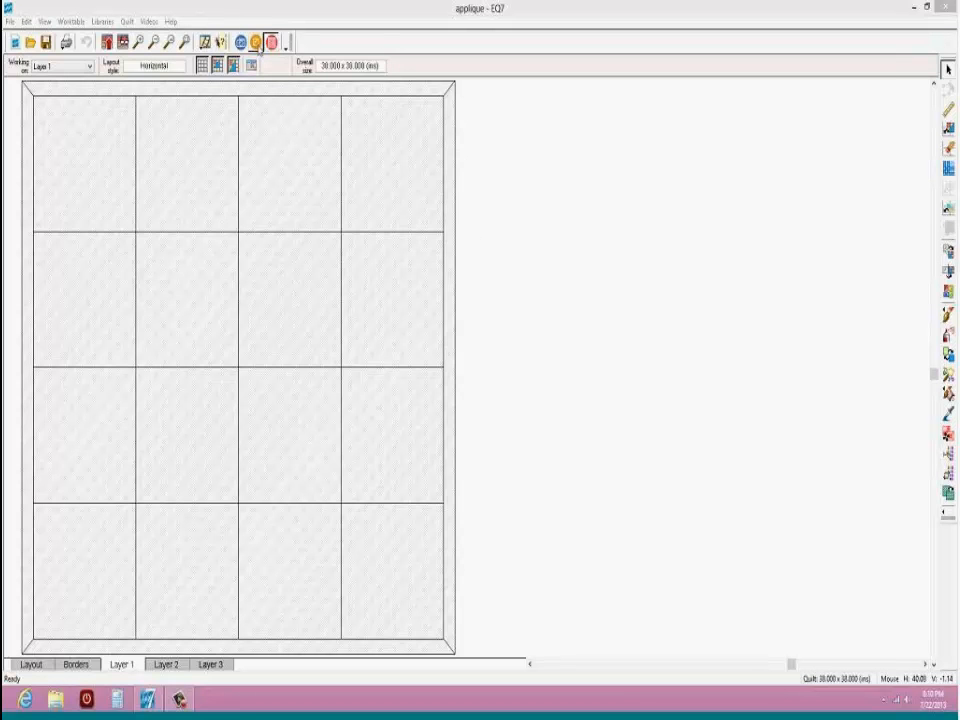
Step: Start a new PatchDraw block on the block worktable and show its Applique drawing layer
click(256, 42)
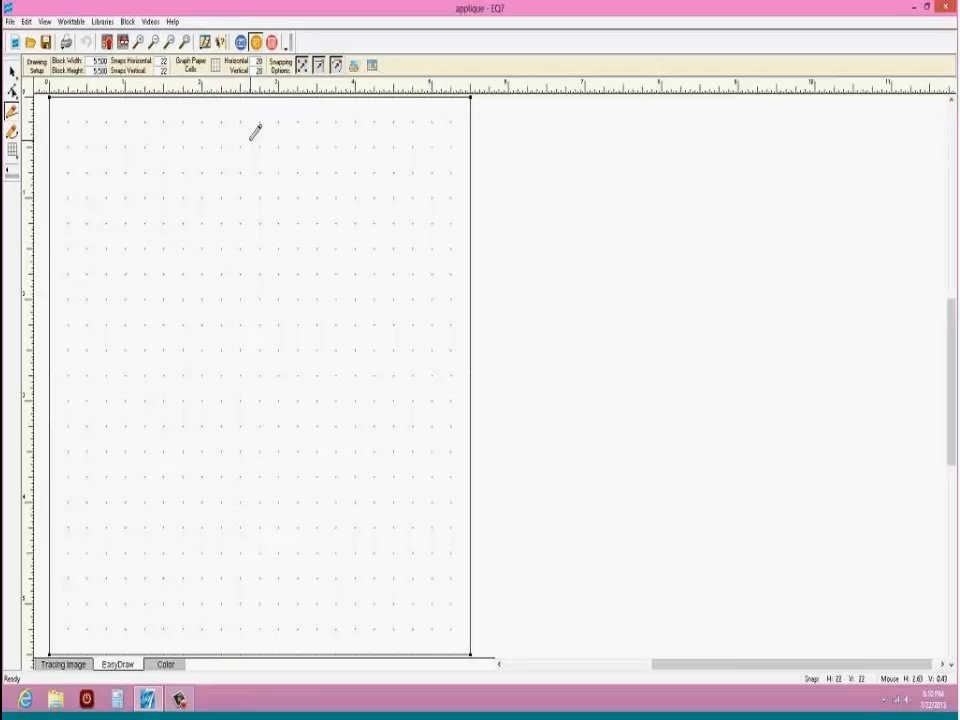
click(127, 21)
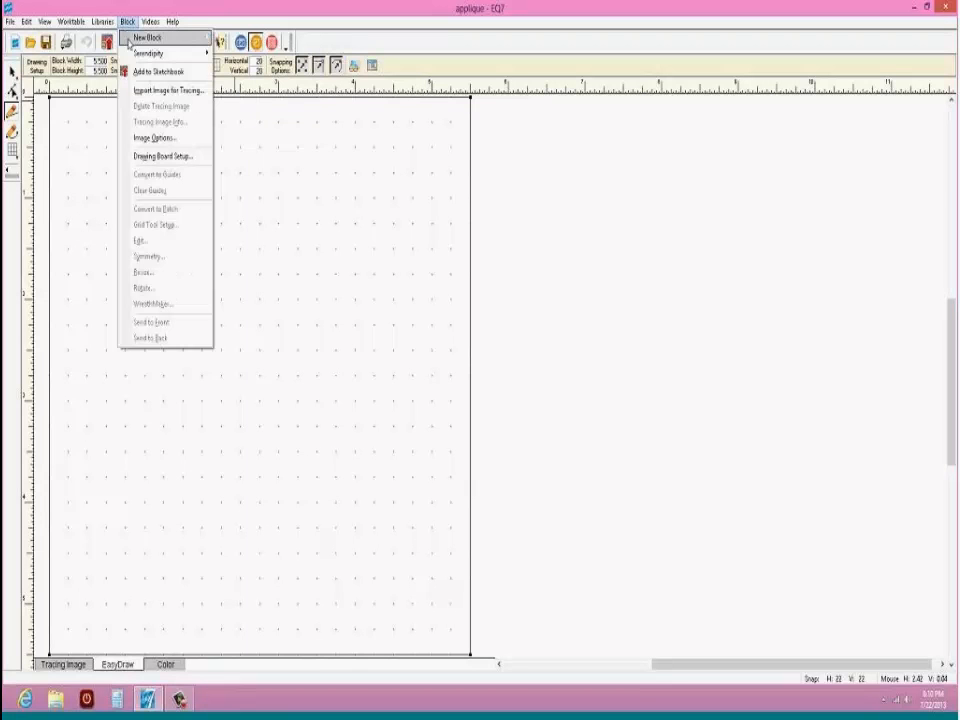
mouse_move(180, 37)
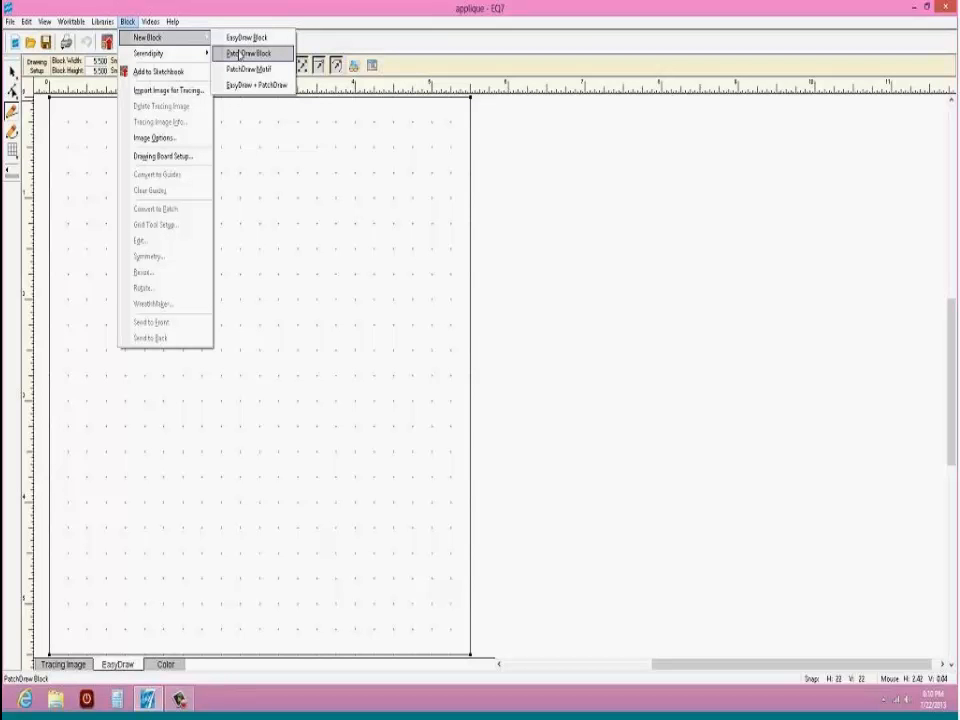
click(240, 54)
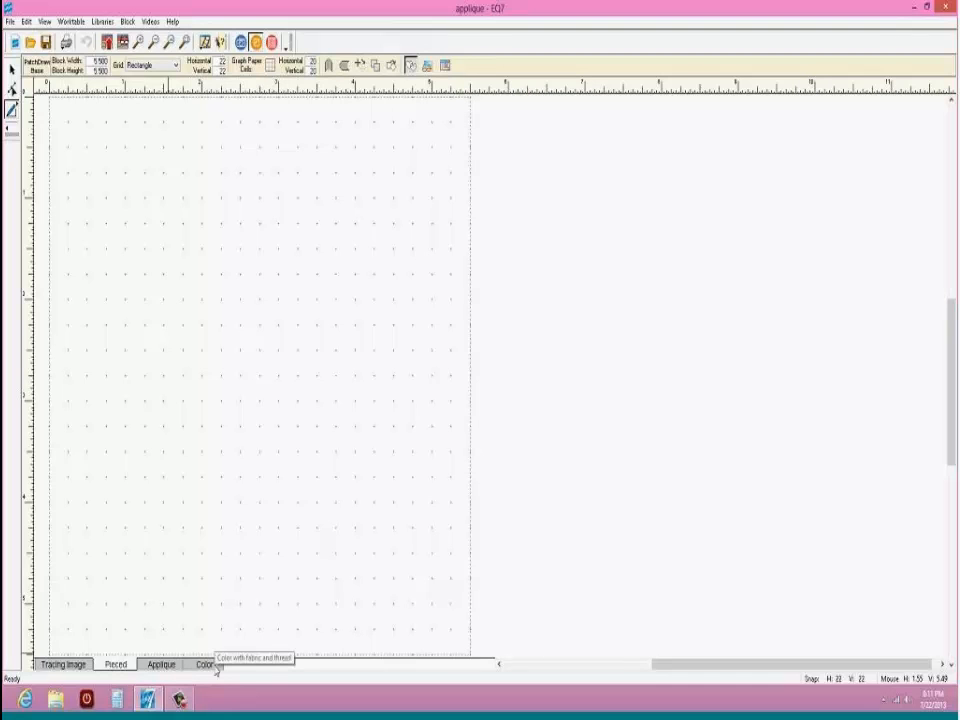
click(162, 665)
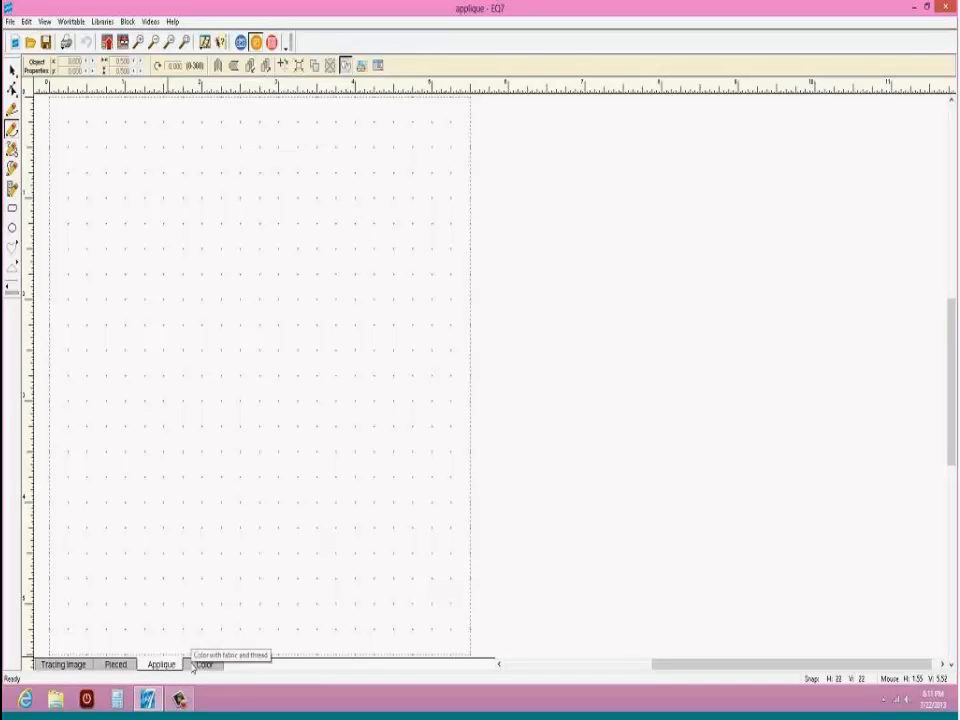
Step: Review which drawing tools can be added to or removed from the applique toolbar
click(8, 290)
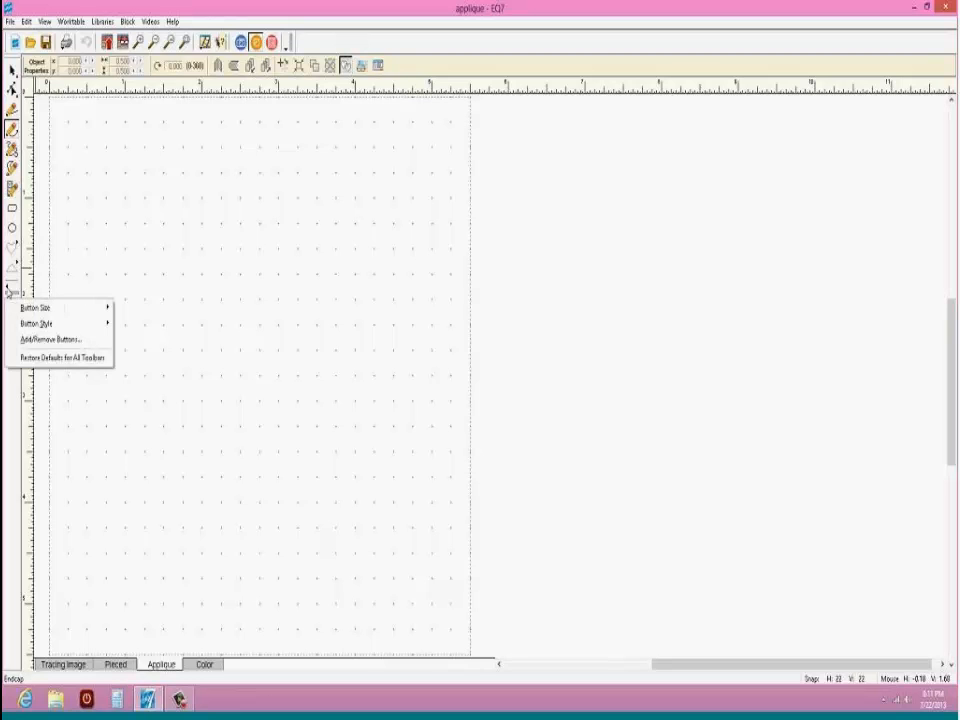
click(19, 340)
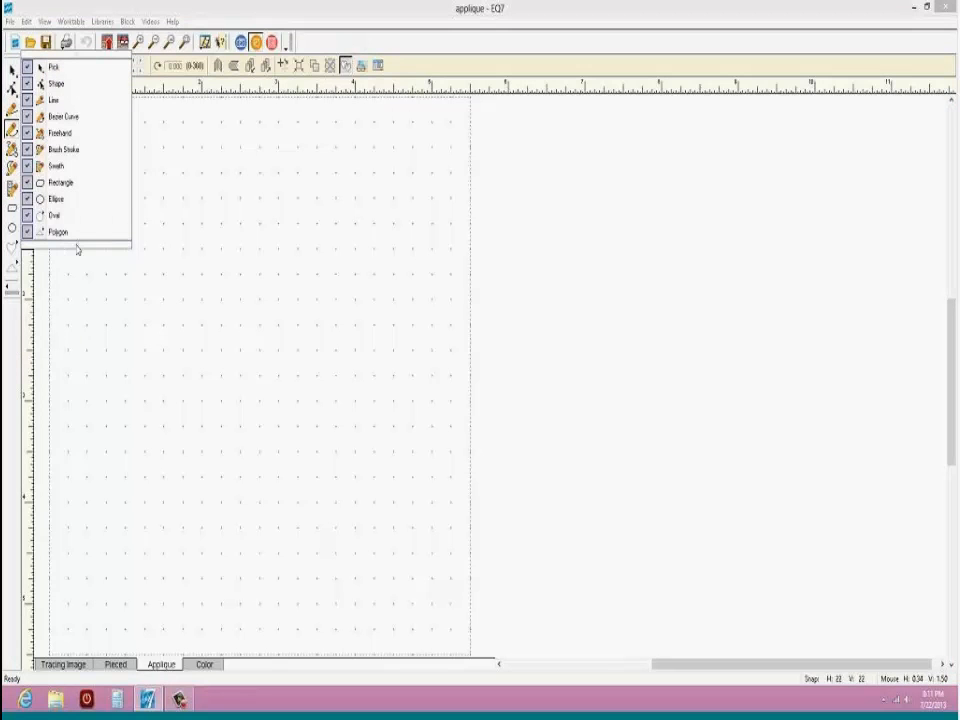
click(16, 310)
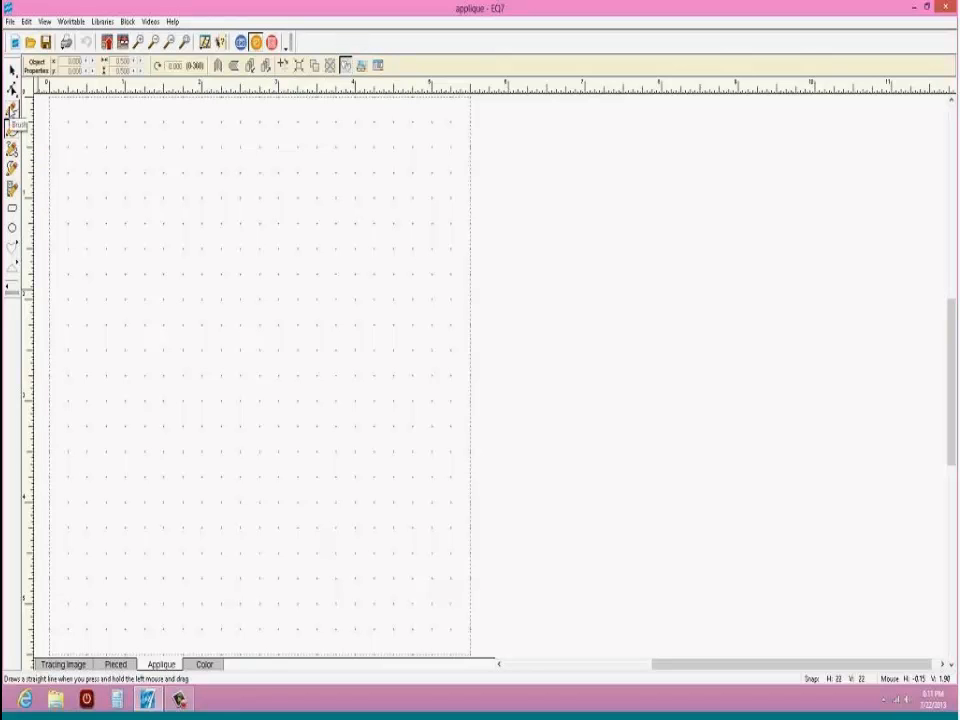
click(12, 128)
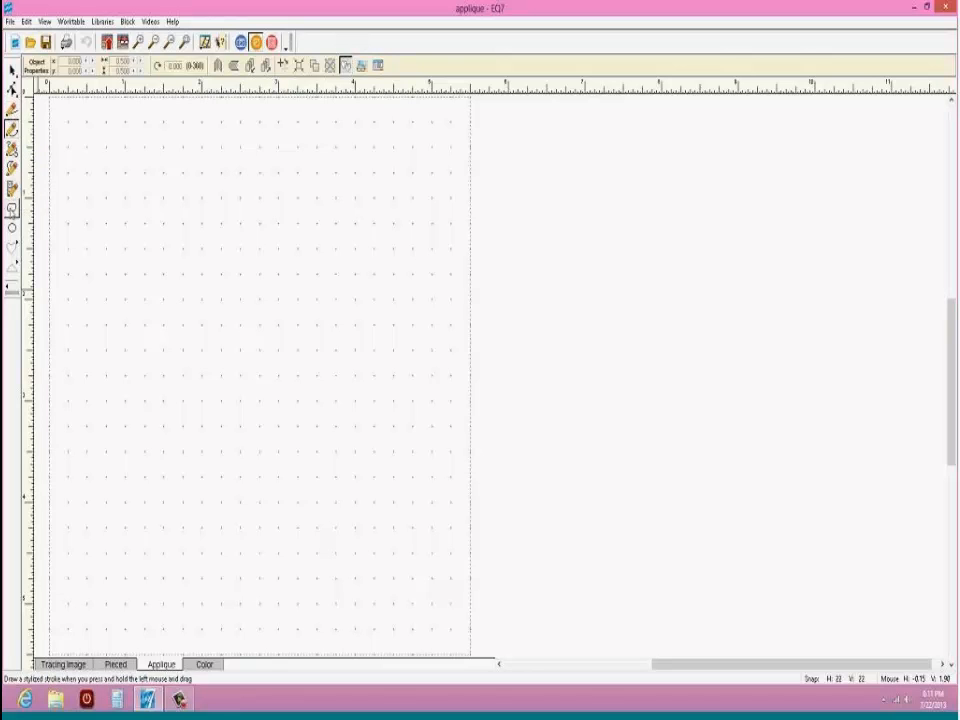
Step: Draw a trial oval patch about 1.77 wide and 1.80 high near the block's upper-left corner, and delete it
click(15, 245)
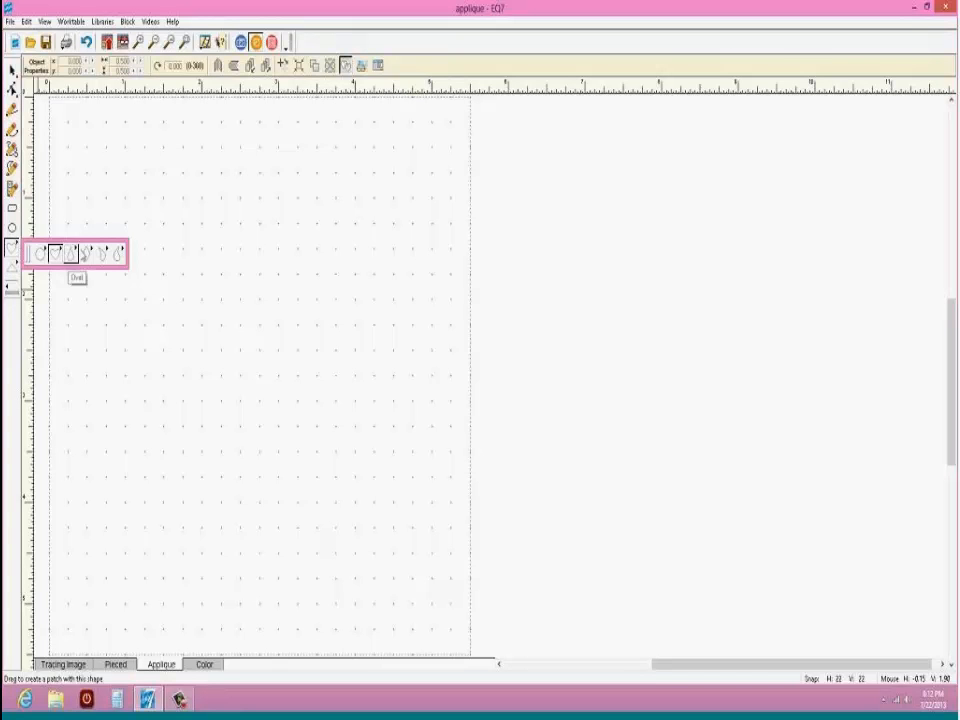
click(55, 253)
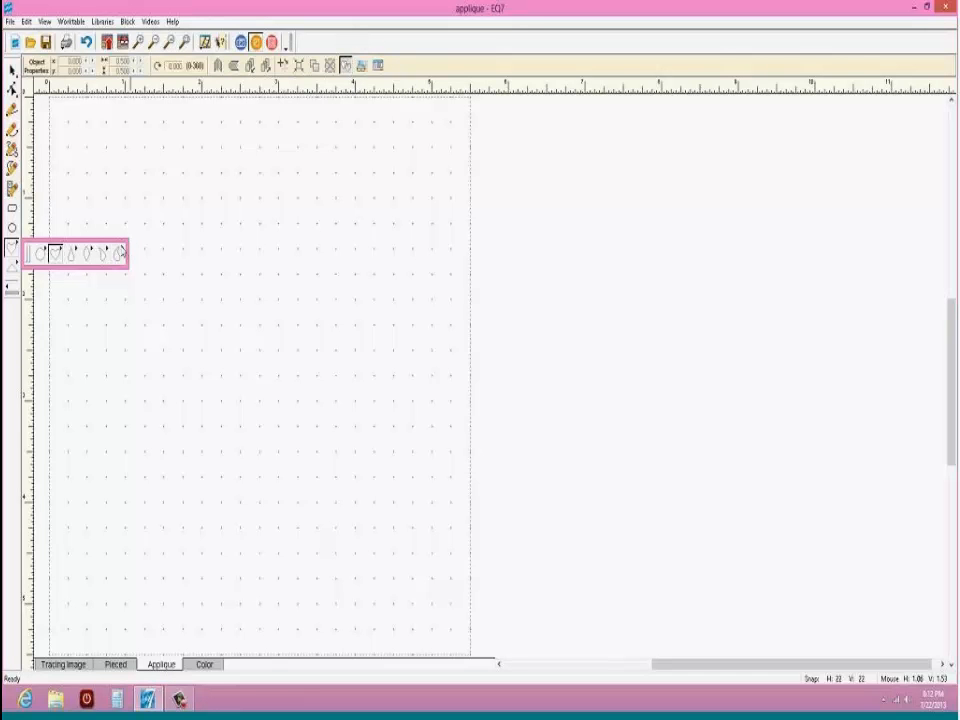
click(122, 253)
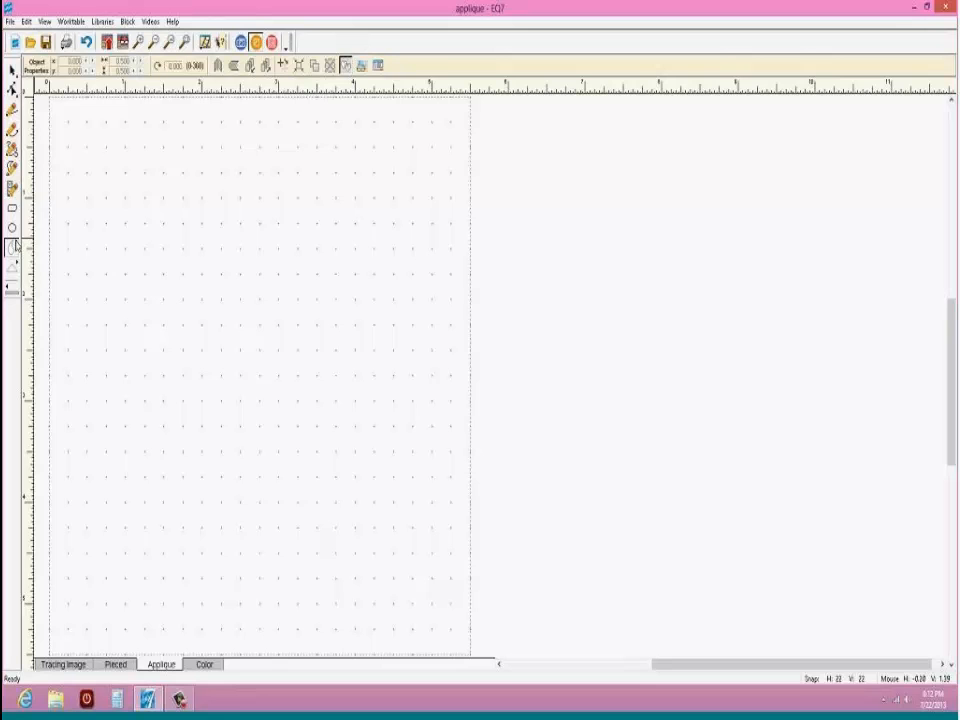
click(14, 247)
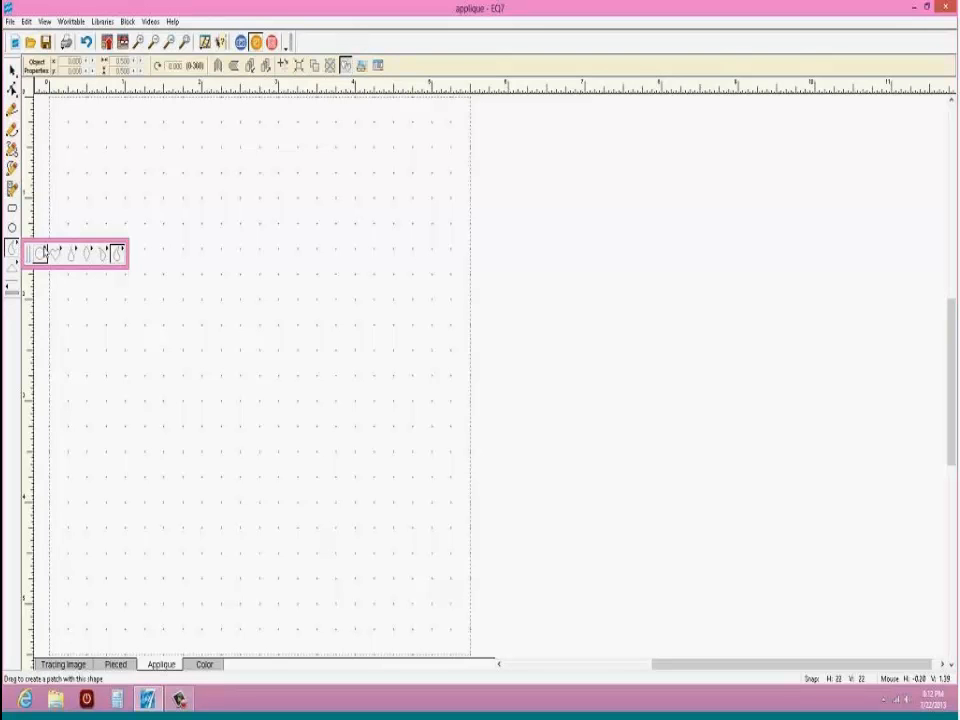
click(40, 254)
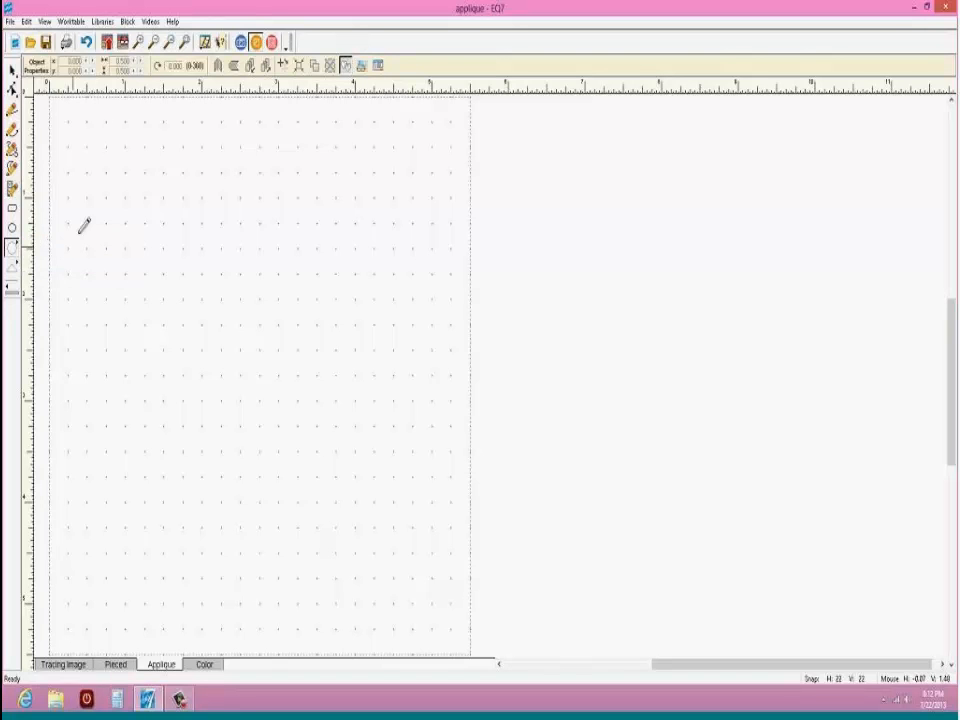
drag(84, 225, 210, 278)
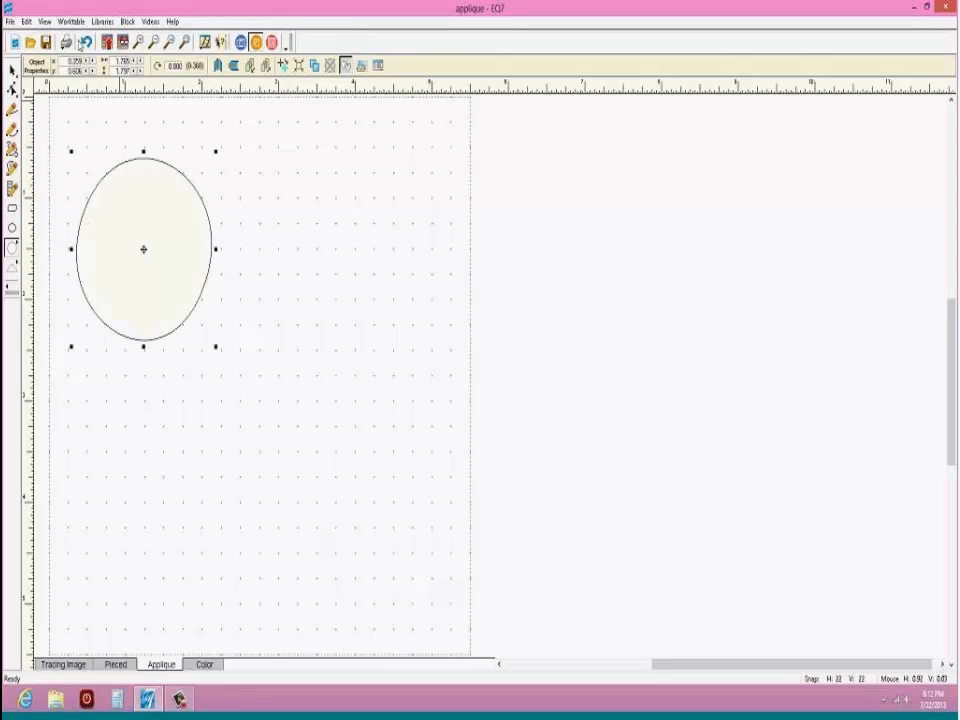
key(Delete)
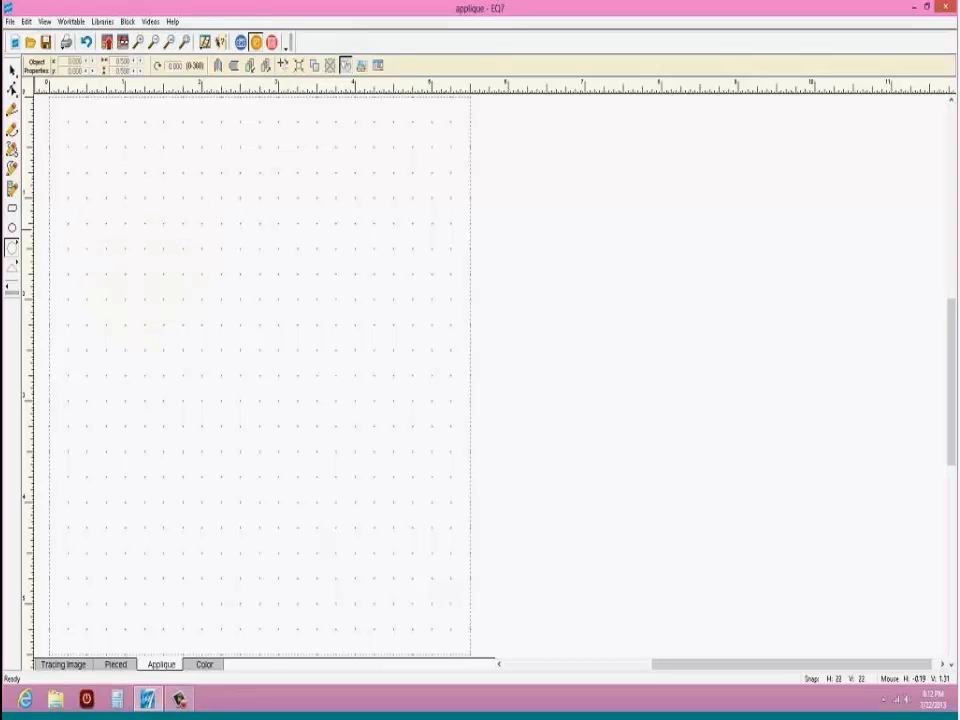
Step: Look over the ready-made oval and polygon patch shapes
click(13, 248)
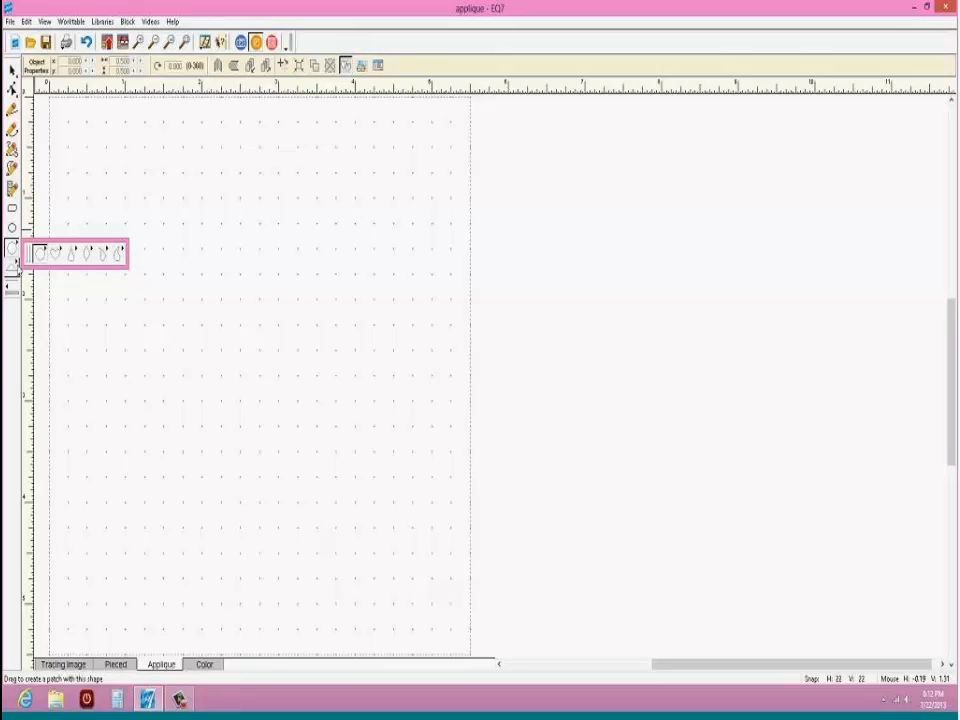
click(15, 266)
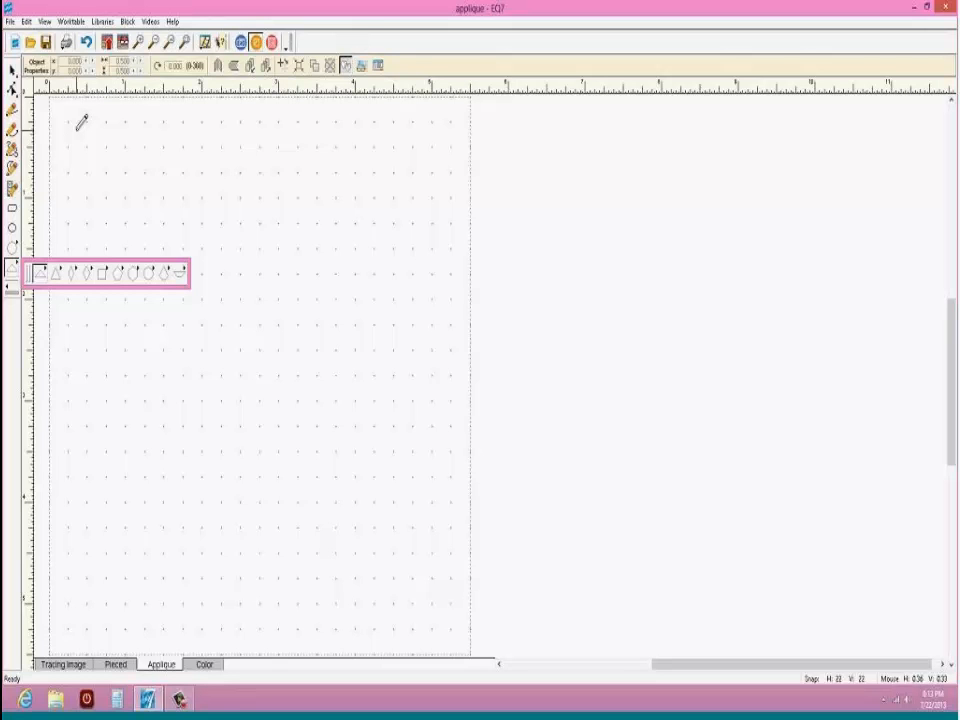
Step: Open the Block Library beside the drawing area and collapse its 01 Classic Pieced category
click(102, 24)
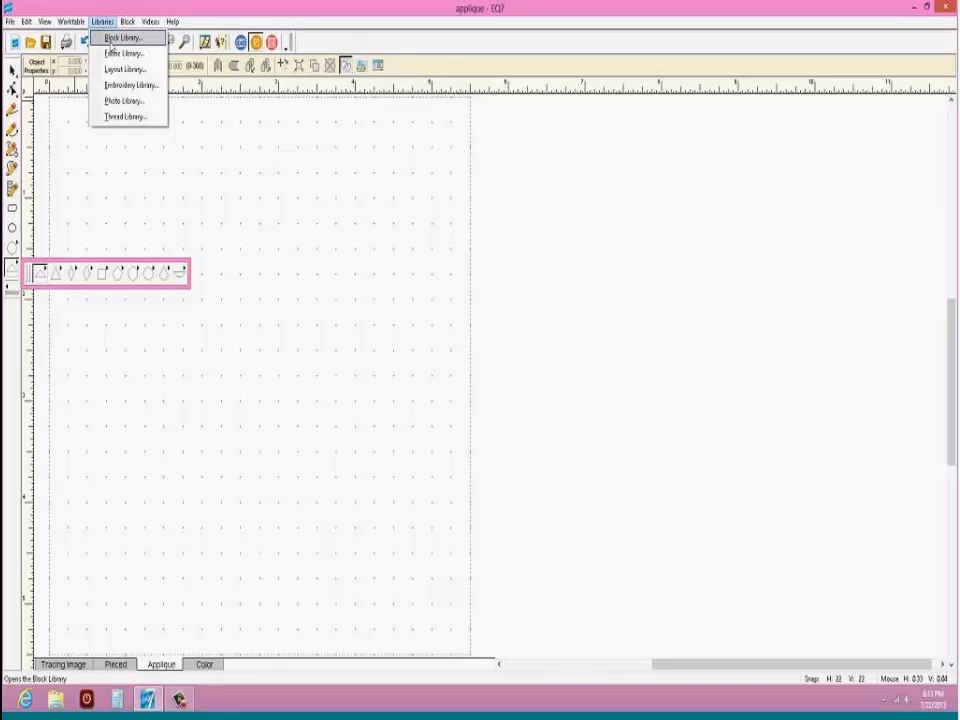
click(112, 40)
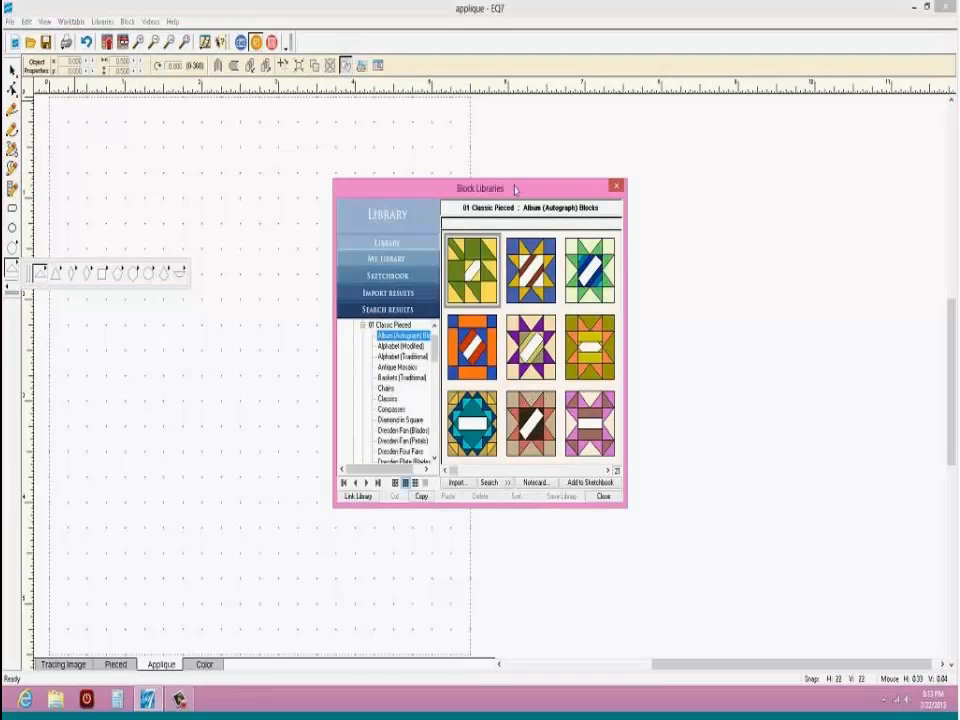
drag(537, 185, 633, 117)
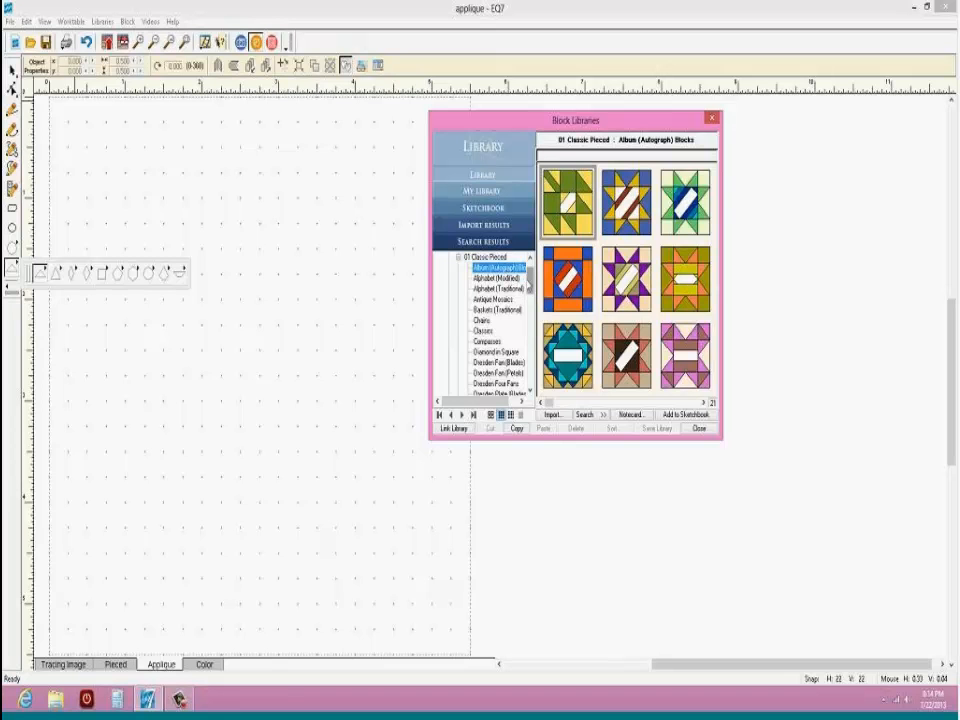
mouse_move(530, 278)
mouse_down()
mouse_move(531, 350)
mouse_move(531, 276)
mouse_up()
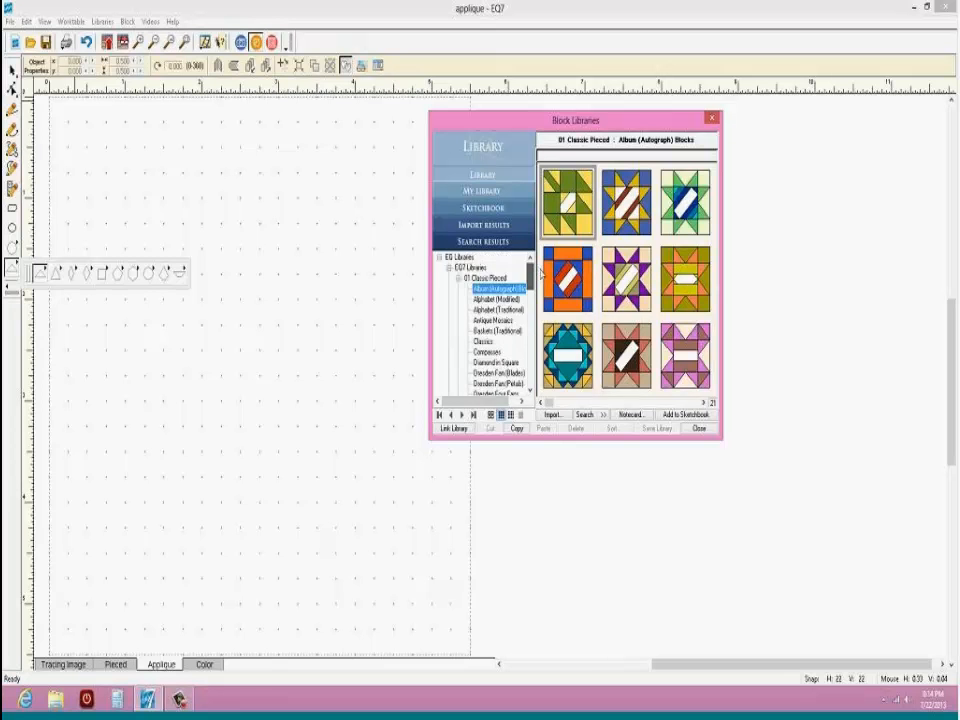
double_click(482, 278)
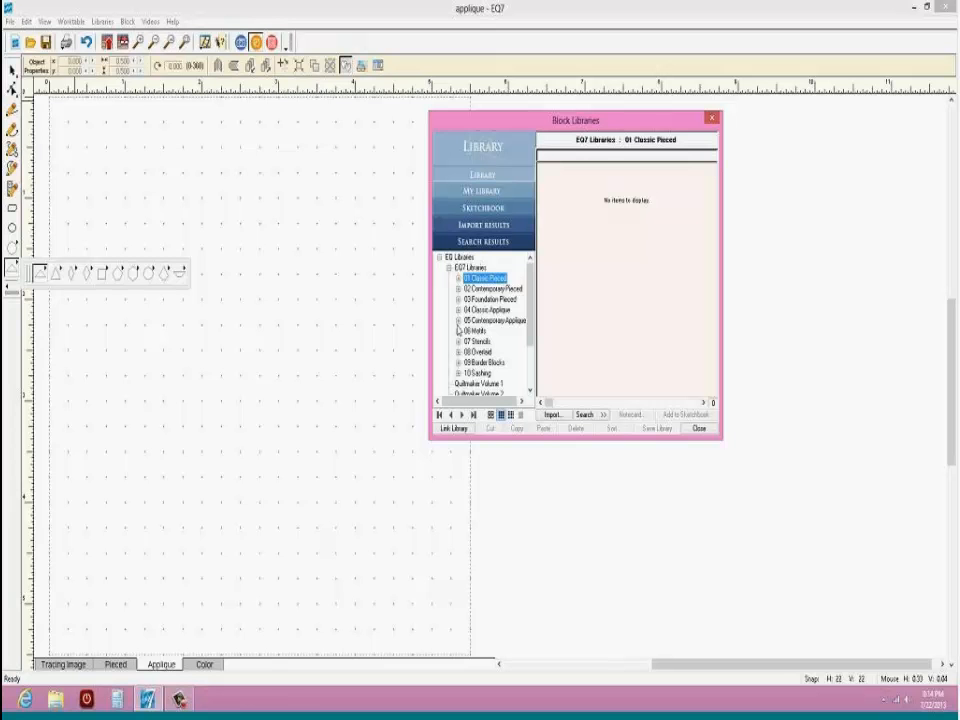
Step: Browse 05 Contemporary Applique, including Day in the Country, Christmas, Flowers, Hawaiian, Tile and Celtic Designs, and Your Design Studio
click(458, 319)
click(481, 322)
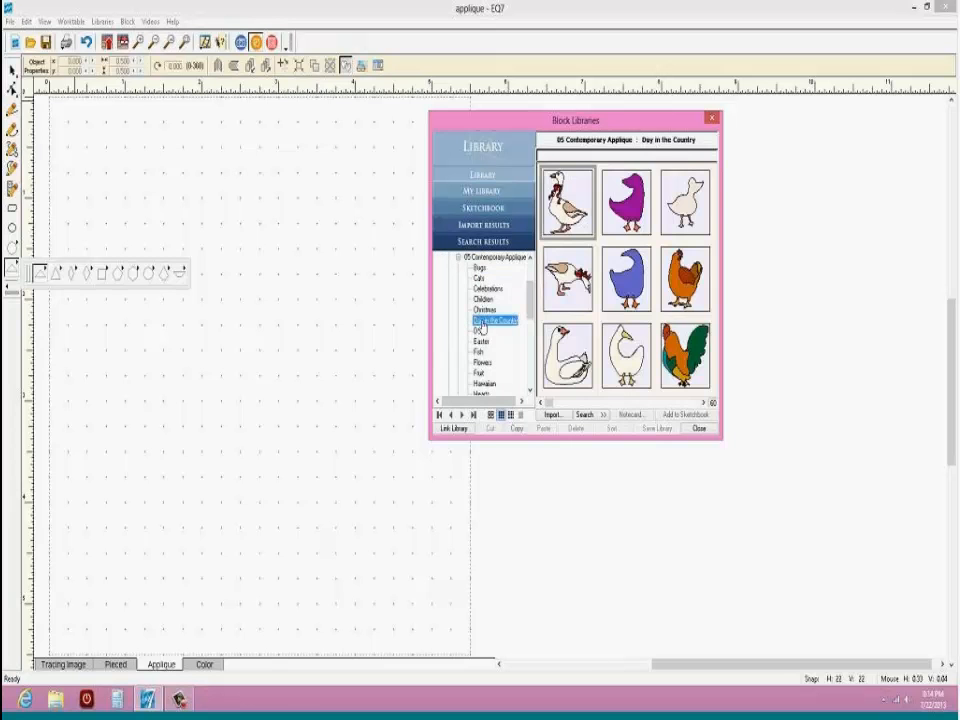
click(496, 310)
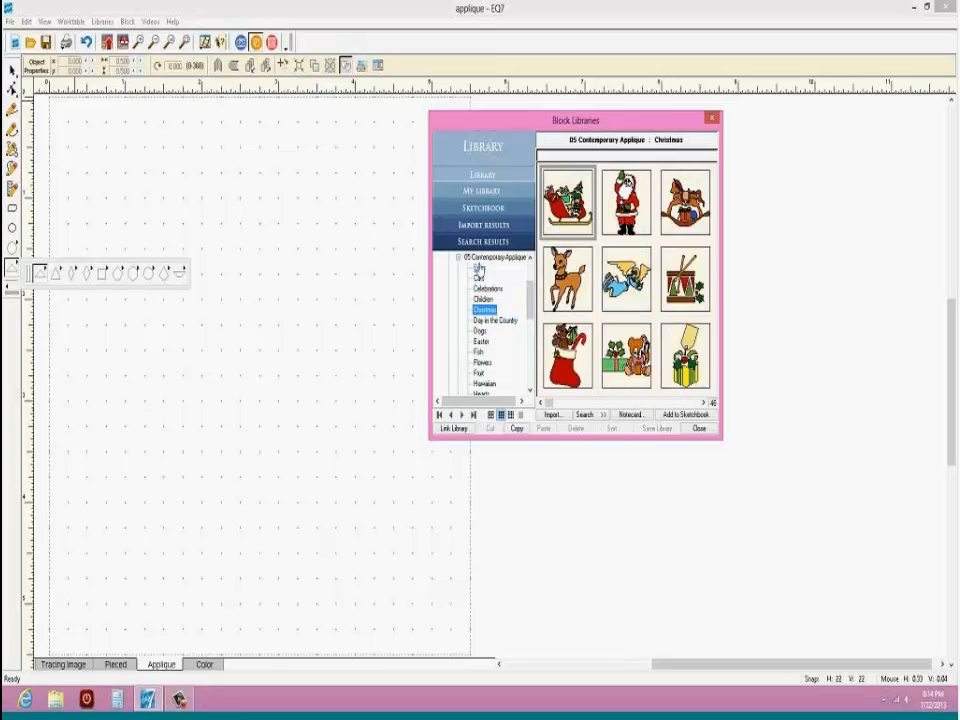
click(482, 363)
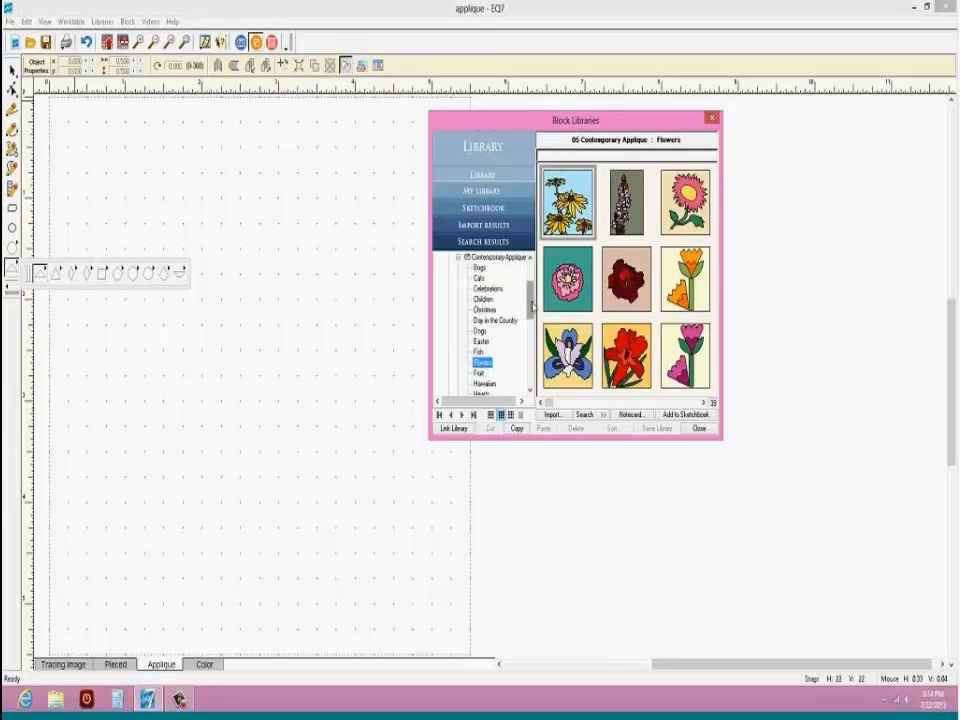
scroll(489, 323, down, 2)
click(486, 321)
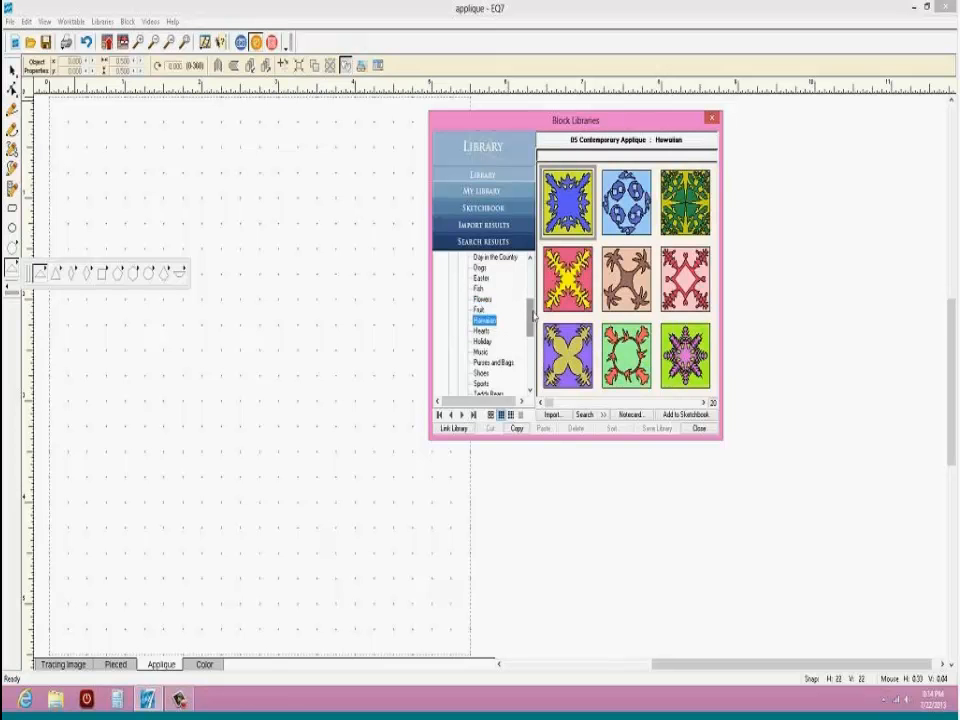
scroll(527, 319, down, 1)
scroll(527, 319, down, 5)
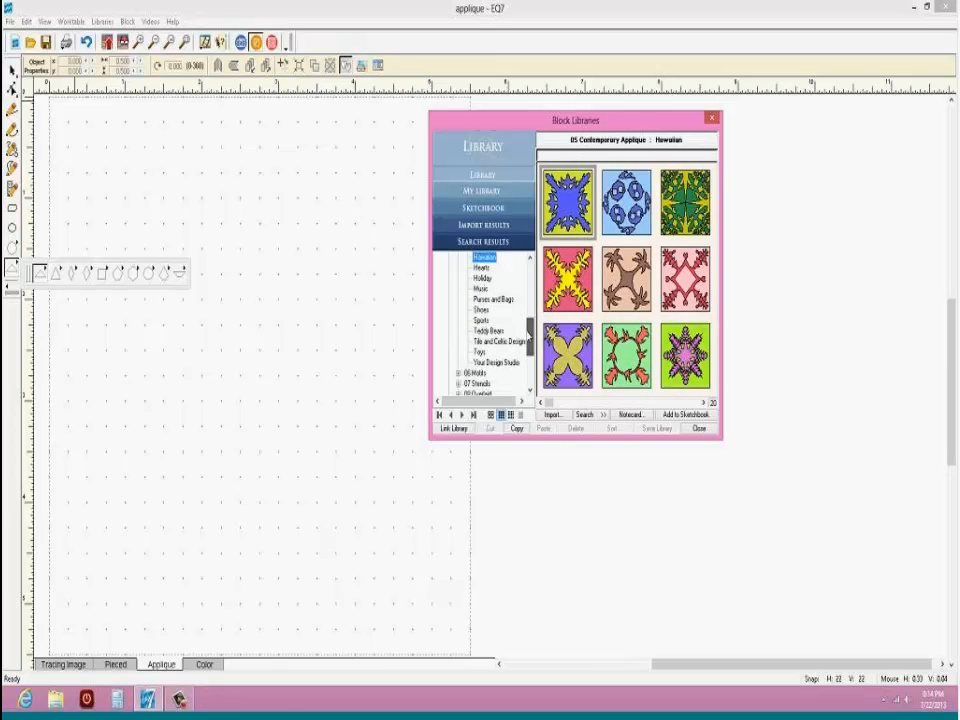
click(495, 343)
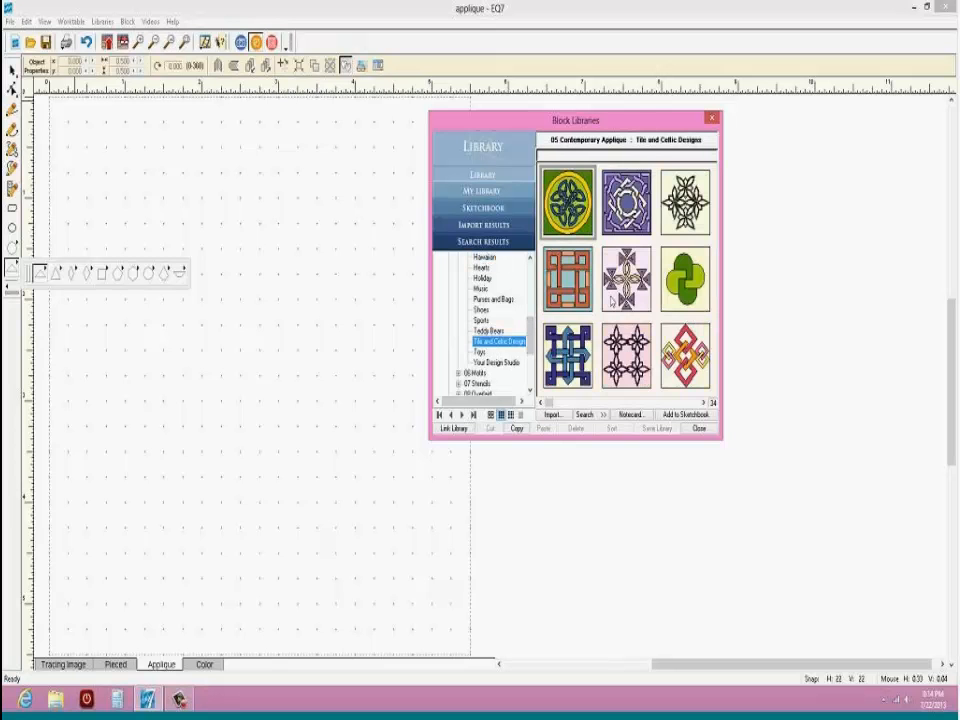
click(497, 363)
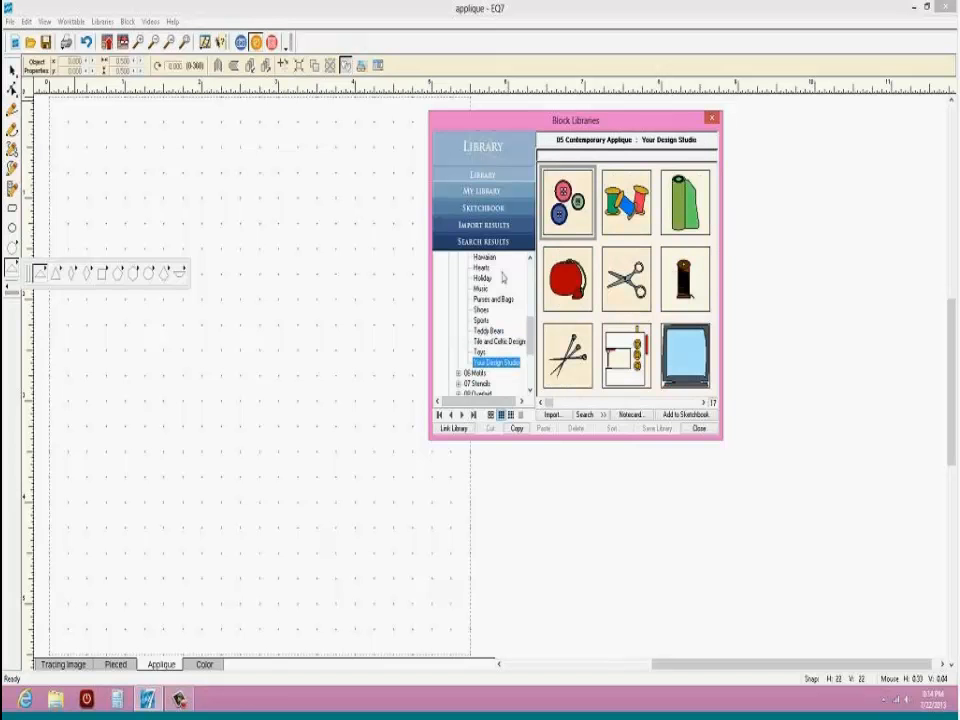
Step: Browse the 04 Classic Applique library, including the Baskets, Birds, Butterflies and Eight Elements styles
scroll(533, 340, up, 7)
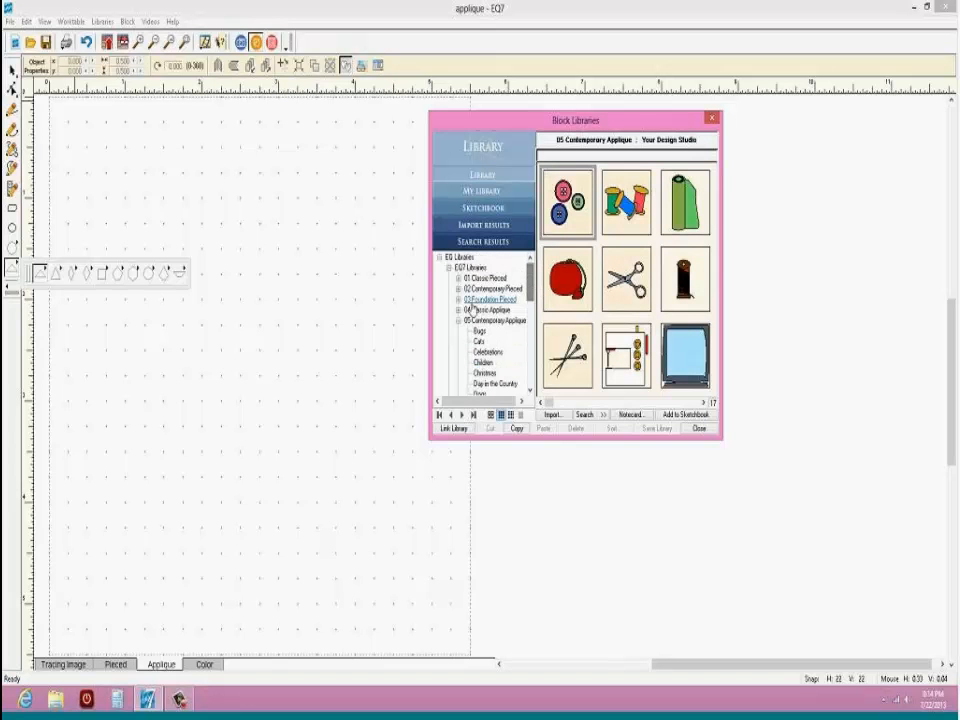
click(463, 310)
click(482, 272)
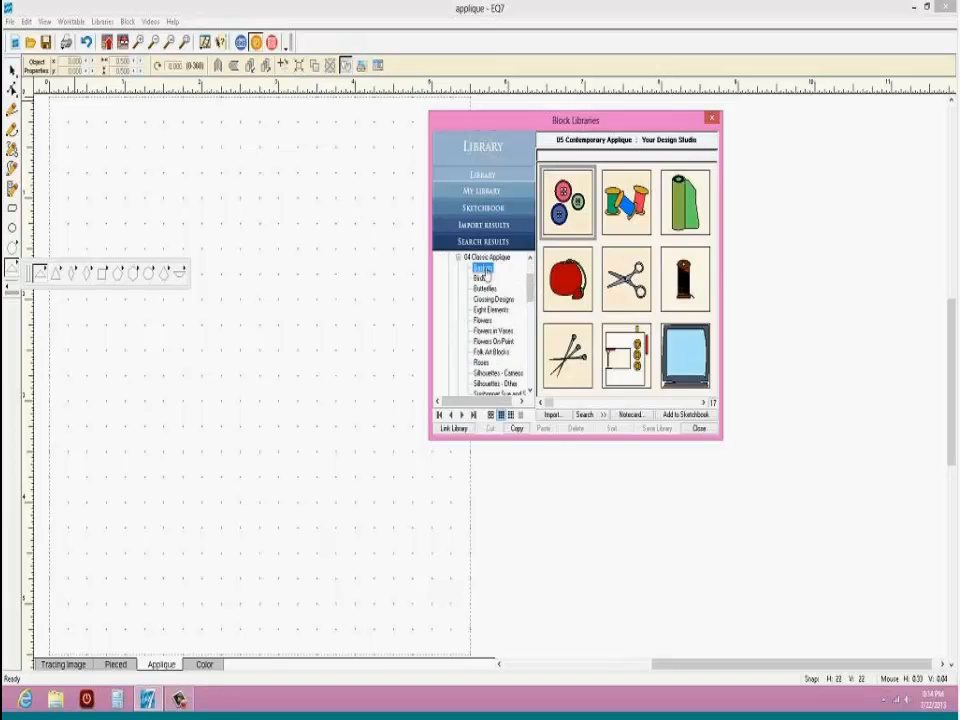
scroll(485, 275, down, 1)
scroll(487, 275, up, 1)
click(480, 268)
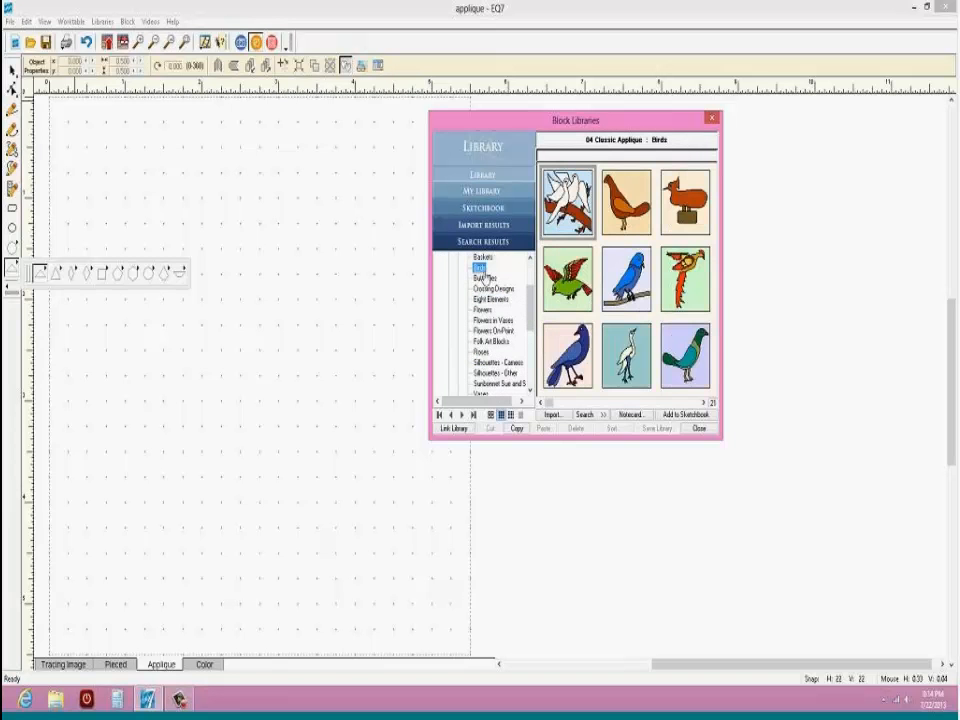
click(484, 278)
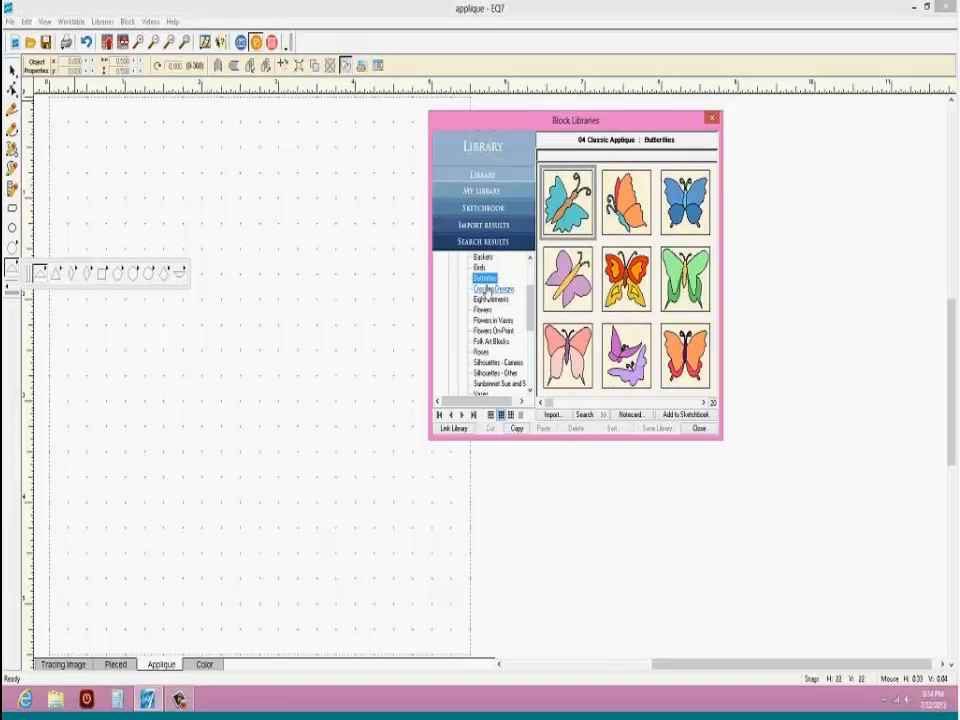
click(489, 300)
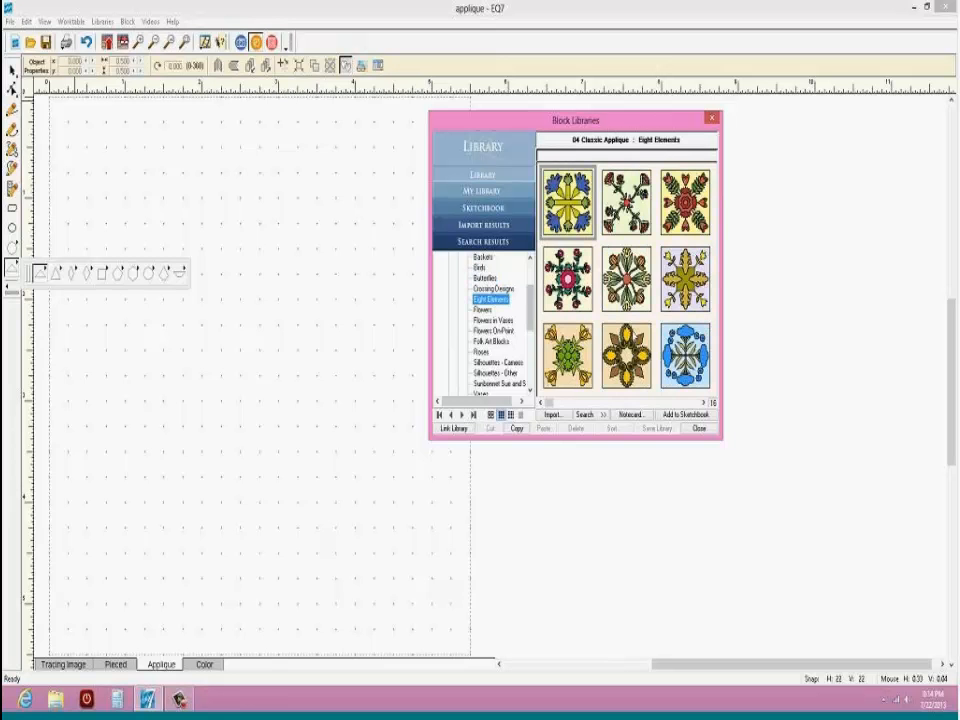
Step: Browse the 04 Classic Applique styles Flowers in Vases, Folk Art Blocks, Silhouettes - Cameos and Silhouettes - Other
click(485, 322)
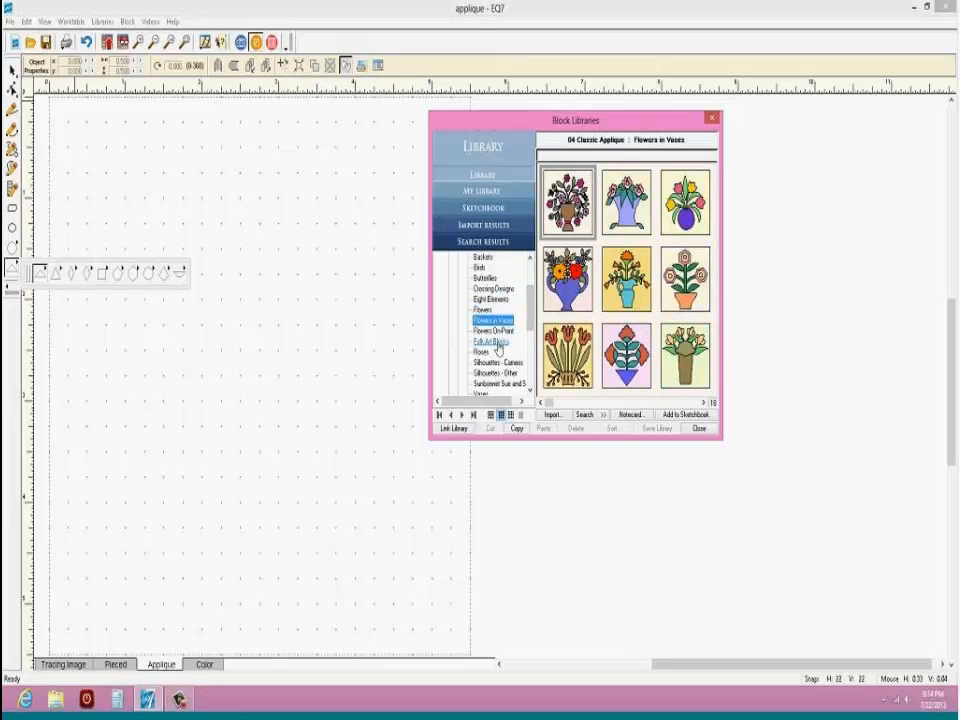
click(490, 341)
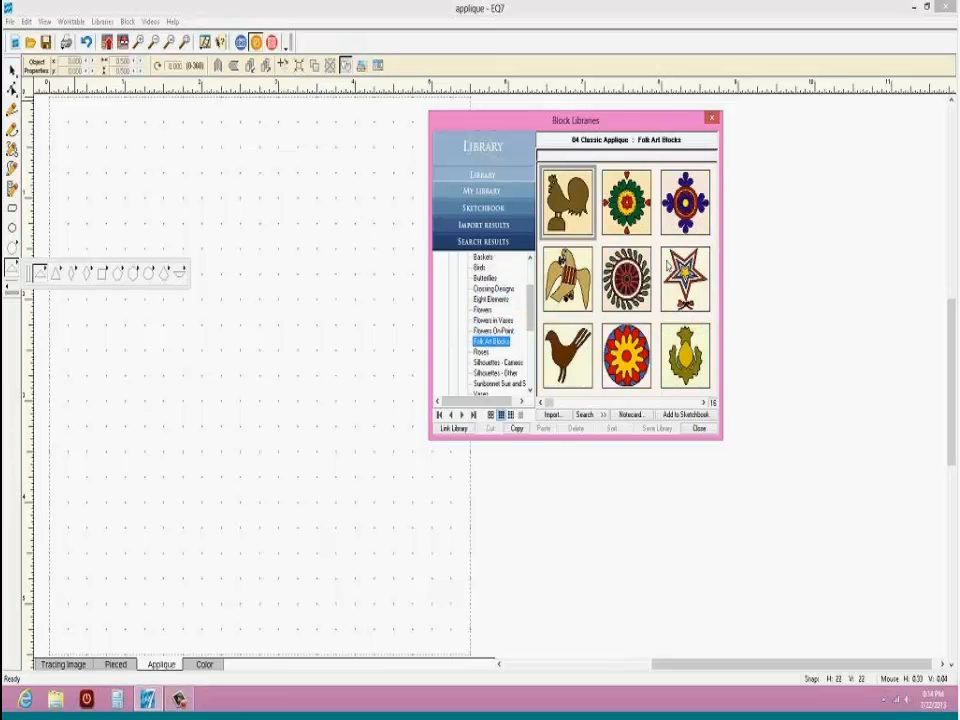
click(497, 362)
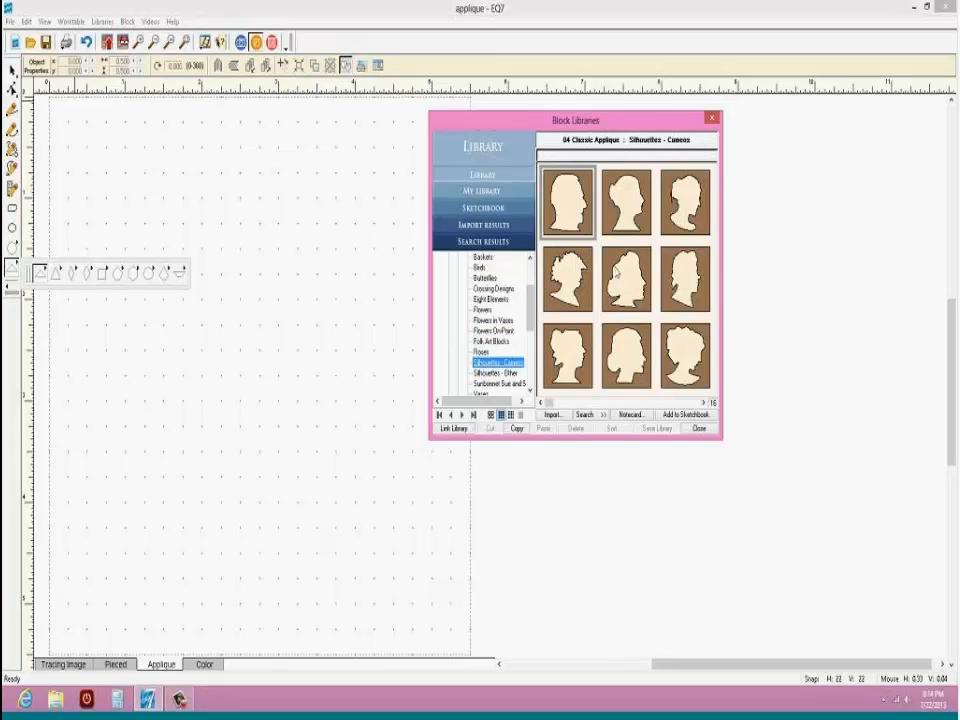
click(495, 373)
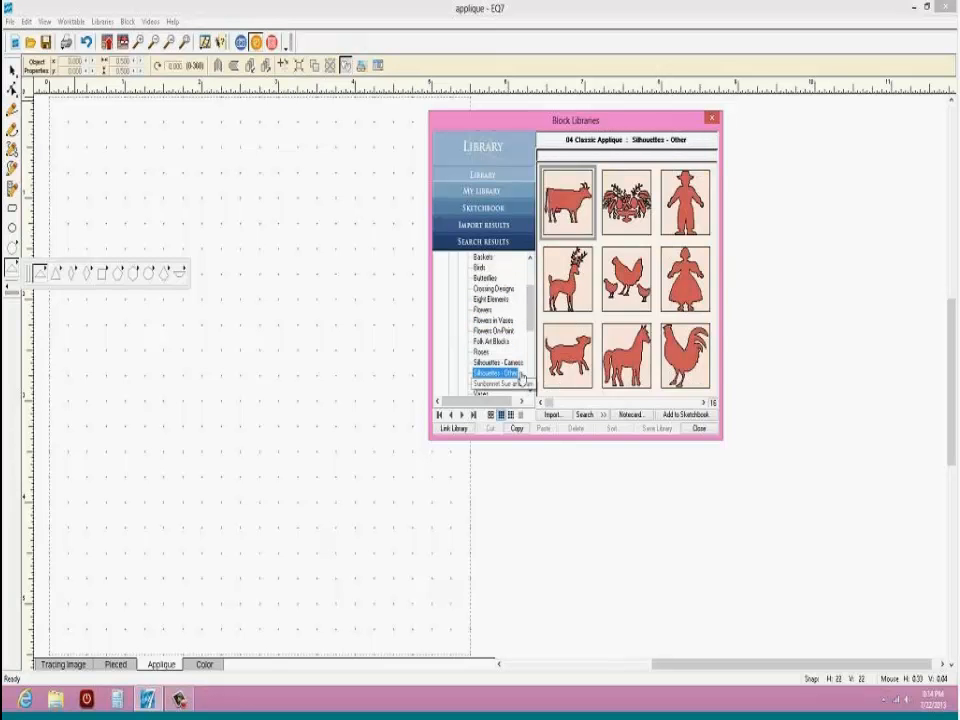
Step: View the Sunbonnet Sue, Vases, Wreaths and Roses styles of the 04 Classic Applique library
scroll(519, 325, down, 2)
click(512, 321)
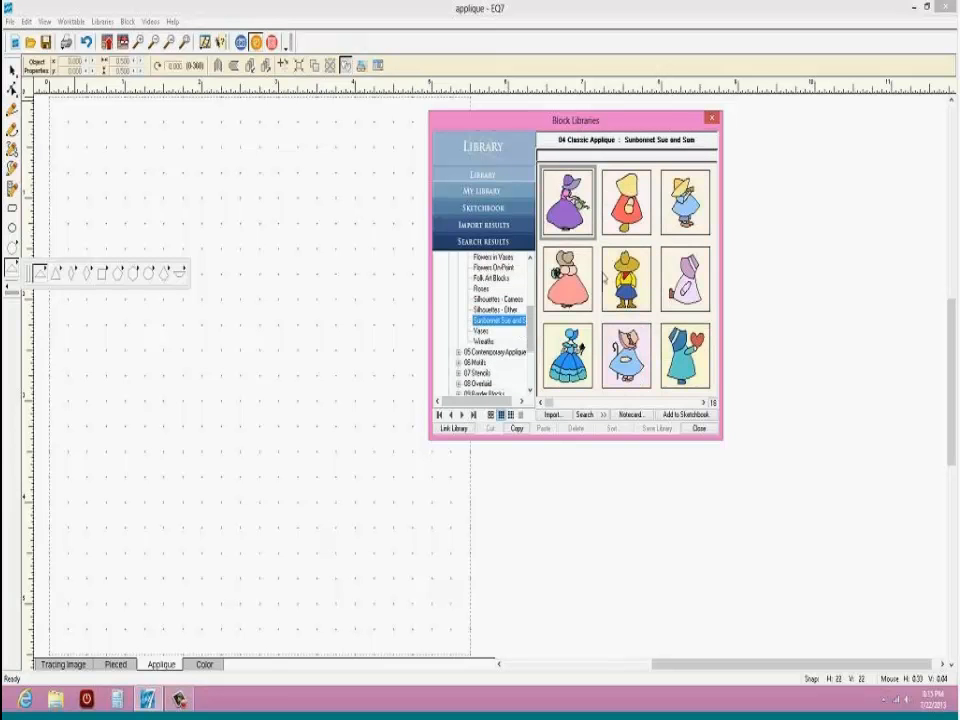
click(481, 330)
click(484, 341)
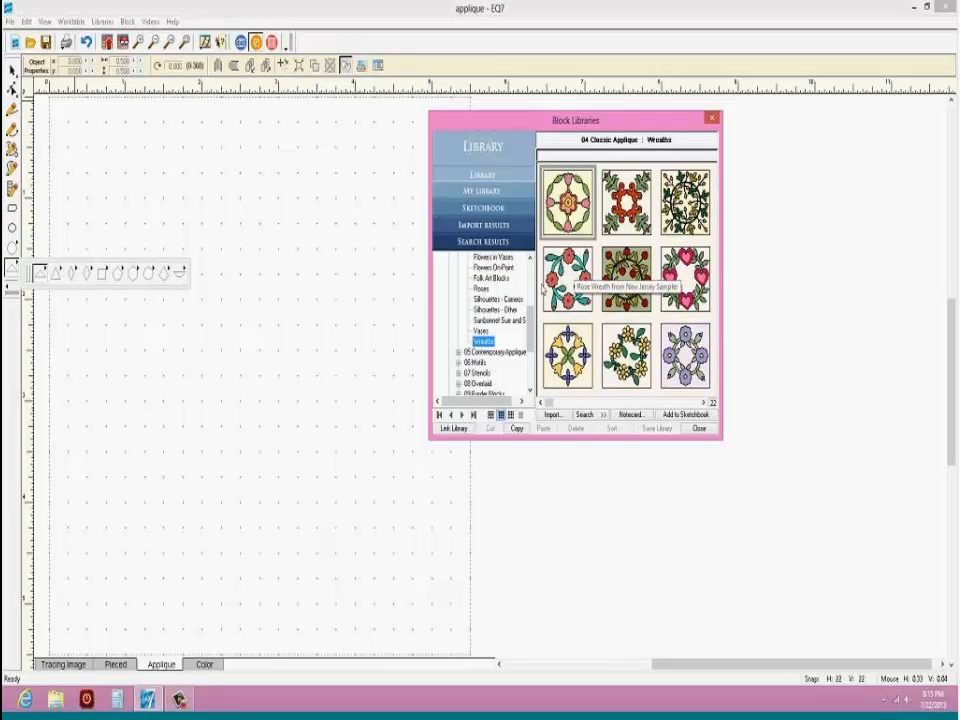
click(481, 288)
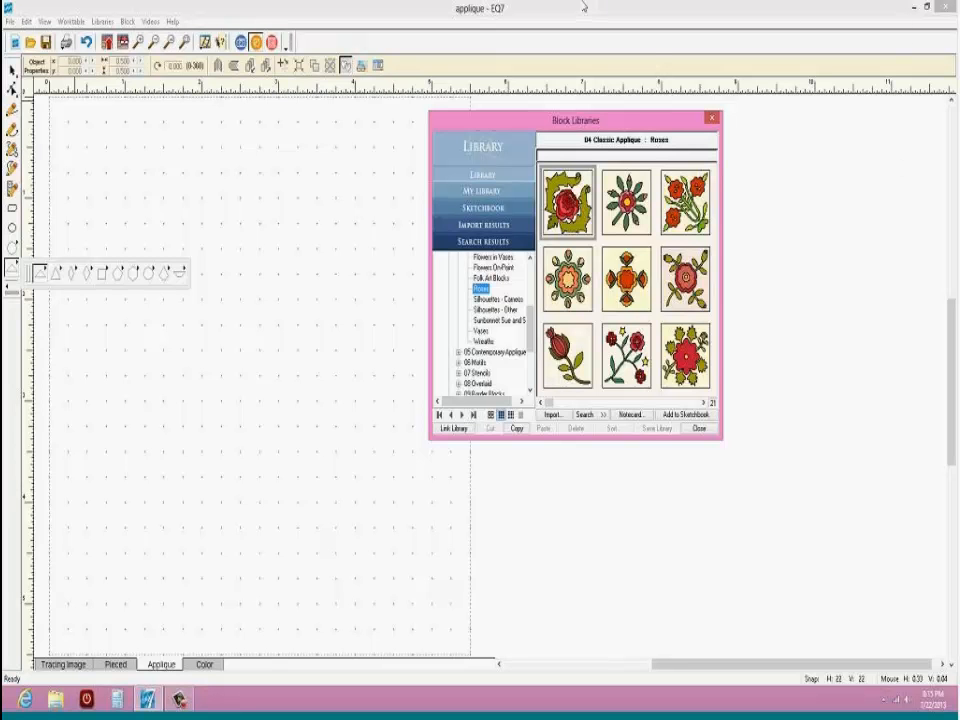
Step: Move the Block Libraries window clear of the block outline and close it
click(782, 66)
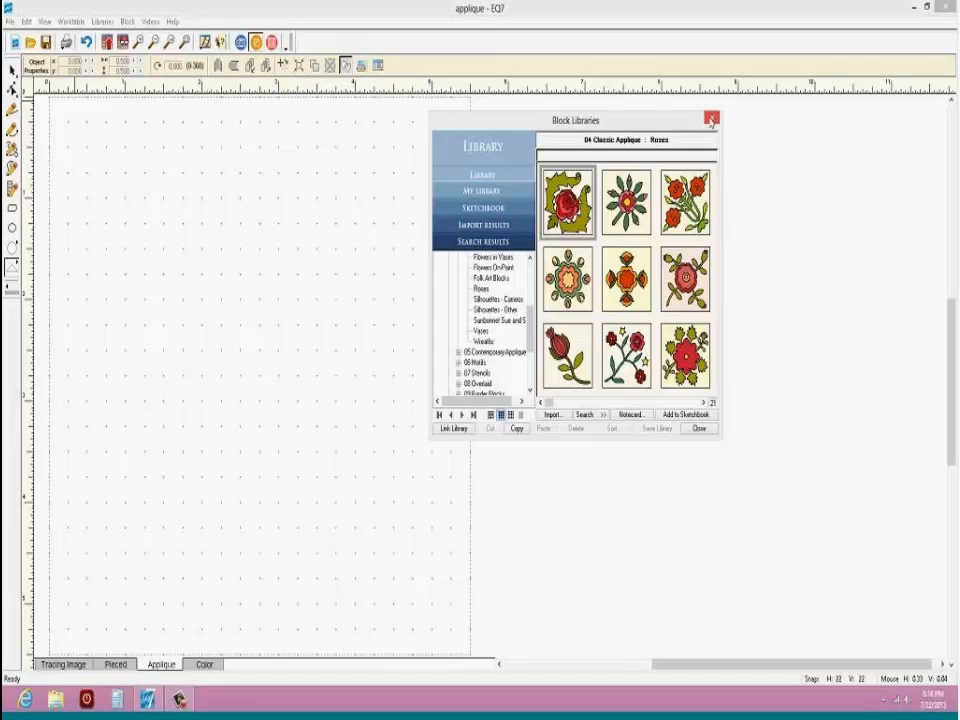
drag(618, 119, 665, 103)
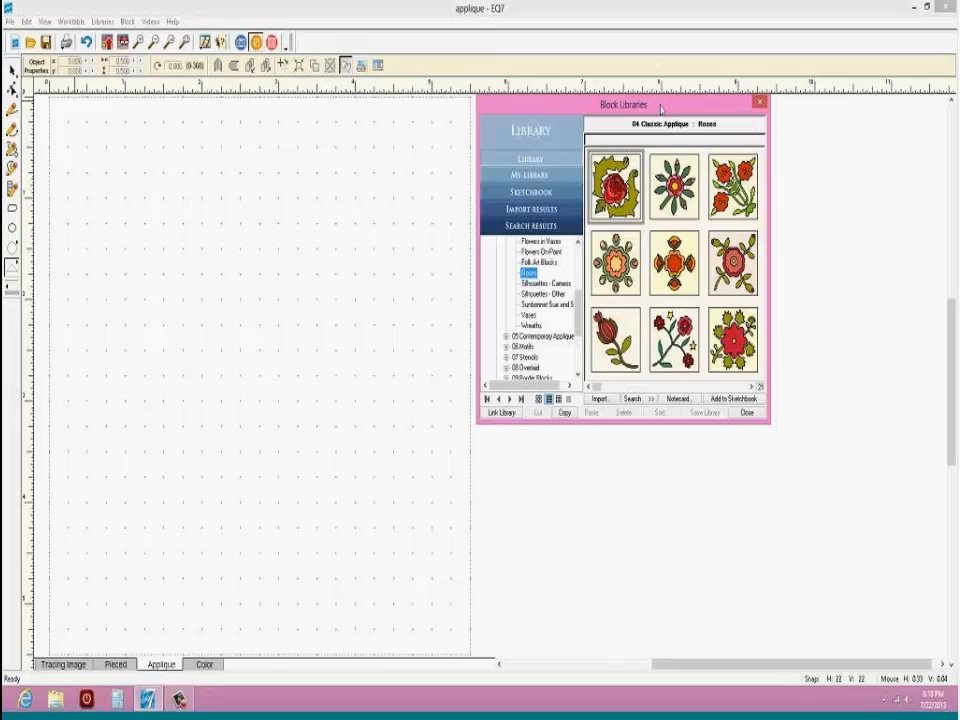
click(926, 66)
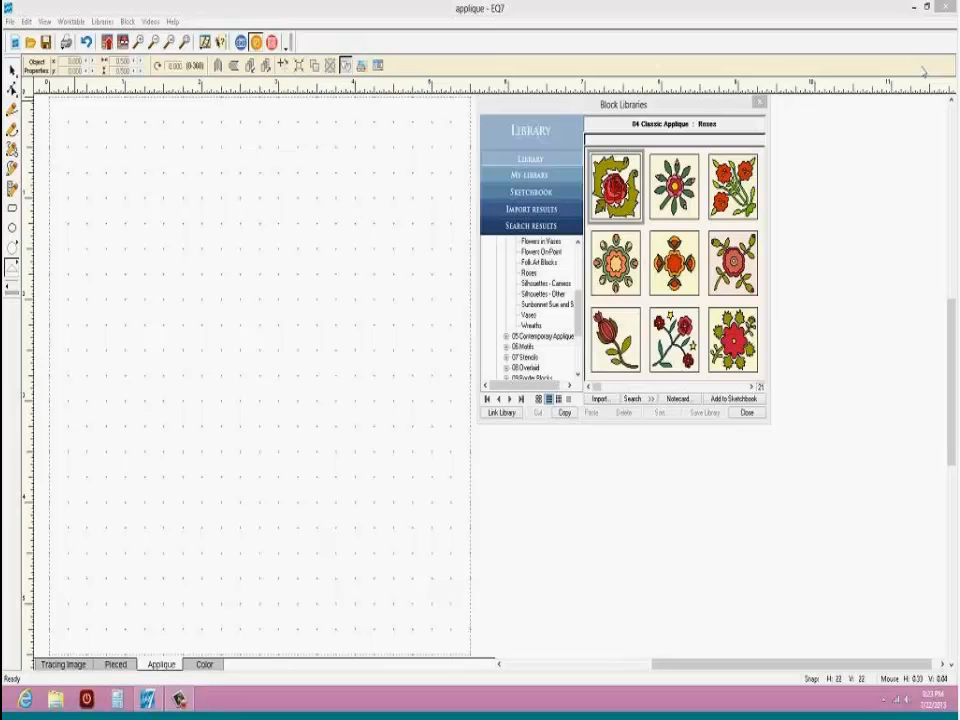
click(759, 101)
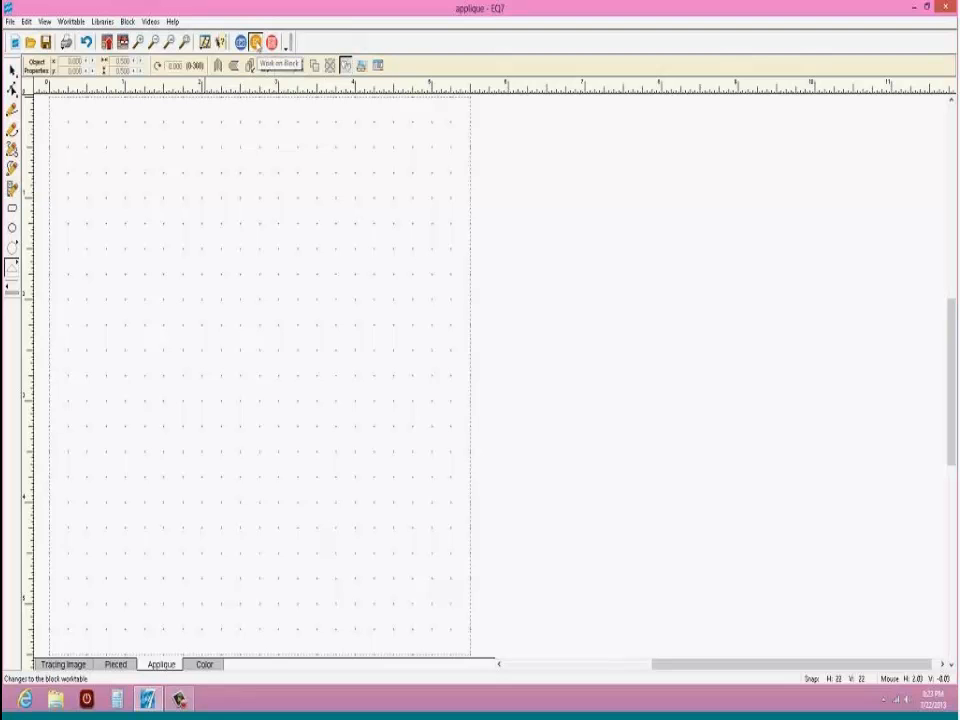
Step: Start a new PatchDraw block on the block worktable
click(255, 42)
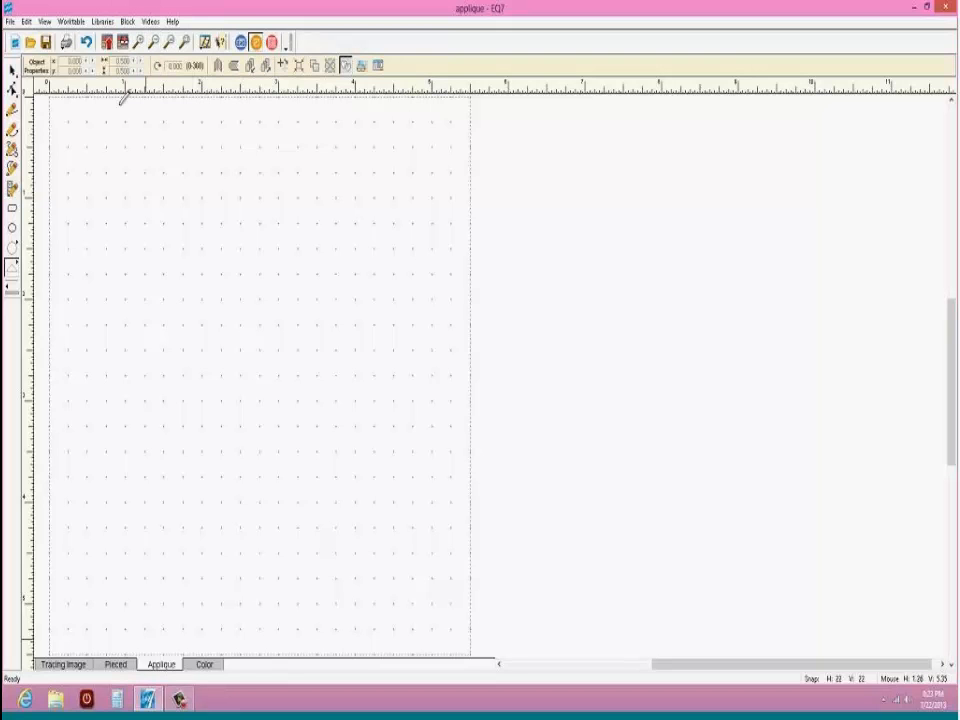
click(128, 22)
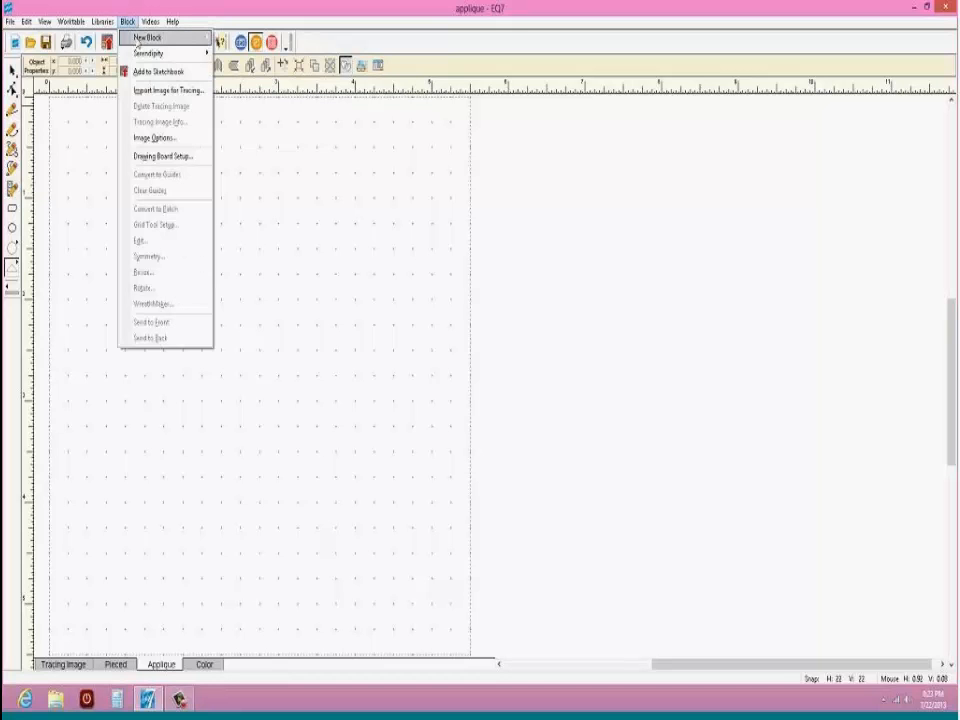
mouse_move(150, 37)
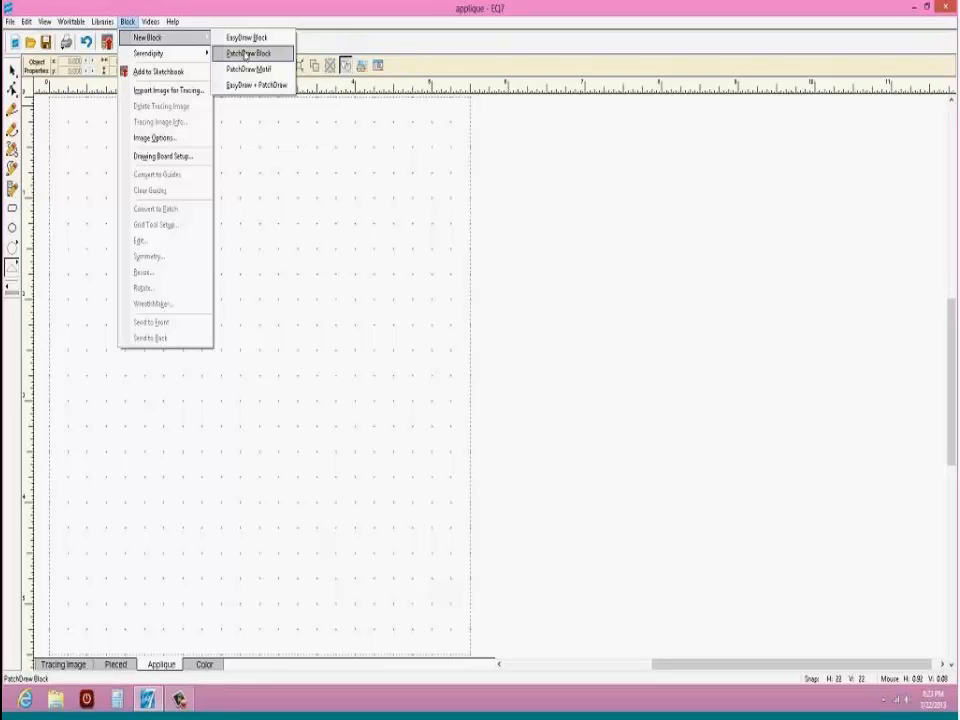
click(246, 54)
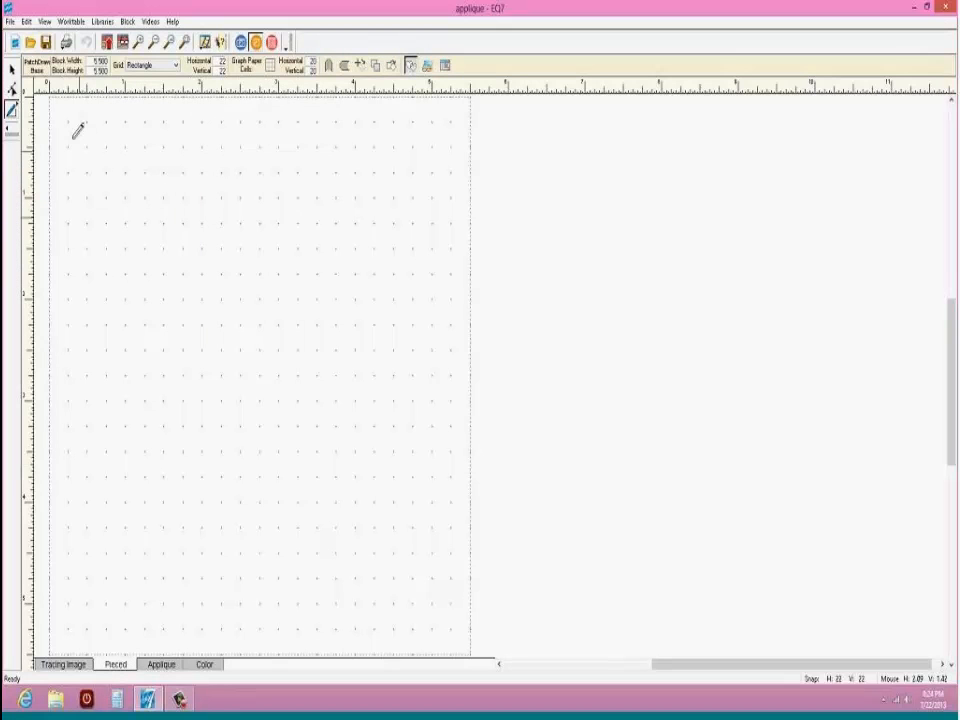
Step: Draw a trial triangular patch on the Pieced layer and undo it
mouse_move(68, 122)
mouse_down()
mouse_move(242, 219)
mouse_move(86, 296)
mouse_up()
mouse_move(86, 296)
mouse_down()
mouse_move(80, 148)
mouse_move(70, 114)
mouse_move(69, 122)
mouse_up()
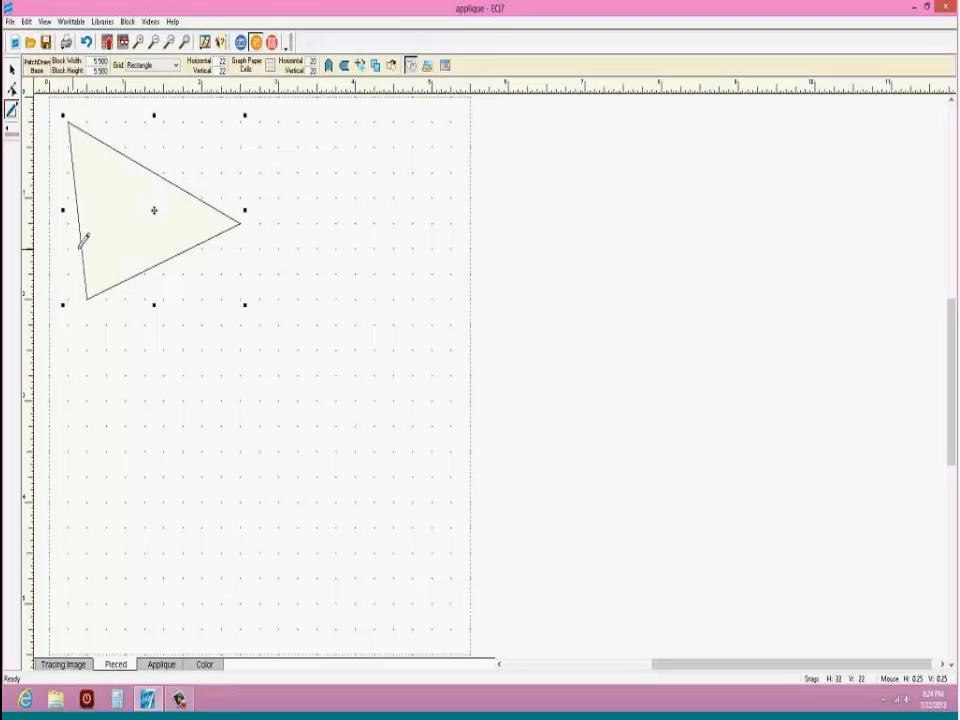
click(86, 42)
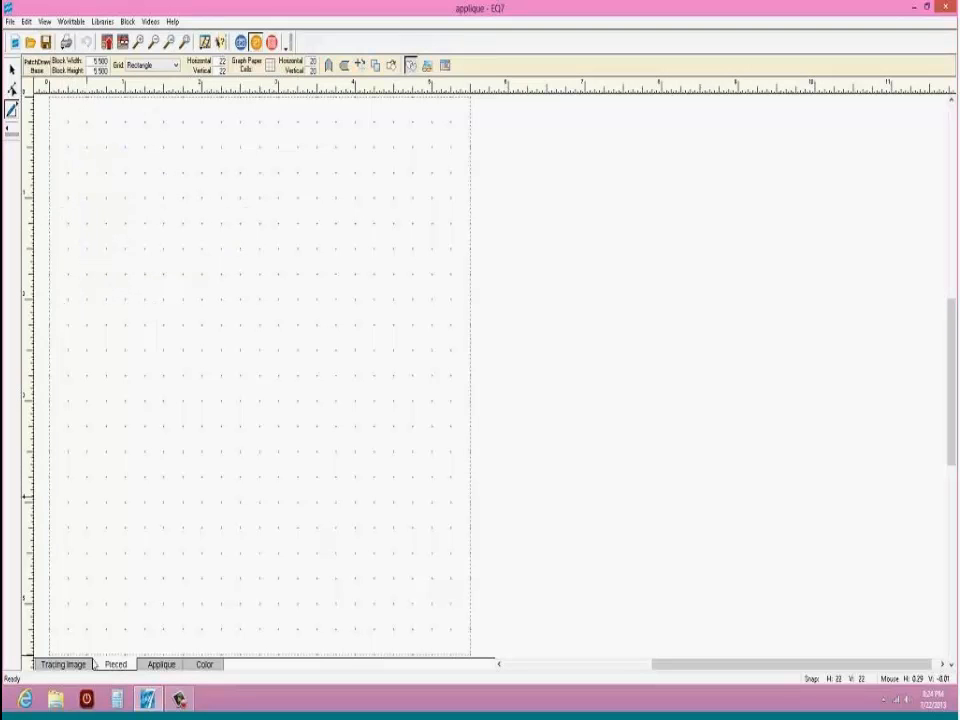
Step: Compare the drawing tools of the Pieced and Applique layers, ending on the Applique layer
click(162, 668)
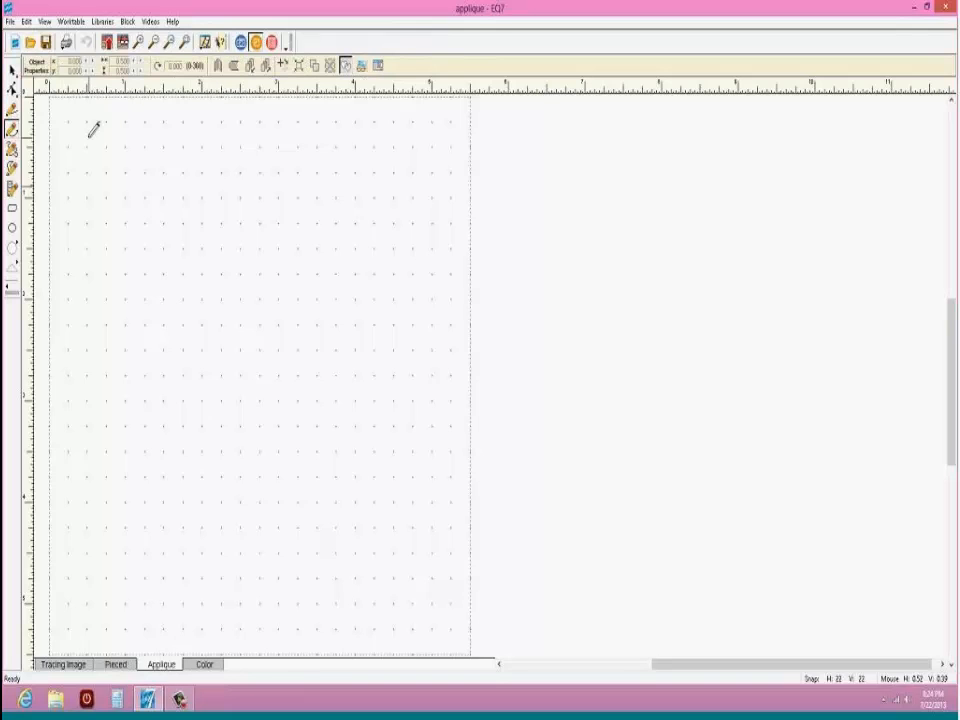
click(106, 665)
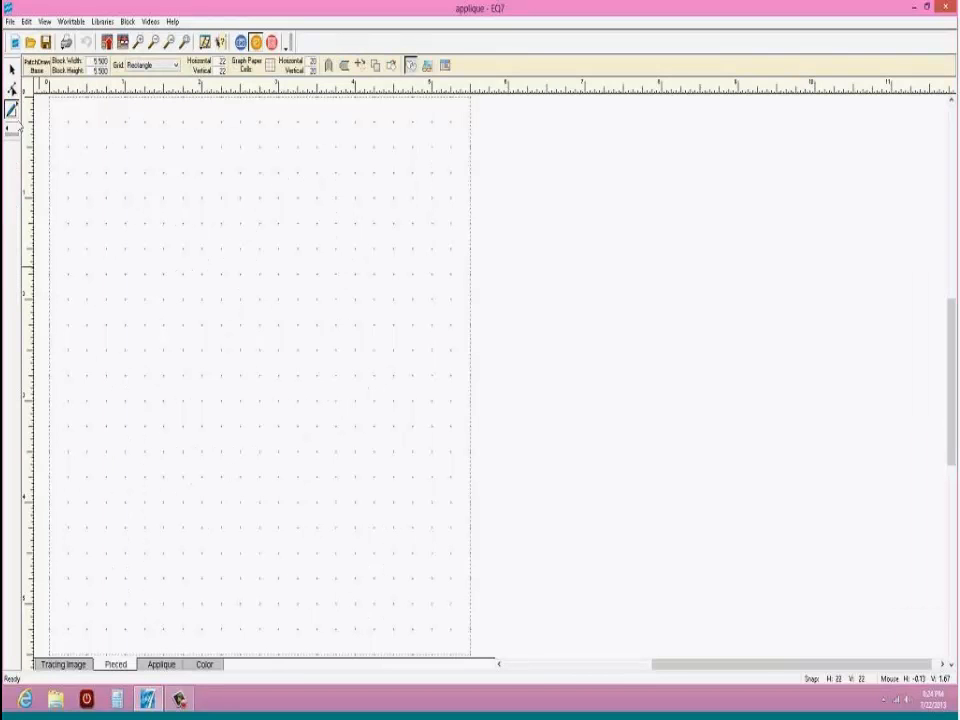
click(161, 665)
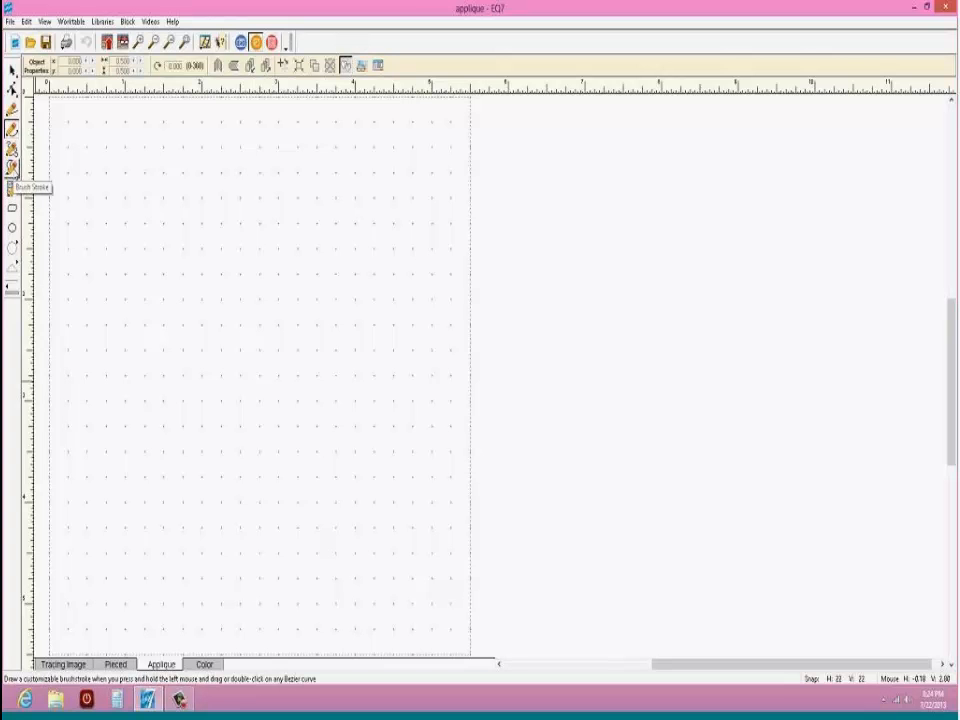
Step: Draw a winding brush stroke about 3.5 by 1.9 and a looping swath of triangles about 4.4 by 2.9 on the block
click(12, 168)
mouse_move(103, 175)
mouse_down()
mouse_move(320, 322)
mouse_move(165, 332)
mouse_move(97, 228)
mouse_up()
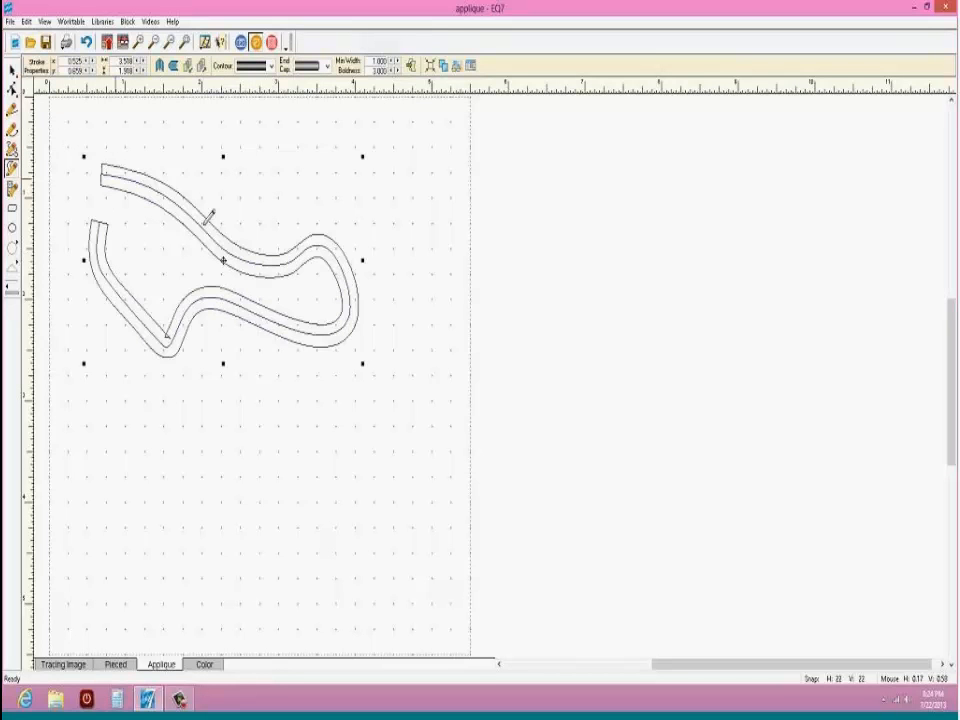
click(12, 188)
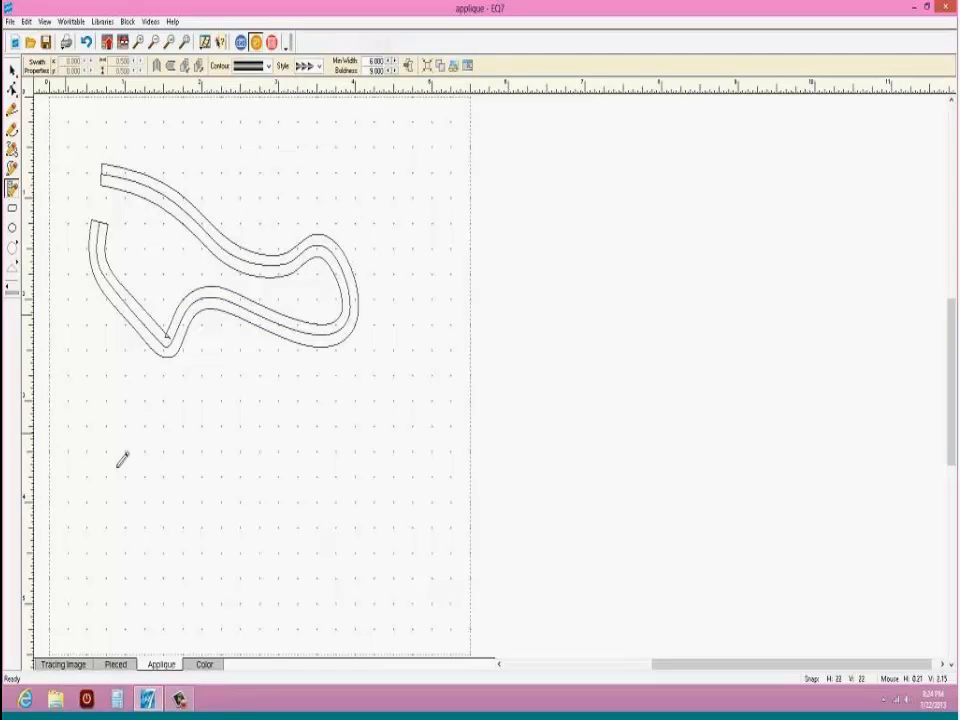
mouse_move(118, 475)
mouse_down()
mouse_move(193, 340)
mouse_move(366, 250)
mouse_move(371, 375)
mouse_move(182, 467)
mouse_move(180, 484)
mouse_move(122, 478)
mouse_up()
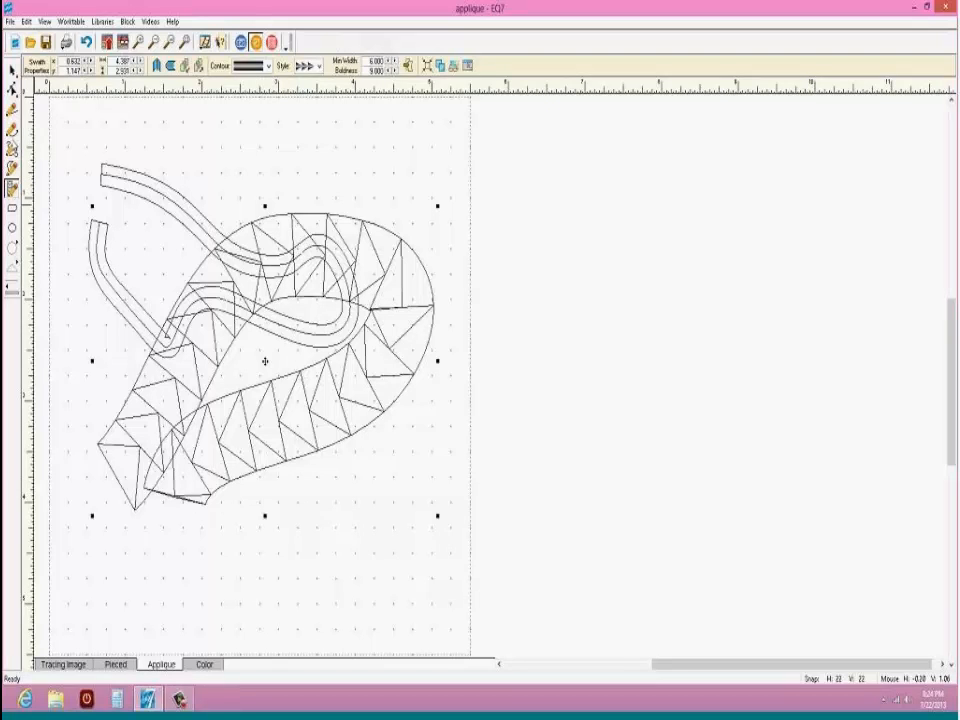
Step: Draw an S-shaped curve about 1.7 wide and a slanted straight line about 1.95 wide near the block's upper edge
click(12, 128)
mouse_move(93, 149)
mouse_down()
mouse_move(298, 157)
mouse_move(244, 173)
mouse_move(141, 248)
mouse_move(214, 189)
mouse_move(210, 208)
mouse_move(215, 193)
mouse_move(130, 153)
mouse_move(200, 160)
mouse_move(222, 211)
mouse_up()
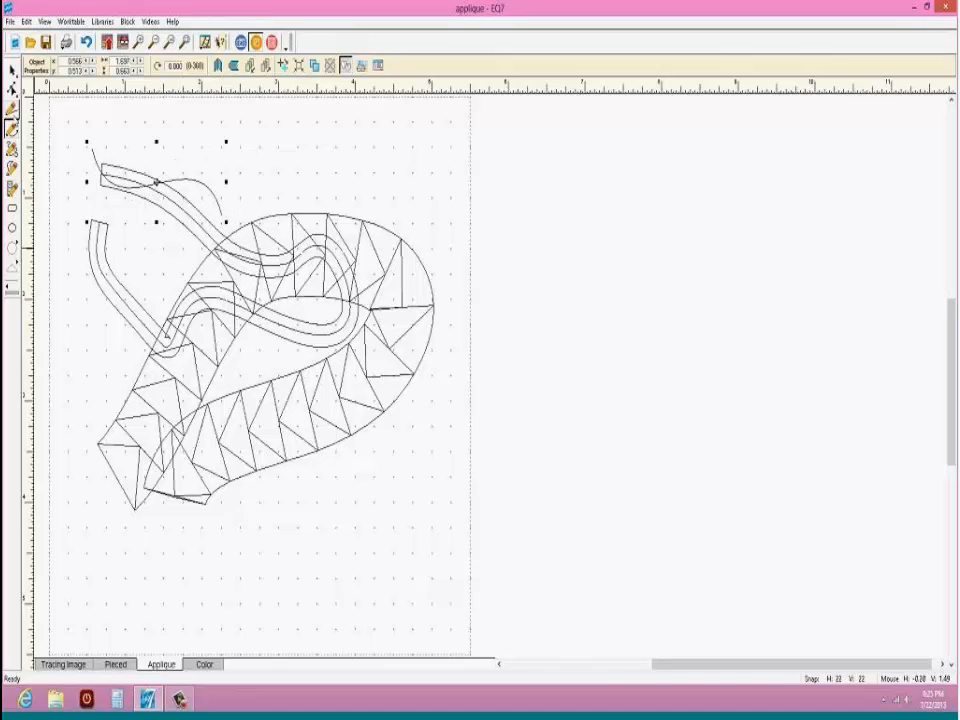
click(12, 109)
mouse_move(265, 133)
mouse_down()
mouse_move(383, 160)
mouse_move(420, 187)
mouse_up()
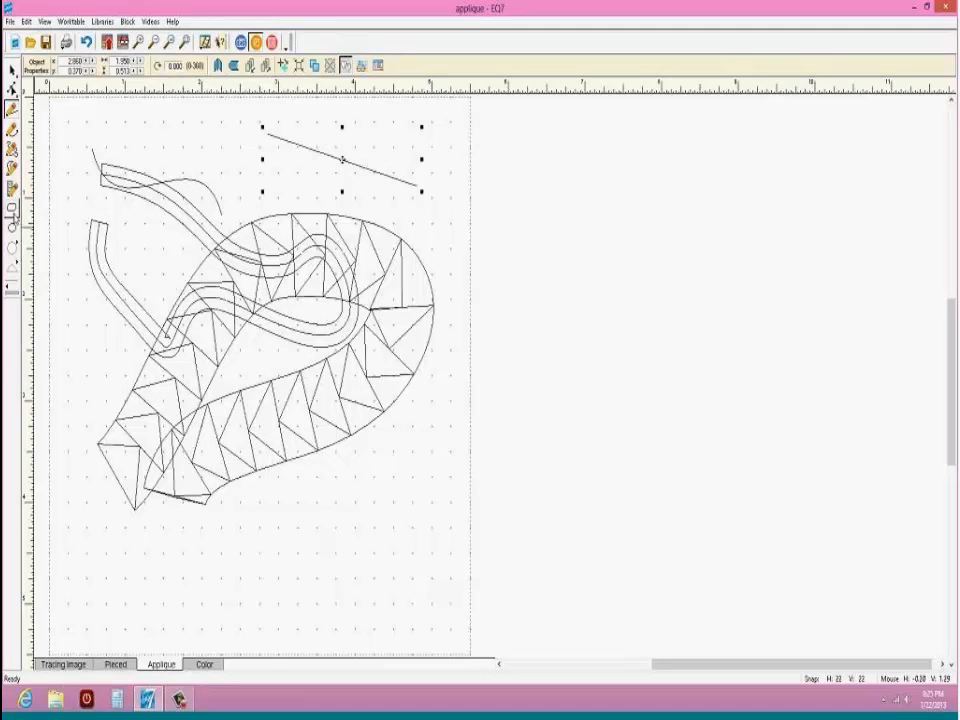
Step: Draw a rectangle about 2.75 by 2.07 and an ellipse about 3.5 by 1.9 over the existing strokes
click(12, 208)
drag(83, 111, 258, 204)
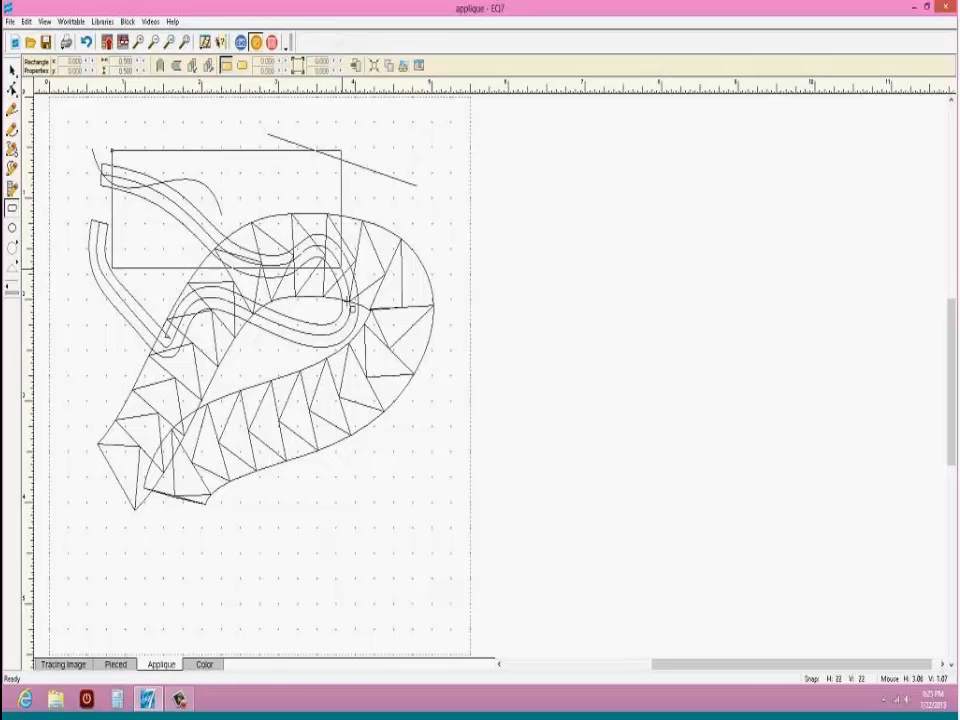
key(Escape)
drag(109, 147, 324, 360)
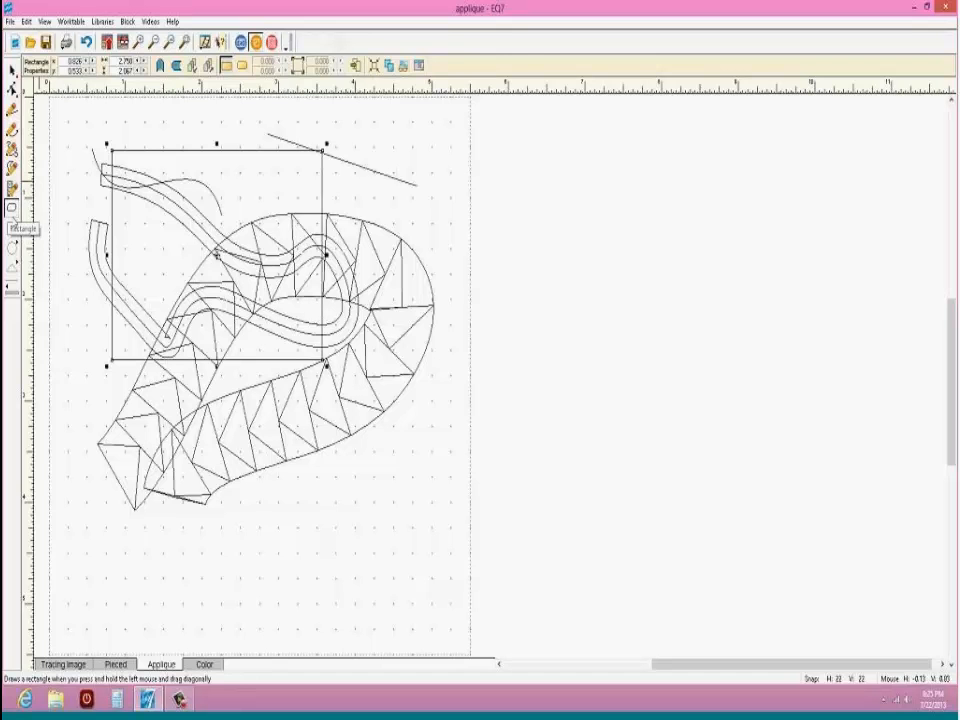
click(12, 228)
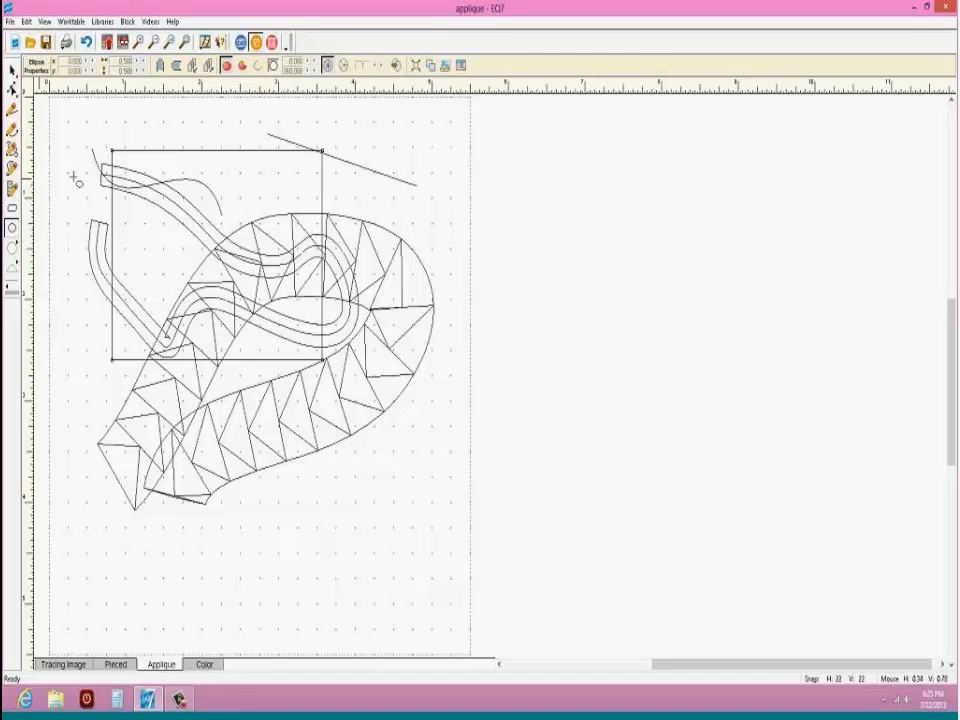
drag(96, 165, 363, 362)
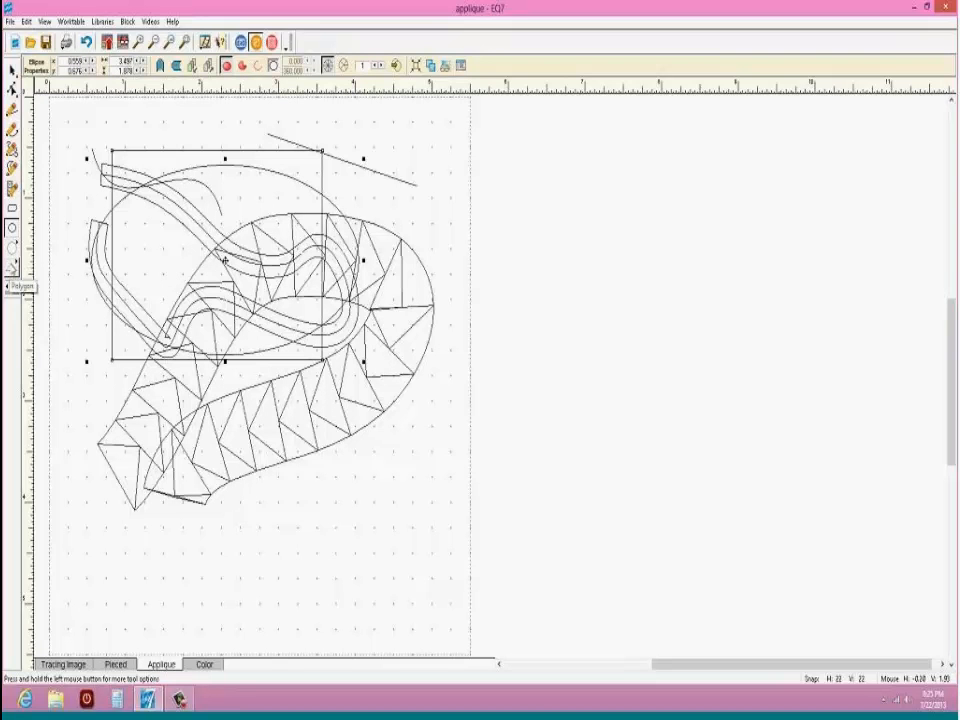
Step: Draw a slanted heart patch about 3.2 by 2.9 from the ready-made simple shapes
click(16, 245)
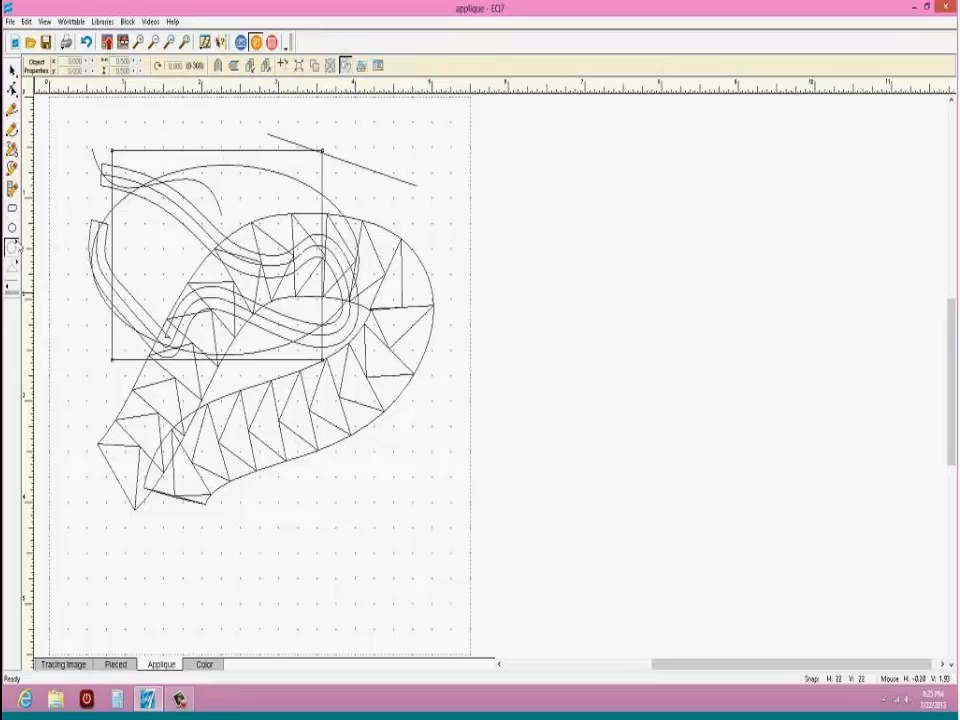
drag(16, 245, 52, 255)
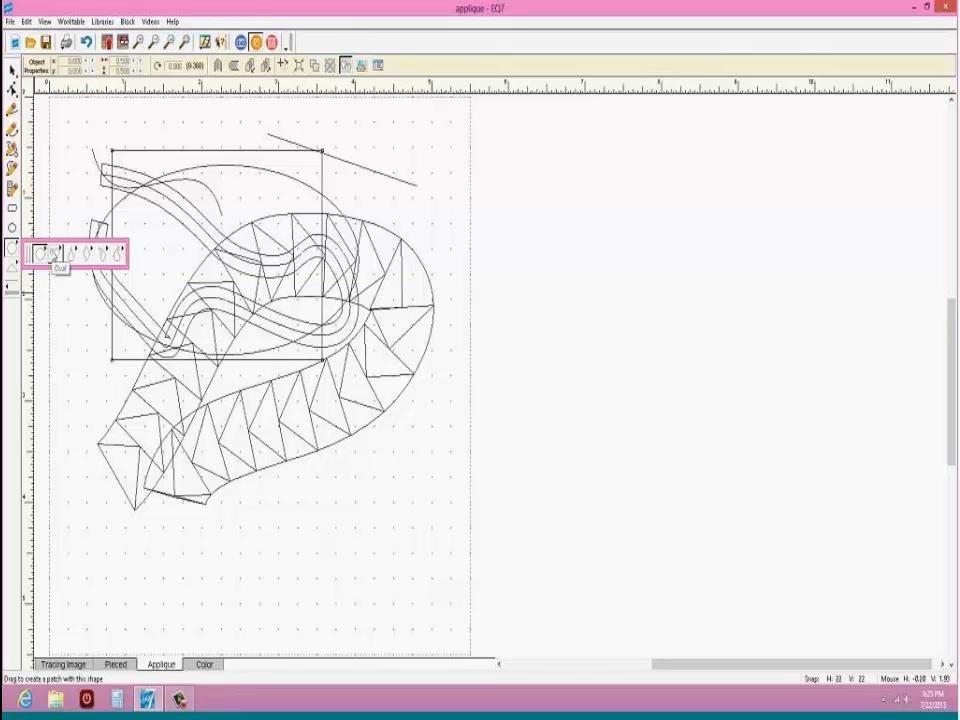
click(55, 256)
drag(138, 229, 364, 444)
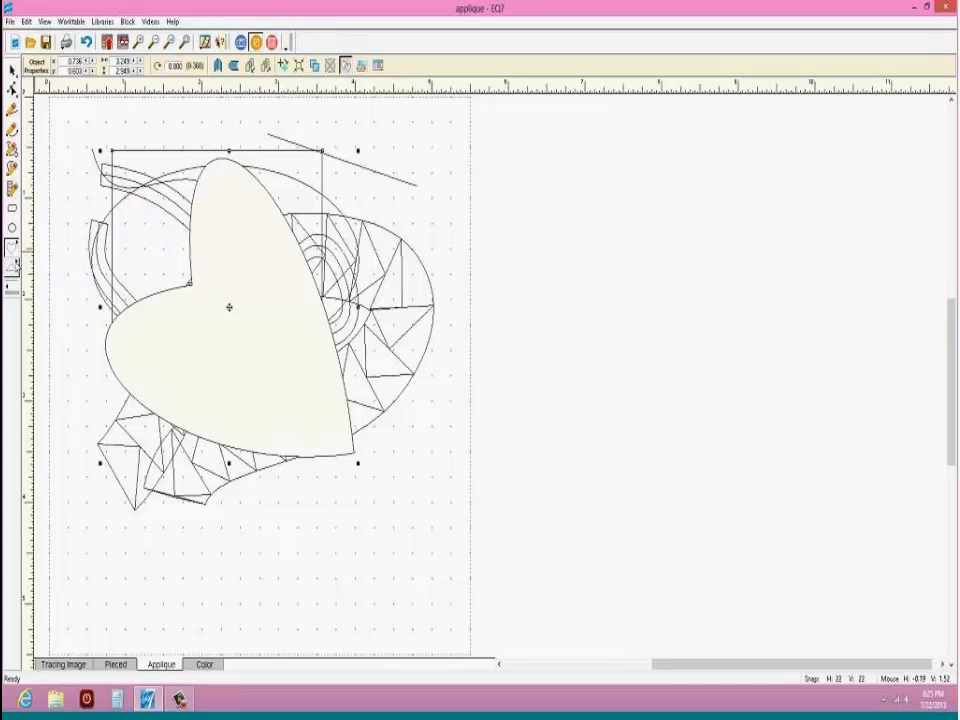
Step: Draw a pentagon patch about 2.7 by 2.7 overlapping the heart, using the ready-made polygon shapes
click(14, 262)
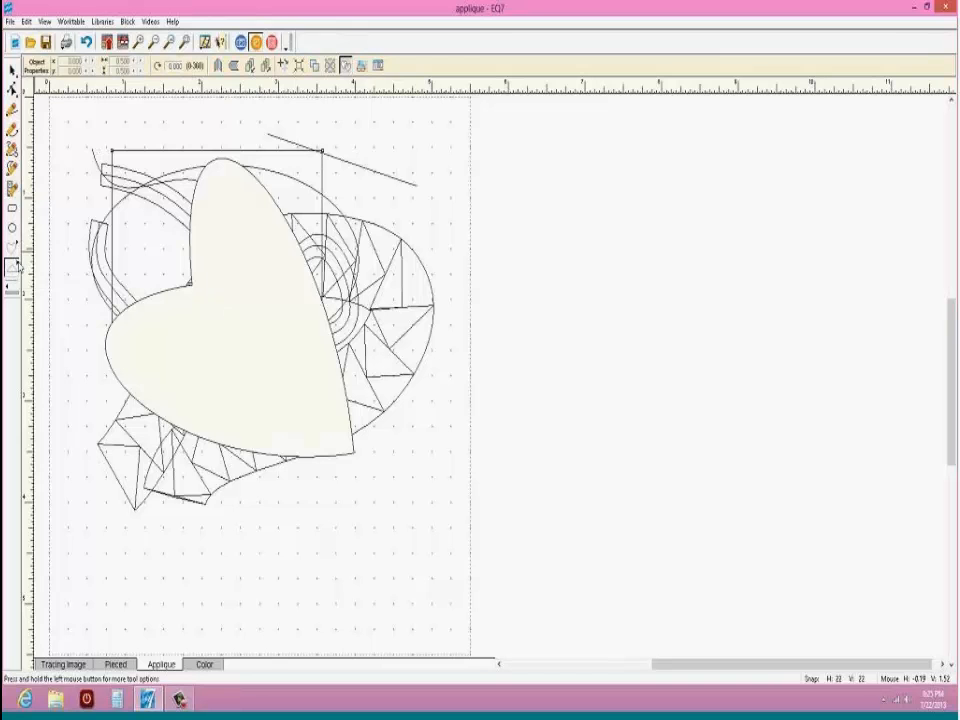
drag(18, 264, 118, 276)
mouse_move(102, 210)
mouse_down()
mouse_move(206, 269)
mouse_move(291, 361)
mouse_move(300, 358)
mouse_up()
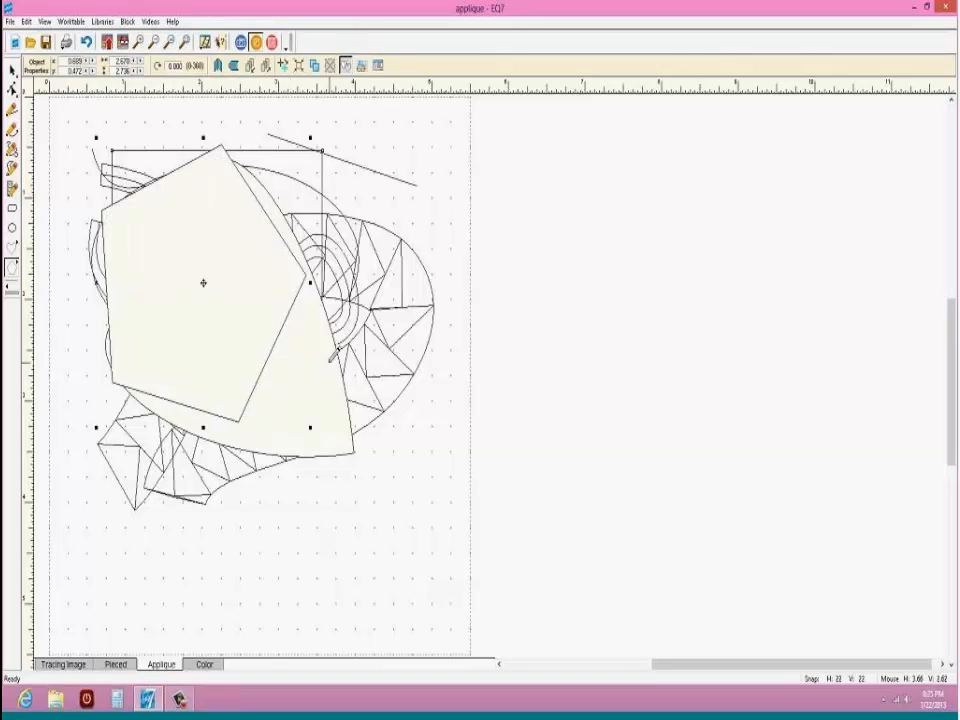
Step: Delete the pentagon, rectangle, ellipse and heart patches covering the curved bands on the applique block
click(12, 67)
drag(64, 122, 464, 576)
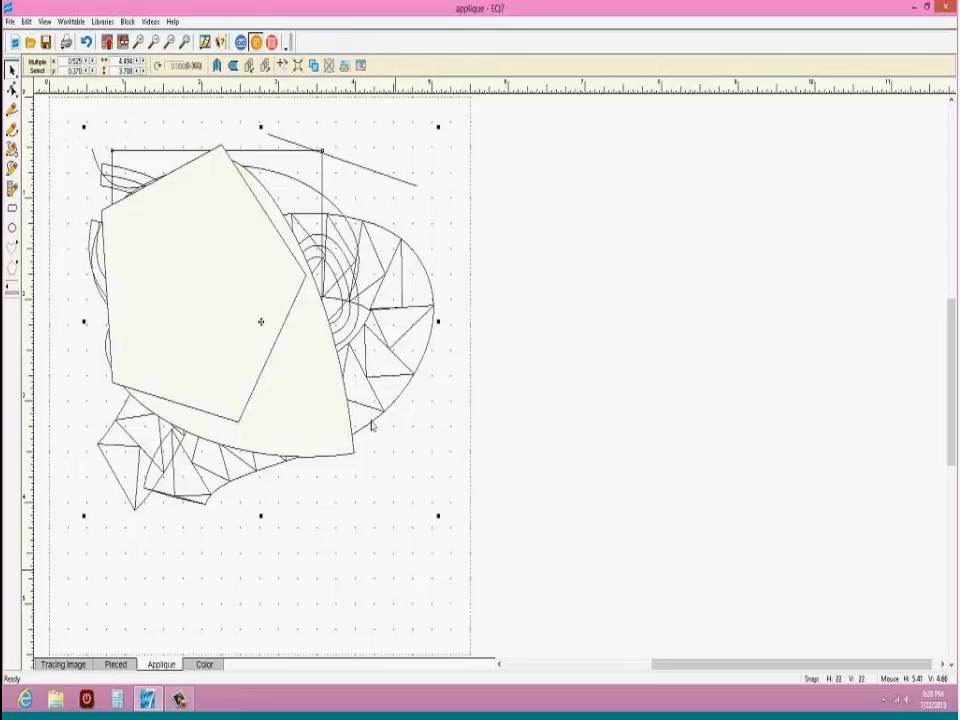
click(244, 252)
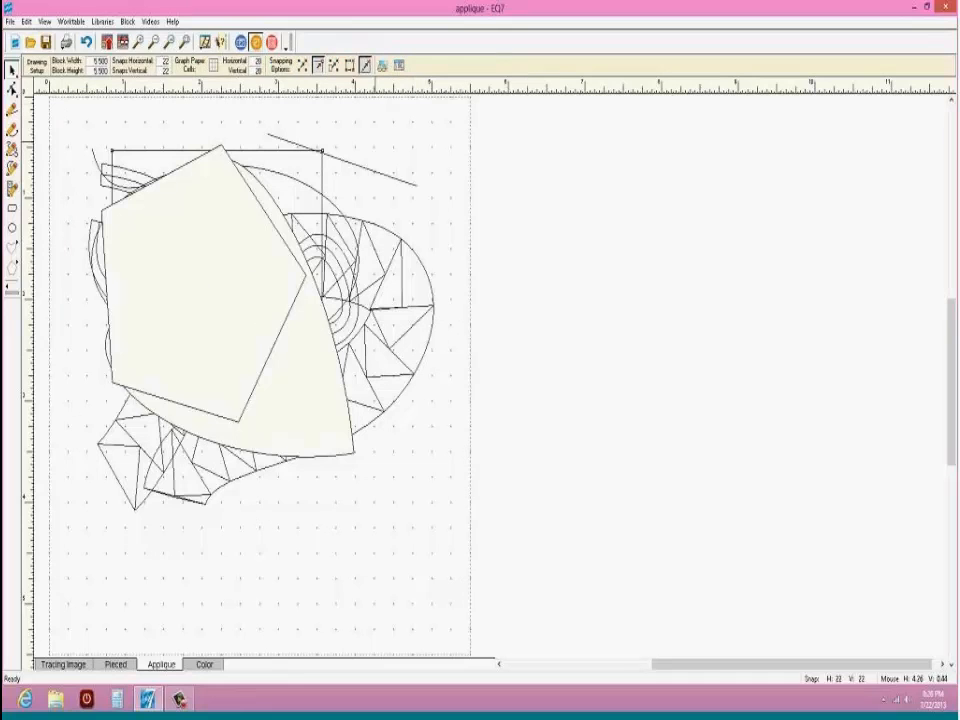
click(251, 199)
key(Delete)
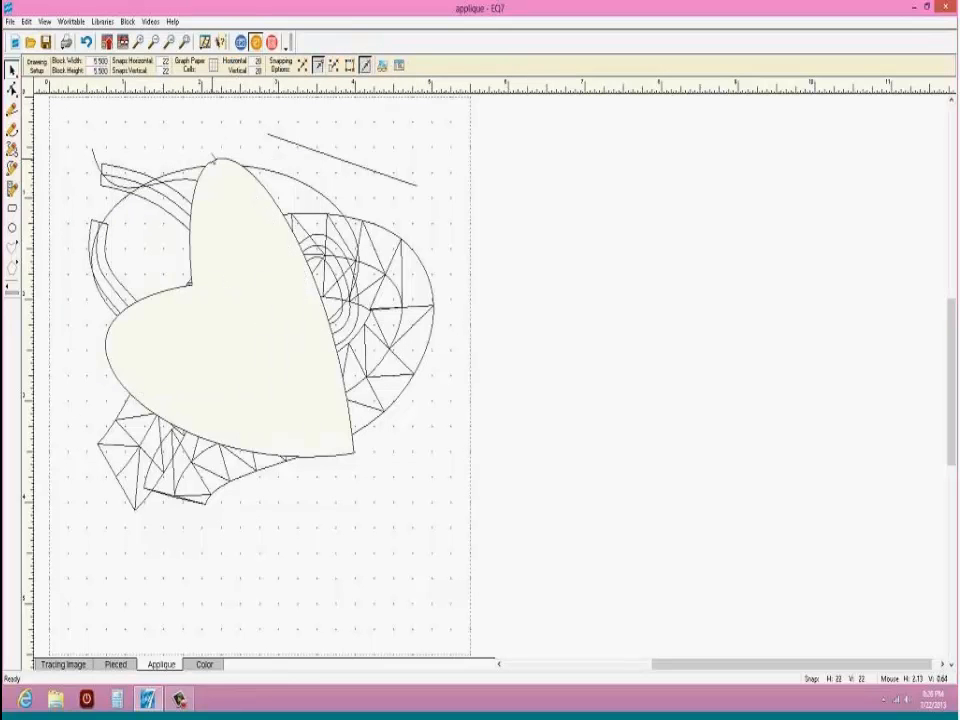
click(237, 235)
key(Delete)
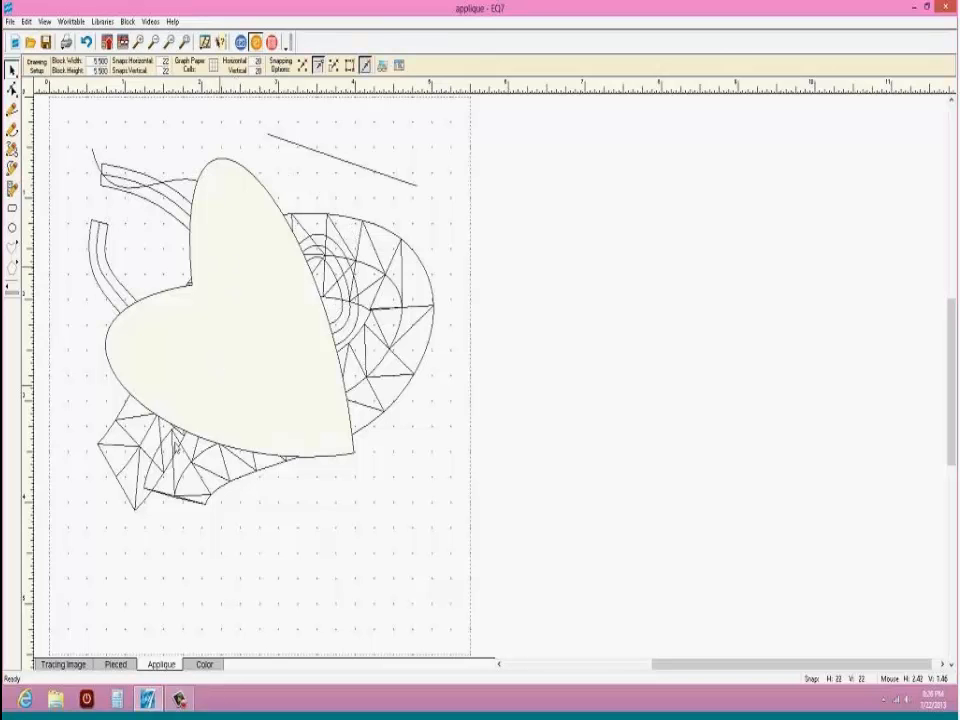
click(223, 371)
key(Delete)
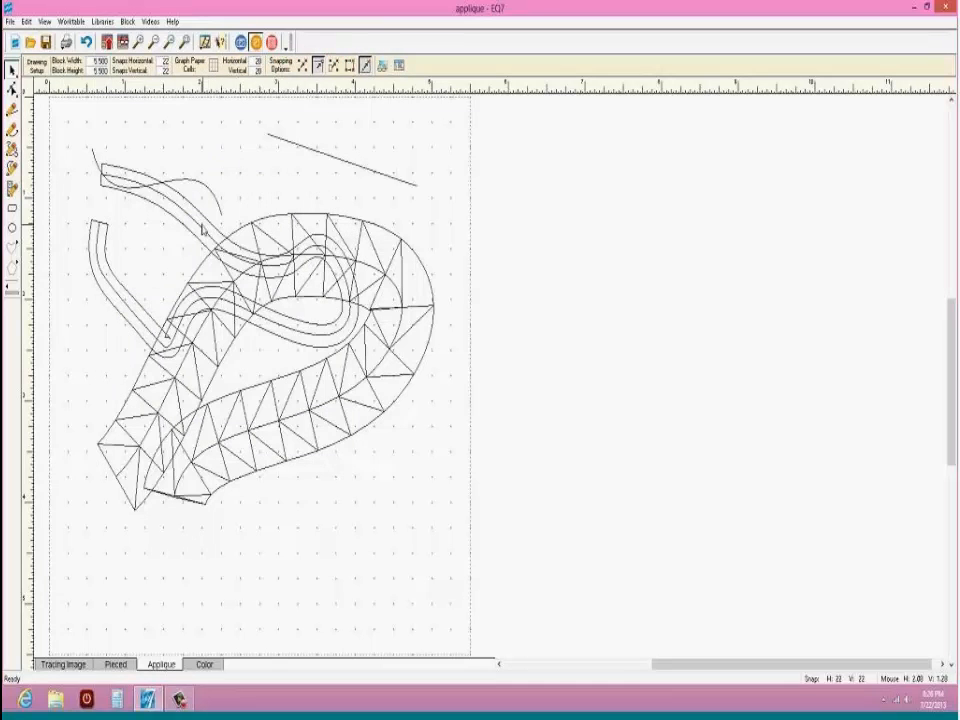
Step: Reshape the narrow wavy band by adjusting its curve handles at the upper end and moving the node near its middle upward
click(152, 173)
click(13, 89)
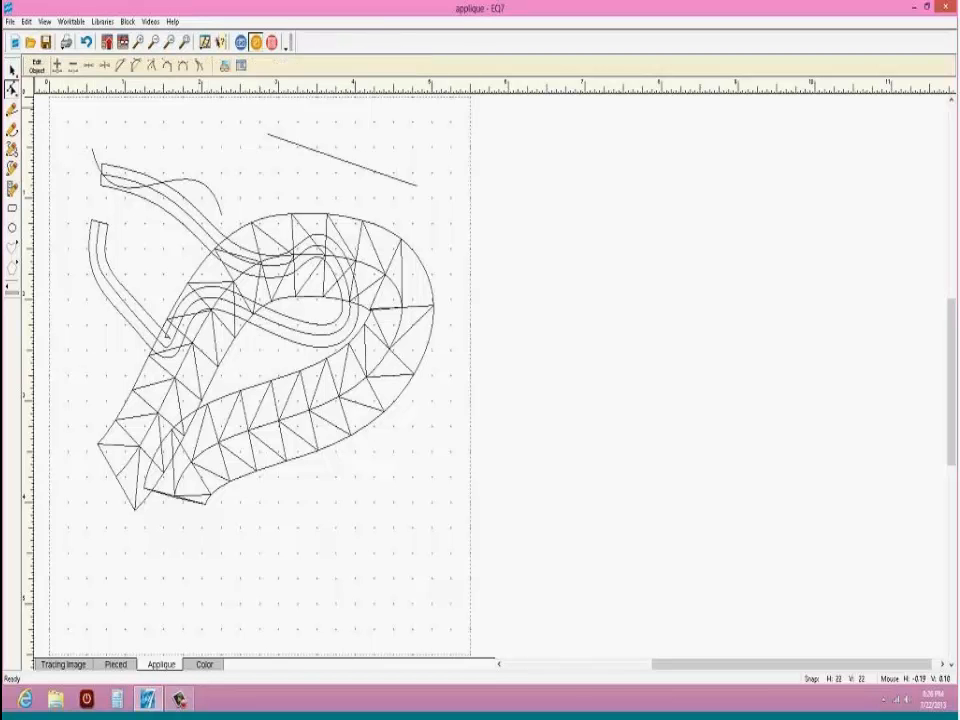
click(178, 208)
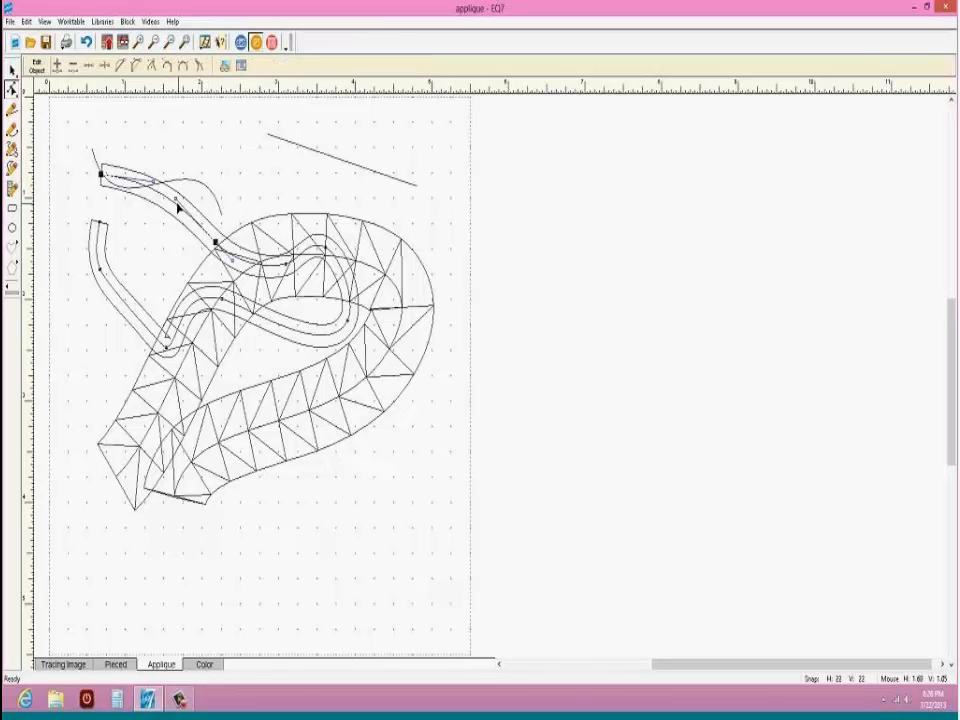
drag(178, 208, 156, 259)
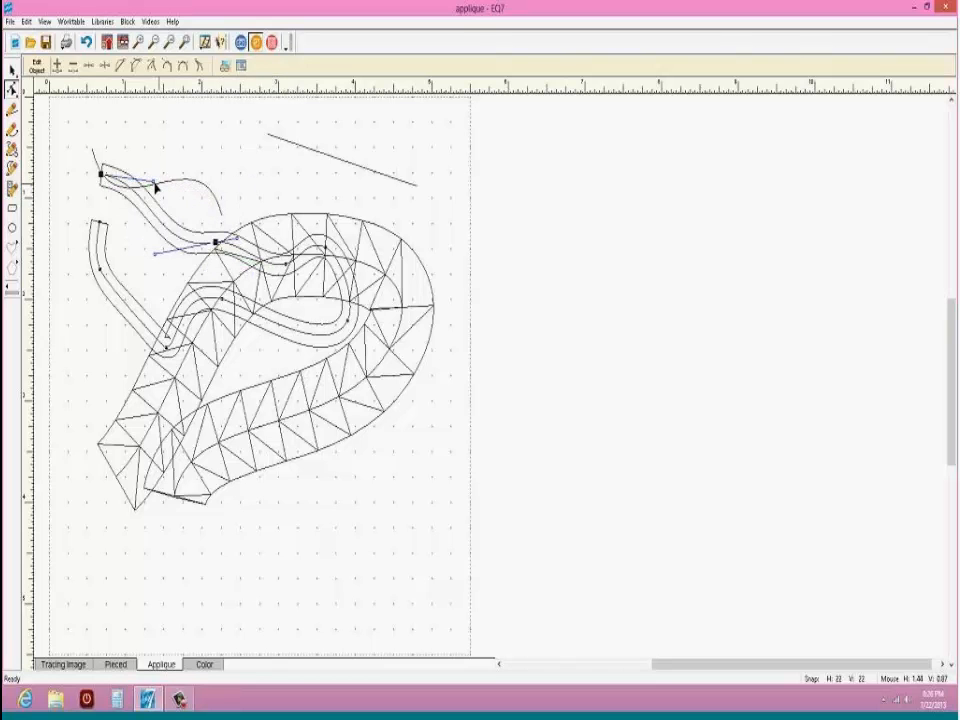
drag(154, 184, 145, 125)
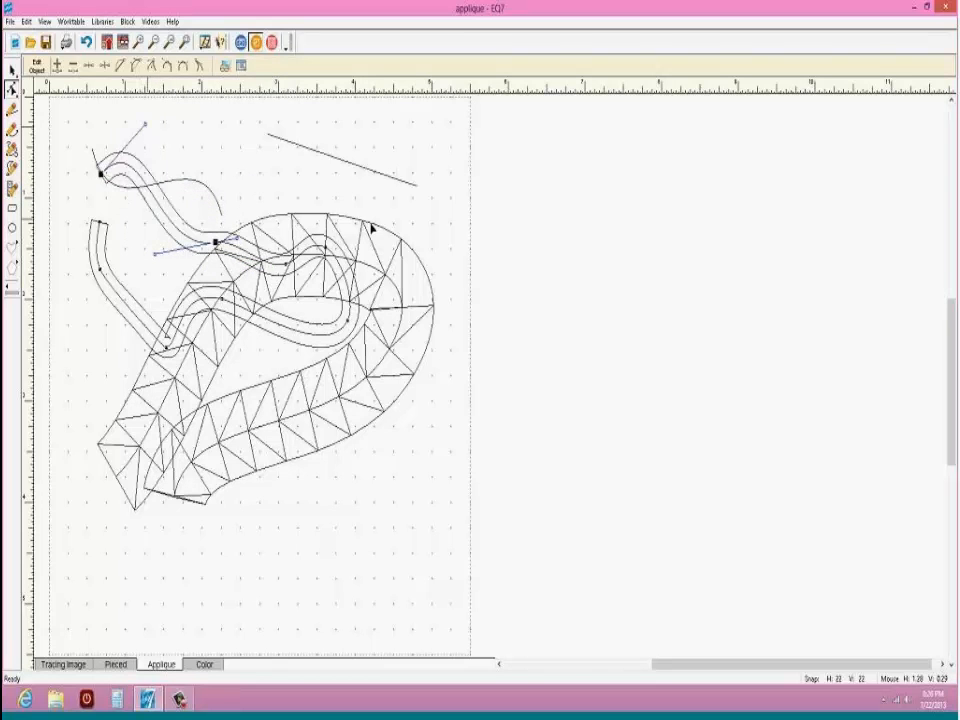
click(288, 266)
mouse_move(288, 266)
mouse_down()
mouse_move(286, 190)
mouse_move(291, 209)
mouse_move(272, 265)
mouse_up()
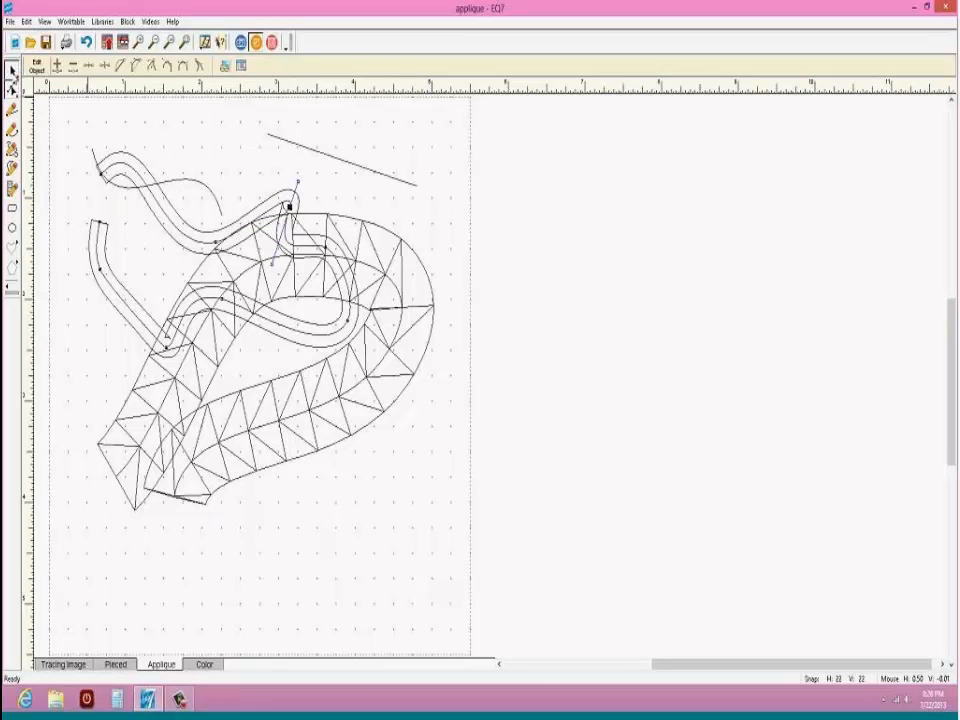
Step: Delete all remaining bands, curves and lines to leave the applique block empty
click(12, 70)
mouse_move(63, 107)
mouse_down()
mouse_move(305, 150)
mouse_move(408, 185)
mouse_move(451, 575)
mouse_up()
key(Delete)
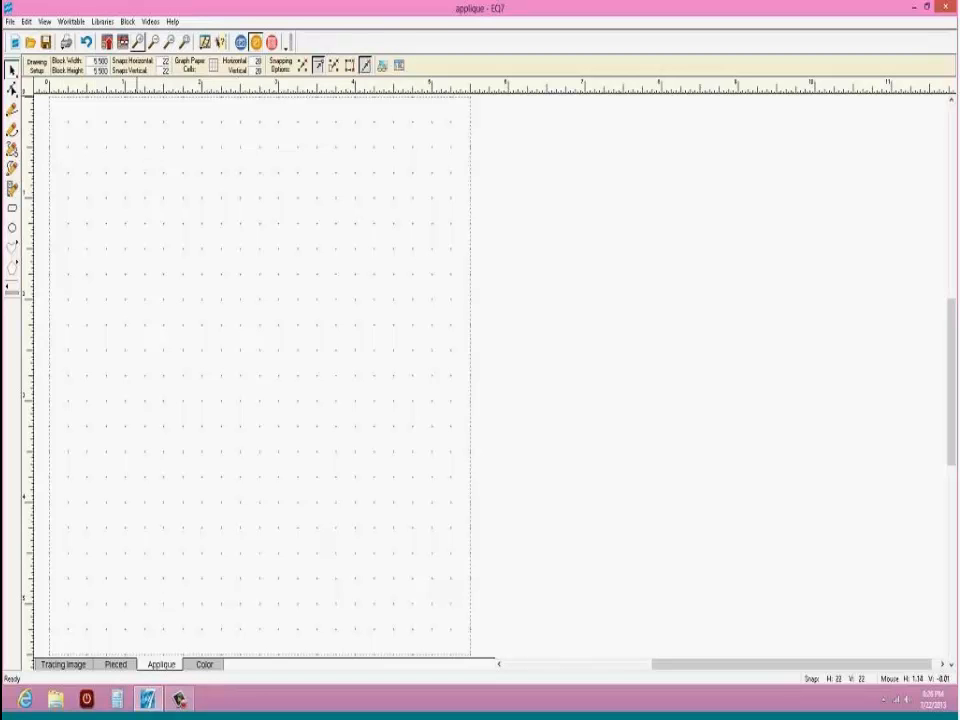
Step: Browse the Album (Autograph) Blocks in the 01 Classic Pieced category of the Block Library
click(102, 21)
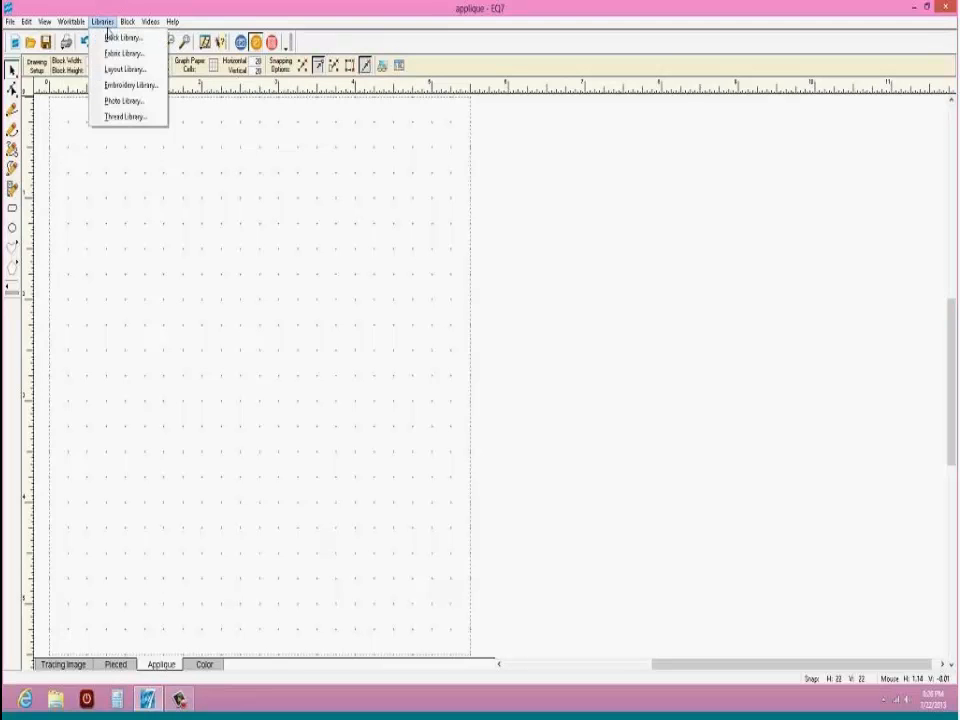
click(108, 40)
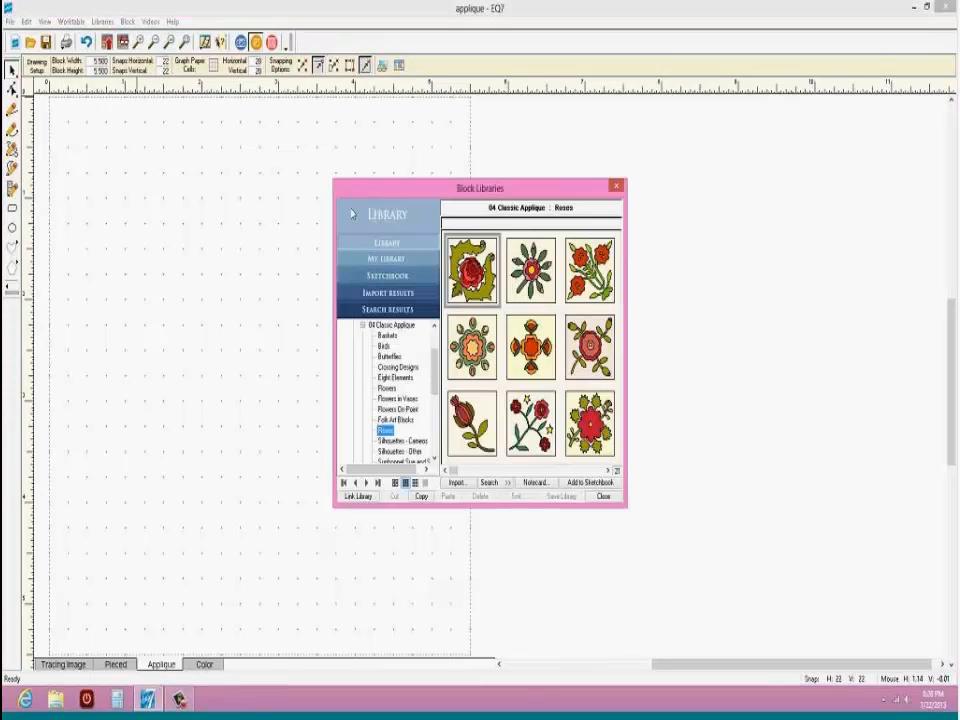
drag(434, 366, 434, 341)
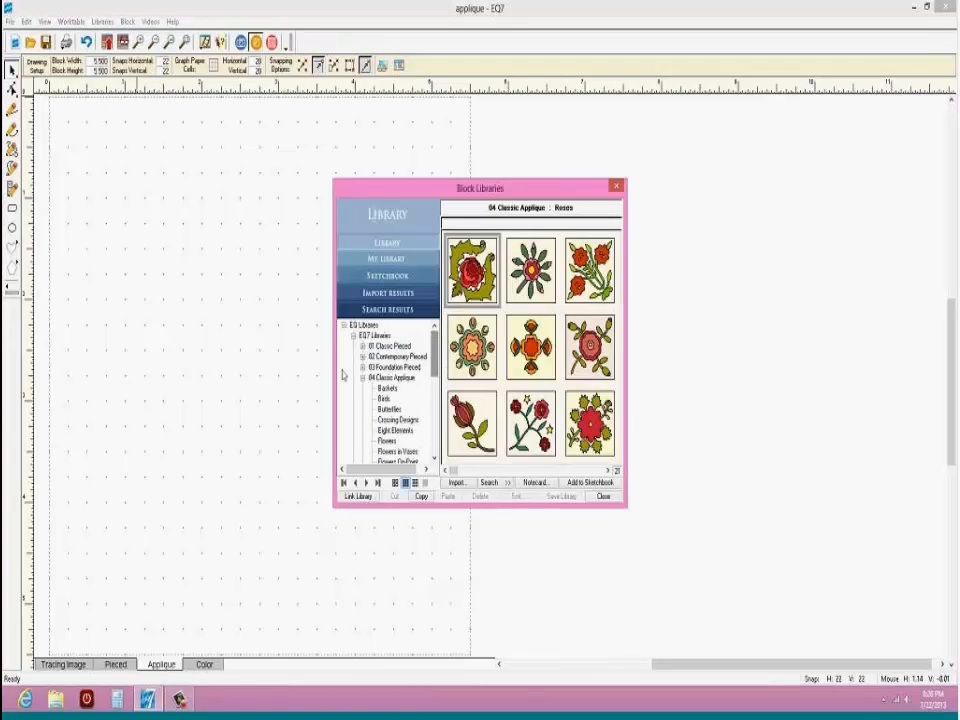
click(364, 377)
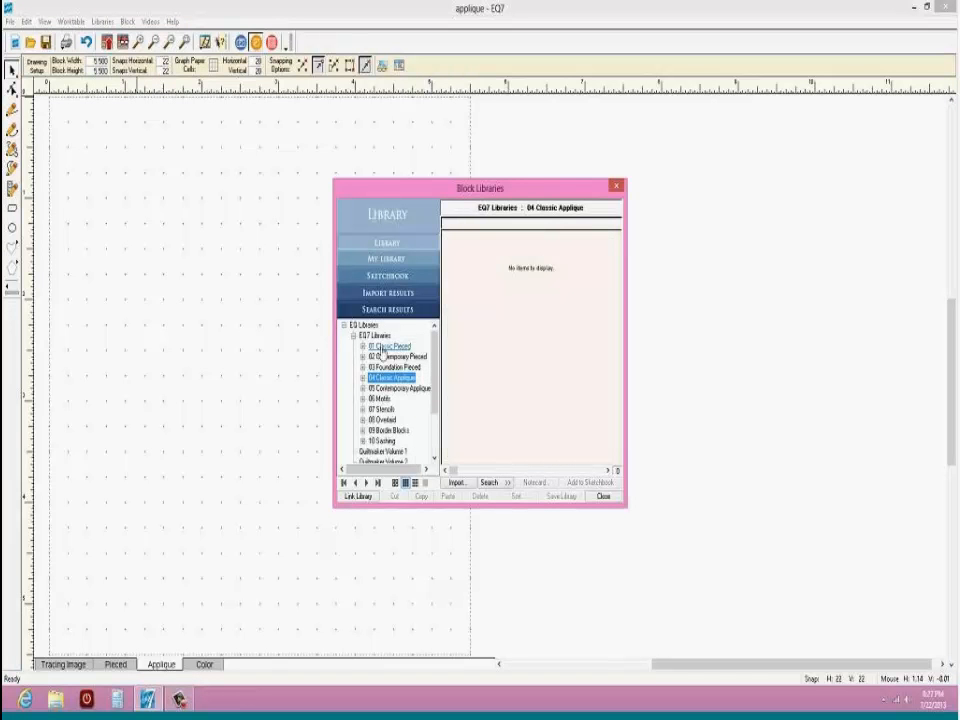
click(363, 346)
click(400, 335)
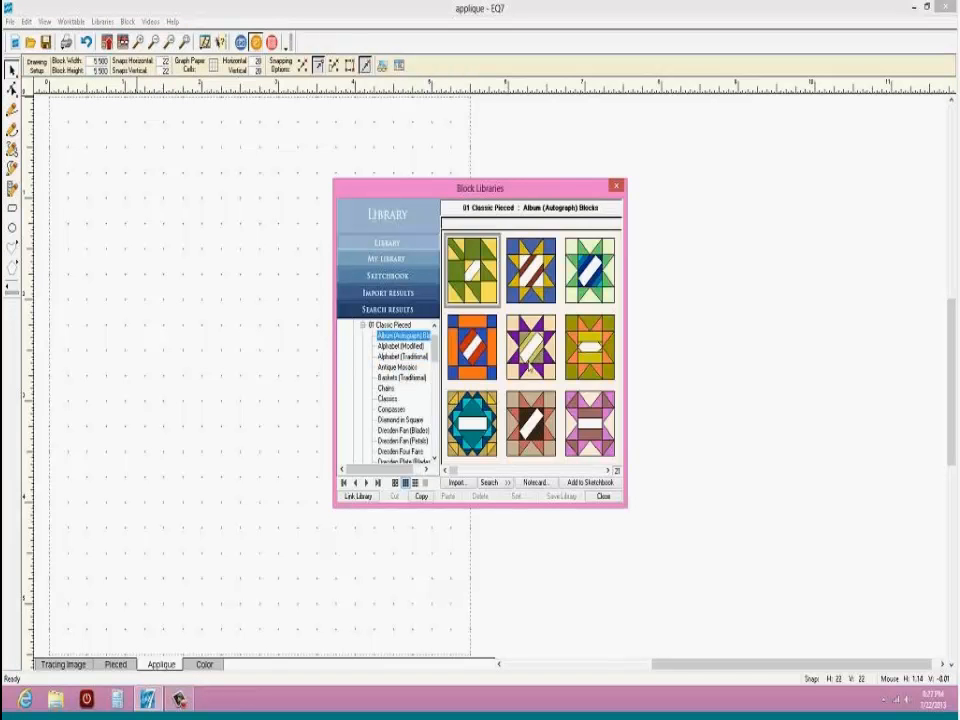
click(363, 328)
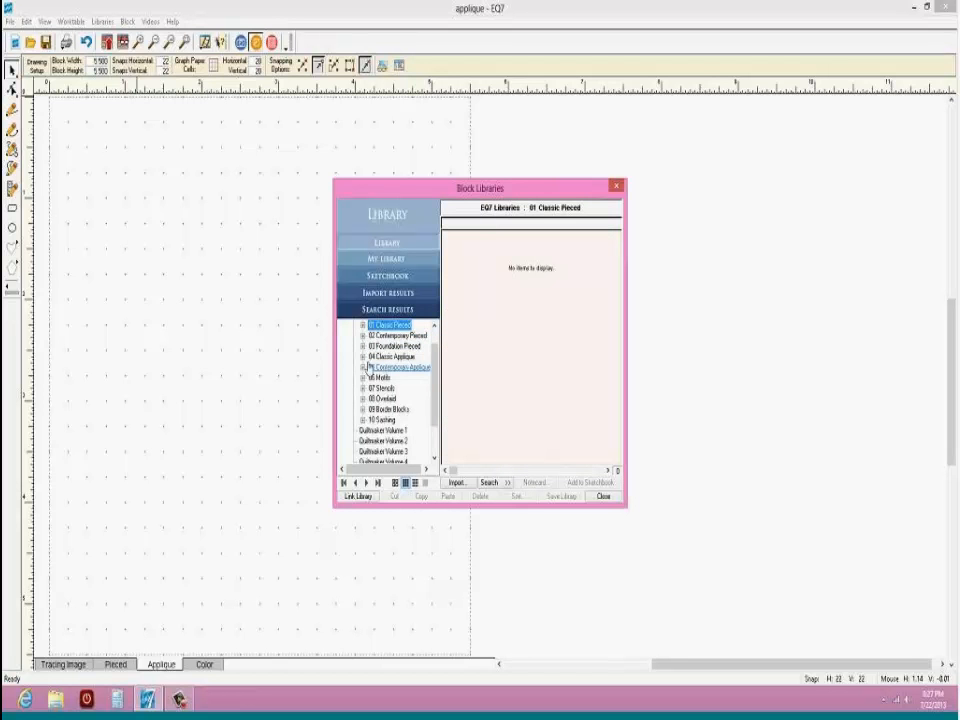
Step: Browse the Butterflies, Eight Elements and Flowers styles in the 04 Classic Applique category
click(363, 356)
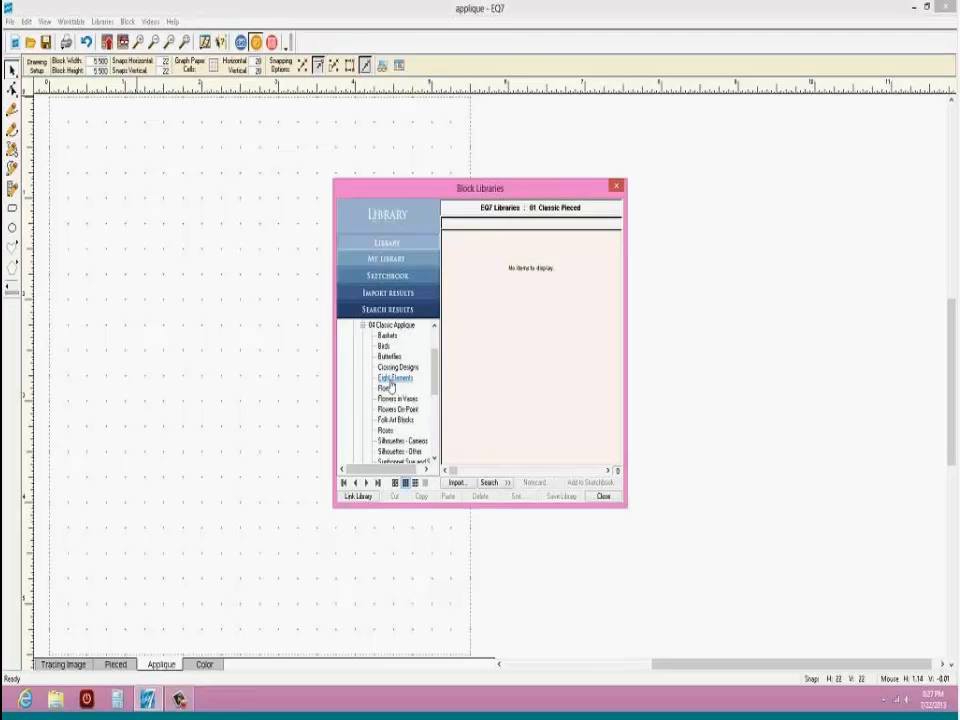
drag(433, 367, 433, 350)
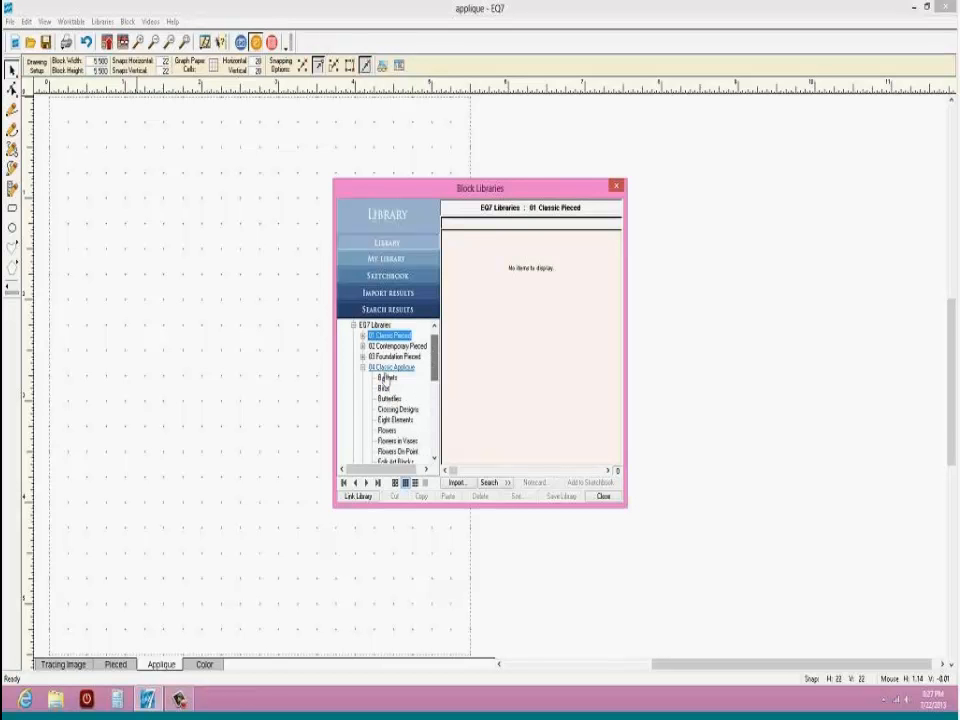
click(388, 399)
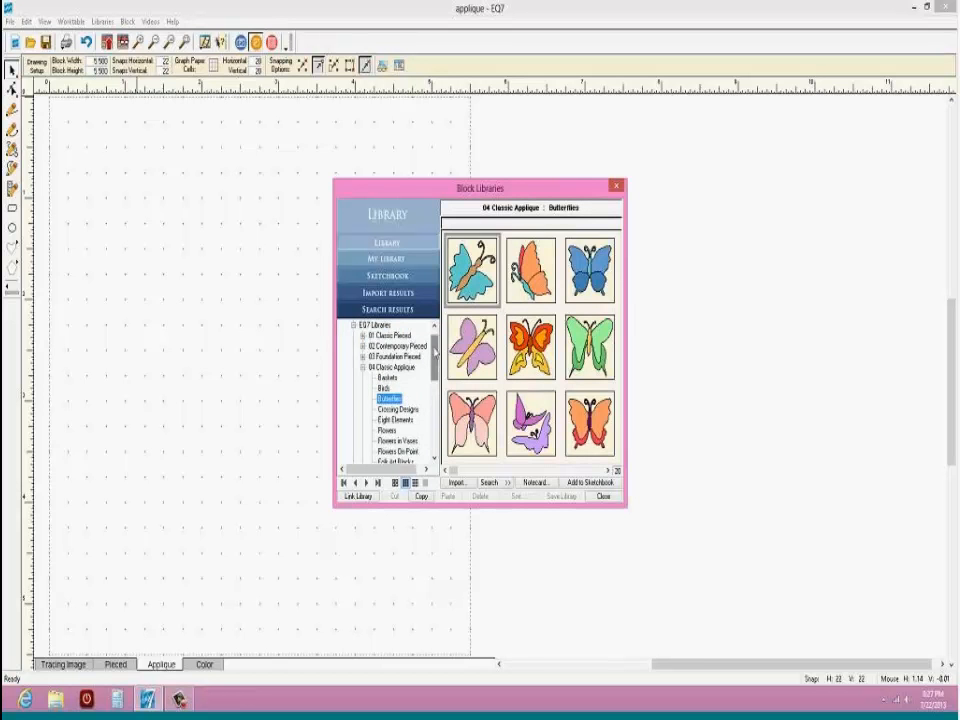
scroll(435, 364, down, 2)
click(396, 367)
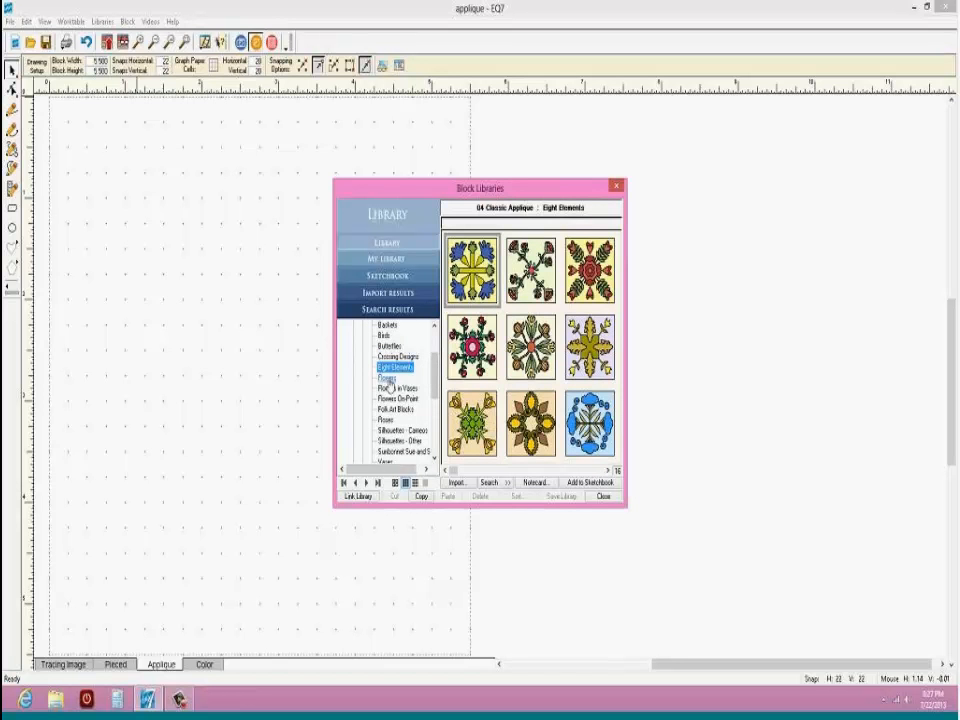
click(387, 378)
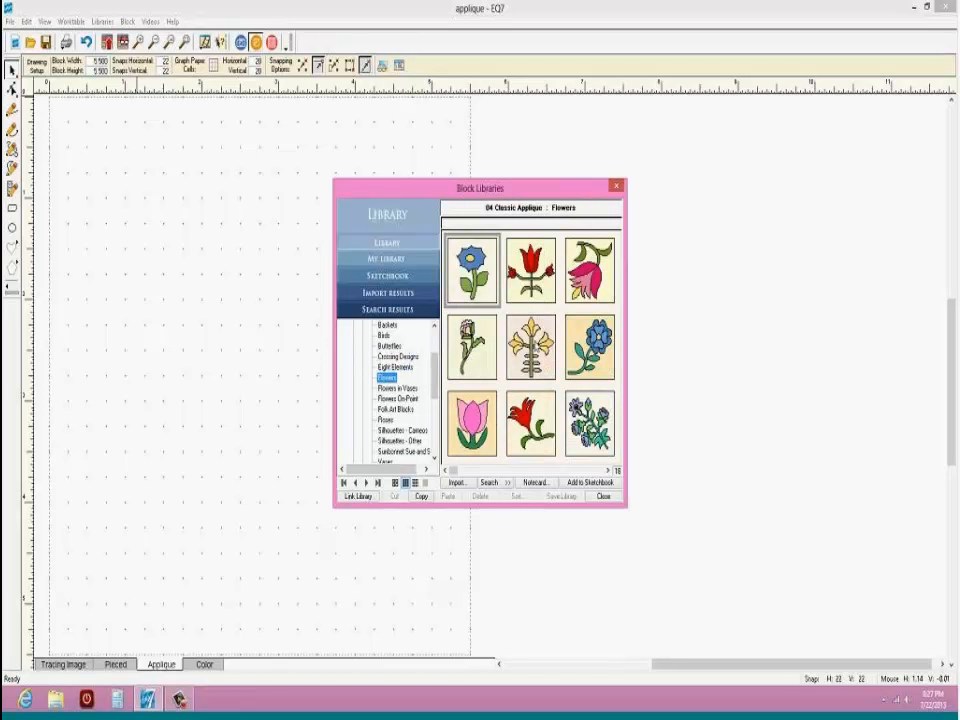
Step: Add the pink scalloped flower with a curved leafy stem to the Sketchbook and close the Block Library
click(472, 347)
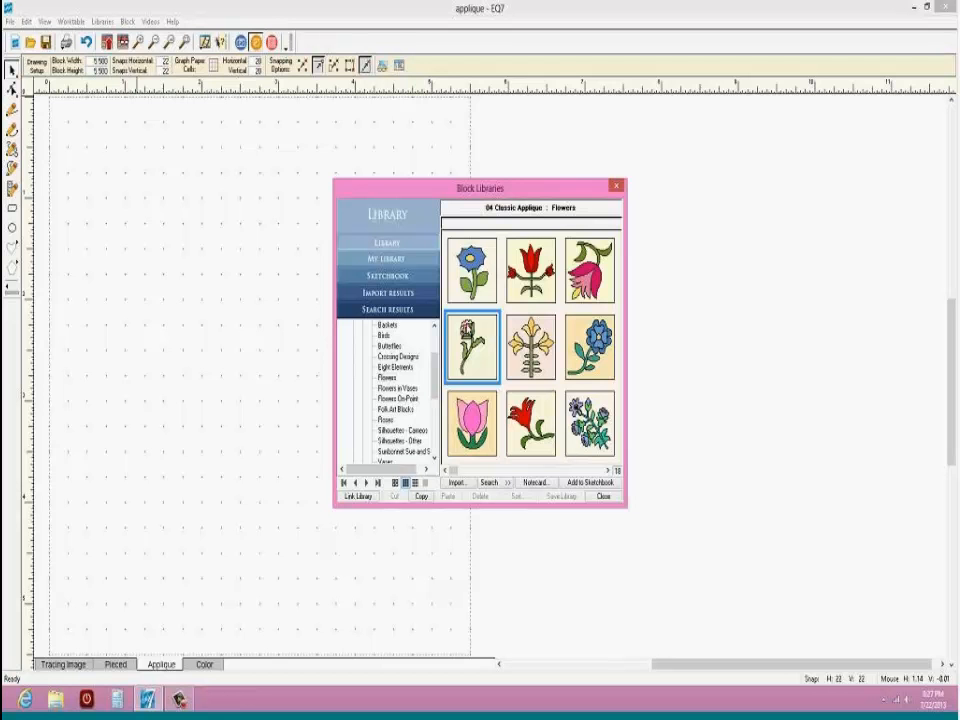
click(572, 484)
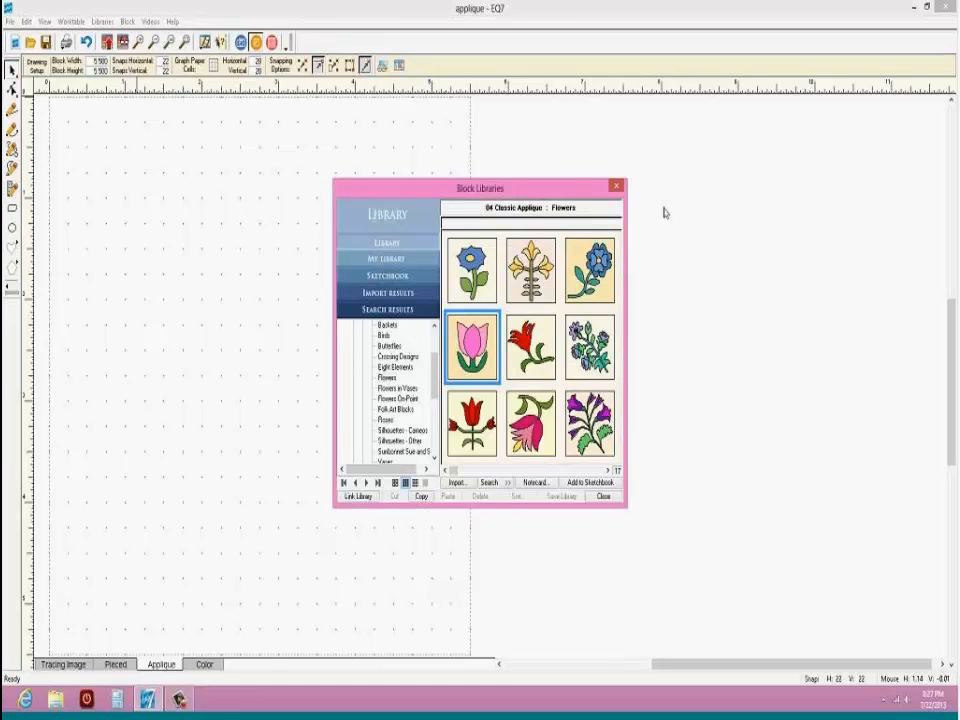
click(617, 186)
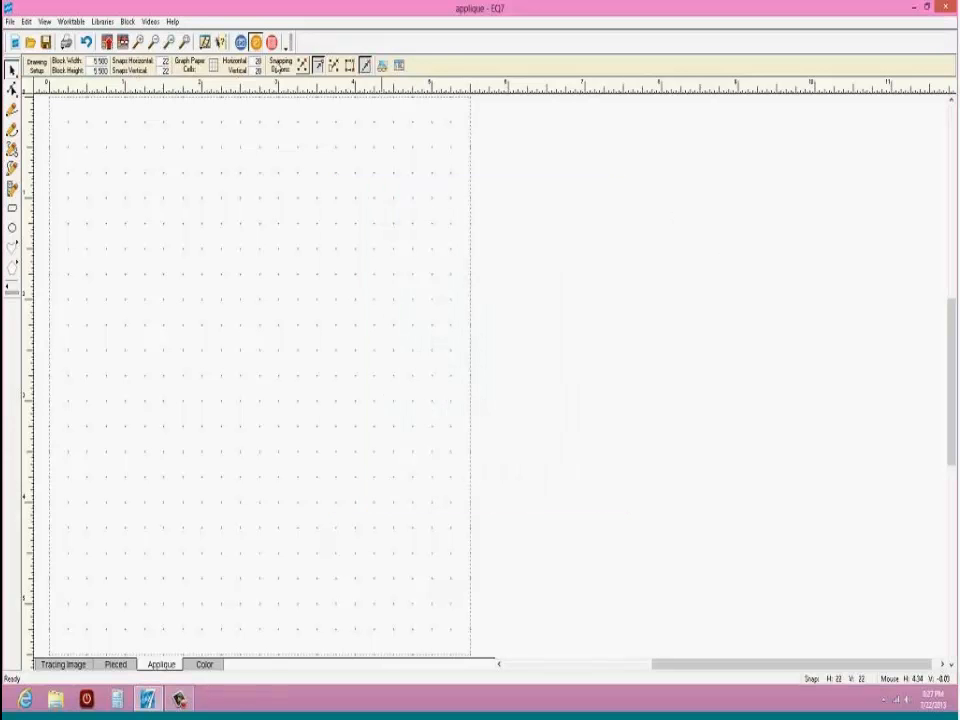
Step: Open the added flower block from the Sketchbook on the worktable and show its Applique layer
click(122, 42)
double_click(456, 256)
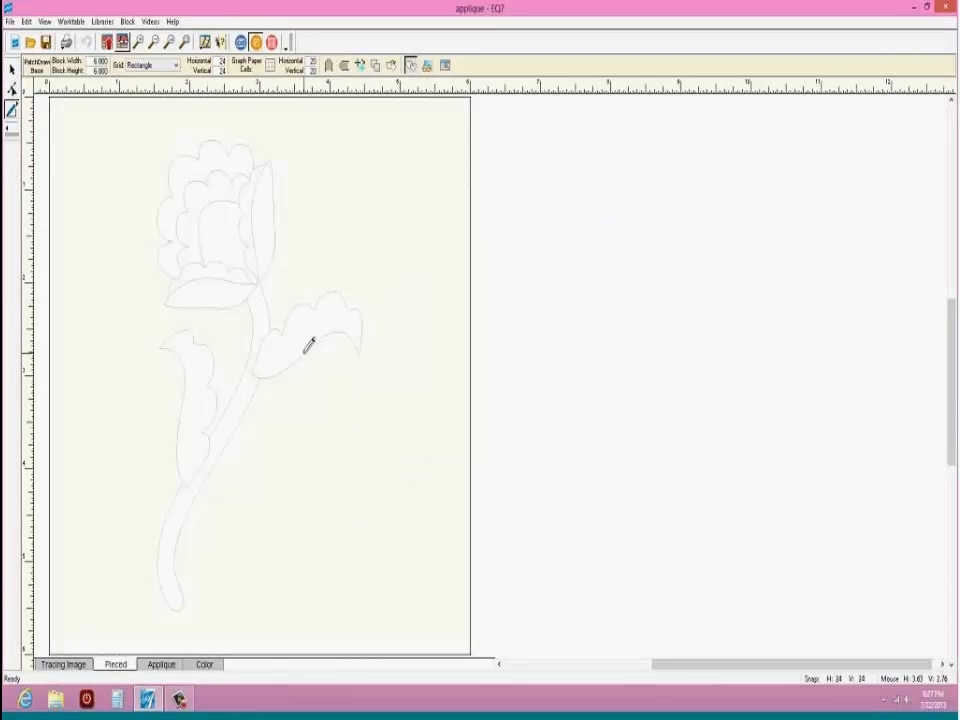
click(161, 664)
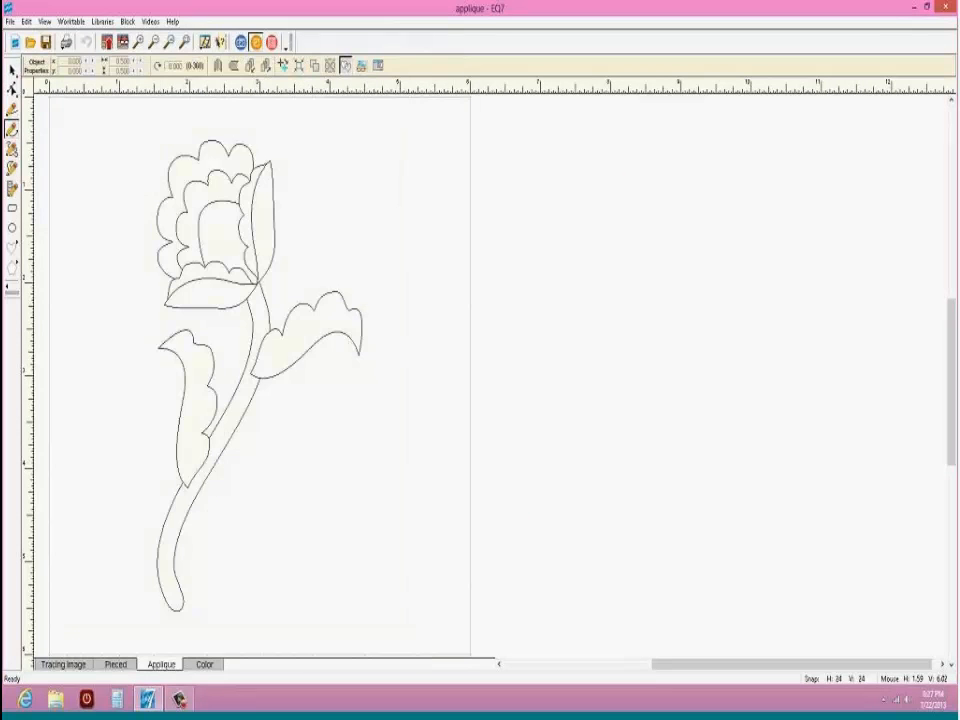
Step: Compare the flower block's Pieced, Applique and Color layers, returning to the Applique layer
click(115, 665)
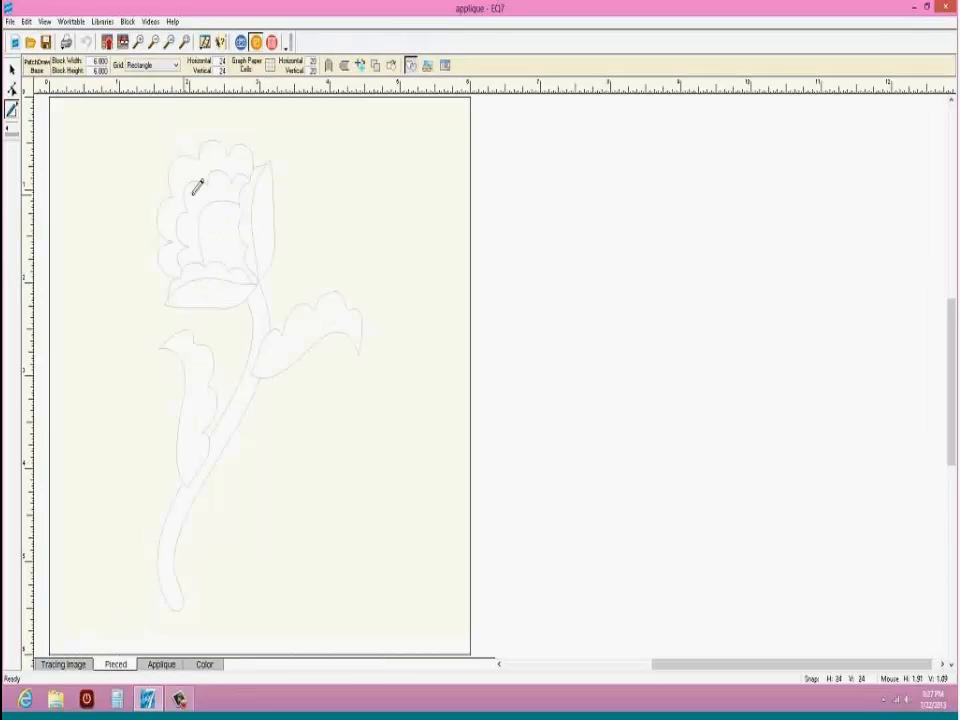
click(161, 664)
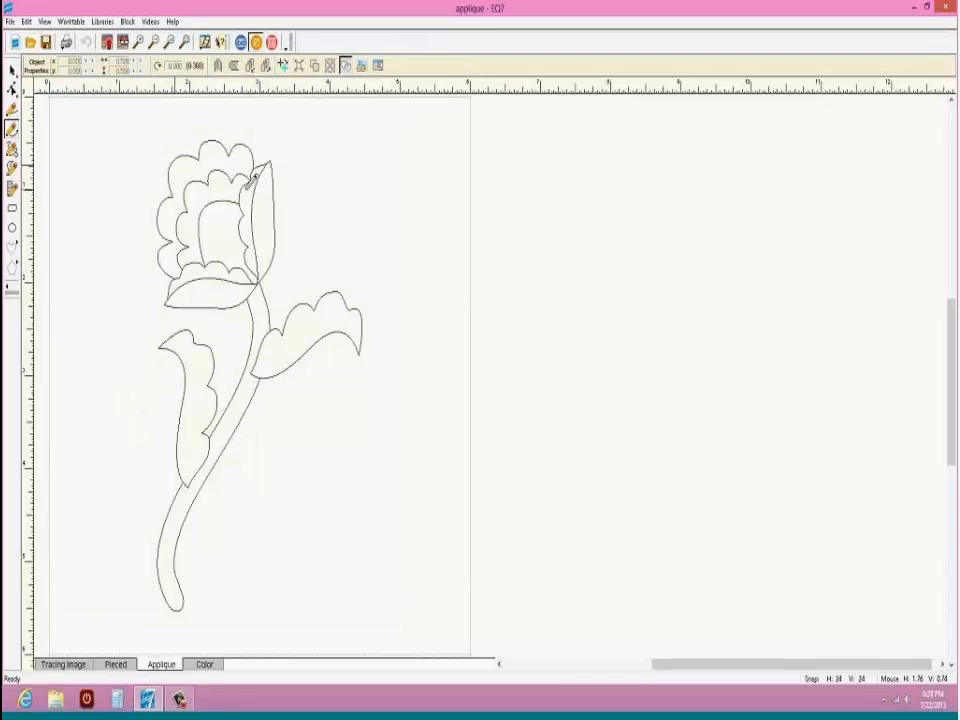
click(204, 664)
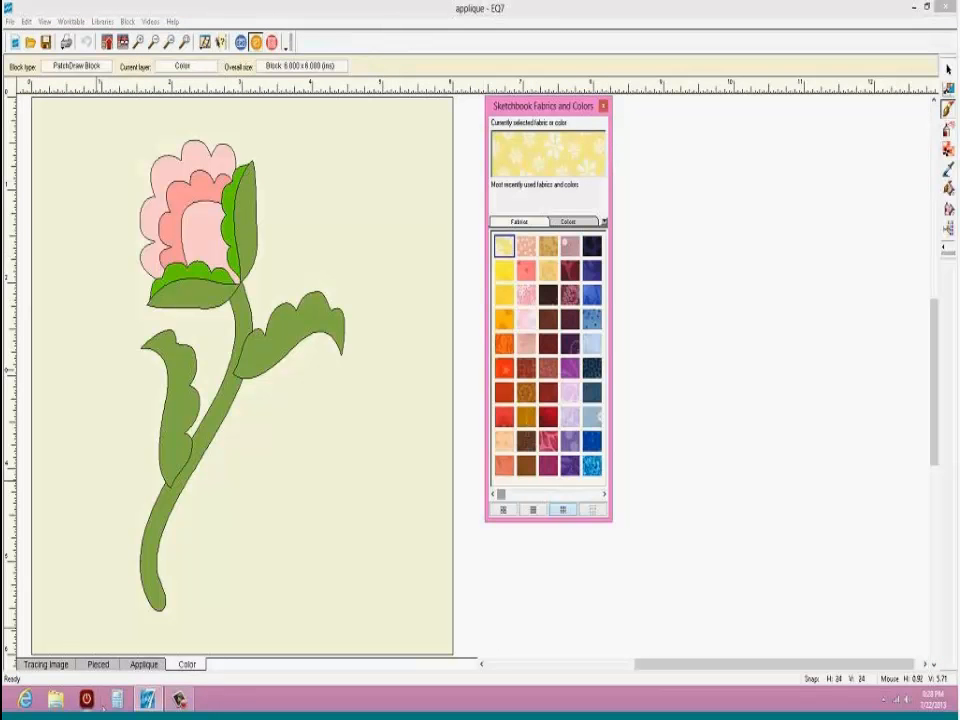
click(143, 664)
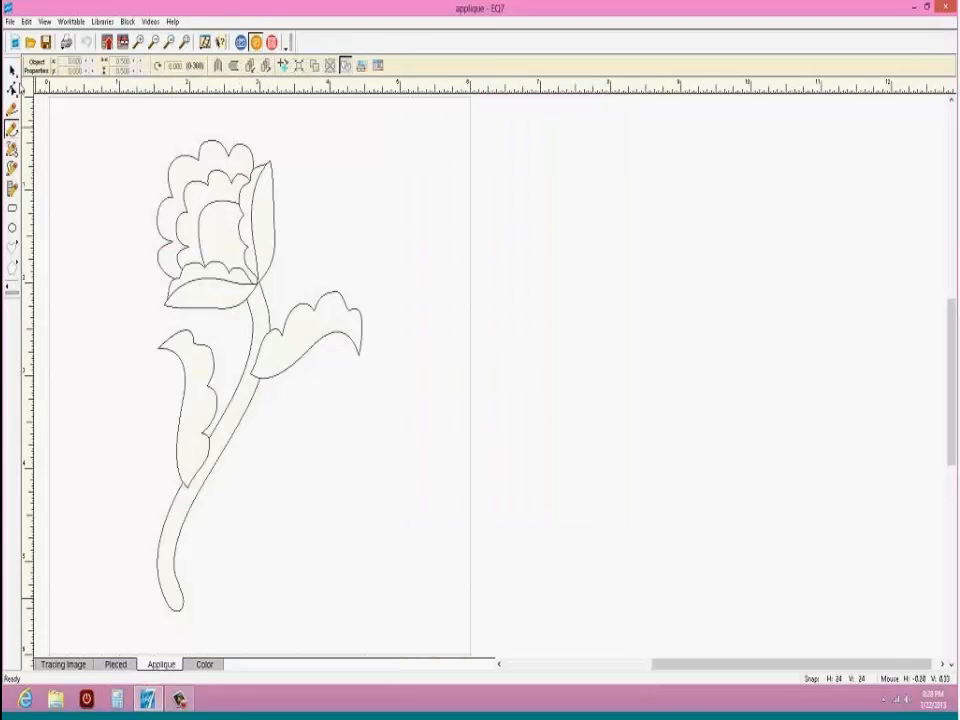
Step: Select the flower's outer scalloped petal patch and check it against the Color layer, returning to the Applique layer
click(12, 69)
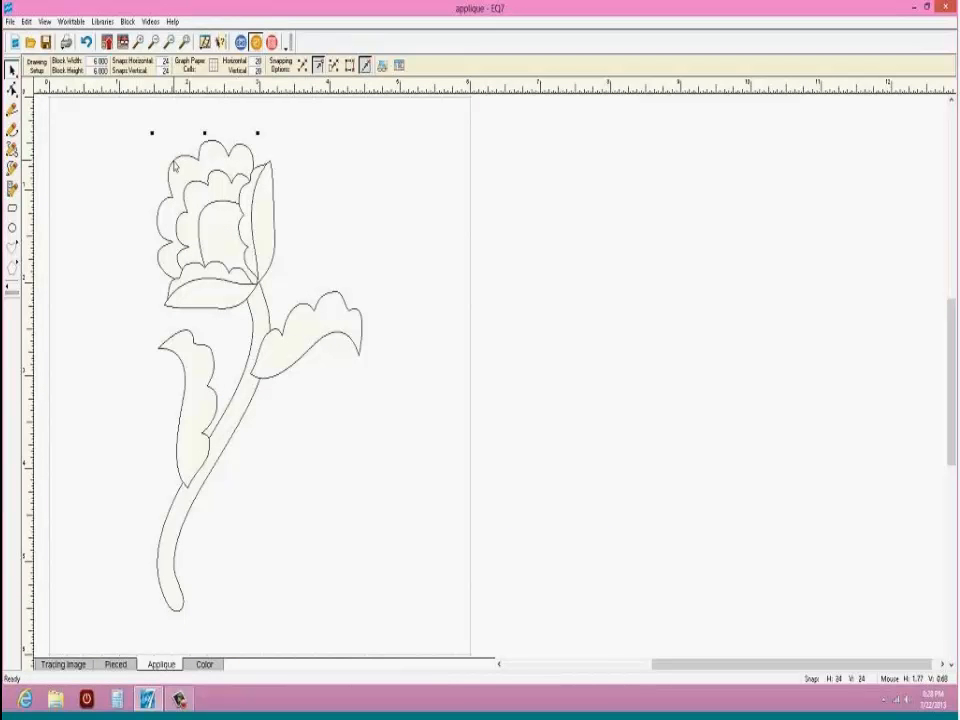
click(174, 167)
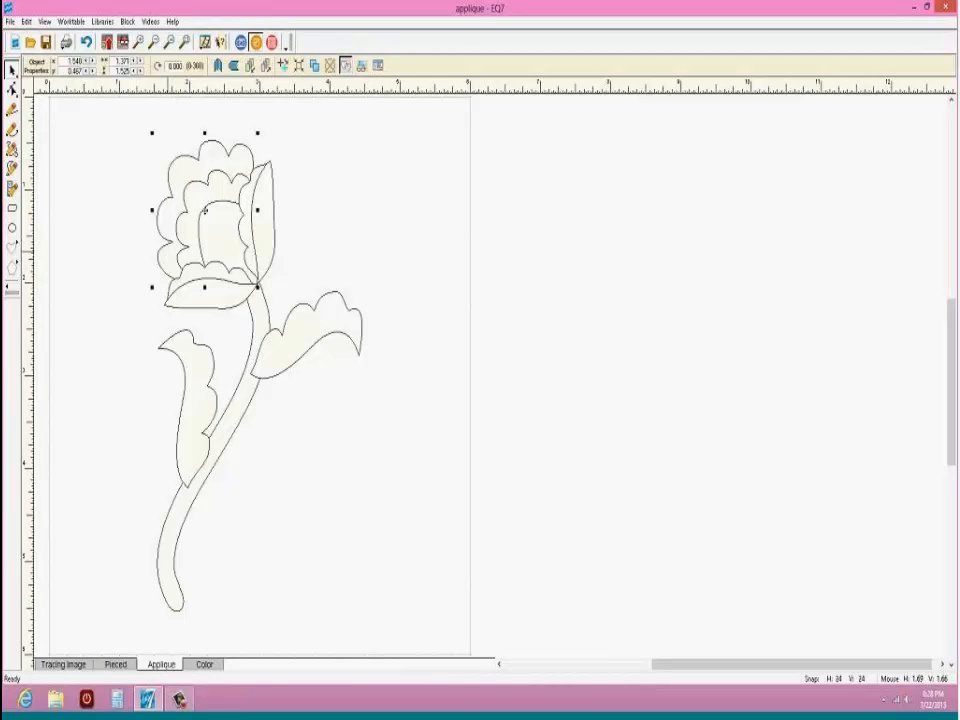
click(204, 665)
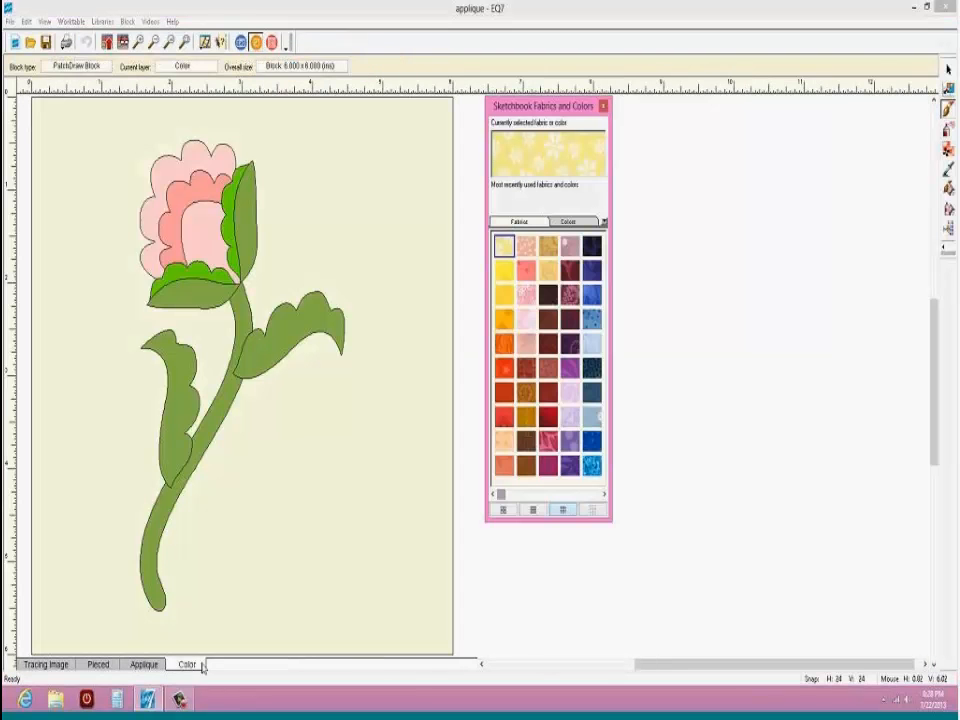
click(148, 666)
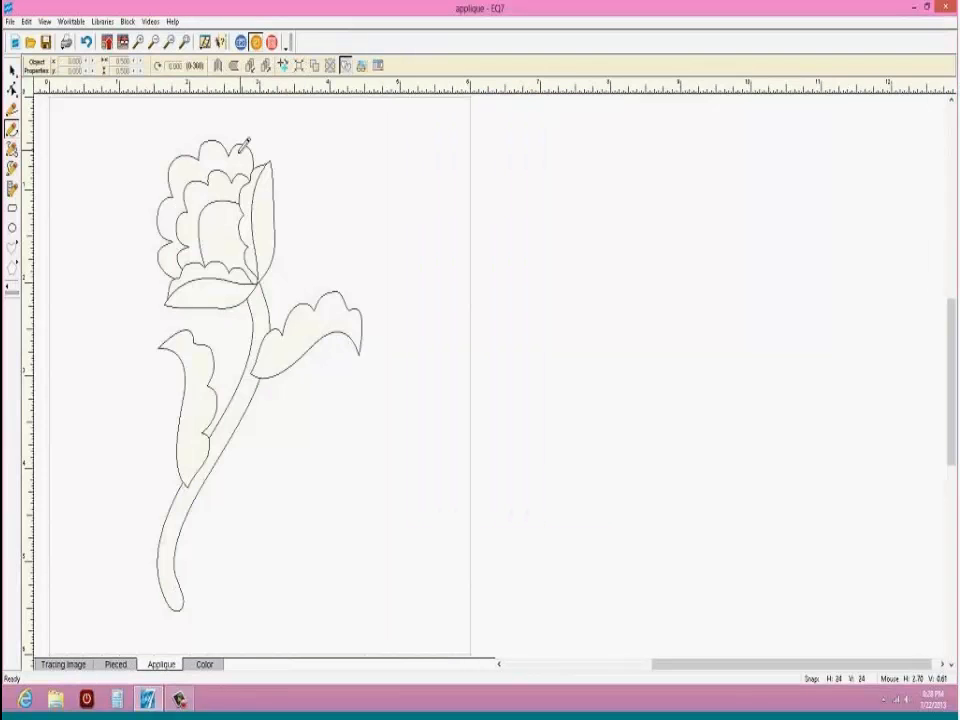
Step: Delete the flower's outer scalloped petal patch and undo the deletion
click(12, 70)
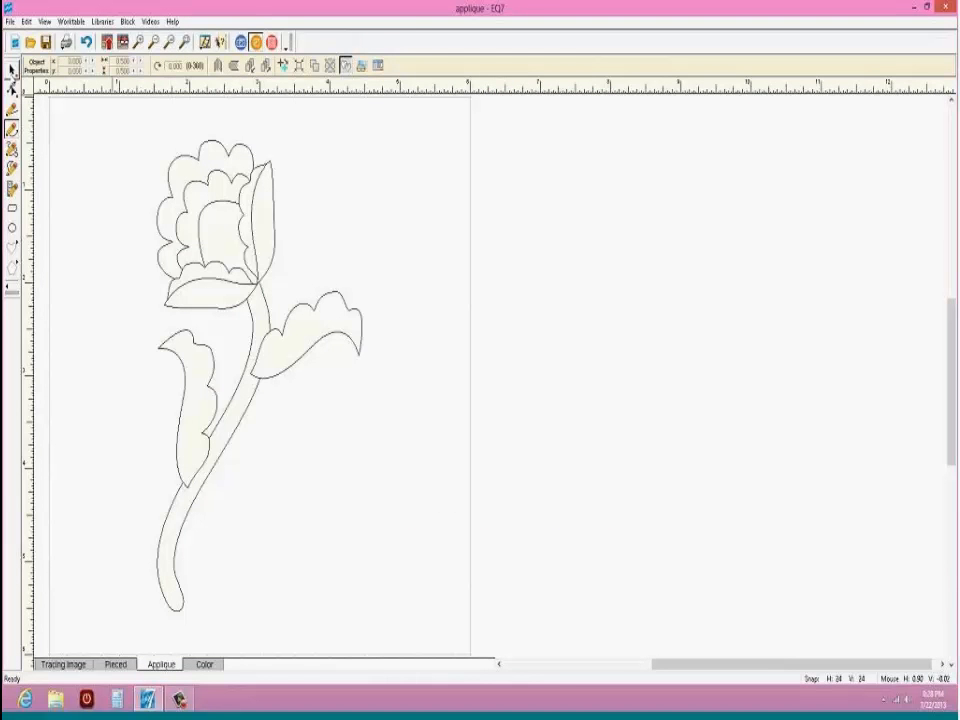
click(193, 160)
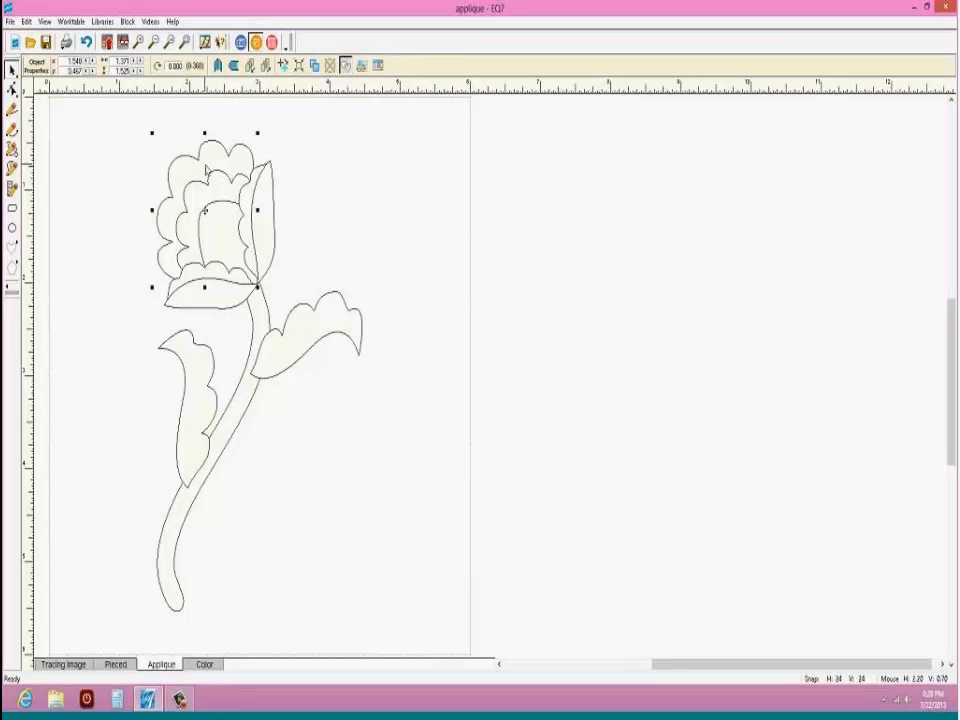
key(Delete)
click(86, 42)
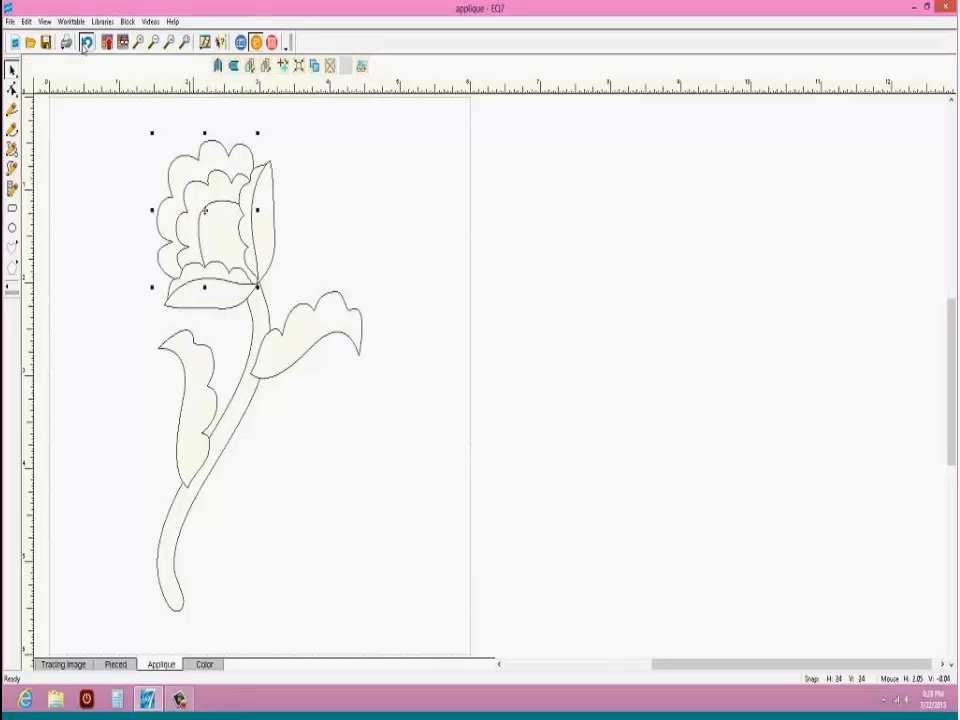
Step: Reshape the outer scalloped petal patch by pulling its five scallop peaks outward into long, separate petals
click(13, 89)
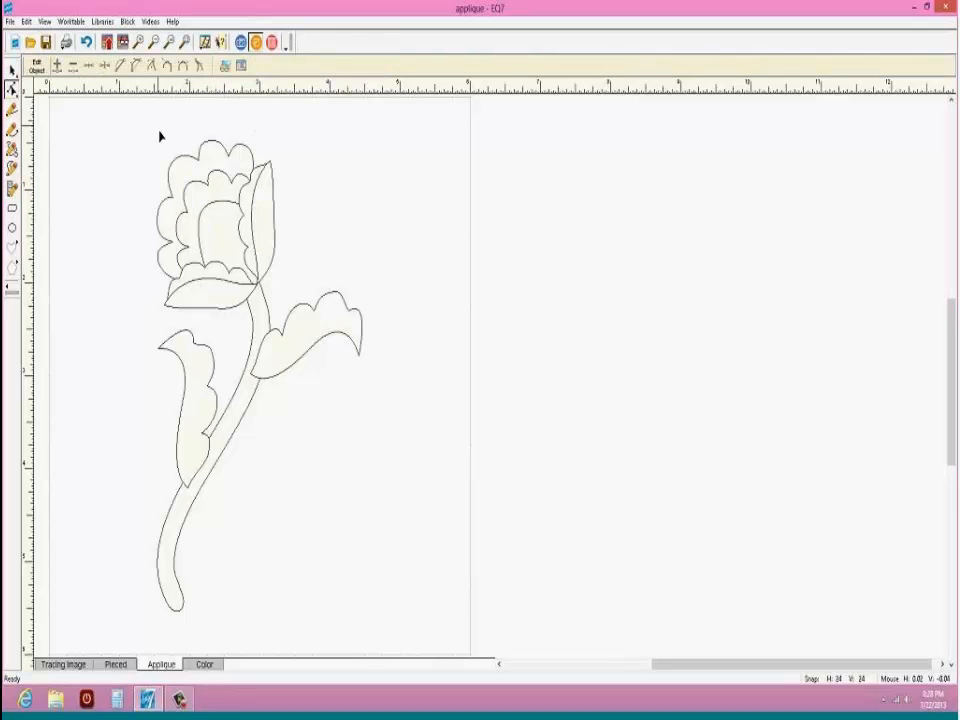
click(171, 158)
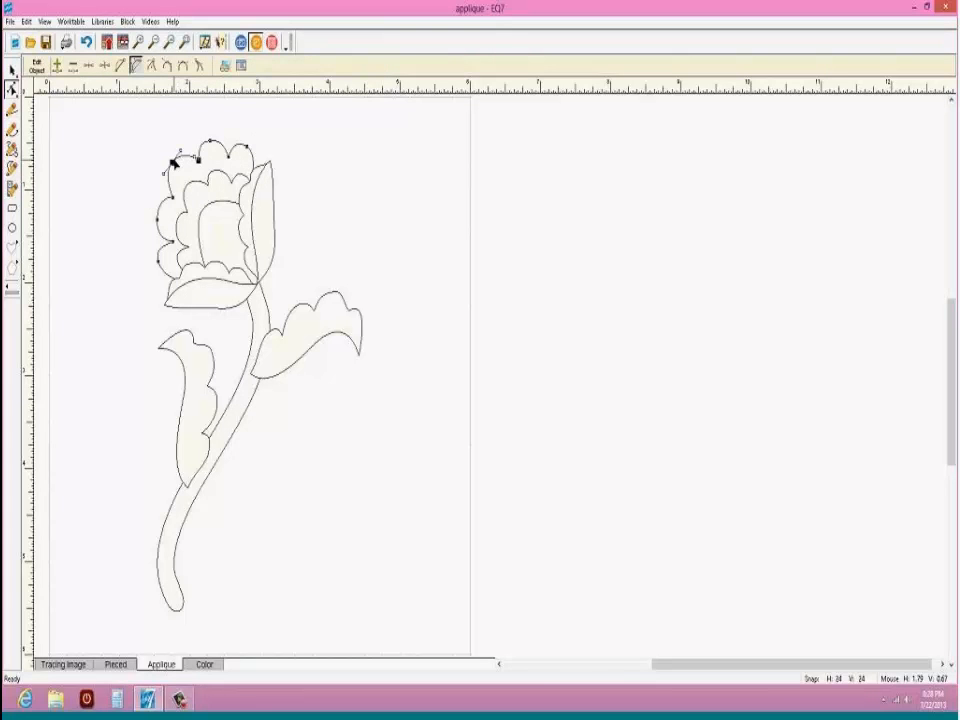
click(158, 147)
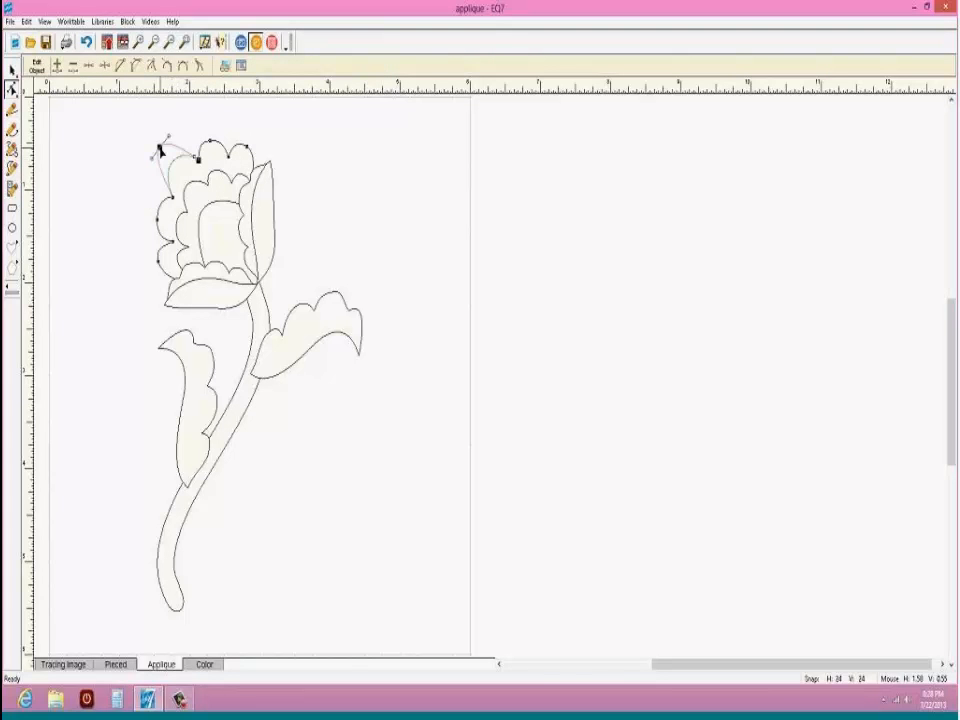
click(153, 220)
mouse_move(152, 222)
mouse_down()
mouse_move(144, 206)
mouse_move(141, 214)
mouse_up()
click(209, 137)
drag(209, 137, 209, 115)
drag(246, 150, 251, 118)
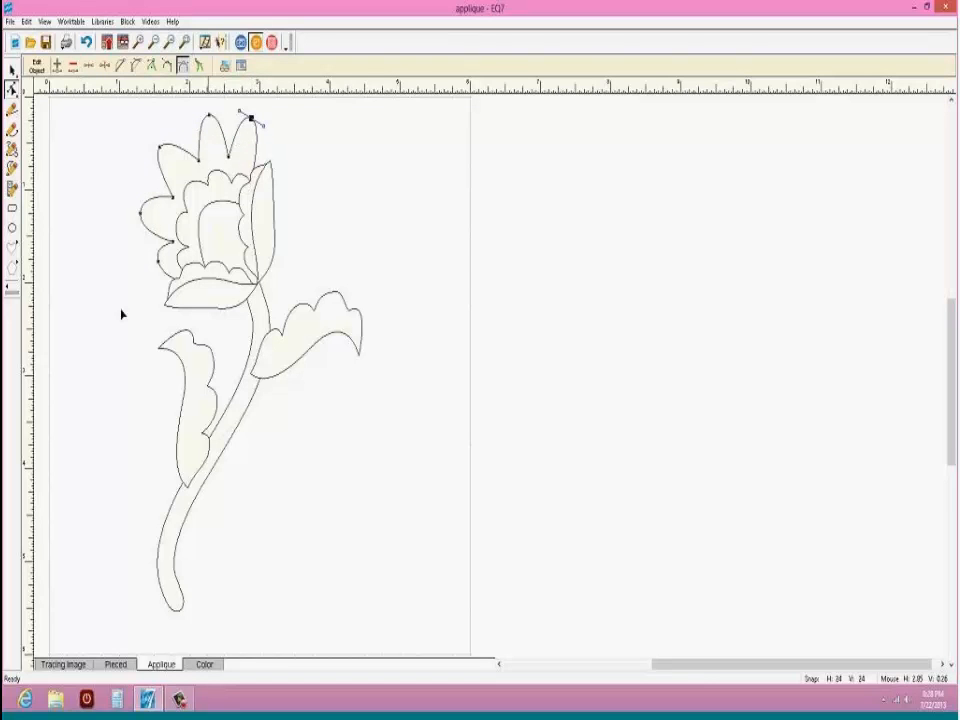
drag(159, 266, 133, 266)
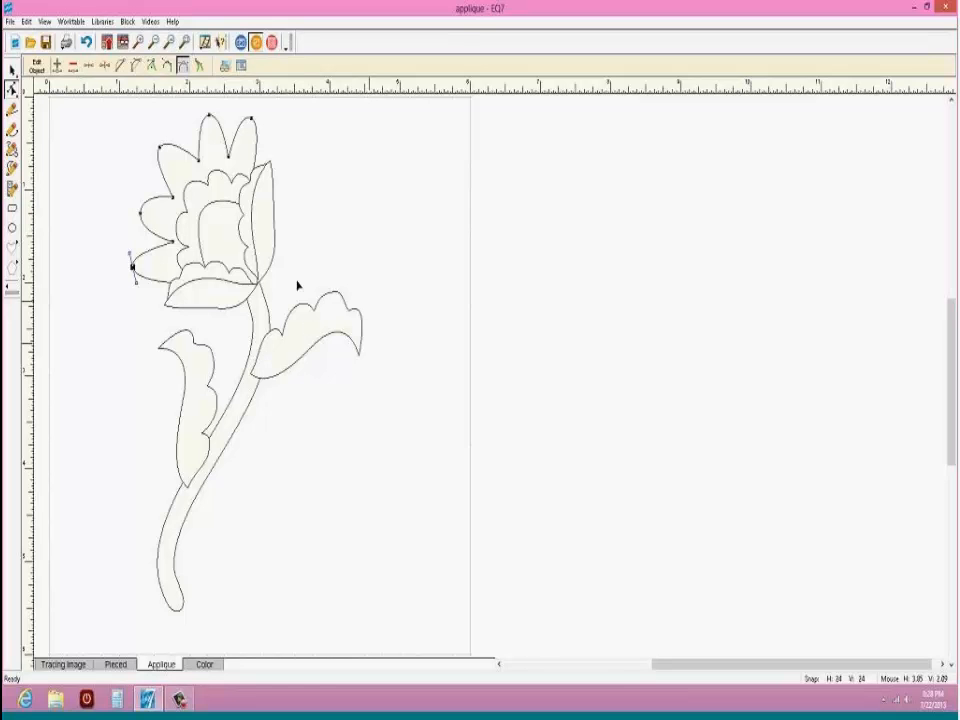
Step: Draw a tilted heart about 1.7 by 1.9 inches beside the flower head and delete it
click(12, 249)
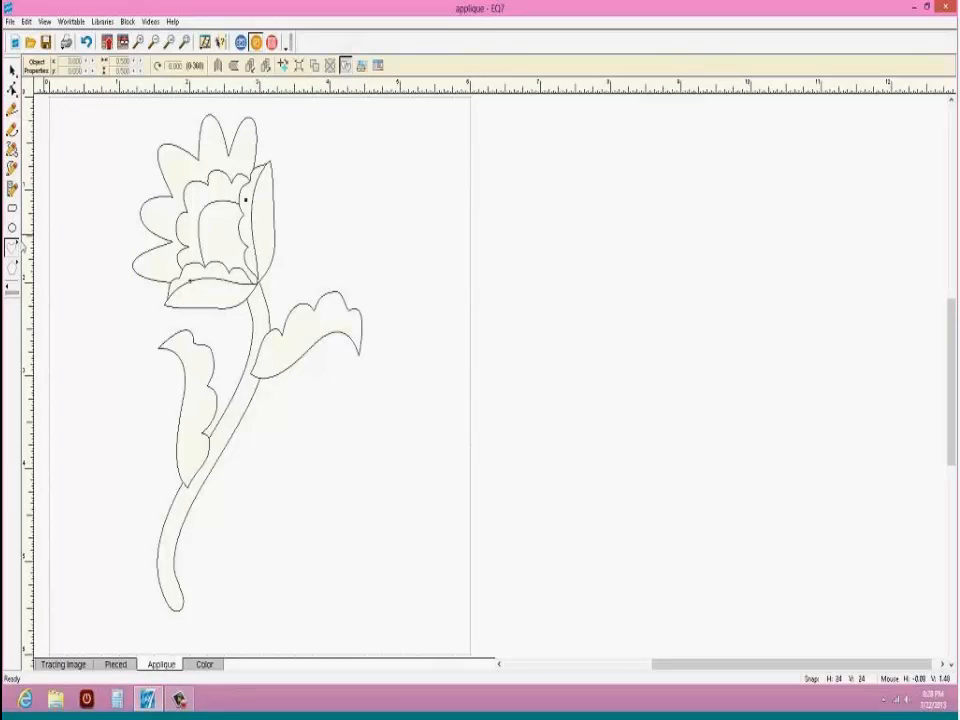
mouse_move(347, 169)
mouse_down()
mouse_move(412, 261)
mouse_move(326, 285)
mouse_move(322, 300)
mouse_move(424, 135)
mouse_move(436, 152)
mouse_move(529, 191)
mouse_move(432, 160)
mouse_up()
mouse_move(423, 210)
mouse_down()
mouse_move(390, 243)
mouse_move(420, 193)
mouse_move(499, 201)
mouse_move(424, 191)
mouse_move(463, 214)
mouse_move(348, 303)
mouse_move(349, 317)
mouse_move(384, 285)
mouse_move(373, 279)
mouse_move(298, 320)
mouse_move(336, 300)
mouse_move(352, 268)
mouse_move(450, 340)
mouse_up()
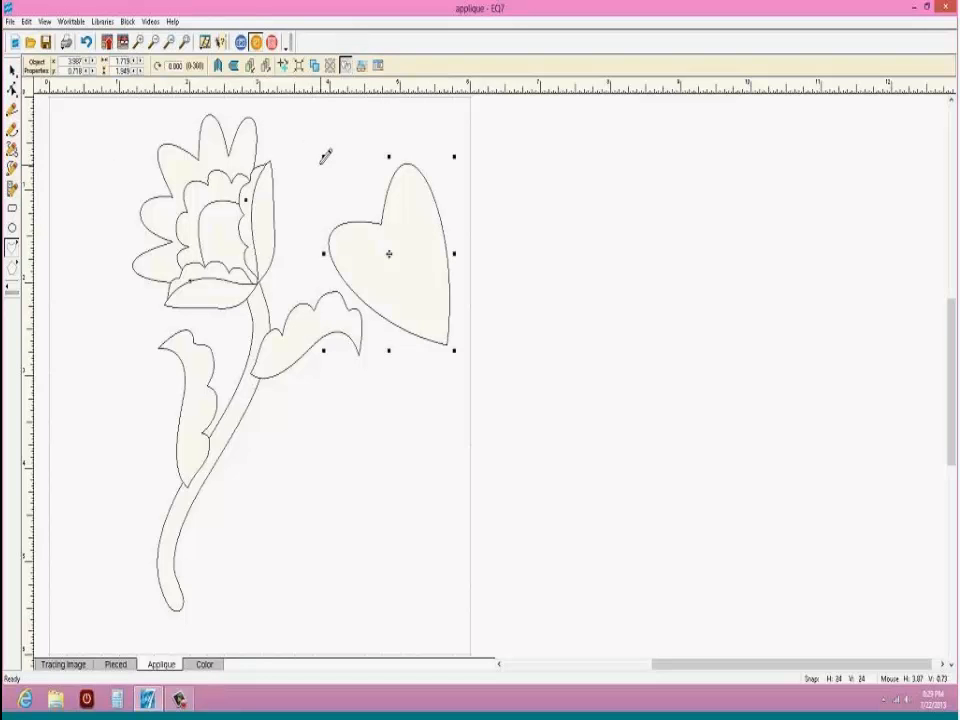
key(Delete)
Step: Draw a heart about 2.3 by 2.4 inches below the right-hand leaf and enlarge it to about 2.8 by 2.7 inches
mouse_move(328, 446)
mouse_down()
mouse_move(356, 604)
mouse_move(245, 632)
mouse_move(224, 582)
mouse_move(272, 619)
mouse_move(454, 634)
mouse_up()
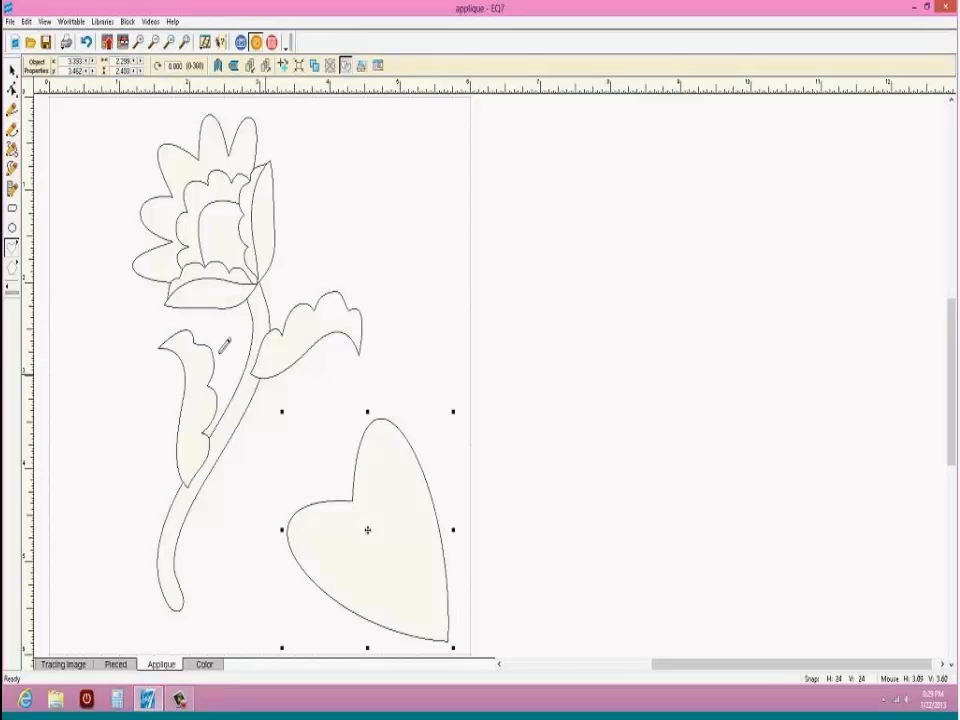
click(12, 71)
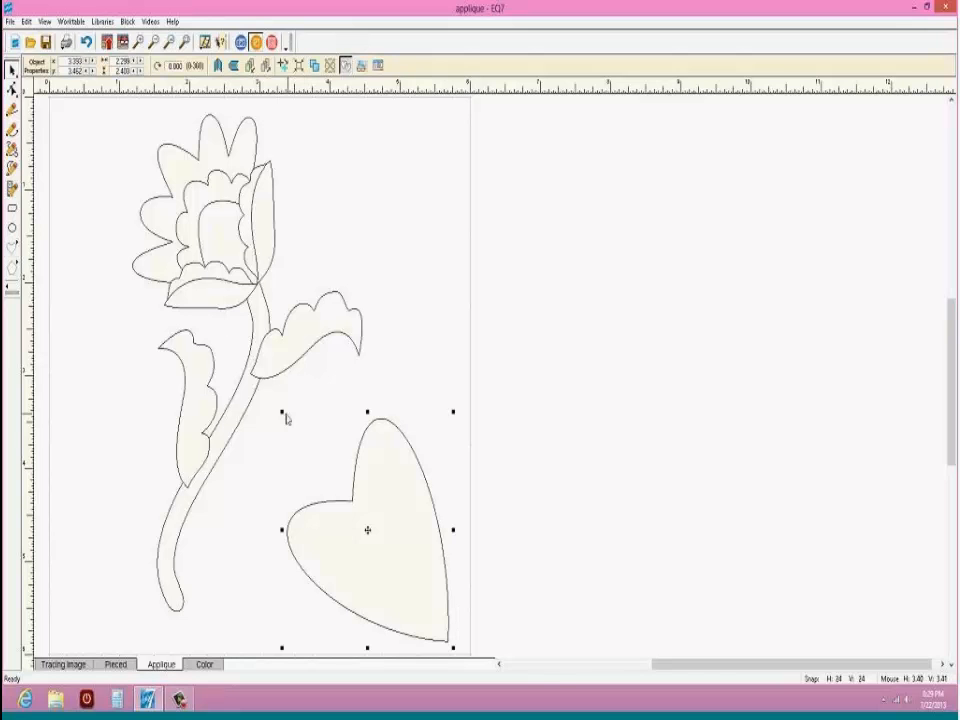
drag(283, 412, 246, 381)
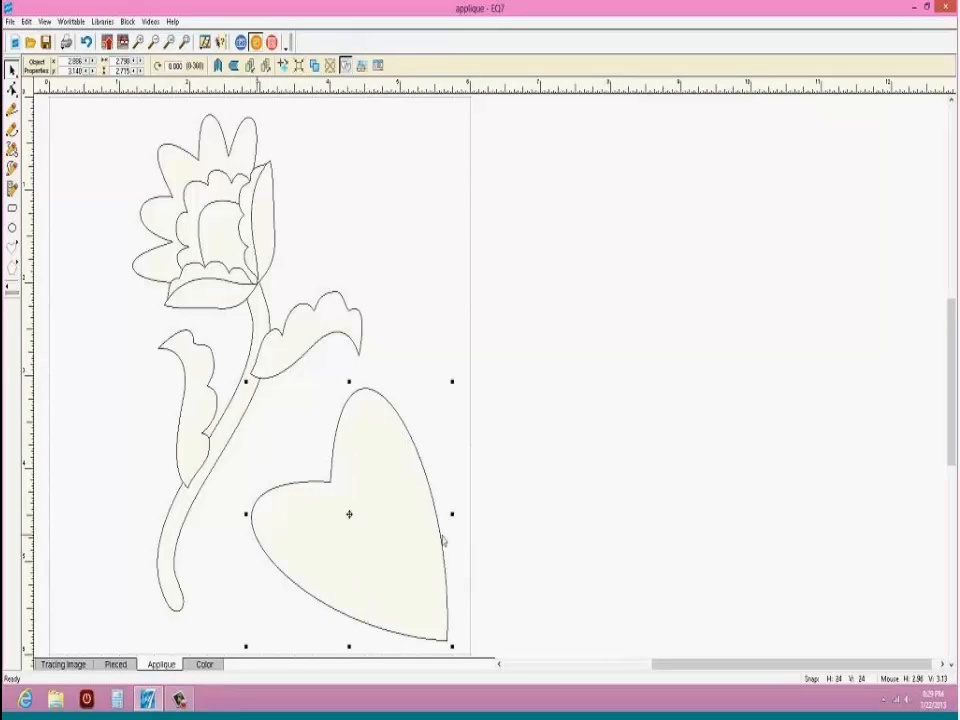
Step: Select the enlarged heart by its outline and delete it from the block
click(367, 456)
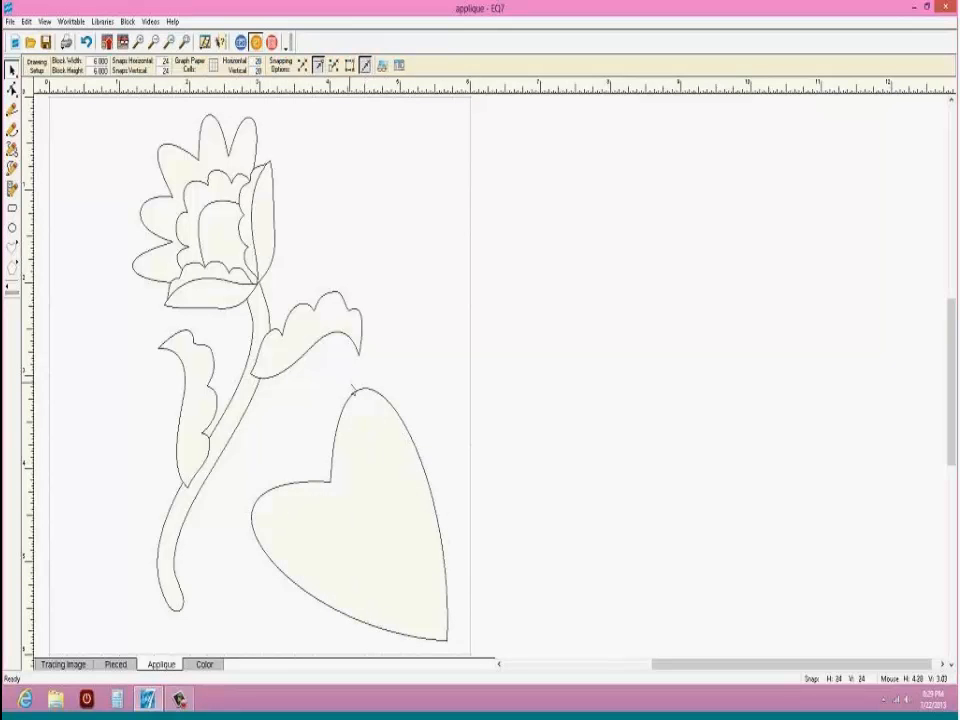
click(353, 400)
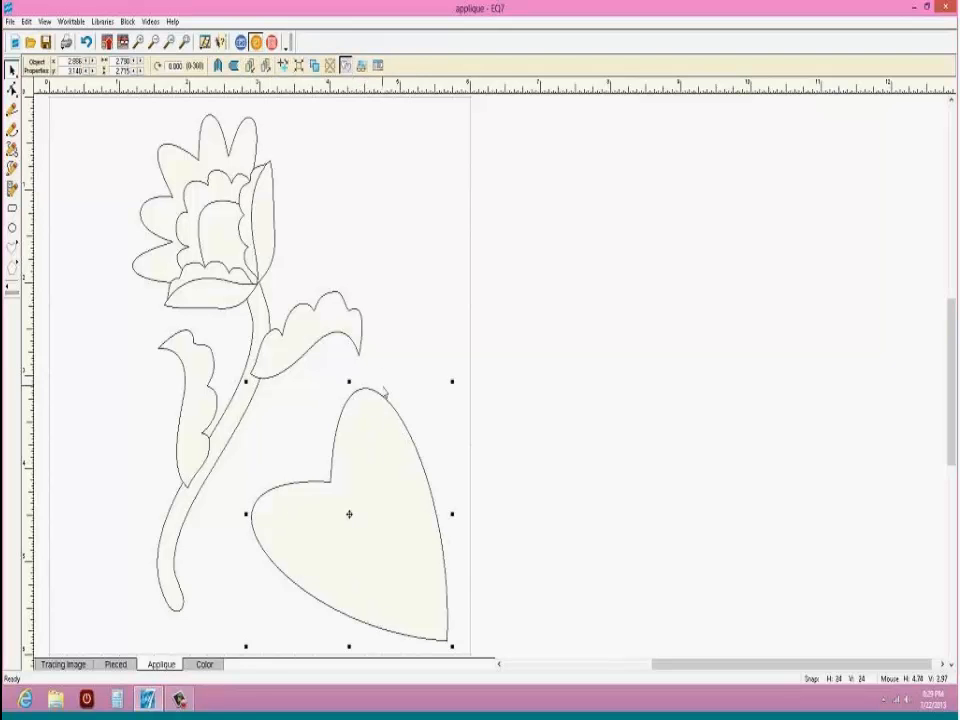
key(Delete)
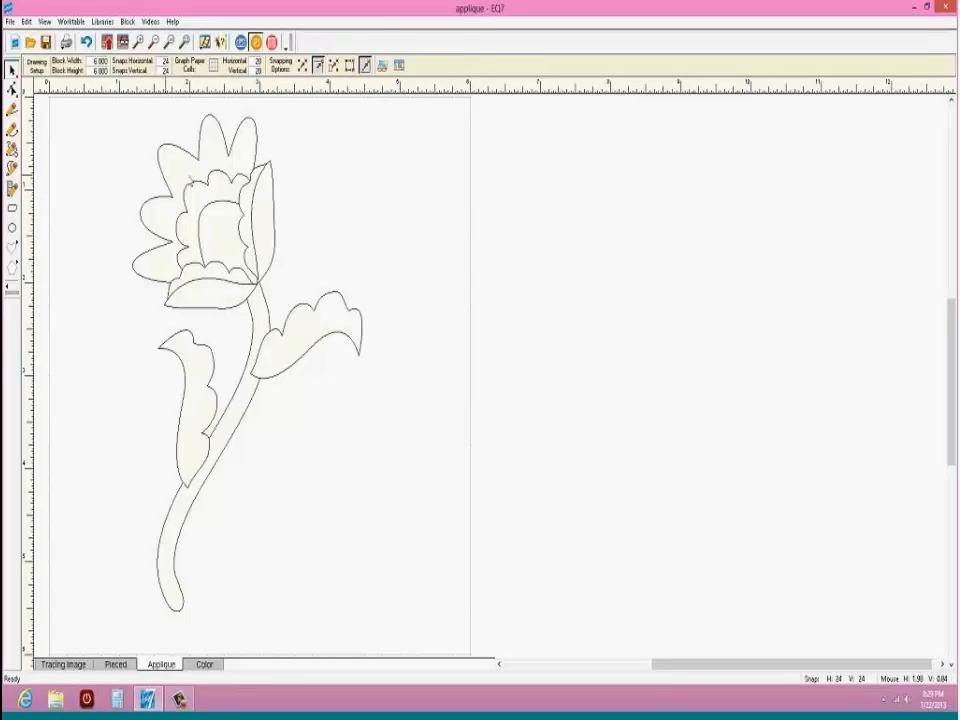
Step: Delete the inner scalloped petal patch surrounding the flower's center
click(195, 191)
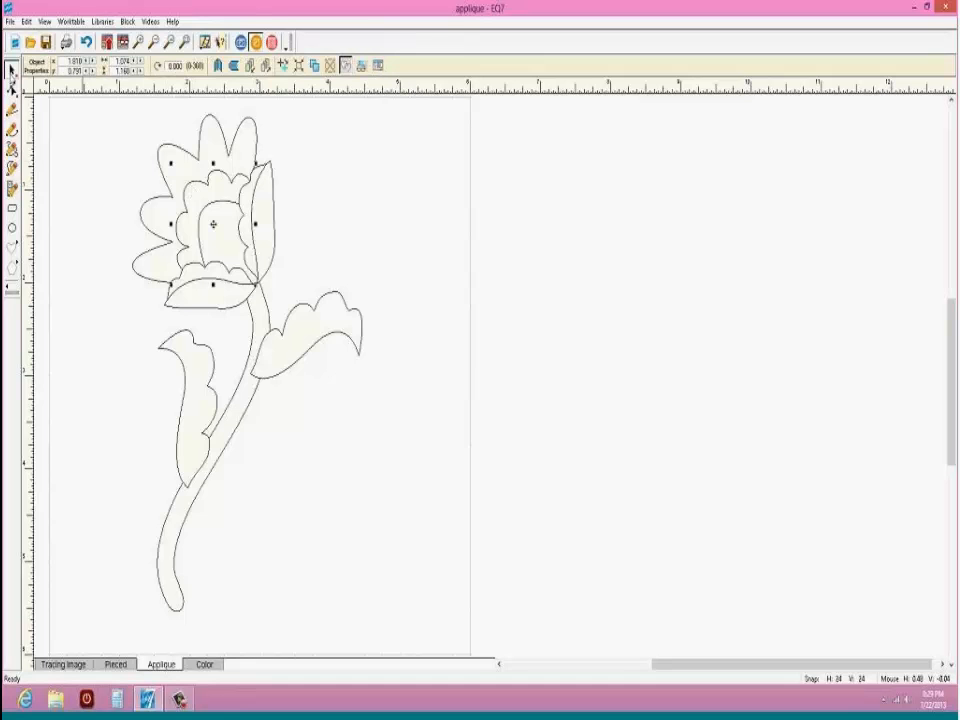
click(165, 230)
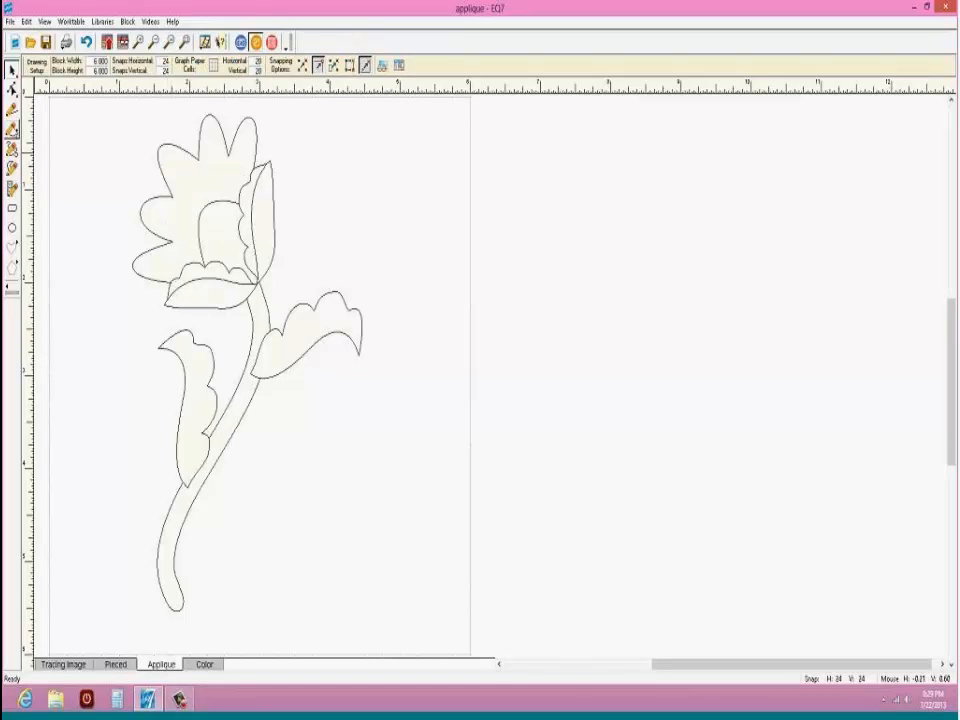
Step: Draw a freehand inner petal patch about 1.2 by 1.0 inches around the flower's center and delete it
click(12, 147)
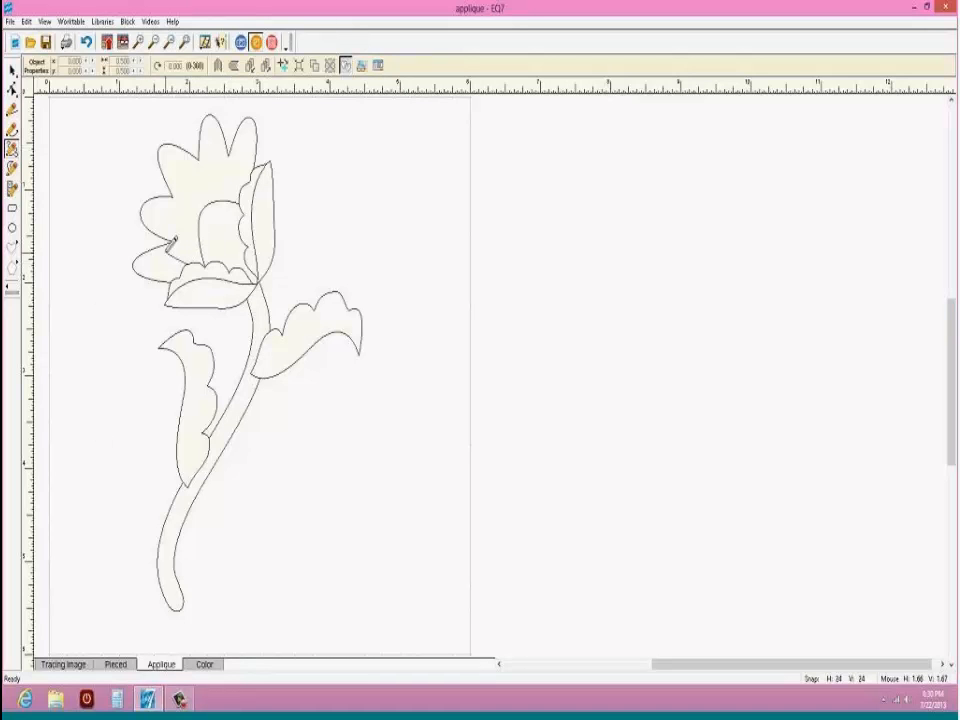
mouse_move(178, 220)
mouse_down()
mouse_move(198, 195)
mouse_move(204, 164)
mouse_move(257, 163)
mouse_up()
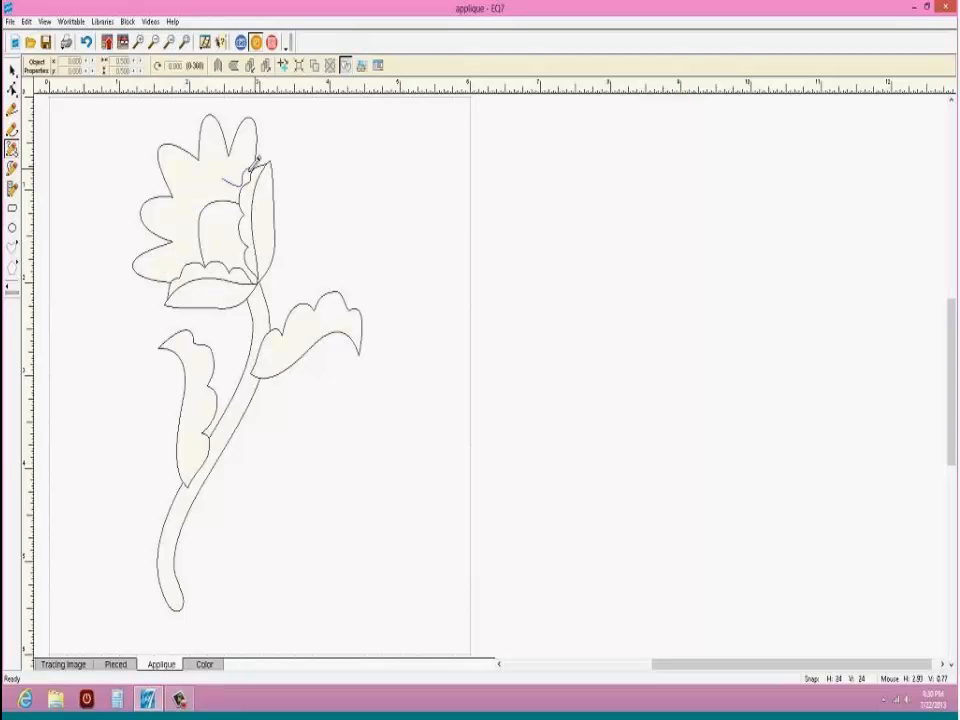
click(12, 69)
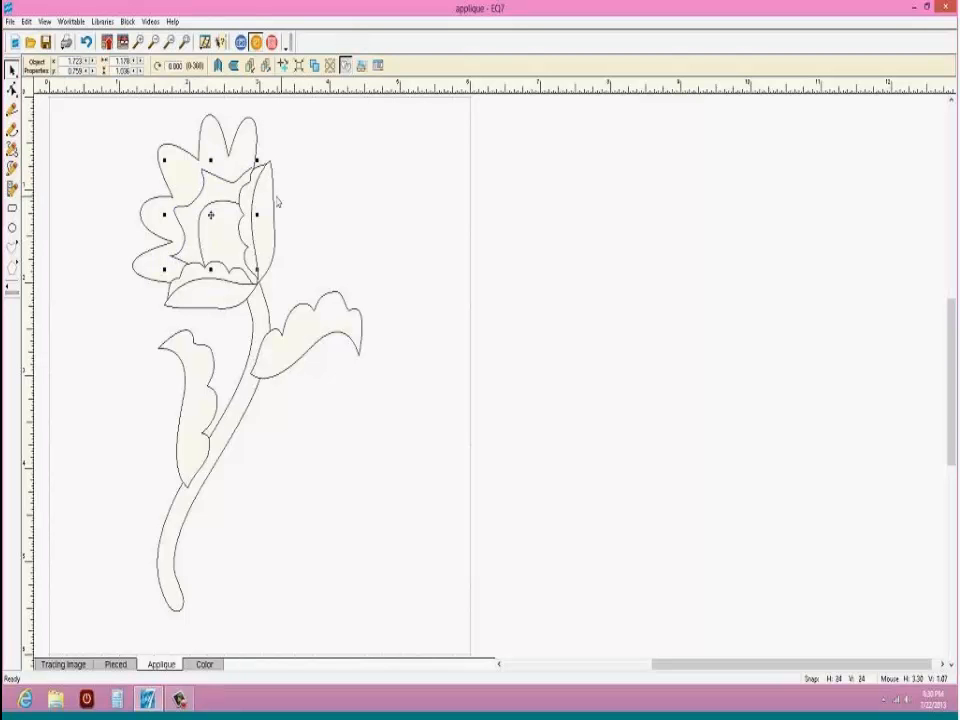
key(Delete)
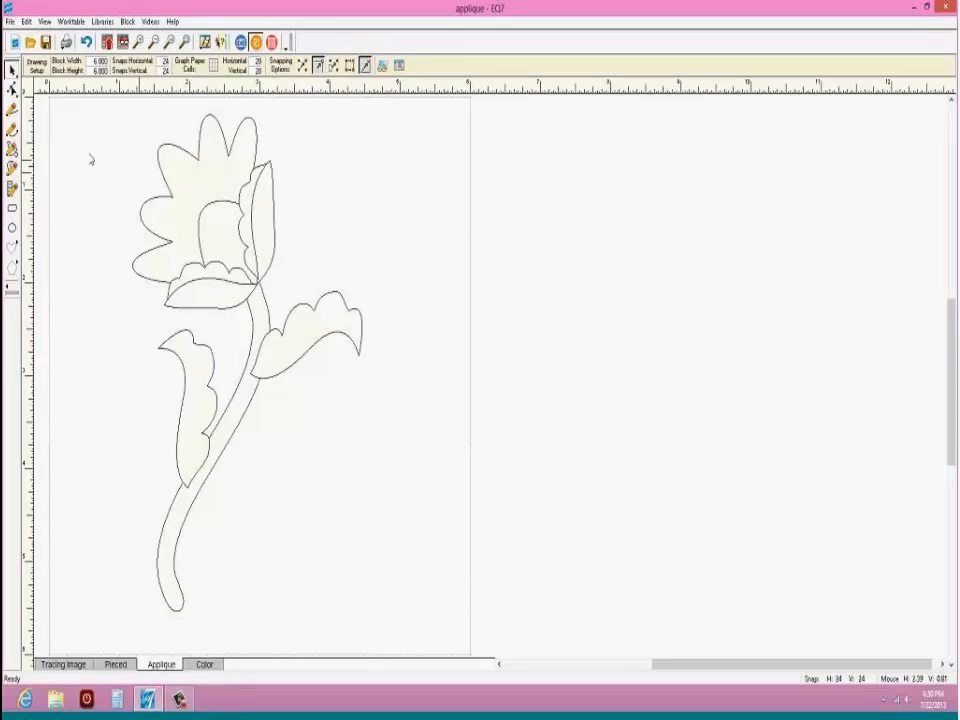
Step: Draw a small closed curved patch against the left edge of the flower's center and adjust its nodes and handles into a rounded petal
click(12, 130)
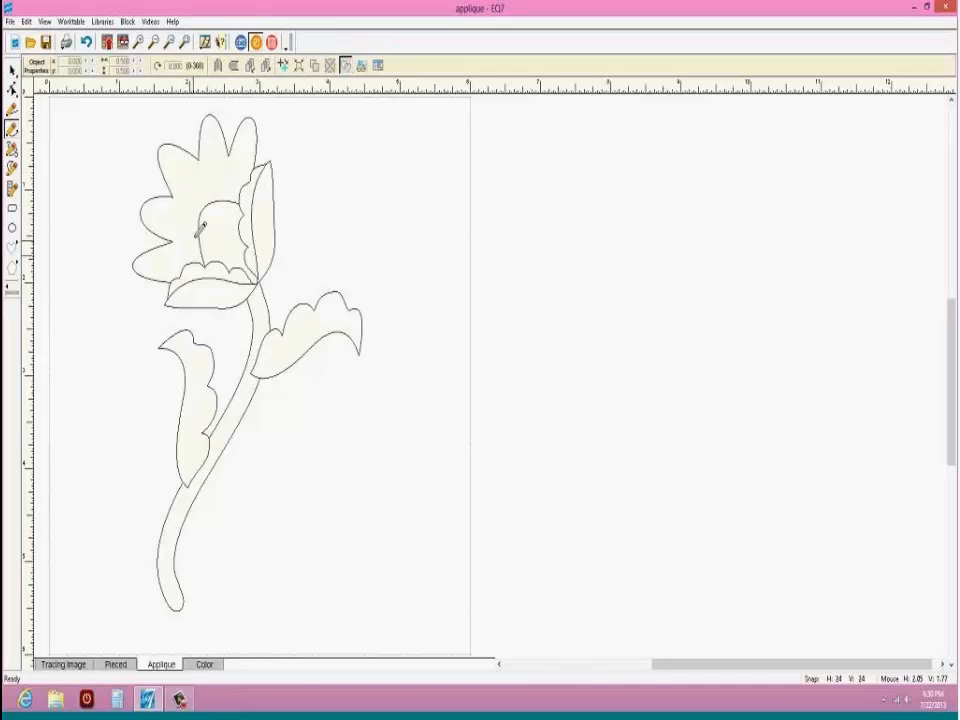
mouse_move(198, 230)
mouse_down()
mouse_move(172, 242)
mouse_move(178, 262)
mouse_move(203, 250)
mouse_move(205, 263)
mouse_move(209, 234)
mouse_move(197, 226)
mouse_move(180, 168)
mouse_move(198, 212)
mouse_move(196, 131)
mouse_move(189, 137)
mouse_move(218, 151)
mouse_move(221, 171)
mouse_move(197, 226)
mouse_move(214, 197)
mouse_up()
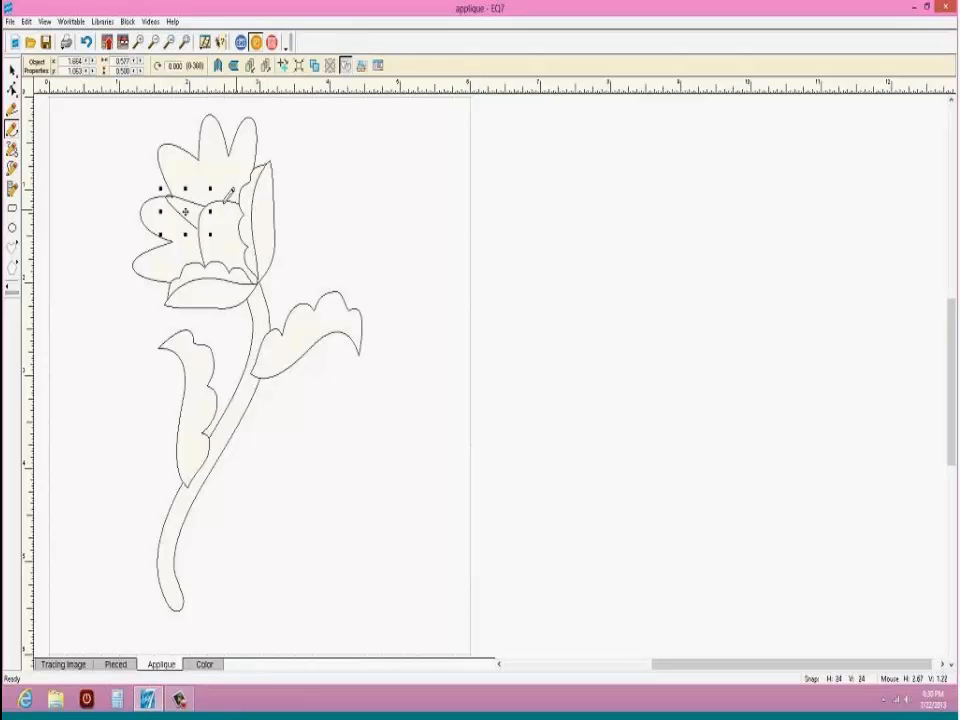
click(12, 88)
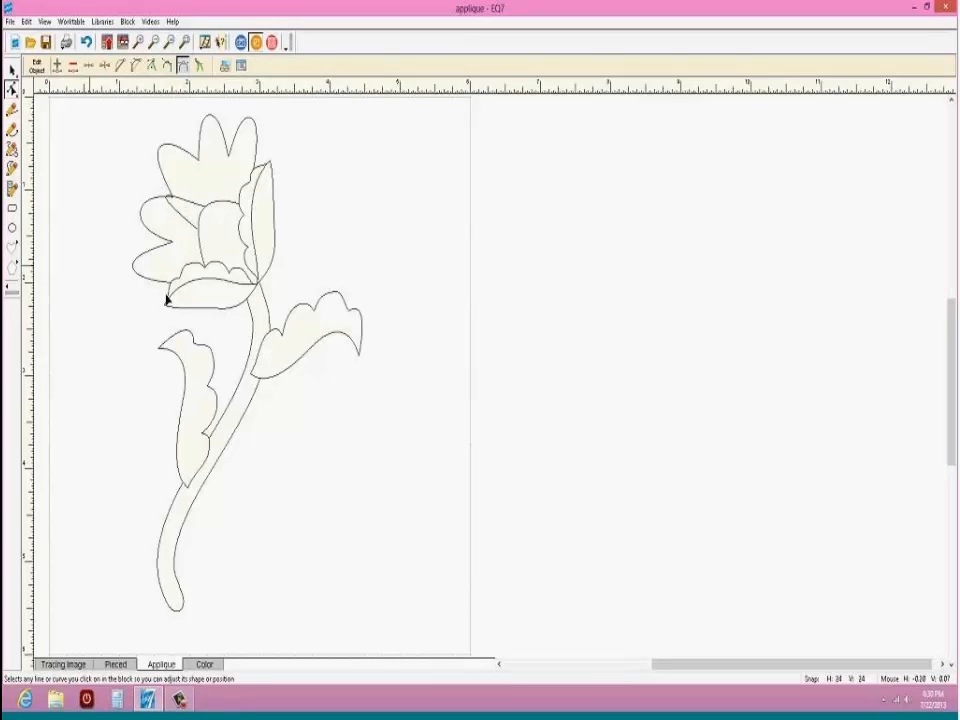
click(190, 226)
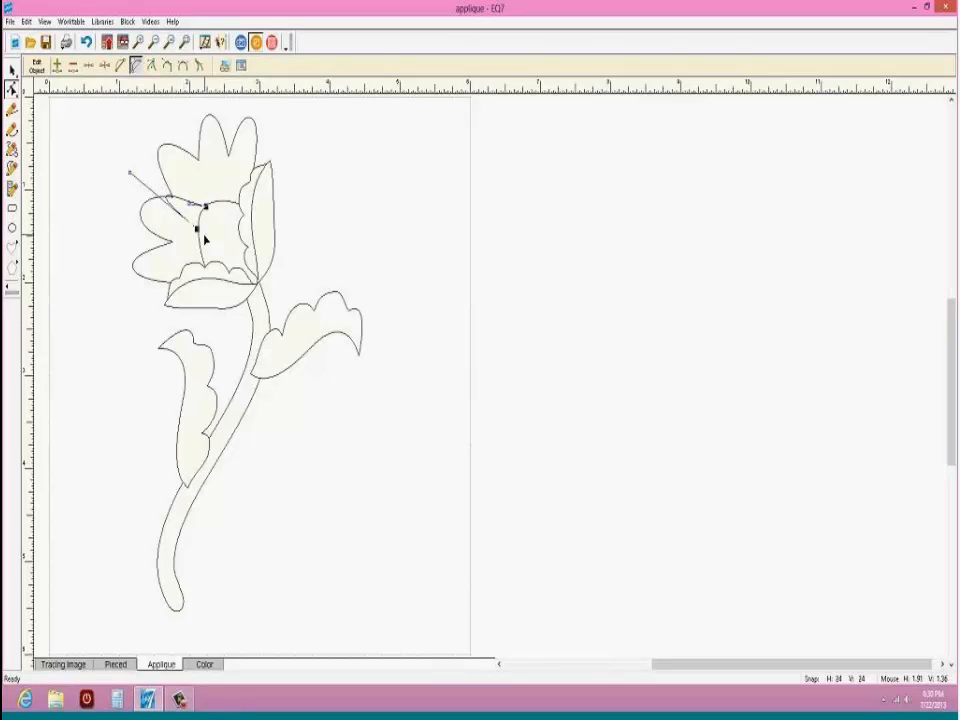
drag(204, 229, 203, 260)
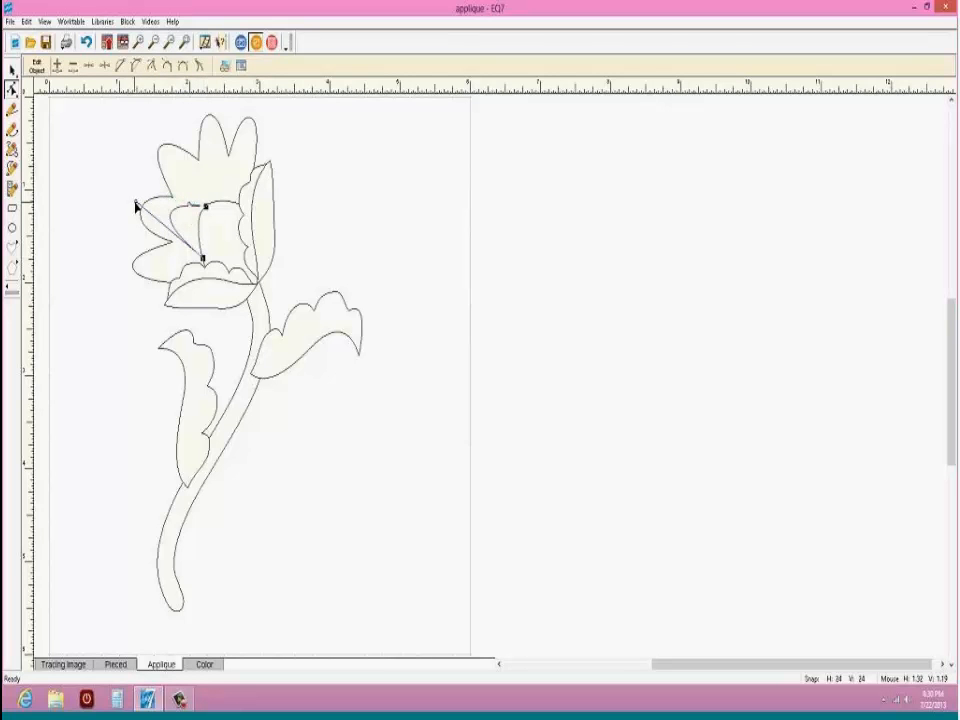
drag(136, 203, 167, 252)
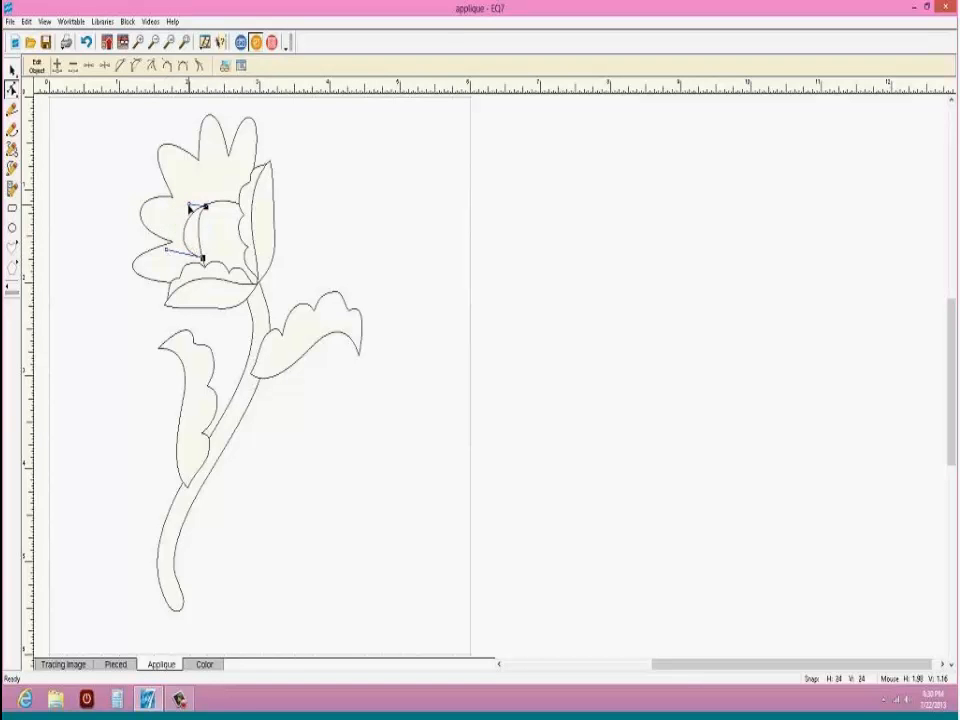
mouse_move(189, 206)
mouse_down()
mouse_move(193, 193)
mouse_move(199, 218)
mouse_up()
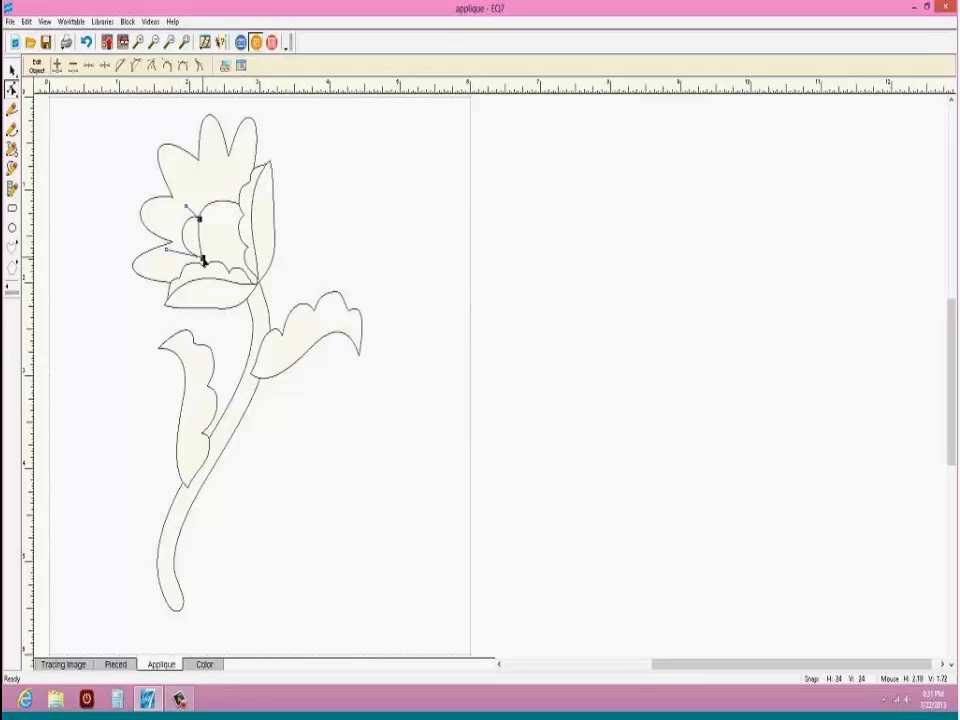
drag(203, 260, 204, 257)
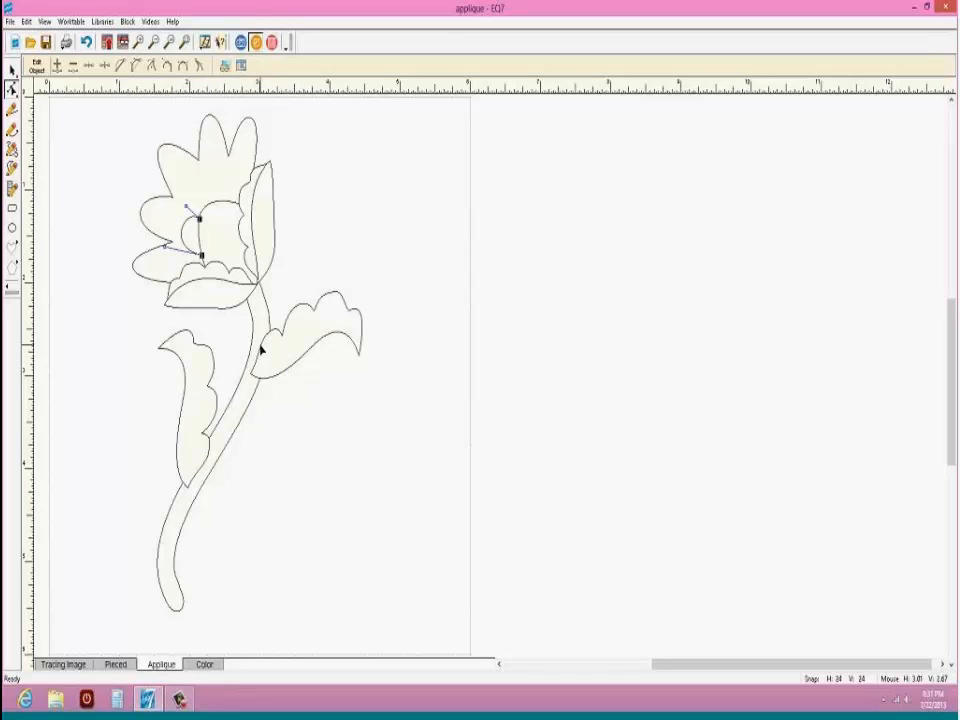
Step: Adjust the scalloped patch at the flower's base by raising its left and middle peaks and shifting its right peak slightly outward
click(176, 280)
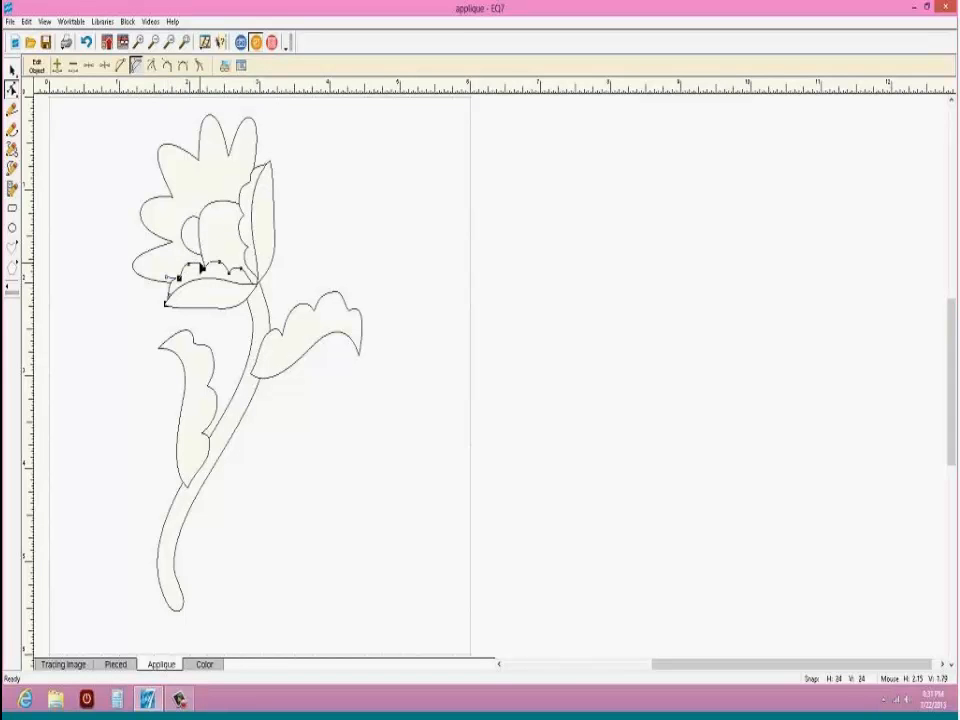
click(218, 264)
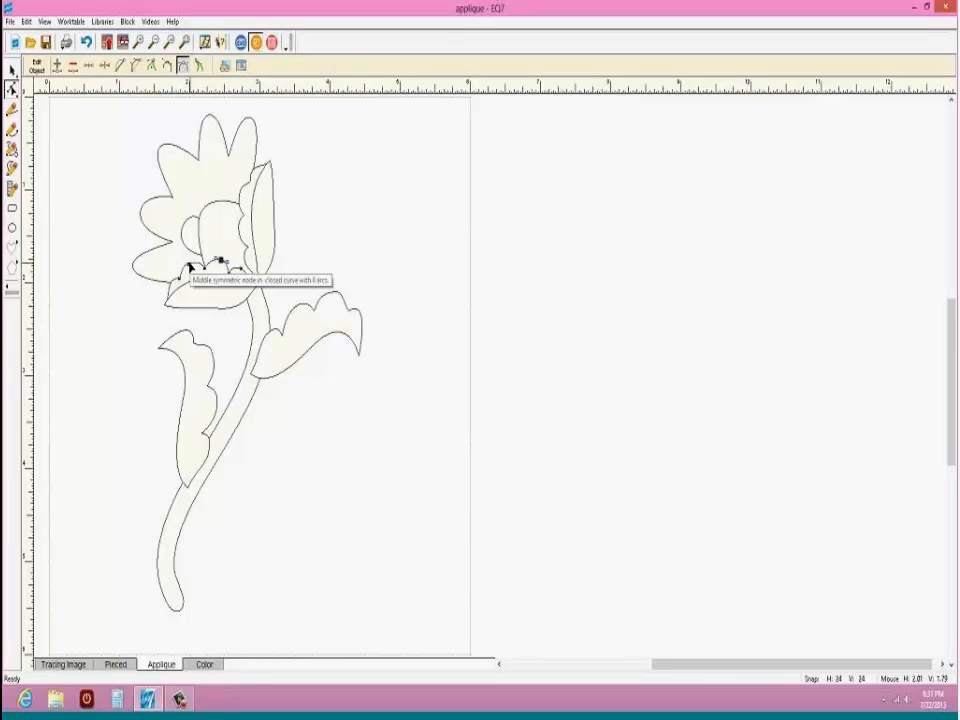
click(189, 266)
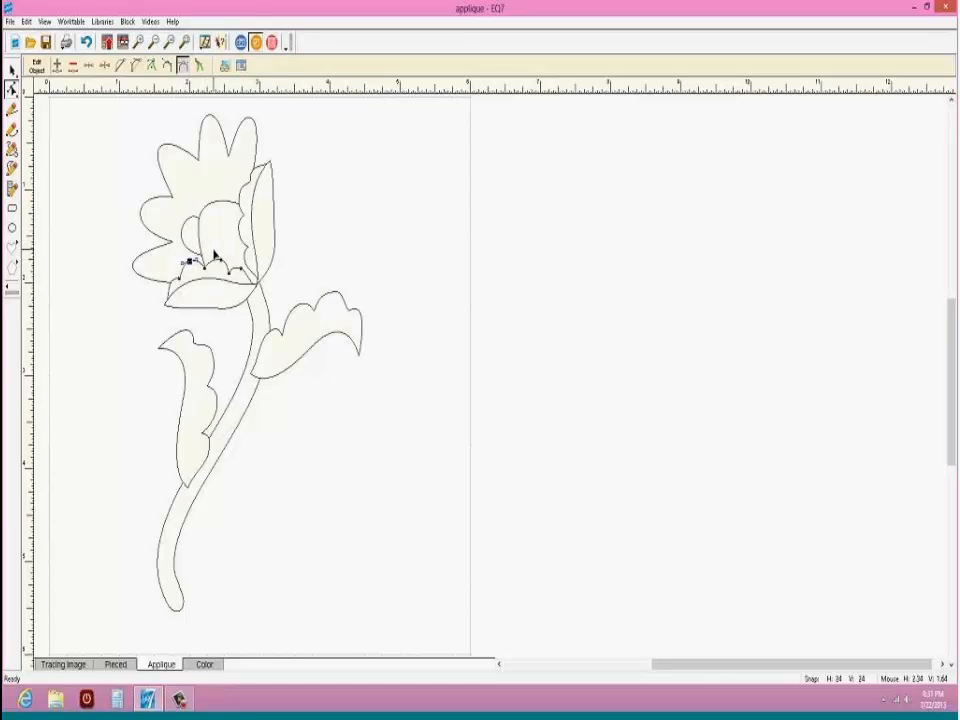
drag(240, 268, 245, 268)
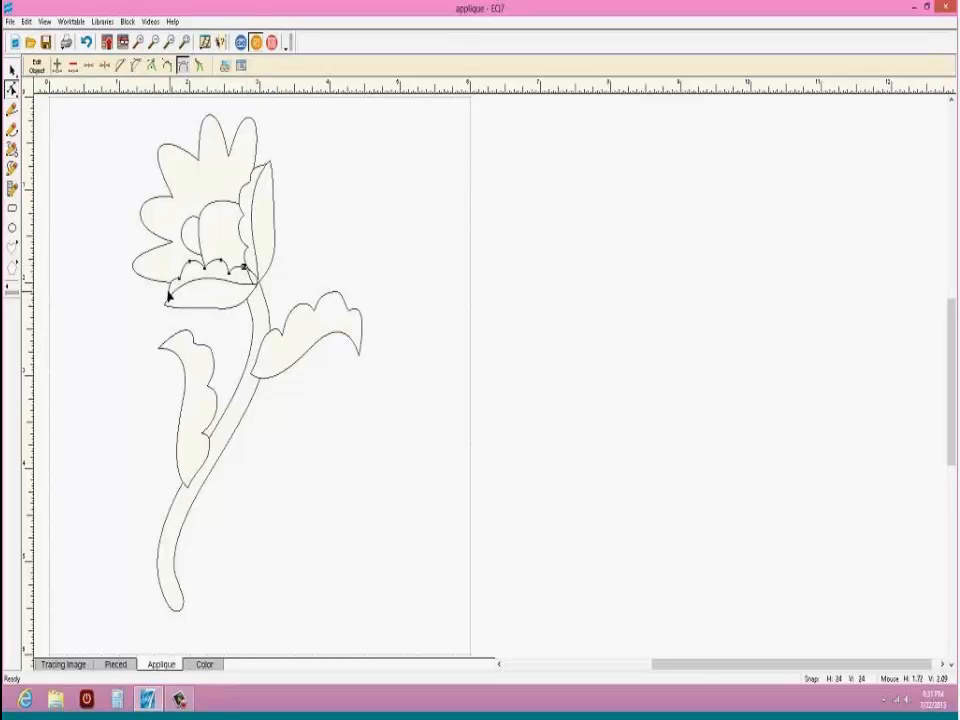
click(168, 297)
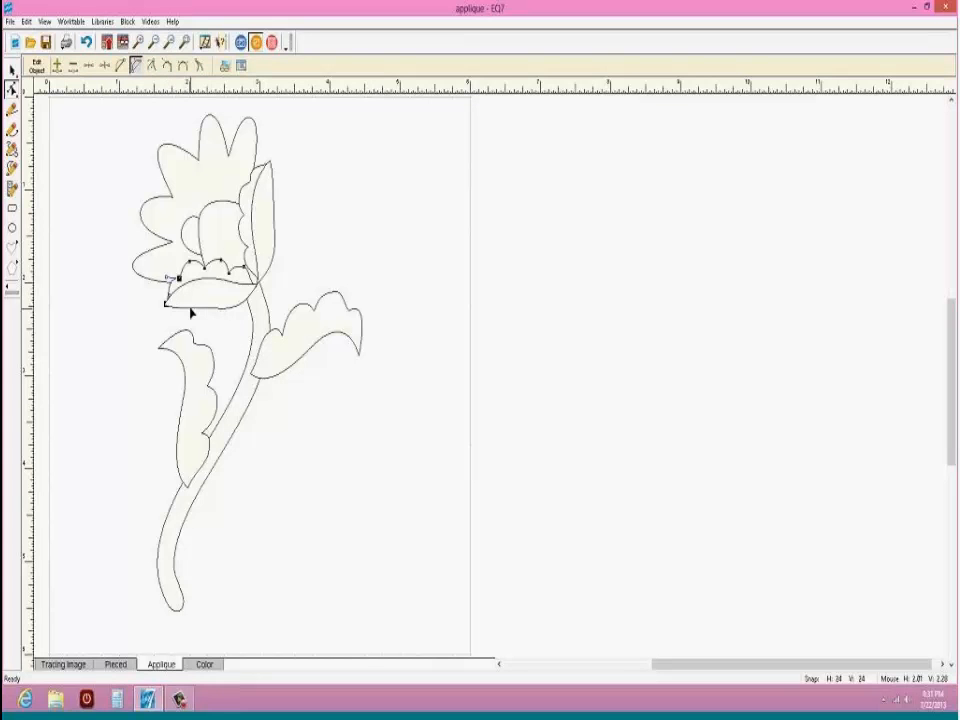
Step: Reshape the lower leaf patch under the flower by pulling its left tip outward and down and curving its lower edge
click(189, 307)
click(166, 302)
drag(167, 306, 181, 313)
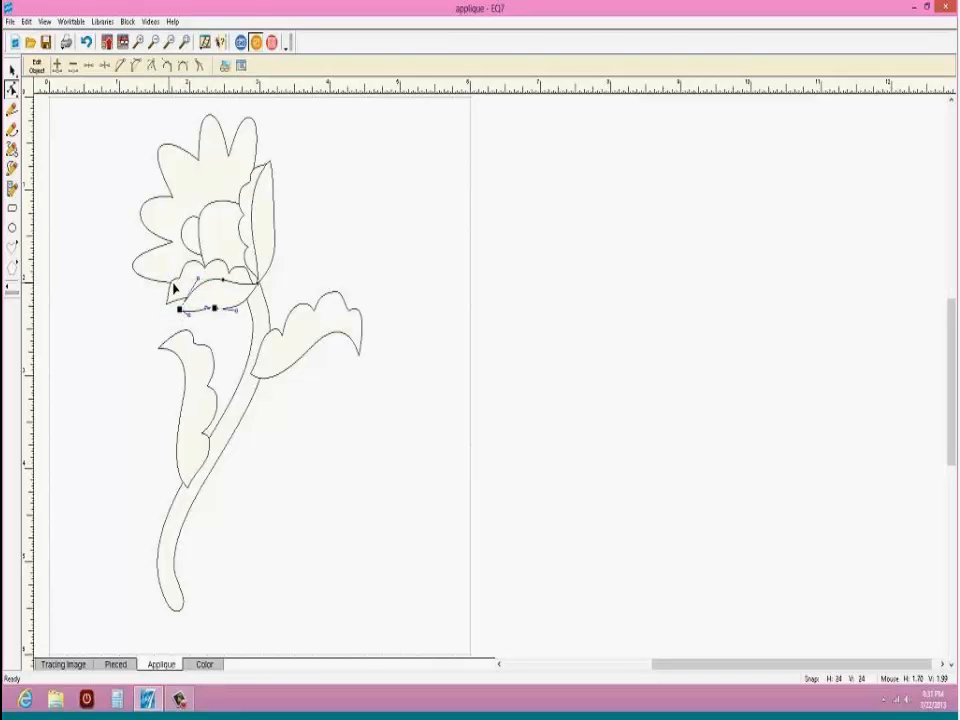
drag(180, 312, 147, 324)
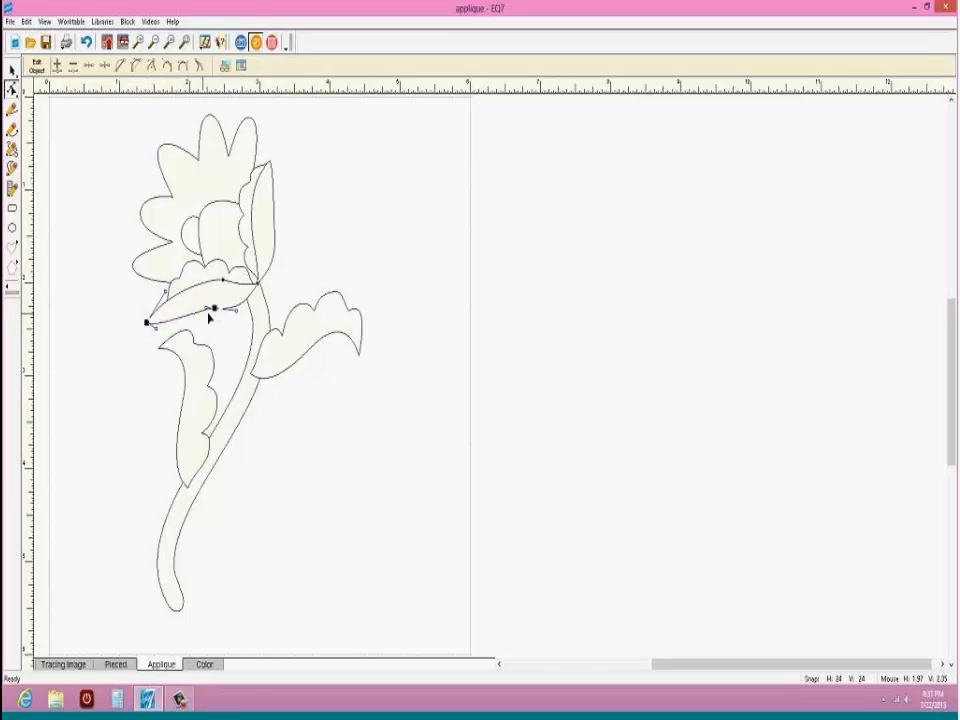
mouse_move(208, 313)
mouse_down()
mouse_move(197, 333)
mouse_move(195, 325)
mouse_up()
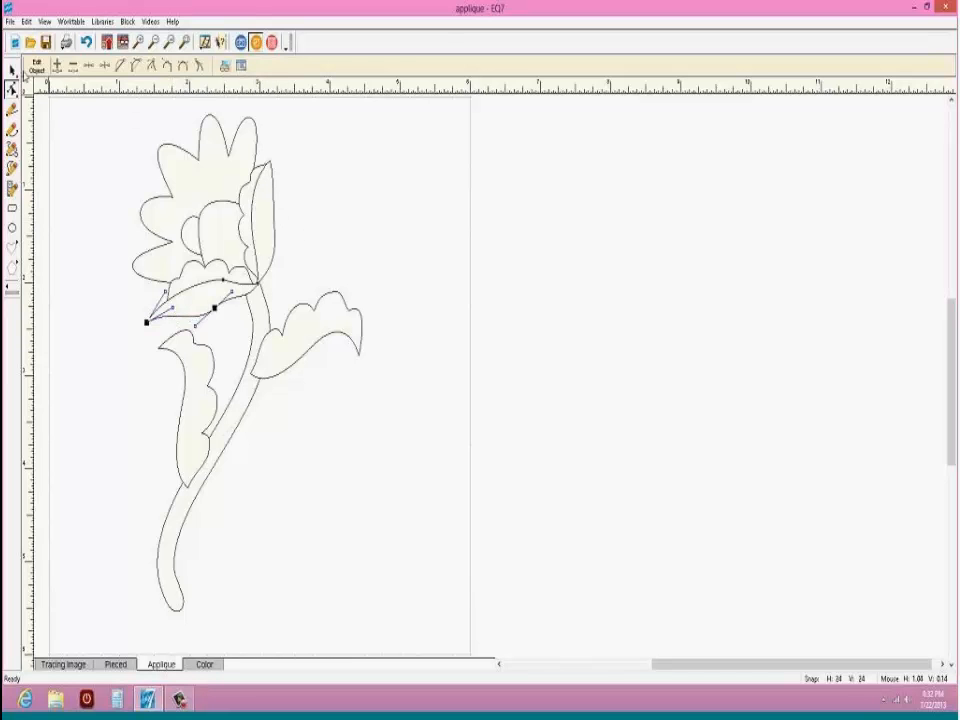
click(13, 70)
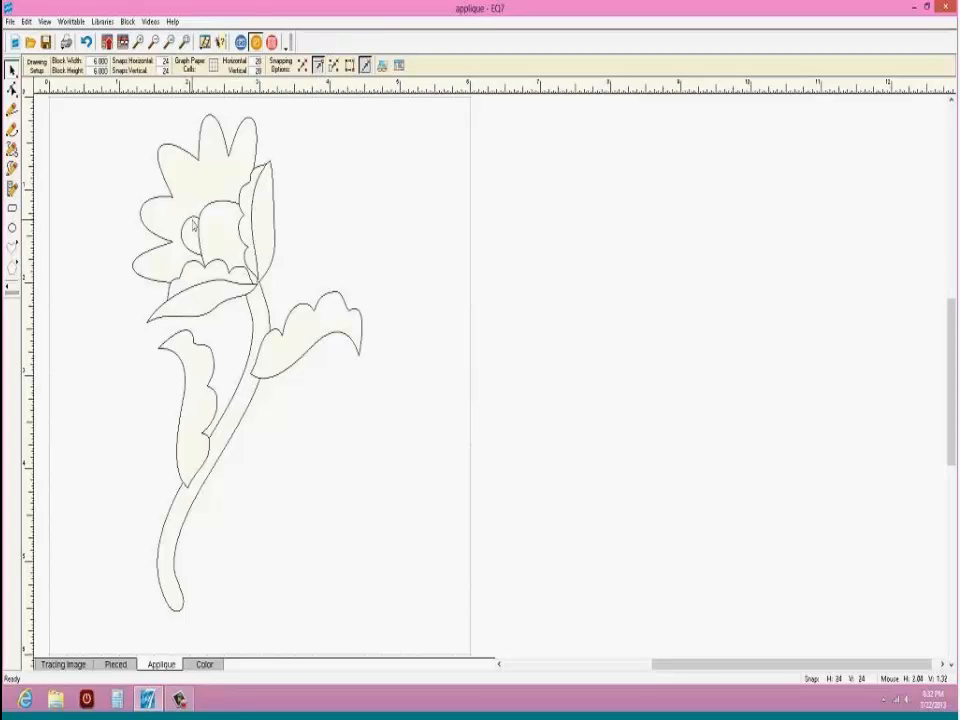
Step: Save the edited flower block to the Project Sketchbook and check it among the sketchbook's blocks
click(107, 45)
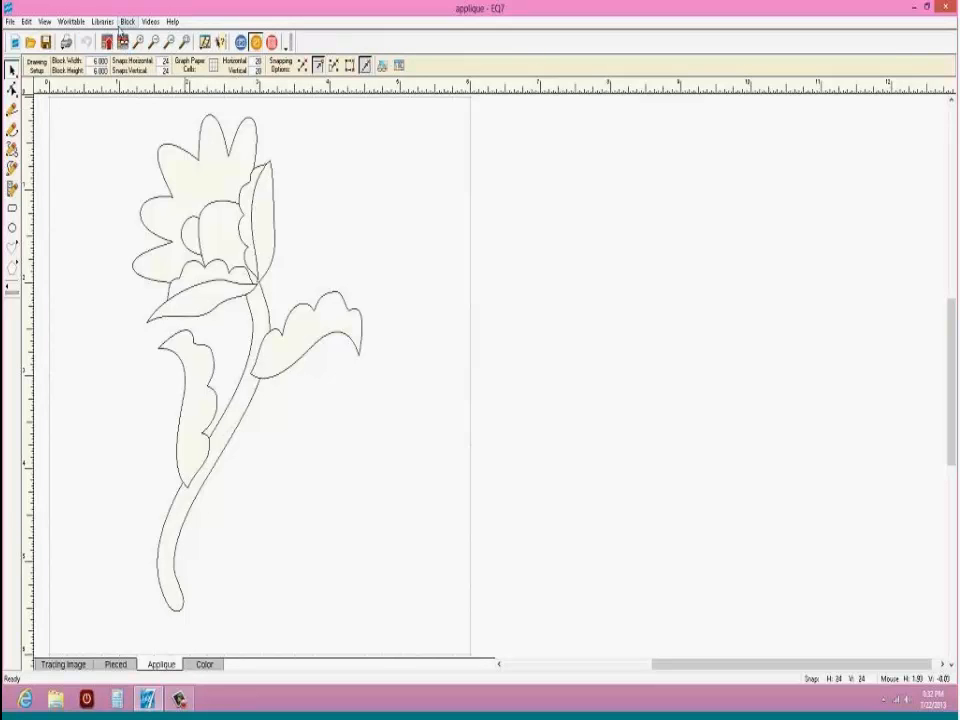
click(122, 41)
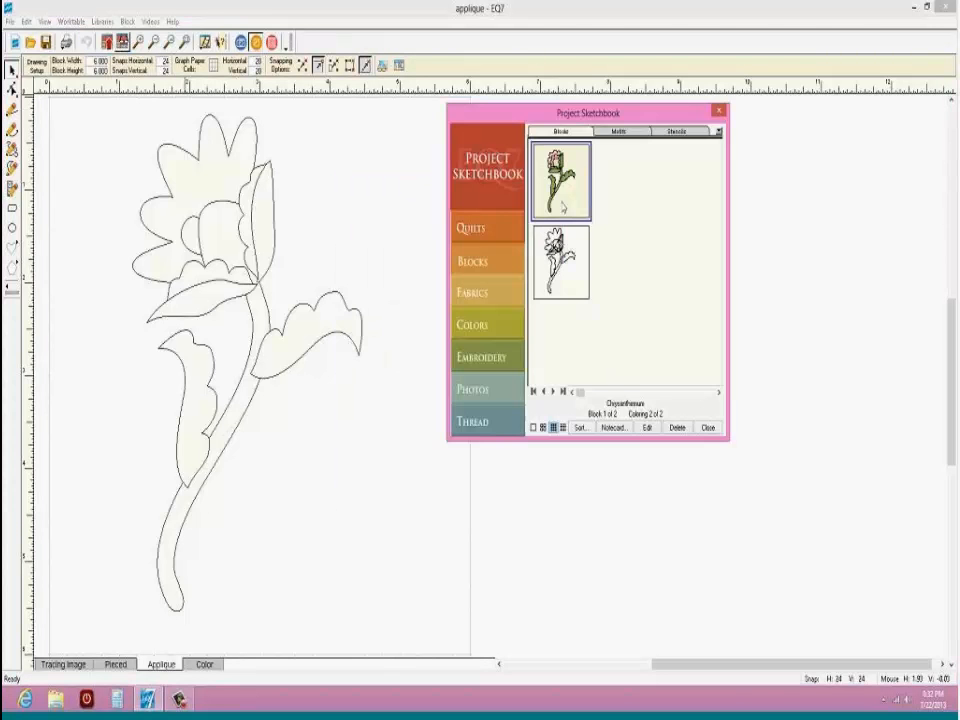
click(561, 262)
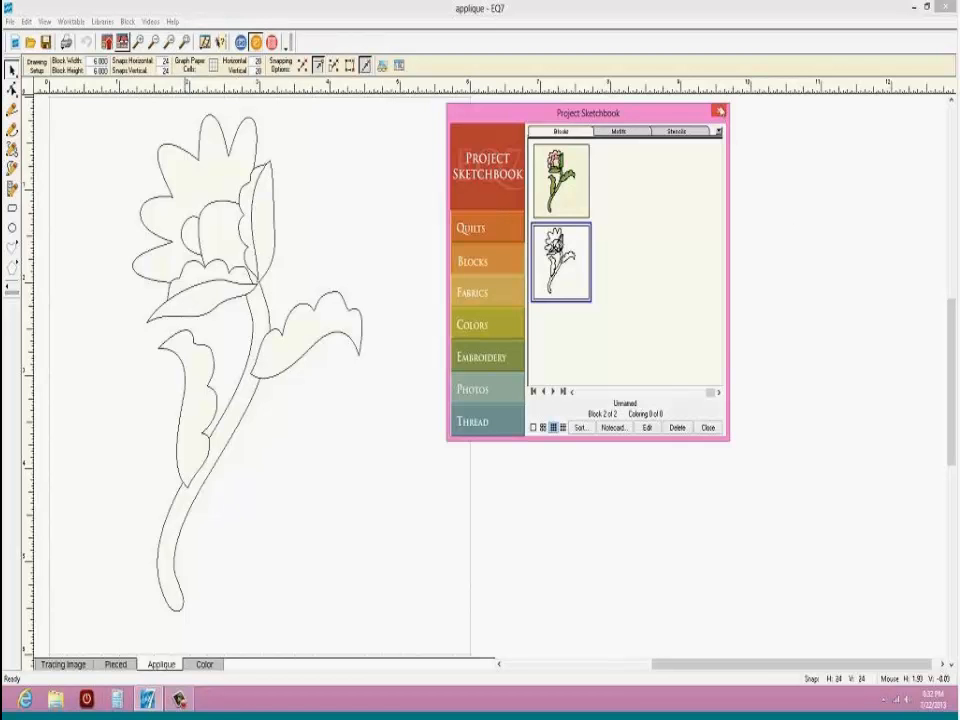
click(719, 110)
Step: Color the outer petals and the small rounded petal with bright yellow fabric and store the coloring in the Project Sketchbook
click(204, 665)
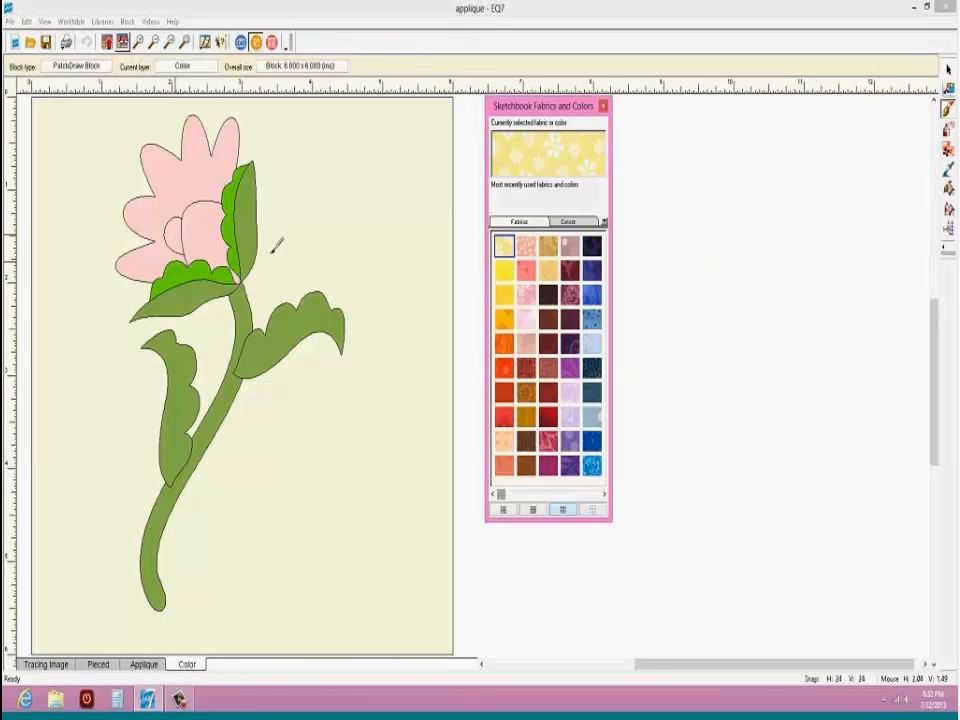
click(506, 271)
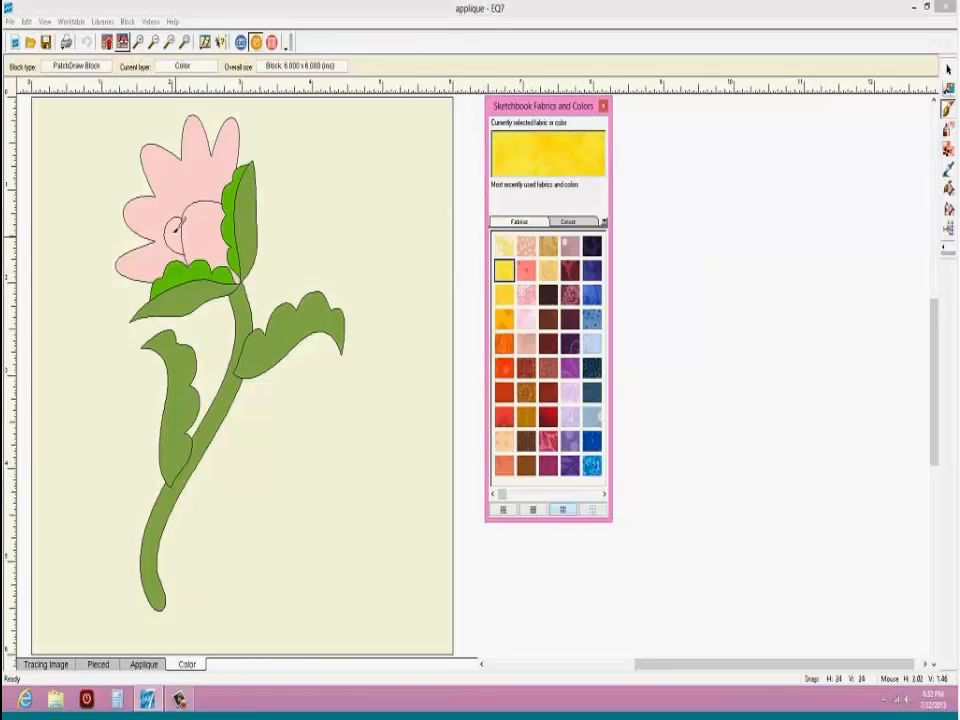
click(136, 170)
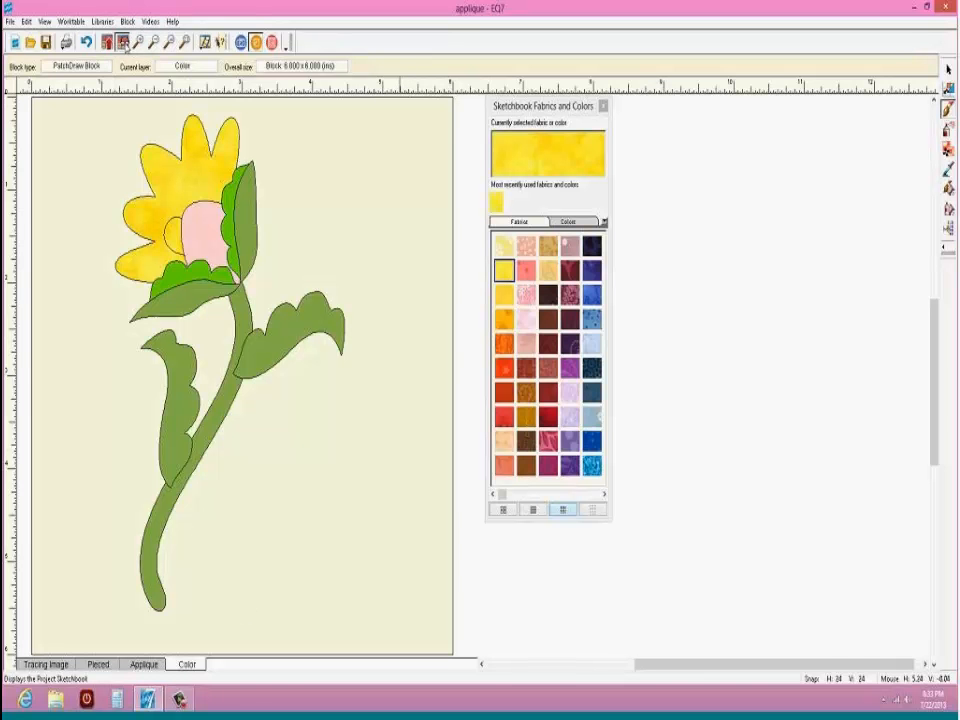
click(123, 42)
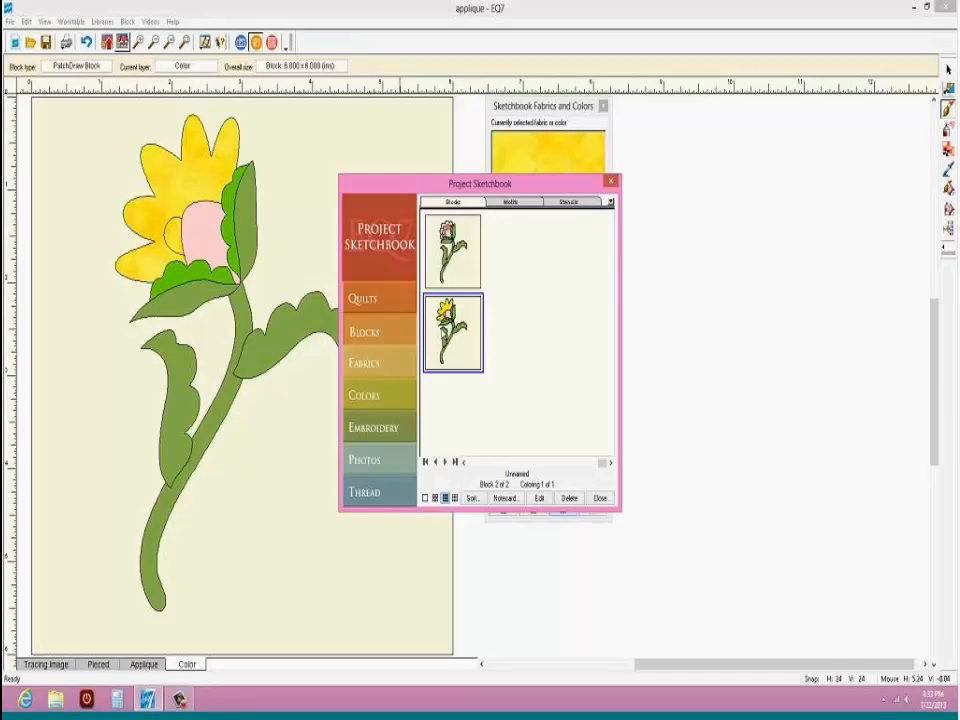
click(600, 498)
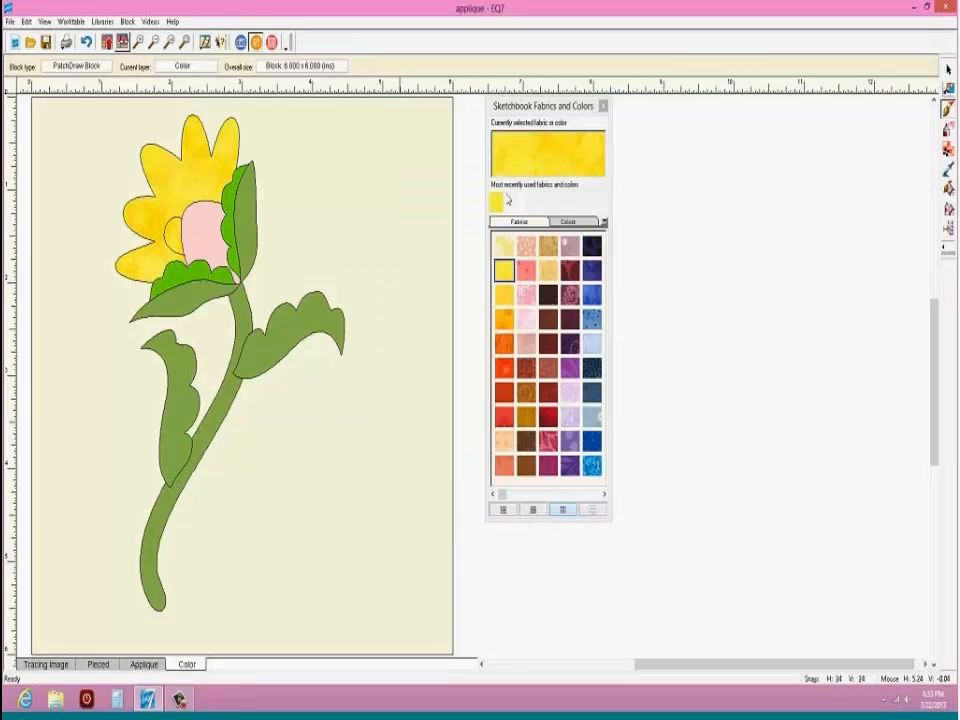
Step: Set the yellow flower block into eight alternating spaces of the four-by-four quilt layout, starting at the upper-left space
click(272, 43)
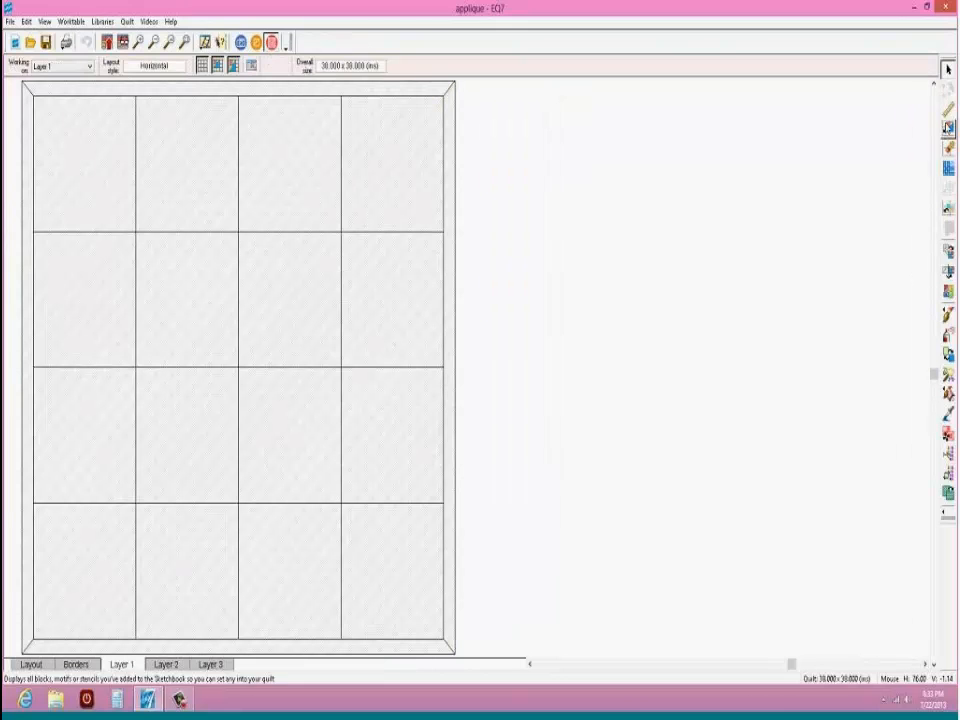
click(947, 124)
click(518, 156)
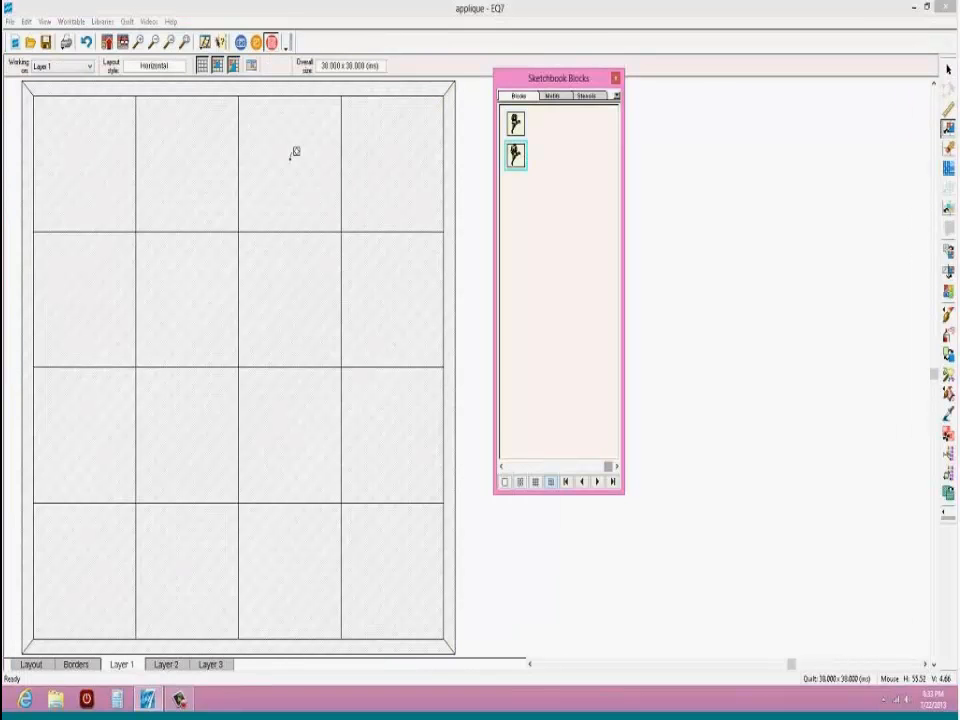
click(78, 128)
click(270, 145)
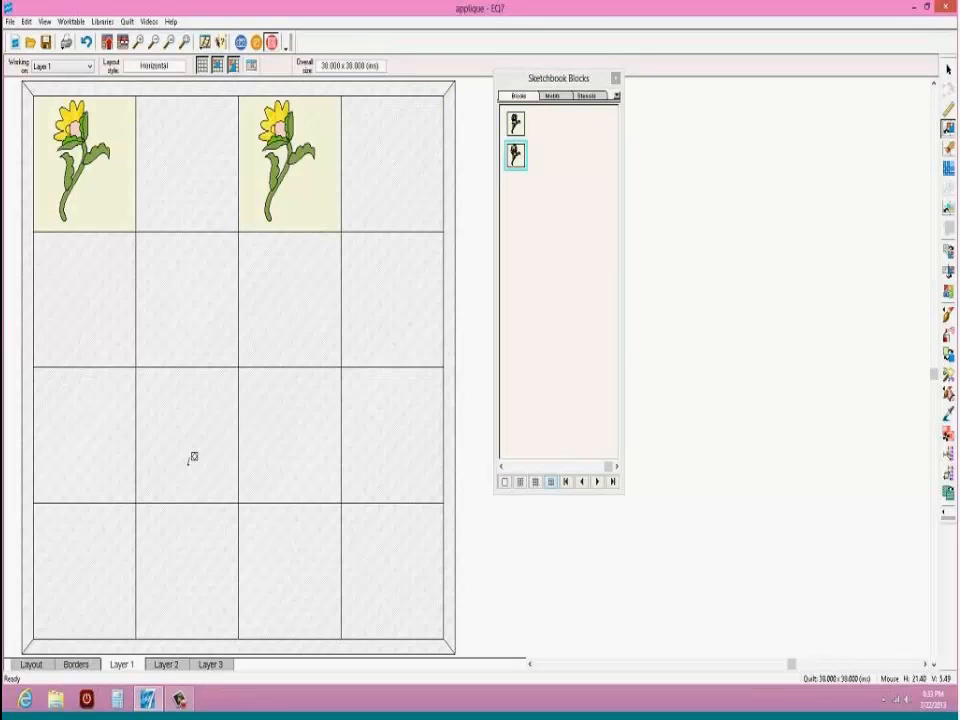
click(175, 278)
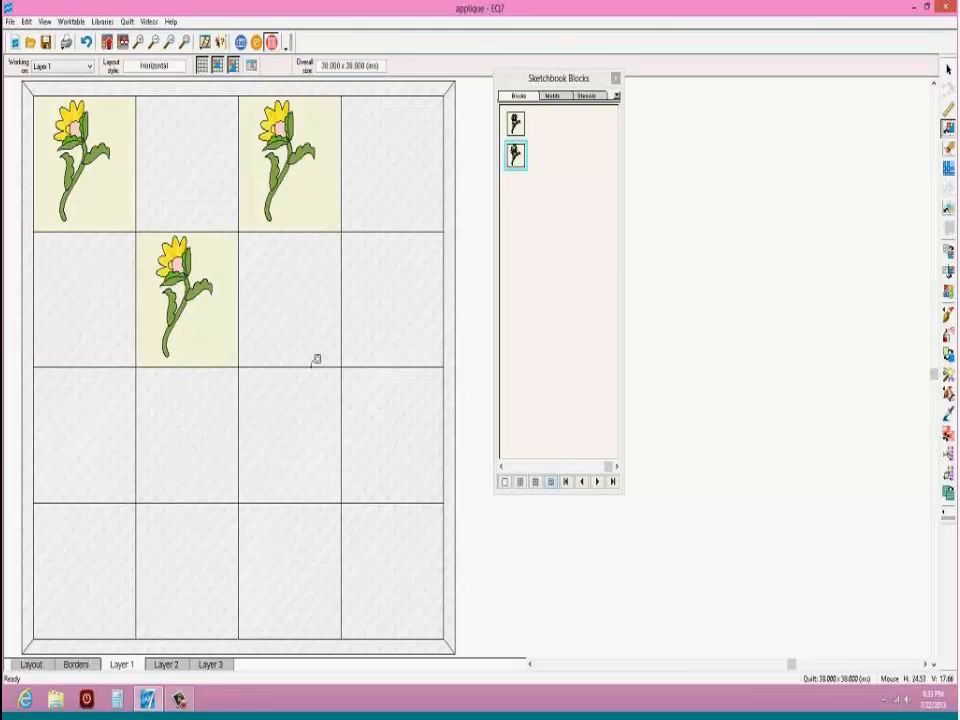
click(400, 320)
click(82, 418)
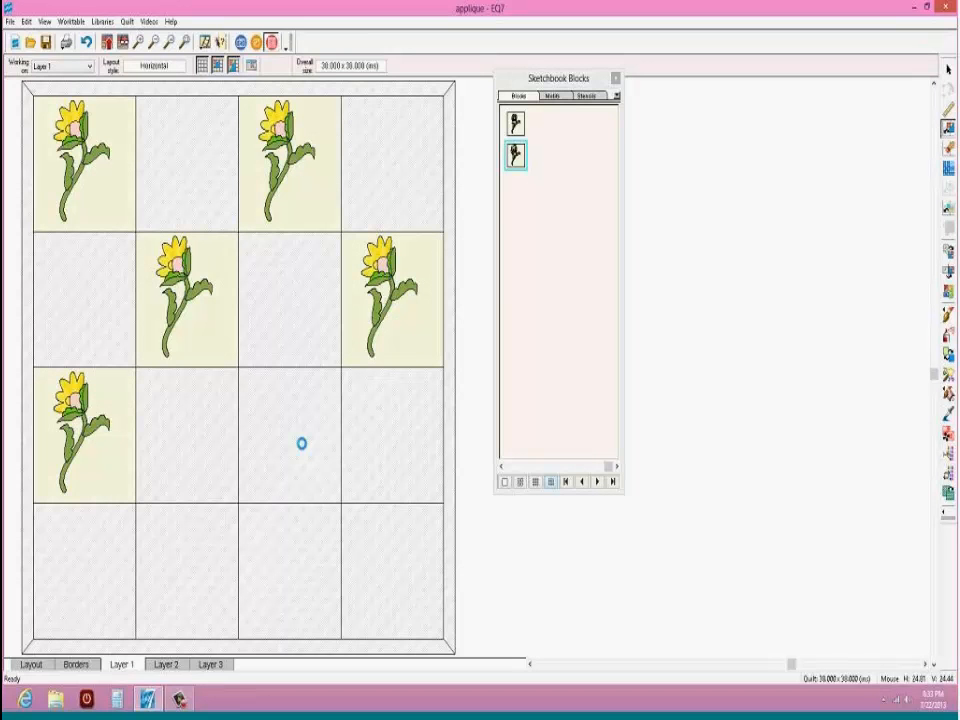
click(300, 444)
click(185, 570)
click(432, 557)
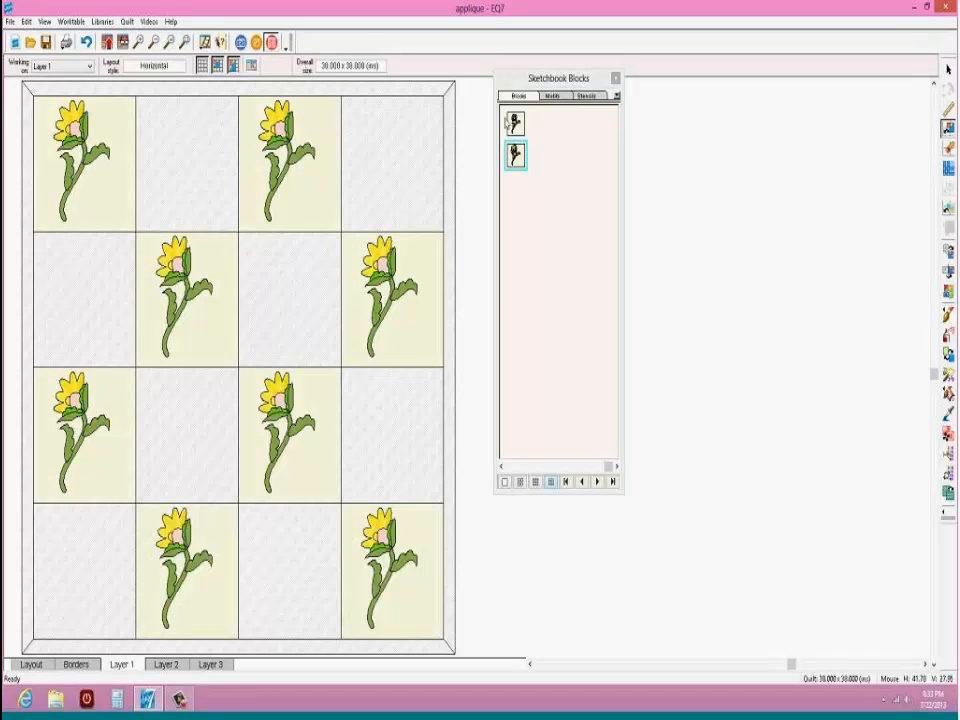
Step: Fill the eight remaining spaces of the quilt with the original pink Chrysanthemum block
click(515, 122)
click(407, 122)
click(148, 157)
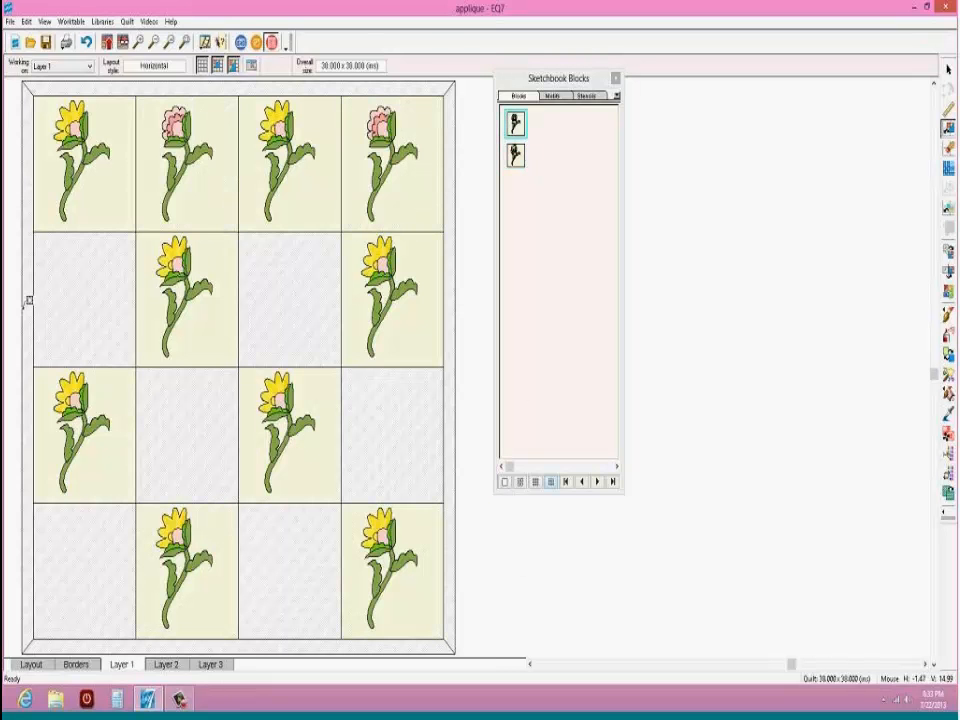
click(81, 282)
click(284, 292)
click(166, 418)
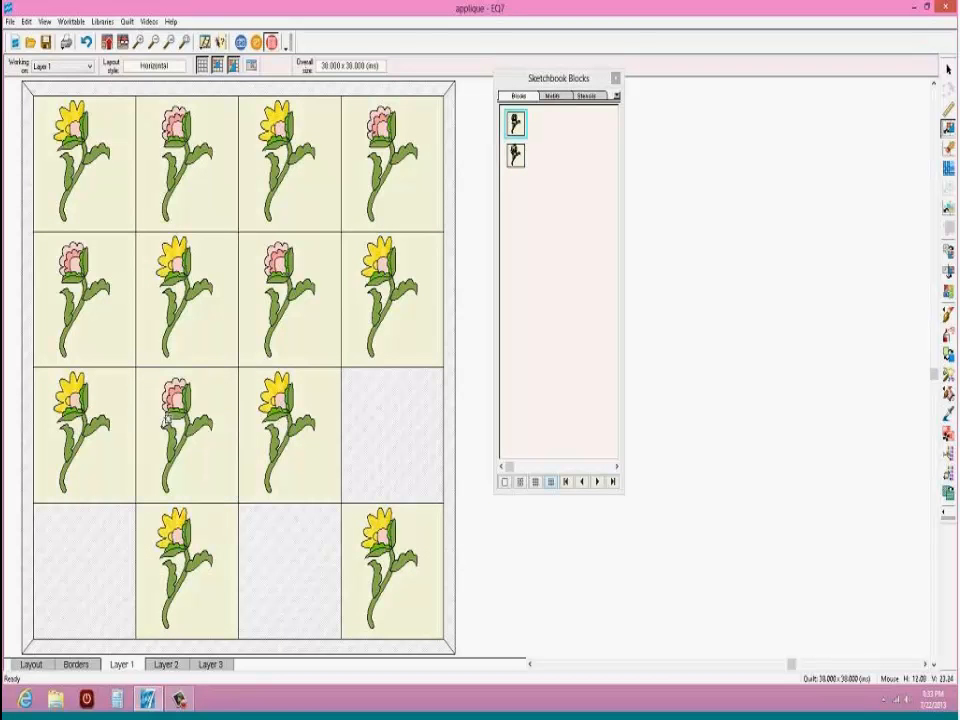
click(416, 436)
click(272, 537)
click(106, 535)
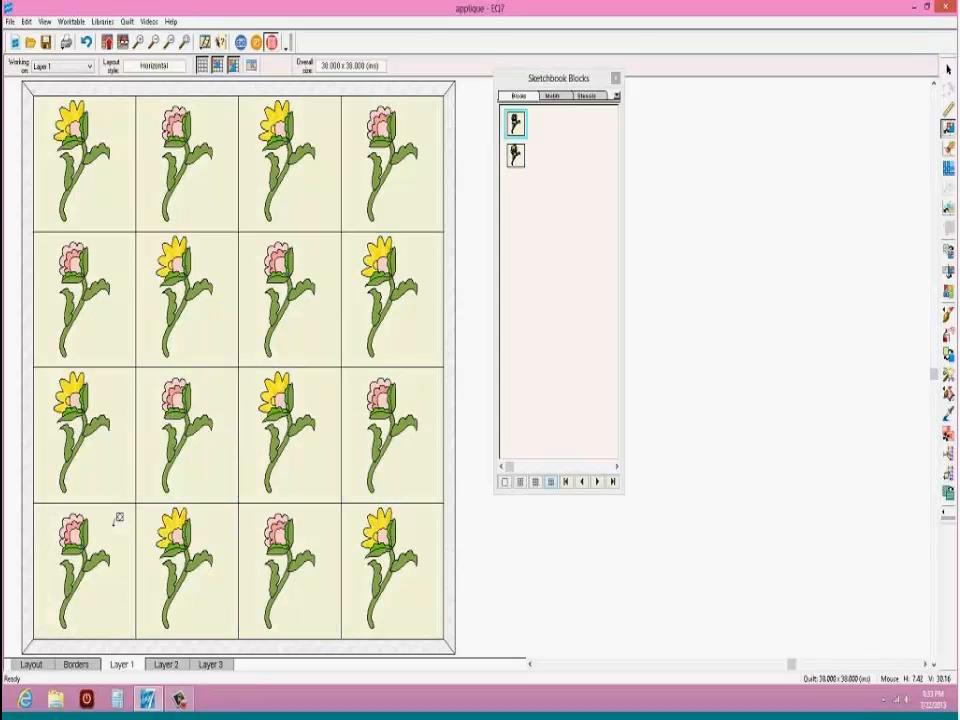
Step: Preview the quilt printout showing fabrics, then close it without printing
click(9, 21)
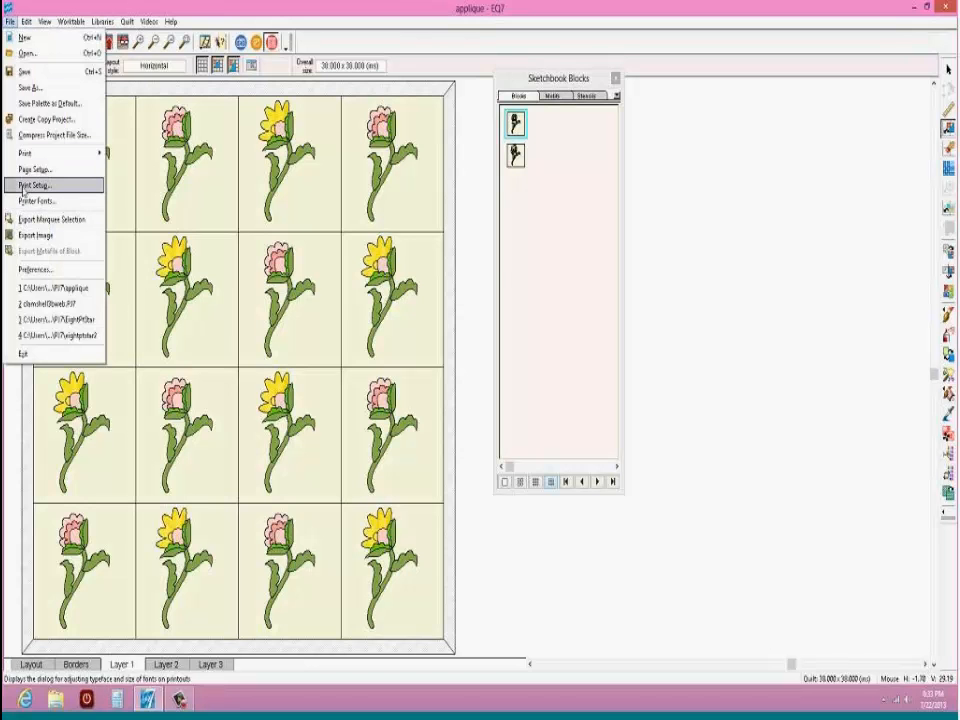
mouse_move(43, 155)
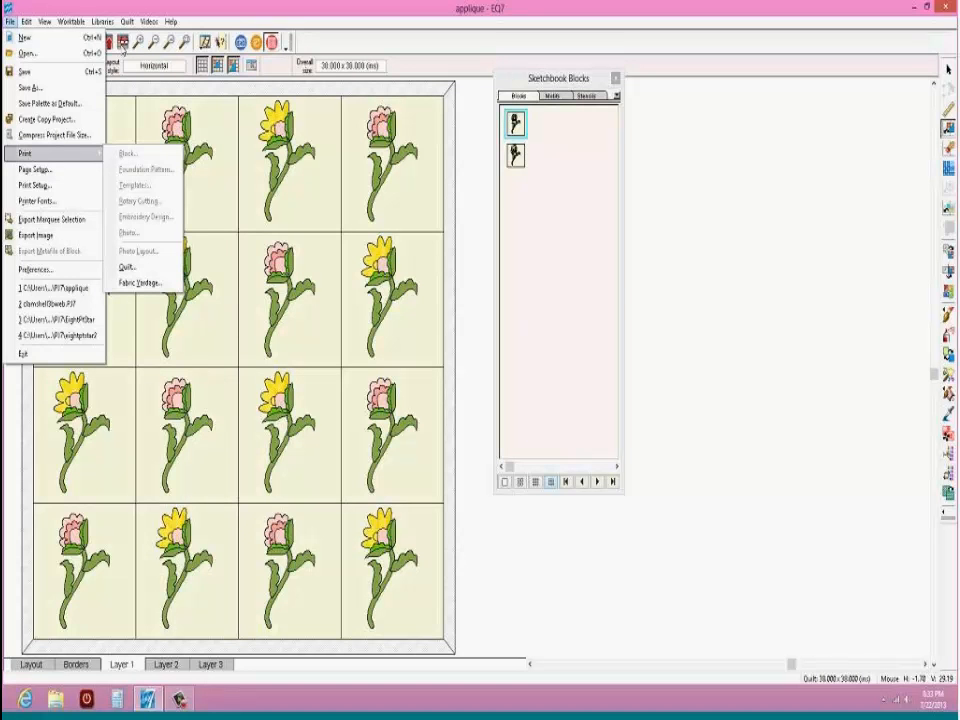
click(125, 267)
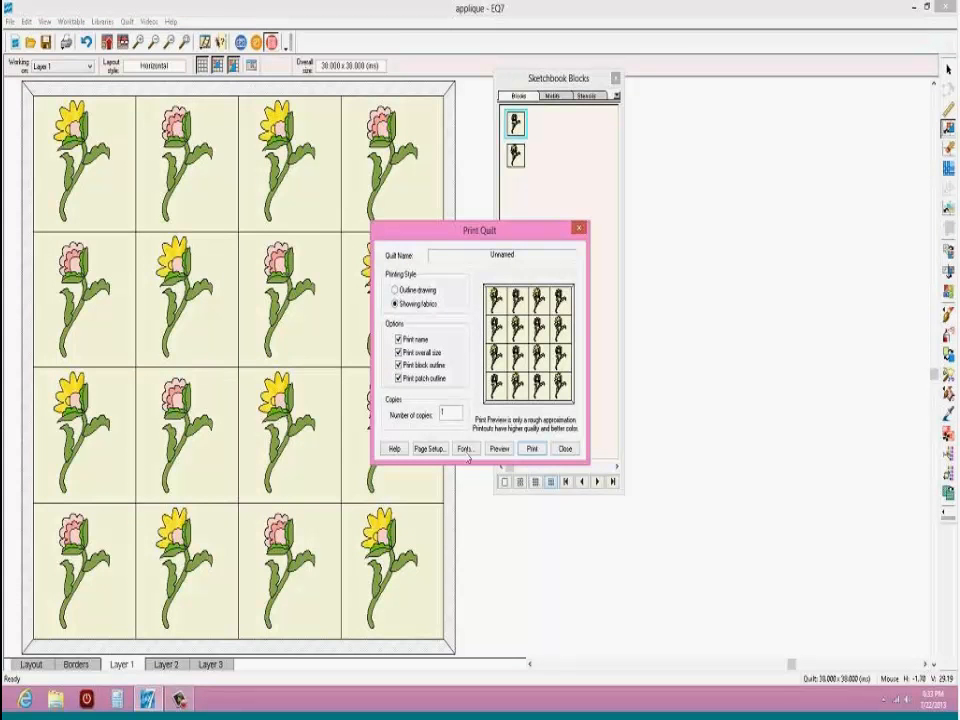
click(500, 449)
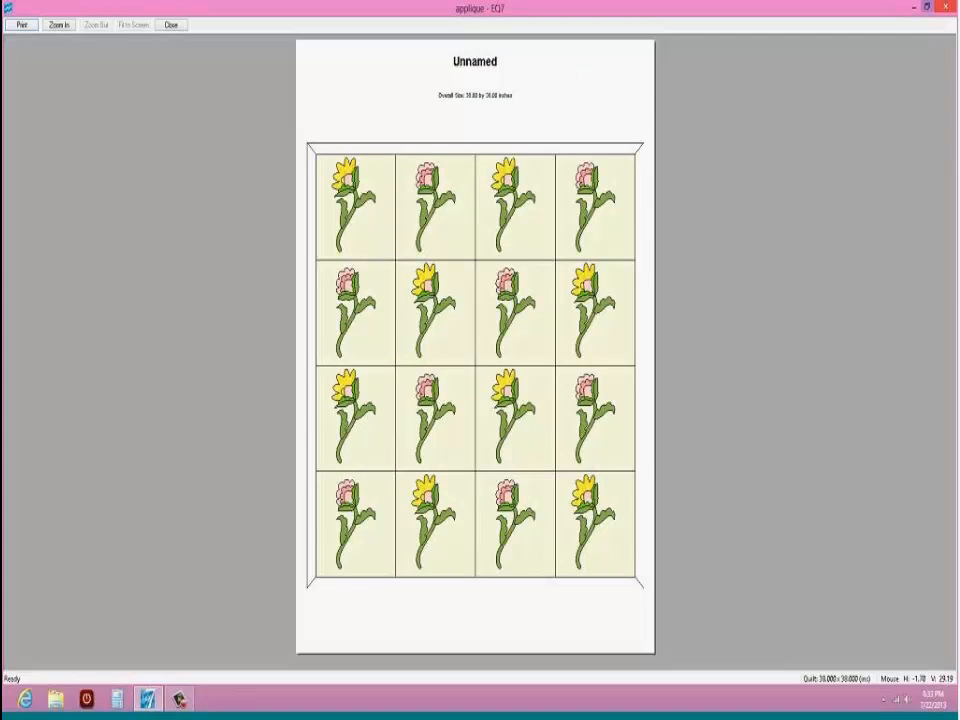
click(946, 8)
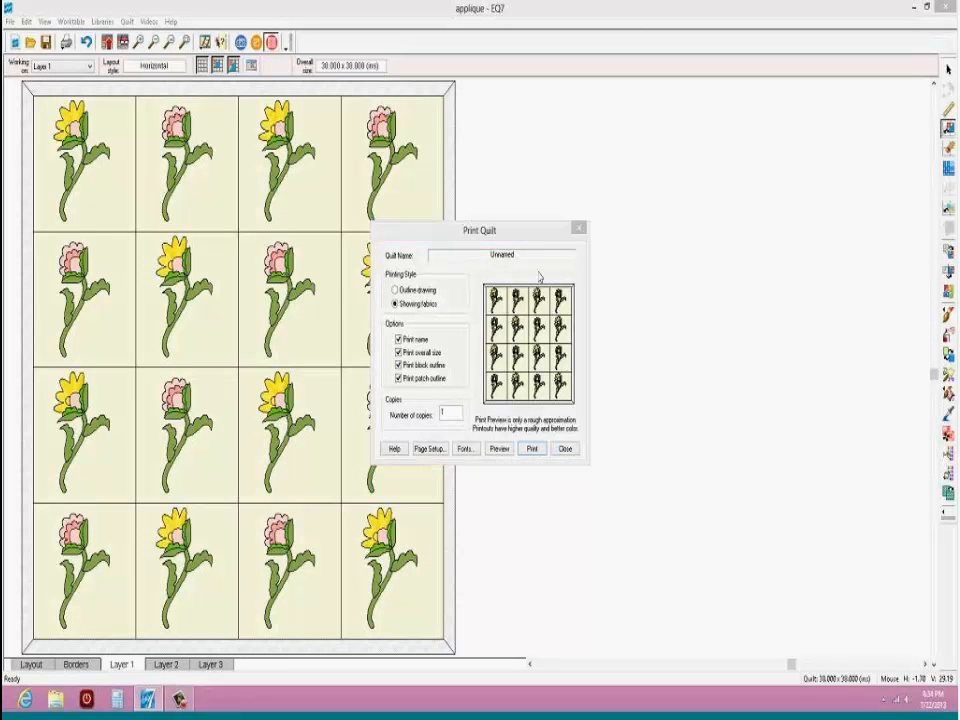
click(578, 228)
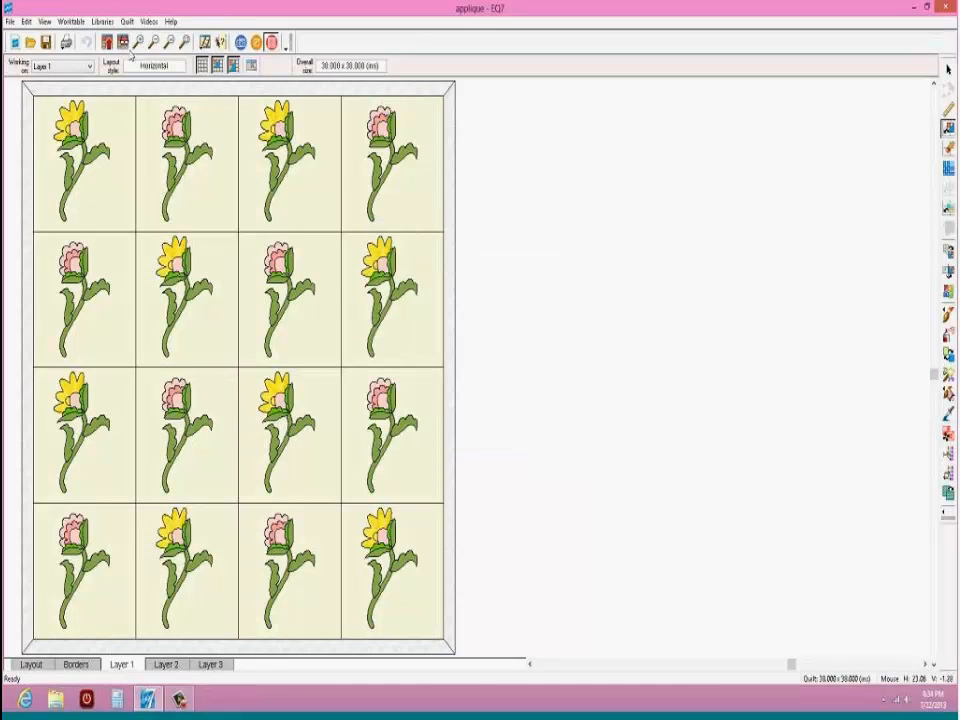
Step: Open the yellow flower block for editing from the Project Sketchbook, then preview and print it as an applique pattern
click(122, 42)
click(539, 498)
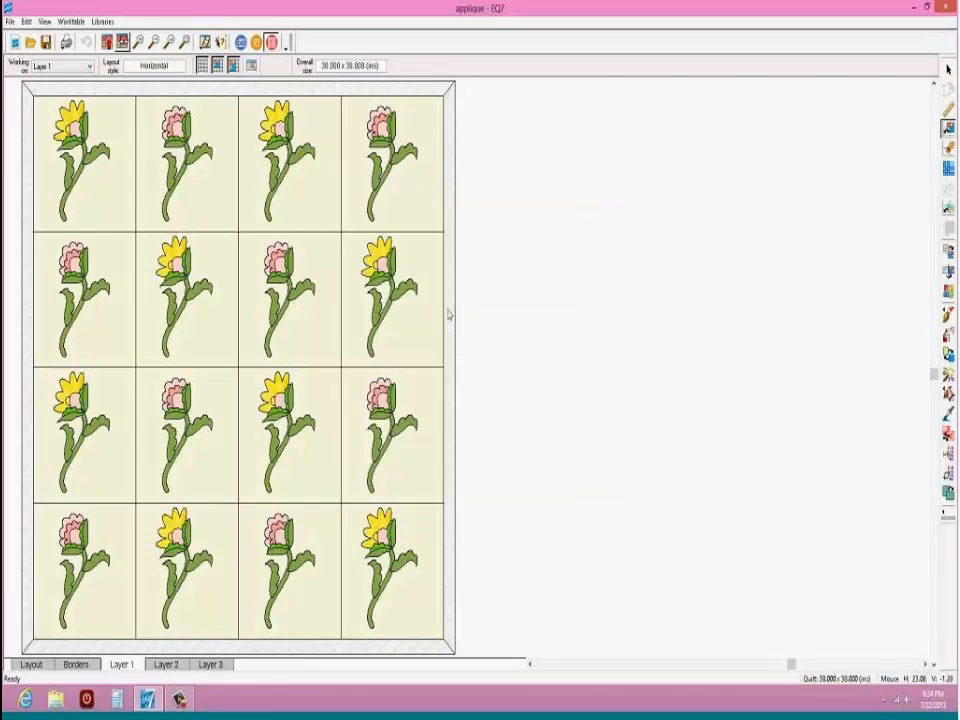
click(9, 22)
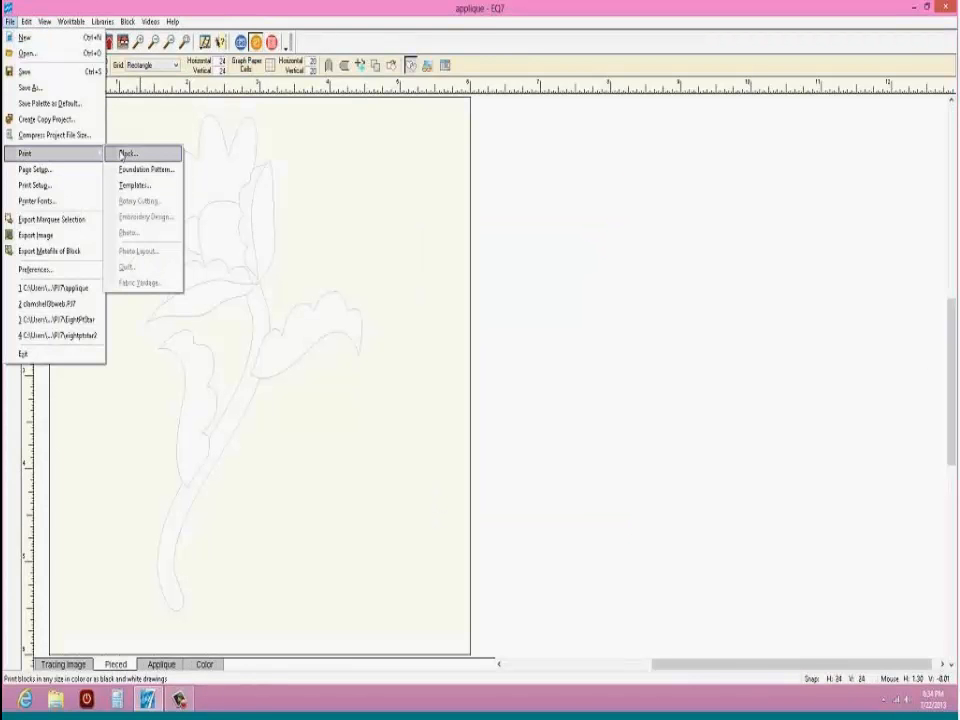
click(124, 152)
drag(518, 230, 649, 141)
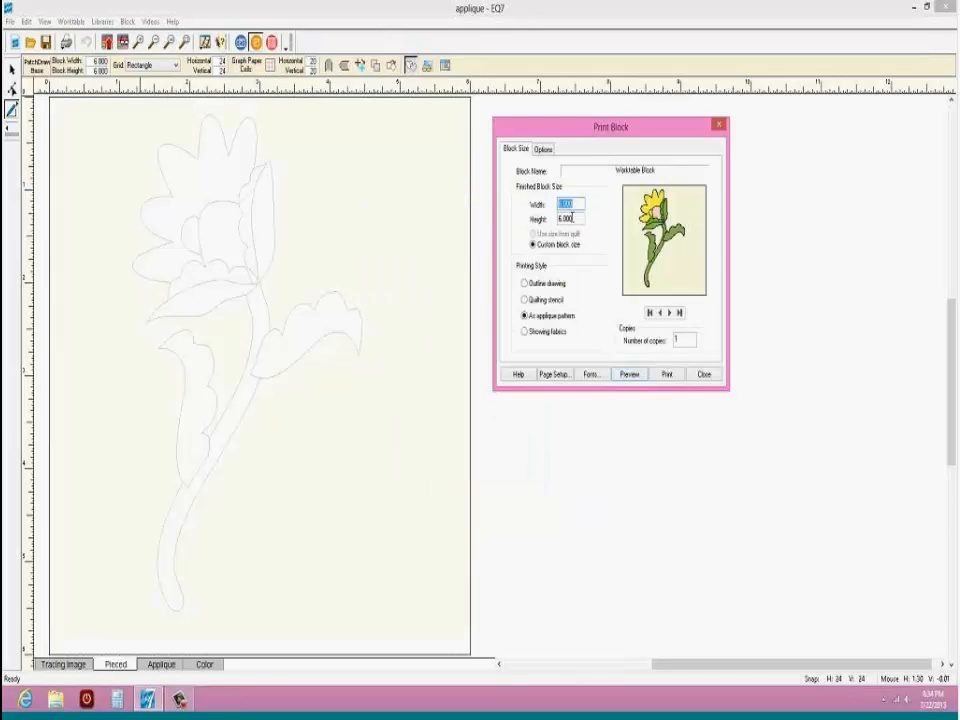
click(524, 300)
click(524, 316)
click(629, 375)
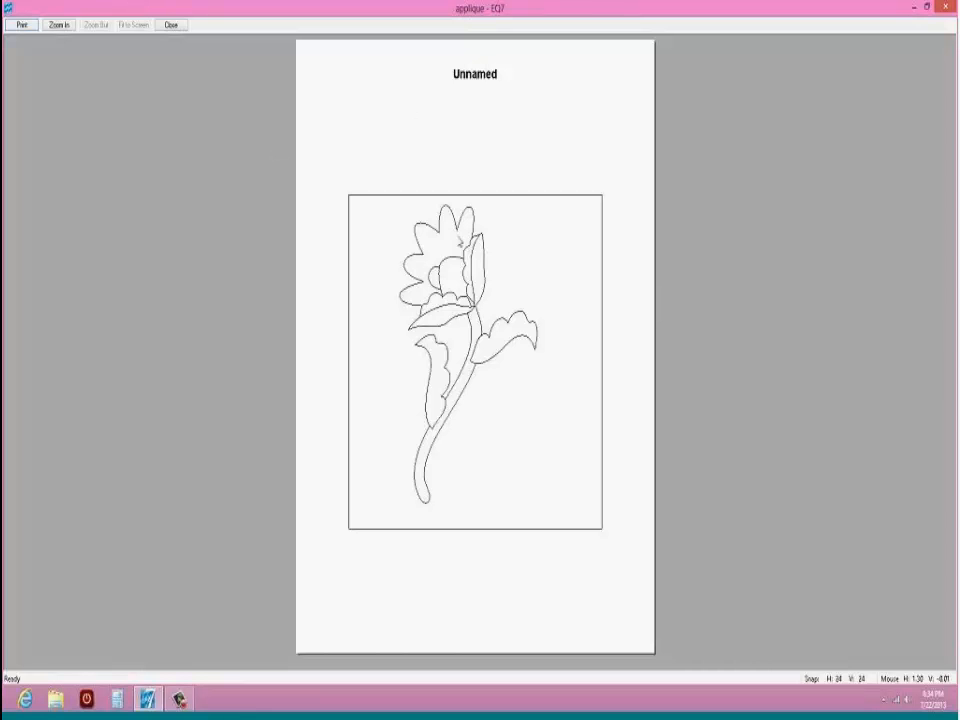
click(21, 26)
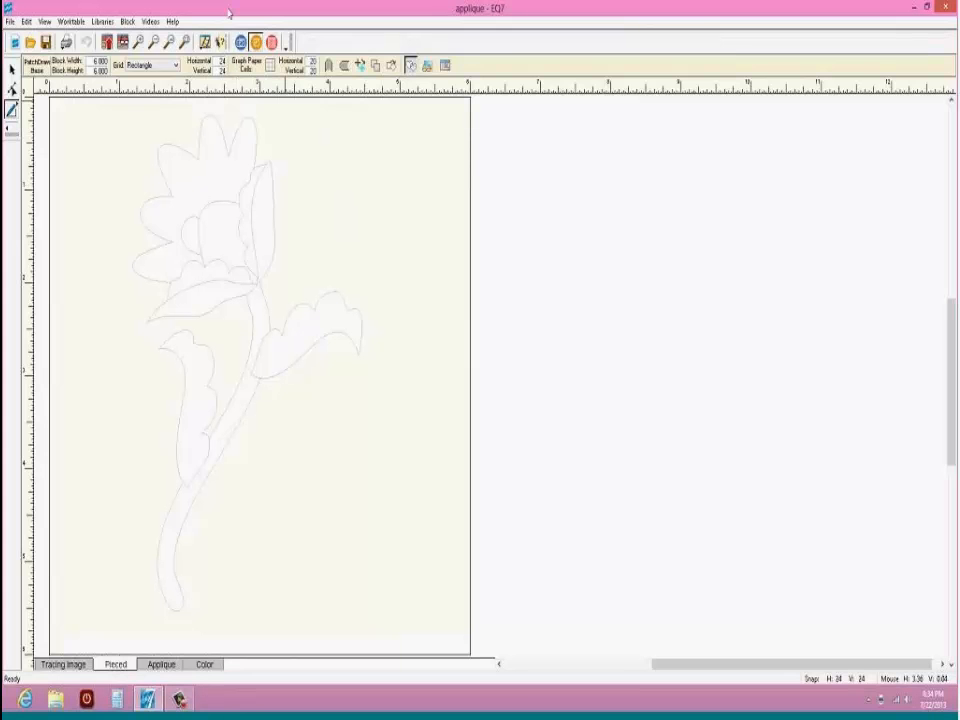
Step: Preview the template printout of the yellow flower block at its custom size with seam allowance included
click(10, 21)
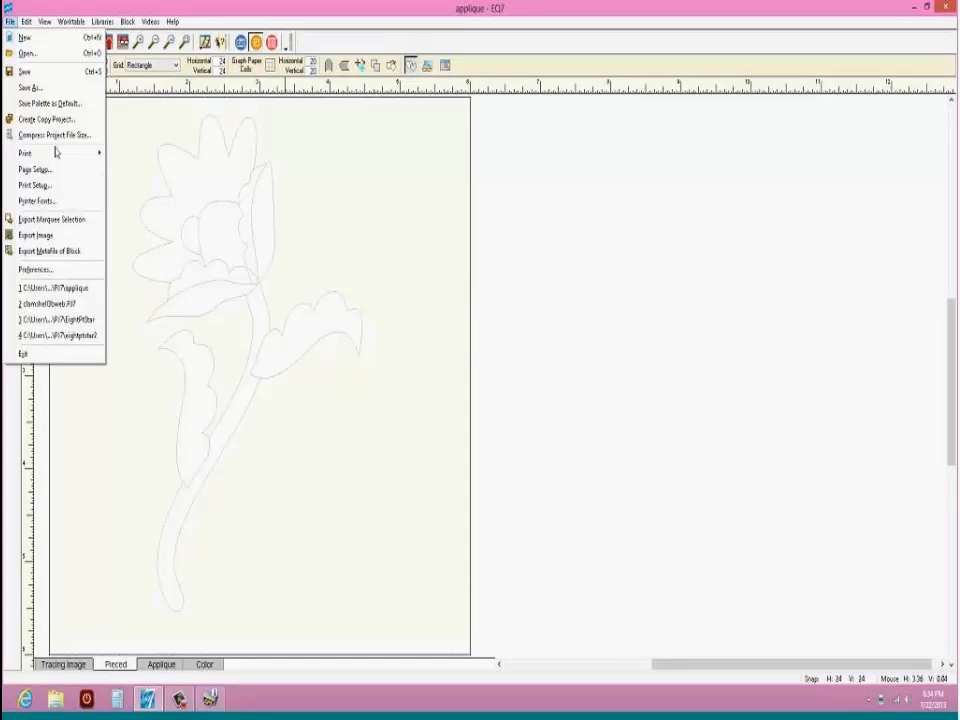
mouse_move(55, 152)
click(152, 185)
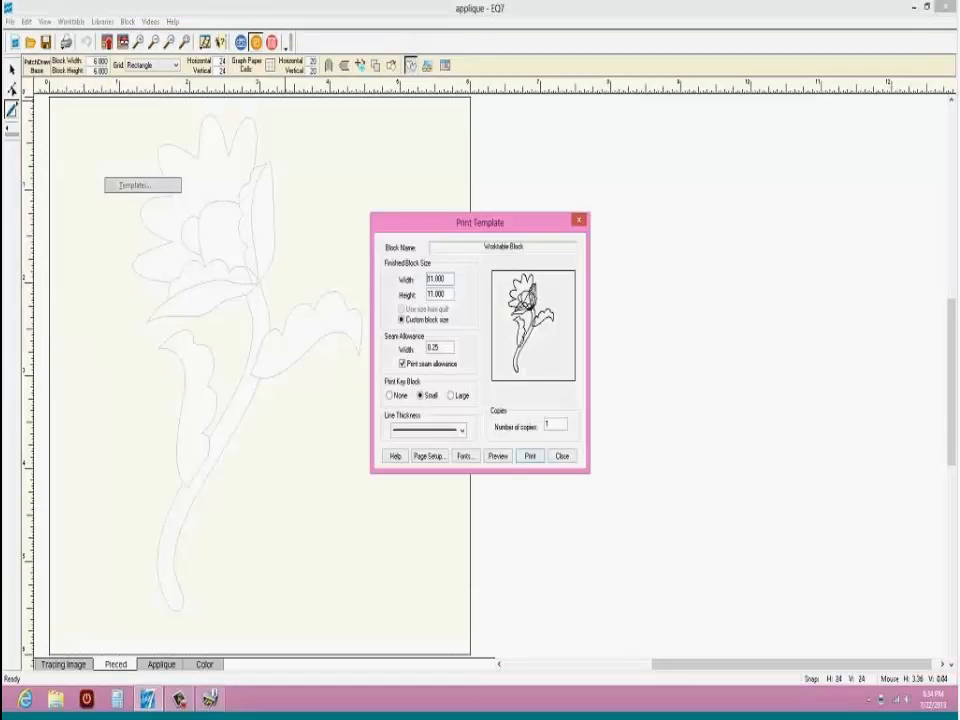
drag(536, 222, 673, 128)
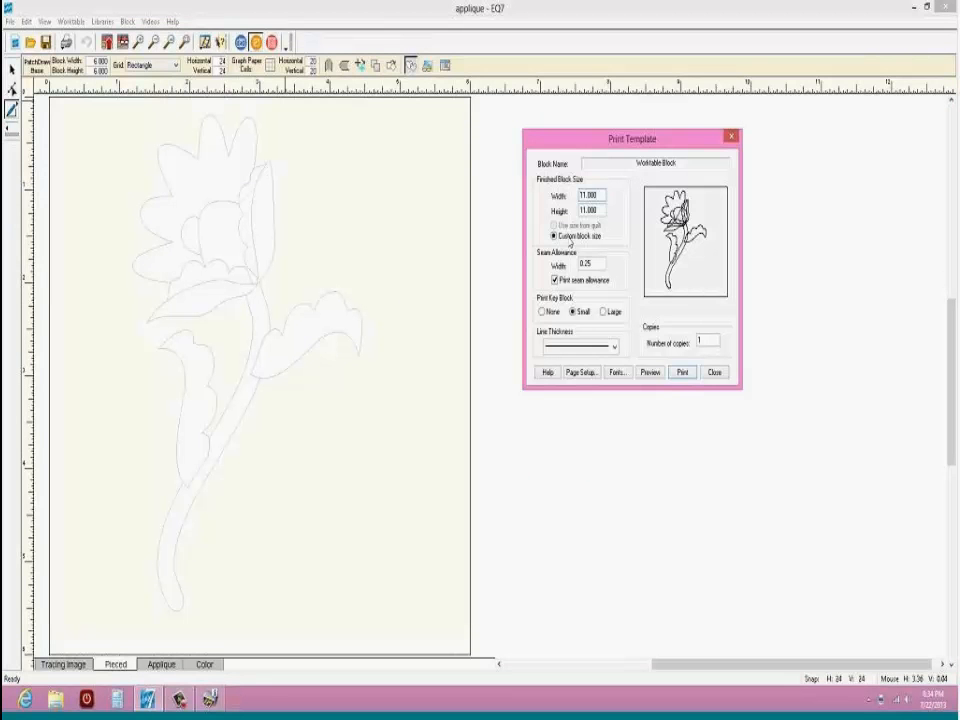
click(650, 372)
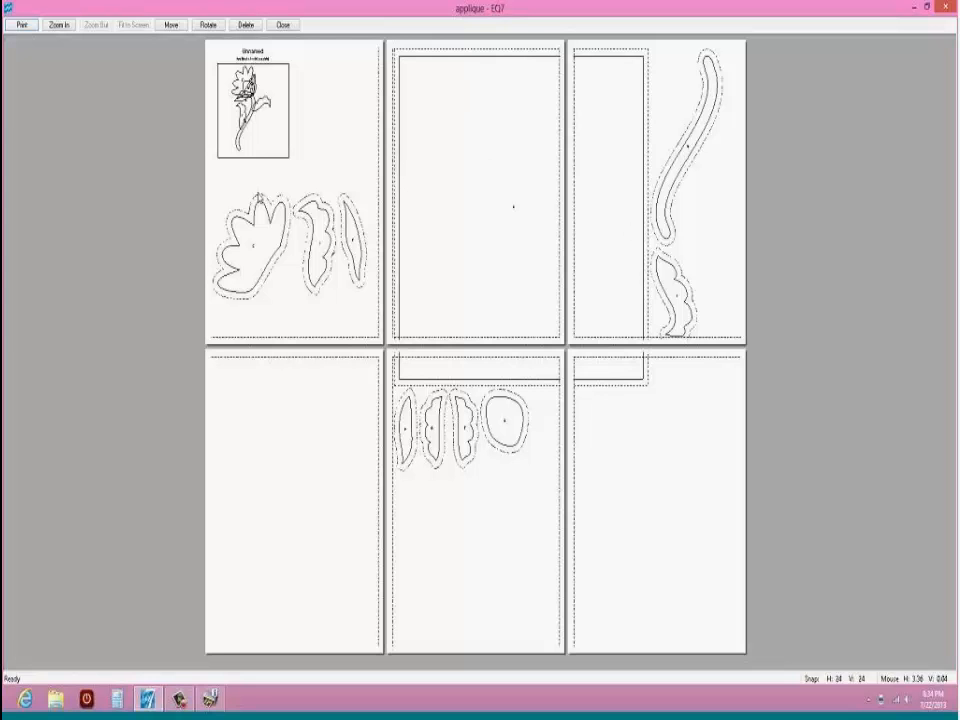
Step: Examine templates C, I and F with their seam allowances up close, then close the template printout without printing
click(59, 25)
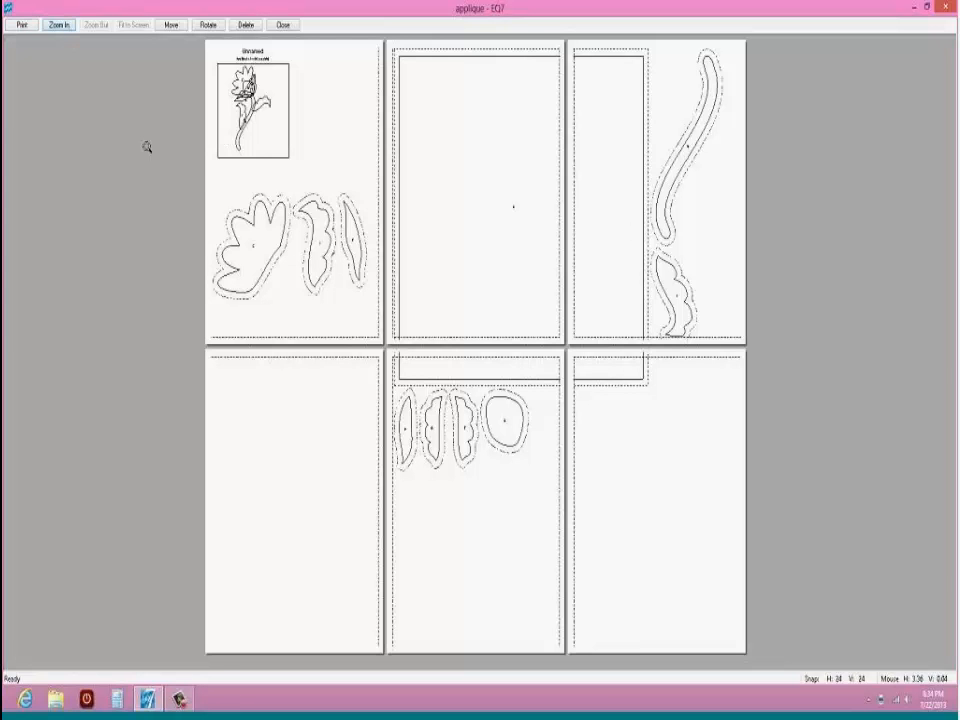
drag(222, 192, 362, 340)
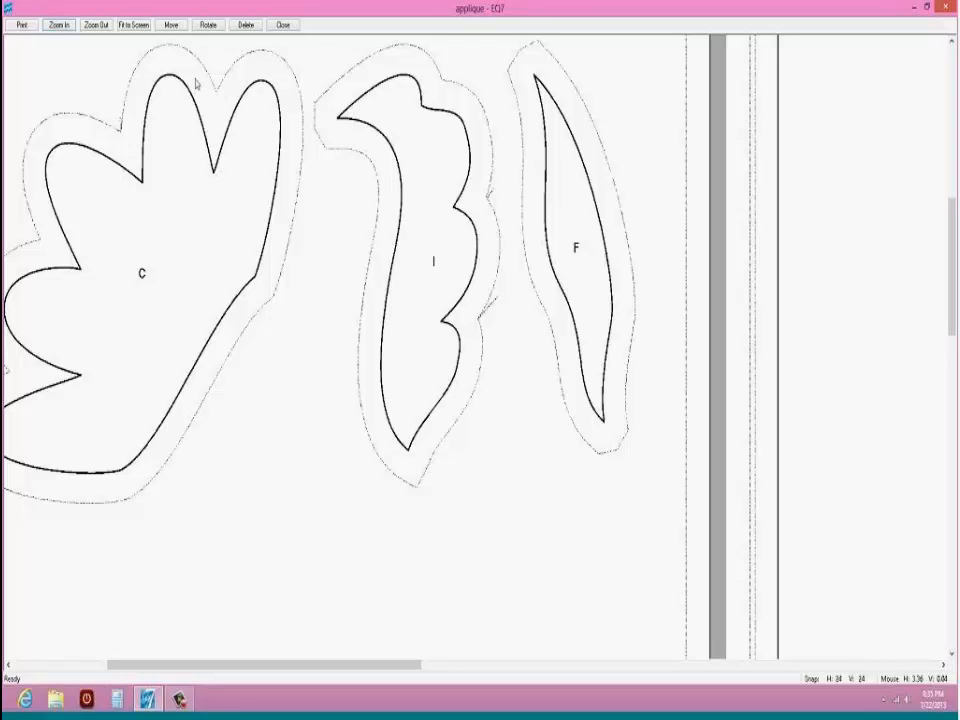
click(139, 25)
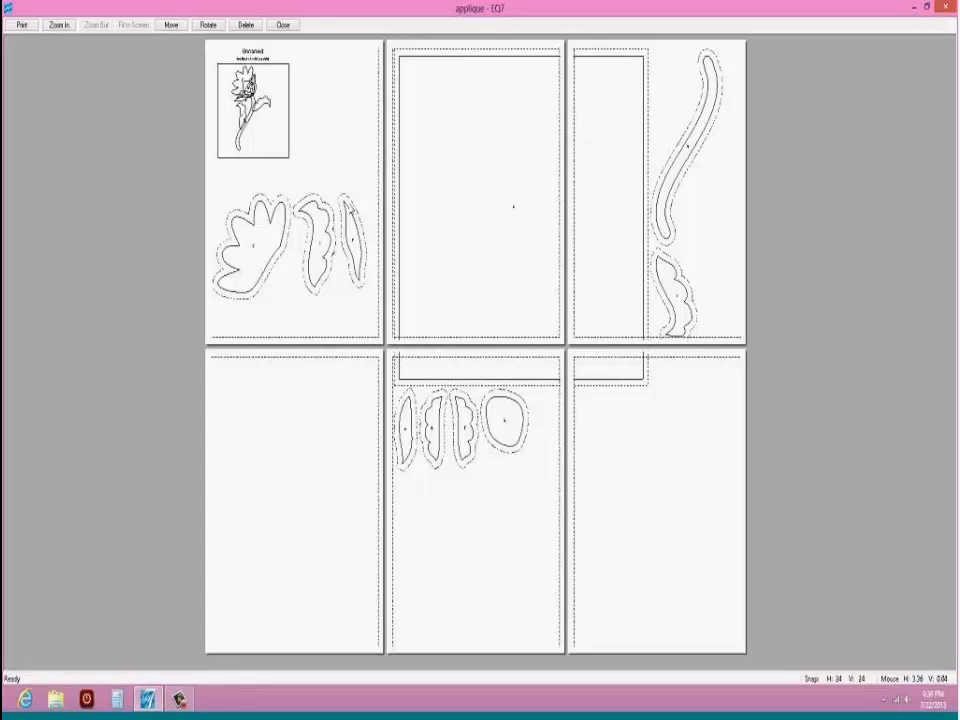
click(284, 25)
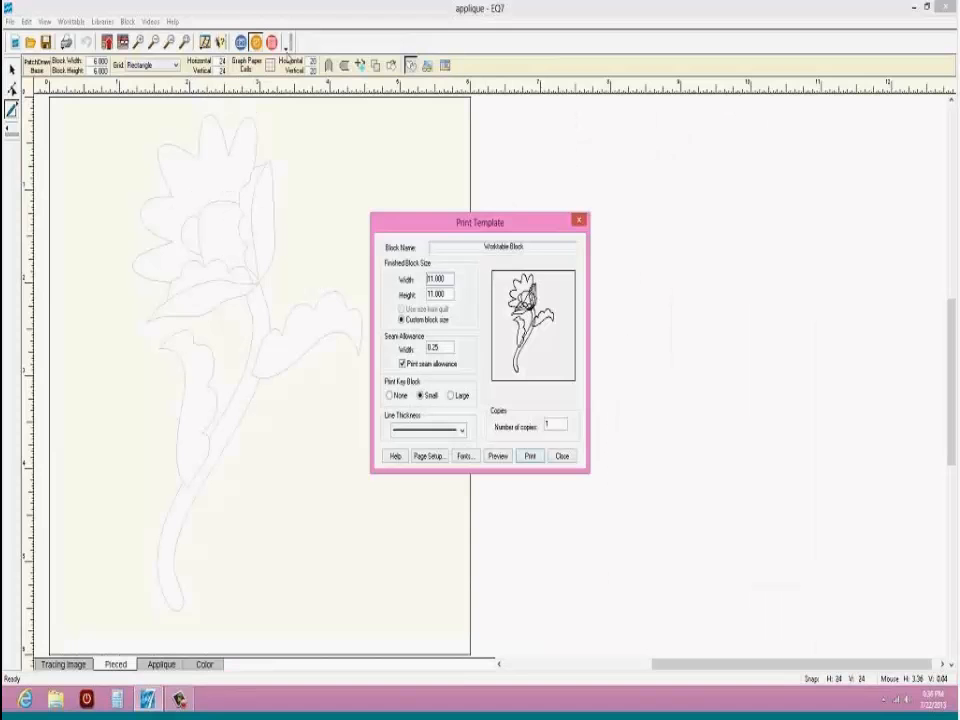
click(560, 457)
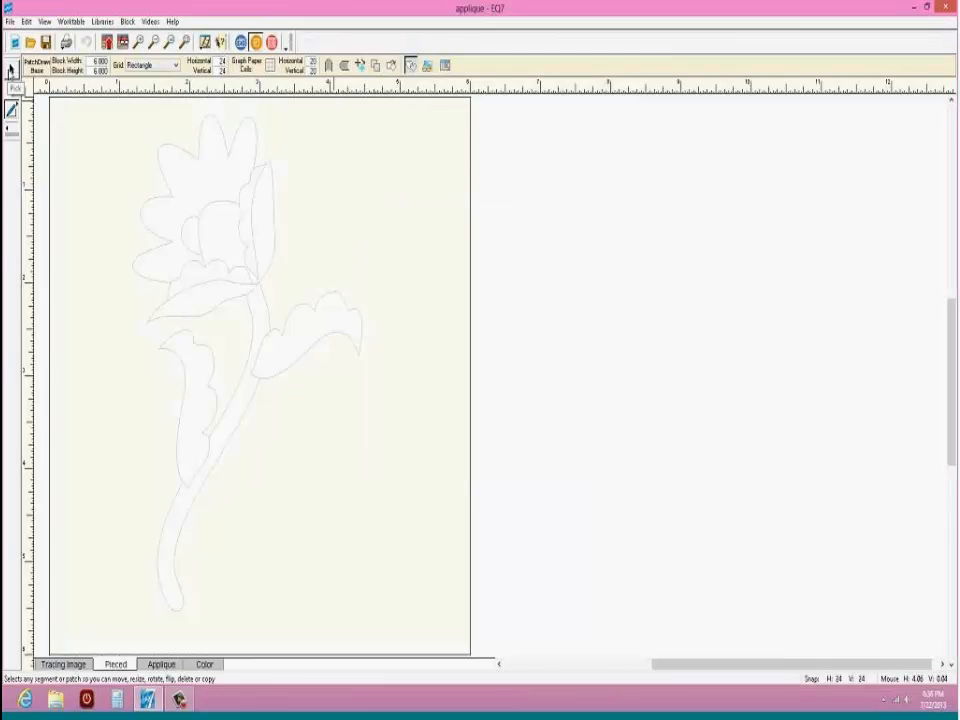
Step: Preview the flower block's printout as a quilting stencil, then close it without printing
click(10, 21)
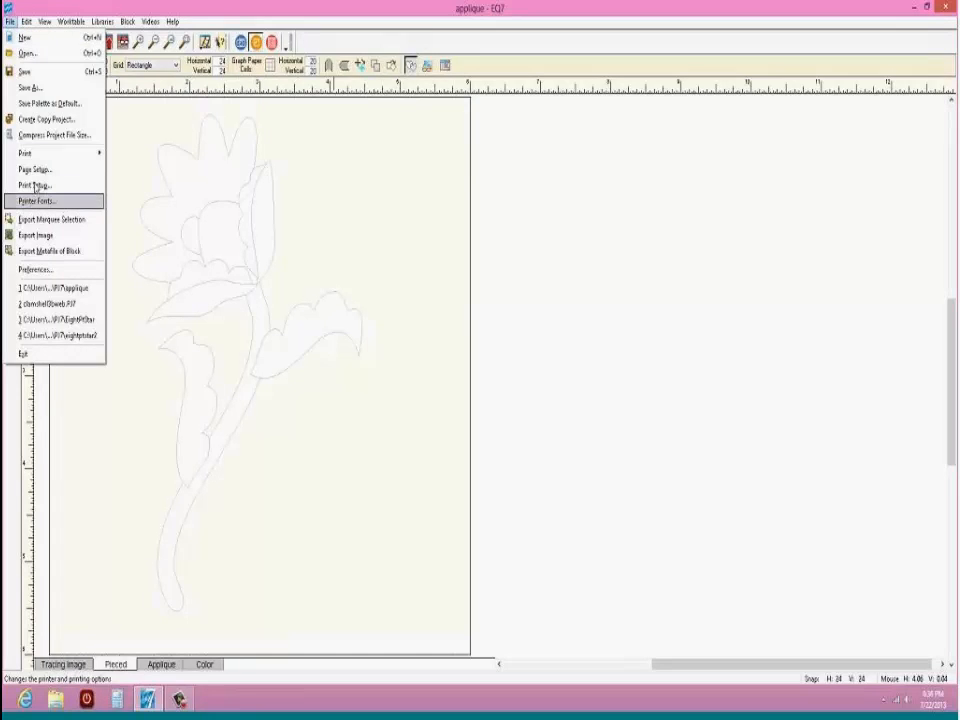
mouse_move(80, 153)
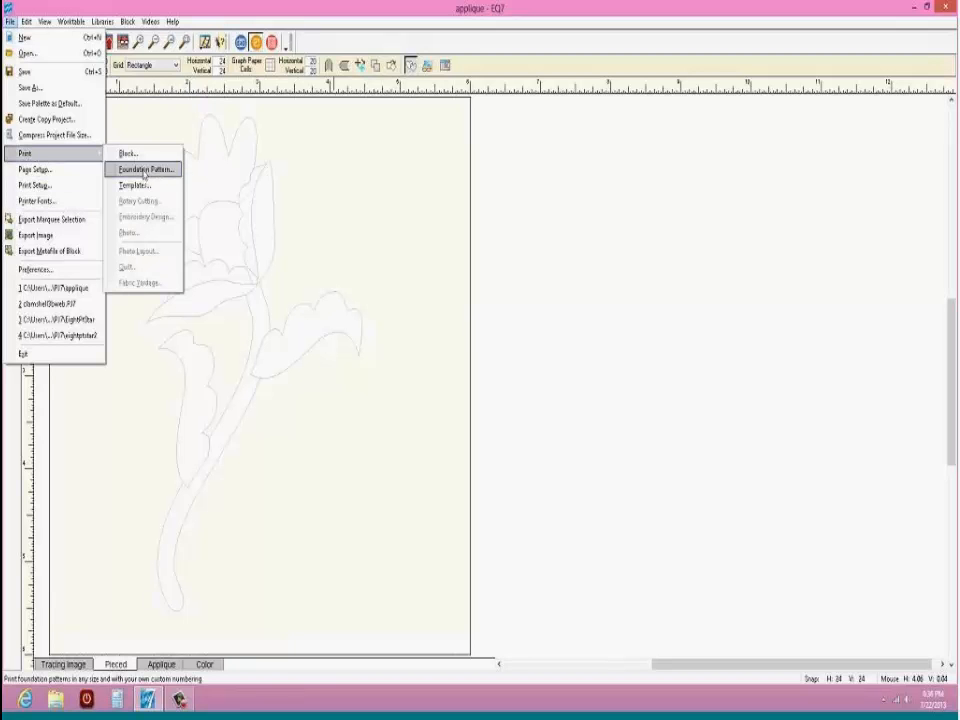
click(136, 155)
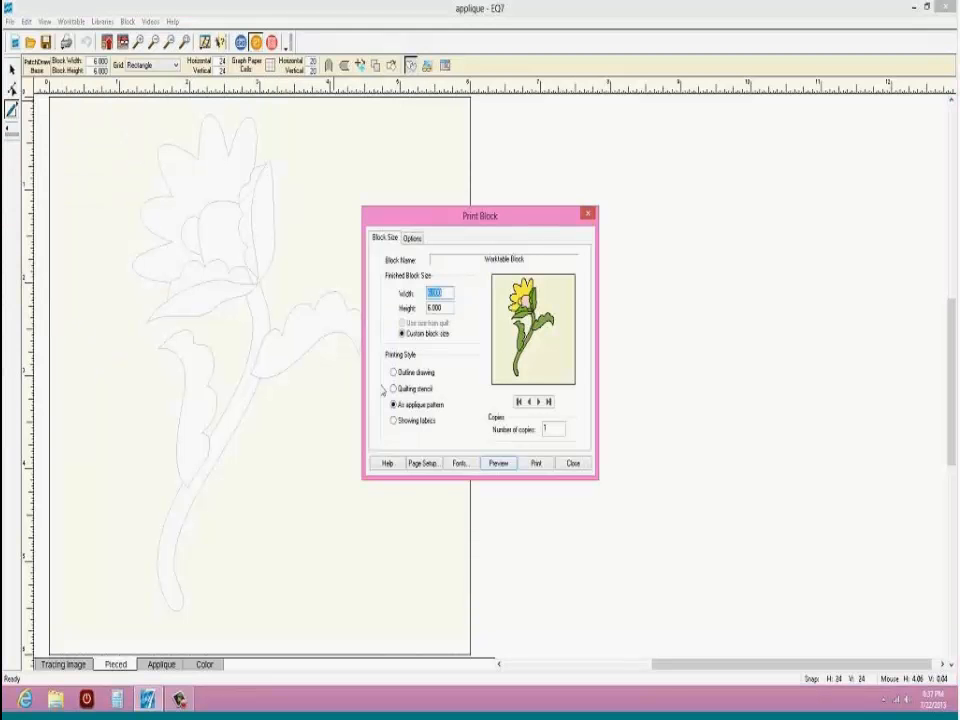
click(394, 388)
click(498, 463)
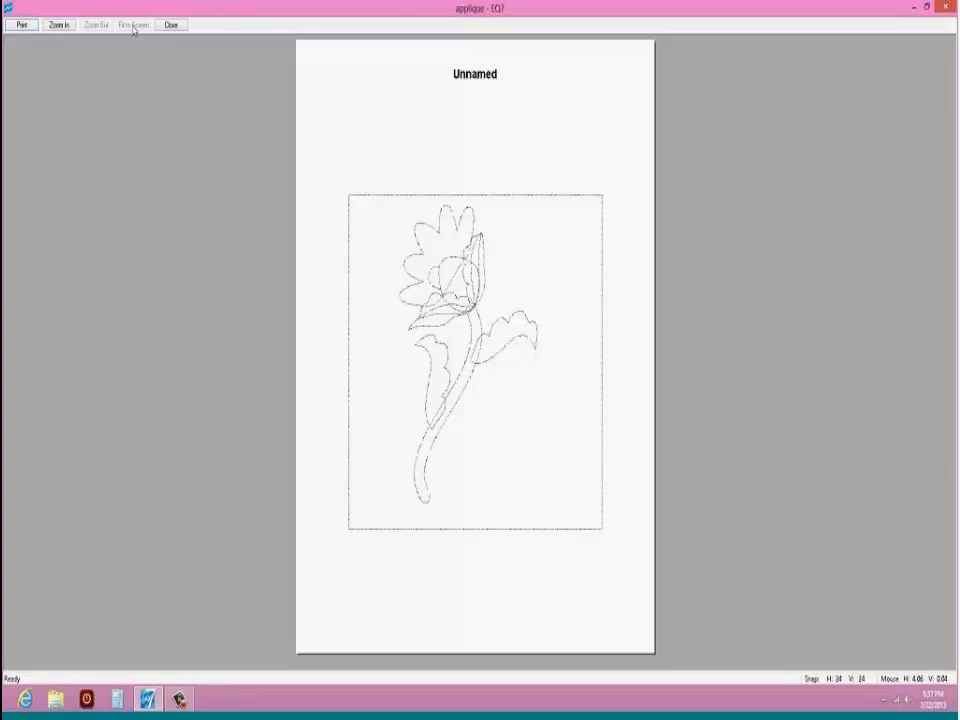
click(171, 25)
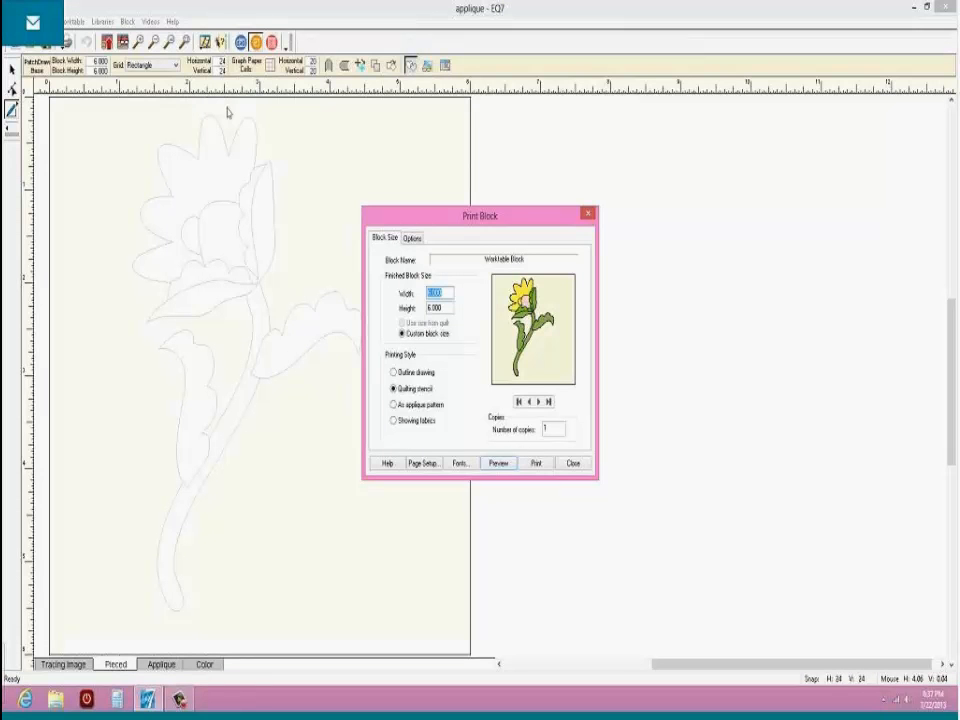
click(575, 465)
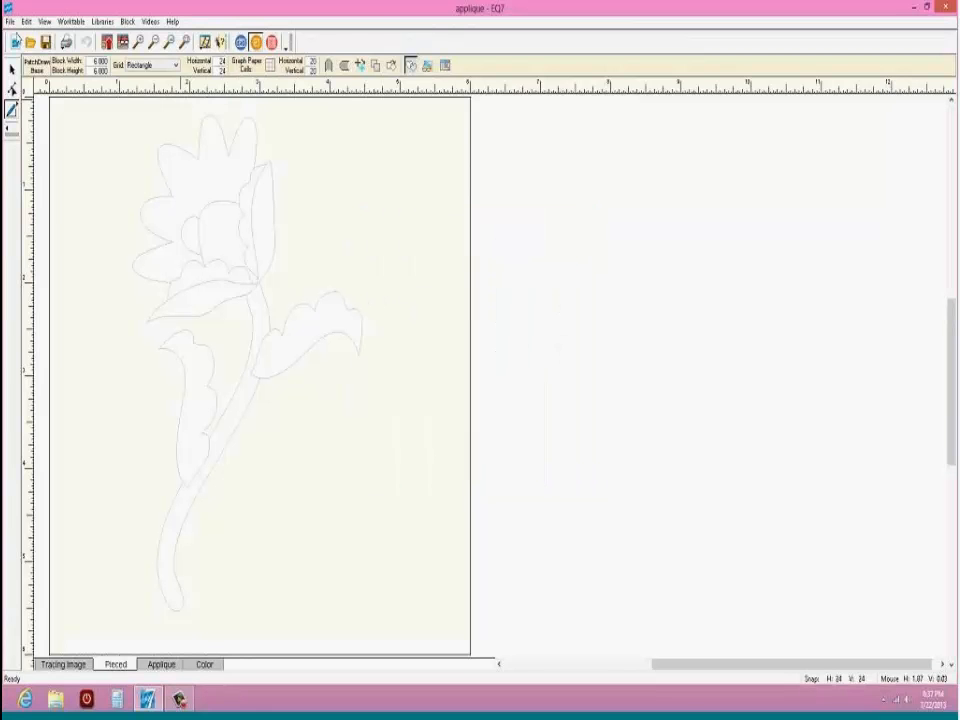
Step: Preview the block's templates for printing and delete the large background square template from the layout
click(10, 21)
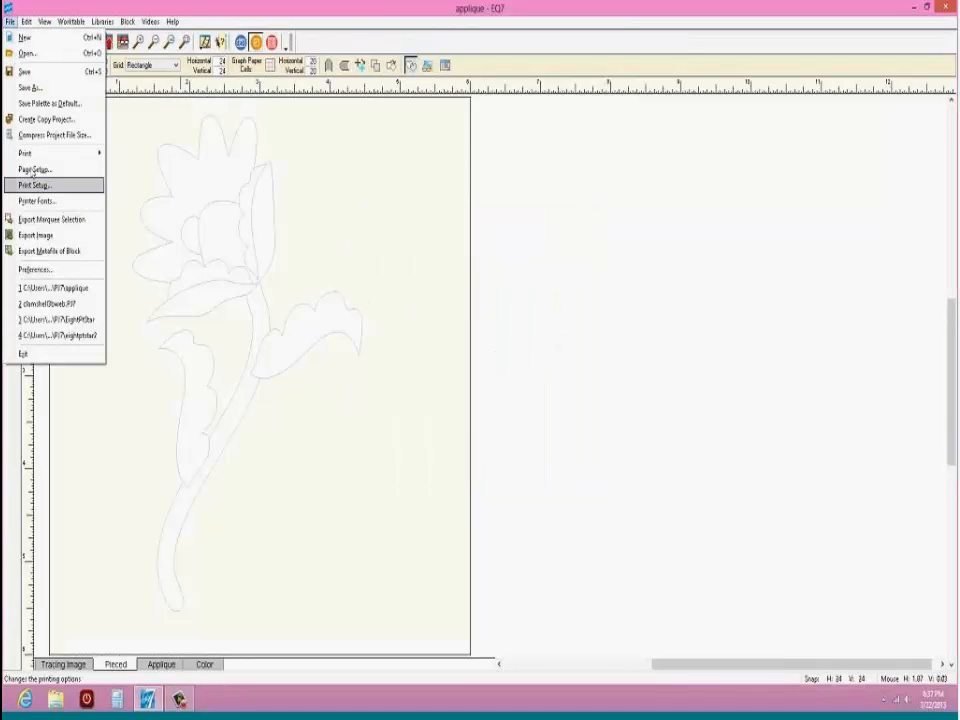
mouse_move(32, 155)
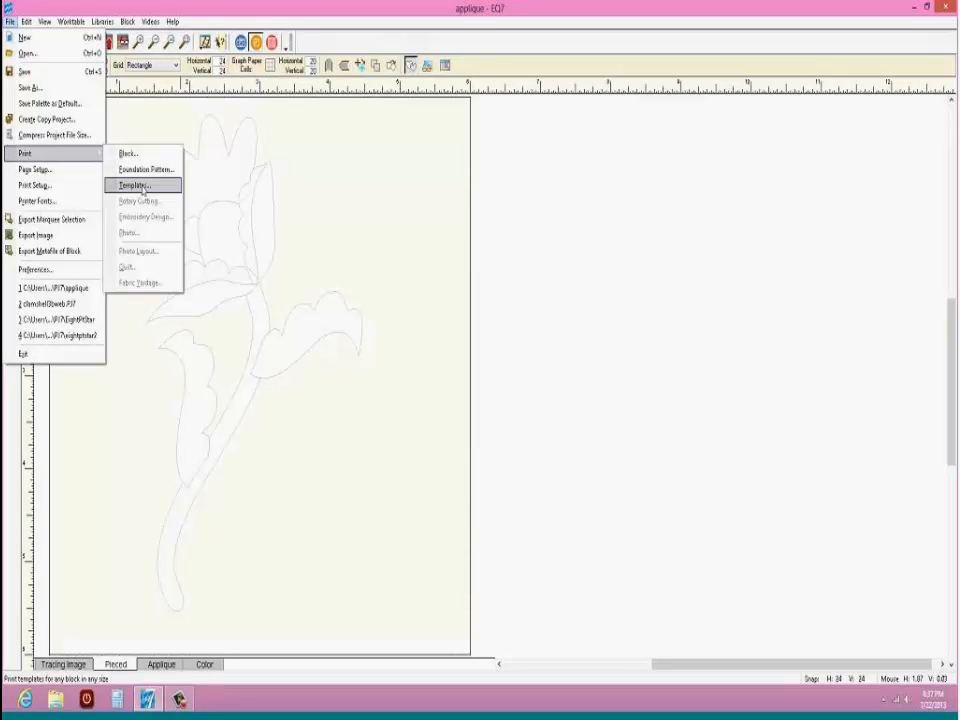
click(136, 186)
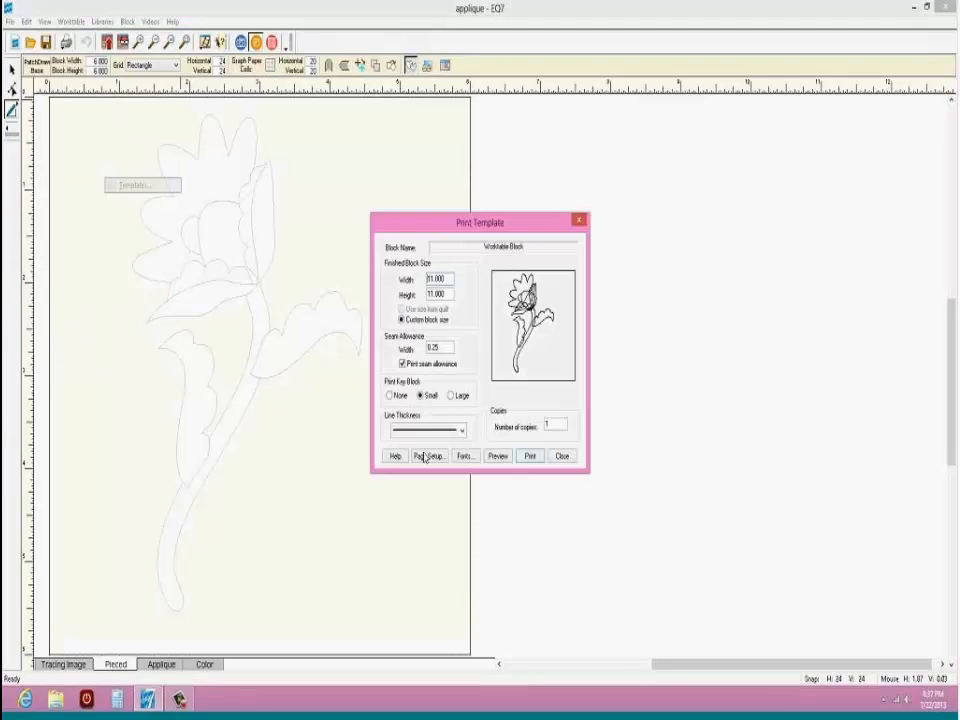
click(499, 456)
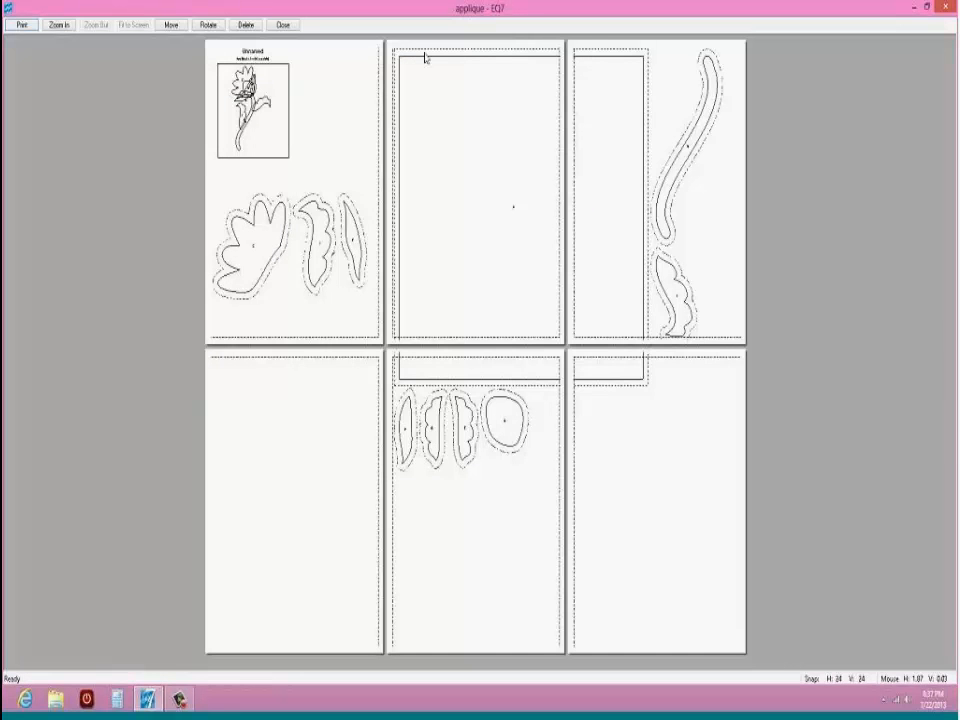
click(182, 28)
click(244, 26)
click(516, 215)
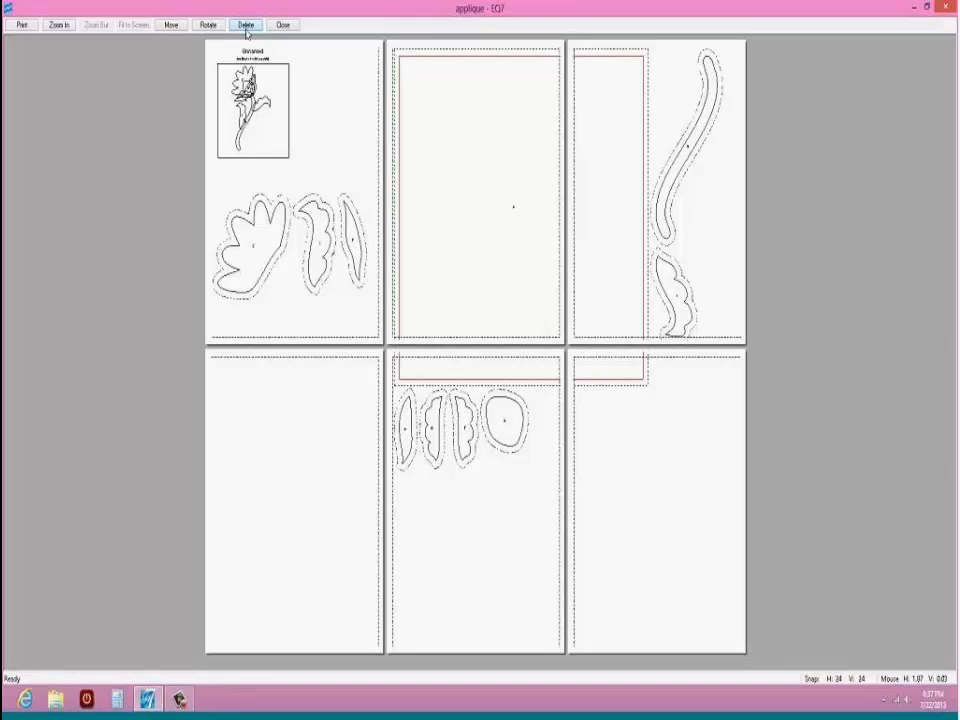
click(432, 93)
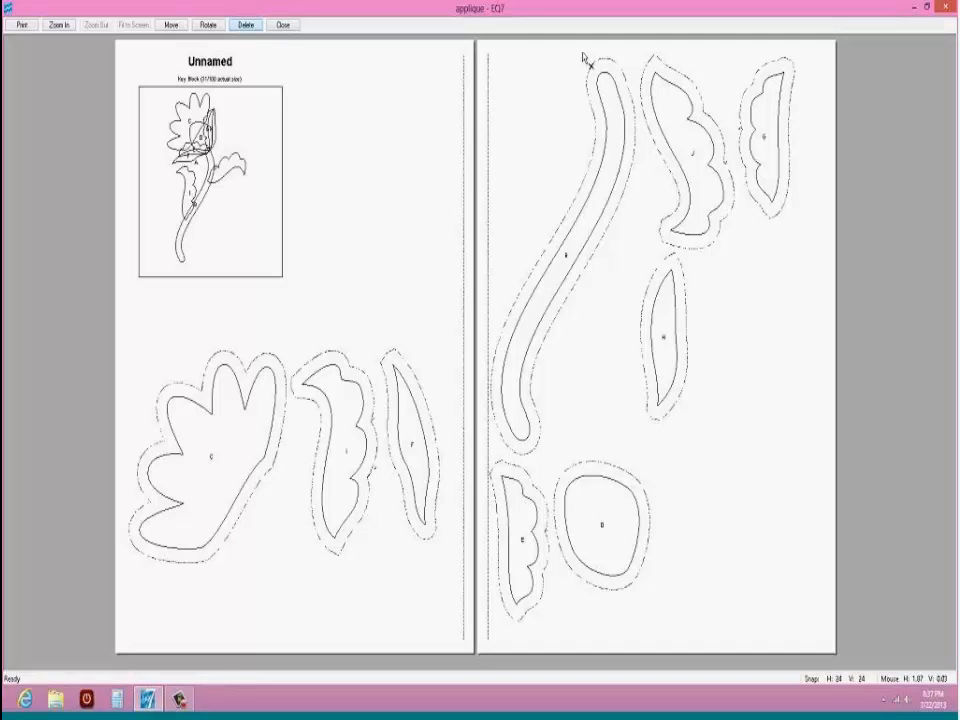
Step: Move templates E and J from the second page to the empty area beside the key block on the first page
click(172, 25)
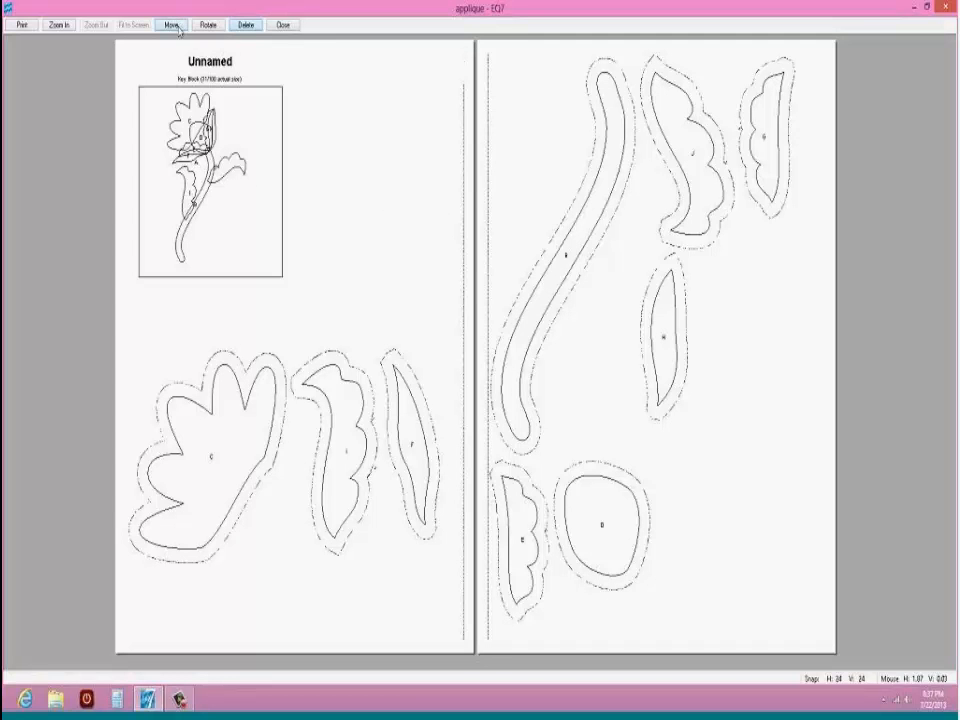
click(549, 266)
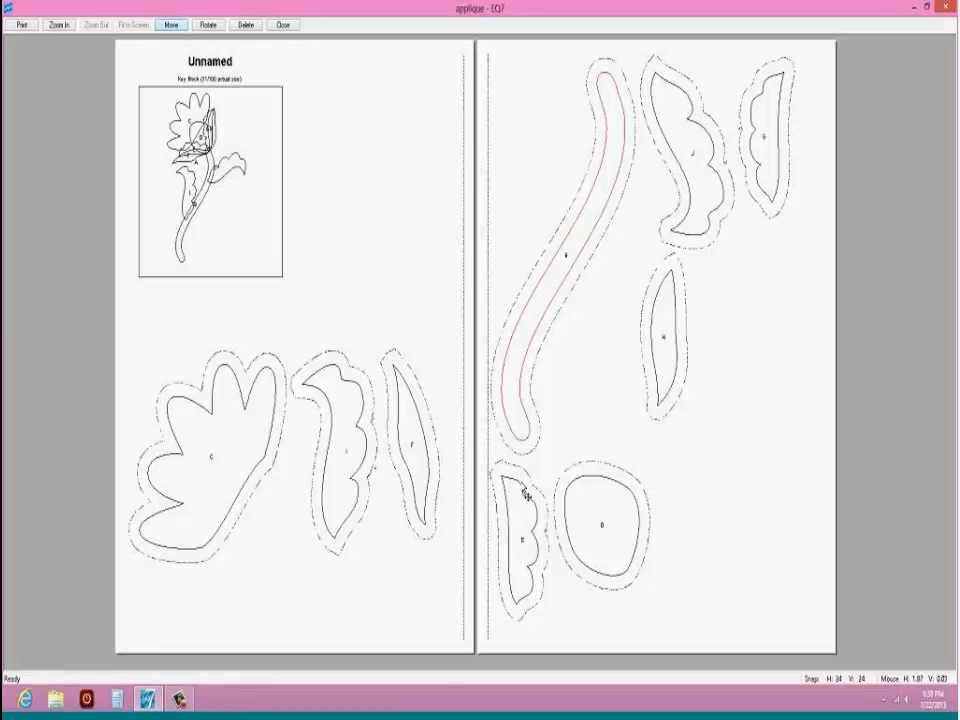
drag(523, 489, 355, 136)
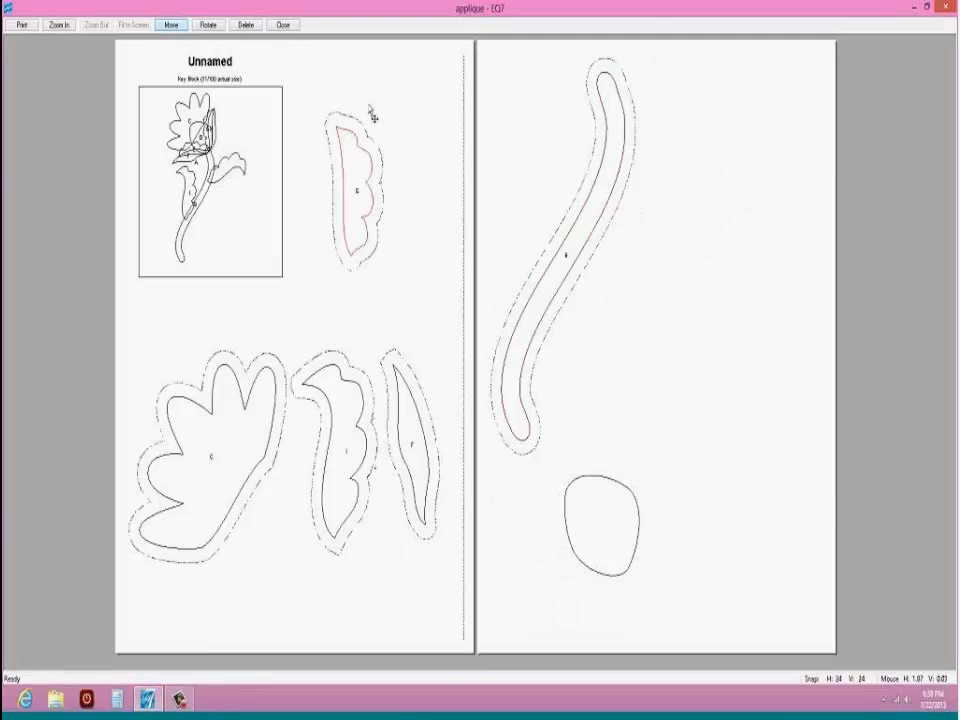
click(684, 173)
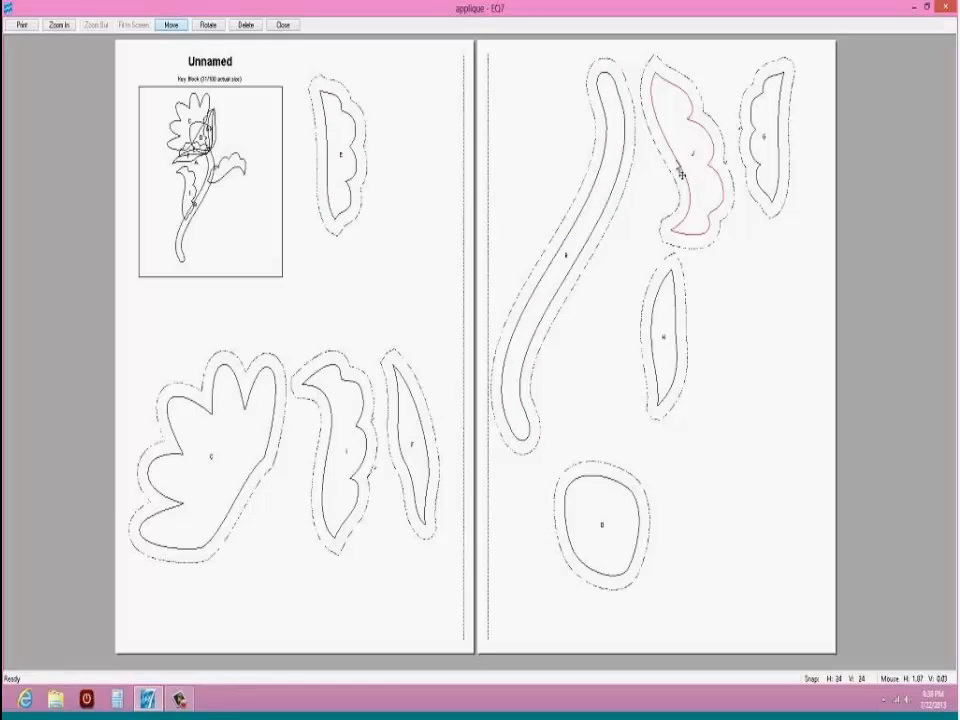
mouse_move(684, 173)
mouse_down()
mouse_move(467, 178)
mouse_move(356, 194)
mouse_move(405, 290)
mouse_move(445, 265)
mouse_move(428, 274)
mouse_move(426, 250)
mouse_move(432, 261)
mouse_up()
Step: Rotate template J until it fits upright within the first page, and rotate the long stem template a quarter turn
click(208, 24)
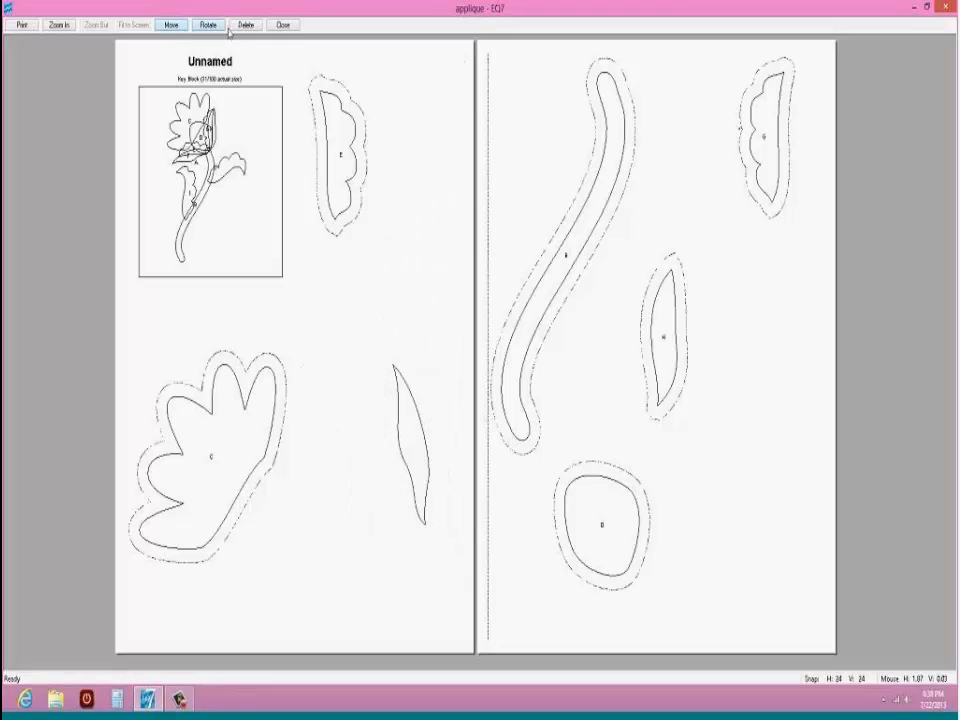
click(432, 165)
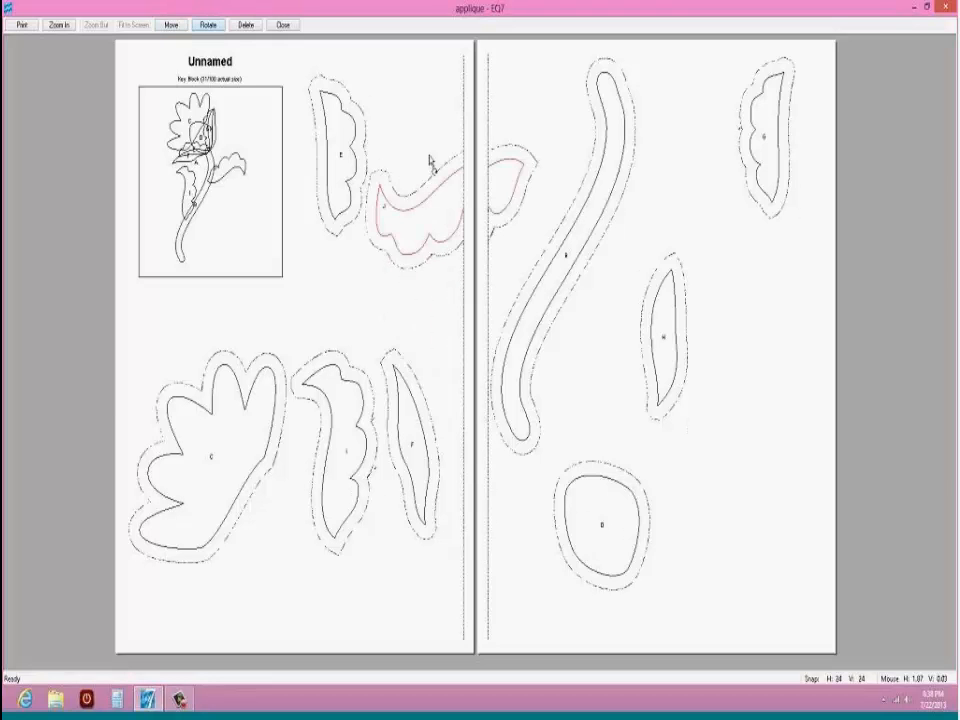
click(505, 172)
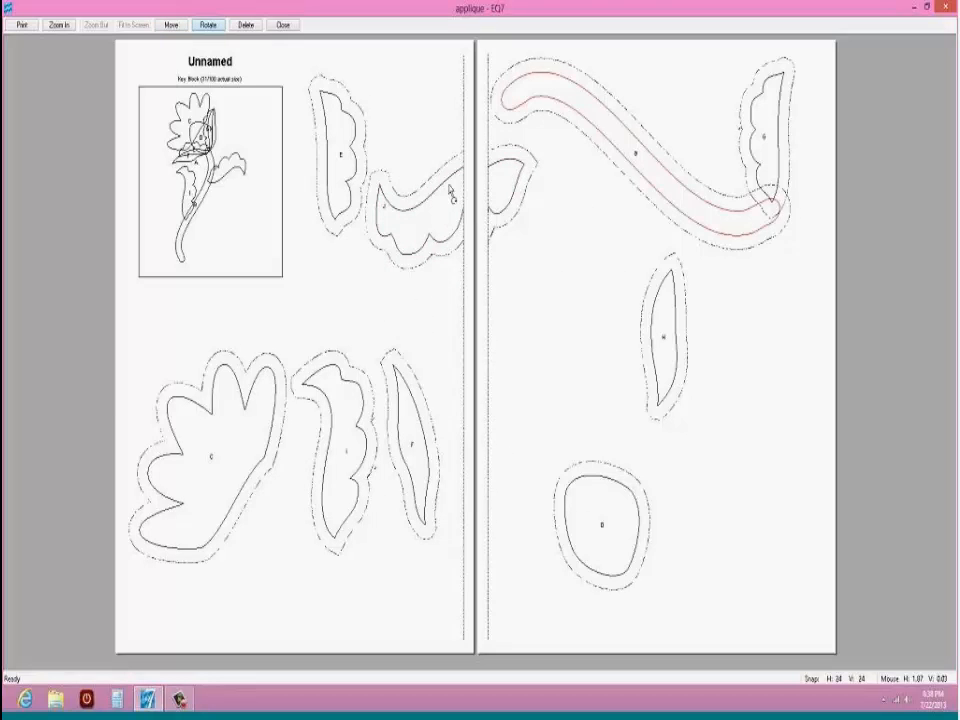
click(446, 192)
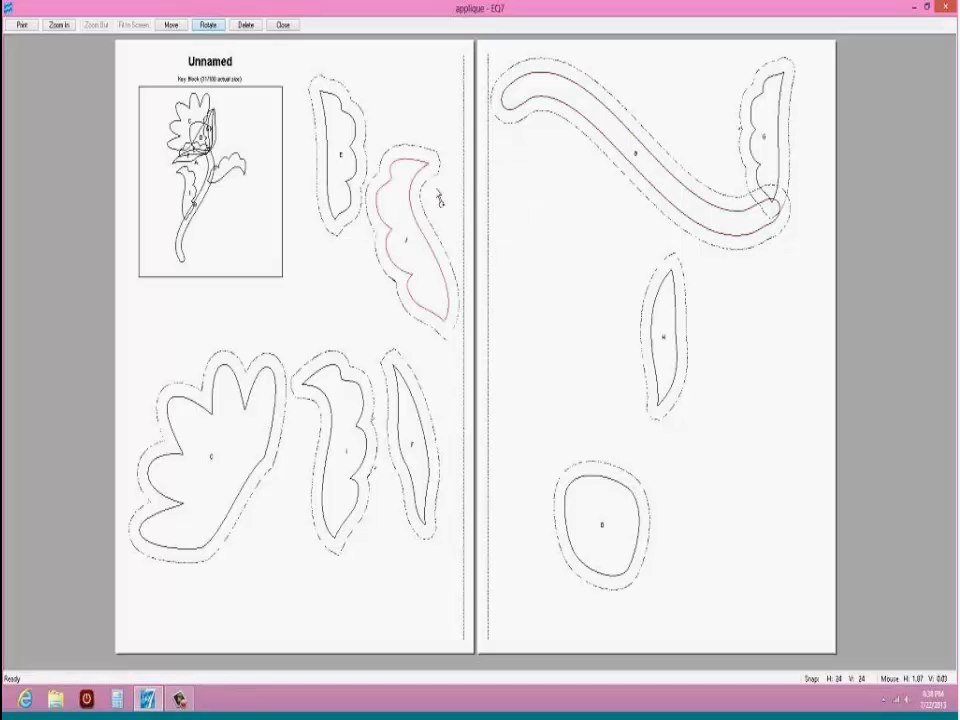
Step: Move flower template C lower on the first page and bring template D from the second page into the space below the key block
click(172, 25)
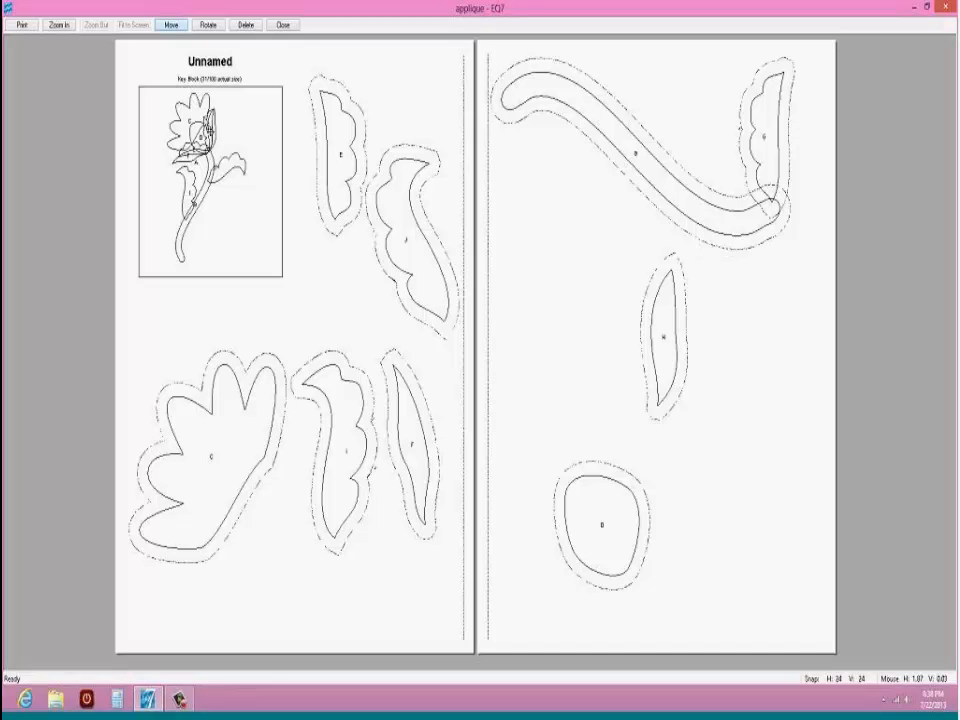
click(245, 25)
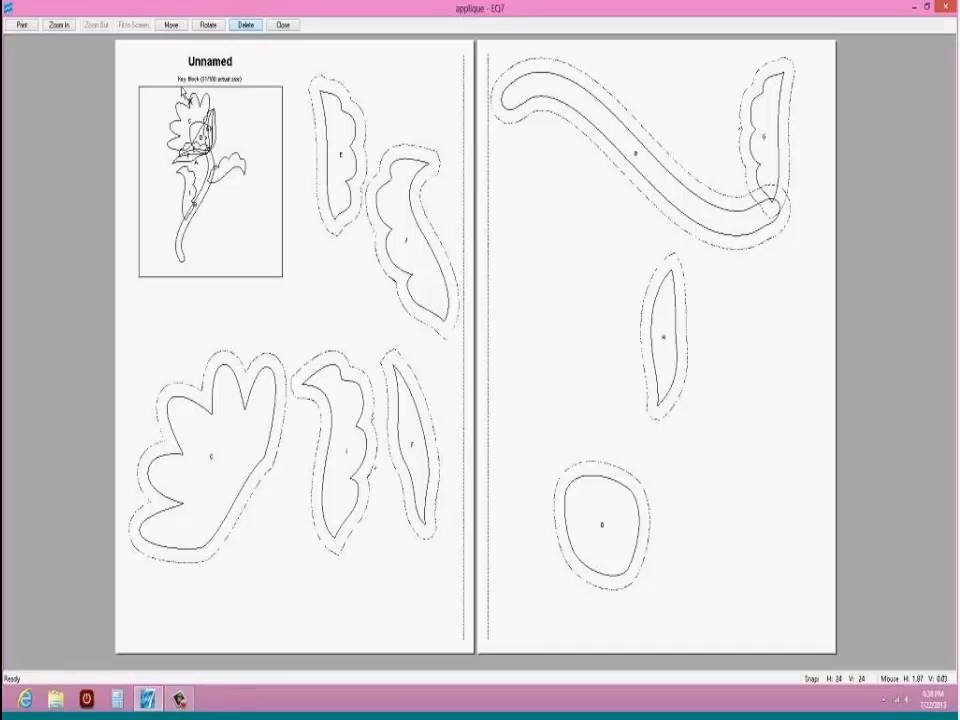
click(171, 25)
drag(232, 400, 257, 449)
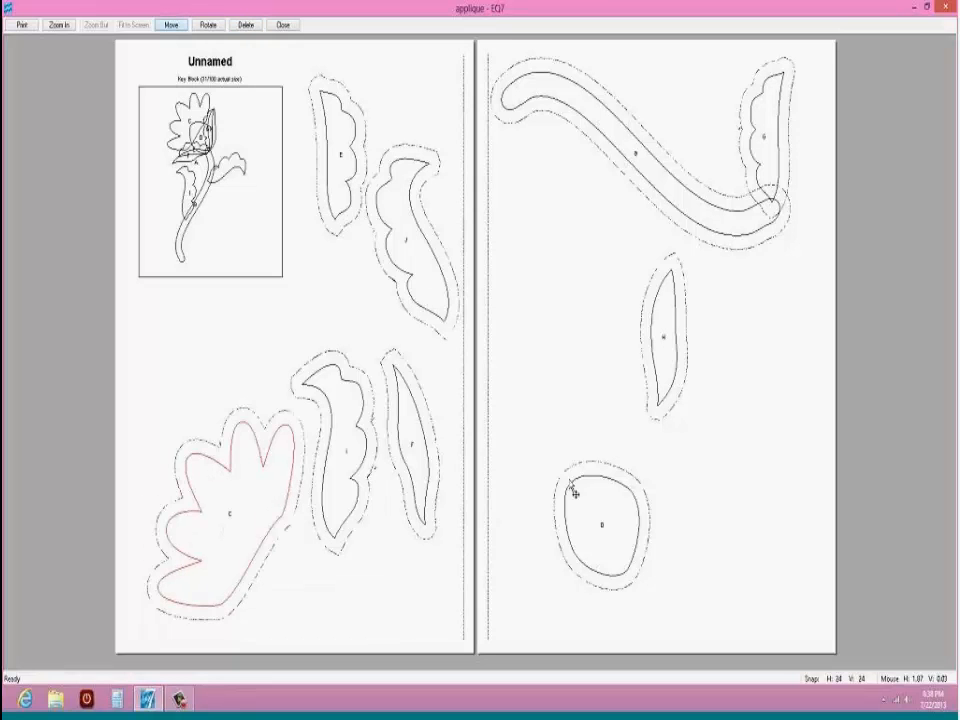
drag(574, 484, 190, 316)
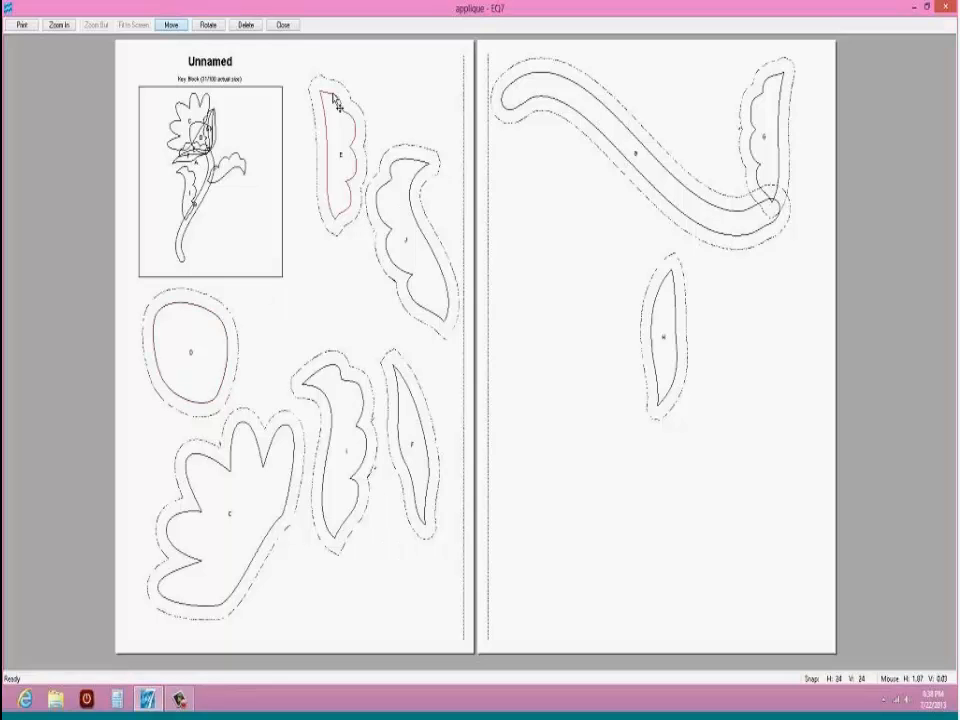
Step: Shift template E closer to the key block and move template J up beside it on the first page
drag(336, 96, 318, 96)
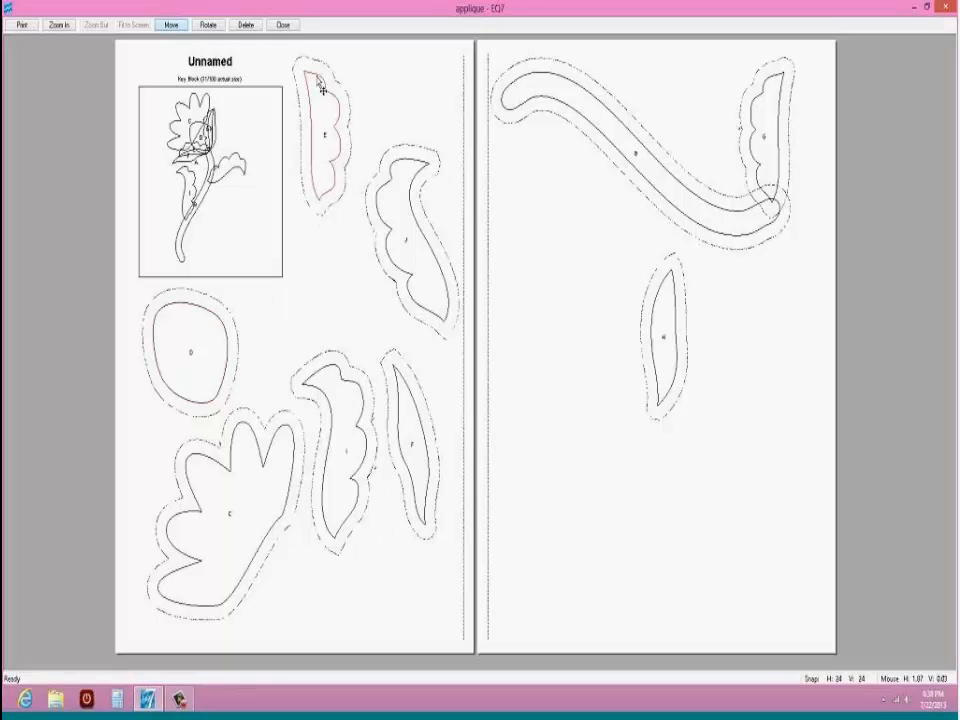
click(409, 160)
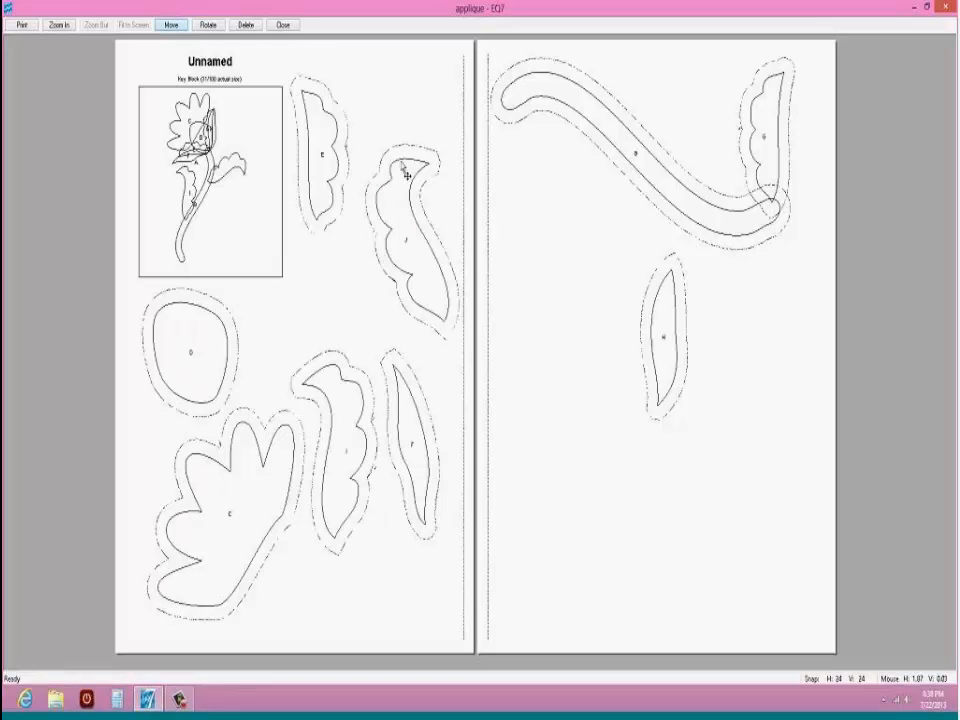
drag(400, 172, 395, 100)
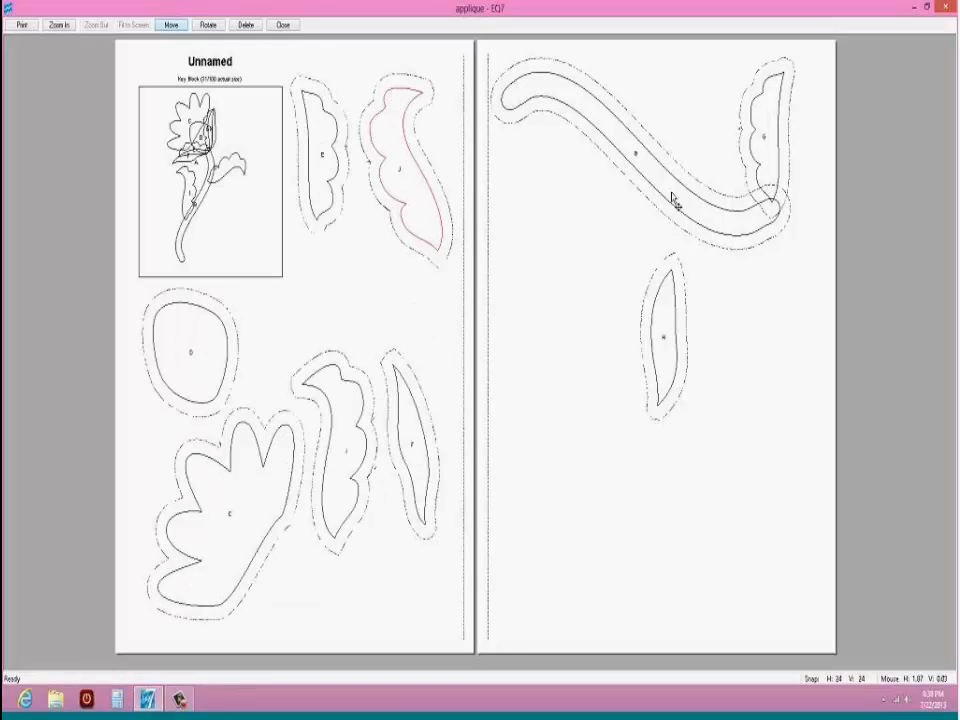
Step: Reposition template H, the long stem template and template G on the second page so that none of them overlap
click(672, 270)
drag(668, 290, 591, 303)
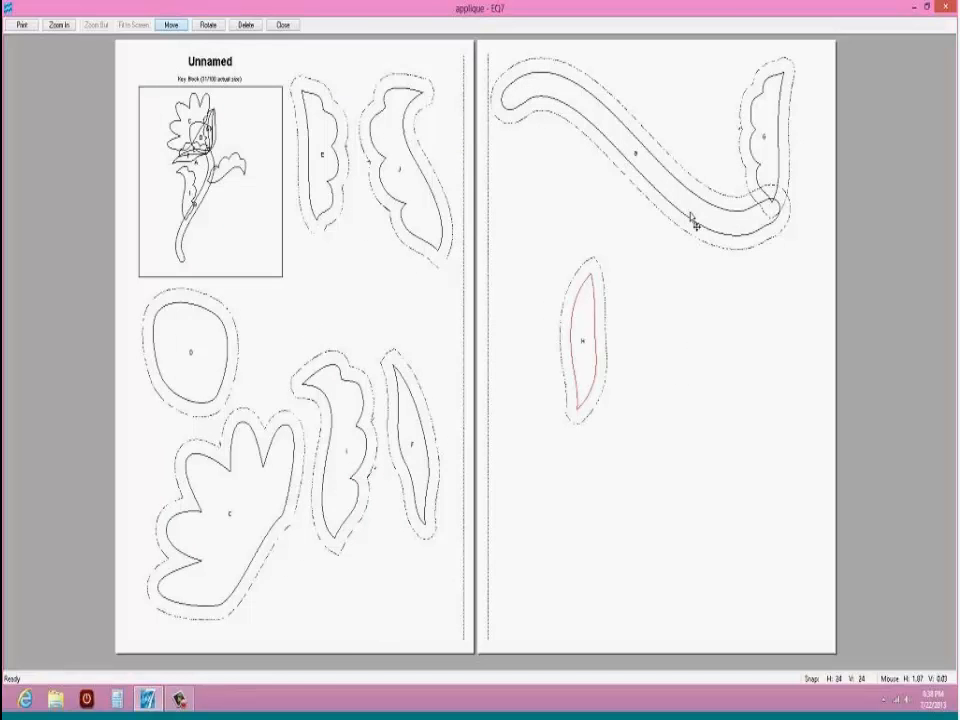
drag(690, 213, 708, 251)
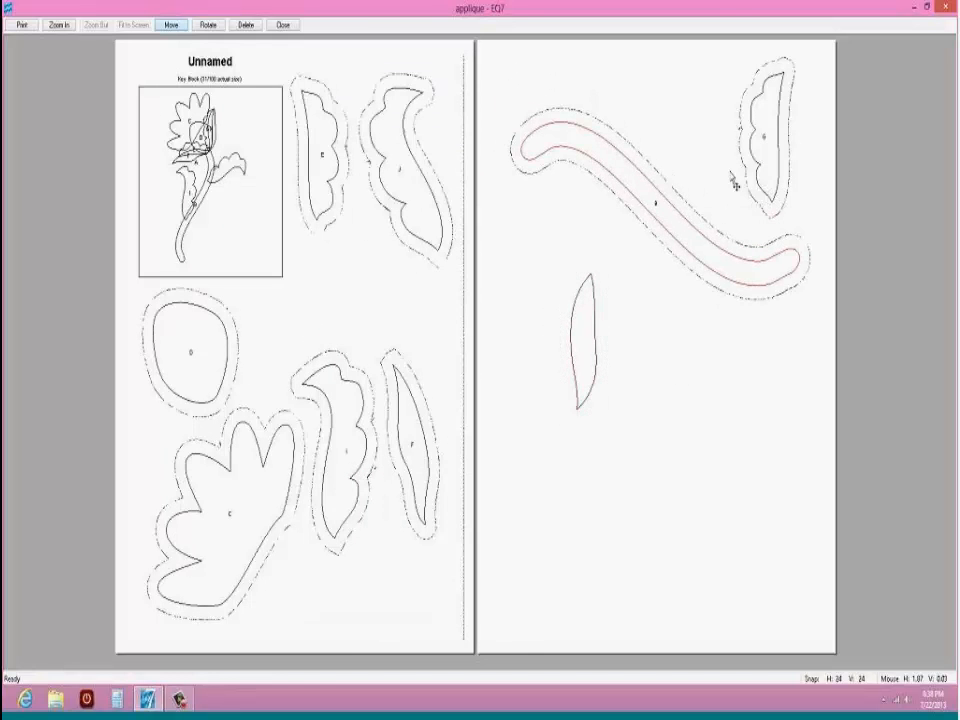
drag(757, 179, 744, 192)
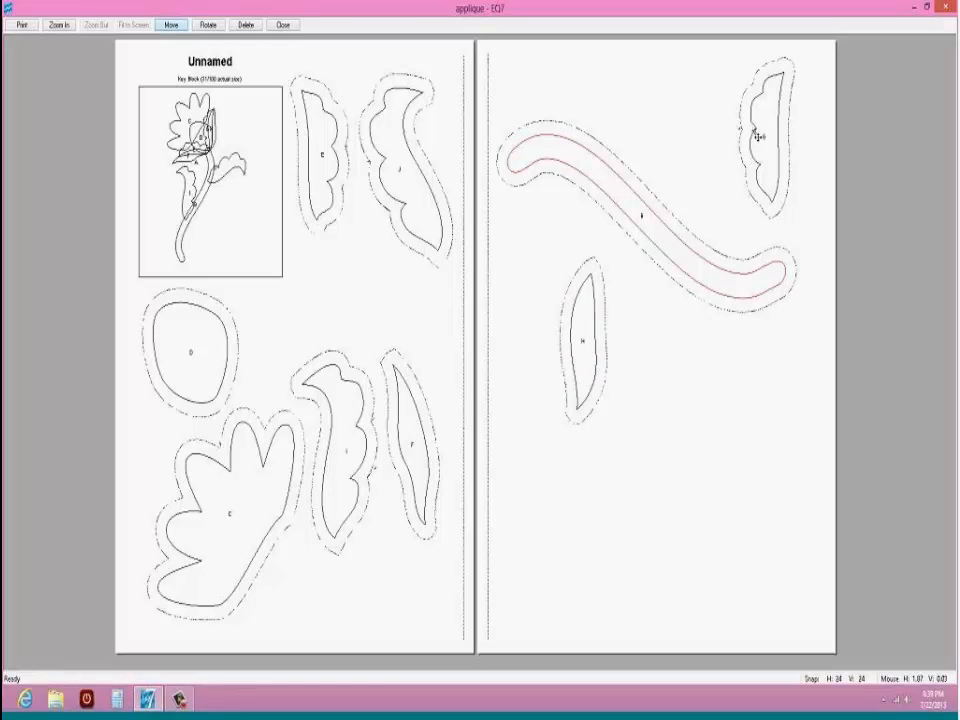
drag(754, 129, 727, 147)
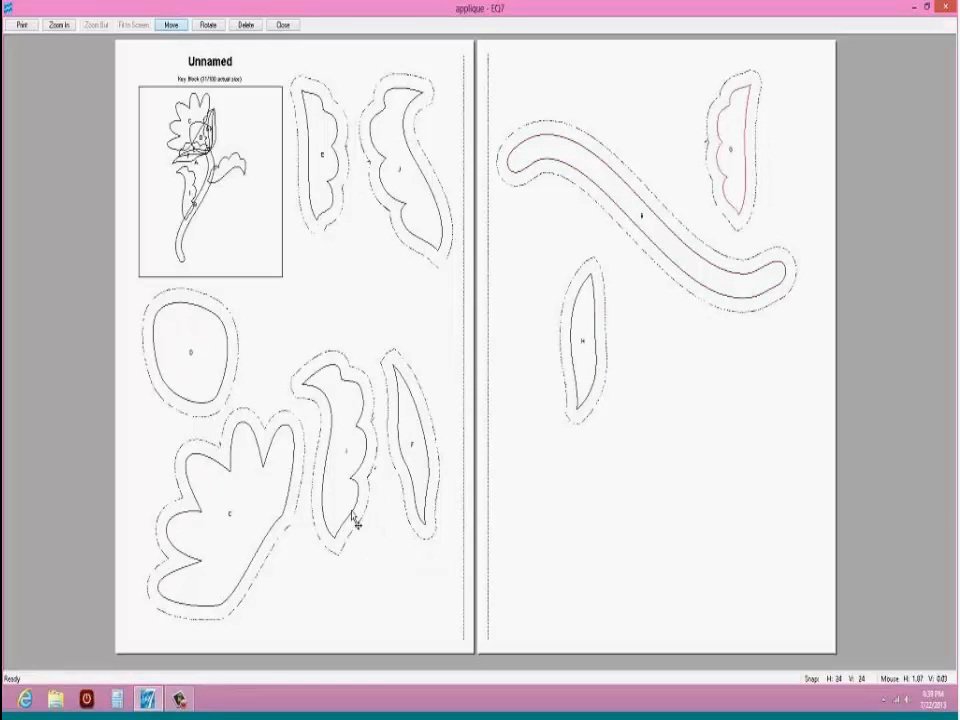
Step: Move template D back to the empty area of the second page and close the preview without printing
drag(217, 318, 703, 409)
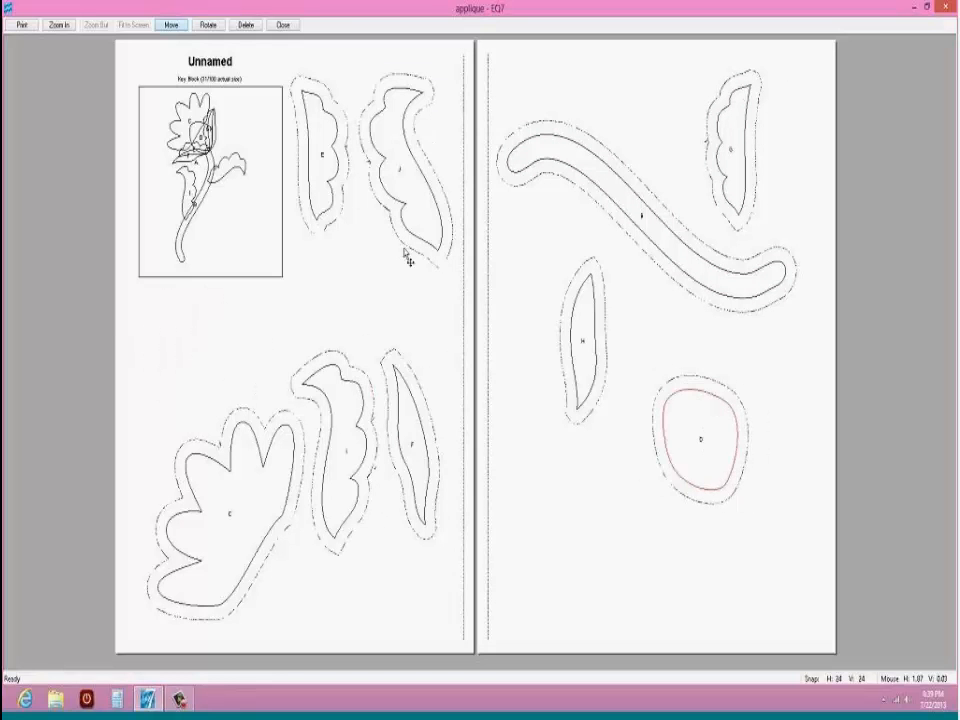
click(345, 250)
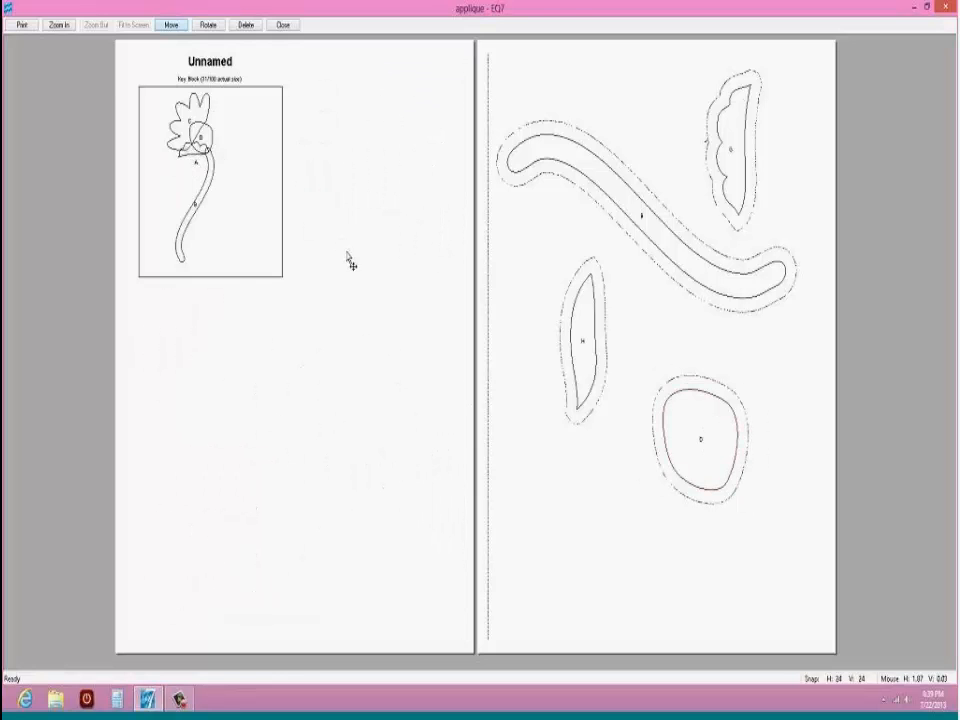
click(283, 25)
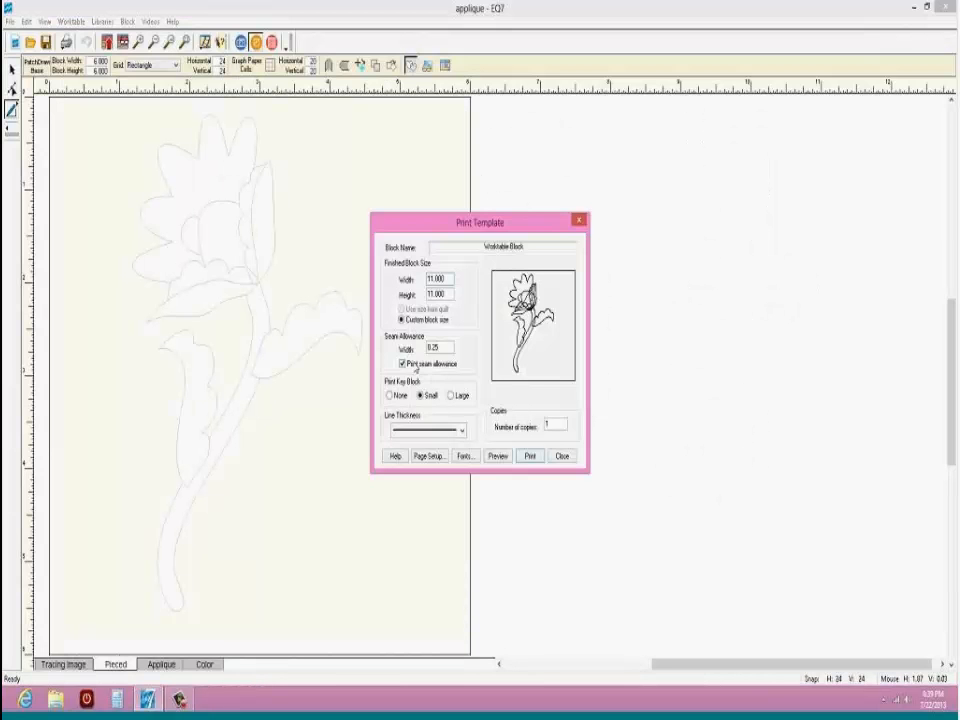
Step: Turn off seam allowance printing, preview the templates without it, and close the preview
click(404, 365)
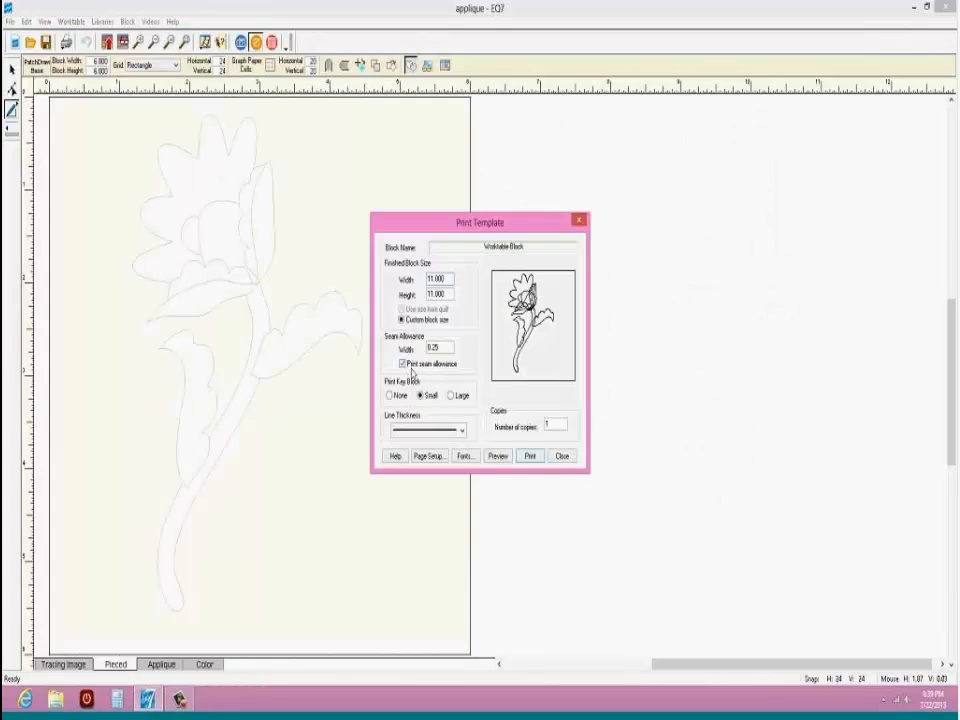
click(505, 458)
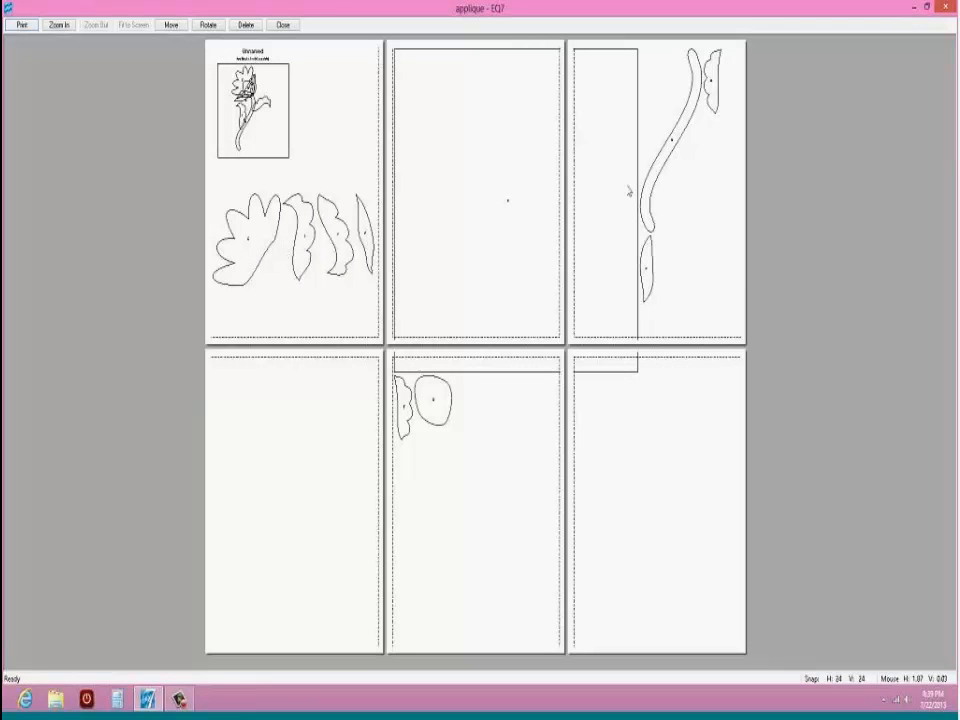
click(282, 25)
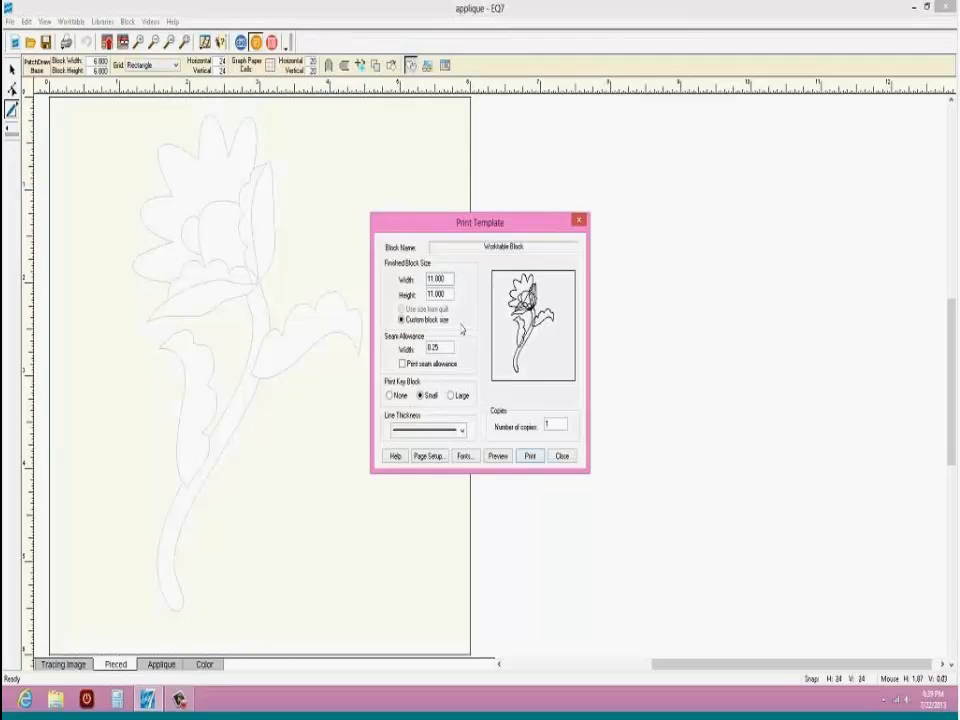
Step: Turn seam allowance printing back on, set the key block to None, and print the block's templates
drag(511, 224, 657, 158)
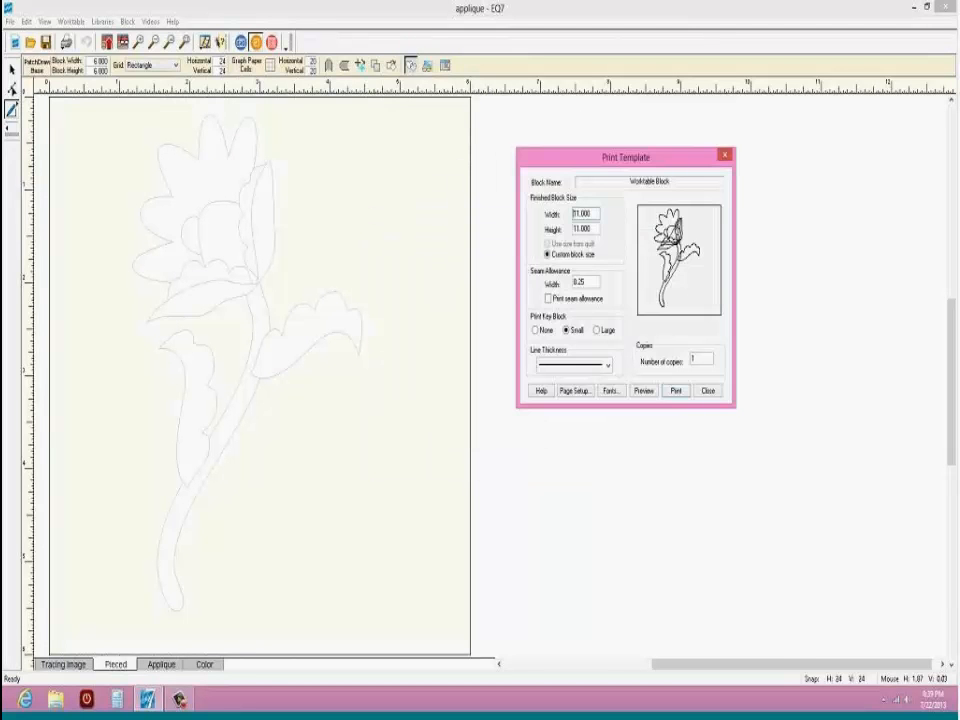
click(550, 298)
click(548, 300)
click(548, 299)
click(536, 330)
click(676, 391)
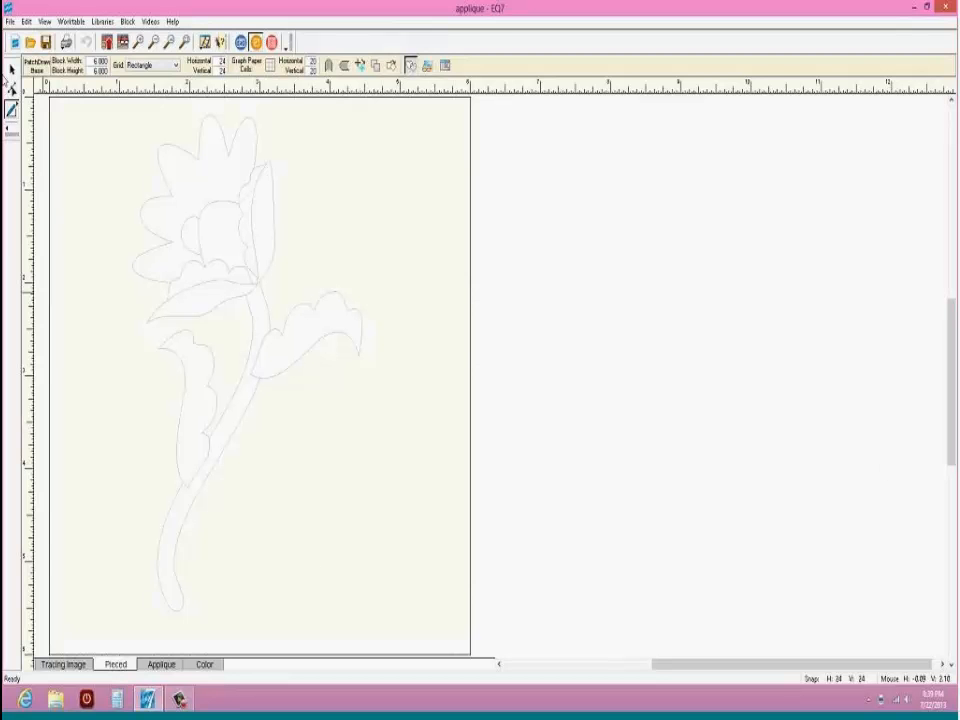
Step: Reopen the template print options, preview the templates without a key block, and close the preview
click(9, 21)
mouse_move(39, 154)
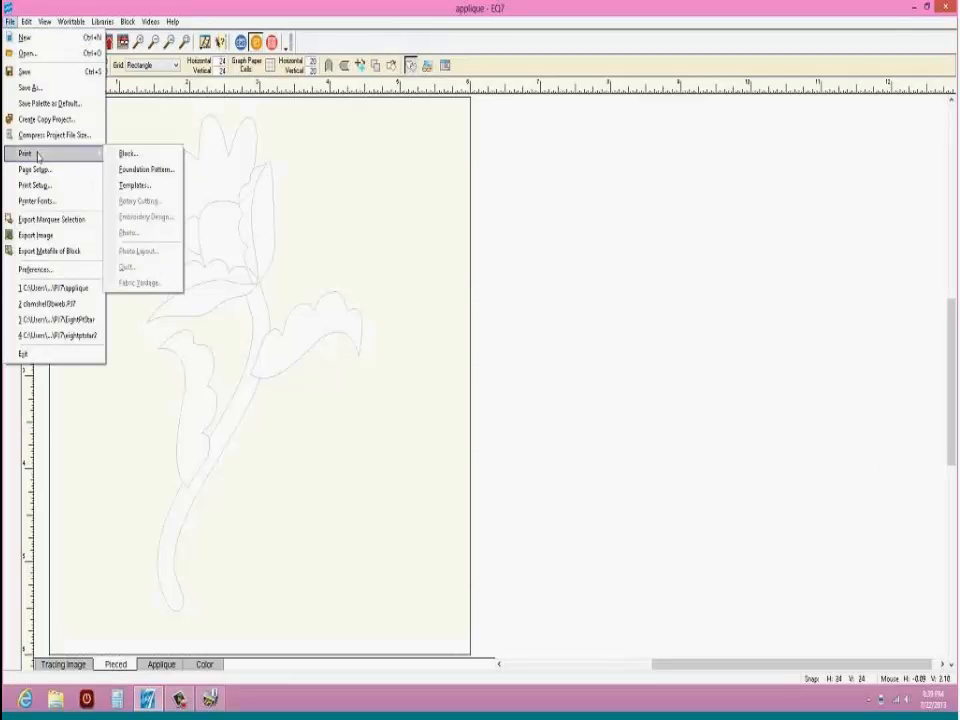
click(133, 186)
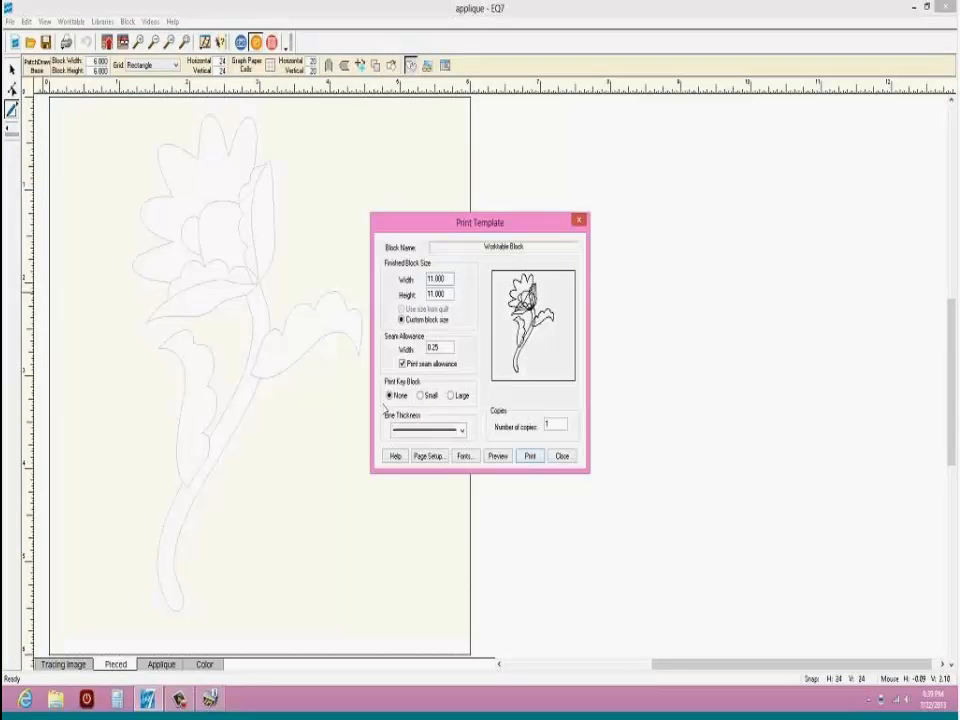
click(496, 456)
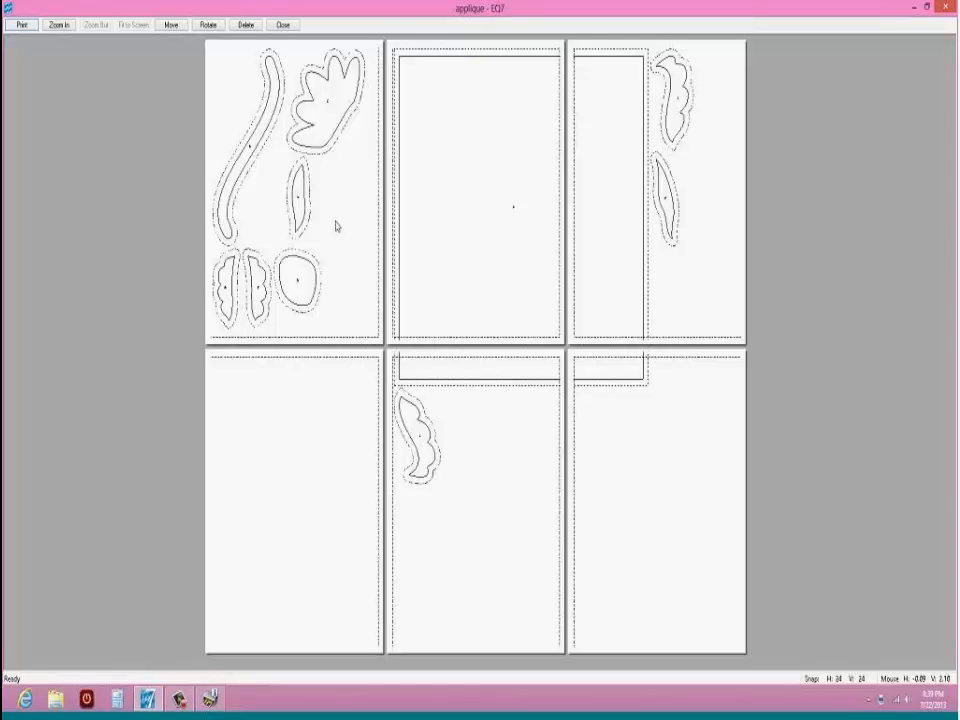
click(282, 26)
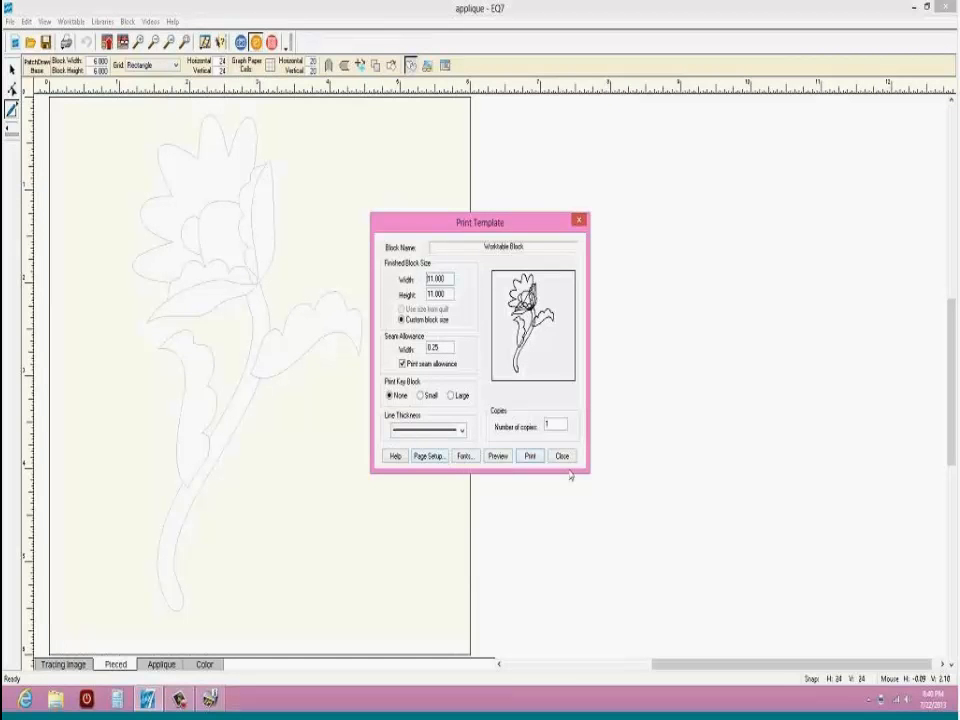
Step: Examine the page setup's paper and margin options and the printer's properties, then cancel them and close the template print options
click(424, 458)
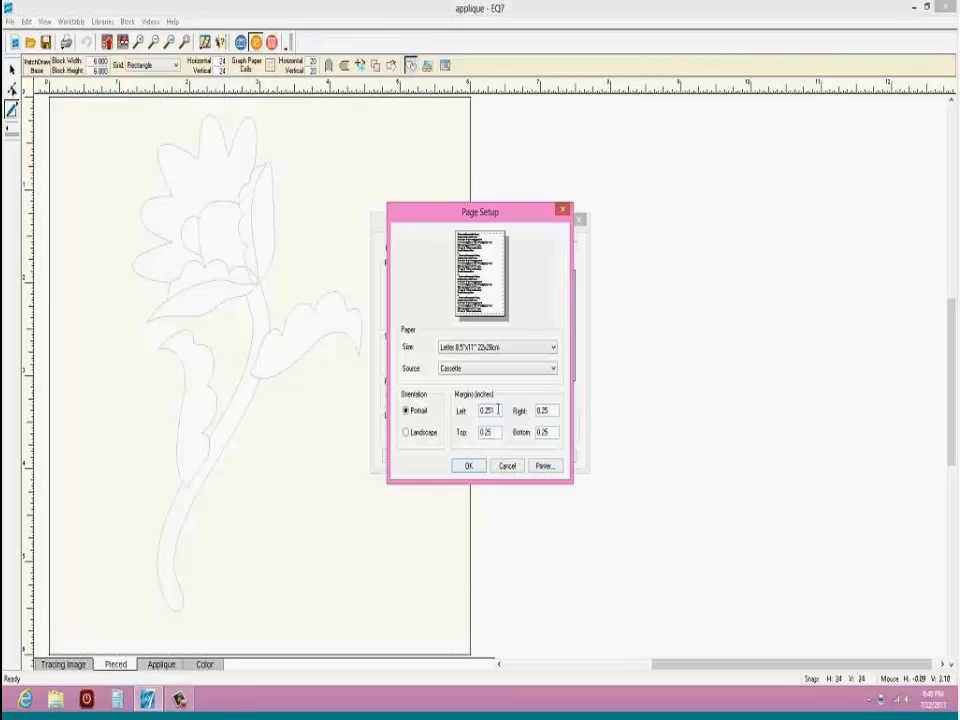
click(507, 466)
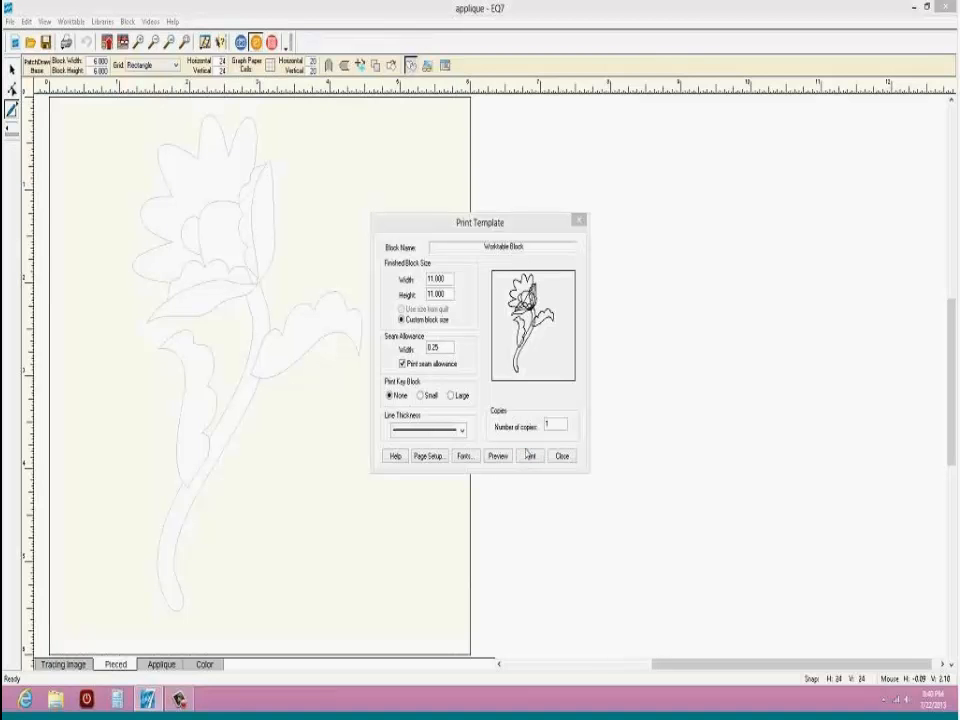
click(424, 456)
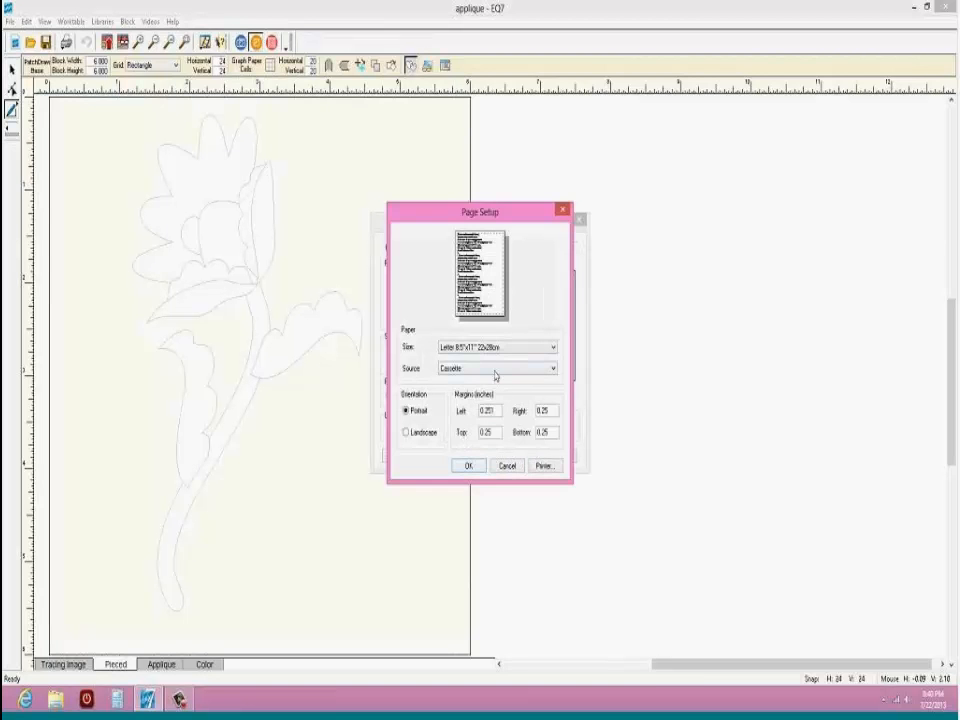
click(545, 466)
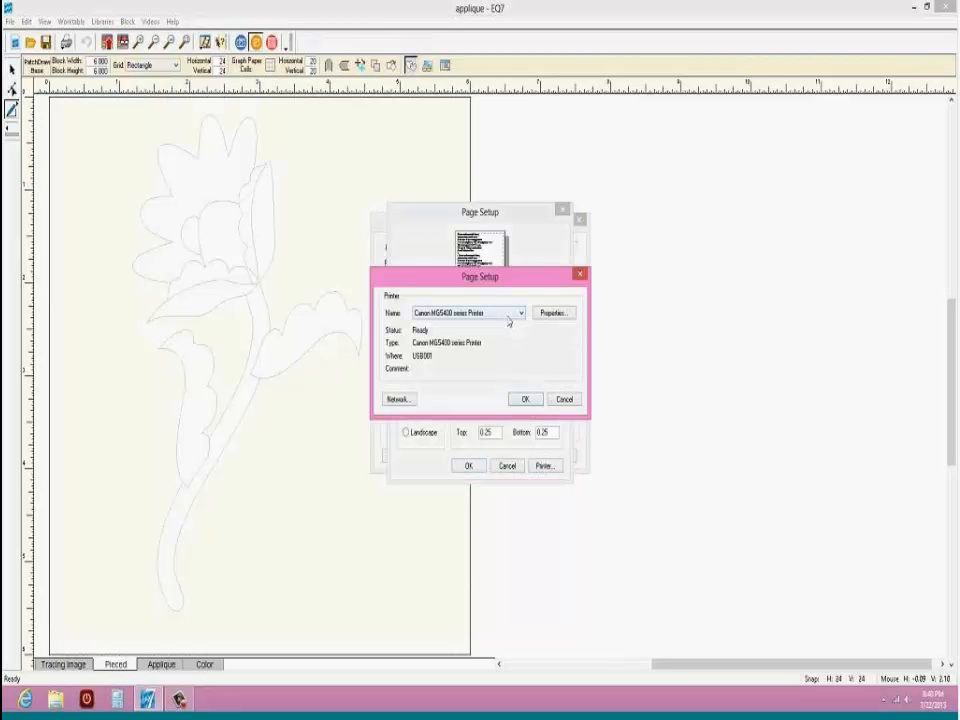
click(551, 314)
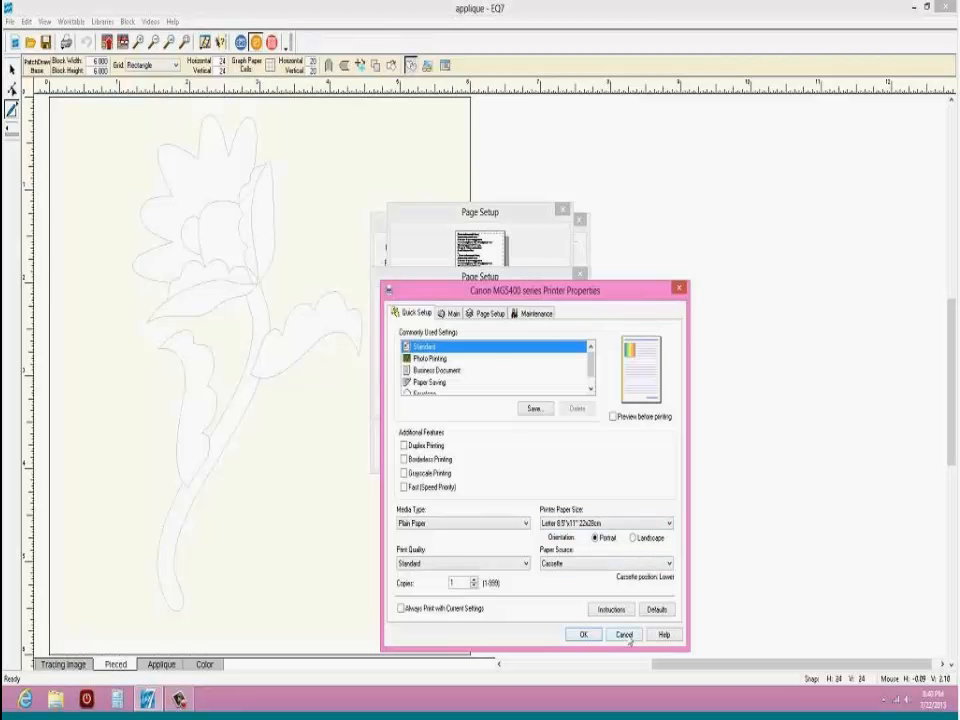
click(490, 313)
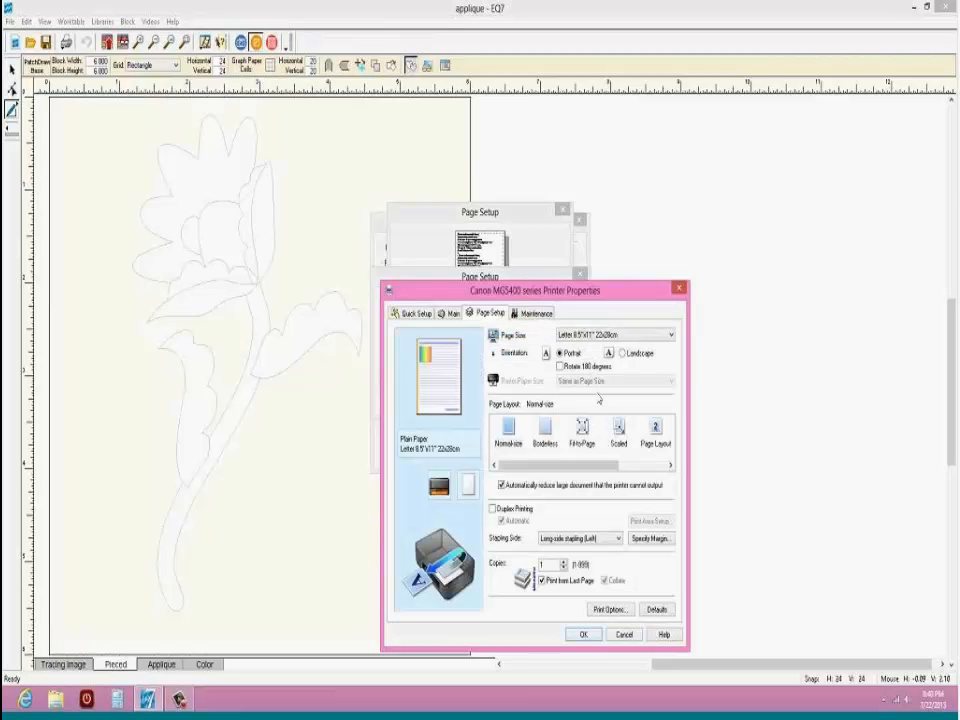
click(623, 634)
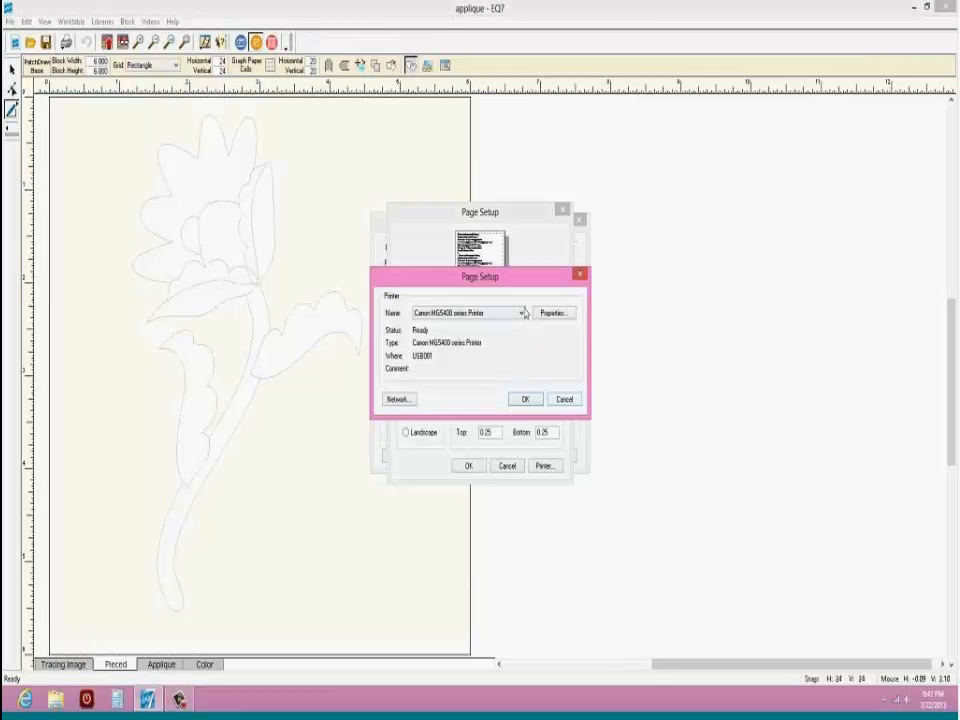
click(559, 400)
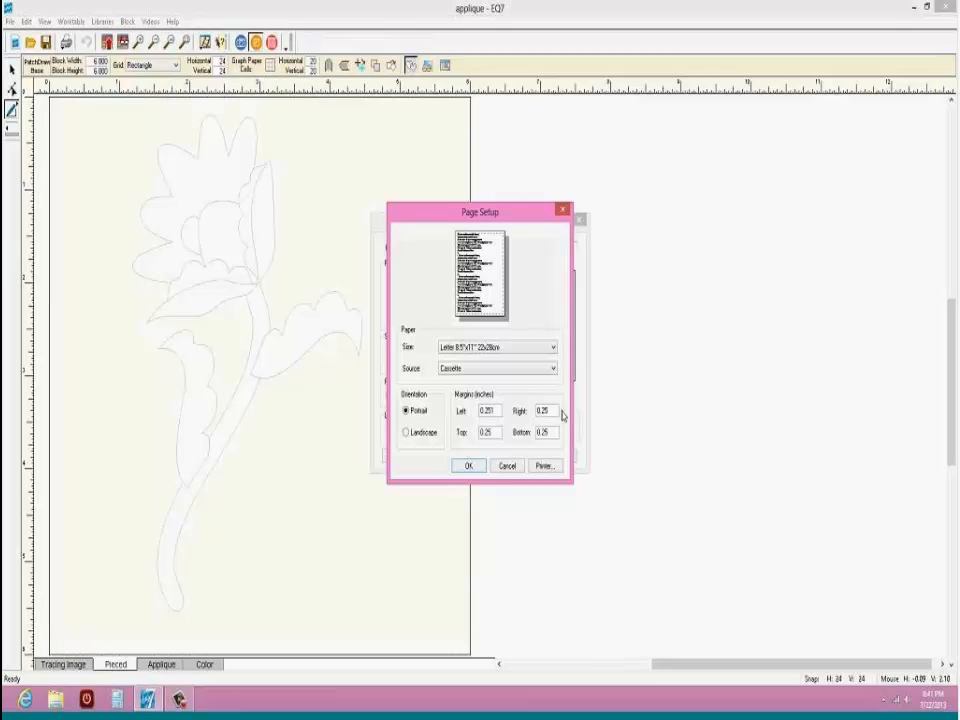
click(508, 467)
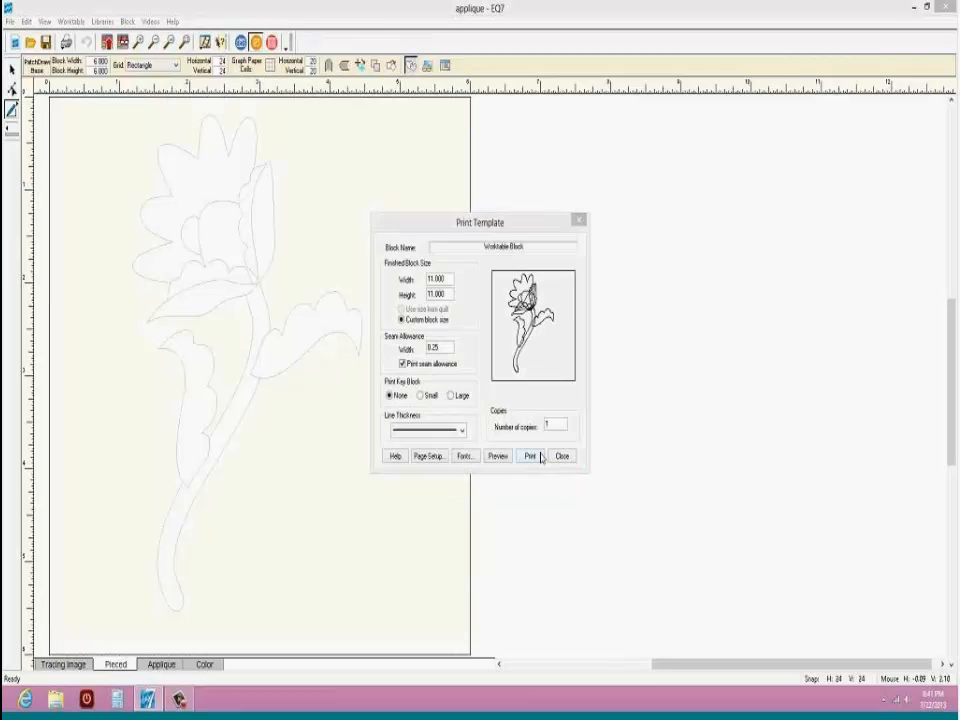
click(566, 457)
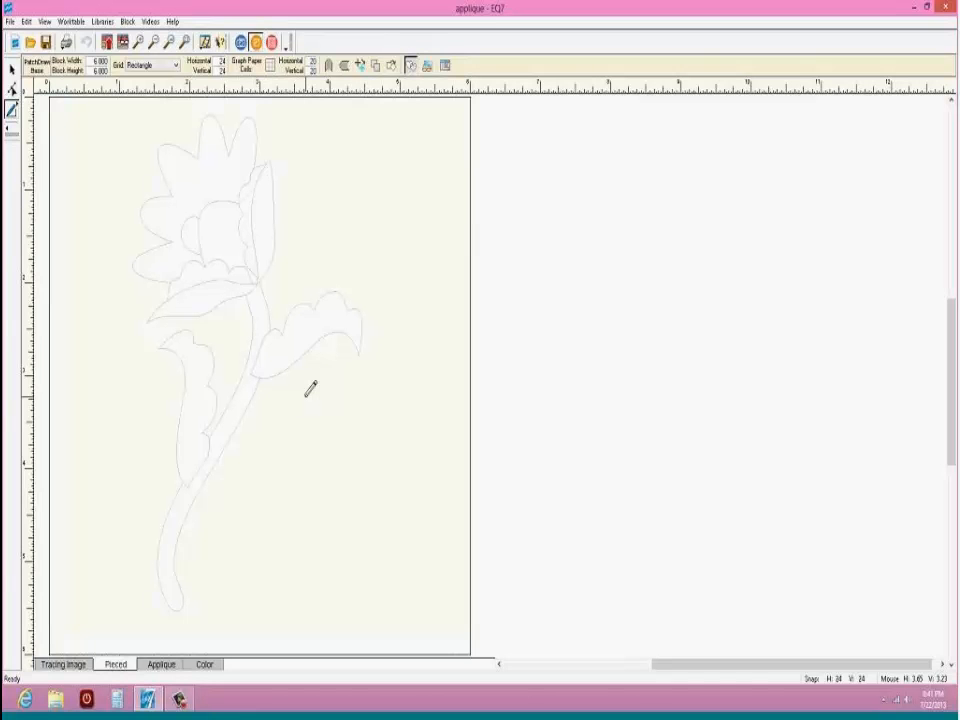
Step: Browse the Classic Applique Flowers in the Block Library, add the Flower of Christmas block to the Sketchbook, and close the library
click(103, 21)
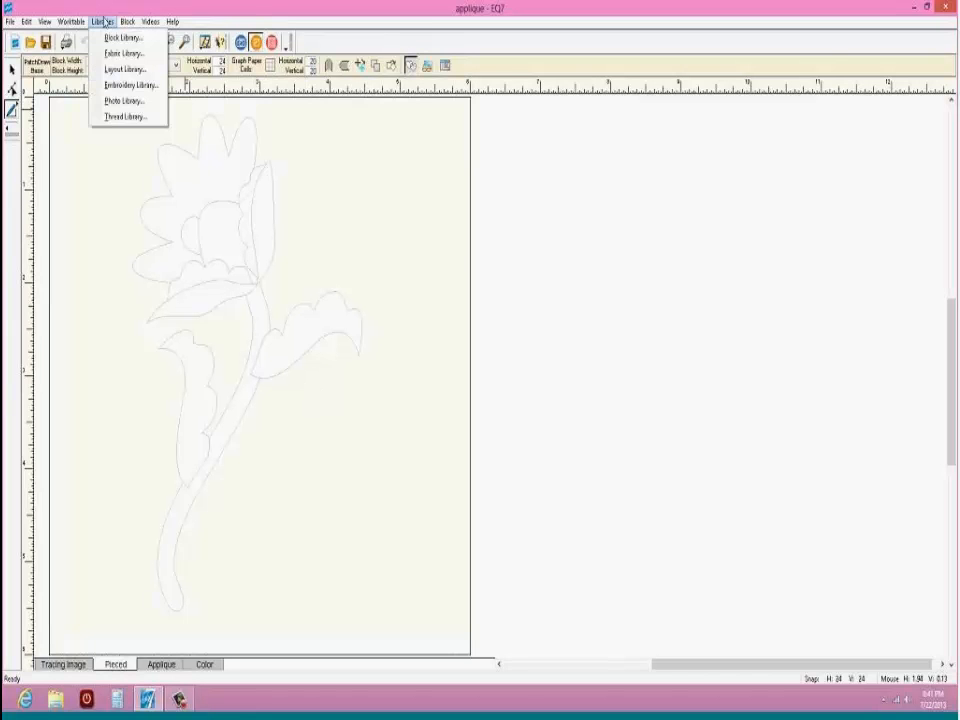
click(123, 37)
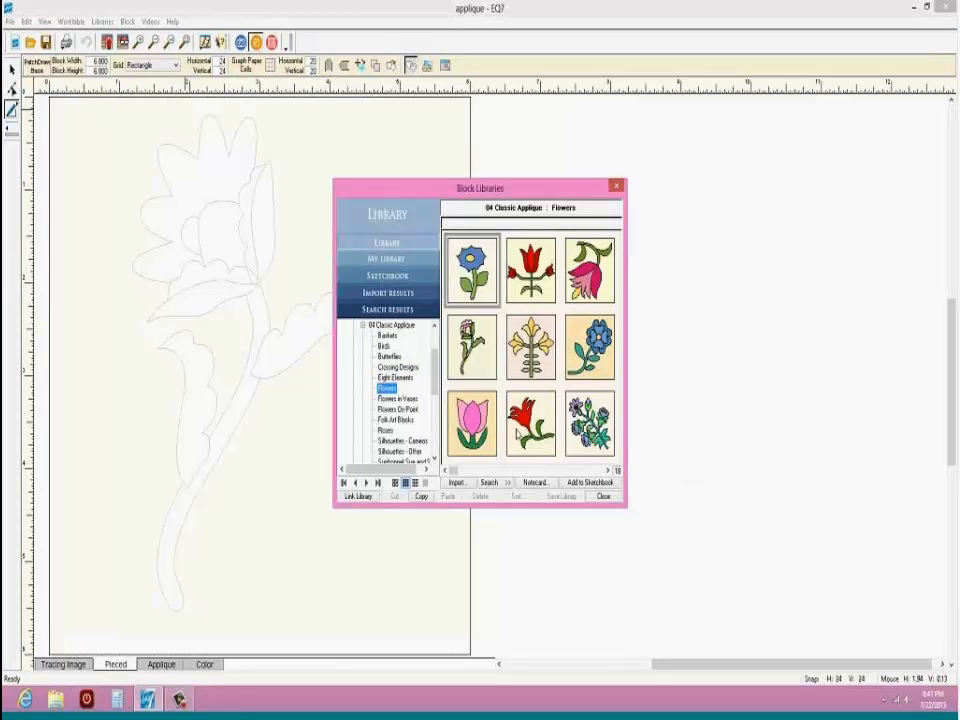
scroll(510, 440, down, 5)
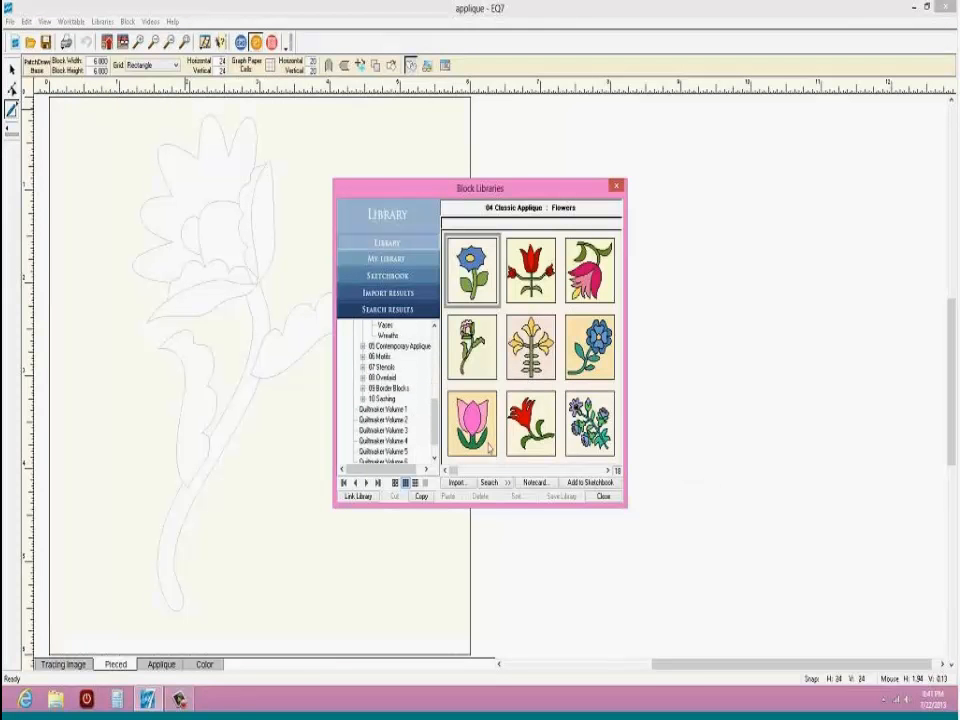
drag(476, 469, 549, 468)
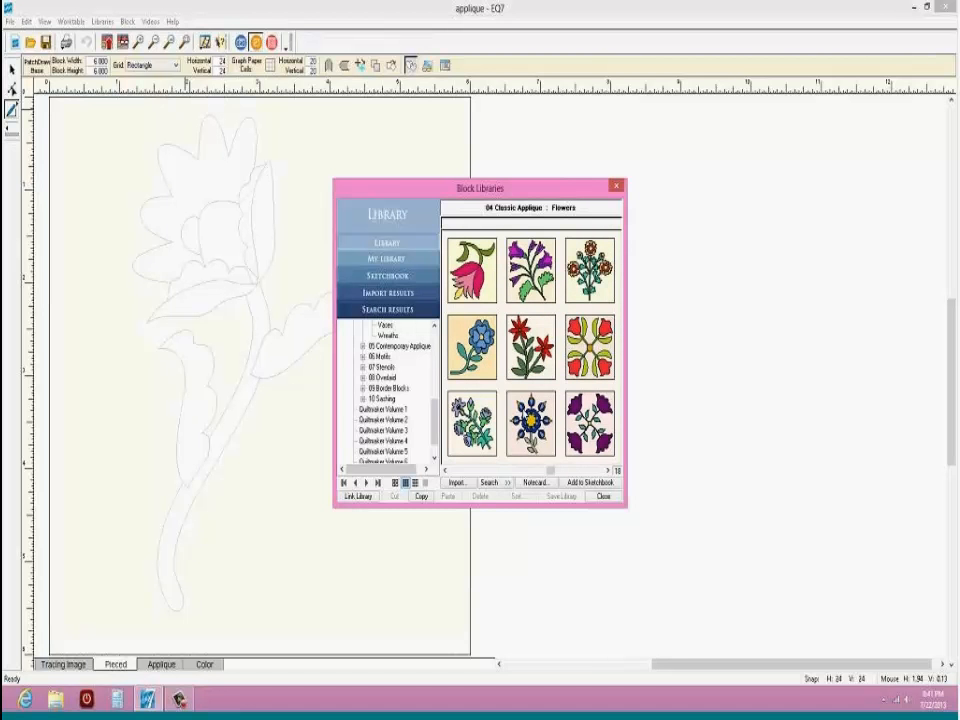
click(531, 407)
click(520, 332)
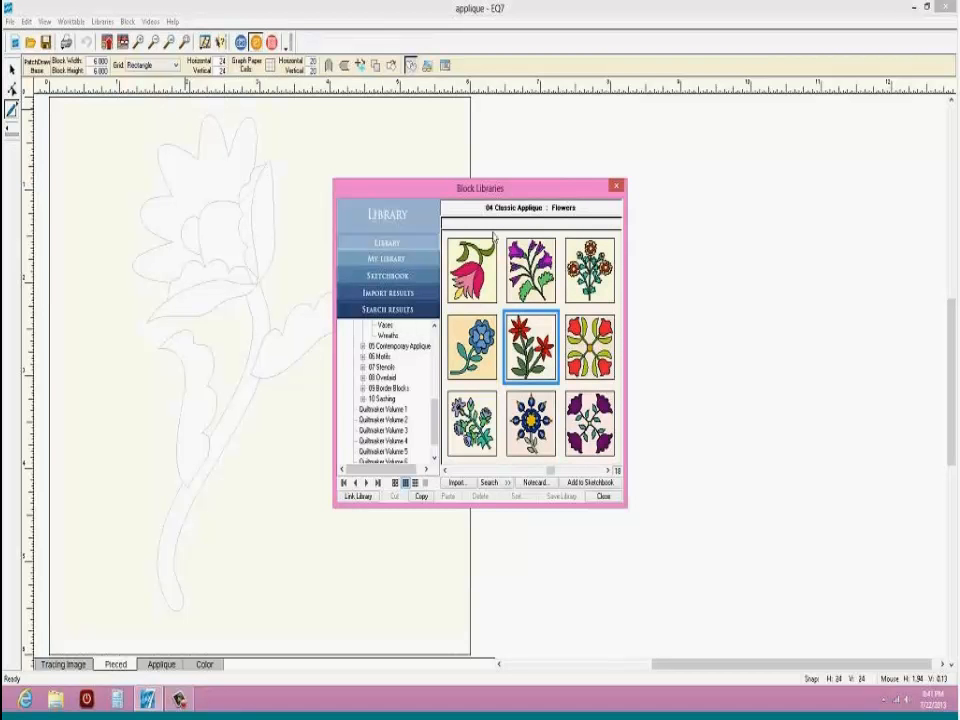
click(492, 257)
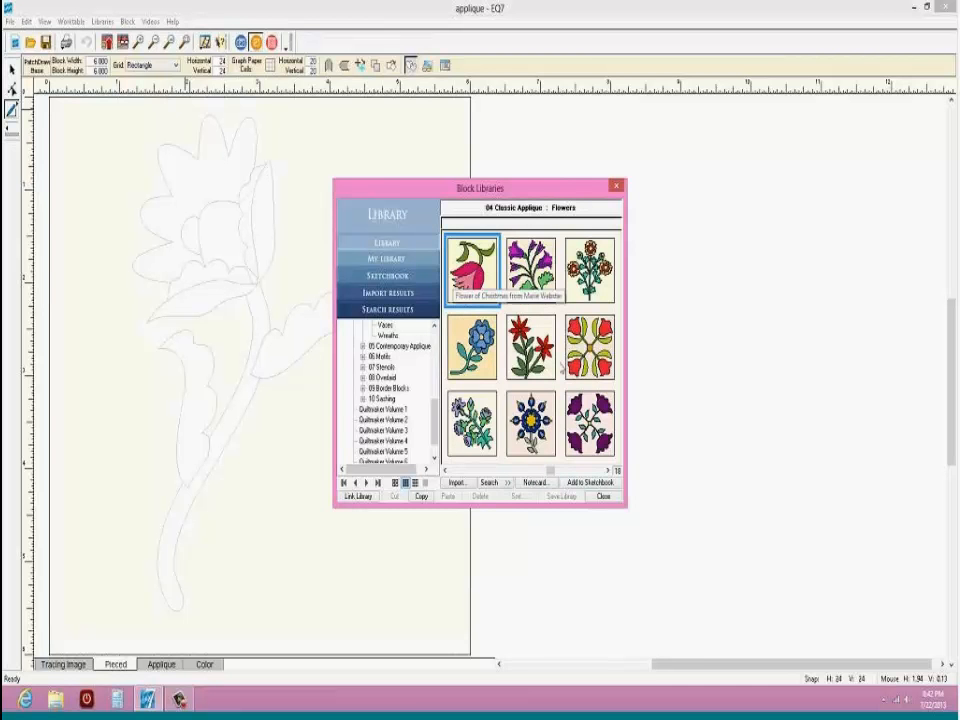
click(586, 484)
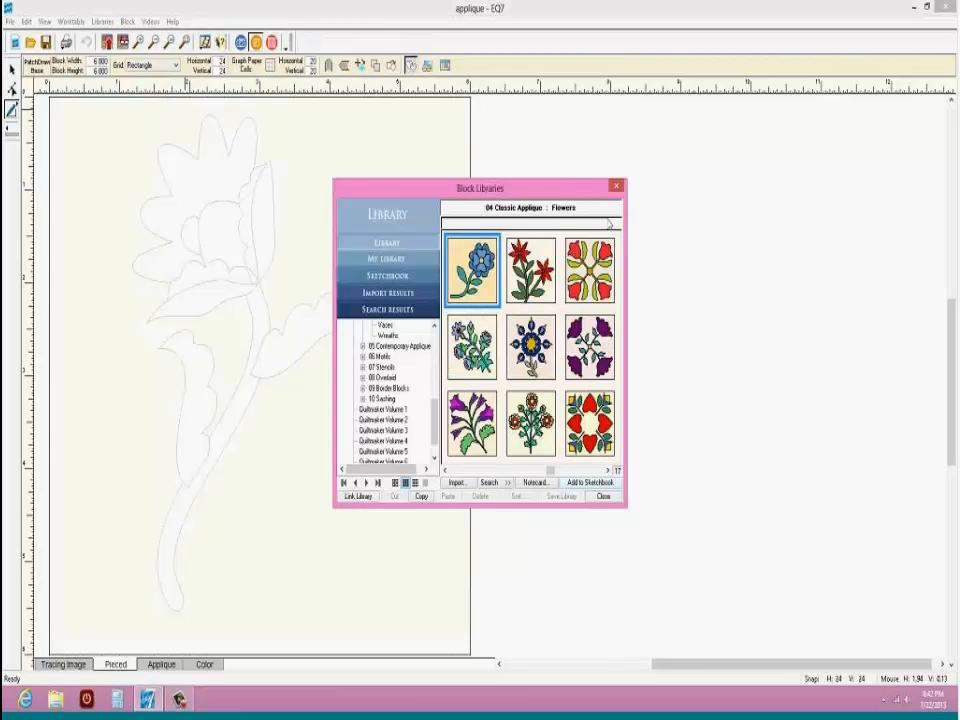
click(617, 187)
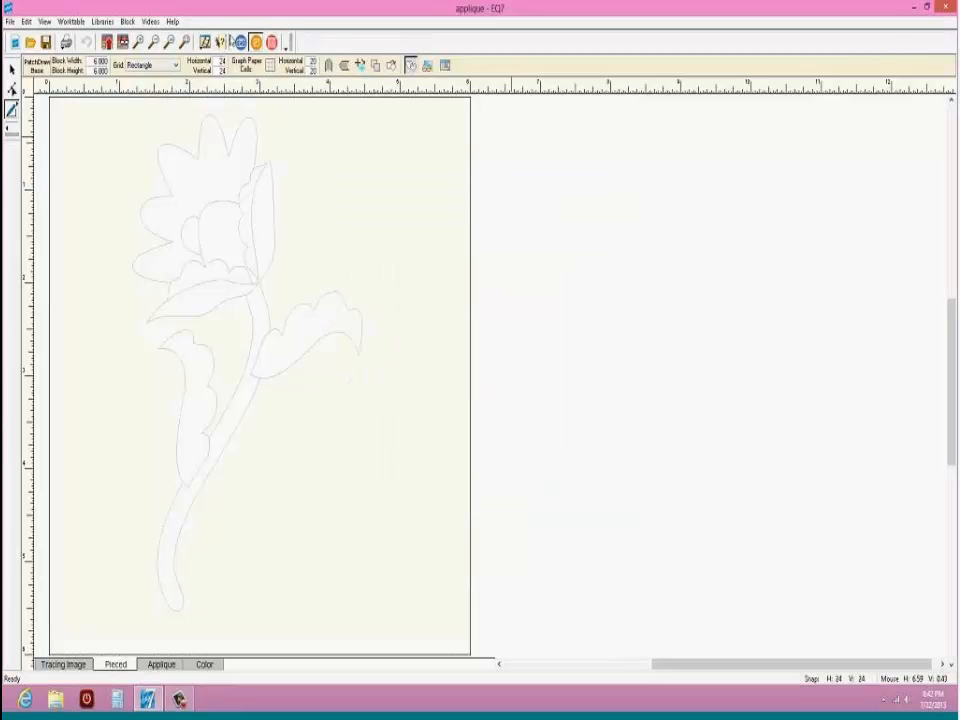
Step: Decline keeping another copy of the worktable block, load the Flower of Christmas block from the Sketchbook, and display its applique drawing
click(107, 42)
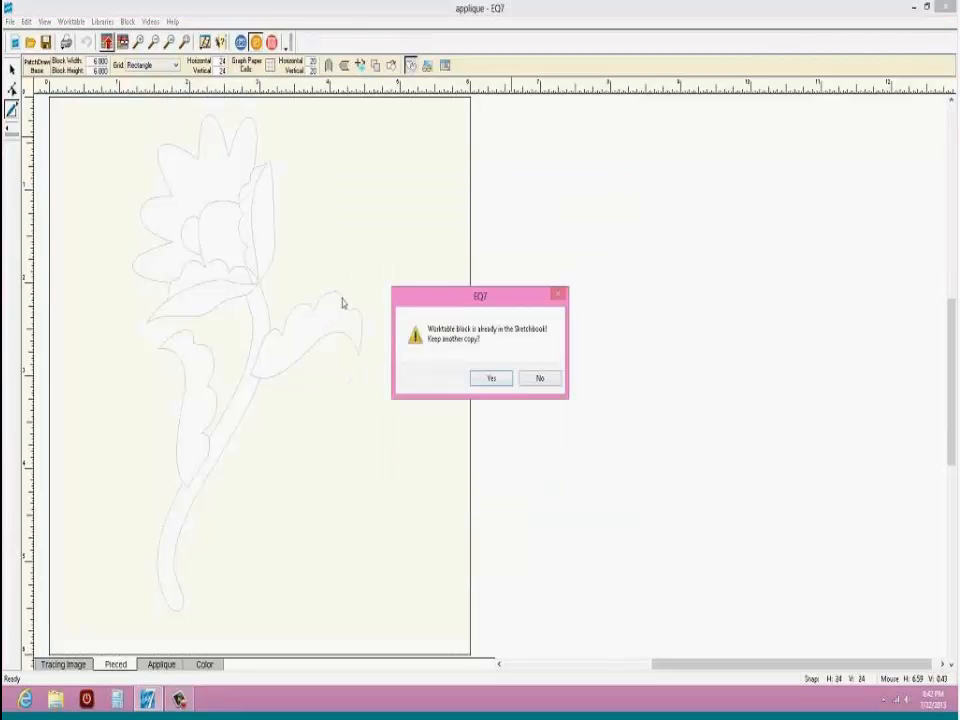
click(533, 380)
click(122, 42)
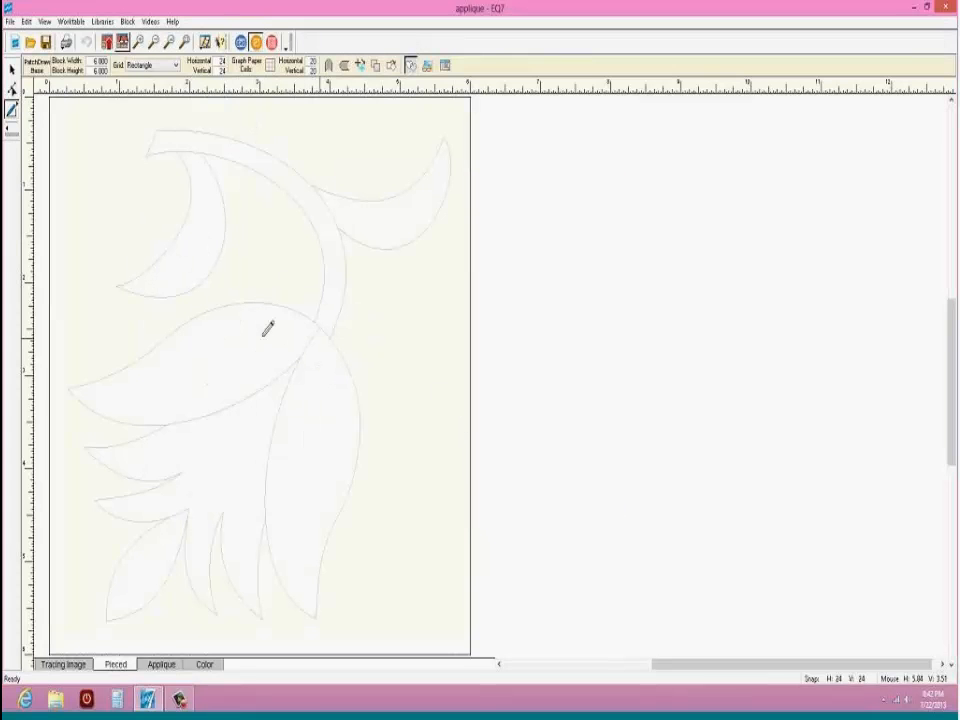
click(12, 68)
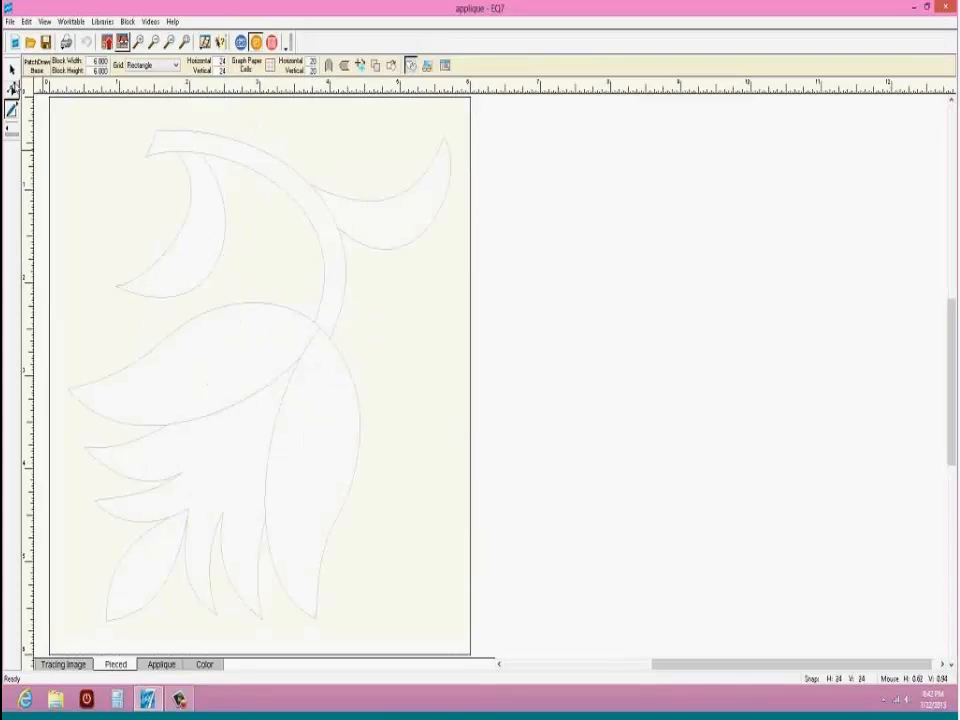
click(165, 666)
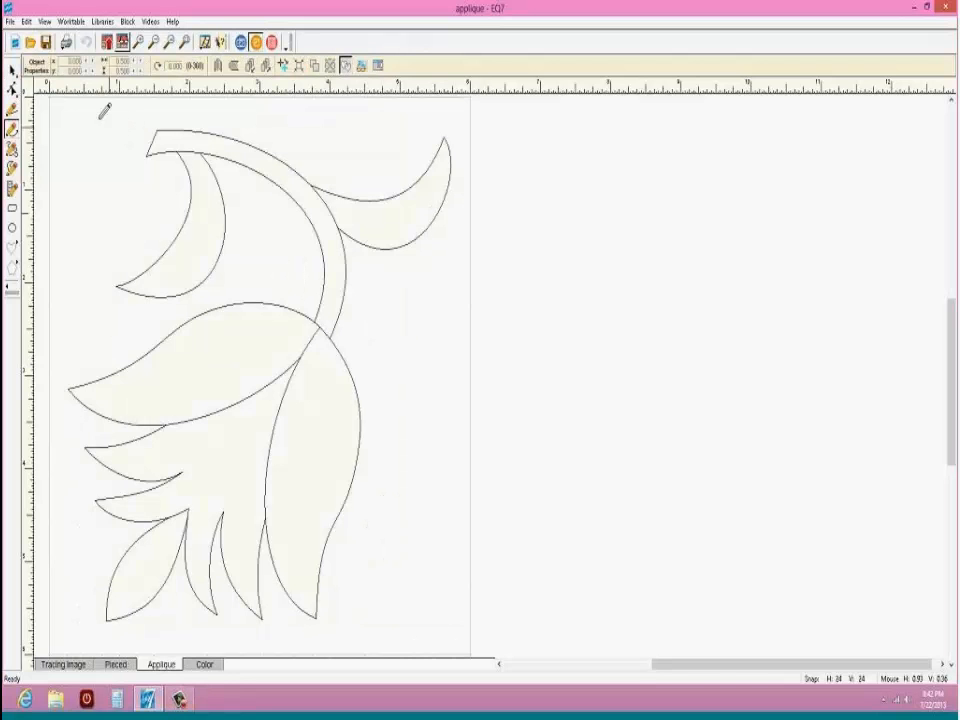
Step: Select all the flower's applique pieces and shrink them toward the block's lower-right corner, to about 3.1 by 2.7 inches
click(12, 68)
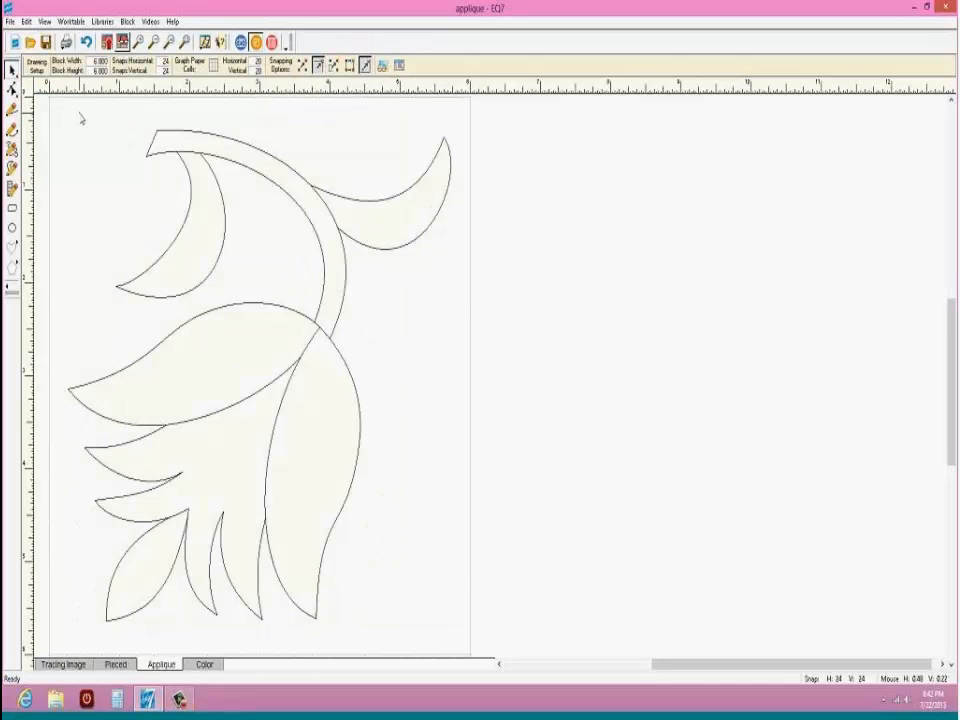
drag(79, 113, 453, 644)
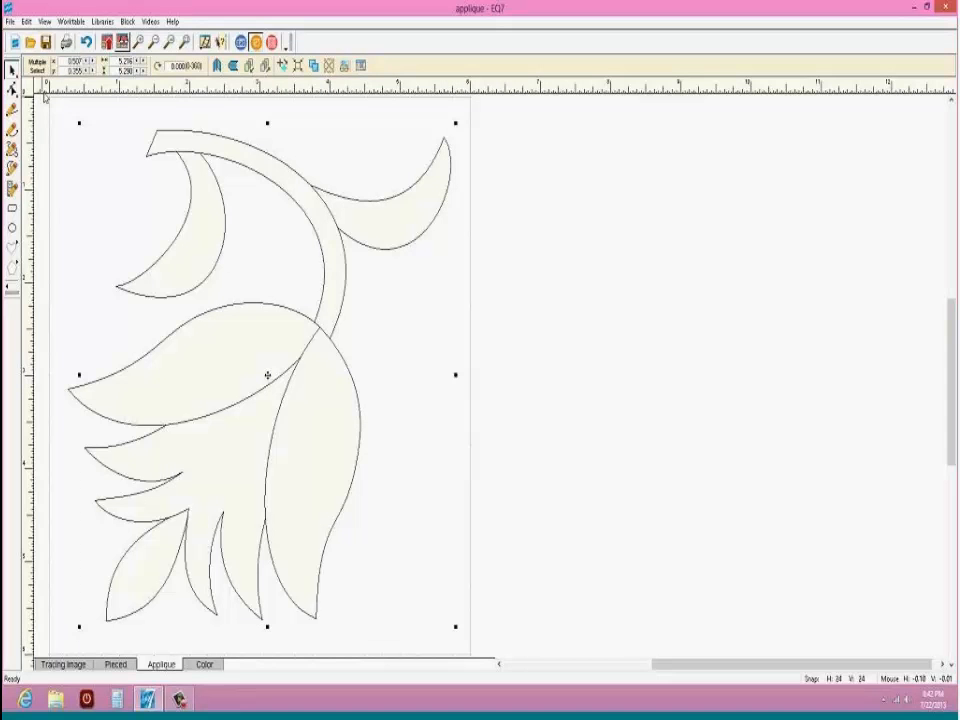
click(26, 21)
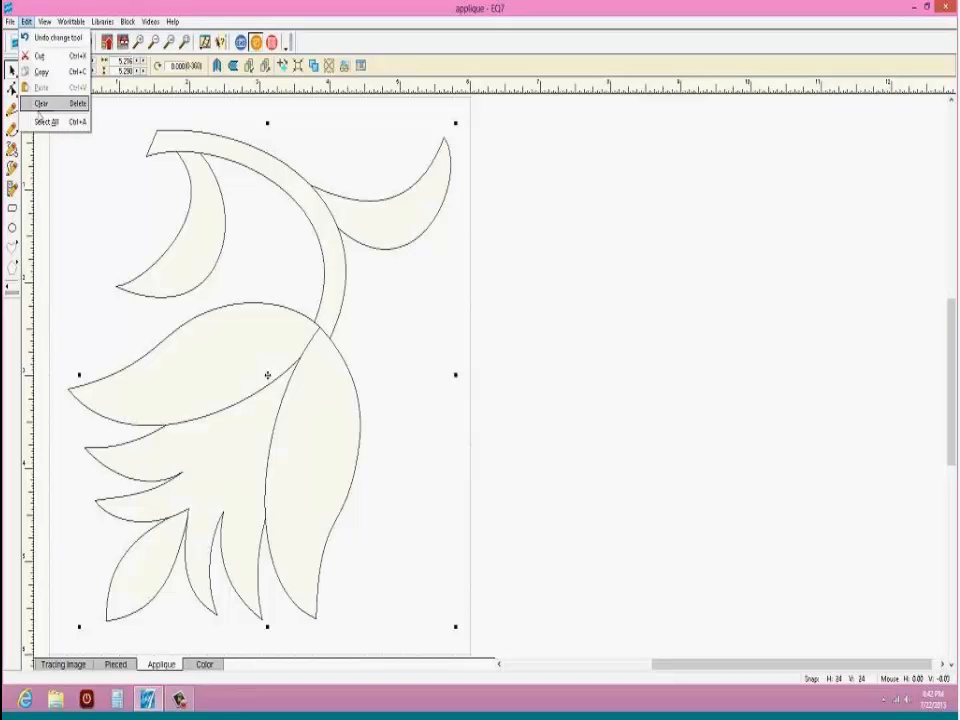
click(40, 122)
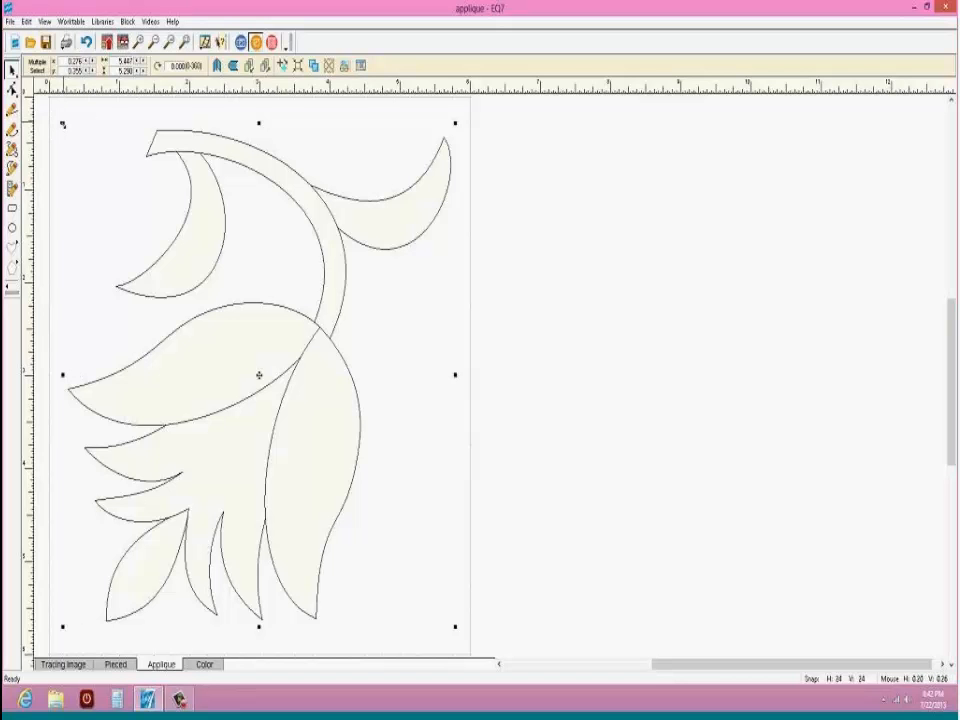
drag(62, 124, 247, 319)
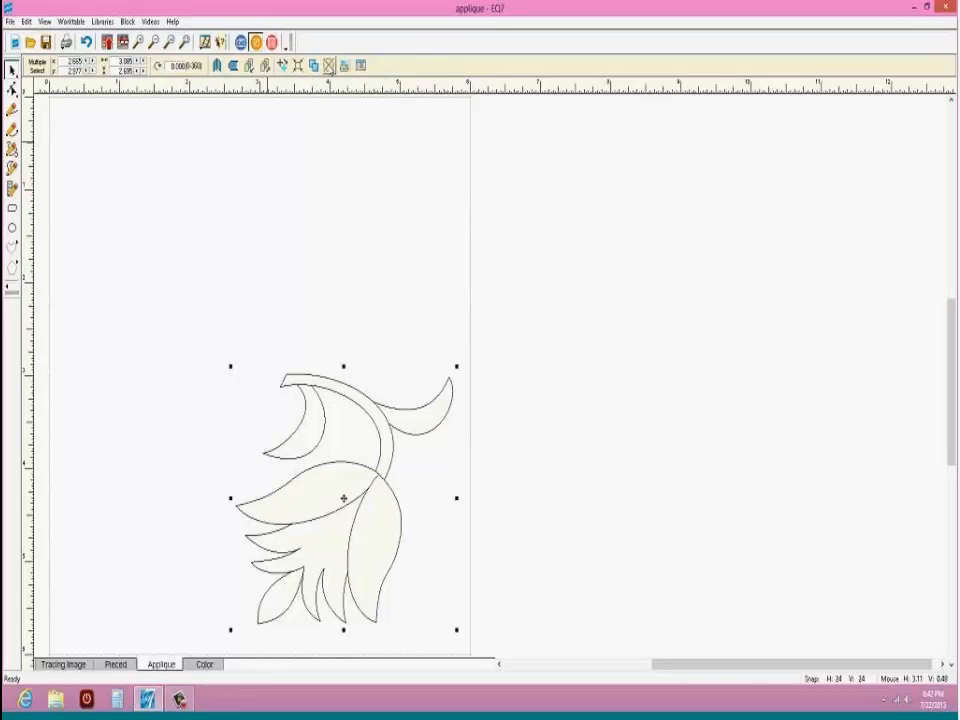
Step: Try a WreathMaker arrangement of 4 clusters with 98% spacing and 77% cluster size, and undo it
click(329, 65)
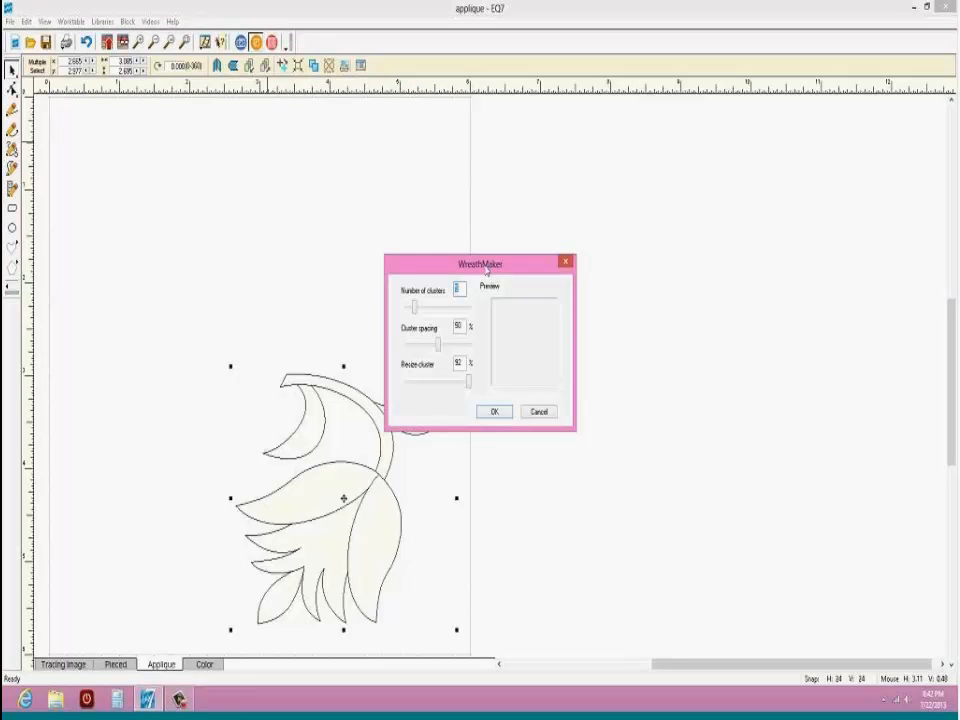
drag(483, 265, 607, 146)
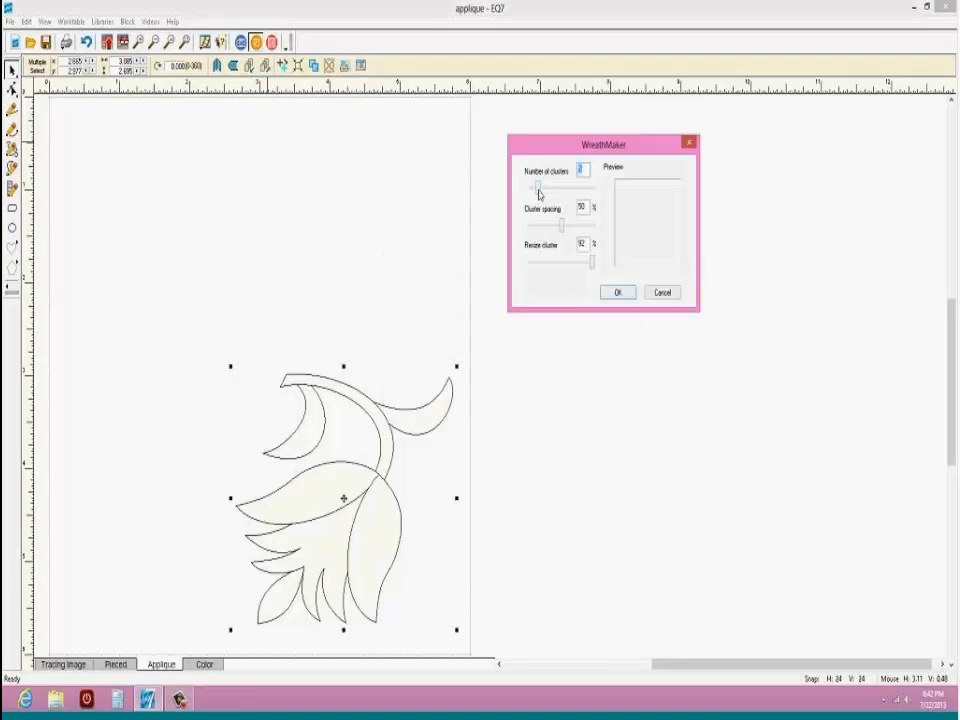
mouse_move(539, 192)
mouse_down()
mouse_move(553, 189)
mouse_move(536, 186)
mouse_up()
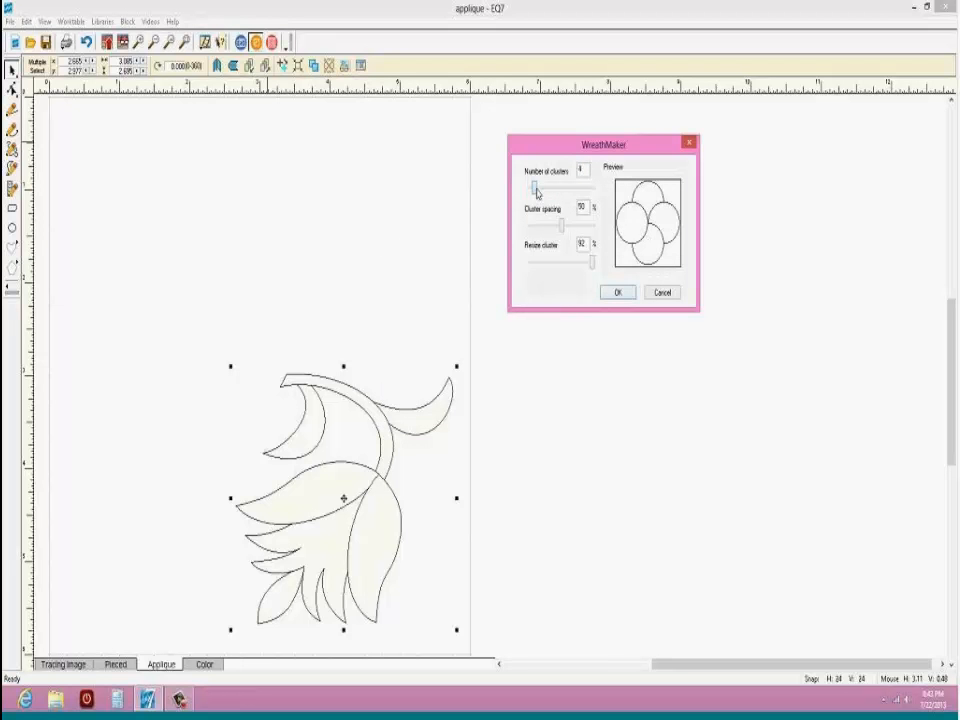
drag(561, 230, 580, 264)
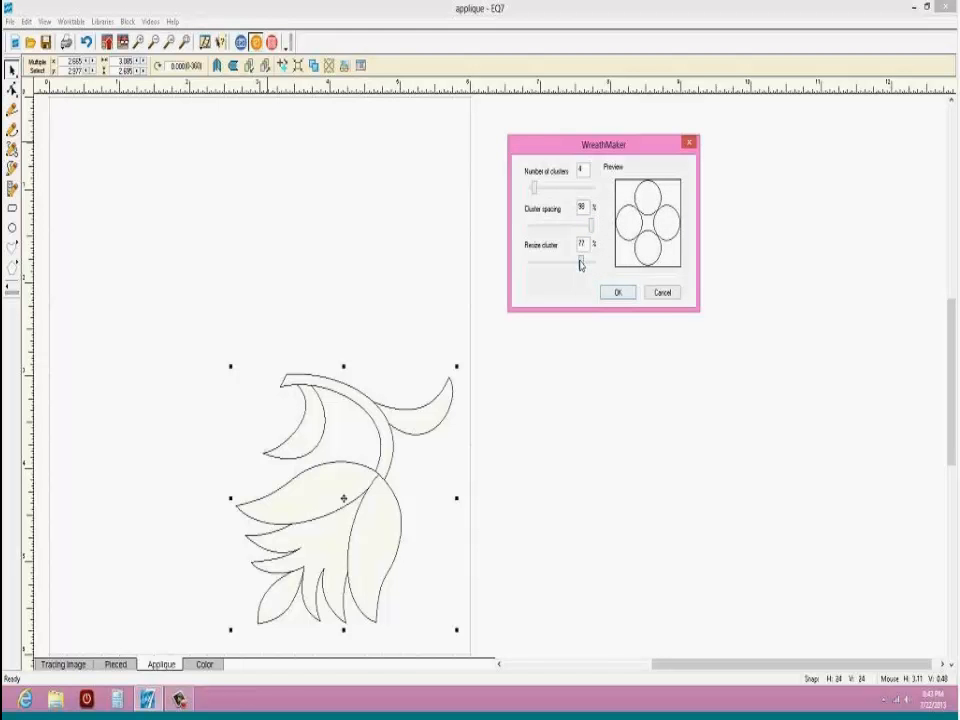
click(618, 293)
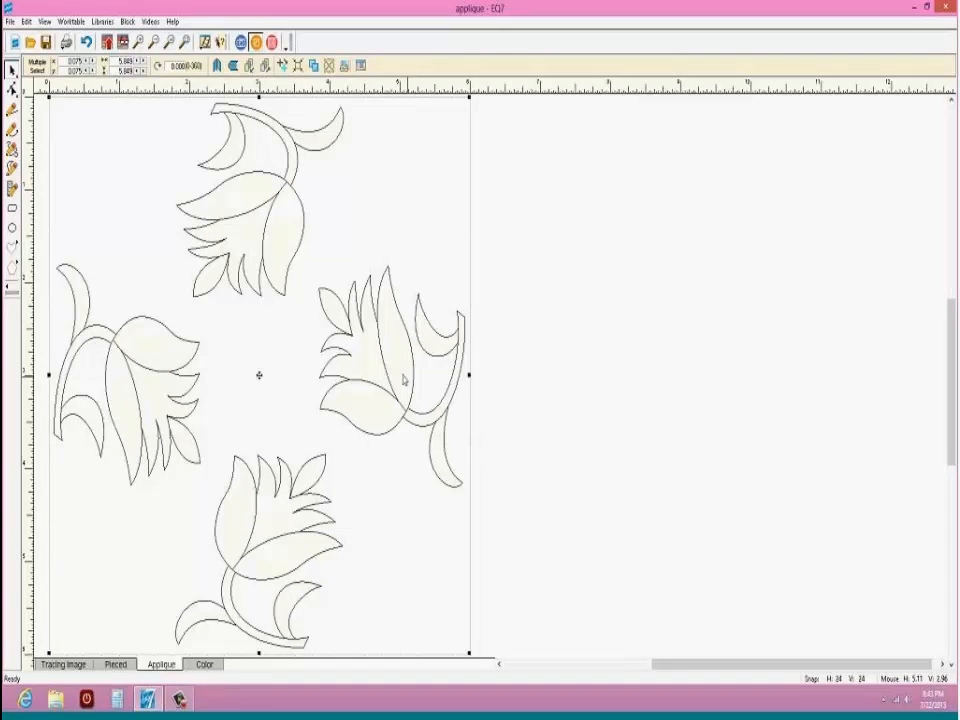
click(86, 42)
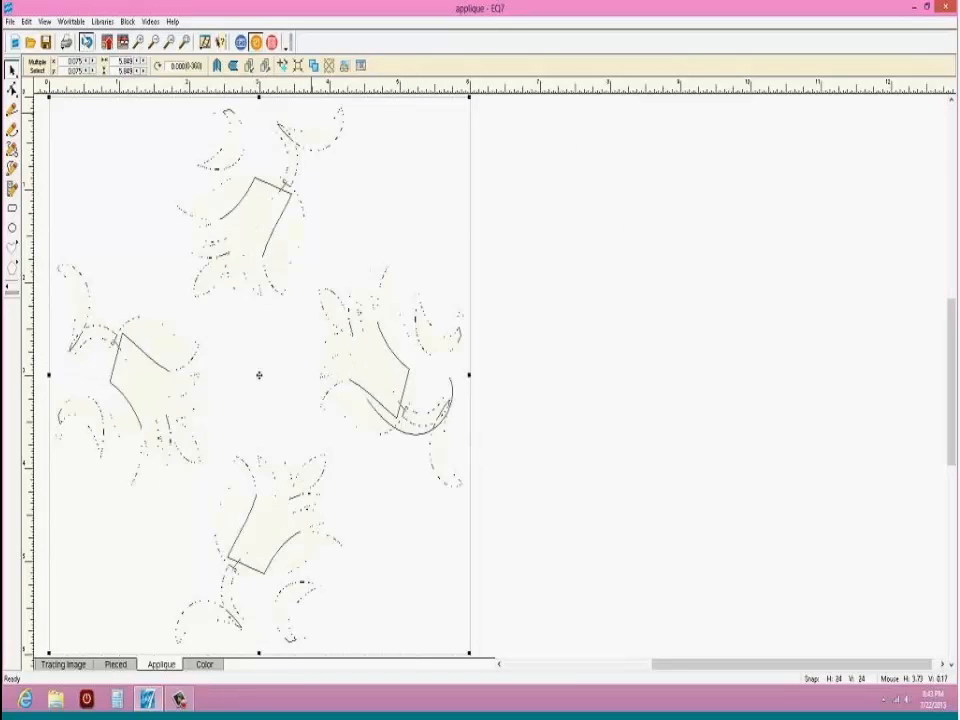
Step: Try a WreathMaker arrangement of 6 clusters with 78% spacing and 85% cluster size, and undo it
click(329, 65)
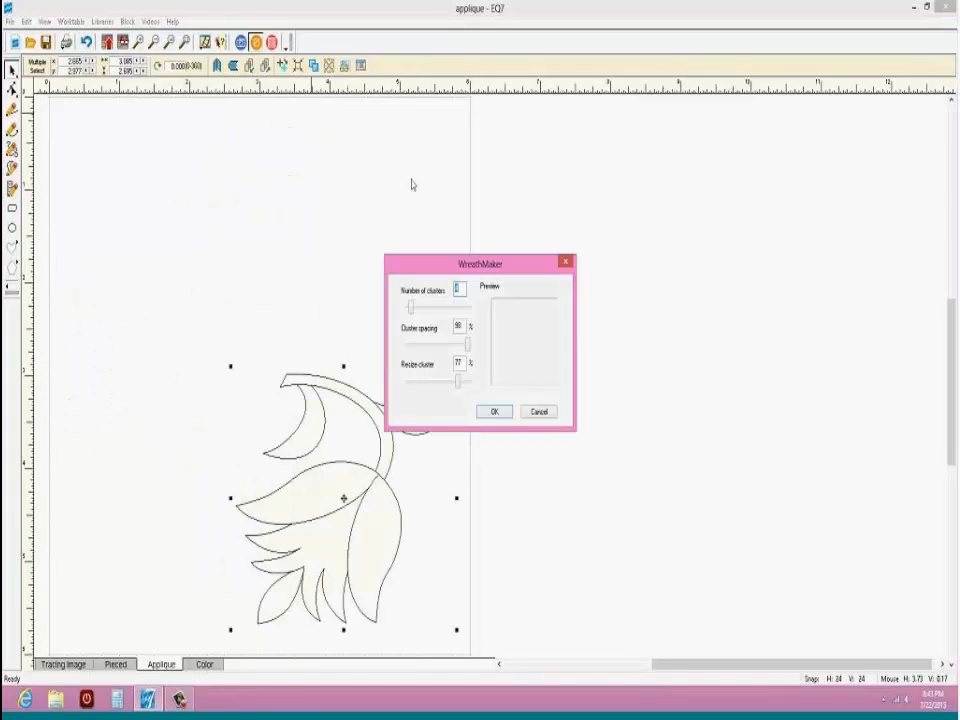
drag(480, 263, 586, 157)
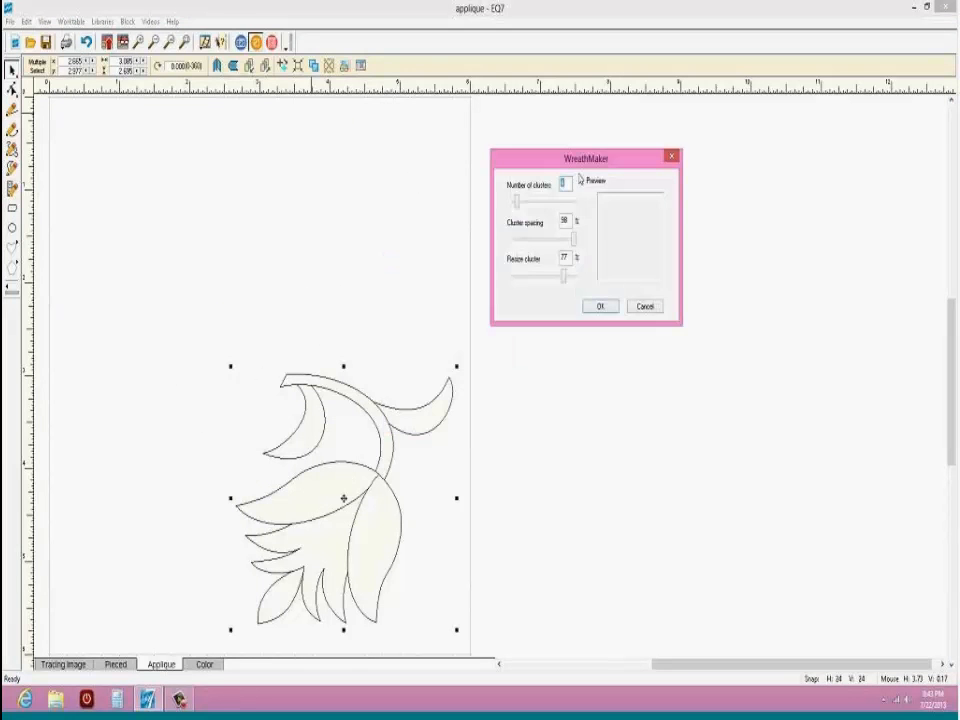
click(531, 200)
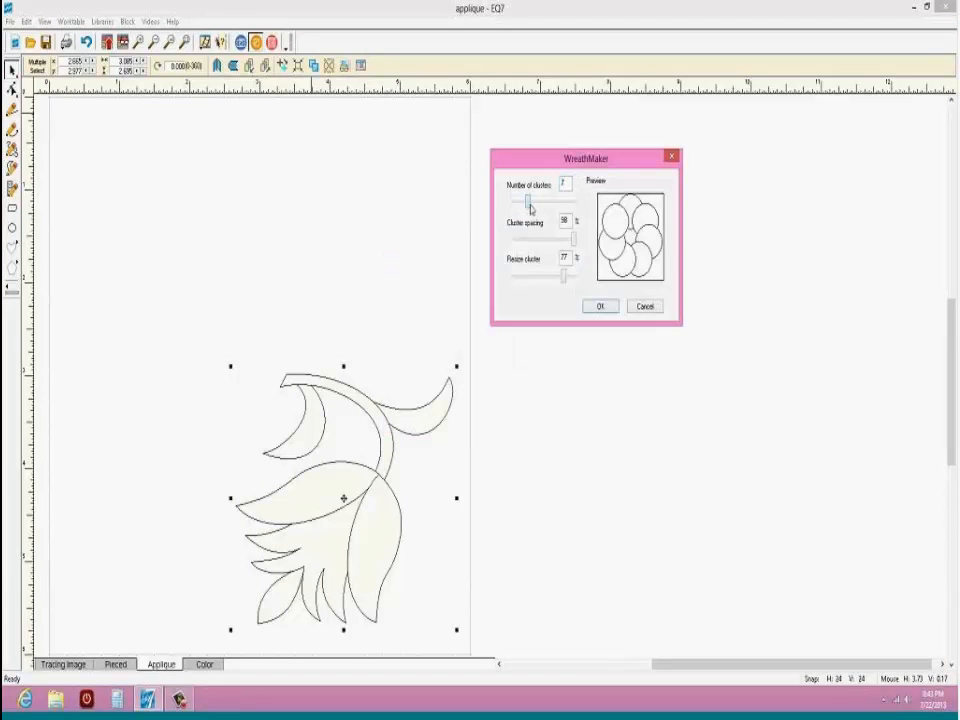
drag(531, 208, 526, 206)
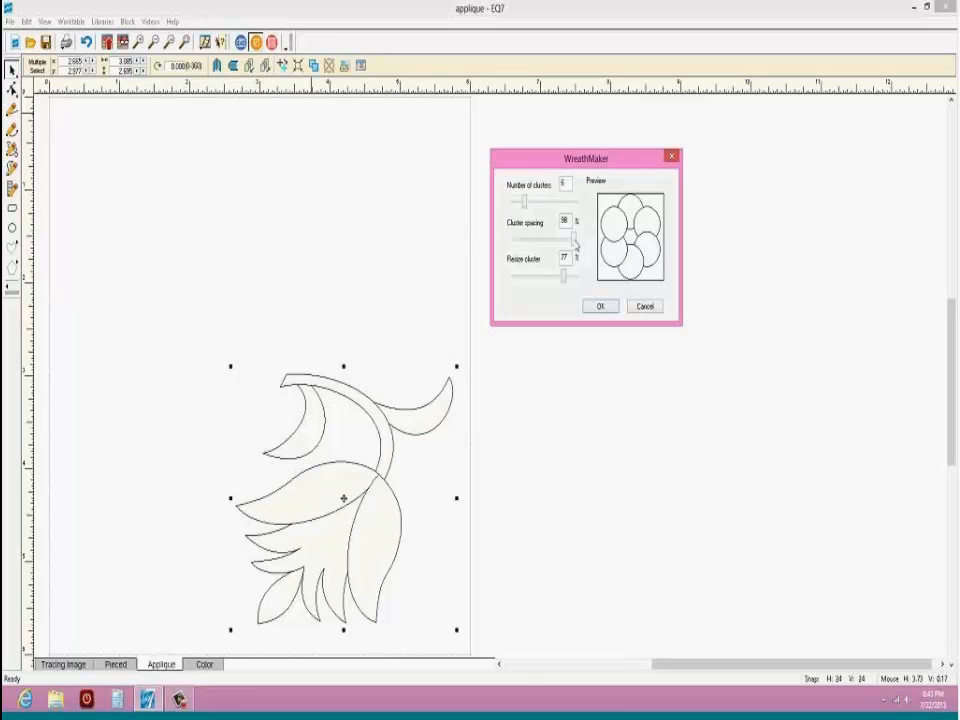
drag(570, 242, 562, 241)
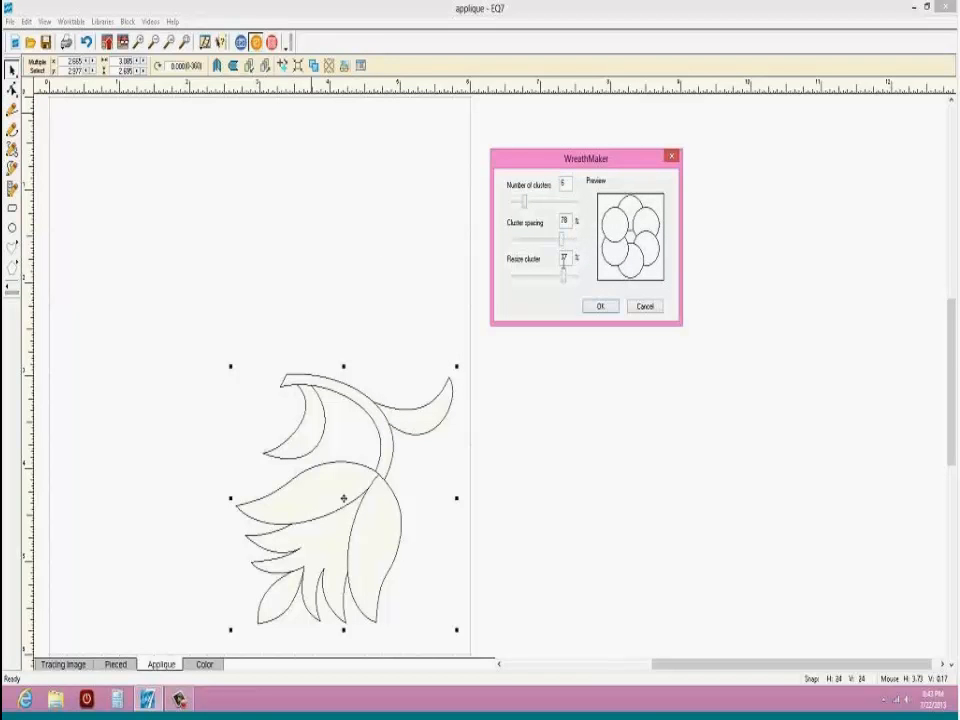
drag(562, 278, 569, 282)
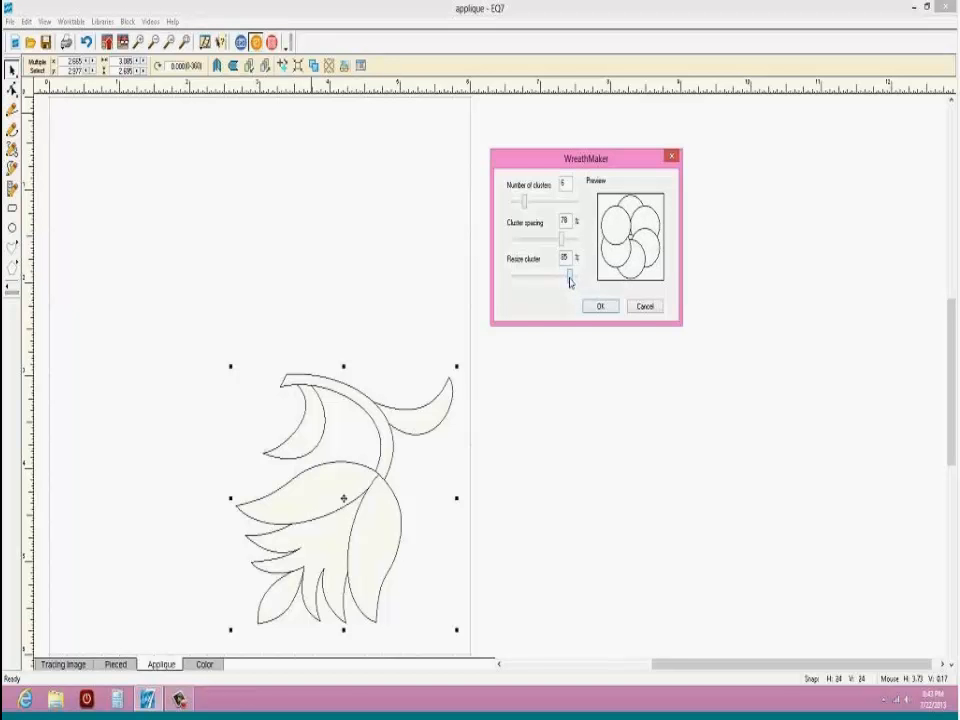
click(608, 310)
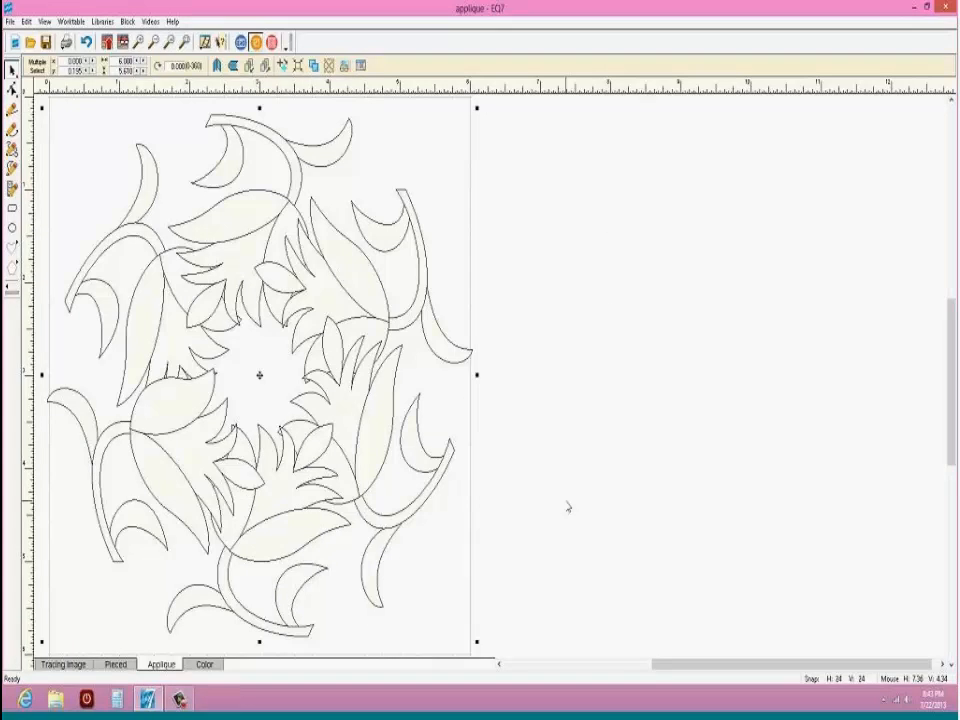
click(86, 43)
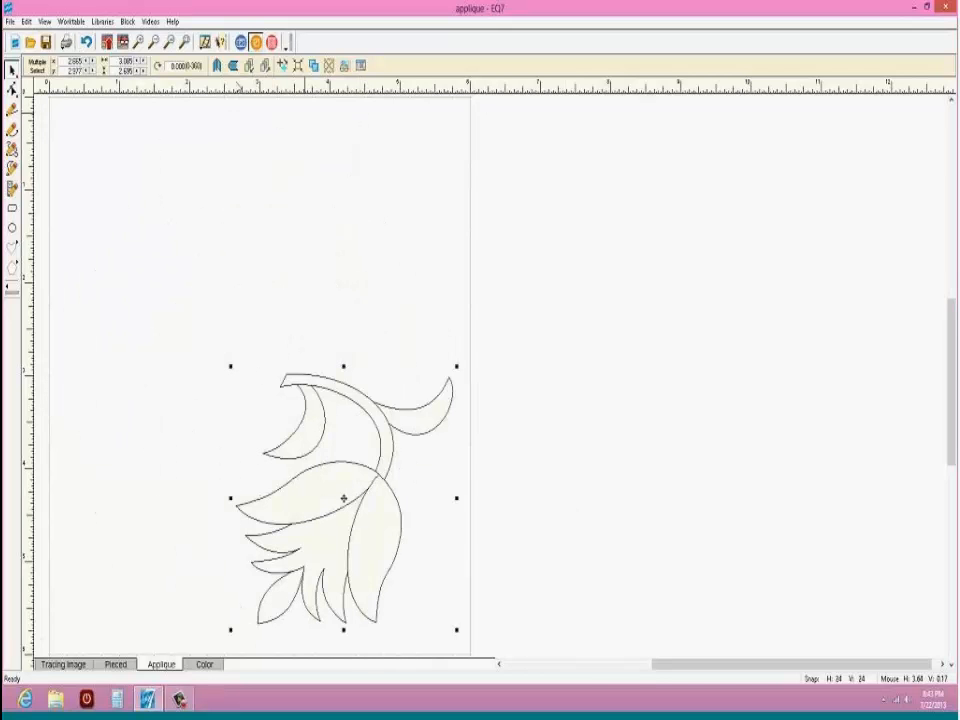
Step: Flip the reduced flower horizontally and reselect all of its applique pieces
click(218, 67)
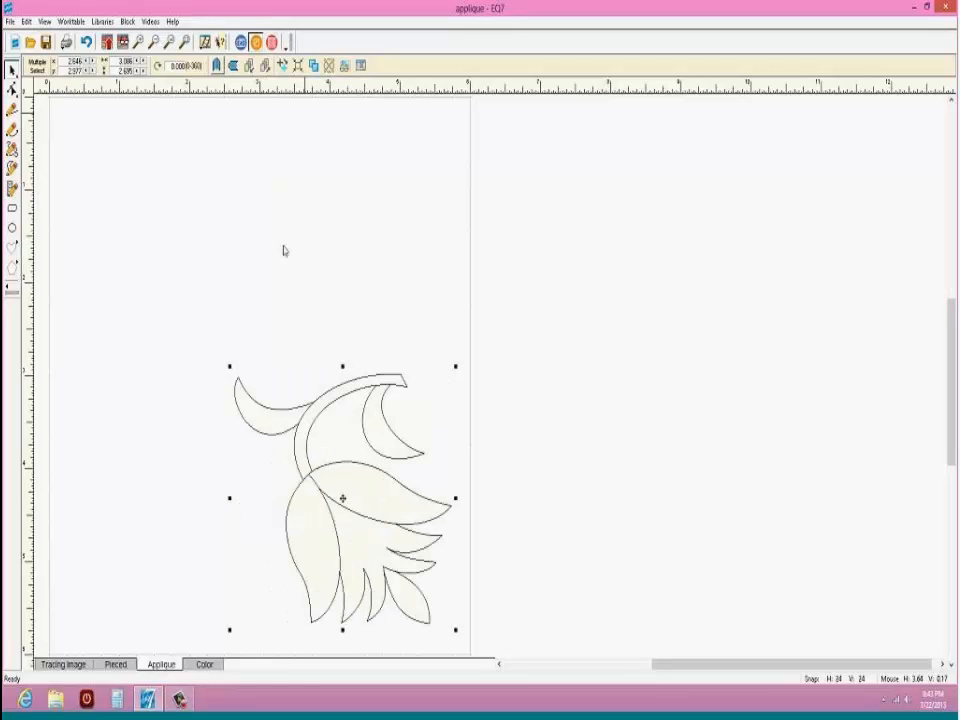
click(300, 420)
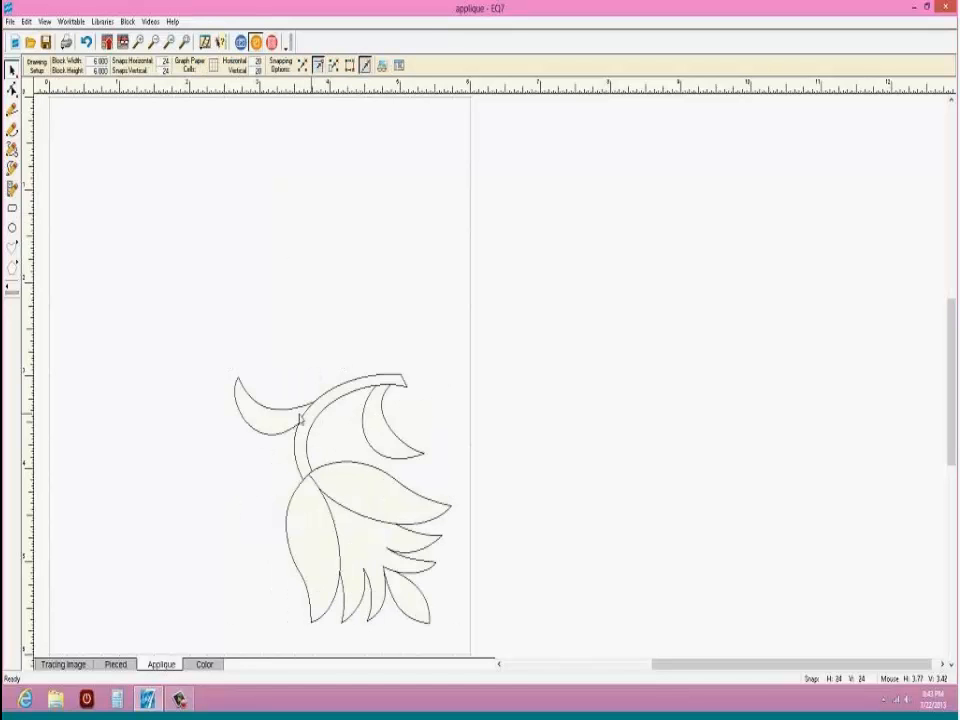
click(26, 21)
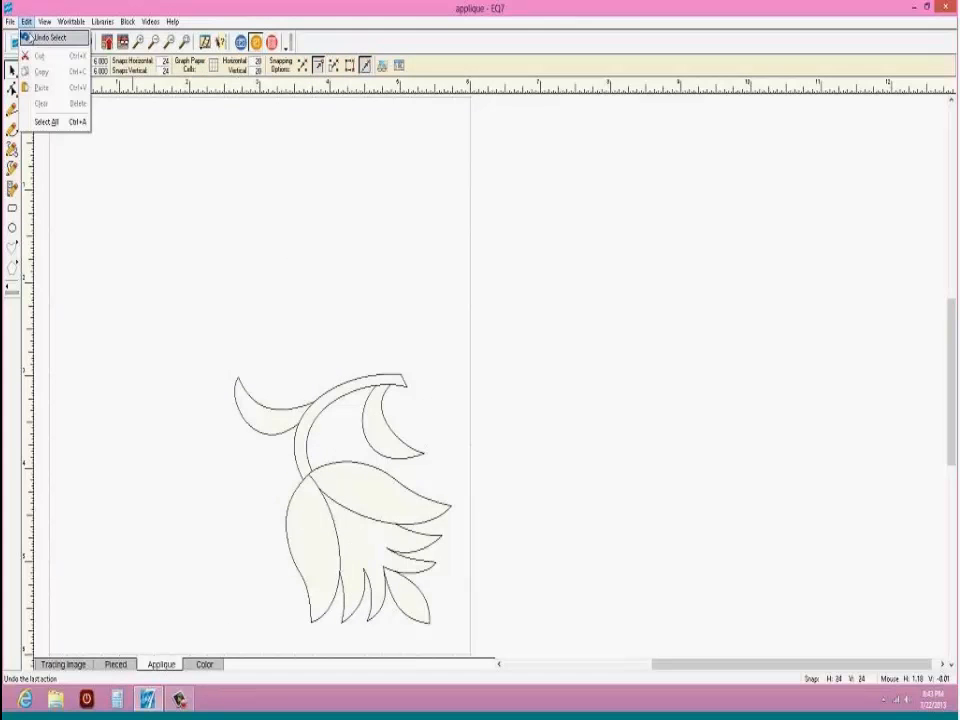
click(47, 121)
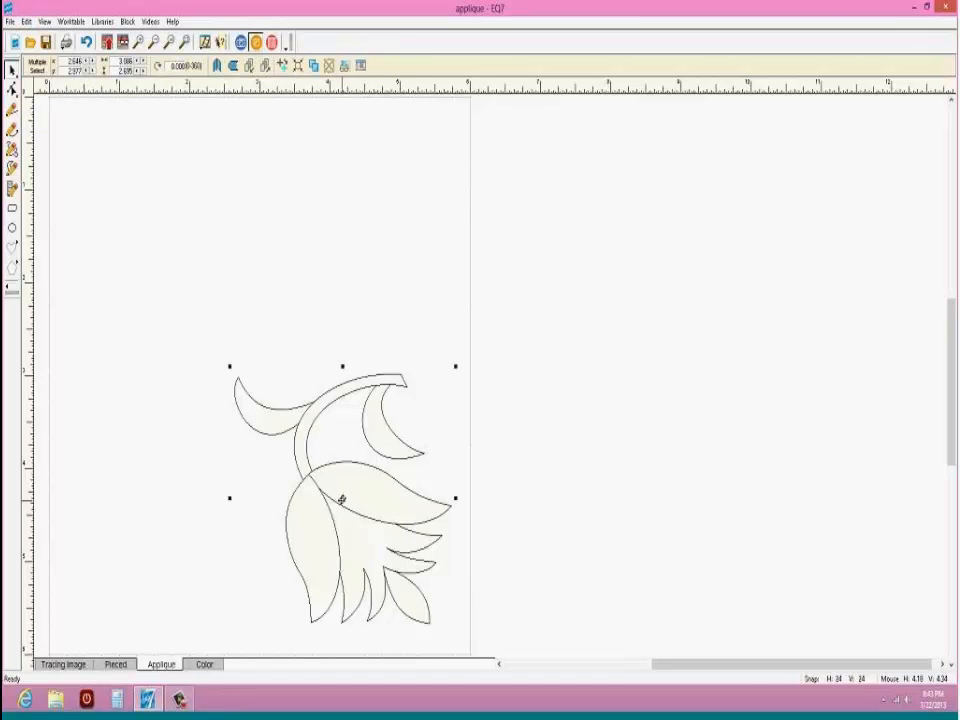
Step: Move the flower to the block's lower-left corner, try a WreathMaker arrangement of 5 clusters with 78% spacing and 85% size, and undo the arrangement
drag(341, 496, 161, 521)
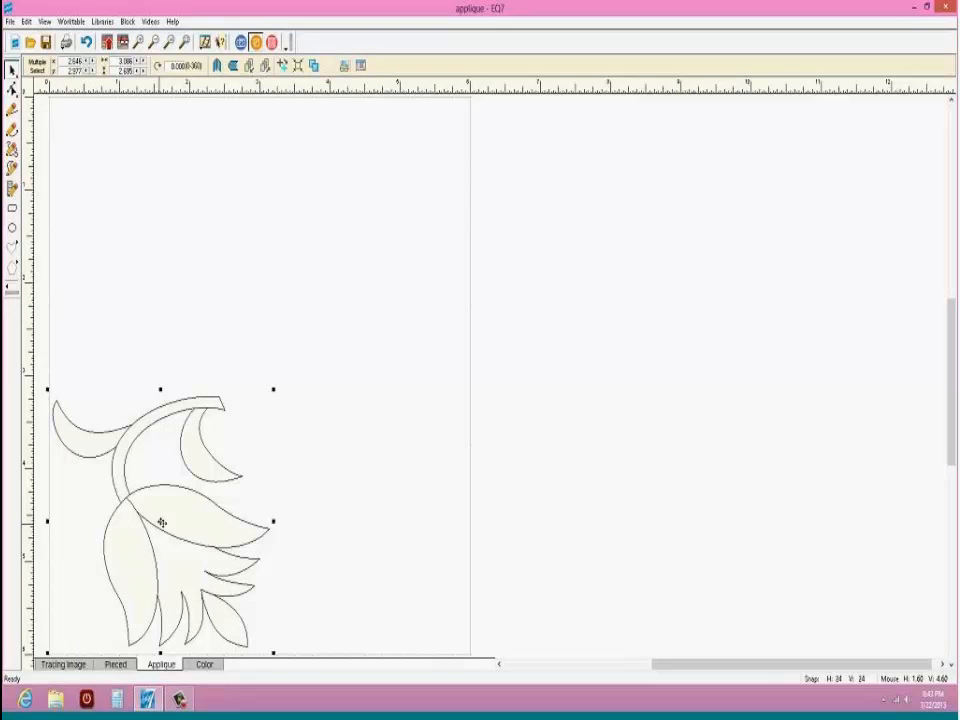
click(241, 42)
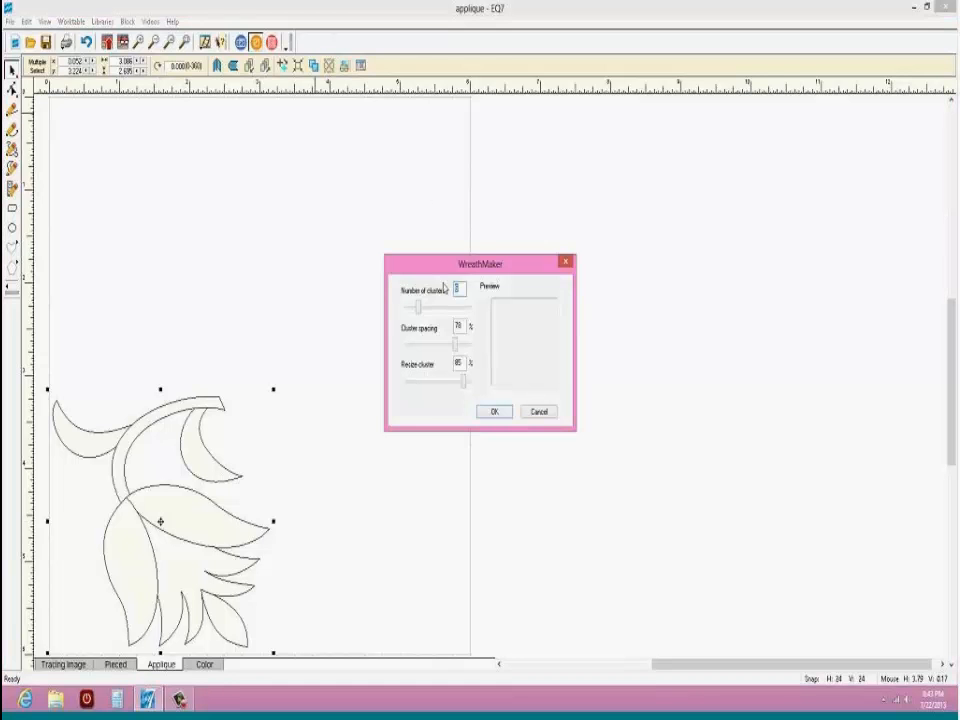
drag(418, 313, 416, 310)
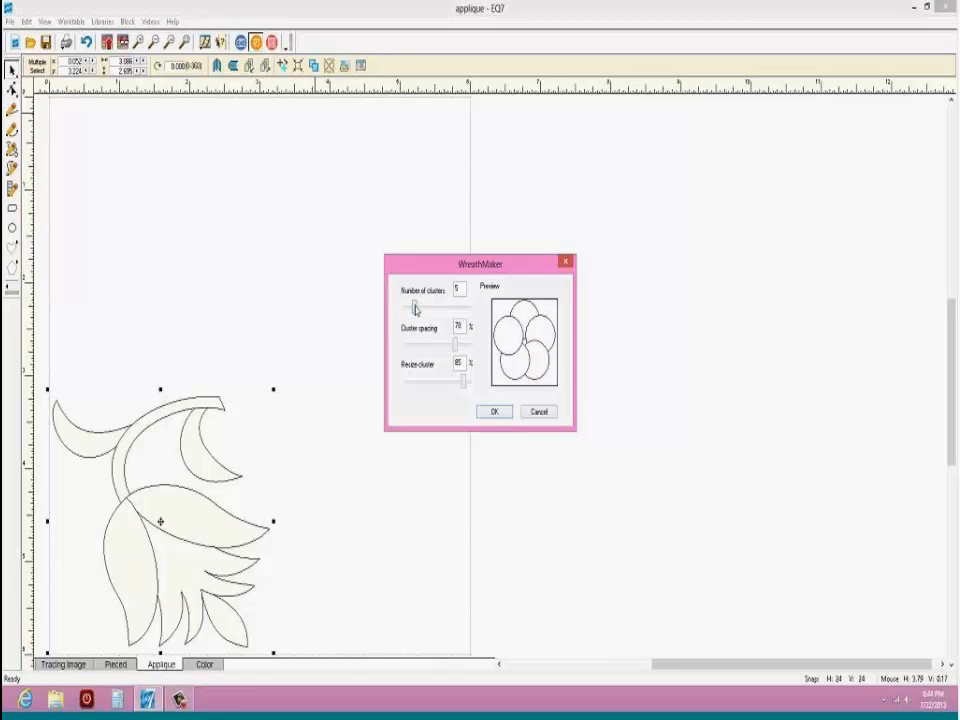
click(493, 411)
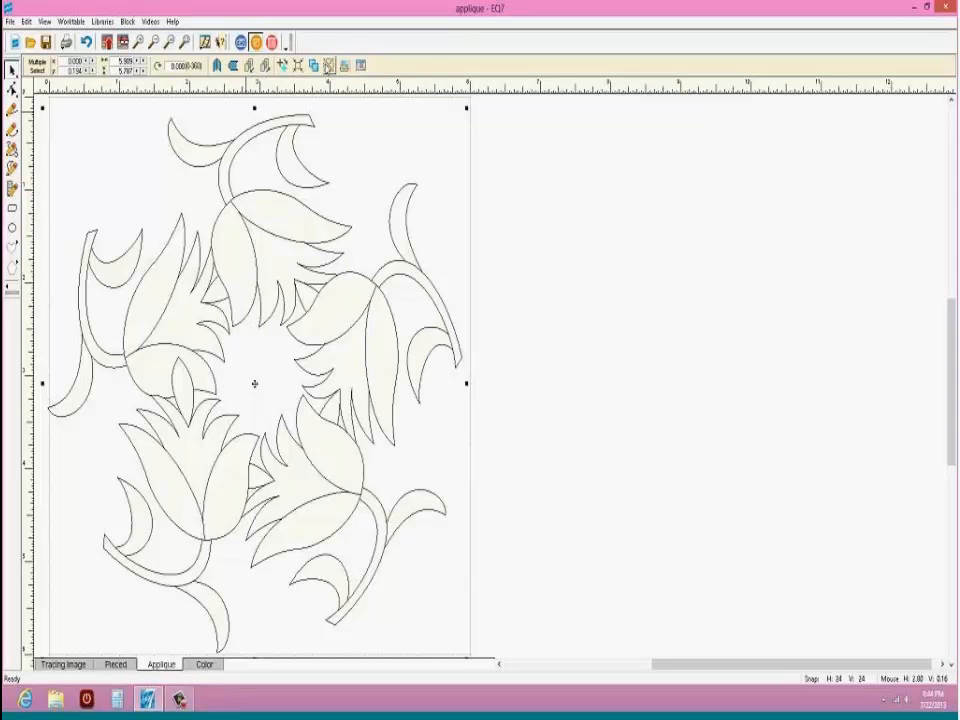
click(329, 65)
click(547, 412)
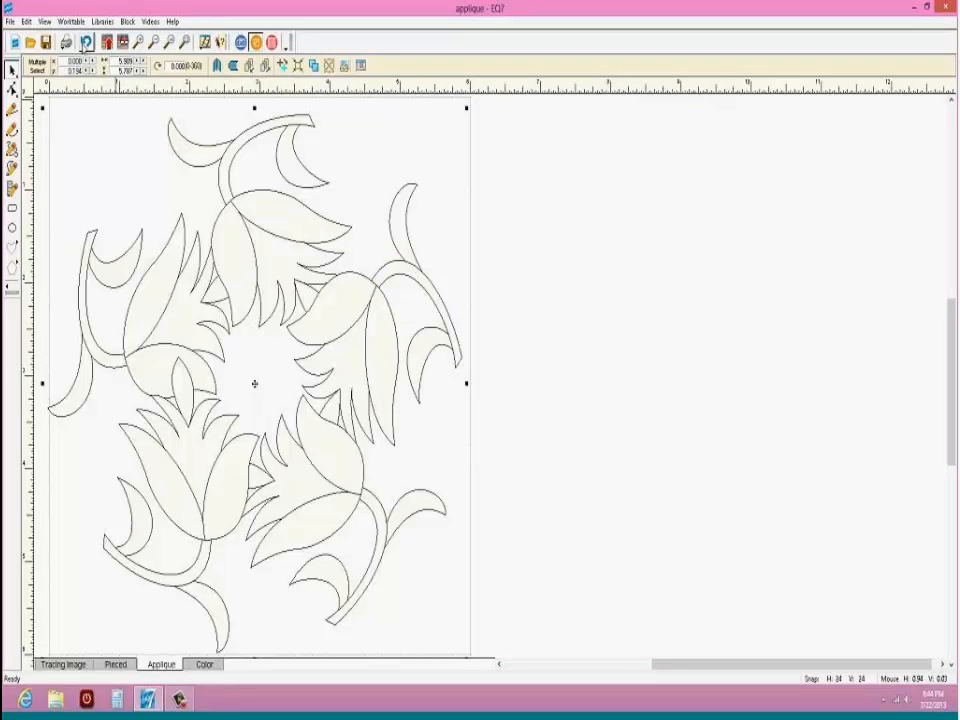
click(86, 42)
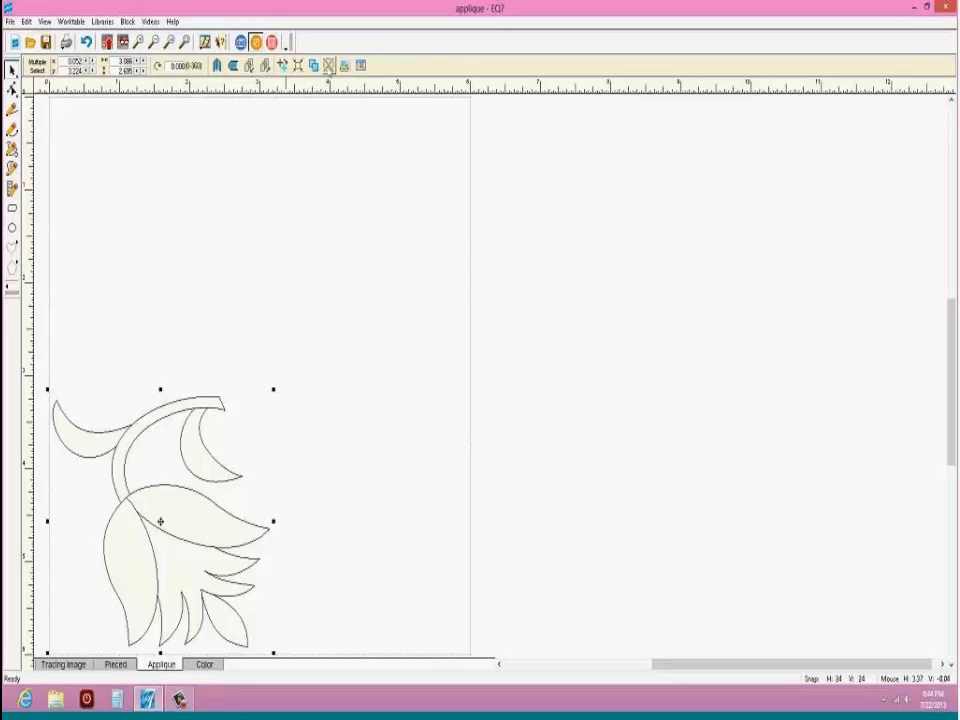
Step: Flip the flower vertically, reselect all of its pieces and move it to the block's upper edge
click(233, 66)
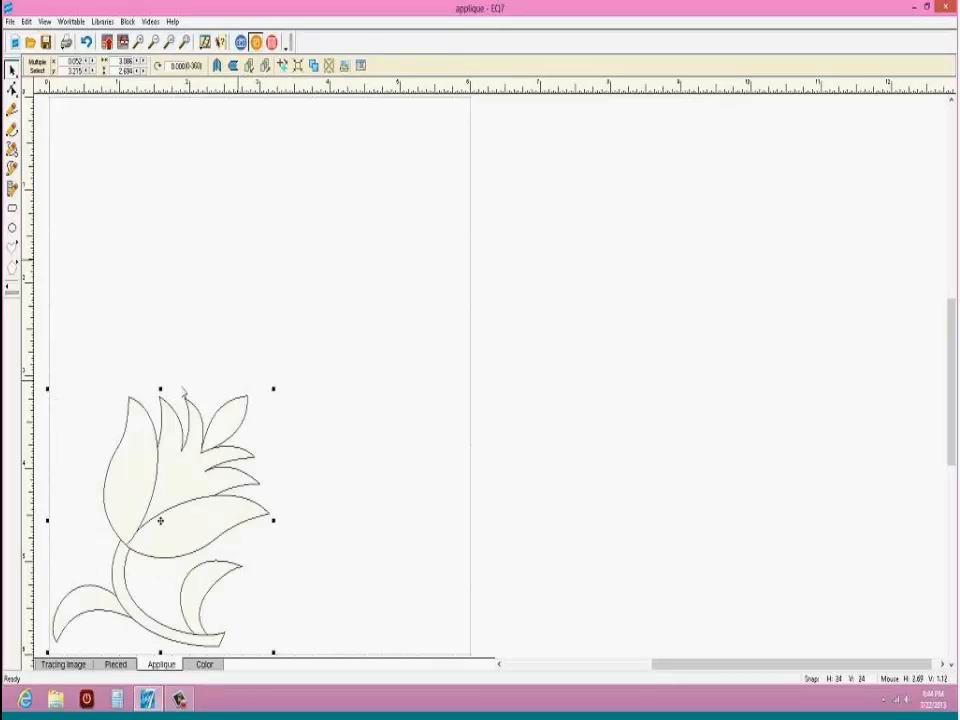
click(161, 375)
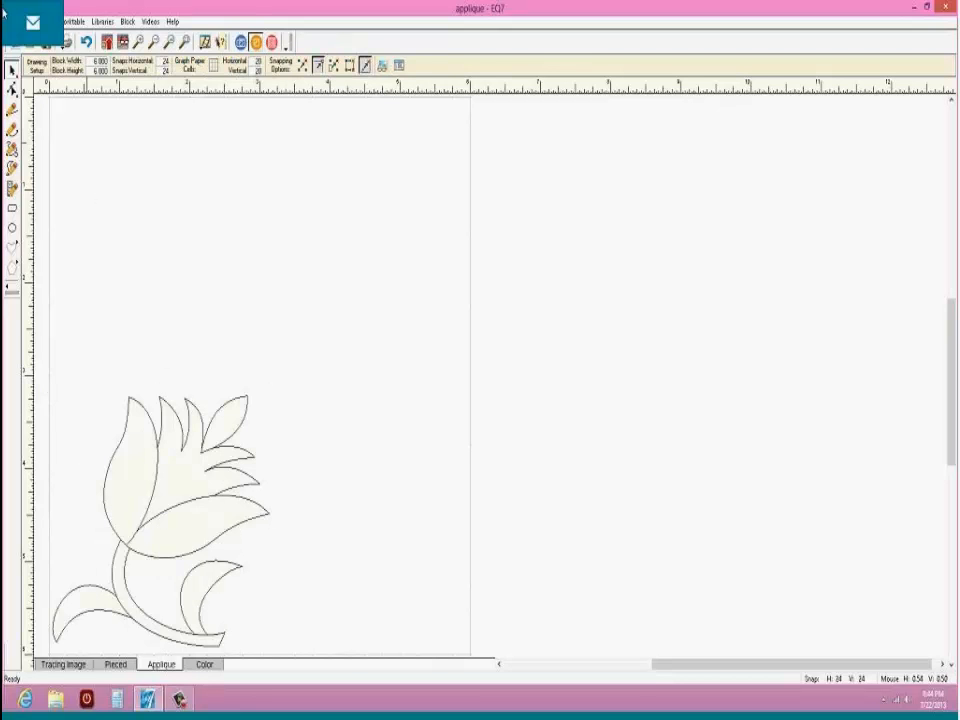
click(27, 21)
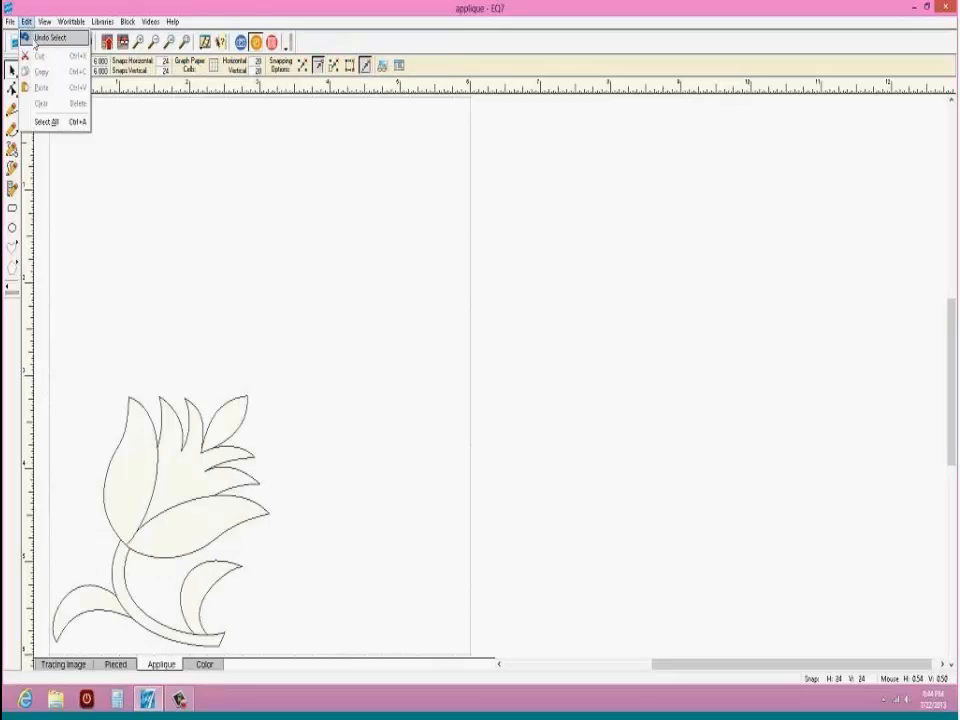
click(45, 121)
drag(160, 520, 242, 230)
Step: Create a WreathMaker arrangement of 4 clusters with 22% spacing and 66% cluster size
click(329, 65)
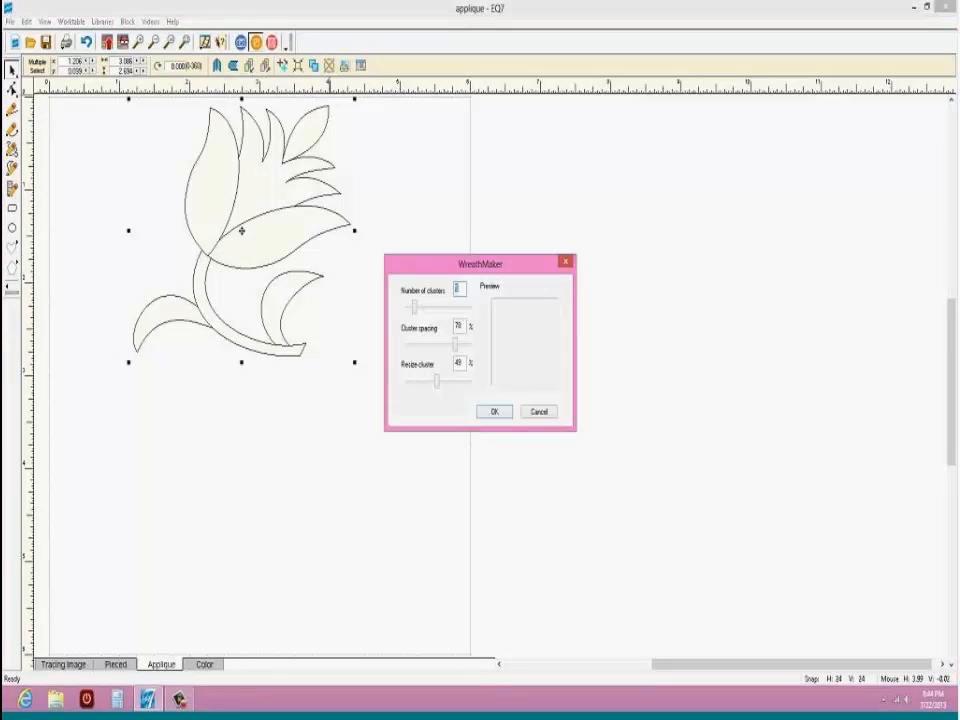
drag(415, 309, 411, 310)
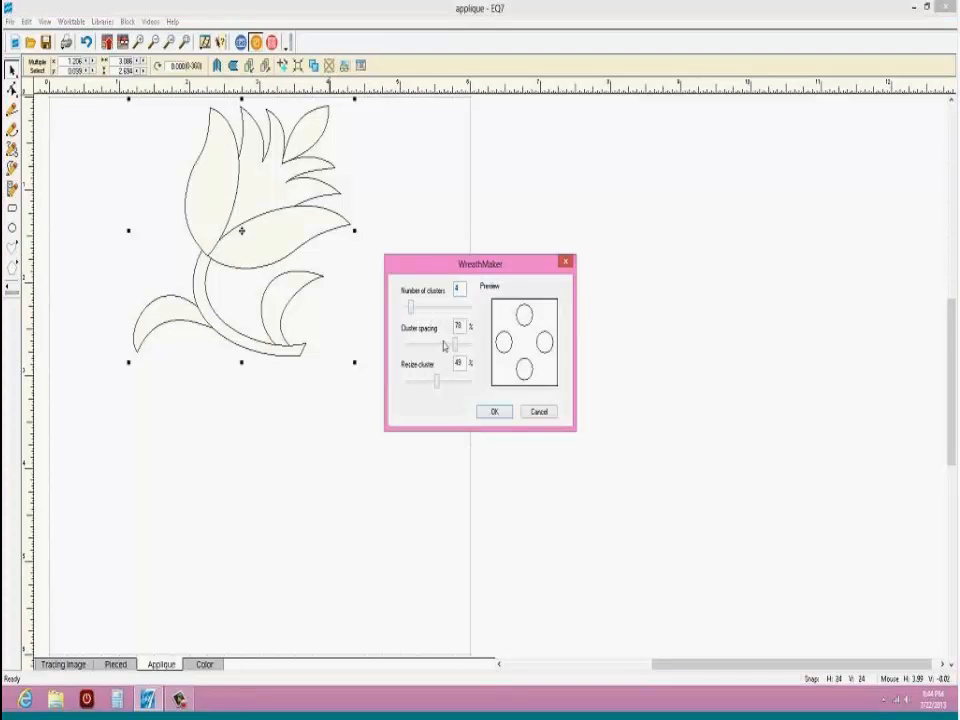
drag(453, 345, 420, 343)
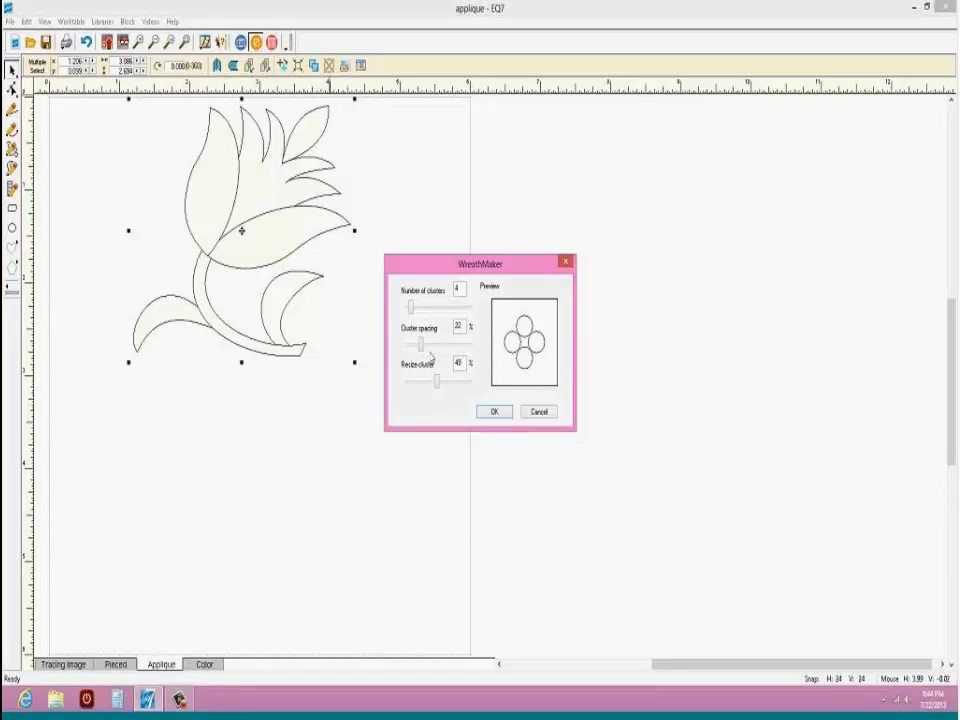
mouse_move(438, 387)
mouse_down()
mouse_move(466, 381)
mouse_move(449, 388)
mouse_up()
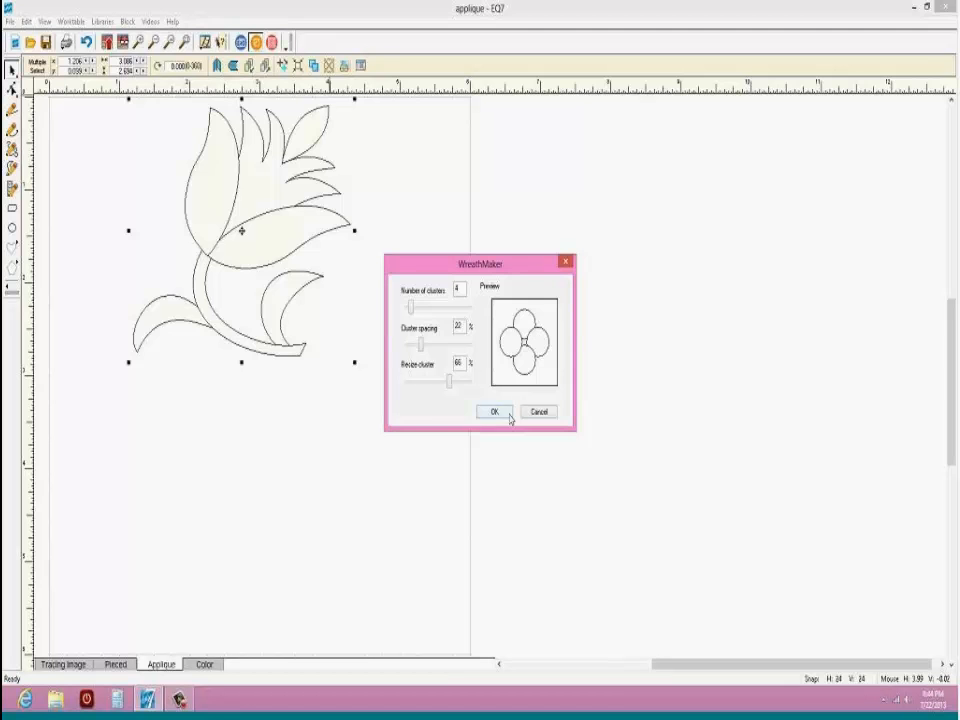
click(494, 413)
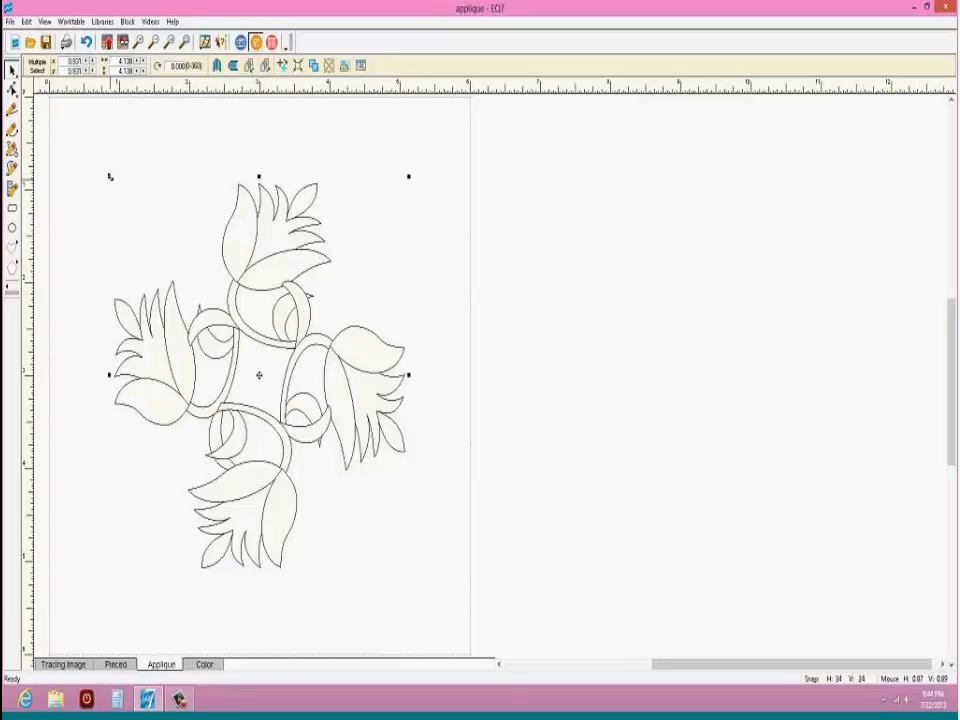
Step: Enlarge the four-flower wreath toward the block's edges to about 5.9 by 5.5 inches
drag(110, 176, 89, 143)
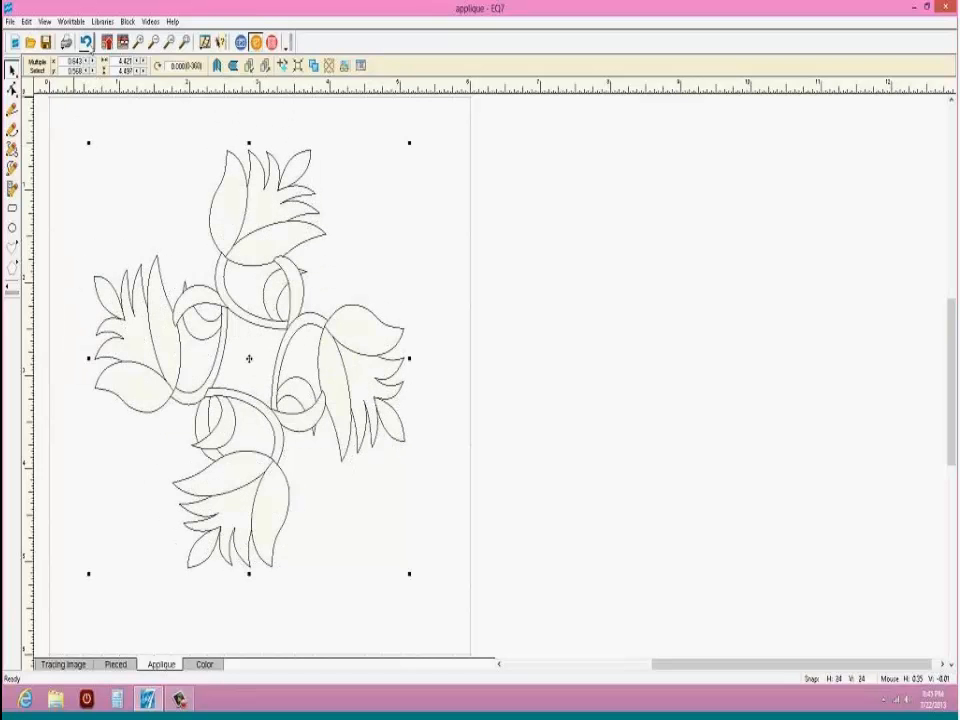
key(ctrl+z)
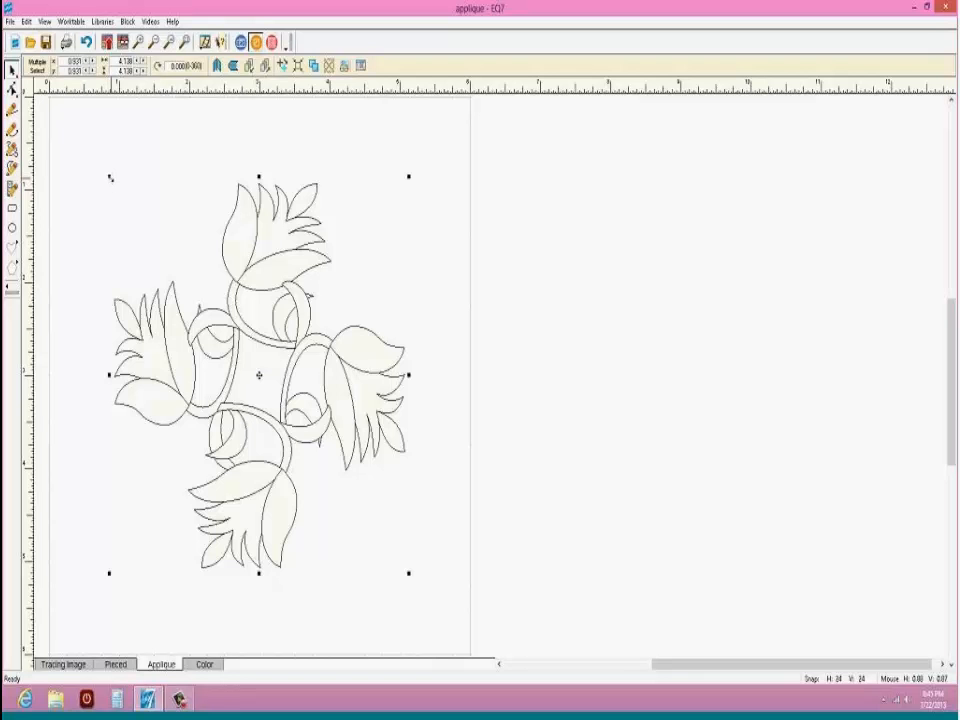
drag(110, 178, 47, 126)
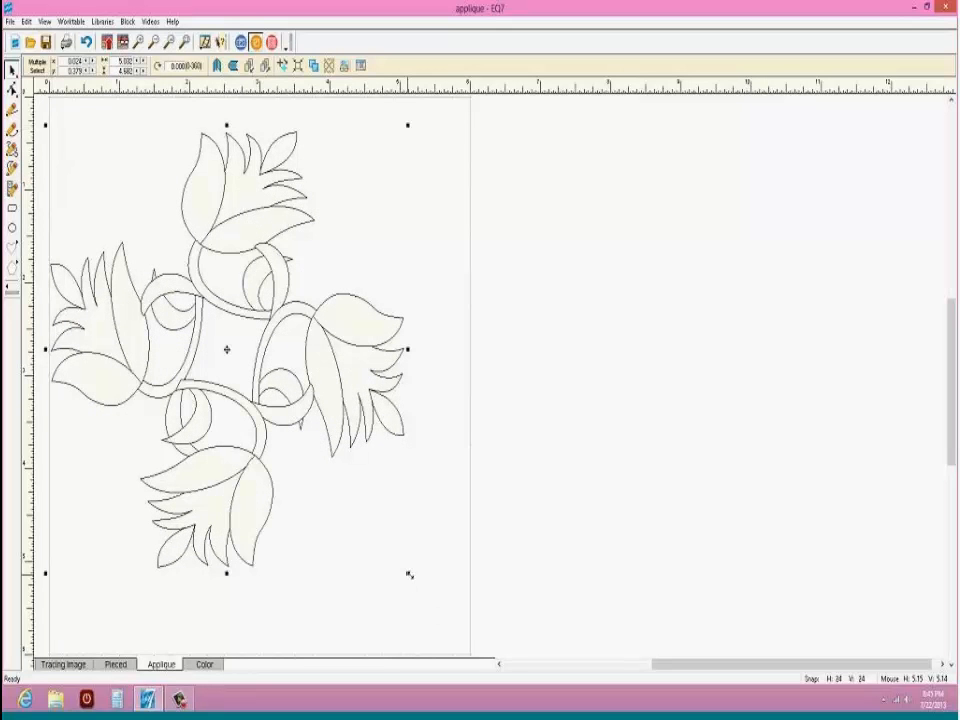
drag(410, 575, 467, 629)
drag(407, 575, 462, 653)
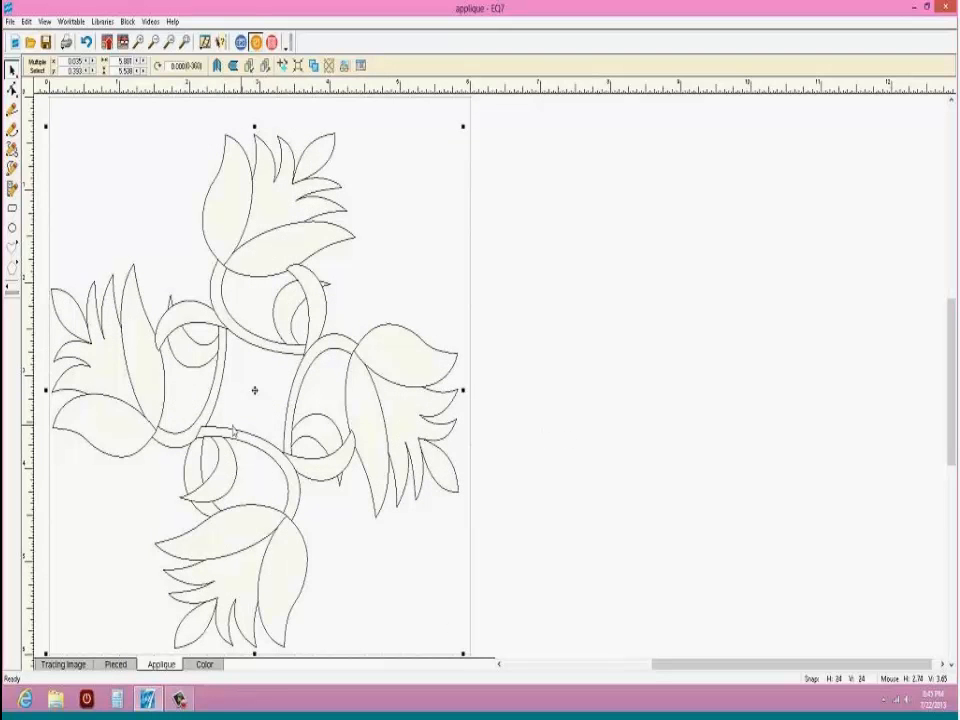
Step: Delete the outer of the two overlapping leaves on the bottom flower's stem
click(203, 470)
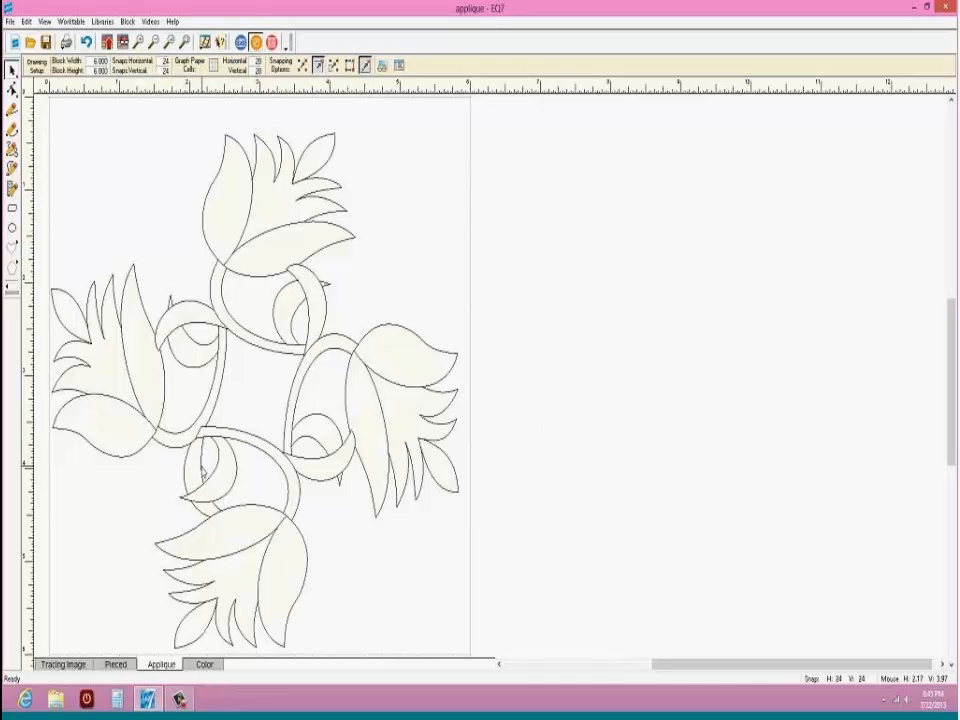
click(200, 467)
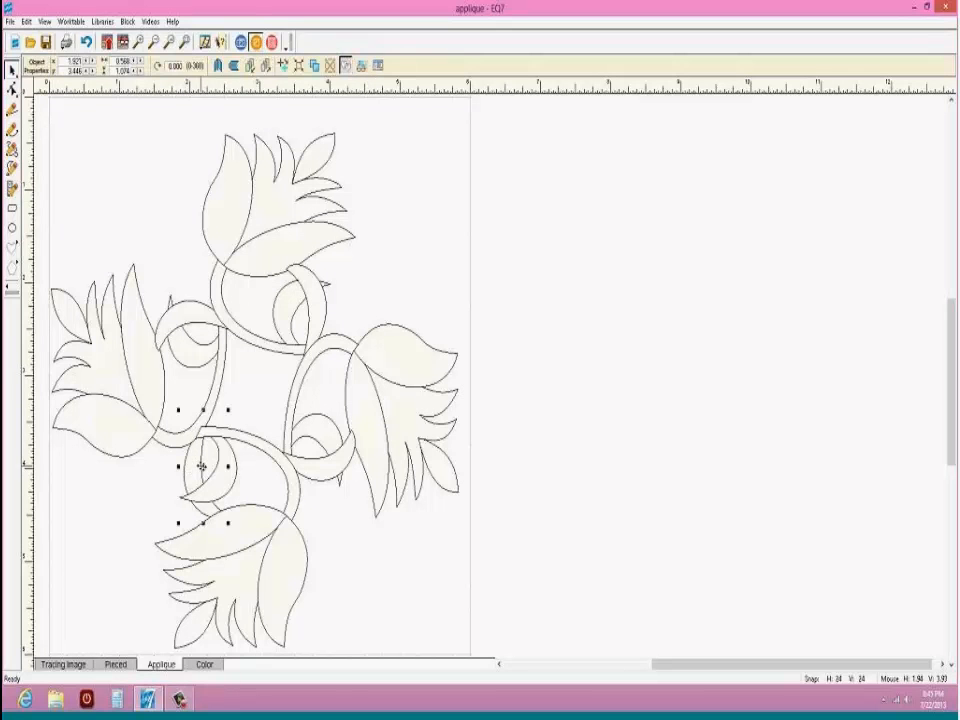
key(Delete)
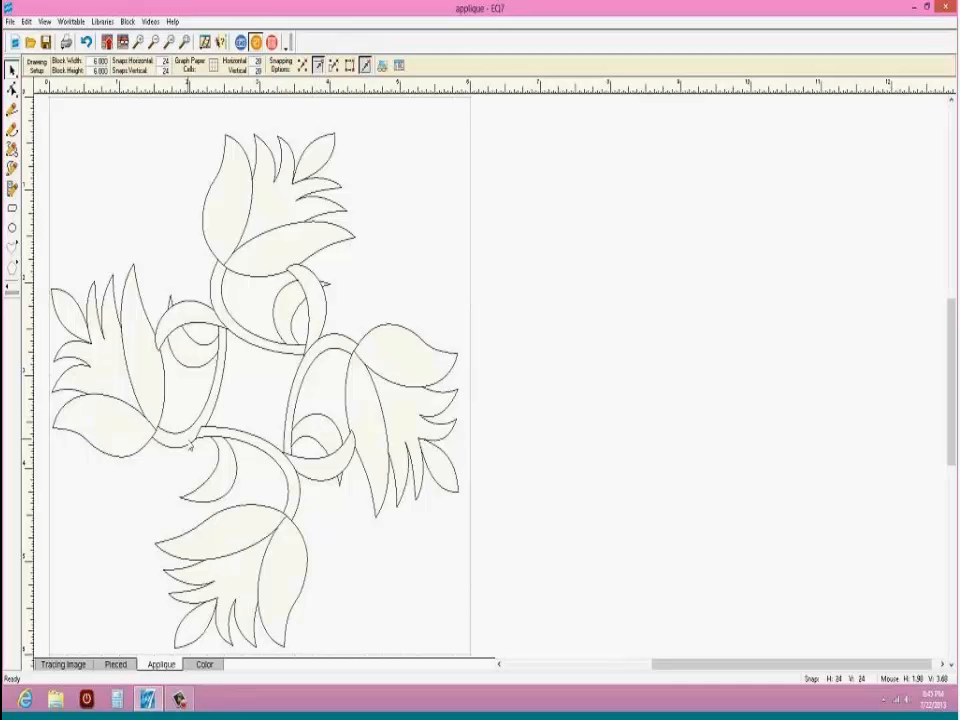
click(190, 446)
right_click(190, 445)
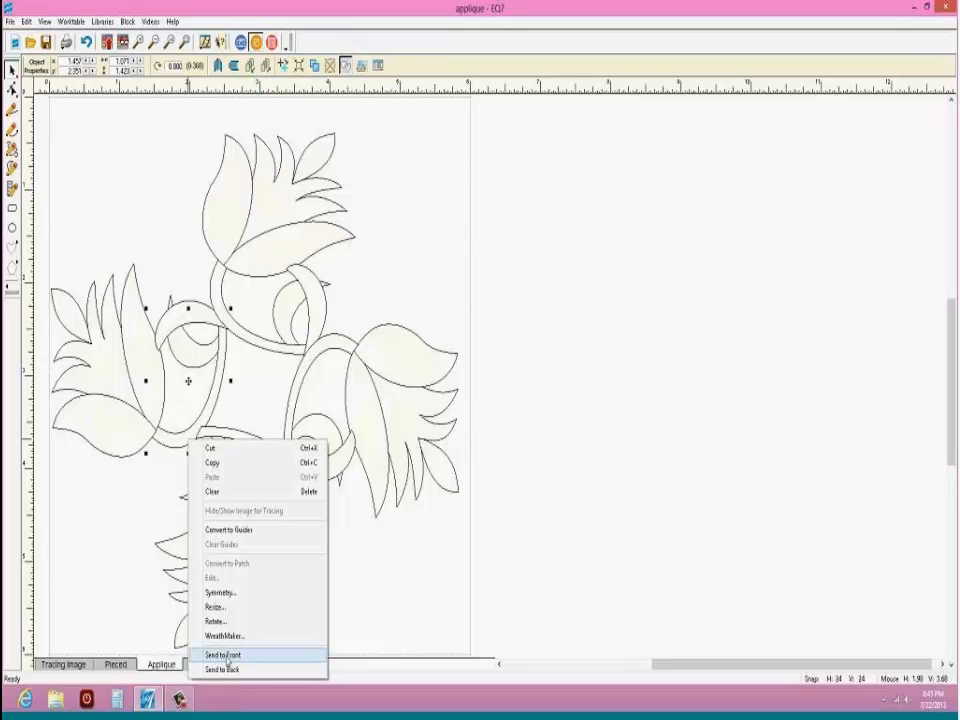
click(231, 416)
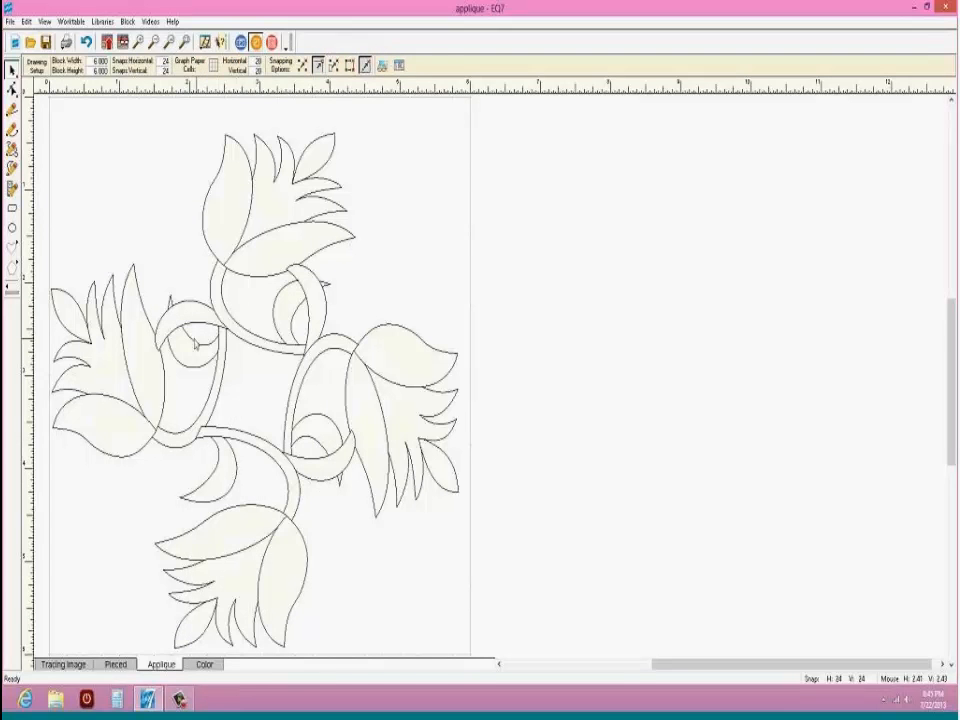
Step: Delete the overlapping inner leaves curled inside the stems of the left, top and right flowers
click(193, 336)
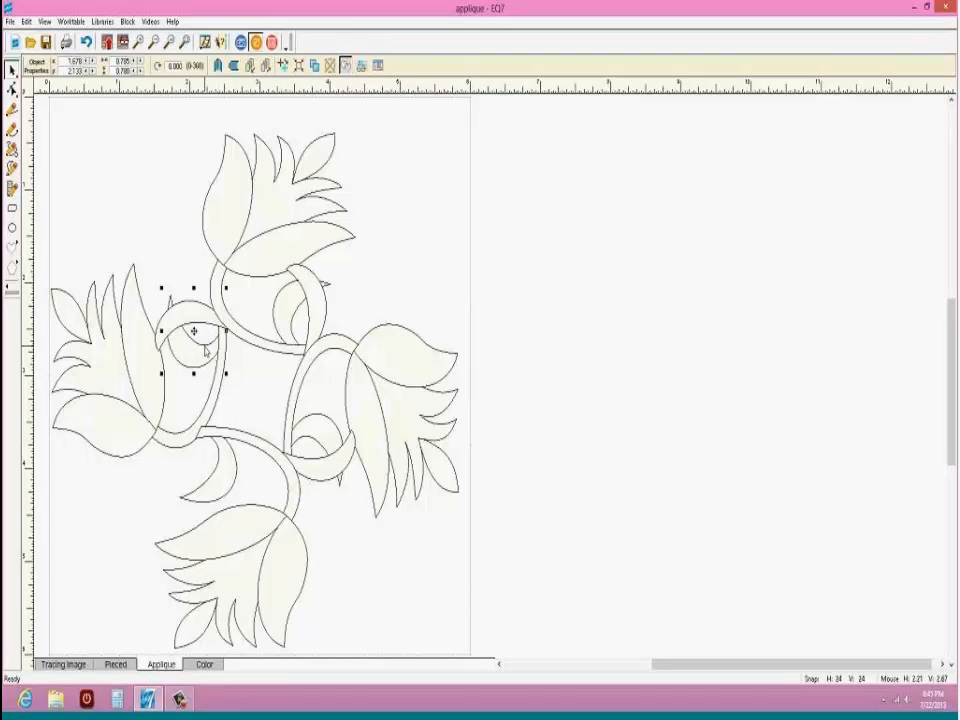
key(Delete)
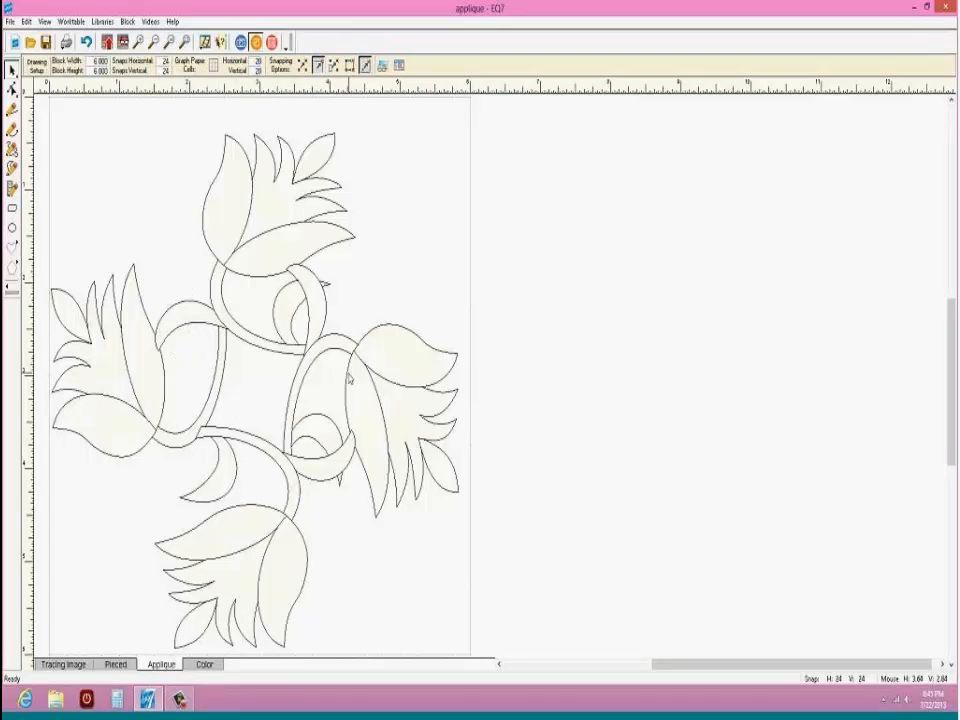
click(297, 312)
key(Delete)
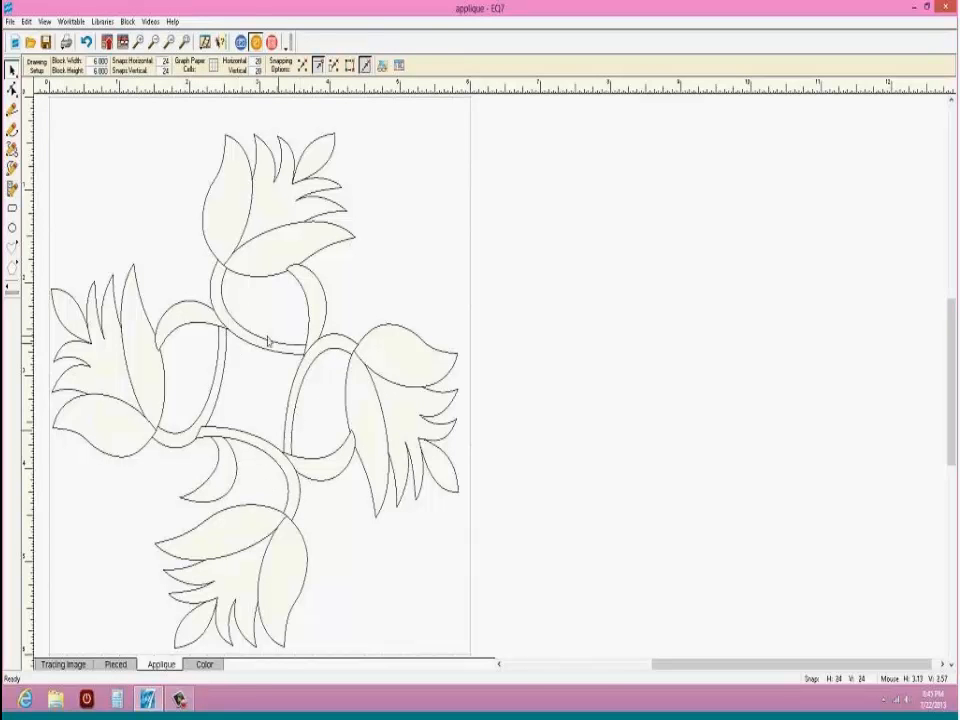
Step: Send the bottom flower's curved stem to the back
click(233, 440)
right_click(233, 440)
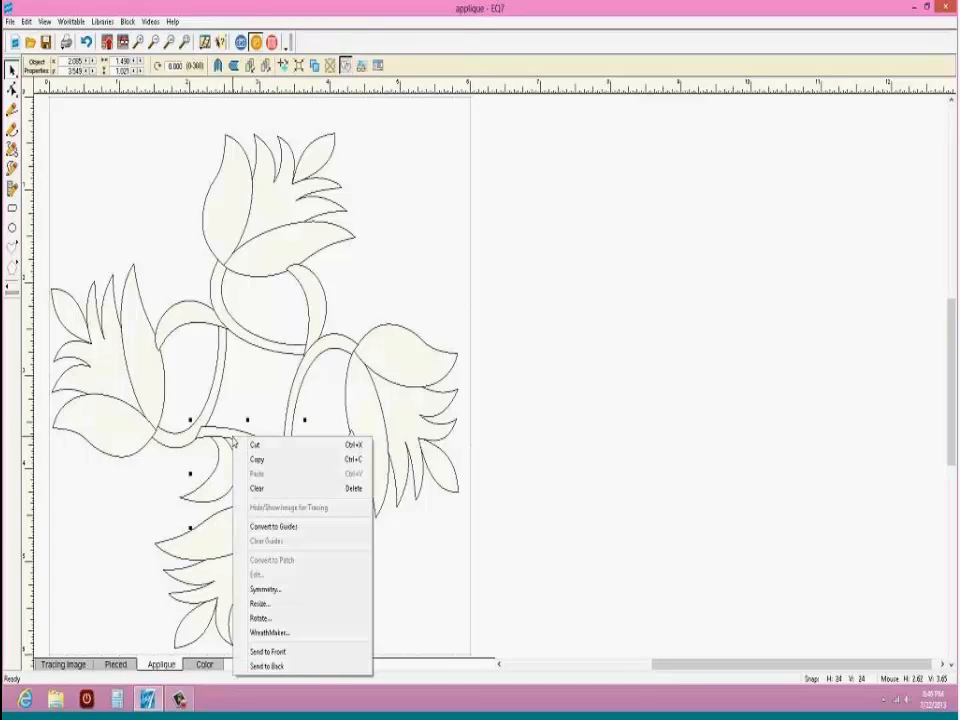
click(266, 666)
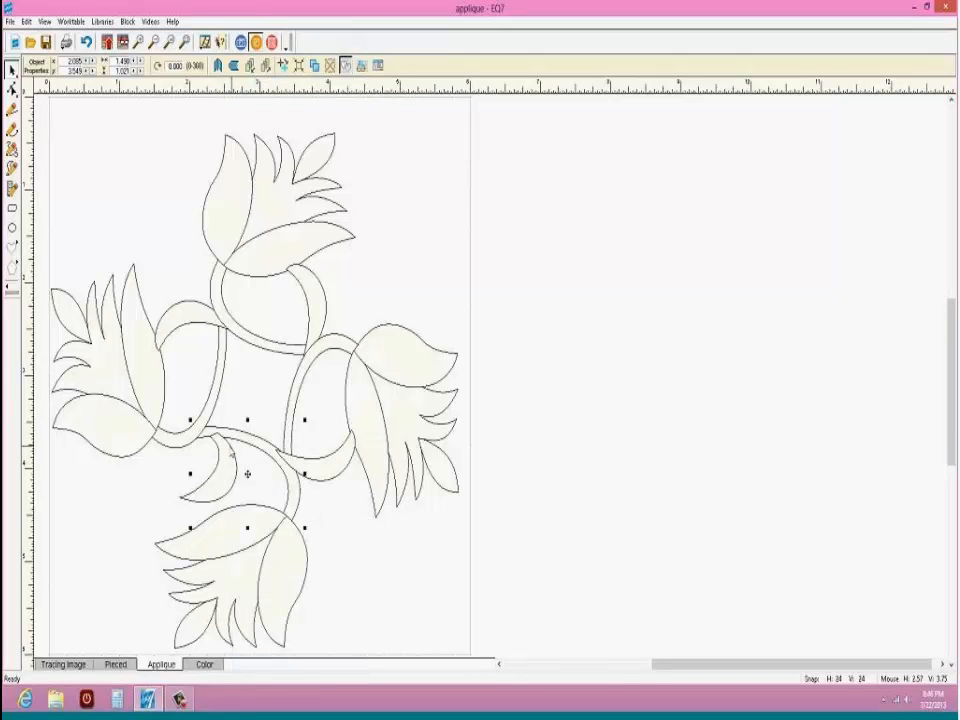
Step: Select the remaining leaves of the bottom and right flowers together and send them to the back
click(229, 452)
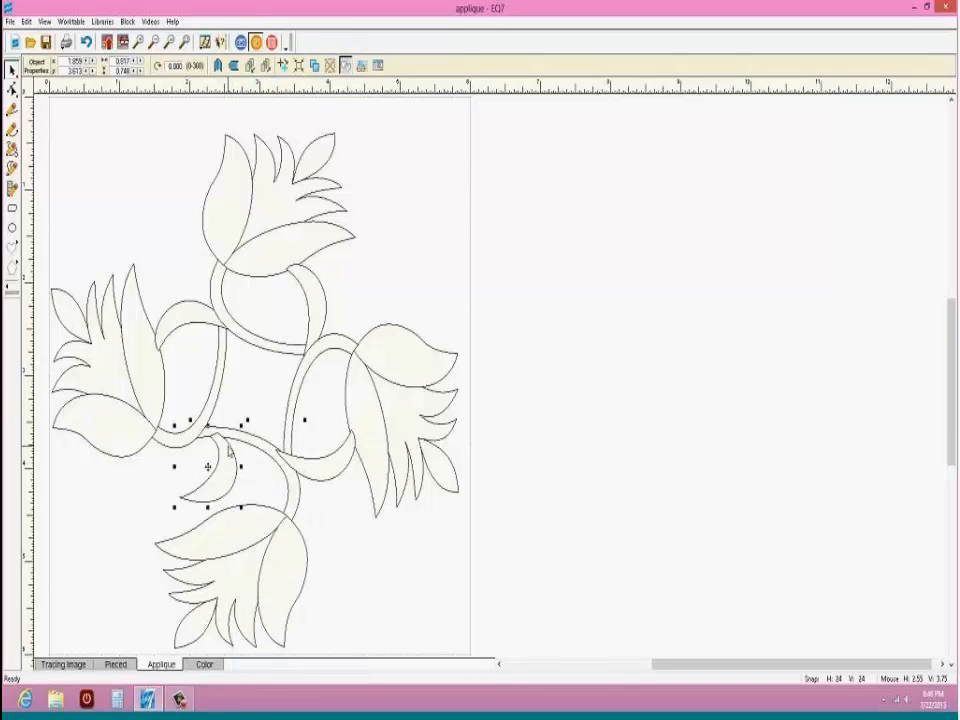
click(320, 487)
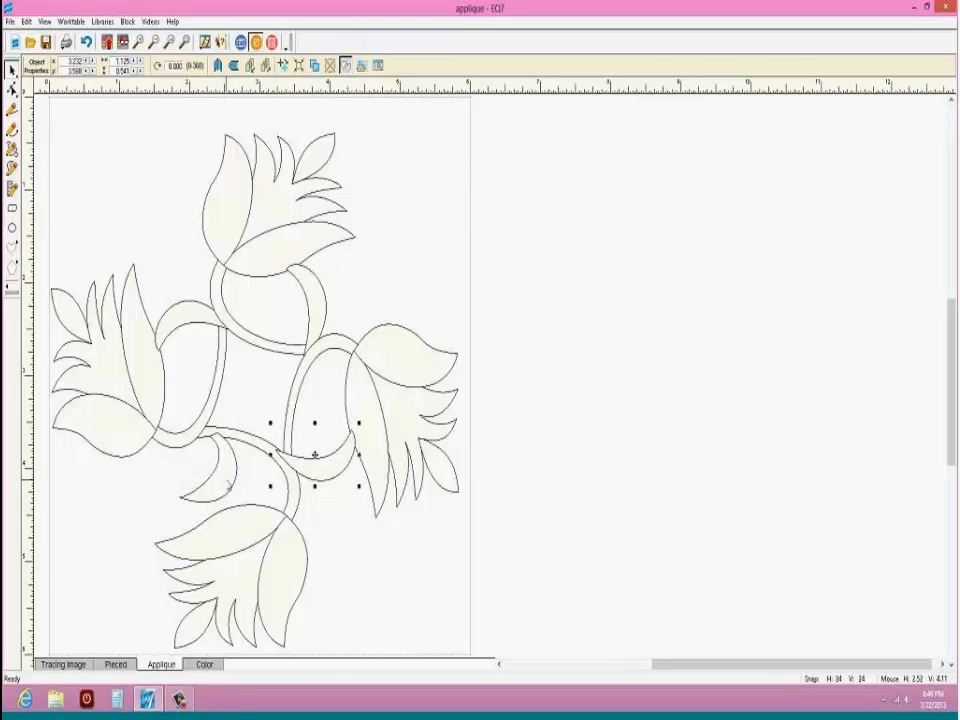
shift+click(232, 491)
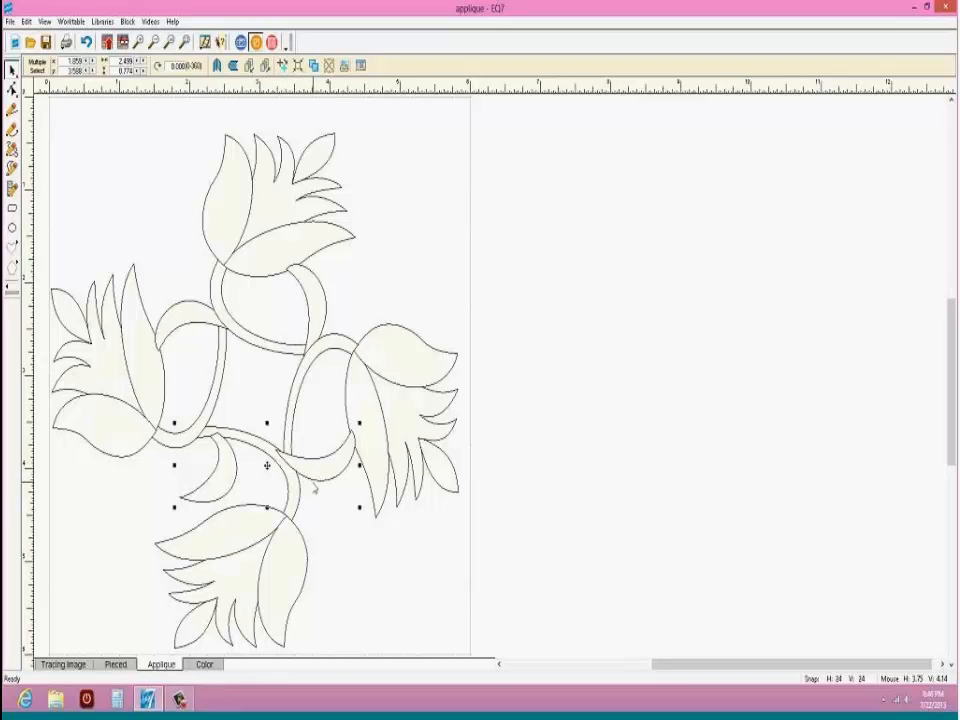
right_click(316, 480)
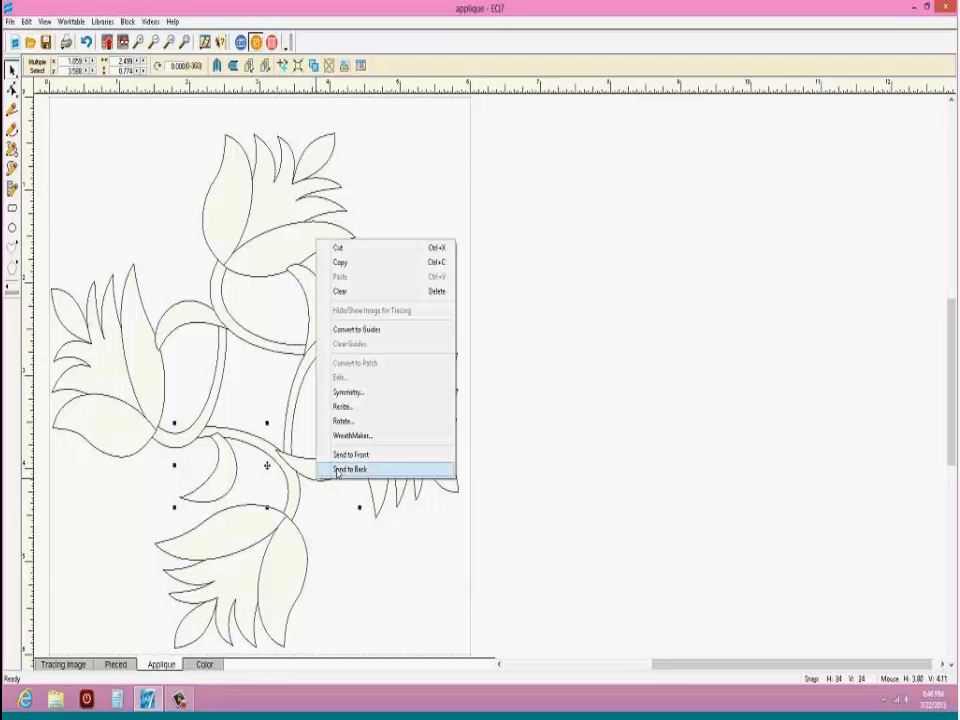
click(345, 469)
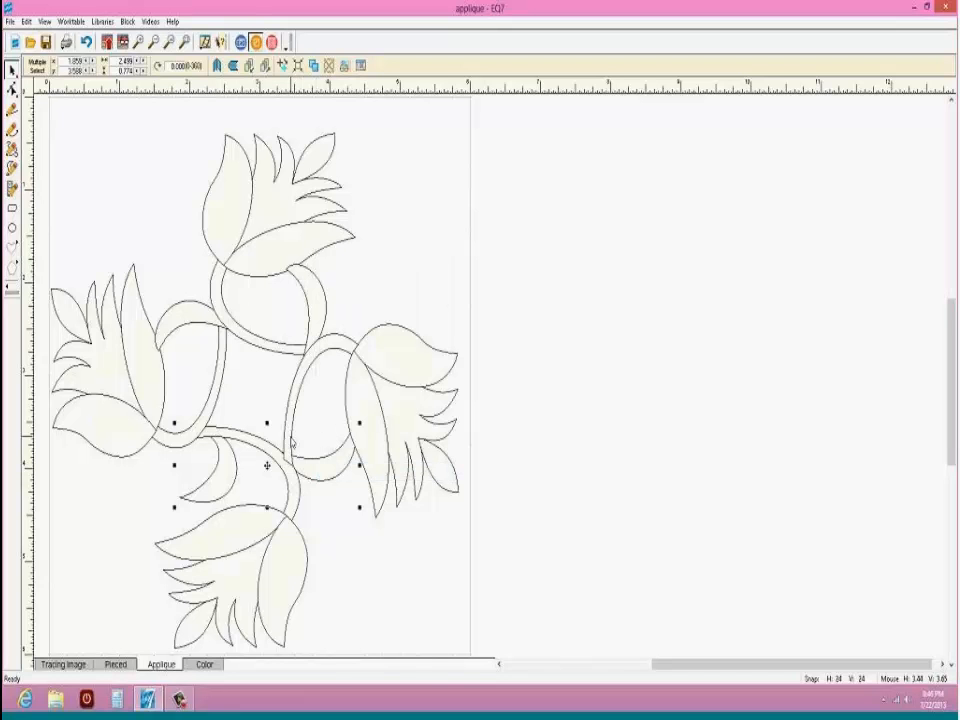
click(292, 443)
right_click(292, 443)
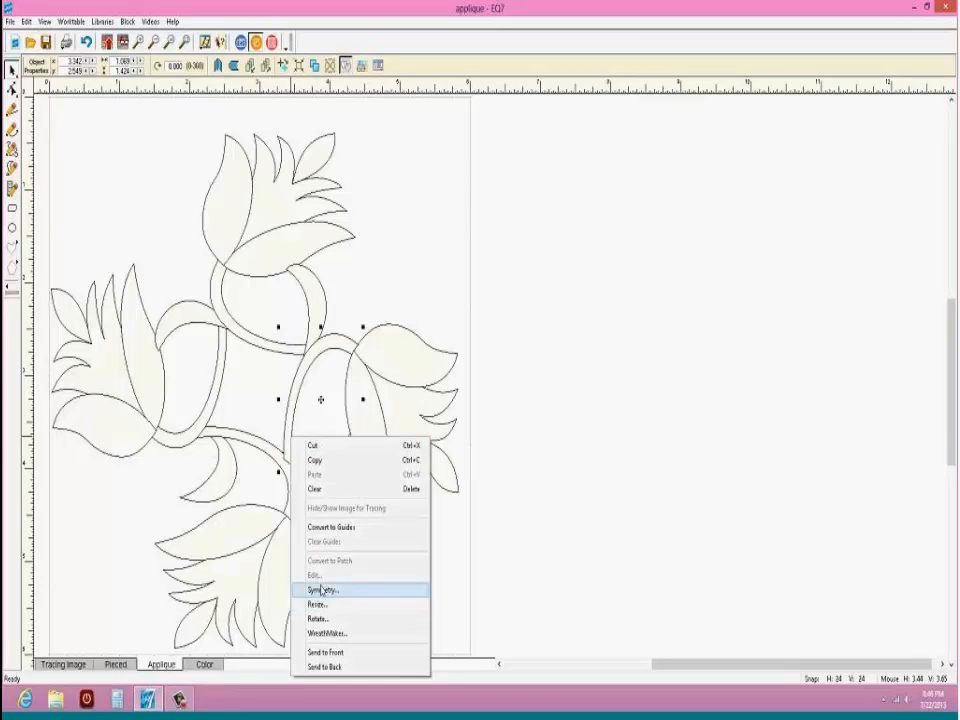
click(261, 388)
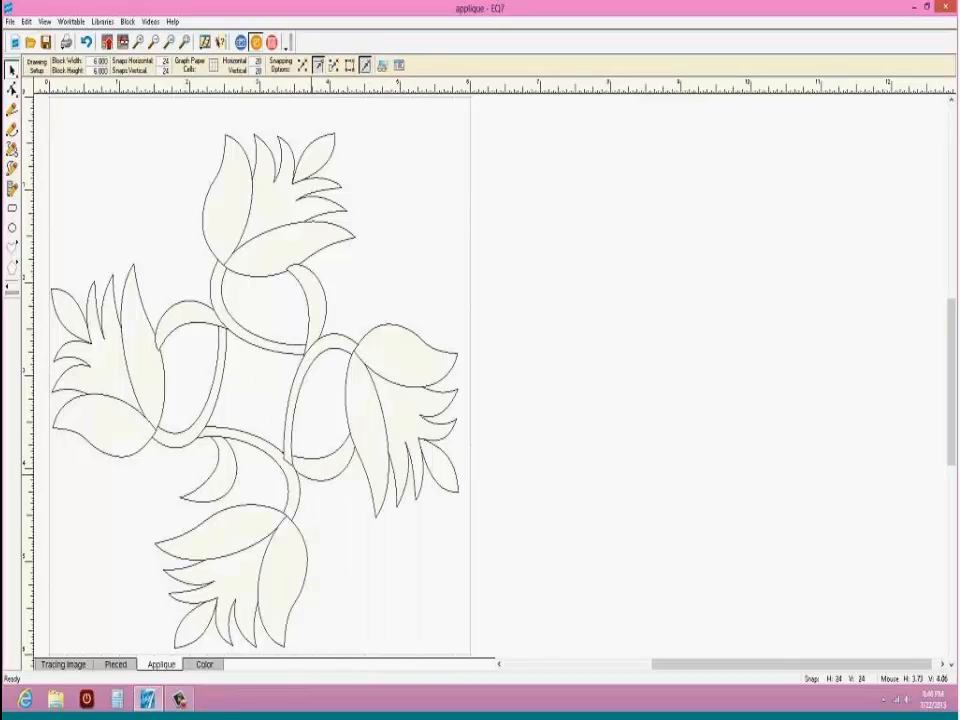
Step: Send the curved leaf between the right flower and the bottom flower's stem to the front
click(315, 455)
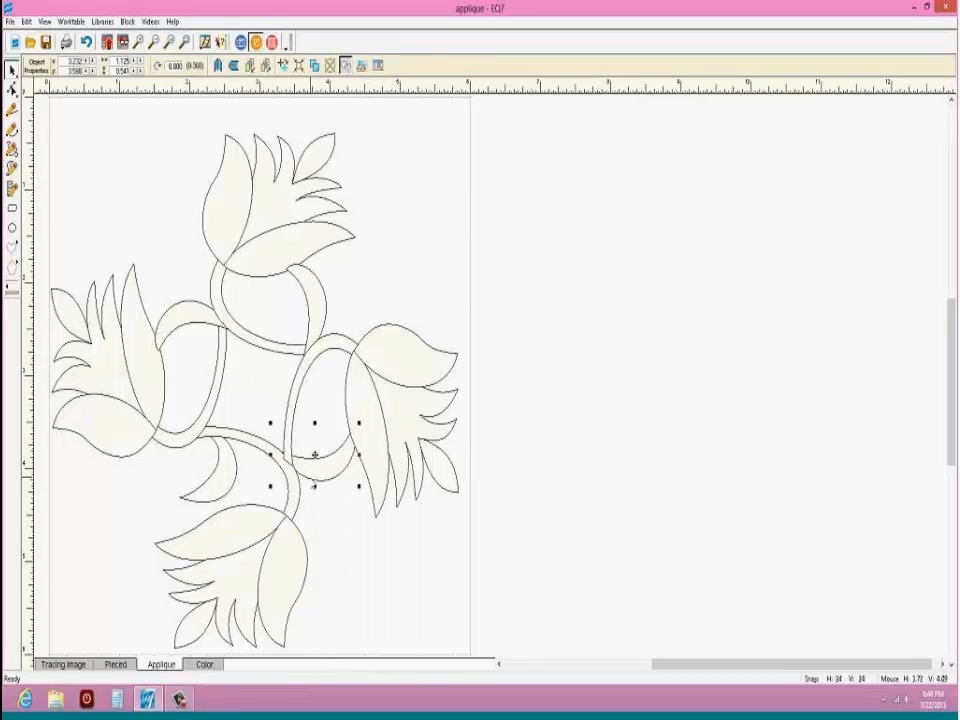
right_click(314, 477)
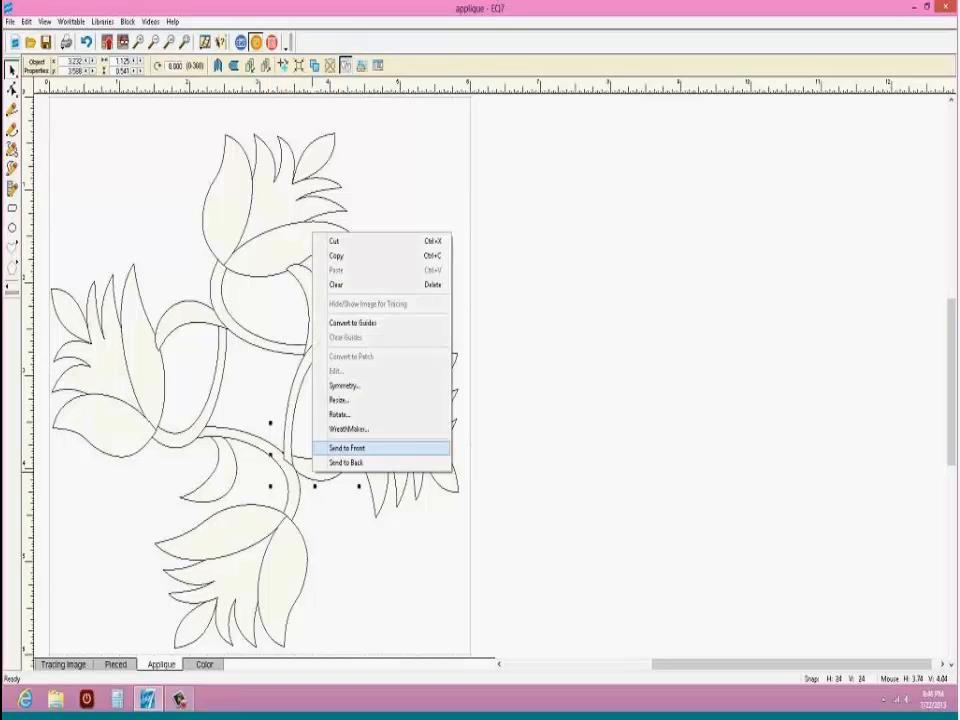
click(347, 448)
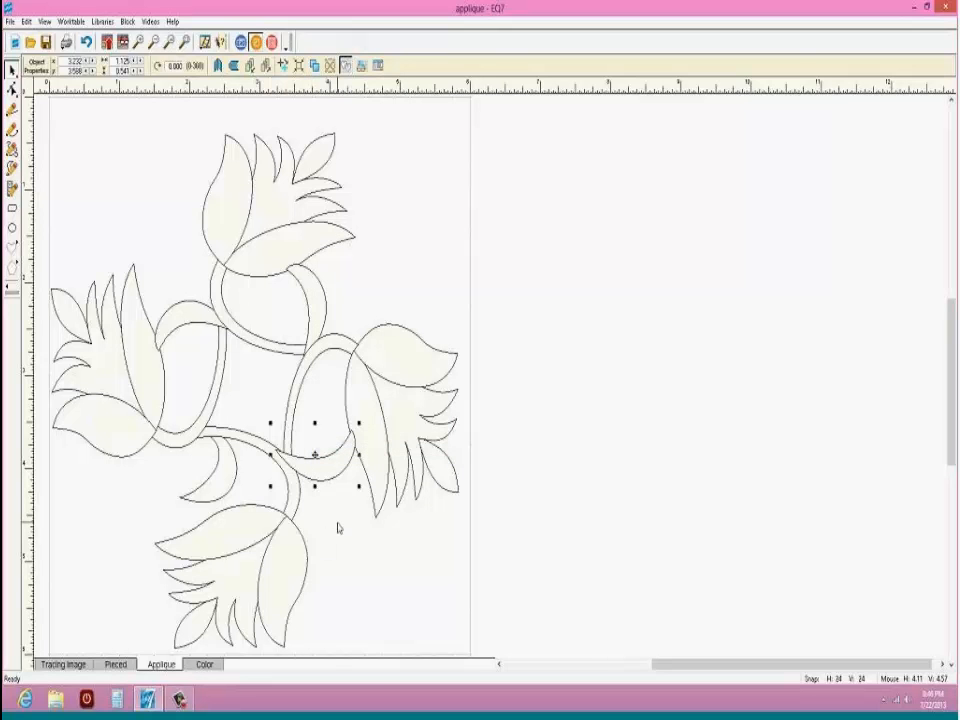
click(331, 519)
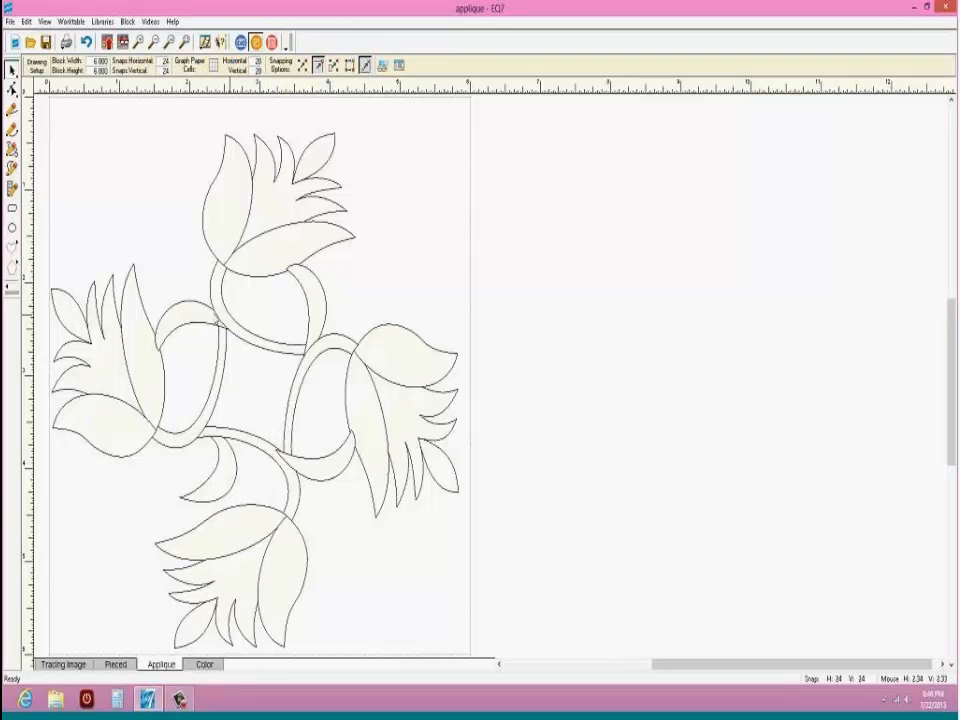
Step: Select the curved leaves beside the left and top flowers together and send them to the front
click(194, 326)
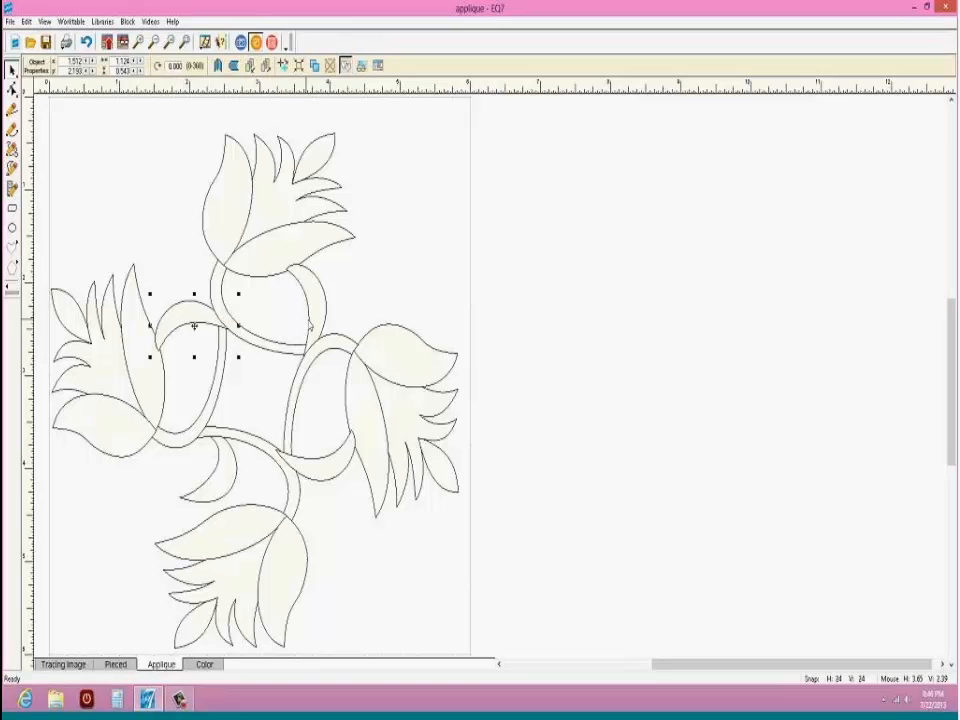
click(306, 326)
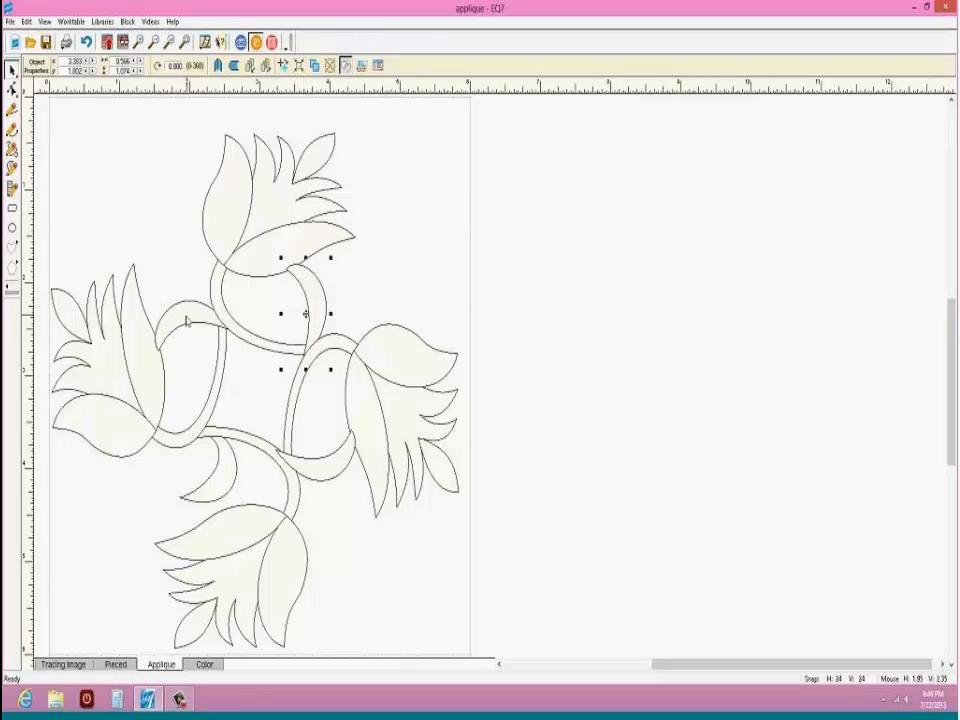
right_click(188, 320)
shift+click(170, 335)
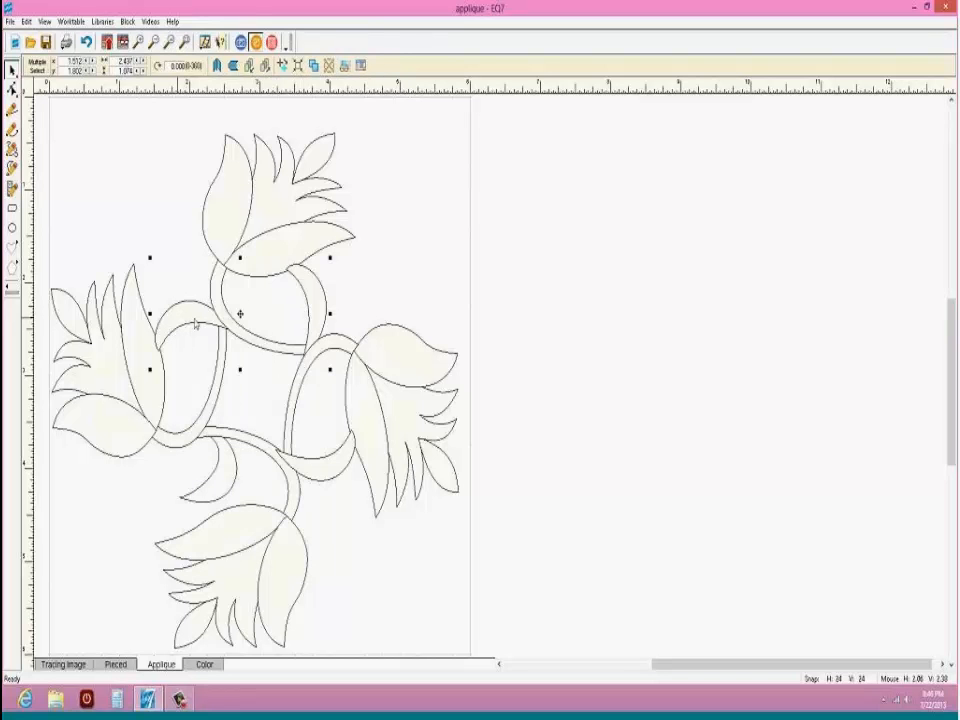
right_click(195, 320)
click(251, 535)
click(418, 268)
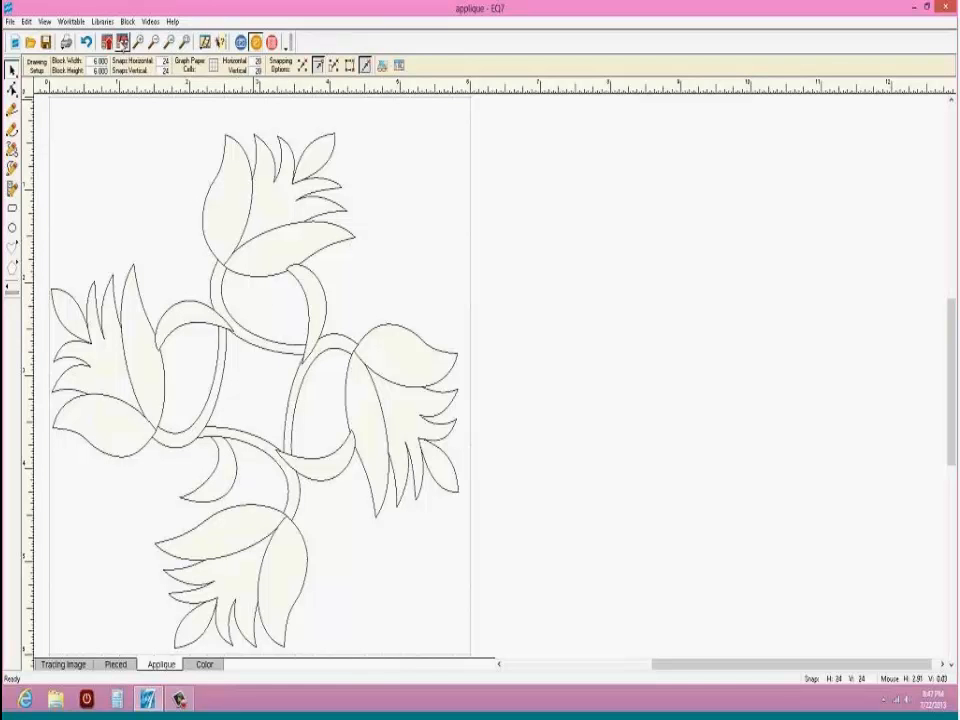
Step: Add the finished wreath block to the Sketchbook and open the block library
click(107, 43)
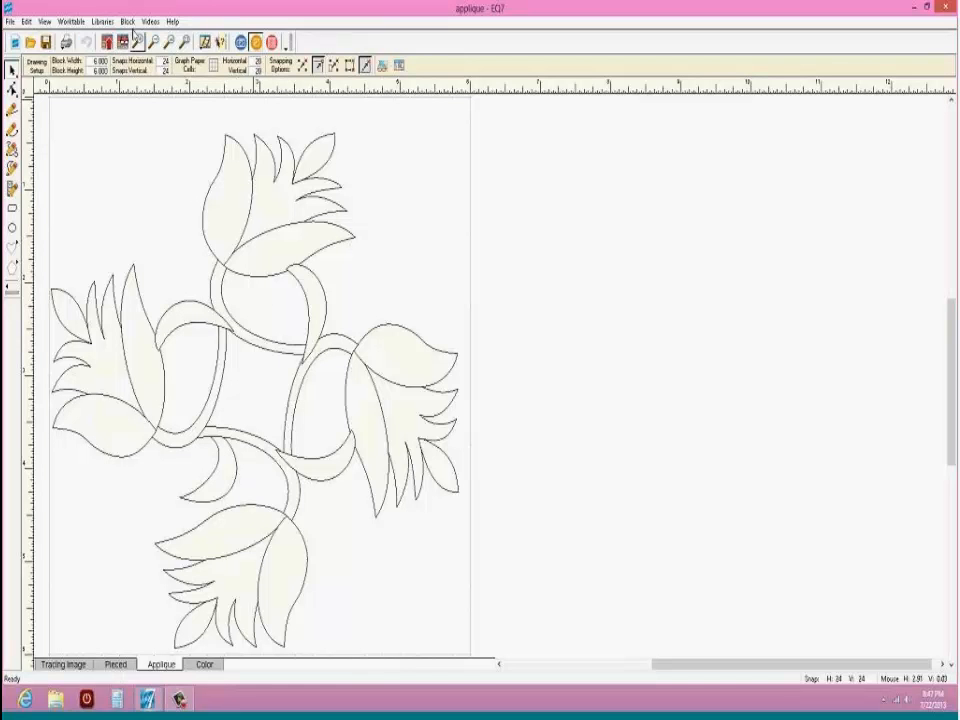
click(129, 22)
mouse_move(133, 39)
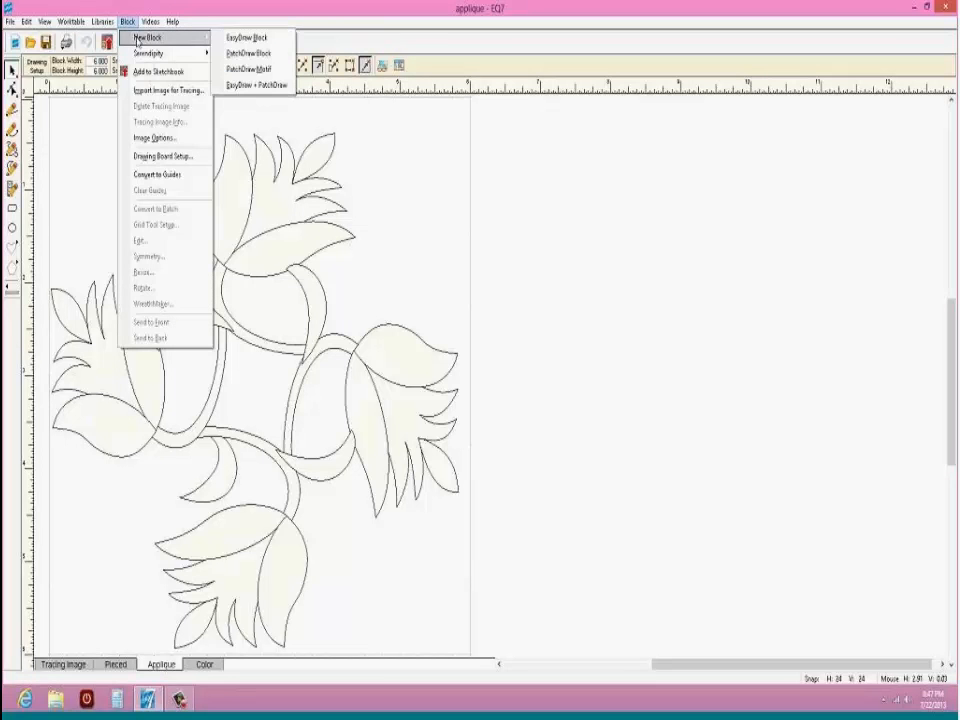
click(120, 37)
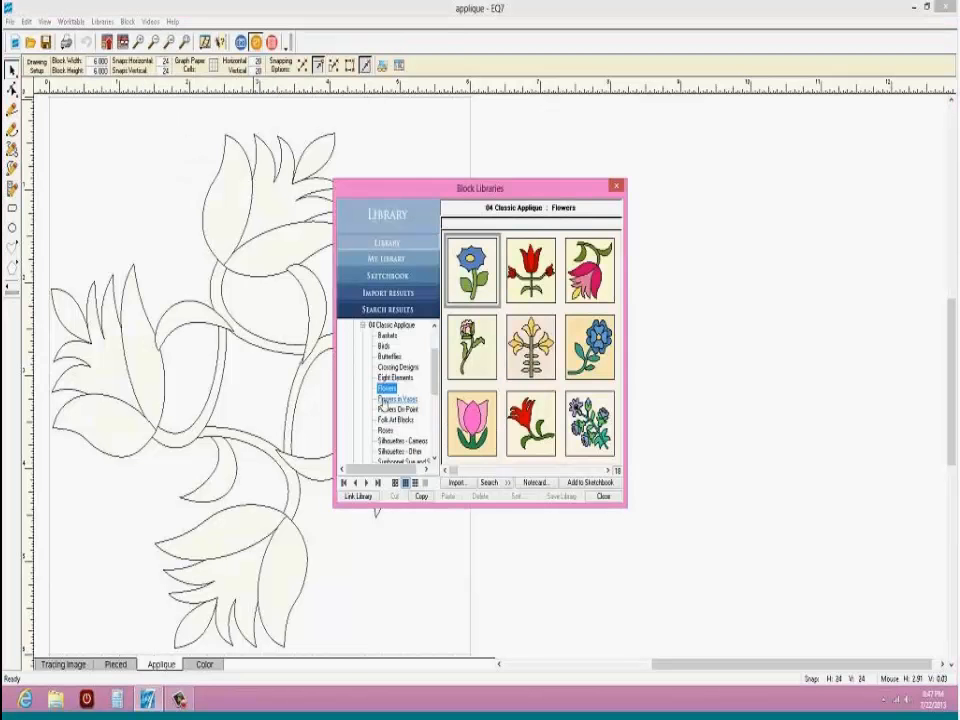
Step: Browse the Flowers in Vases, Eight Elements, Birds and Butterflies categories of the Classic Applique library
click(397, 398)
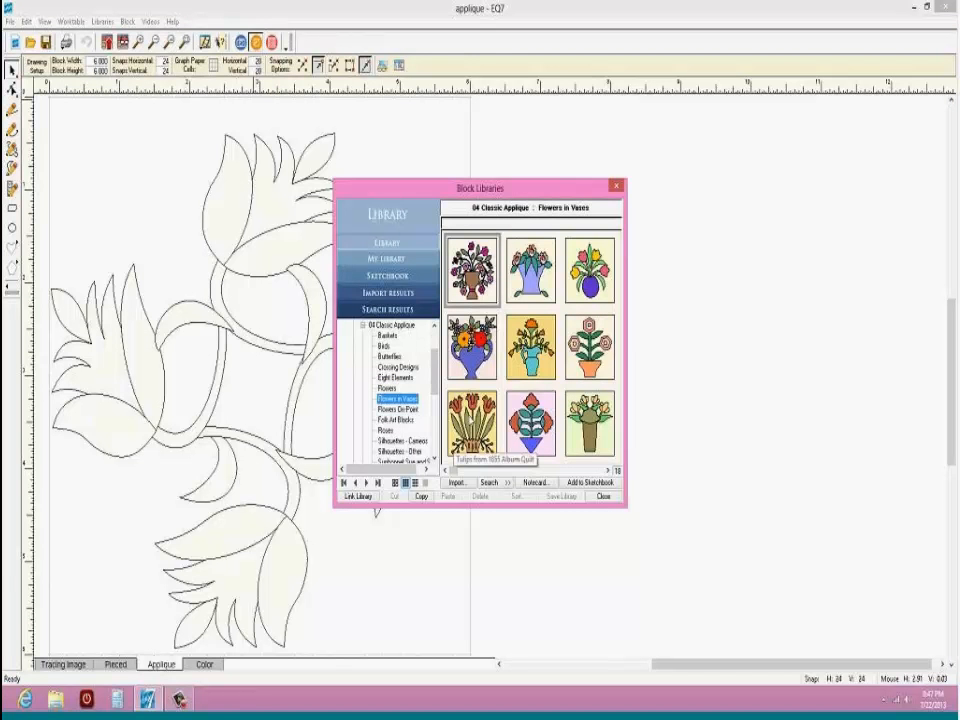
click(472, 425)
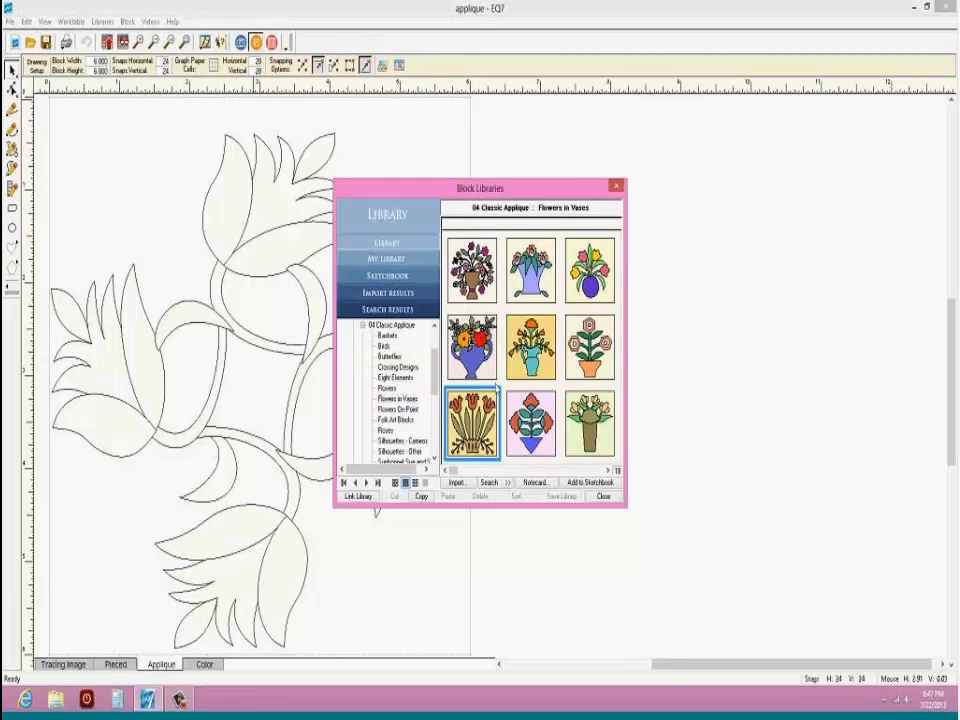
click(396, 378)
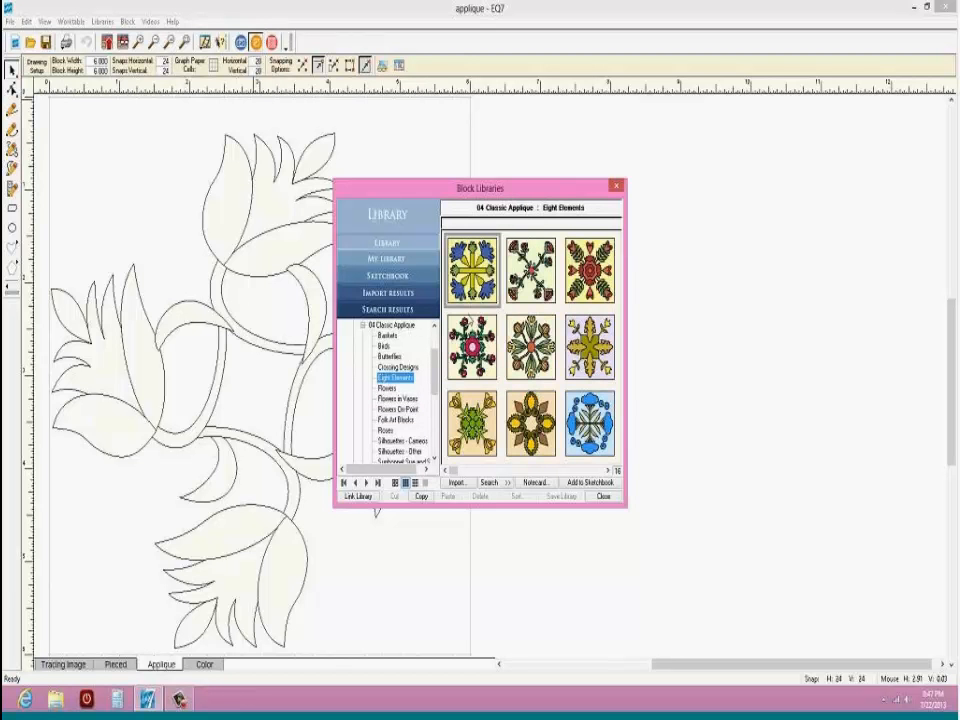
click(387, 346)
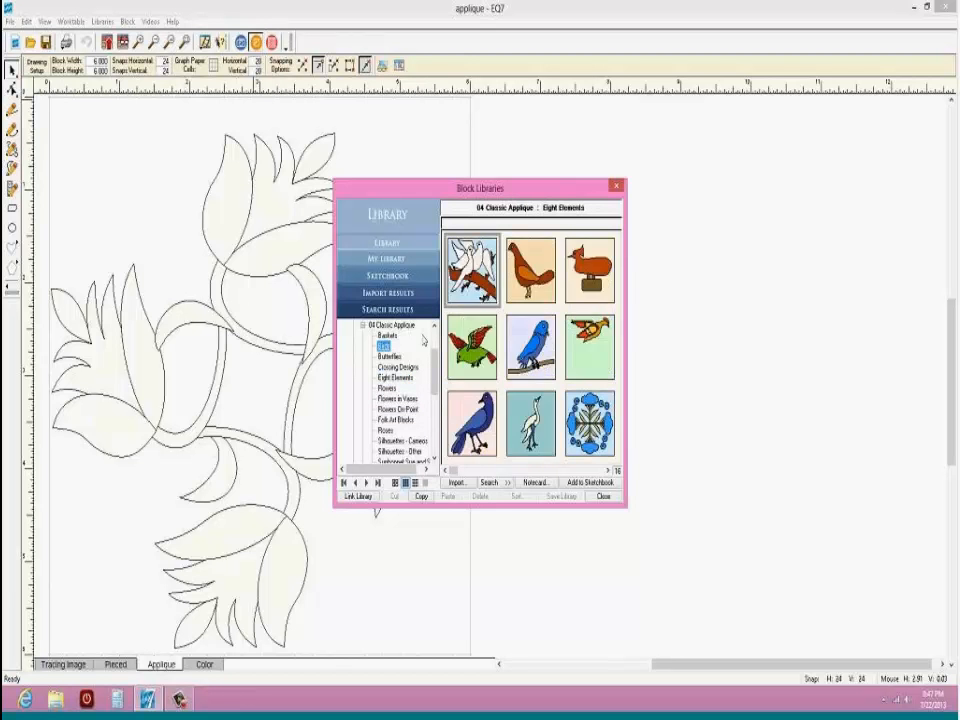
click(389, 357)
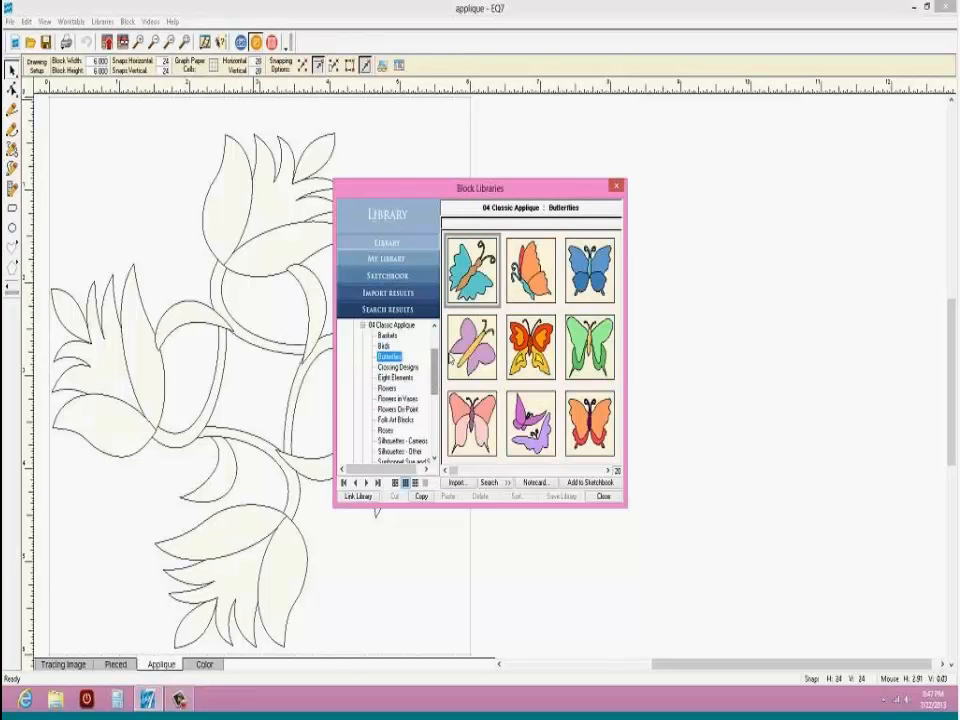
scroll(432, 365, down, 3)
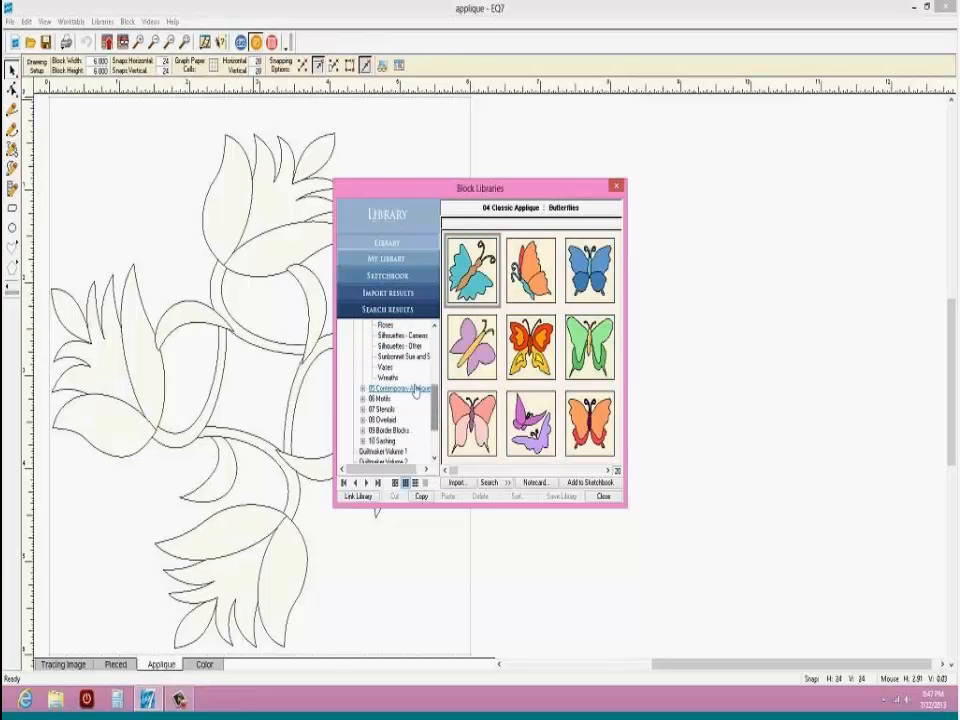
Step: Expand the 05 Contemporary Applique library and look through its Children, Bugs, Cats and Celebrations blocks
click(370, 389)
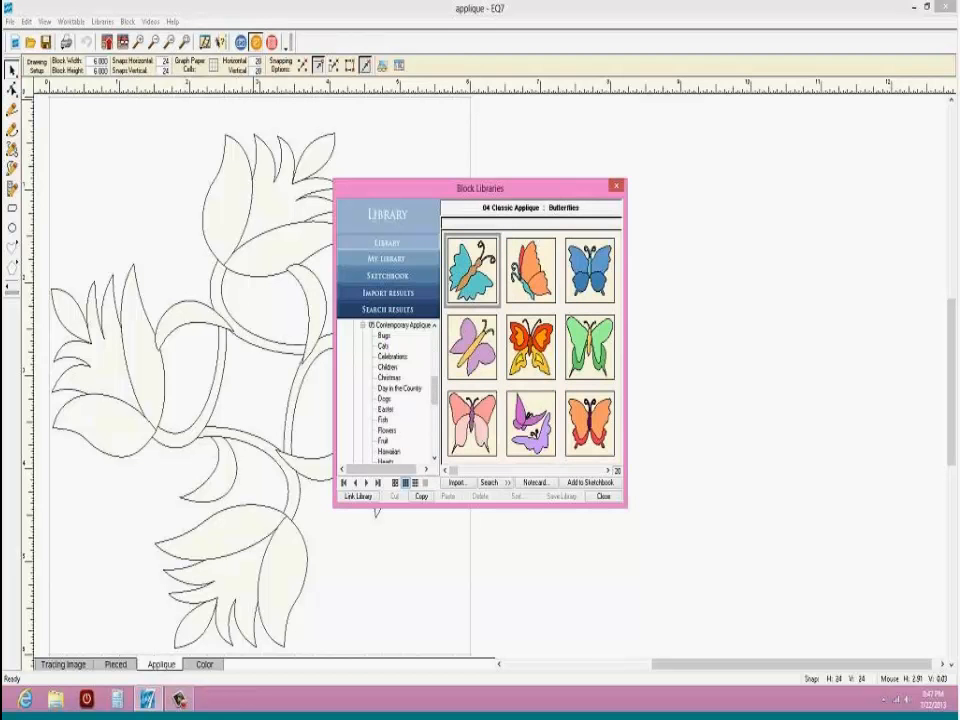
click(387, 366)
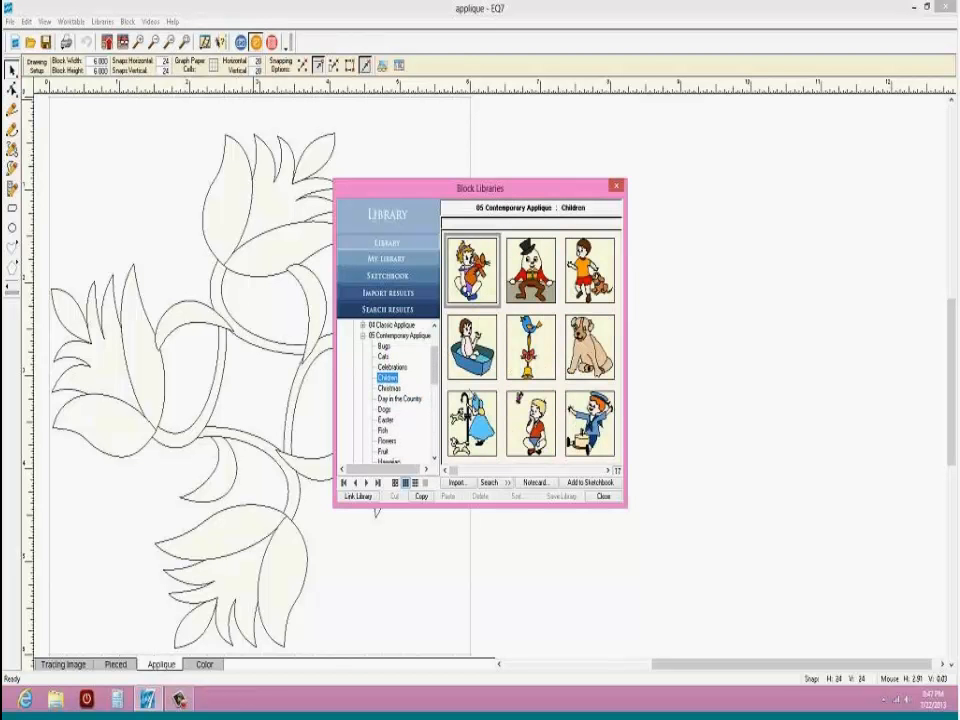
click(383, 346)
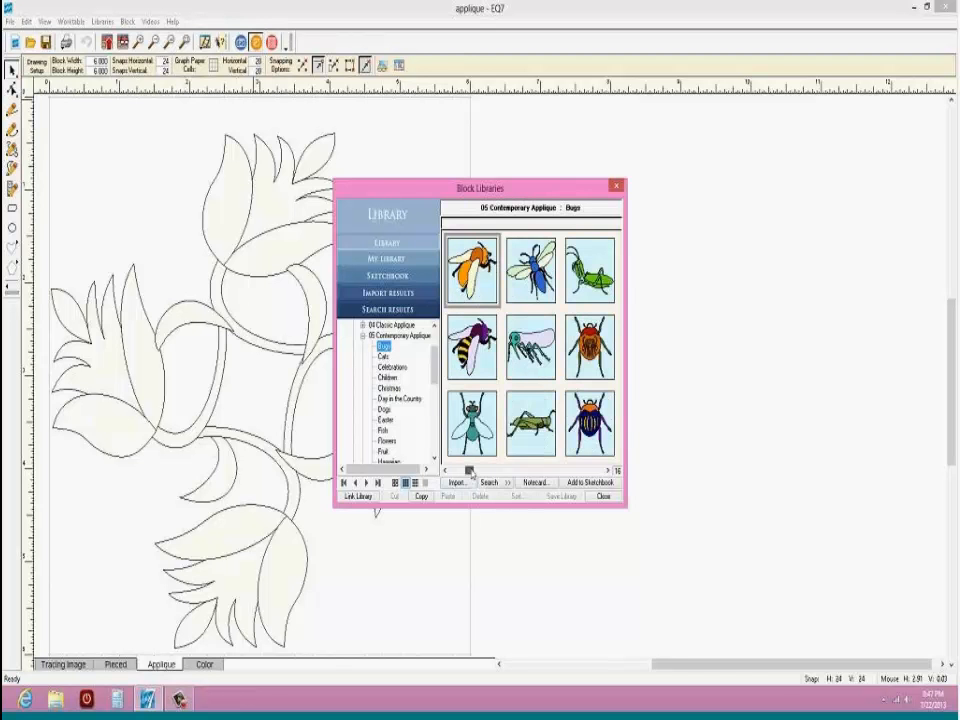
click(532, 471)
drag(532, 471, 609, 472)
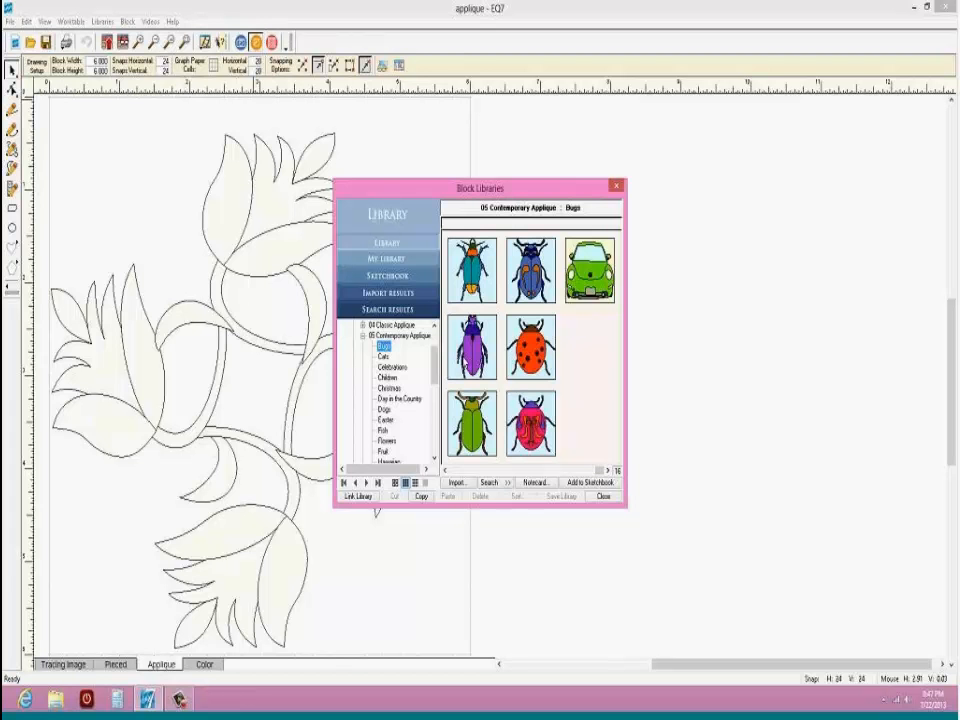
click(385, 356)
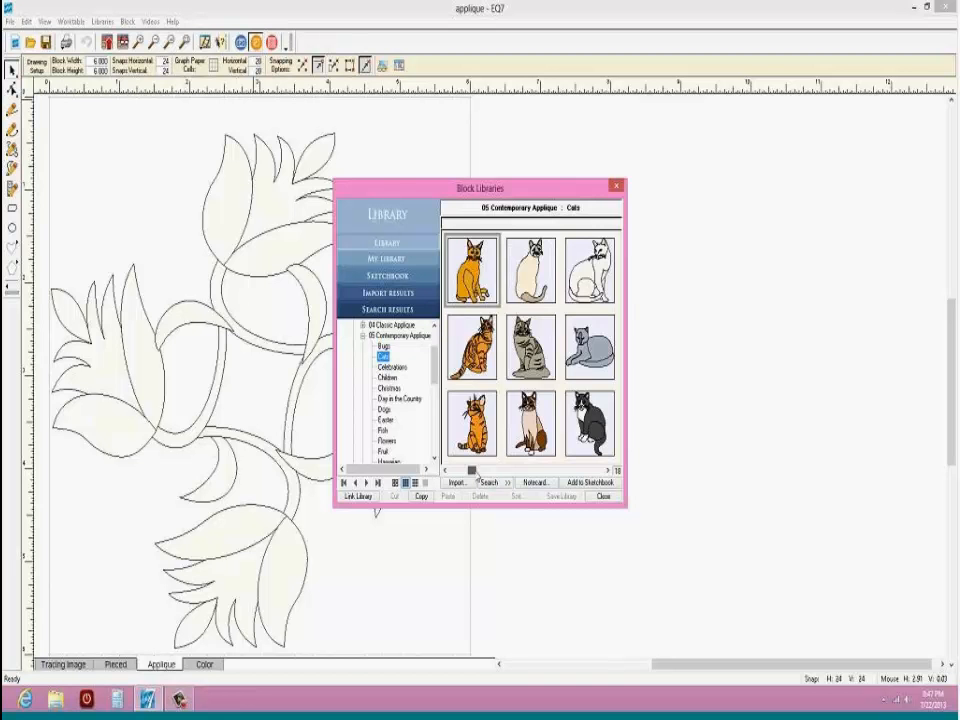
drag(458, 471, 611, 481)
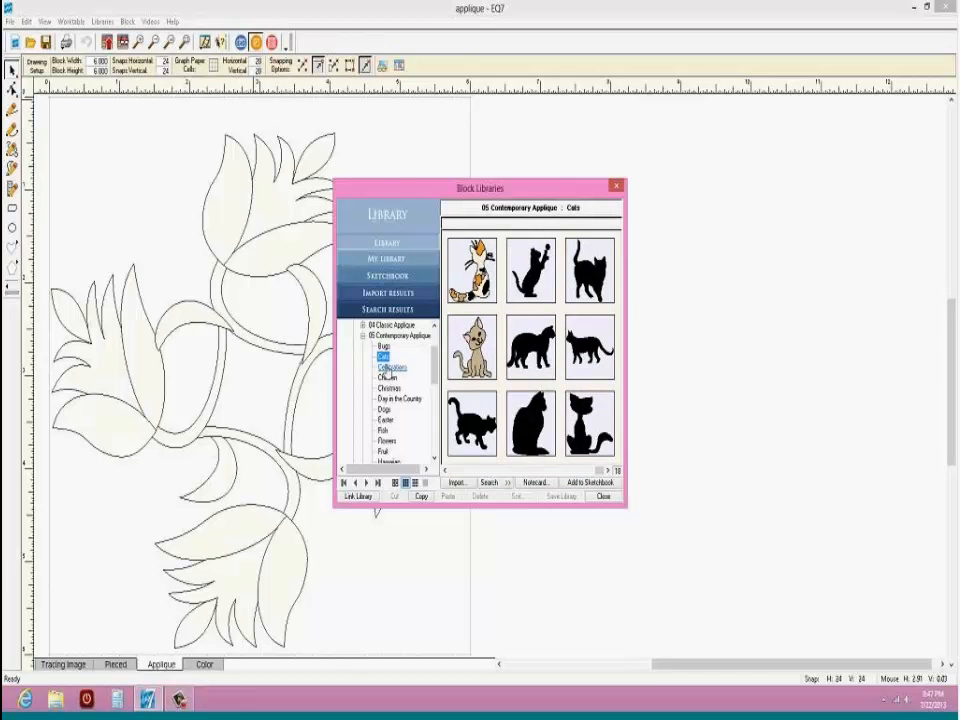
click(392, 367)
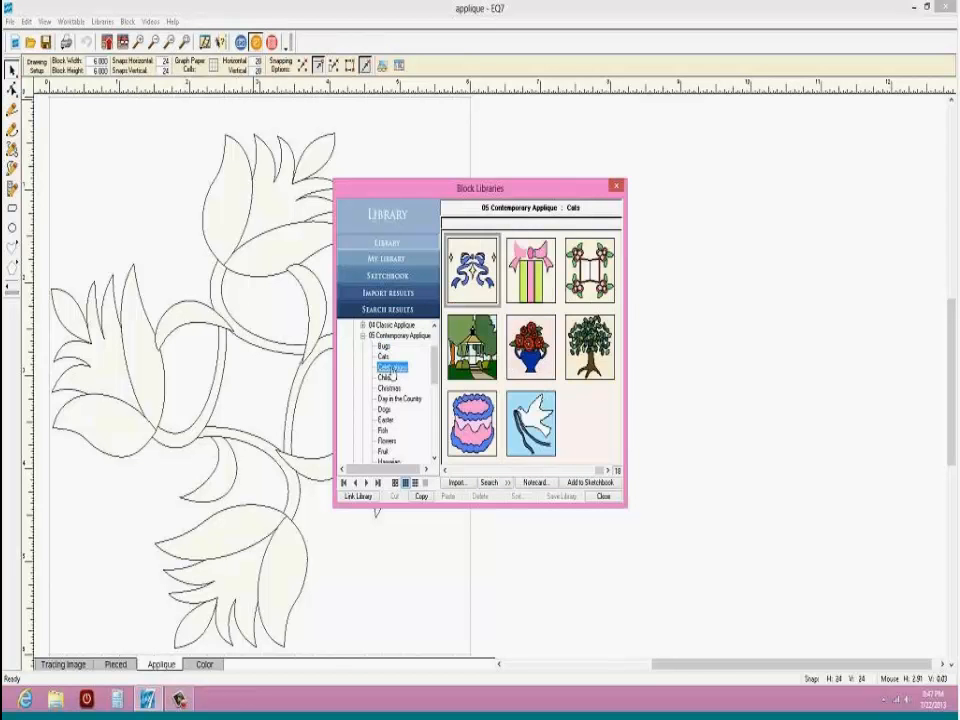
click(598, 471)
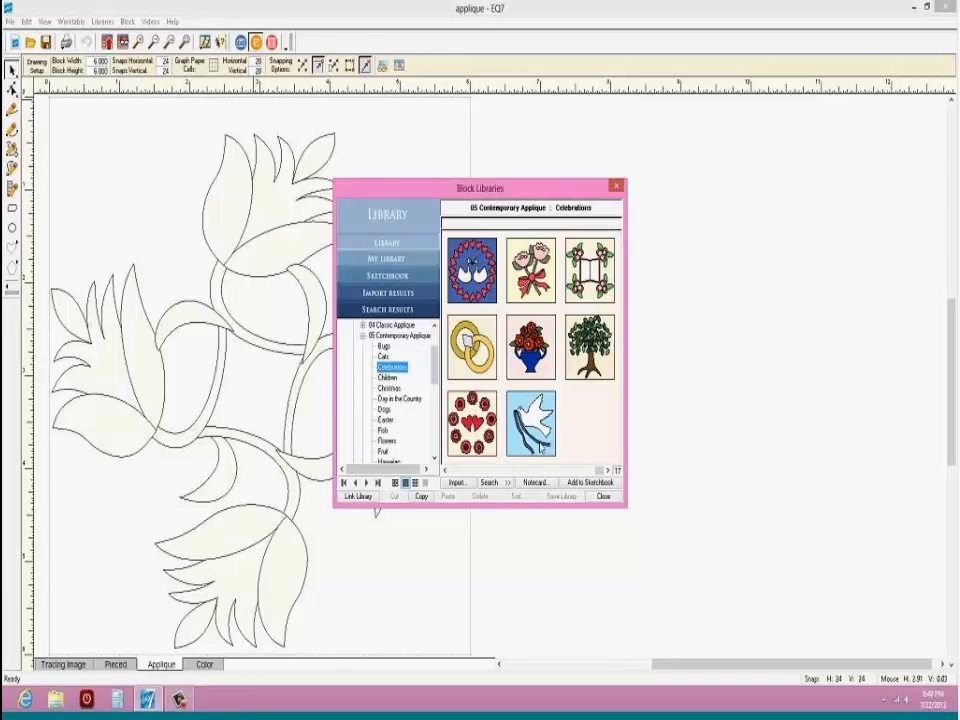
Step: Look through the Contemporary Applique blocks in Christmas, Day in the Country, Dogs, Easter, Fish and Flowers
click(389, 389)
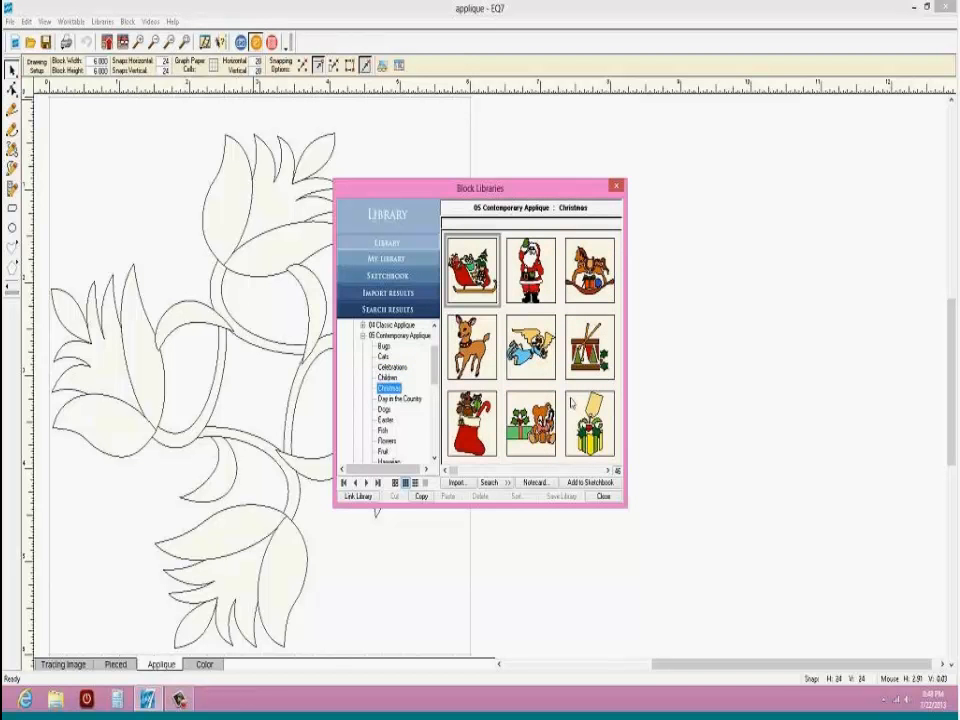
click(466, 471)
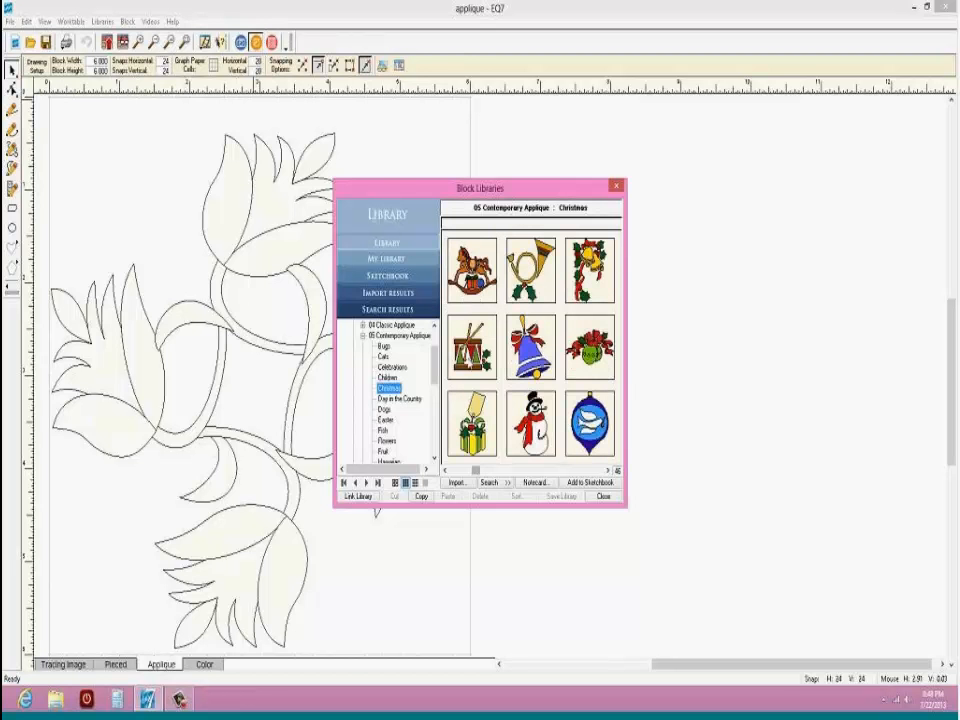
drag(476, 471, 610, 489)
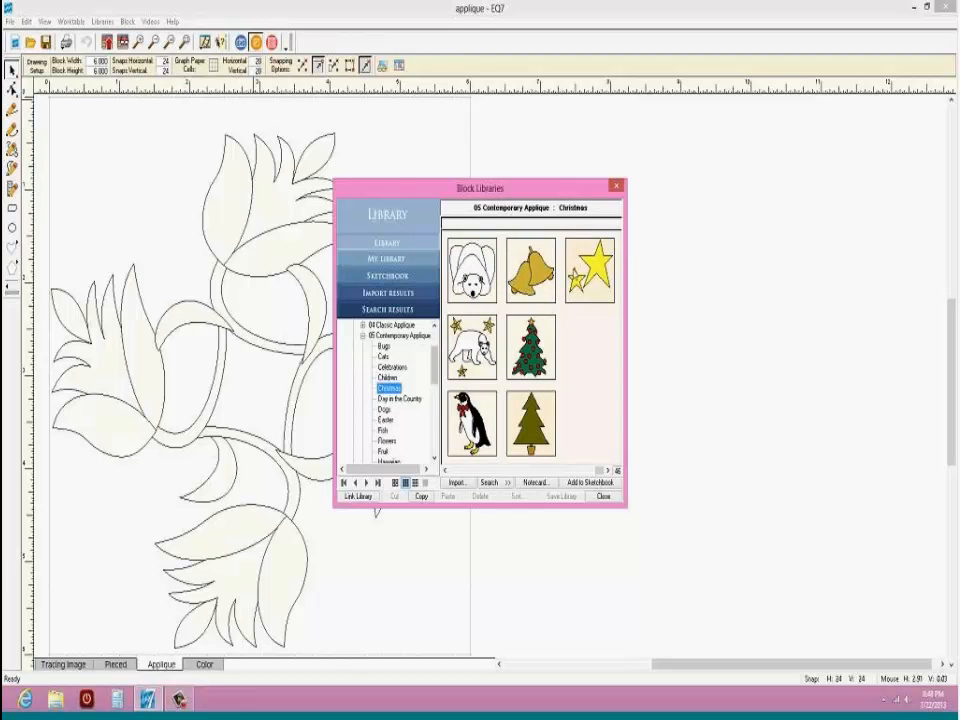
click(399, 398)
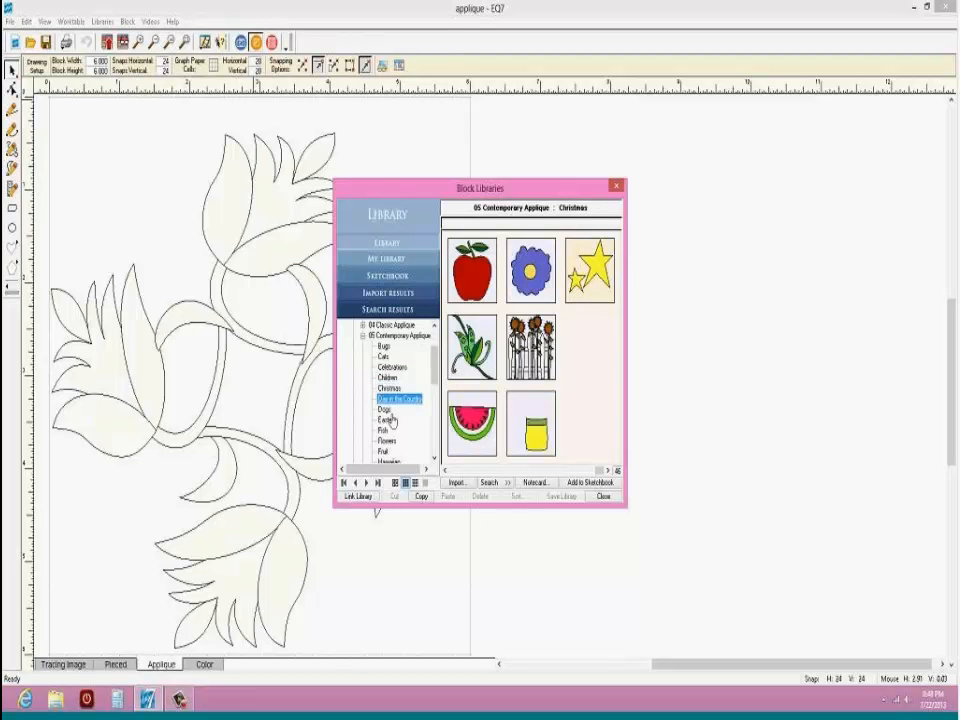
click(385, 409)
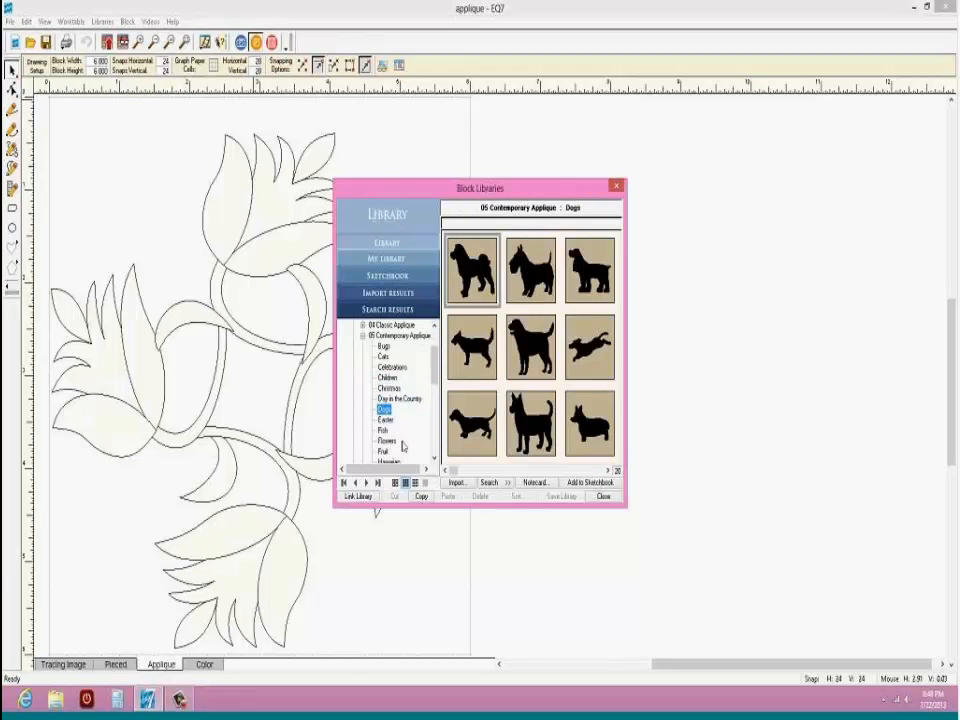
click(386, 420)
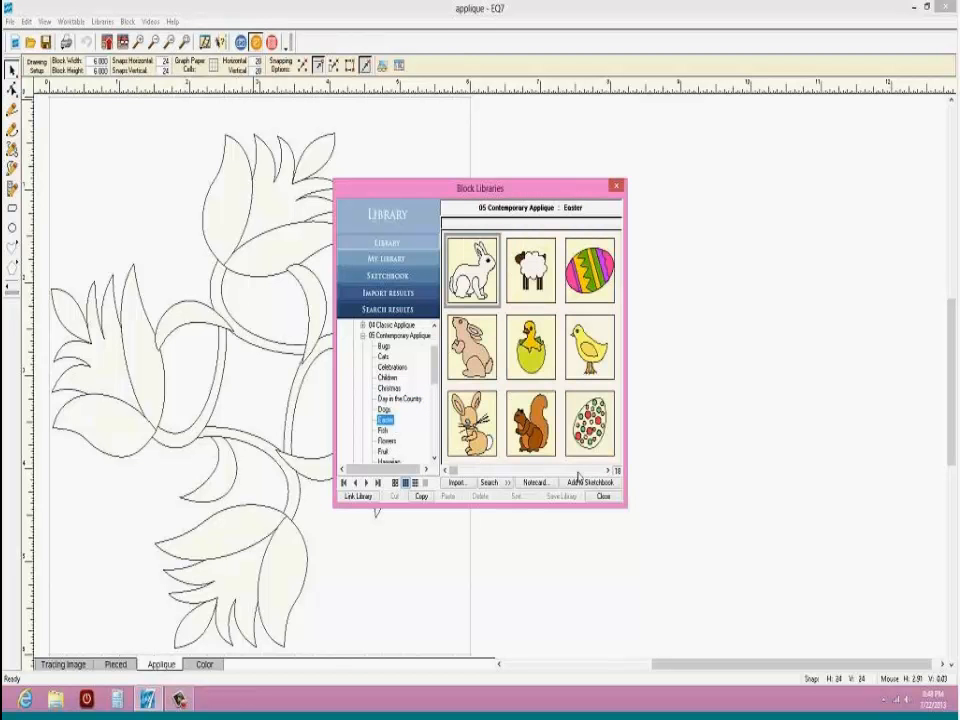
click(384, 430)
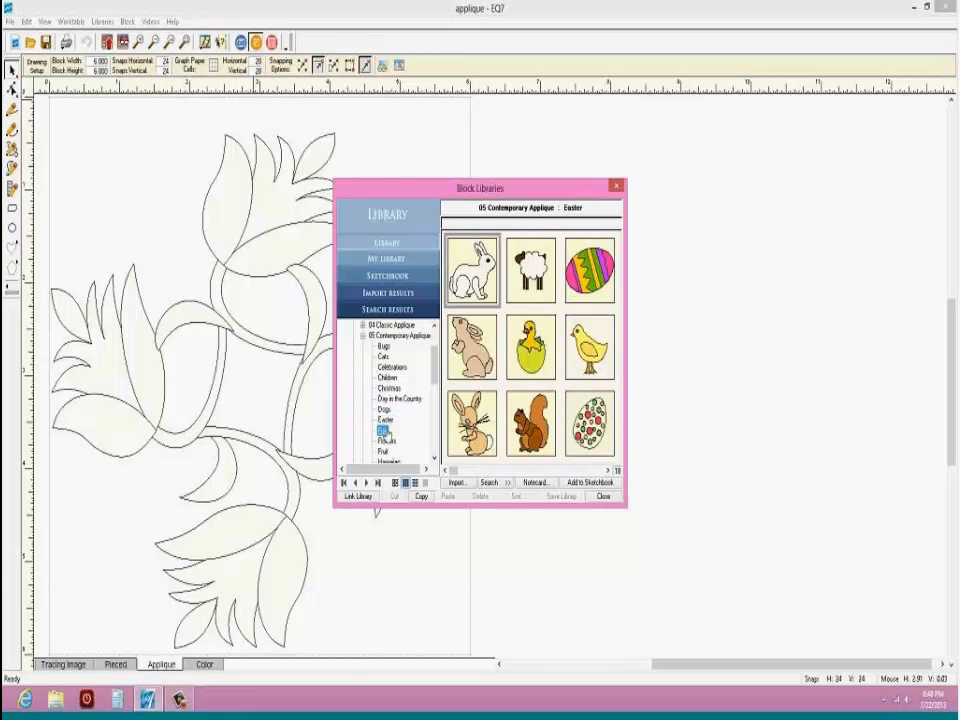
click(594, 470)
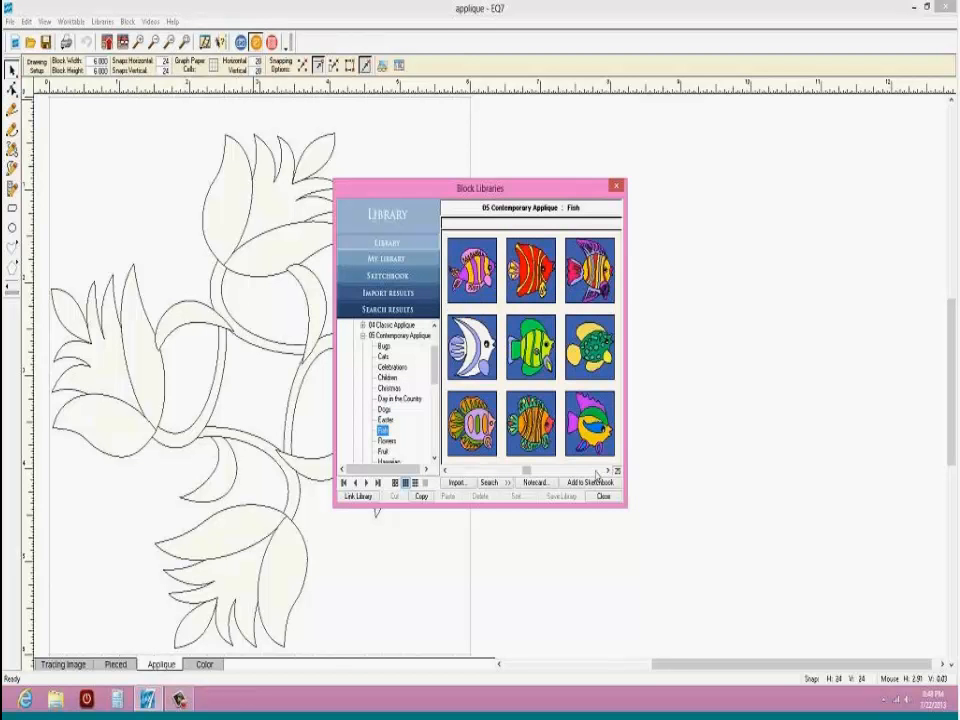
click(595, 470)
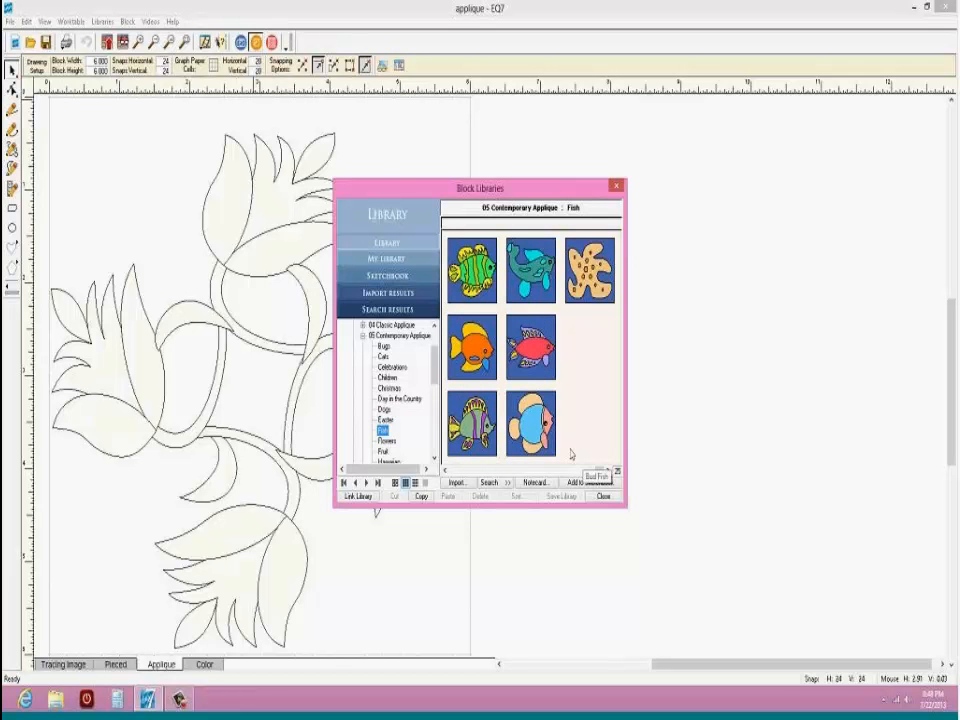
click(386, 440)
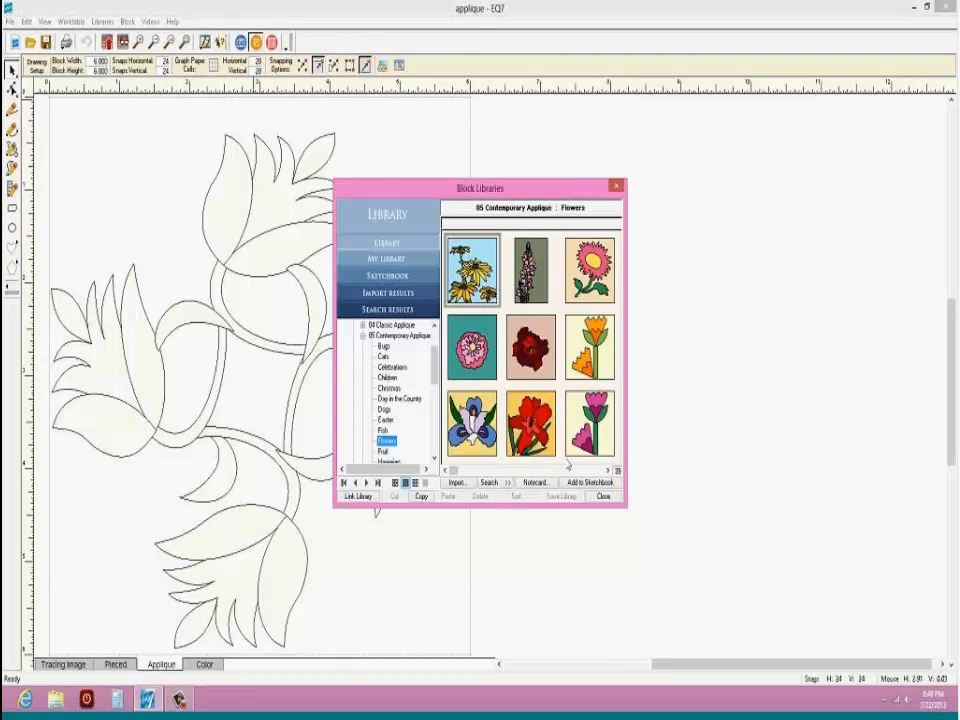
Step: Browse the Hawaiian blocks of the Contemporary Applique library
key(Down)
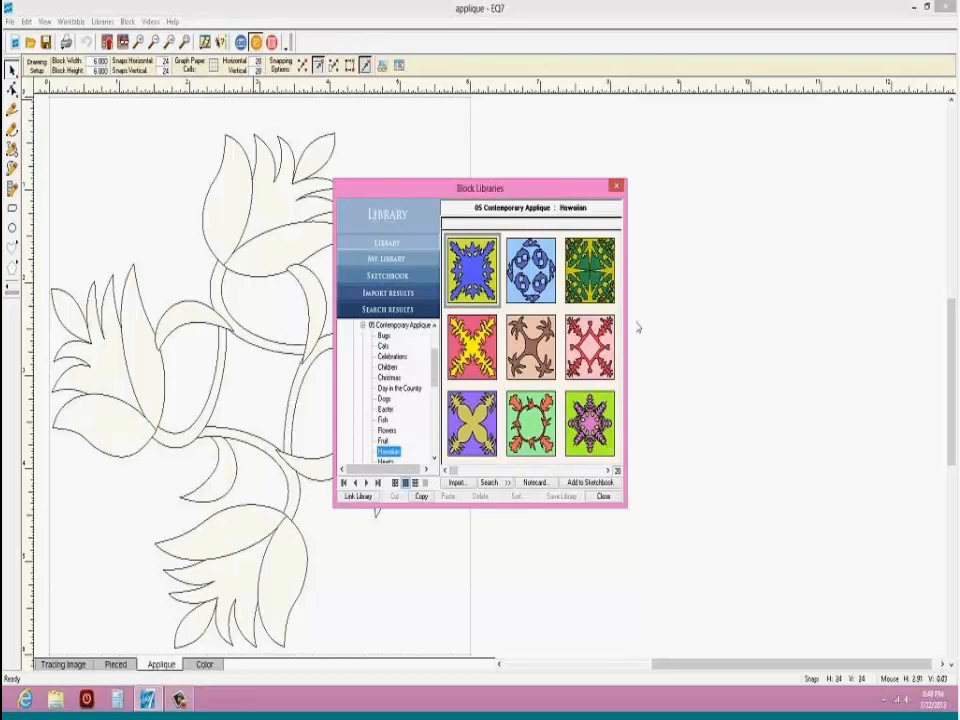
click(589, 471)
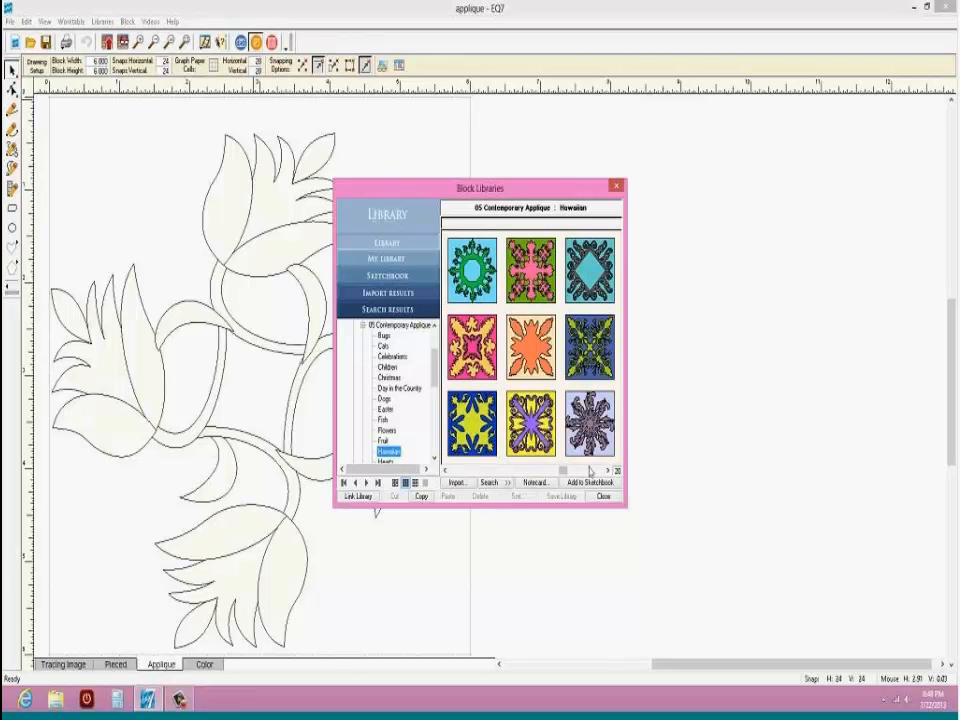
click(589, 470)
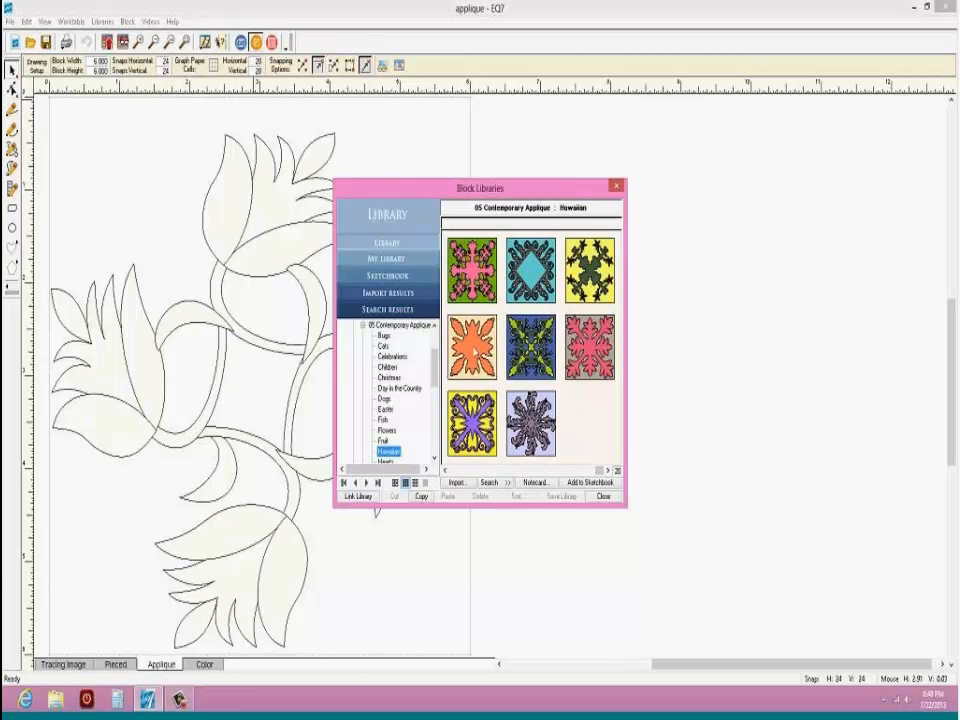
click(487, 425)
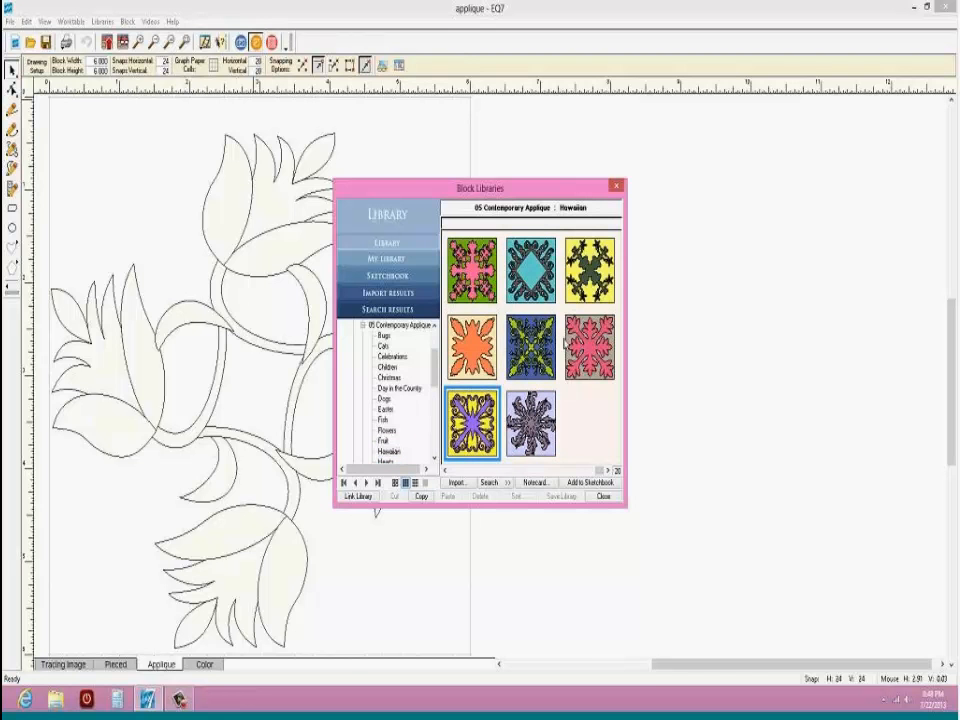
click(456, 471)
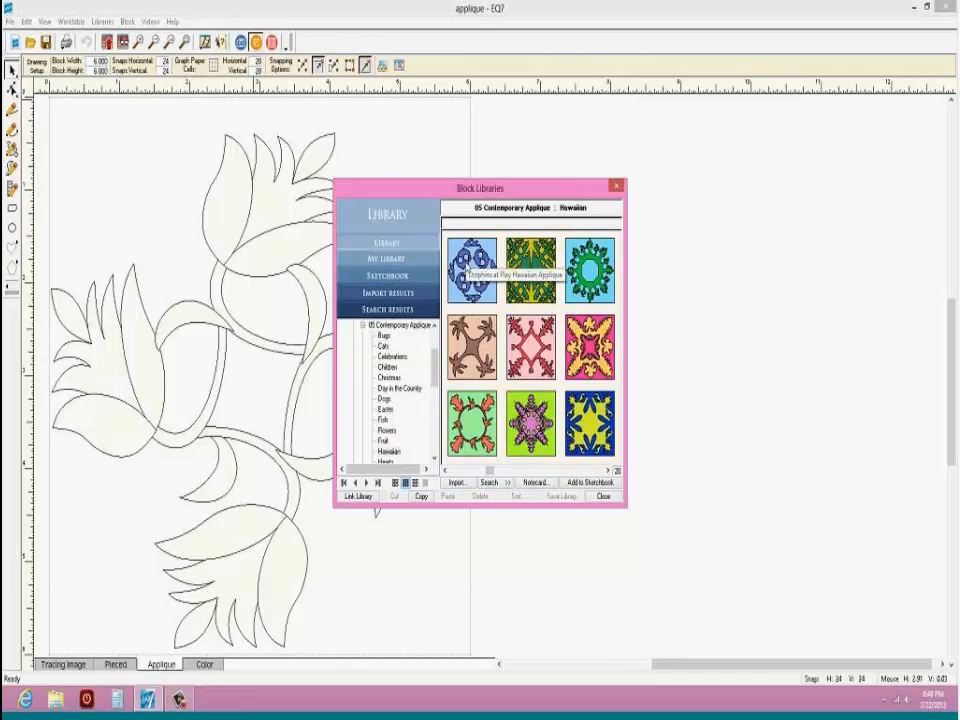
Step: Add the Dolphins at Play Hawaiian Applique block to the Sketchbook and open it for editing on the Applique layer
click(467, 264)
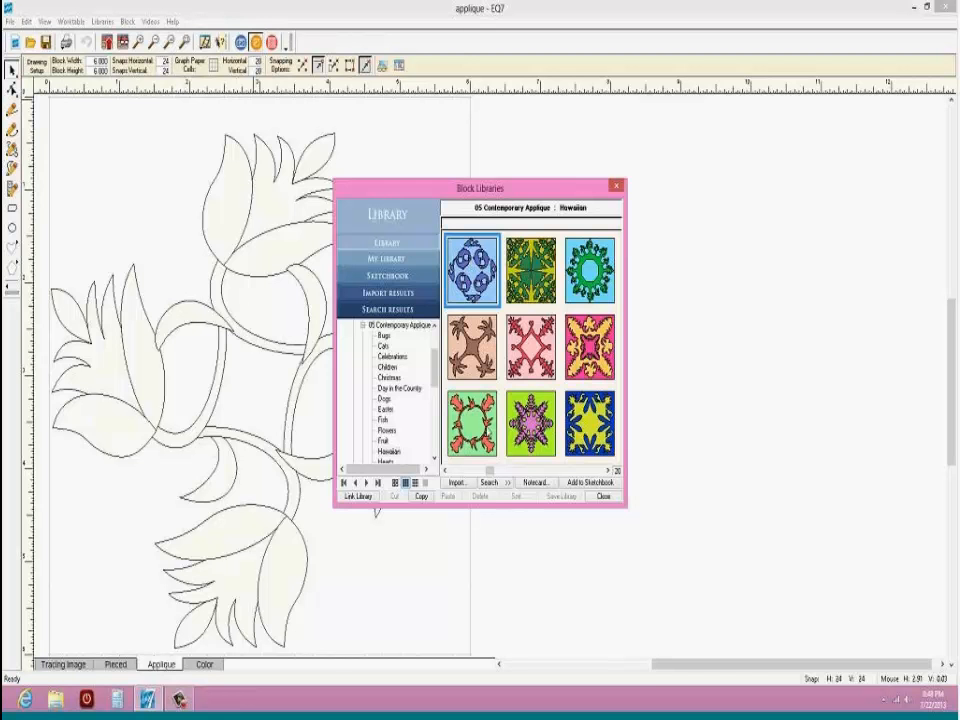
scroll(580, 354, down, 1)
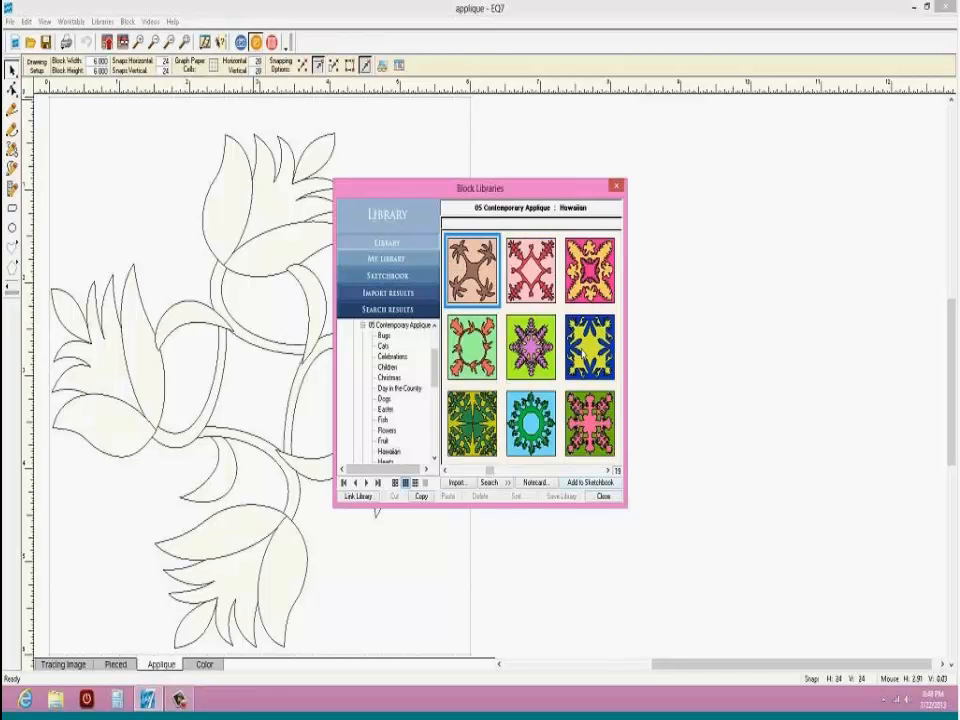
click(617, 186)
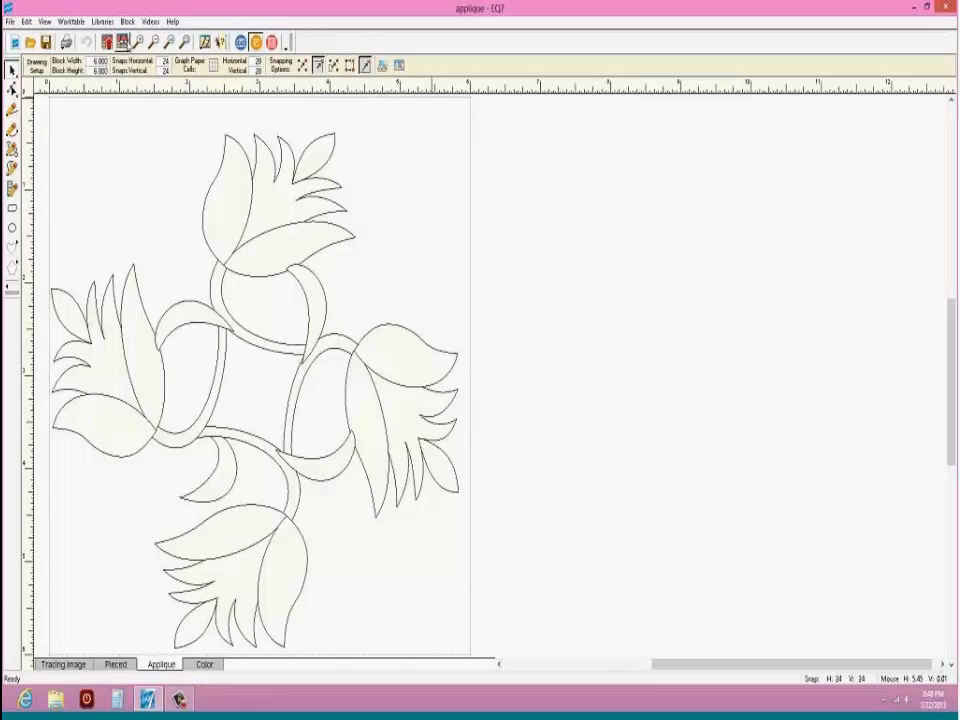
click(122, 42)
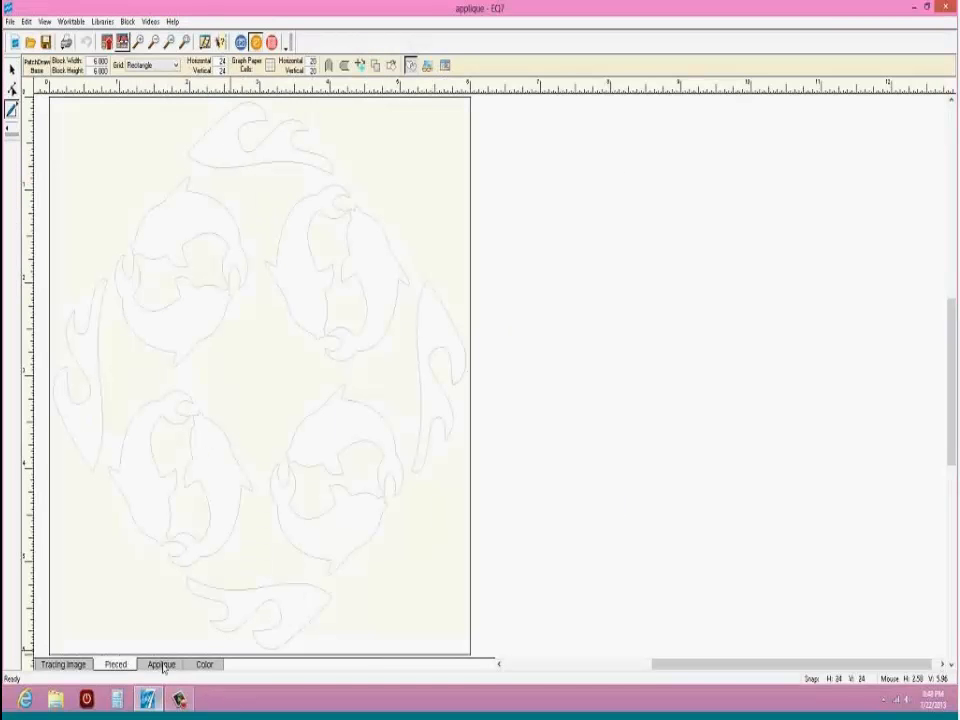
click(155, 666)
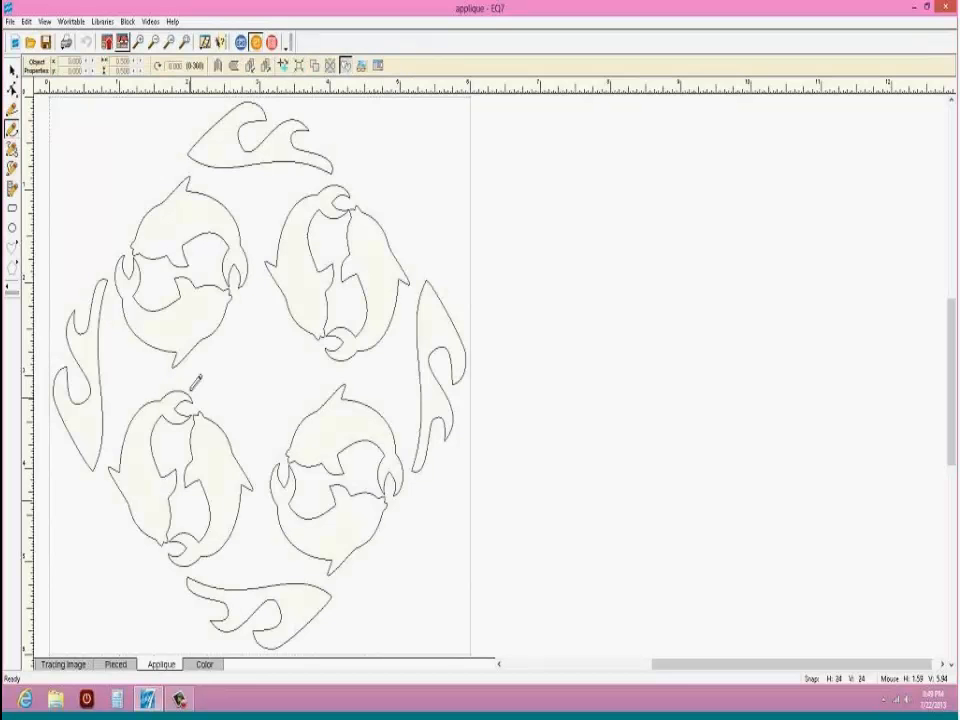
Step: Select individual wave and dolphin patches one after another to examine how the block is divided
click(12, 70)
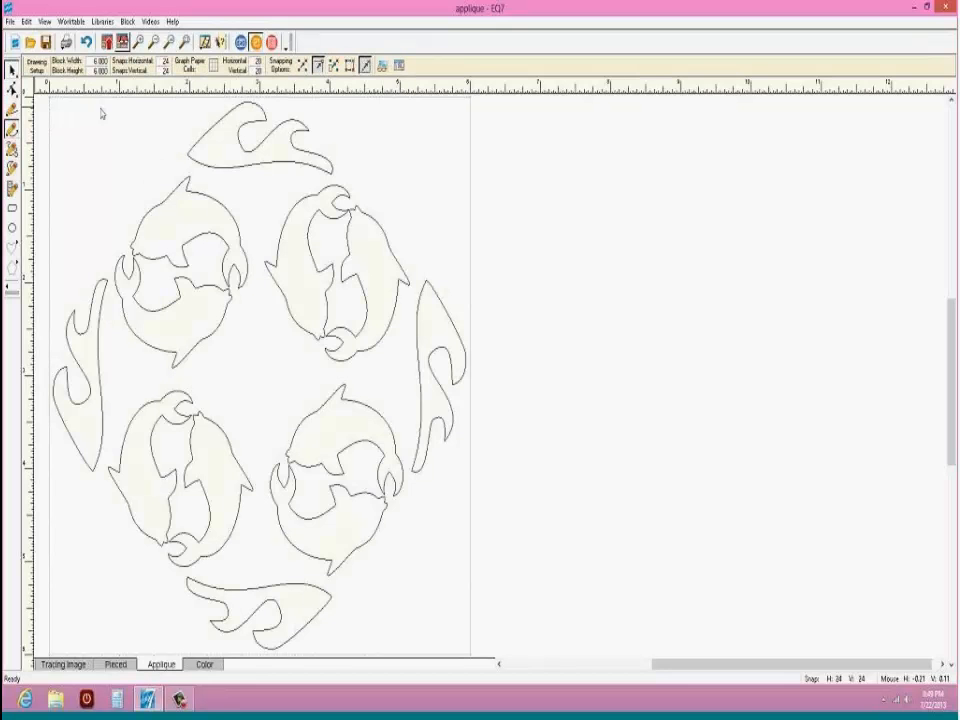
click(259, 138)
click(257, 611)
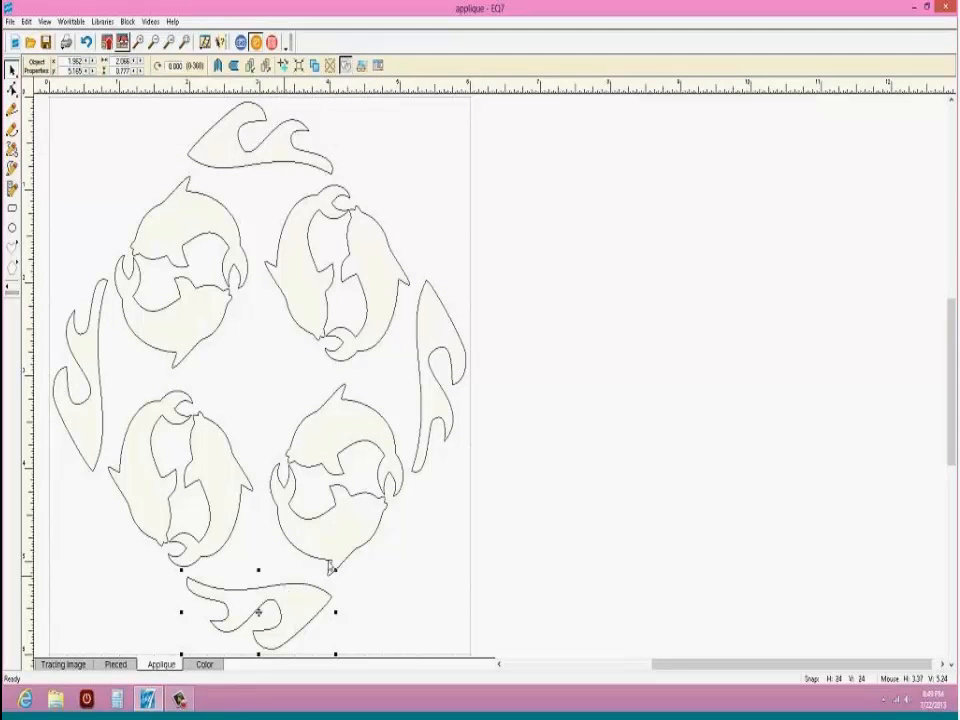
click(438, 376)
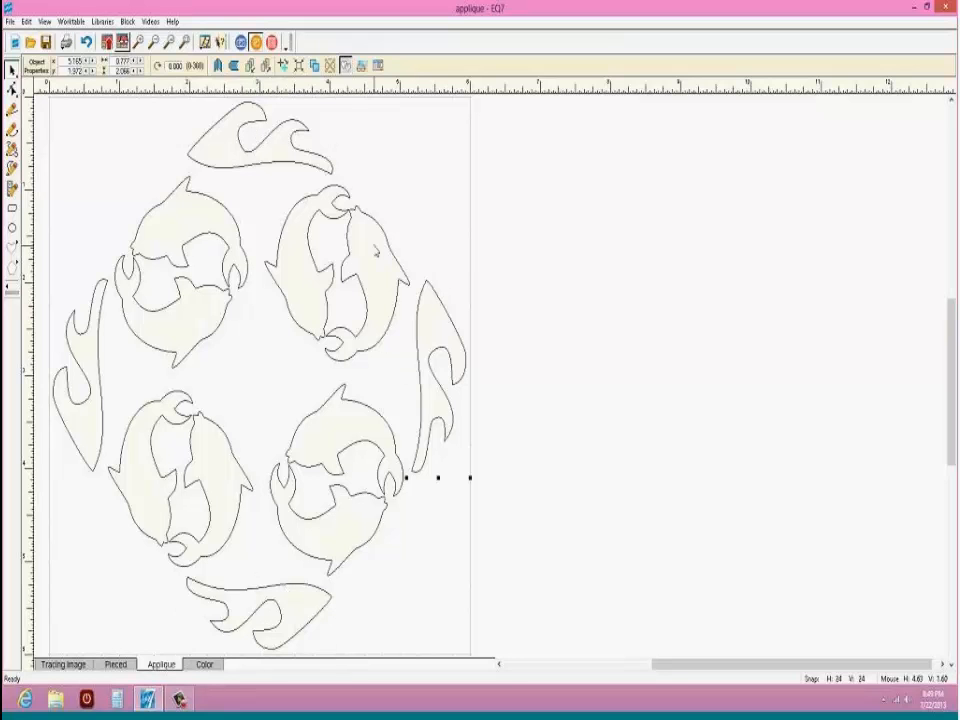
click(375, 251)
click(367, 283)
click(290, 240)
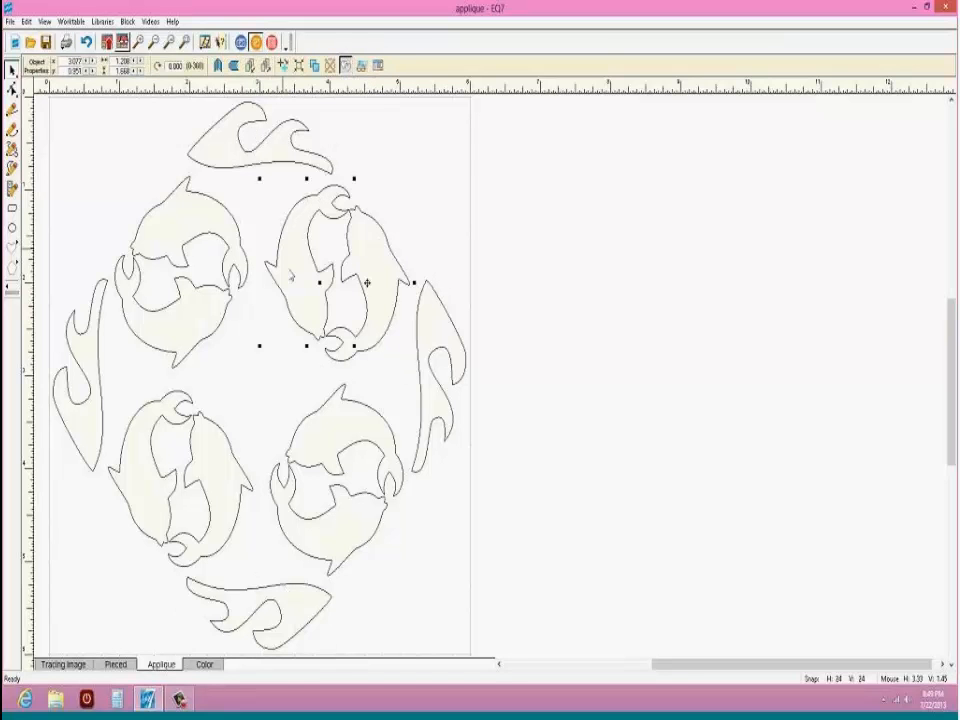
Step: Delete the top wave, the left dolphin of the upper-right pair and the upper dolphin of the lower-right pair
click(271, 133)
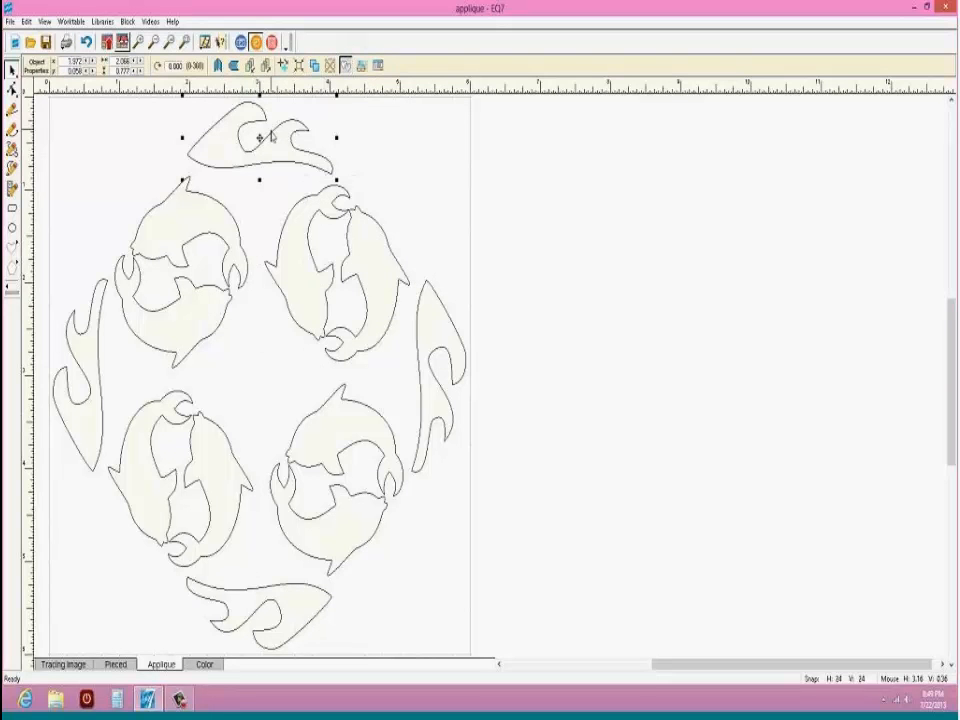
key(Delete)
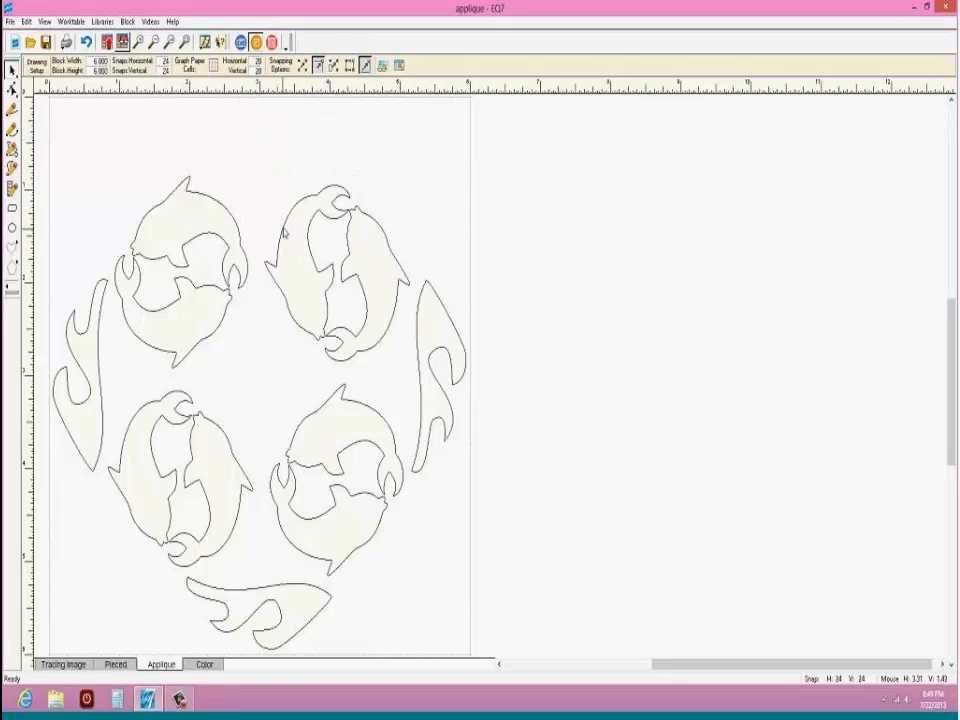
click(283, 229)
key(Delete)
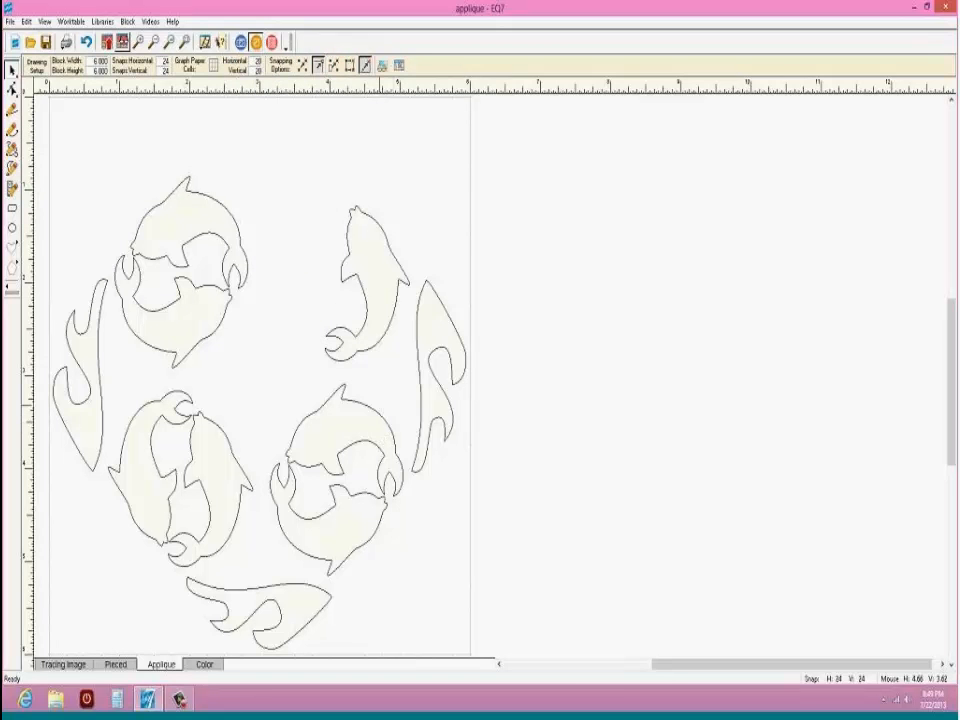
click(373, 418)
key(Delete)
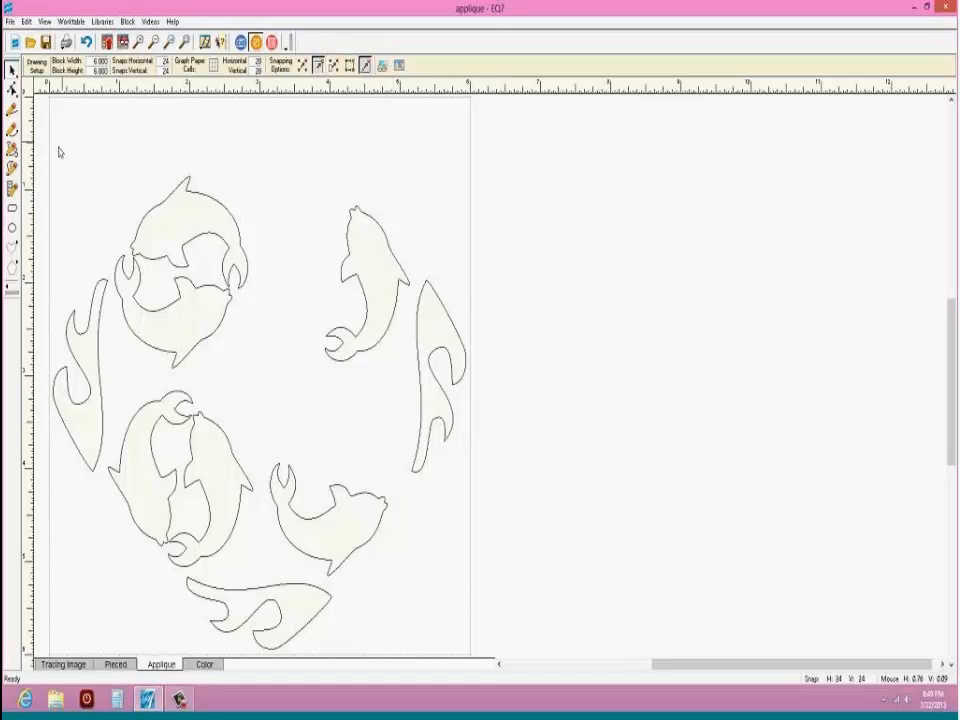
Step: Delete both dolphins of the upper-left pair and the wave along the block's left edge
click(160, 215)
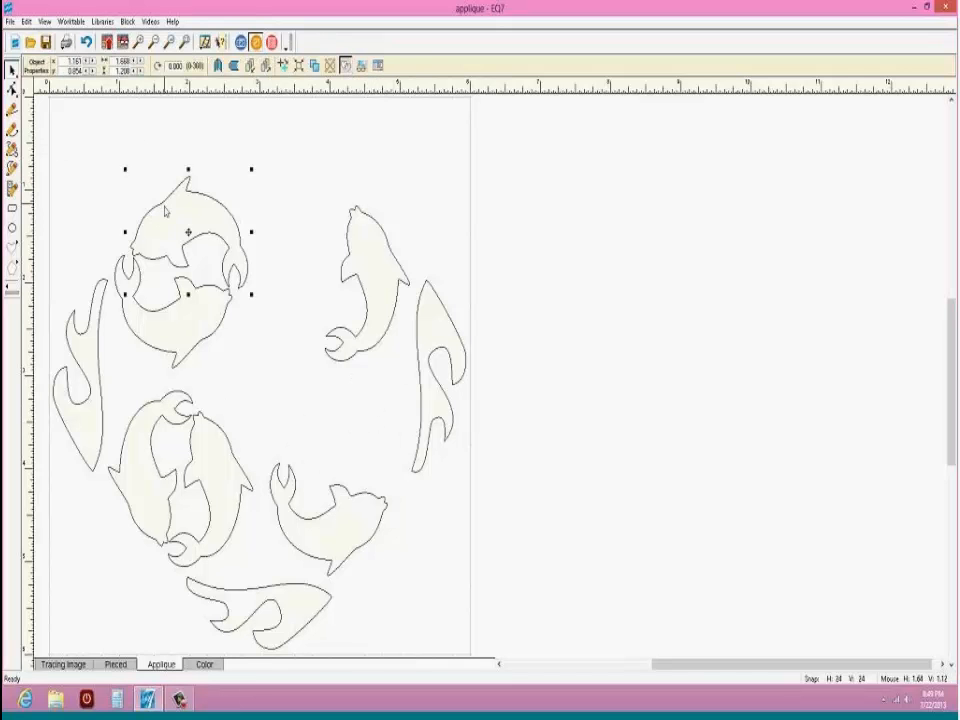
key(Delete)
click(158, 360)
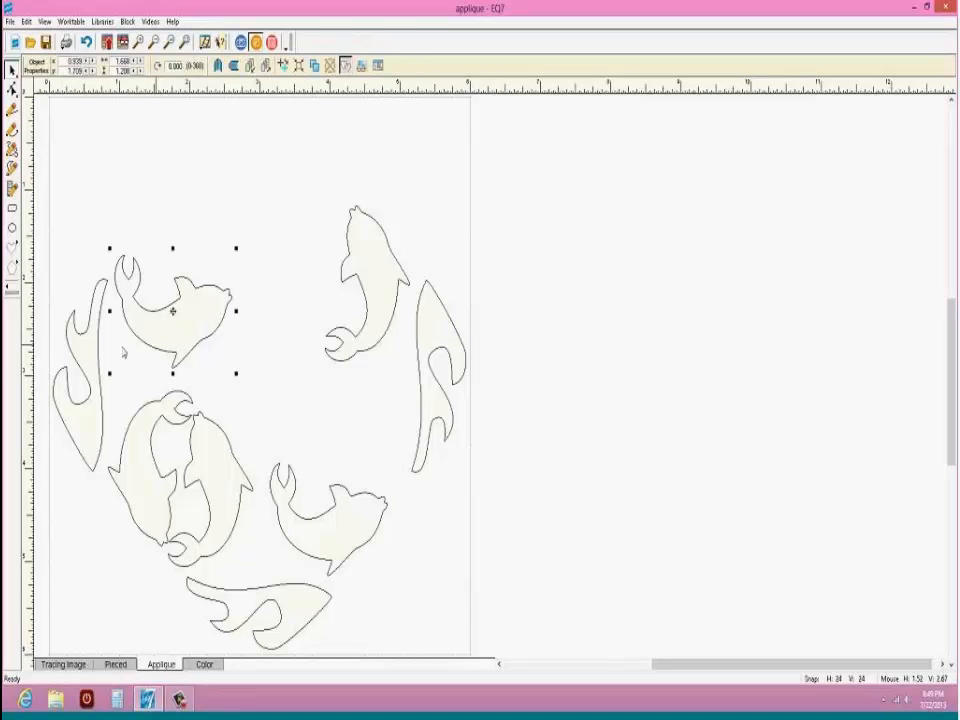
key(Delete)
click(86, 370)
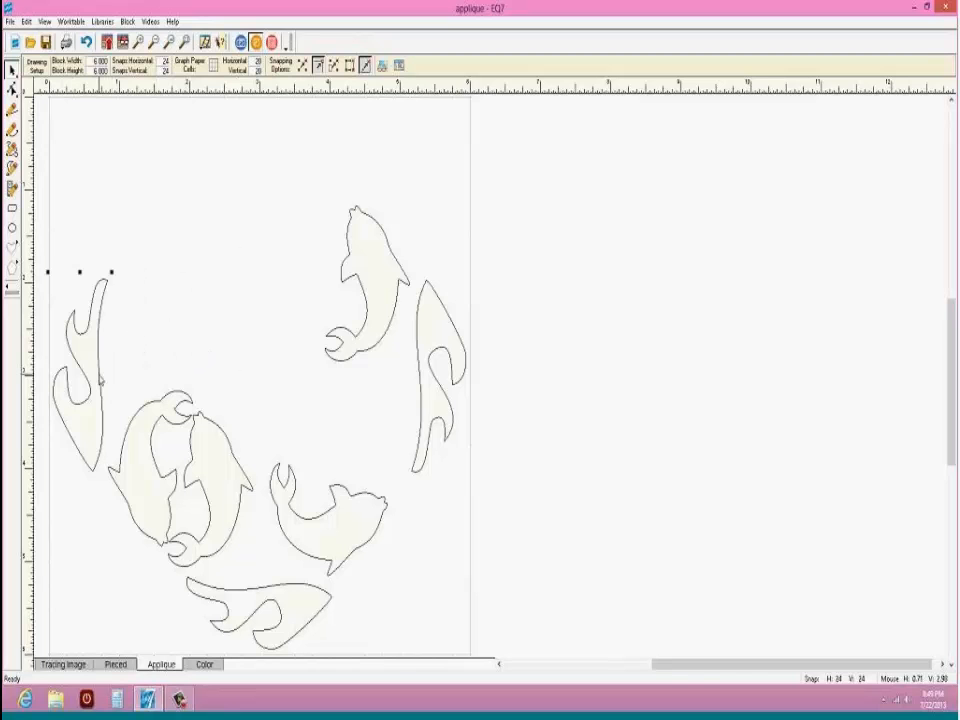
key(Delete)
Step: Delete both lower-left dolphins, the bottom wave and the remaining lower-right dolphin, keeping one dolphin and one wave
click(160, 466)
key(Delete)
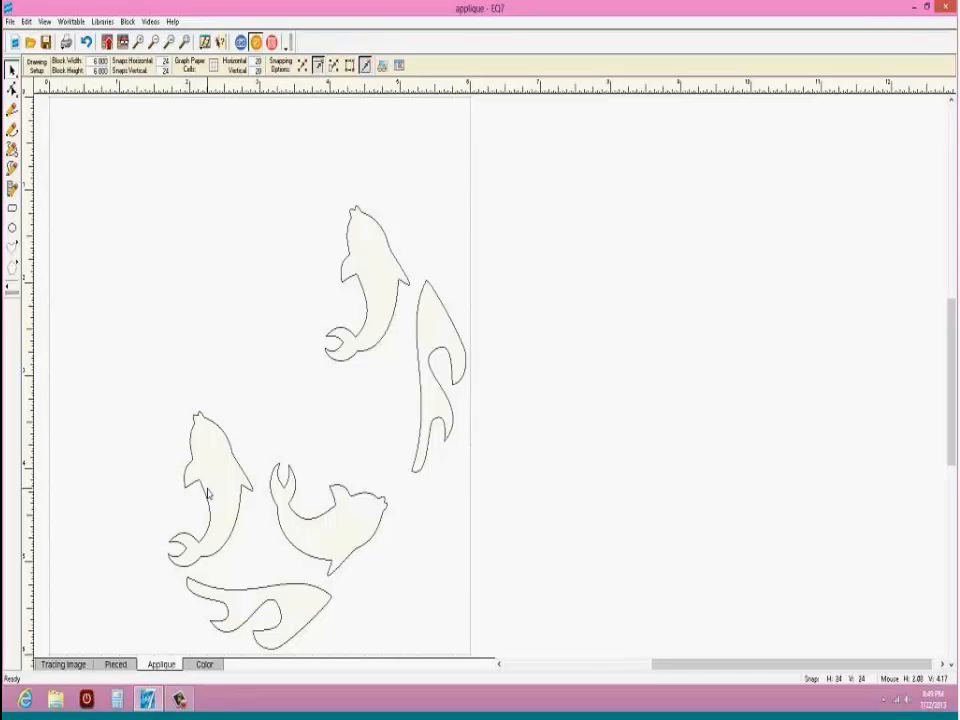
click(205, 487)
key(Delete)
click(256, 606)
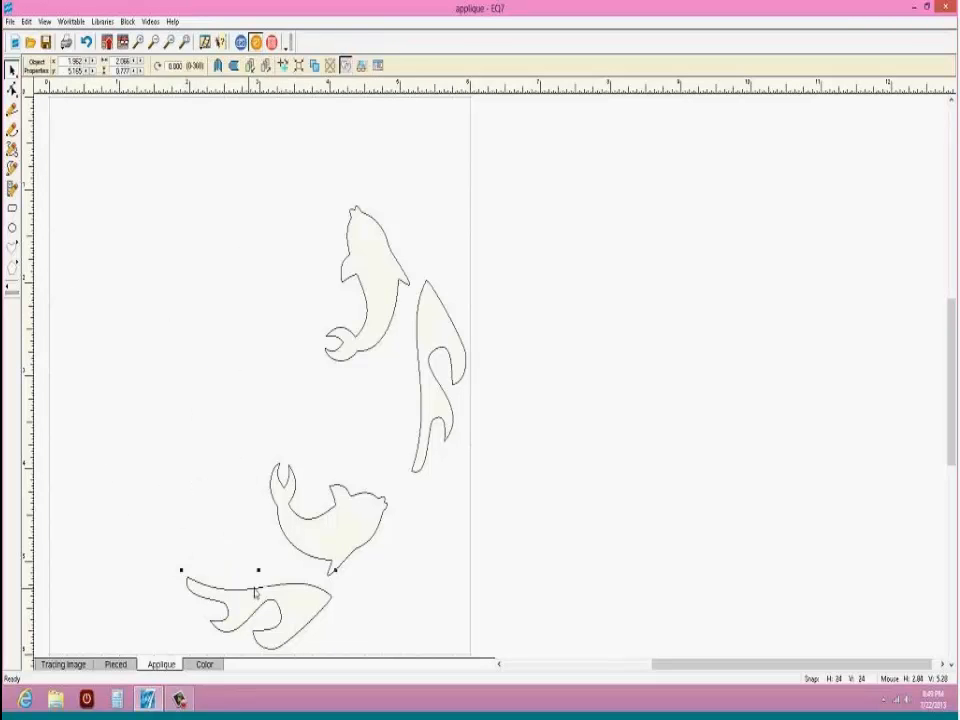
key(Delete)
click(323, 563)
key(Delete)
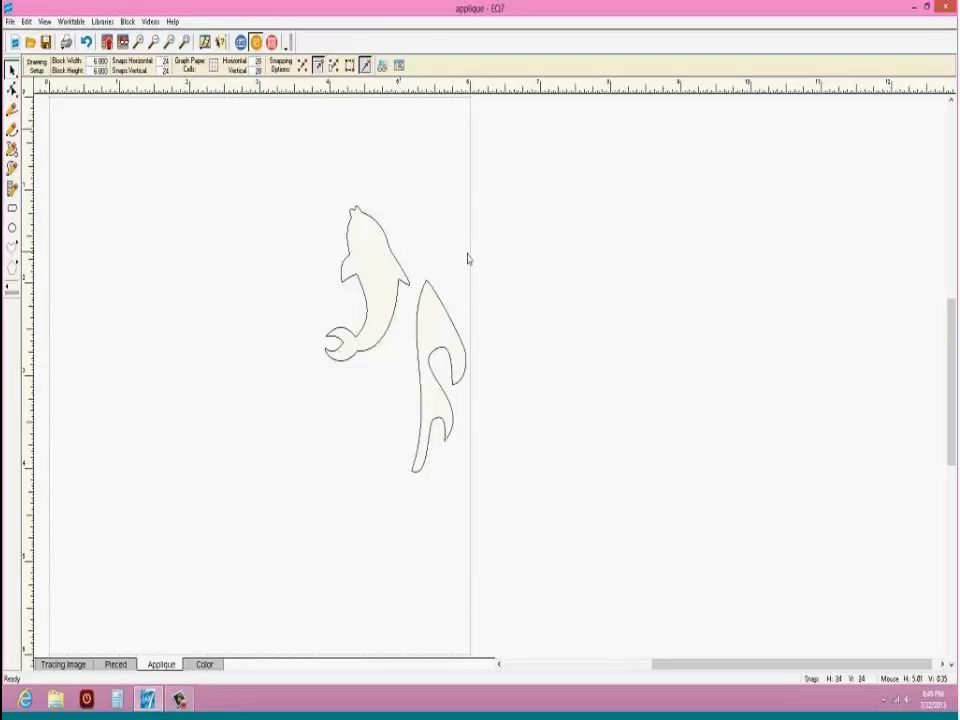
Step: Make a WreathMaker wreath from the remaining wave with 4 clusters, 100% cluster spacing and 100% cluster size
click(438, 376)
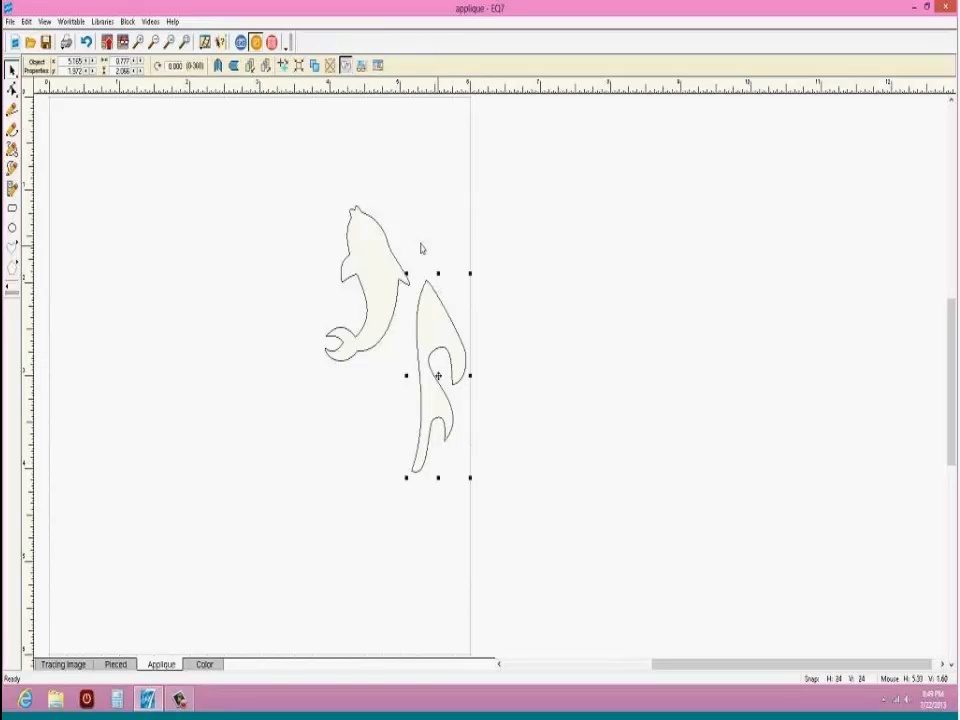
click(331, 65)
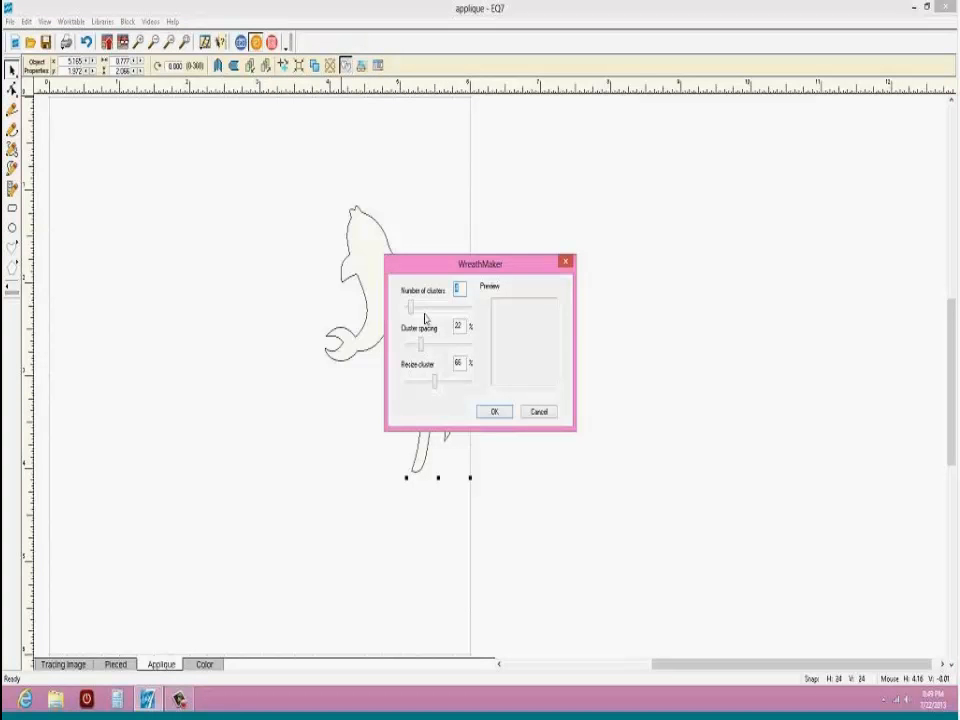
drag(411, 312, 452, 392)
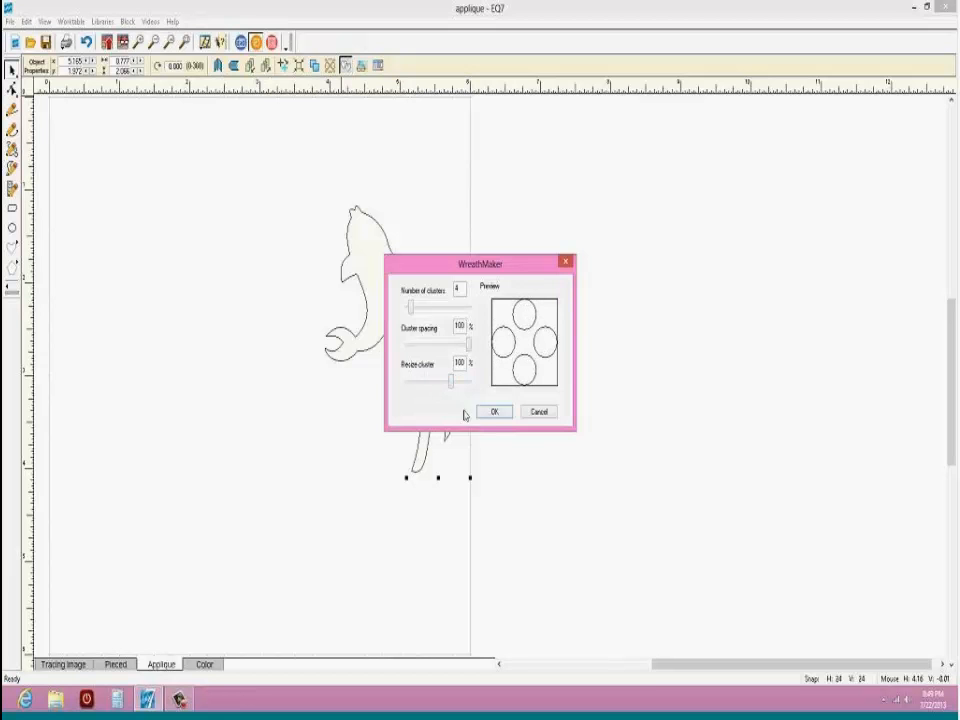
click(495, 413)
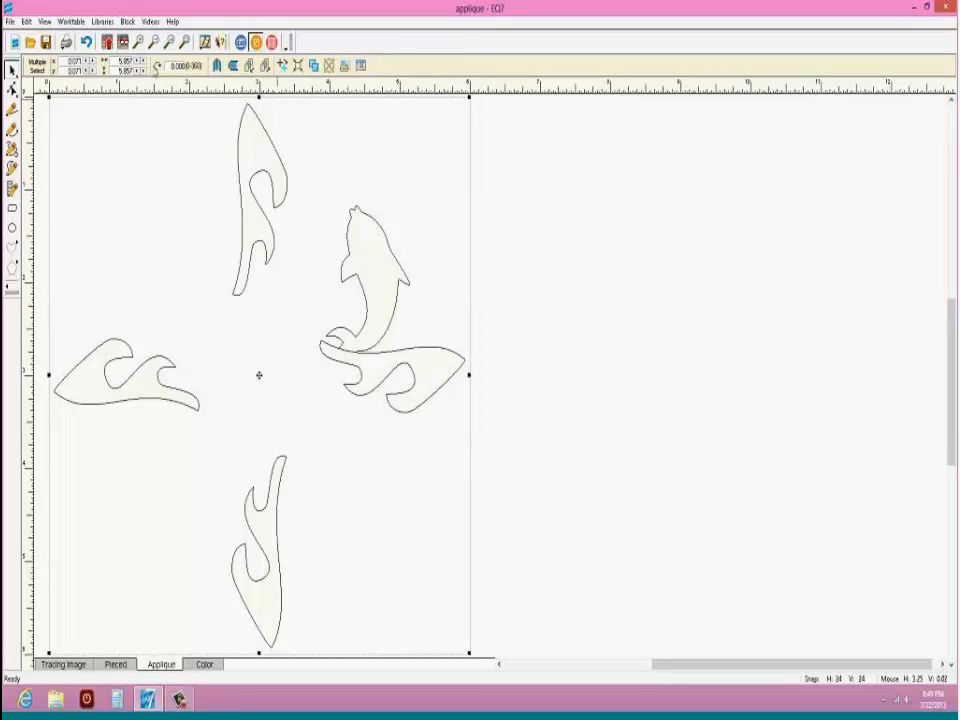
Step: Rotate the left wave of the wreath 45 degrees clockwise
click(146, 302)
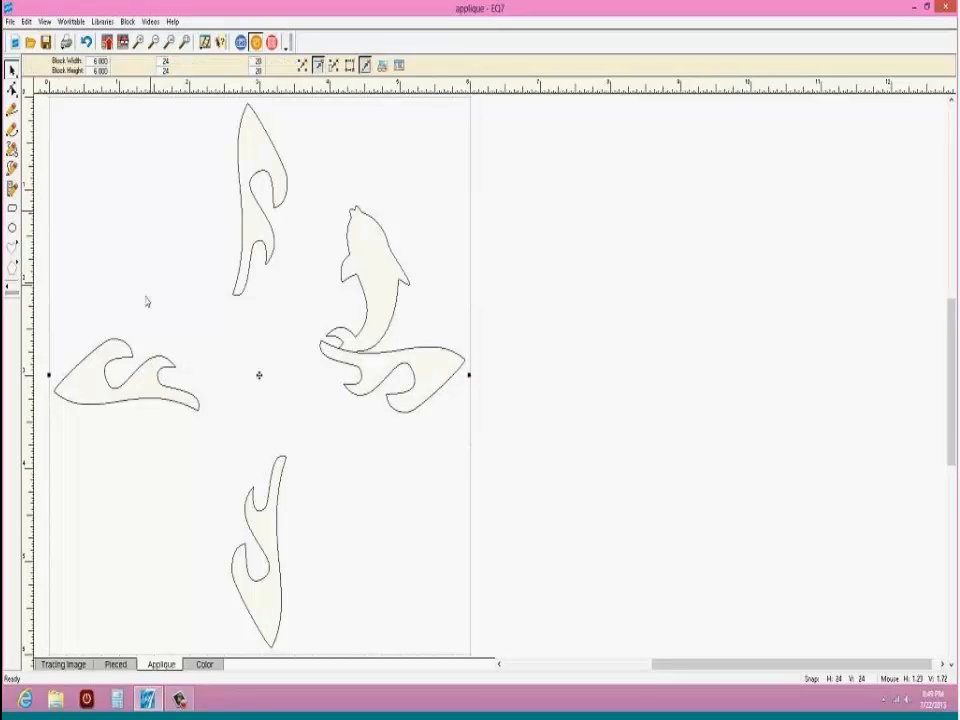
click(123, 346)
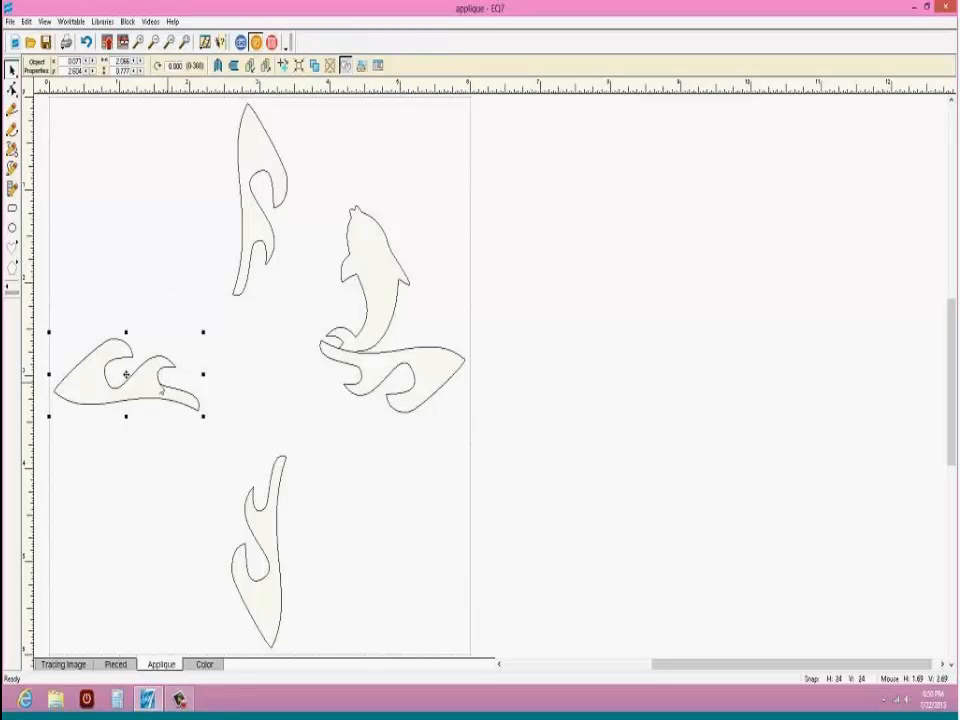
right_click(152, 388)
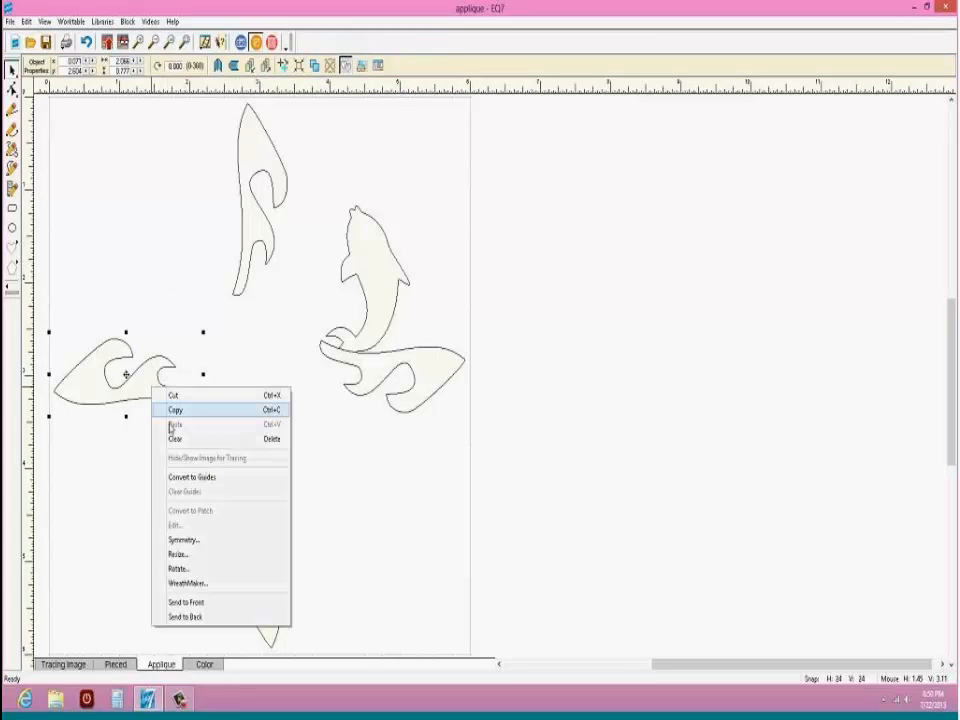
click(179, 569)
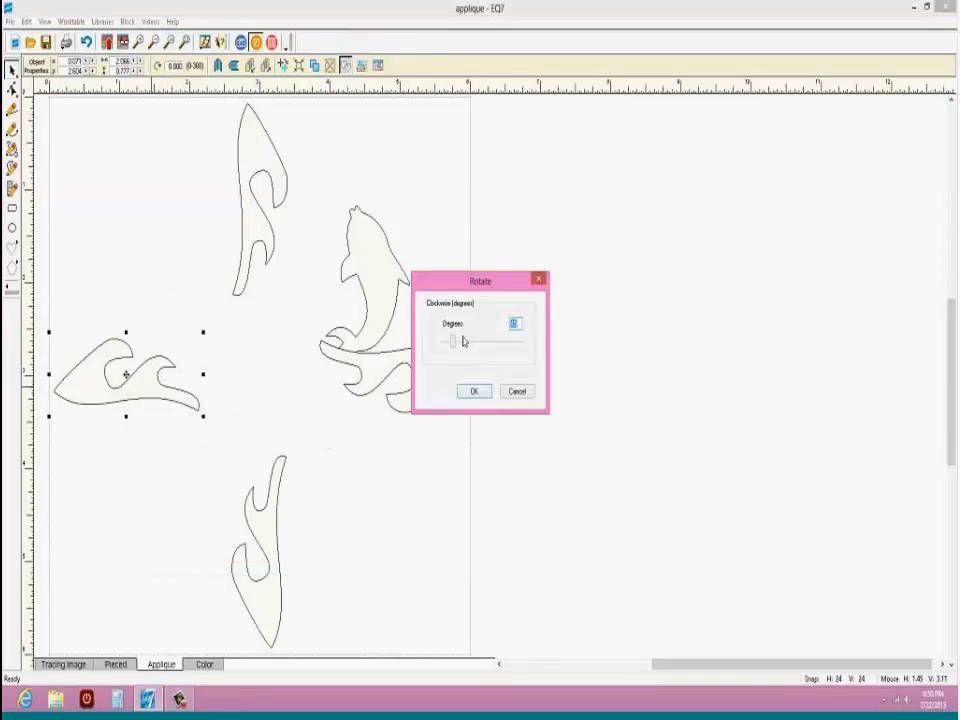
click(472, 392)
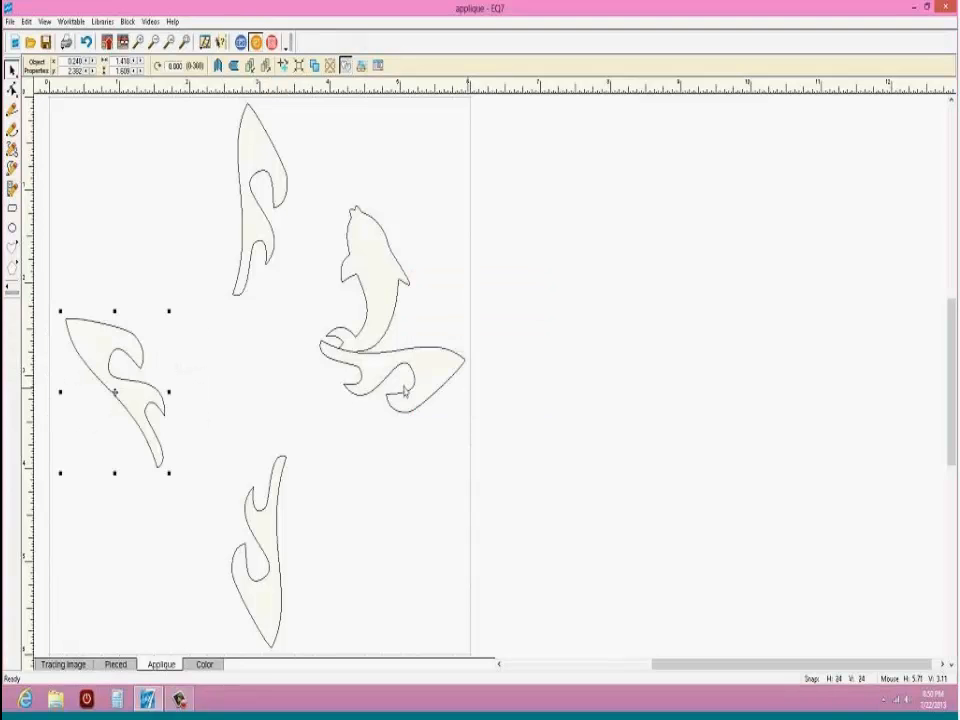
Step: Rotate the left wave of the wreath a further 43 degrees clockwise
right_click(137, 342)
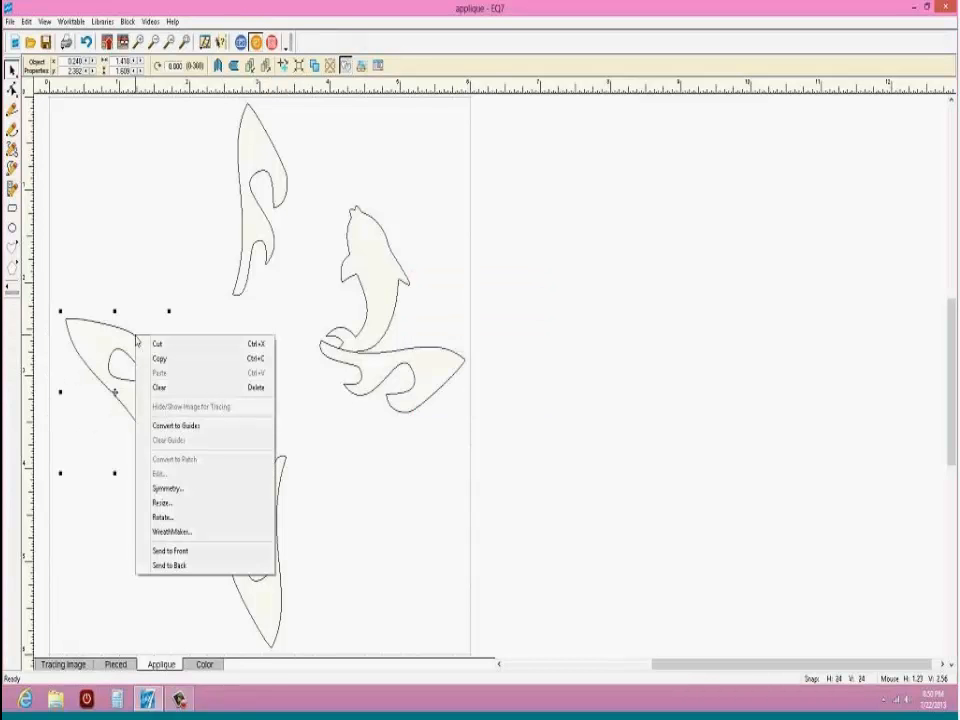
click(162, 517)
mouse_move(452, 338)
mouse_down()
mouse_move(469, 343)
mouse_move(453, 345)
mouse_up()
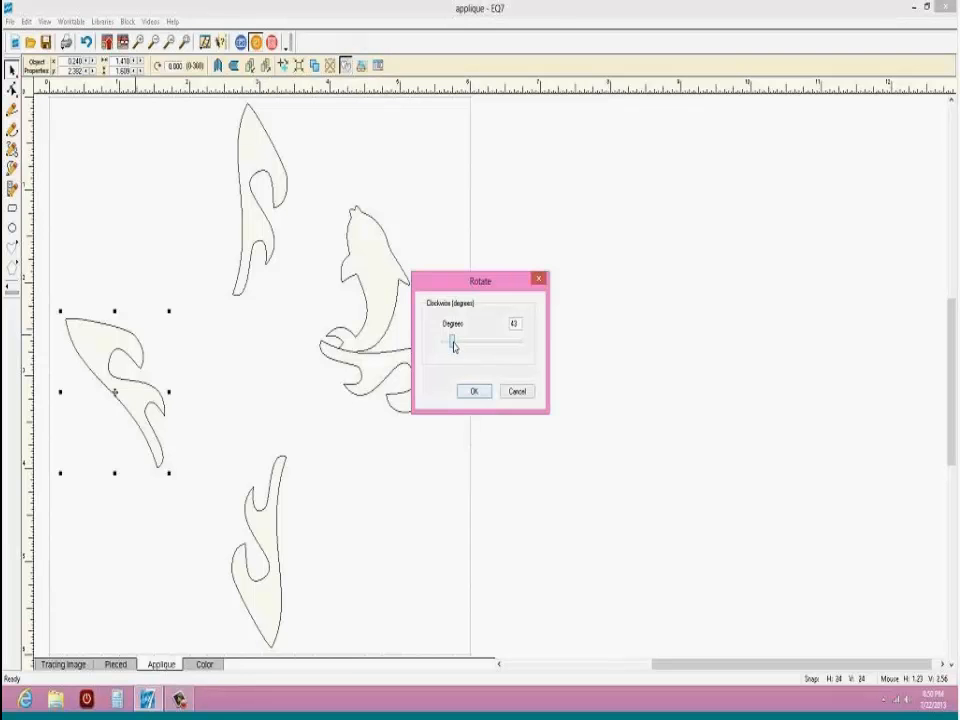
click(474, 391)
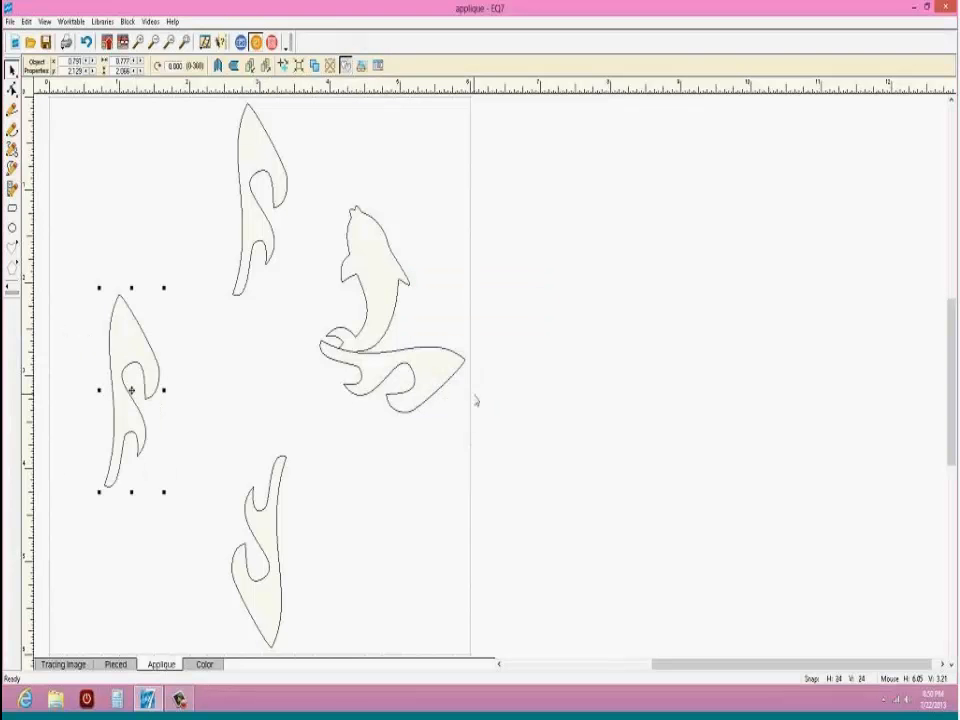
Step: Undo the left wave's rotations, the WreathMaker wreath and the last dolphin deletion
click(95, 280)
click(108, 345)
click(437, 372)
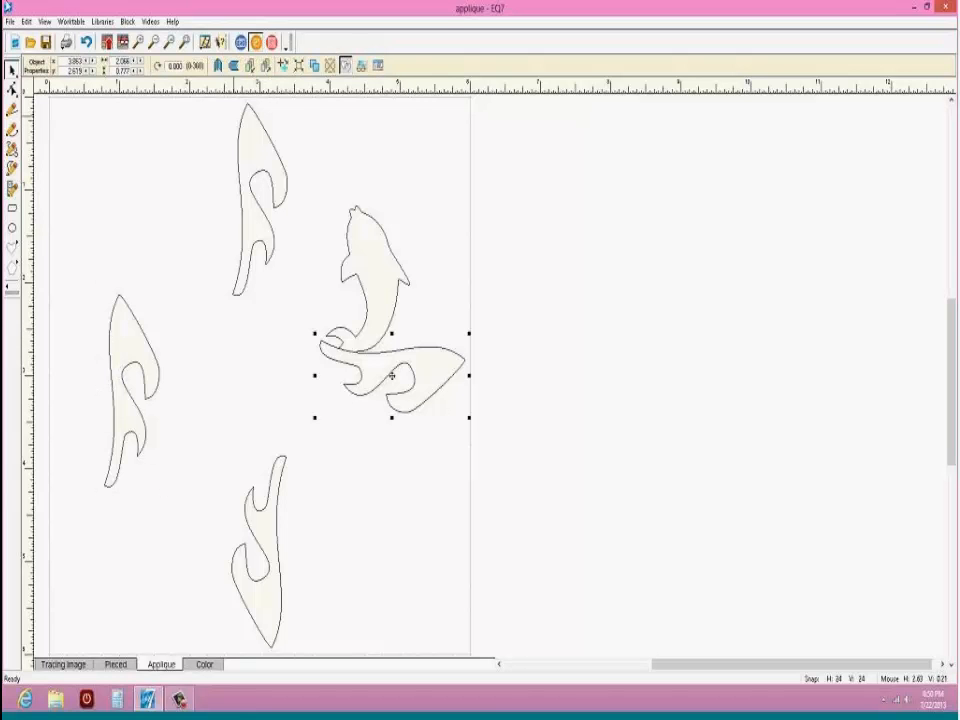
click(85, 44)
click(85, 44)
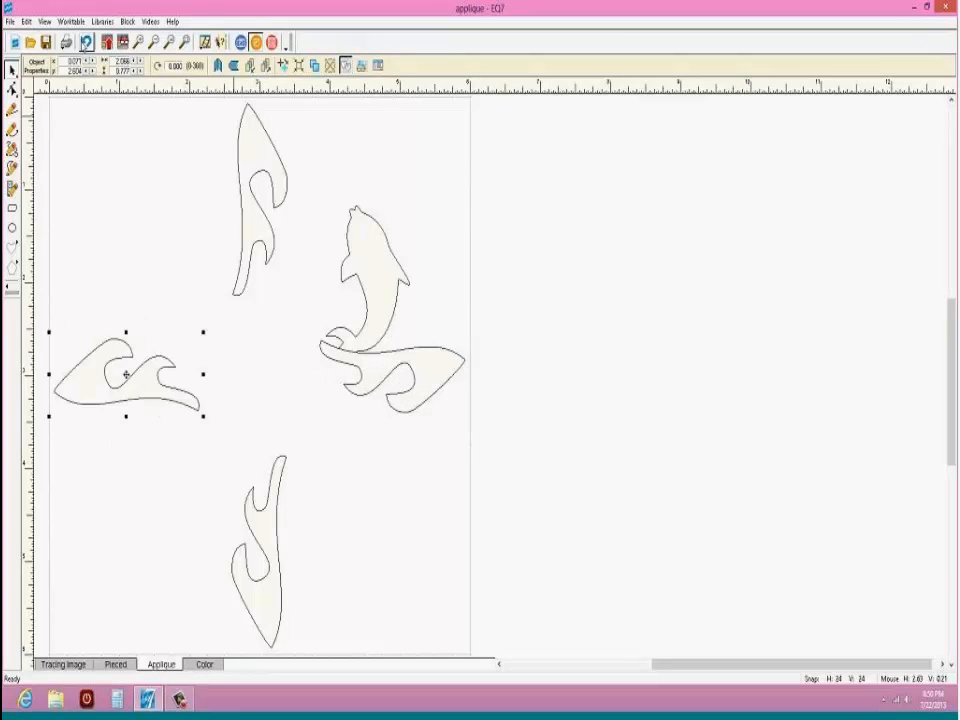
click(85, 44)
click(85, 44)
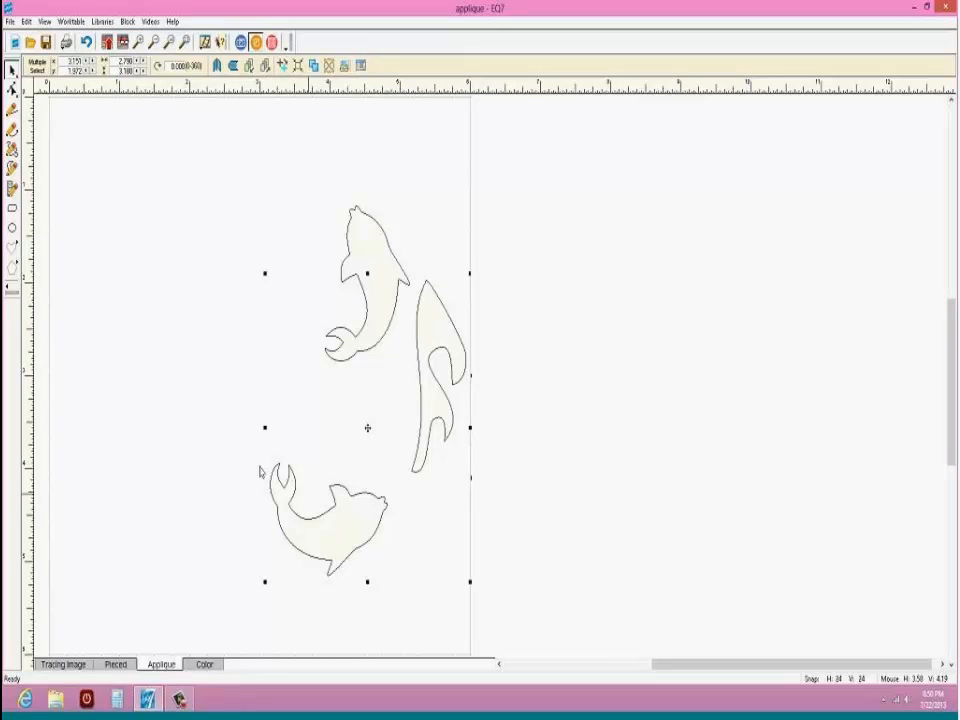
Step: Delete the lower-right dolphin, keeping the upper dolphin and the wave at the block's right edge
click(93, 333)
click(321, 519)
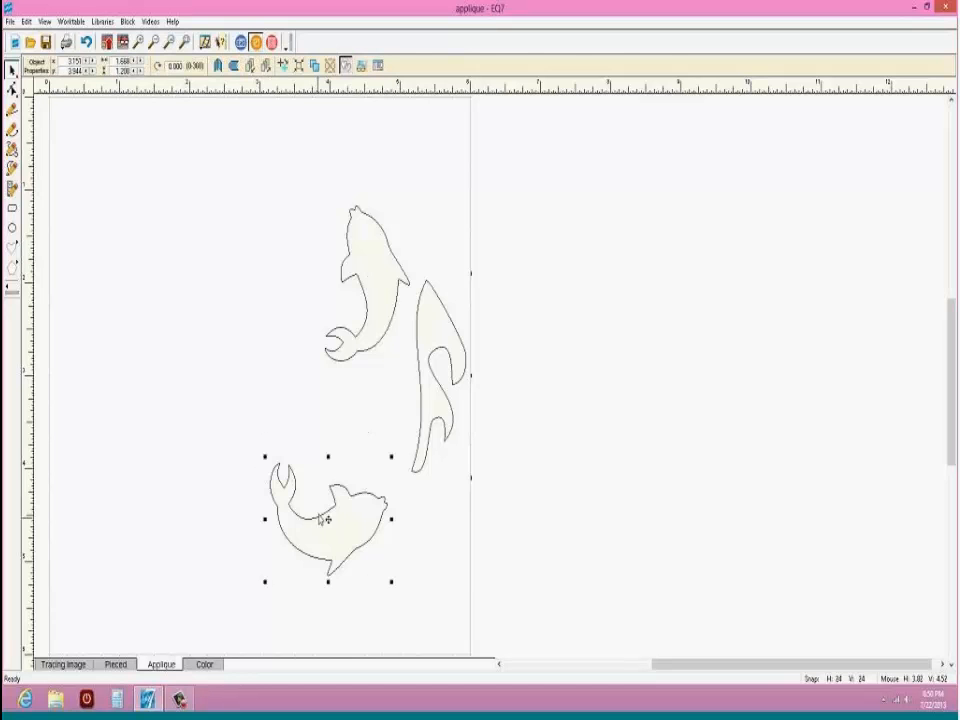
key(Delete)
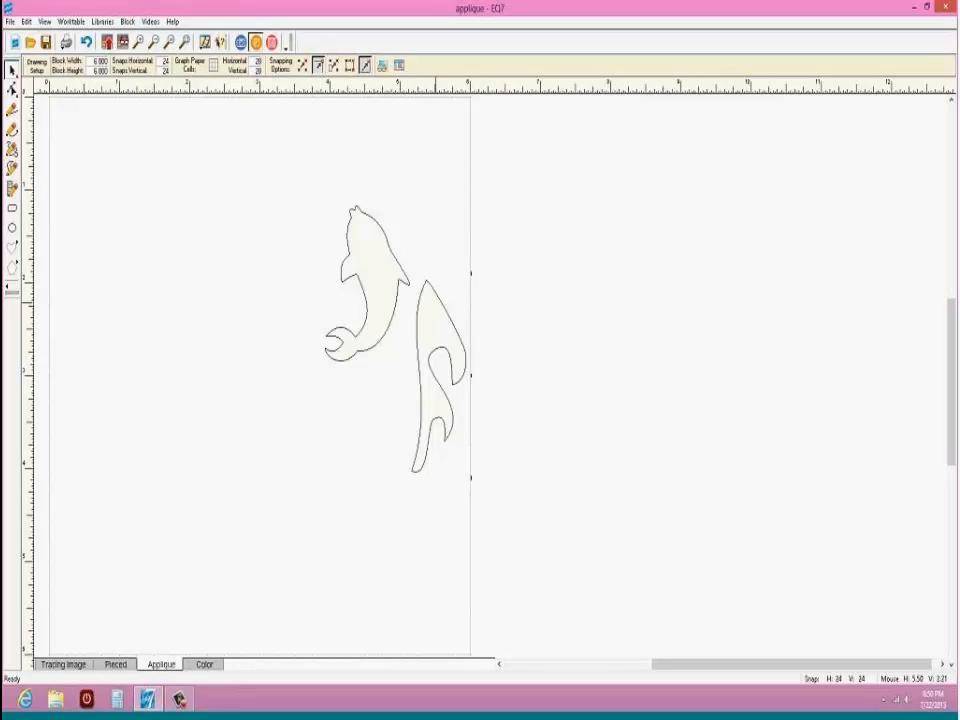
Step: Flip the wave at the block's right edge with the Symmetry options Flip D and Flip O
click(438, 376)
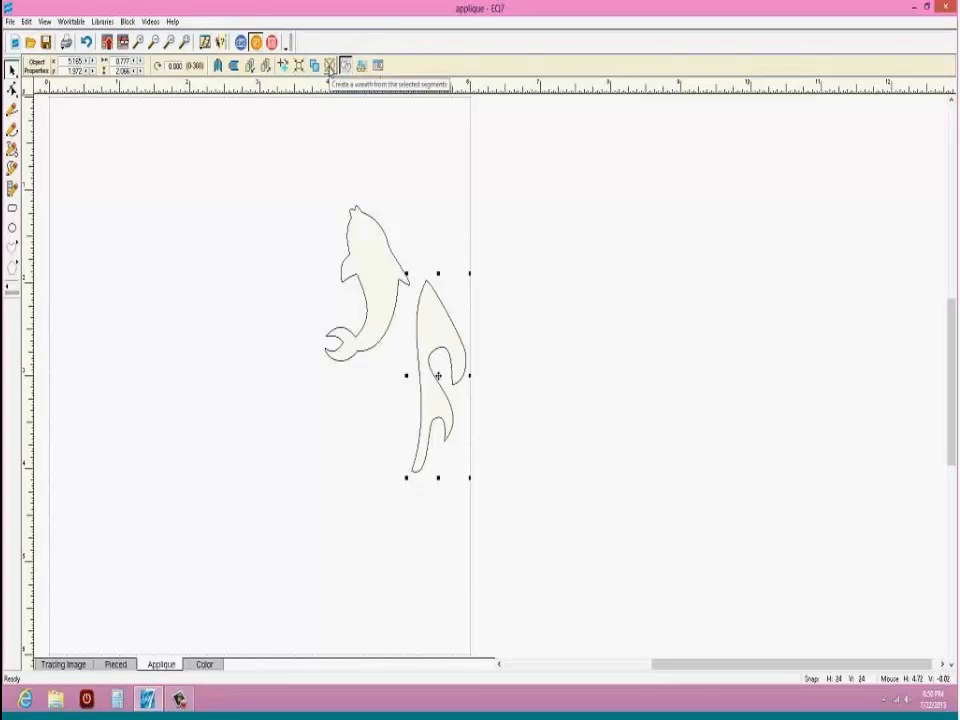
right_click(443, 306)
click(473, 456)
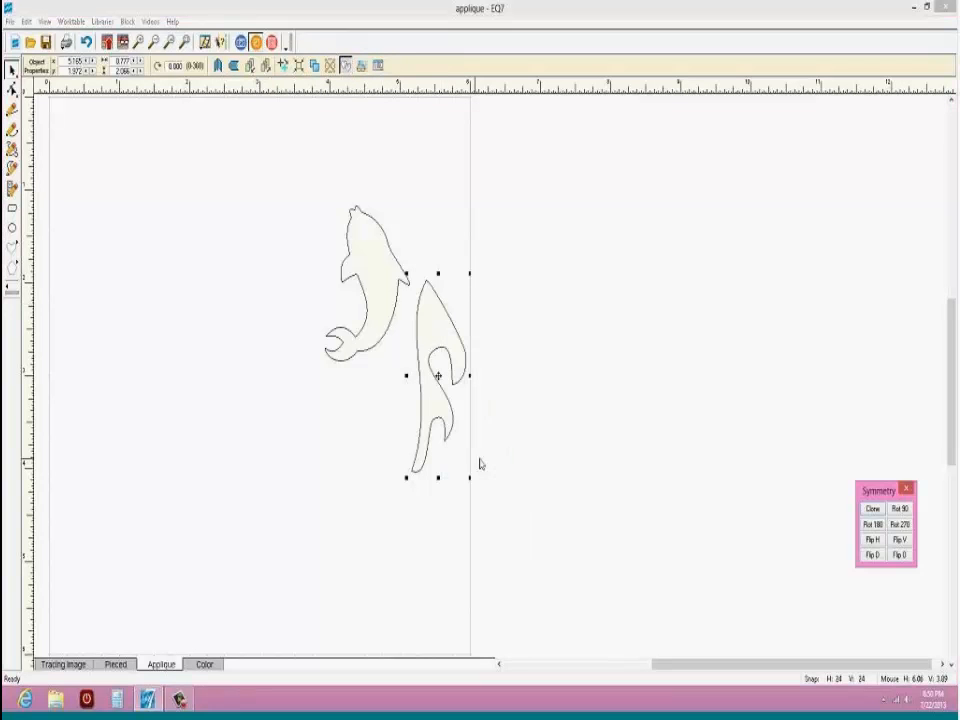
drag(878, 487, 521, 178)
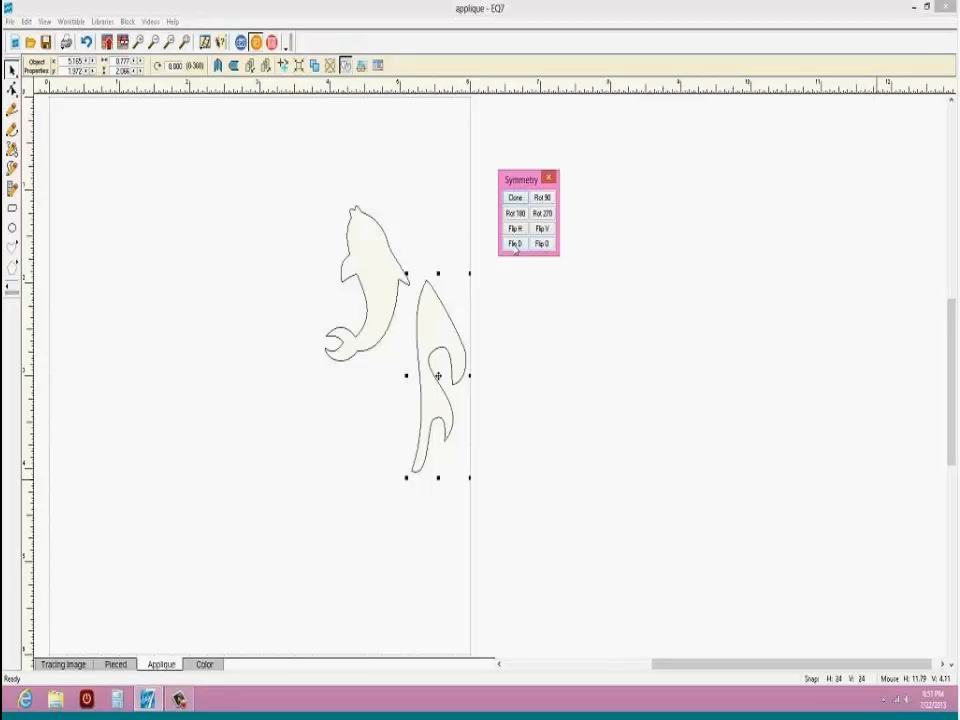
click(515, 244)
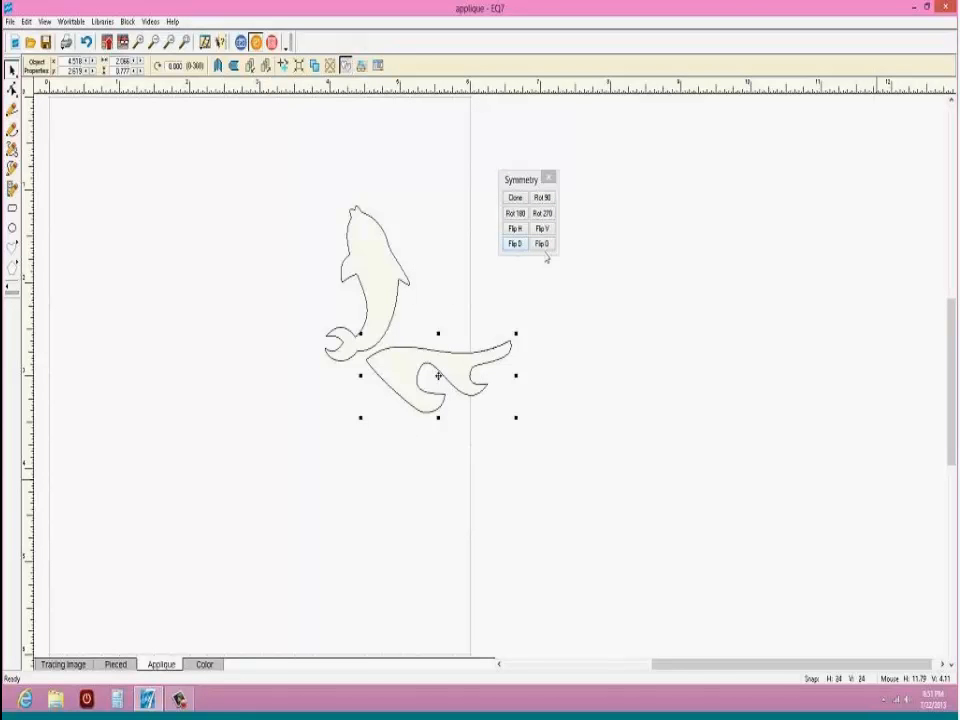
click(543, 245)
Step: Clone the right-edge wave, apply Flip O to the copy and place it along the block's bottom edge
click(516, 198)
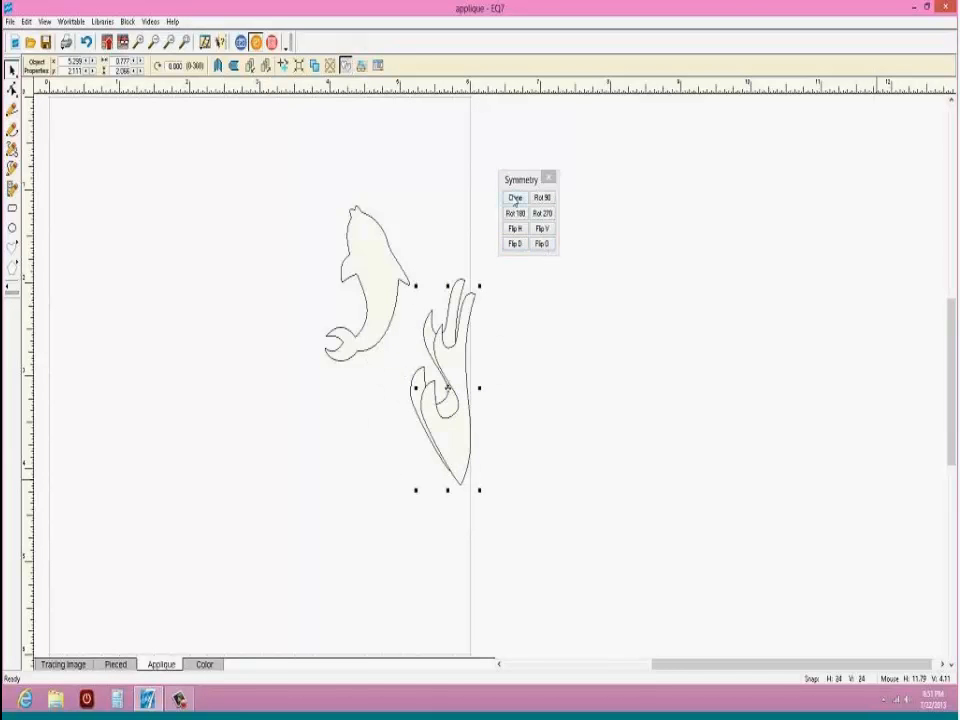
click(542, 244)
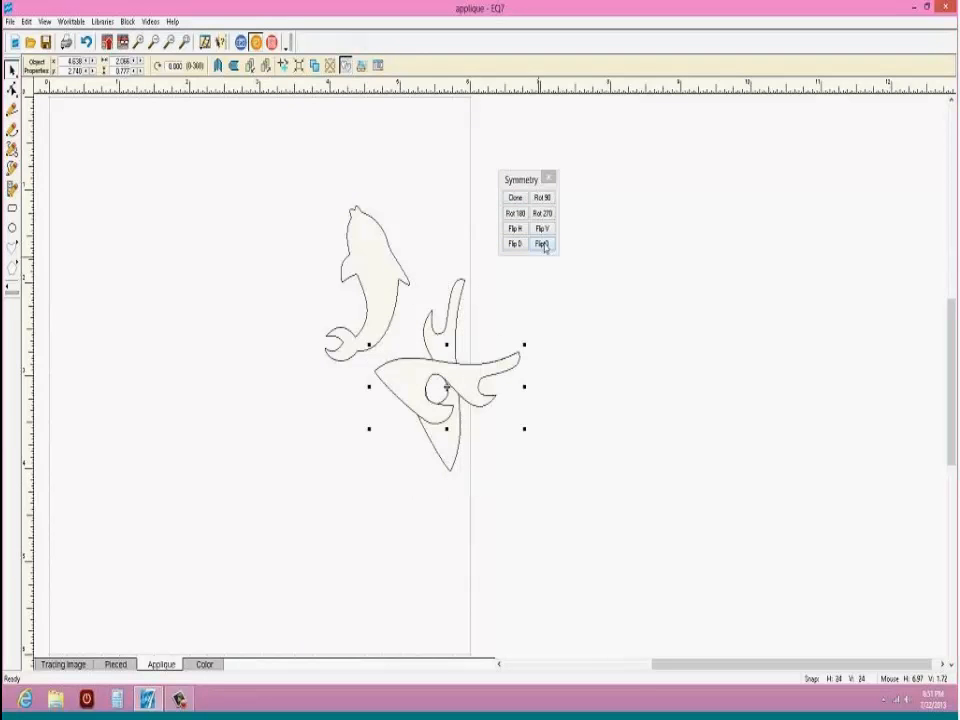
click(452, 381)
click(392, 368)
mouse_move(448, 390)
mouse_down()
mouse_move(407, 450)
mouse_move(216, 617)
mouse_move(242, 615)
mouse_up()
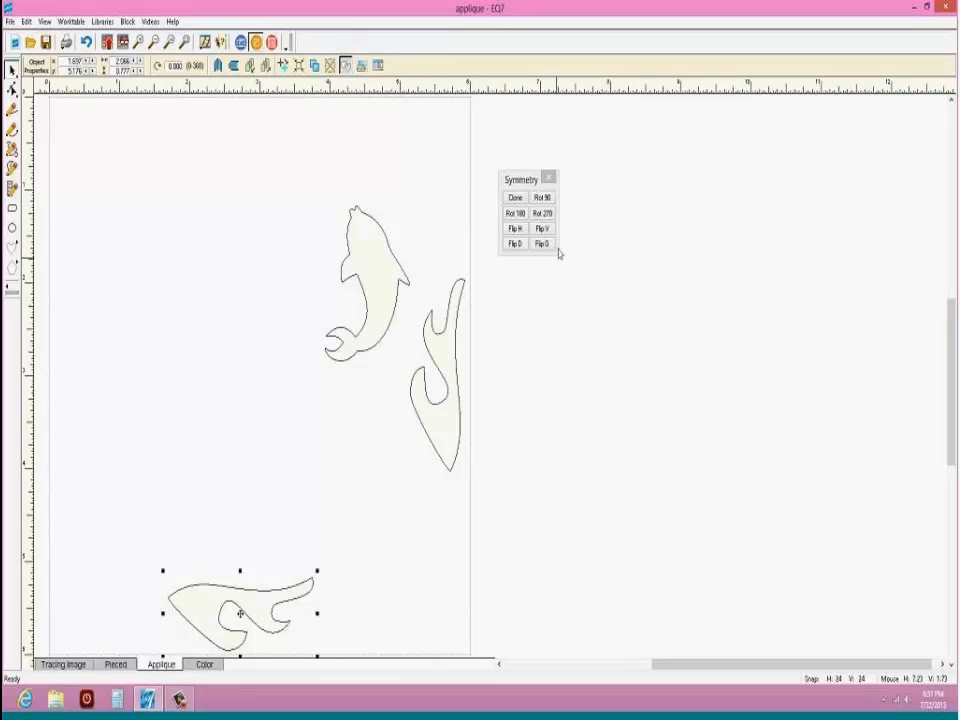
Step: Clone the right and bottom waves together, apply Flip H and Flip V, and place the copies along the left and top edges
click(445, 348)
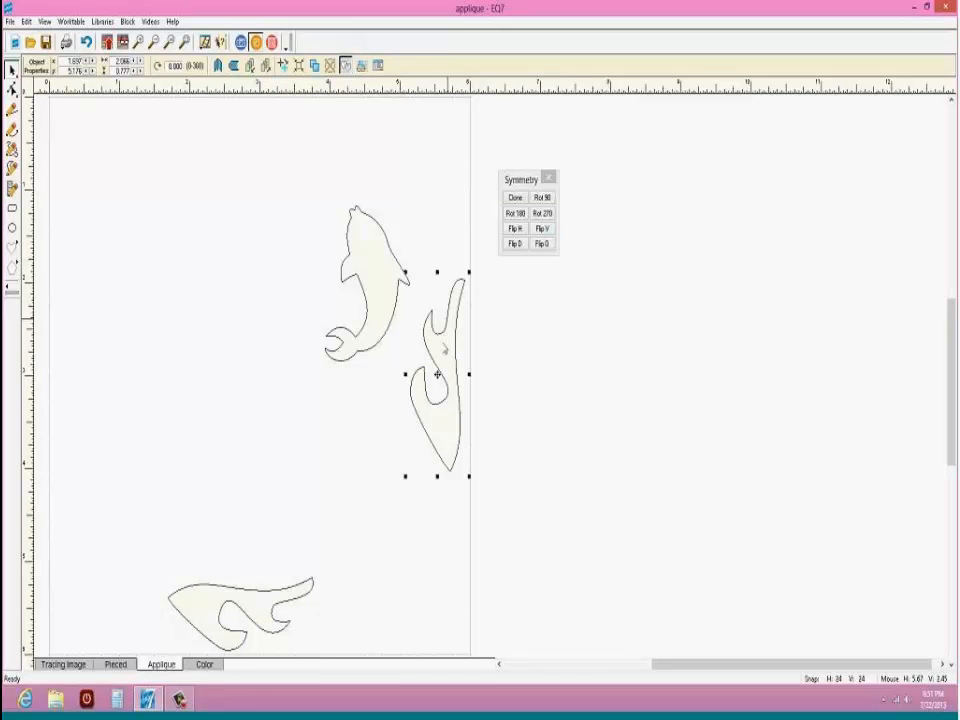
shift+click(238, 597)
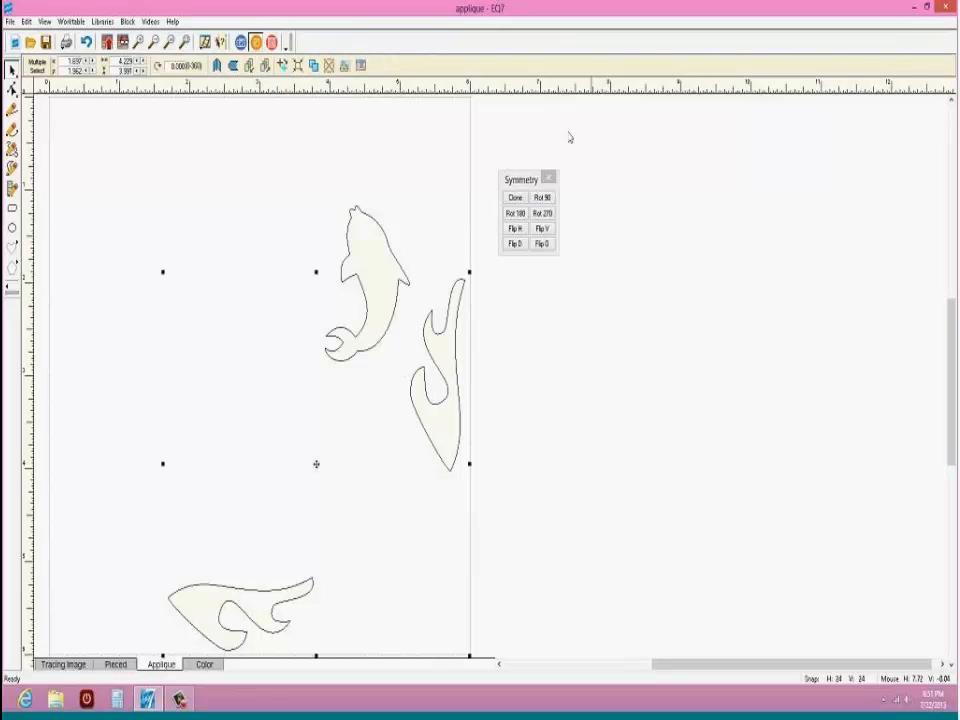
click(514, 199)
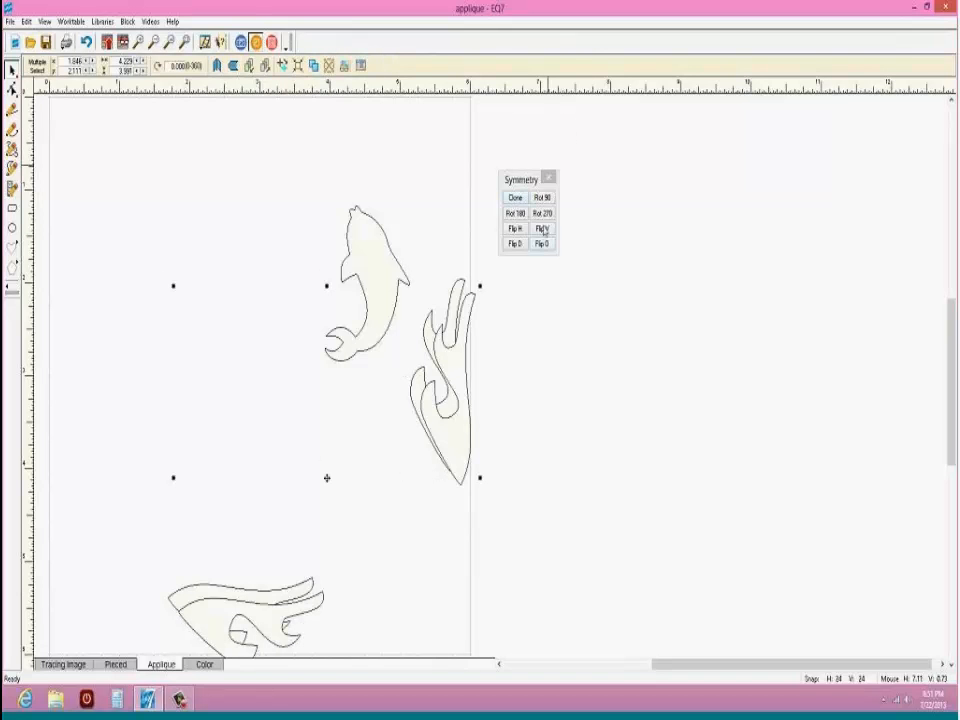
click(522, 231)
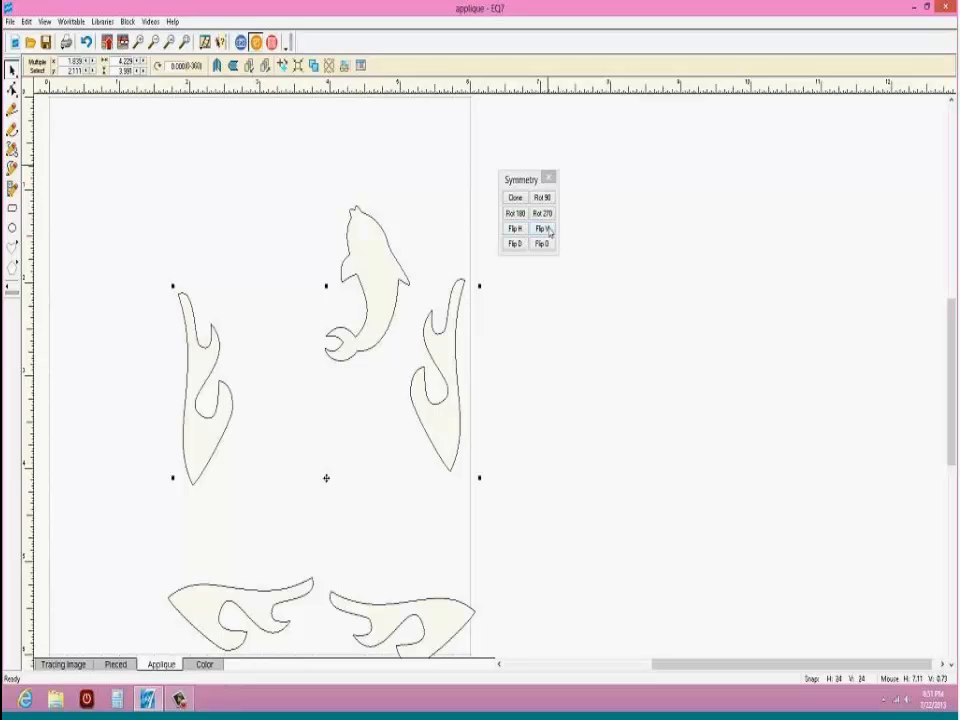
click(548, 231)
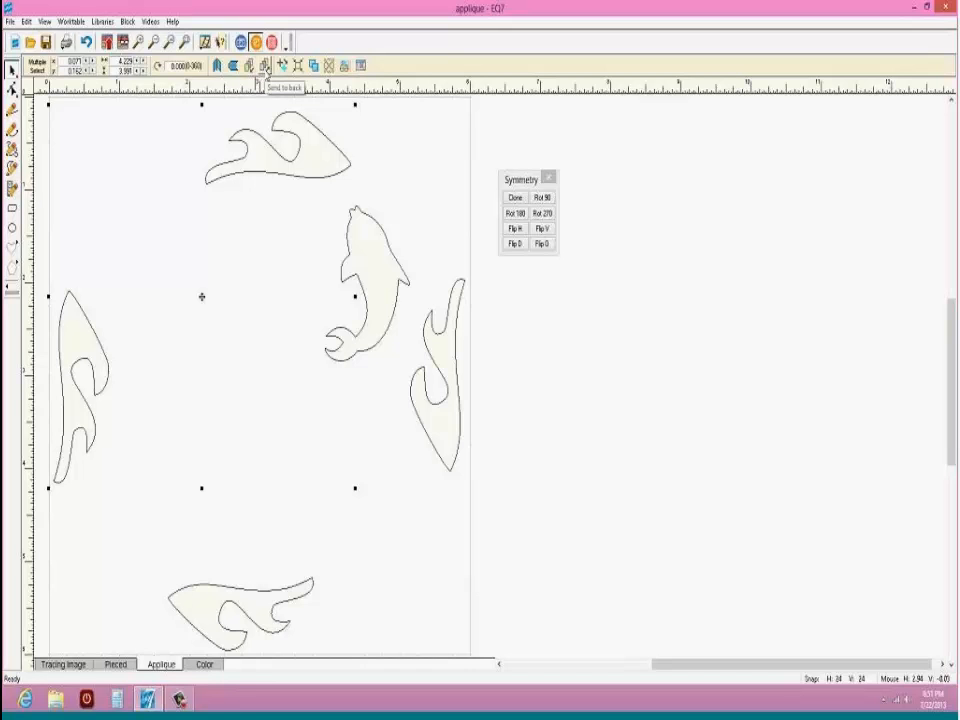
Step: Bring up the editing commands for the two cloned waves
right_click(258, 158)
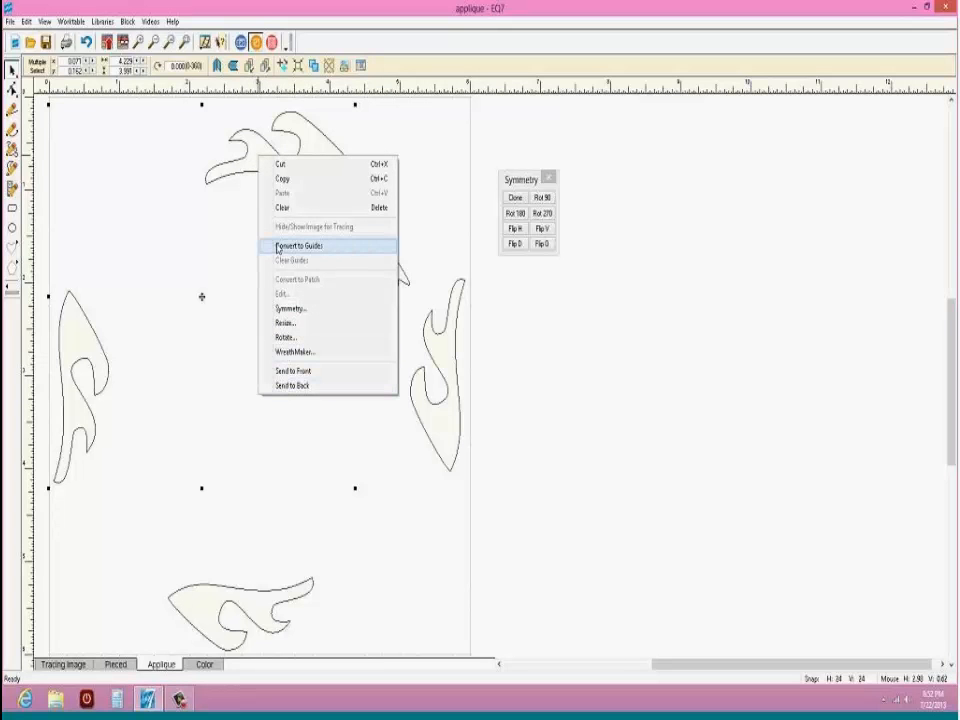
Step: Start a new PatchDraw block without saving the current fish and dolphin design, and switch to its Applique layer
click(147, 132)
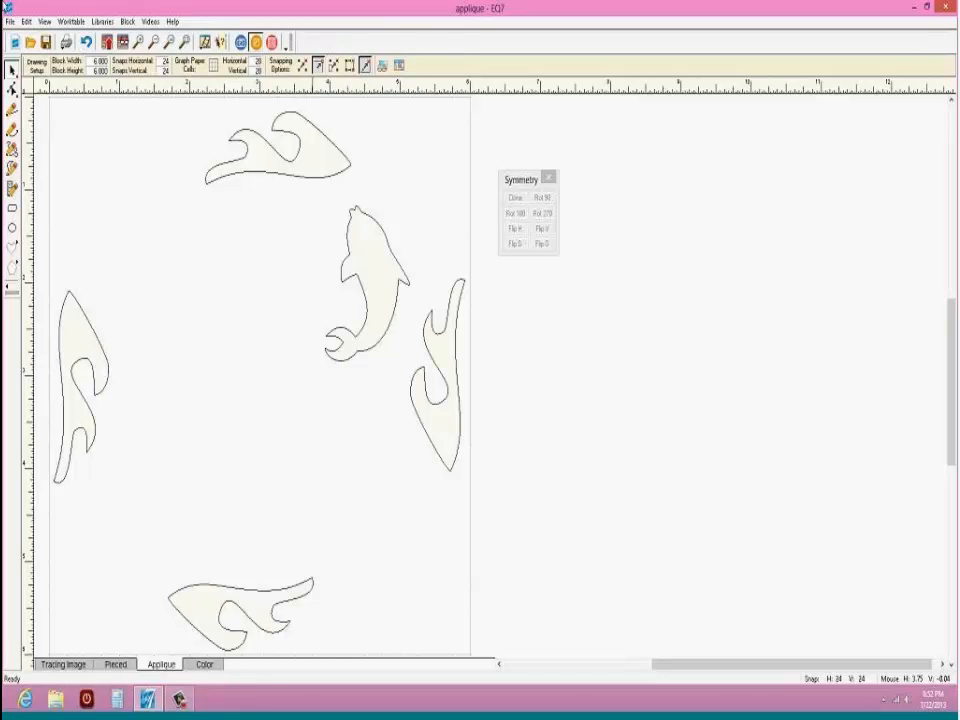
click(127, 21)
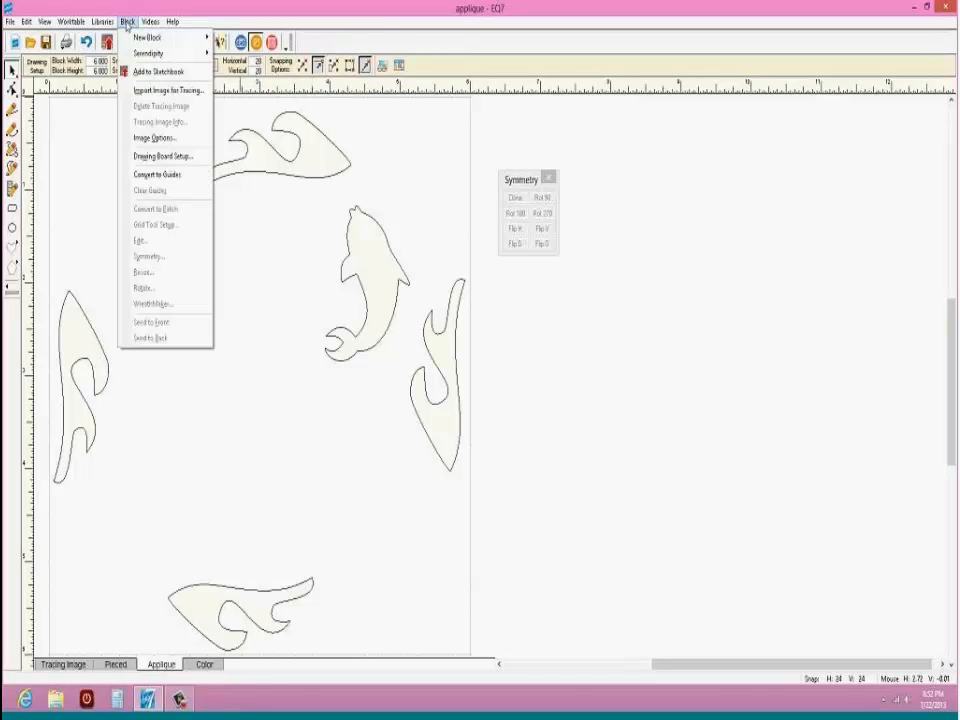
mouse_move(160, 37)
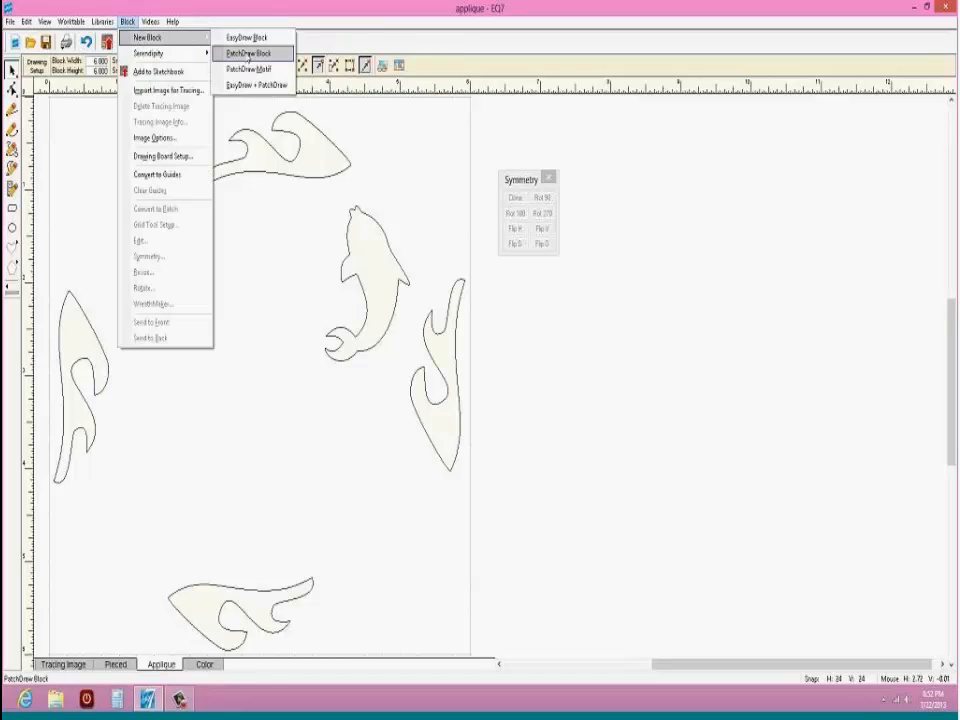
click(248, 53)
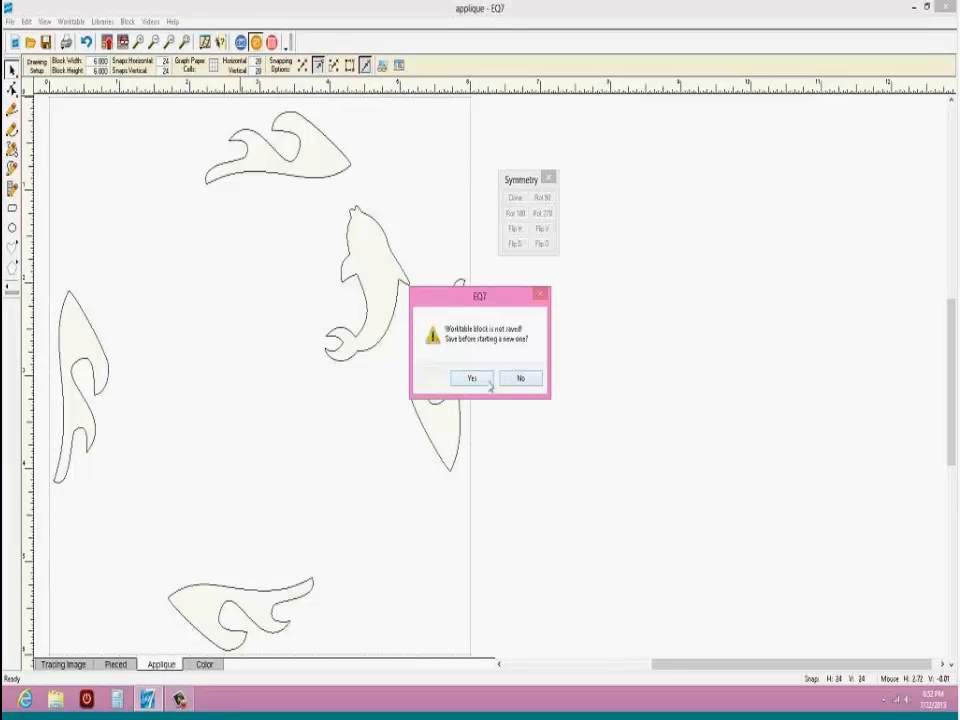
click(520, 379)
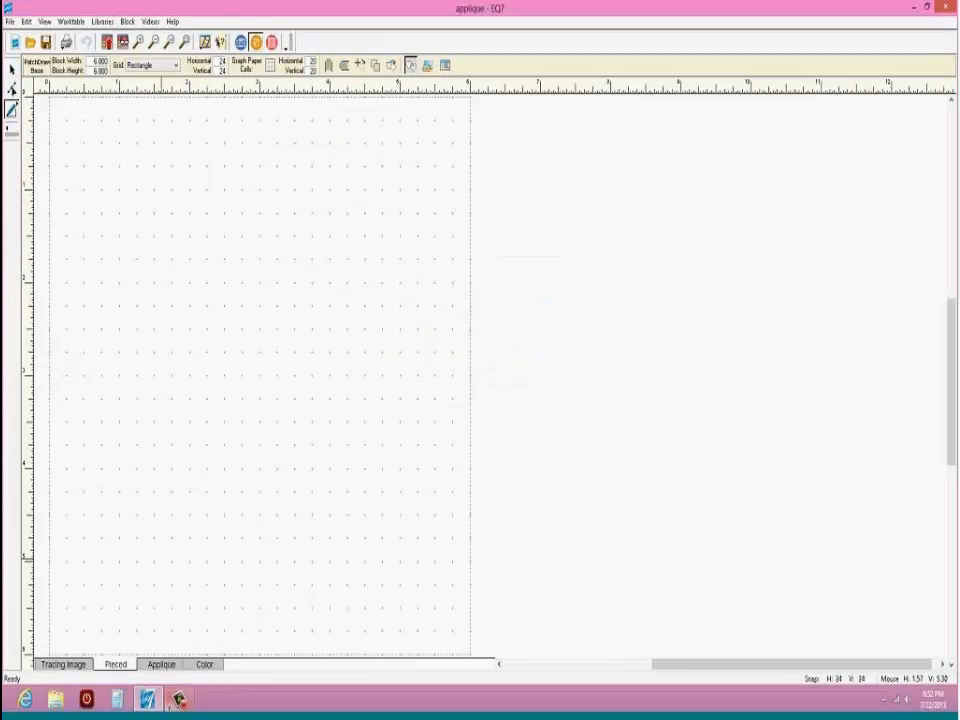
click(162, 665)
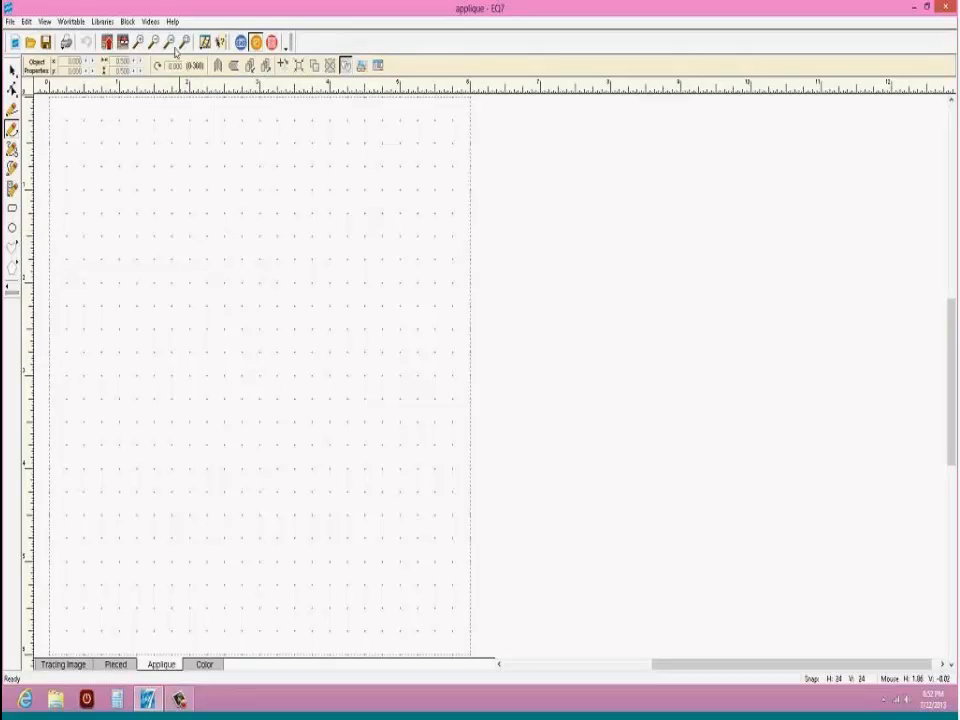
Step: Start another blank PatchDraw block and return to the Applique layer
click(127, 21)
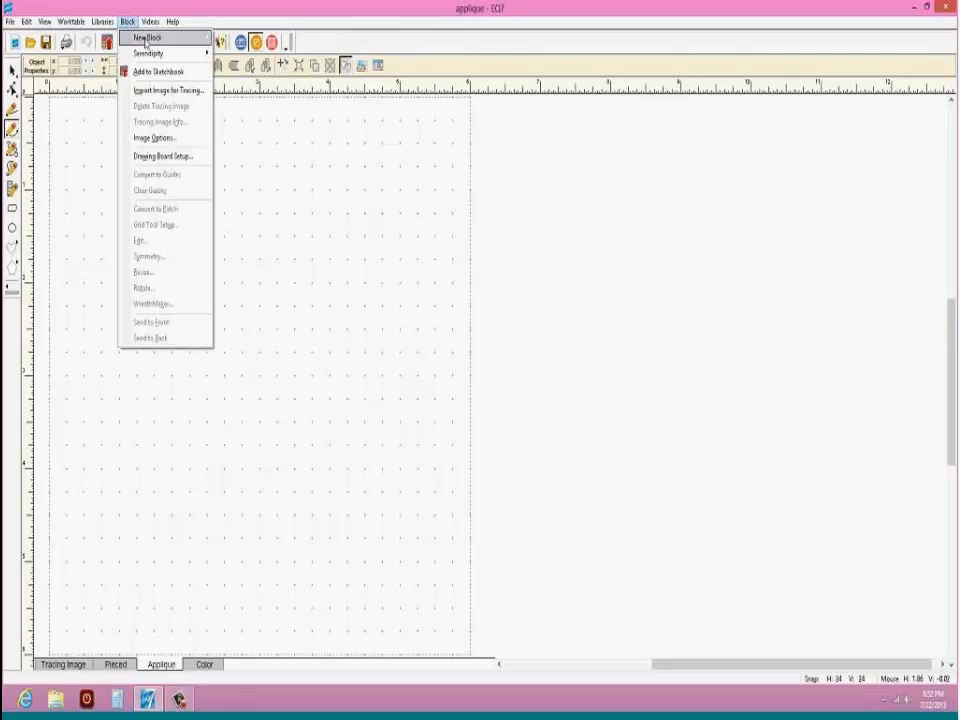
mouse_move(150, 37)
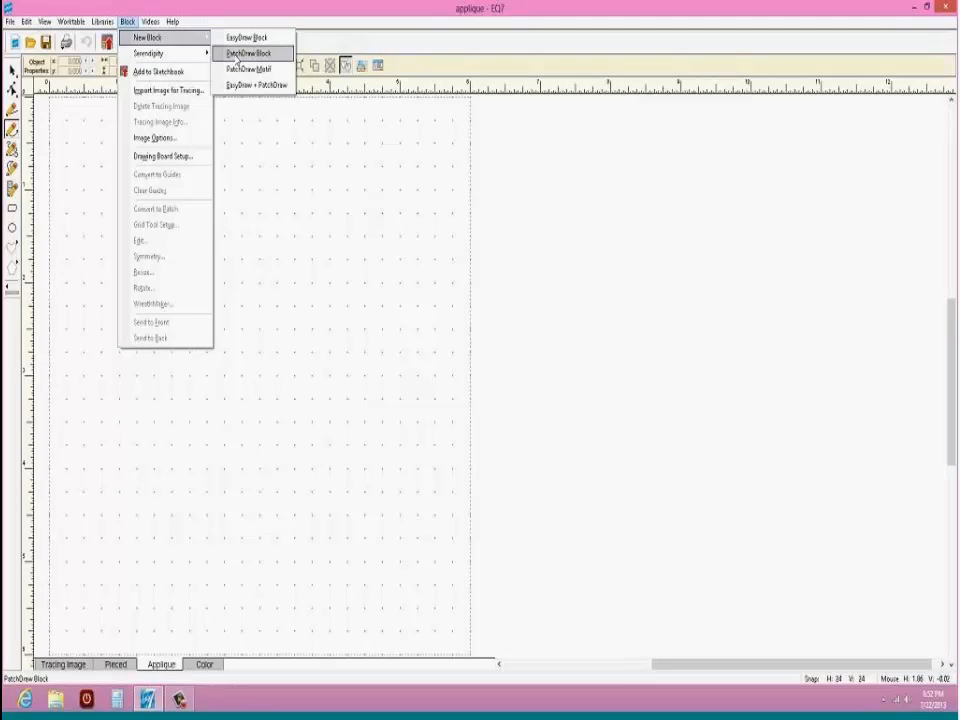
click(237, 53)
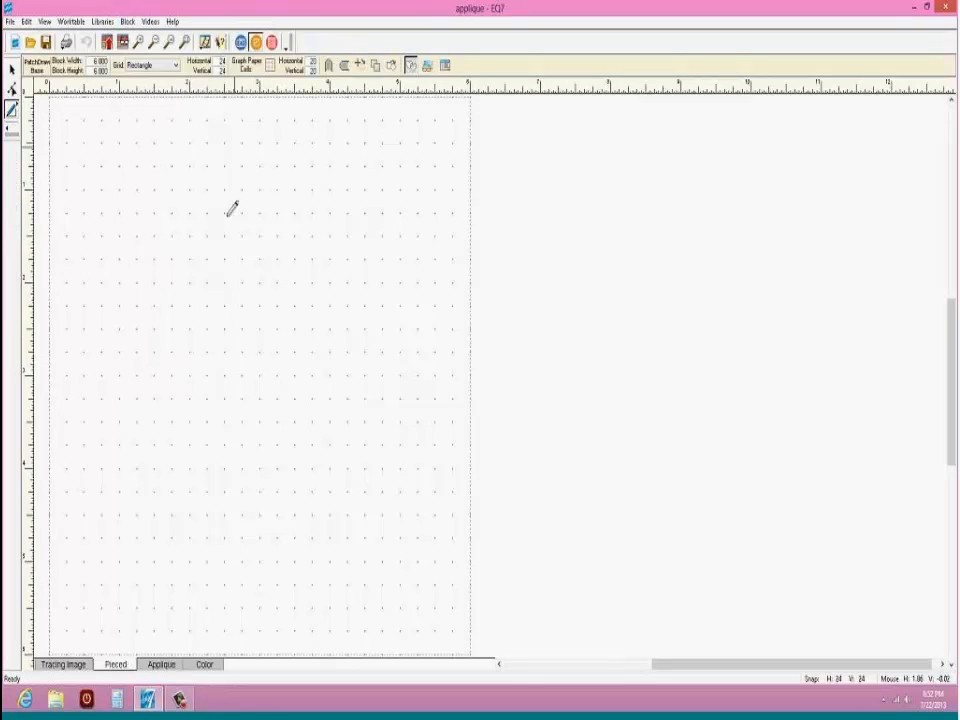
click(148, 666)
mouse_move(150, 701)
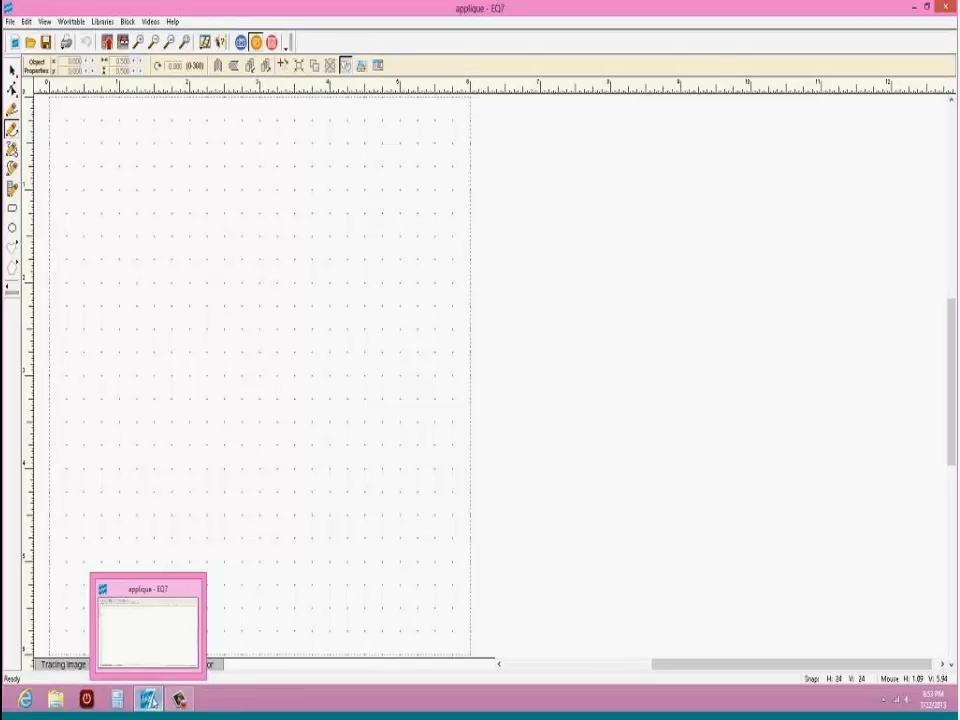
mouse_move(161, 673)
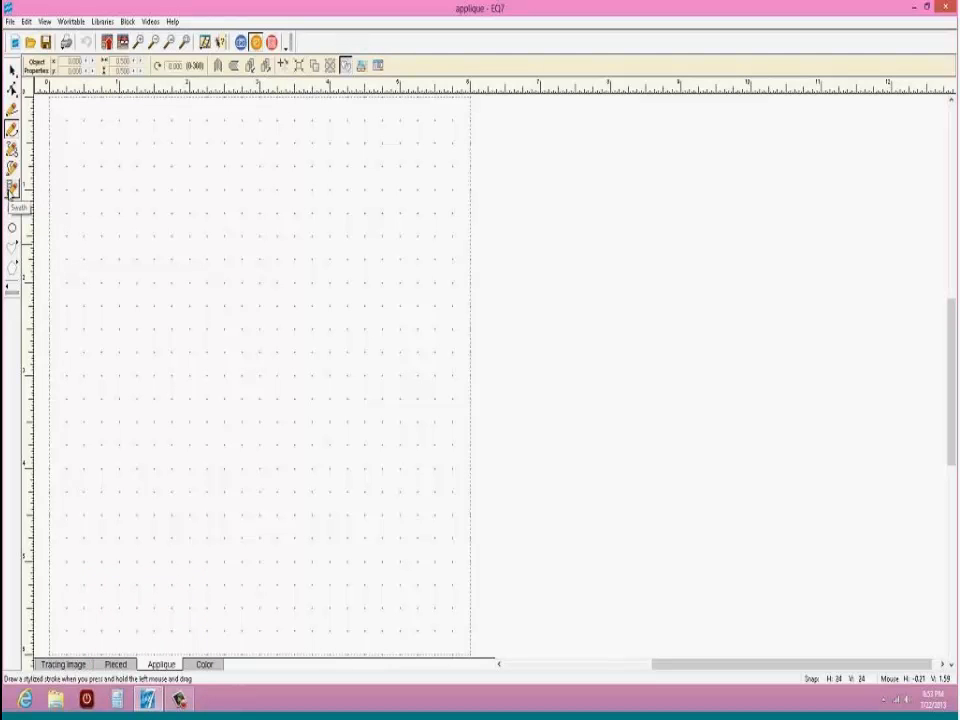
Step: Draw an S-curved swath with the Swath tool from the block's lower-left corner to its upper-right corner, undoing the unwanted attempts
click(12, 189)
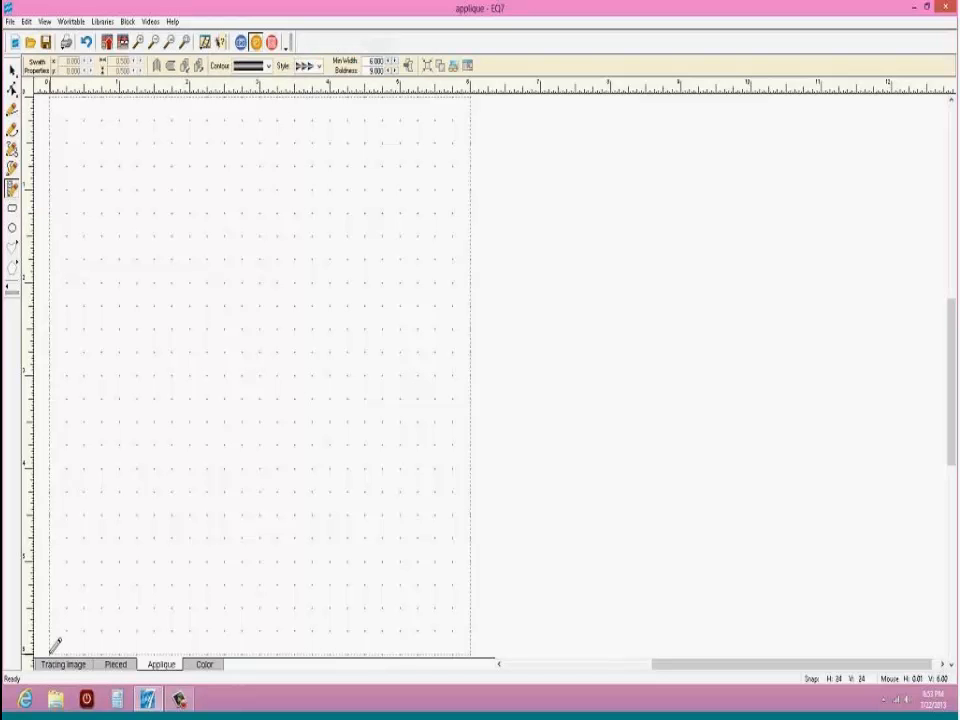
mouse_move(51, 652)
mouse_down()
mouse_move(134, 441)
mouse_move(209, 346)
mouse_move(317, 298)
mouse_up()
mouse_move(459, 189)
mouse_down()
mouse_move(539, 104)
mouse_move(484, 96)
mouse_up()
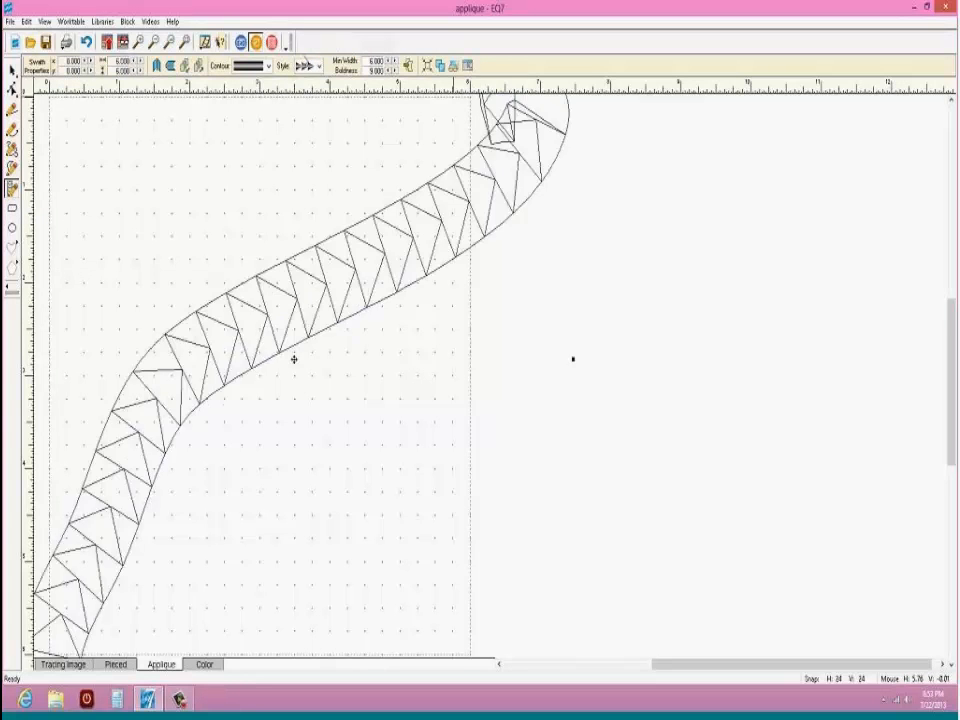
click(86, 43)
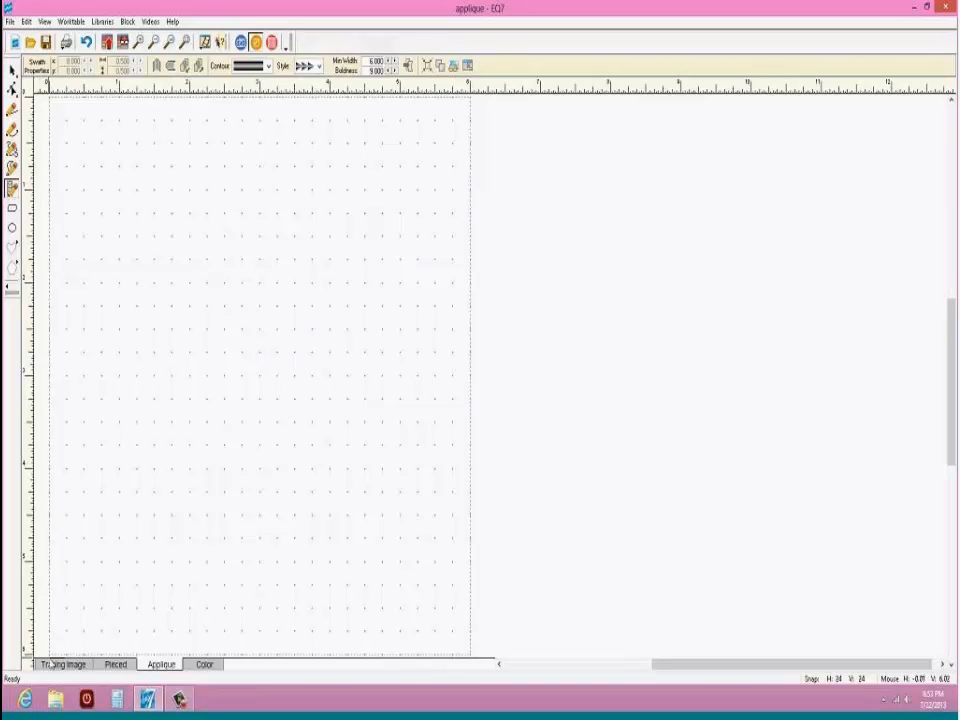
mouse_move(58, 645)
mouse_down()
mouse_move(398, 226)
mouse_move(480, 88)
mouse_up()
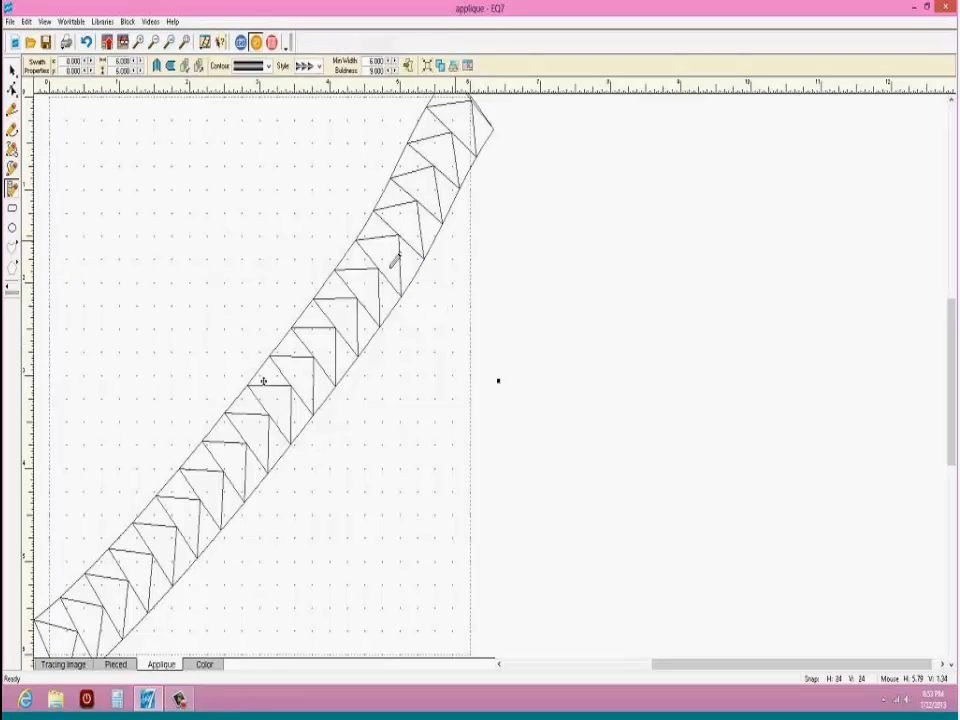
click(87, 42)
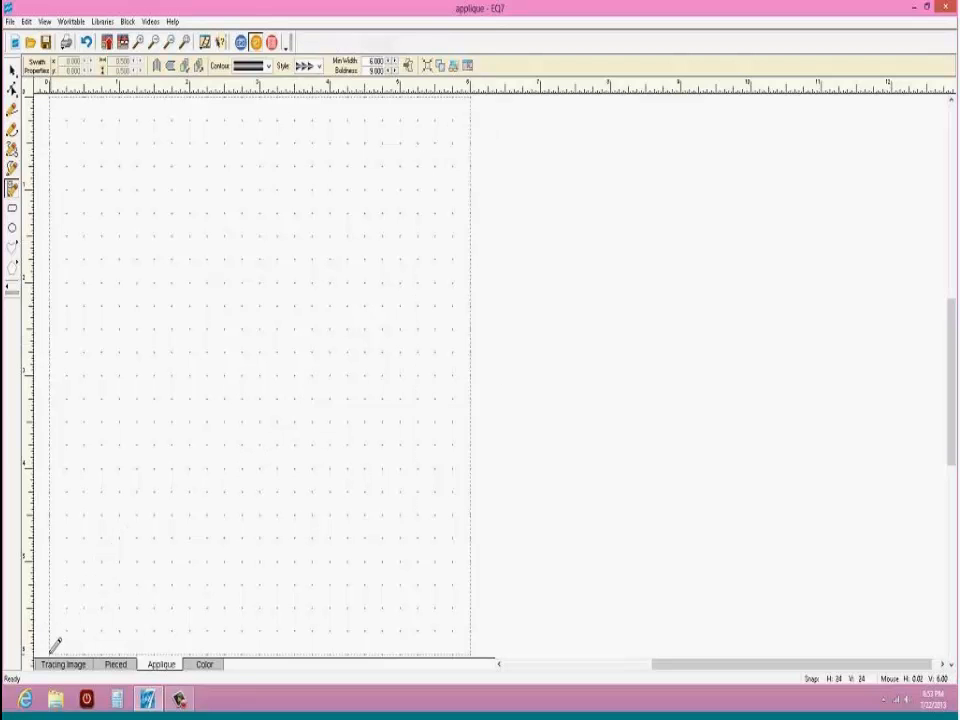
mouse_move(51, 649)
mouse_down()
mouse_move(152, 594)
mouse_move(230, 500)
mouse_move(296, 237)
mouse_move(362, 169)
mouse_move(473, 81)
mouse_up()
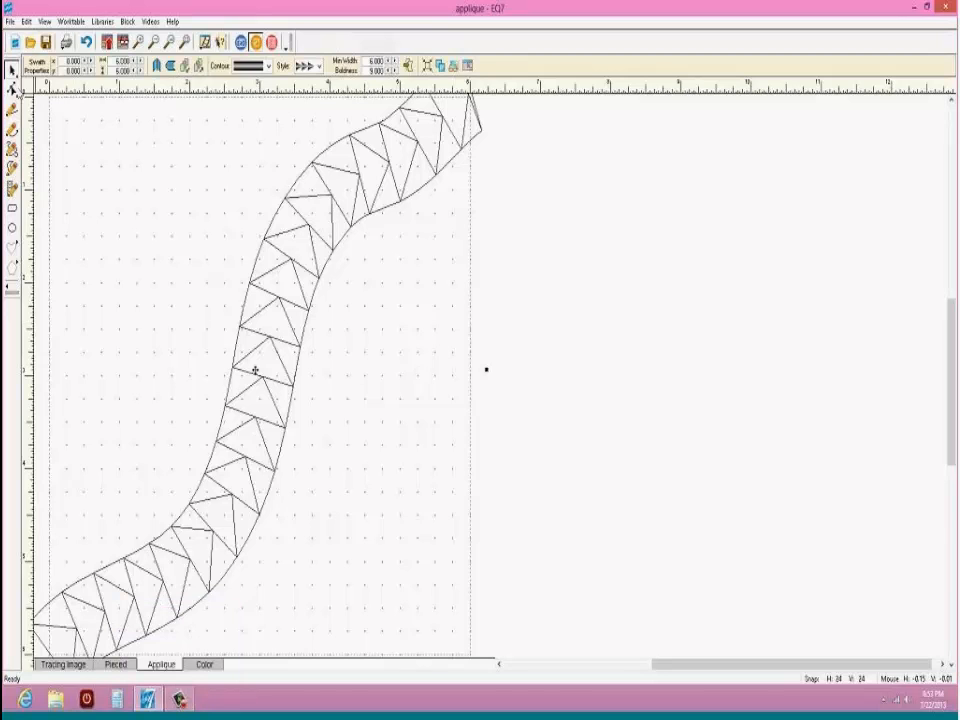
Step: Select the whole swath and look through its contour choices, and undo back to node editing
click(12, 70)
click(12, 90)
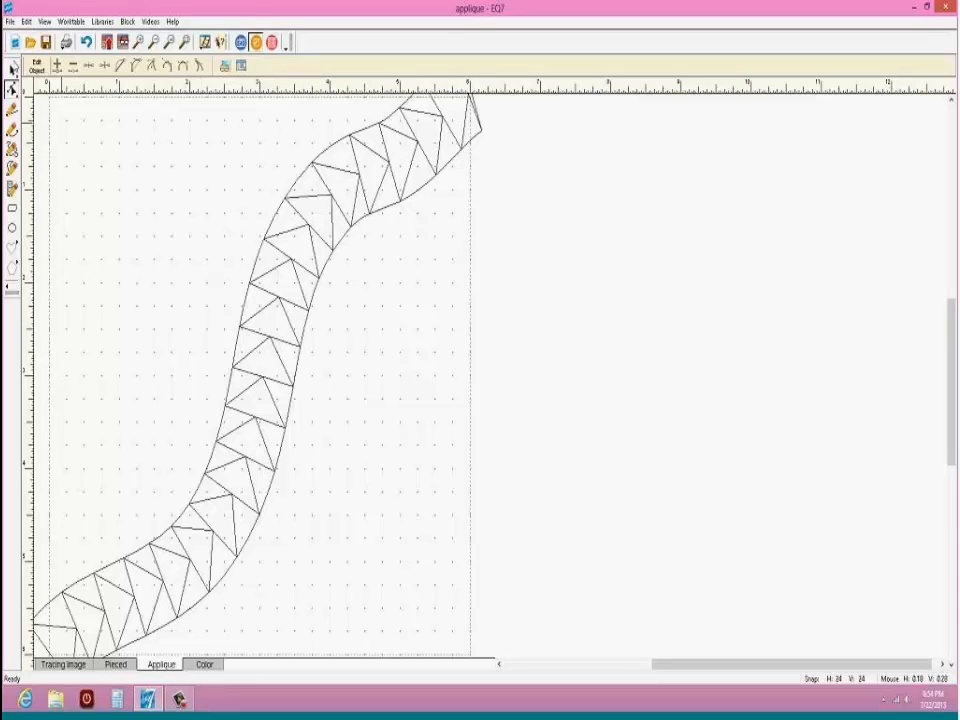
click(13, 68)
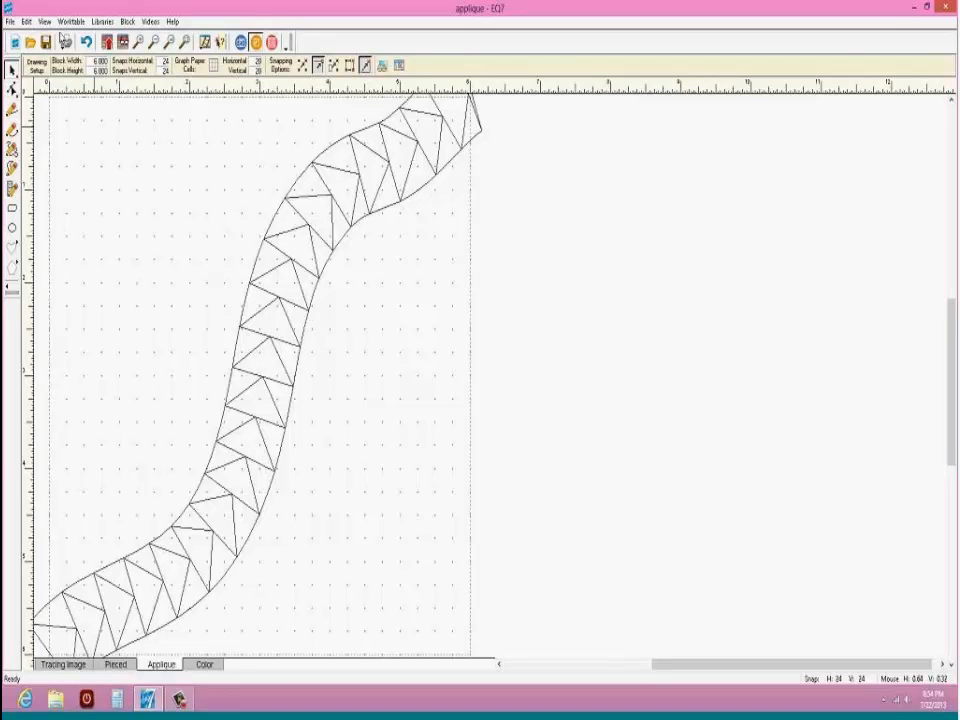
click(27, 21)
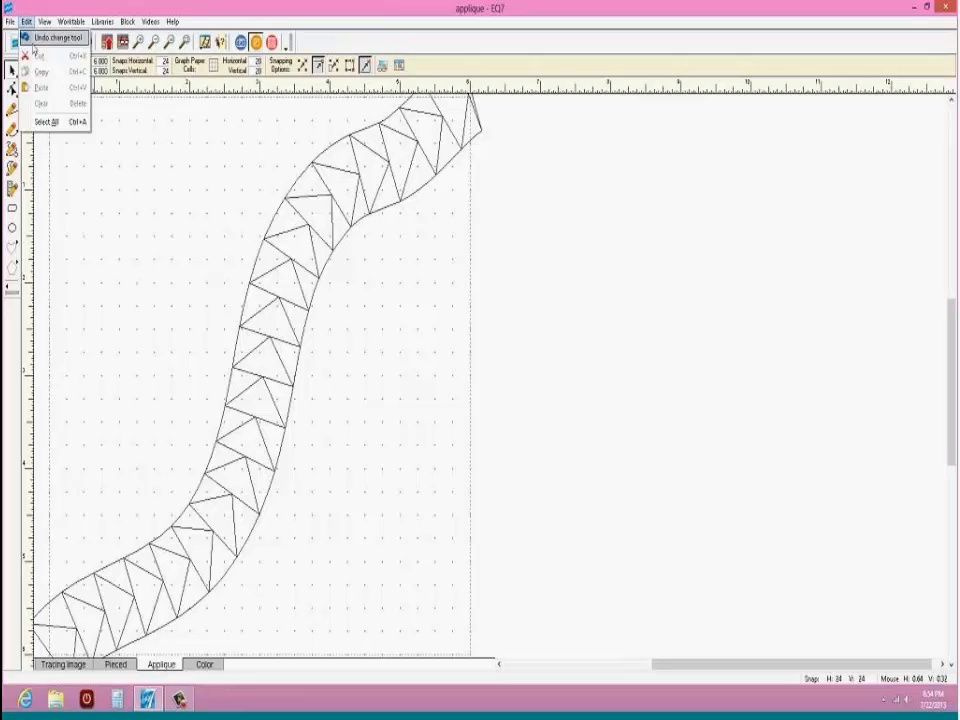
click(46, 122)
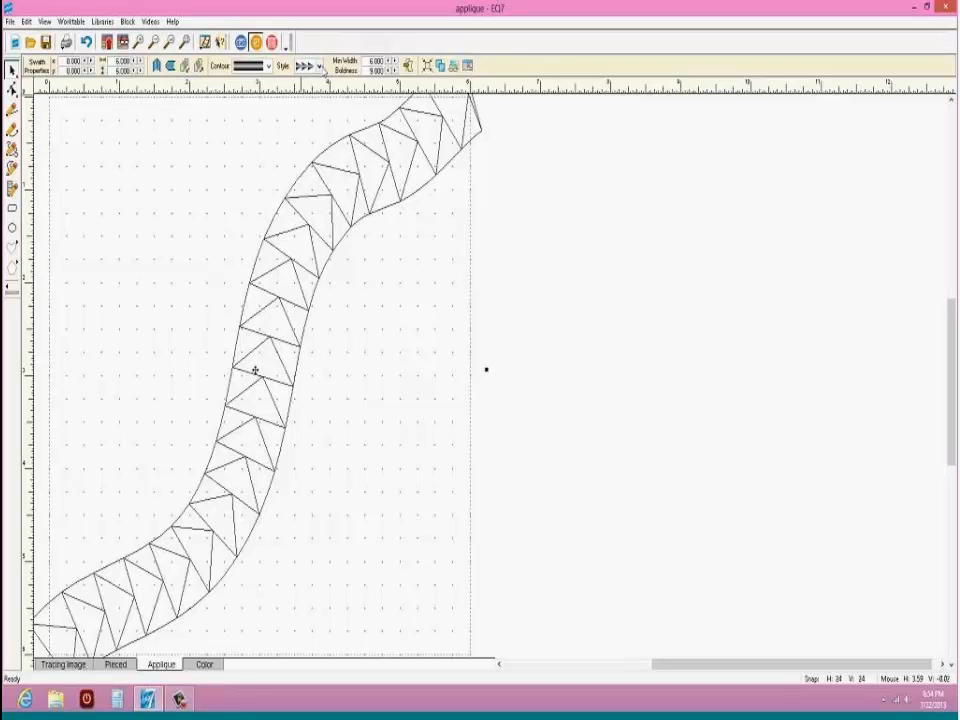
click(267, 66)
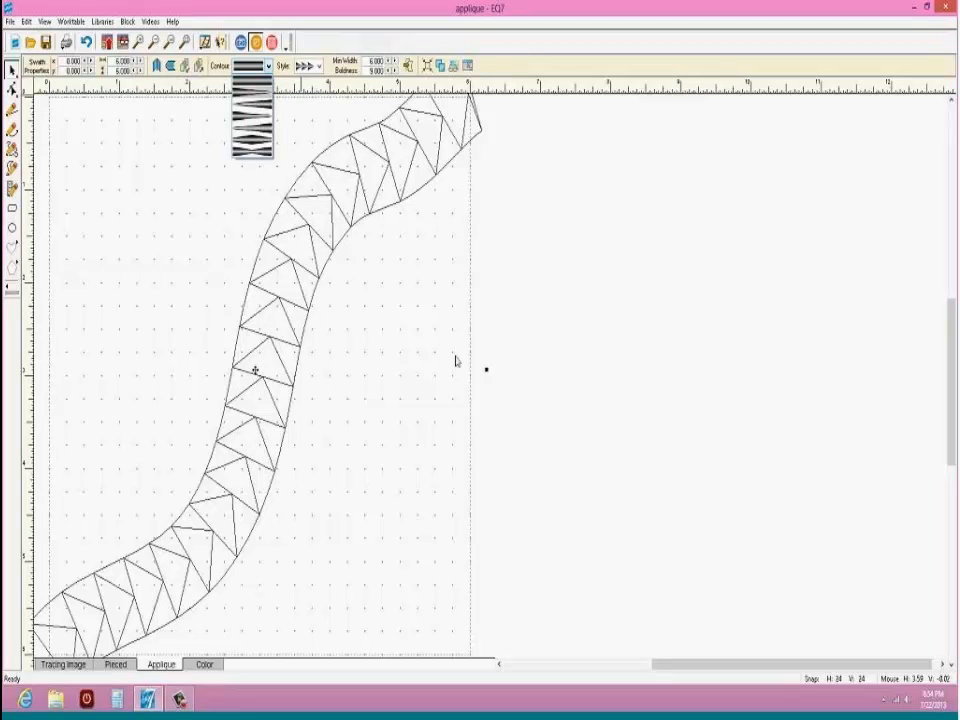
click(86, 41)
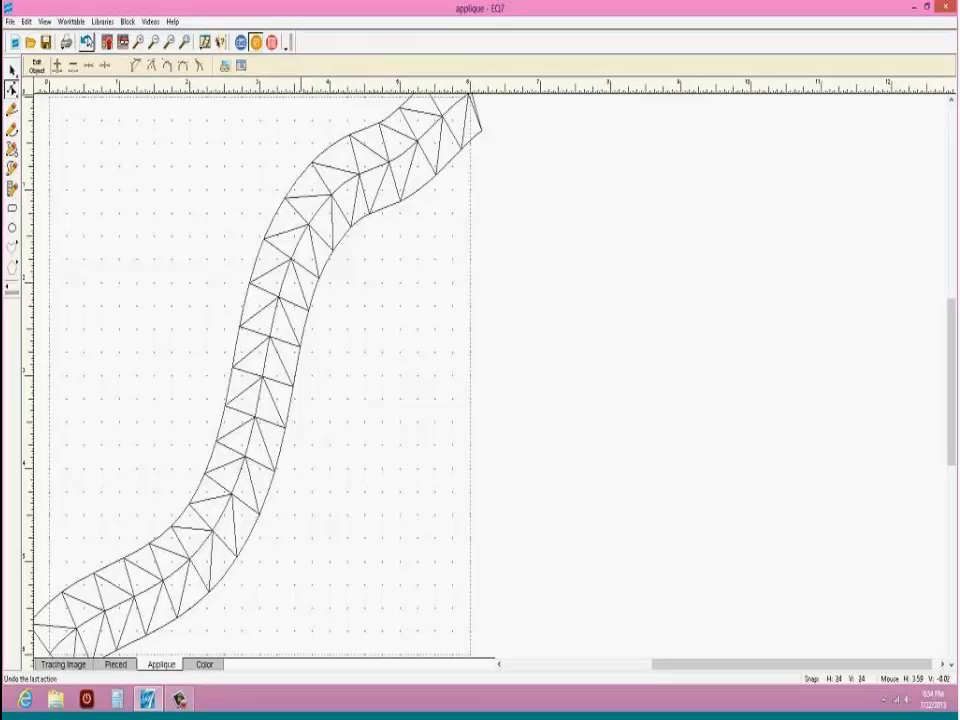
Step: Replace the oversized swath design with a new PatchDraw block without saving, and open the Applique layer
click(127, 21)
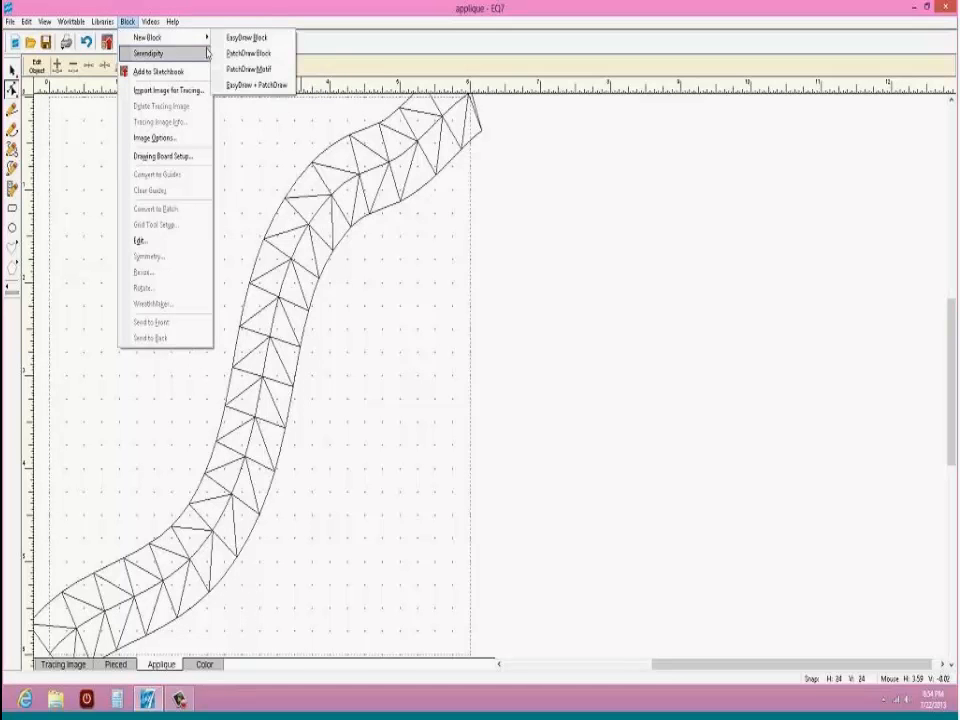
click(249, 53)
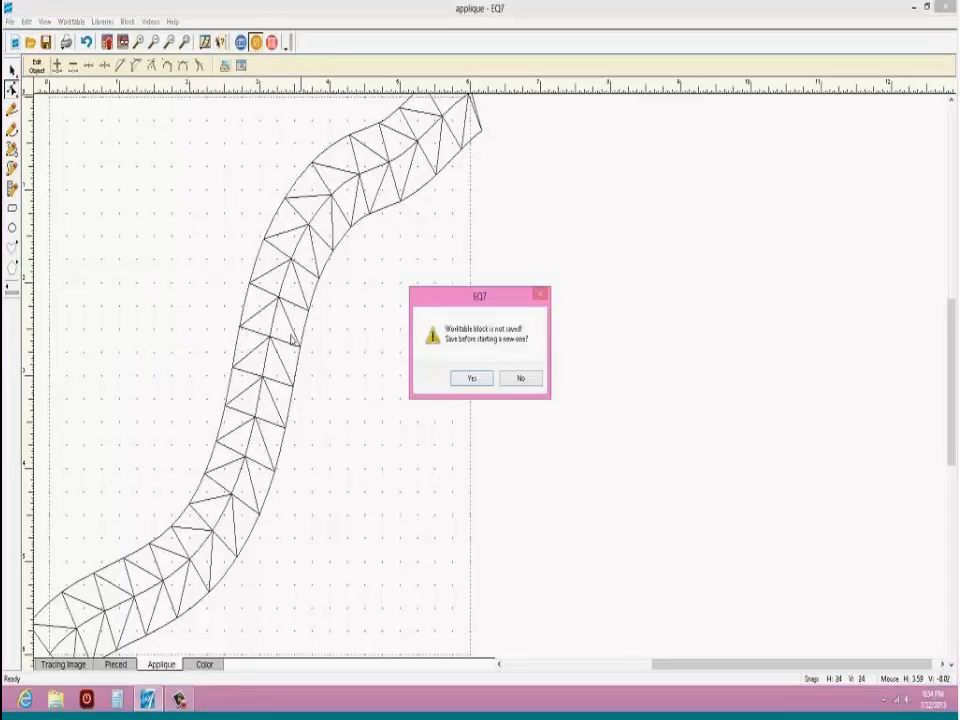
click(521, 379)
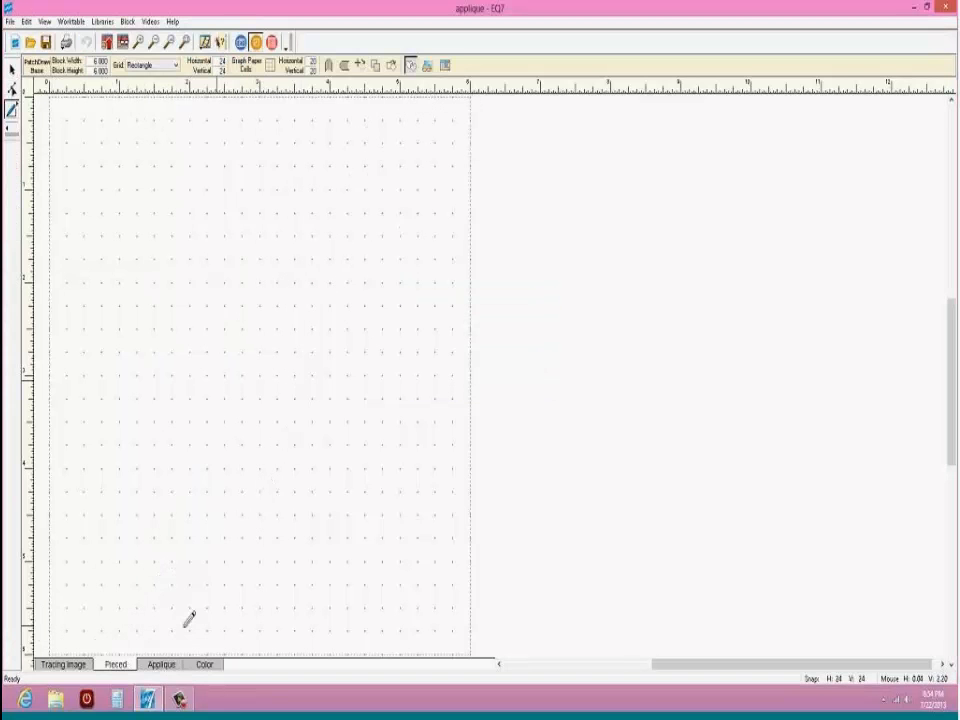
click(161, 664)
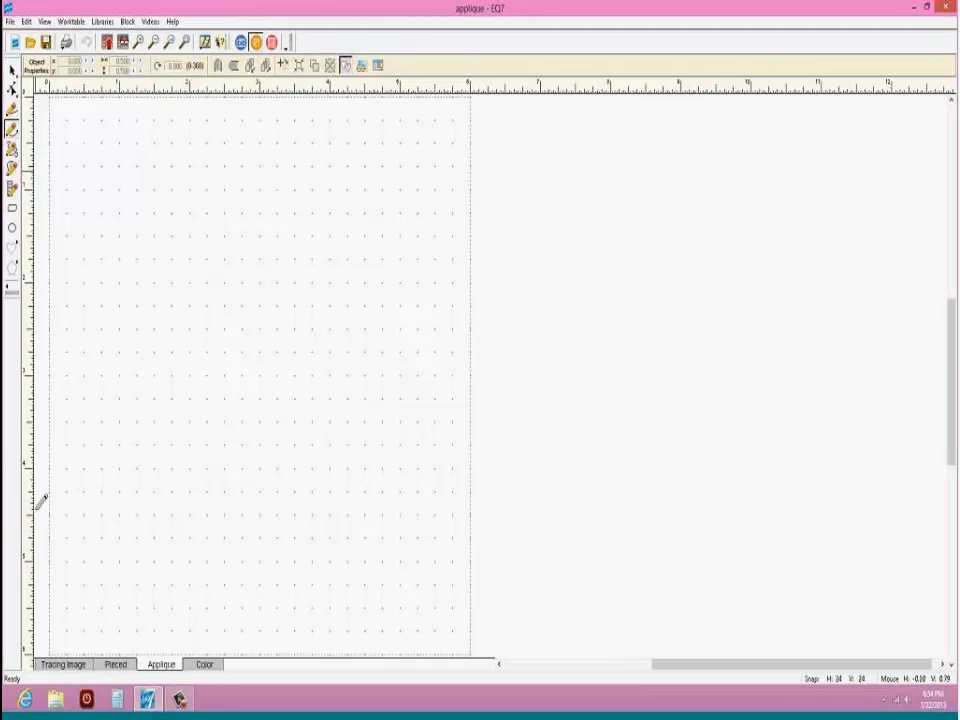
Step: Draw an S-shaped swath inside the block, about 4.3 wide by 4.0 high, and enlarge it to about 5.0 by 5.1
mouse_move(97, 598)
mouse_down()
mouse_move(118, 462)
mouse_move(254, 410)
mouse_move(332, 326)
mouse_up()
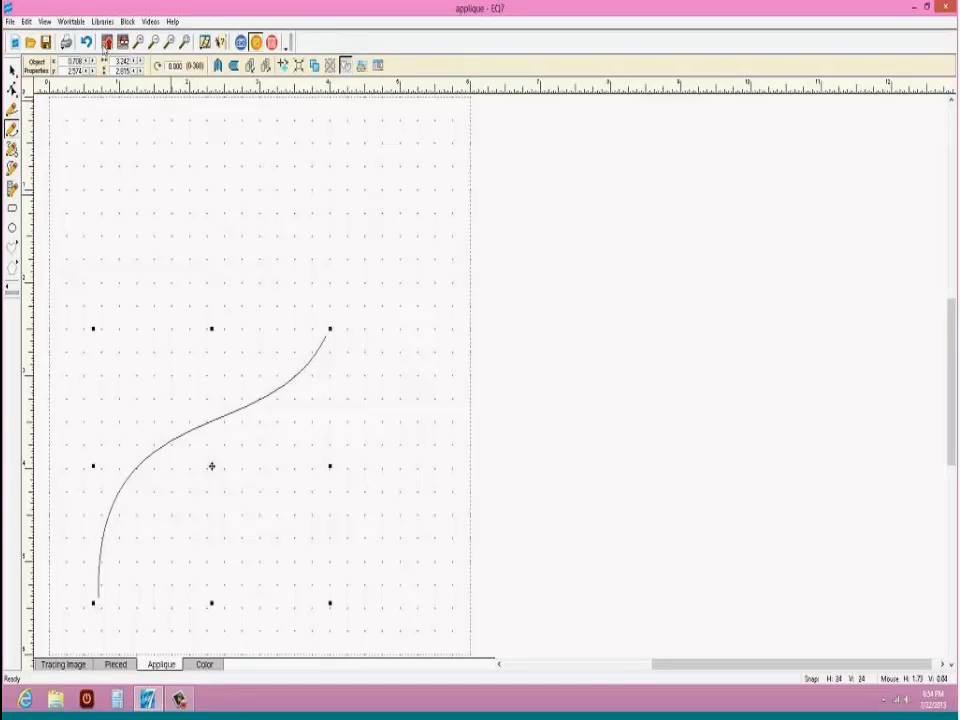
click(86, 42)
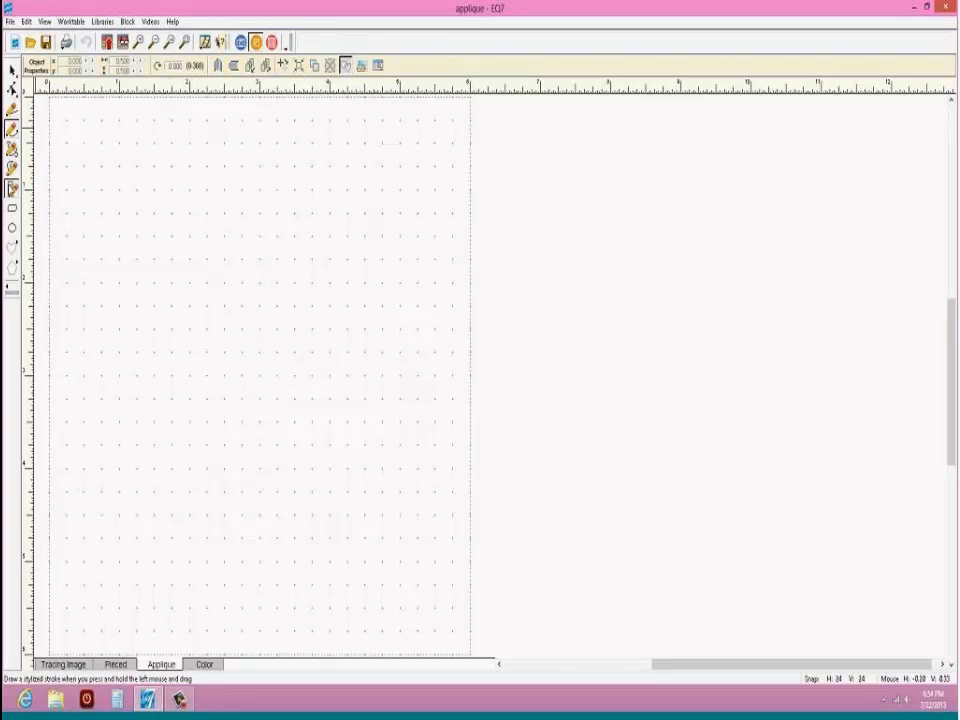
click(12, 188)
mouse_move(88, 584)
mouse_down()
mouse_move(134, 457)
mouse_move(266, 412)
mouse_move(339, 312)
mouse_move(356, 244)
mouse_up()
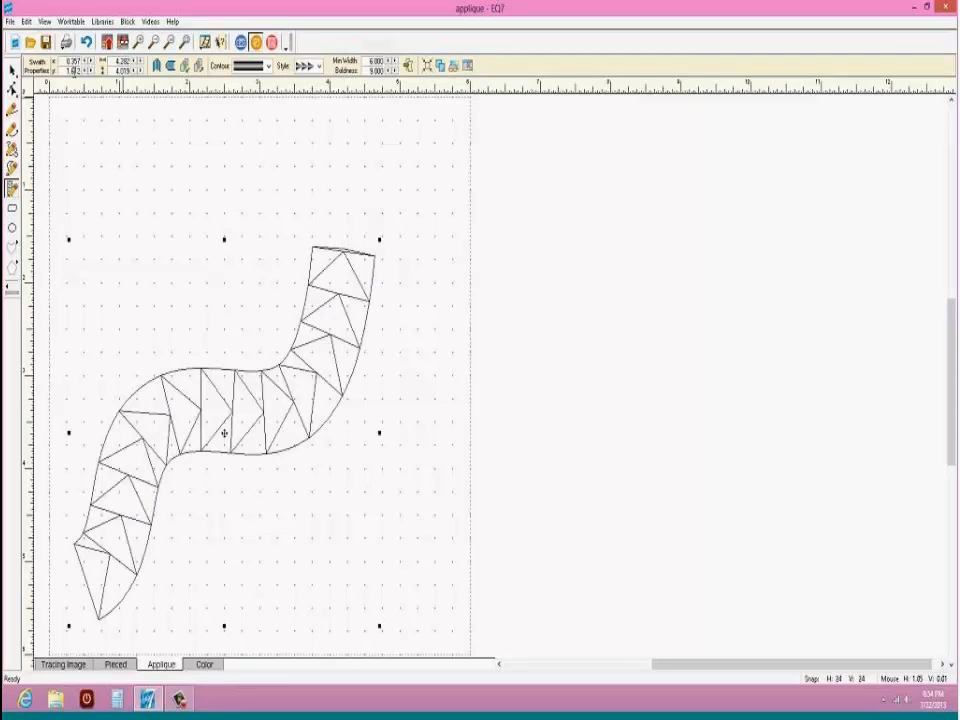
click(12, 70)
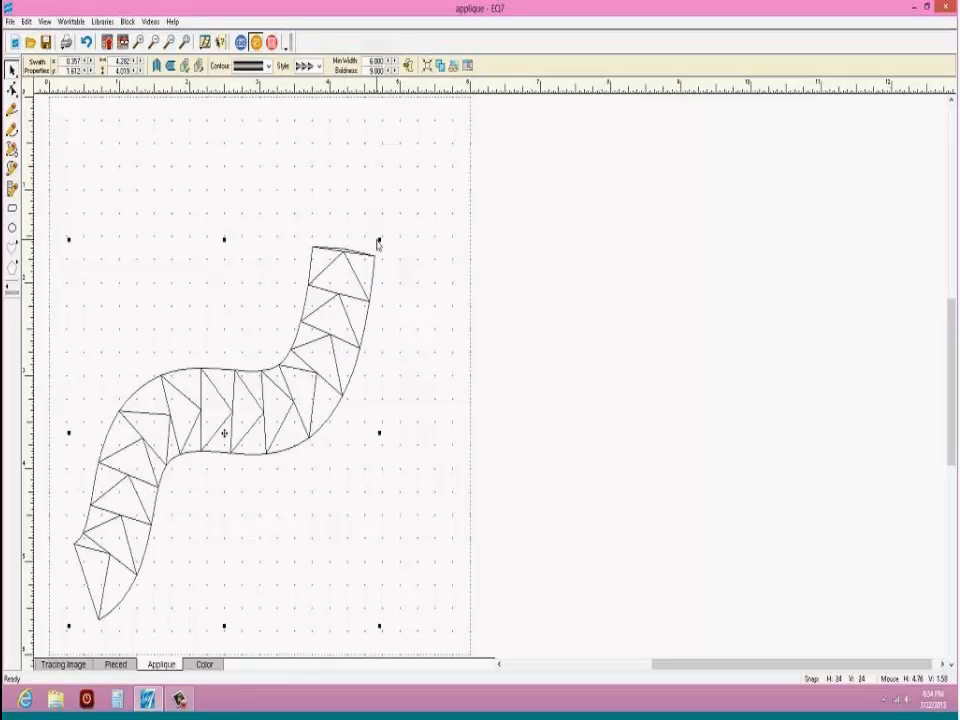
drag(379, 240, 444, 120)
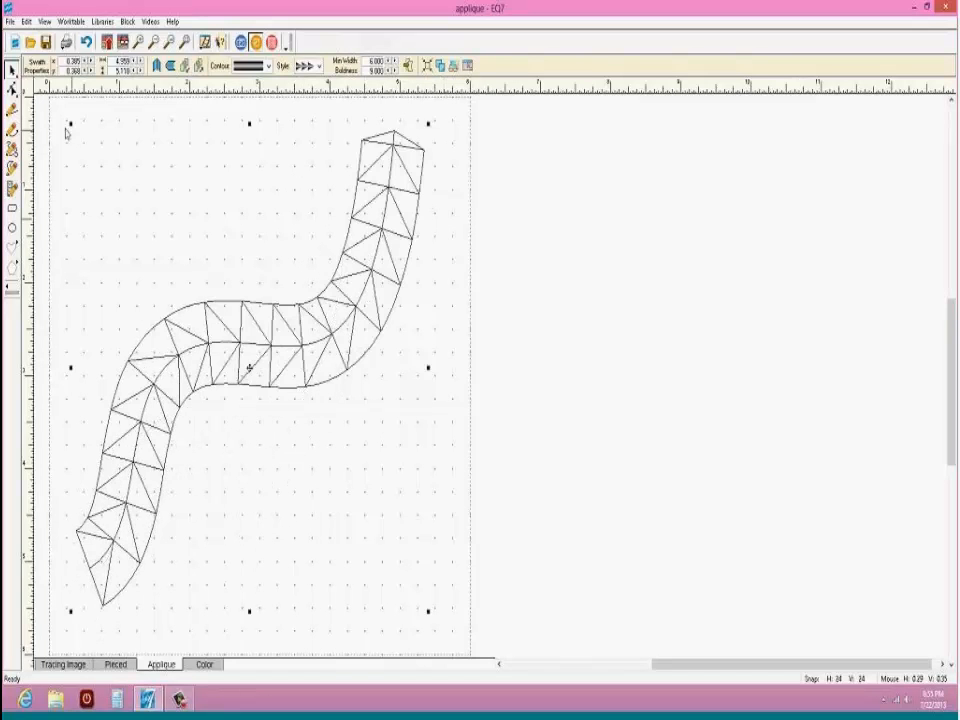
Step: Lengthen the swath by moving the lower end node of its centre line downward, and select the curve's lower segment
click(13, 88)
click(257, 345)
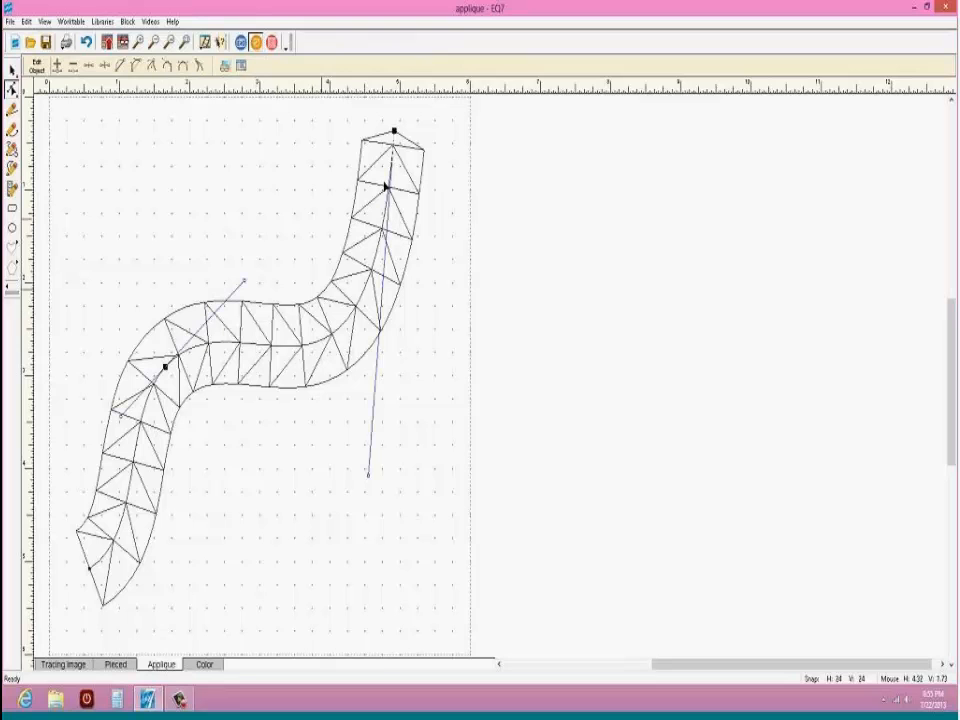
click(86, 582)
drag(87, 576, 84, 607)
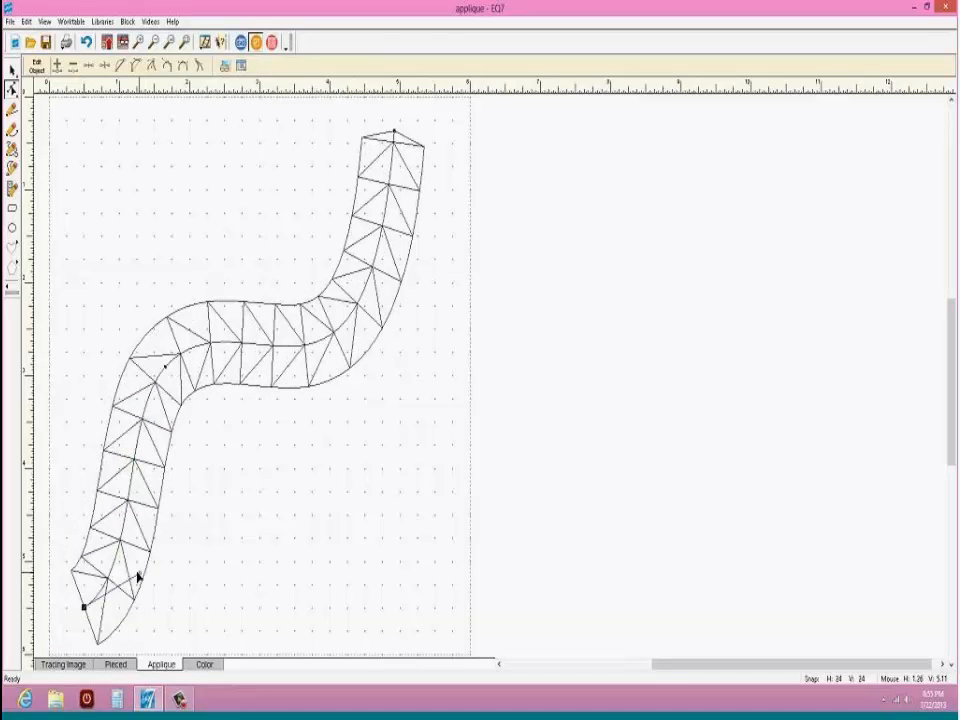
click(122, 544)
click(90, 609)
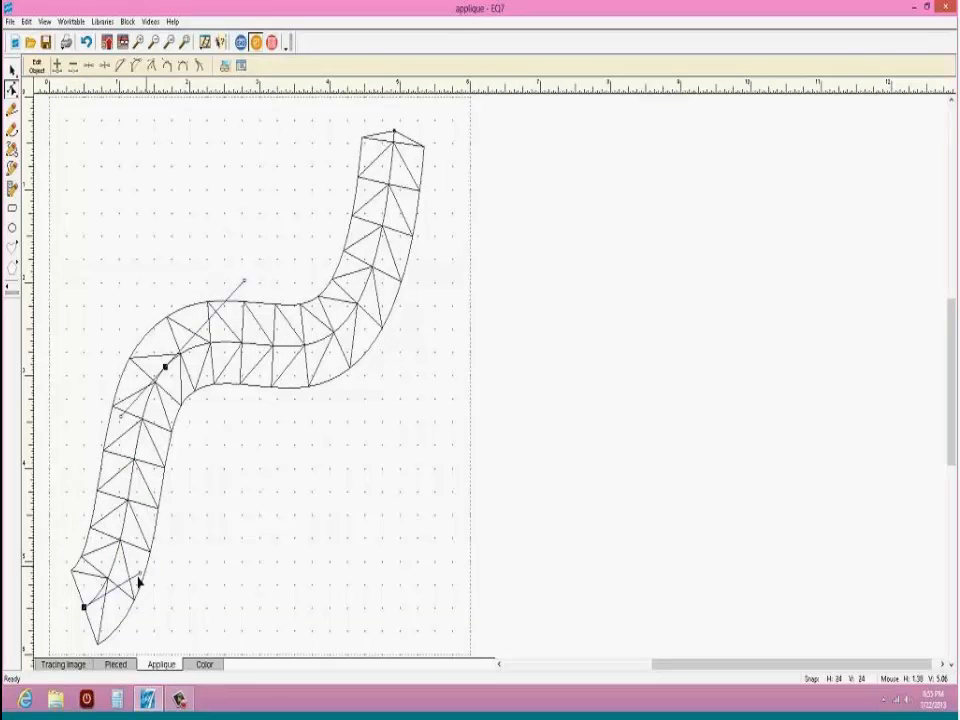
Step: Bend the swath by swinging the lower end node's curve handle outward, repositioning the middle node and turning its handles to a shallow angle
drag(143, 578, 35, 497)
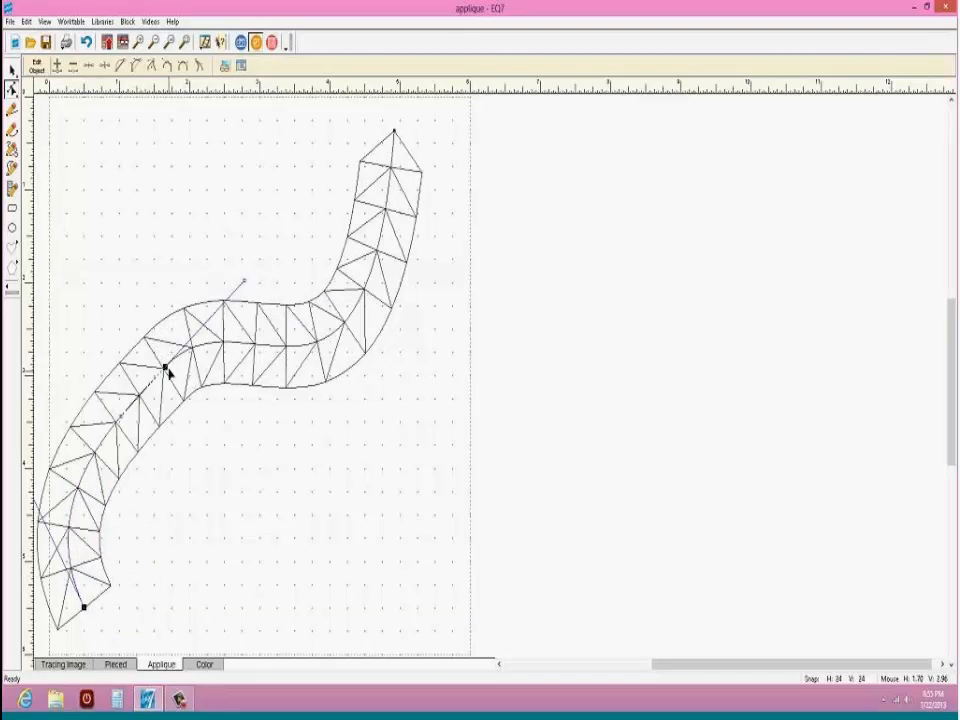
drag(165, 367, 268, 453)
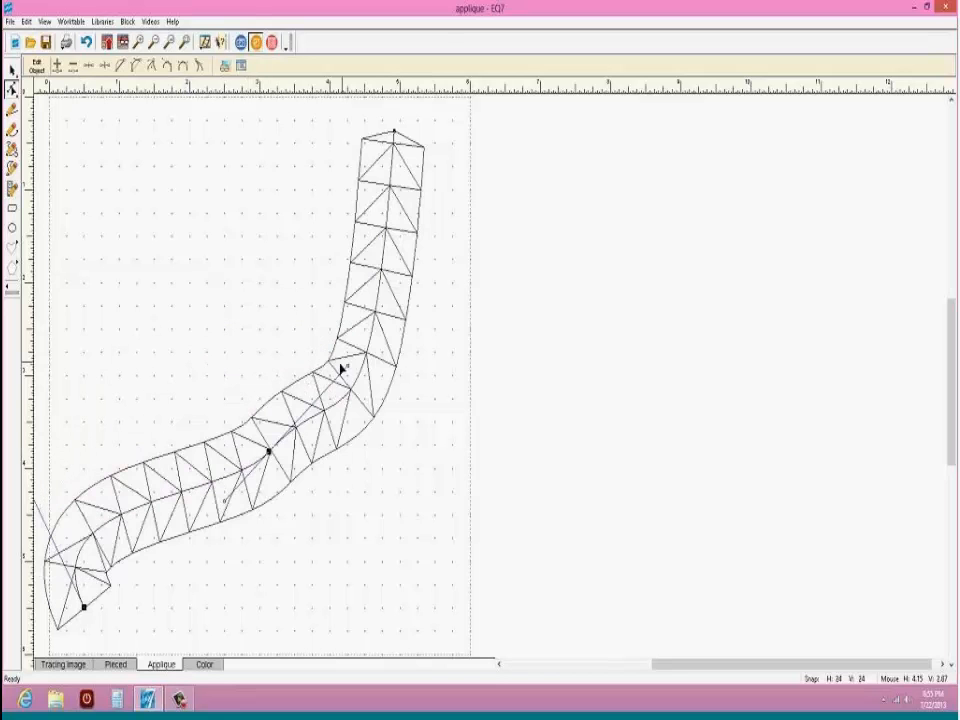
drag(343, 360, 228, 291)
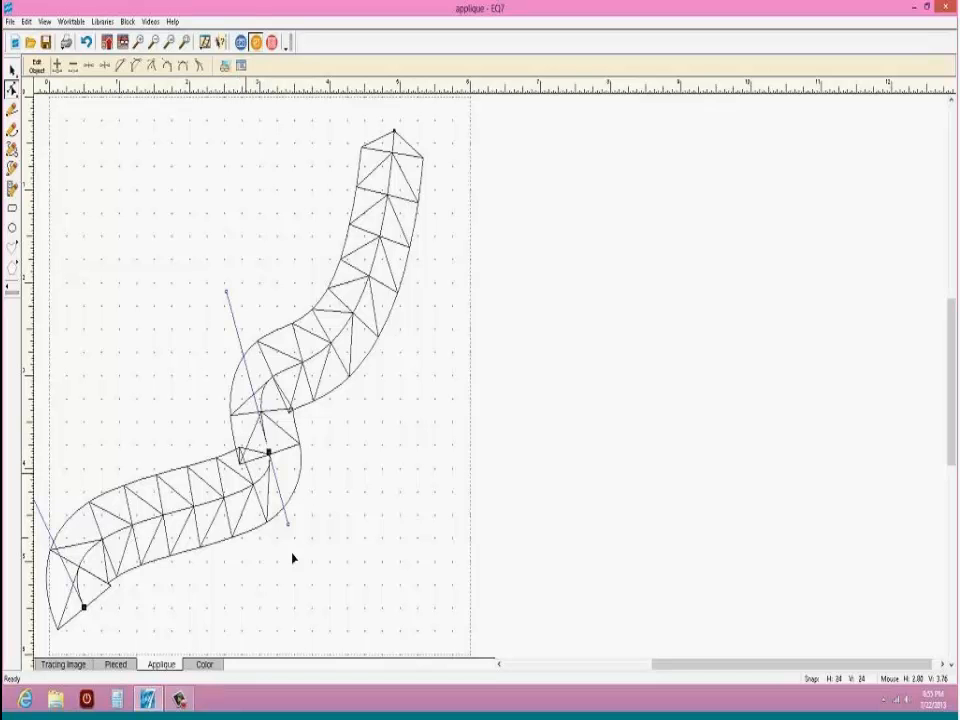
drag(289, 525, 257, 515)
drag(268, 455, 197, 332)
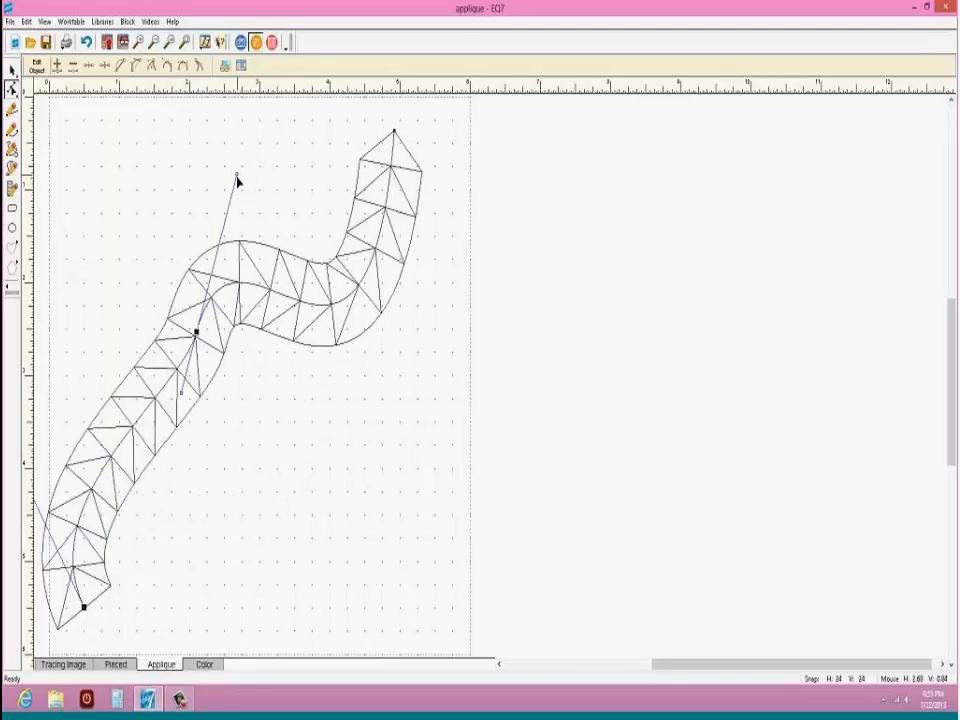
drag(238, 179, 291, 305)
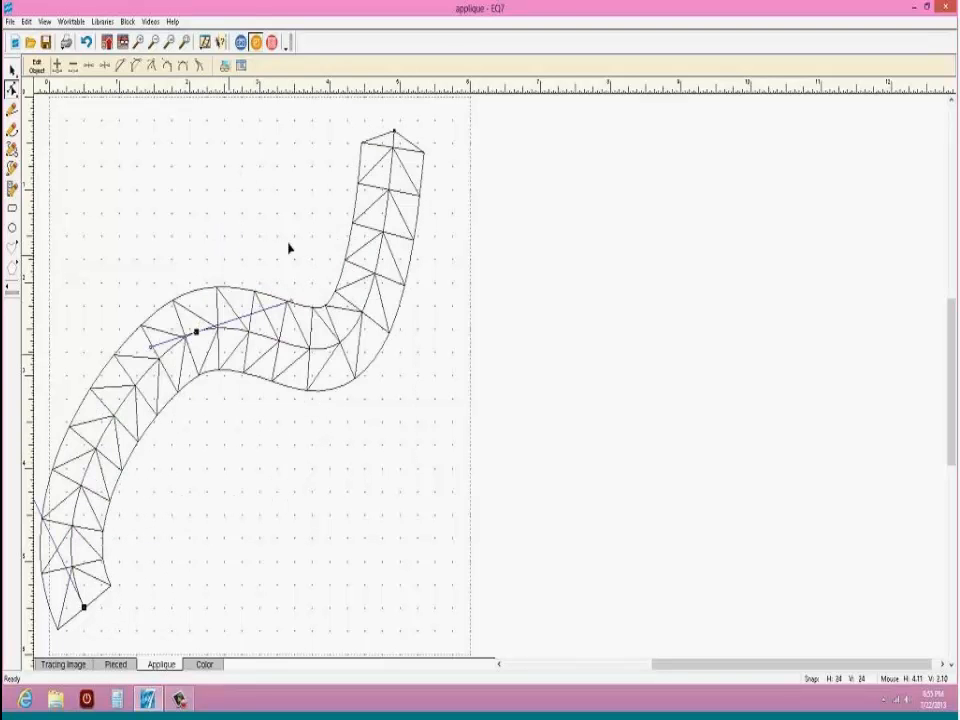
Step: Move the swath's lower end node inward along the block's bottom edge and extend its curve handle outward to round the lower arm
click(84, 608)
drag(84, 608, 201, 601)
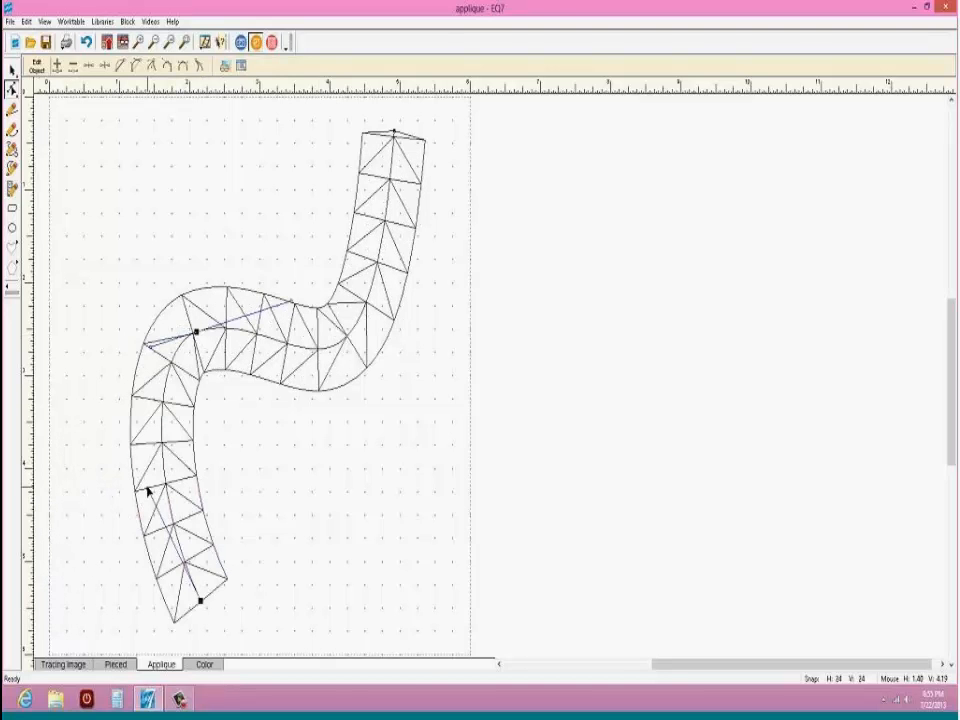
drag(150, 491, 62, 522)
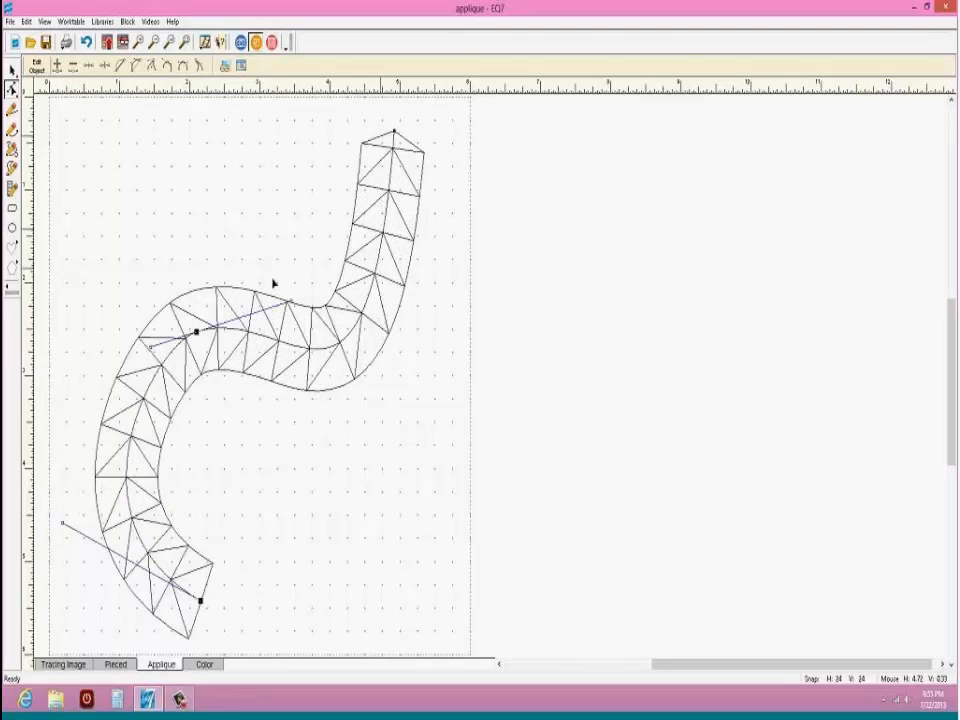
Step: Move the swath's upper end node closer to the block's corner, adjust its handle and bow the upper segment of the centre line downward
drag(394, 131, 424, 122)
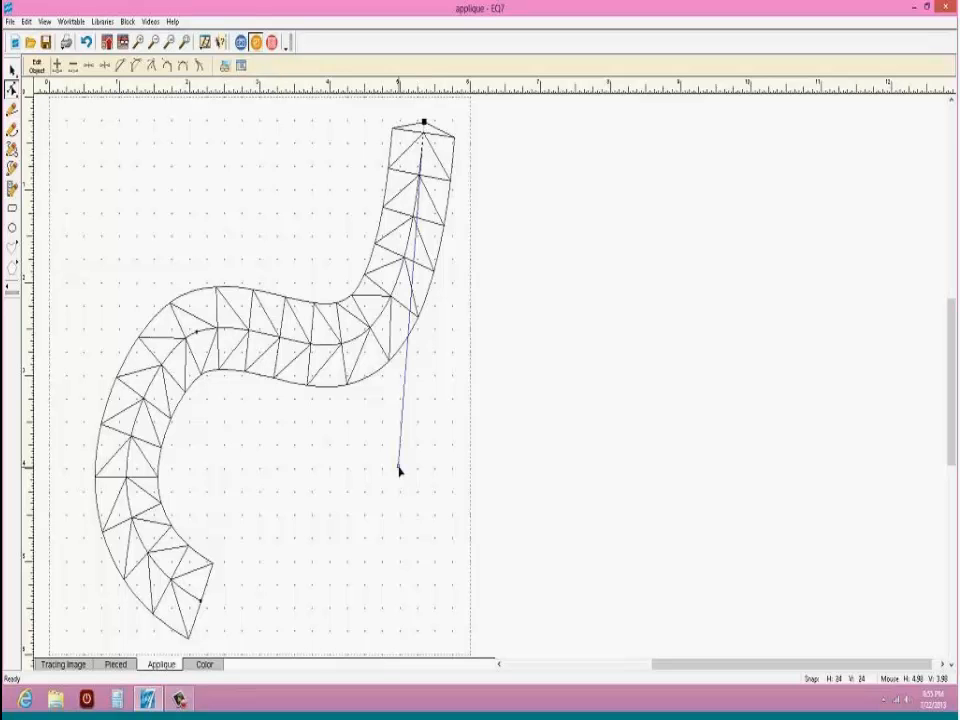
drag(399, 467, 428, 471)
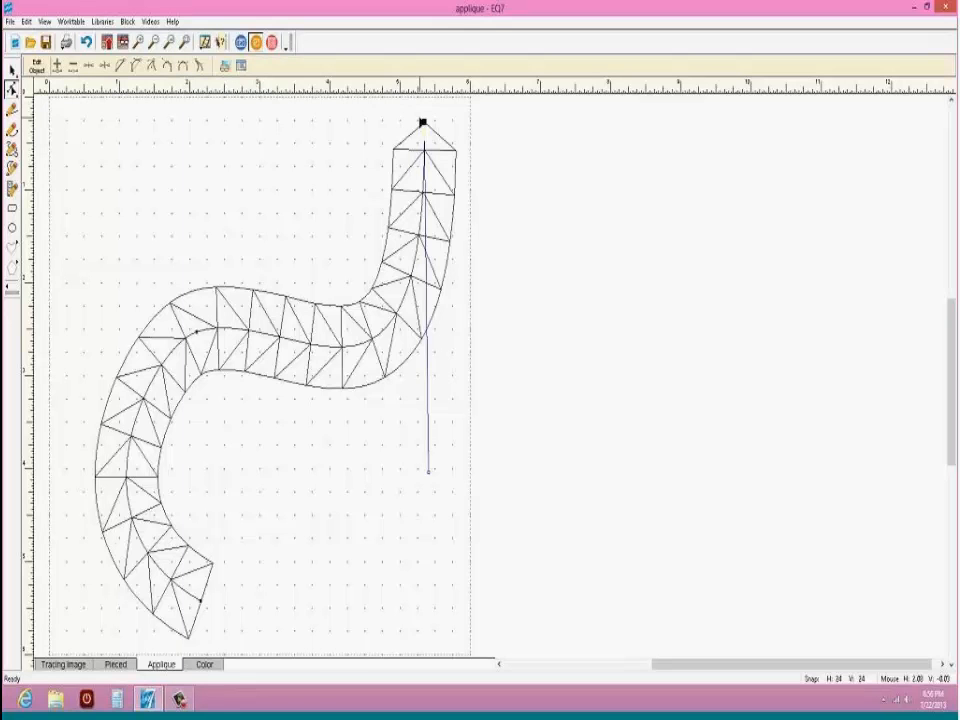
mouse_move(424, 124)
mouse_down()
mouse_move(336, 144)
mouse_move(317, 133)
mouse_move(436, 139)
mouse_up()
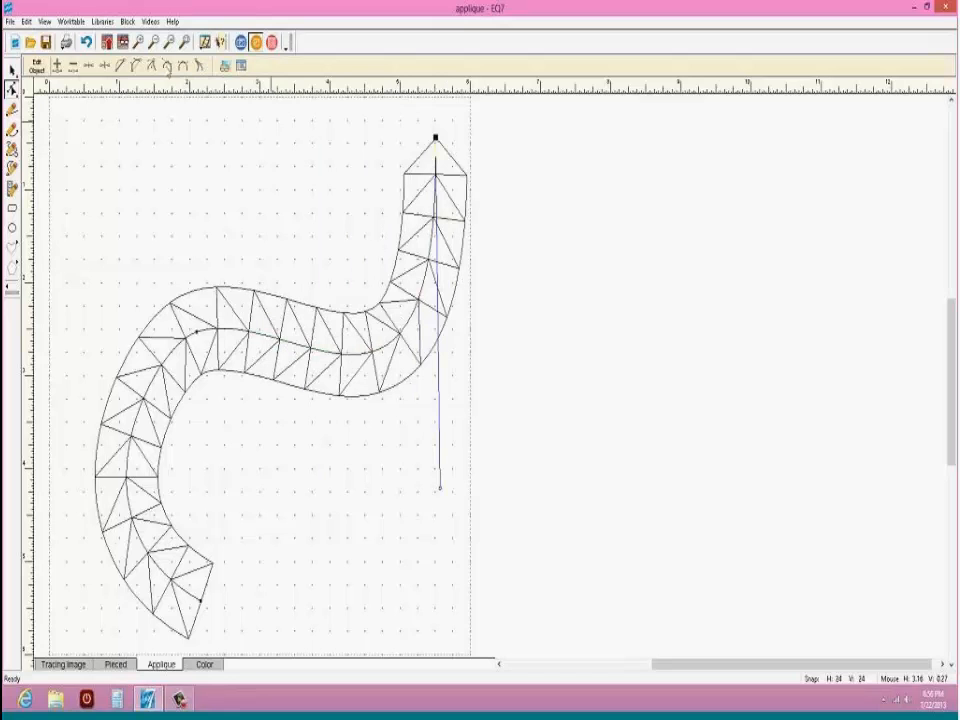
click(196, 335)
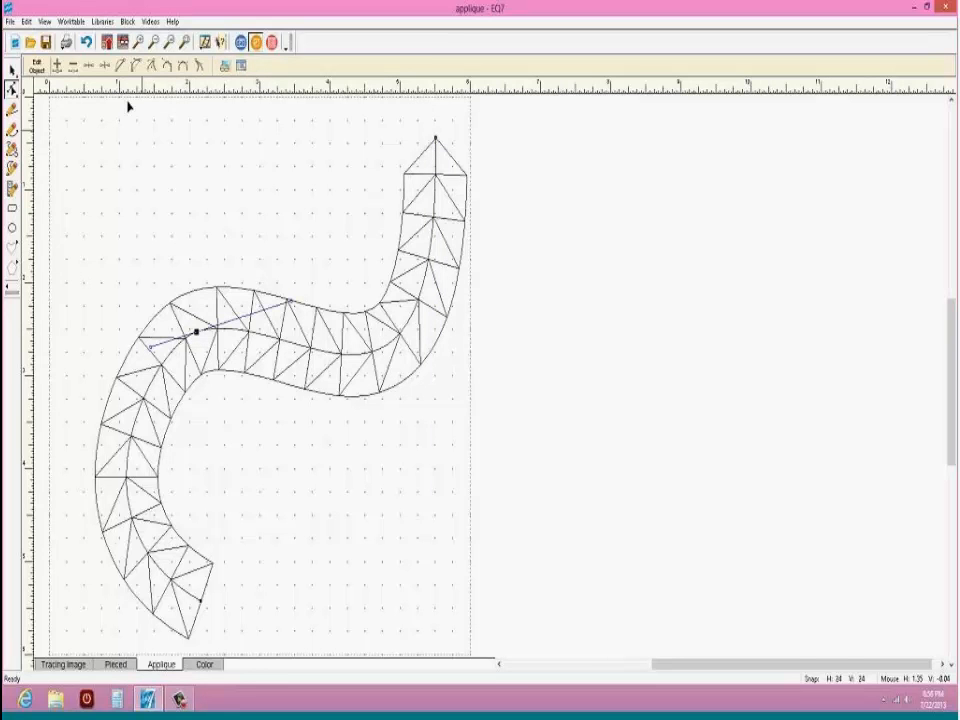
drag(361, 358, 338, 372)
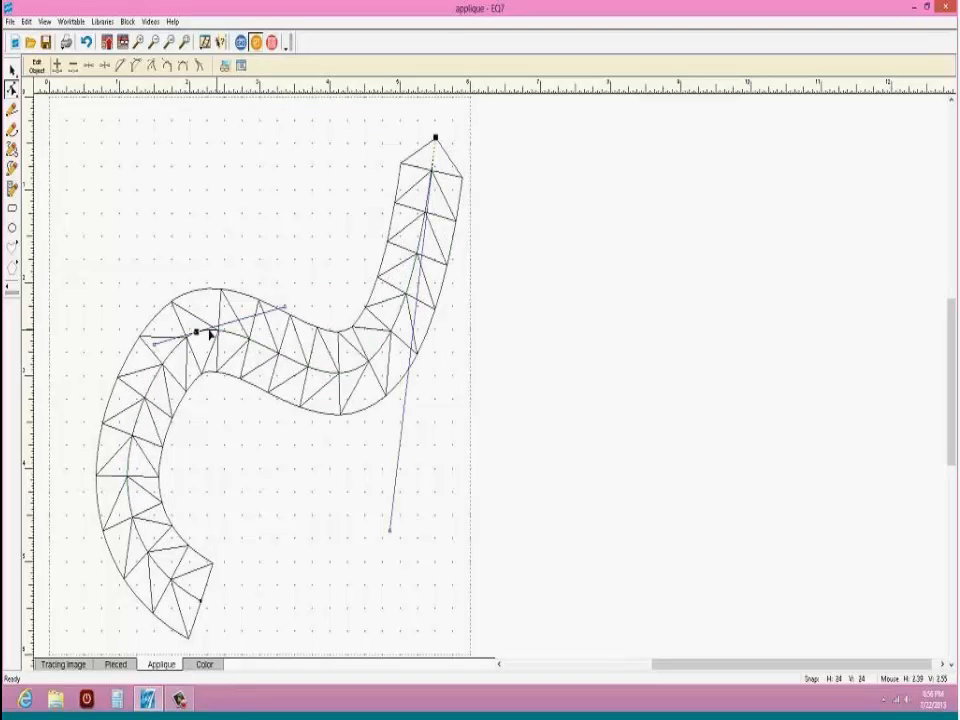
Step: Raise the swath's middle node and lengthen and tilt both of its curve handles to widen the upper bend
mouse_move(197, 332)
mouse_down()
mouse_move(216, 293)
mouse_move(180, 292)
mouse_up()
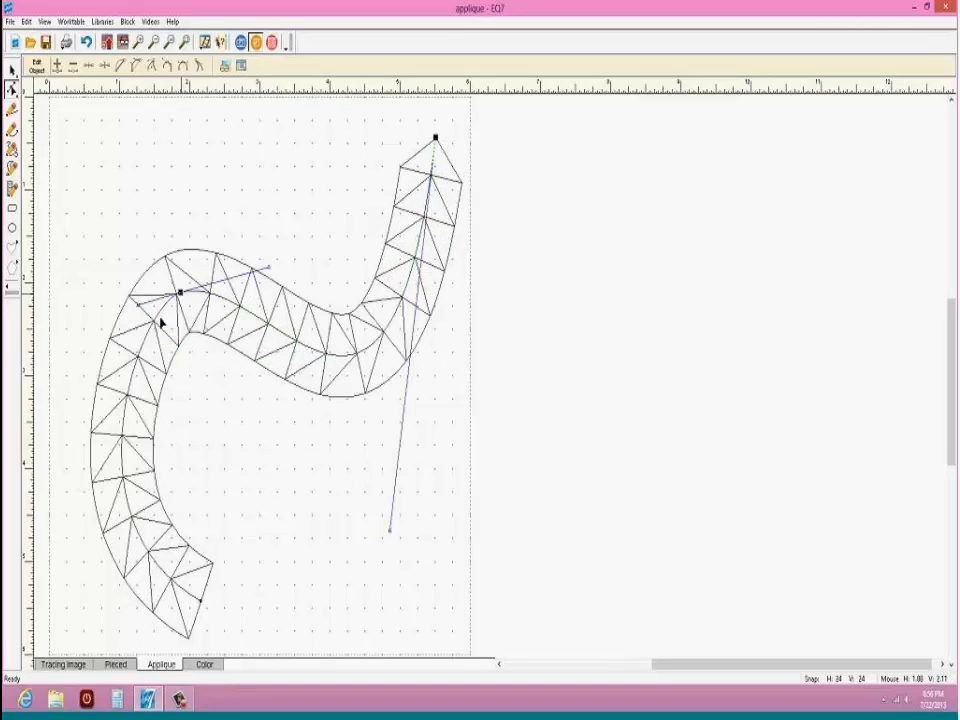
drag(109, 314, 90, 317)
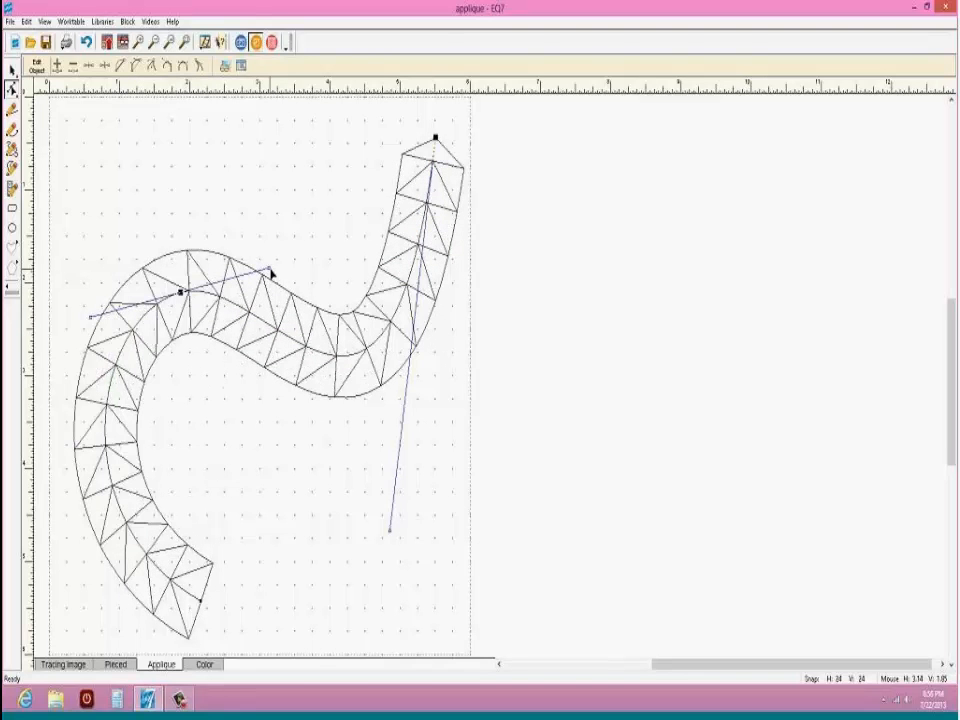
drag(272, 270, 287, 244)
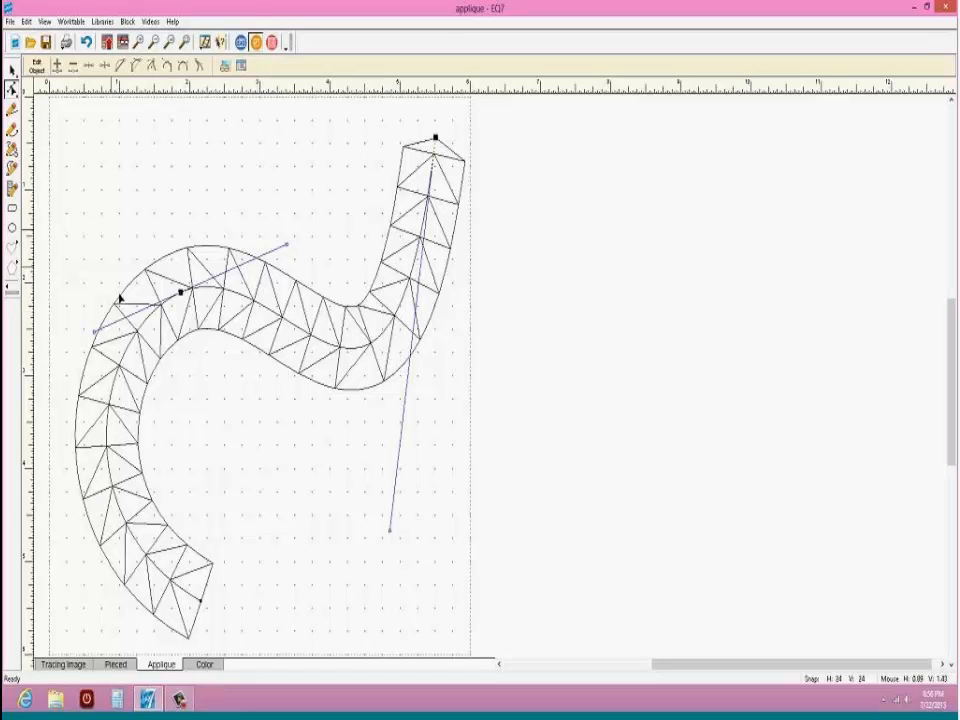
Step: Open the Edit Node options beside the block, check their availability for the swath's nodes and segments, and close them
right_click(131, 345)
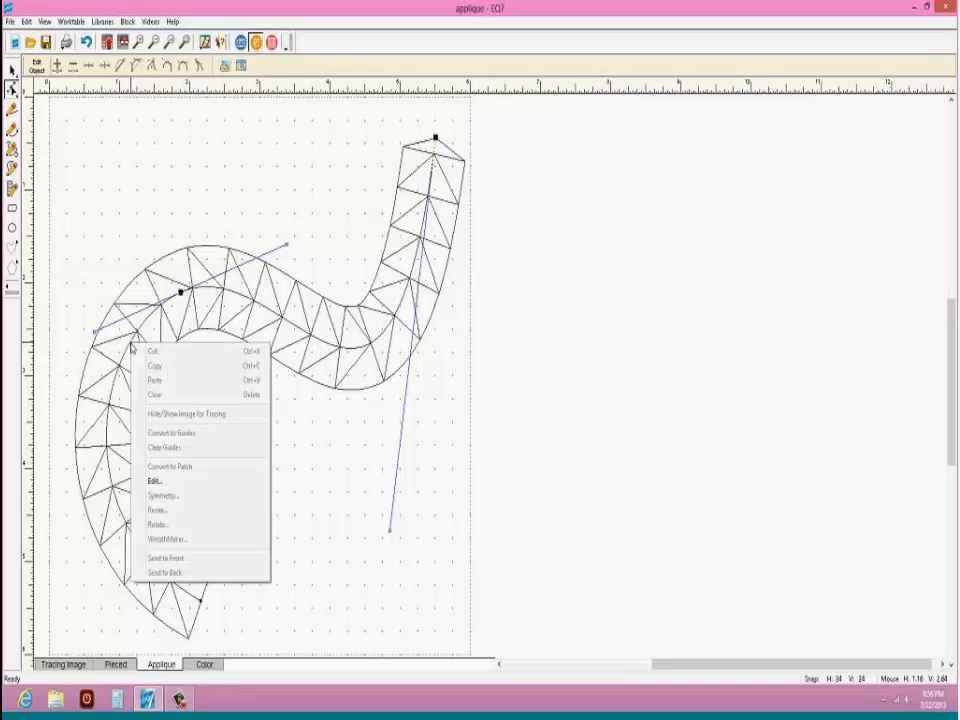
click(155, 484)
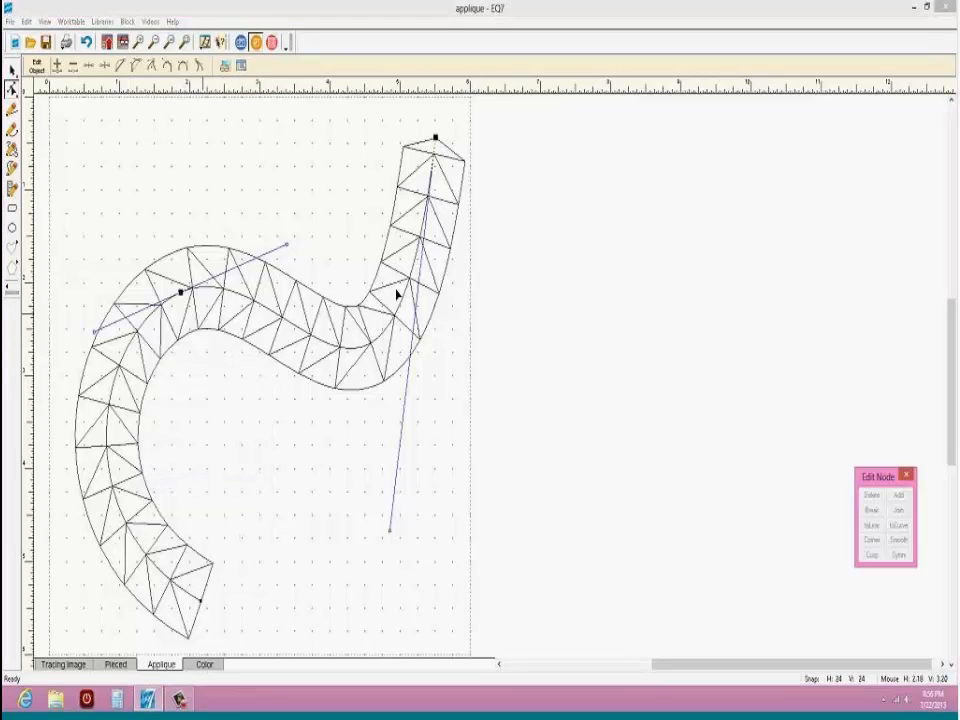
drag(883, 482, 505, 185)
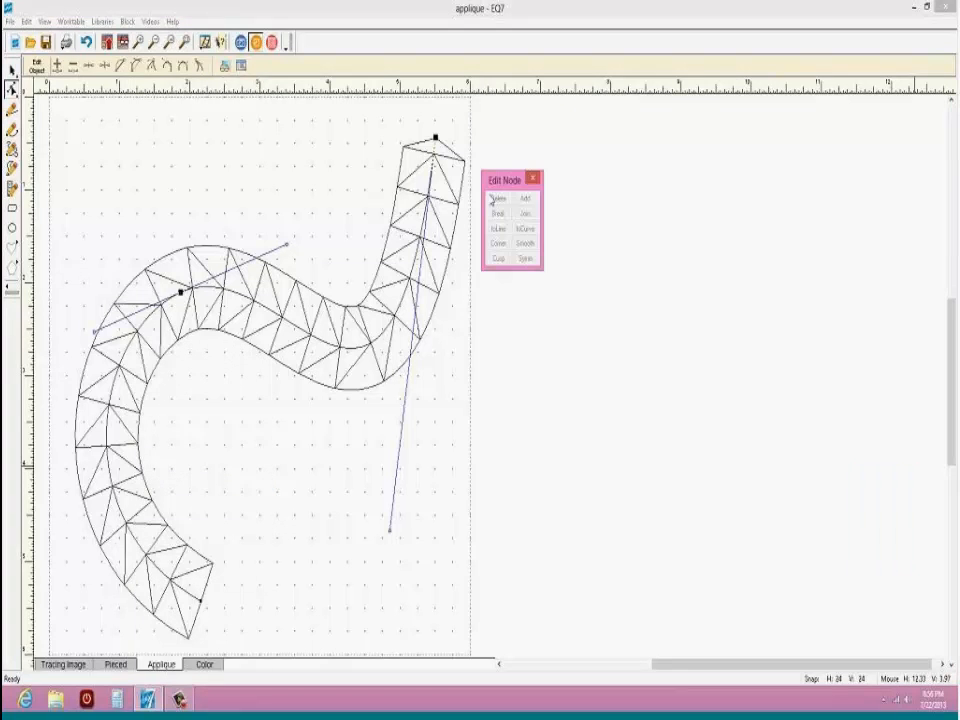
click(434, 142)
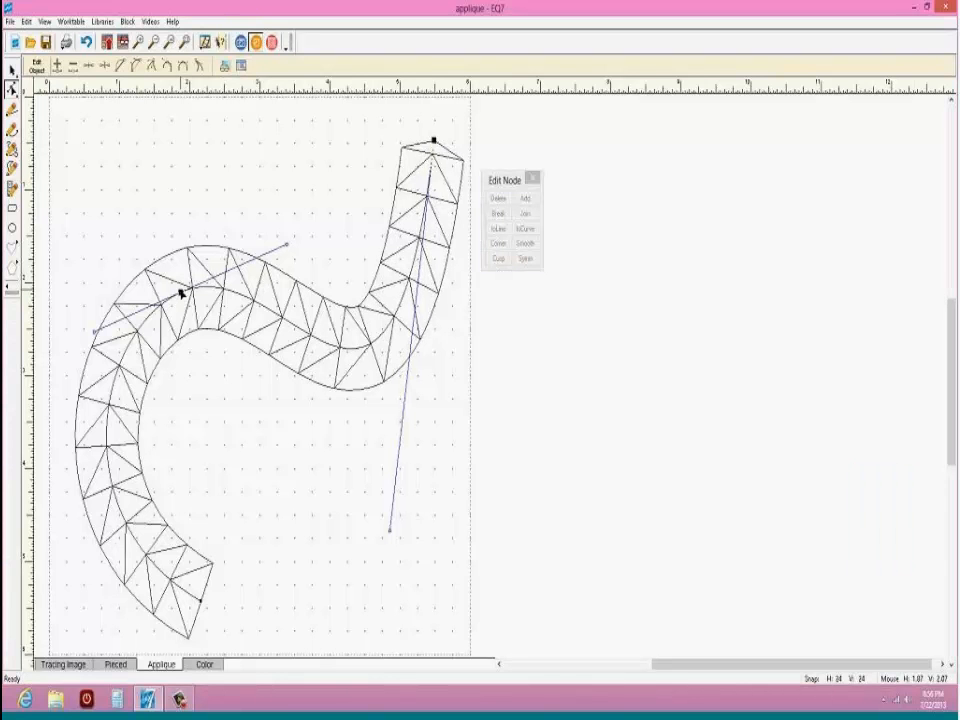
click(199, 605)
click(200, 601)
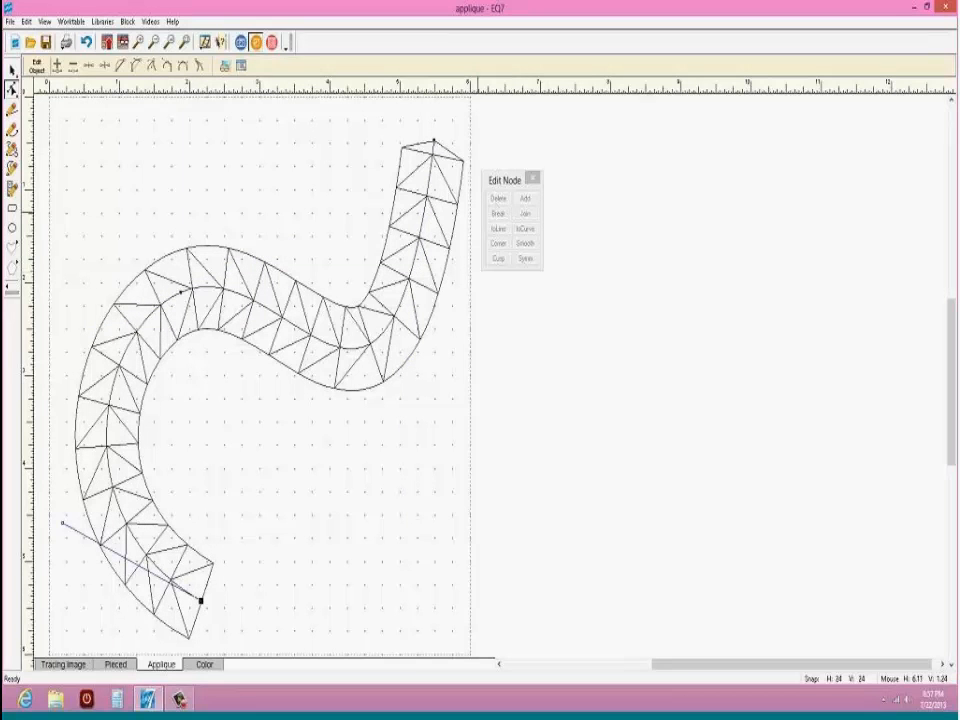
click(378, 341)
right_click(378, 341)
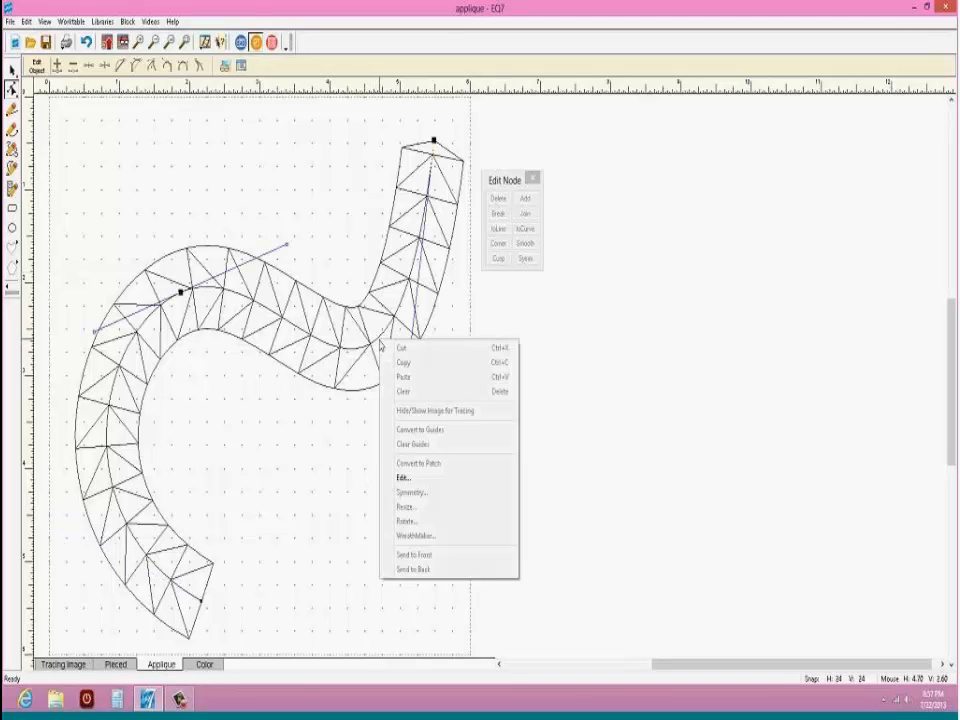
key(Escape)
click(533, 179)
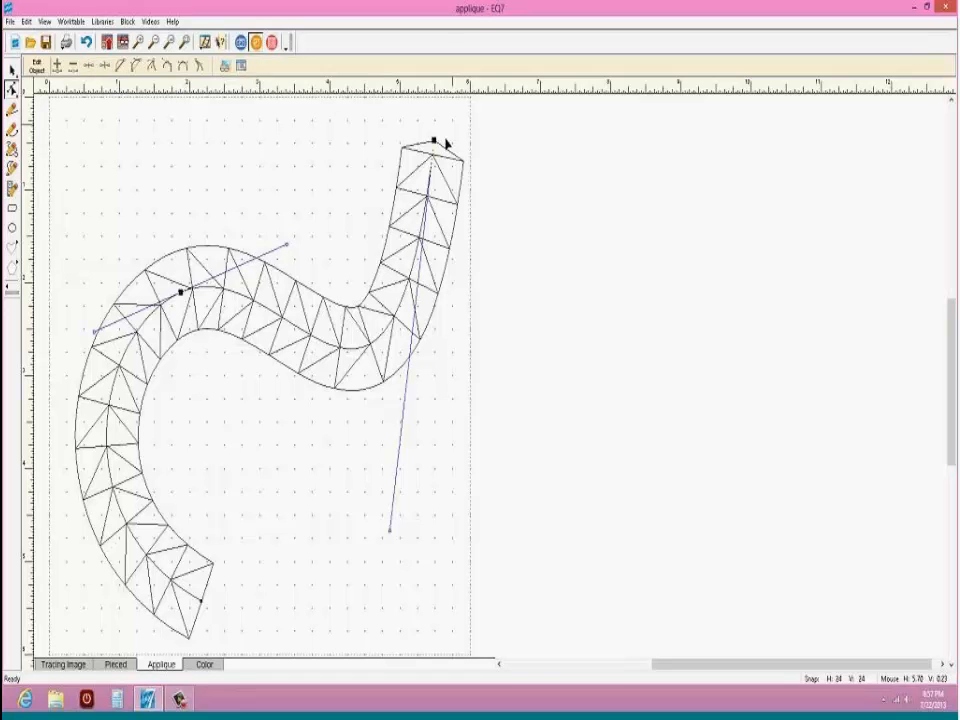
Step: Move the swath's upper end node nearer the block's top edge and shorten its curve handle to flatten the upper bend
drag(433, 143, 445, 130)
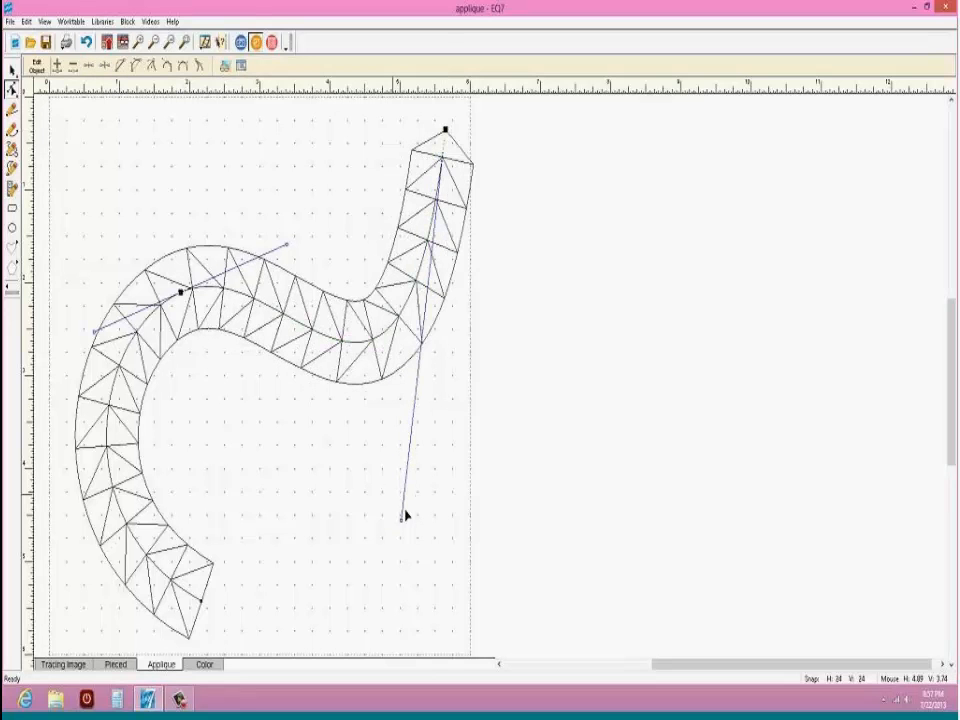
drag(402, 520, 375, 459)
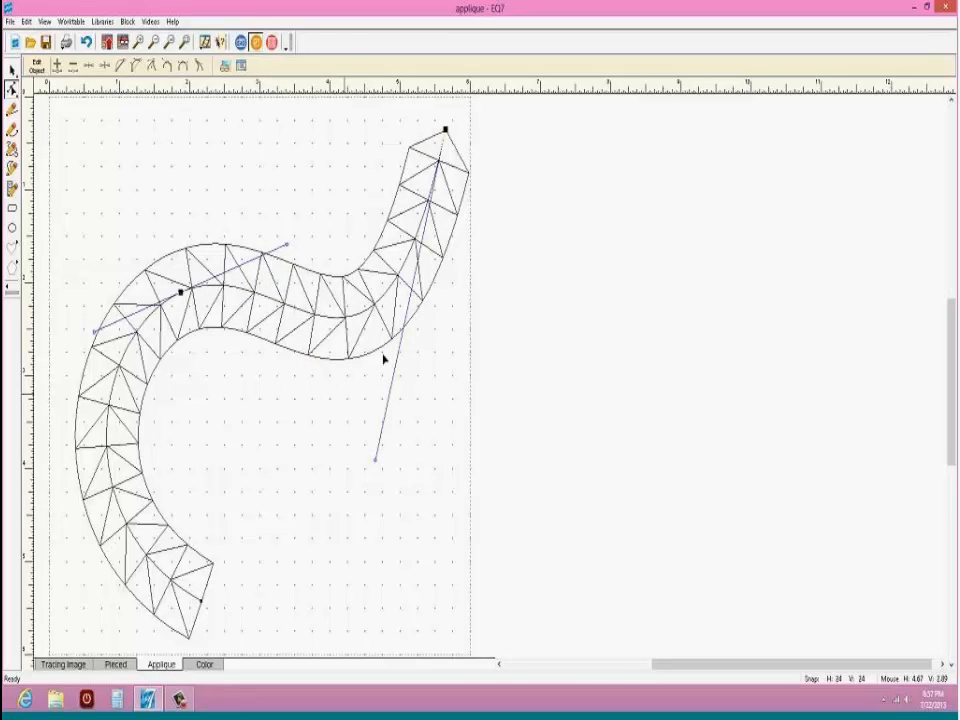
drag(445, 130, 440, 113)
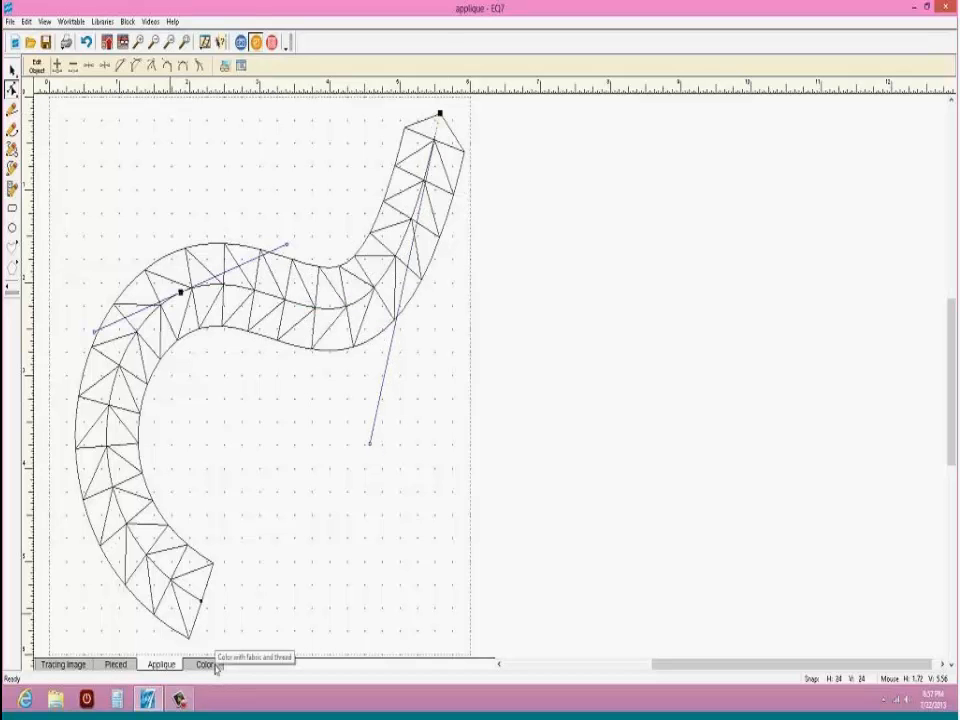
Step: Shift the swath's middle node up and outward, and reposition the lower end node so the whole swath fits inside the block
drag(201, 601, 209, 631)
click(173, 289)
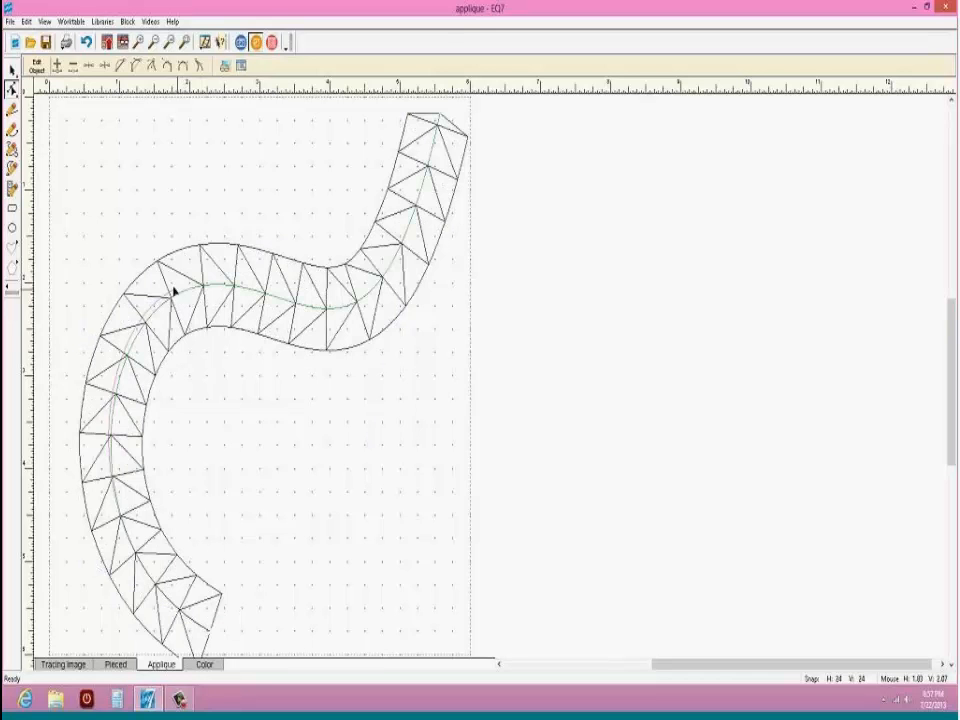
click(164, 273)
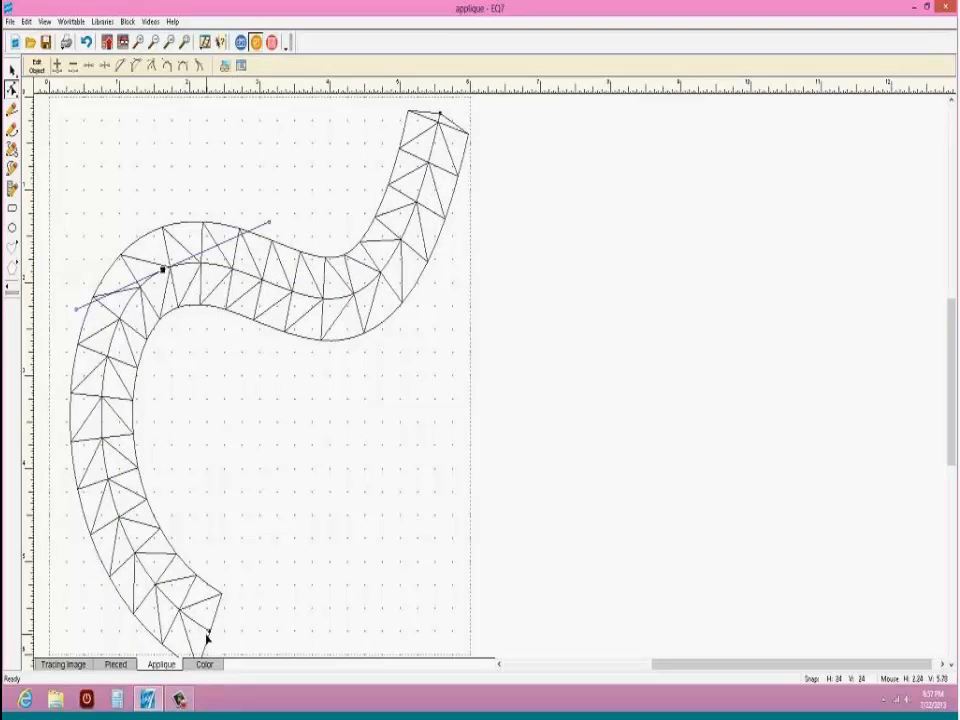
drag(209, 631, 222, 597)
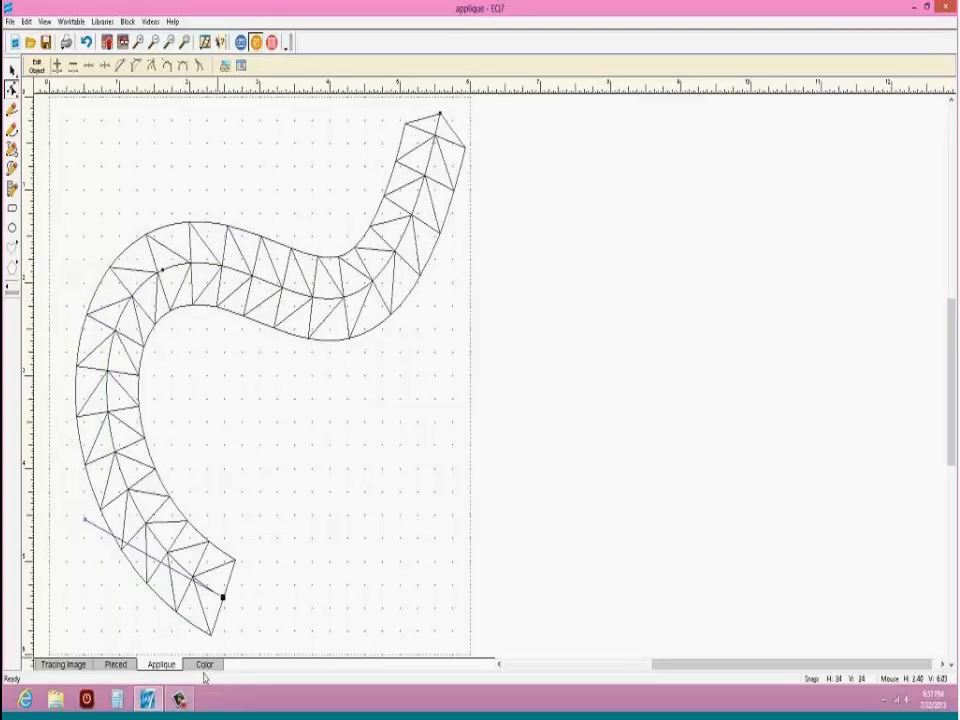
Step: Color all the large triangles along the swath with the dotted coral fabric on the Color layer
click(205, 665)
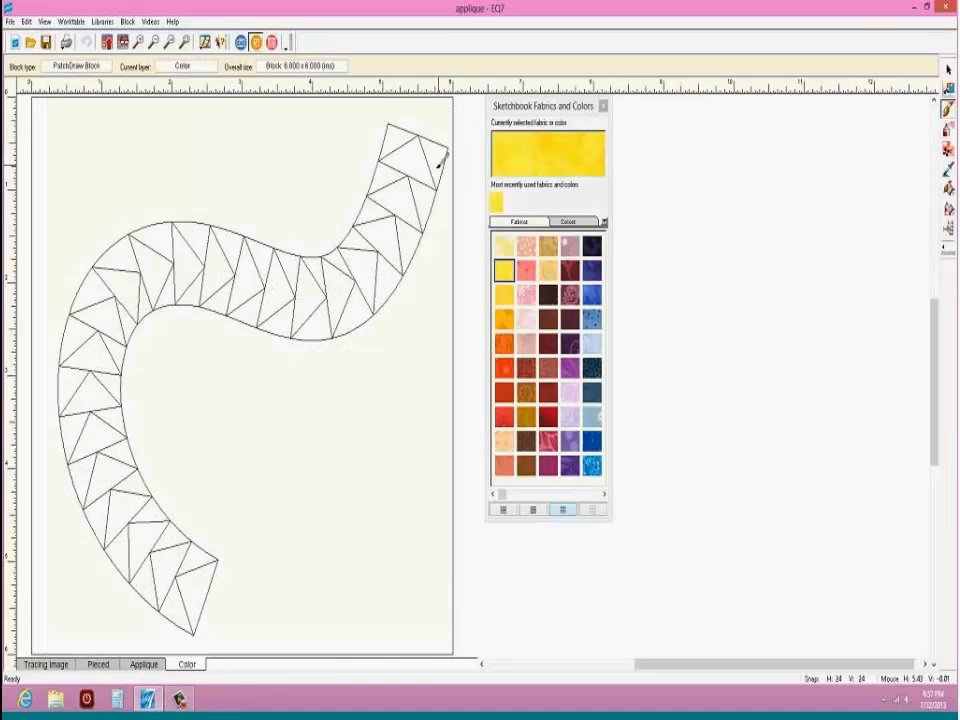
click(527, 270)
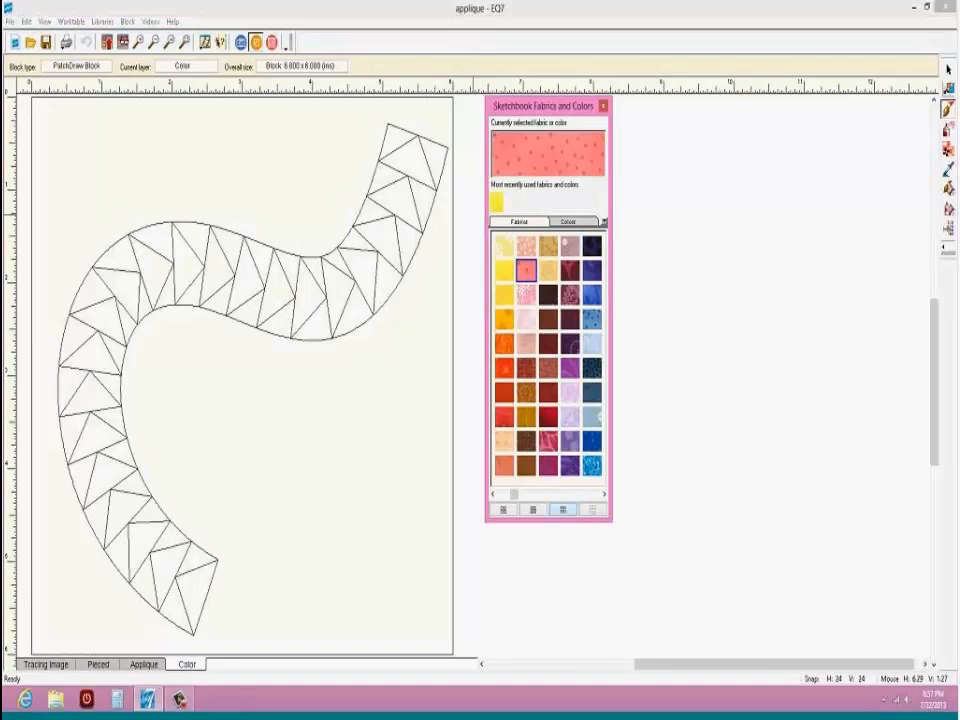
click(418, 160)
click(402, 206)
click(387, 230)
click(361, 262)
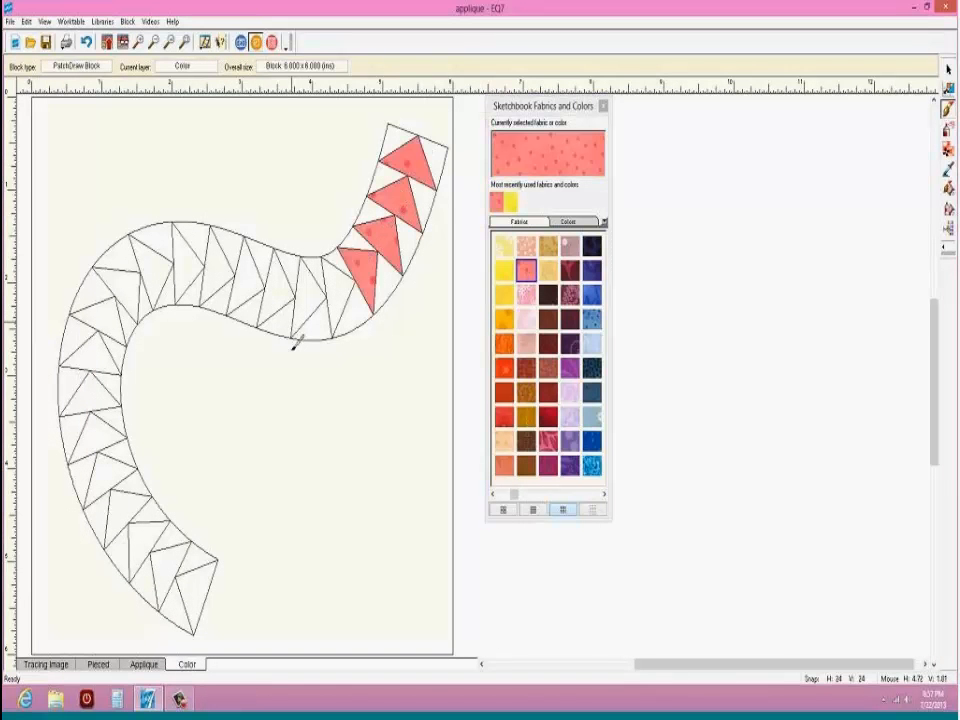
click(339, 280)
click(308, 293)
click(277, 285)
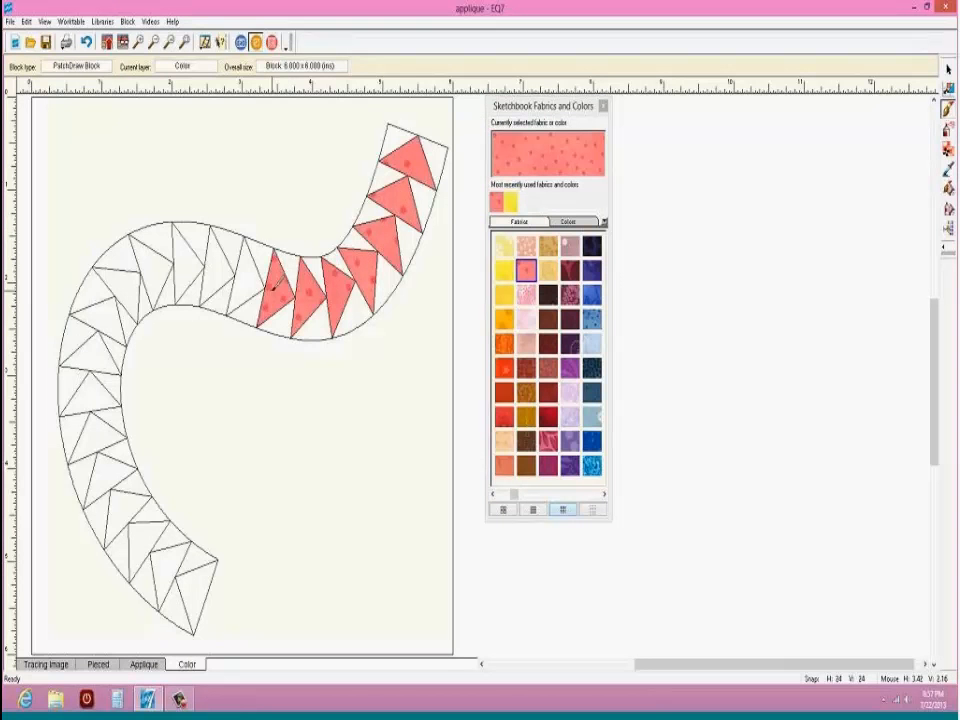
click(245, 272)
click(213, 258)
click(182, 252)
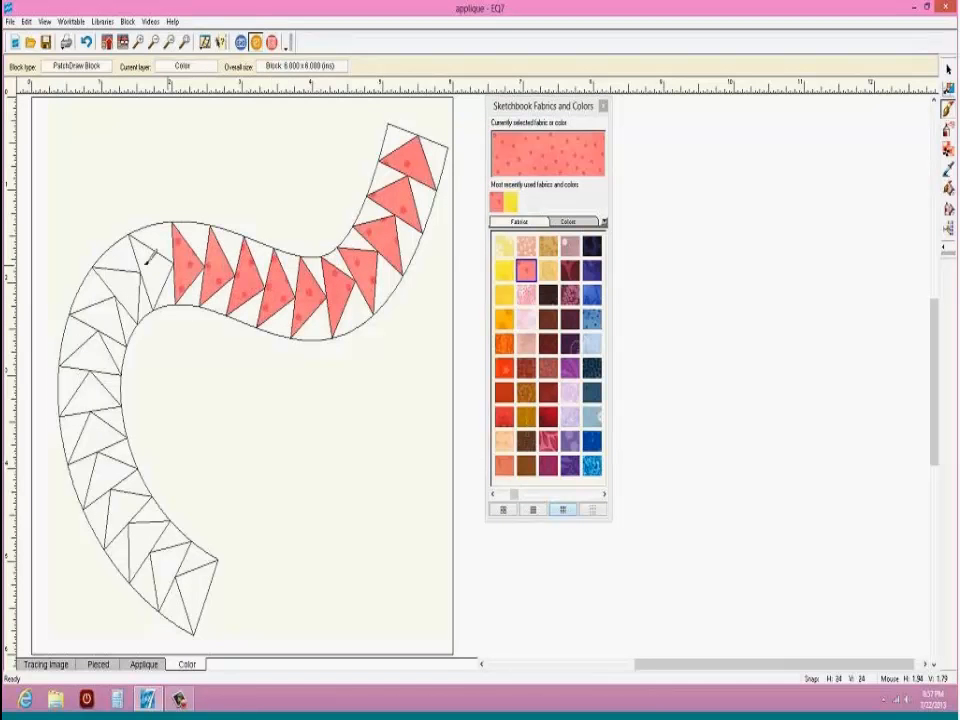
click(148, 262)
click(116, 285)
click(100, 318)
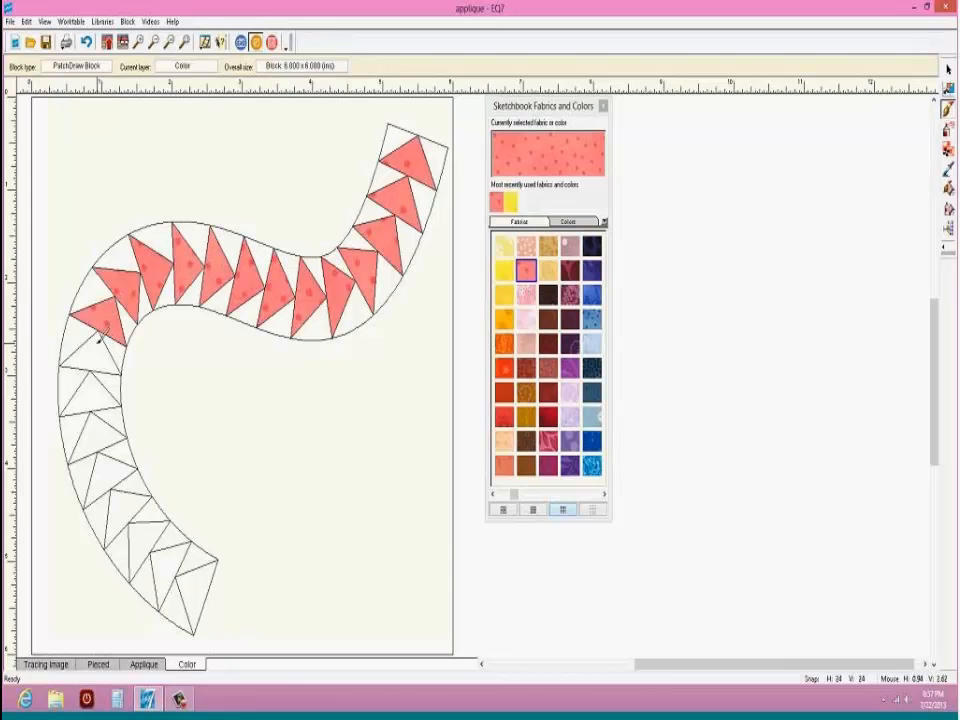
click(93, 348)
click(87, 396)
click(95, 432)
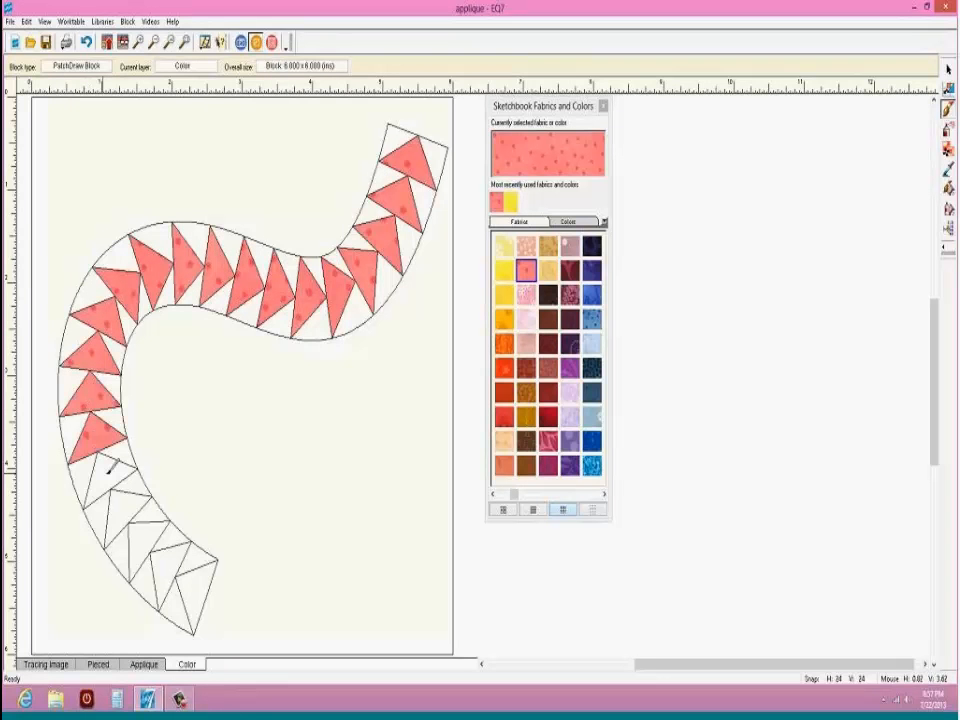
click(110, 466)
click(122, 510)
click(148, 535)
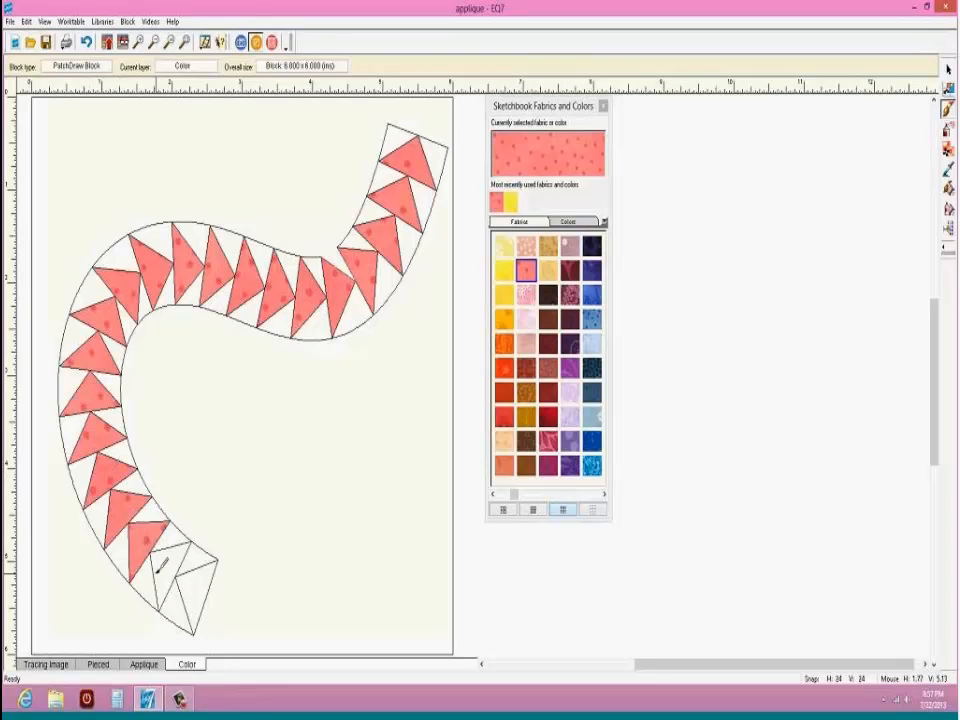
click(172, 560)
click(195, 592)
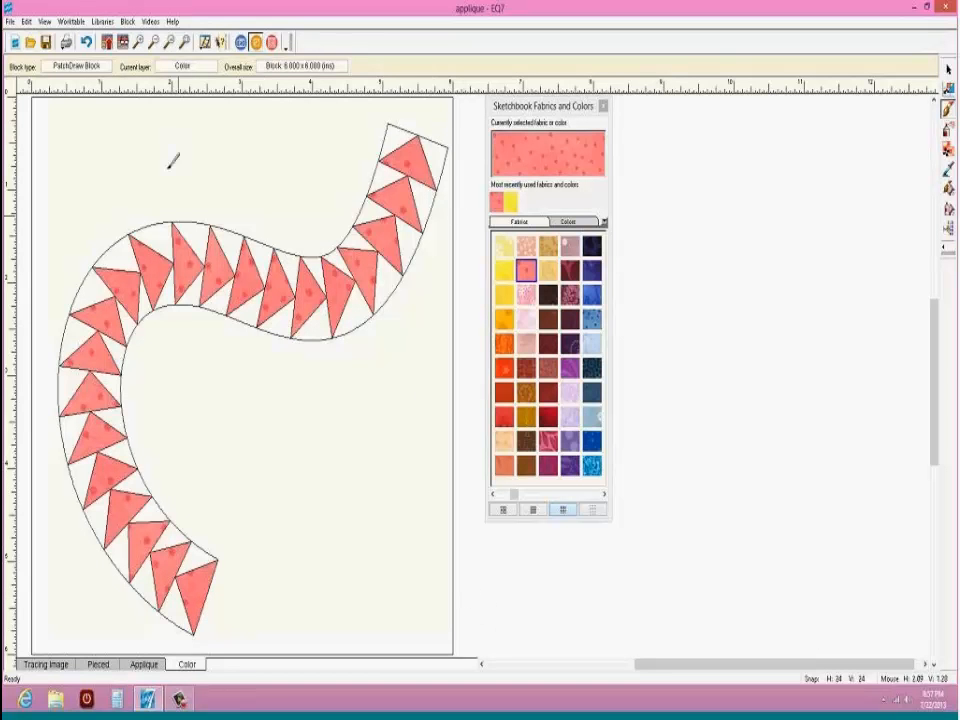
Step: Return to the Applique layer and select individual patches of the swath, including their separate edit nodes
click(135, 665)
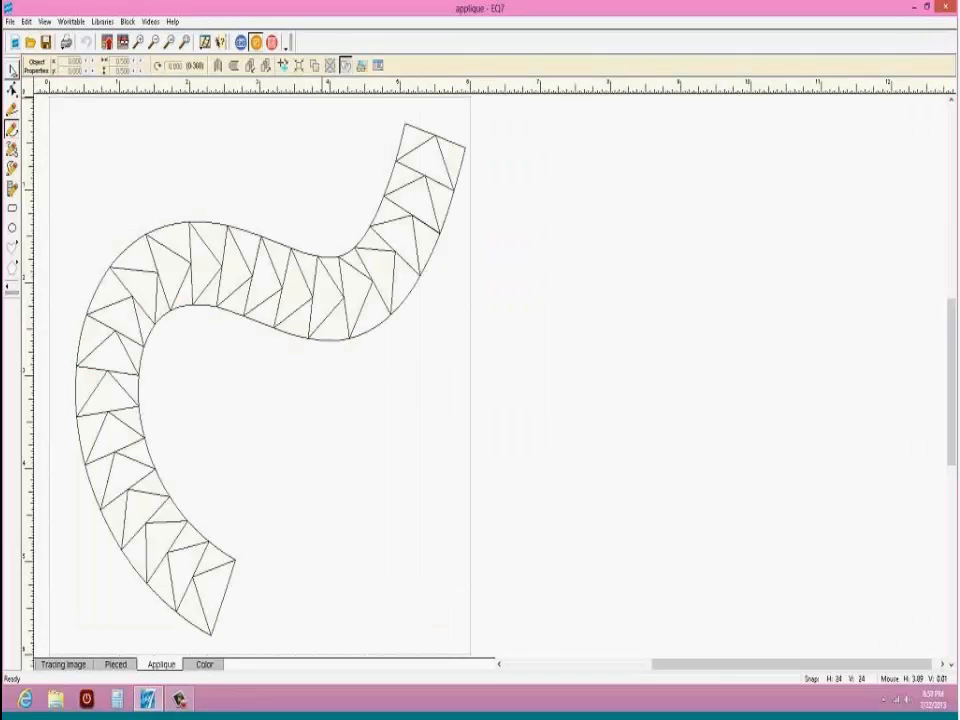
click(12, 70)
click(424, 163)
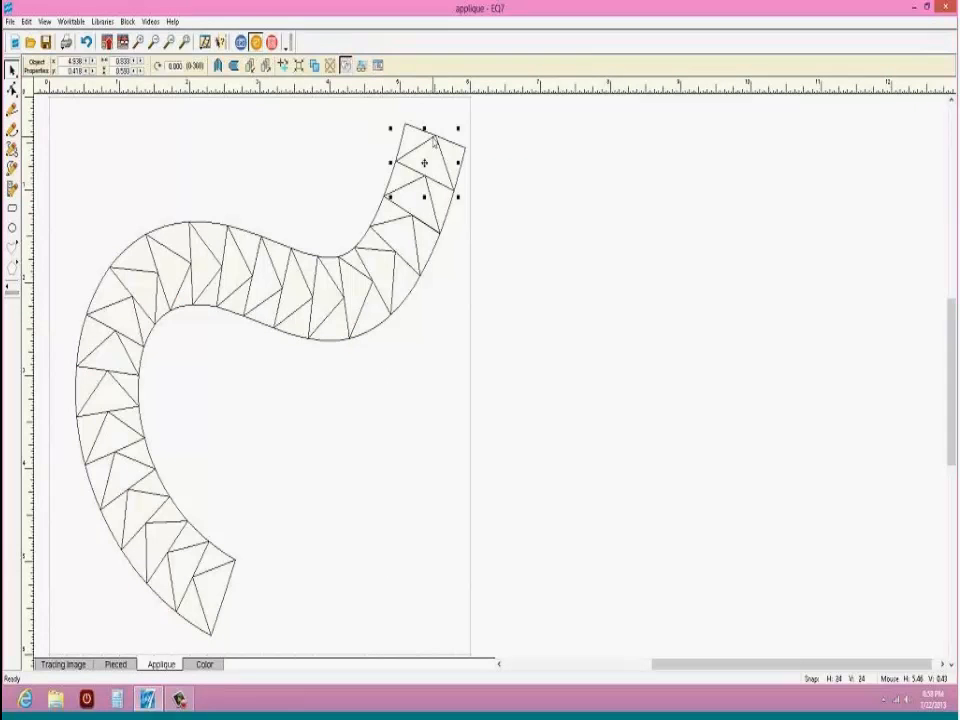
click(11, 88)
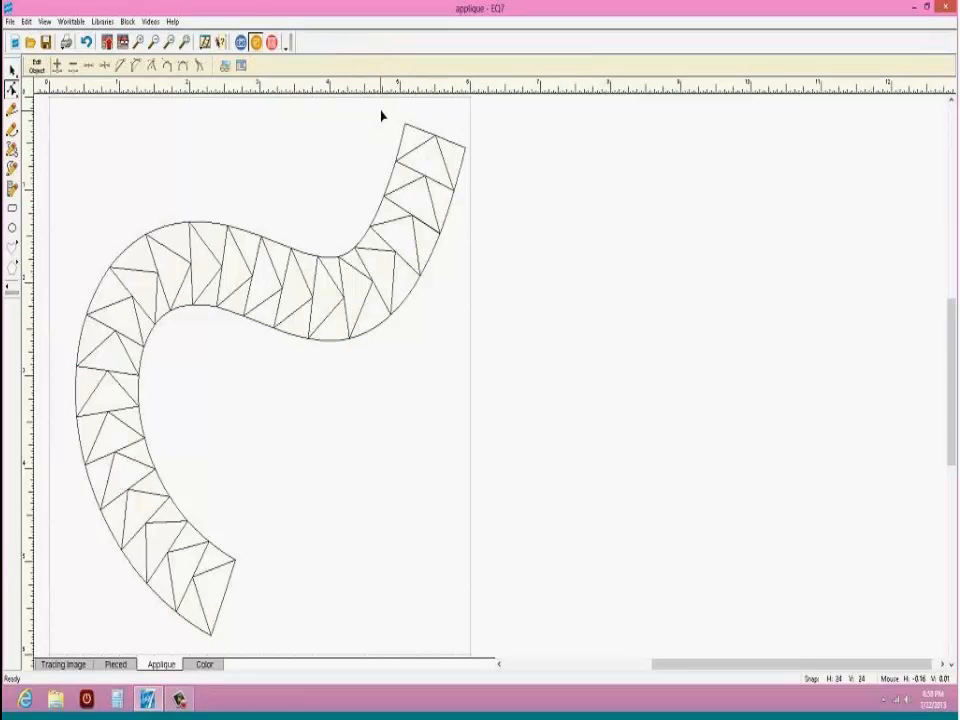
mouse_move(435, 137)
mouse_down()
mouse_move(450, 103)
mouse_move(467, 96)
mouse_move(439, 120)
mouse_move(436, 137)
mouse_up()
click(341, 270)
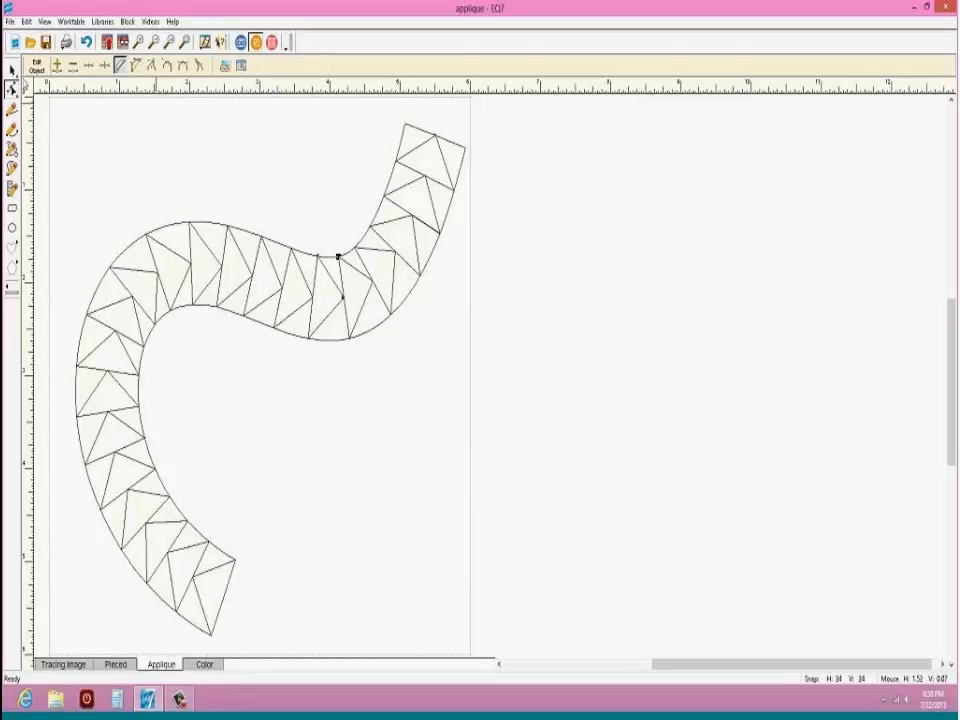
Step: Select all the swath's patches and try to edit their nodes together as a single object
click(10, 68)
click(26, 21)
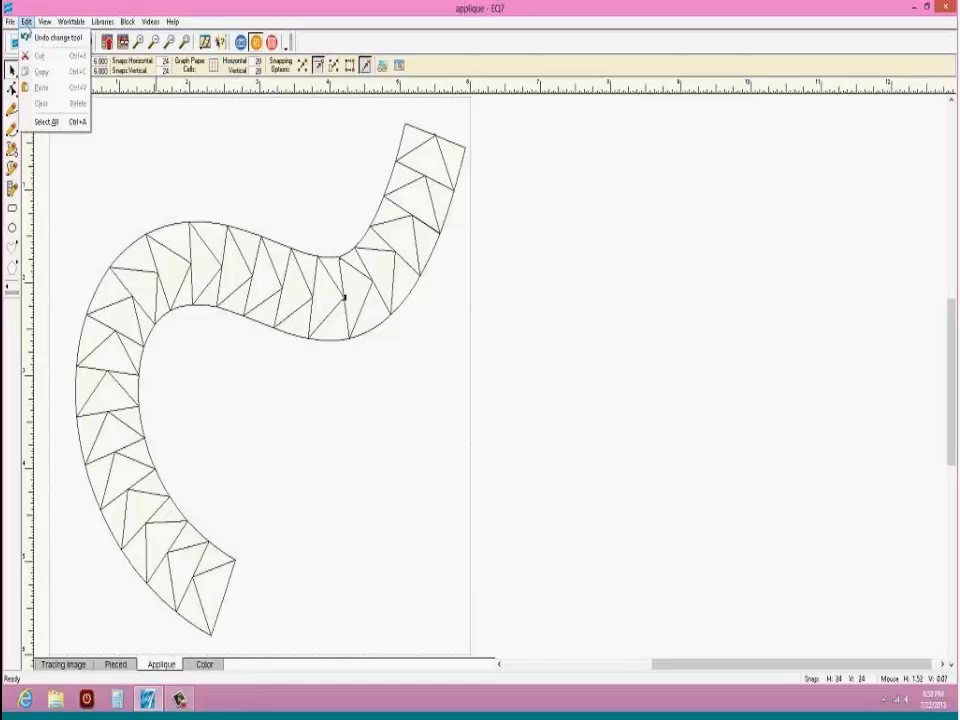
click(47, 121)
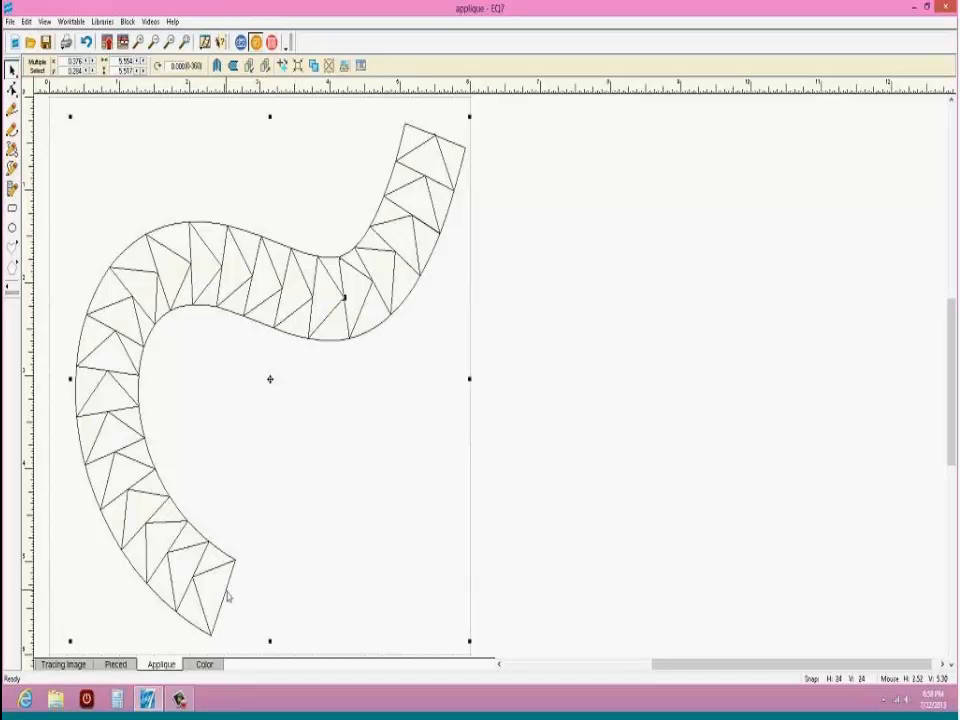
click(12, 88)
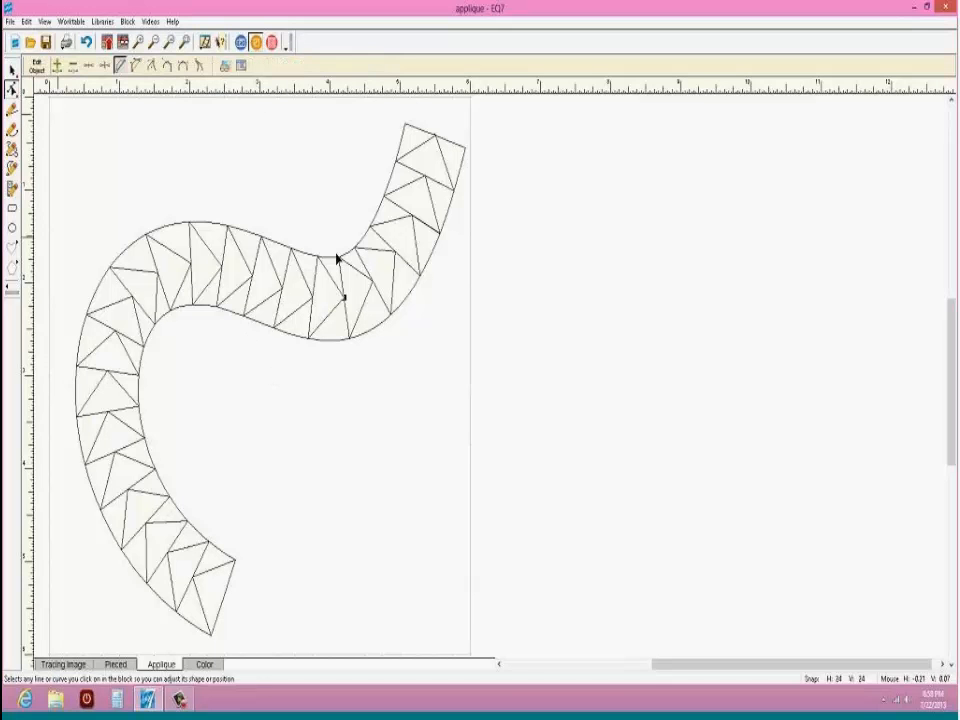
mouse_move(345, 298)
mouse_down()
mouse_move(334, 301)
mouse_move(345, 301)
mouse_up()
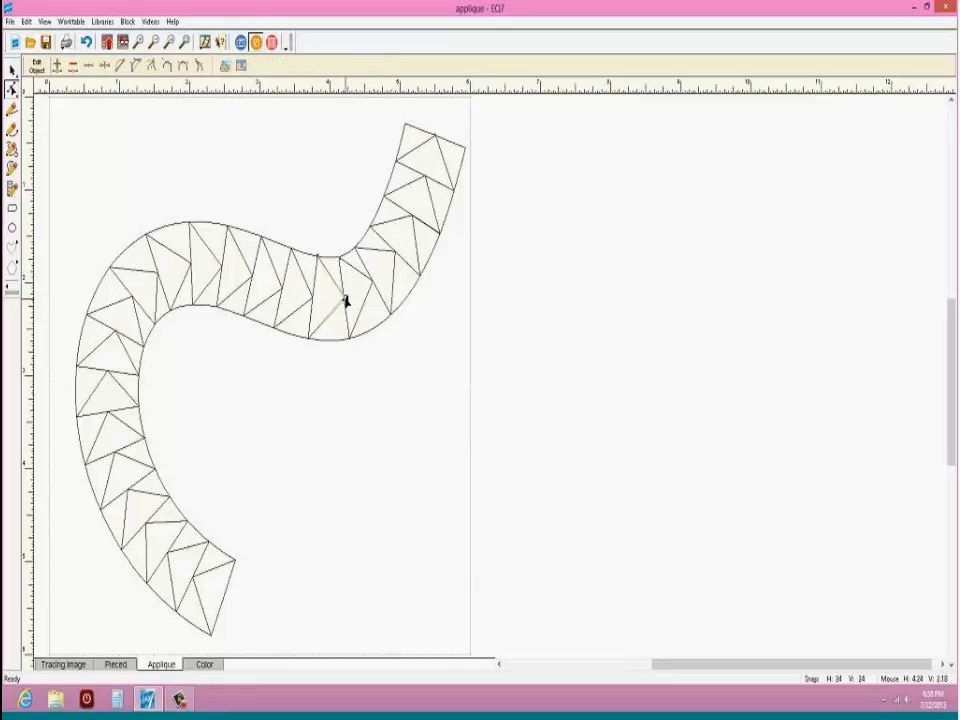
Step: Move the shared center nodes of the swath's upper end patches up to the block's top edge to form a pointed tip
drag(437, 141, 455, 98)
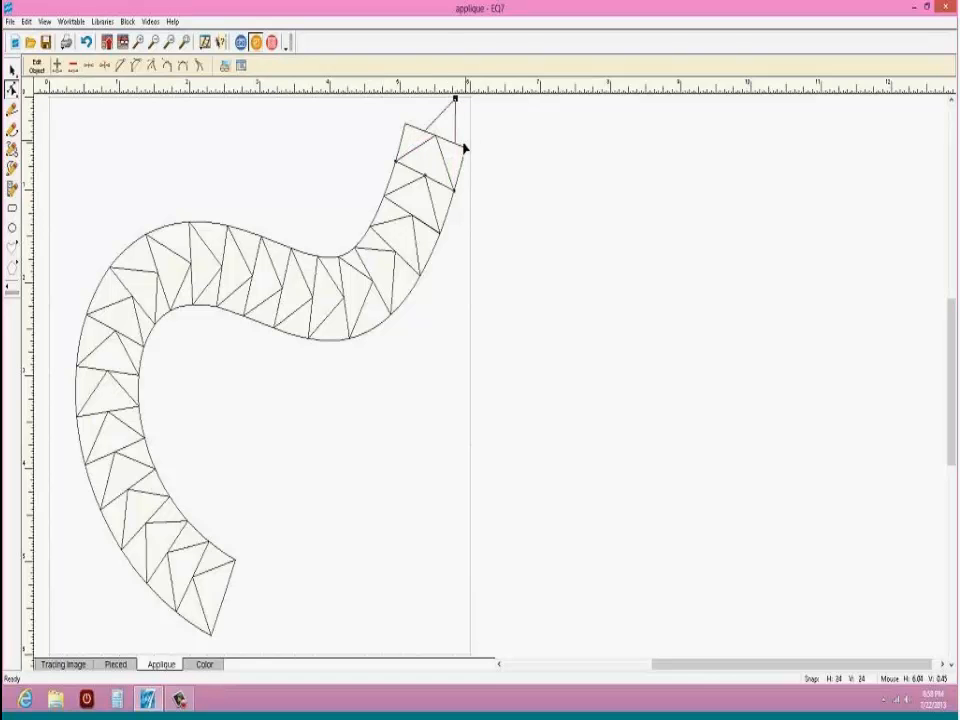
drag(437, 141, 455, 98)
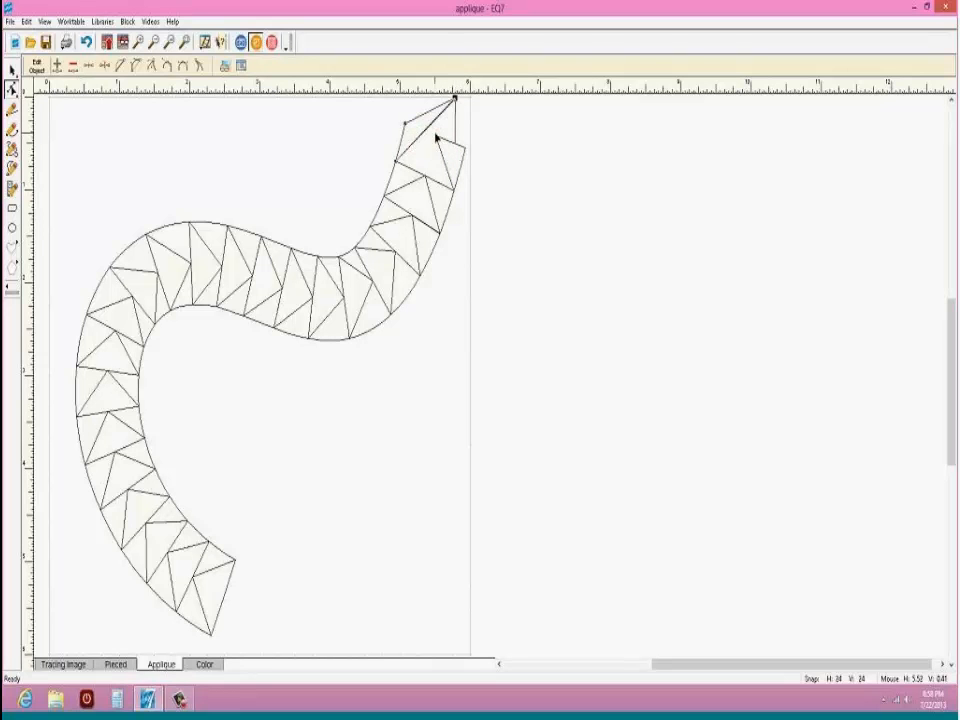
drag(437, 141, 456, 101)
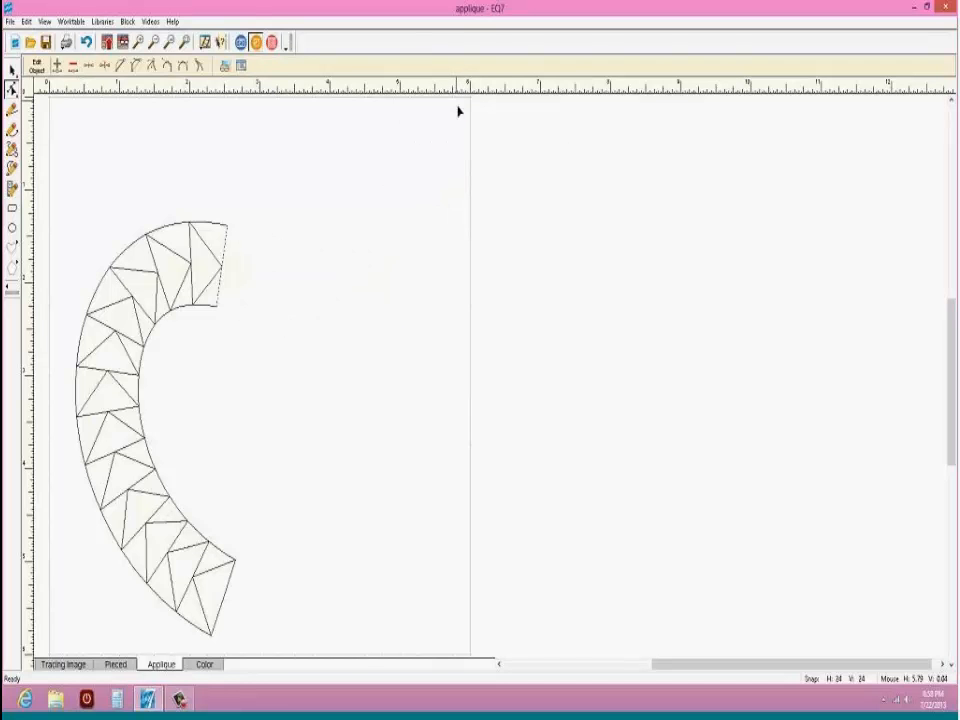
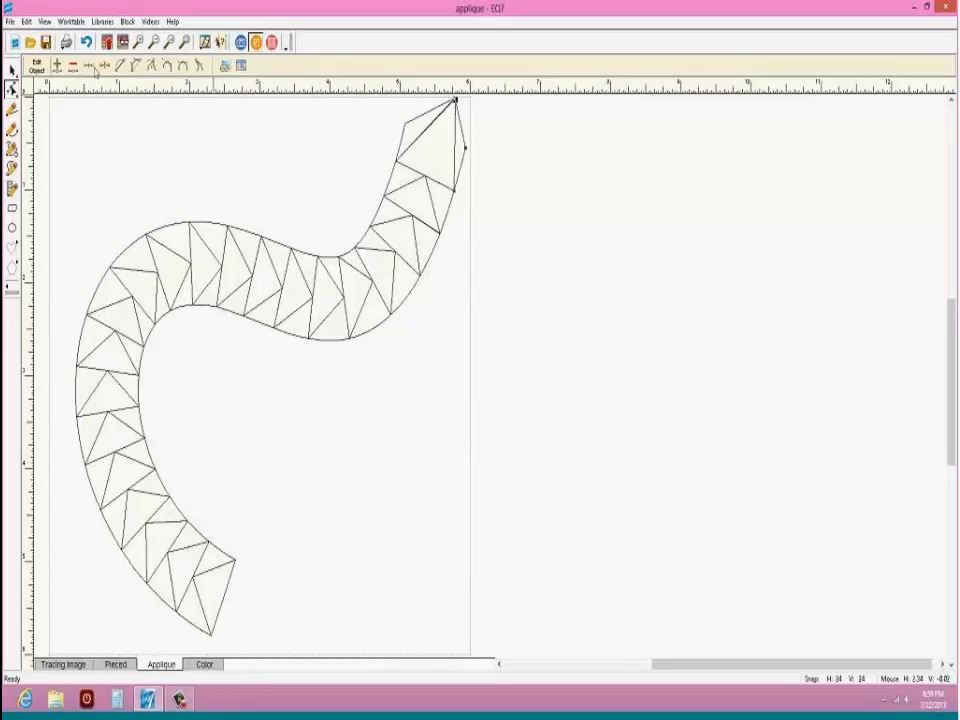
Step: Convert the short curved segment on the swath's upper edge, midway between the bend and the dip, to a straight line
click(172, 228)
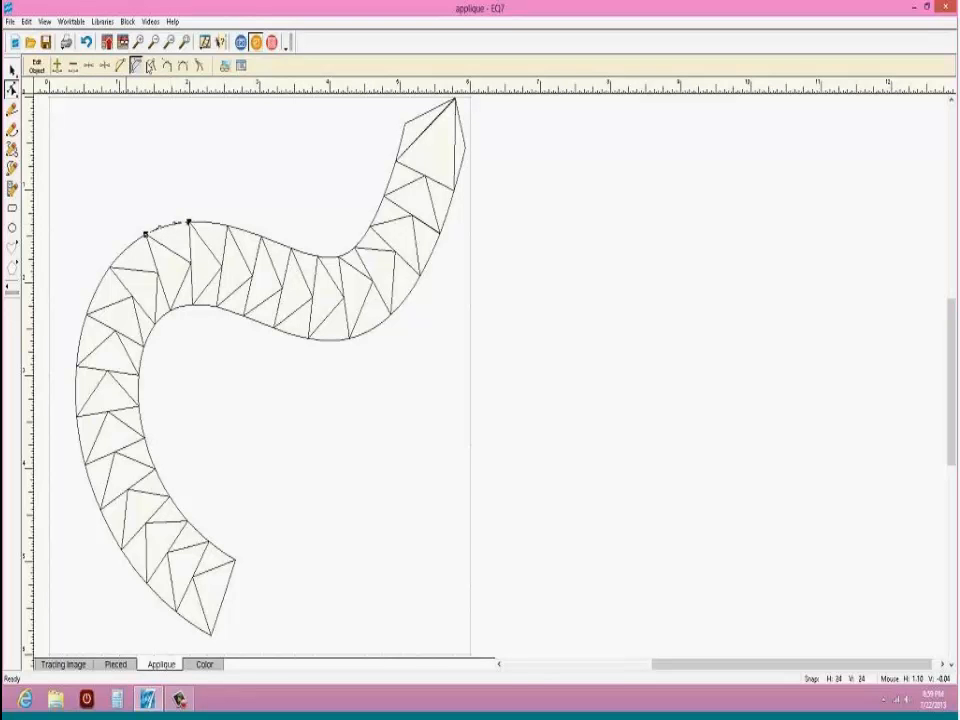
click(277, 242)
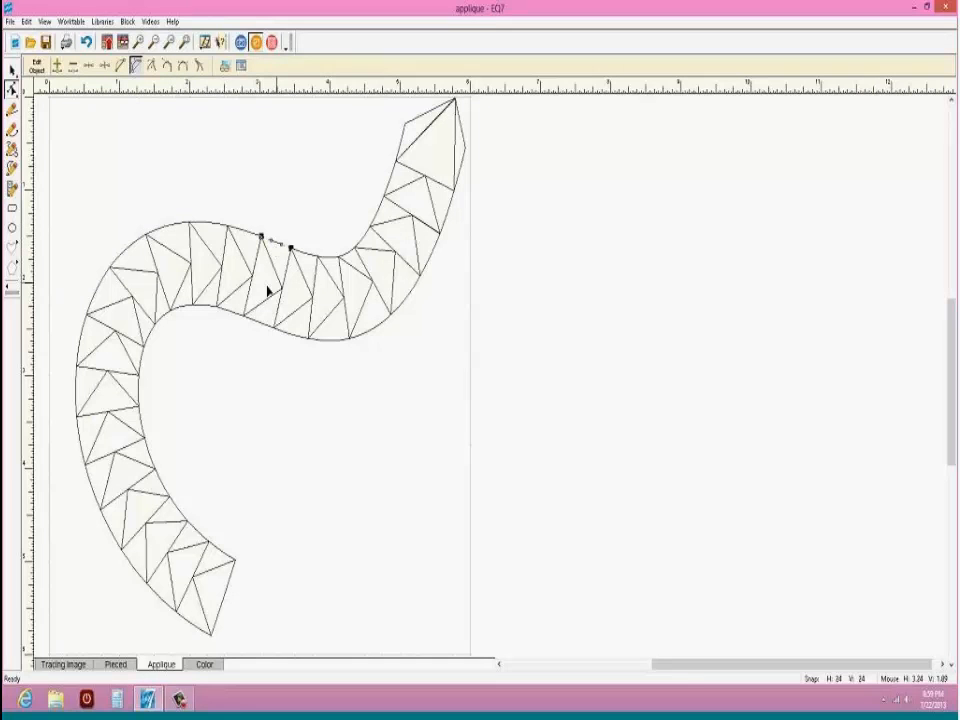
click(275, 272)
click(283, 243)
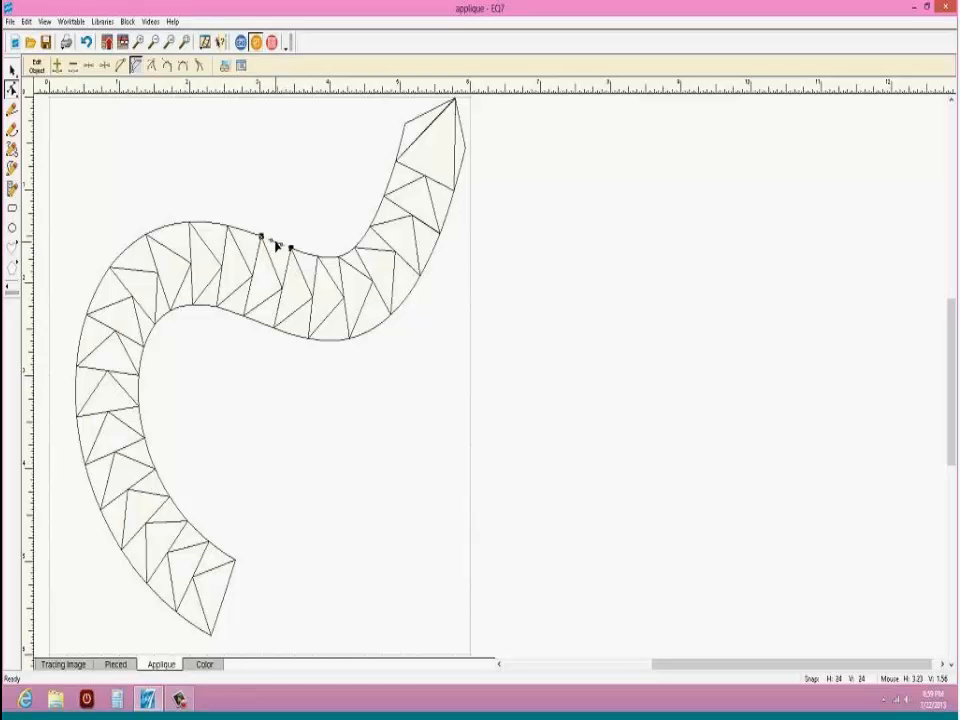
click(120, 65)
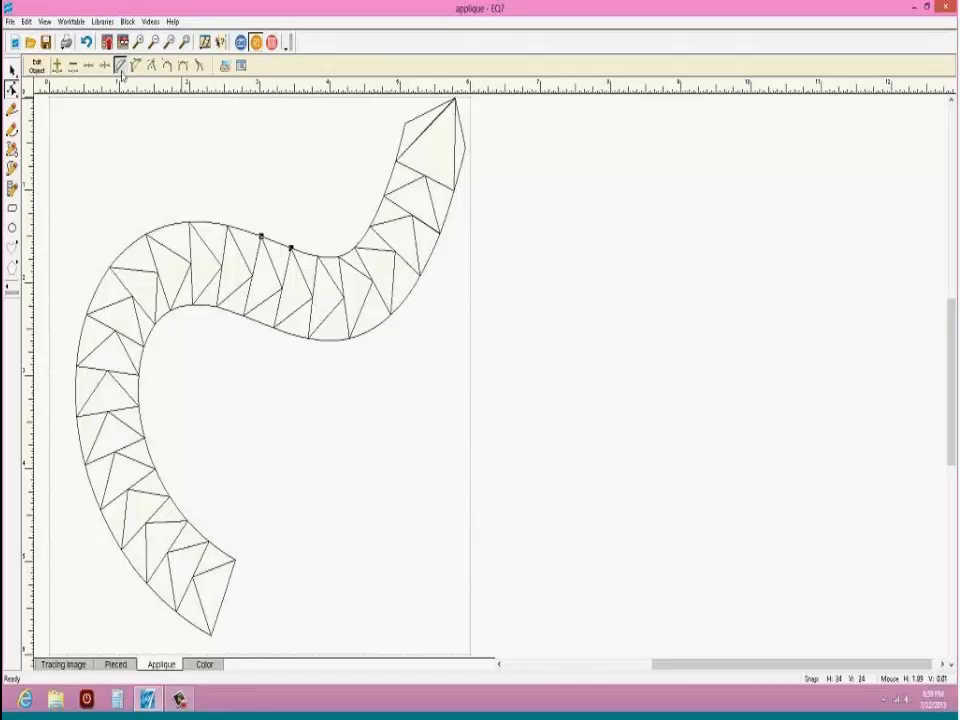
drag(261, 236, 261, 235)
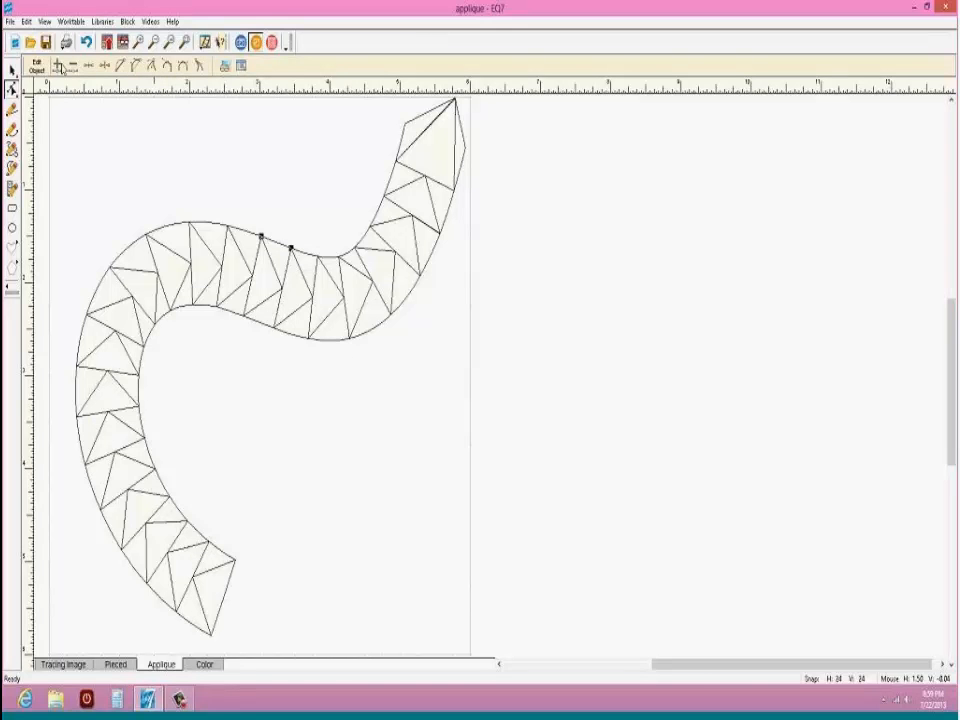
Step: Add a node to the outer side of the large tip triangle and pull it outward past the block's side edge
click(224, 244)
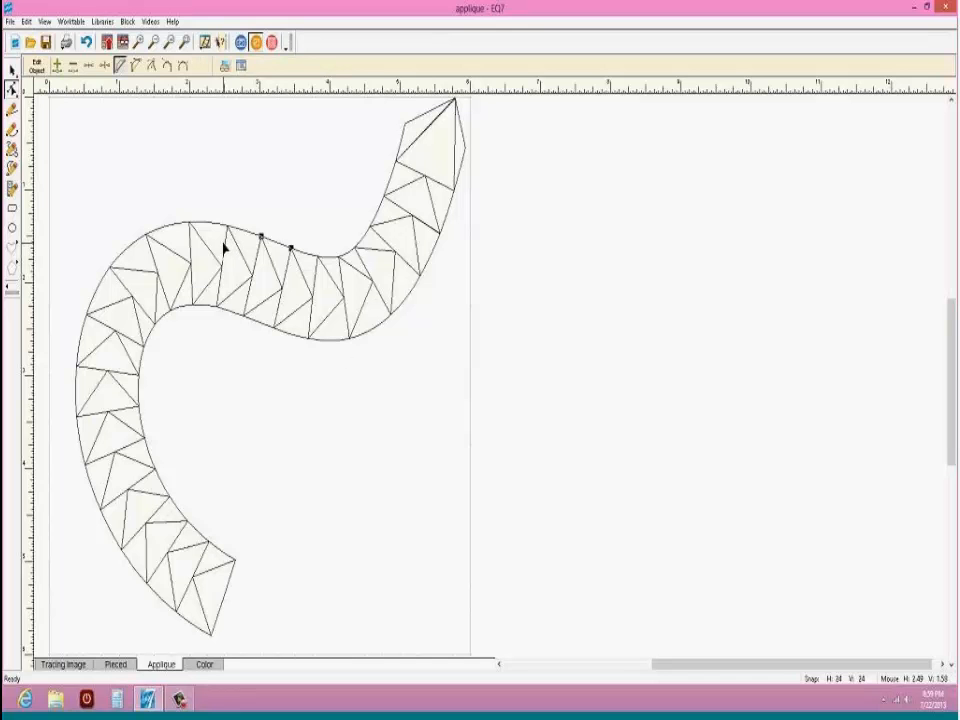
click(224, 248)
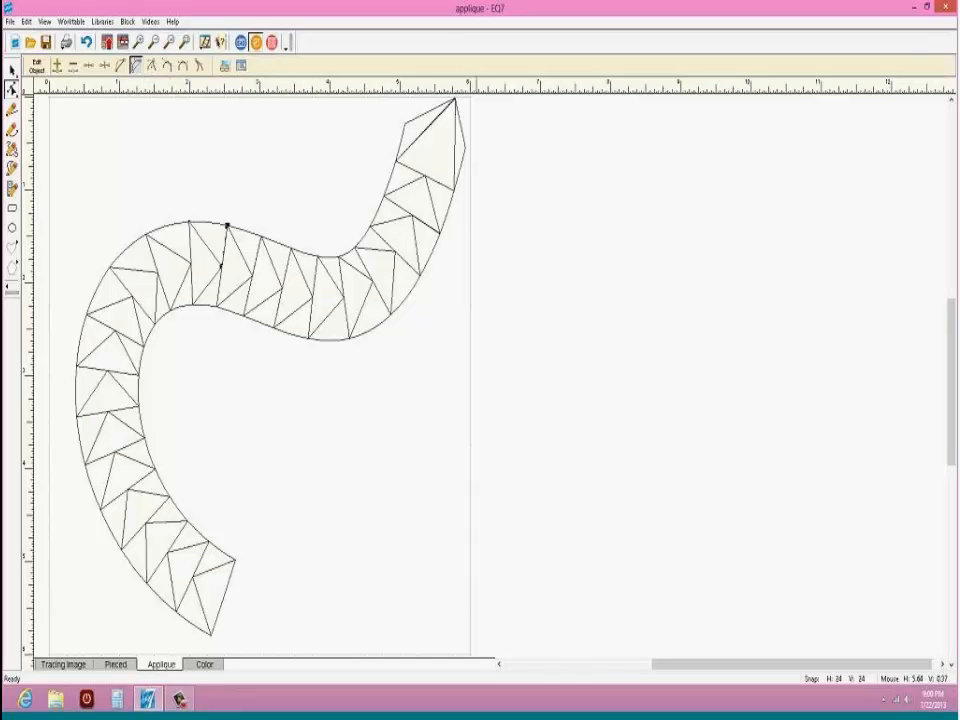
click(455, 135)
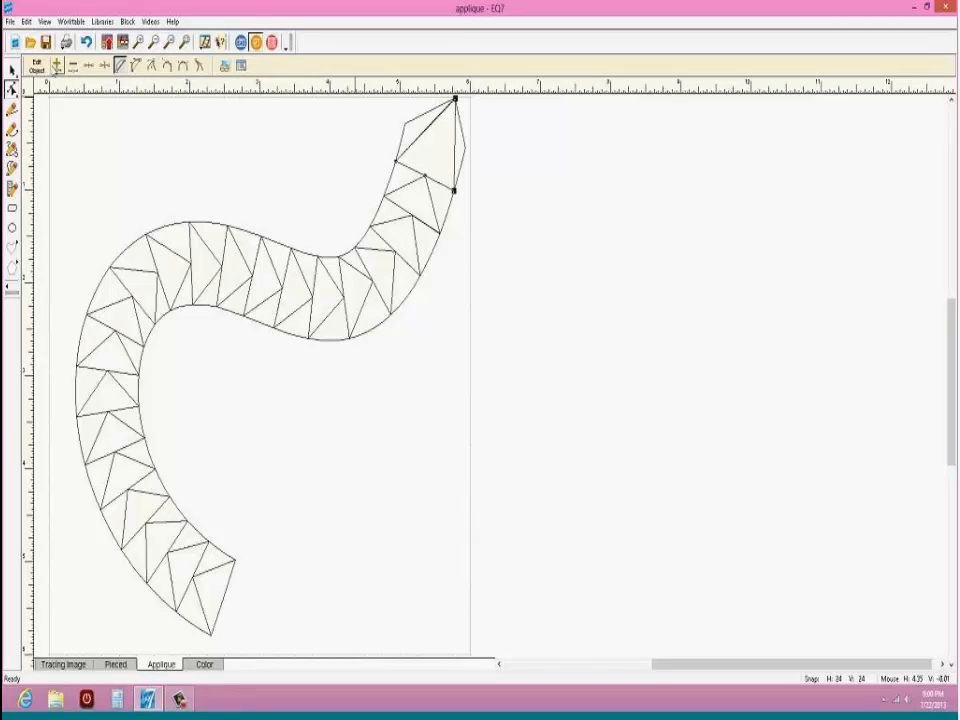
click(57, 65)
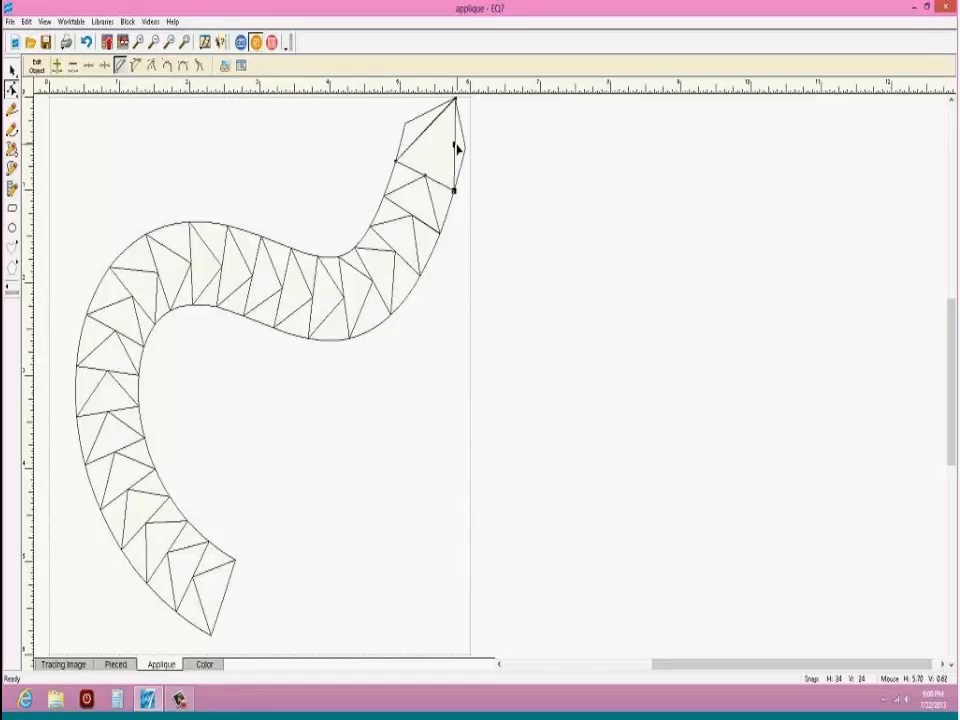
drag(453, 146, 488, 140)
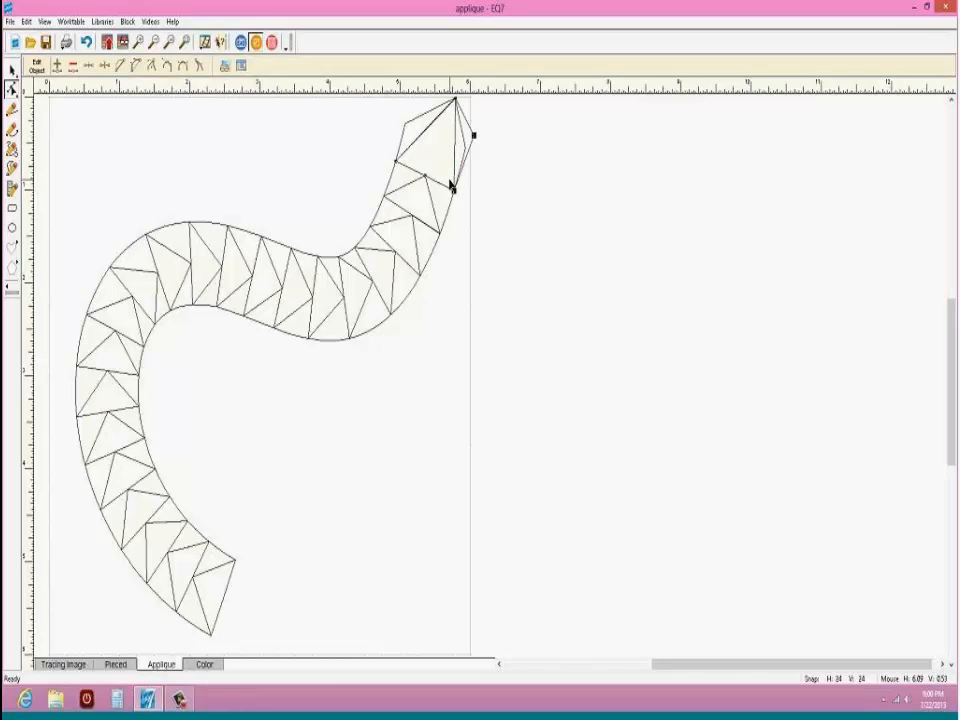
Step: Add a node to the curved edge segment just above the swath's dip and delete it again
click(364, 238)
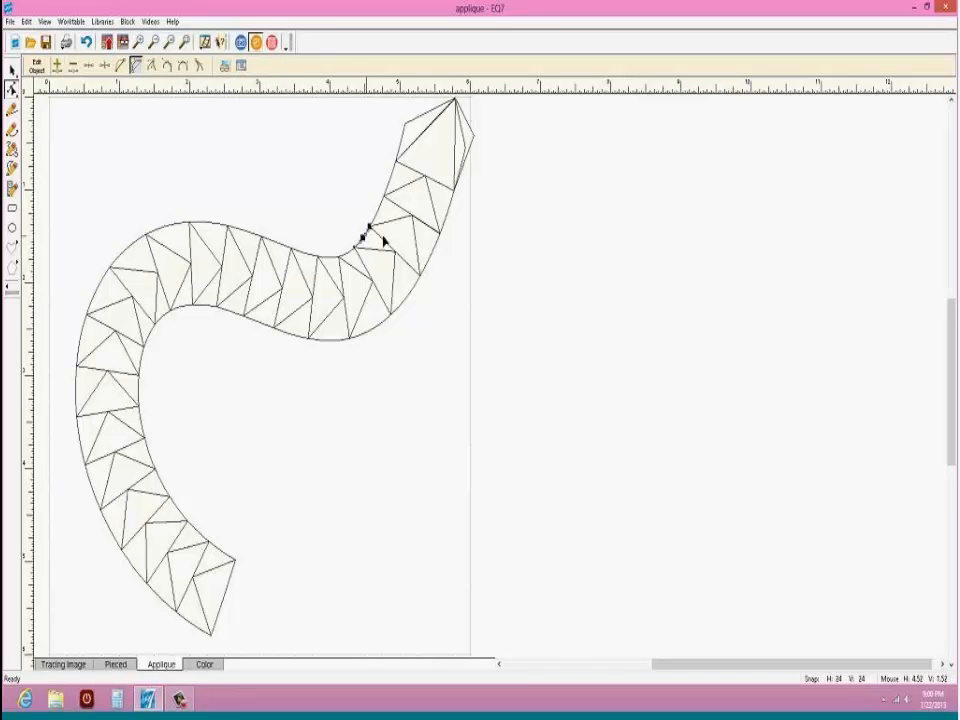
click(362, 239)
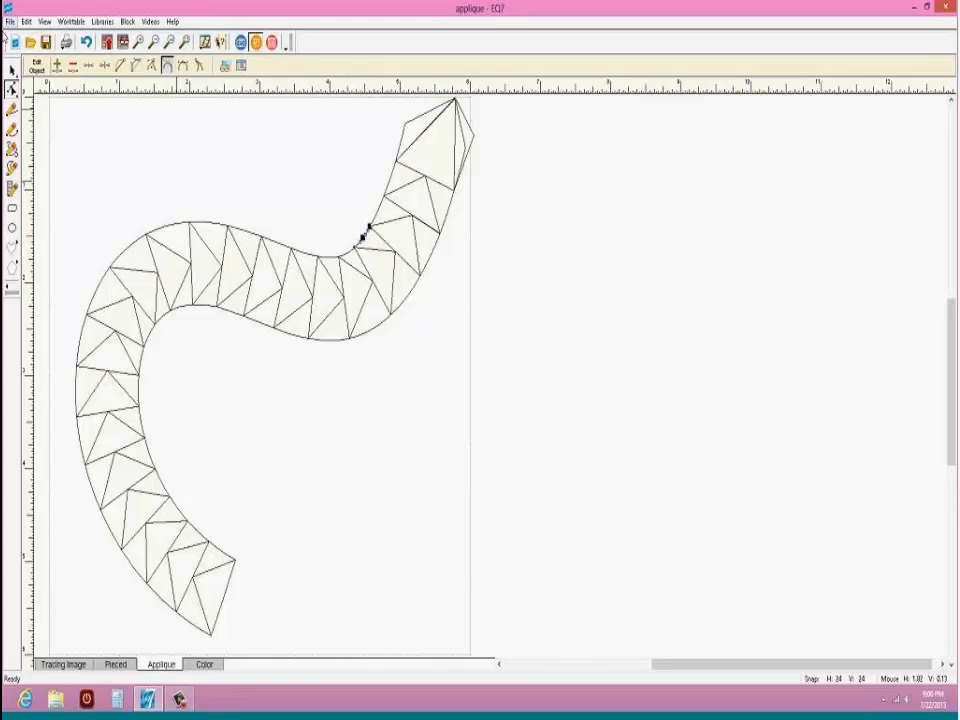
click(73, 66)
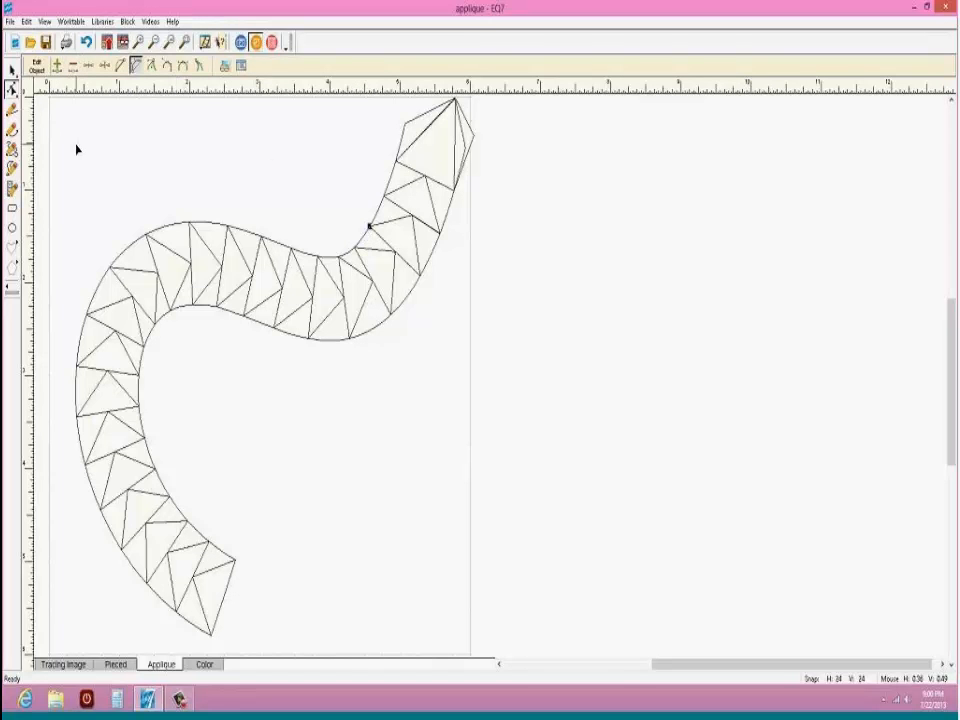
Step: Convert the outer edge segment at the top of the swath's large bend to a line, then back to a curve bulging outward
click(167, 226)
click(167, 228)
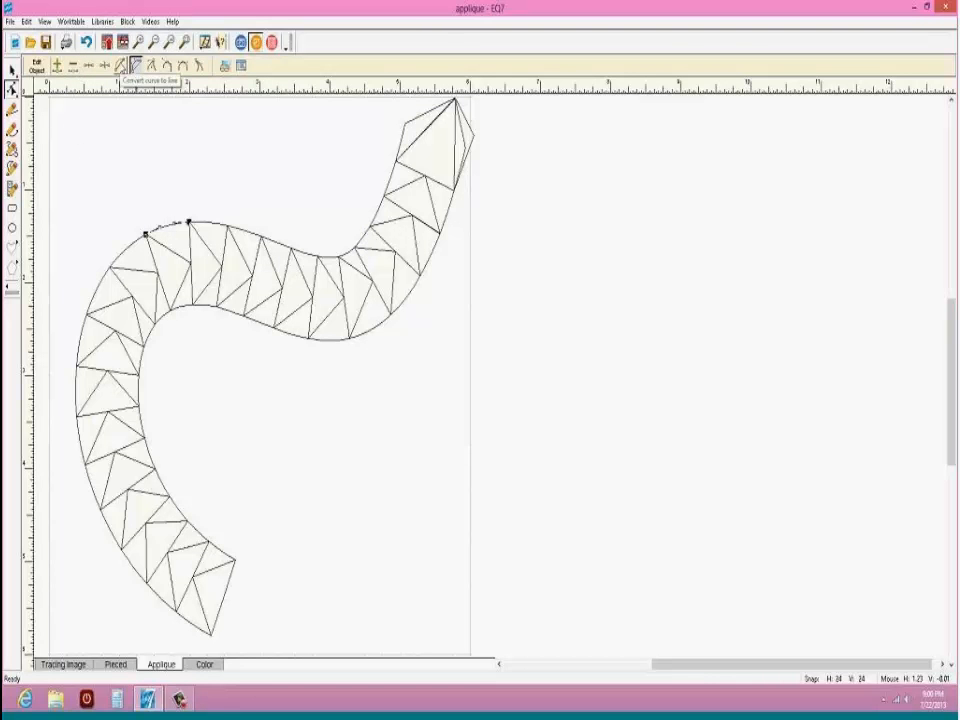
click(136, 66)
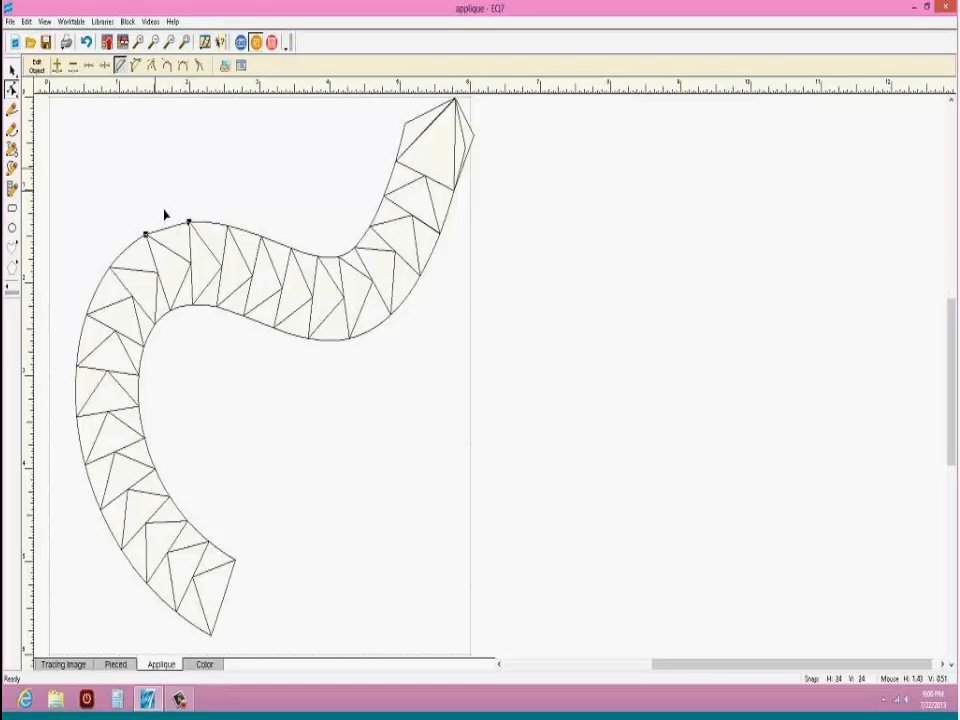
click(136, 65)
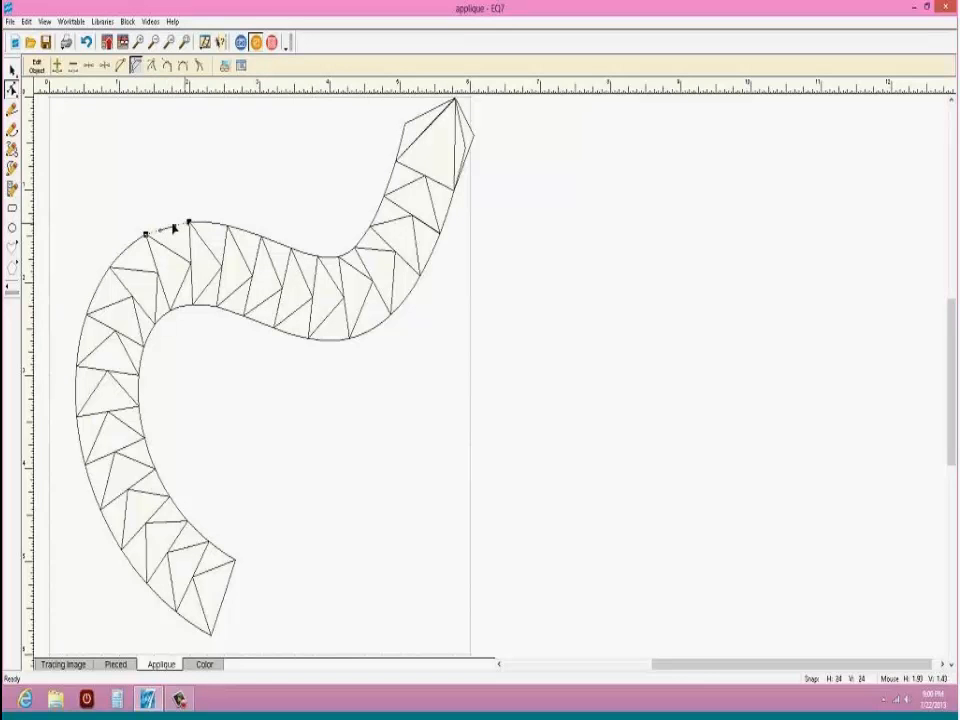
drag(173, 230, 148, 198)
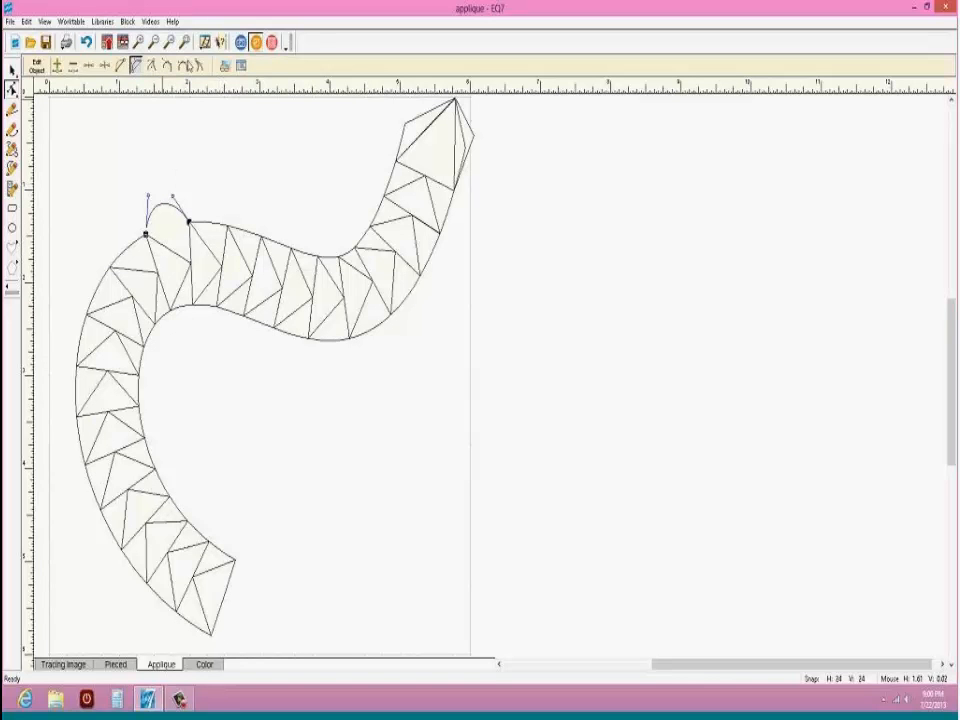
Step: Add a node midway along the lower slanted side of the second triangle patch past the bulged segment
click(208, 250)
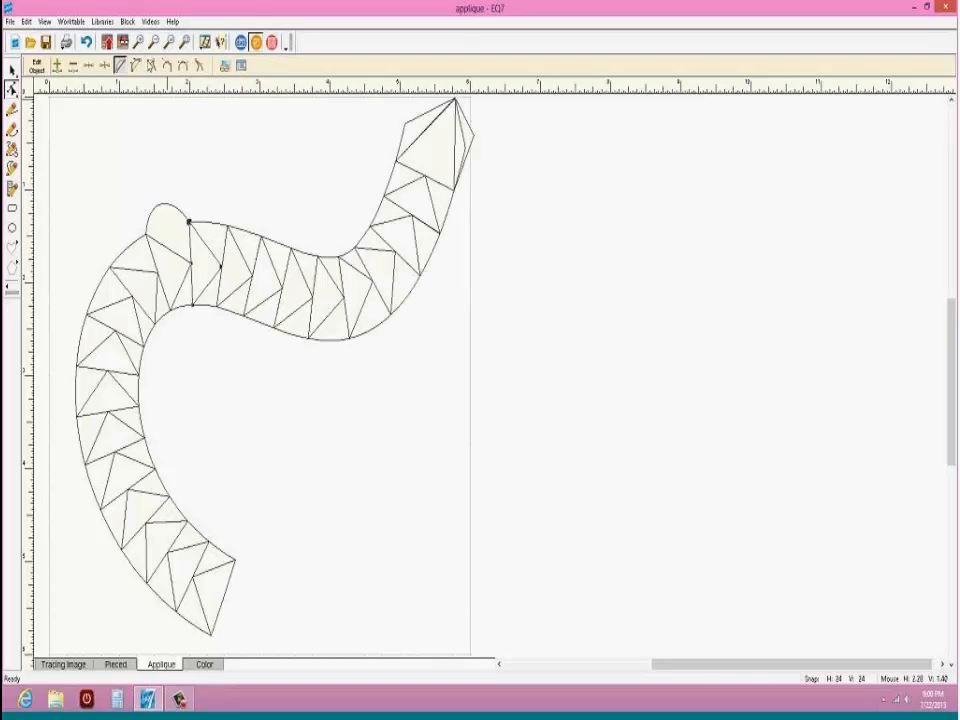
click(249, 255)
click(57, 64)
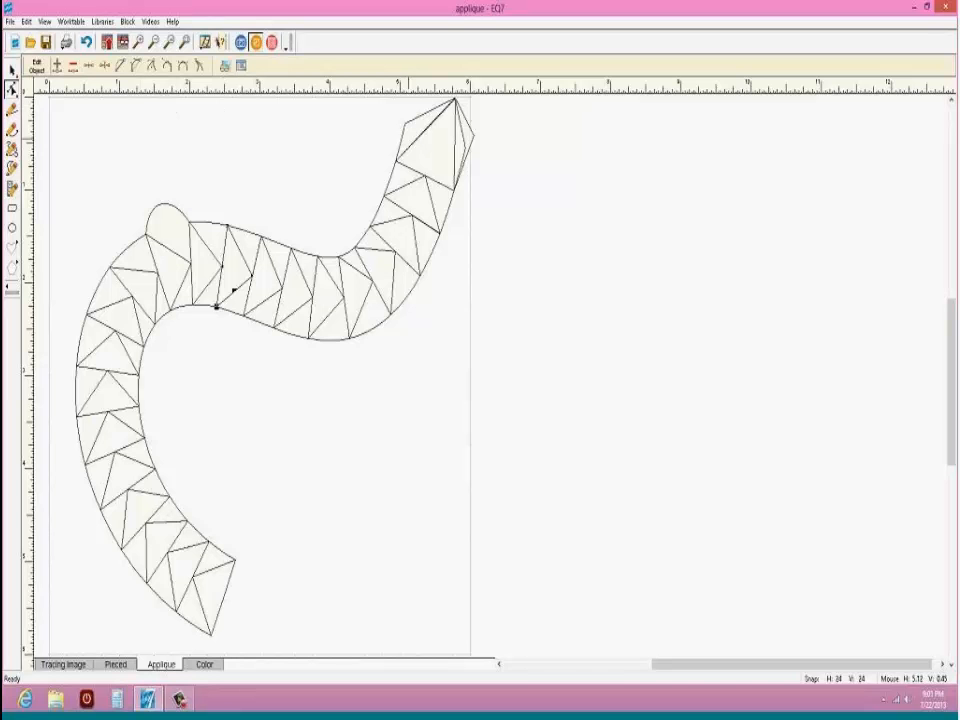
Step: Start a new PatchDraw block without saving the current one
click(127, 21)
mouse_move(150, 37)
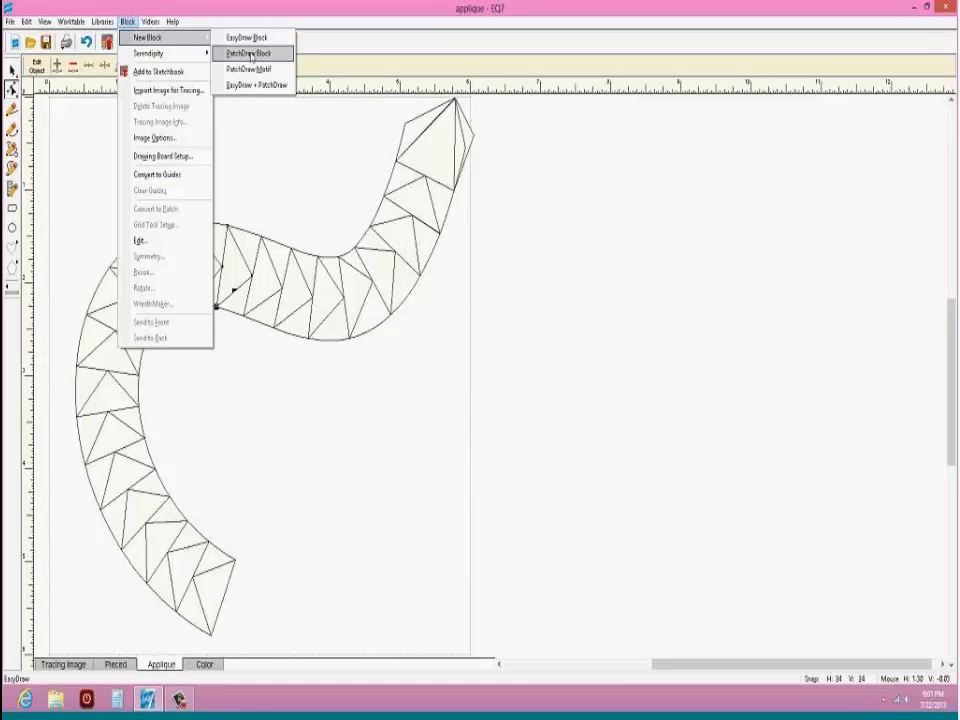
click(250, 54)
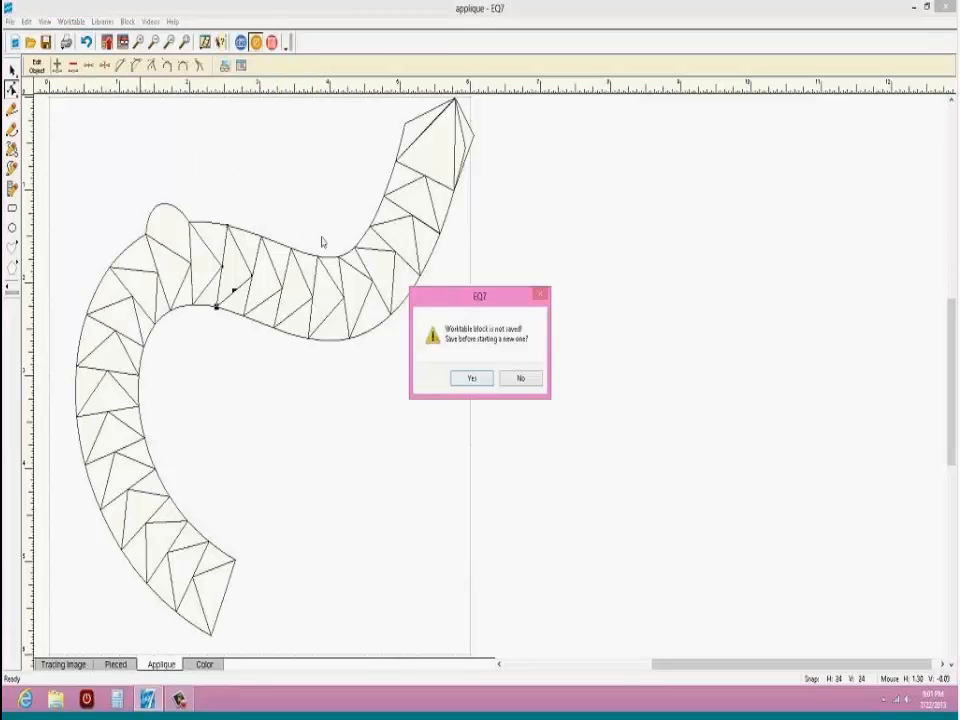
click(521, 379)
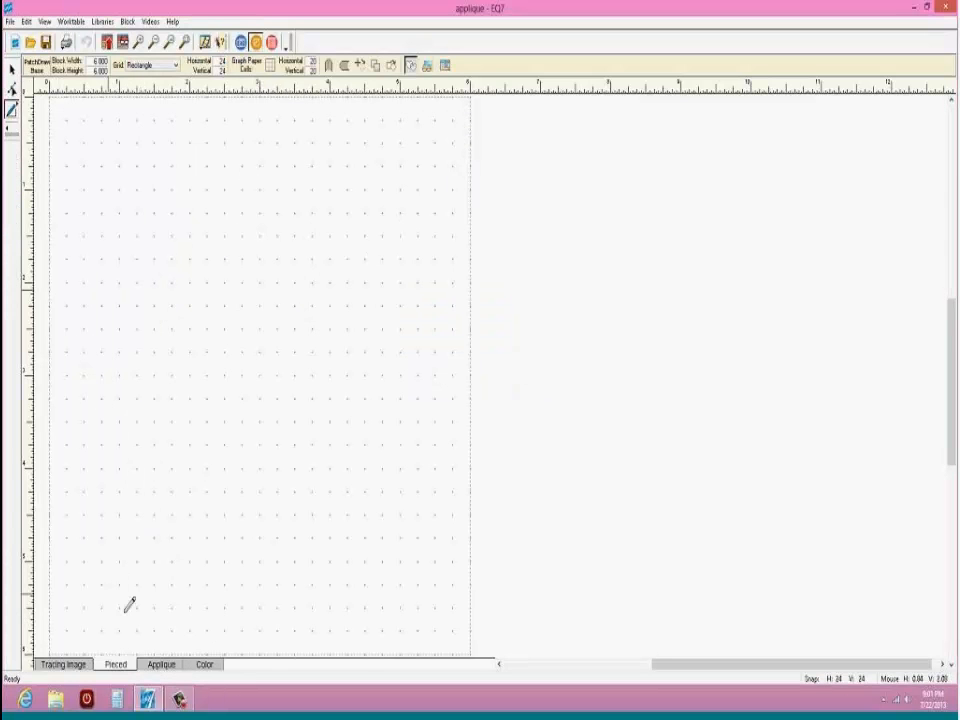
Step: Draw an S-shaped swath about 5.83 wide and 4.97 high on the Applique layer, from the block's lower-left corner to its upper-right area
click(161, 665)
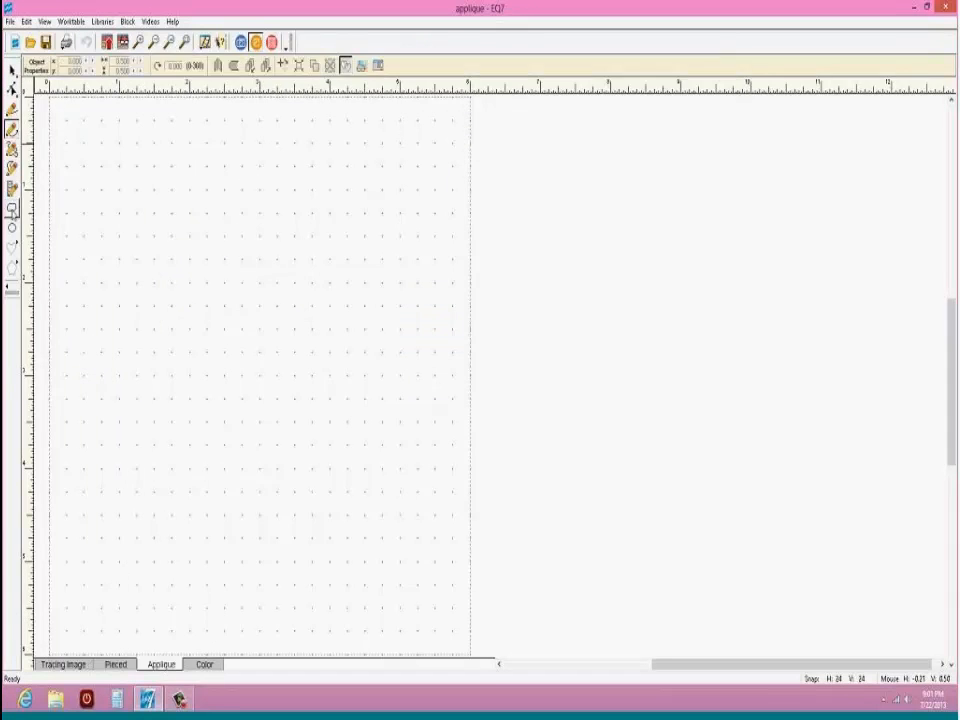
click(12, 188)
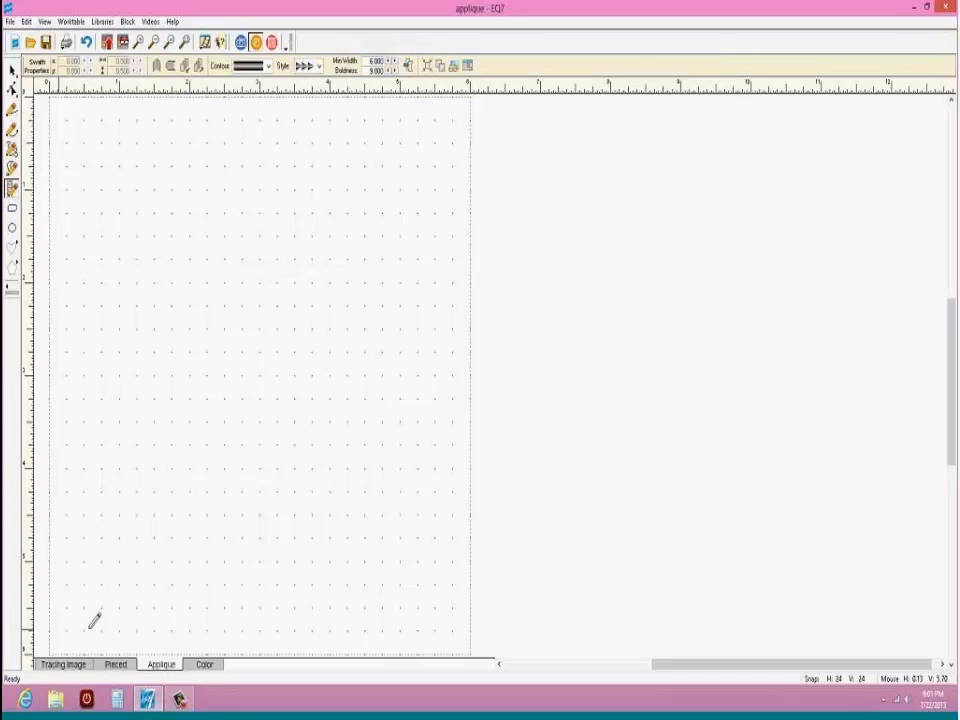
mouse_move(94, 621)
mouse_down()
mouse_move(139, 365)
mouse_move(280, 337)
mouse_move(422, 240)
mouse_move(444, 170)
mouse_up()
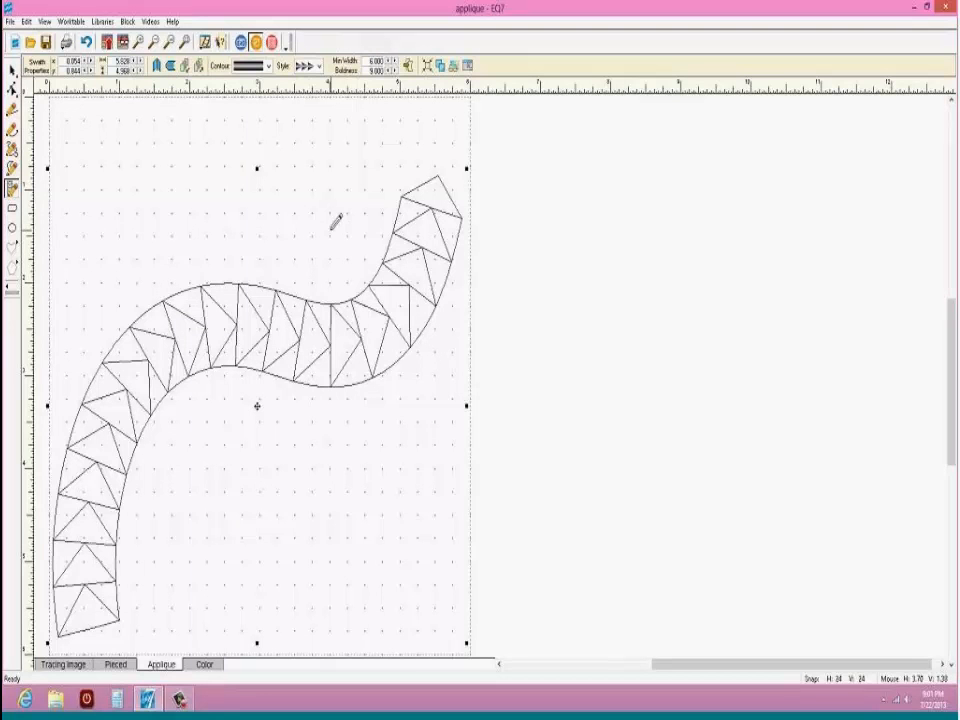
Step: Try the diamond style on the swath, alternating it with the arrow style
click(319, 66)
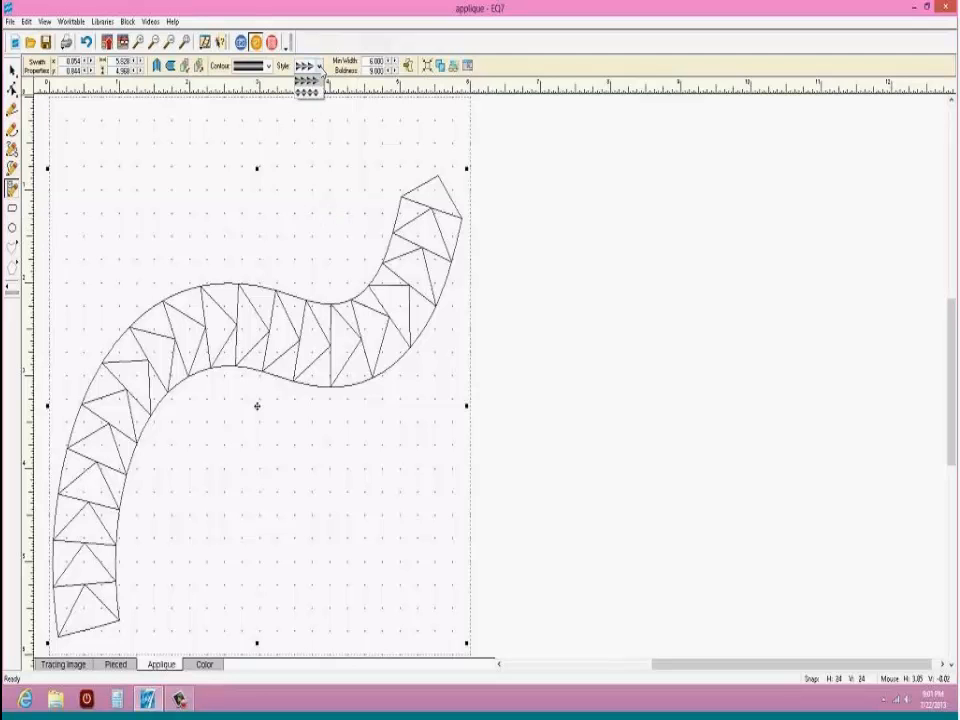
click(307, 92)
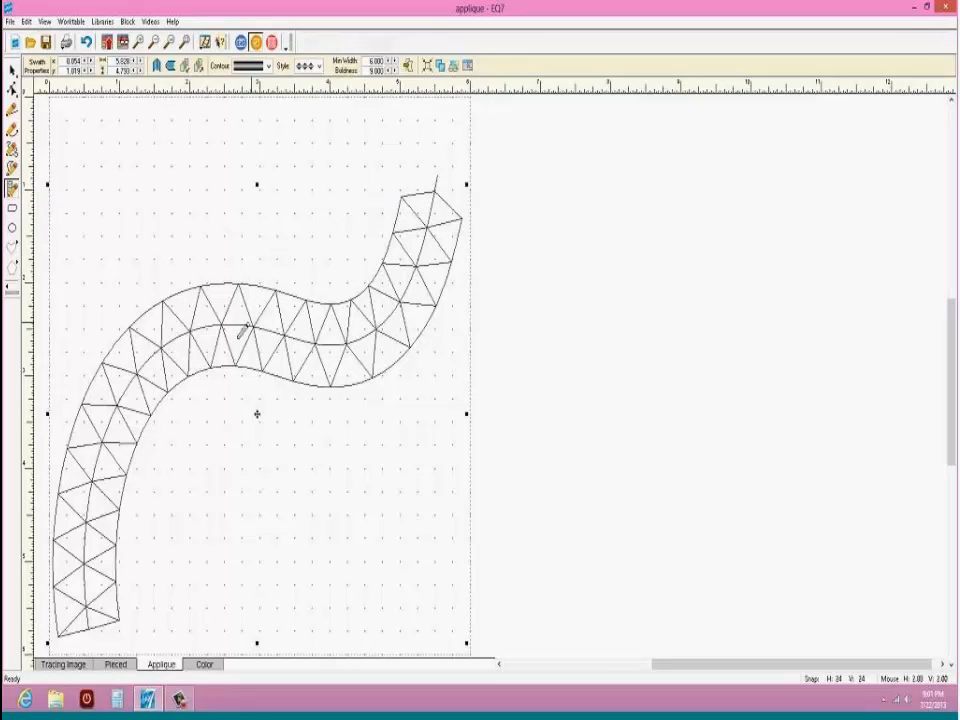
click(307, 66)
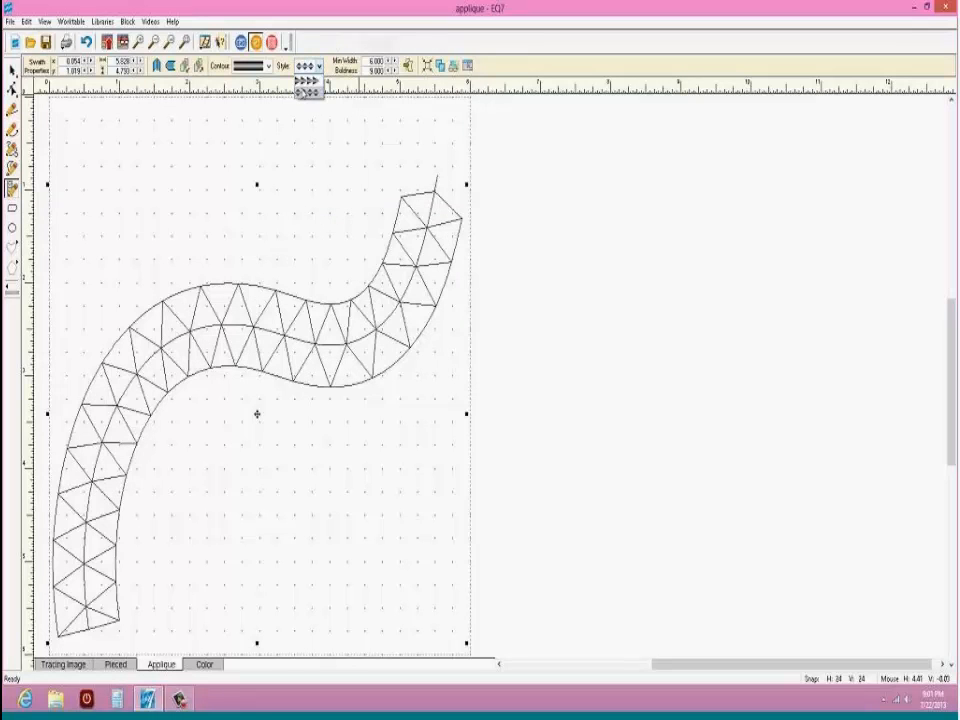
click(307, 80)
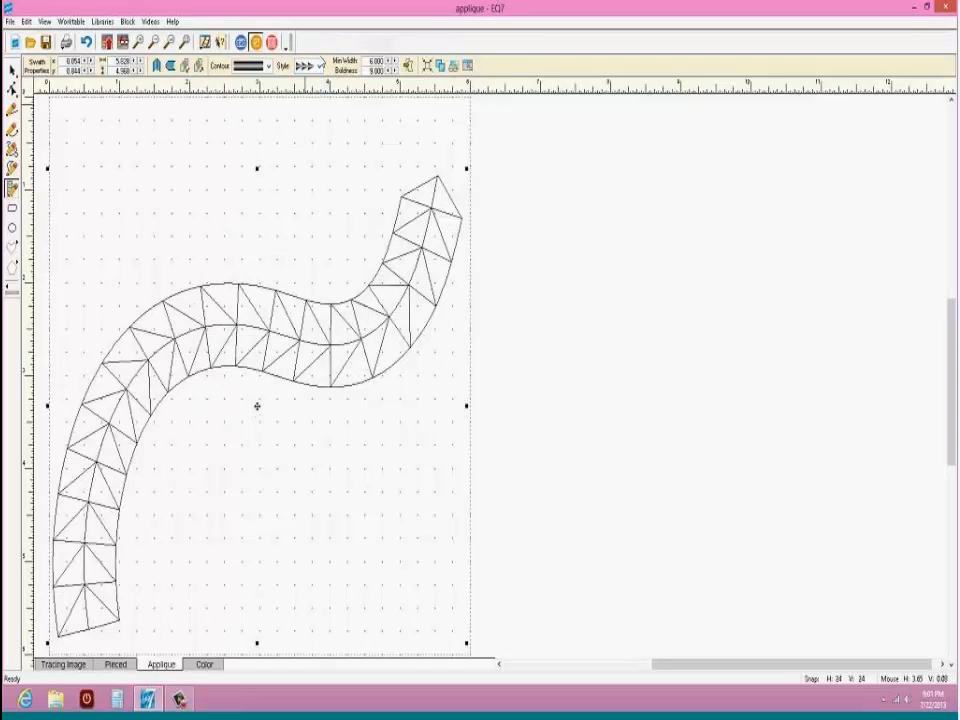
click(320, 67)
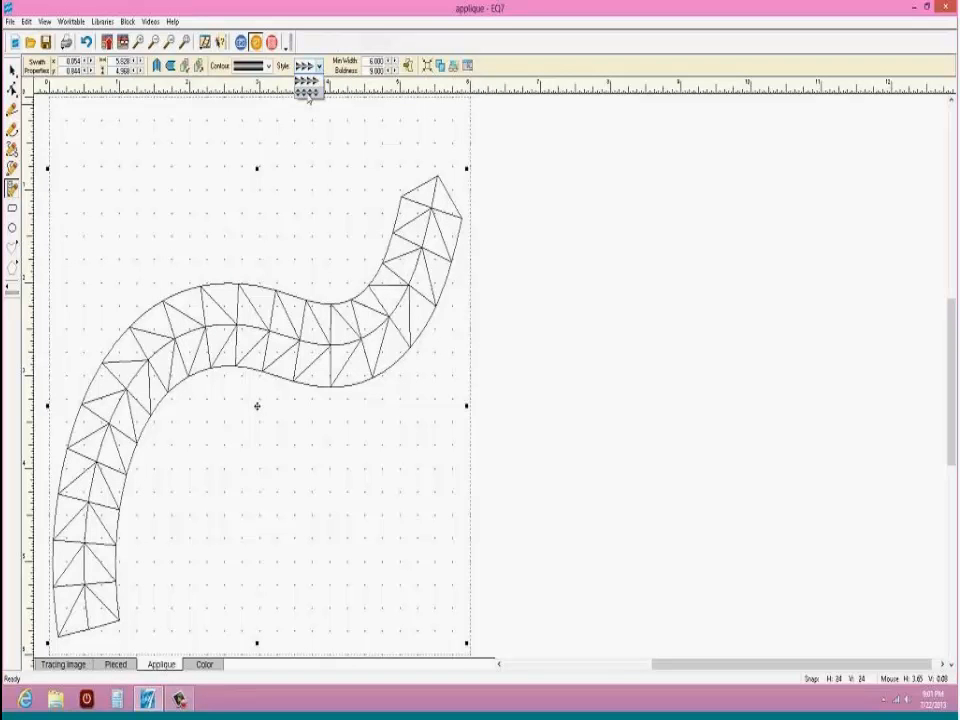
click(307, 92)
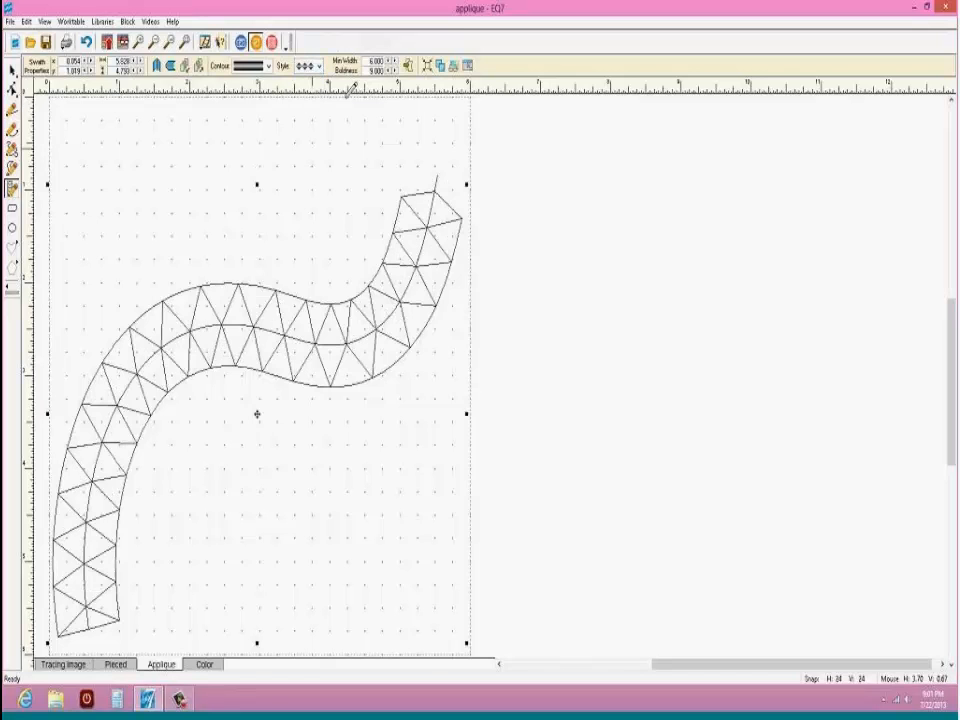
Step: Increase the swath's Min Width to 17.200, using the arrow style
click(394, 61)
click(394, 61)
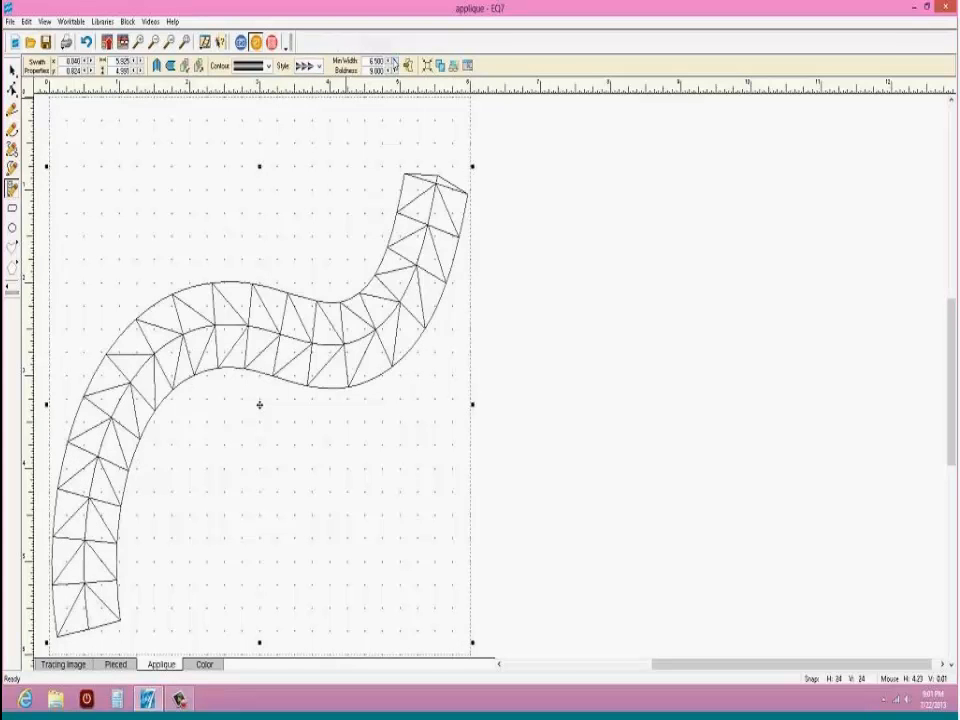
click(394, 61)
click(394, 61)
click(394, 61)
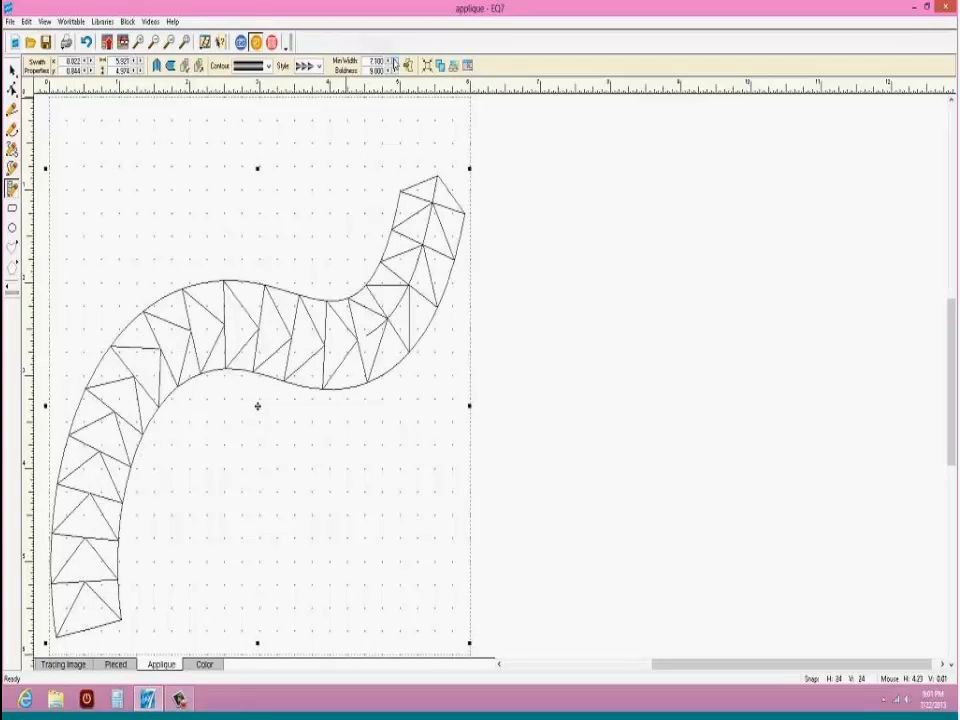
click(394, 61)
click(394, 61)
click(394, 61)
click(394, 61)
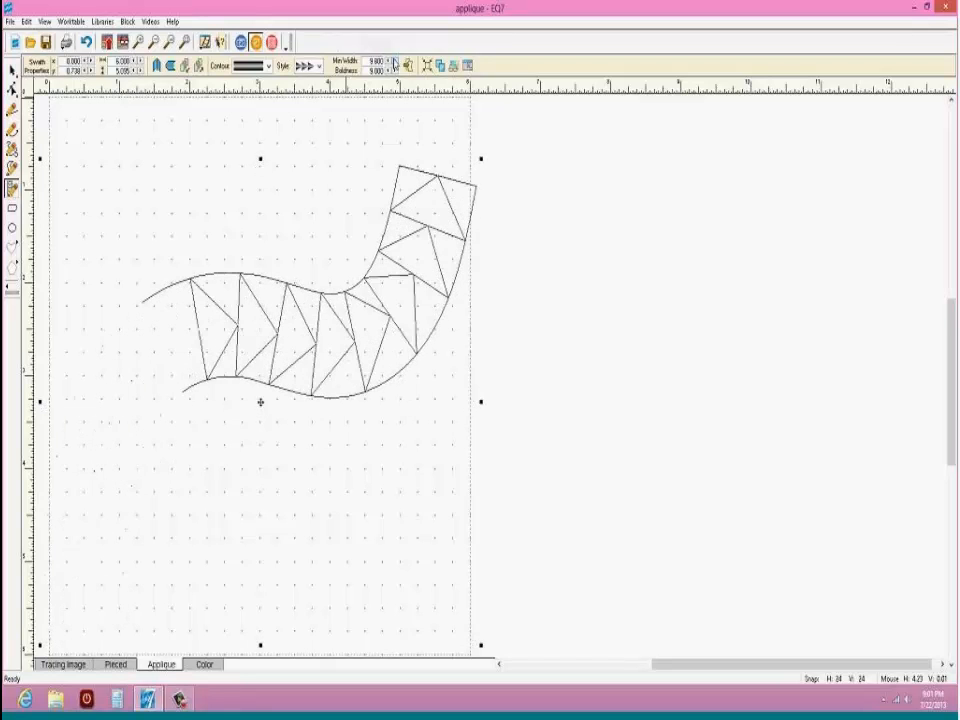
click(394, 61)
click(394, 61)
click(394, 61)
click(394, 61)
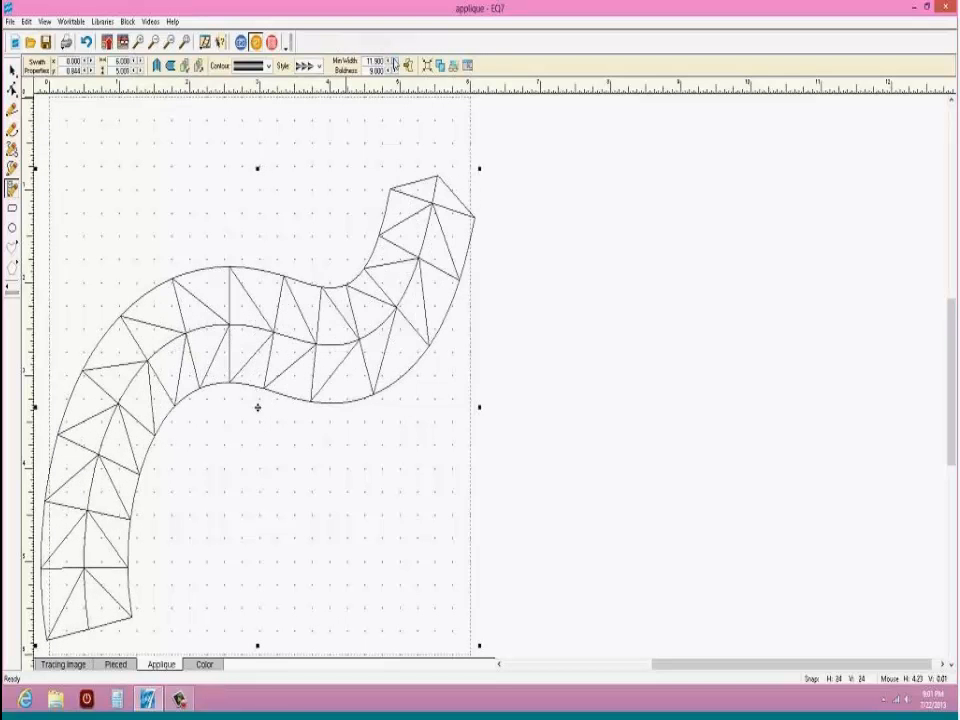
click(394, 61)
click(394, 61)
click(394, 61)
click(394, 61)
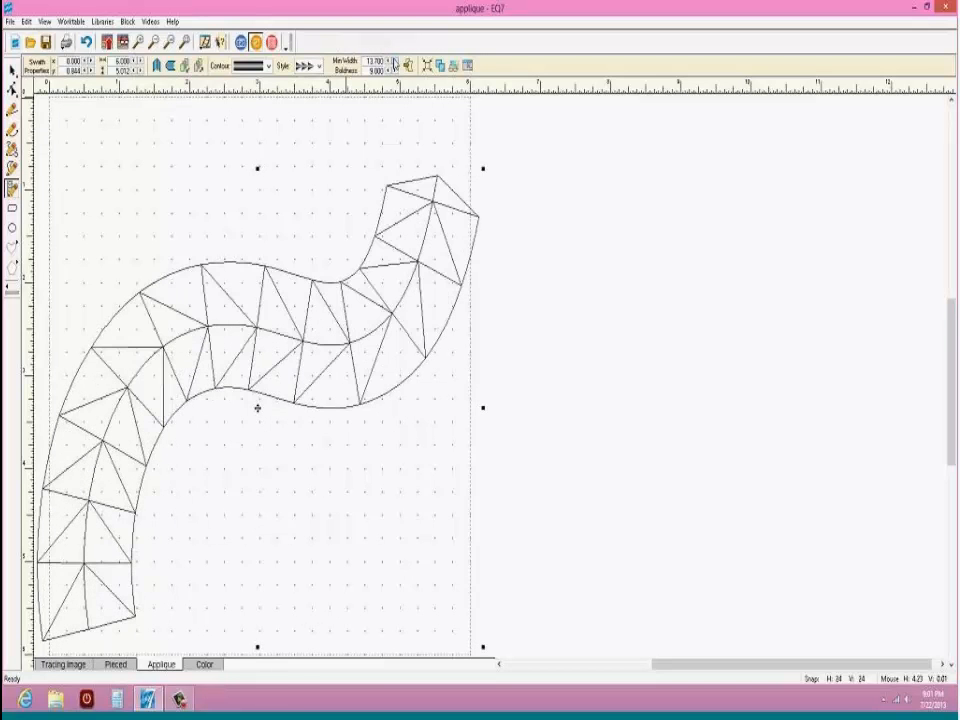
click(394, 61)
click(394, 61)
click(394, 61)
click(394, 61)
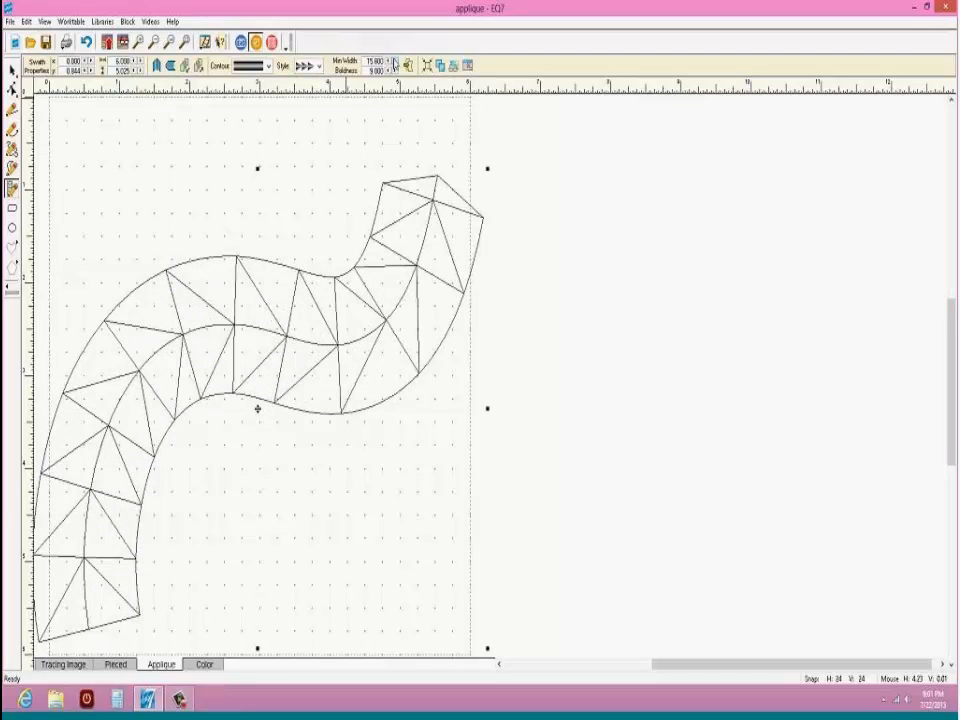
click(394, 61)
click(394, 61)
click(394, 61)
click(394, 61)
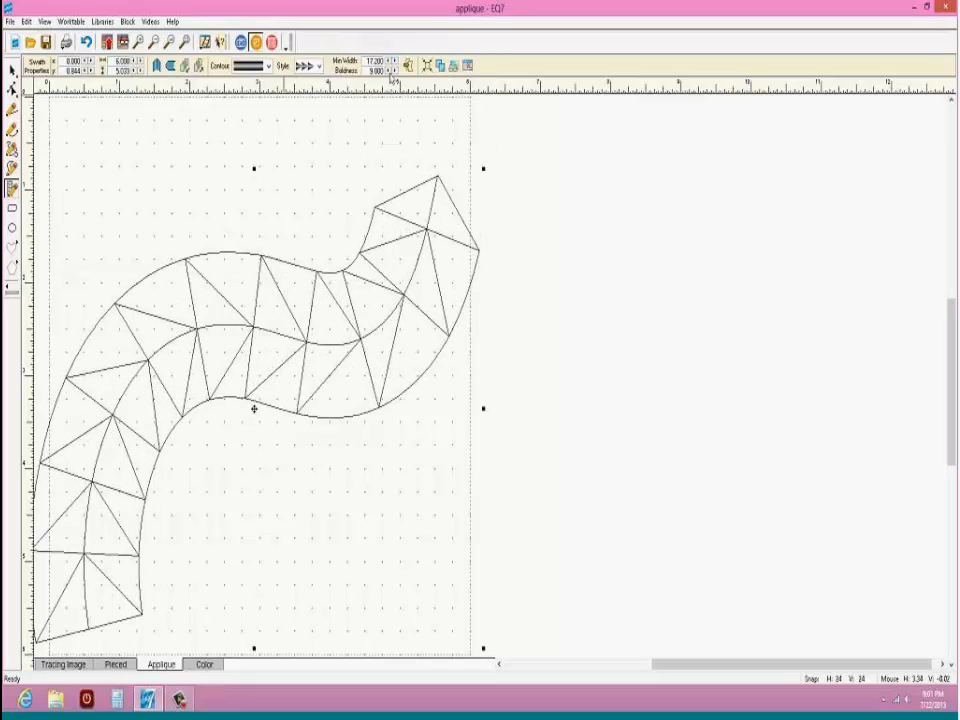
Step: Increase the swath's Boldness to 12.100
click(394, 68)
click(394, 68)
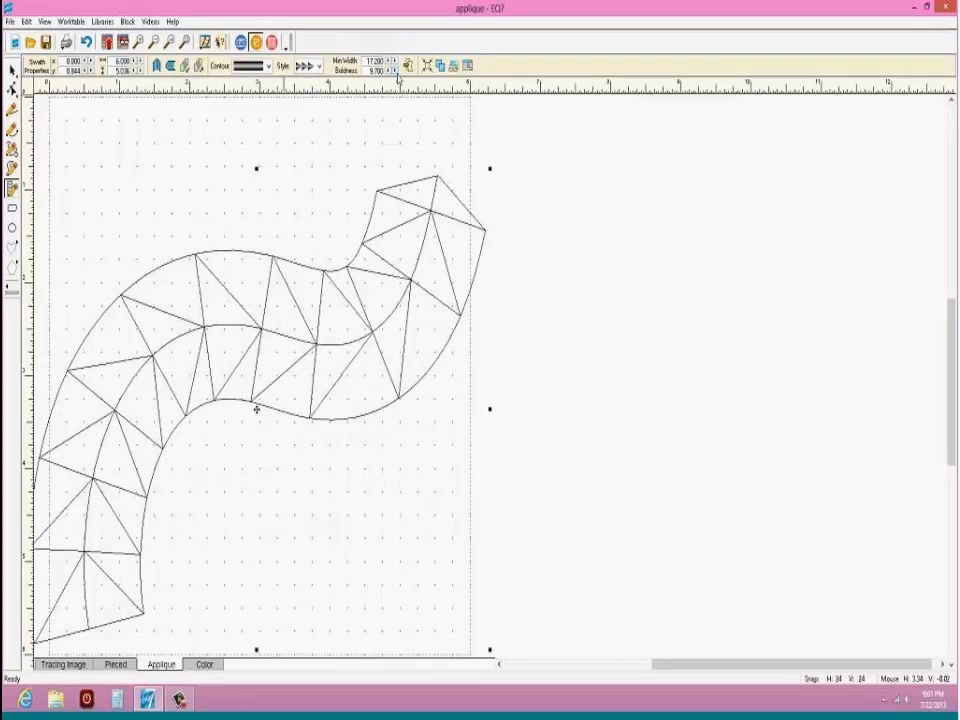
click(394, 68)
click(394, 68)
click(394, 68)
click(394, 68)
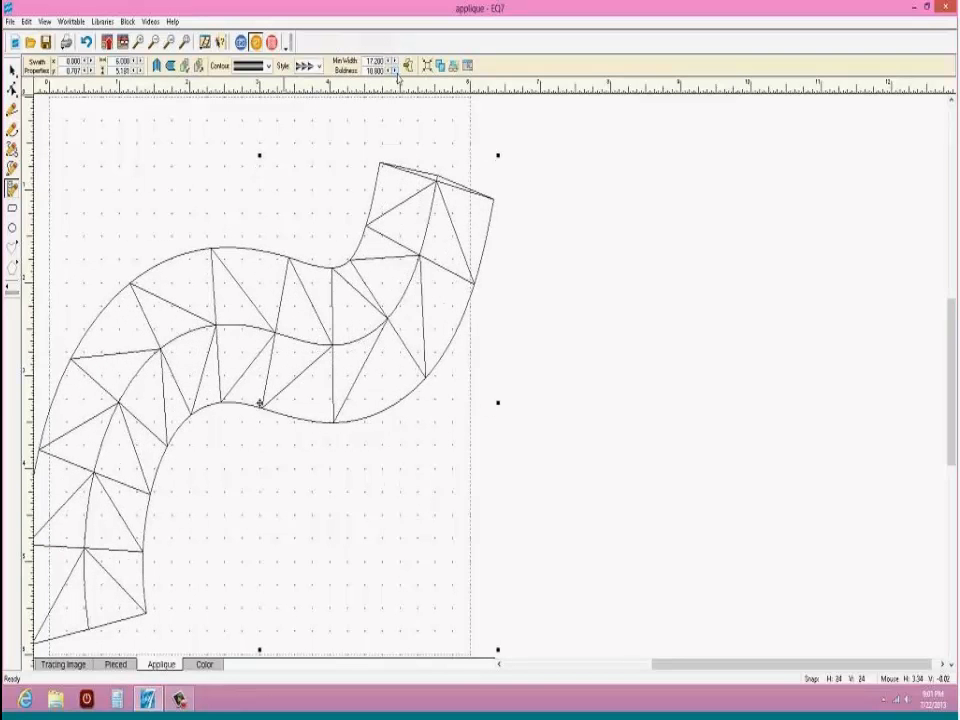
click(394, 68)
click(395, 71)
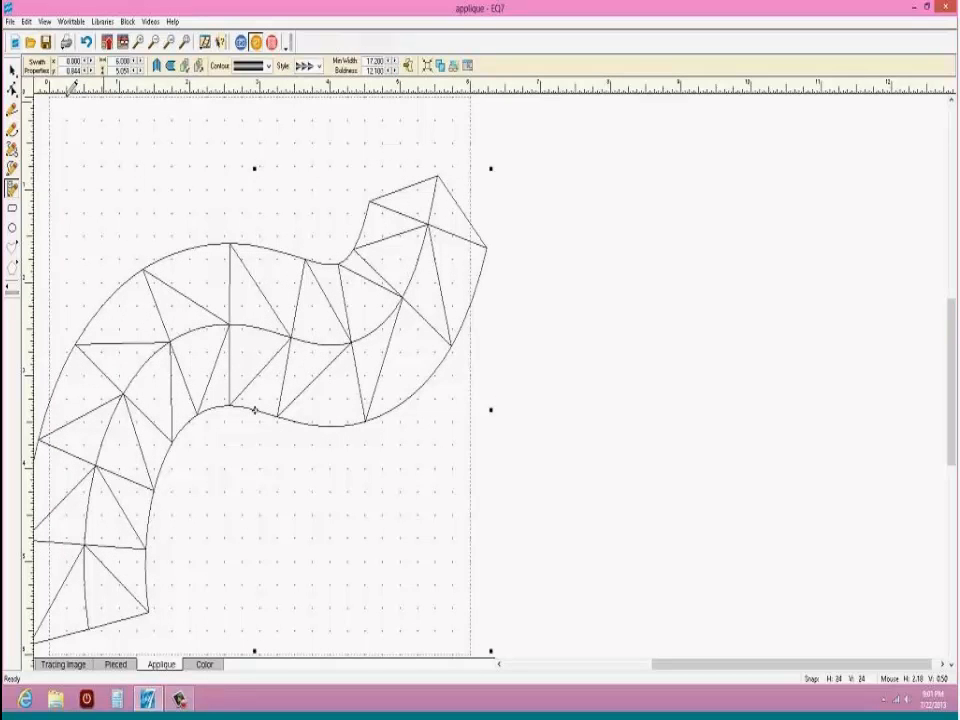
Step: Move the swath's upper end node to the block's top edge and adjust its curve handle so the end stays within the block's side edge
click(12, 90)
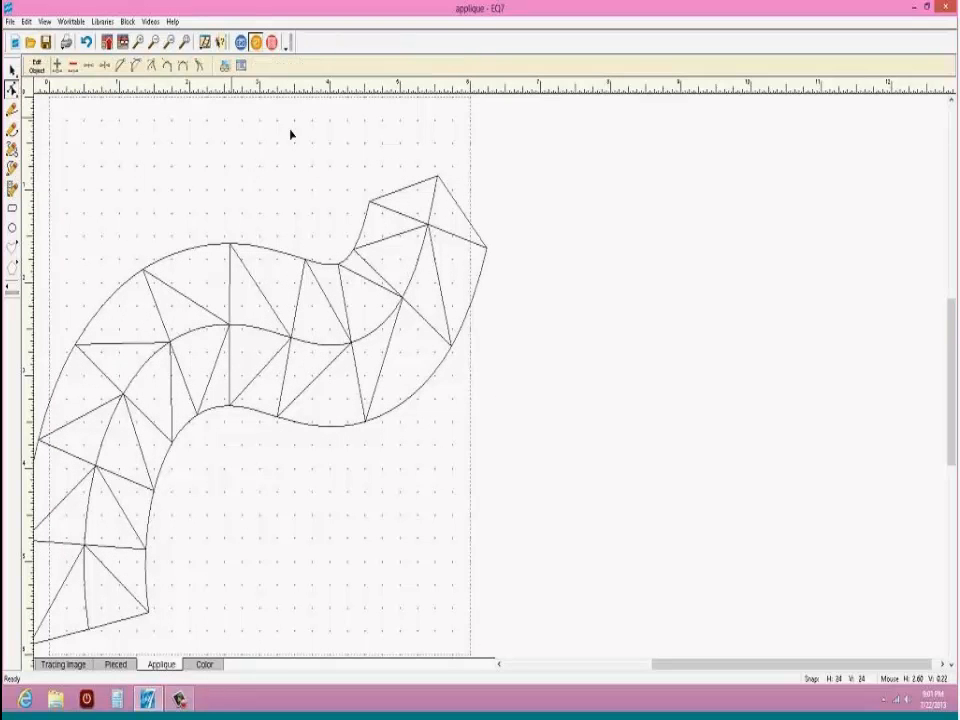
click(437, 178)
drag(437, 178, 403, 100)
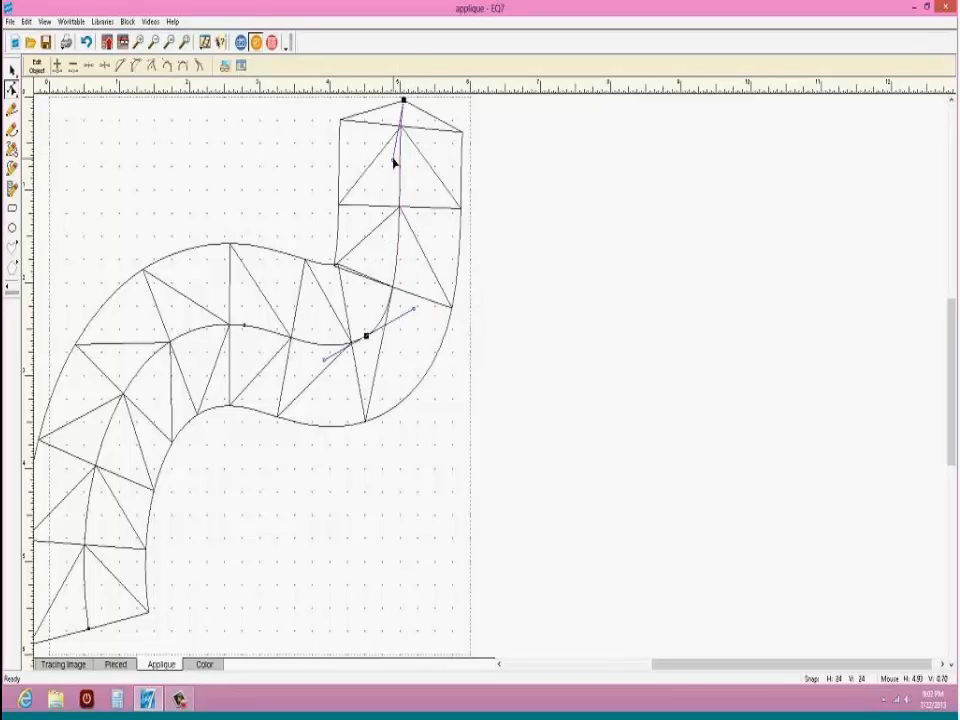
drag(393, 163, 415, 168)
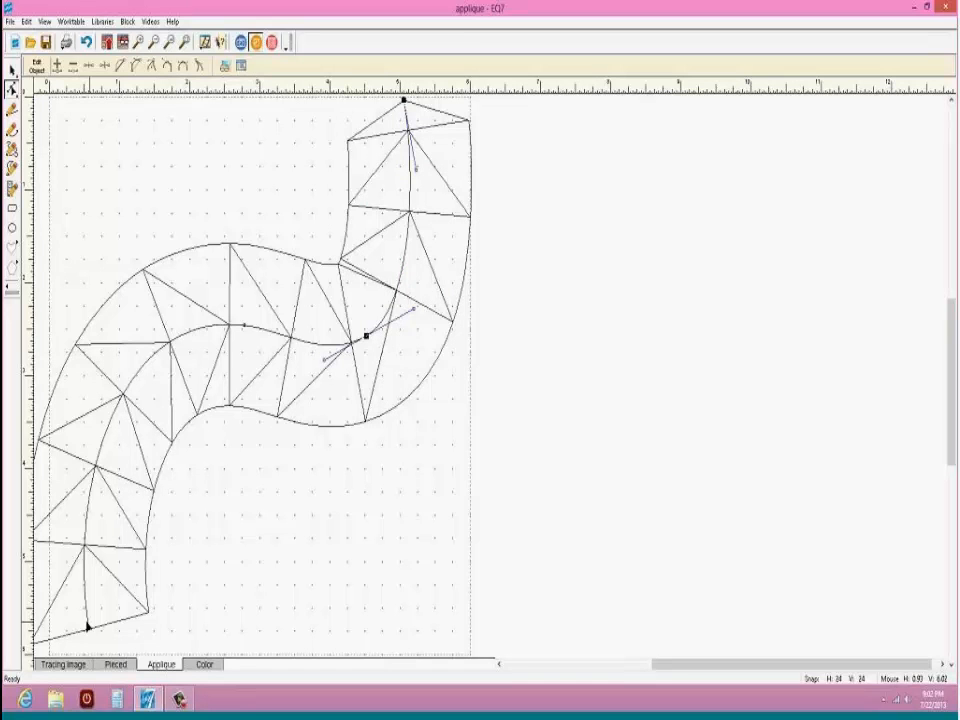
Step: Move the swath's lower end node onto the block's bottom edge and make its handle vertical so the end sits flush inside the block
drag(90, 629, 104, 652)
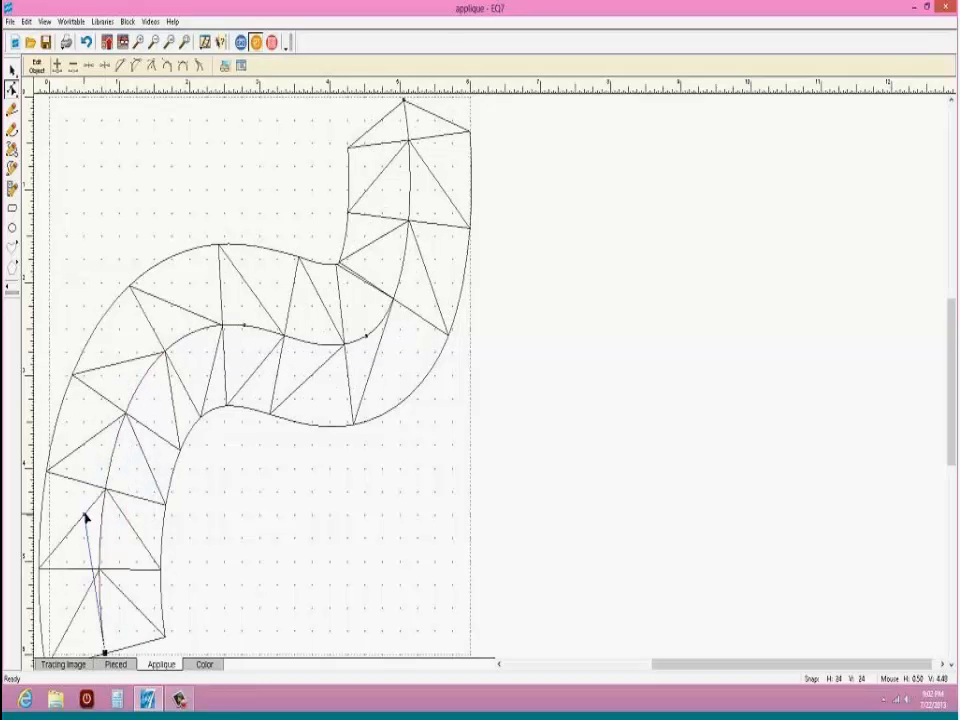
mouse_move(95, 523)
mouse_down()
mouse_move(110, 537)
mouse_move(97, 535)
mouse_move(101, 542)
mouse_up()
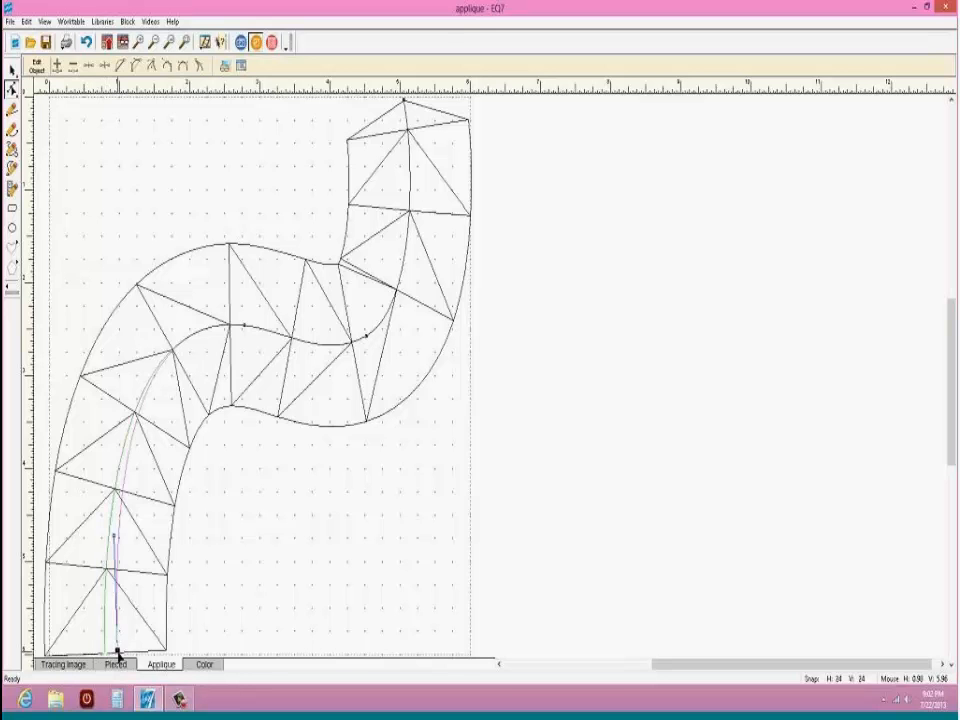
drag(117, 652, 118, 538)
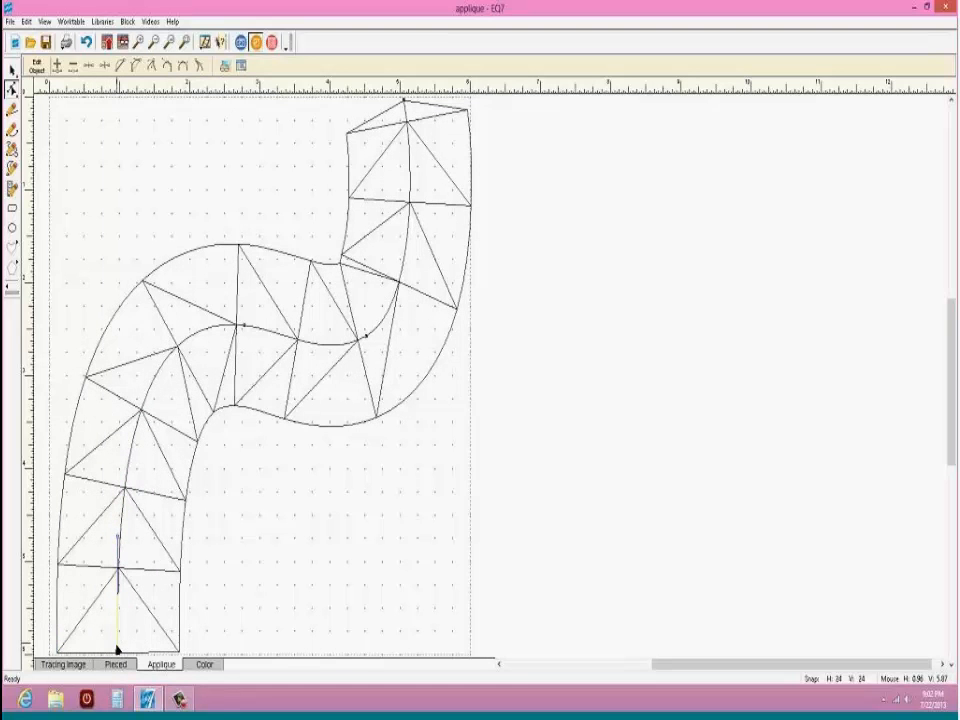
drag(117, 652, 114, 657)
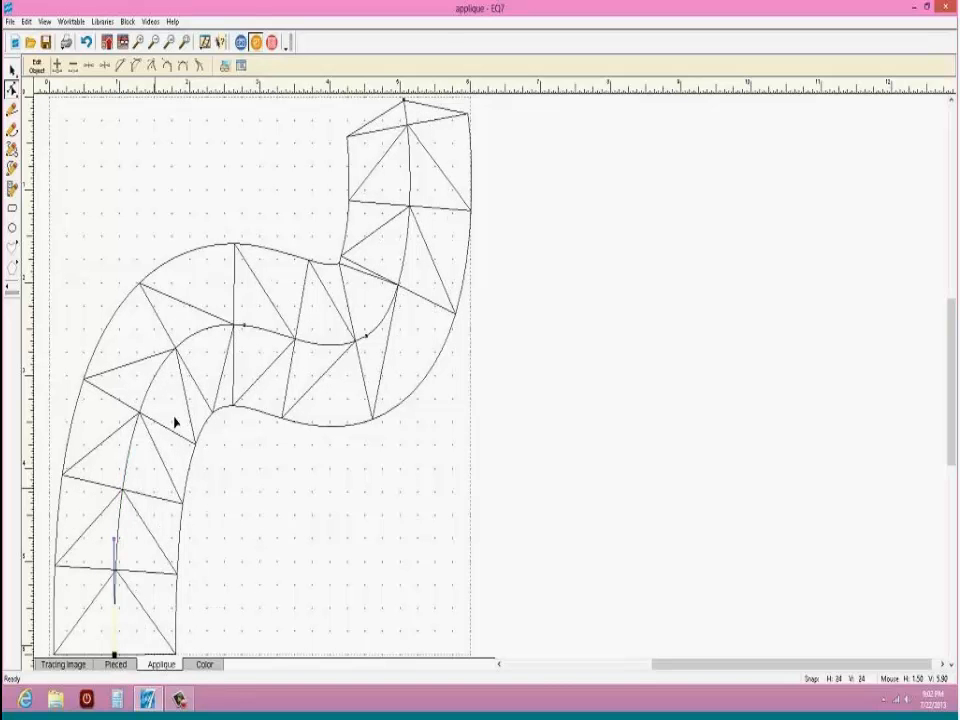
Step: Reposition the swath's upper end node on the block's top edge and straighten its handle vertically so the end stays inside the side edge
click(404, 100)
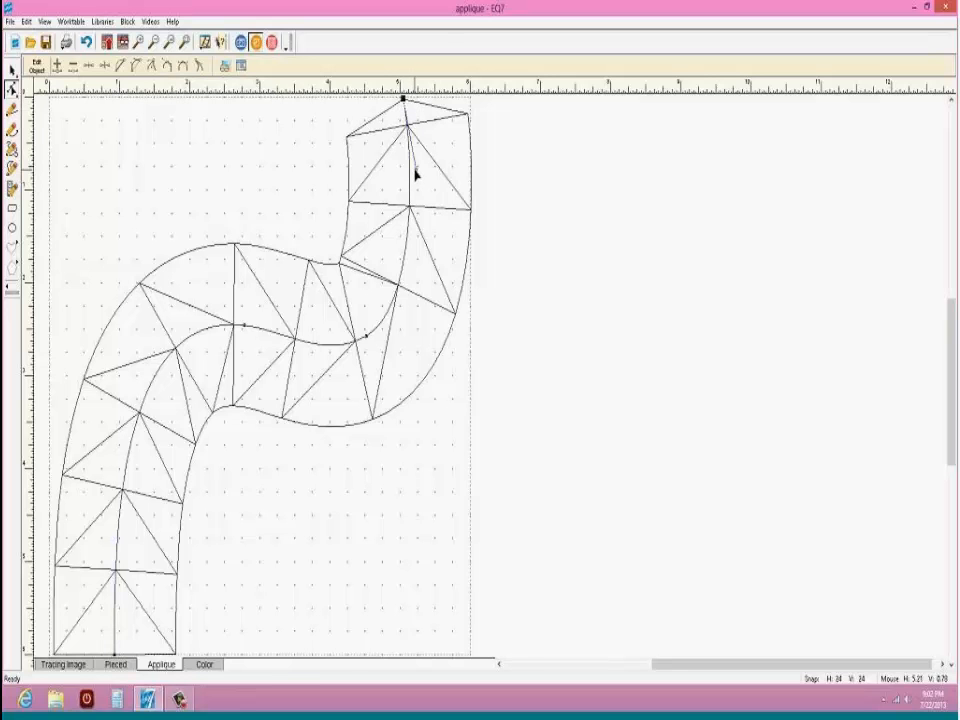
drag(418, 173, 404, 174)
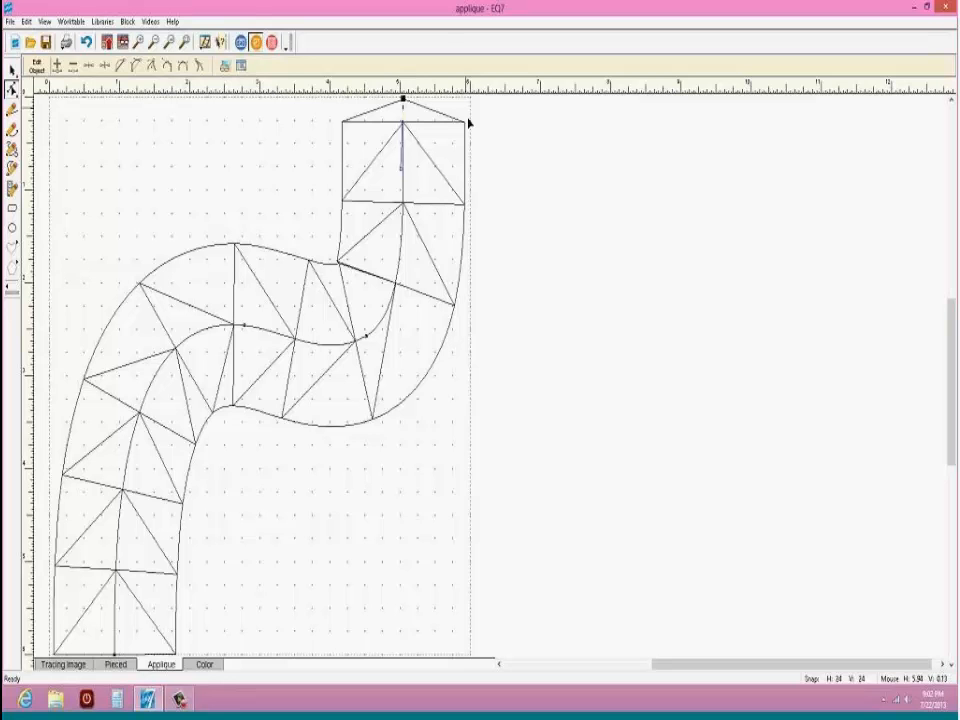
drag(403, 99, 411, 99)
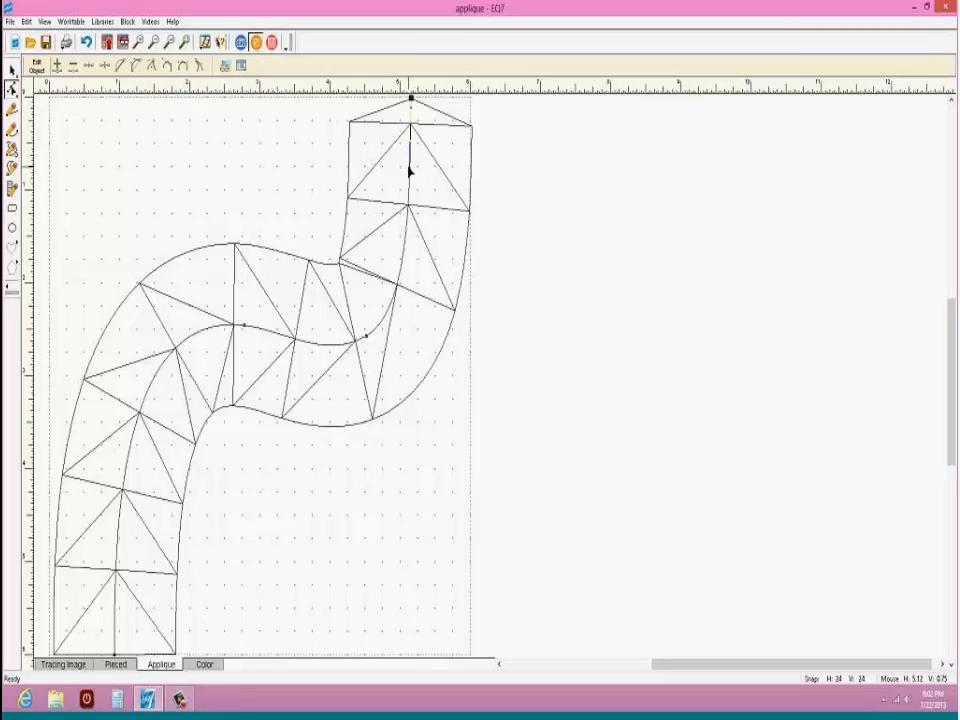
drag(411, 168, 413, 168)
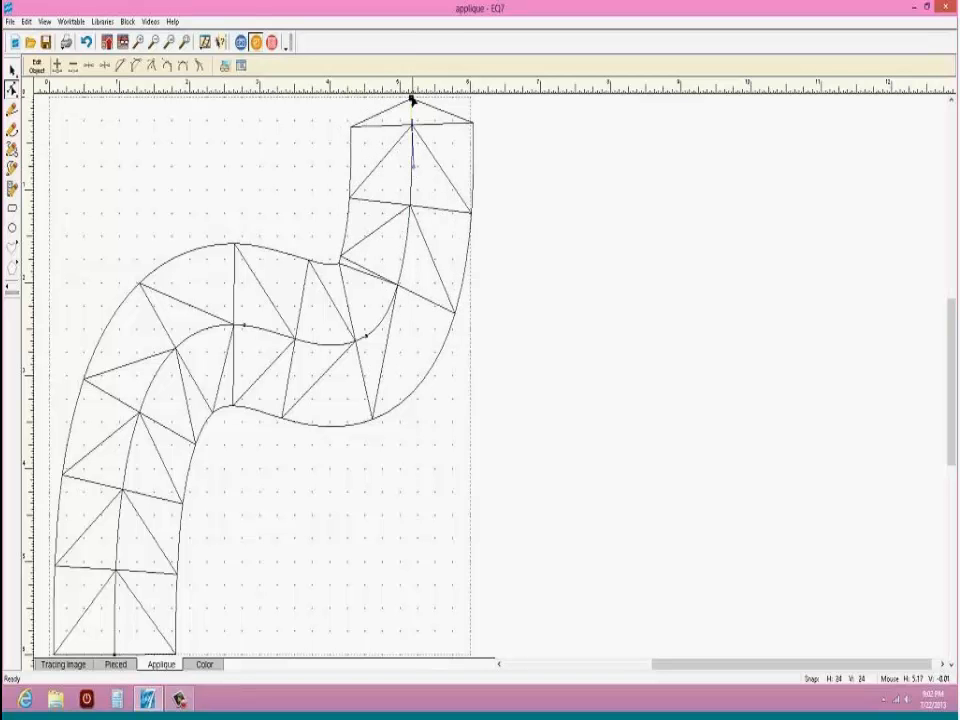
drag(411, 98, 408, 97)
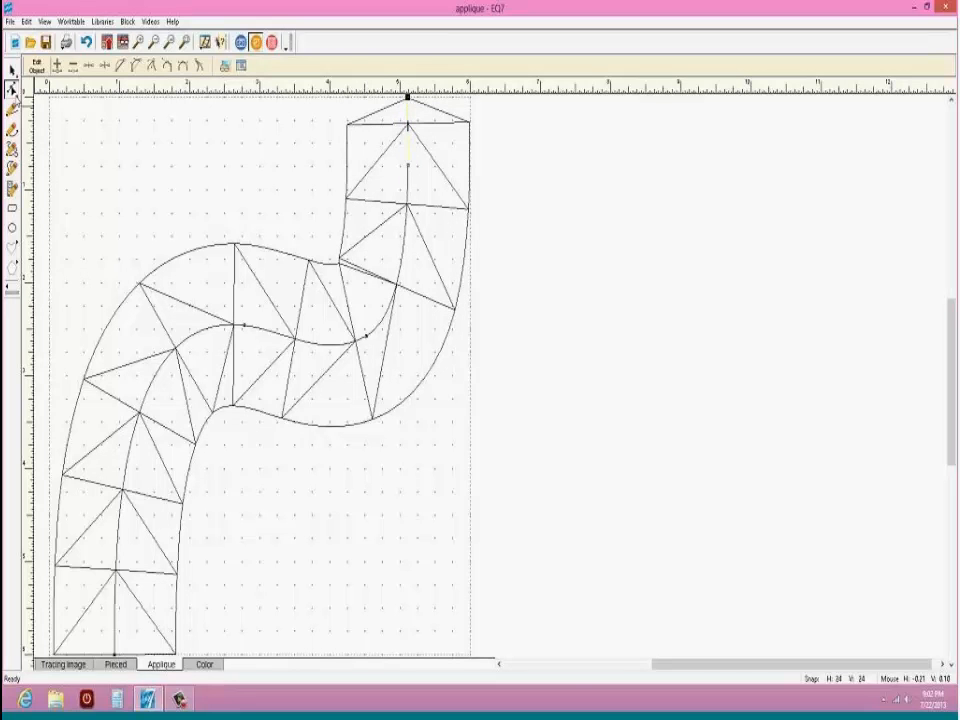
Step: Select the swath, try the contour that tapers toward both ends, and return to the uniform-width contour
click(12, 71)
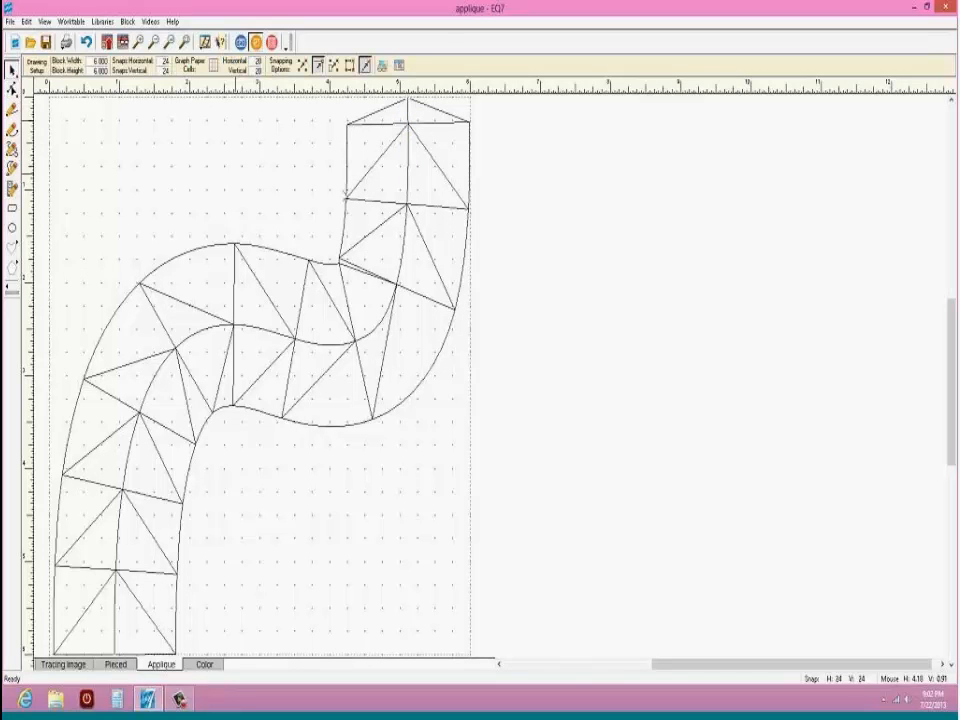
click(261, 375)
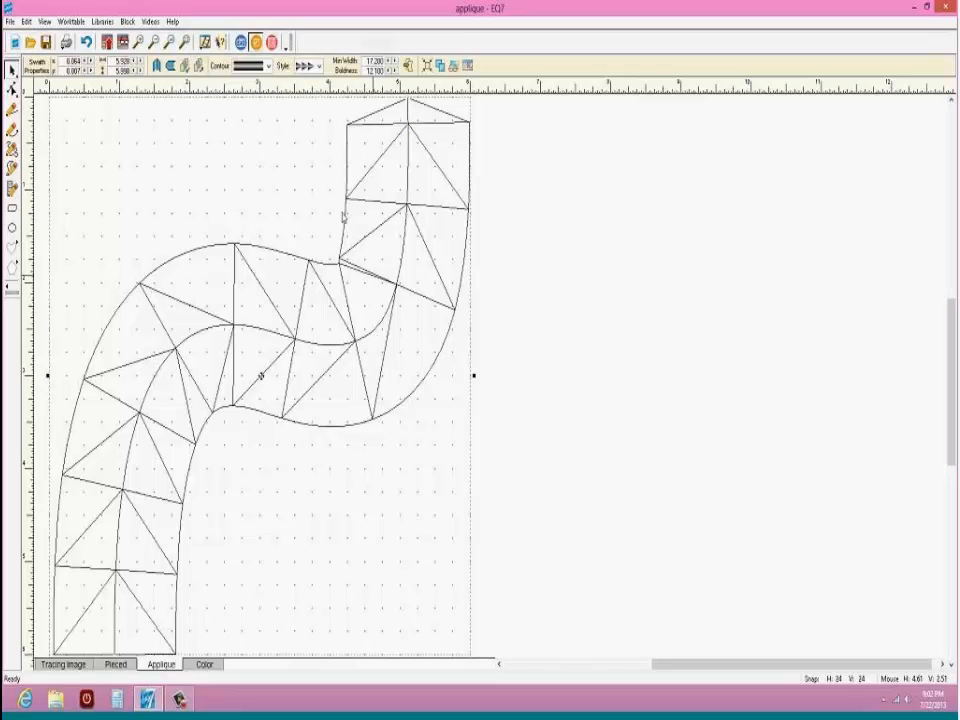
click(269, 67)
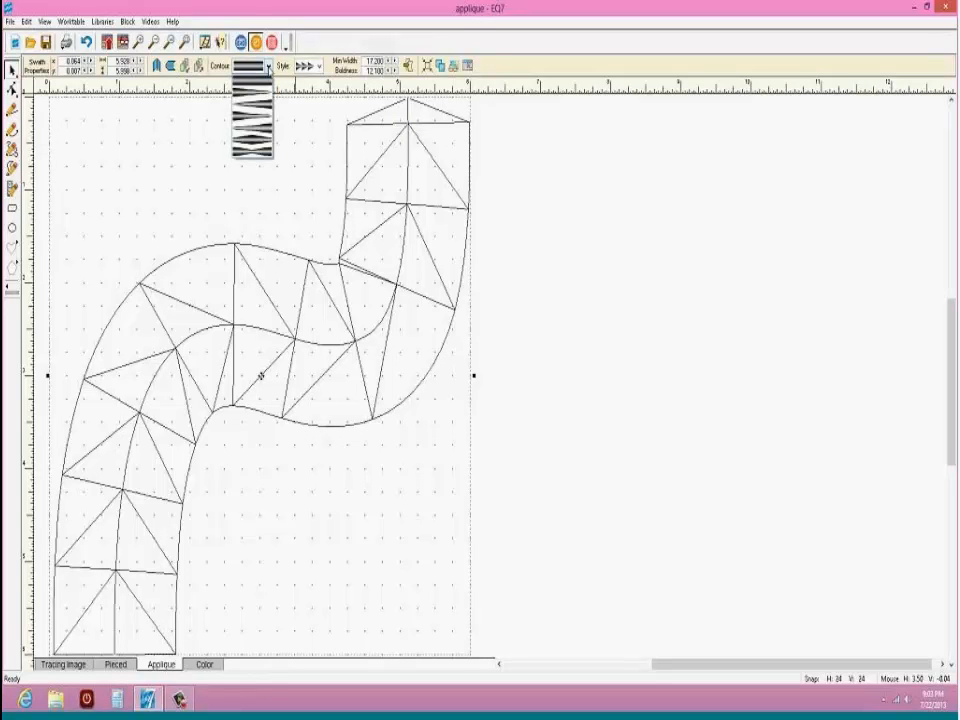
click(254, 146)
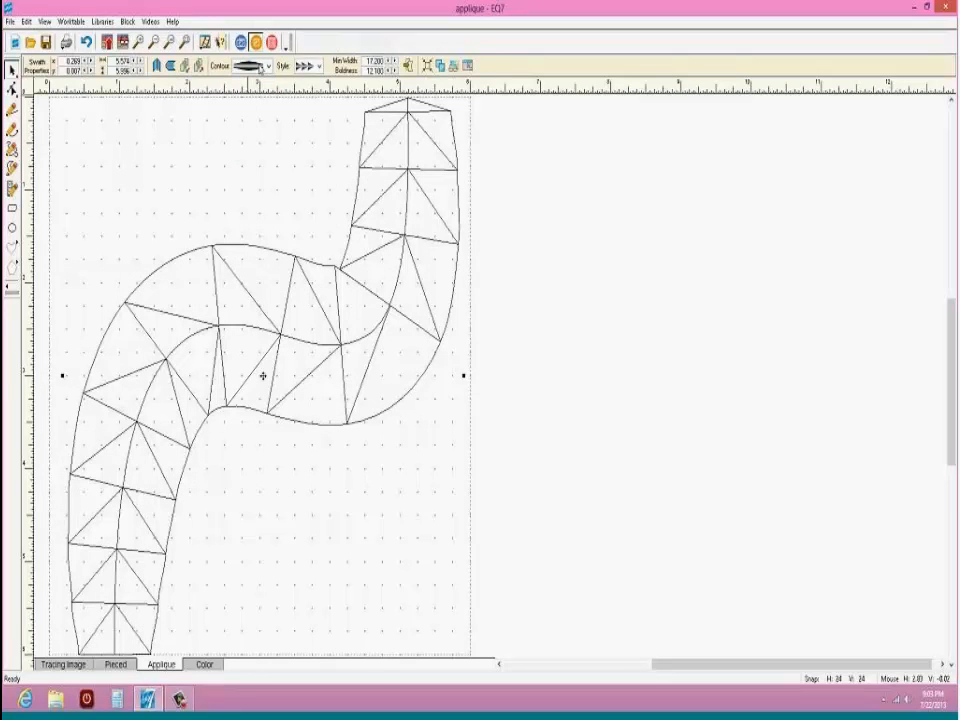
click(269, 67)
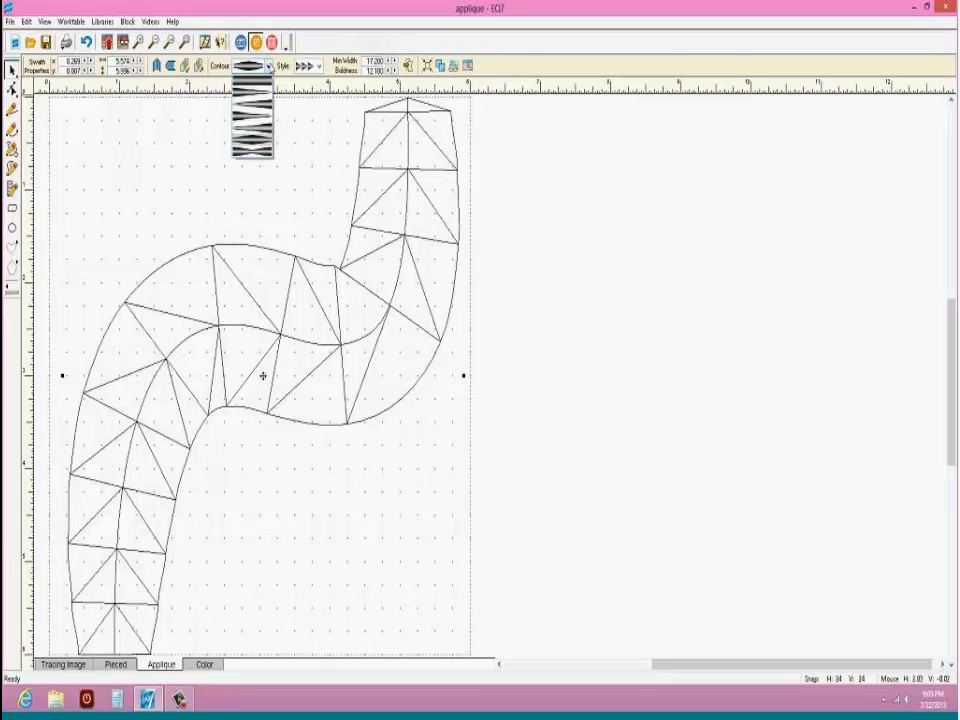
click(255, 88)
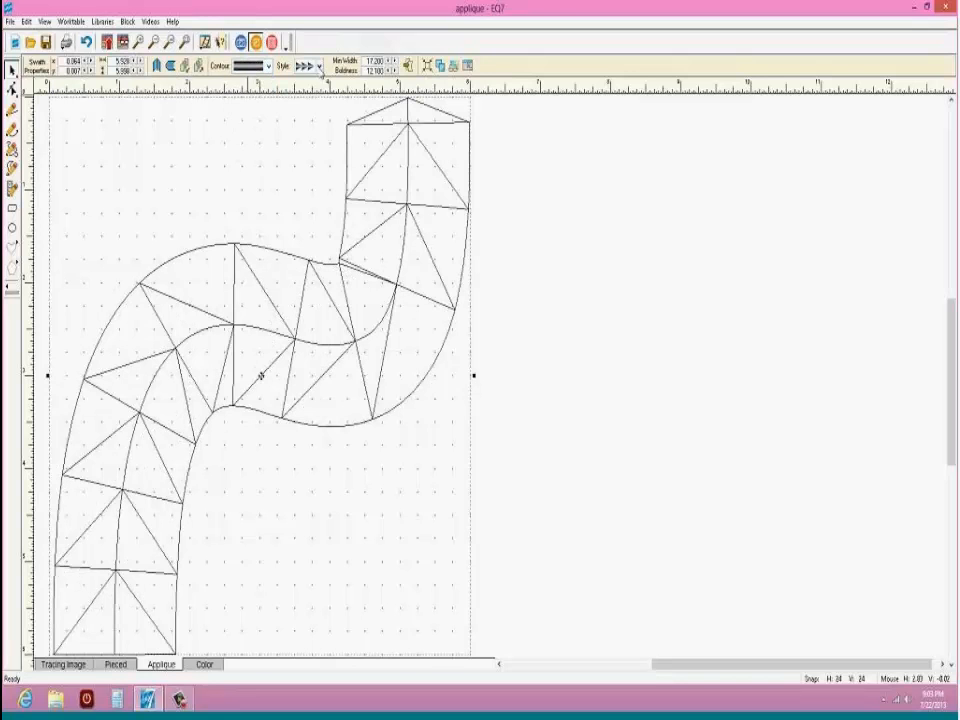
Step: Increase the swath's Boldness to 13.000 so a whole arrow unit ends at the block's top edge
click(393, 70)
click(393, 70)
click(393, 70)
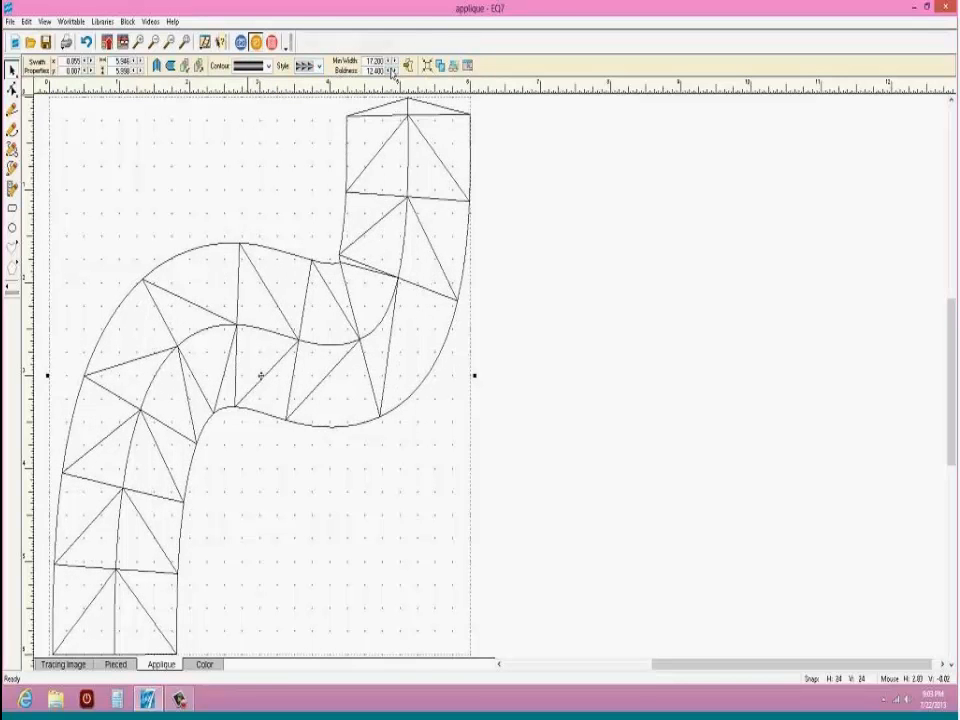
click(393, 70)
click(393, 70)
click(393, 70)
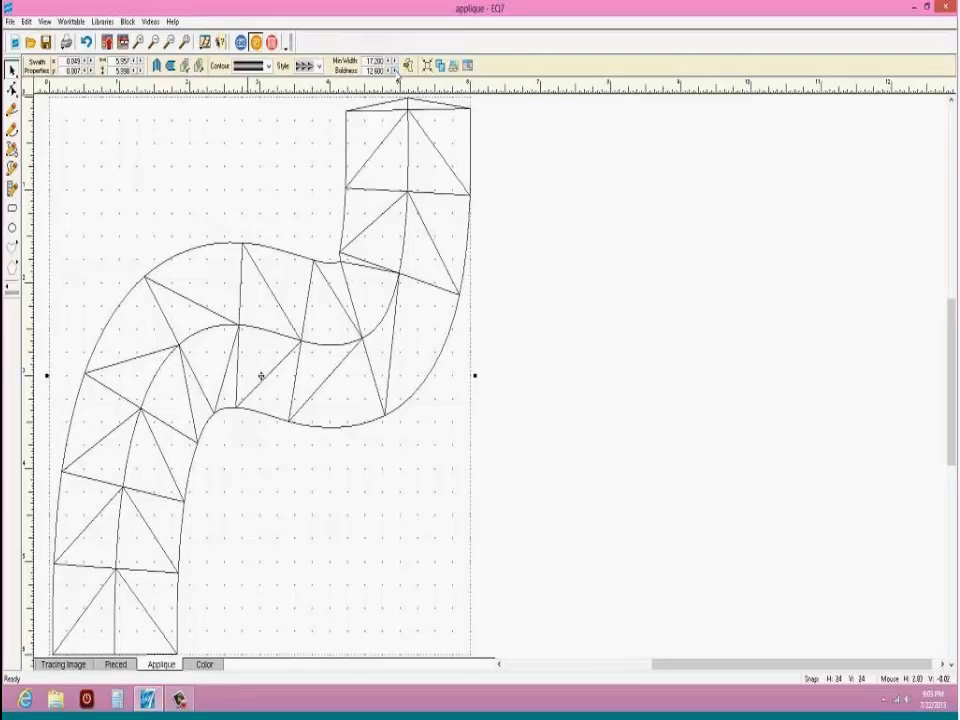
click(393, 70)
click(393, 70)
click(393, 70)
click(393, 70)
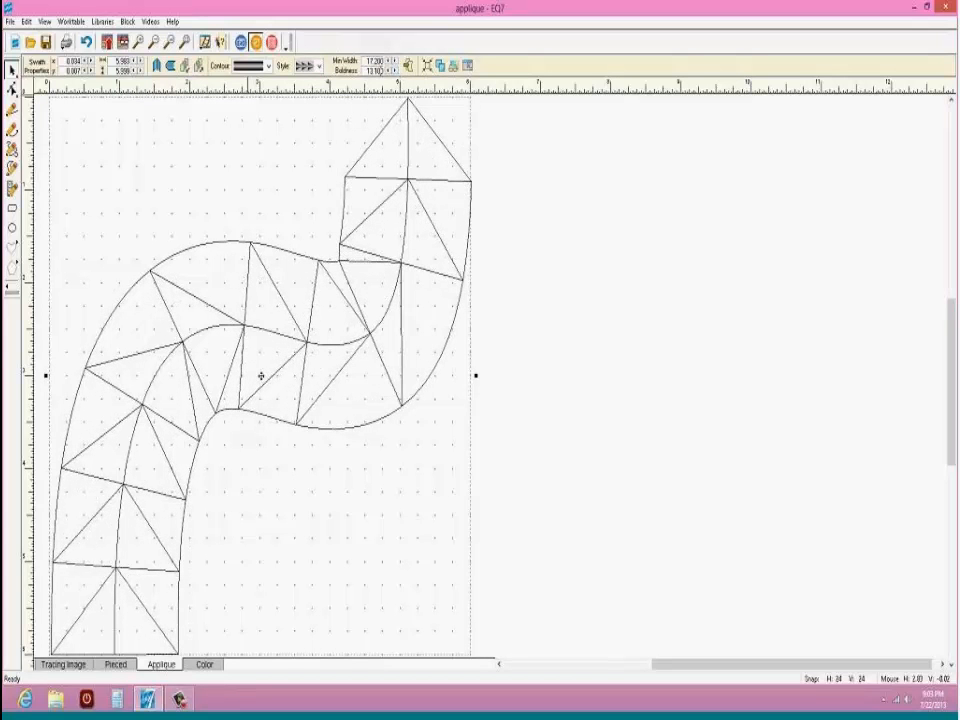
click(393, 73)
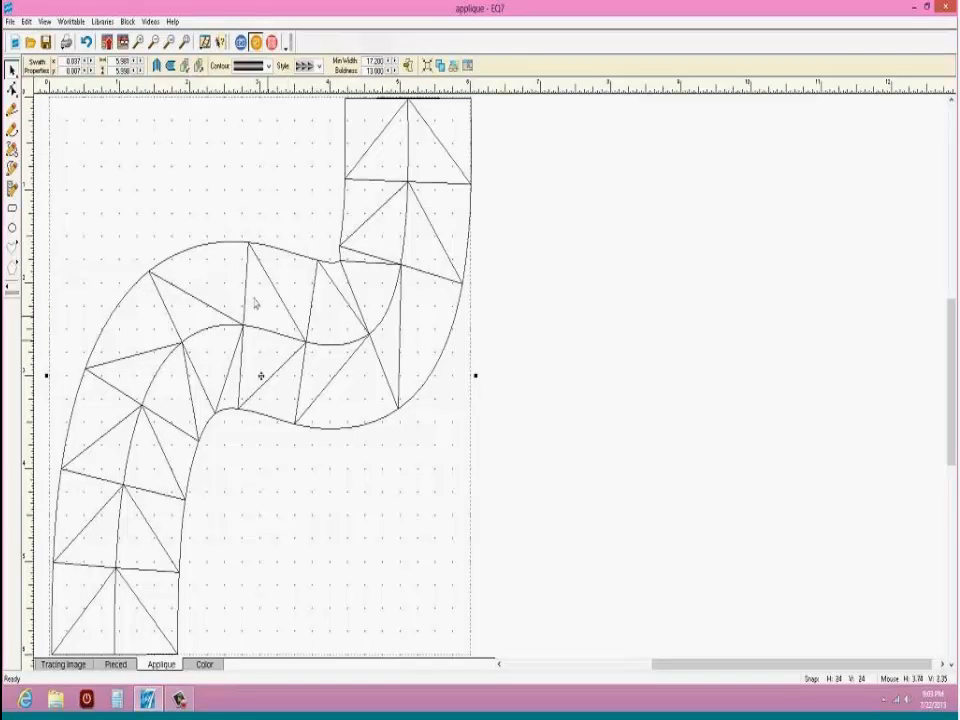
Step: Edit the swath's nodes and move the right inner node horizontally toward the left inner node
click(13, 87)
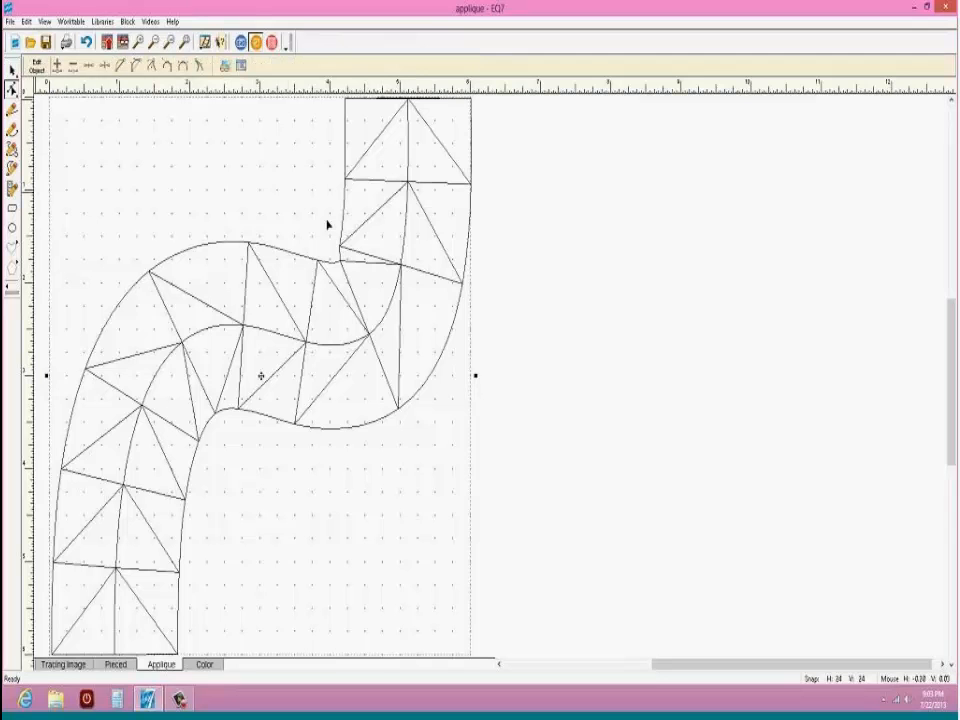
click(356, 336)
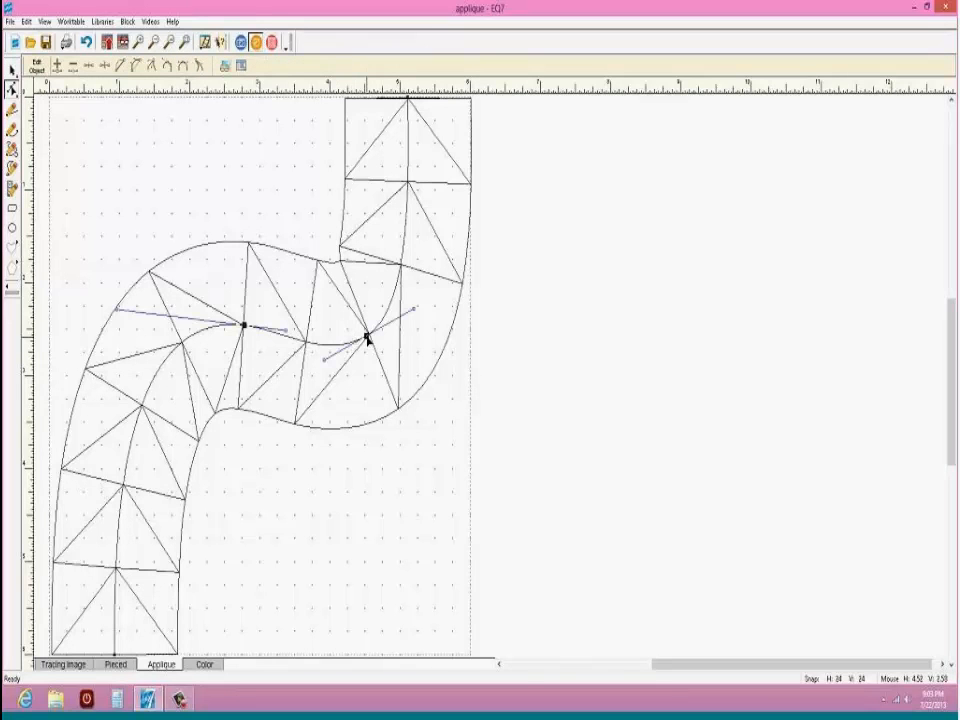
drag(366, 336, 336, 334)
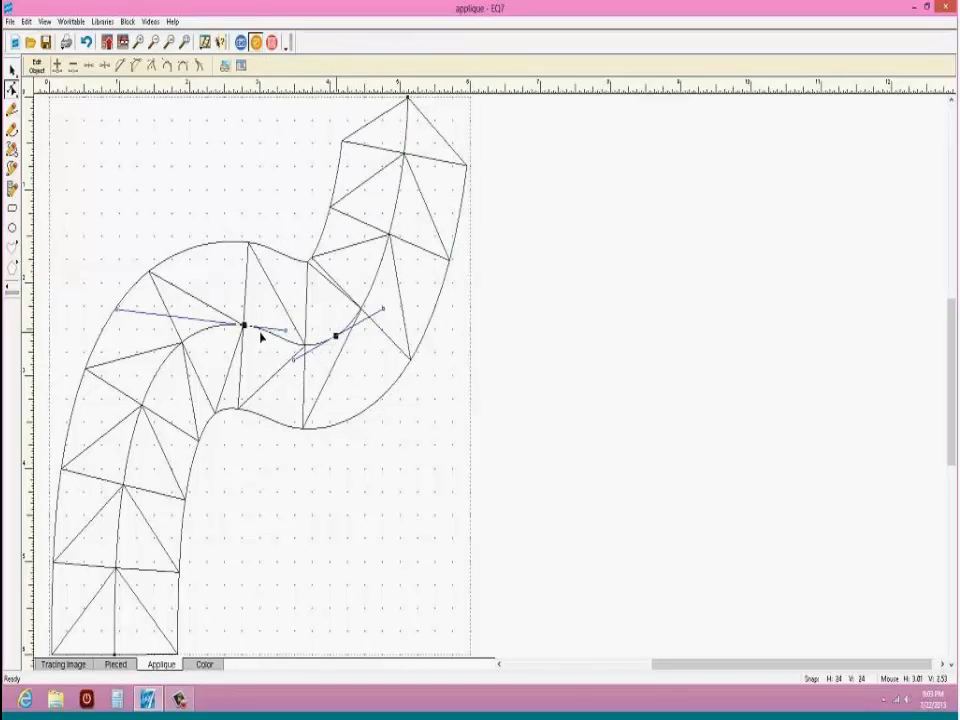
click(187, 327)
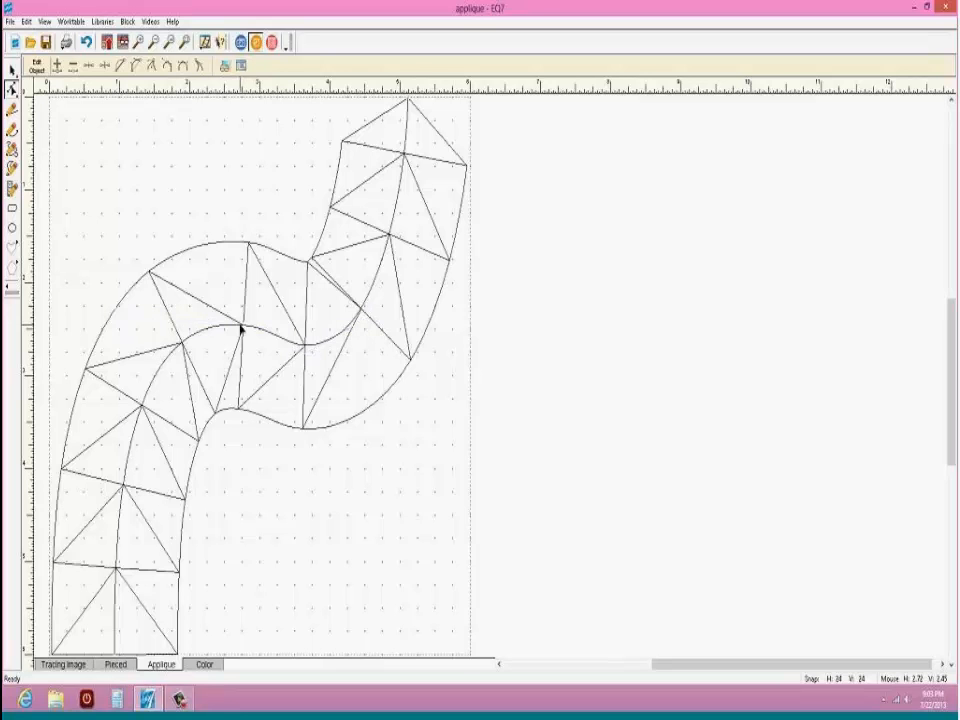
drag(250, 328, 260, 329)
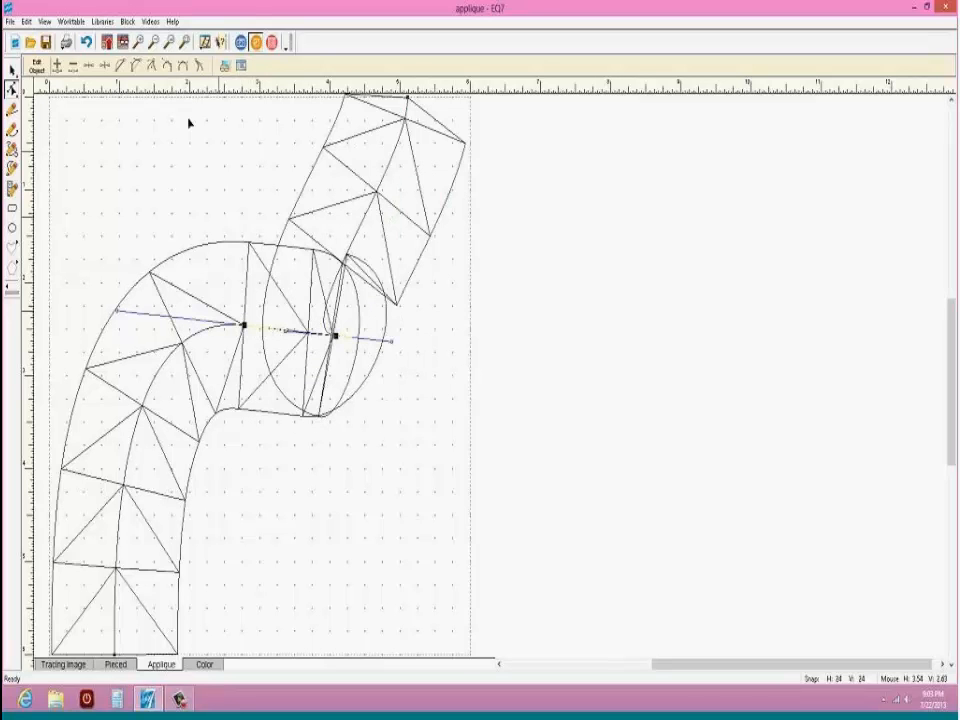
click(87, 42)
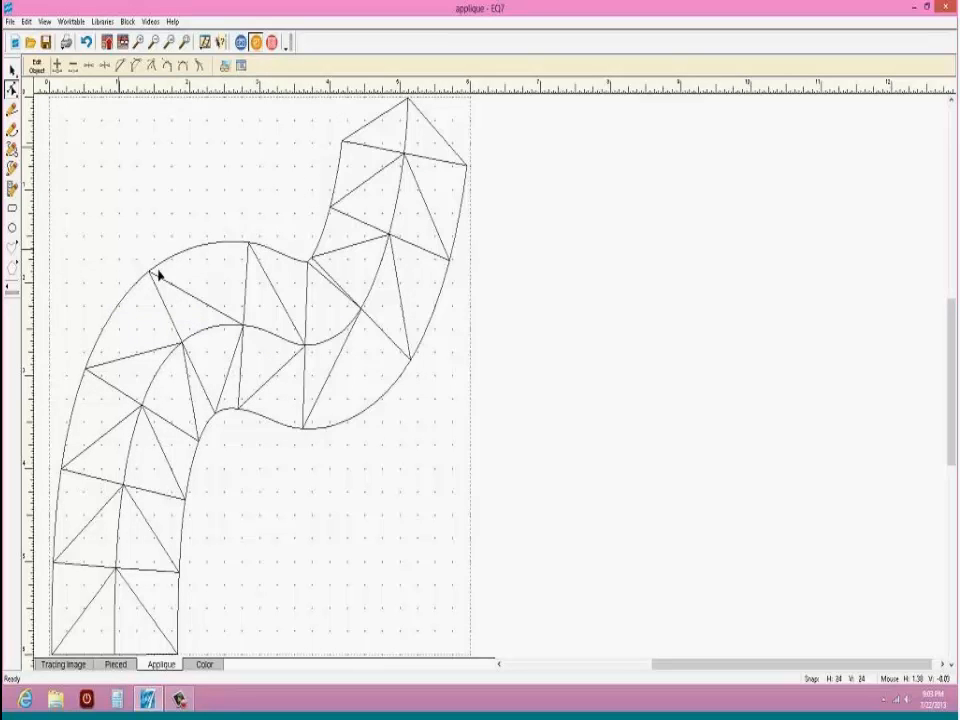
Step: Reshape the swath's S-curve by moving the left inner node slightly up and outward and the right inner node lower, flattening its handles
click(212, 332)
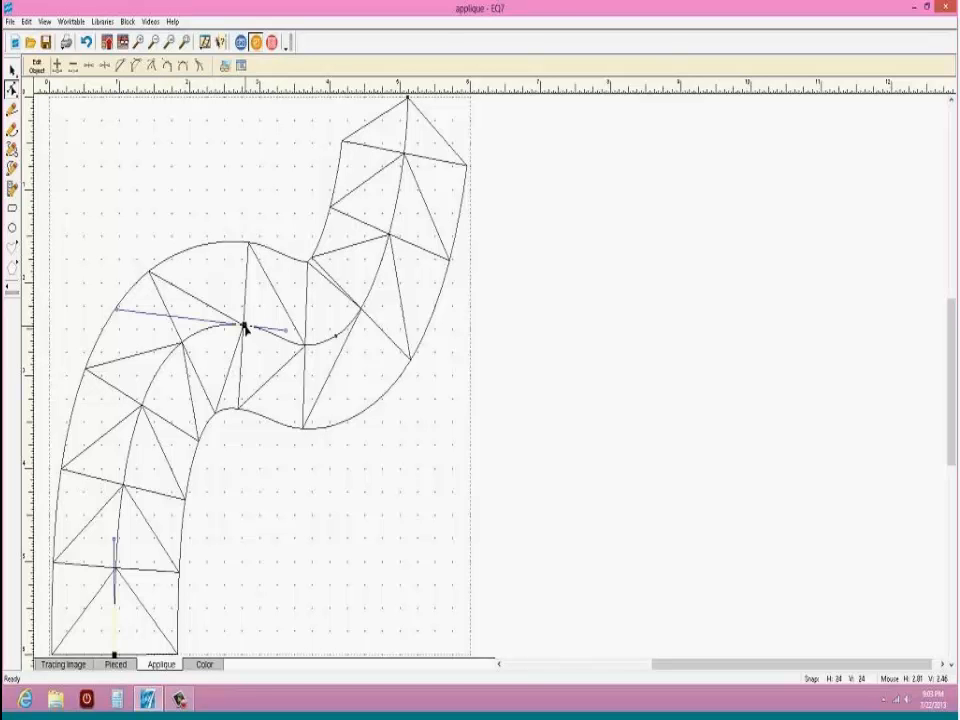
drag(244, 327, 224, 320)
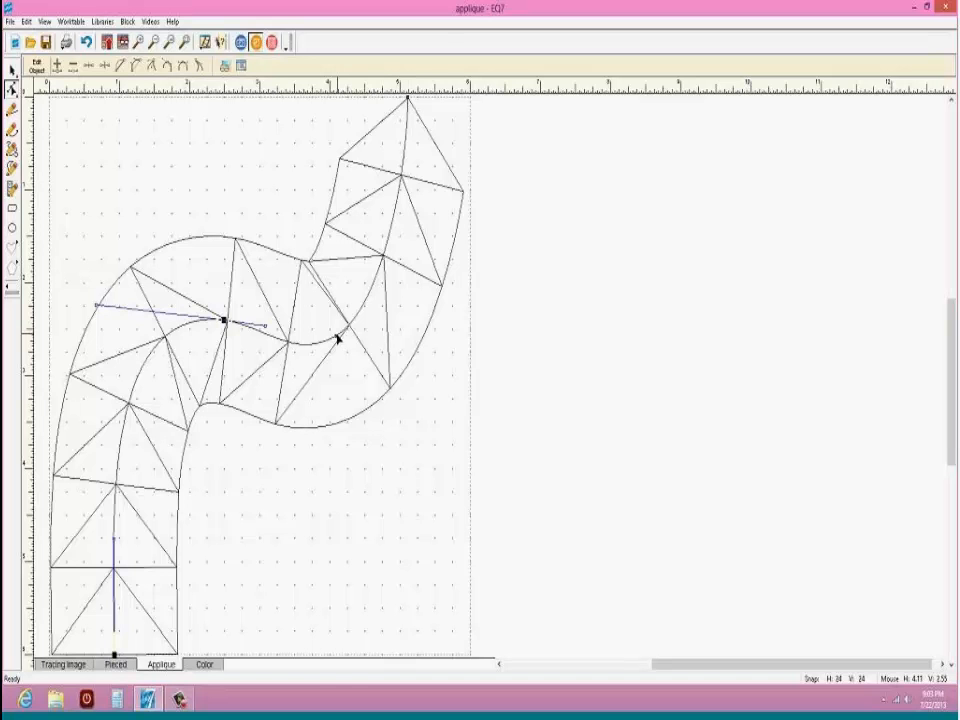
drag(336, 335, 432, 343)
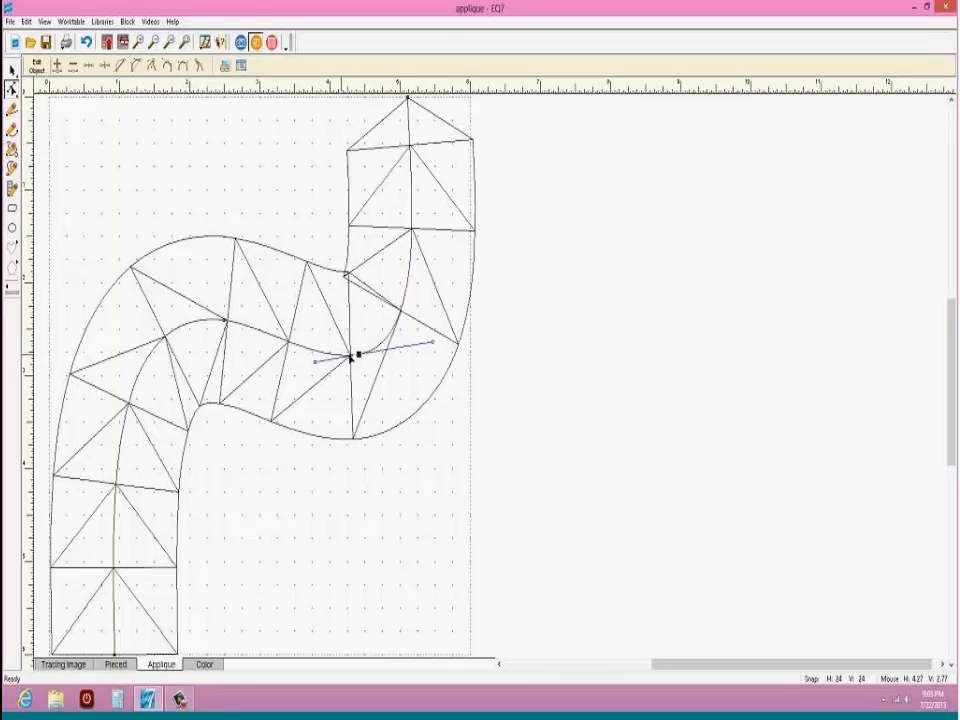
drag(360, 351, 336, 371)
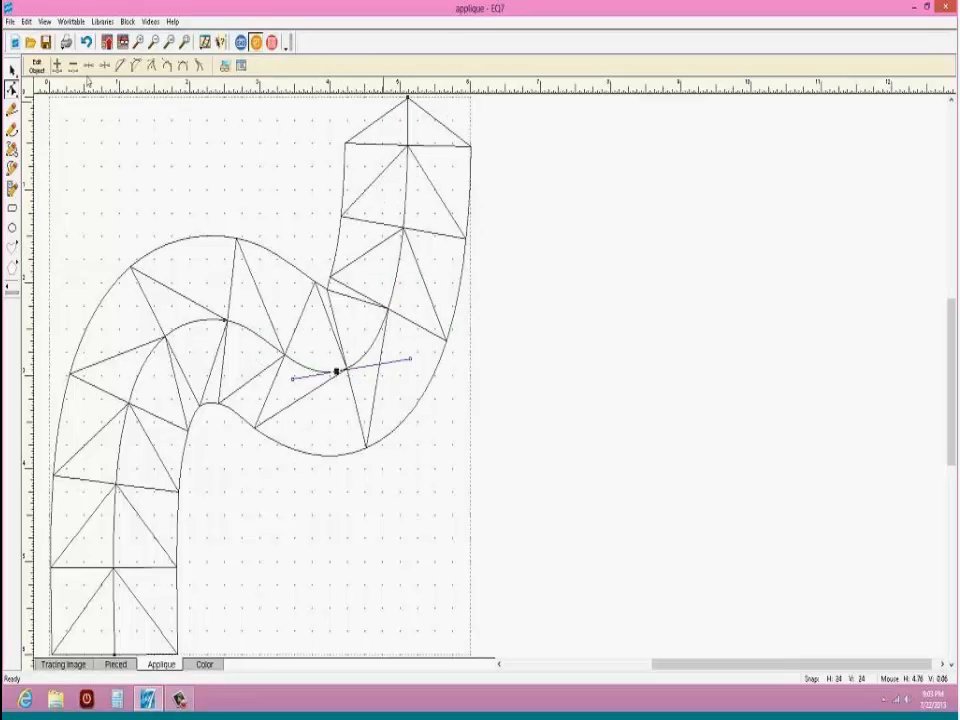
Step: Set the reshaped swath's Boldness to 14.700 so the arrow pattern finishes on a full unit at the top
click(12, 71)
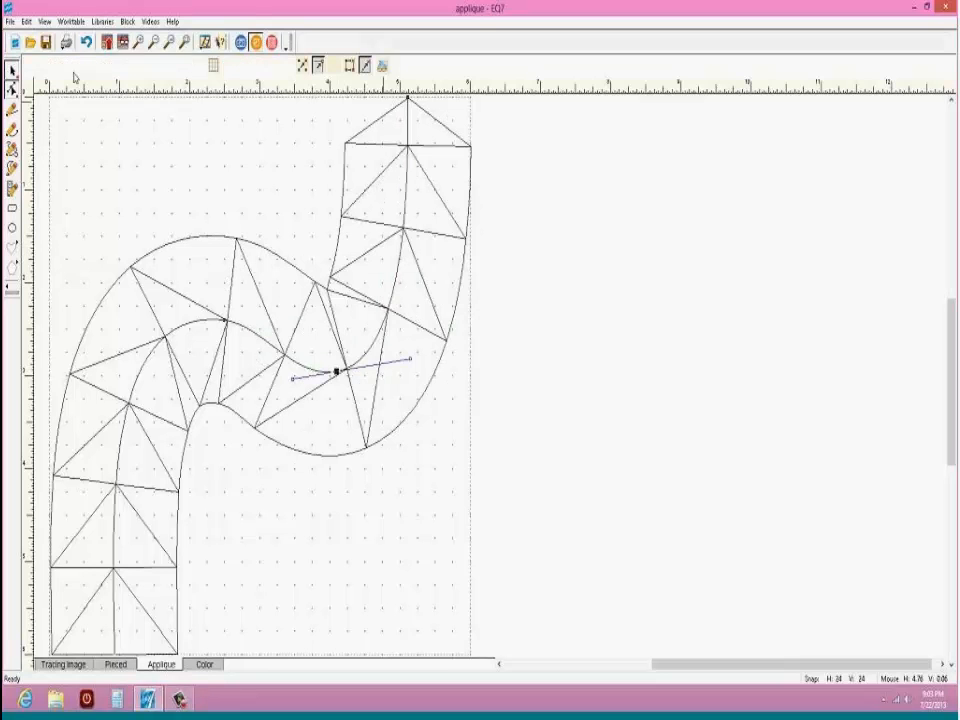
click(398, 143)
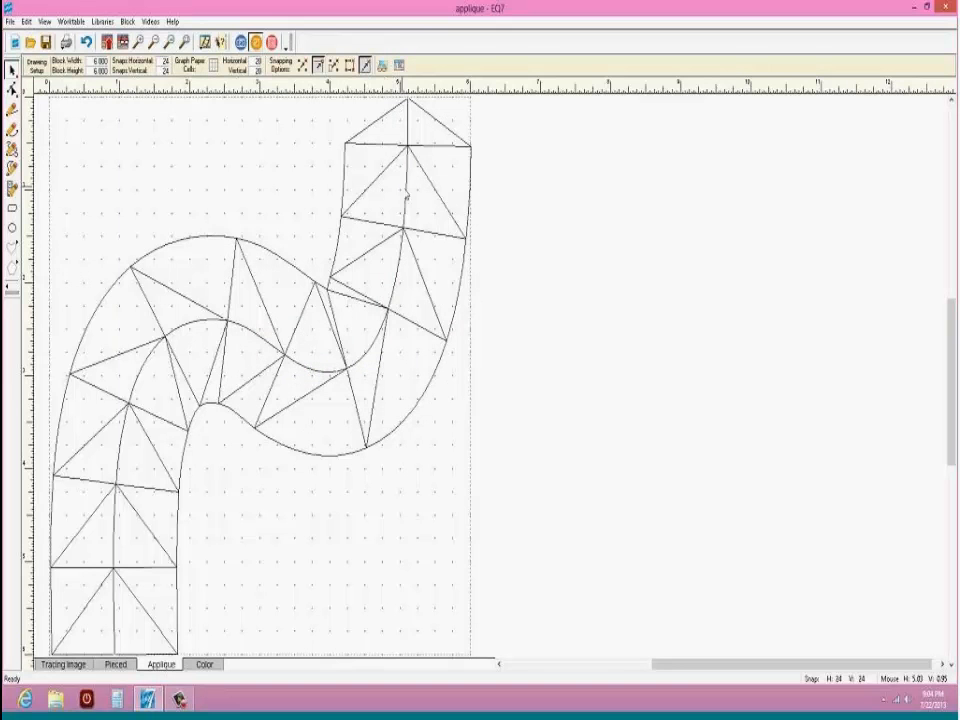
click(407, 190)
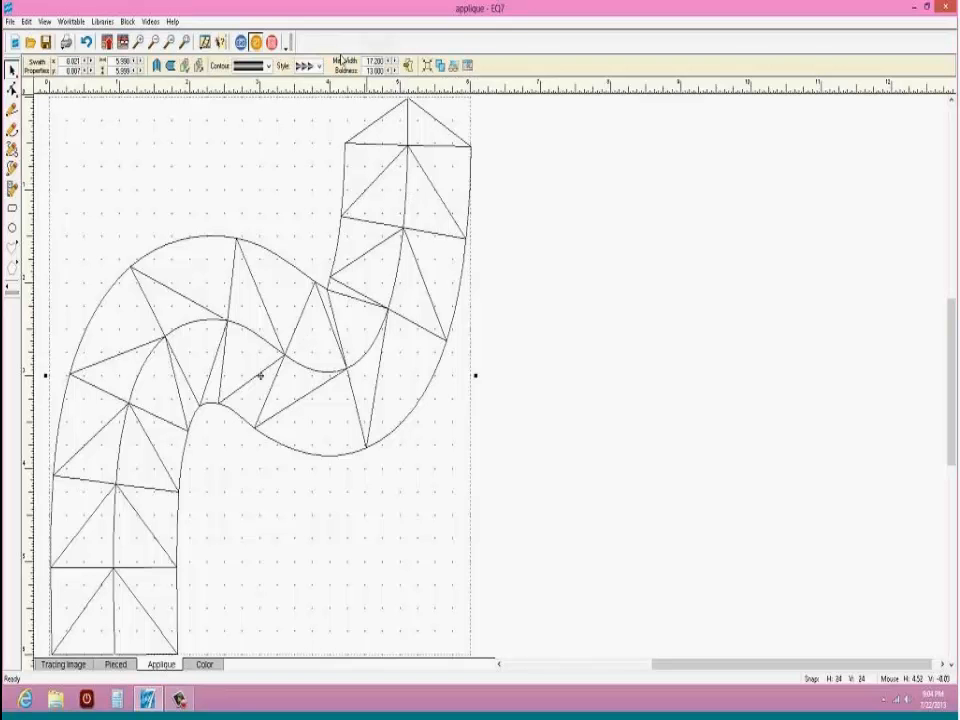
click(395, 73)
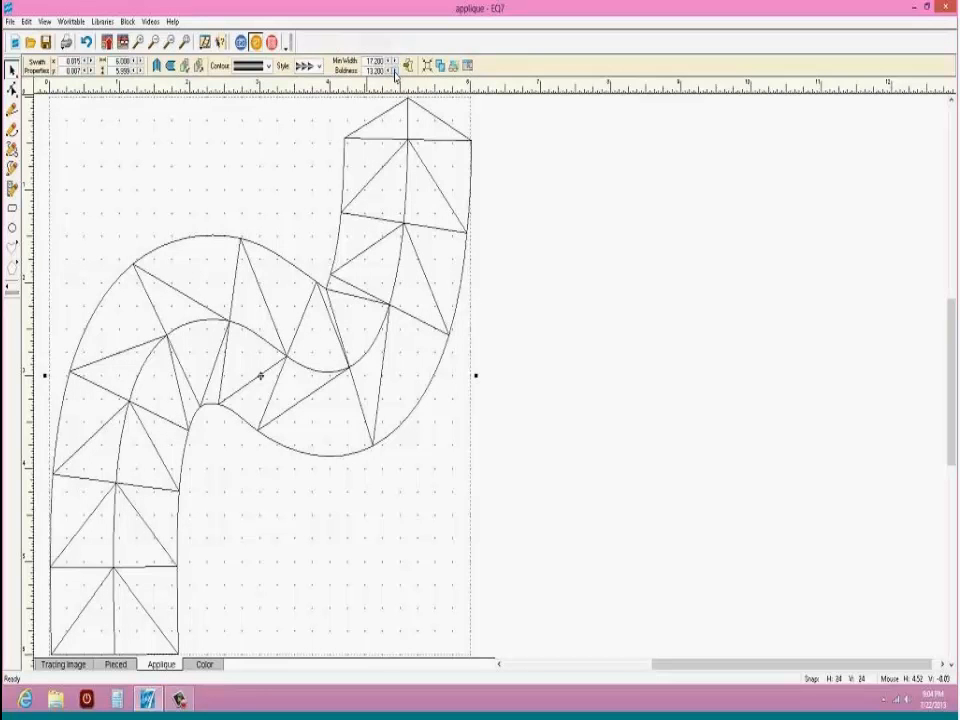
click(395, 73)
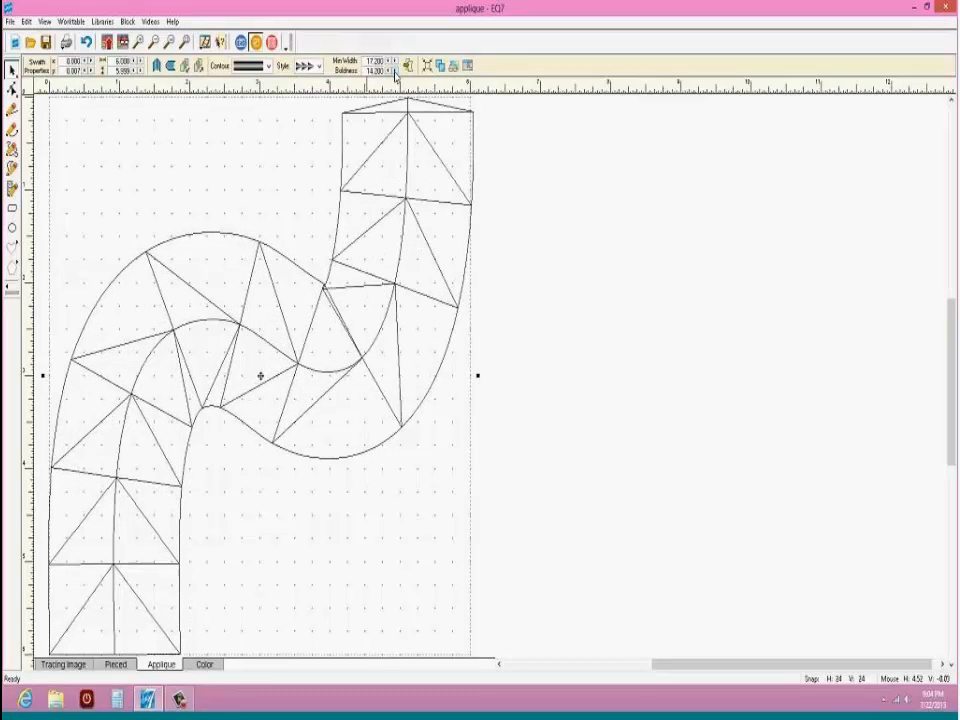
click(395, 73)
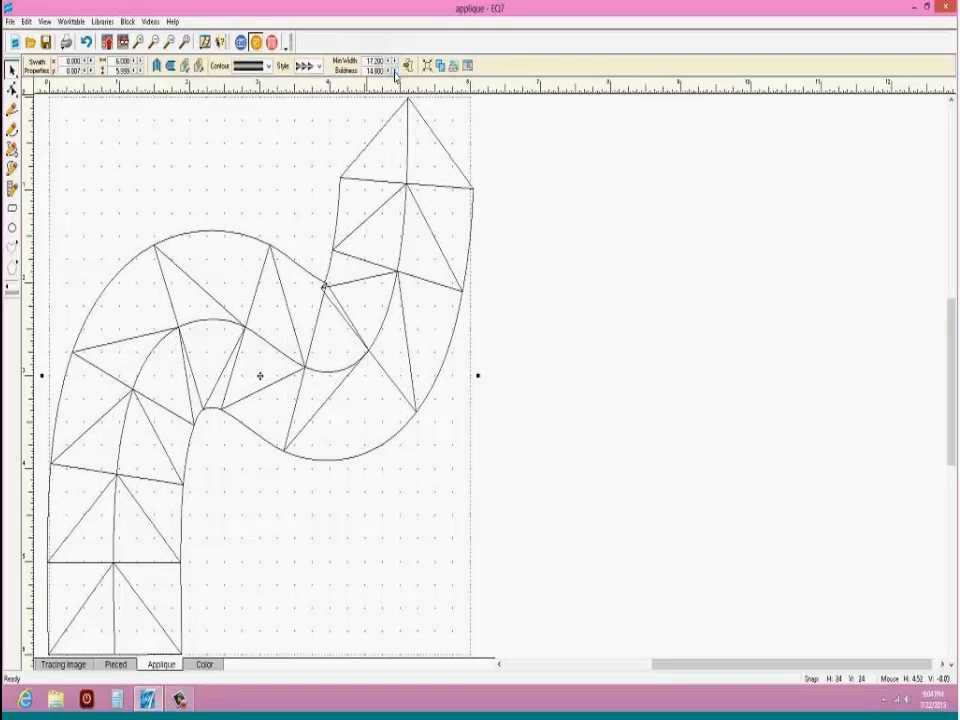
click(390, 73)
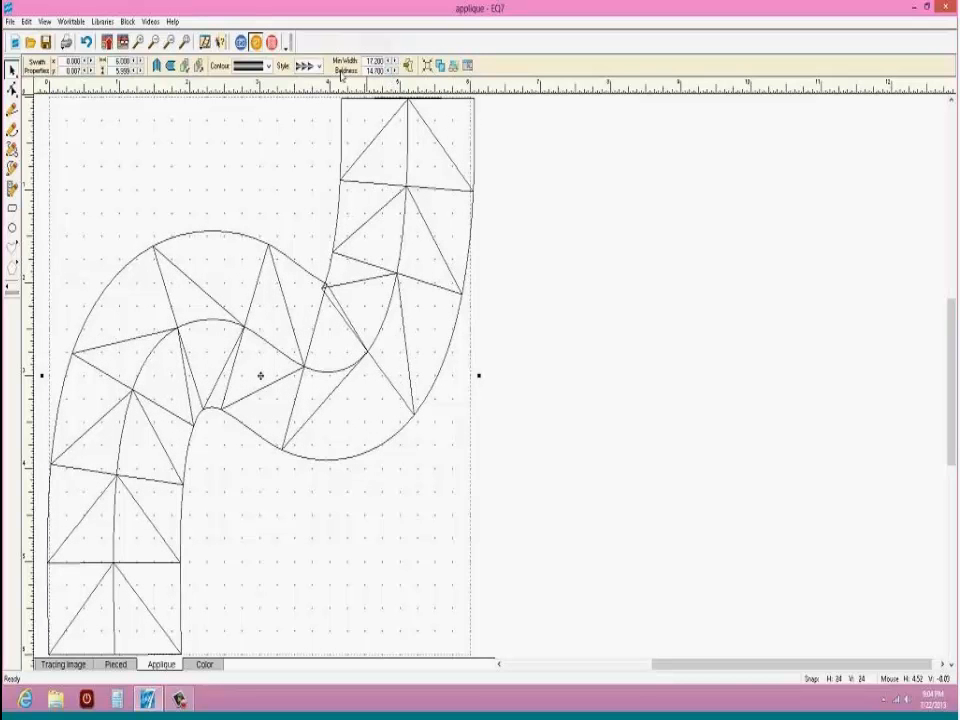
Step: Edit the swath's nodes, moving the top end node slightly left and down and the bottom end node slightly right, inside the block edges
click(12, 88)
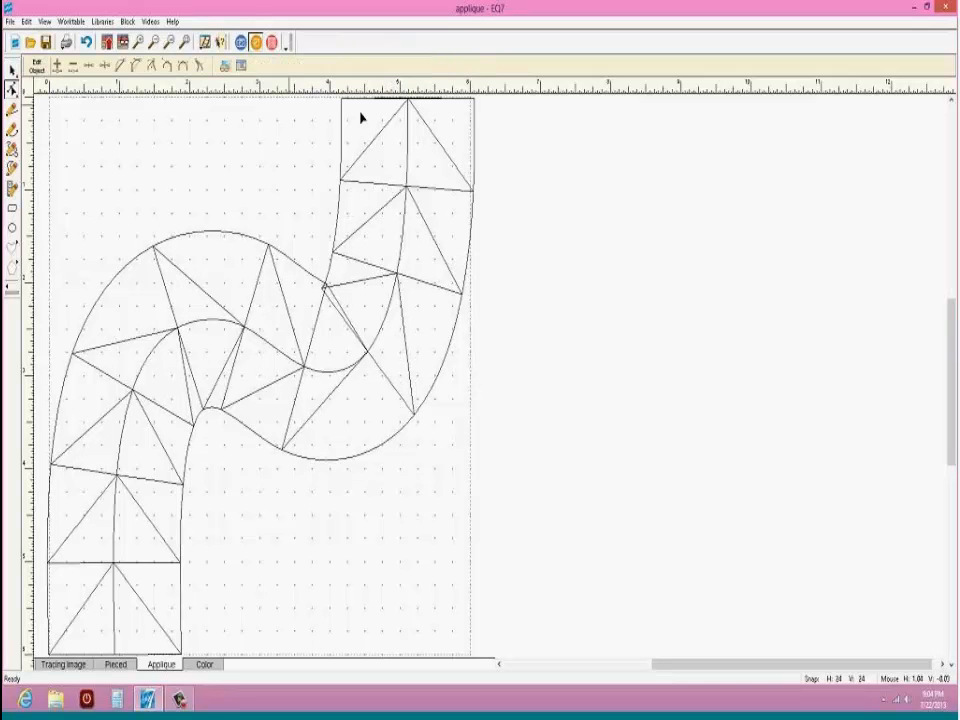
click(407, 99)
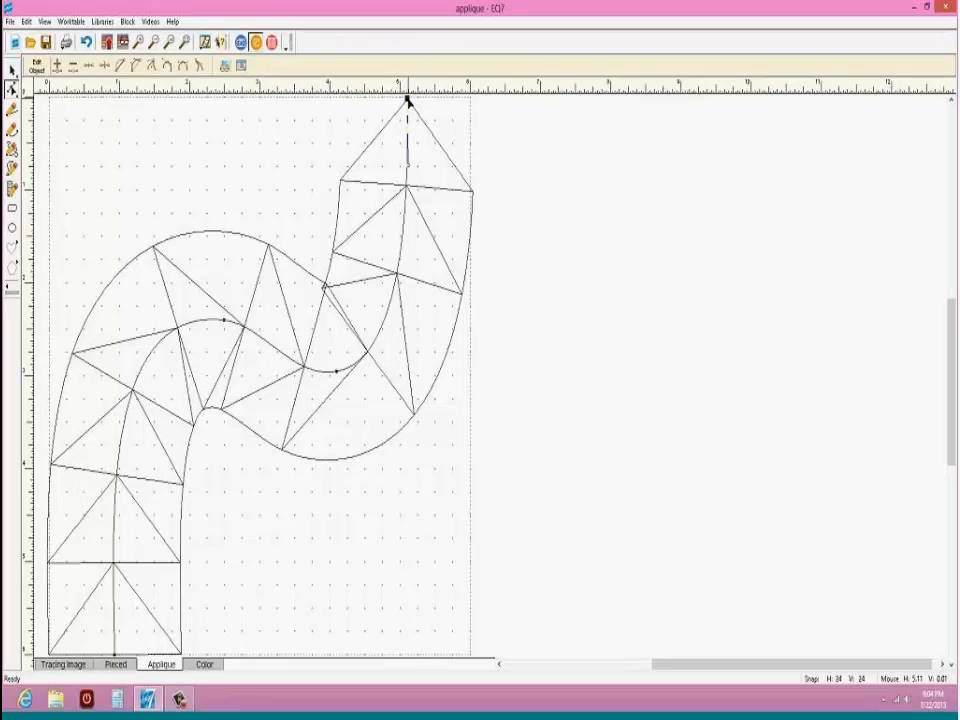
drag(407, 99, 402, 100)
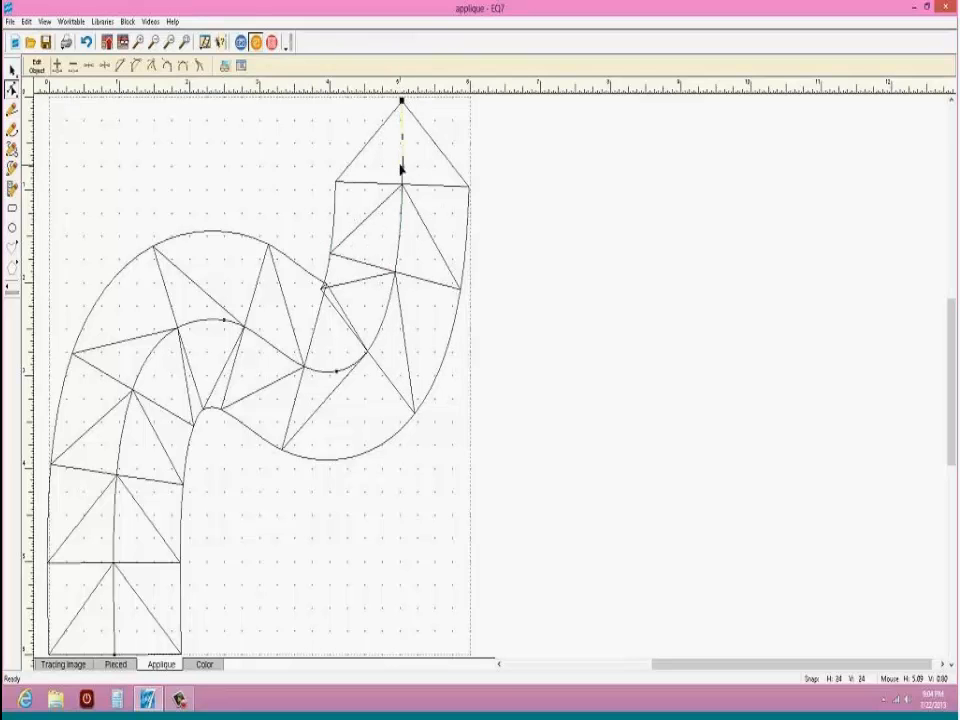
drag(403, 168, 407, 167)
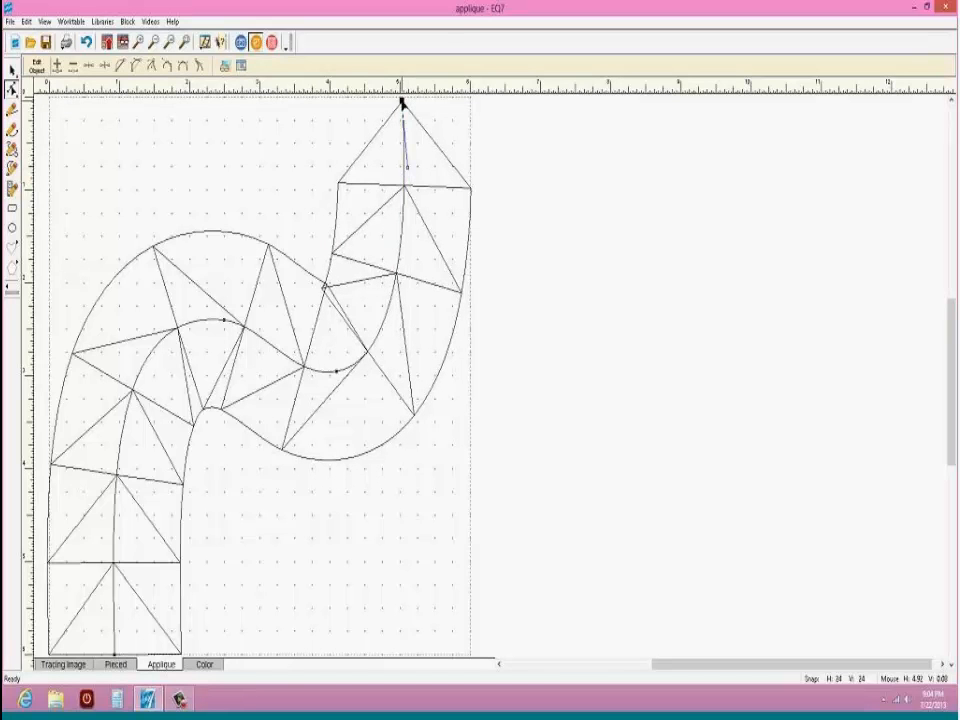
drag(402, 101, 396, 103)
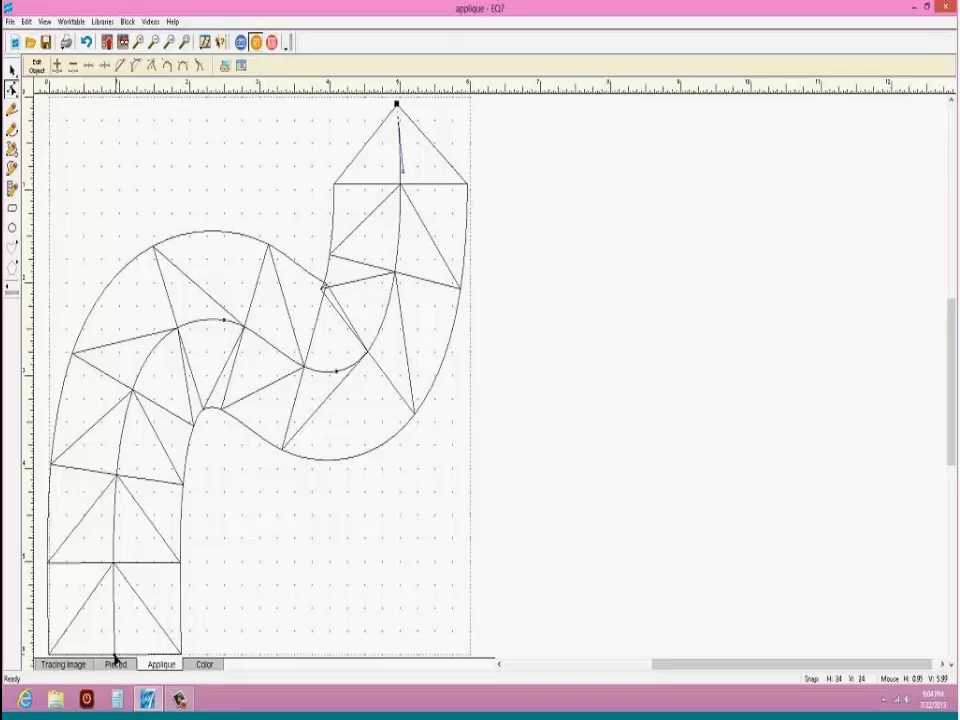
drag(115, 657, 121, 657)
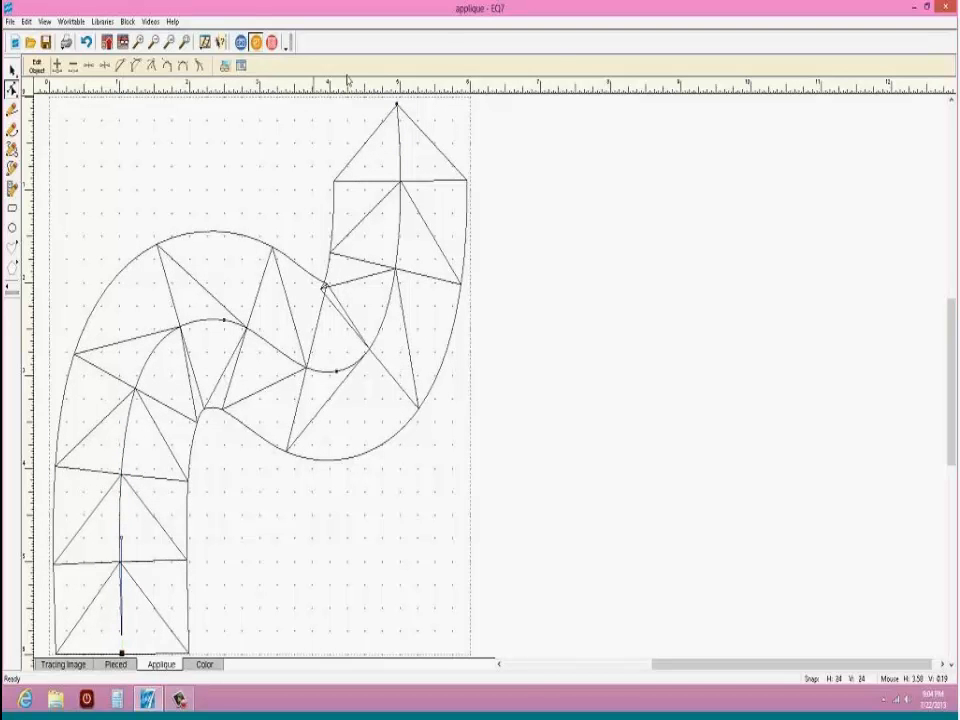
Step: Select the whole swath and increase its Boldness to 15.000
click(12, 70)
key(ctrl+a)
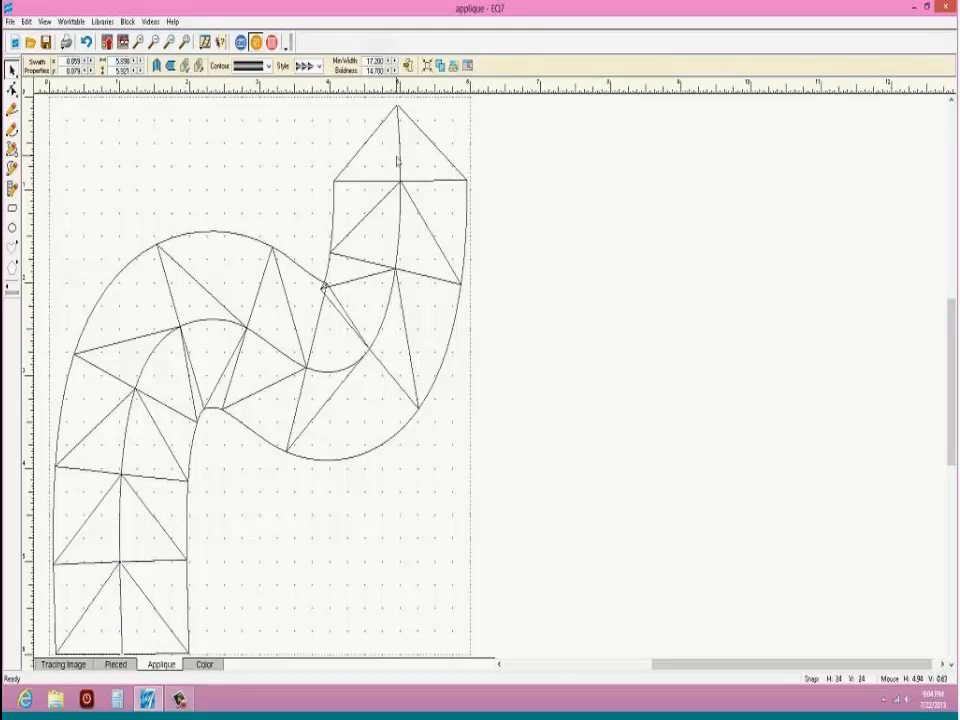
click(381, 73)
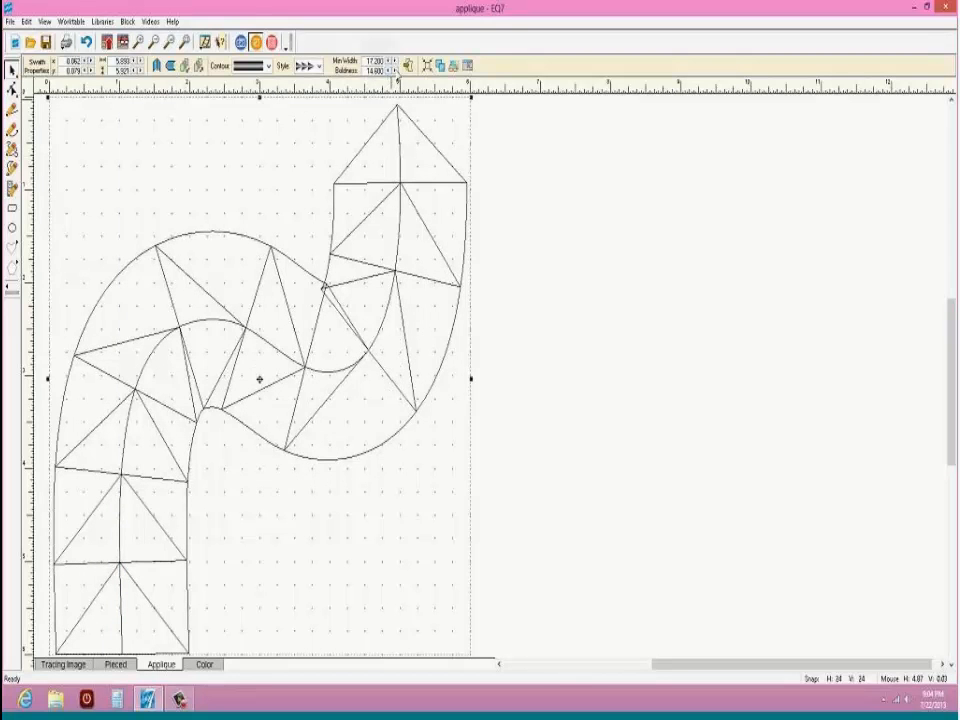
click(396, 71)
click(396, 71)
click(396, 71)
click(396, 71)
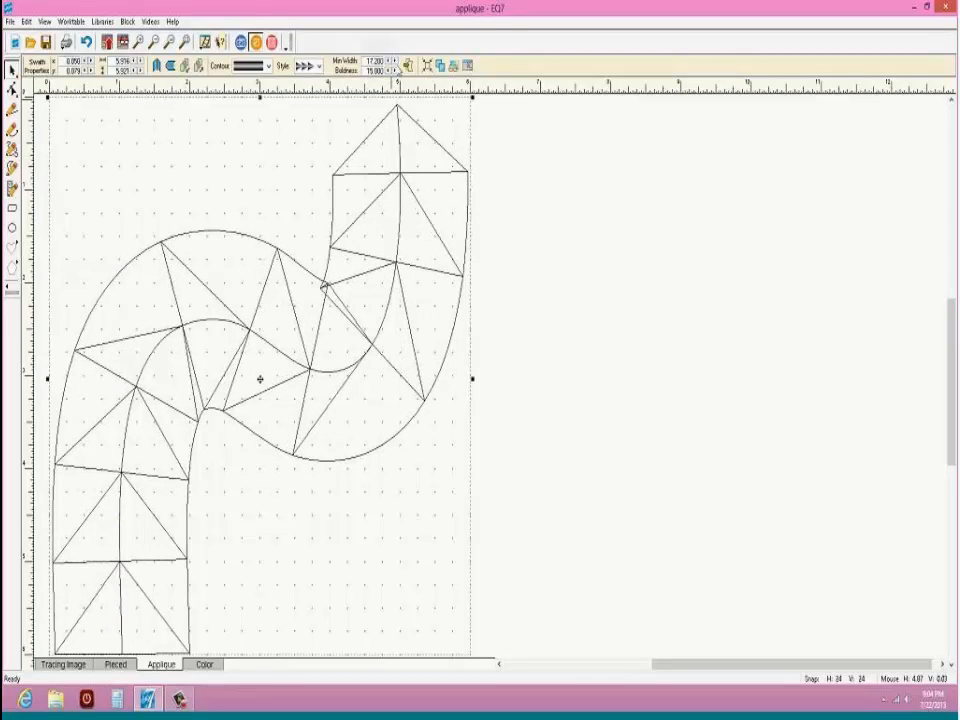
Step: Try a Min Width of 17.400 on the swath and set it back to 17.200
click(396, 60)
click(396, 60)
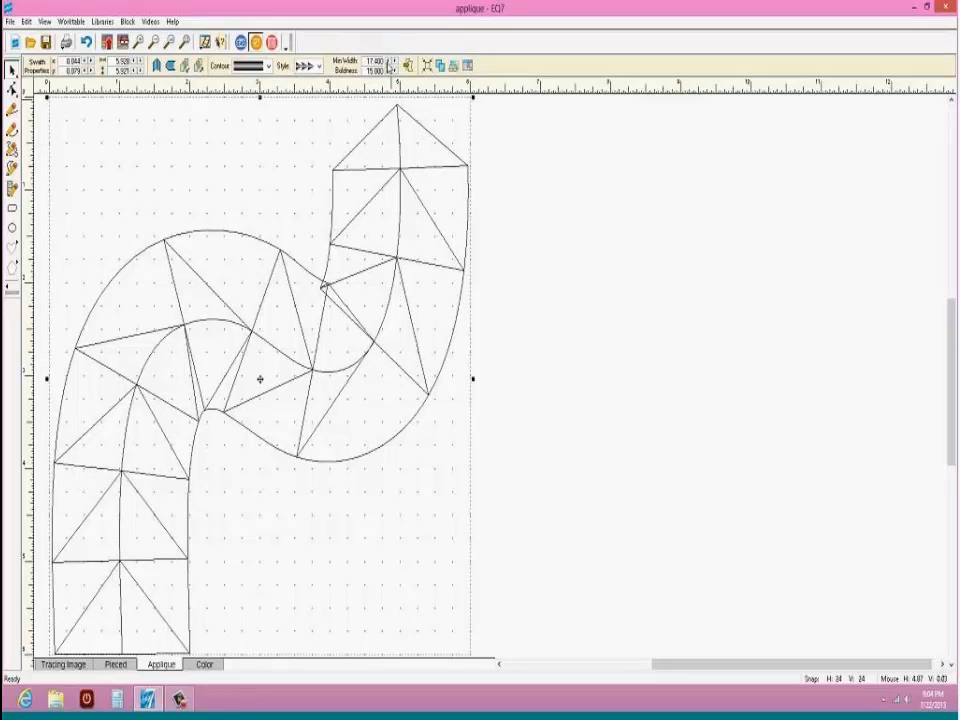
click(388, 62)
click(388, 62)
Step: Increase the swath's Boldness further to 17.800, extending the arrow pattern to the block's top edge
click(396, 71)
click(396, 71)
click(396, 71)
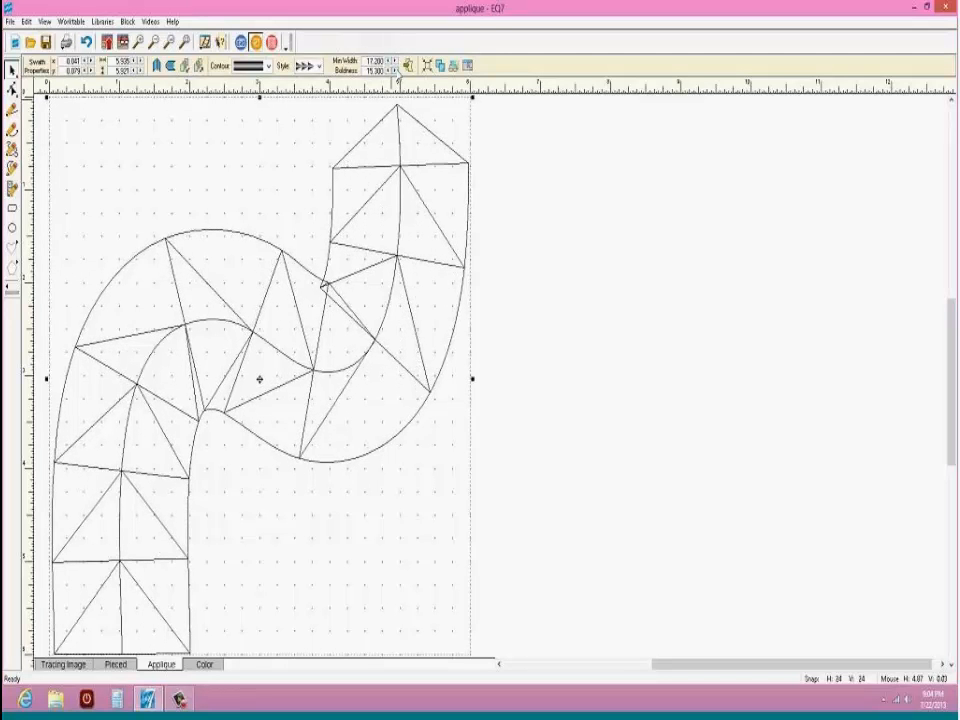
click(396, 71)
click(396, 71)
click(396, 71)
click(396, 71)
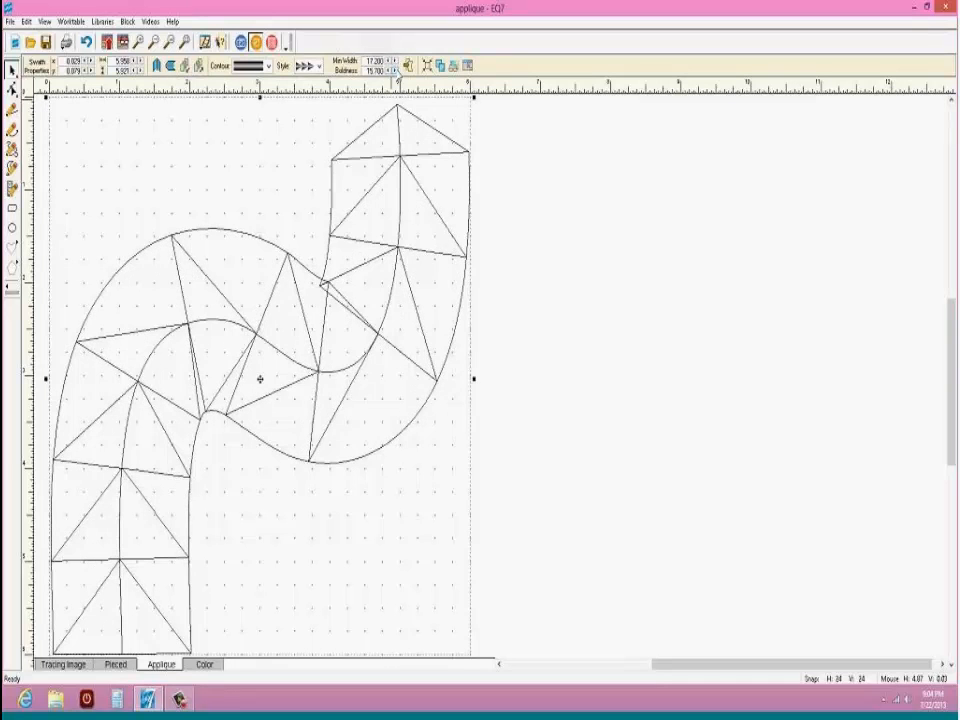
click(396, 71)
click(396, 71)
click(396, 71)
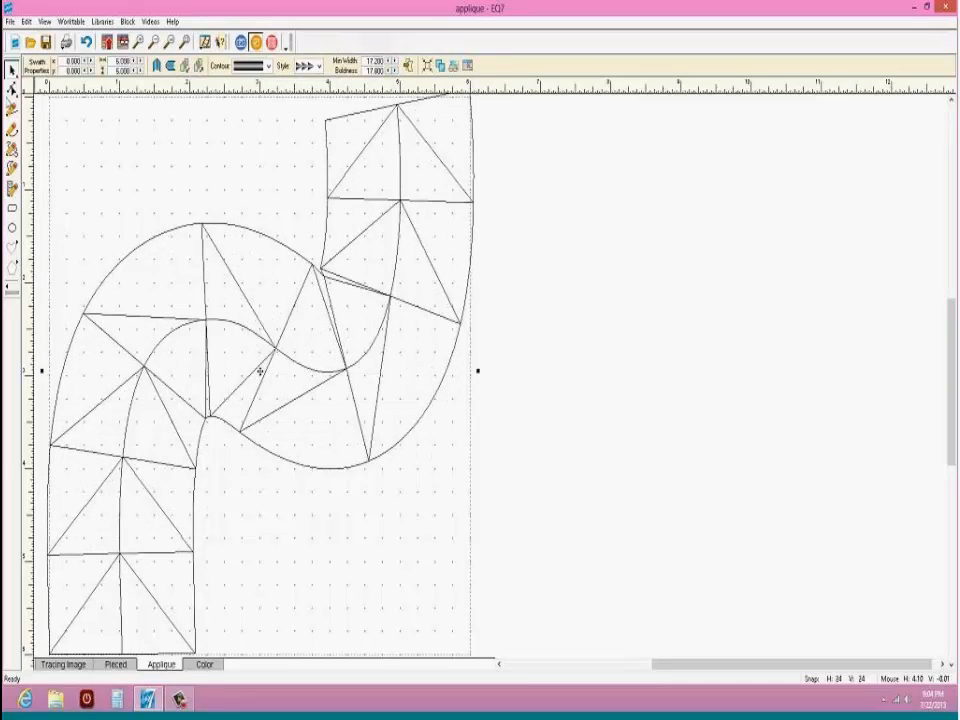
Step: Edit the swath's nodes and move its top end node slightly left and up toward the block's top edge
click(12, 88)
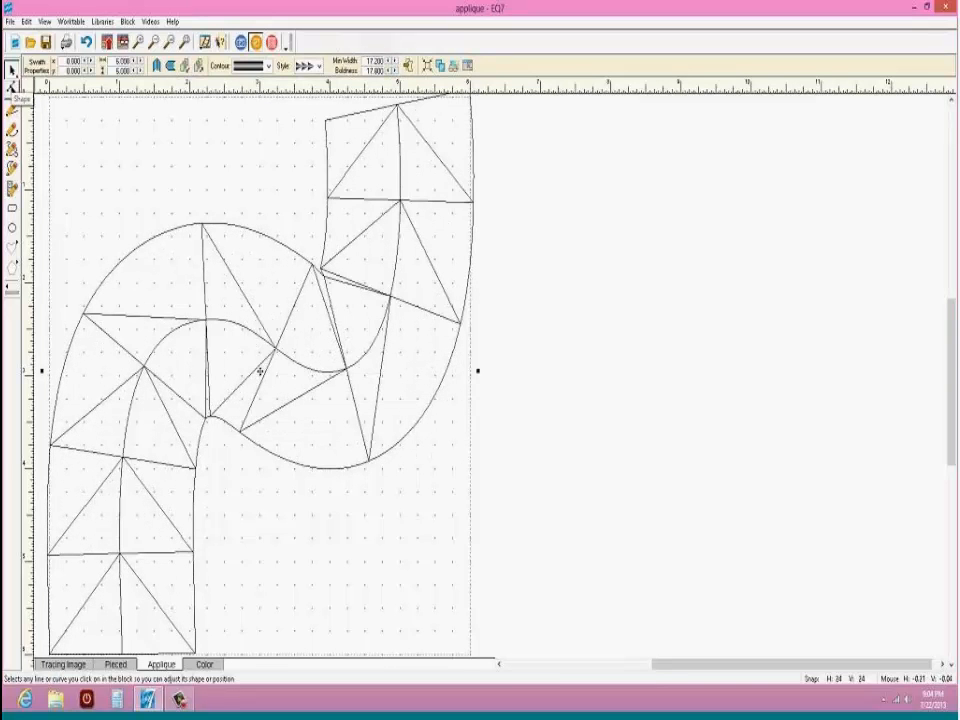
click(398, 106)
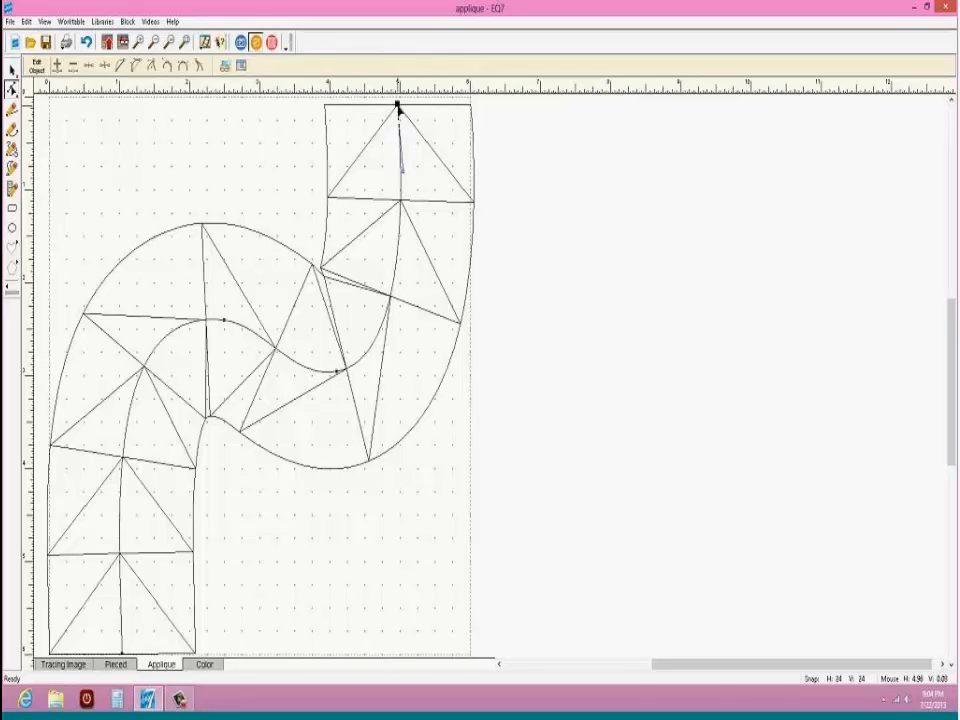
drag(398, 106, 393, 100)
drag(398, 152, 452, 107)
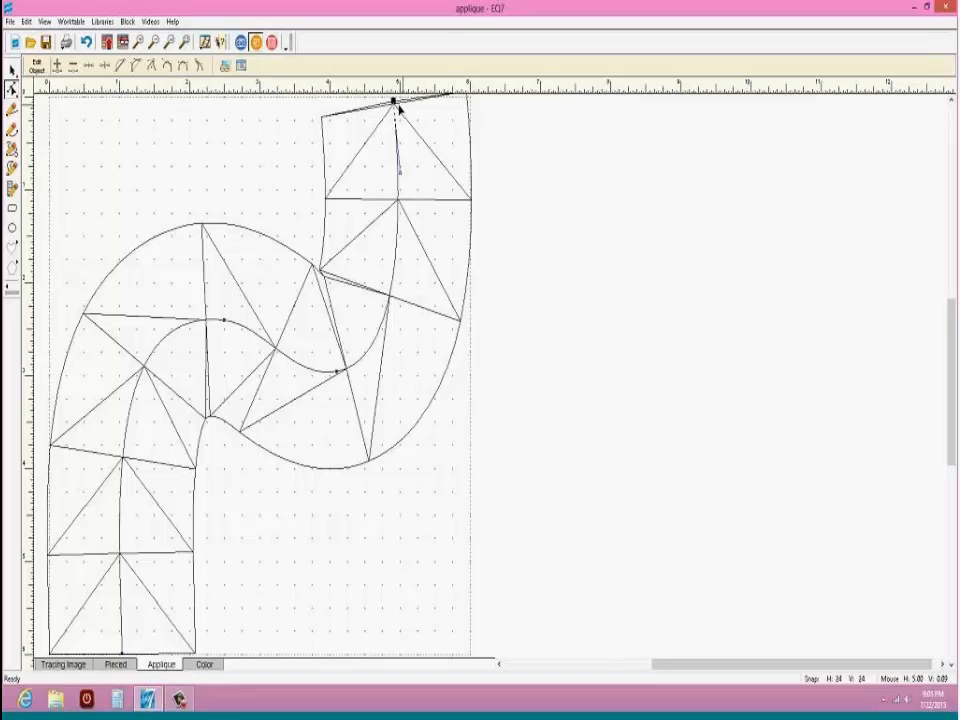
Step: Try moving the top end node right and the right inner node toward the left inner node, undoing the inner node's move
drag(394, 100, 415, 101)
drag(336, 367, 306, 371)
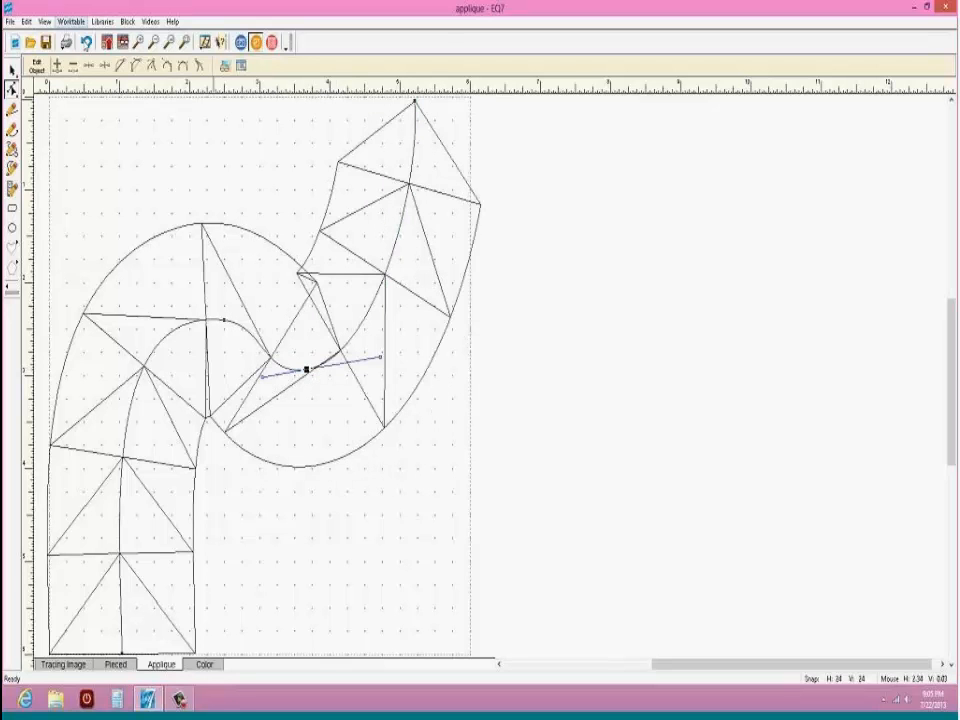
click(85, 43)
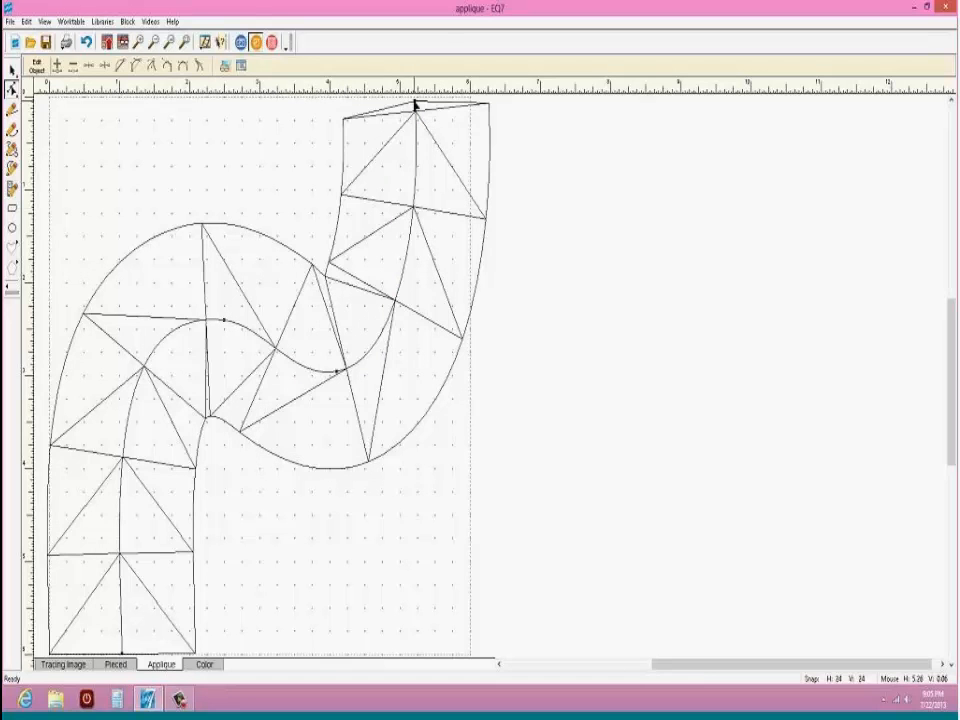
Step: Move the swath's top end node left along the block's top edge and swing its handle left, keeping the swath inside the block
drag(416, 104, 375, 97)
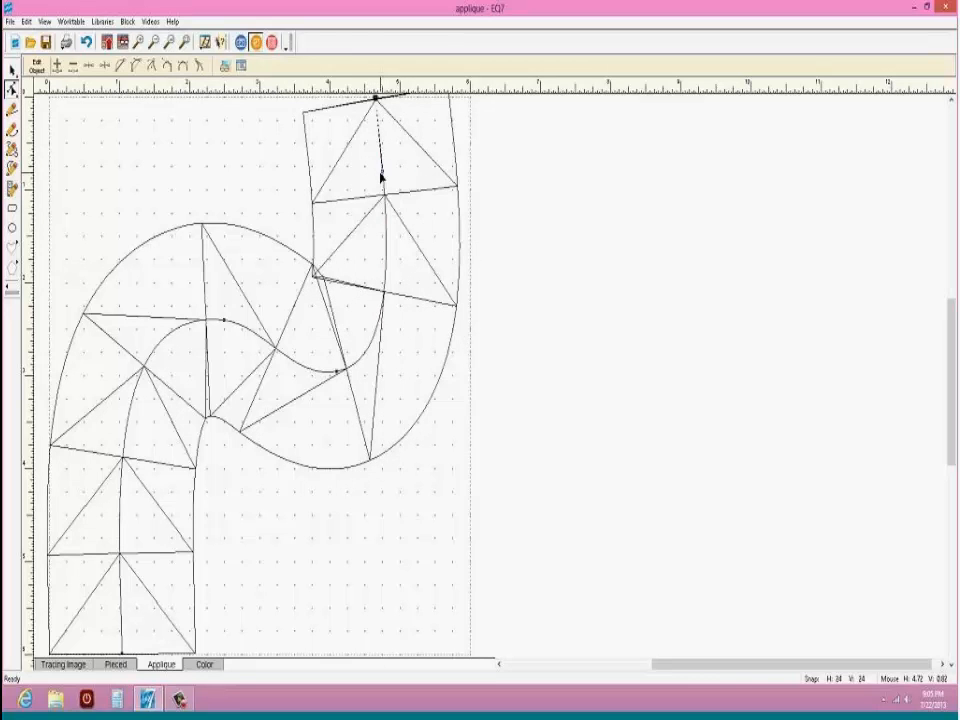
drag(382, 172, 367, 167)
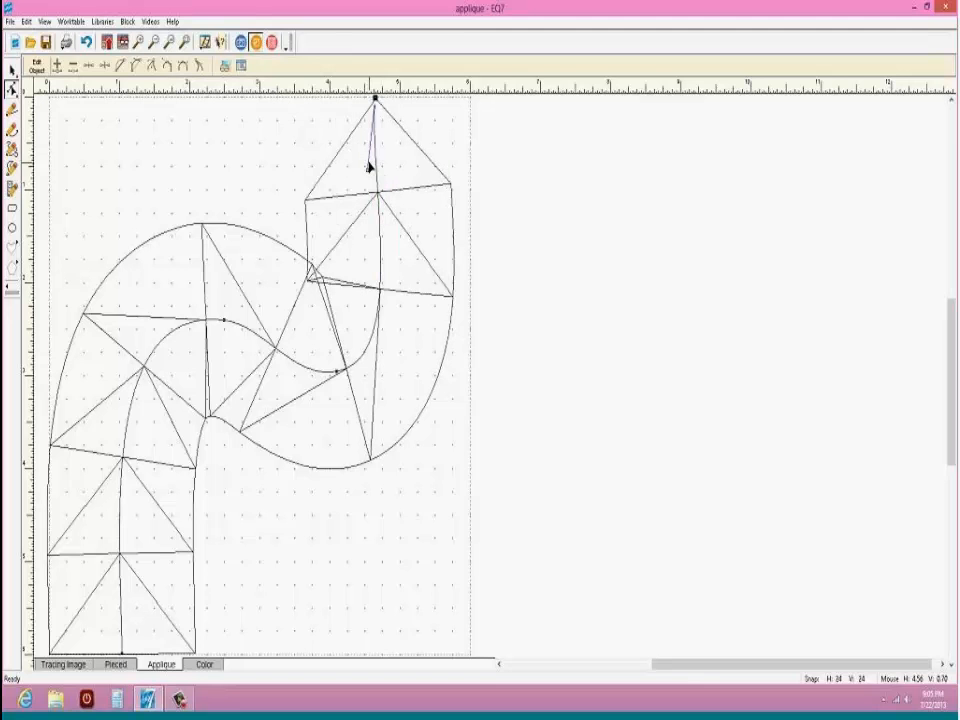
click(380, 177)
Step: Save the finished swath block to the Project Sketchbook and open the saved block for editing
click(106, 41)
click(517, 413)
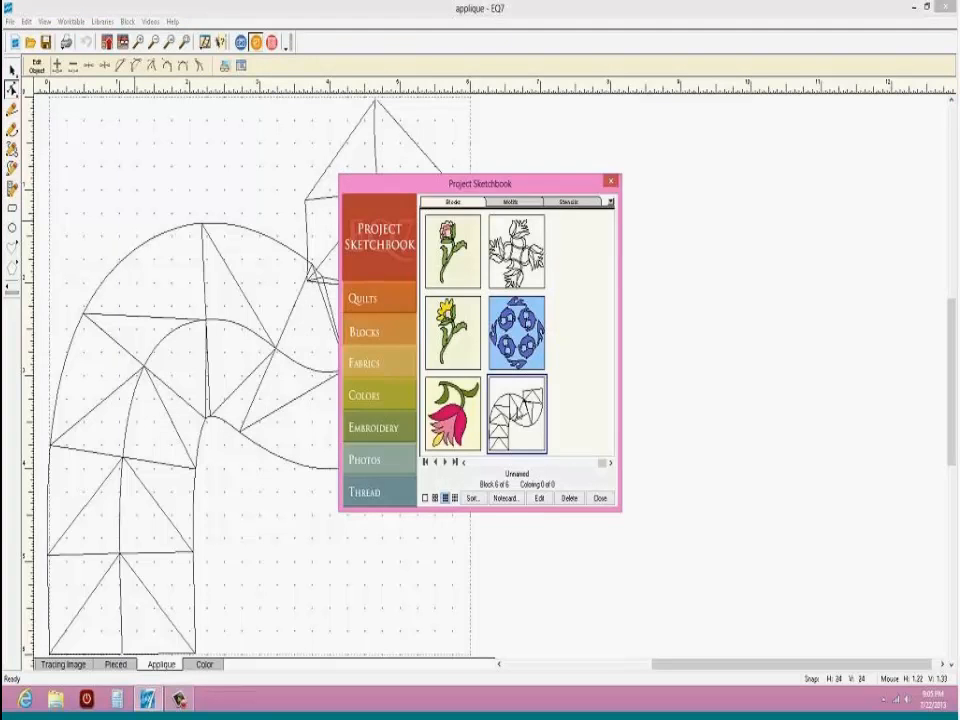
click(539, 498)
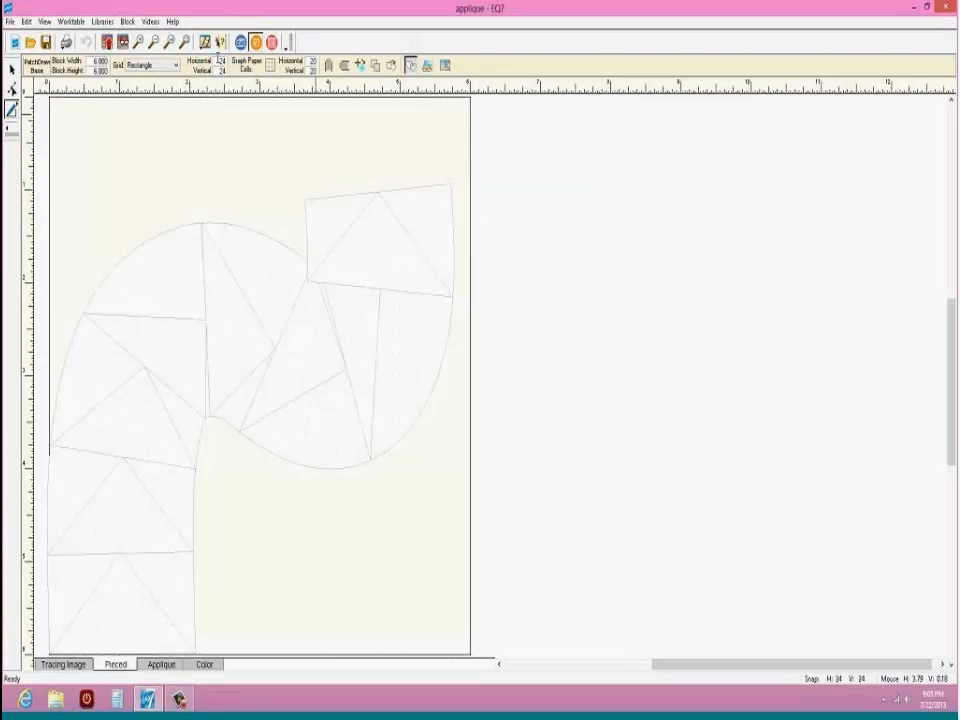
Step: Set the swath block into the second-column spaces of the quilt's first and second rows on Layer 1
click(107, 42)
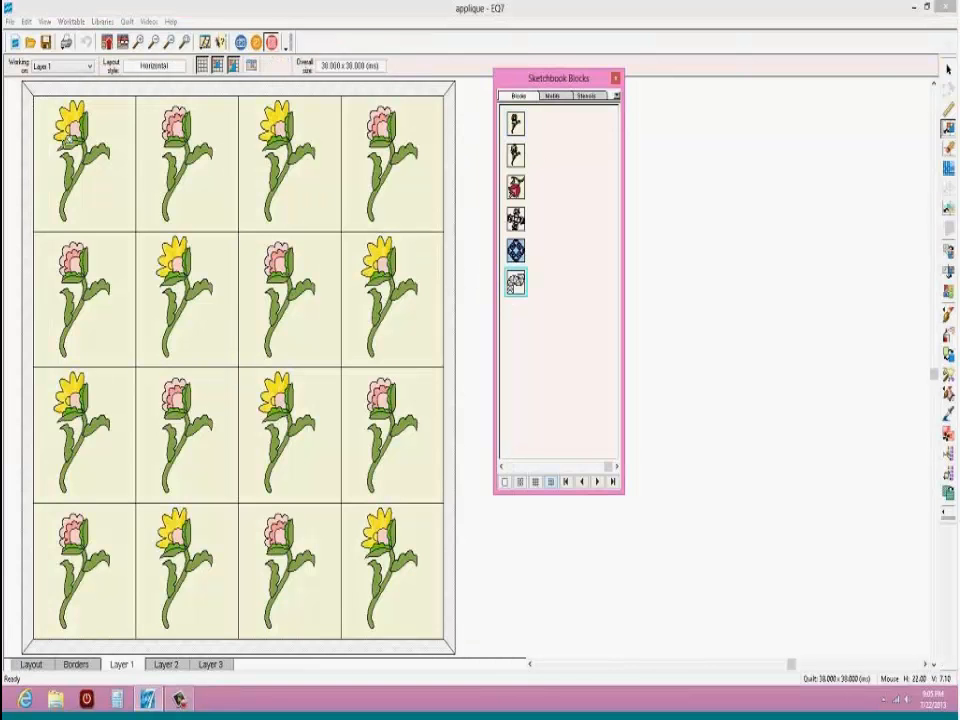
click(185, 287)
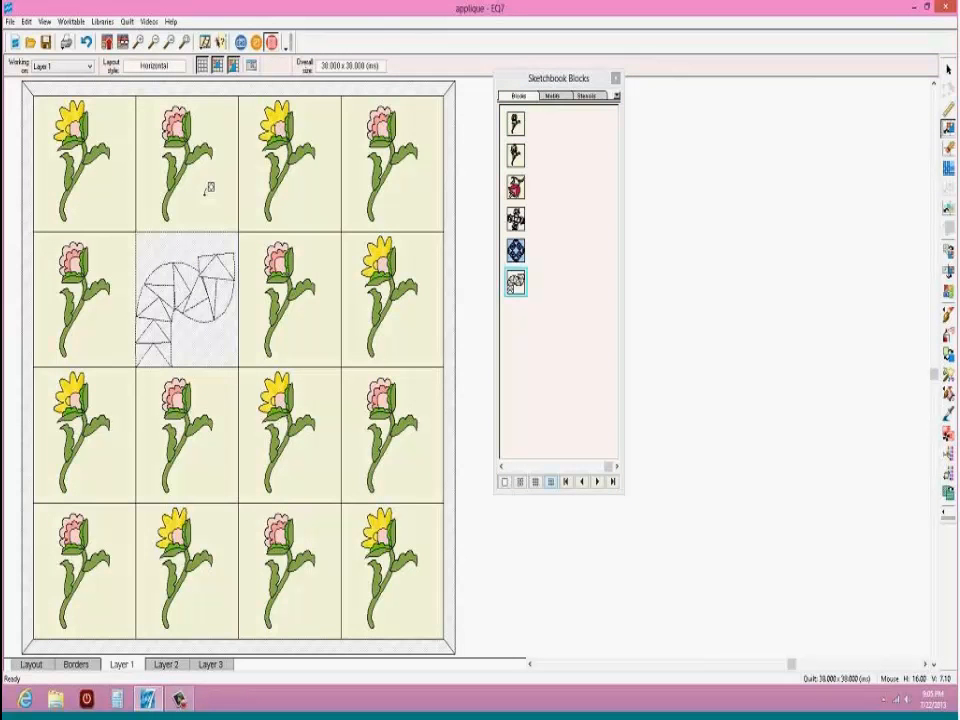
click(212, 198)
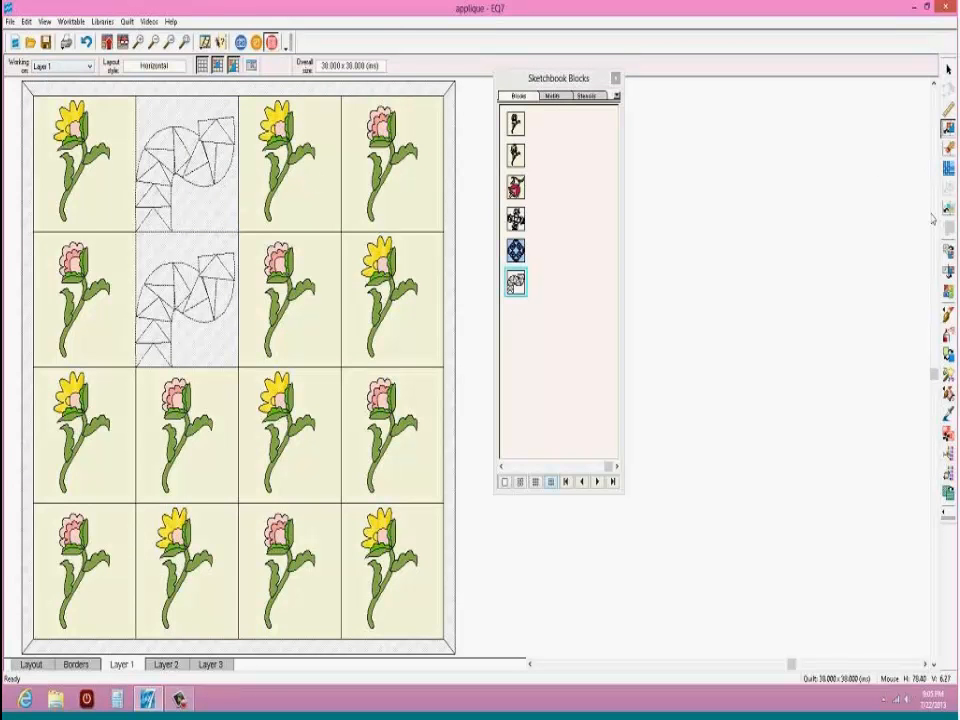
Step: Rotate the first-row swath block two quarter turns and flip it horizontally so it mirrors the swath block below
click(948, 252)
click(188, 144)
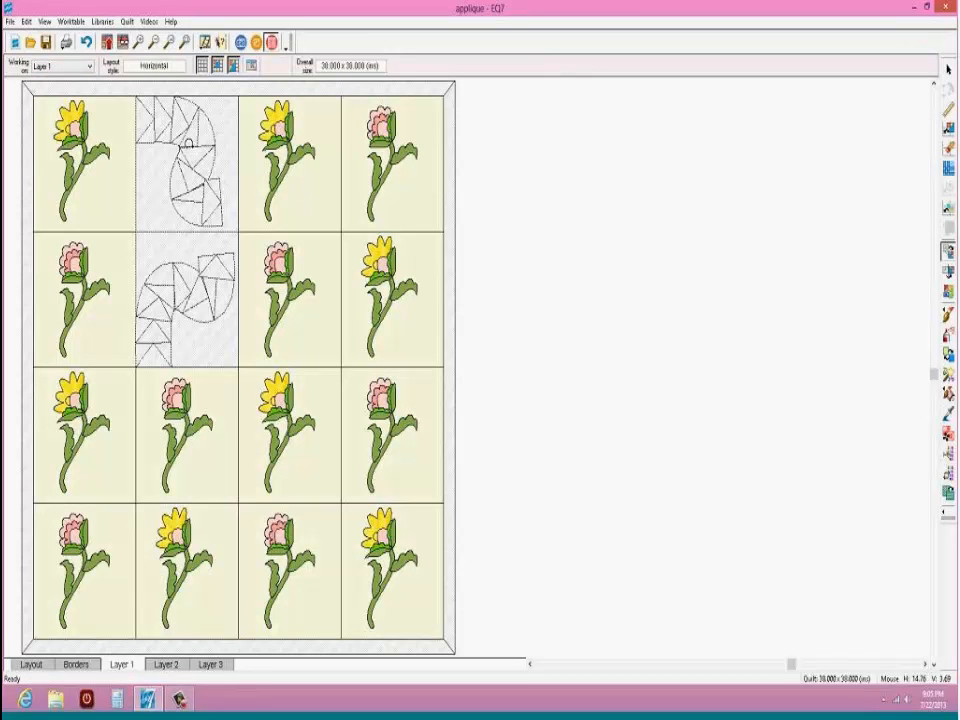
click(188, 144)
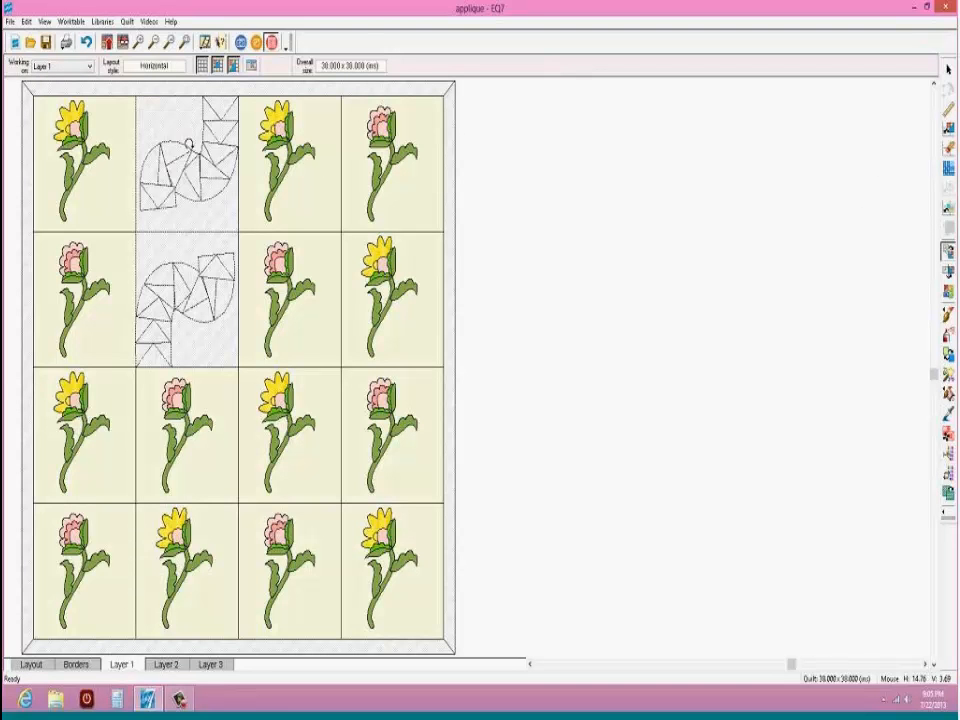
click(948, 271)
click(138, 120)
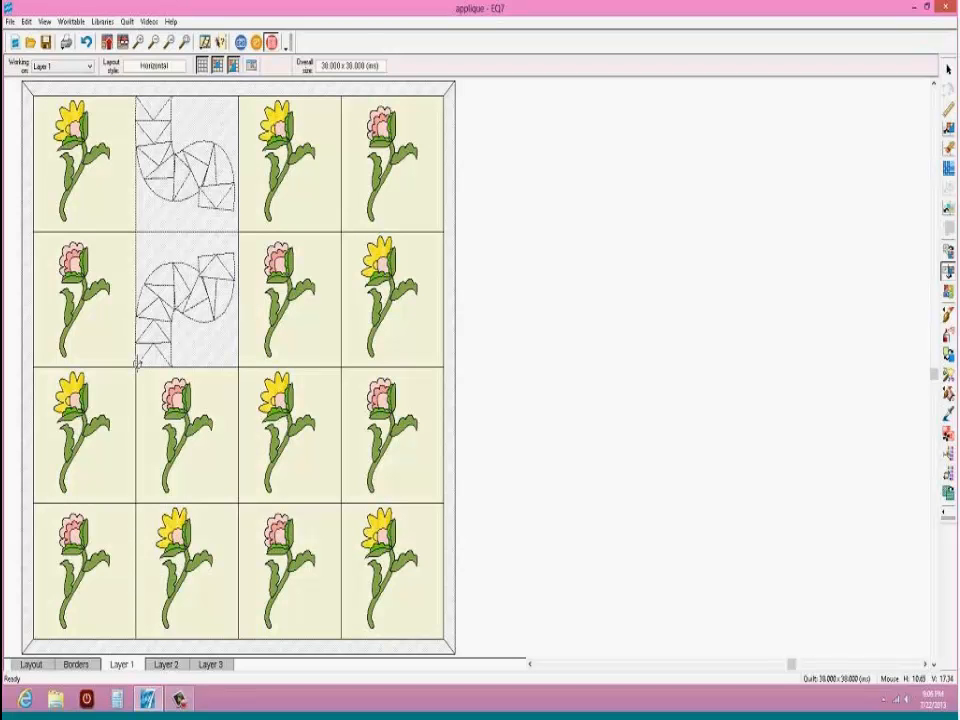
click(102, 21)
click(115, 37)
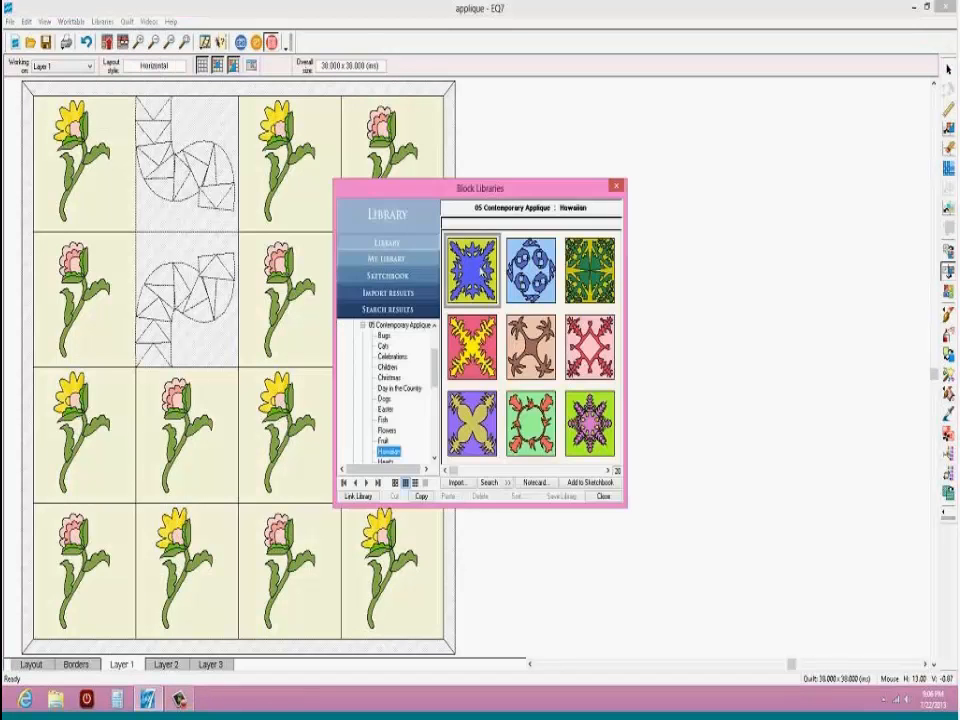
click(603, 496)
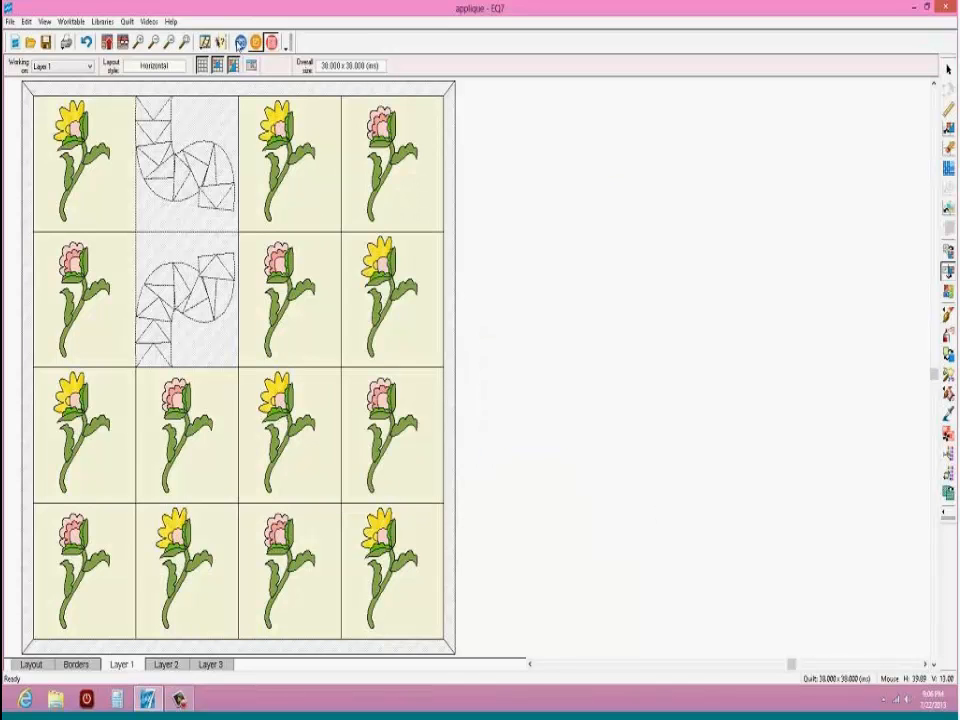
click(122, 41)
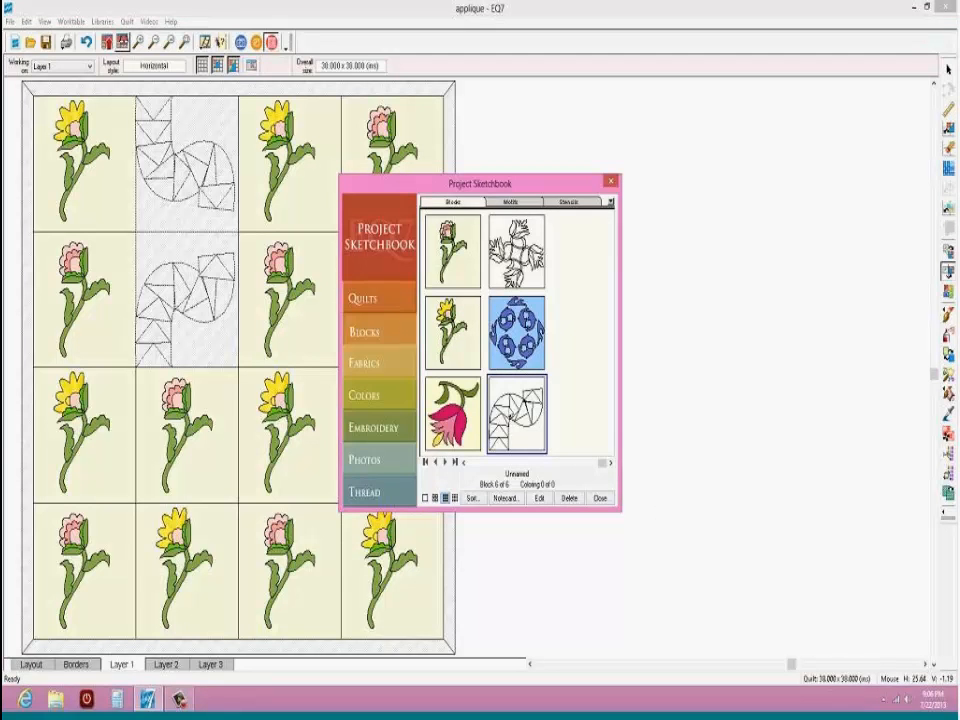
click(599, 497)
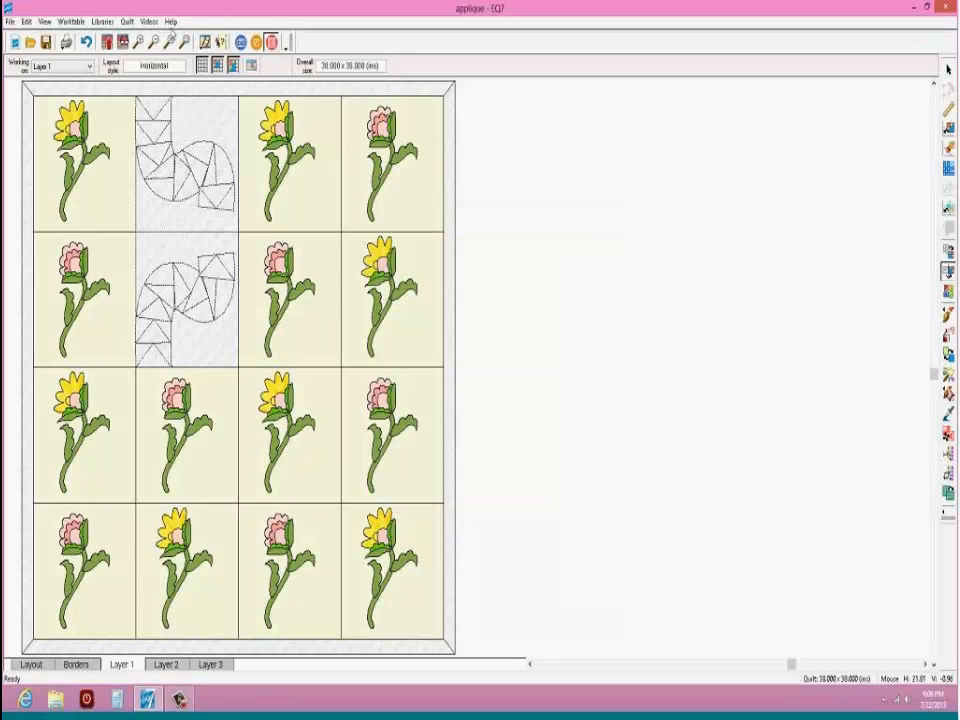
Step: Open the swath block from the Project Sketchbook for editing and show its Applique layer
click(122, 42)
double_click(508, 412)
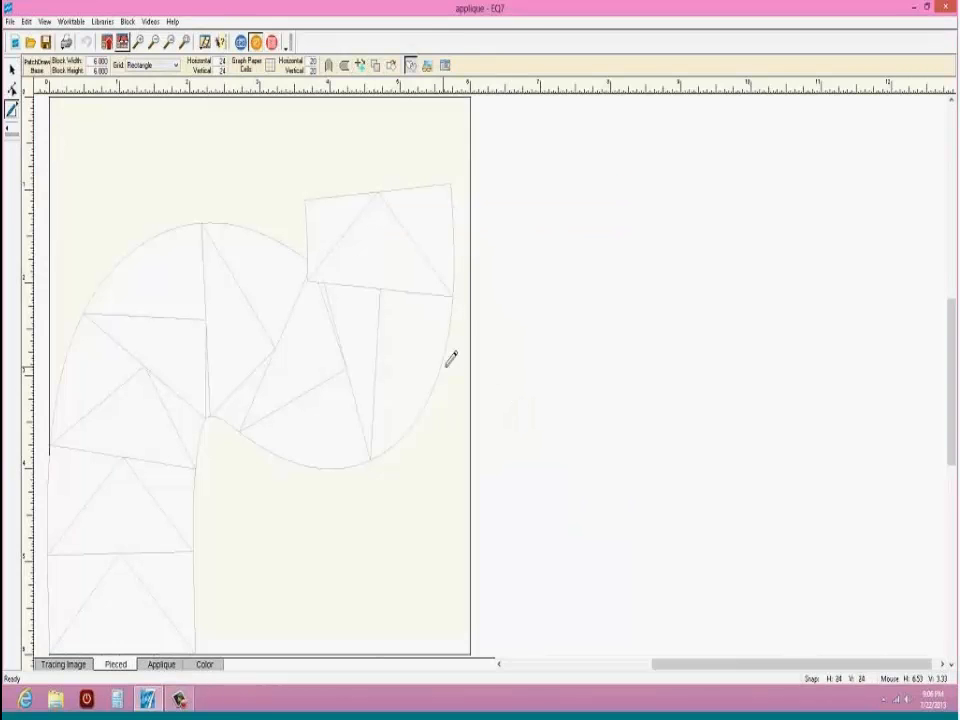
click(163, 665)
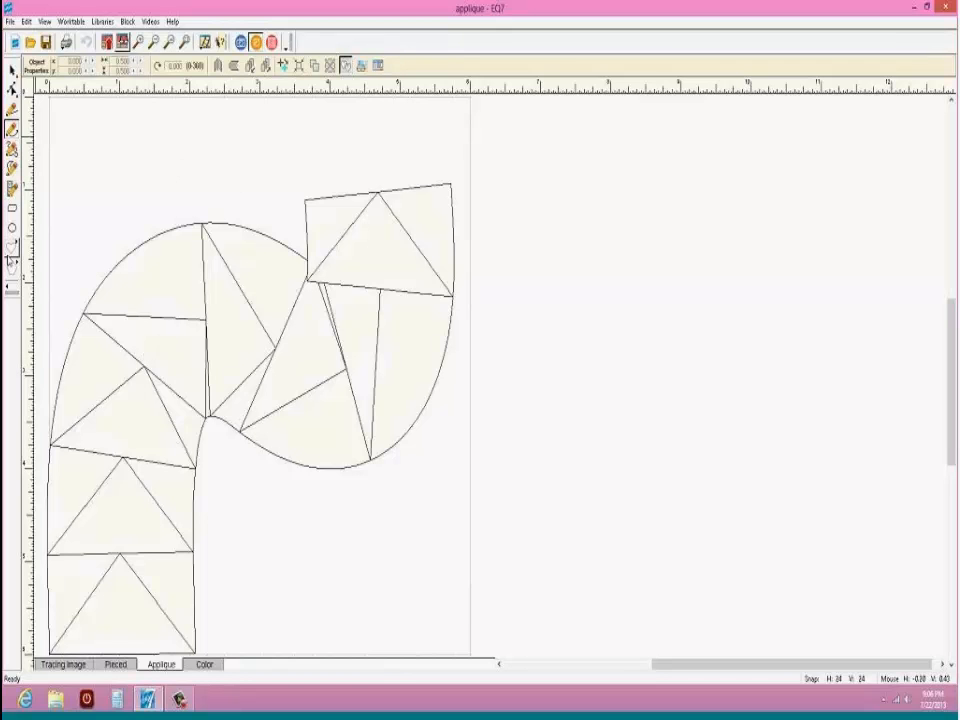
Step: Draw a new swath about 3.47 by 3.35 inches, running from the block's upper left area diagonally down to its center
click(12, 188)
mouse_move(97, 144)
mouse_down()
mouse_move(294, 321)
mouse_move(349, 354)
mouse_move(345, 365)
mouse_up()
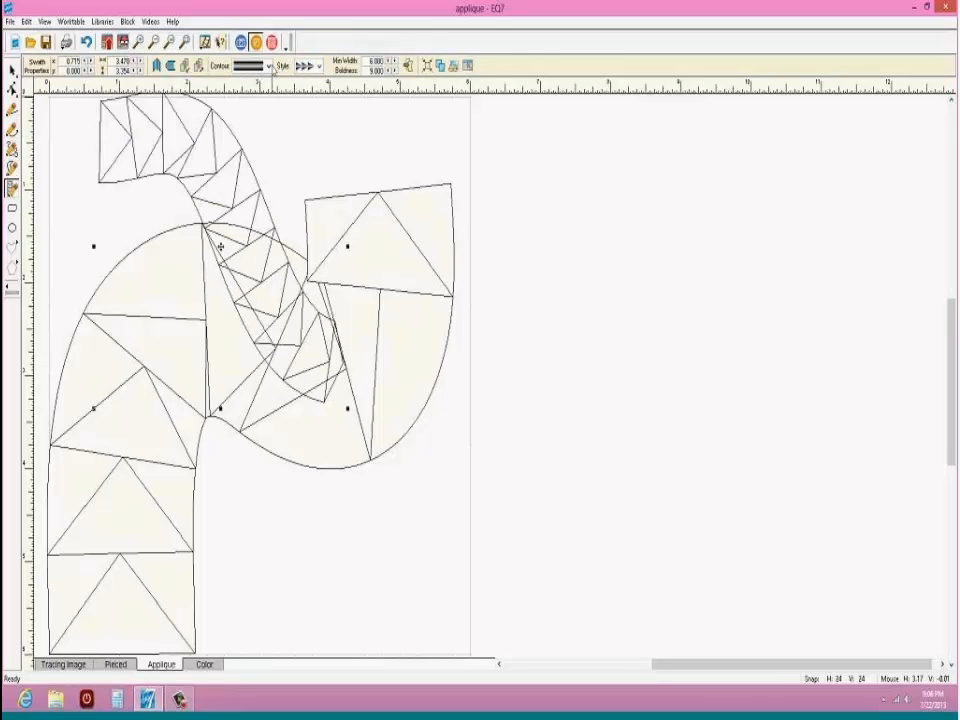
Step: Change the new swath's contour to the one that is wide at both ends and narrow in the middle
click(266, 66)
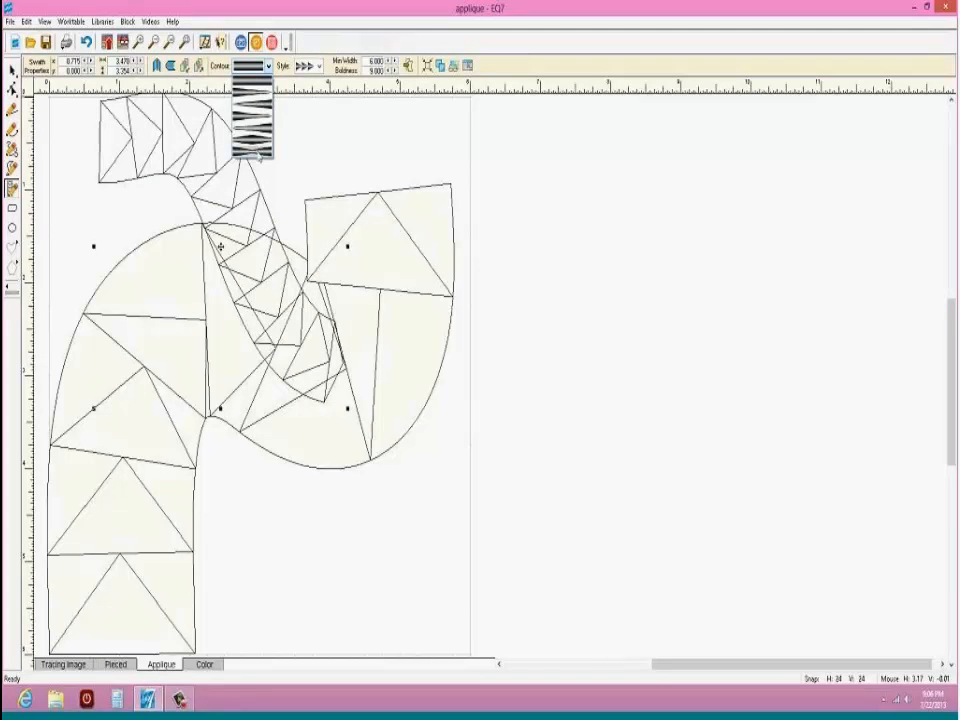
click(260, 152)
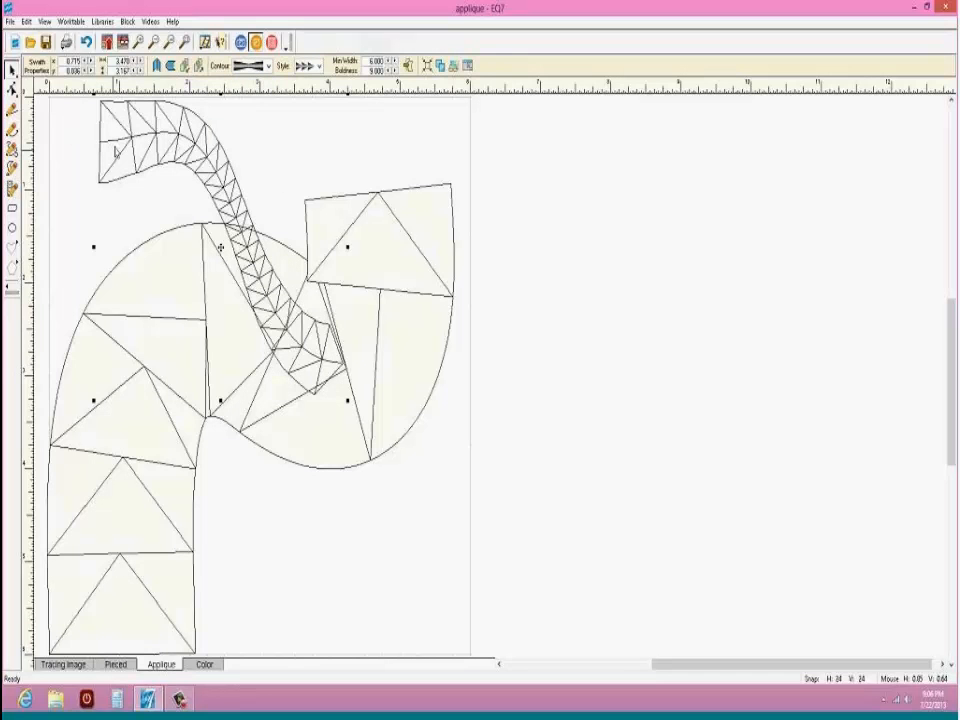
click(137, 183)
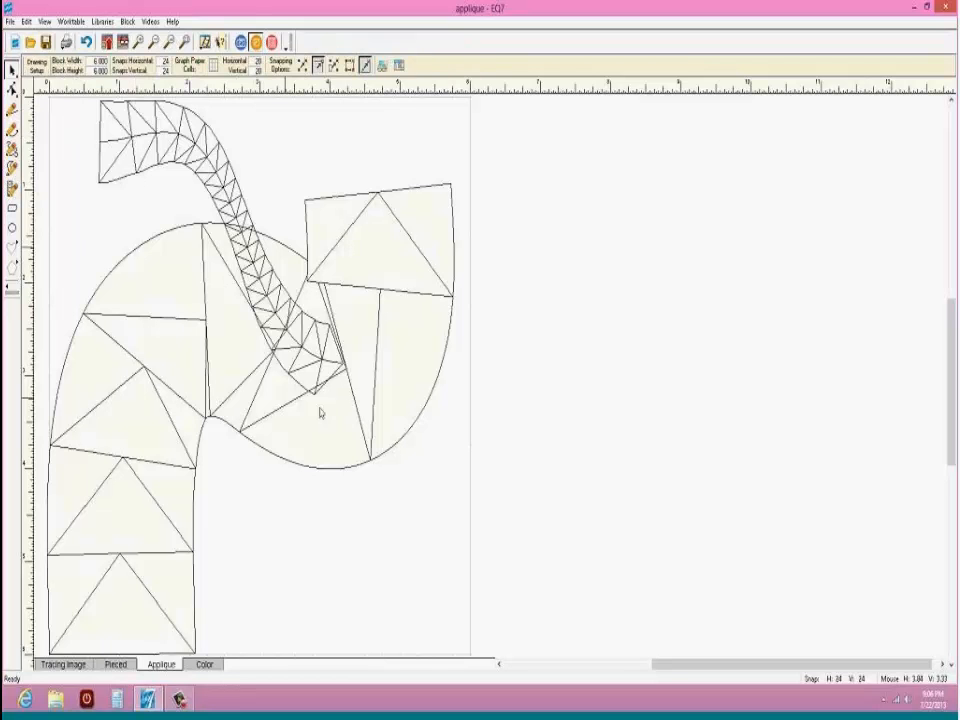
Step: Enlarge the narrow-waisted swath to about 6 by 5.7 inches across the block and switch it to the diamond style
click(148, 133)
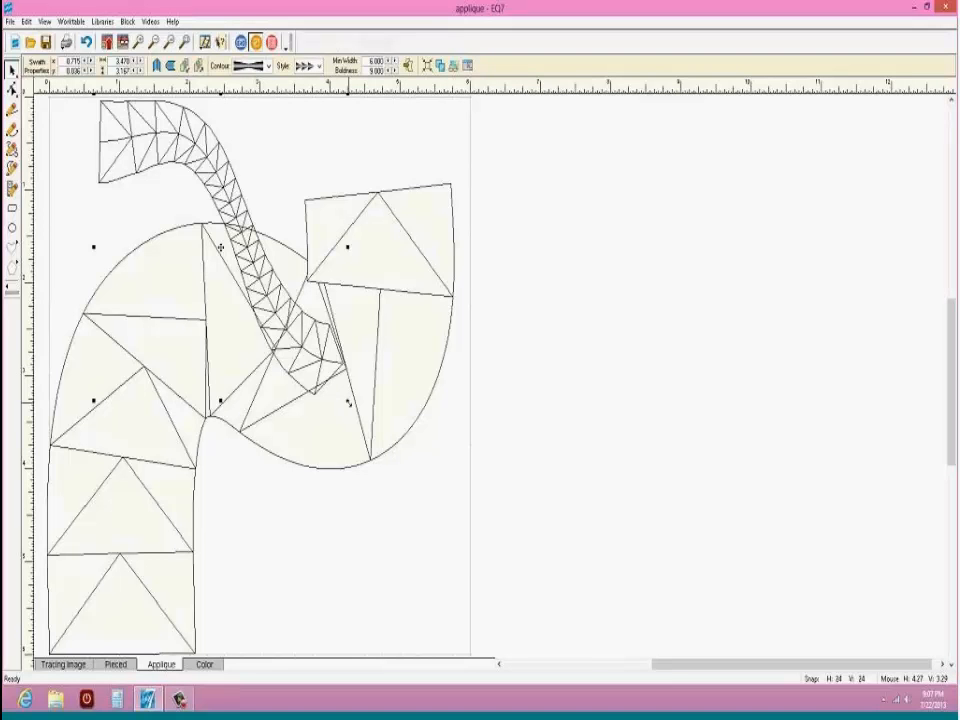
drag(350, 405, 460, 608)
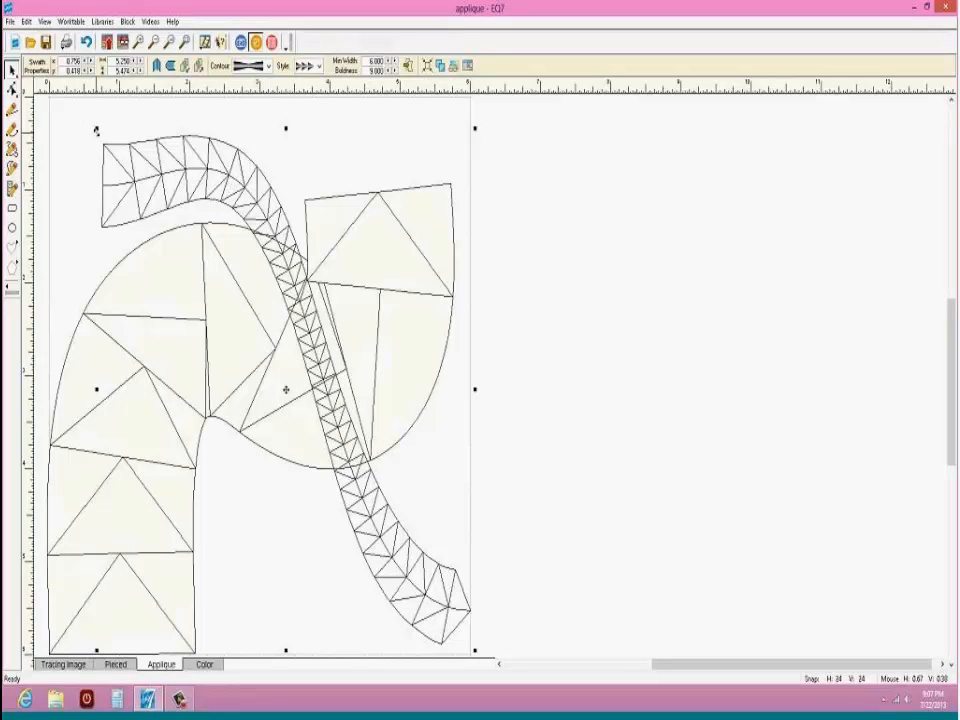
drag(96, 130, 43, 103)
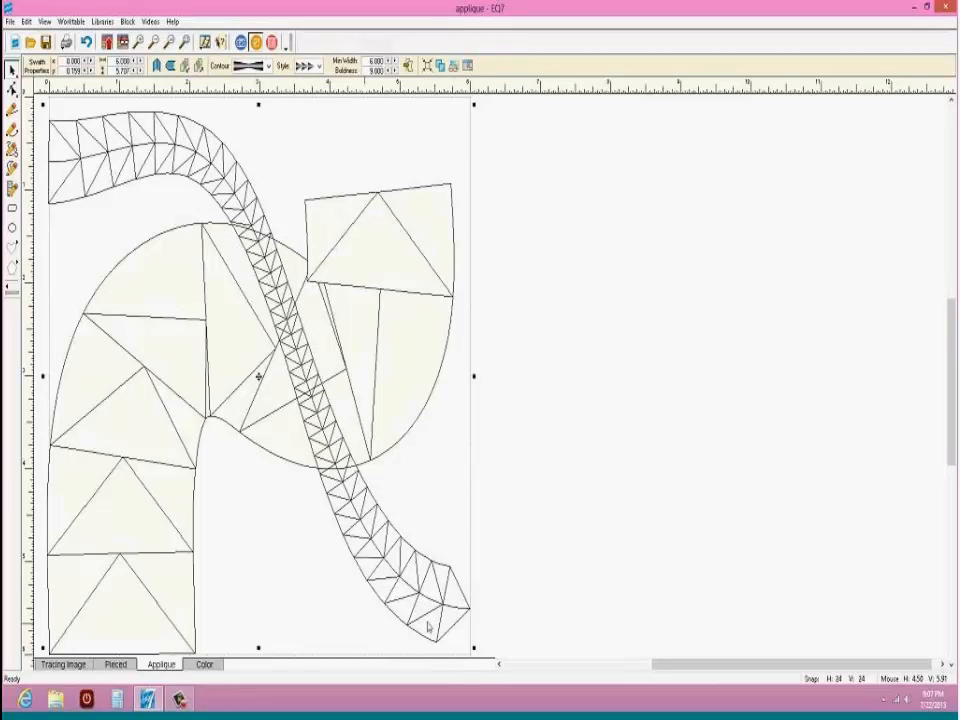
click(318, 66)
click(308, 91)
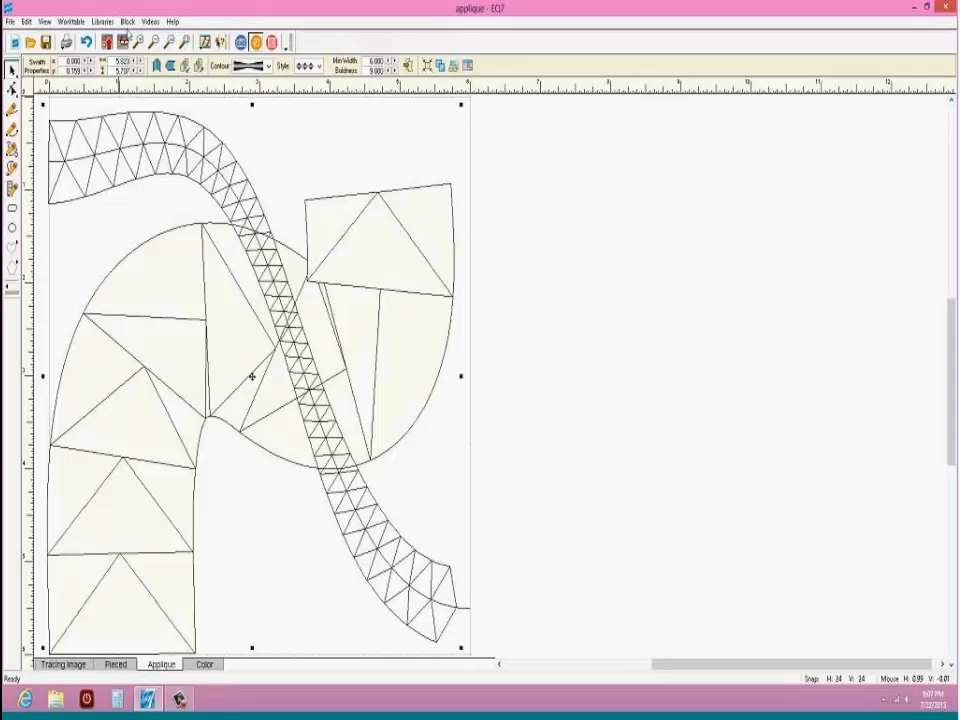
Step: Start a new PatchDraw block without saving the current one and show its Applique layer
click(129, 22)
mouse_move(150, 37)
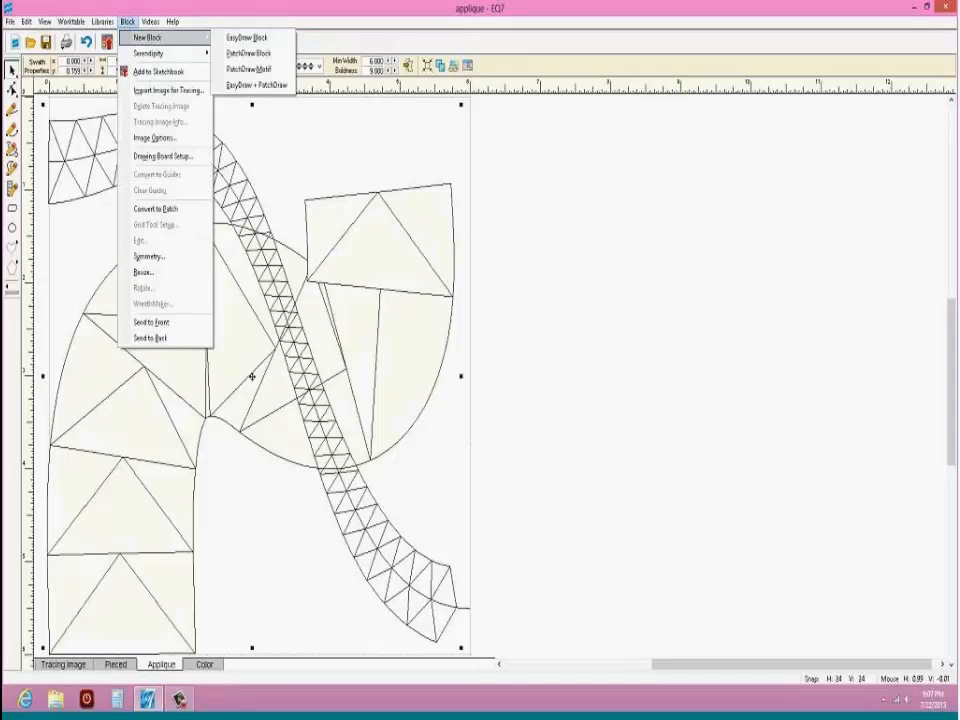
click(255, 51)
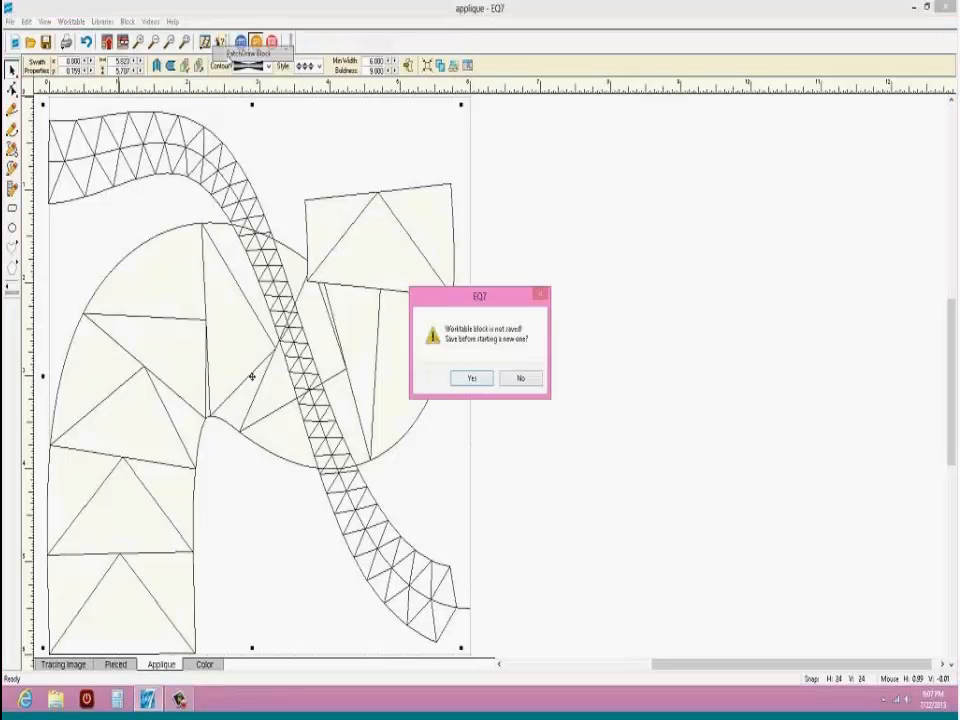
click(519, 381)
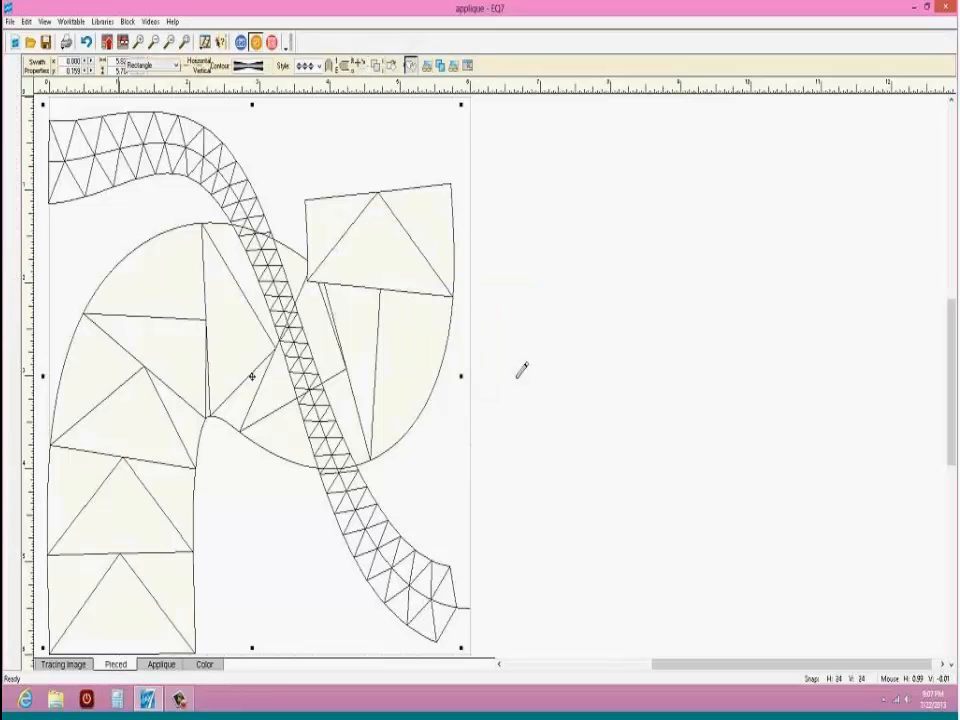
click(161, 665)
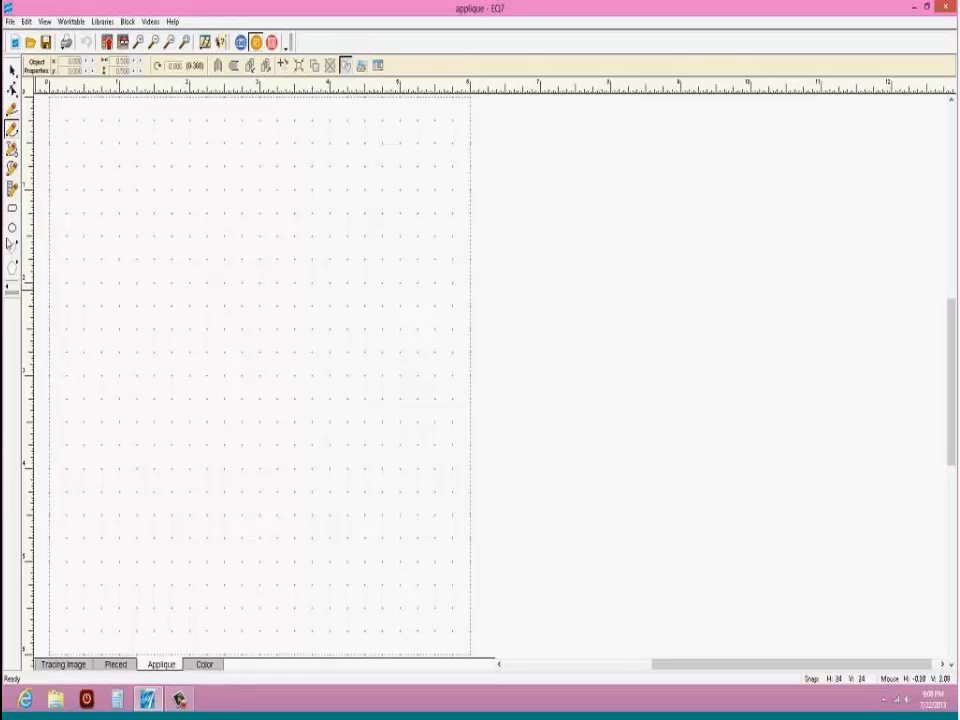
Step: Draw a heart patch about 1.51 by 1.84 inches and move it to the upper center of the block
click(12, 243)
mouse_move(221, 163)
mouse_down()
mouse_move(283, 251)
mouse_move(220, 299)
mouse_move(220, 310)
mouse_up()
click(12, 70)
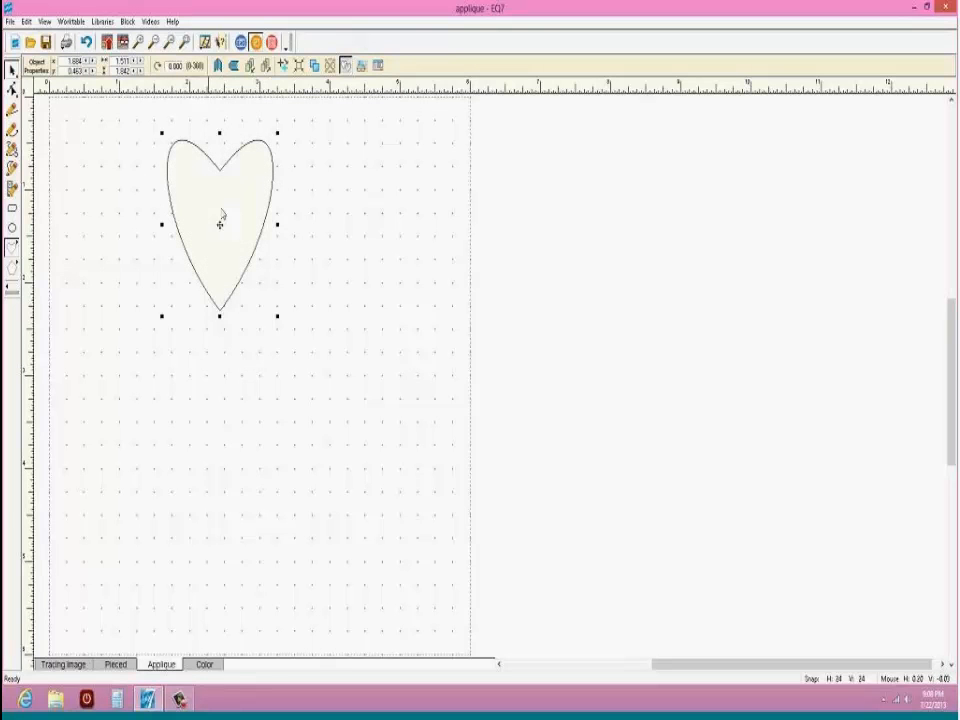
click(219, 189)
click(209, 160)
drag(219, 223, 259, 216)
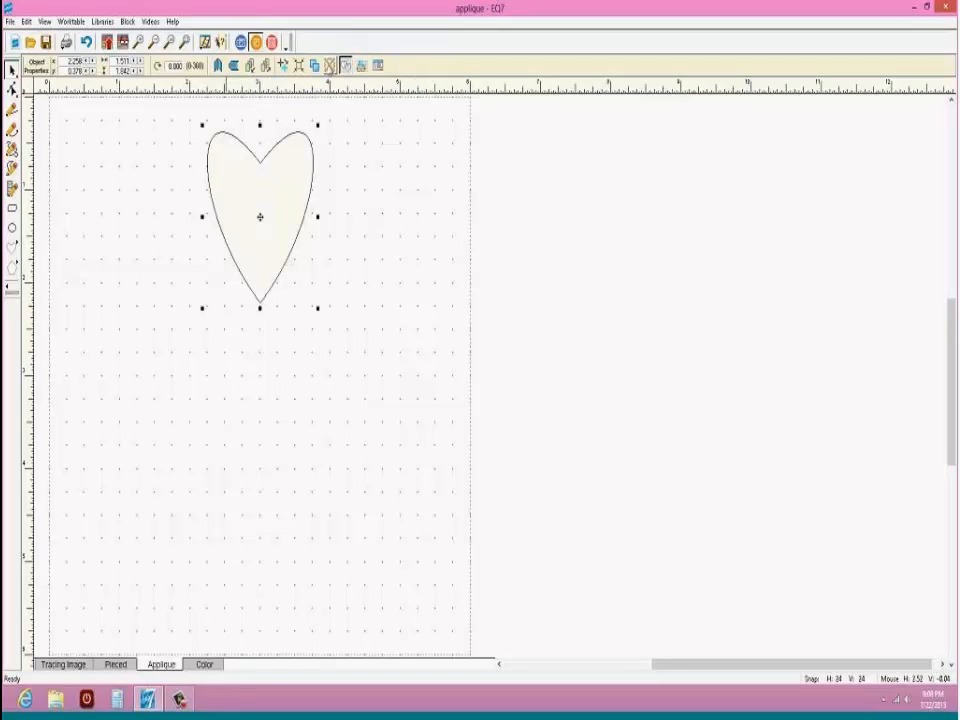
Step: Apply WreathMaker to the heart with 10 clusters, 100% cluster spacing and 100% cluster size
click(245, 43)
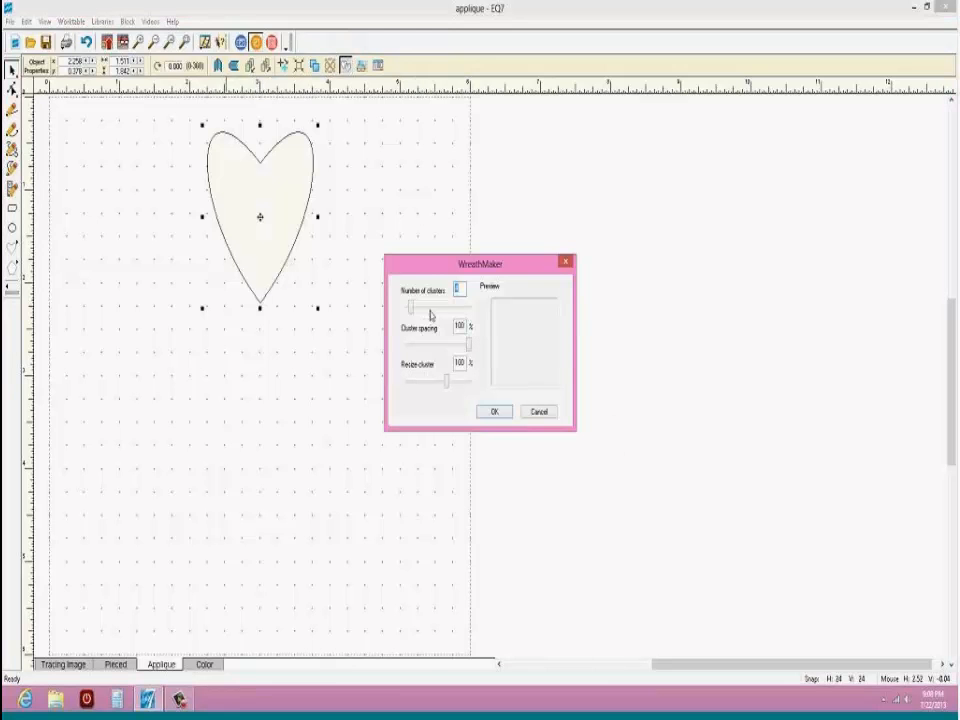
drag(411, 309, 432, 315)
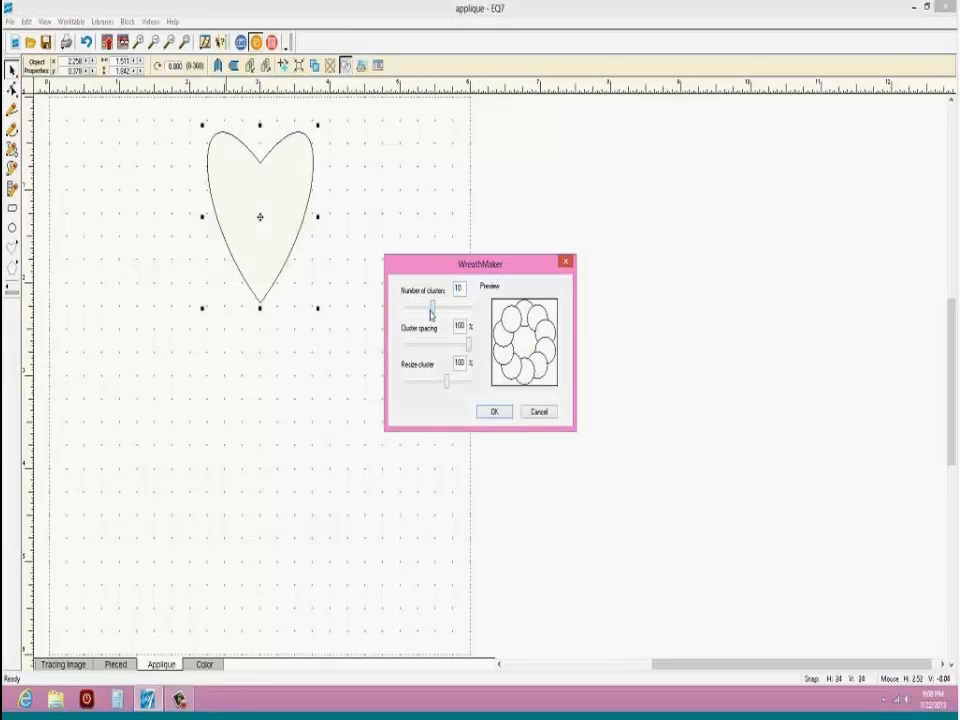
click(494, 412)
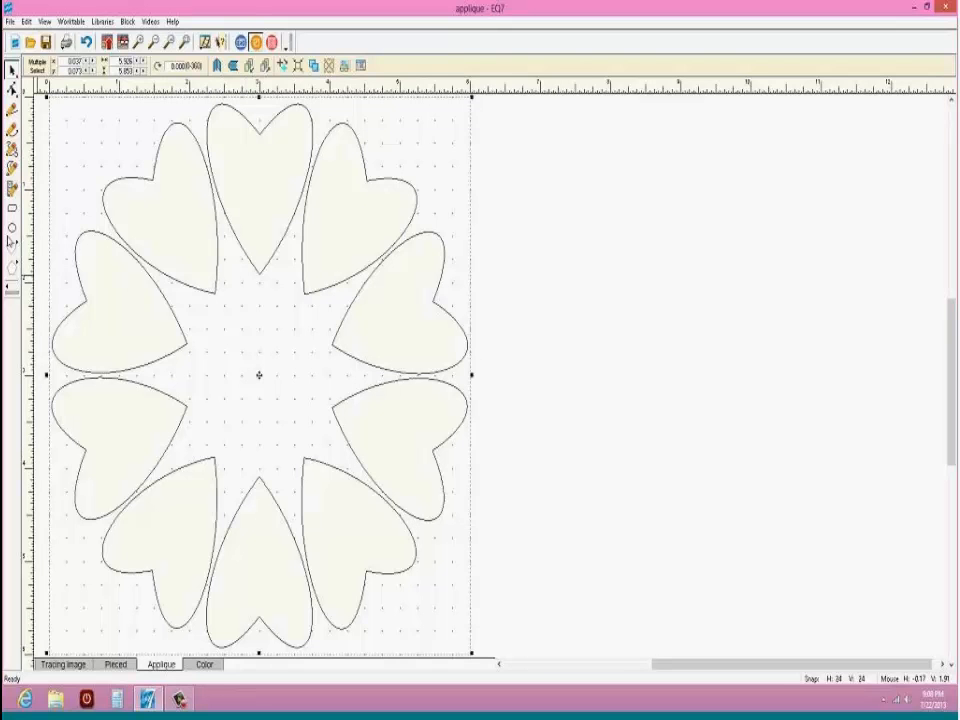
Step: Draw a curved leaf patch about 1.53 by 1.15 inches in the center of the heart wreath, and delete it
drag(14, 262, 148, 278)
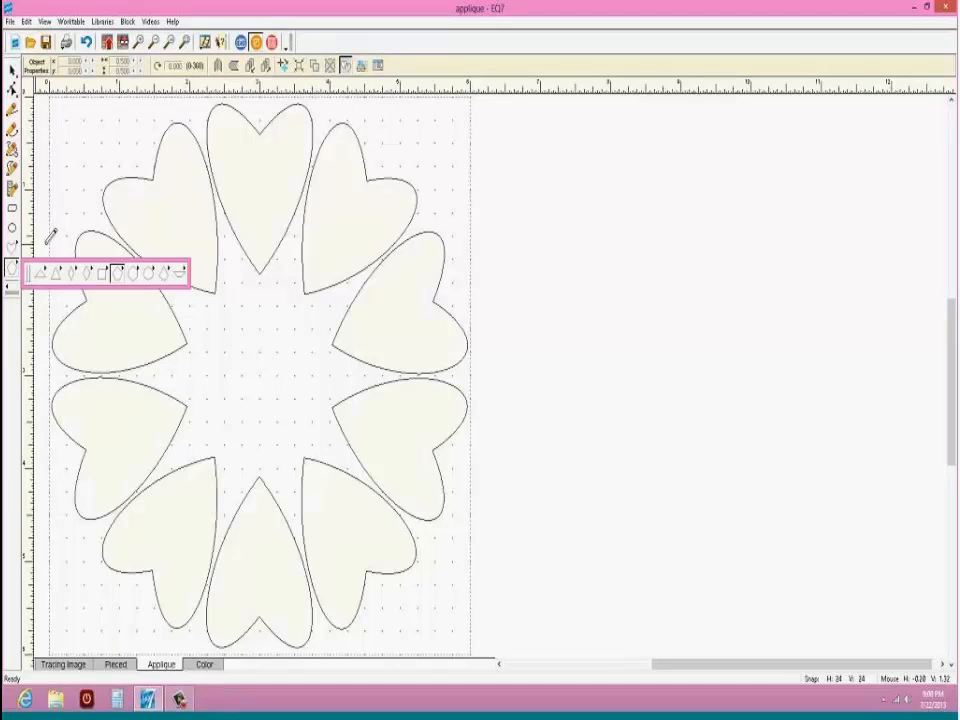
click(16, 246)
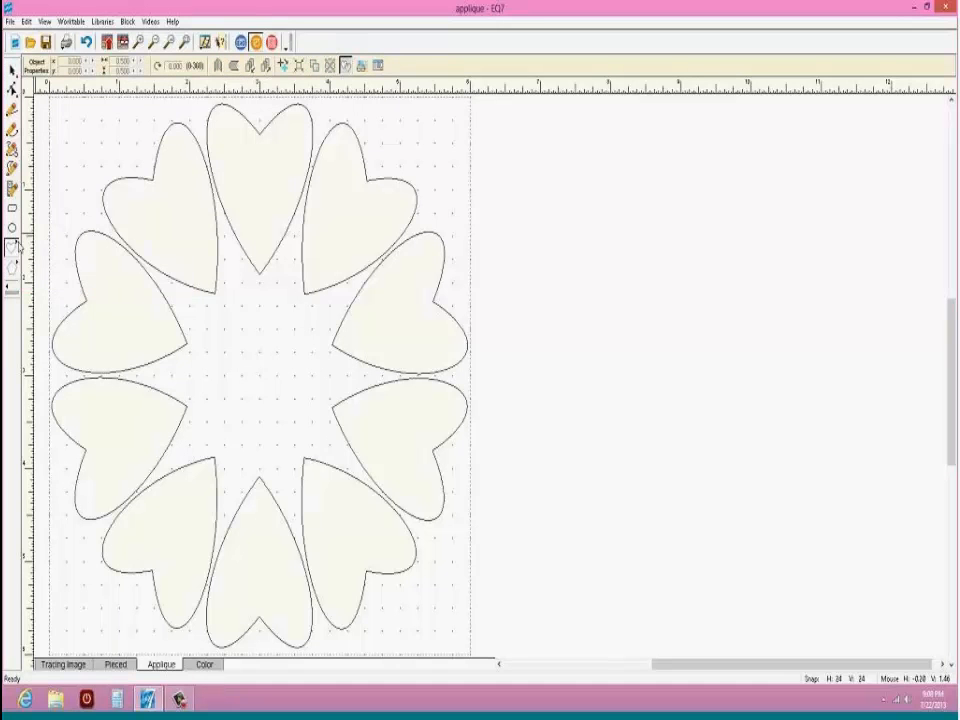
click(16, 244)
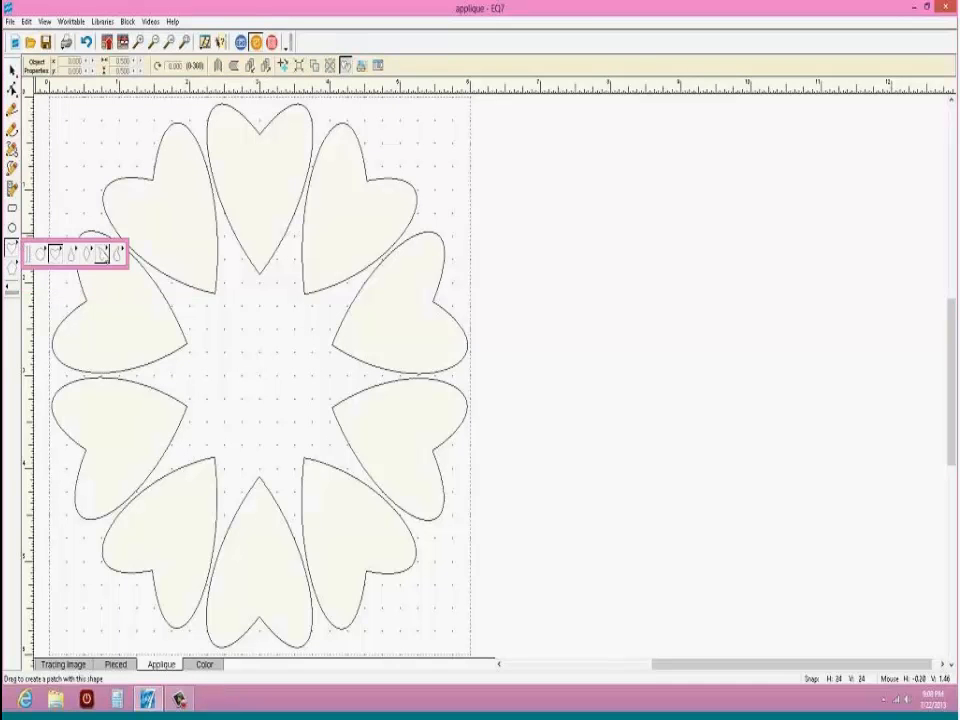
click(55, 253)
drag(210, 320, 318, 428)
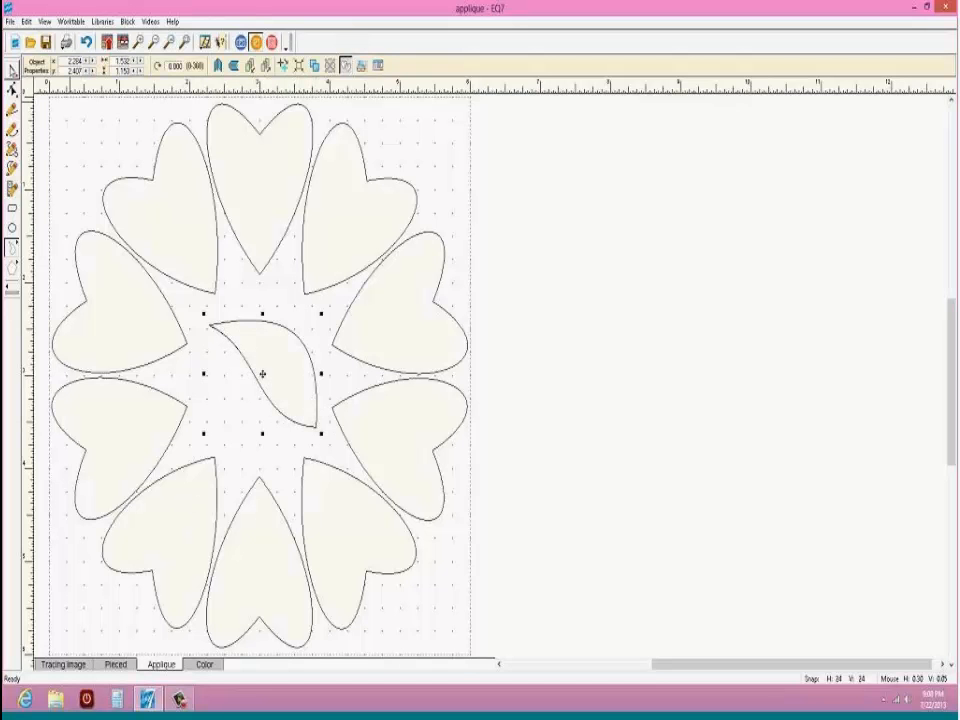
click(12, 70)
key(Delete)
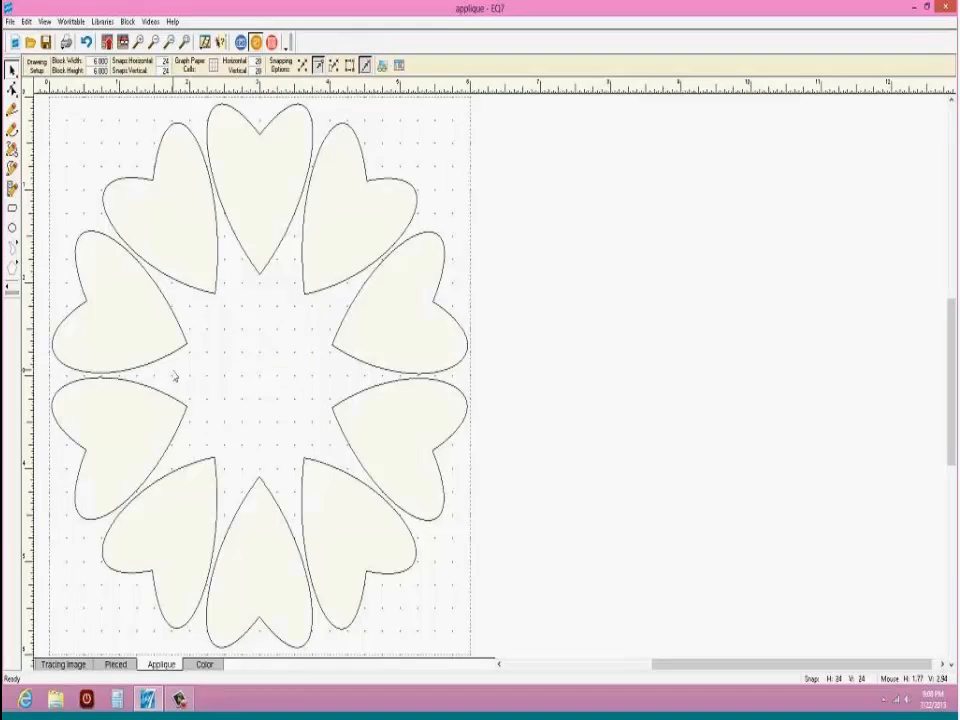
Step: Undo the leaf and wreath edits back to the single heart
click(122, 186)
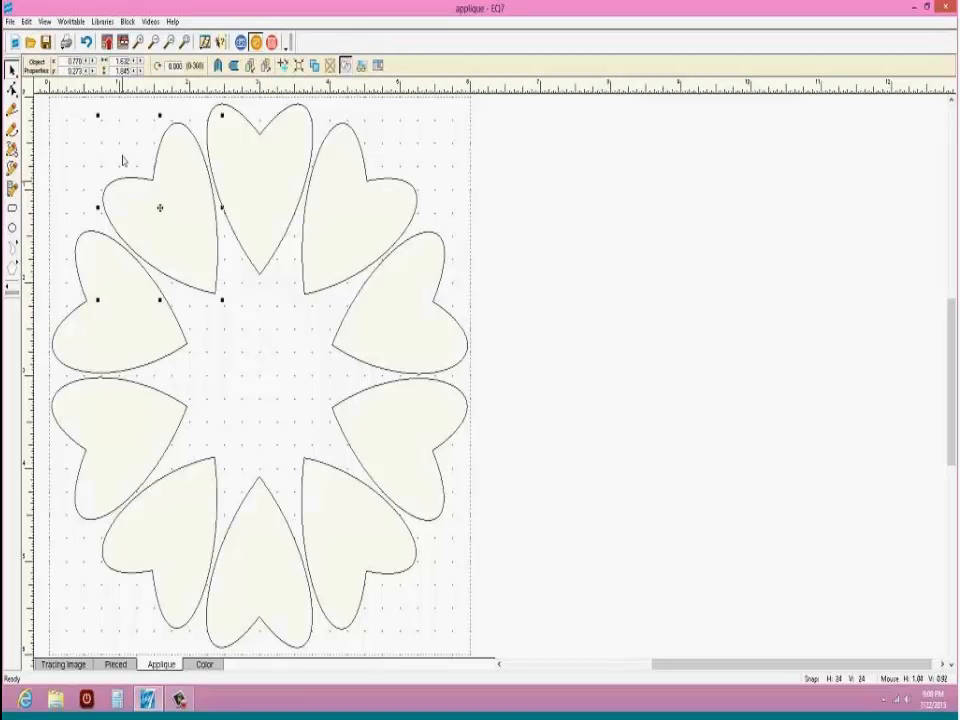
click(86, 42)
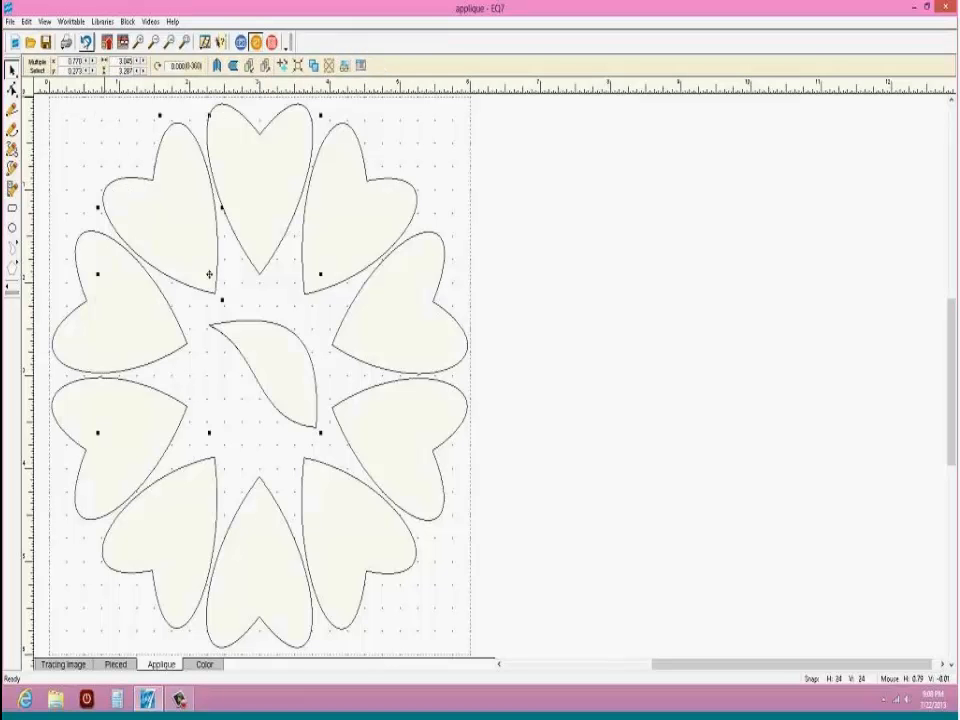
click(86, 42)
click(86, 42)
click(87, 43)
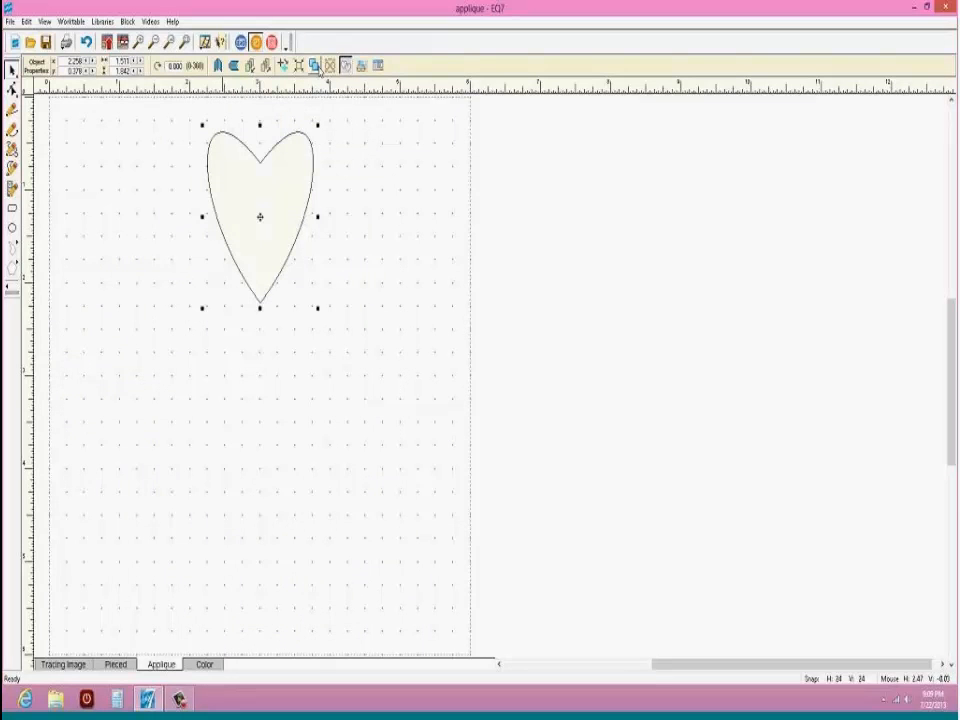
Step: Clone the heart and rotate the copy 45 degrees clockwise
click(313, 65)
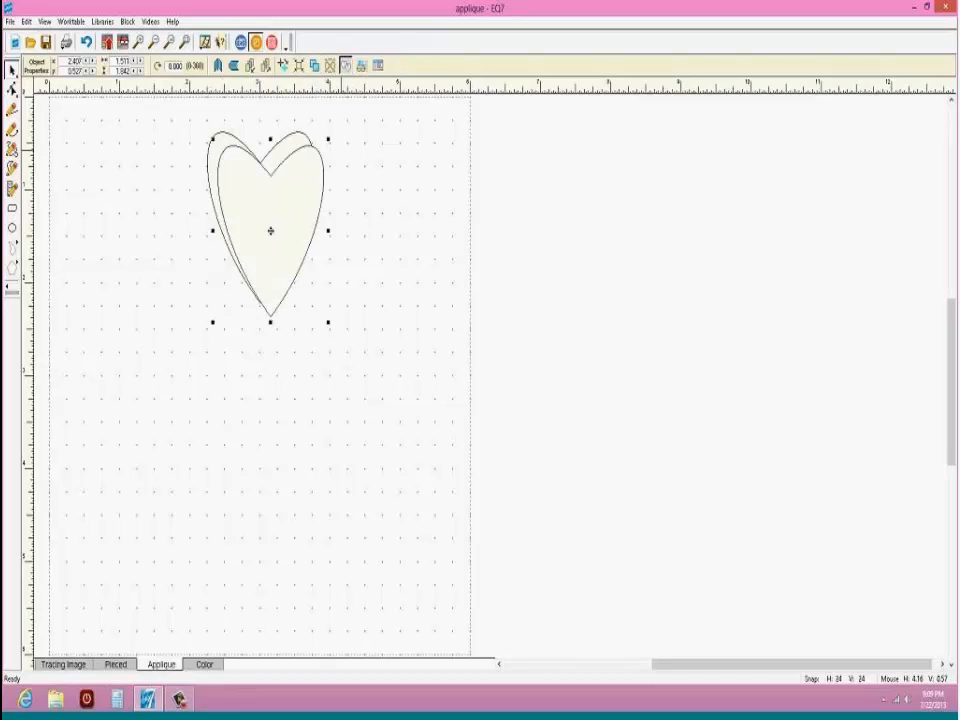
right_click(298, 193)
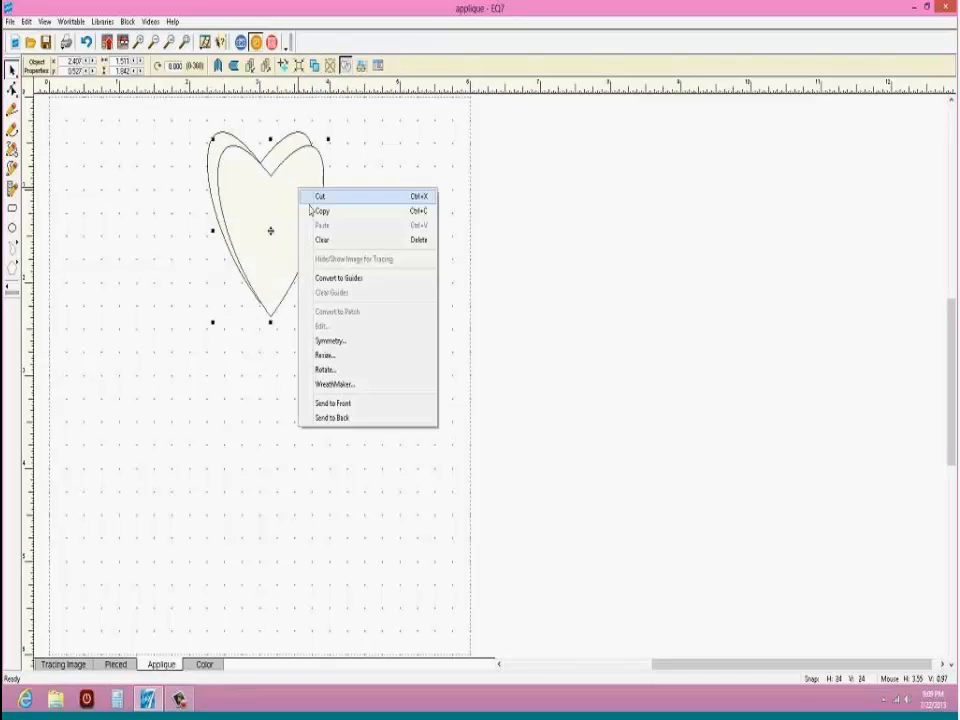
click(328, 370)
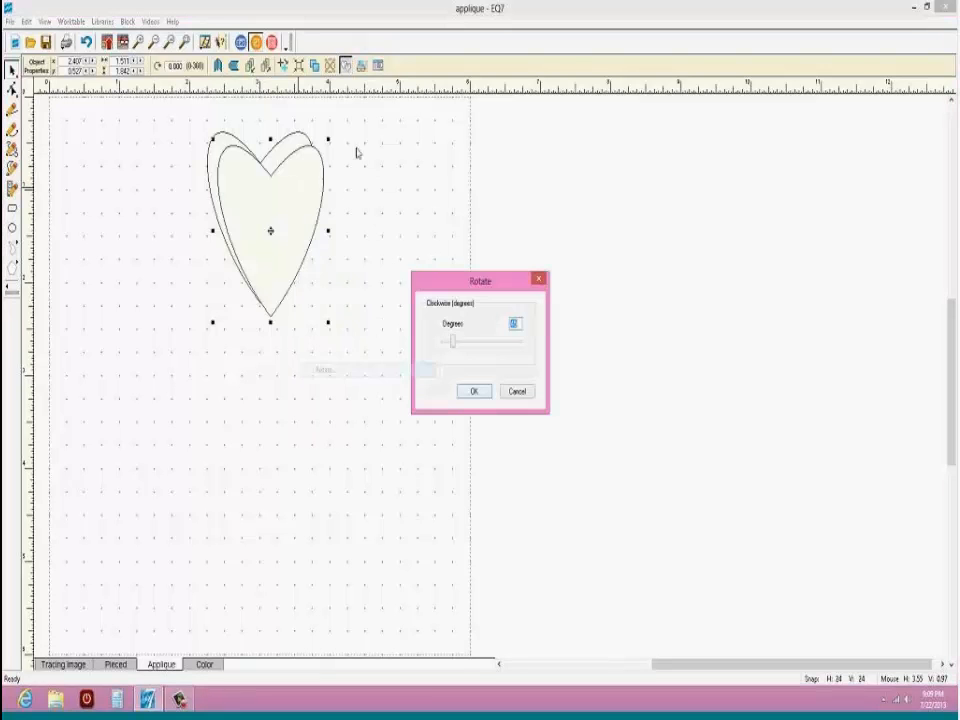
click(474, 391)
Step: Try positioning the rotated heart beside the original with their points close together, and delete the rotated heart
drag(285, 212, 322, 222)
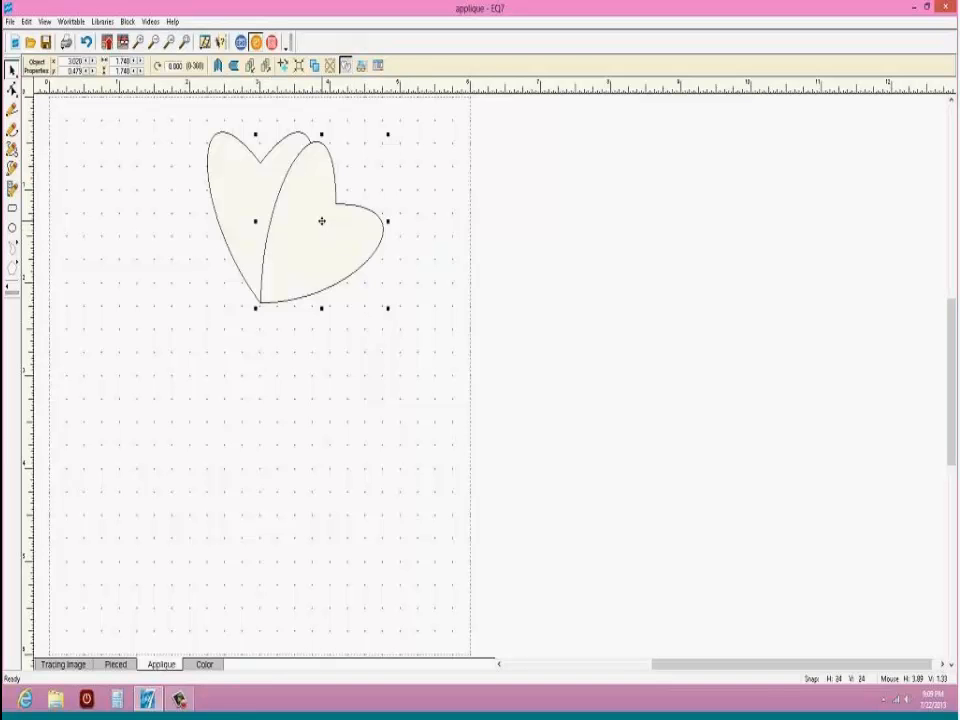
drag(322, 221, 341, 250)
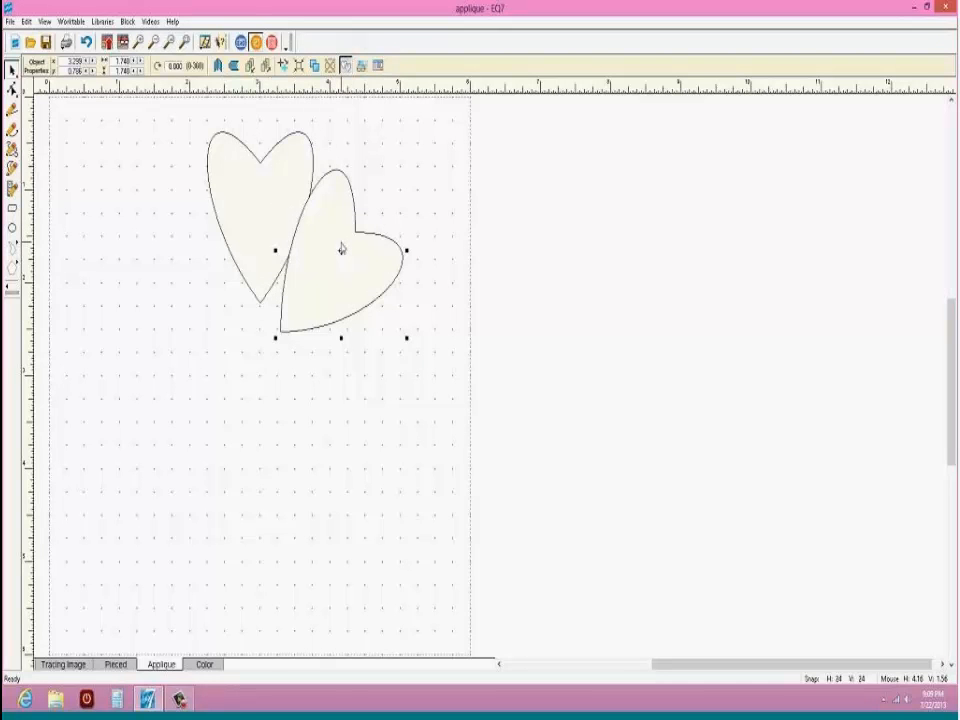
key(Delete)
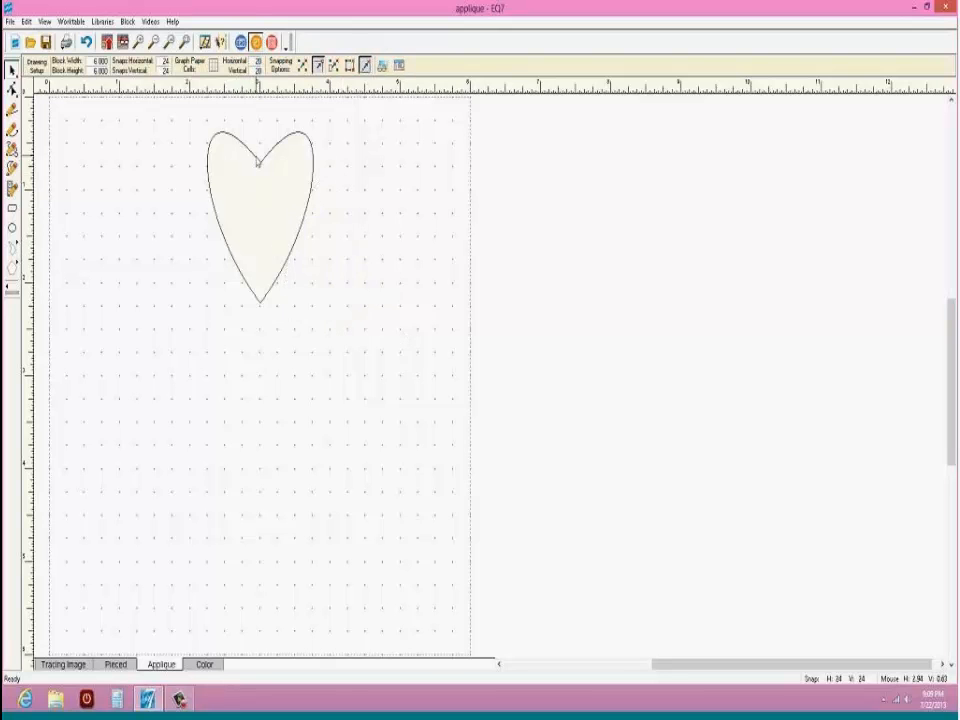
Step: Apply WreathMaker to the heart with 4 clusters and reduced cluster spacing so the points nearly meet at the block's center
click(272, 203)
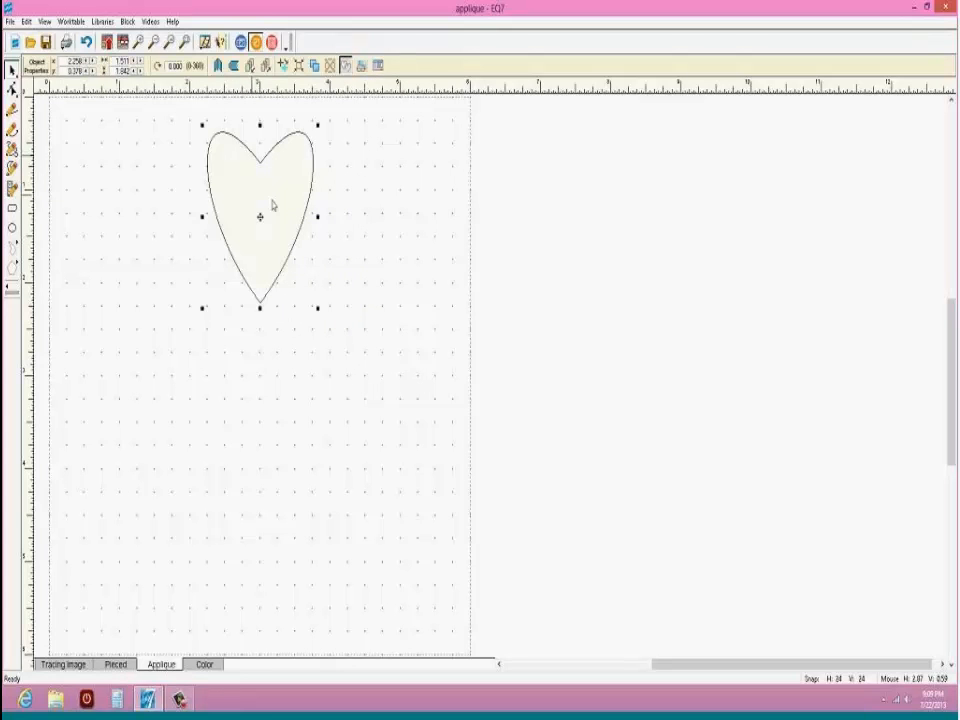
right_click(272, 203)
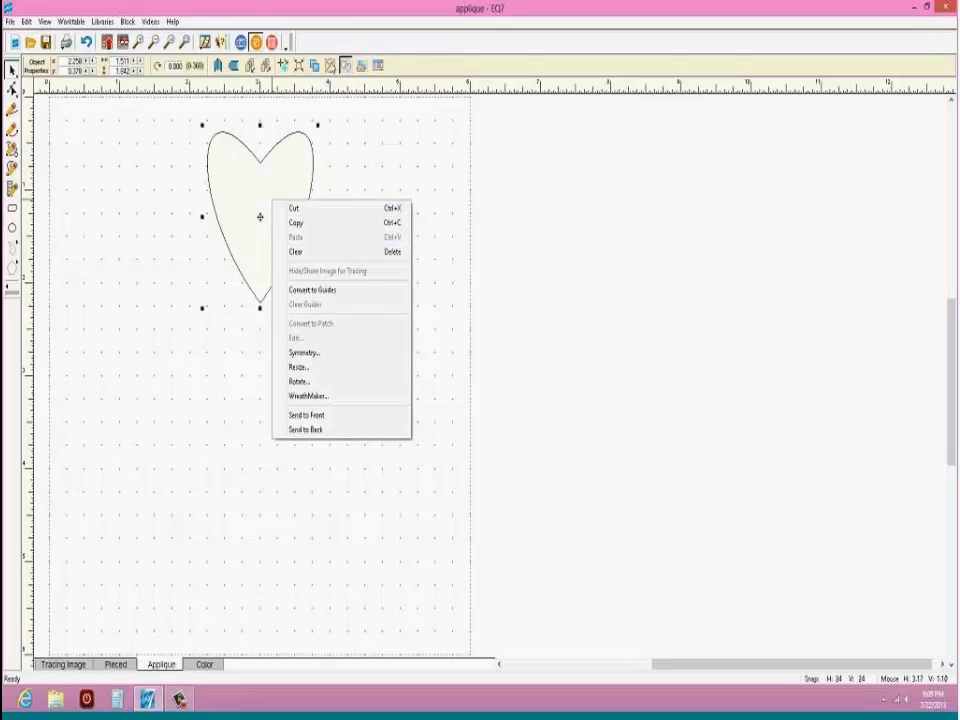
click(308, 396)
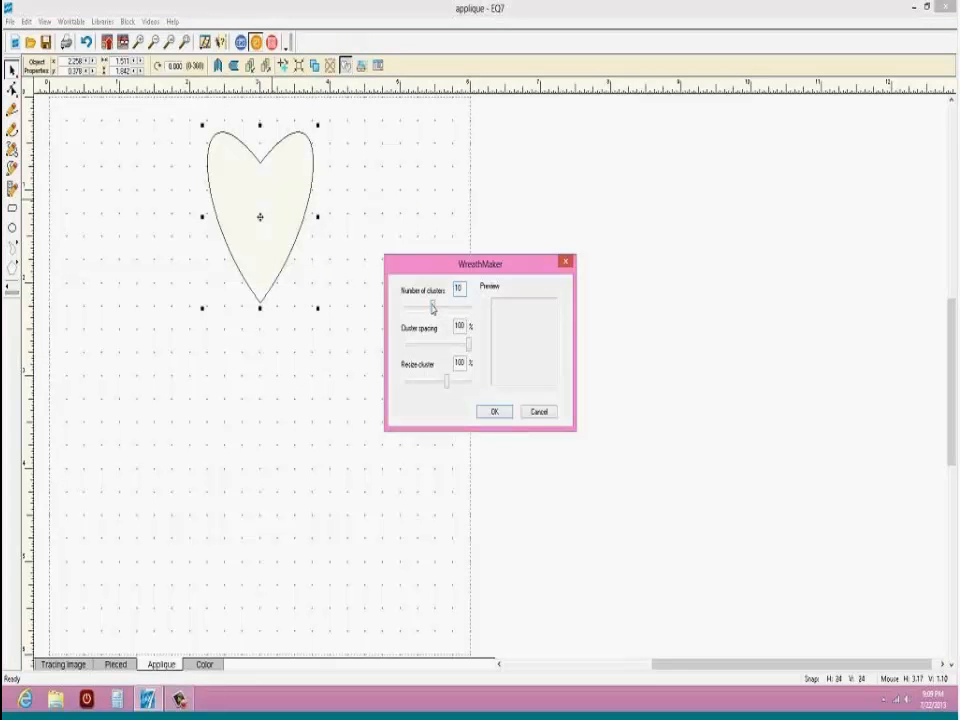
drag(432, 308, 411, 308)
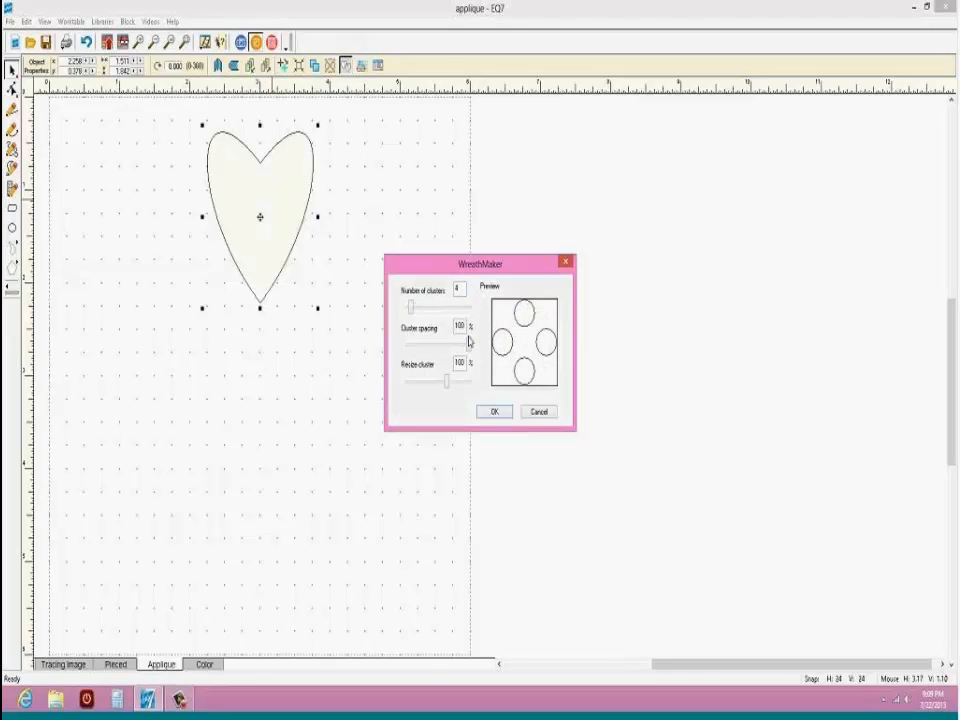
drag(469, 346, 408, 340)
click(494, 412)
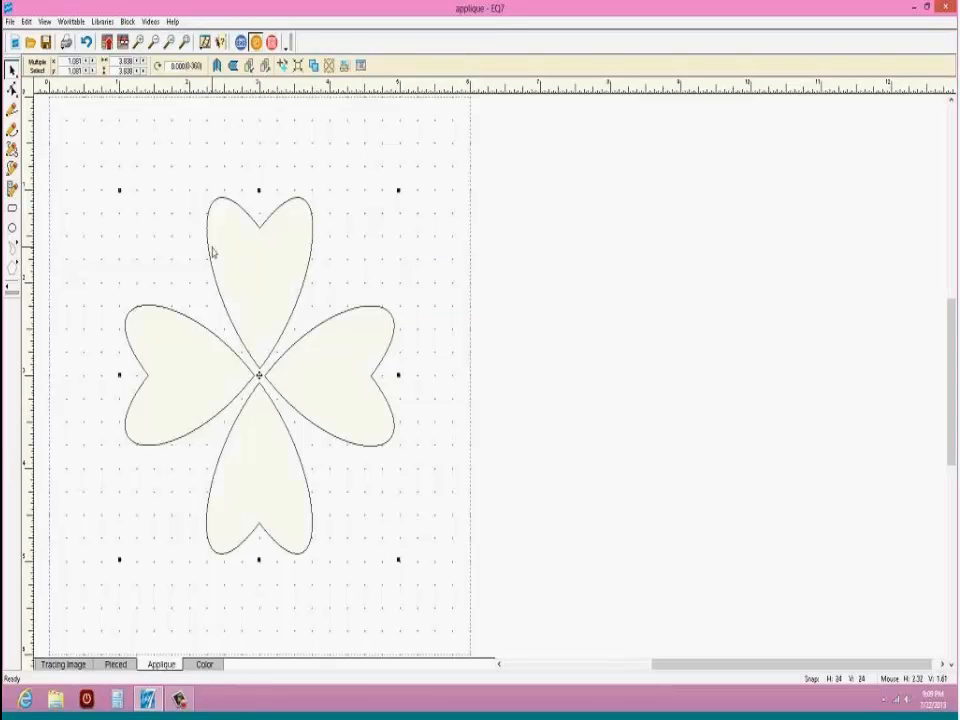
Step: Delete the heart that points up from below the center of the four-heart wreath
click(266, 393)
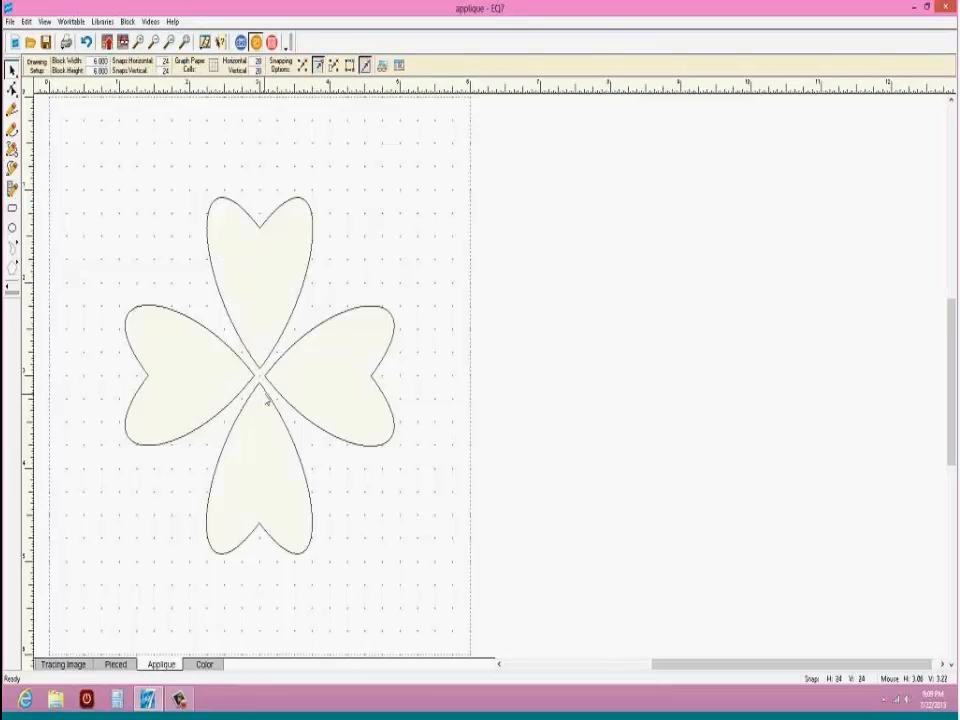
click(231, 556)
key(Delete)
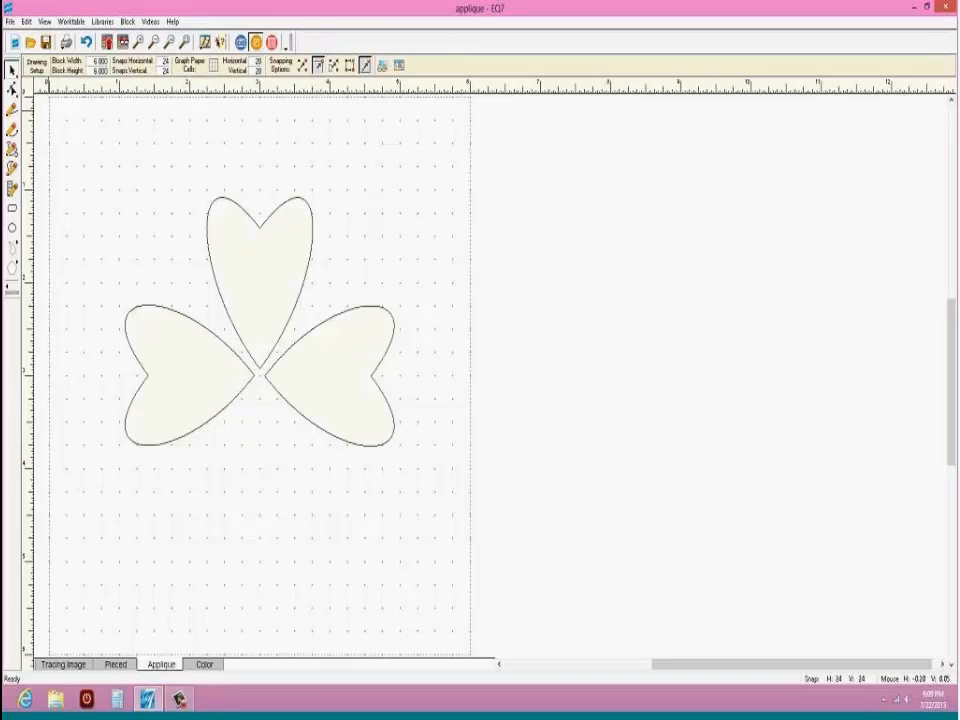
Step: Select all three remaining hearts, enlarge them together to about 4.78 by 3.65 inches, and reposition them within the block
click(28, 22)
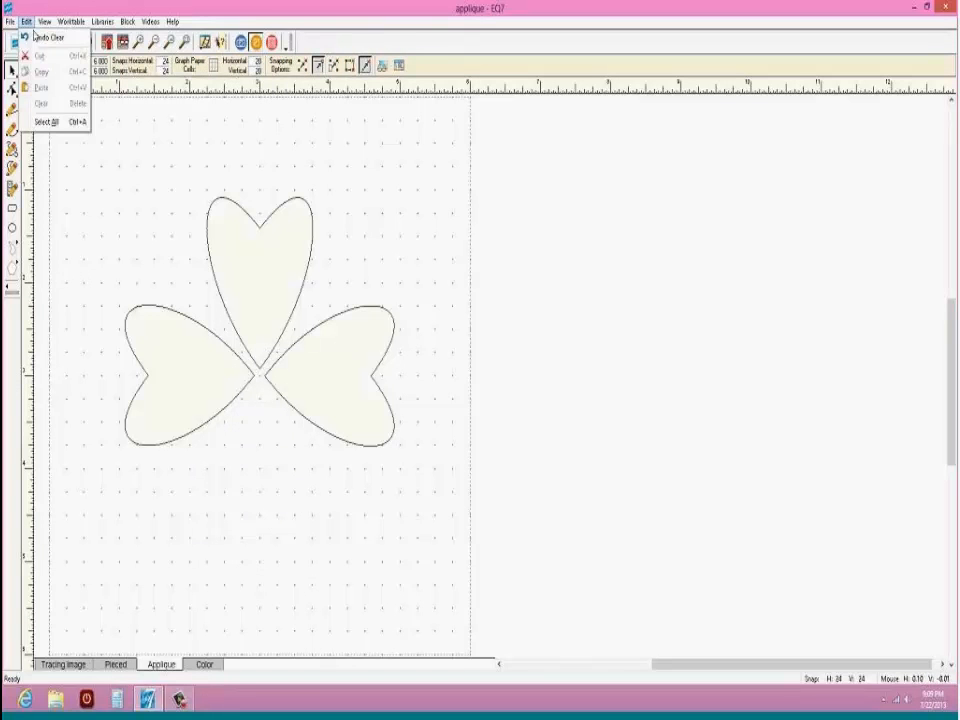
click(43, 120)
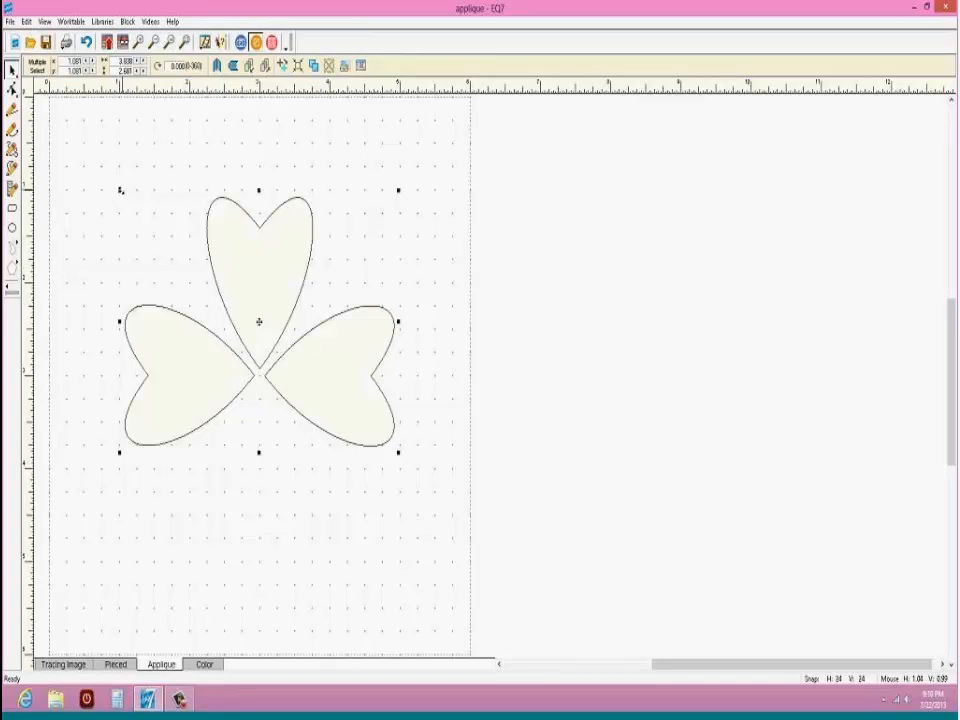
drag(120, 190, 56, 104)
drag(224, 274, 253, 309)
Step: Rotate the three selected hearts 15 degrees clockwise and move the group up and to the right within the block
right_click(253, 309)
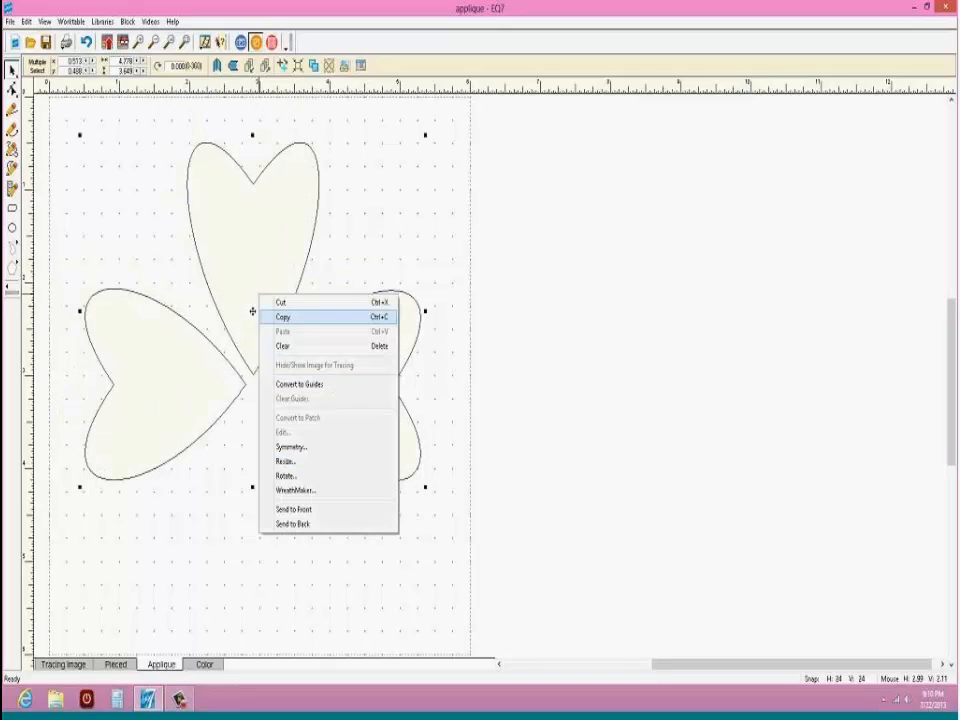
click(307, 477)
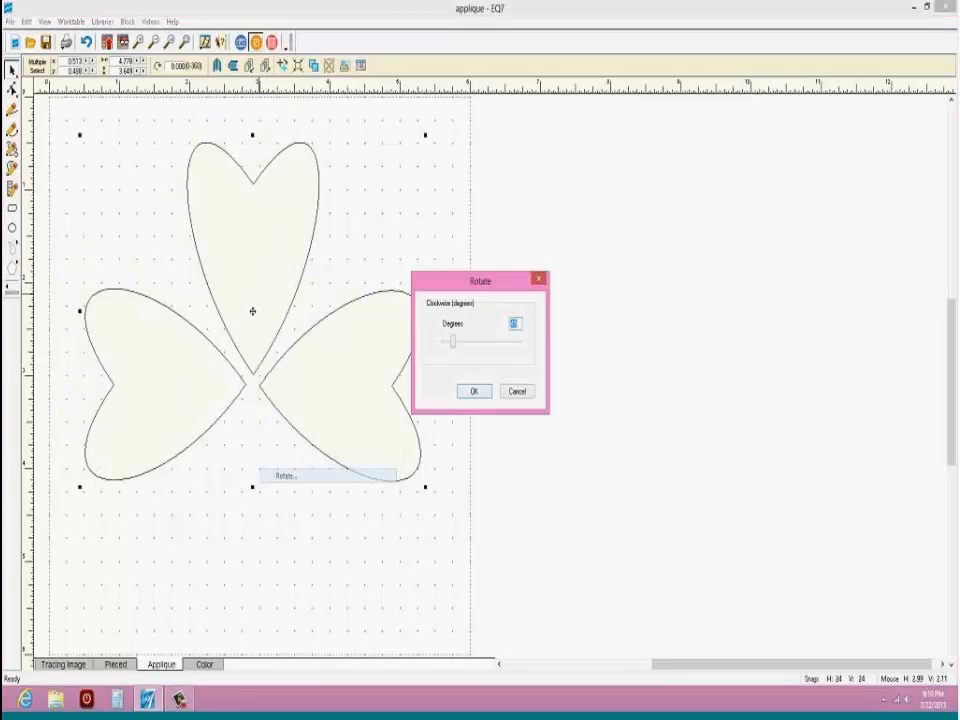
drag(455, 347, 446, 347)
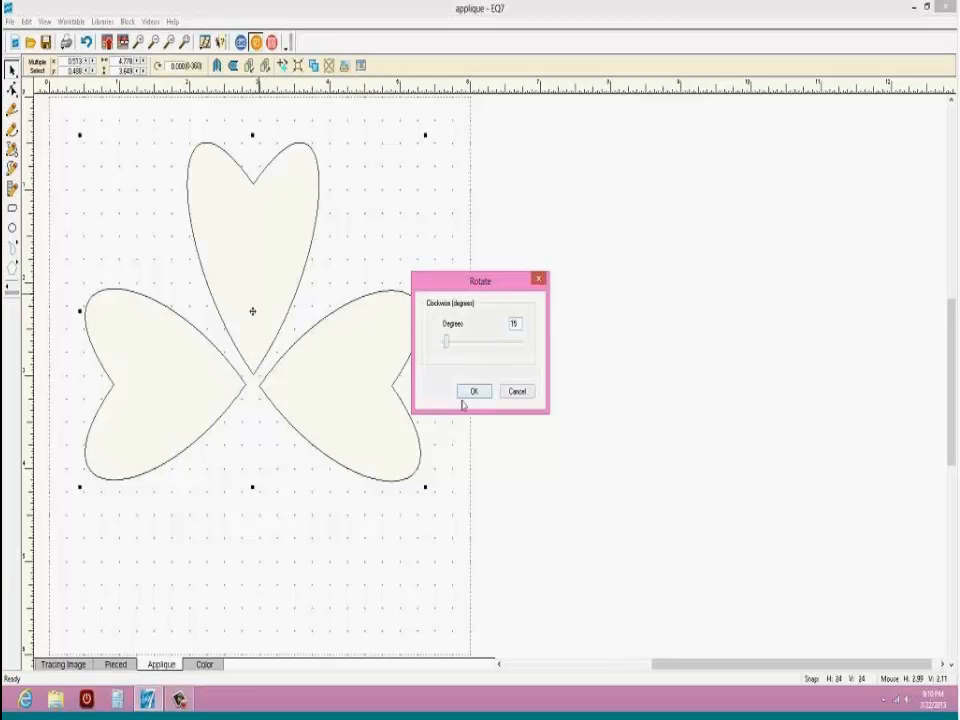
click(473, 391)
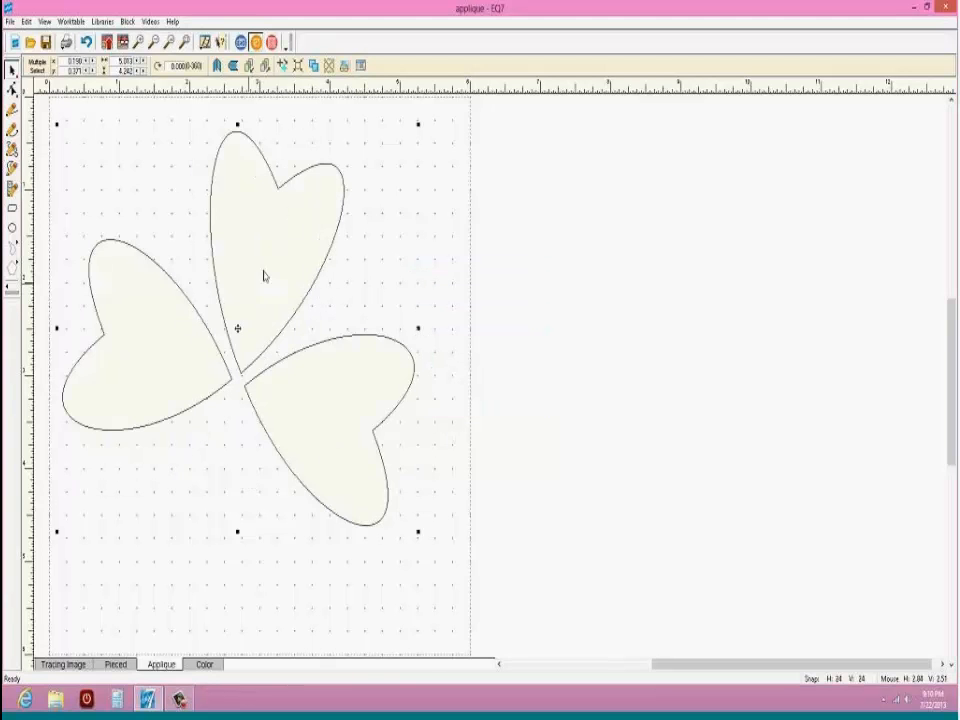
mouse_move(238, 329)
mouse_down()
mouse_move(281, 315)
mouse_move(283, 300)
mouse_up()
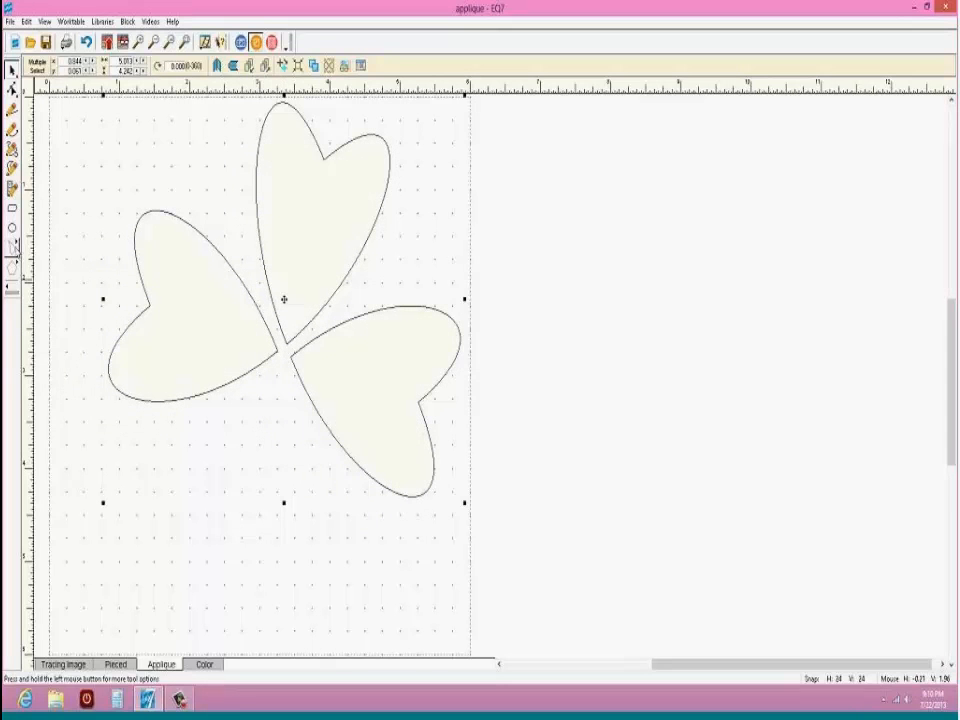
click(15, 245)
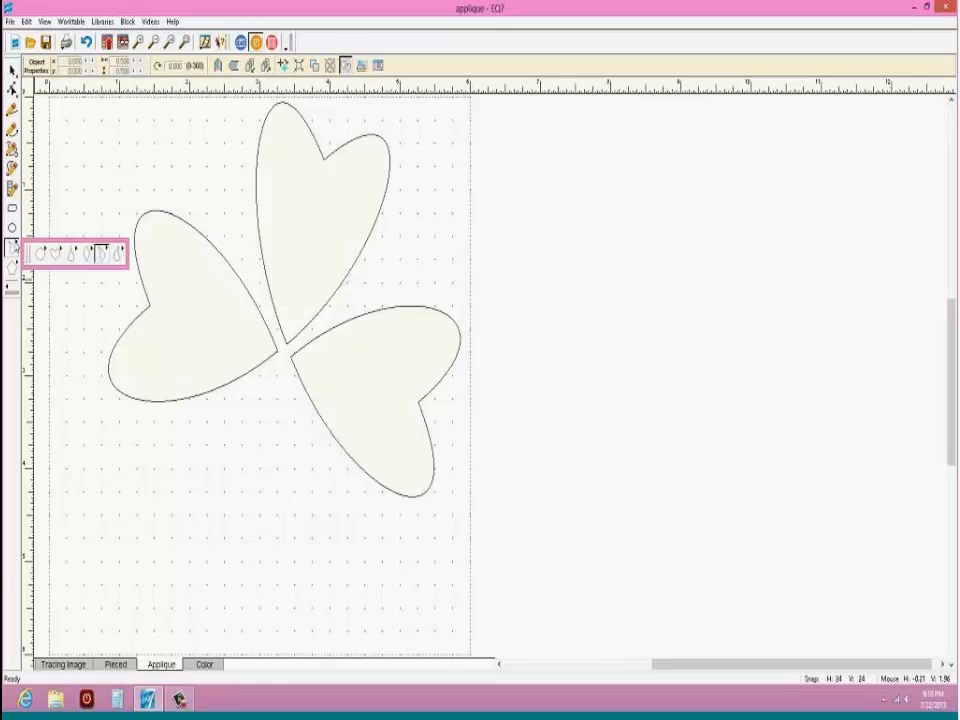
click(16, 265)
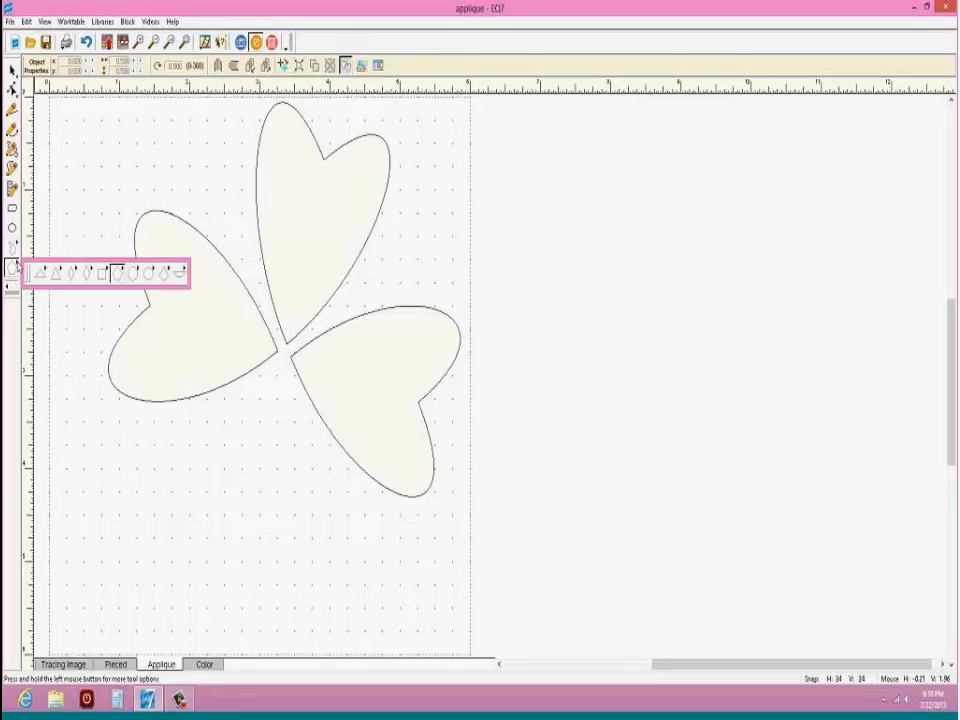
click(40, 273)
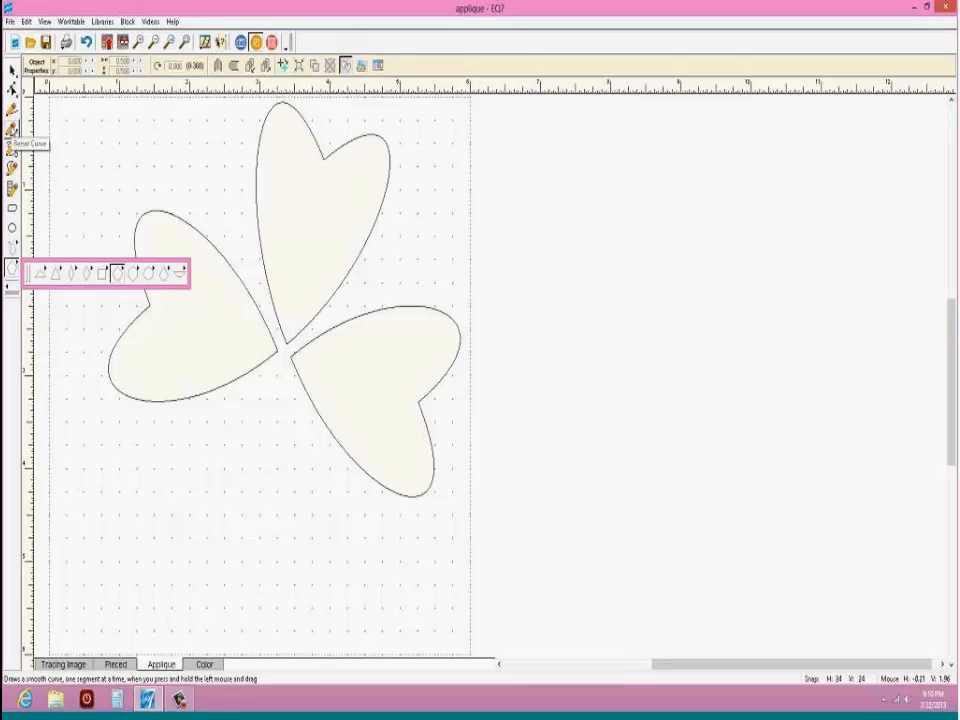
Step: Draw both edges of a curved clover stem with the Bezier Curve tool, from the hearts' meeting point down to the block's bottom and back
click(12, 130)
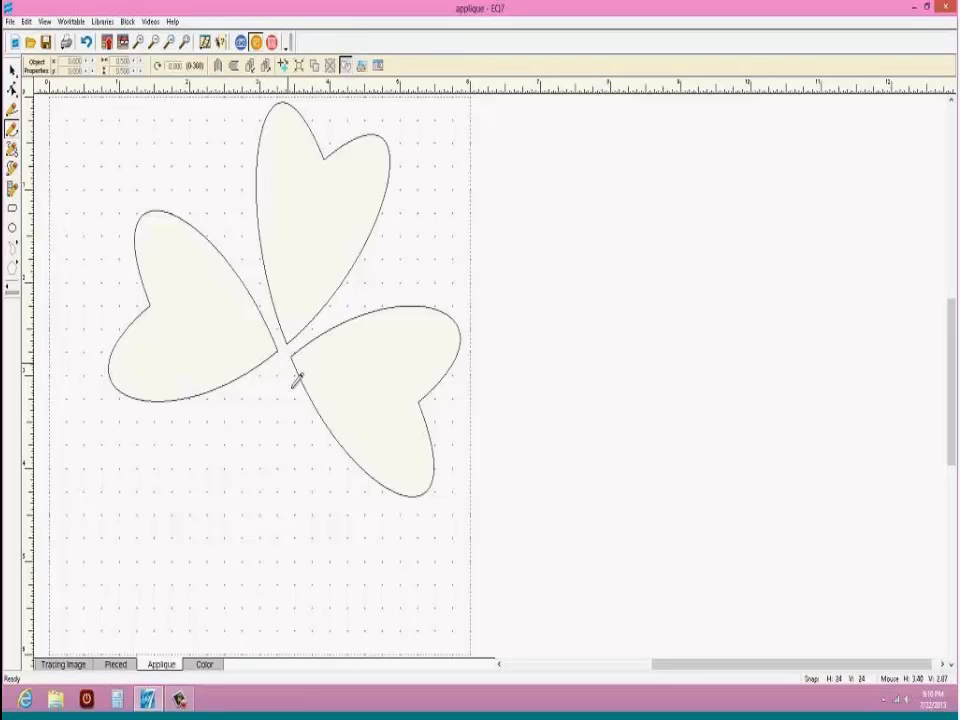
mouse_move(295, 376)
mouse_down()
mouse_move(309, 442)
mouse_move(297, 467)
mouse_move(312, 464)
mouse_move(350, 498)
mouse_move(339, 513)
mouse_move(294, 517)
mouse_move(329, 520)
mouse_up()
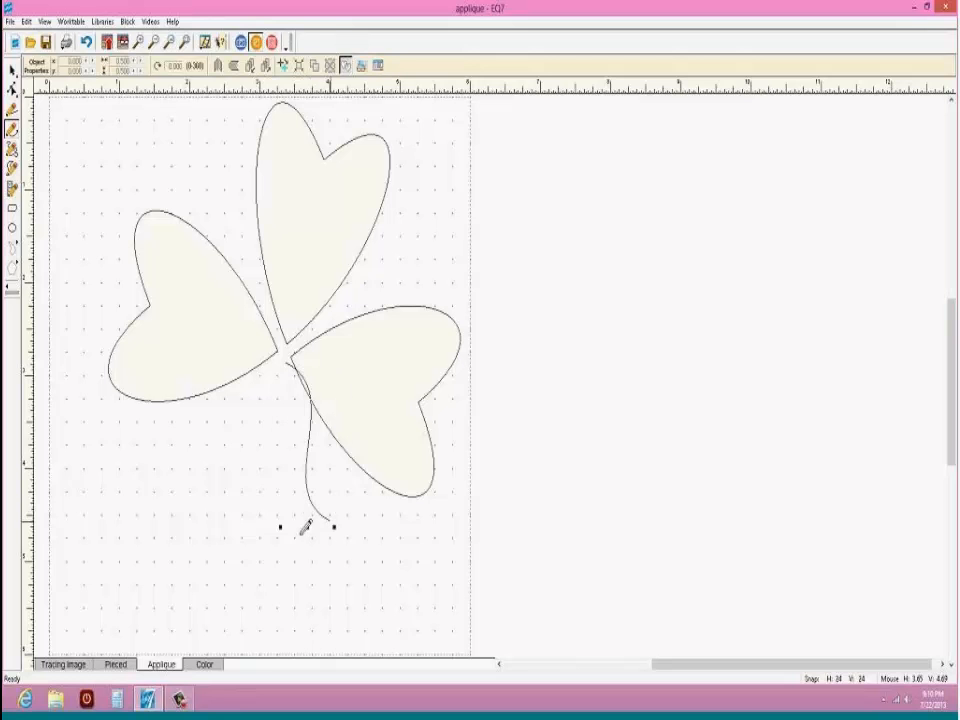
click(84, 42)
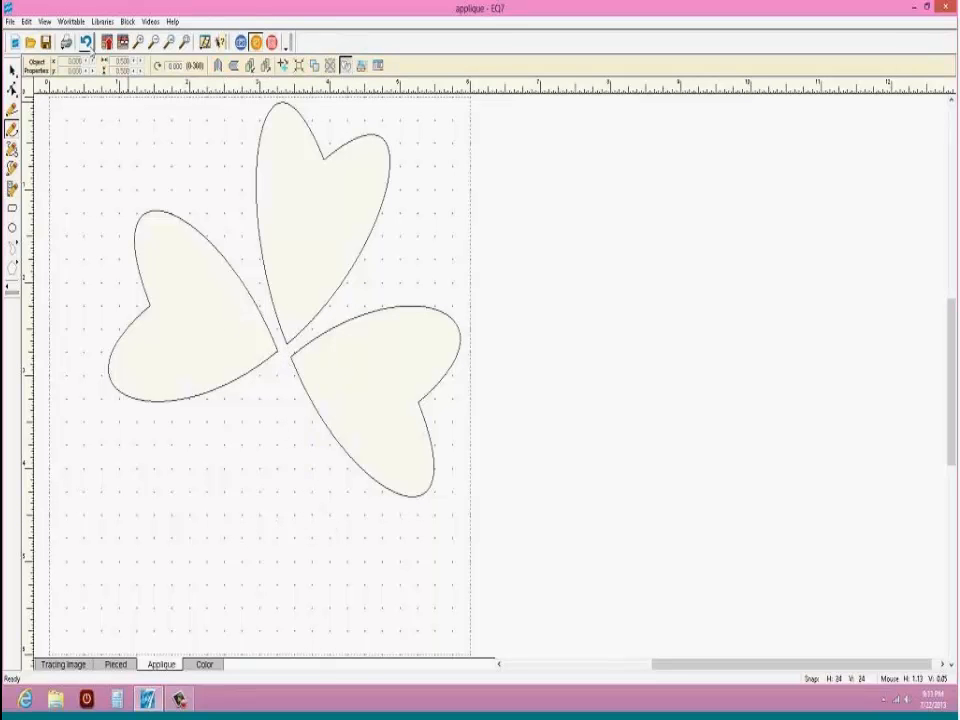
mouse_move(291, 348)
mouse_down()
mouse_move(264, 556)
mouse_move(311, 592)
mouse_move(300, 578)
mouse_move(244, 572)
mouse_move(298, 583)
mouse_move(274, 579)
mouse_move(287, 583)
mouse_move(294, 624)
mouse_up()
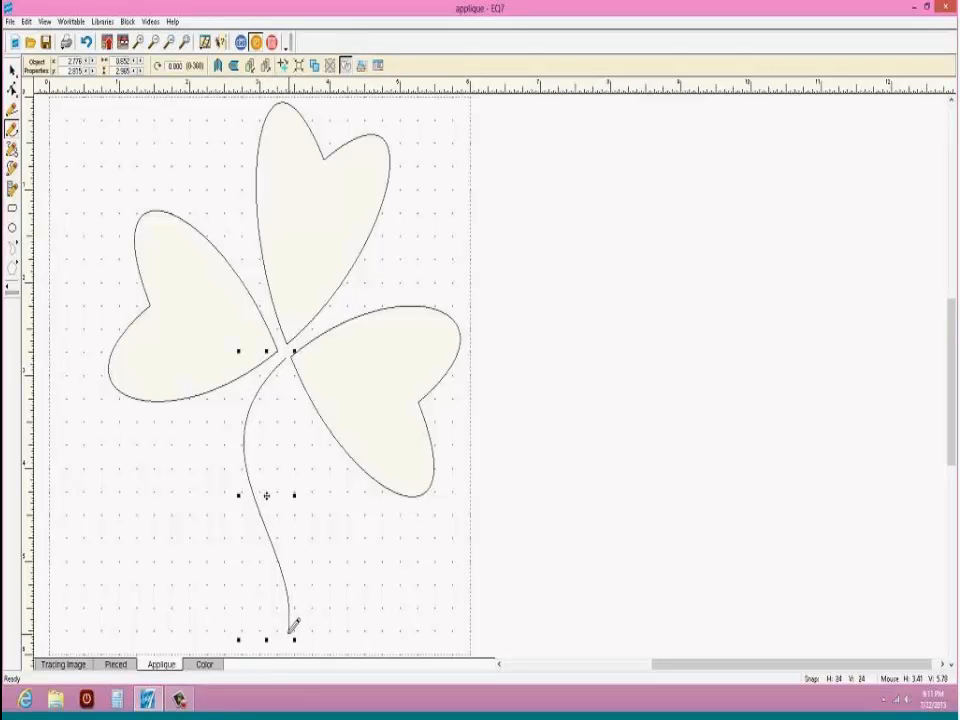
mouse_move(293, 626)
mouse_down()
mouse_move(306, 574)
mouse_move(276, 465)
mouse_move(285, 347)
mouse_move(285, 372)
mouse_up()
click(285, 370)
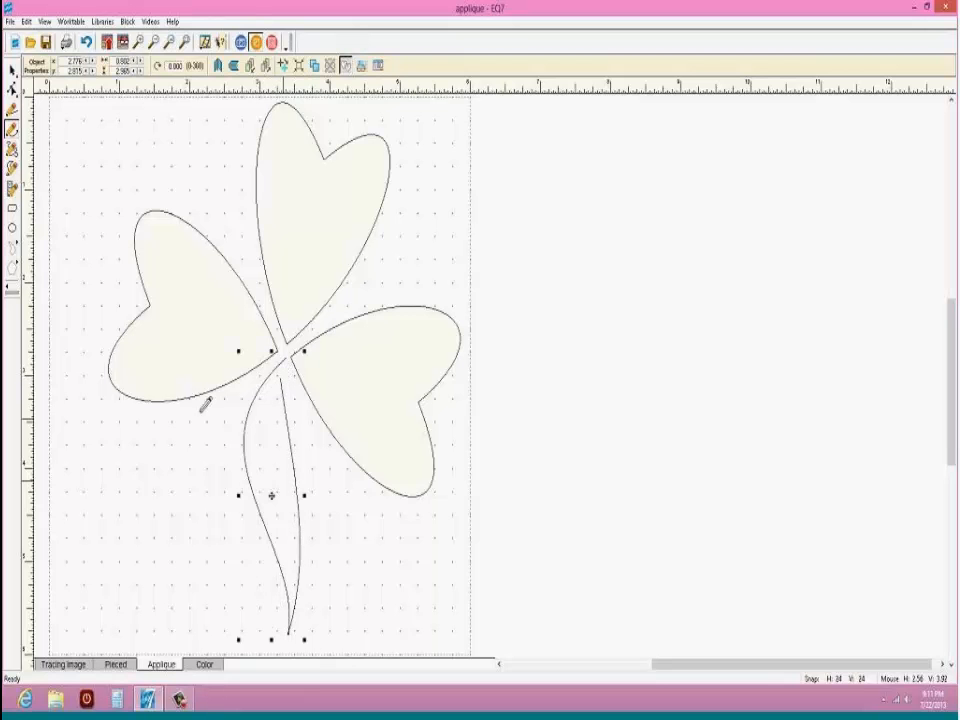
Step: Close the stem shape by moving the loose upper node of its right edge onto the stem's top point
click(12, 88)
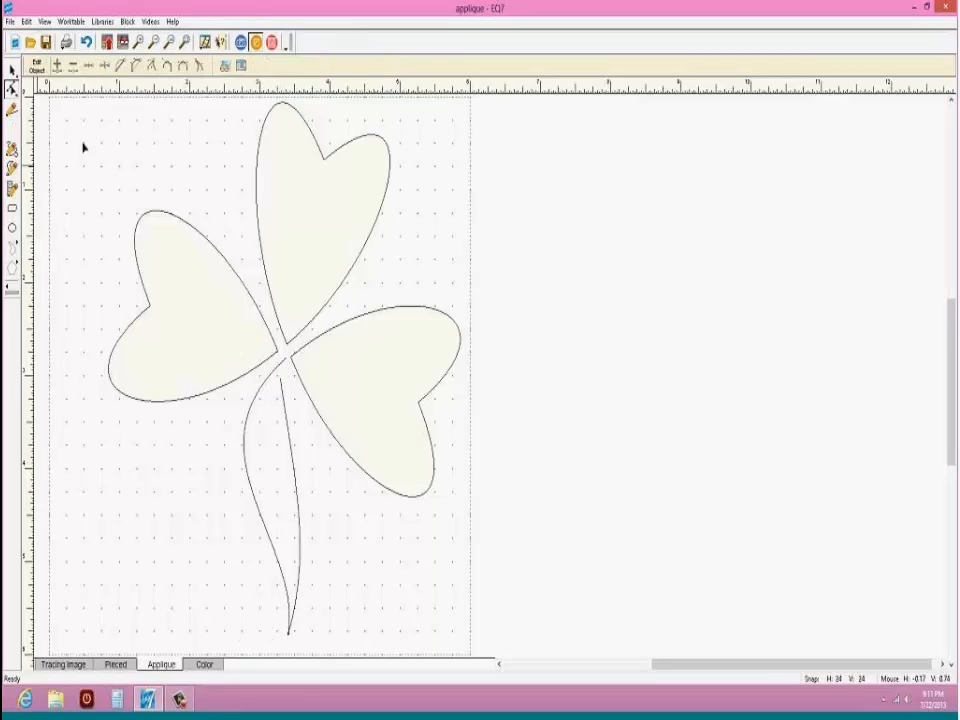
click(280, 380)
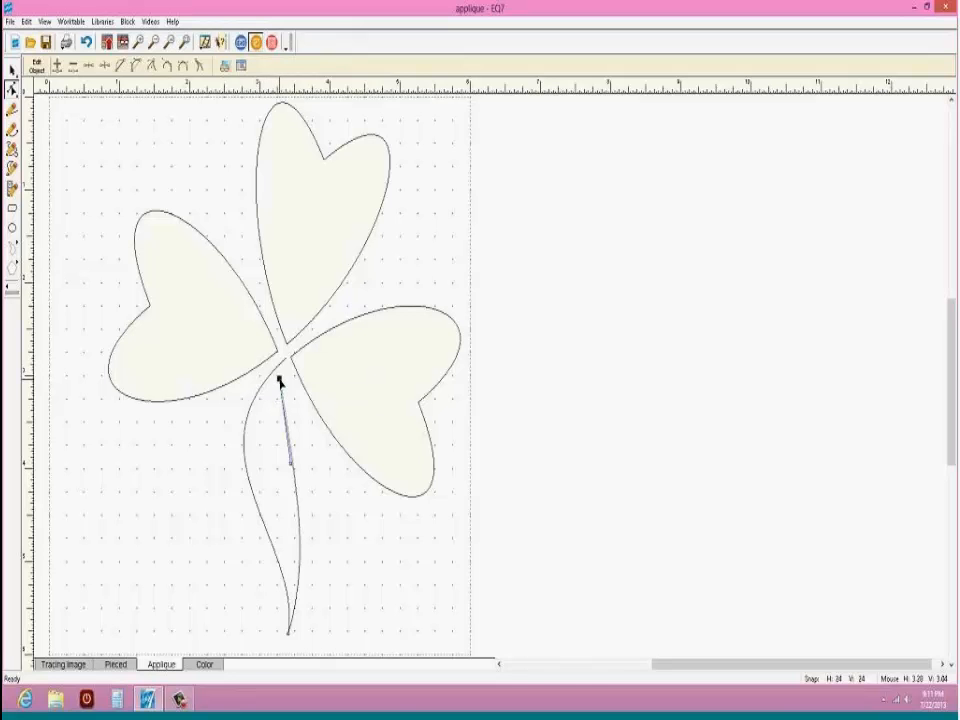
drag(280, 380, 293, 407)
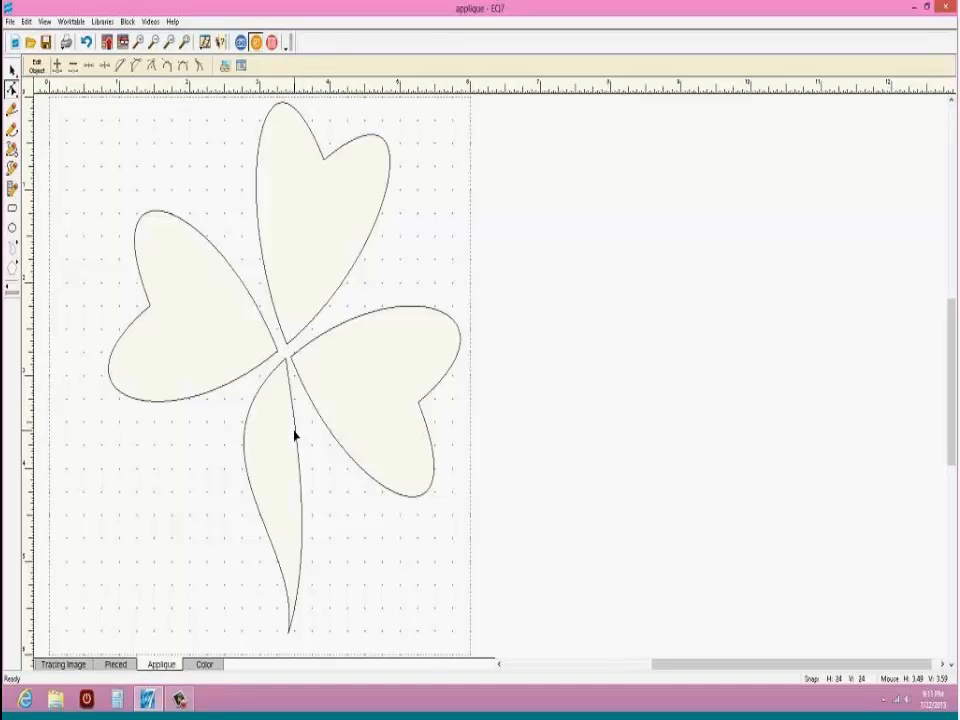
Step: Reshape the stem's right edge into an S-curve that follows the left edge and flares near the bottom
click(295, 433)
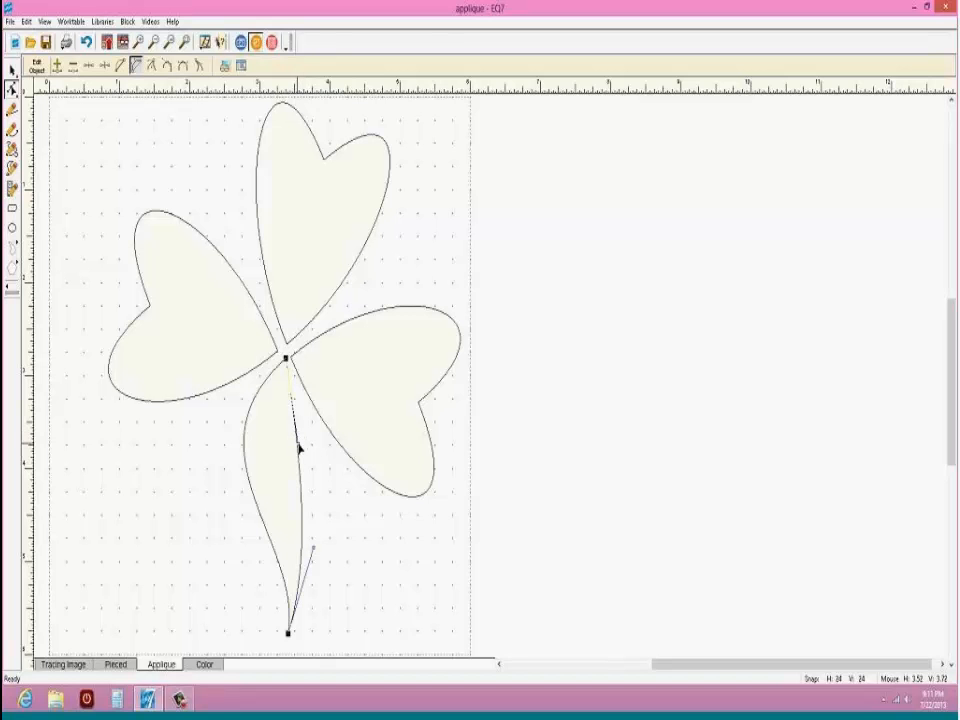
drag(297, 450, 253, 461)
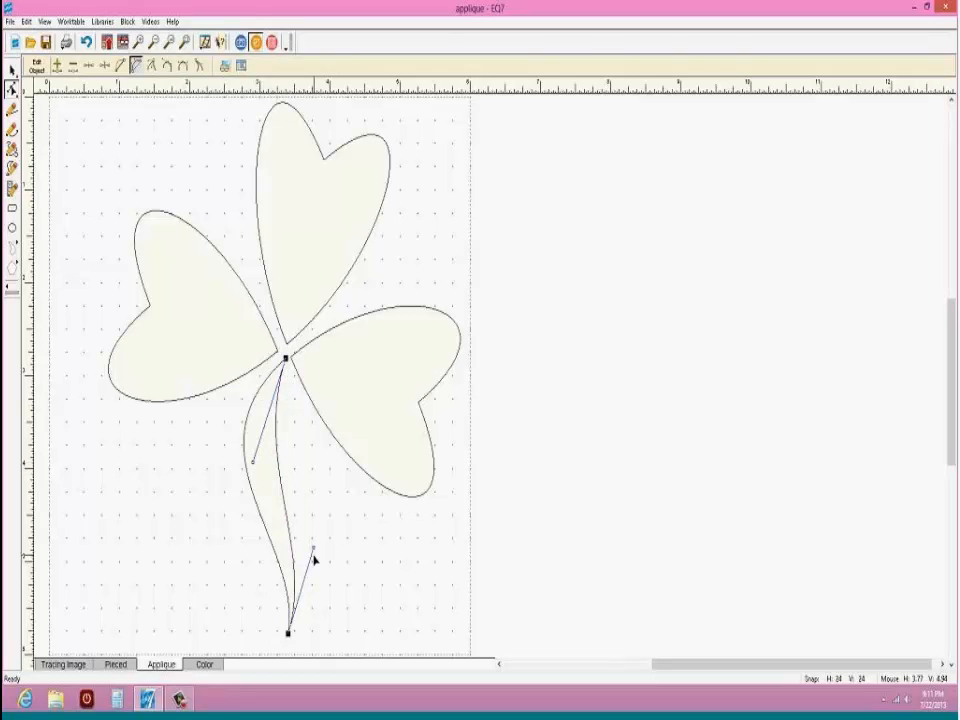
drag(313, 550, 340, 591)
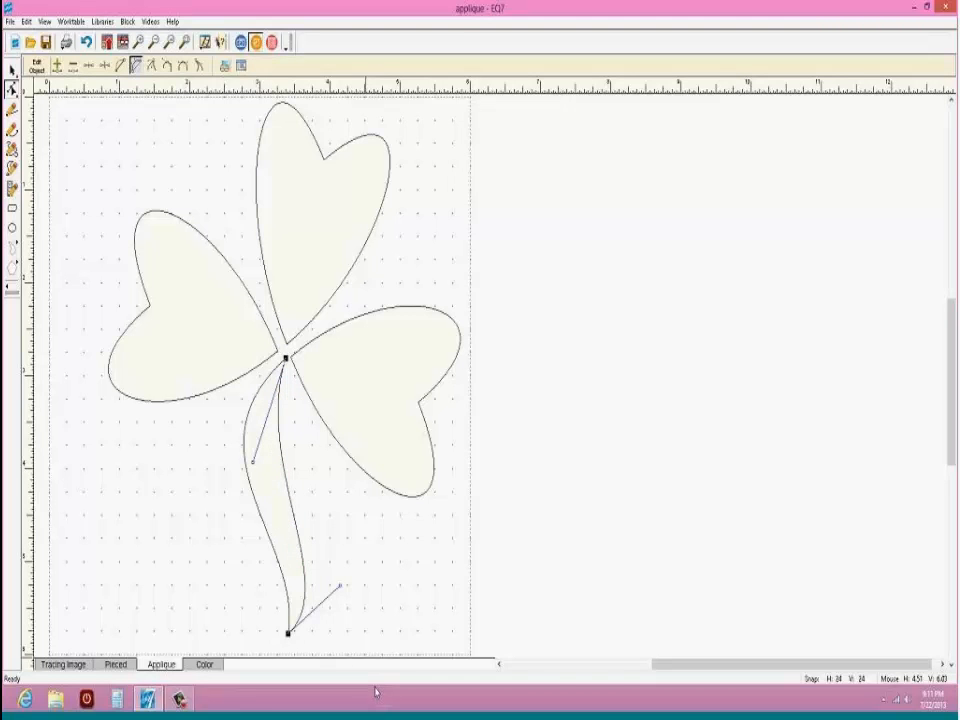
click(170, 538)
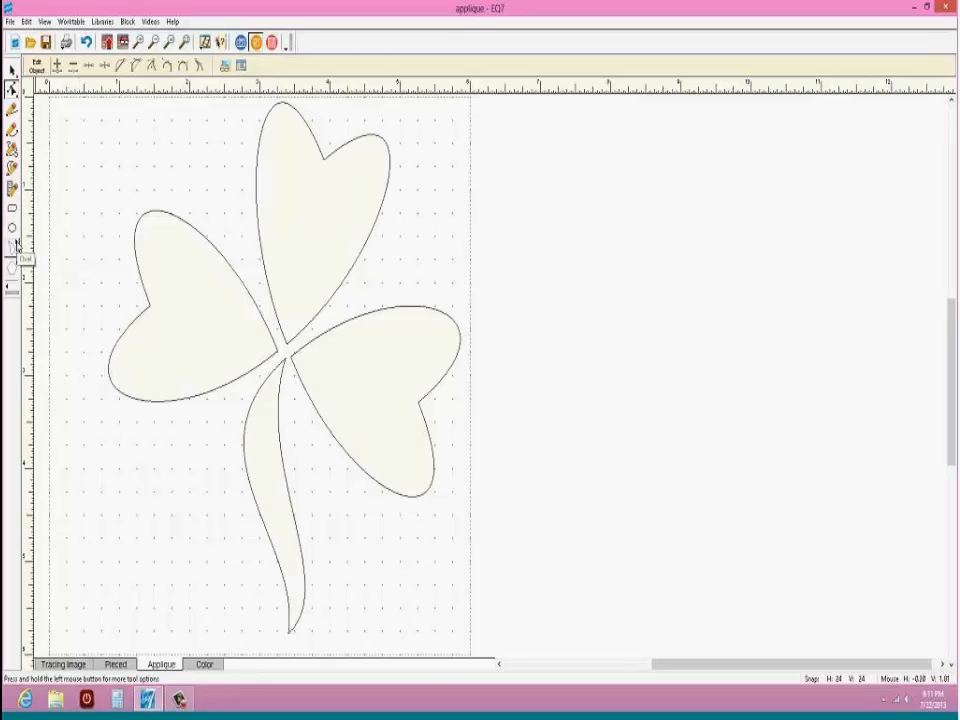
Step: Draw a small tilted heart about 1.5 by 1.5 inches in the lower-left corner of the block
drag(15, 246, 52, 257)
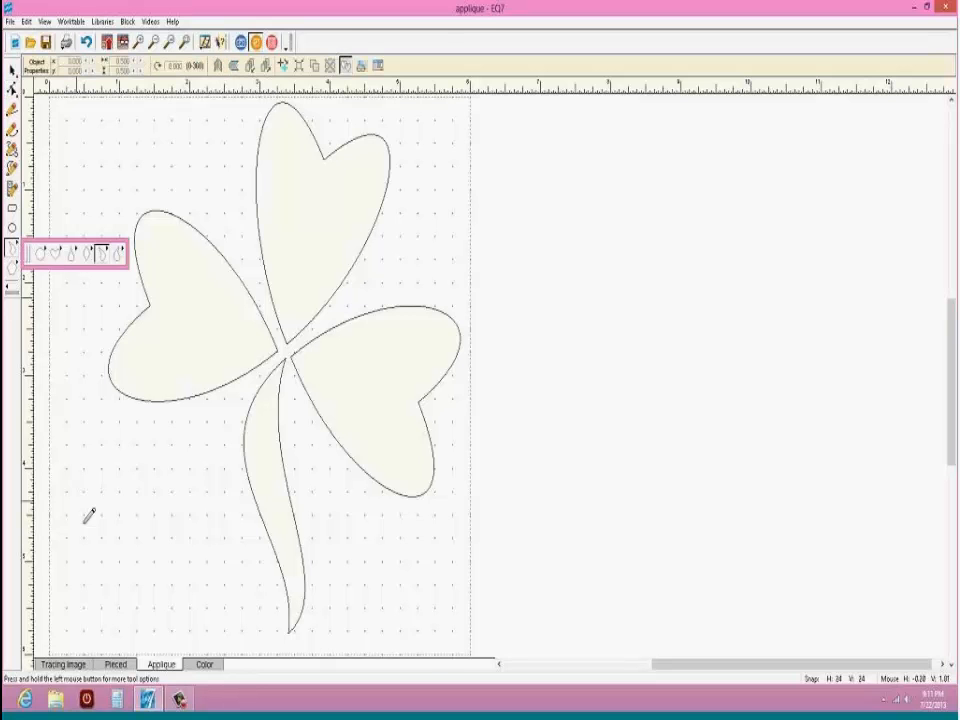
click(56, 253)
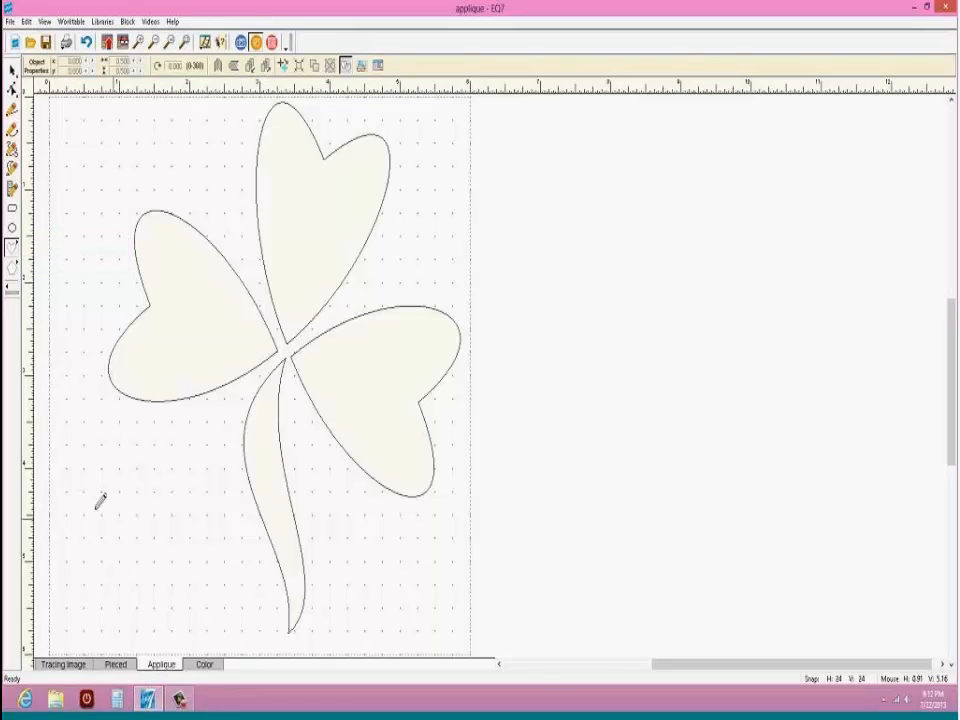
drag(105, 501, 182, 624)
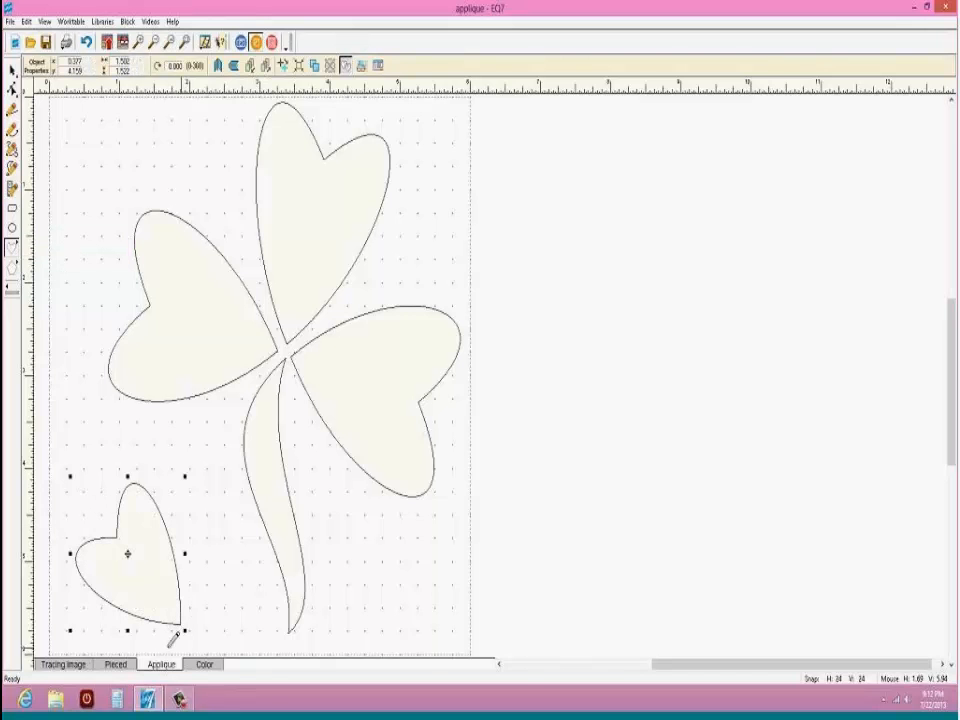
Step: Color the three clover hearts and the stem with the mottled green fabric and the small heart with the mustard dotted fabric
click(204, 664)
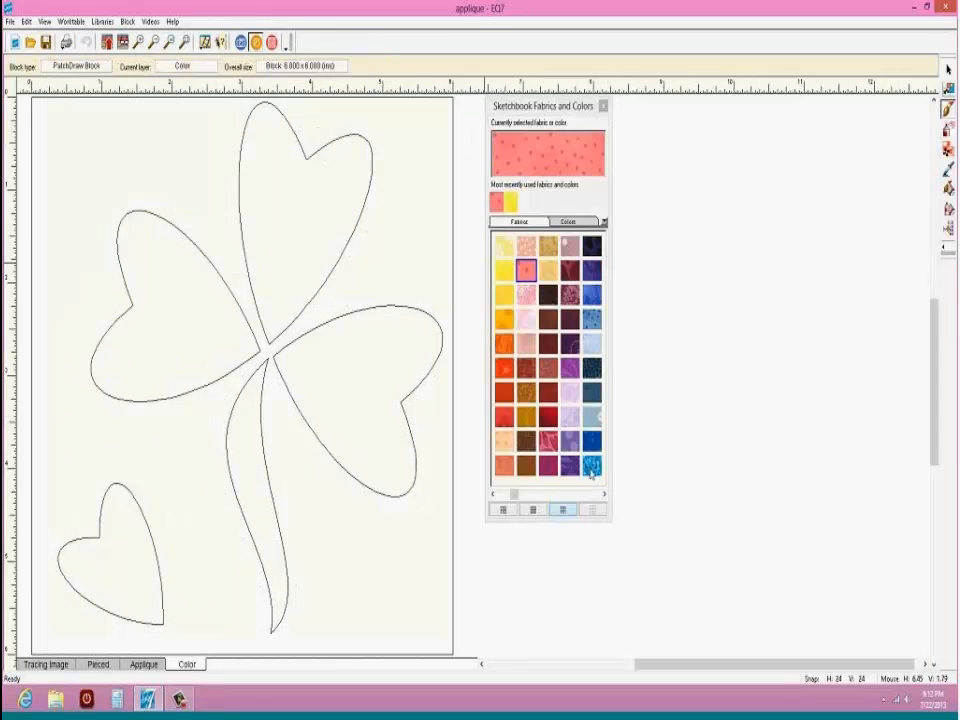
click(583, 495)
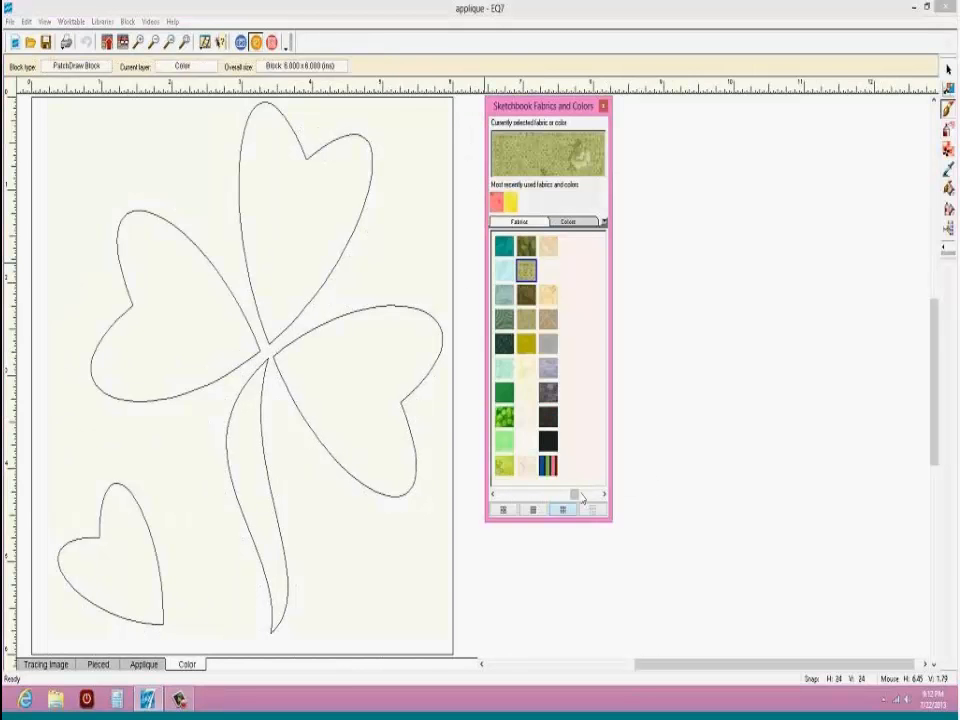
click(503, 393)
click(330, 193)
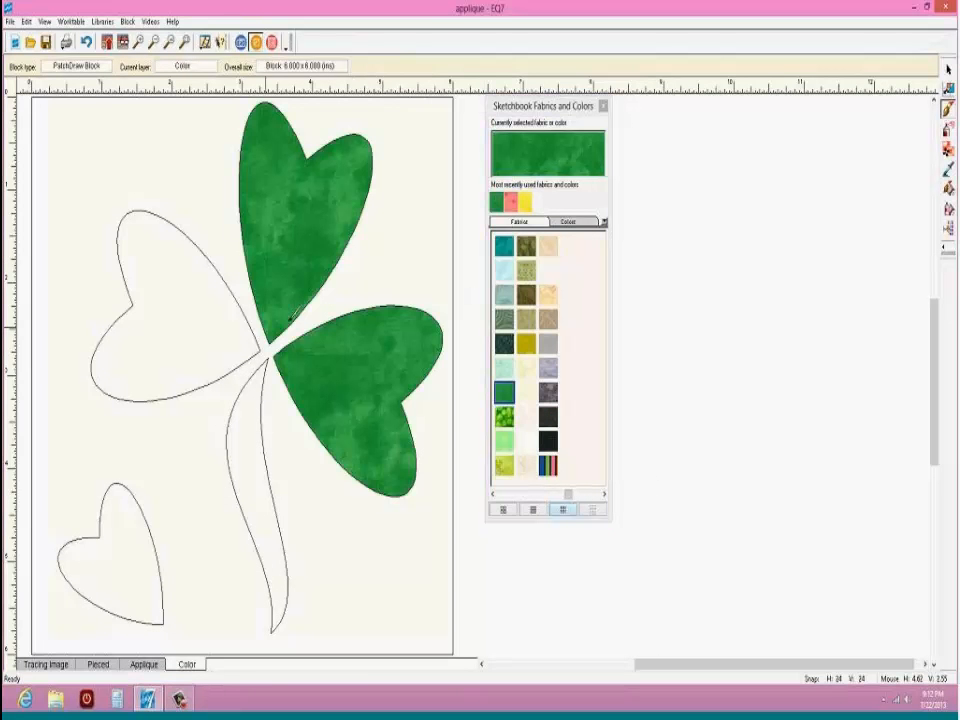
click(211, 308)
click(246, 422)
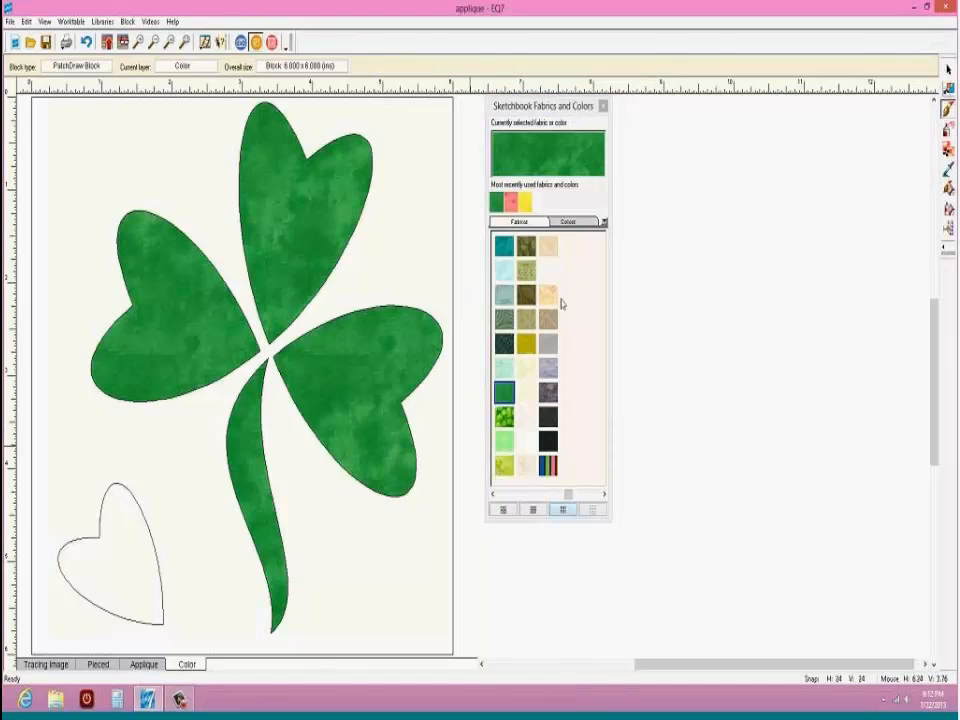
click(526, 343)
click(141, 512)
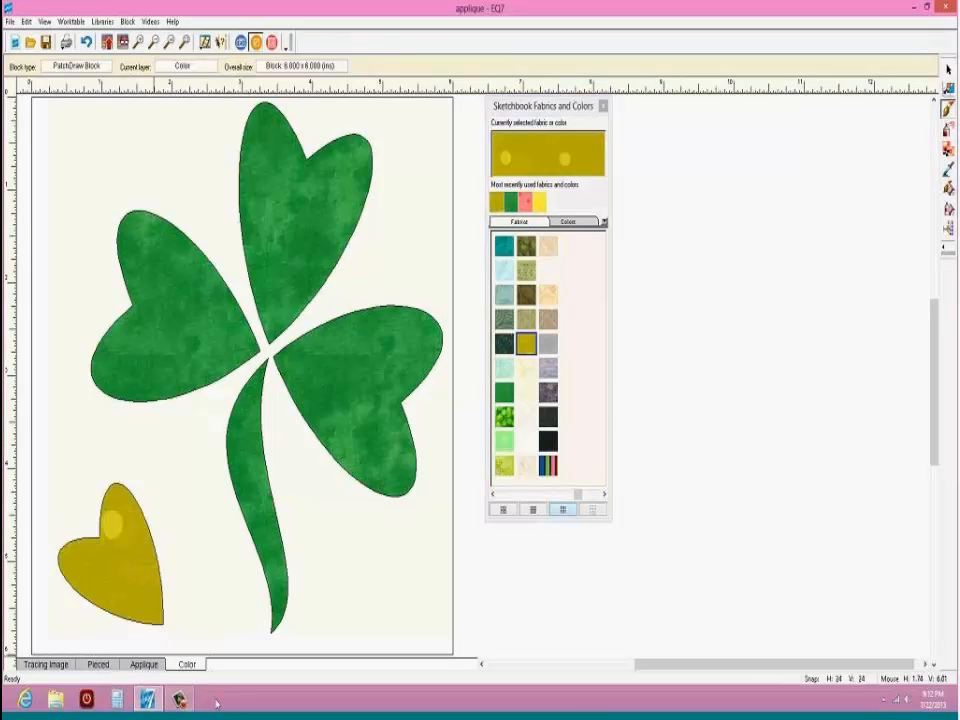
Step: Fill the block's background with the multicolored striped fabric and return to the applique drawing layer
click(549, 465)
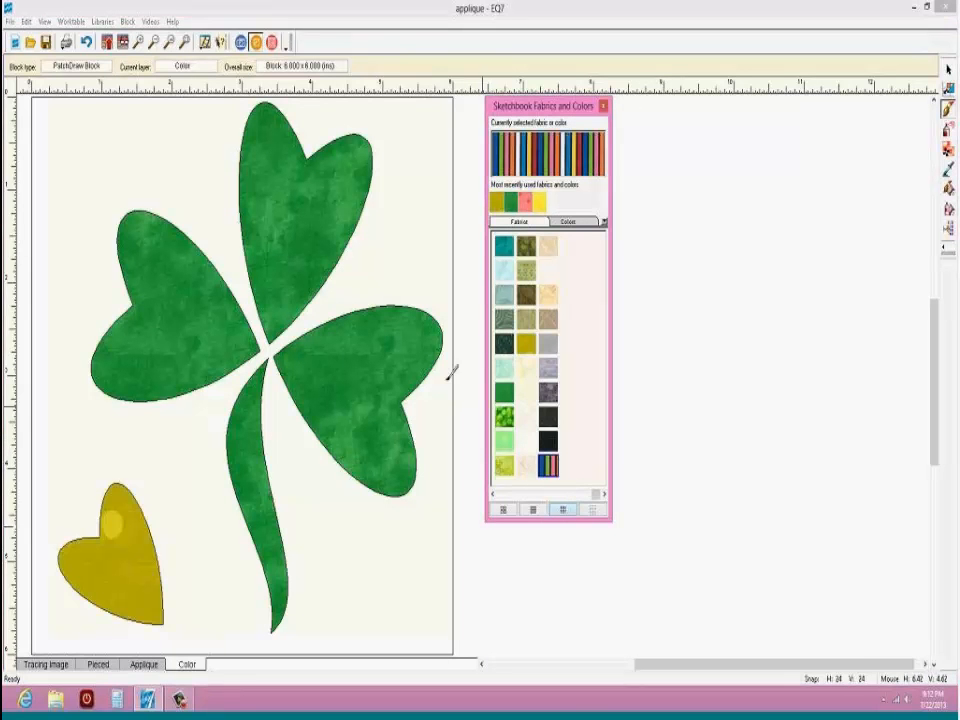
click(196, 131)
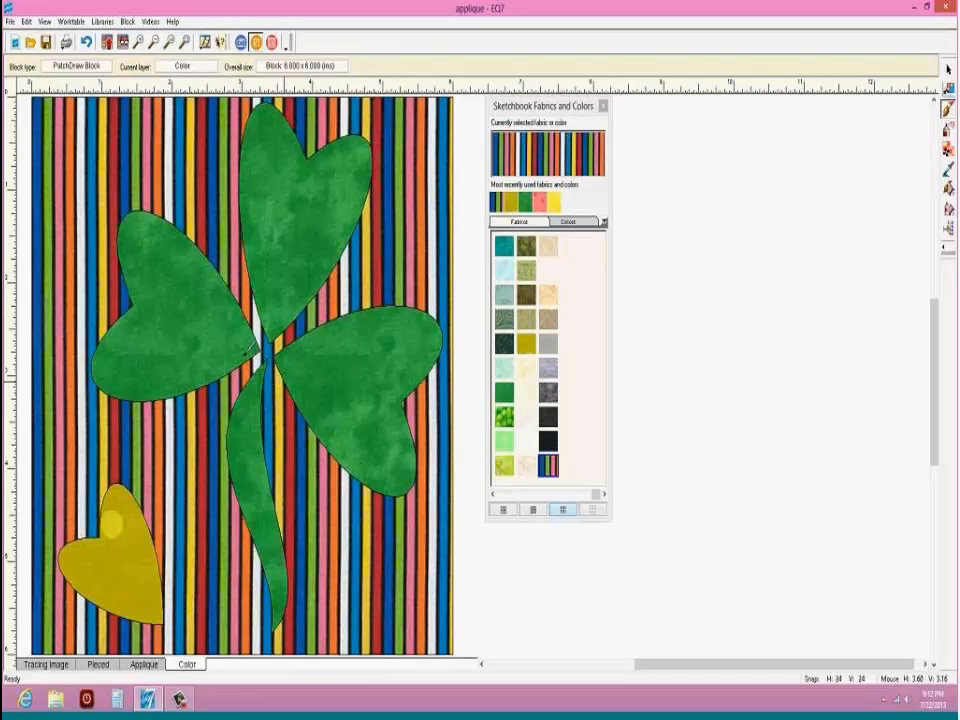
click(145, 665)
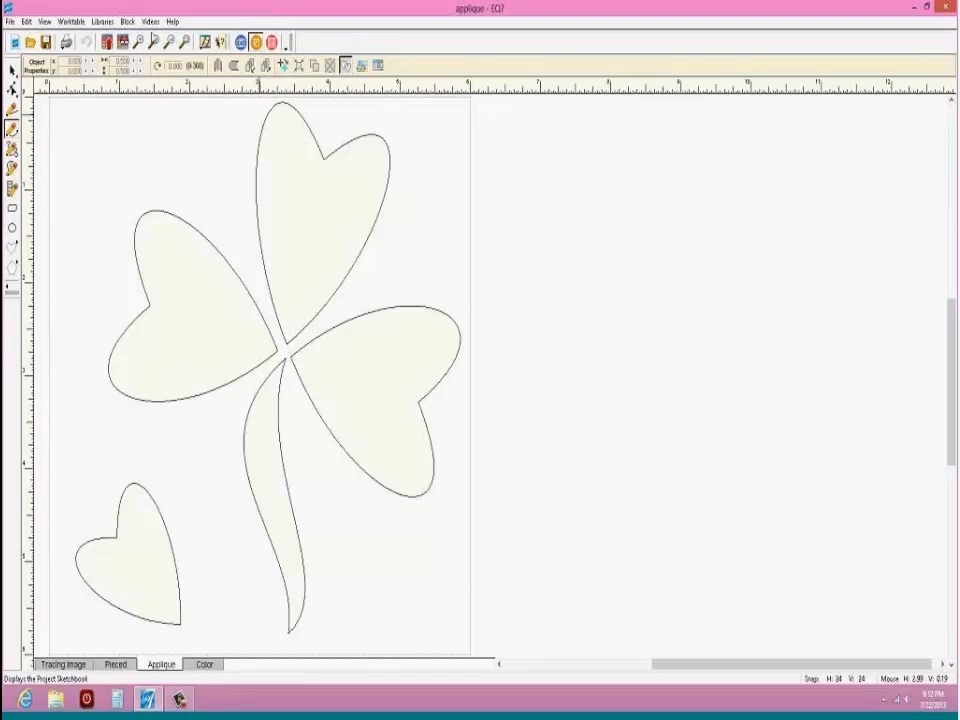
Step: Start a new PatchDraw block and go to its applique drawing layer
click(128, 21)
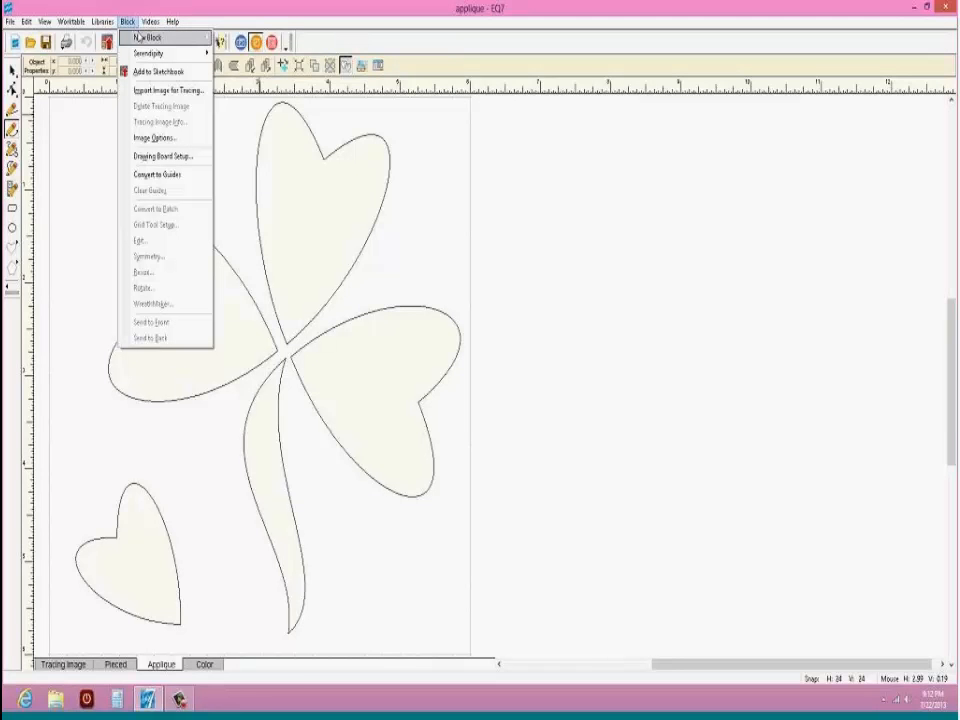
mouse_move(150, 38)
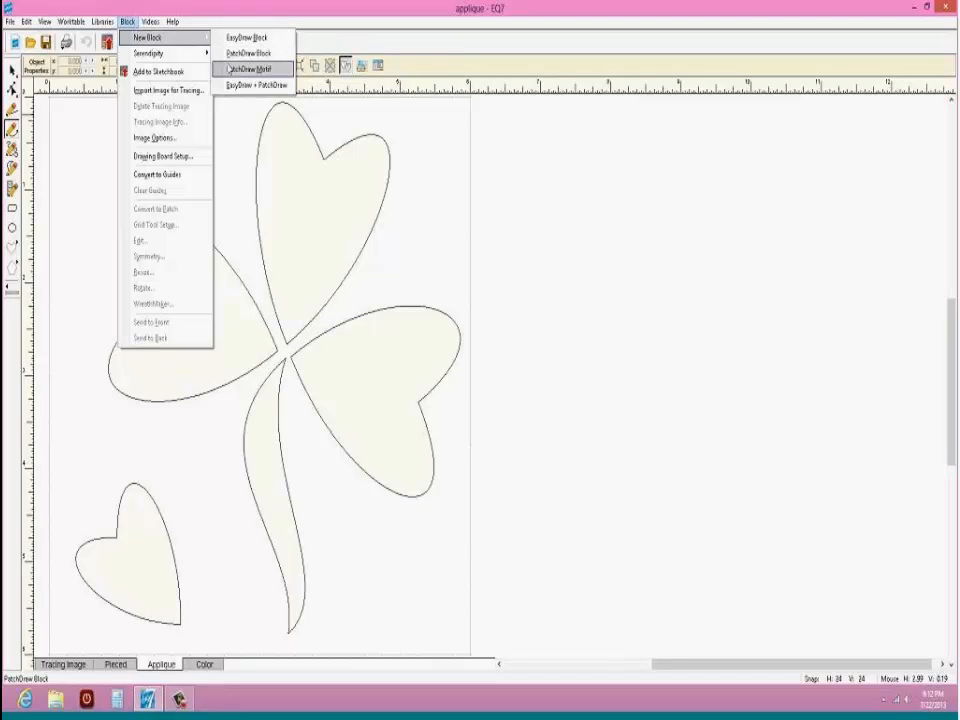
click(245, 53)
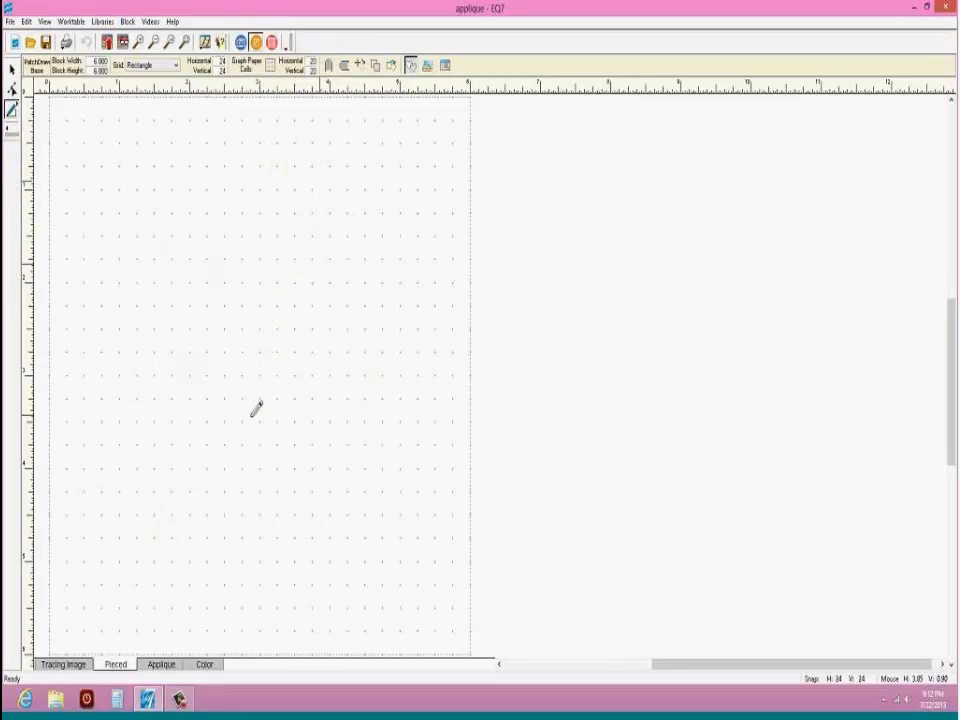
click(155, 666)
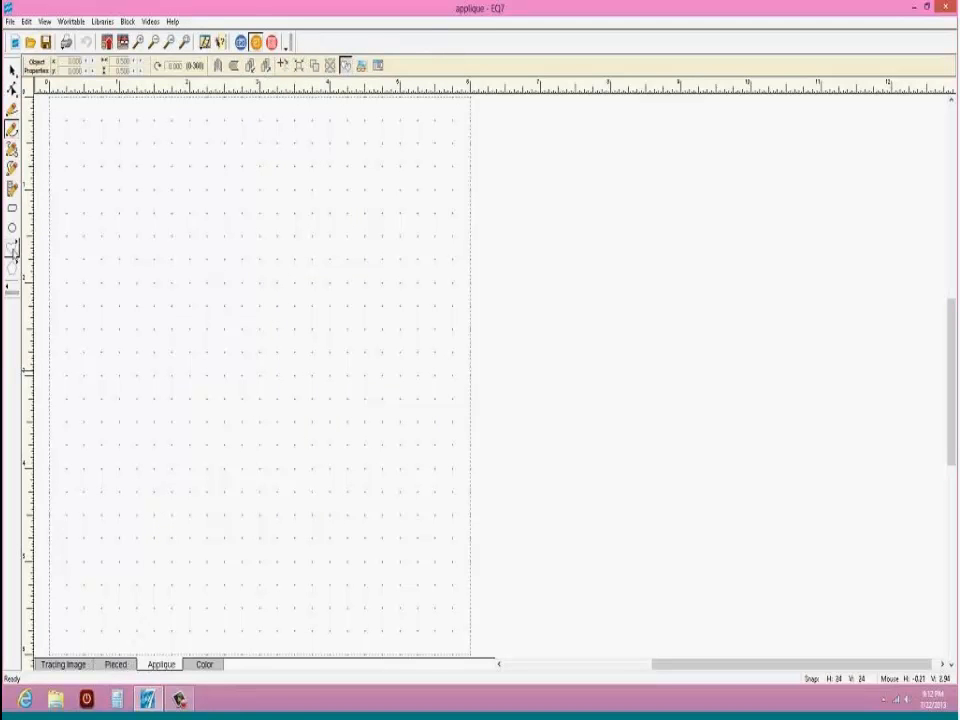
Step: Draw a curved teardrop about 2.3 by 2.5 inches in the upper-left part of the block
click(12, 249)
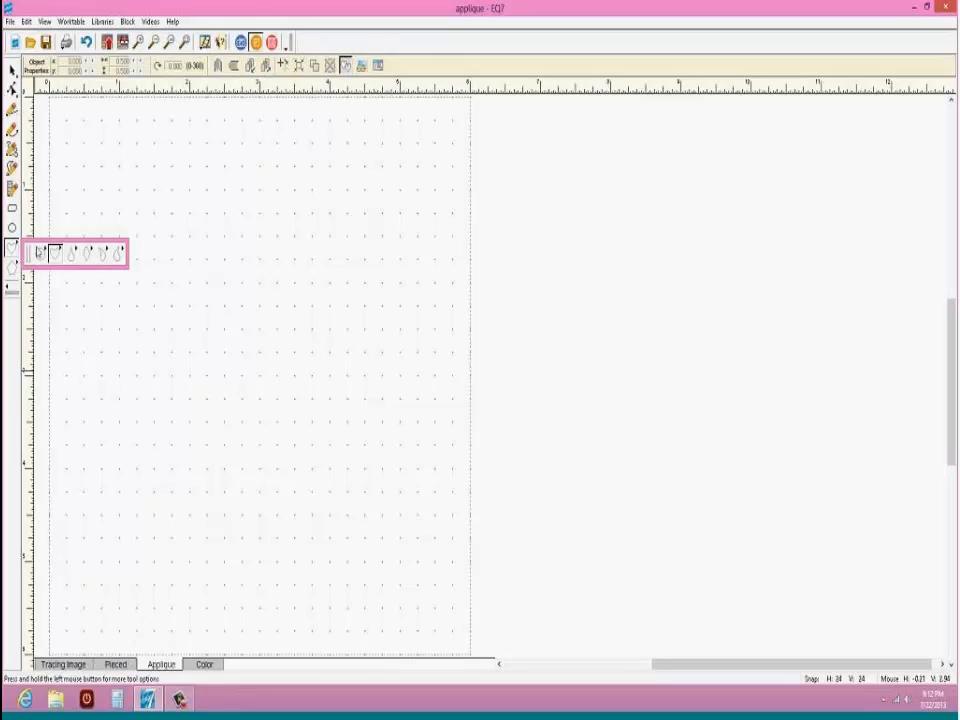
click(118, 255)
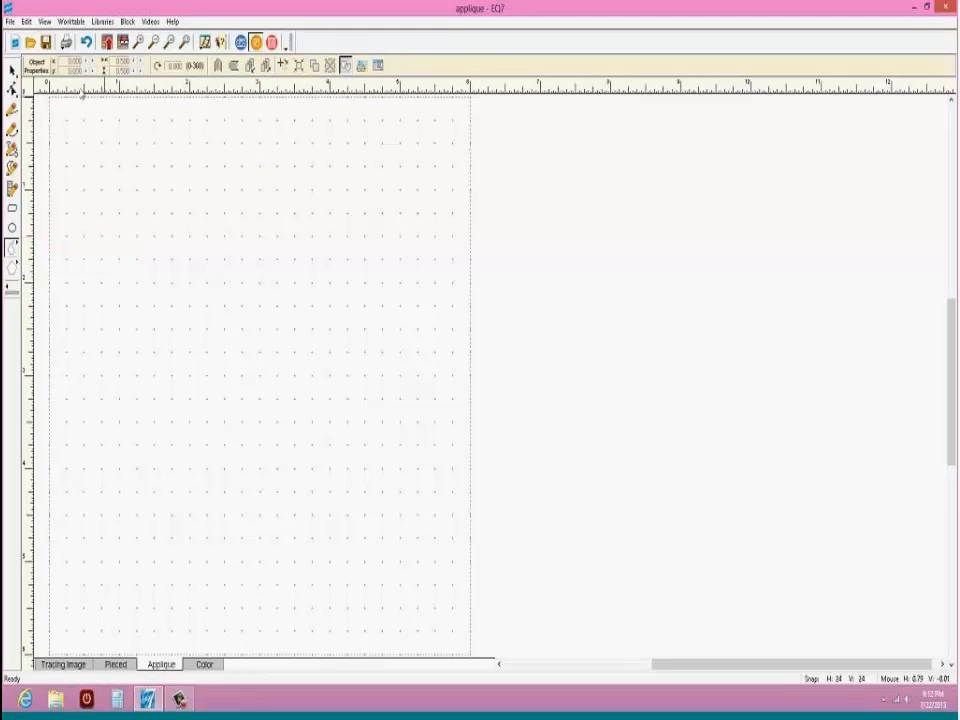
drag(108, 155, 278, 324)
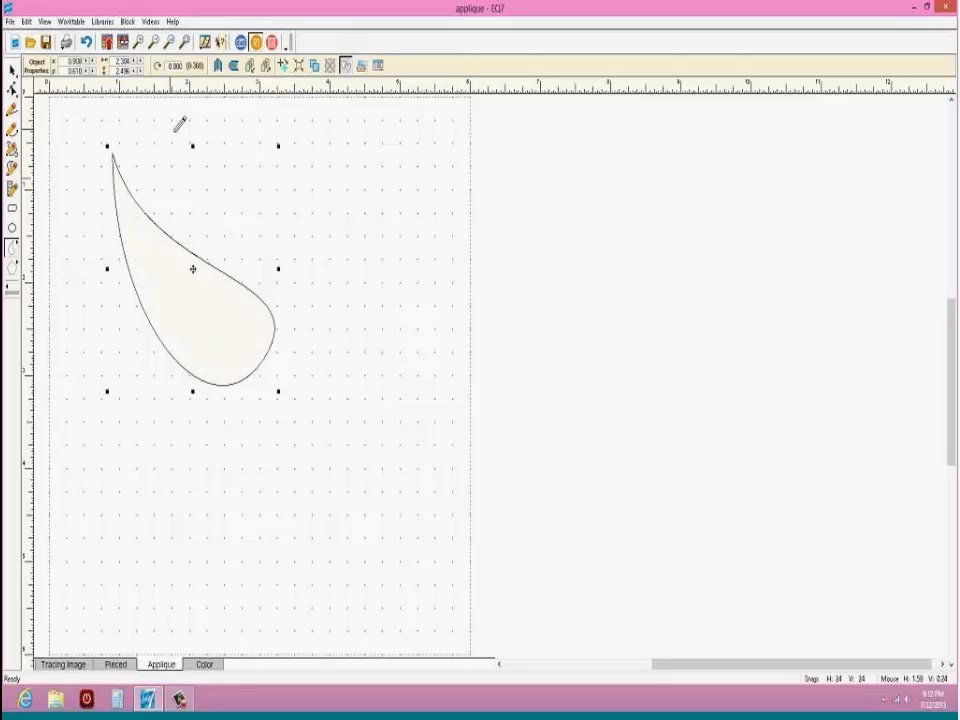
Step: Draw a second curved teardrop about 1.5 by 2.6 inches overlapping the first and flip it horizontally
drag(186, 119, 280, 336)
key(space)
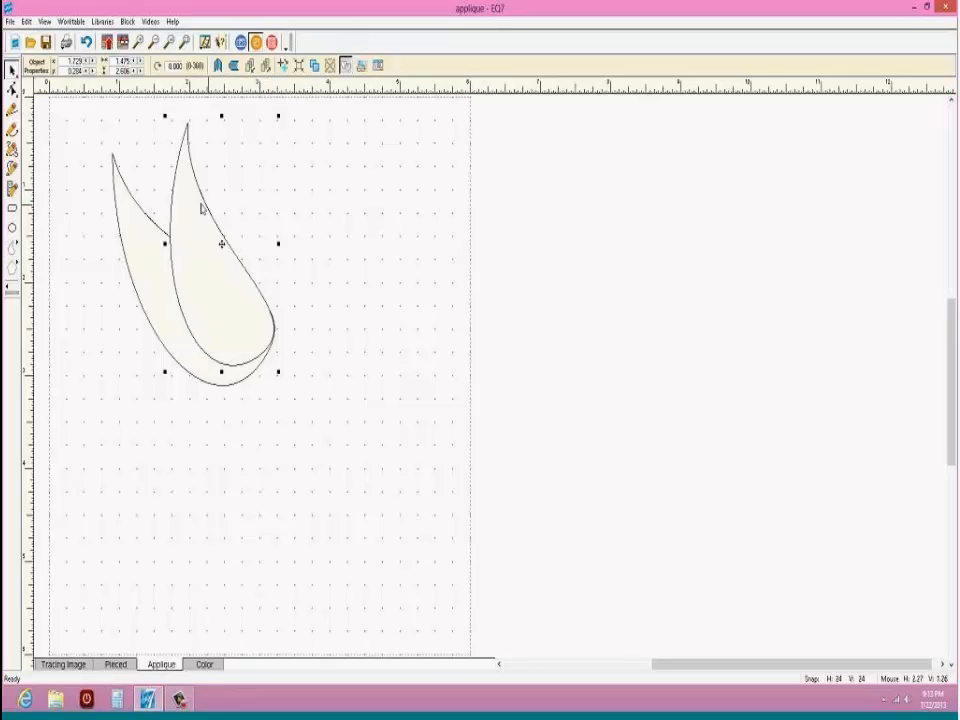
click(218, 65)
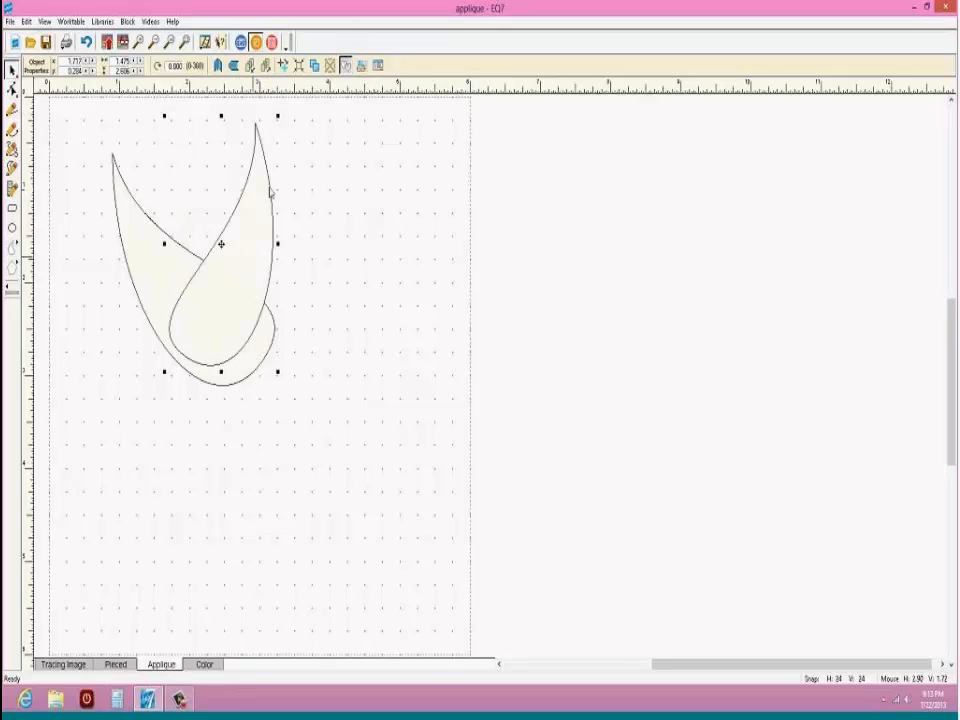
Step: Try rotating the flipped teardrop clockwise so its tip points right, and undo the rotation
right_click(272, 199)
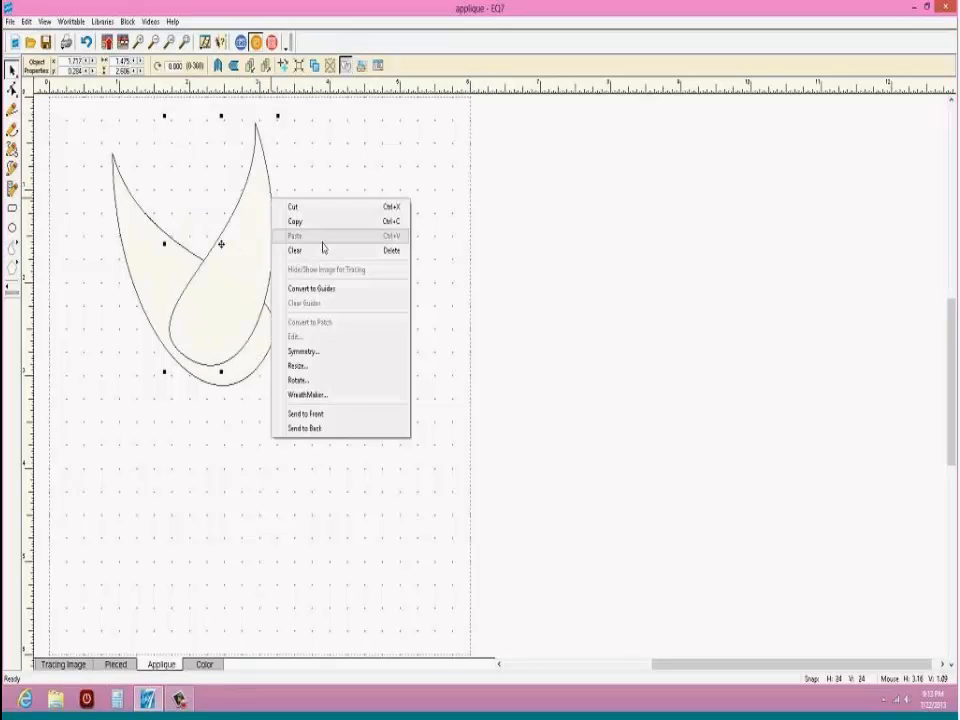
click(311, 381)
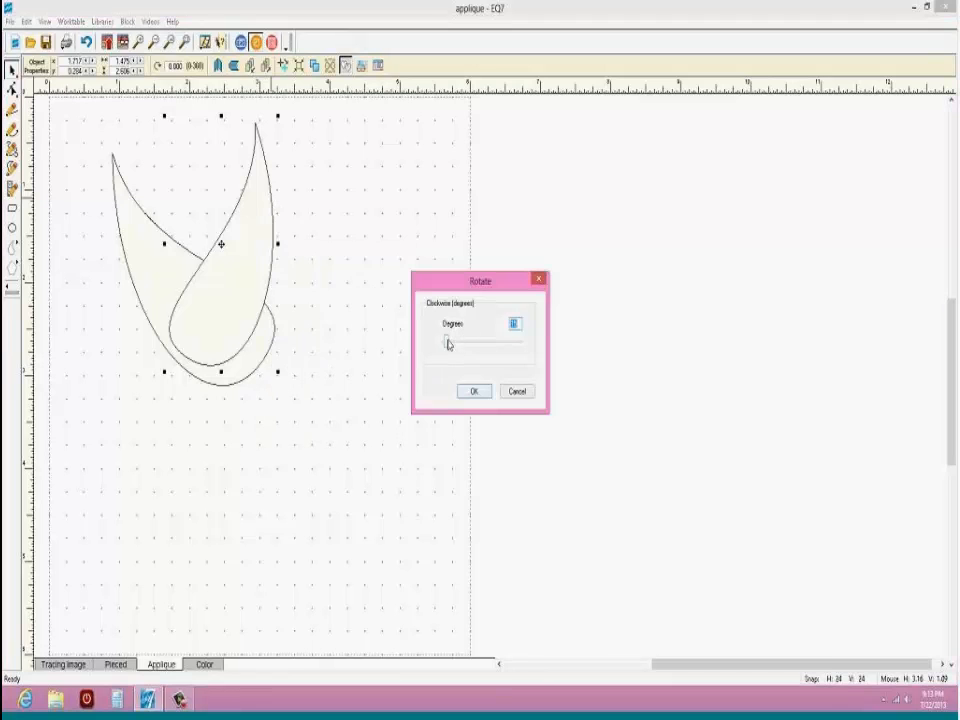
drag(448, 345, 459, 343)
click(474, 391)
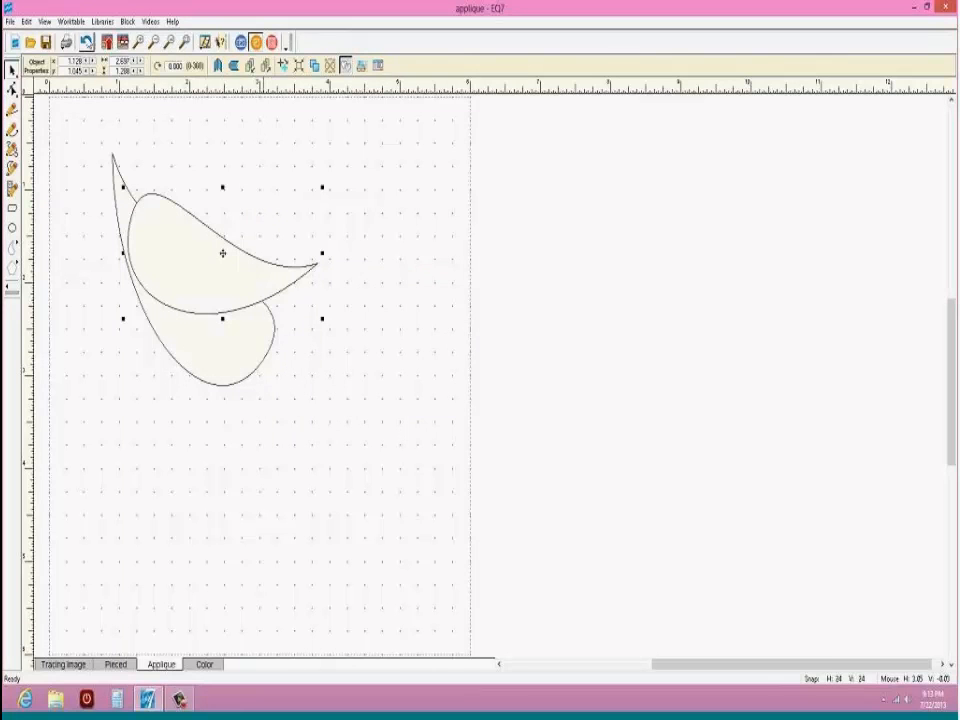
key(ctrl+z)
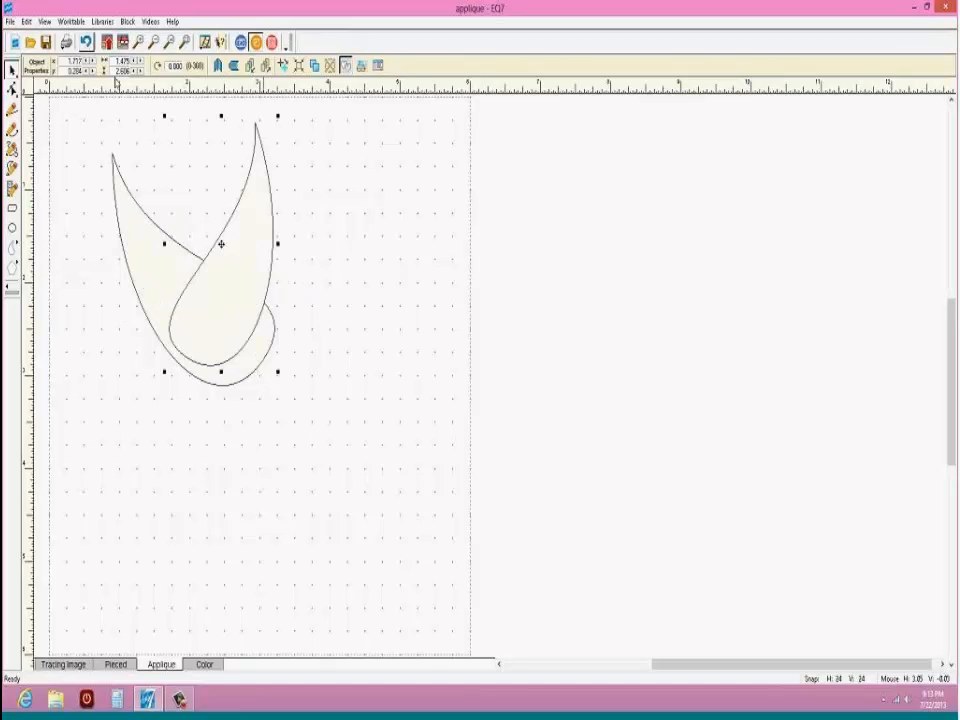
Step: Rotate the flipped teardrop clockwise until its tip points toward the lower left
right_click(244, 270)
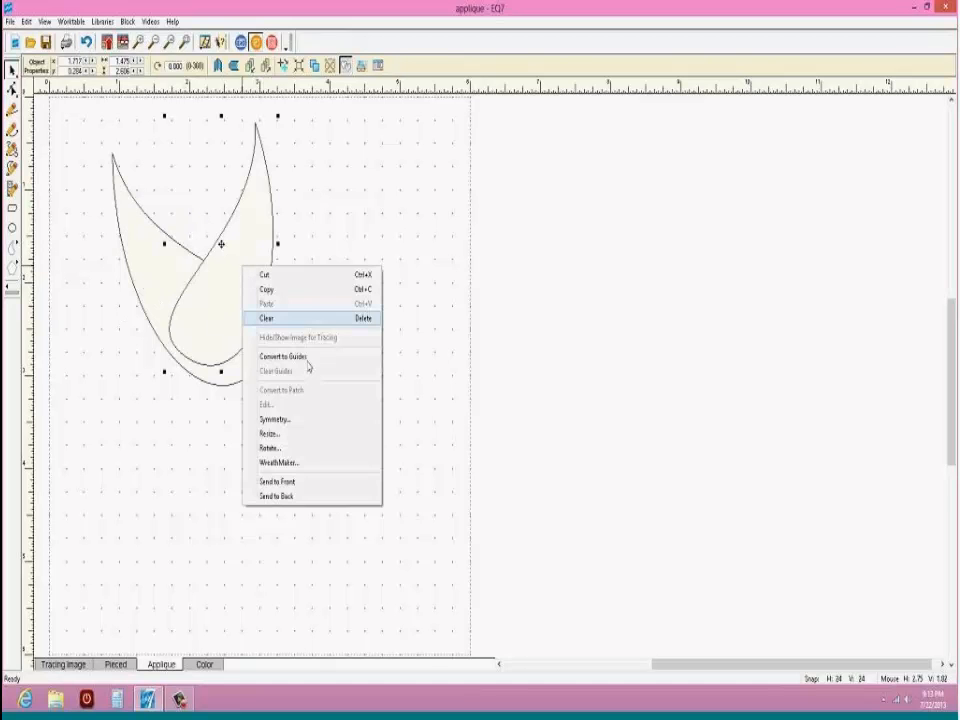
click(293, 448)
drag(458, 346, 492, 350)
click(470, 391)
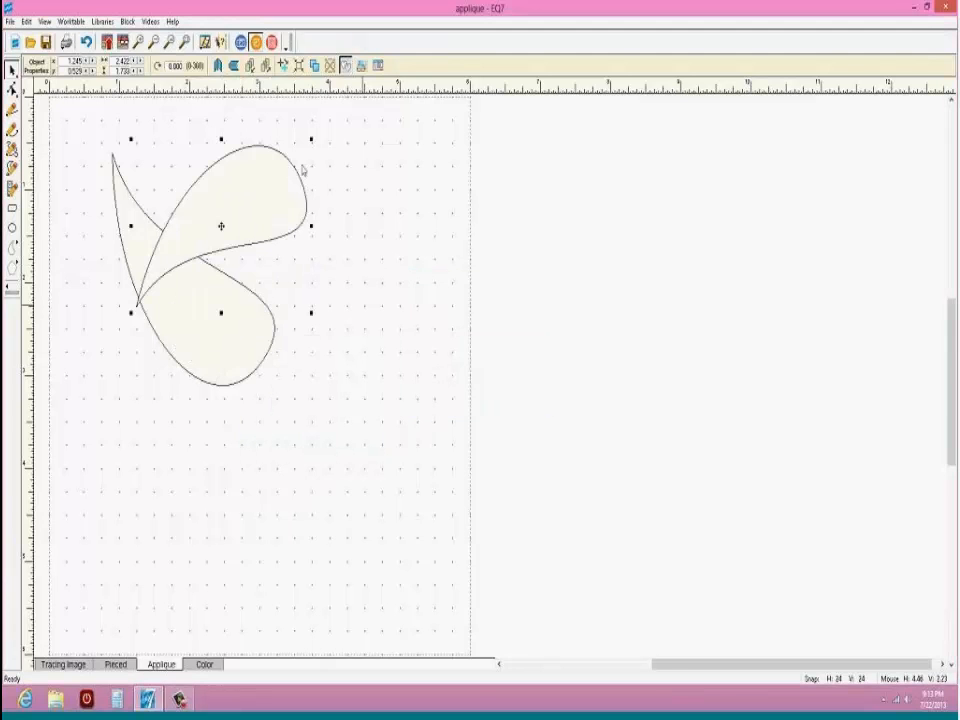
Step: Delete the rotated teardrop and select the original one
click(274, 176)
click(277, 155)
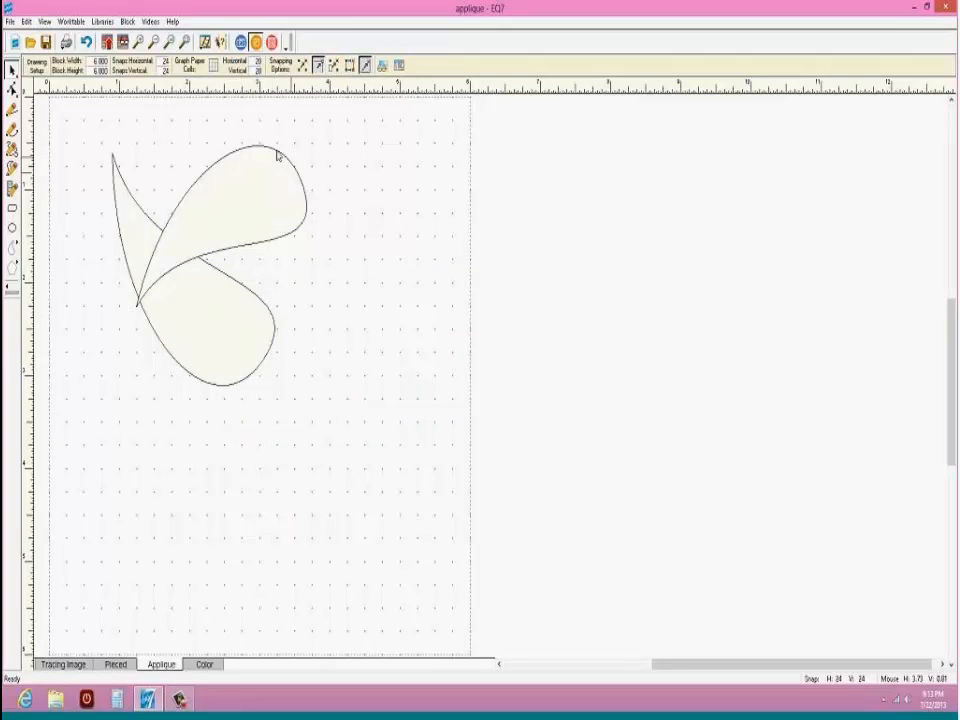
key(Delete)
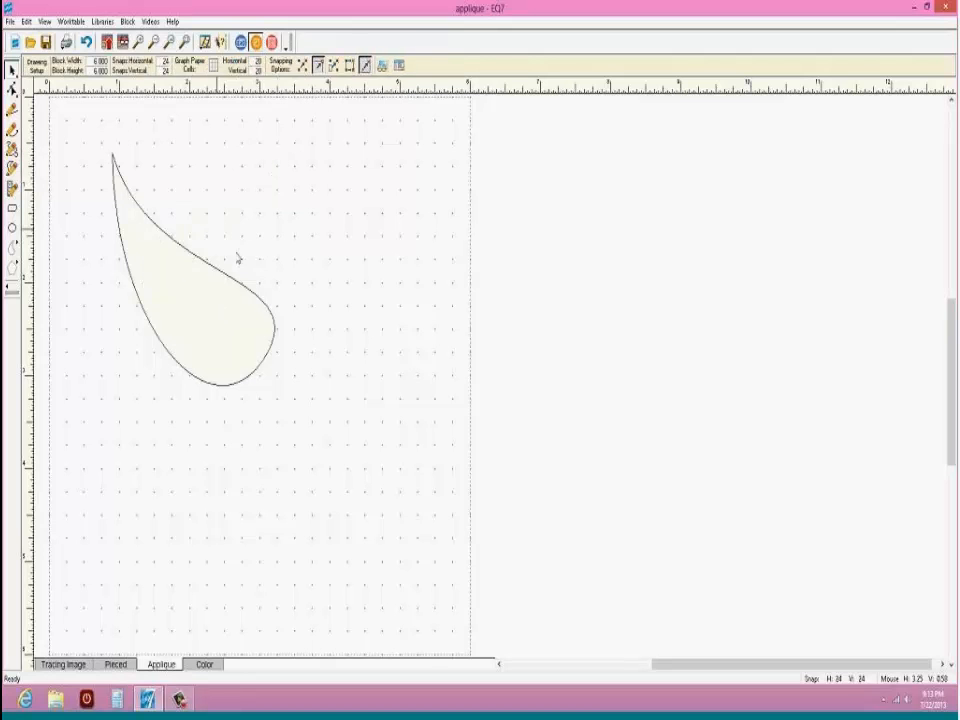
click(179, 248)
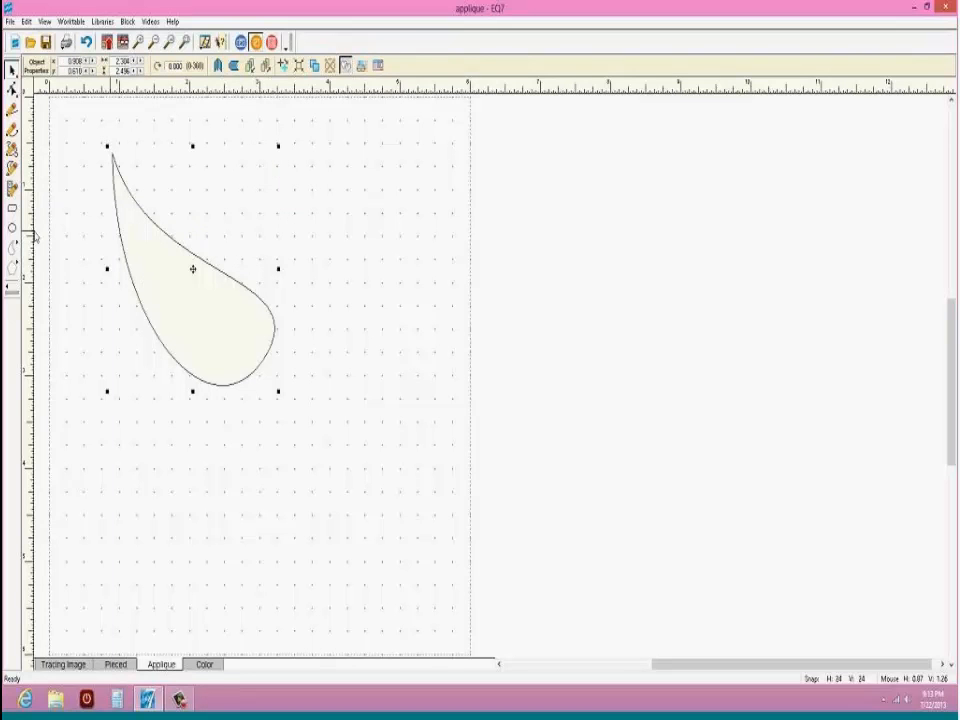
Step: Draw a curved leaf about 1.7 by 2.3 inches overlapping the teardrop's upper-right side and deselect it
click(14, 246)
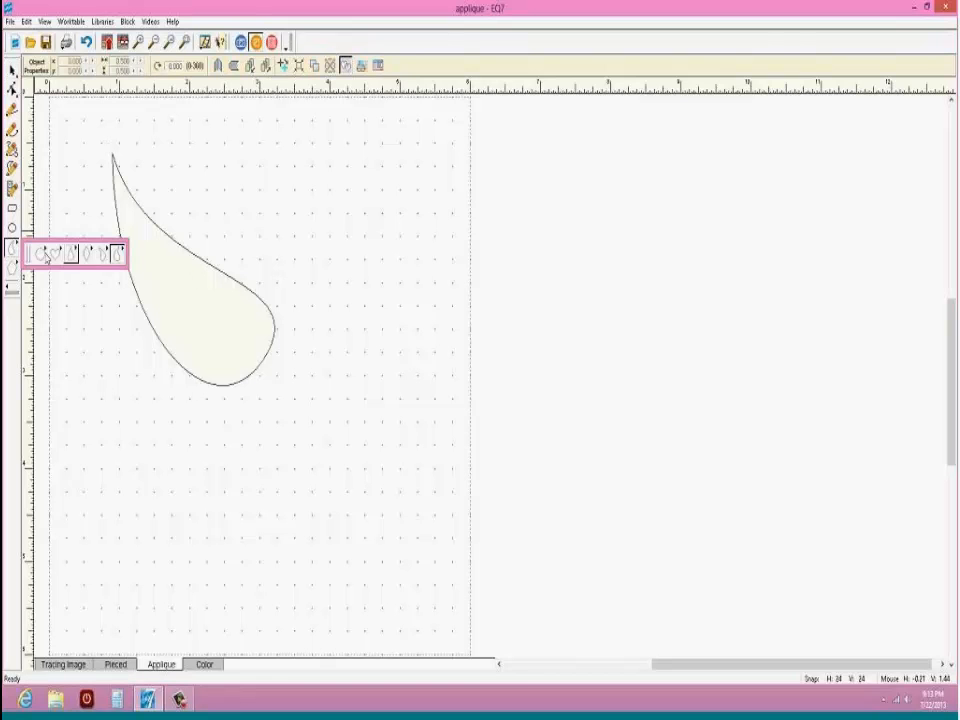
click(101, 254)
drag(171, 147, 272, 347)
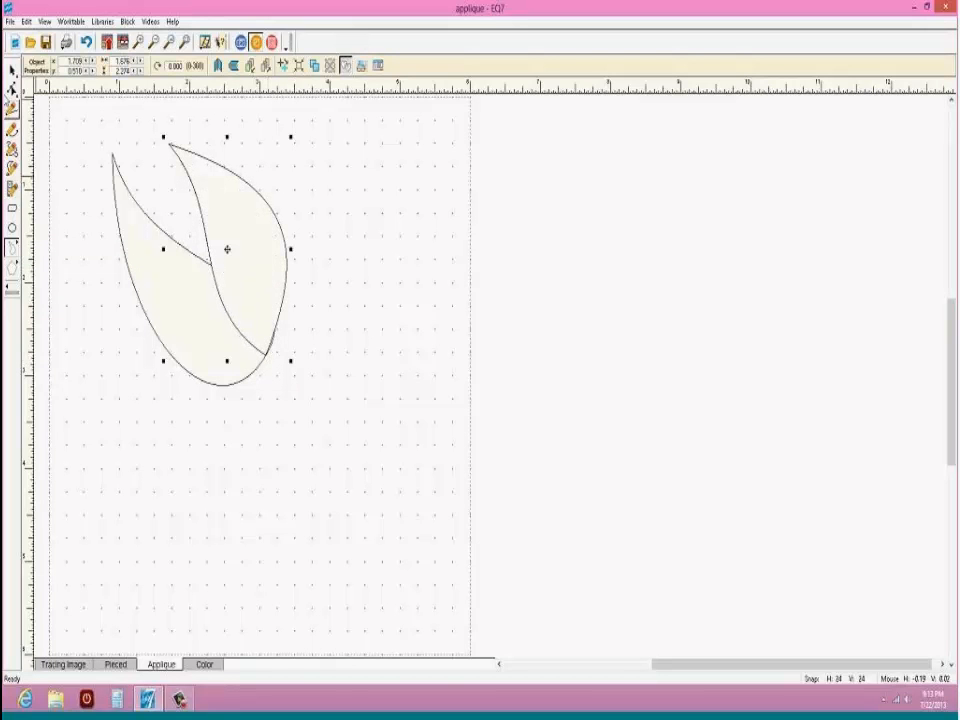
click(12, 70)
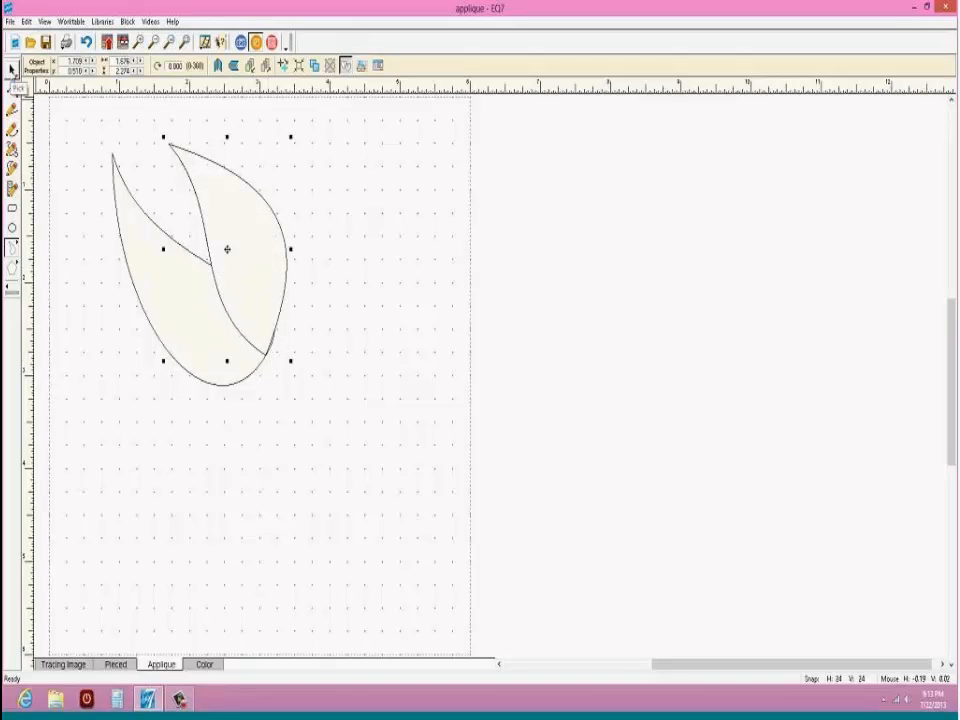
click(279, 225)
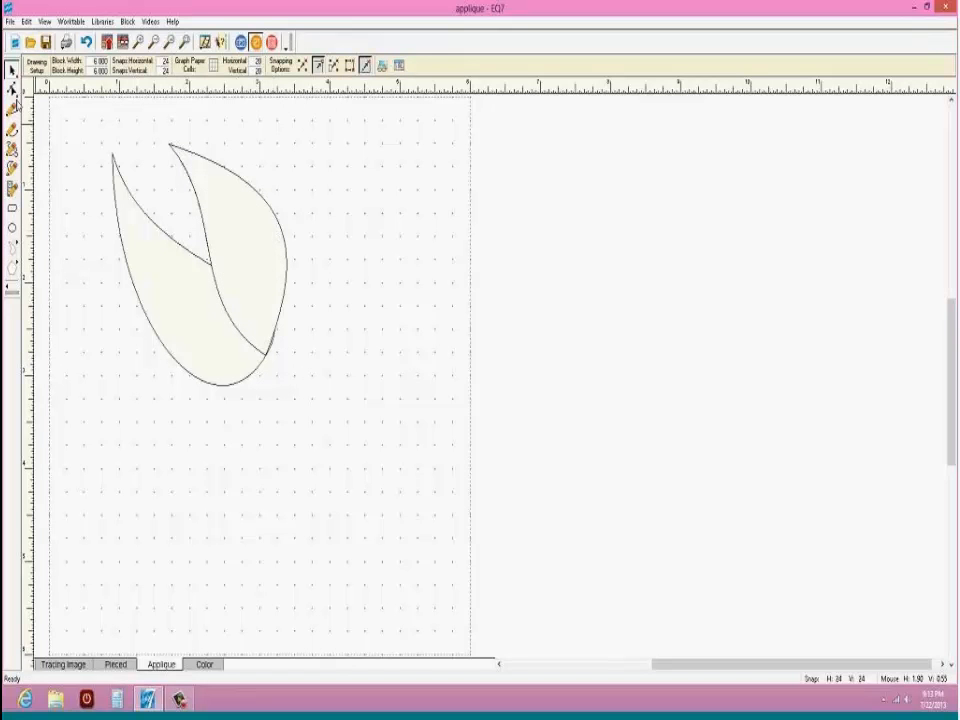
Step: Move the leaf's upper tip outward to the upper left, bulge its outer edge, and adjust the teardrop's rounded end
click(12, 91)
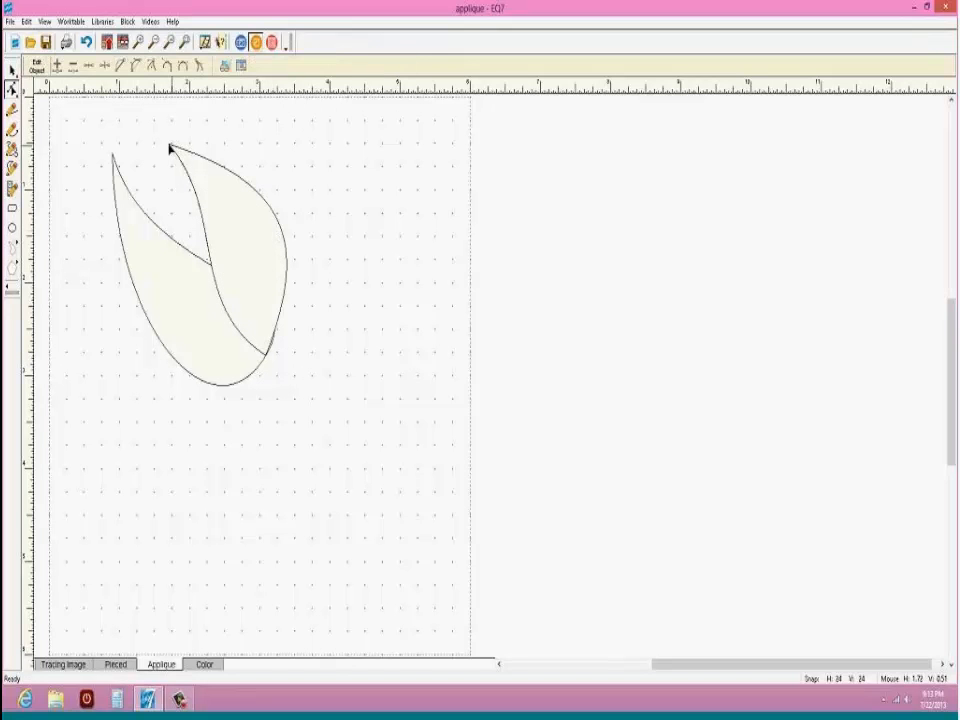
click(170, 147)
drag(170, 147, 139, 137)
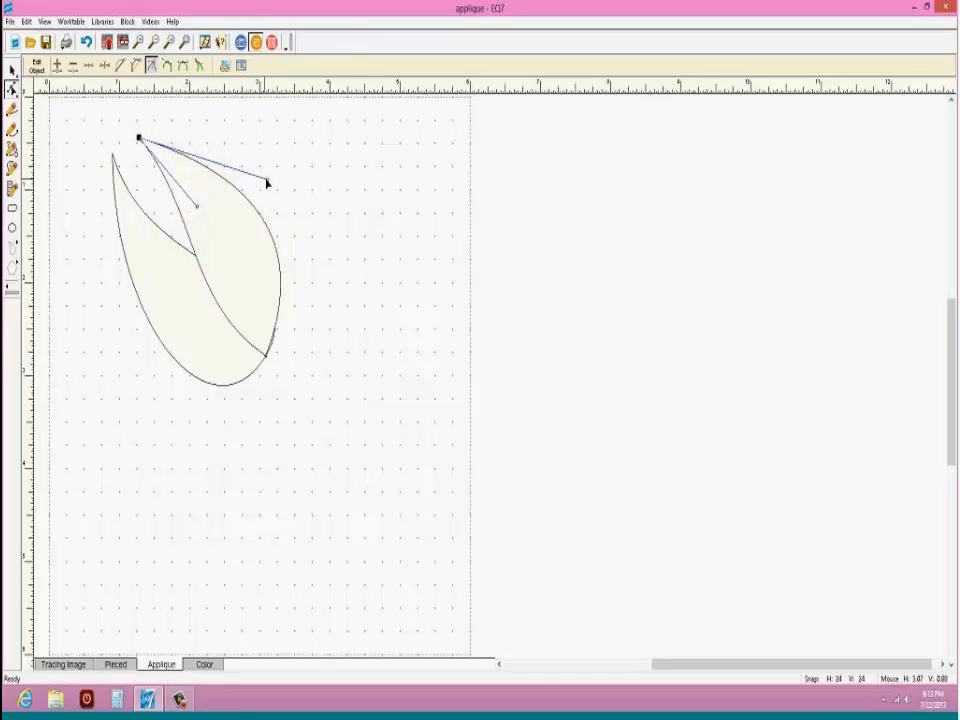
drag(267, 180, 285, 159)
drag(265, 354, 265, 355)
drag(315, 276, 284, 259)
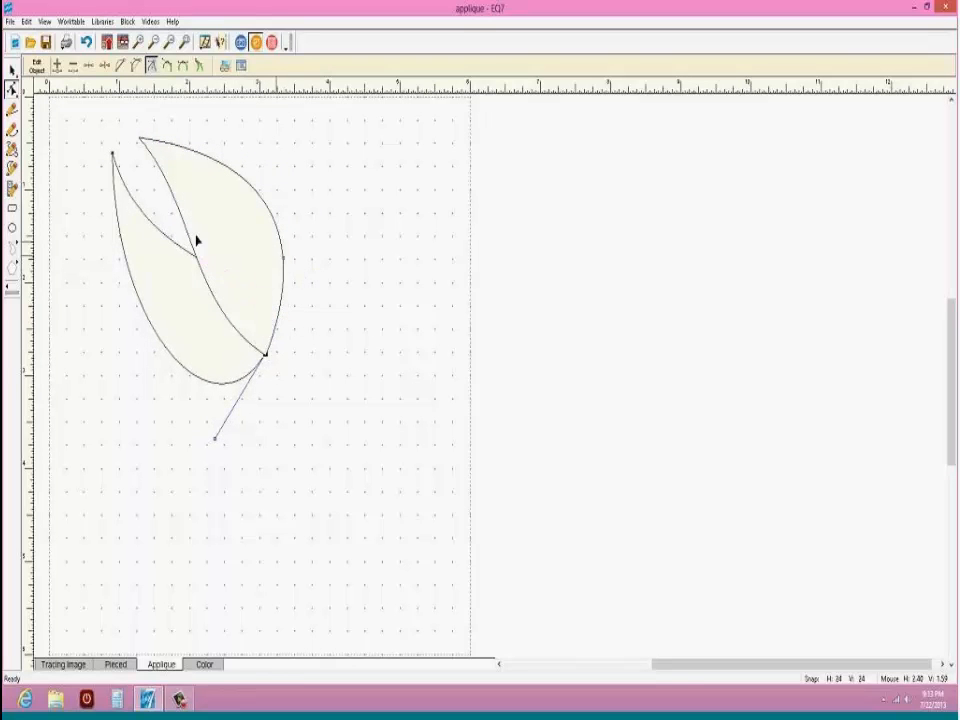
Step: Move the leaf's upper tip up and to the right and straighten its inner edge into a smooth outward bow
click(145, 142)
click(139, 139)
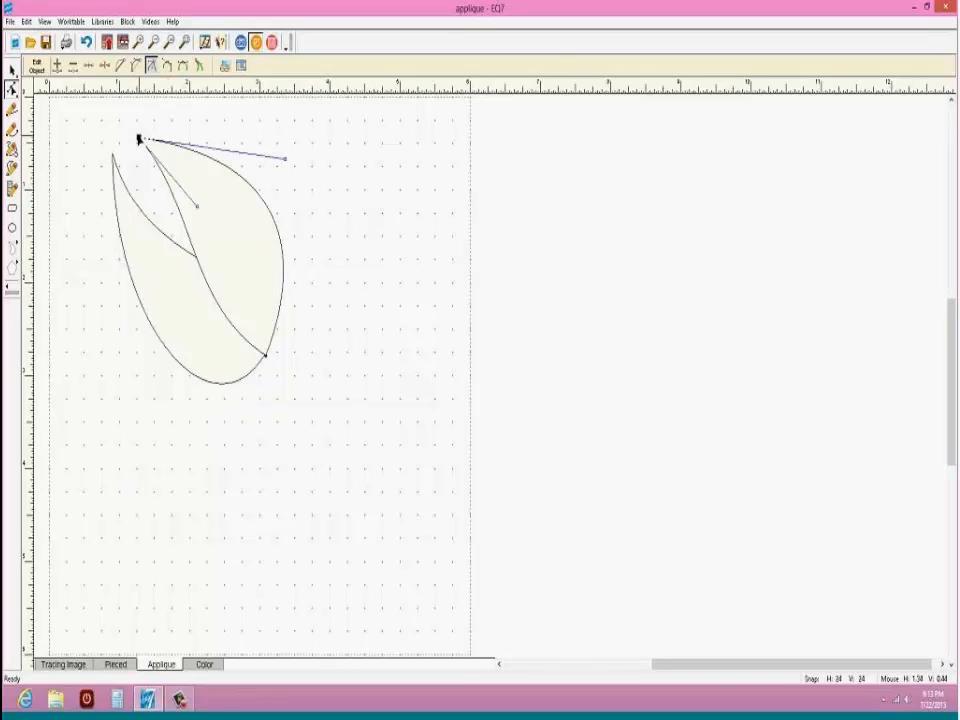
drag(140, 138, 155, 123)
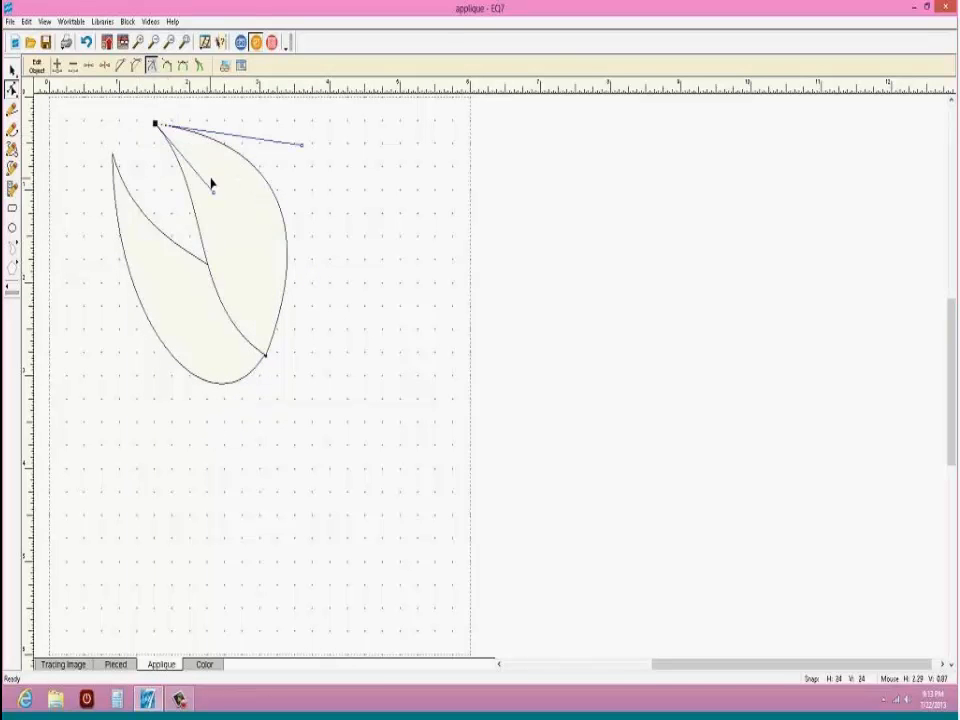
drag(213, 193, 164, 218)
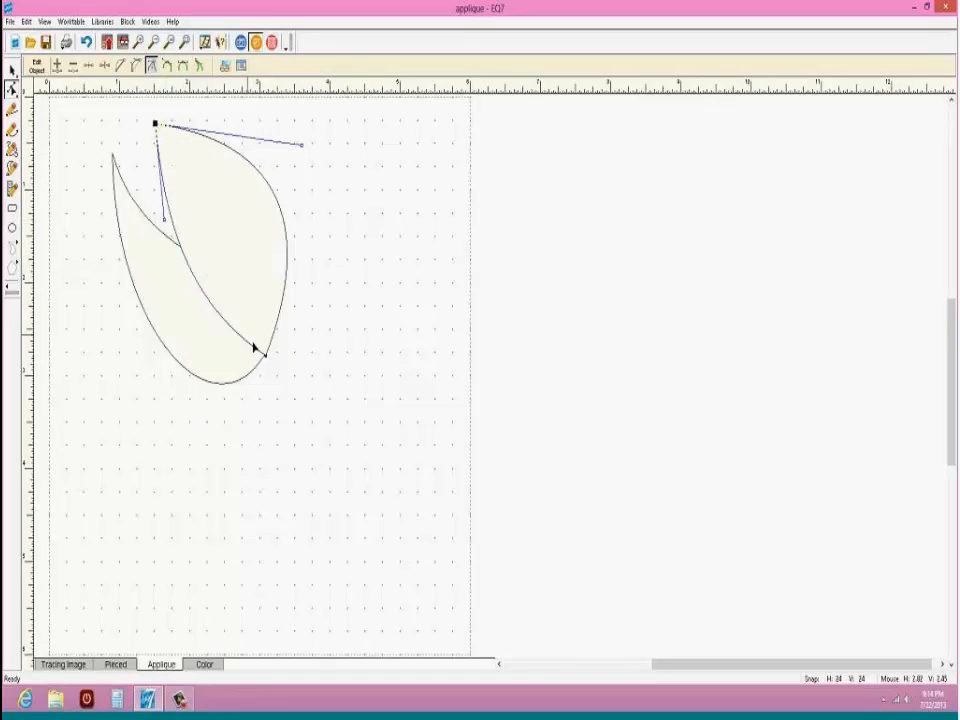
Step: Move the leaf's lower tip down-left along the teardrop's rounded end and round out the leaf's lower right edge
click(266, 355)
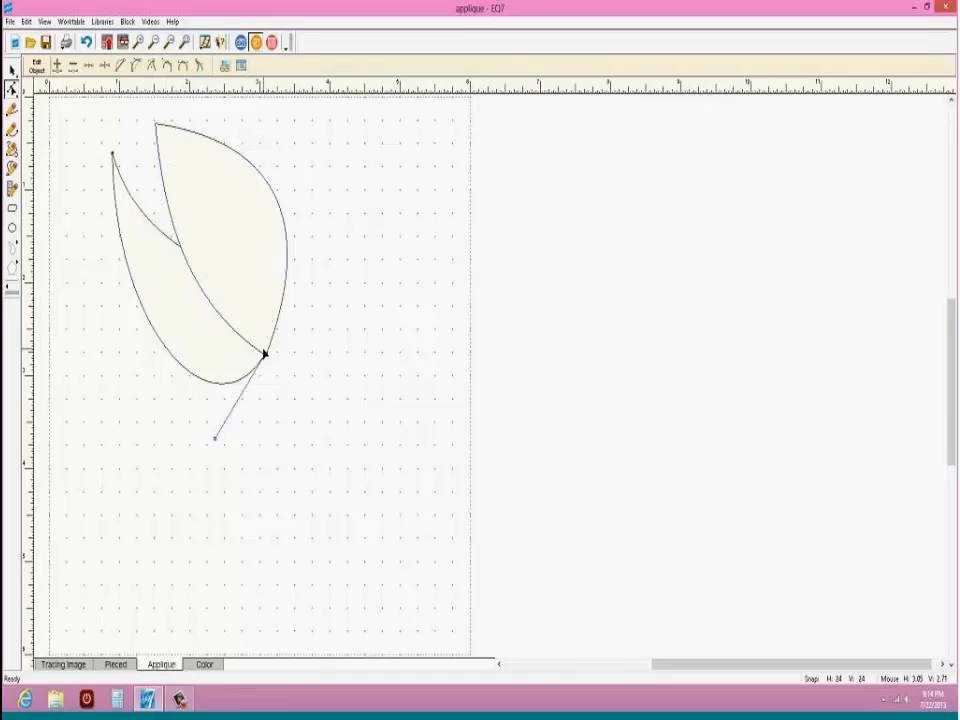
click(265, 354)
click(256, 350)
click(265, 356)
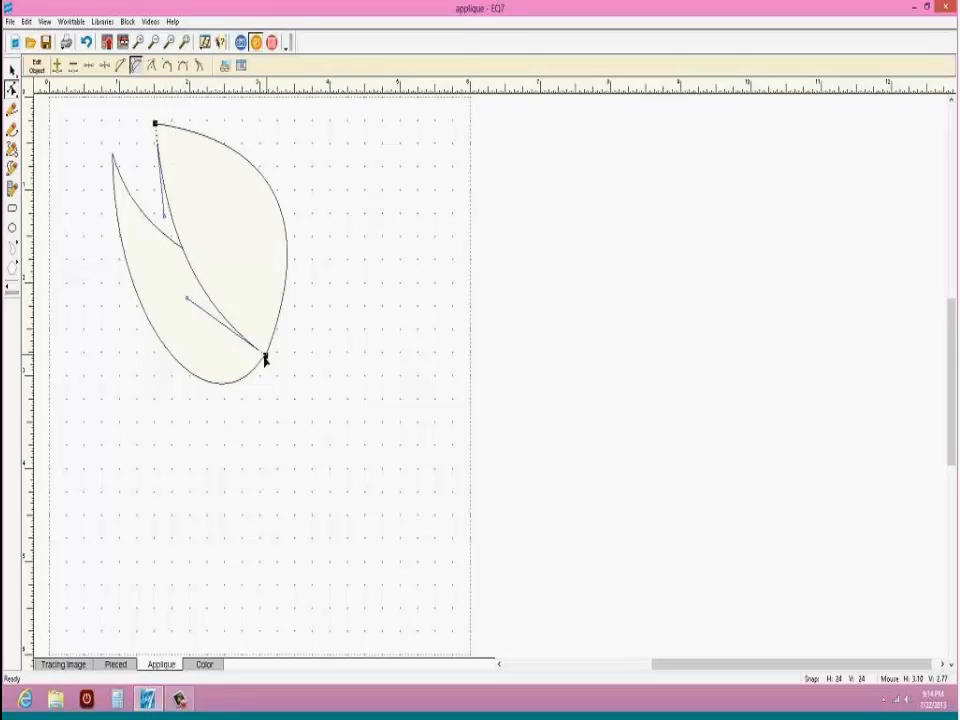
mouse_move(265, 357)
mouse_down()
mouse_move(246, 377)
mouse_move(250, 369)
mouse_up()
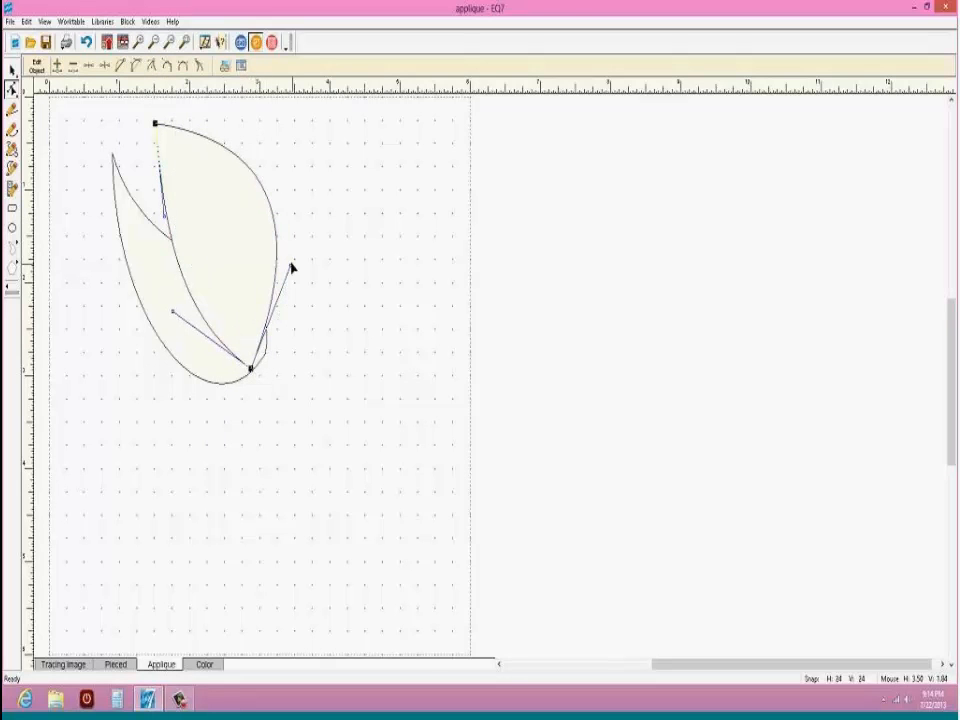
drag(292, 269, 311, 318)
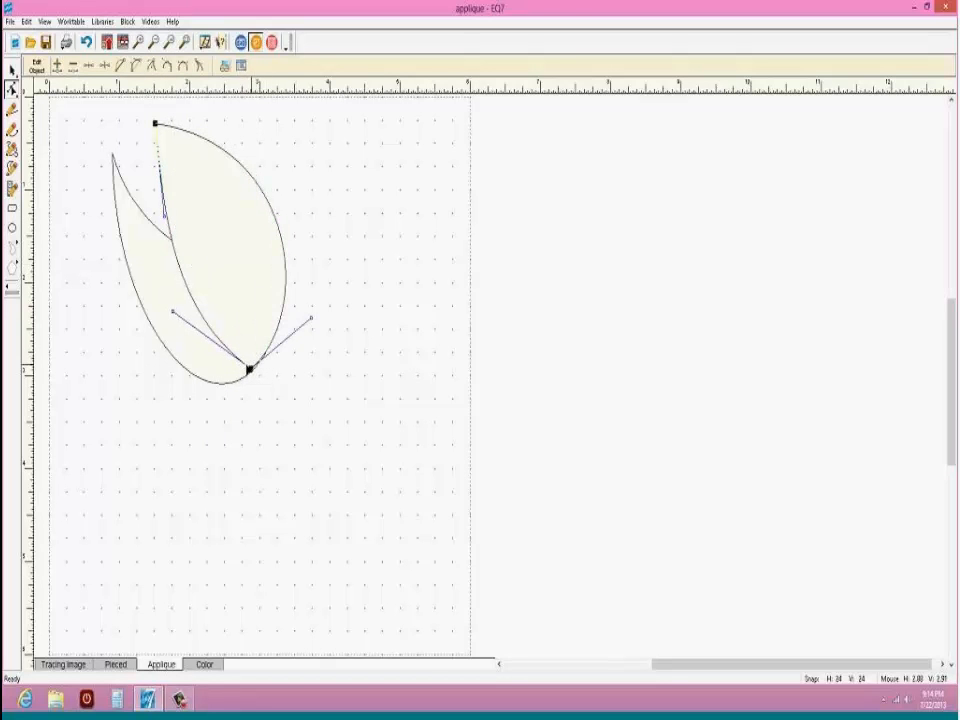
drag(251, 372, 254, 373)
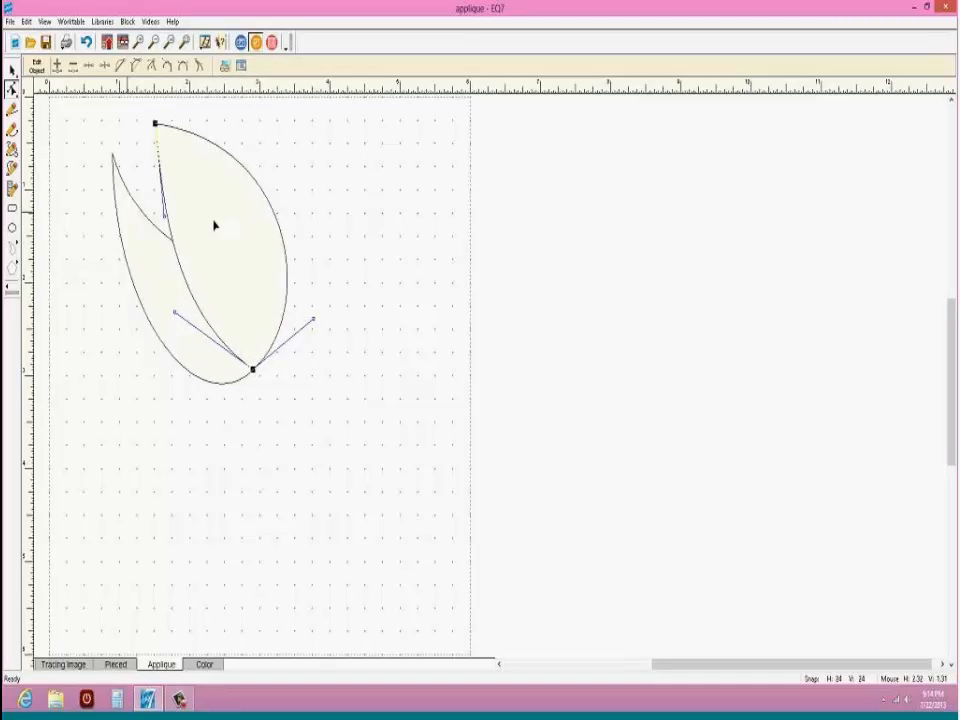
Step: Clear the leaf and teardrop and draw a freehand outline about 4.4 by 3.4 inches with a small gap on its left side
click(12, 70)
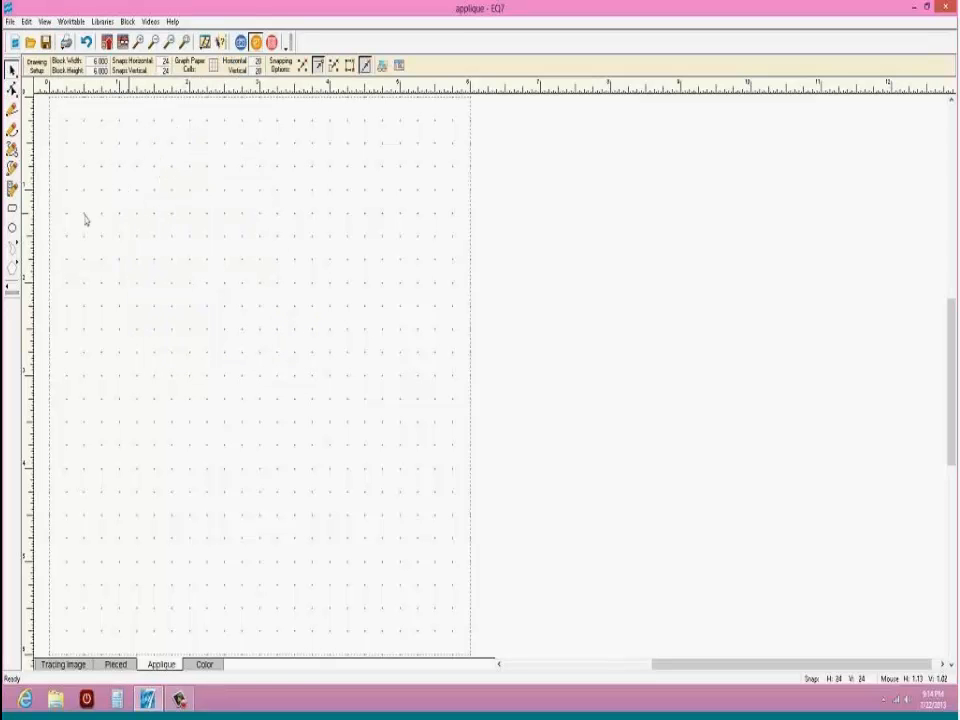
click(12, 150)
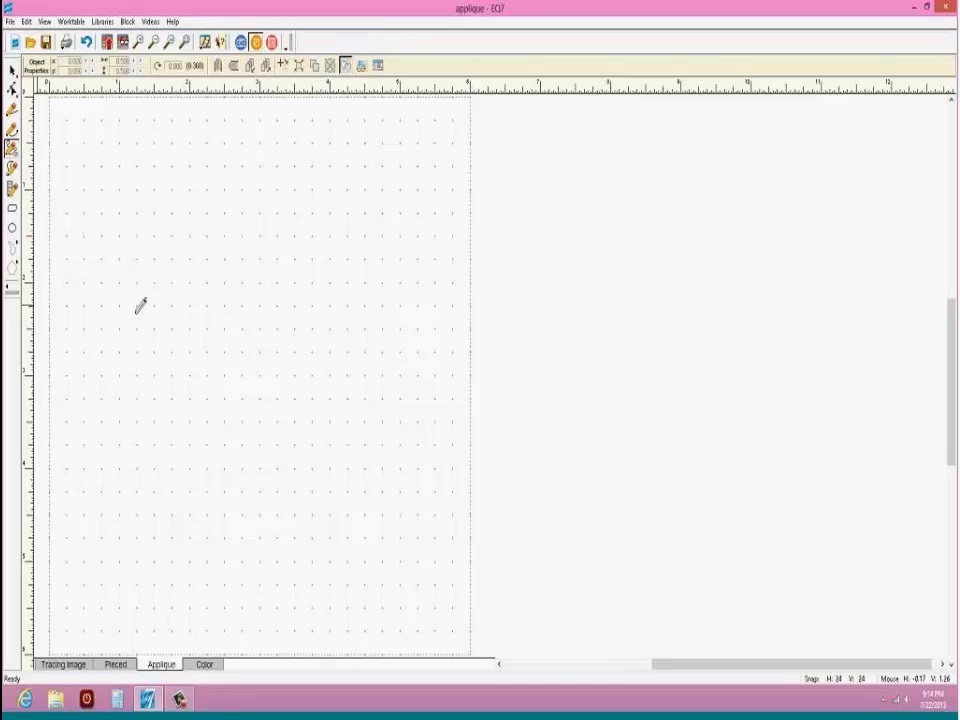
mouse_move(113, 348)
mouse_down()
mouse_move(176, 168)
mouse_move(386, 330)
mouse_move(229, 465)
mouse_move(144, 467)
mouse_move(83, 425)
mouse_move(110, 358)
mouse_up()
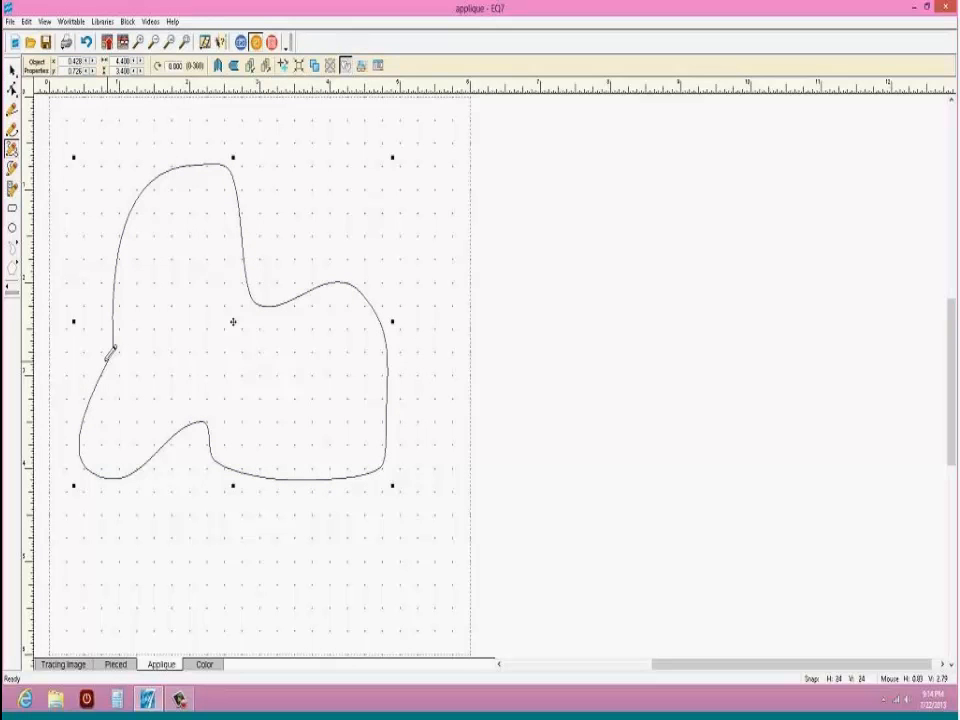
Step: Try filling the freehand shape with the striped fabric, and close the outline's left gap by bringing its two end nodes together
click(204, 664)
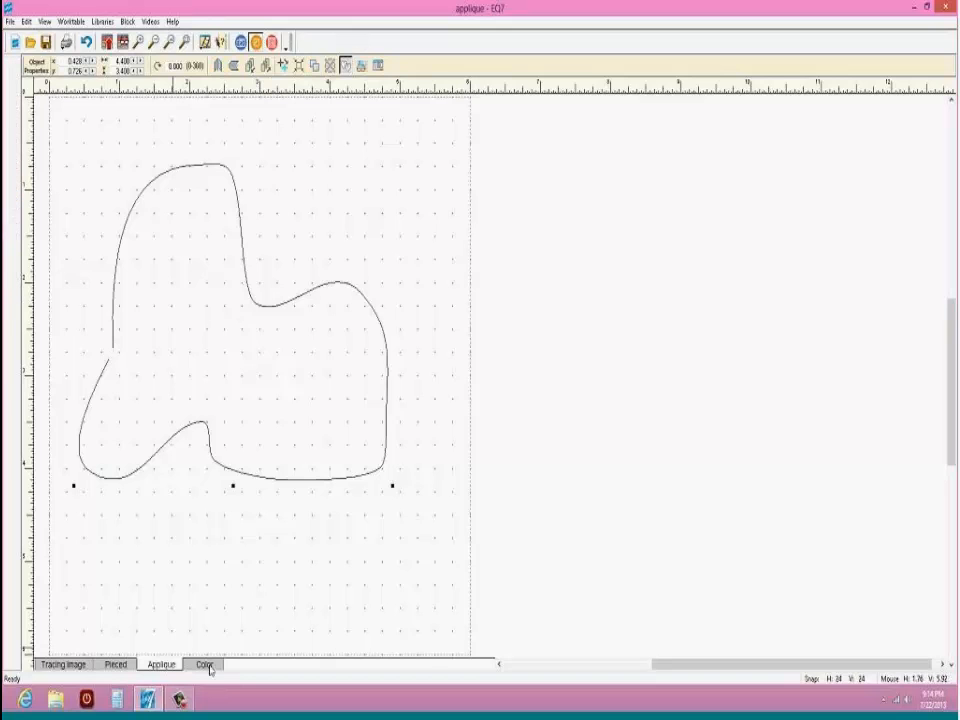
click(210, 311)
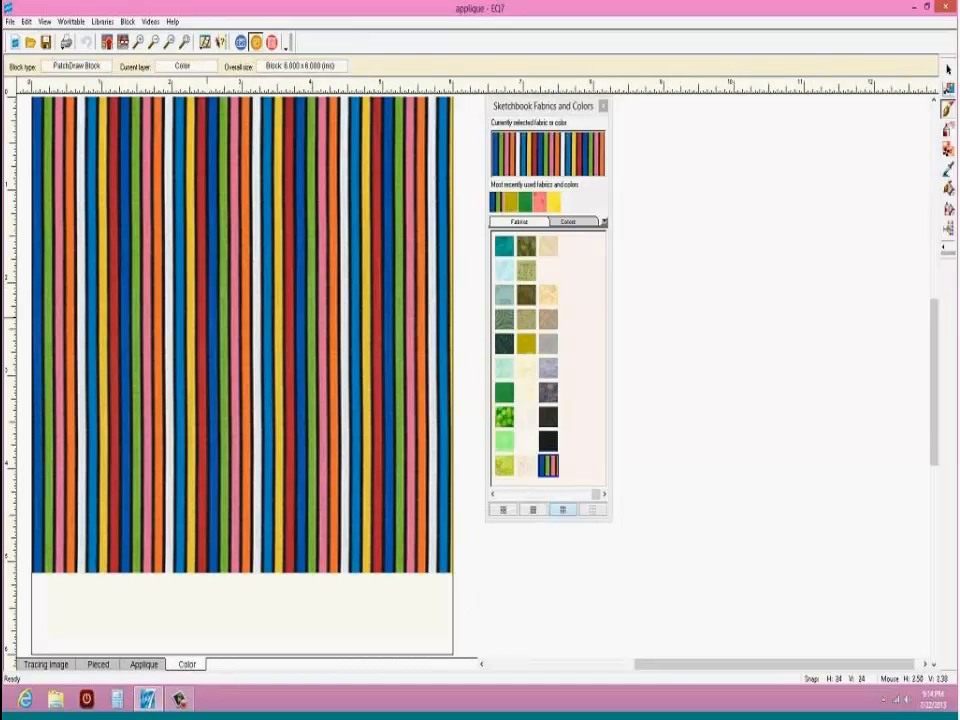
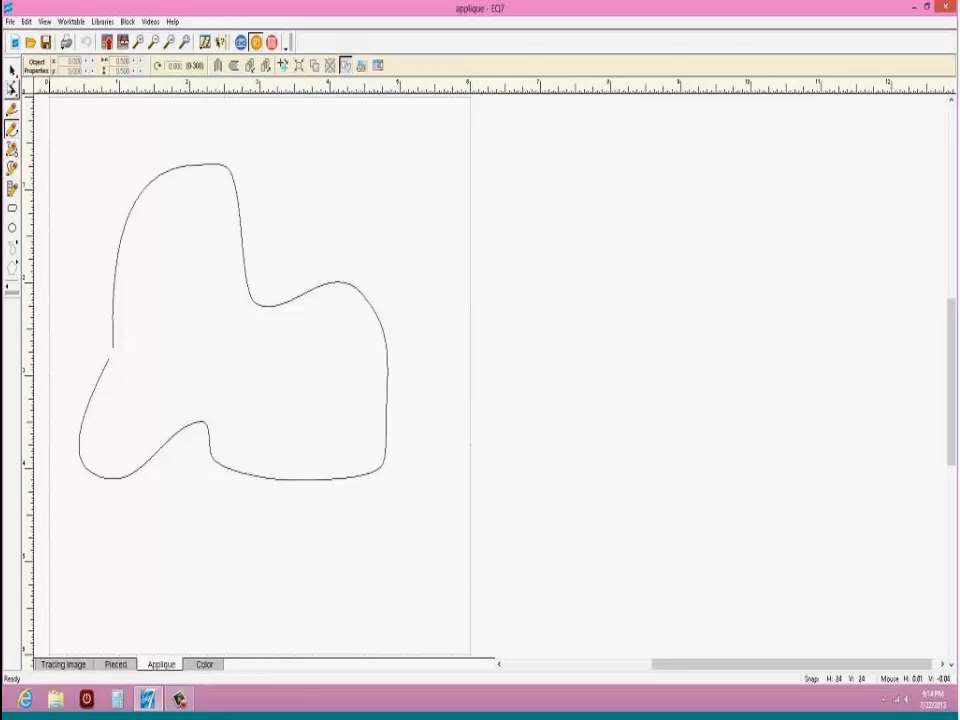
click(12, 88)
click(134, 234)
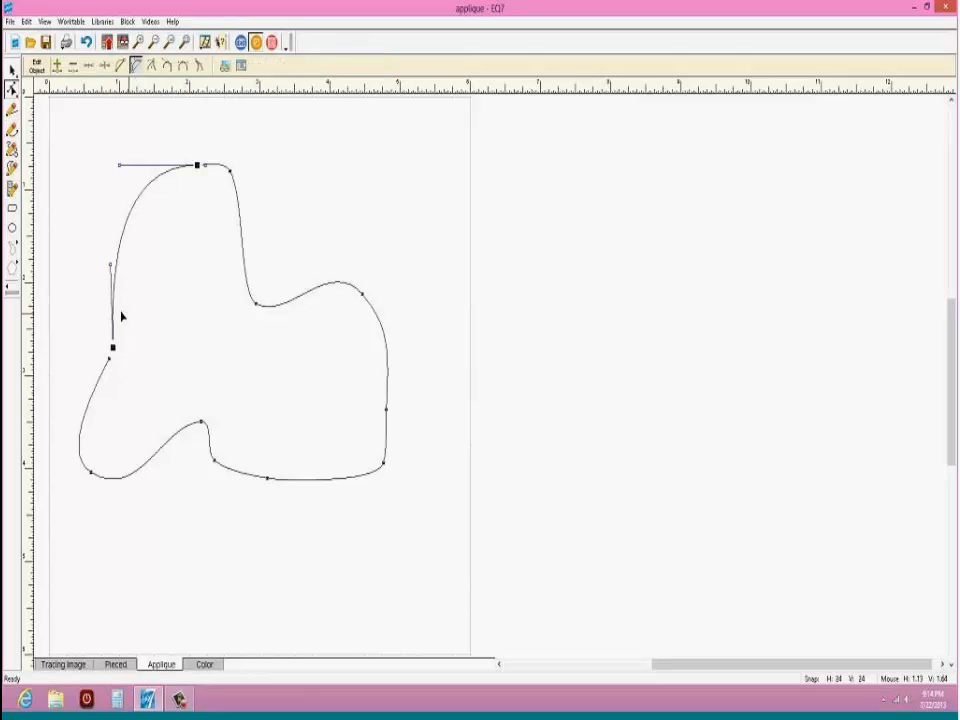
drag(112, 348, 110, 364)
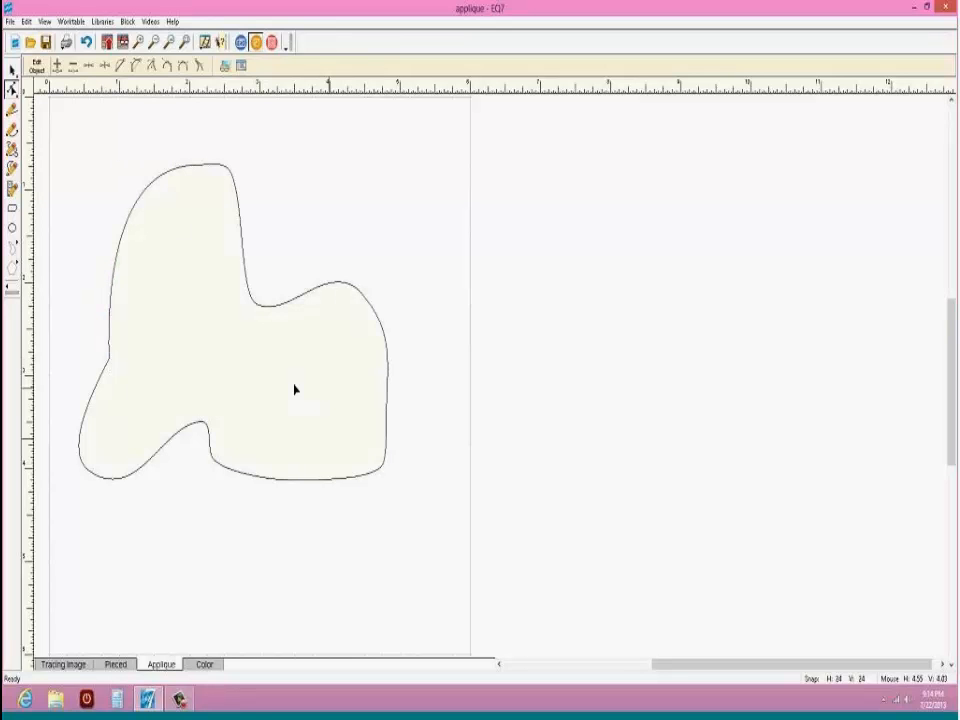
Step: Delete the closed freehand shape from the block
click(10, 70)
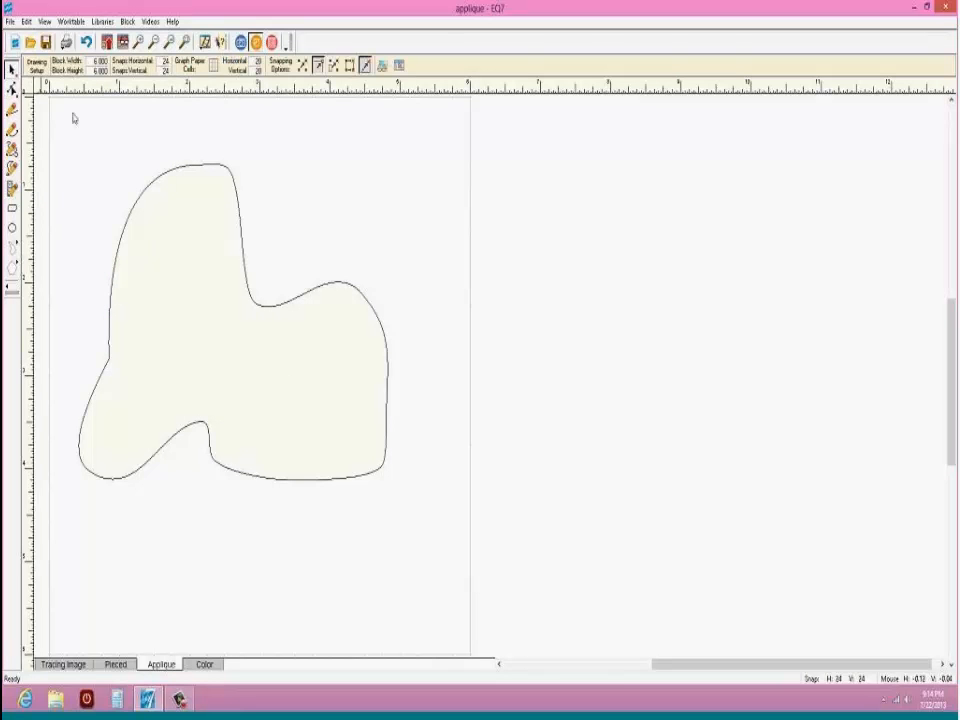
click(157, 185)
click(162, 186)
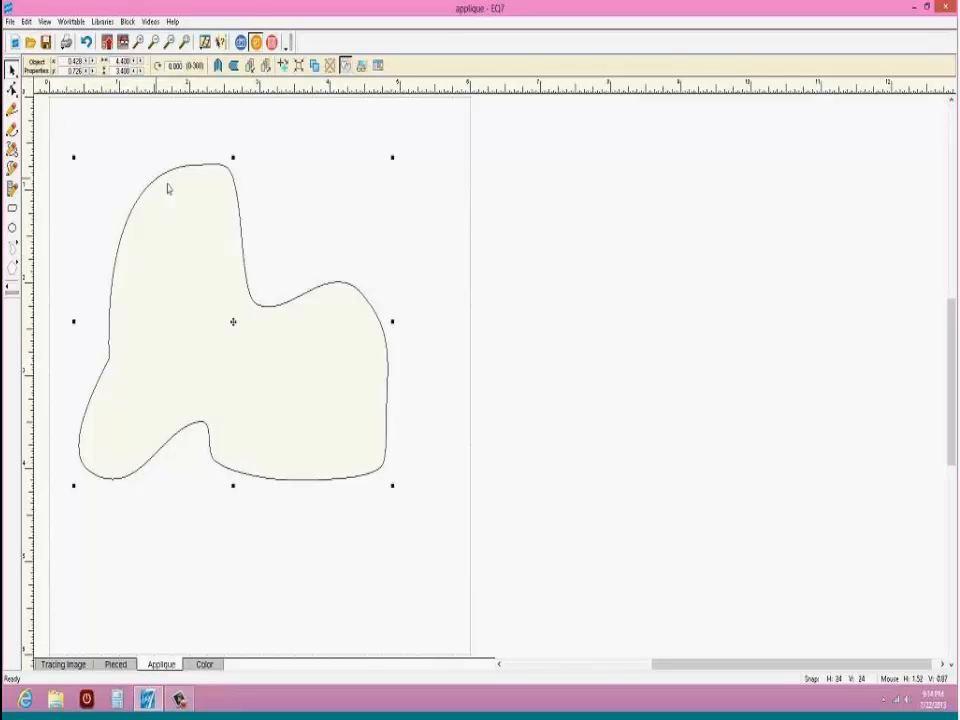
key(Delete)
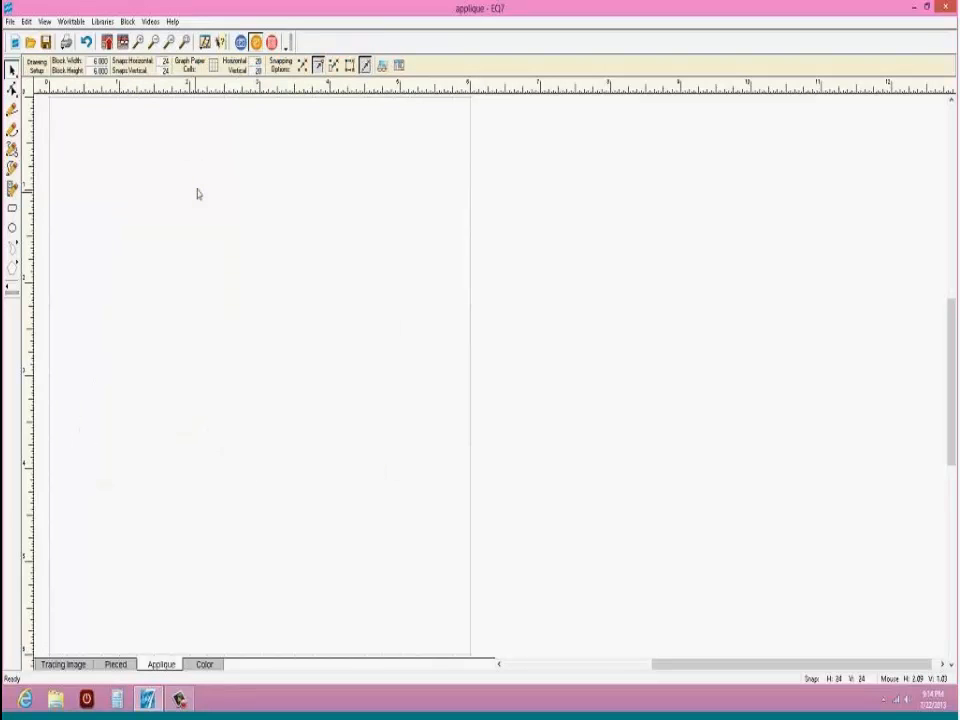
Step: Draw an S-curved brush stroke about 4.6 by 5.1 inches from the block's lower left corner to its upper right
click(12, 167)
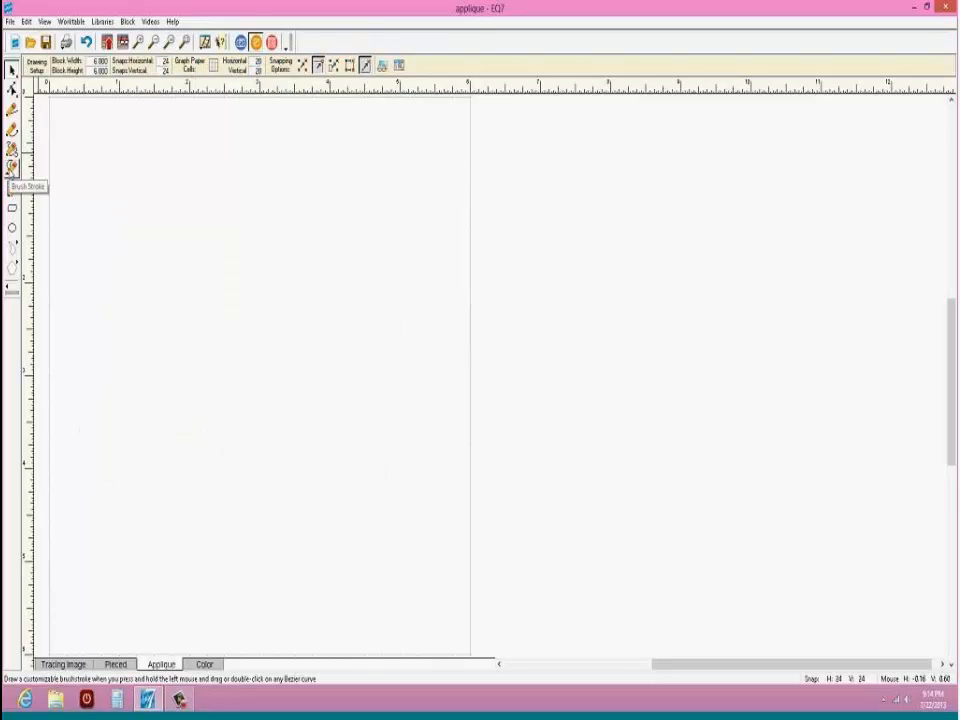
click(12, 167)
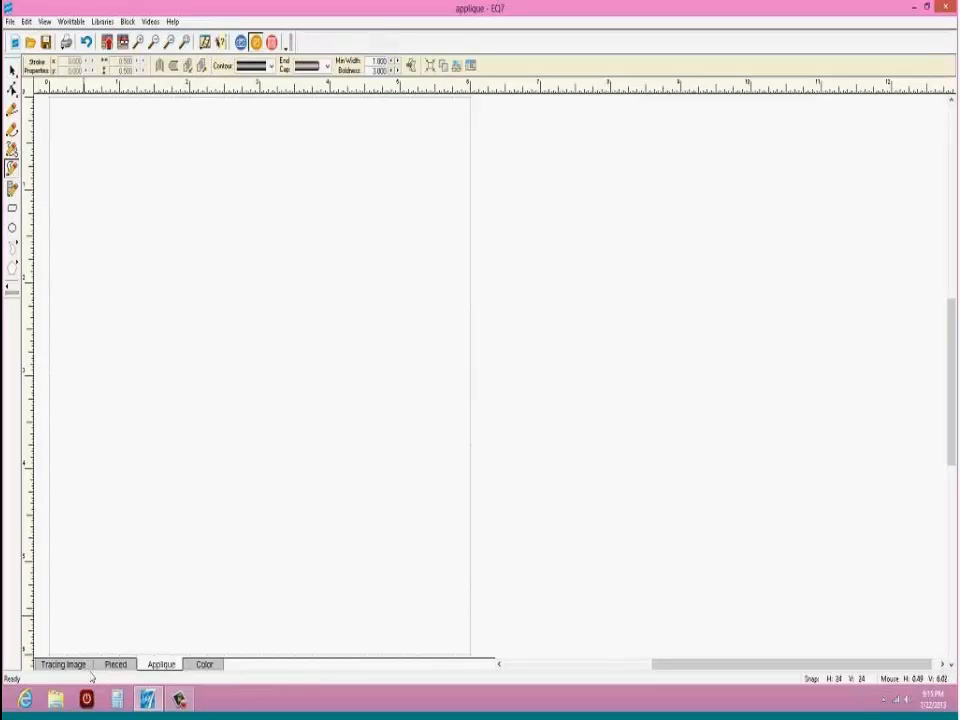
mouse_move(77, 642)
mouse_down()
mouse_move(96, 521)
mouse_move(150, 435)
mouse_move(238, 430)
mouse_move(365, 338)
mouse_move(373, 163)
mouse_up()
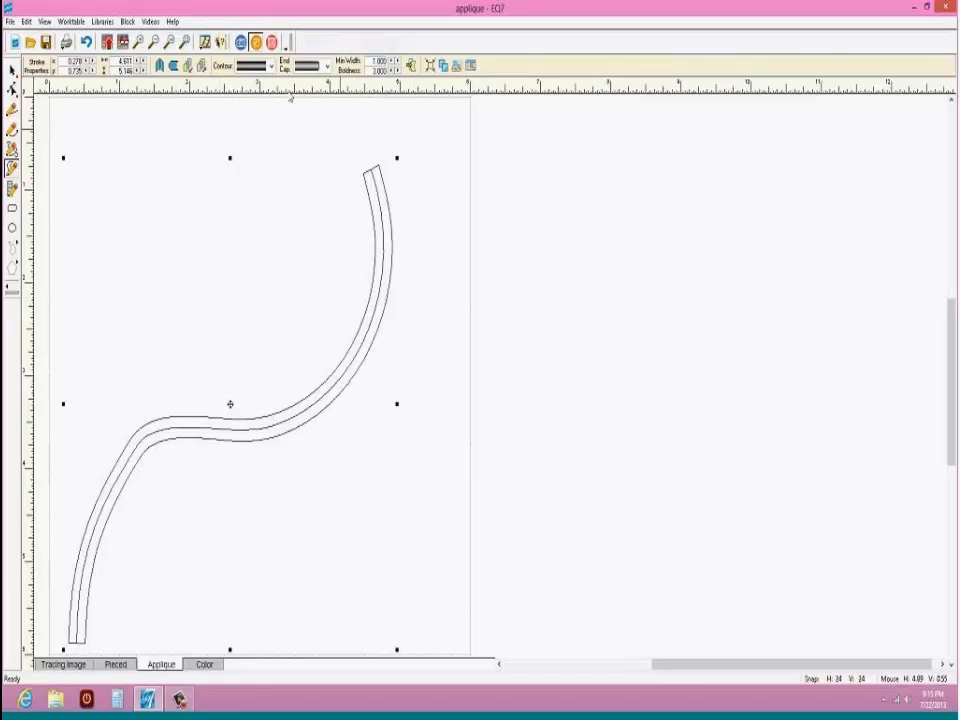
Step: Try the wide-middle and one-end tapering contours on the brush stroke, and return it to the uniform-width contour
click(271, 67)
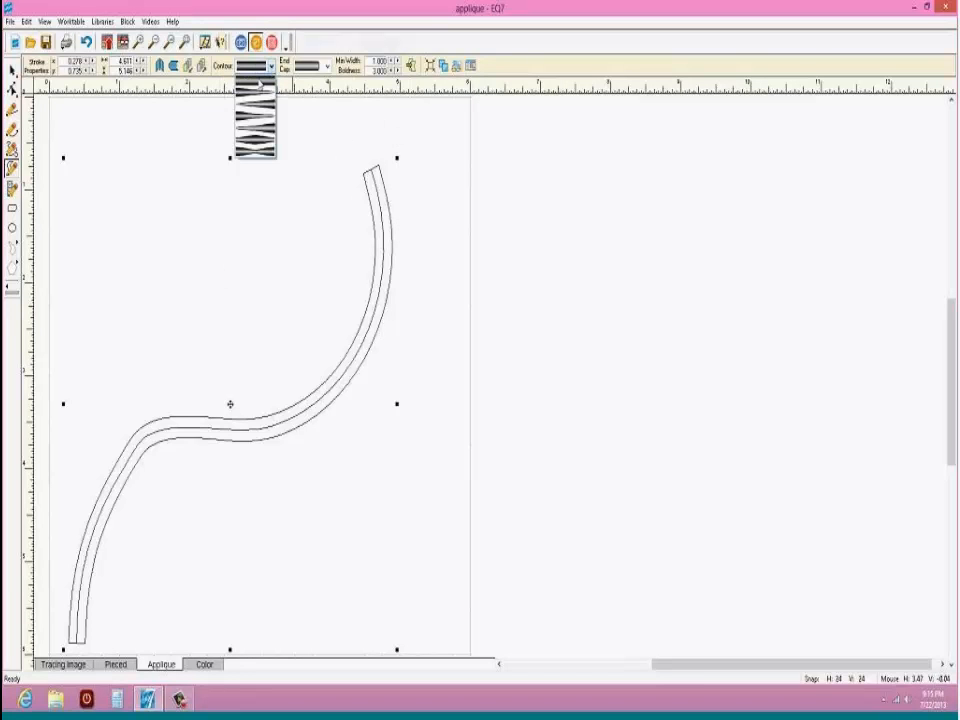
click(262, 138)
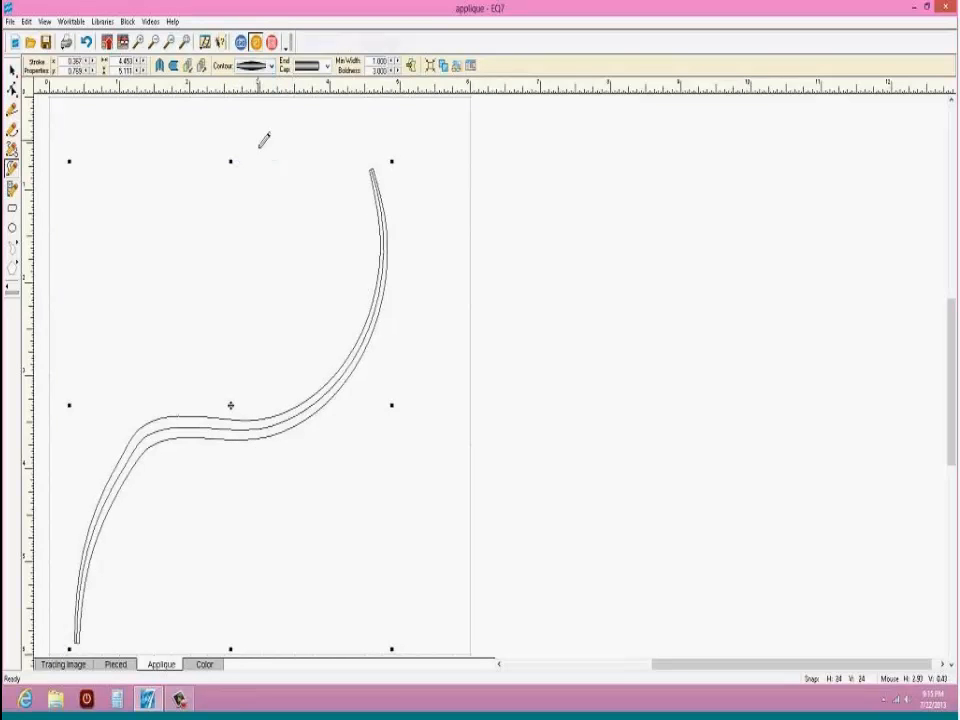
click(271, 66)
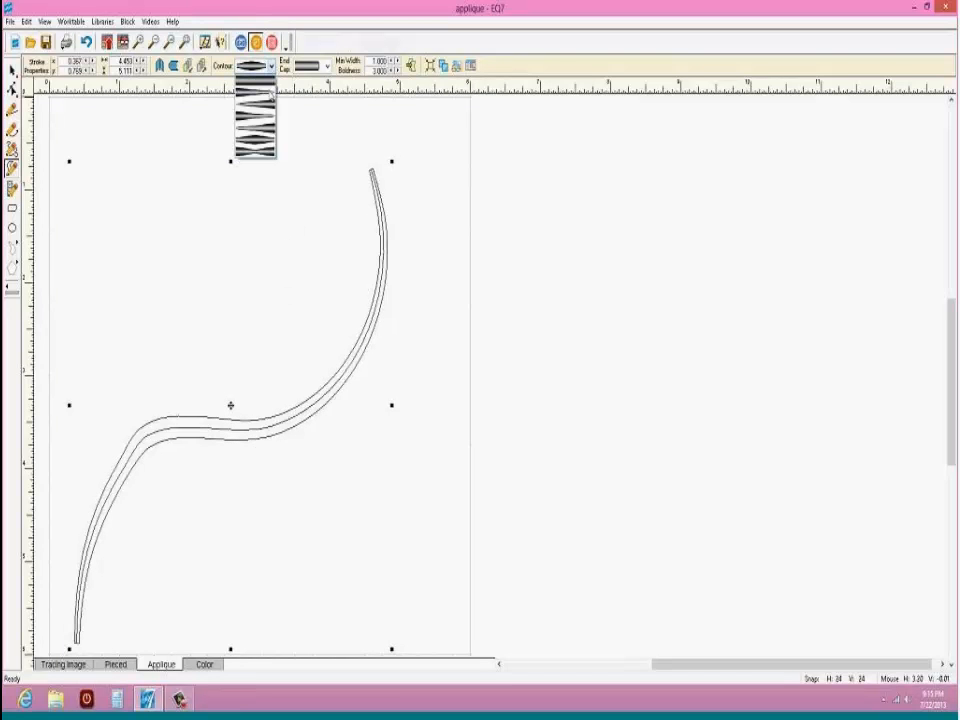
click(261, 122)
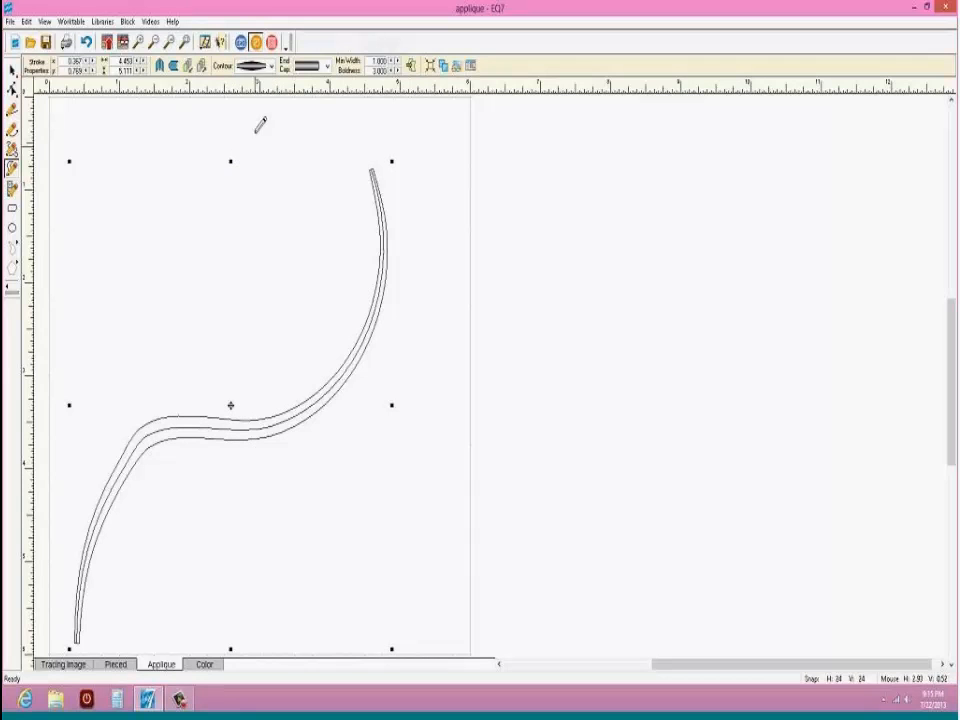
click(271, 66)
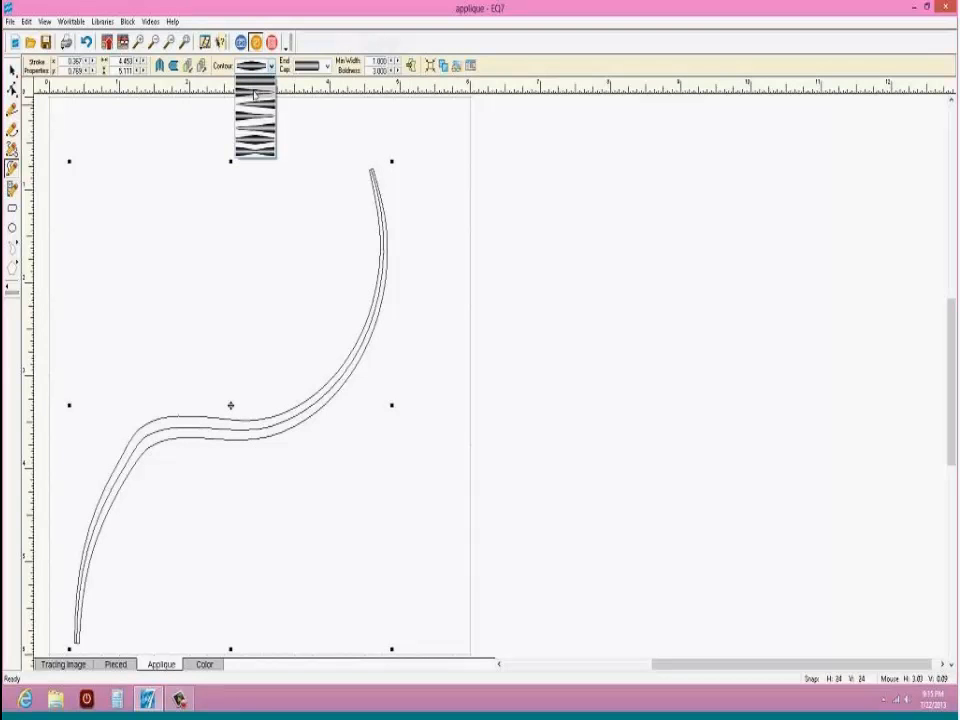
click(256, 83)
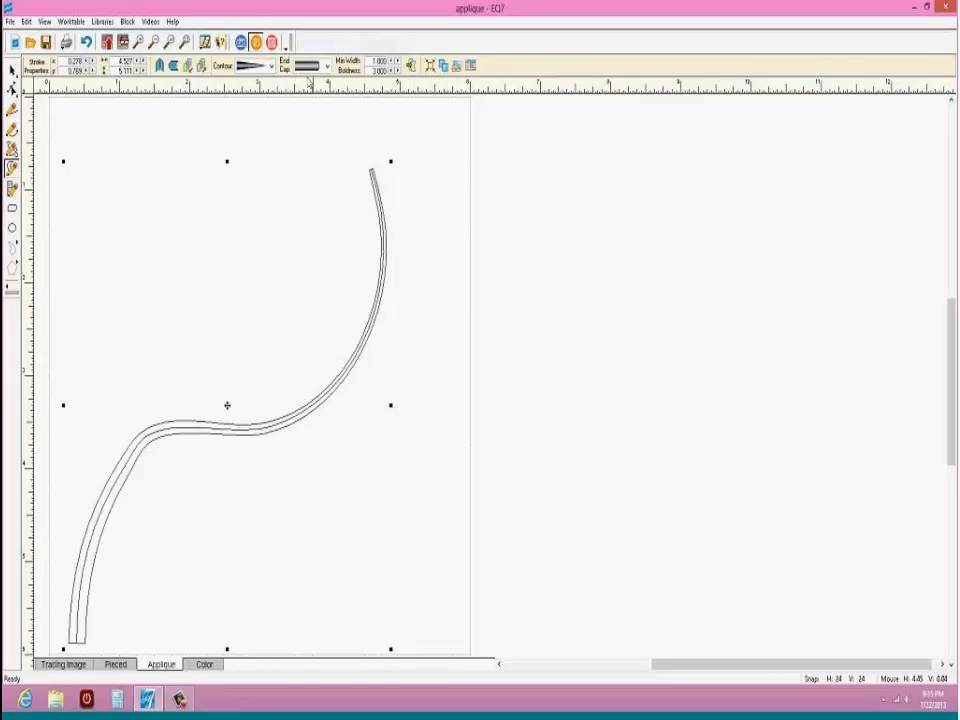
click(271, 66)
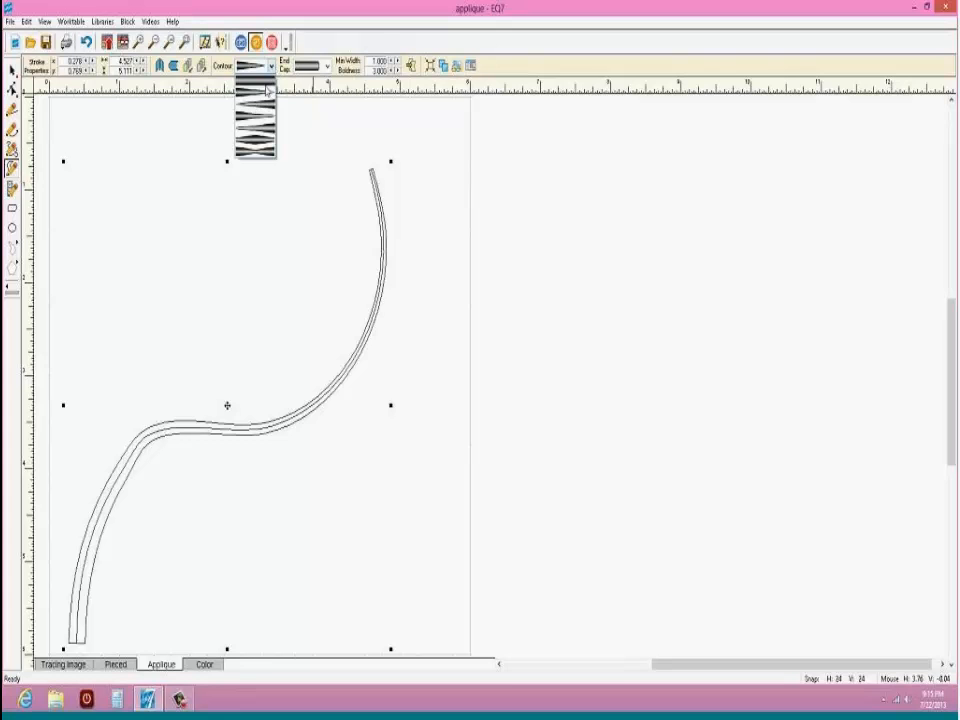
click(255, 82)
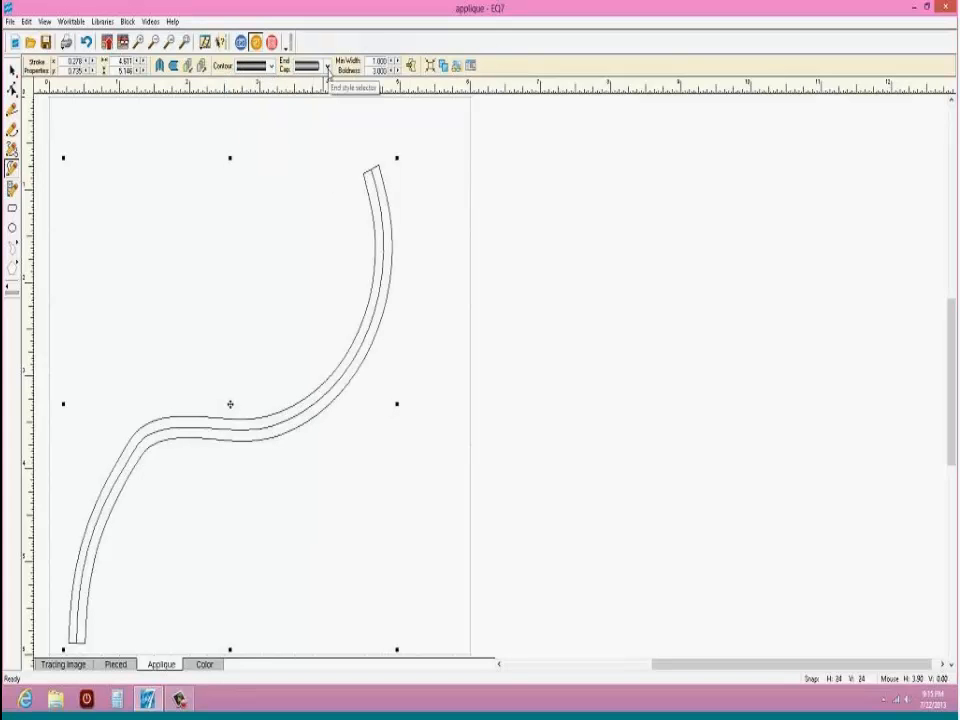
Step: Try the rounded, elongated and pointed end caps on the brush stroke, and return it to the flat cap
click(326, 67)
click(310, 105)
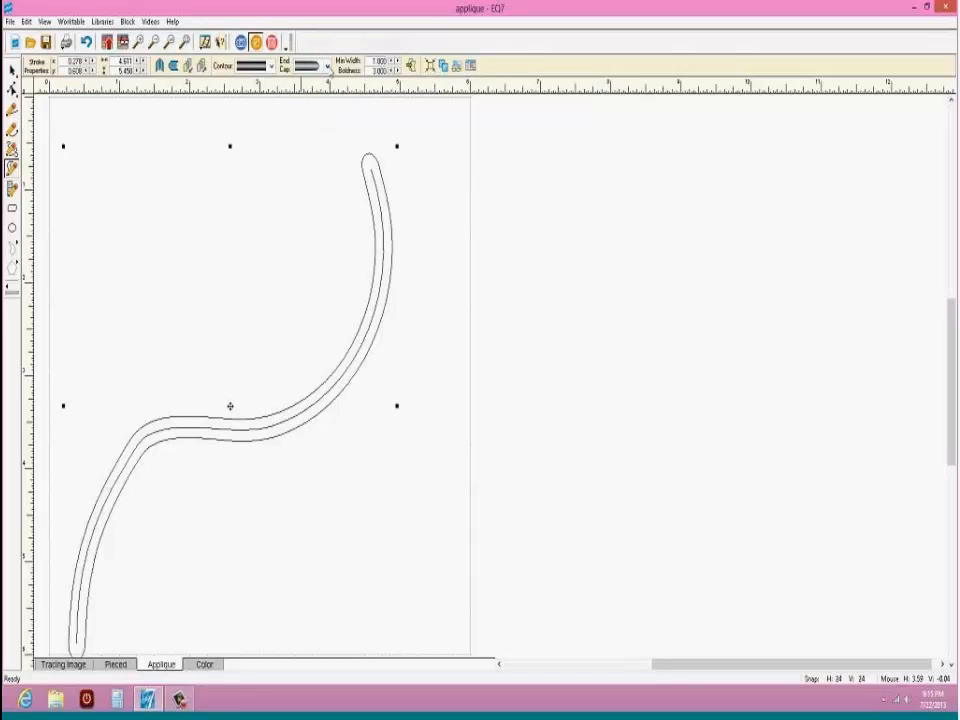
click(327, 67)
click(315, 107)
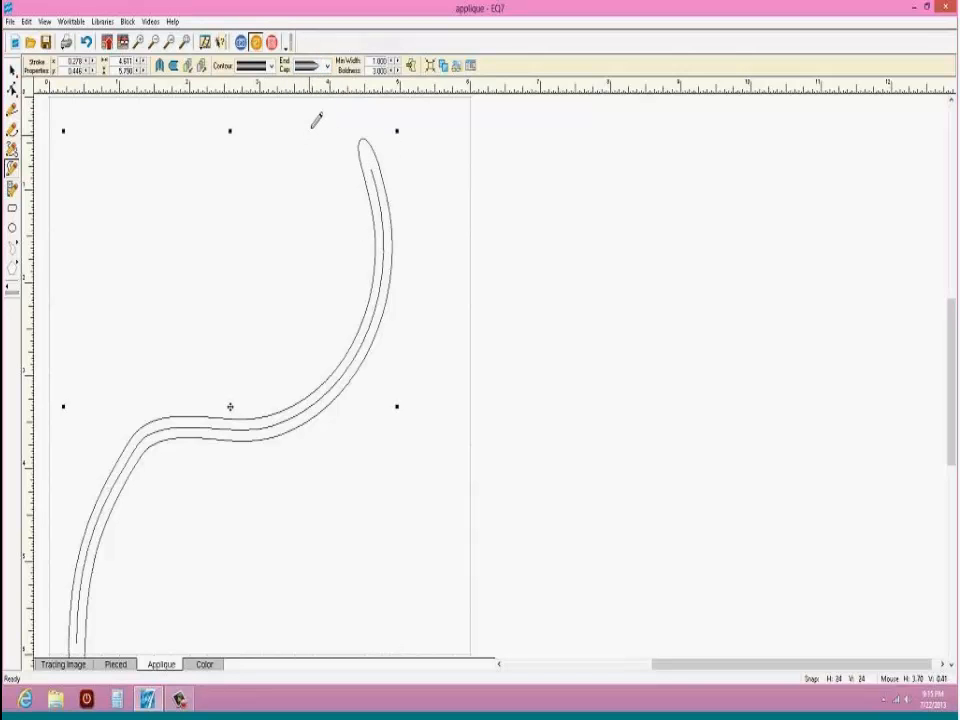
click(327, 67)
click(313, 115)
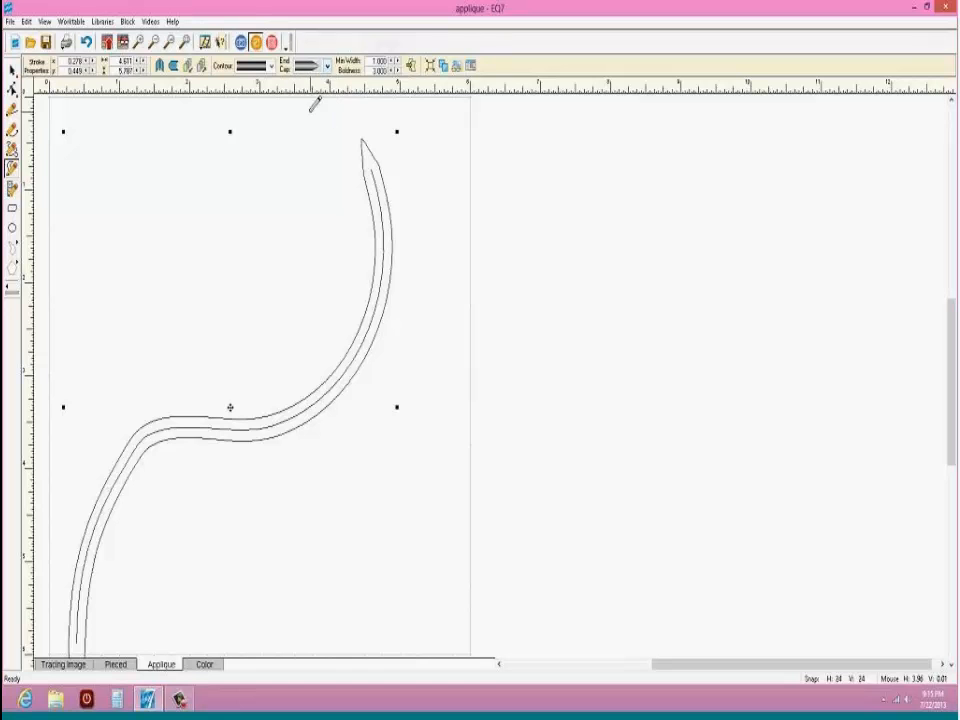
click(327, 66)
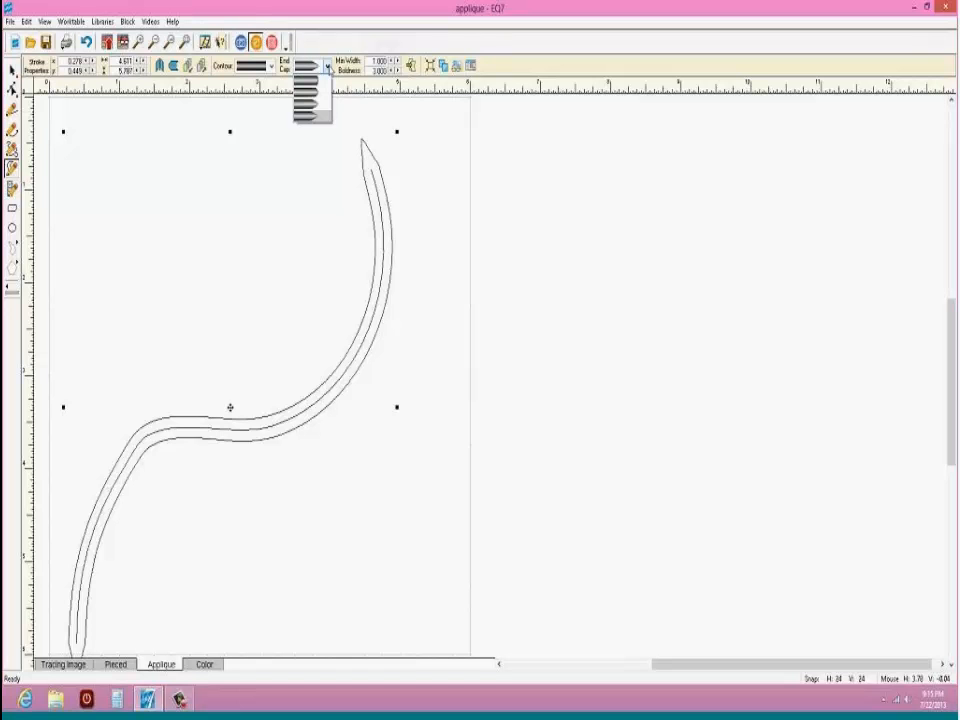
click(308, 73)
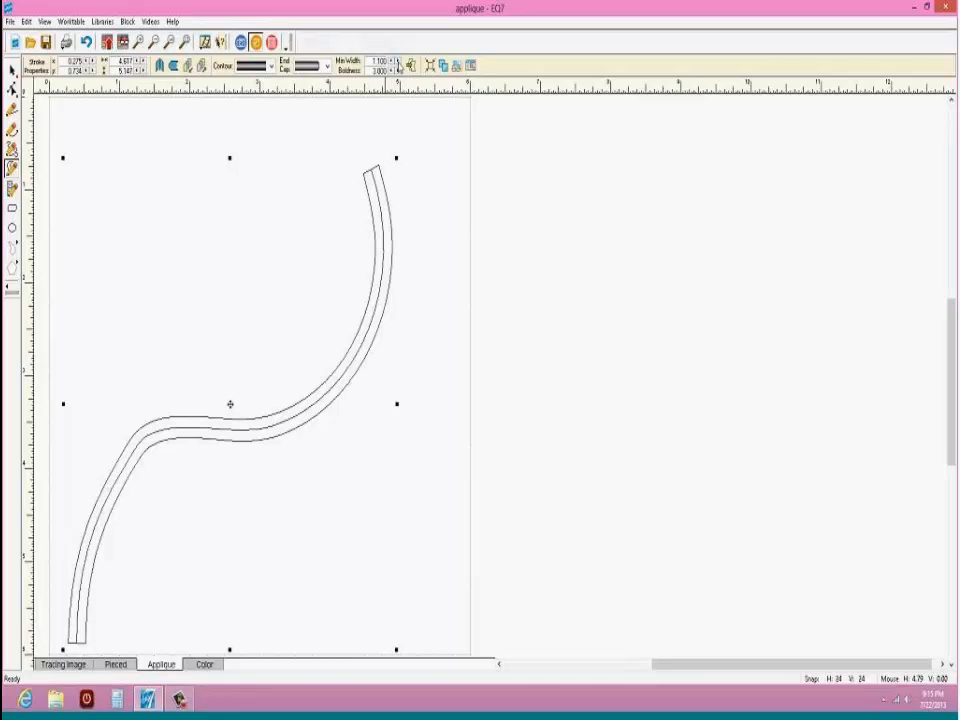
Step: Widen the brush stroke by setting its minimum width to 2.9 and its boldness to 4.8
click(398, 62)
click(398, 62)
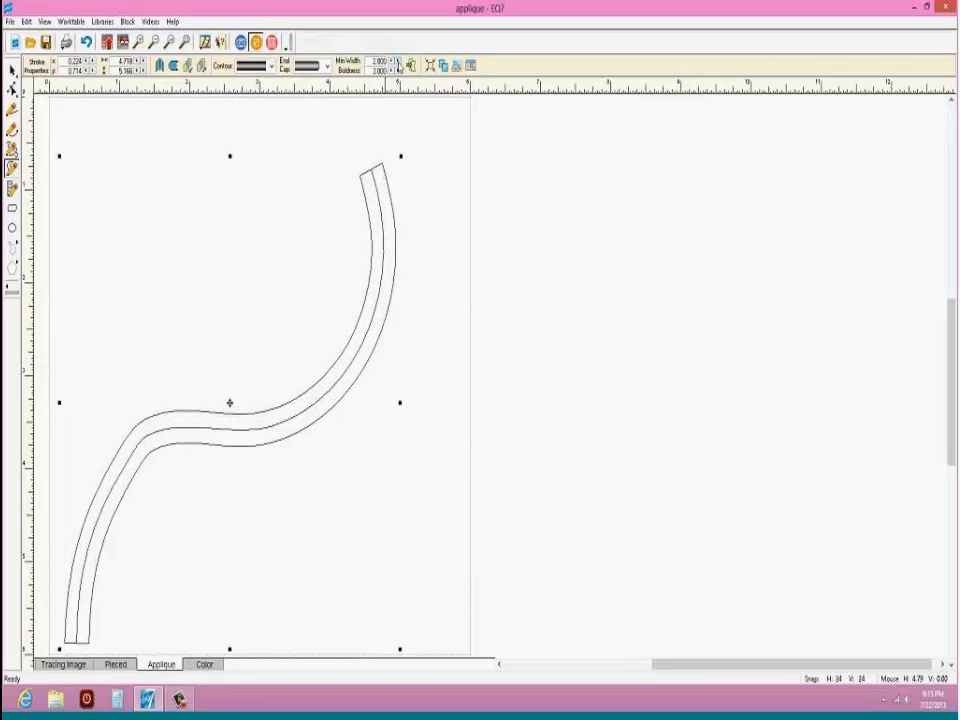
click(398, 70)
click(398, 70)
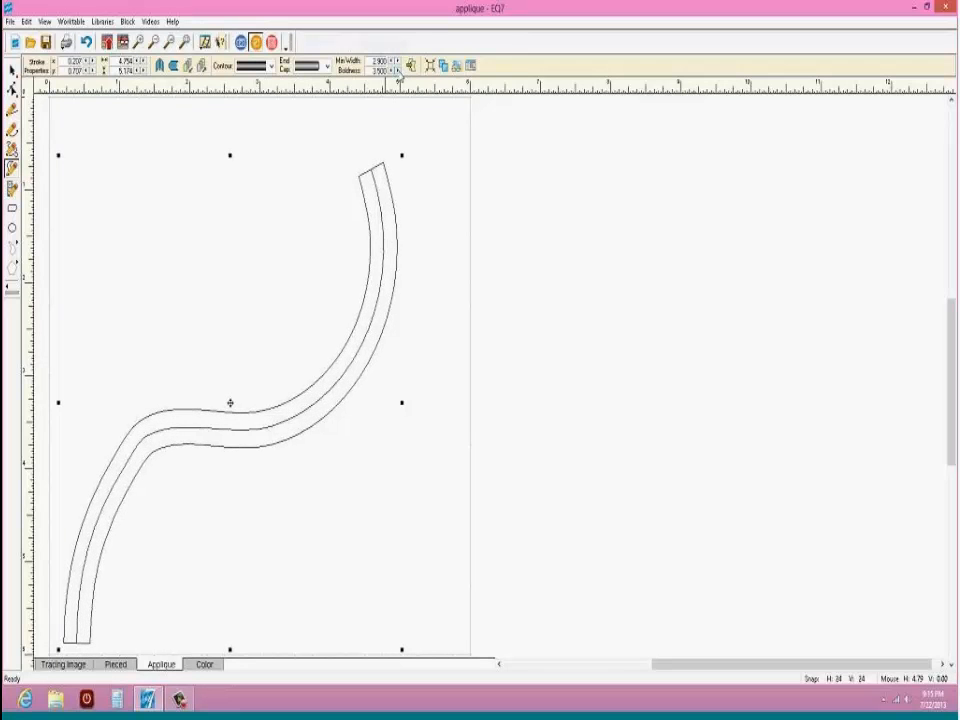
click(398, 70)
click(398, 70)
click(398, 70)
click(398, 70)
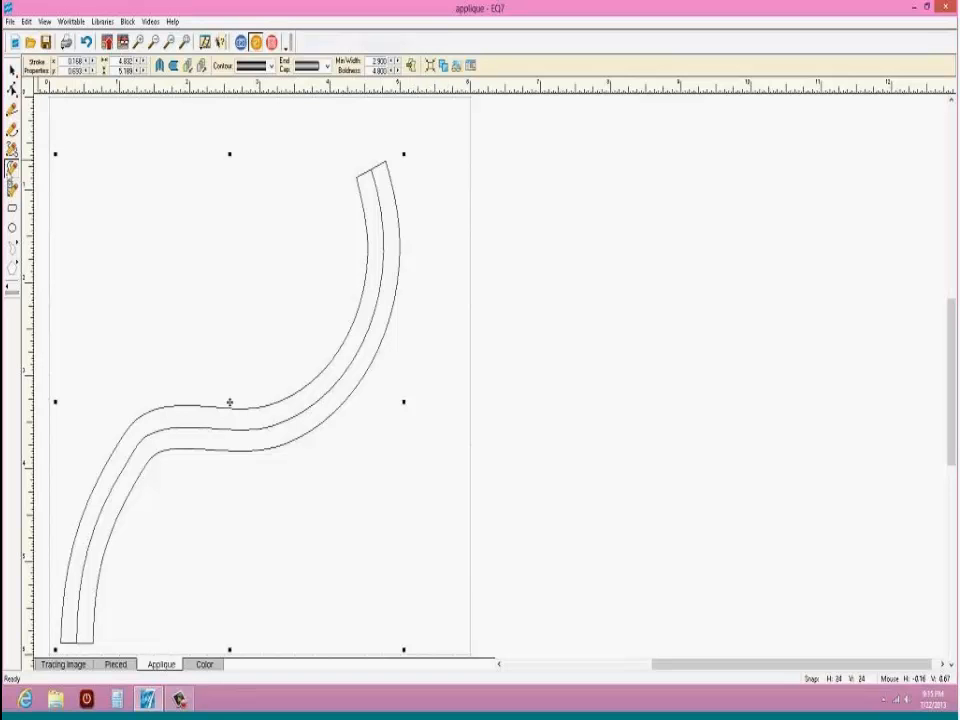
Step: Reshape the brush stroke's lower bends by moving its centre-line nodes and adjusting the curve handle leading to its upper section
click(12, 88)
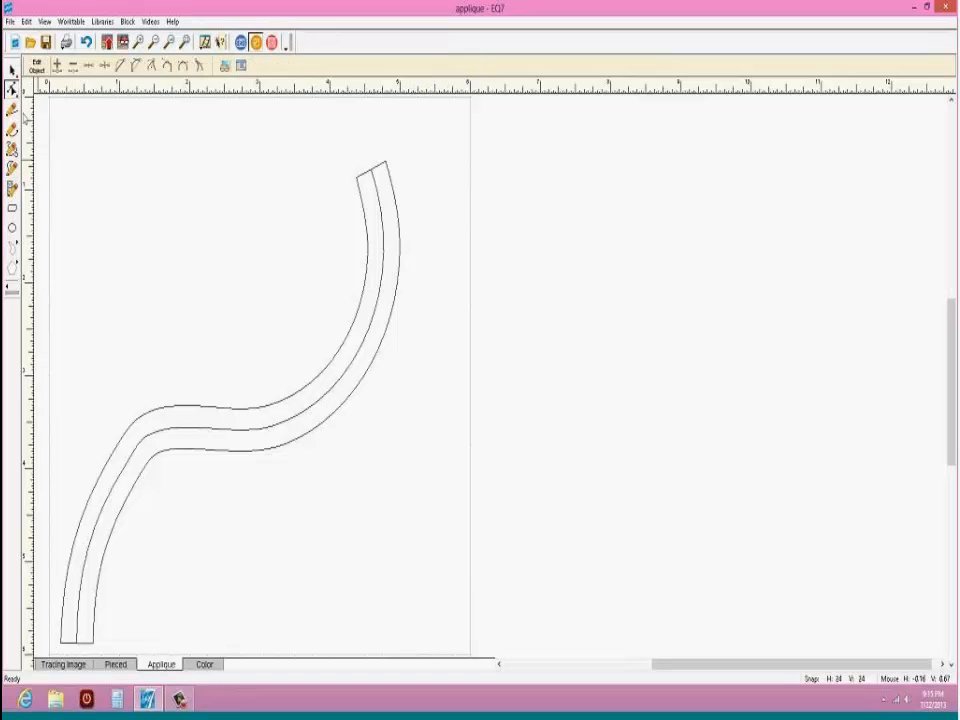
click(189, 431)
drag(148, 436, 110, 474)
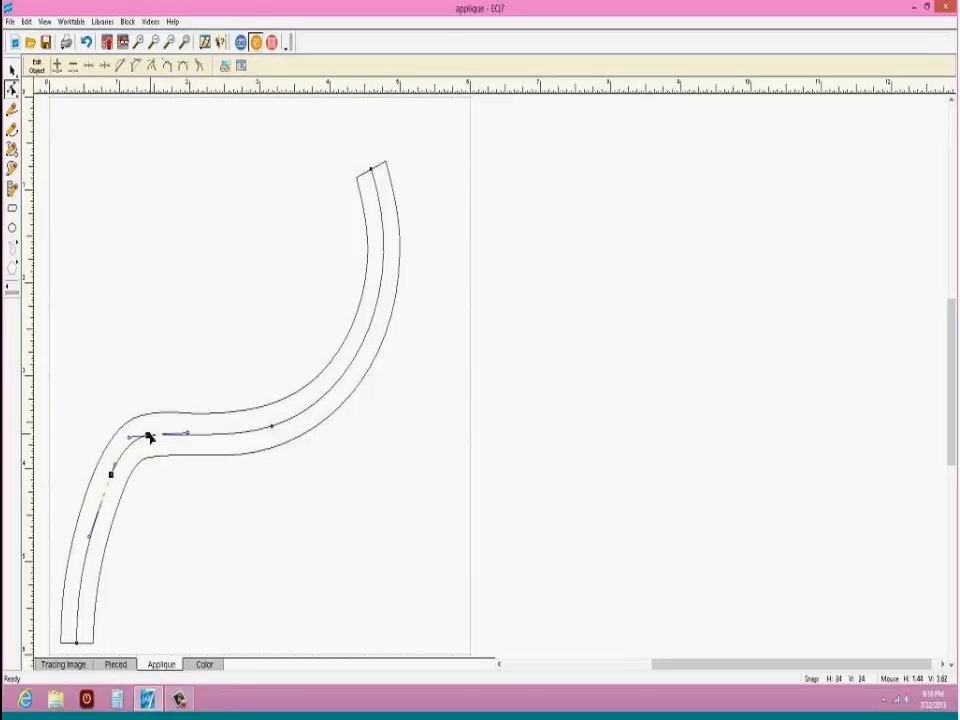
mouse_move(148, 436)
mouse_down()
mouse_move(186, 432)
mouse_move(158, 424)
mouse_up()
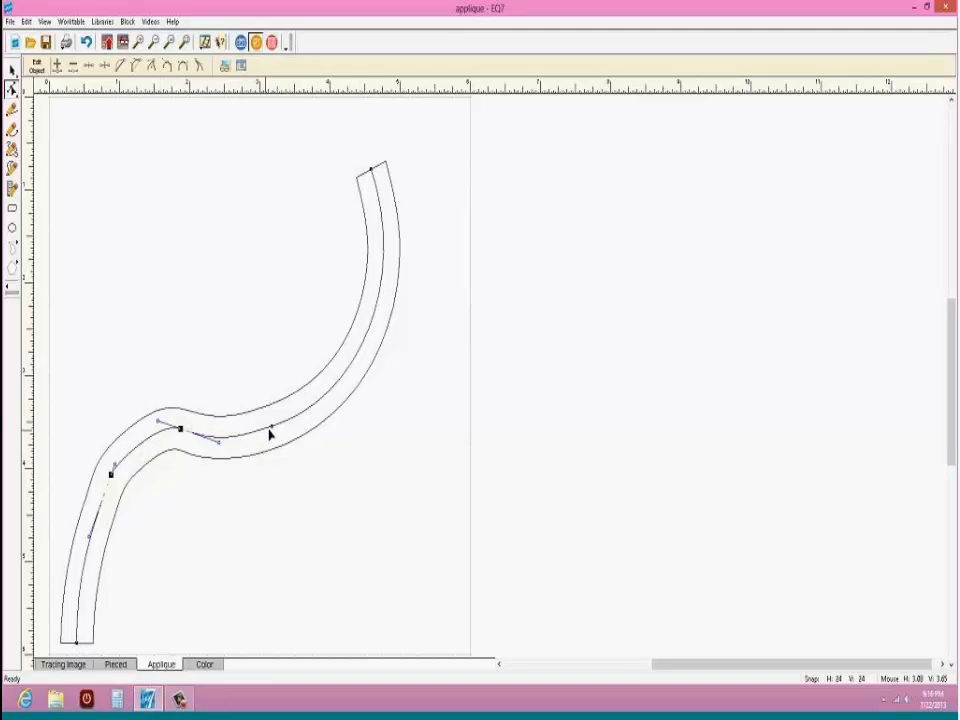
mouse_move(271, 427)
mouse_down()
mouse_move(305, 409)
mouse_move(285, 430)
mouse_up()
drag(371, 410, 361, 378)
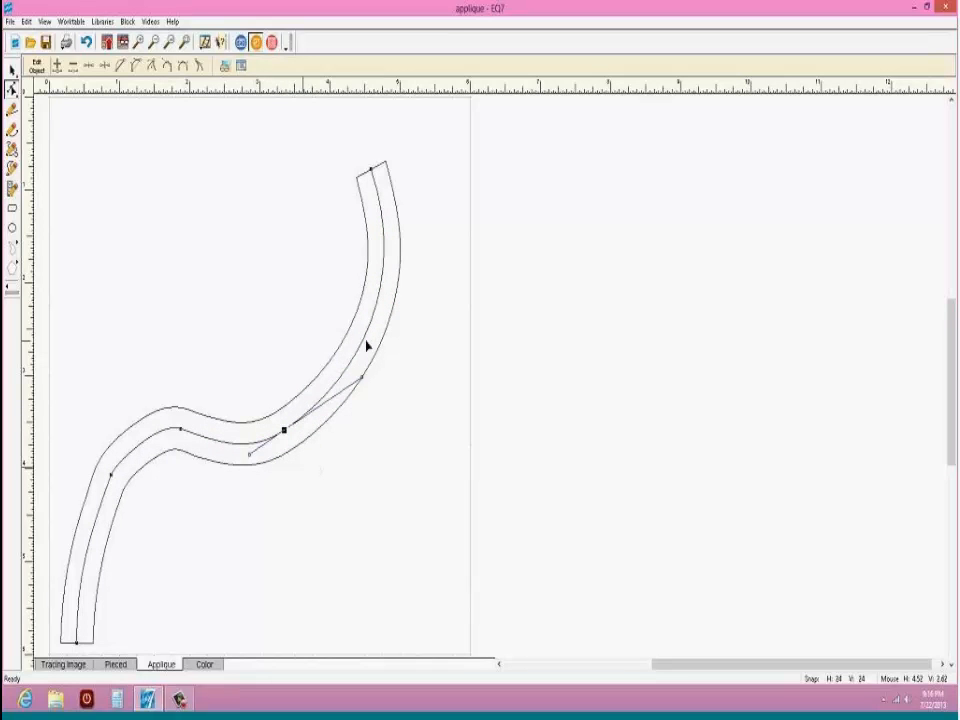
click(181, 431)
right_click(181, 431)
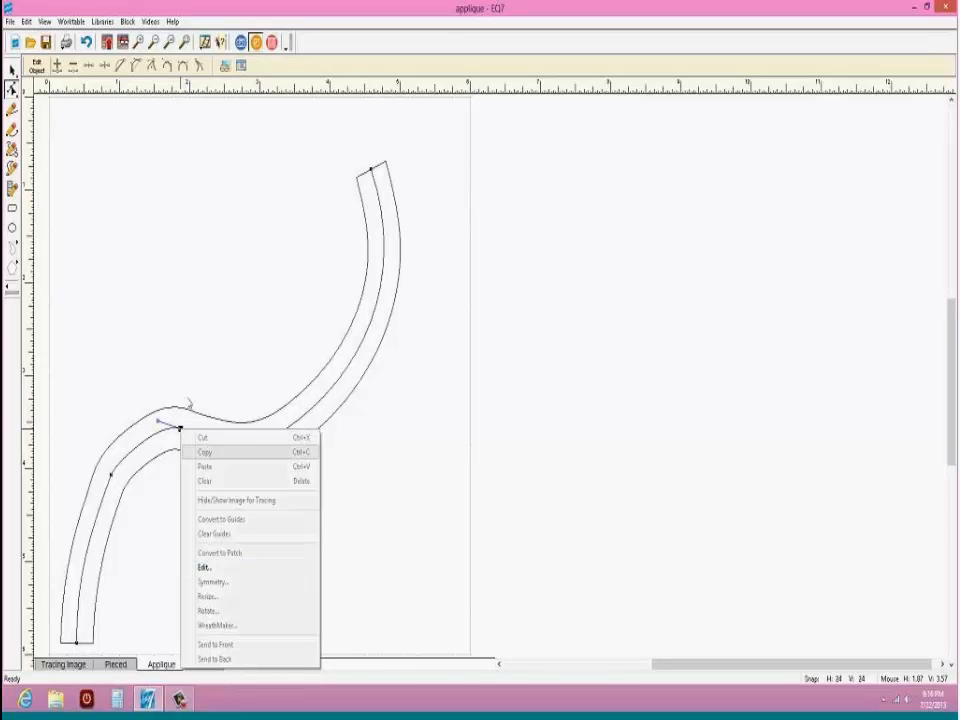
click(193, 380)
click(181, 431)
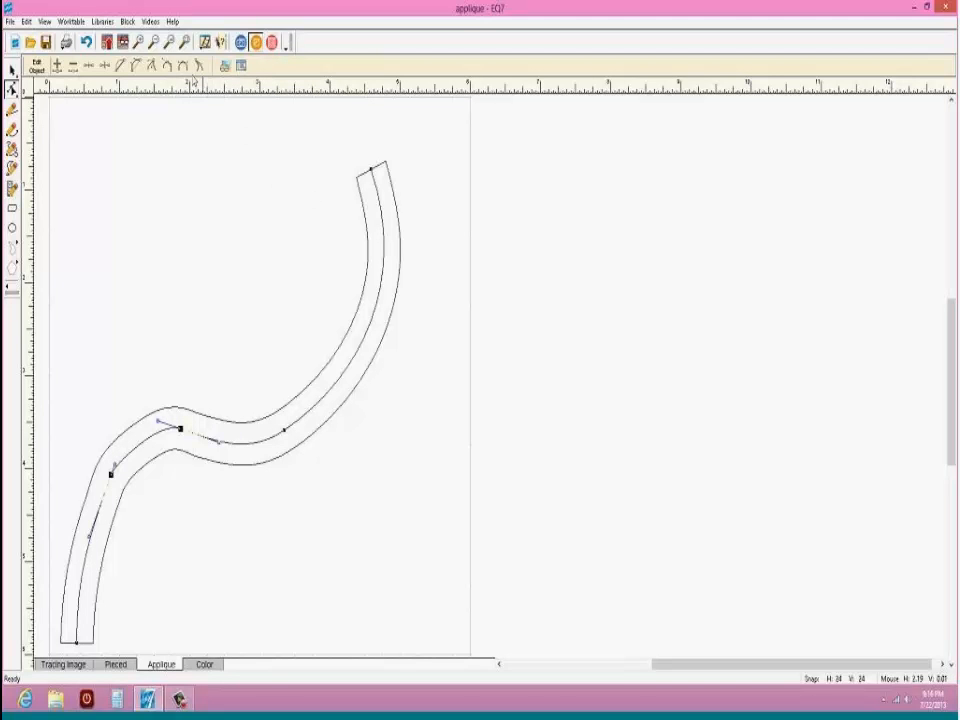
right_click(343, 376)
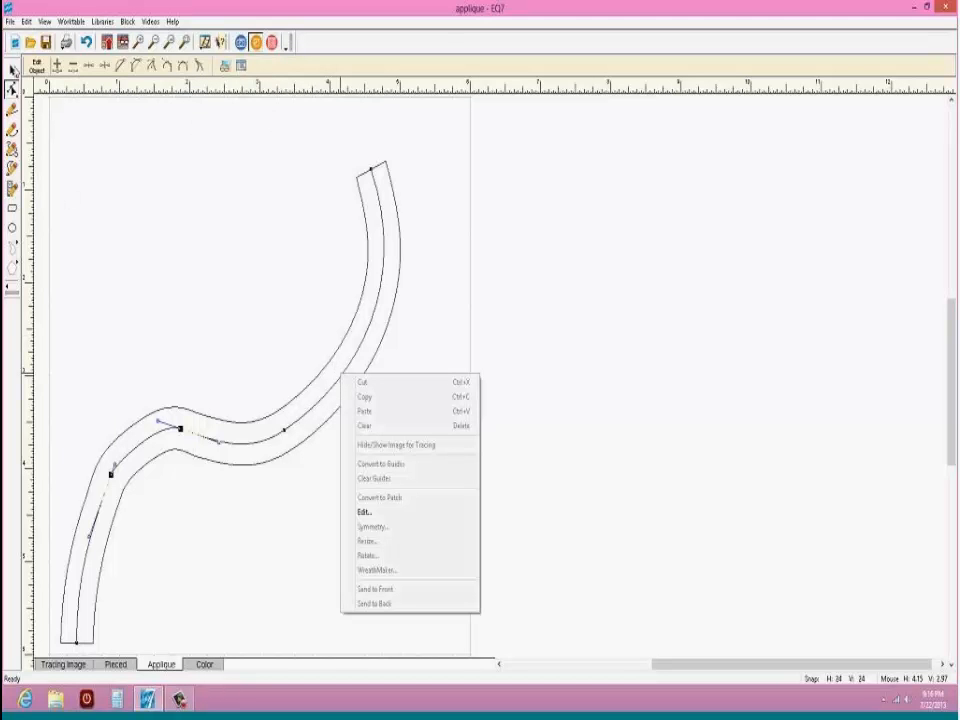
Step: Select the brush stroke and convert it into a filled closed patch
click(13, 70)
click(233, 444)
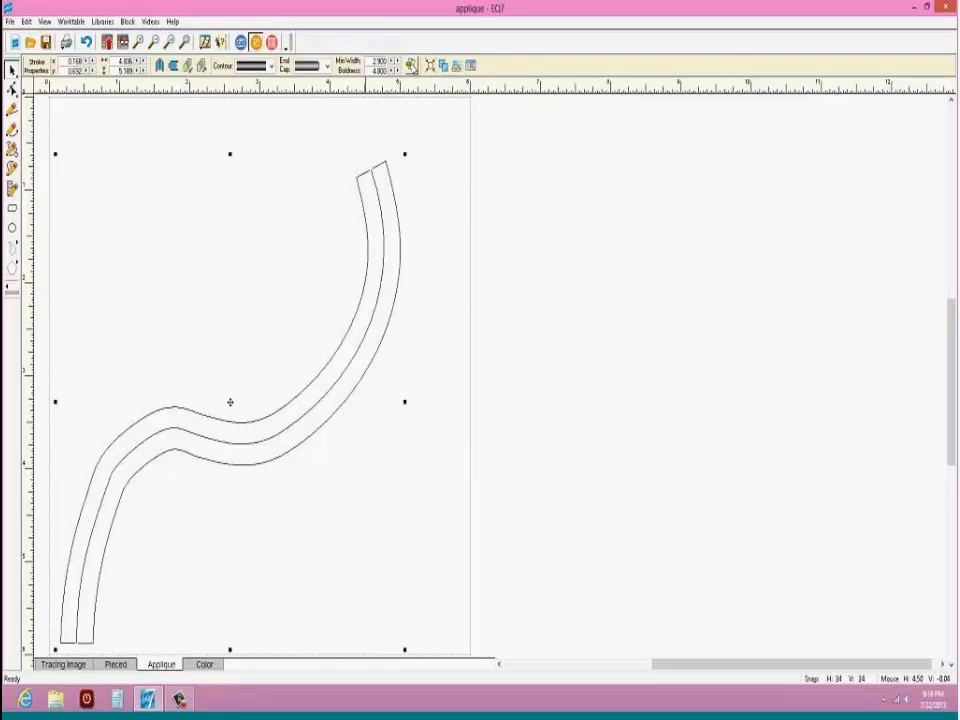
click(410, 65)
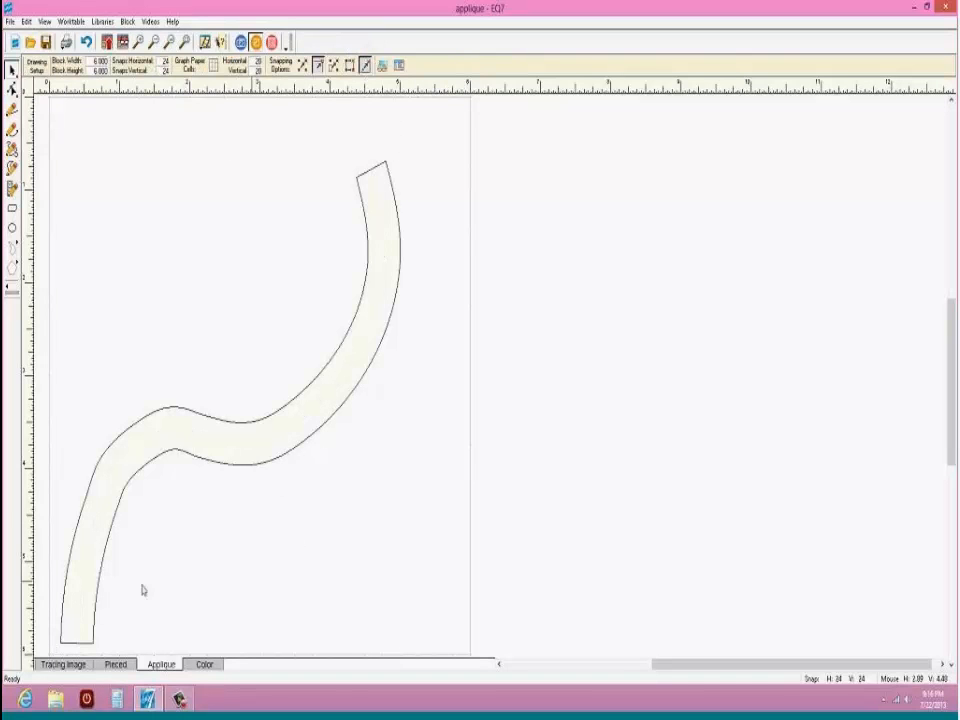
click(251, 428)
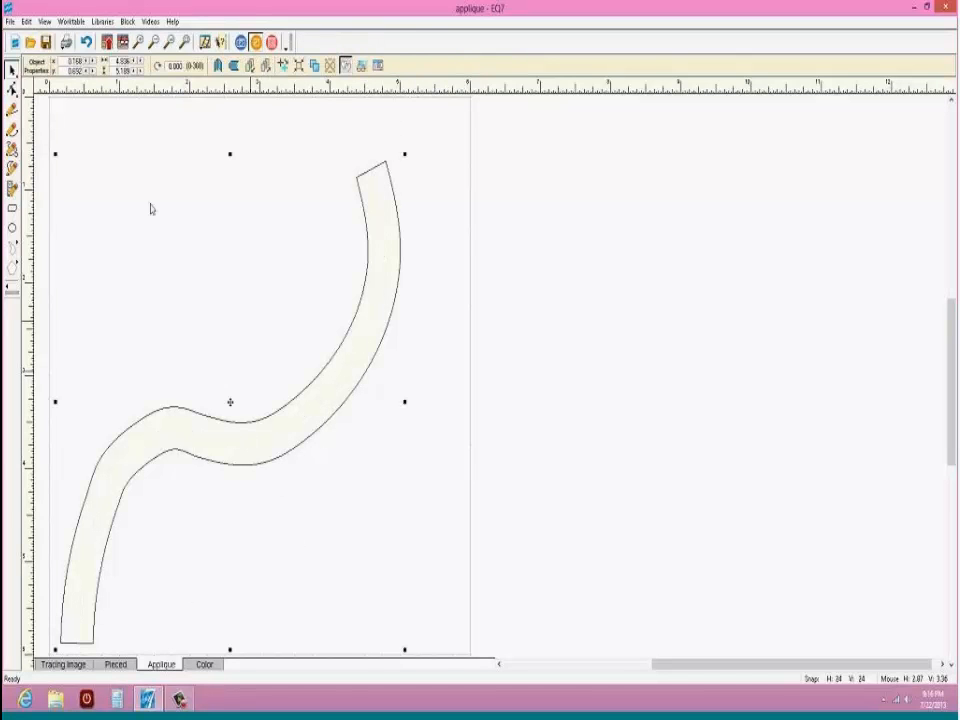
Step: Delete the node at the crest of the patch's upper edge bend and move the neighbouring node slightly up and left to smooth it
click(12, 88)
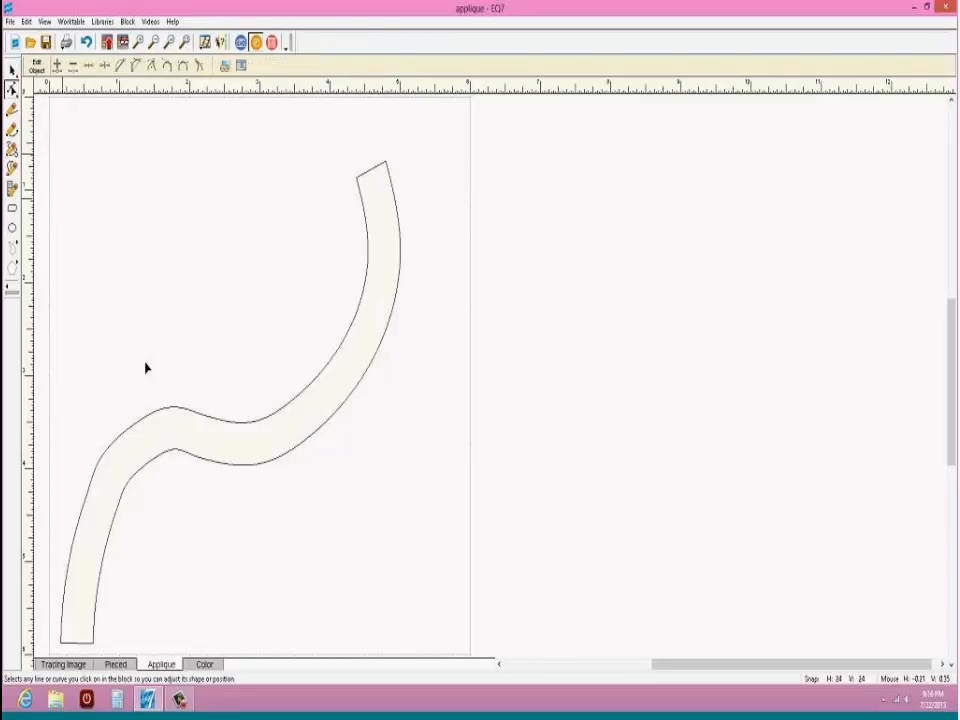
click(236, 424)
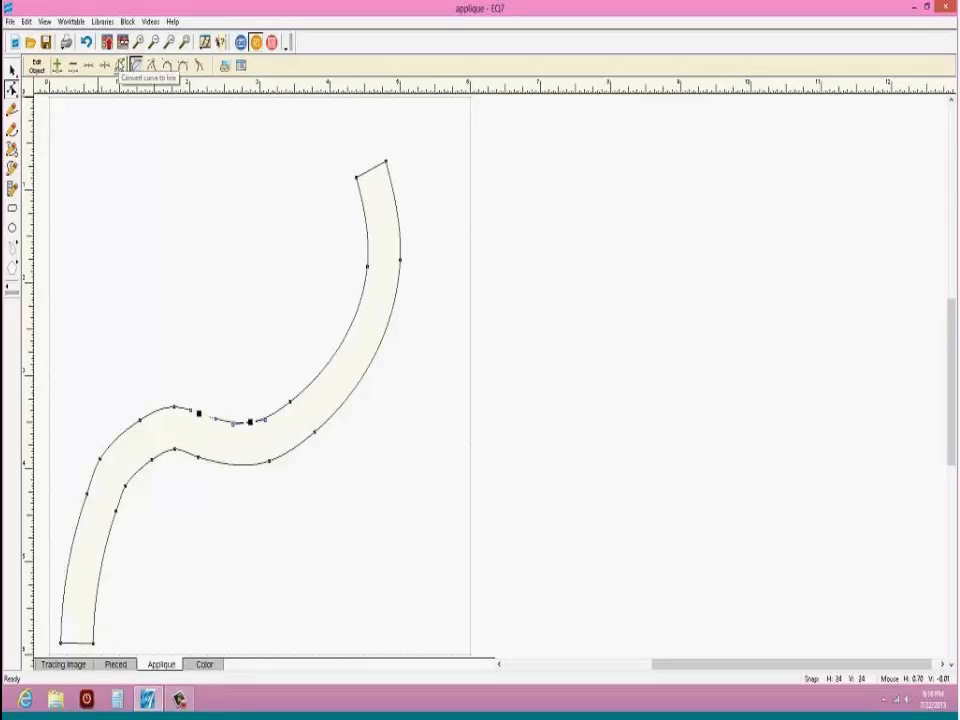
click(174, 410)
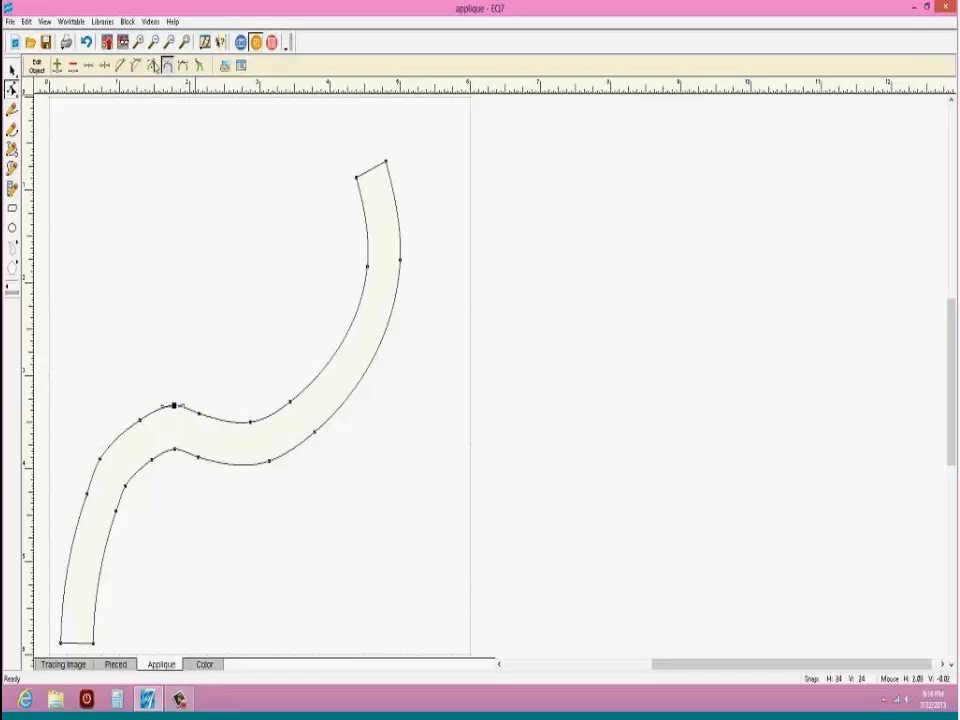
click(73, 68)
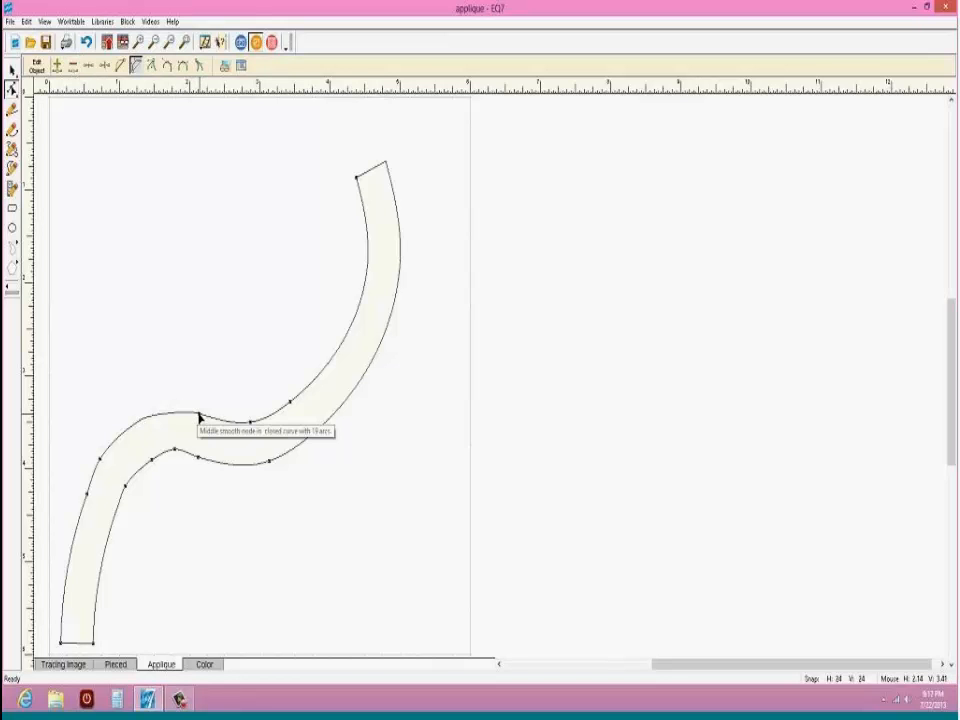
drag(199, 416, 187, 409)
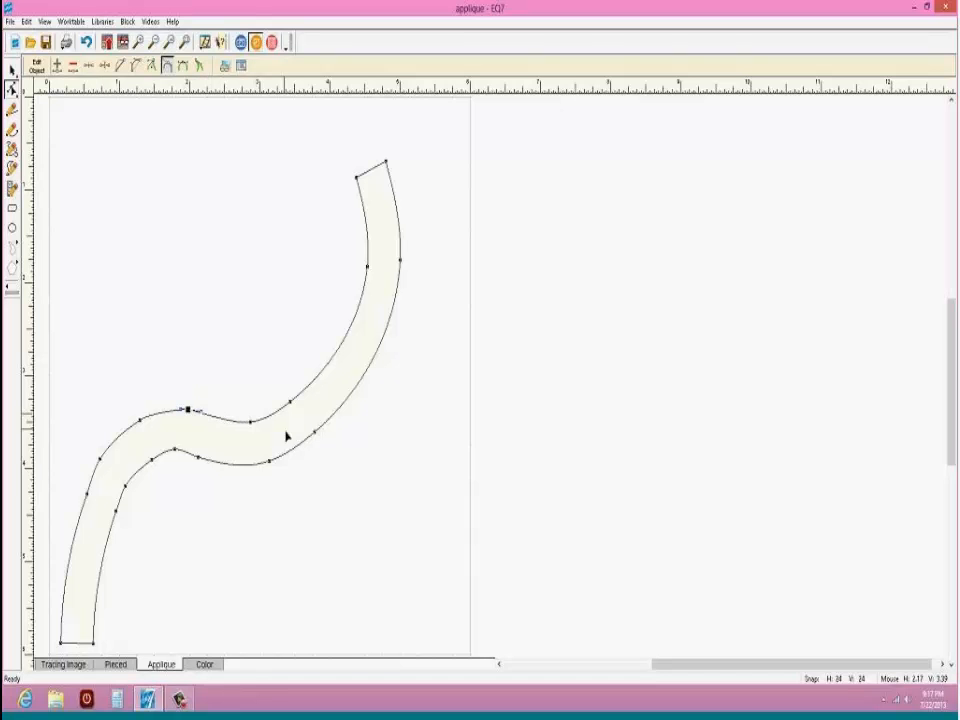
Step: Make the crest node on the lower edge of the left bend symmetrical, and change it to a cusp
click(198, 458)
click(175, 451)
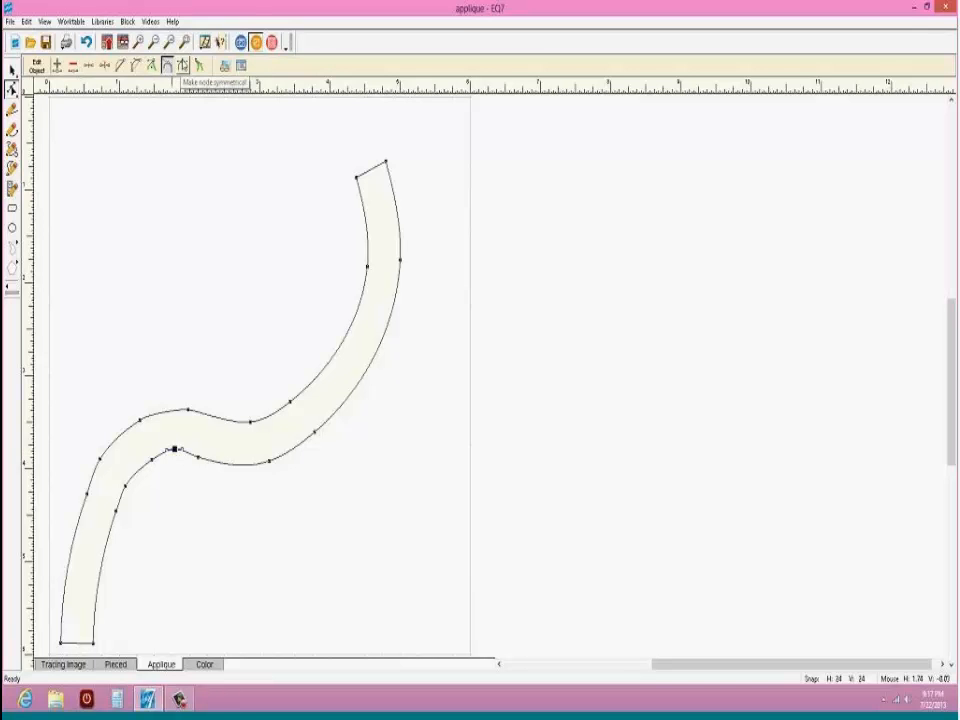
click(183, 66)
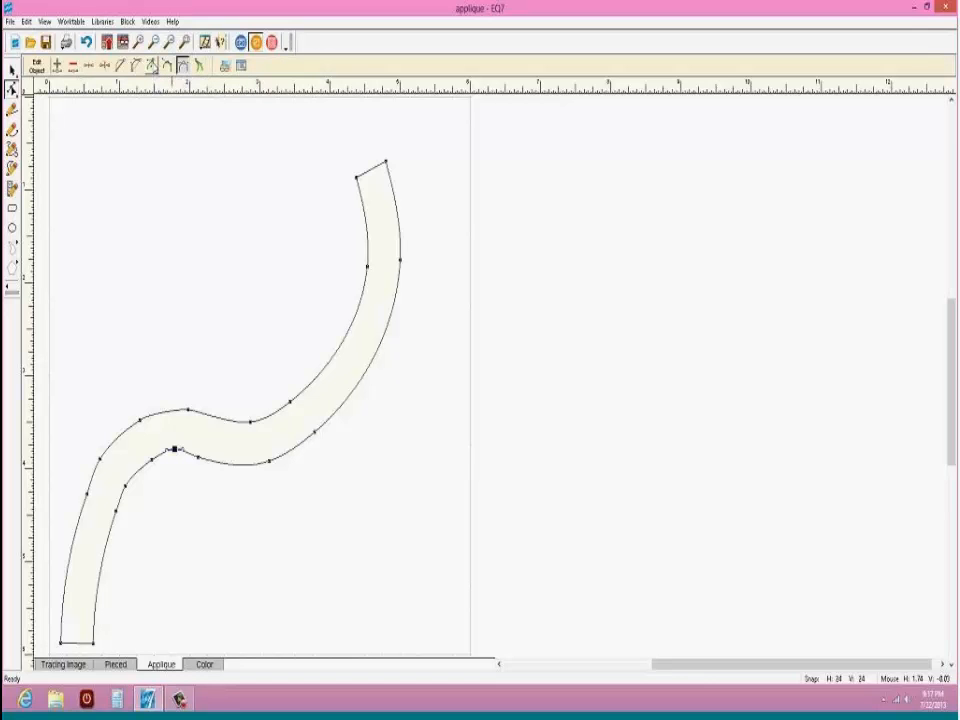
click(152, 66)
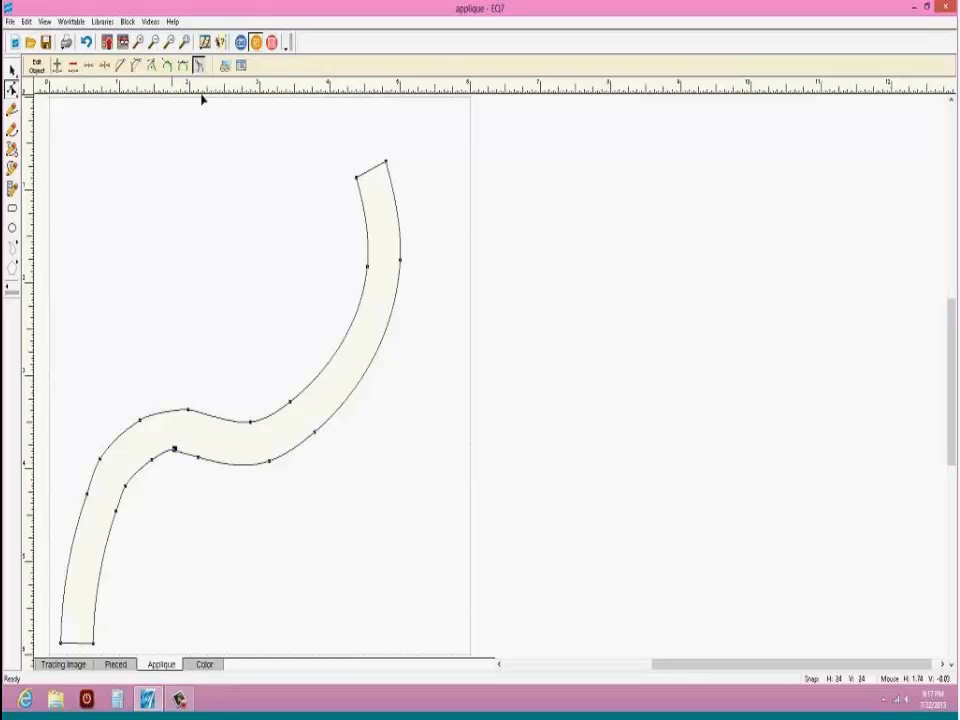
click(172, 447)
Step: Narrow the patch's upper section by moving its inner edge node down toward the outer edge and adjusting the node's curve handles
click(387, 165)
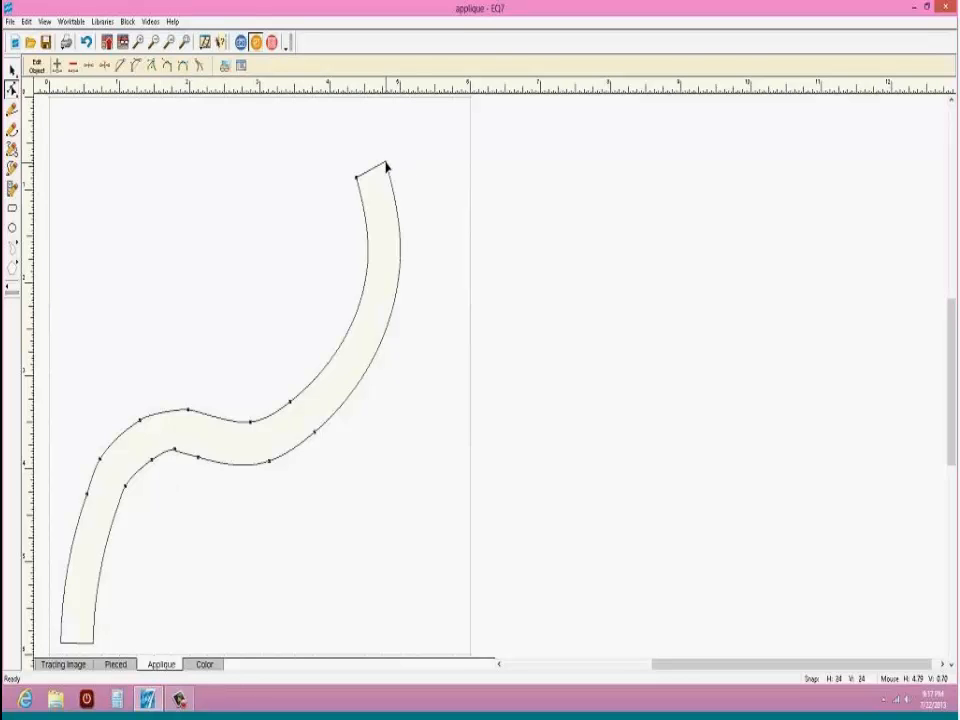
click(366, 266)
drag(366, 290, 368, 320)
drag(374, 263, 343, 270)
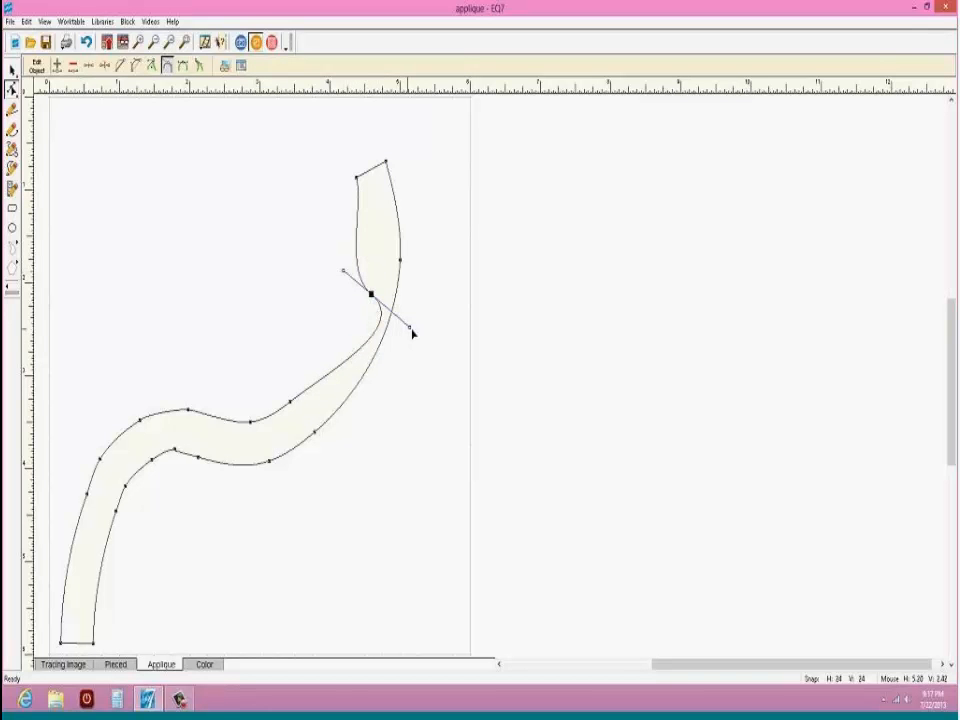
drag(411, 330, 387, 327)
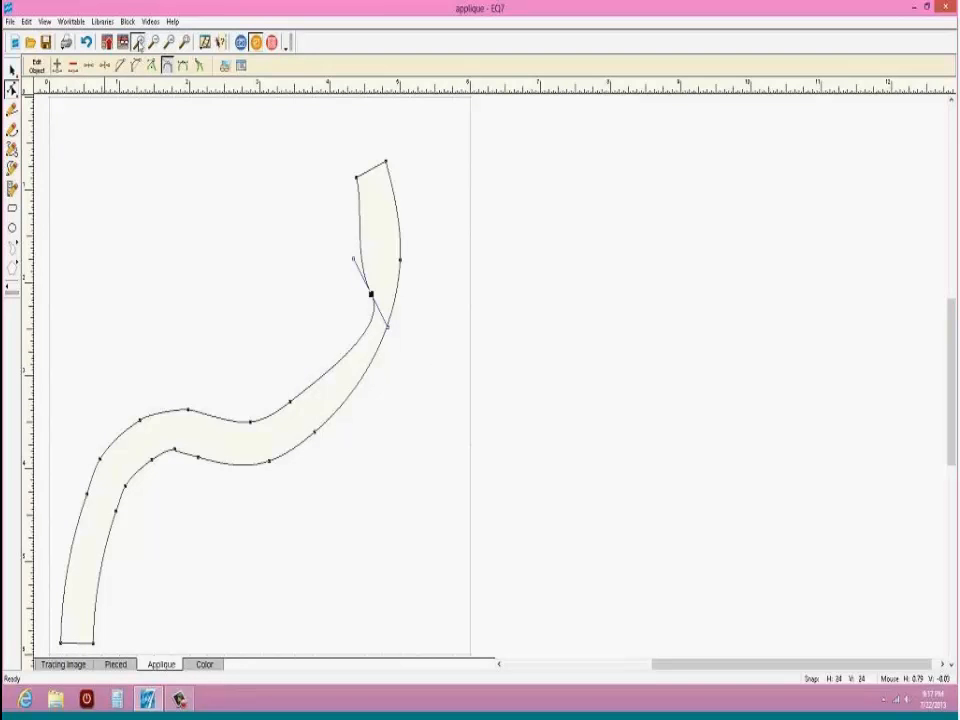
Step: Shift the crest node on the left bend's lower edge slightly left, and set it to corner, smooth, and finally symmetrical
click(139, 42)
drag(132, 420, 206, 490)
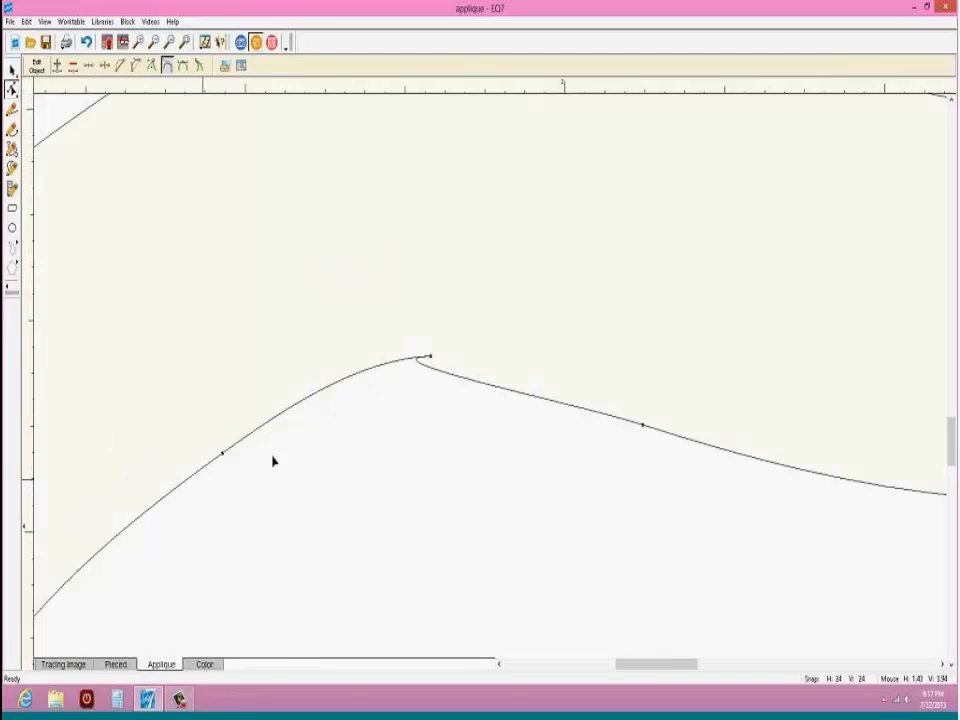
drag(429, 357, 408, 356)
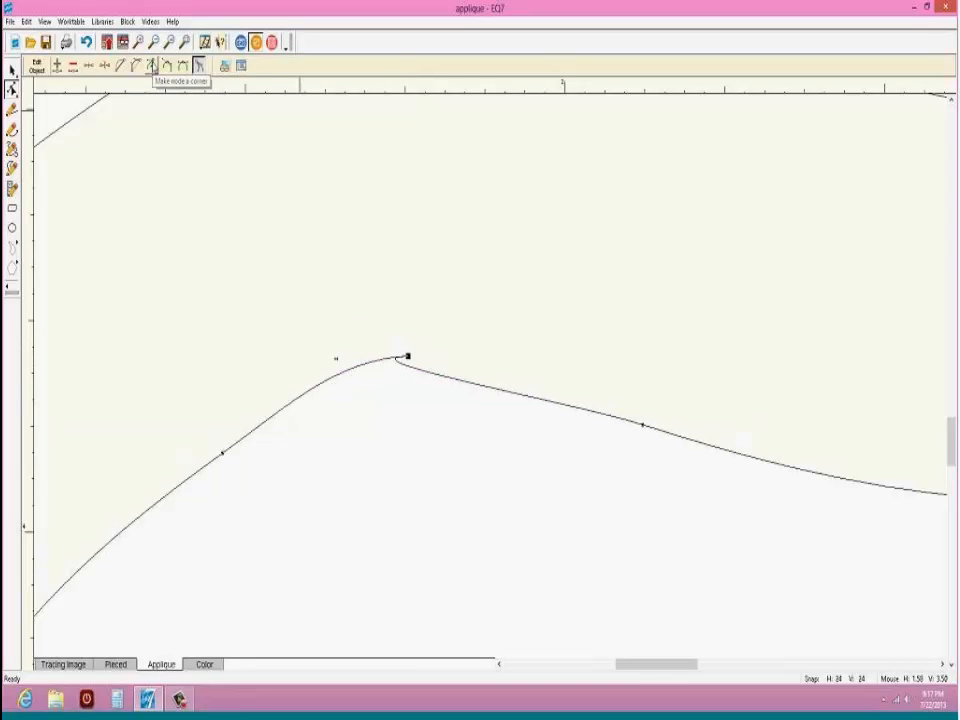
click(152, 66)
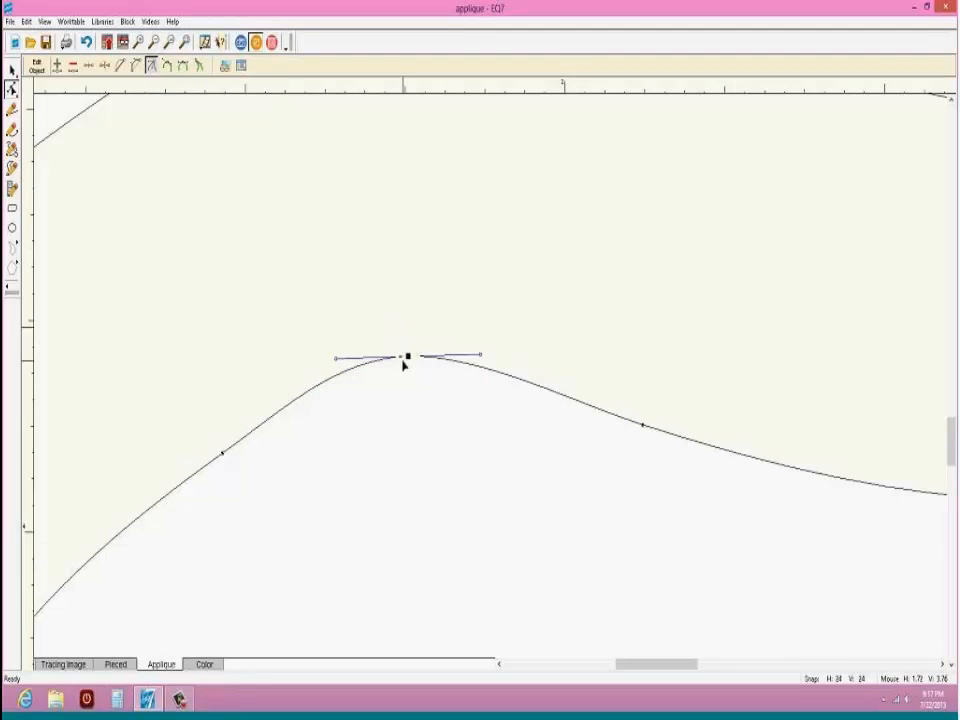
mouse_move(408, 362)
mouse_down()
mouse_move(407, 319)
mouse_move(401, 355)
mouse_up()
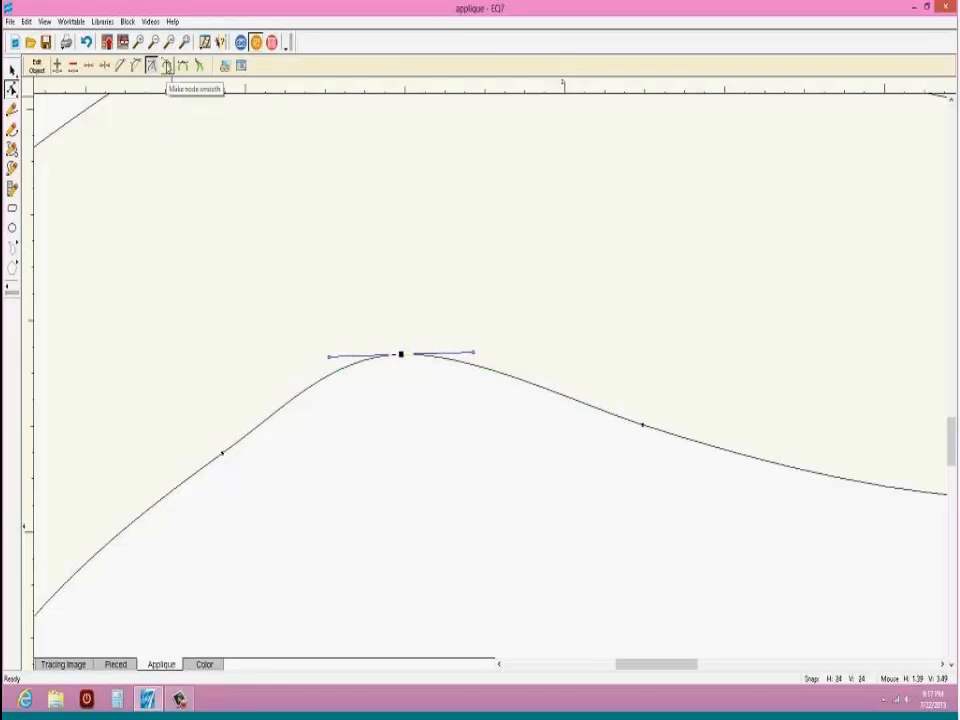
click(167, 66)
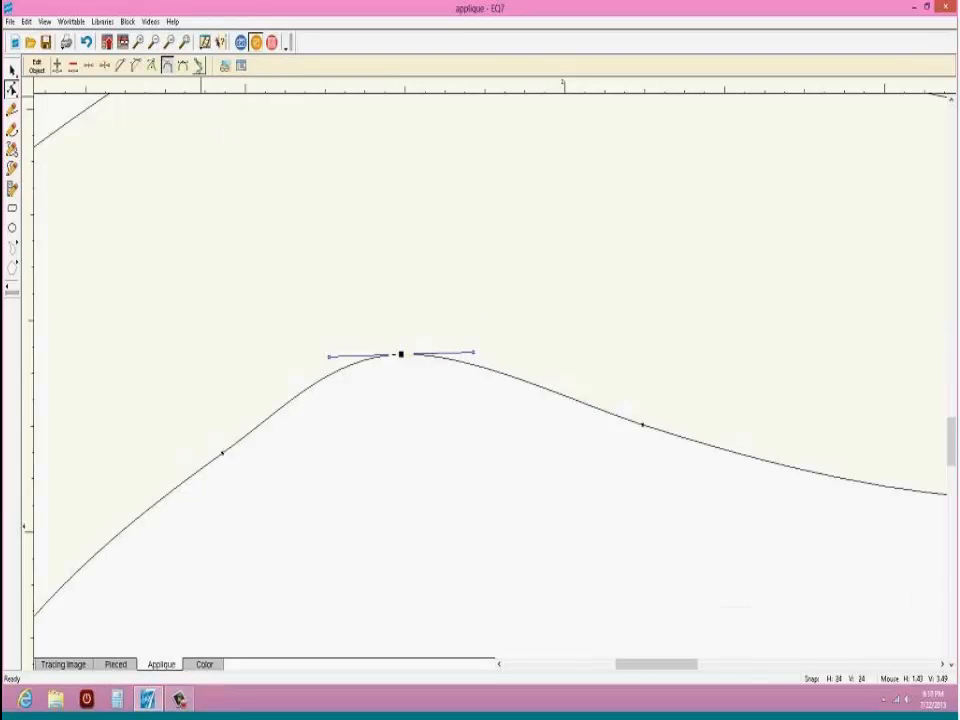
click(183, 66)
Step: Make the next node left of the crest symmetrical, move it up and left, and steepen its curve handles
click(222, 457)
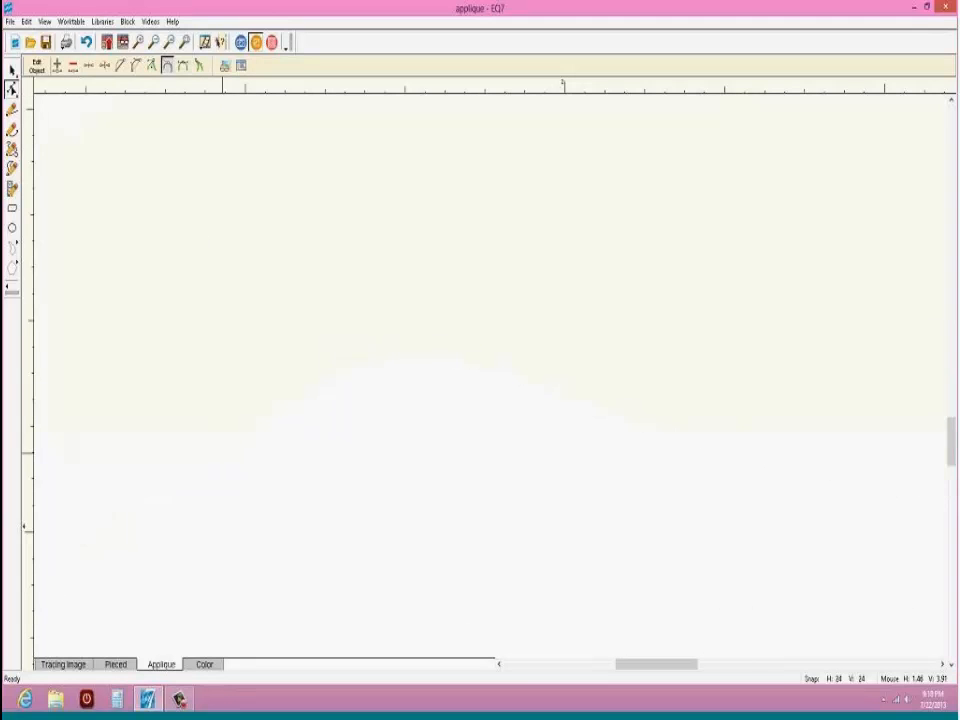
click(185, 67)
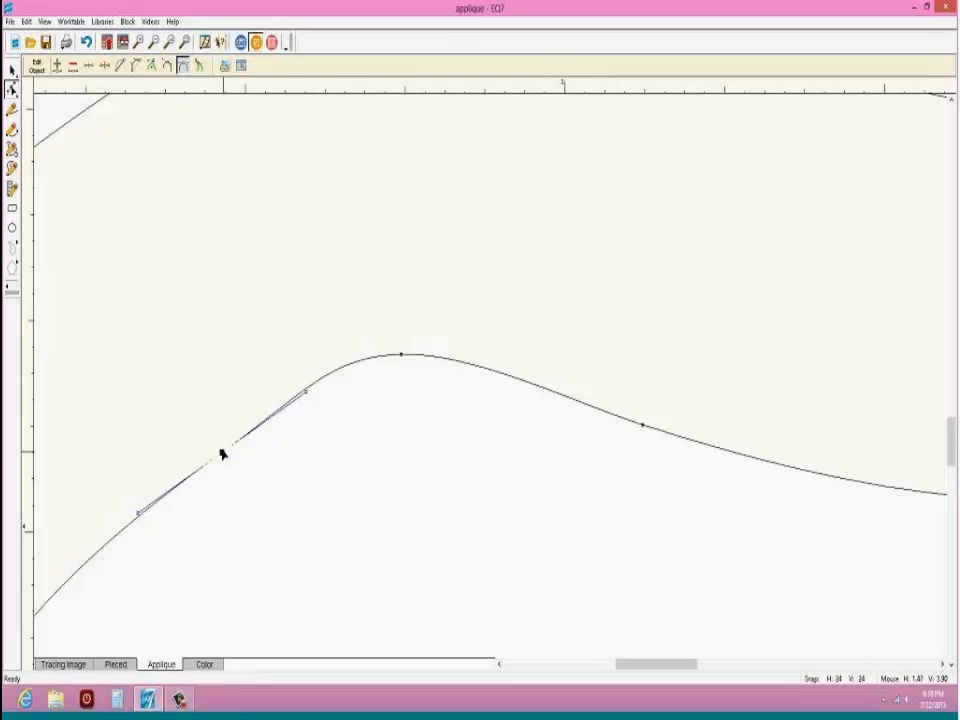
drag(222, 456, 178, 355)
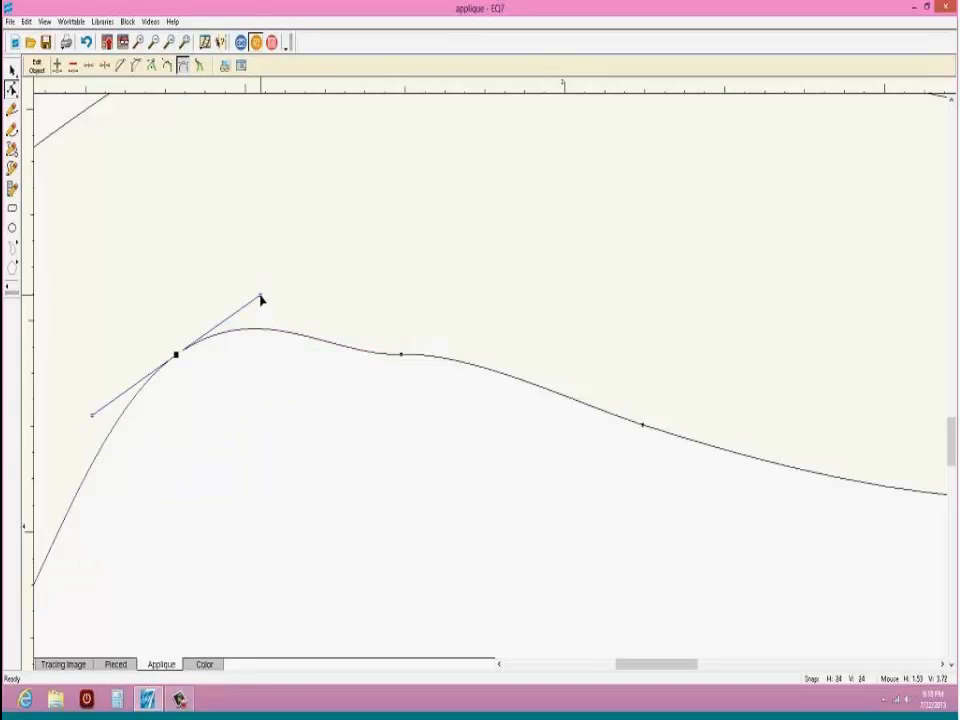
drag(260, 296, 199, 268)
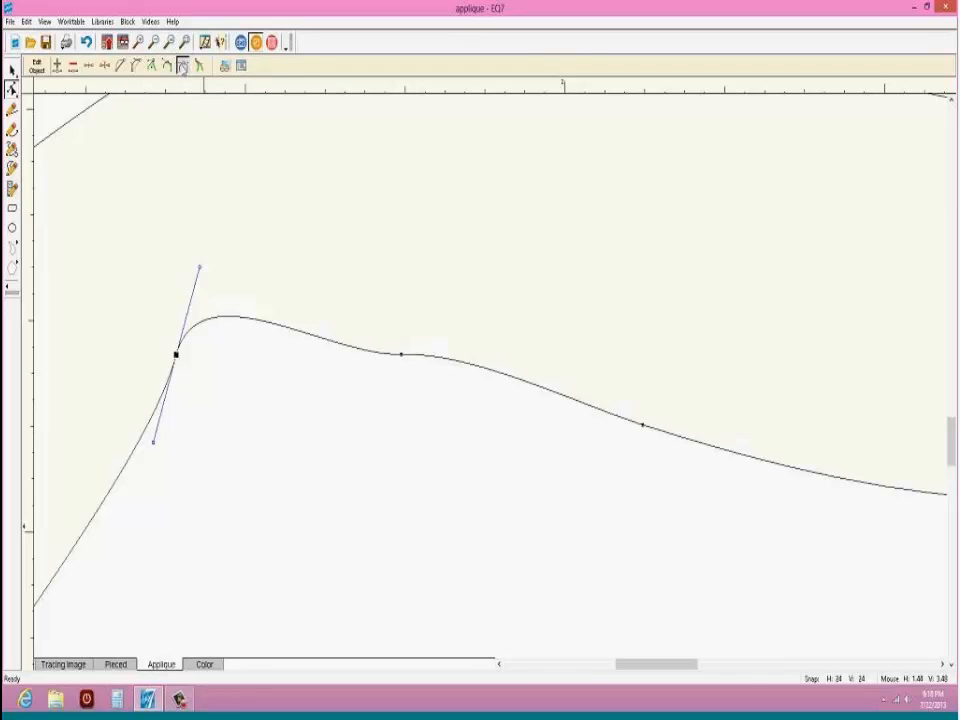
Step: Try the symmetrical and cusp types on the moved node, and set it to a corner
click(185, 65)
click(184, 65)
click(199, 65)
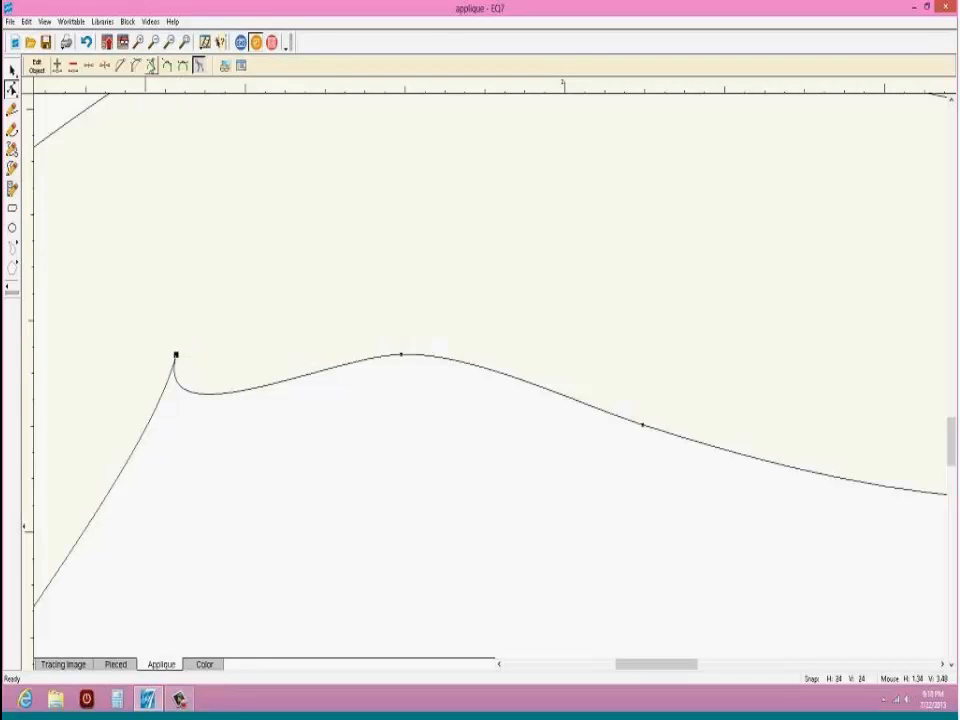
click(151, 65)
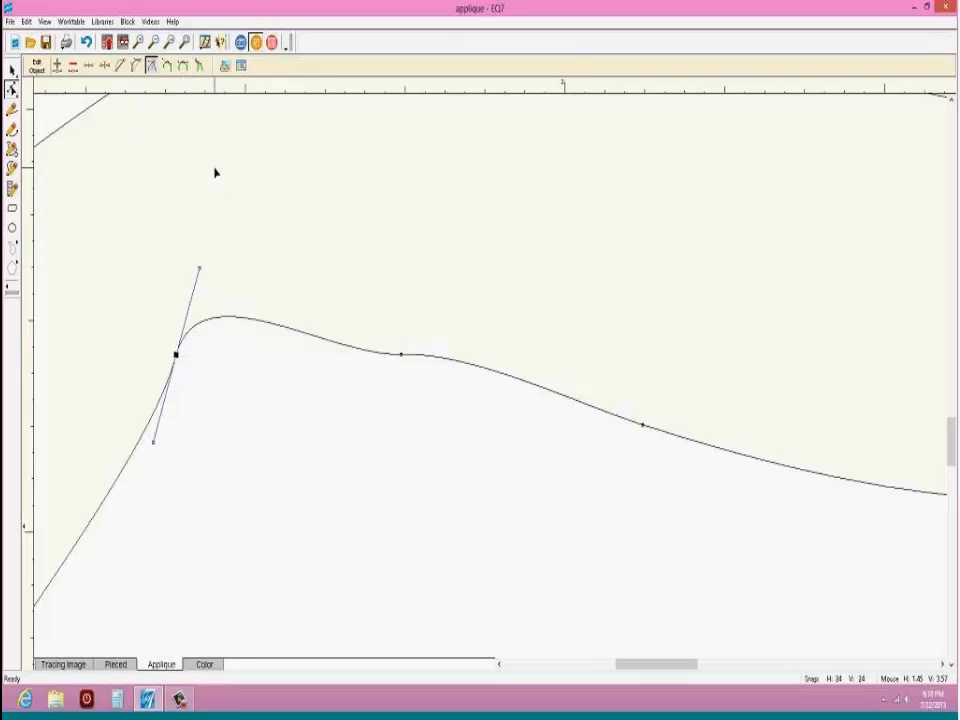
Step: Break the patch outline apart at the selected node, undo the break, and break it apart again
click(104, 66)
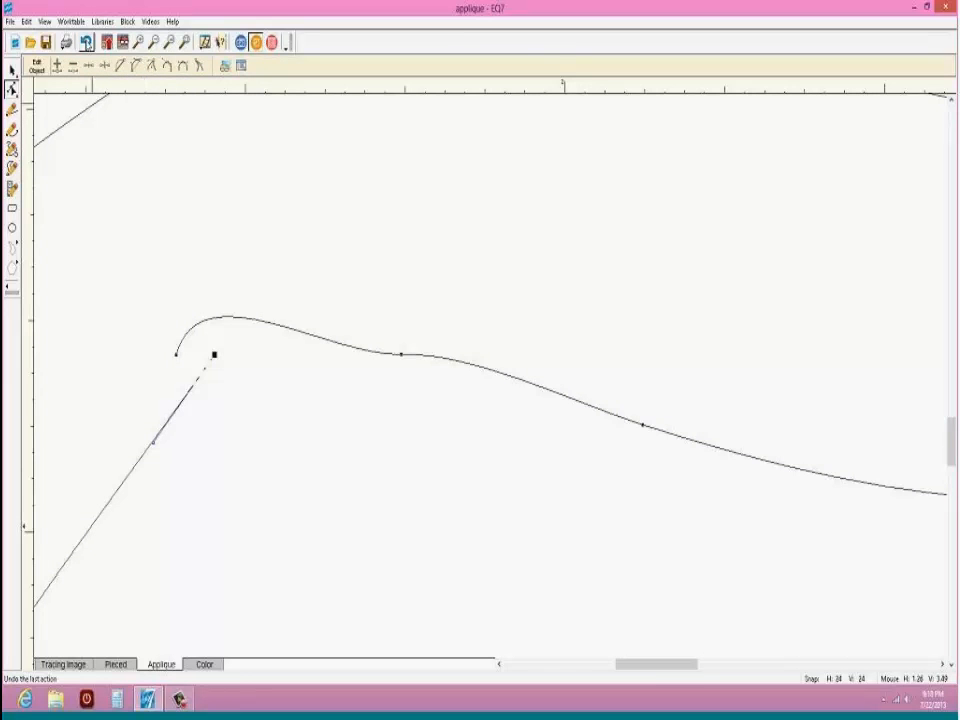
click(86, 42)
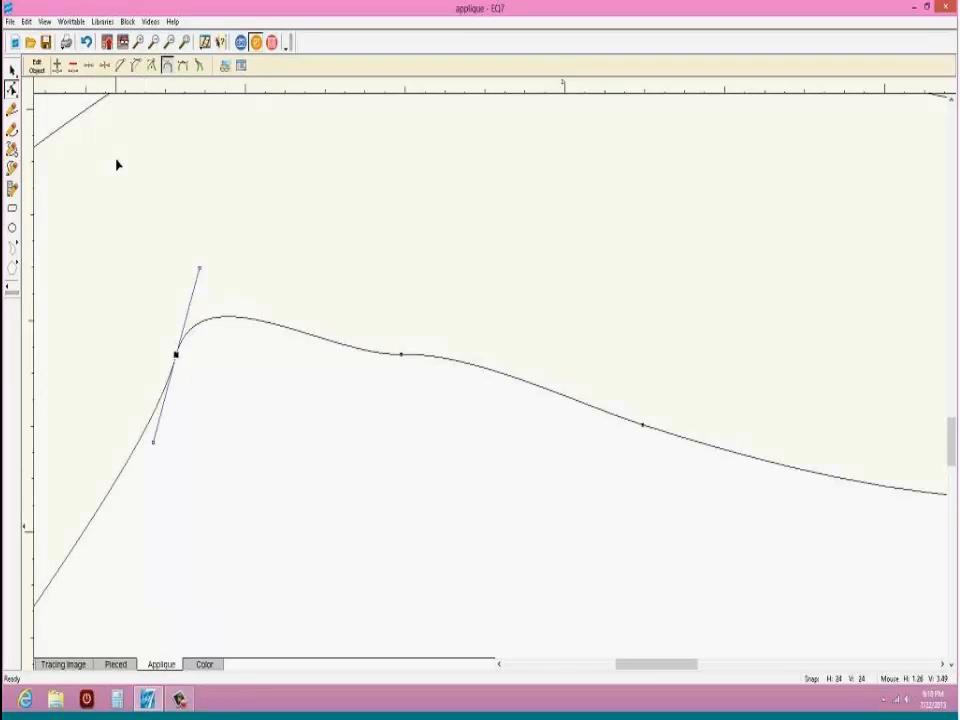
click(105, 66)
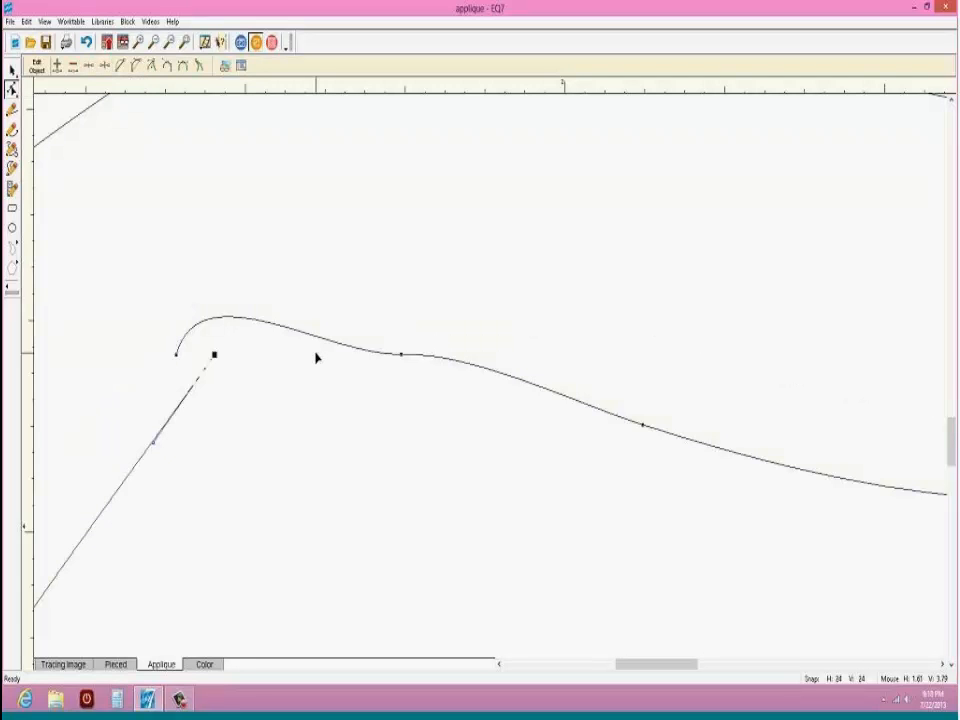
Step: Draw a freehand bell-shaped loop about 1 inch wide and 1.3 inches long hanging from the break, closing the outline between its open ends
click(184, 42)
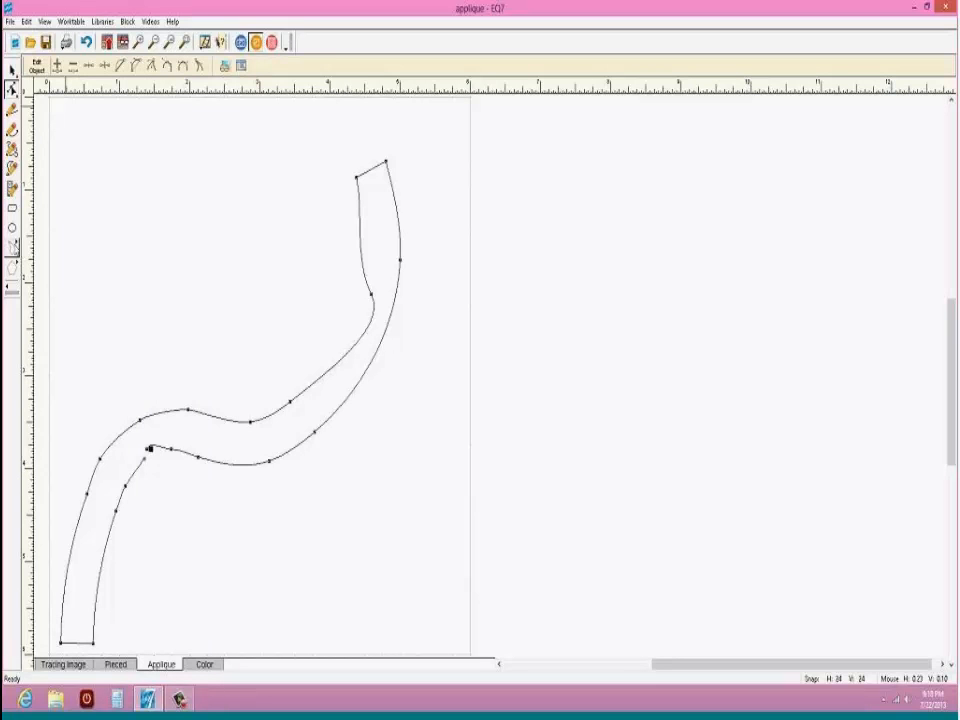
click(12, 149)
mouse_move(150, 449)
mouse_down()
mouse_move(157, 552)
mouse_move(217, 566)
mouse_move(152, 450)
mouse_up()
click(150, 446)
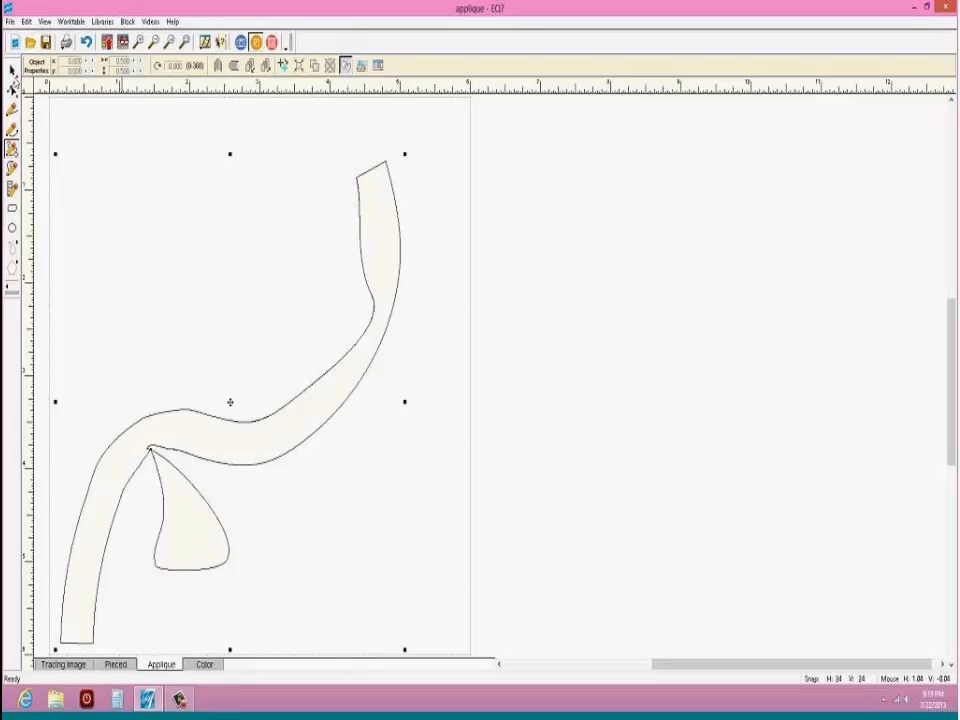
click(12, 70)
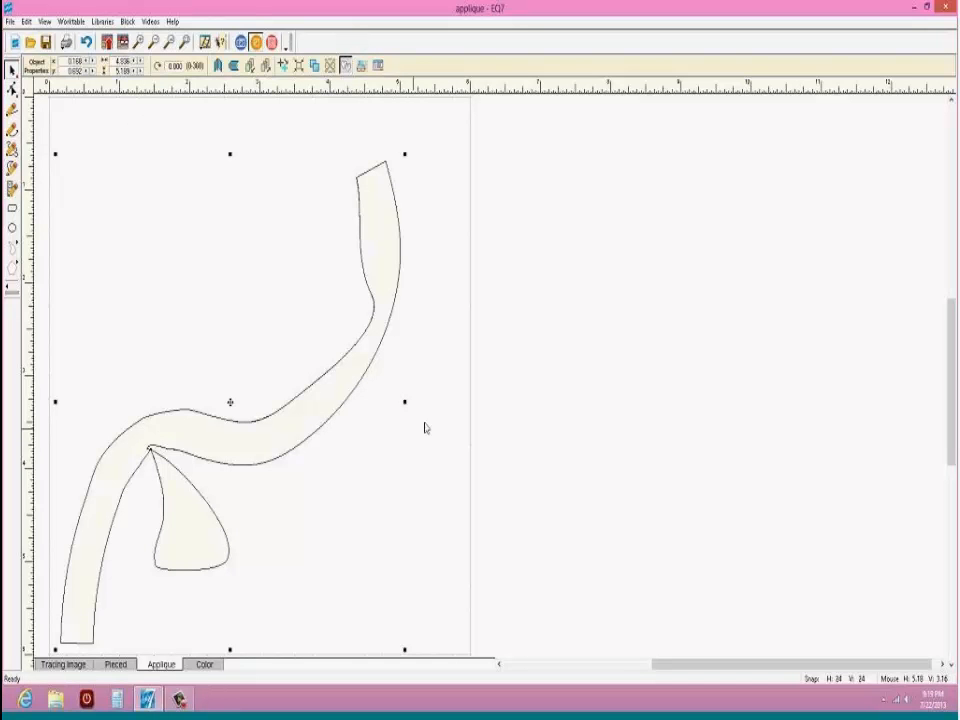
click(309, 393)
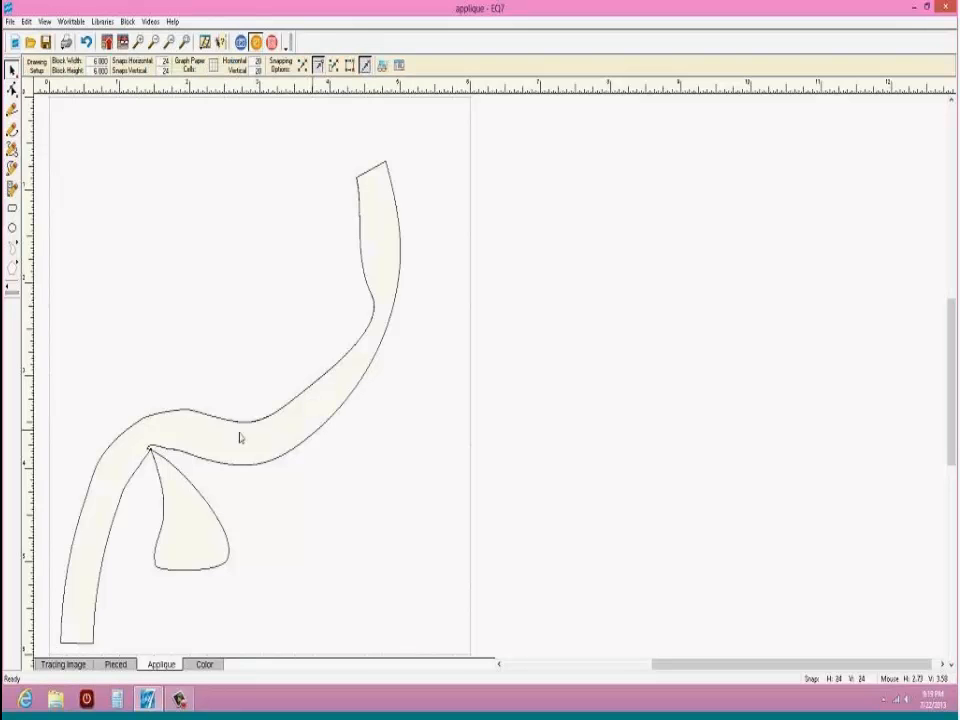
Step: Undo the bell-shaped loop and draw a simple leaf about 1.1 inches wide and 1.3 inches long from the stem outline's break
click(86, 42)
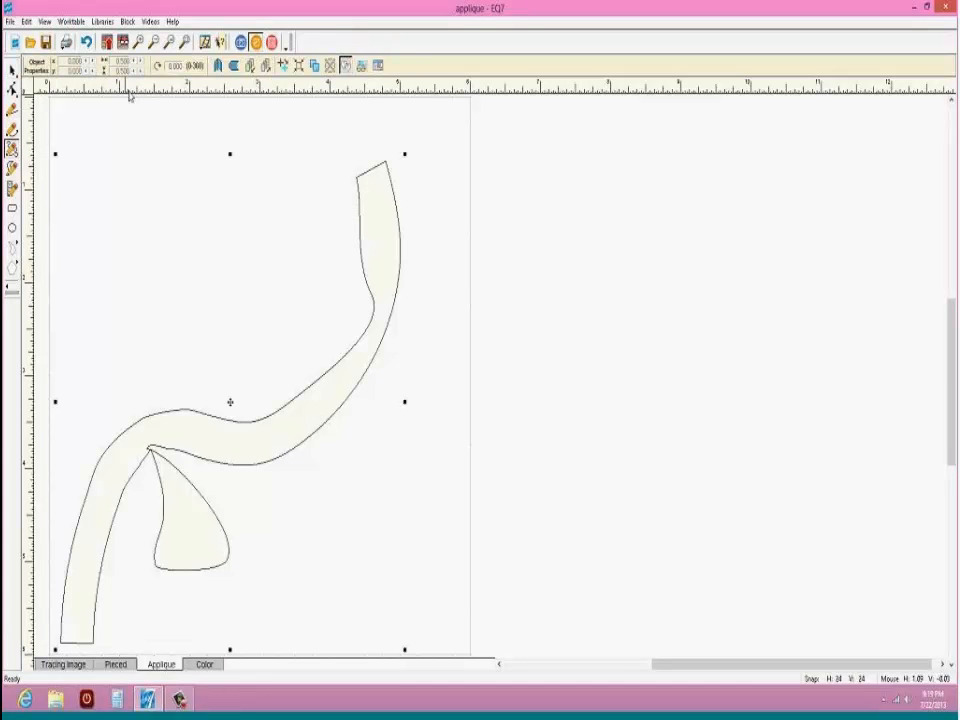
click(88, 42)
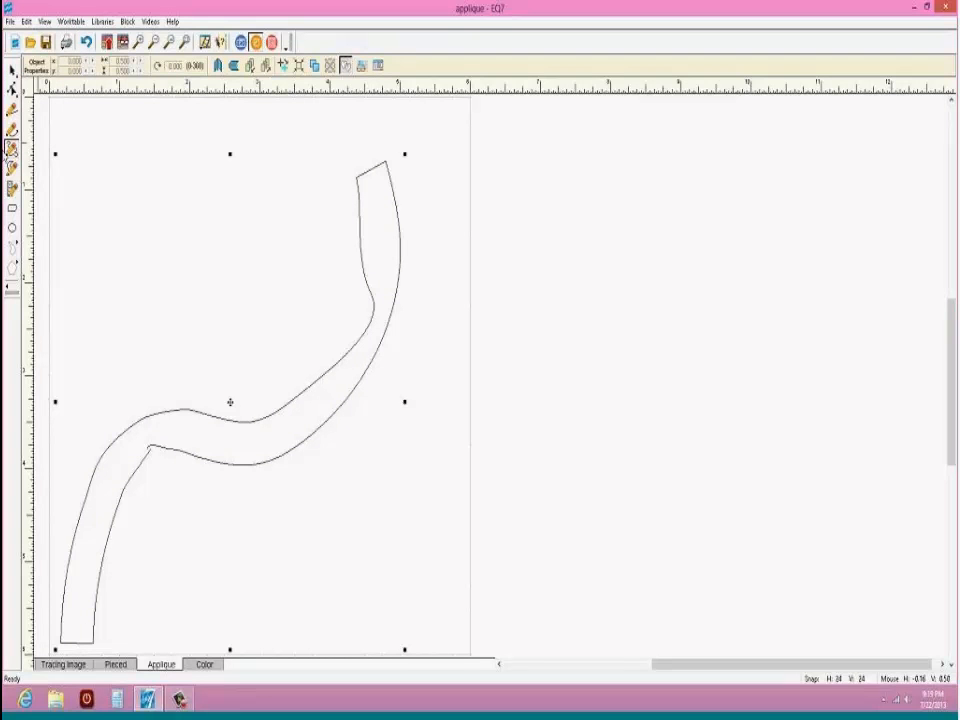
click(13, 249)
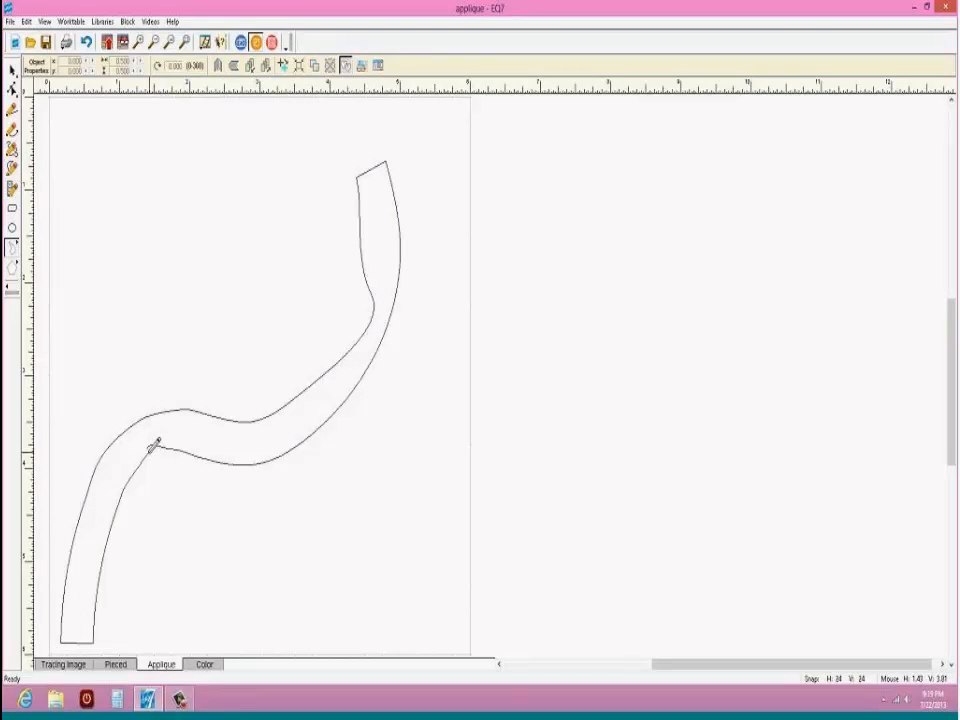
mouse_move(153, 443)
mouse_down()
mouse_move(189, 474)
mouse_move(226, 556)
mouse_move(218, 567)
mouse_up()
Step: Close the stem outline by moving the loose end node of its lower edge onto the other open end at the leaf tip
click(12, 70)
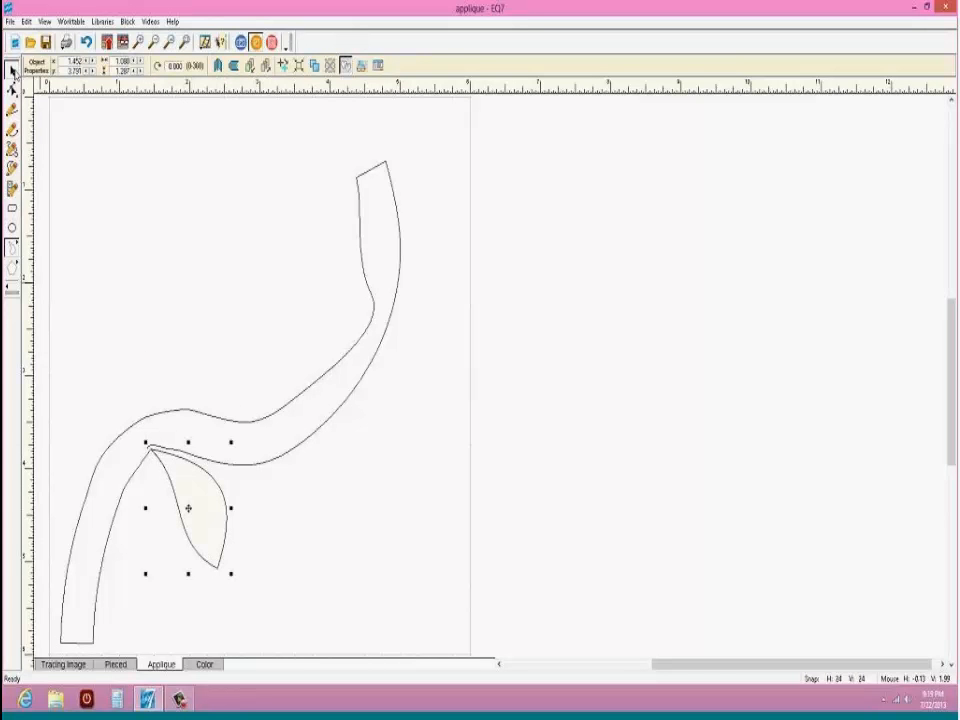
click(169, 395)
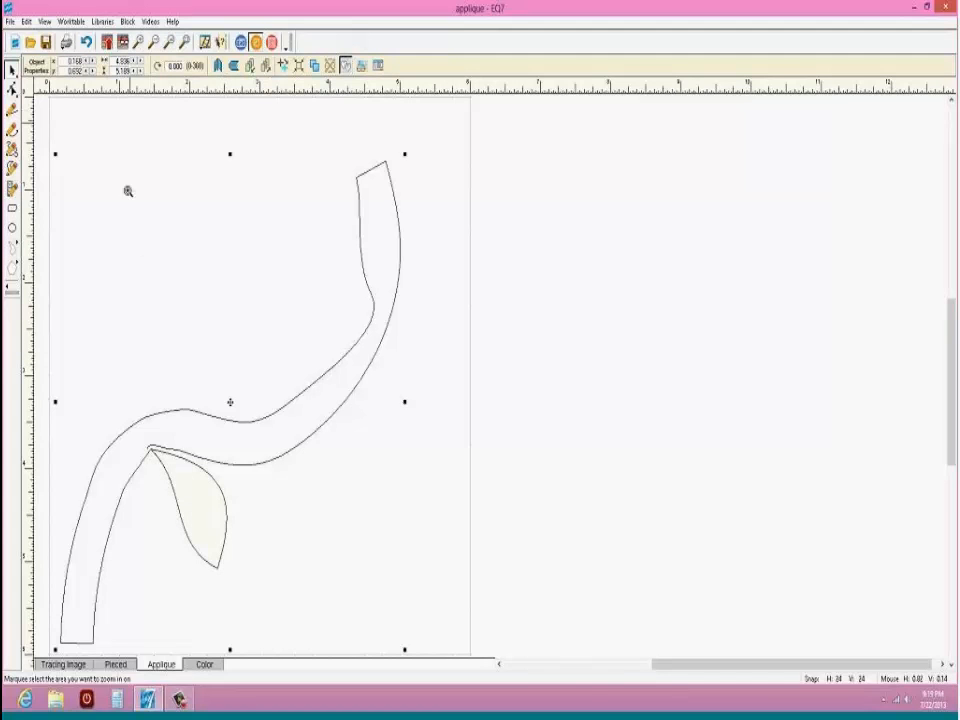
drag(98, 416, 222, 510)
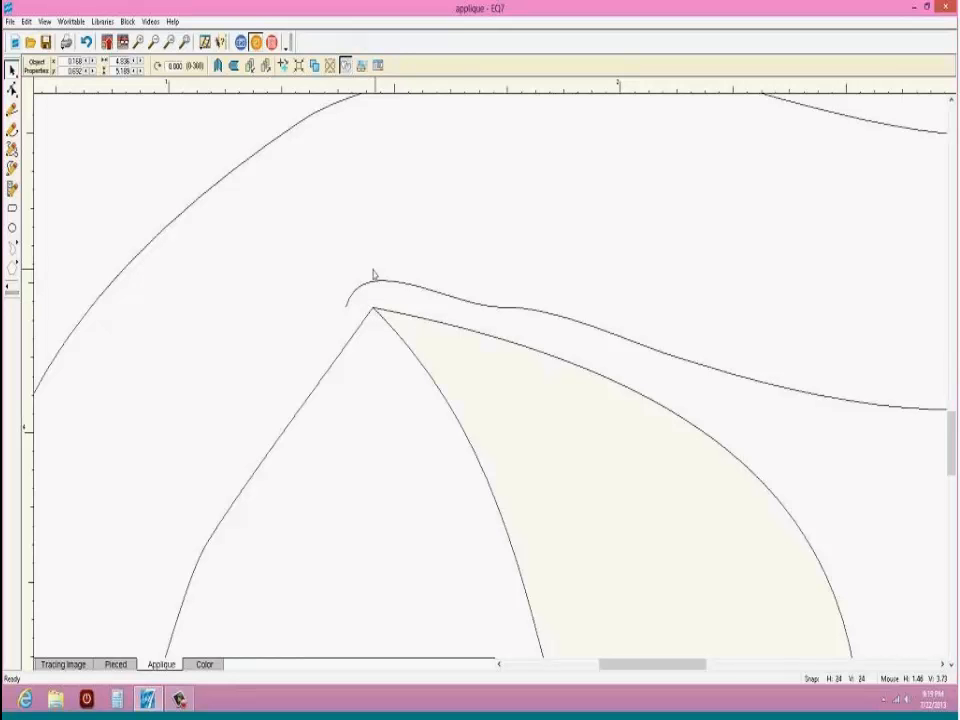
click(373, 283)
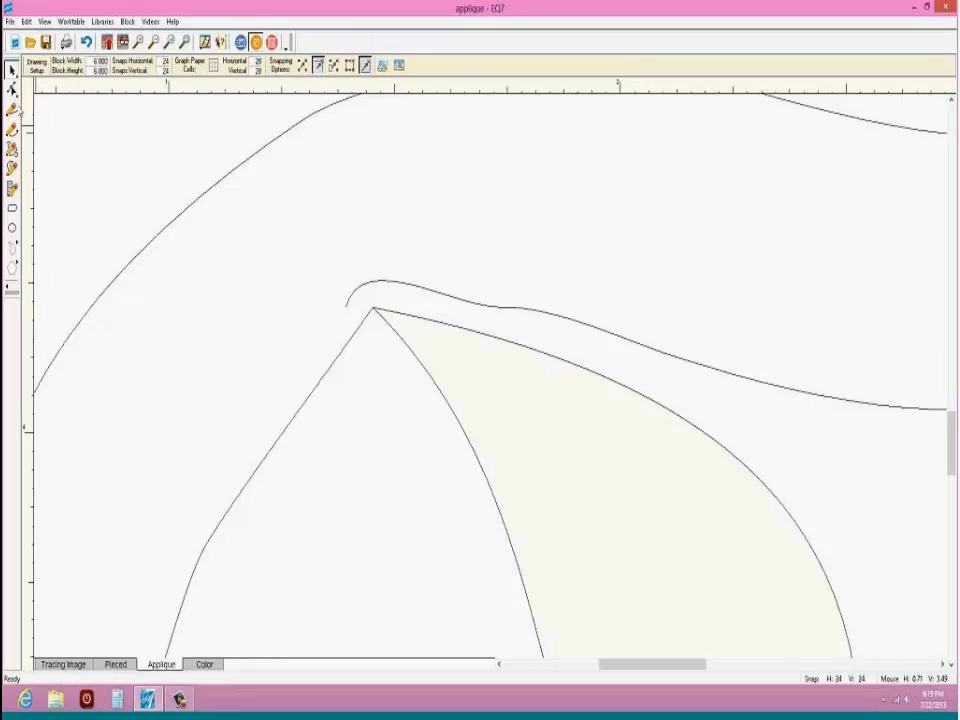
click(12, 89)
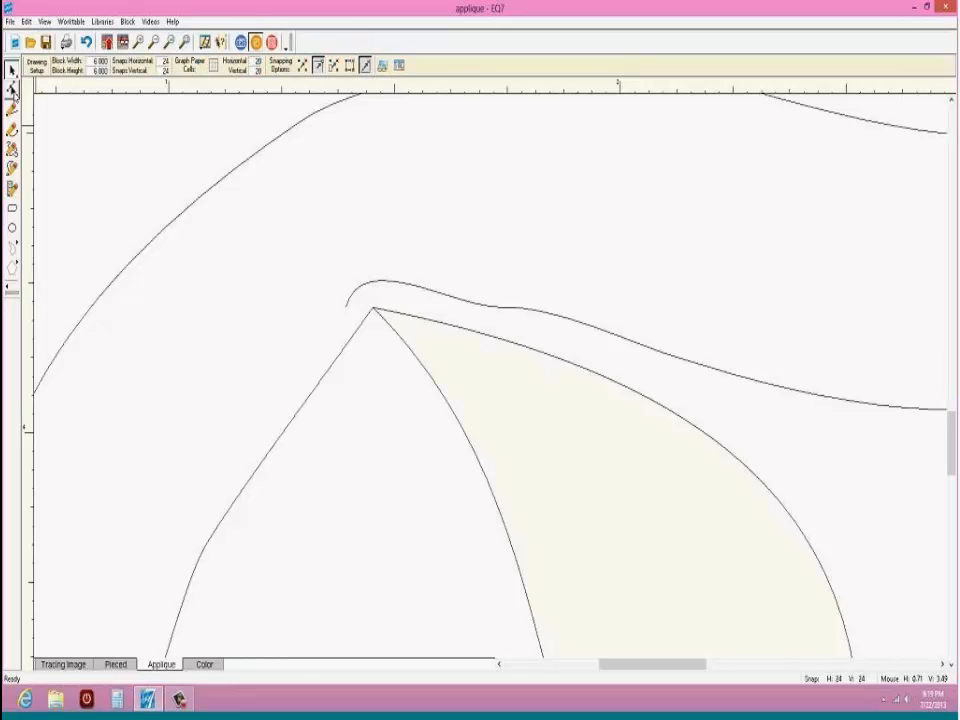
click(386, 282)
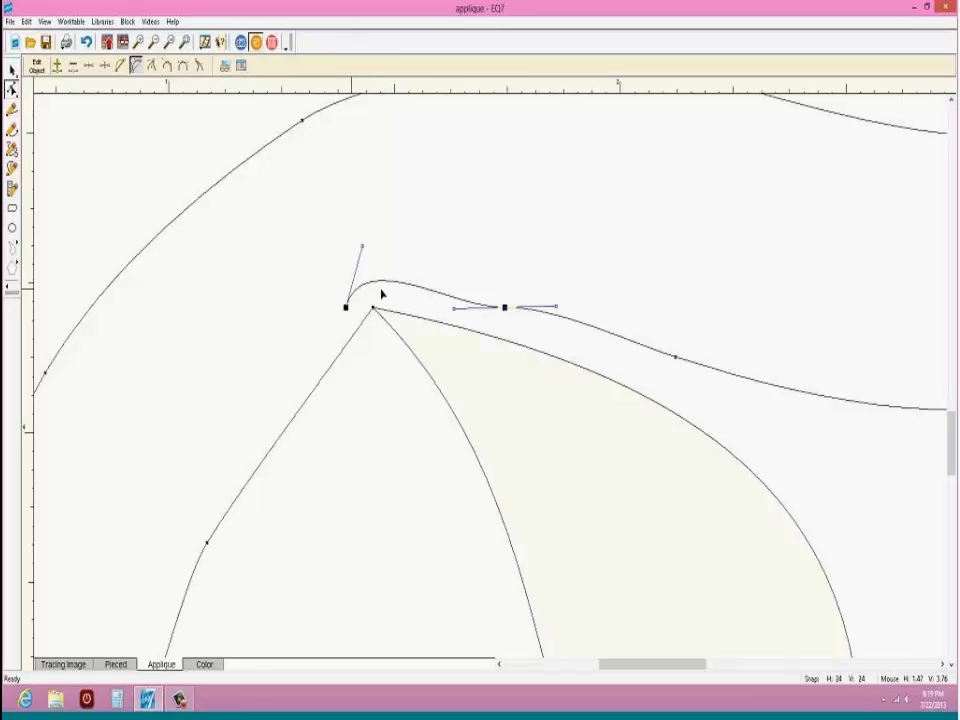
drag(345, 308, 371, 313)
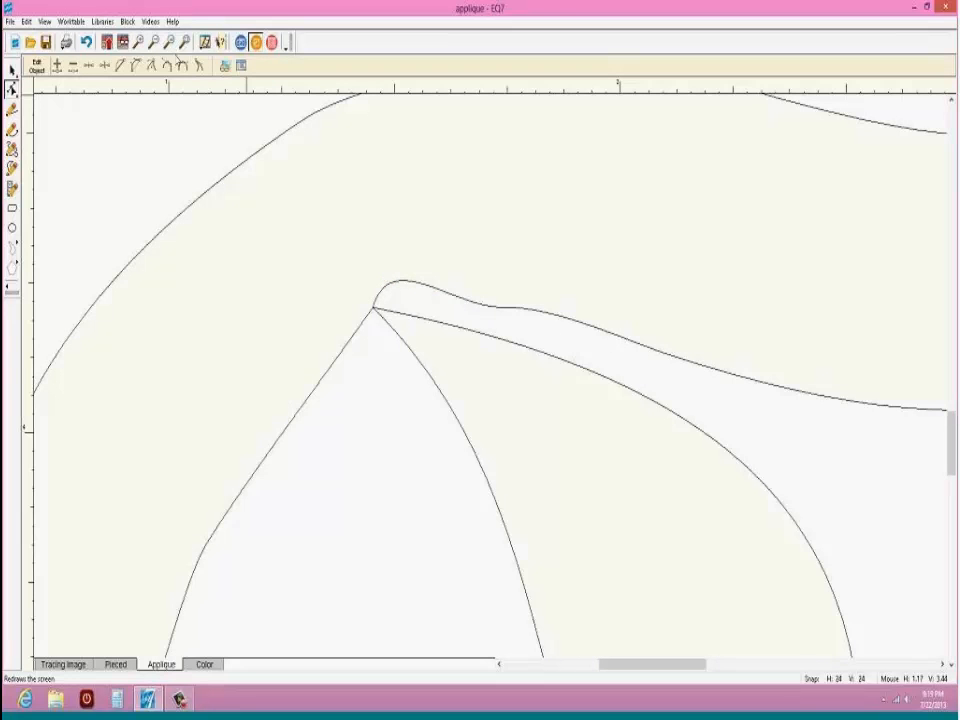
click(184, 42)
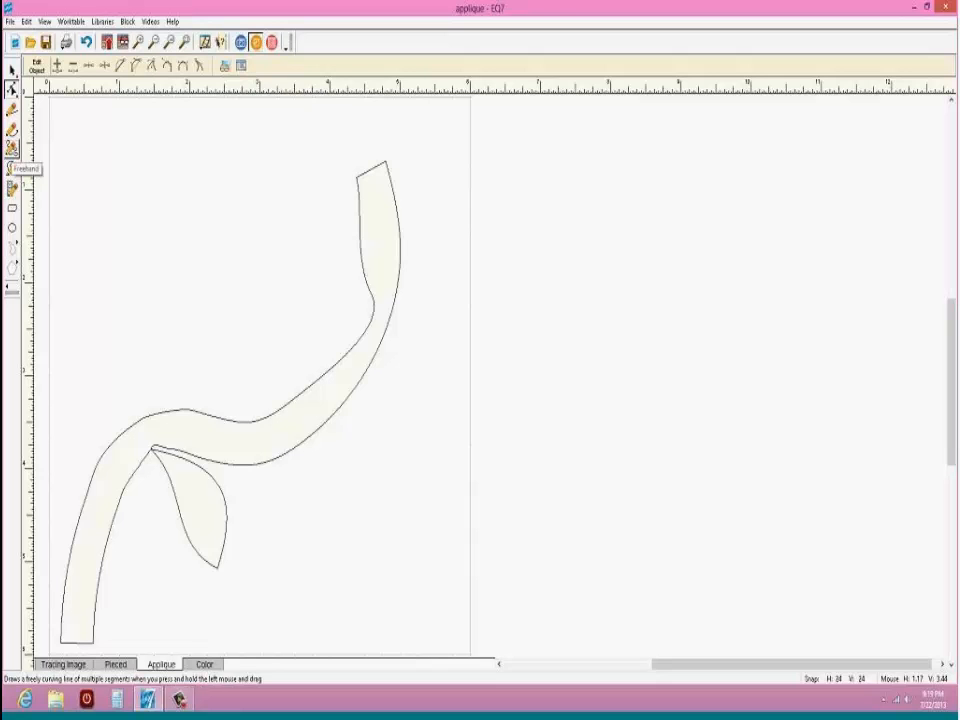
Step: Draw an open path above the stem, a smooth curve joined to a straight line, about 4 inches wide and 1.4 inches high
click(11, 153)
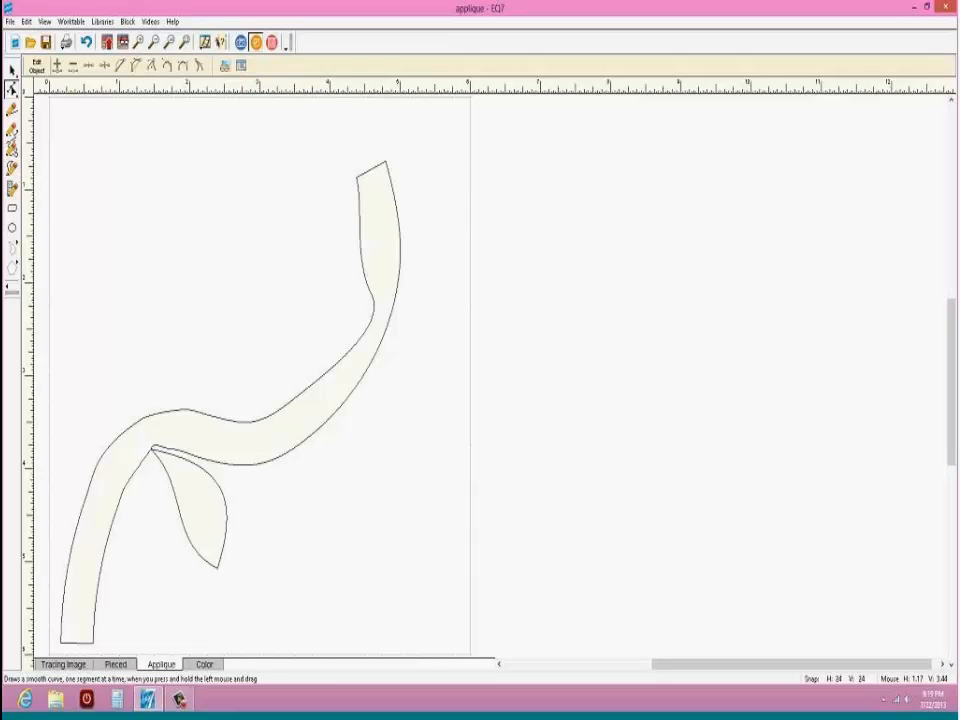
click(12, 128)
mouse_move(82, 148)
mouse_down()
mouse_move(197, 175)
mouse_move(236, 244)
mouse_move(175, 287)
mouse_move(112, 216)
mouse_move(84, 150)
mouse_move(84, 183)
mouse_move(133, 236)
mouse_move(217, 275)
mouse_move(267, 242)
mouse_move(268, 204)
mouse_move(231, 264)
mouse_move(237, 234)
mouse_move(224, 218)
mouse_move(167, 215)
mouse_move(182, 201)
mouse_move(166, 198)
mouse_move(237, 258)
mouse_move(285, 189)
mouse_move(365, 136)
mouse_up()
click(12, 108)
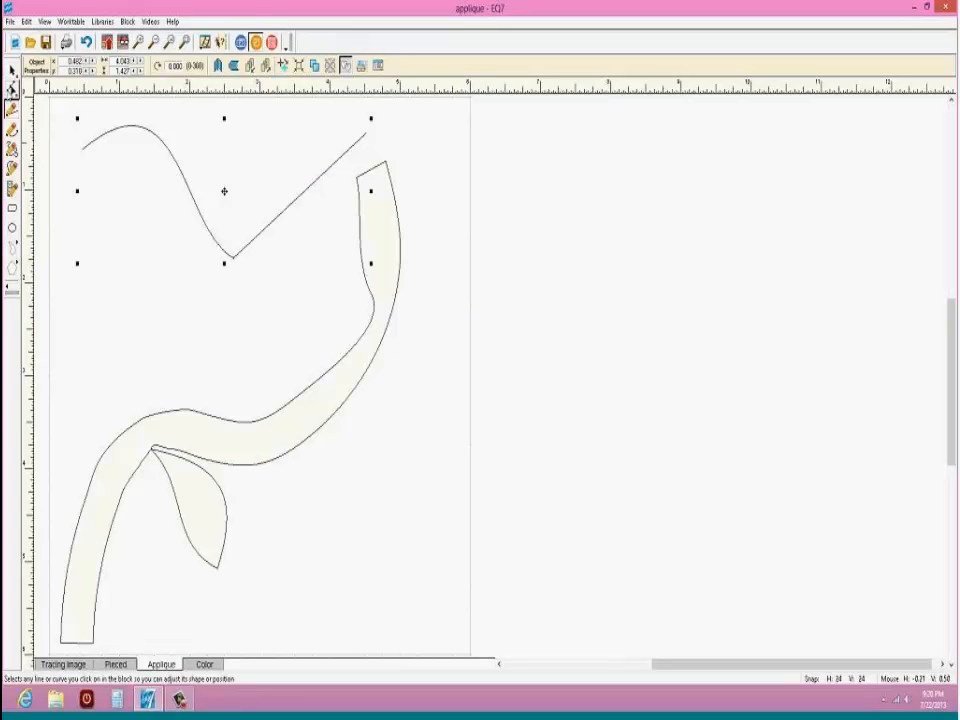
Step: Convert the path's straight segment to a curve and bend it into an S shape with its two curve handles
click(12, 88)
click(293, 206)
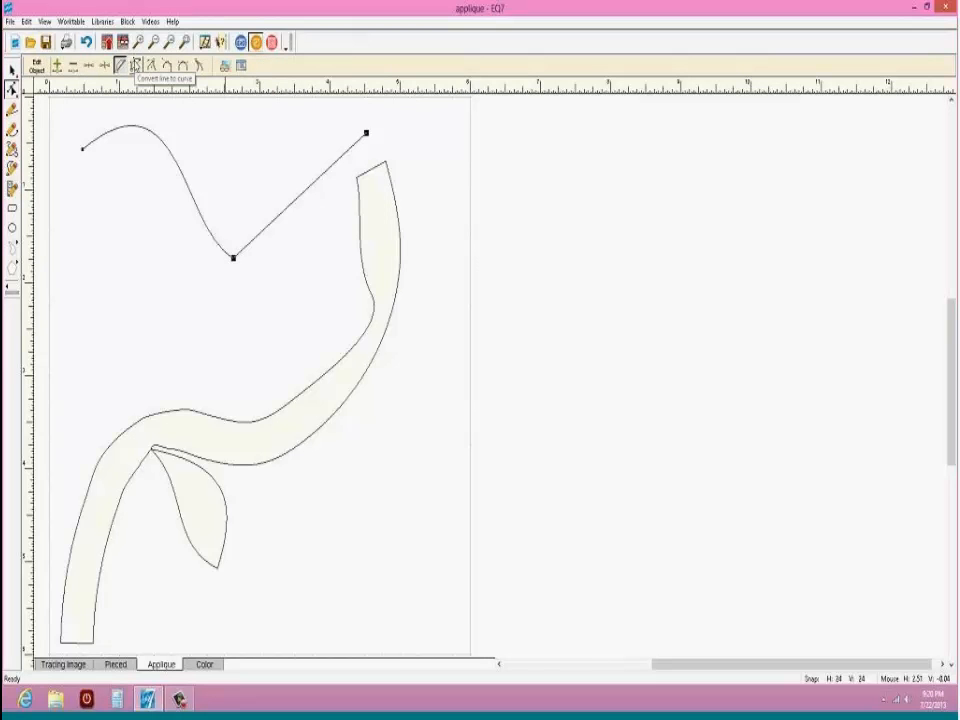
click(136, 65)
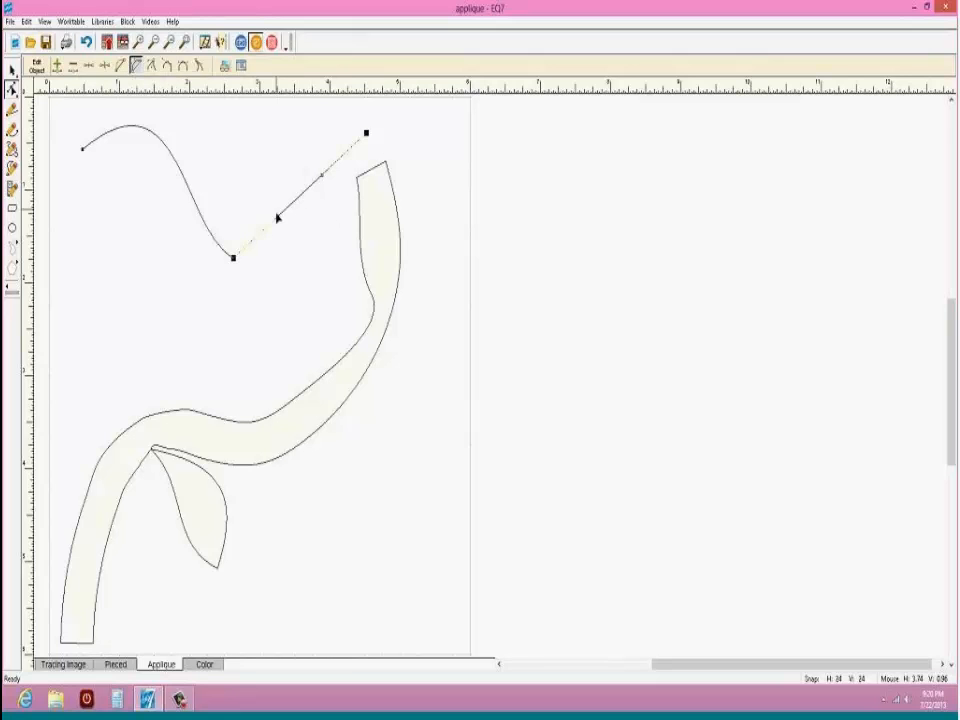
drag(278, 218, 225, 147)
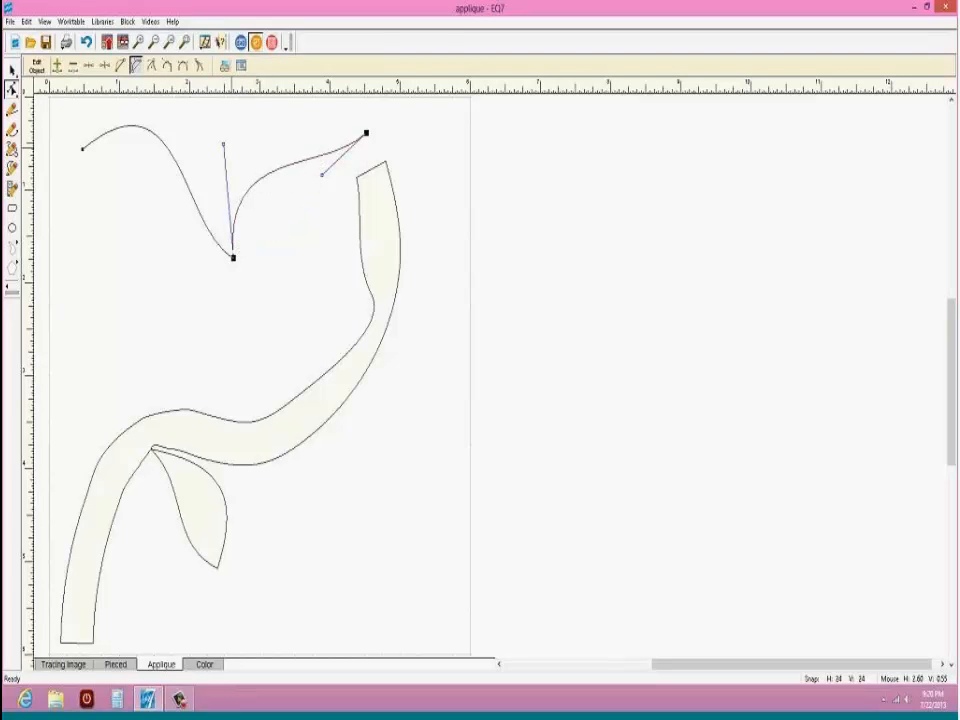
click(333, 193)
drag(333, 193, 391, 234)
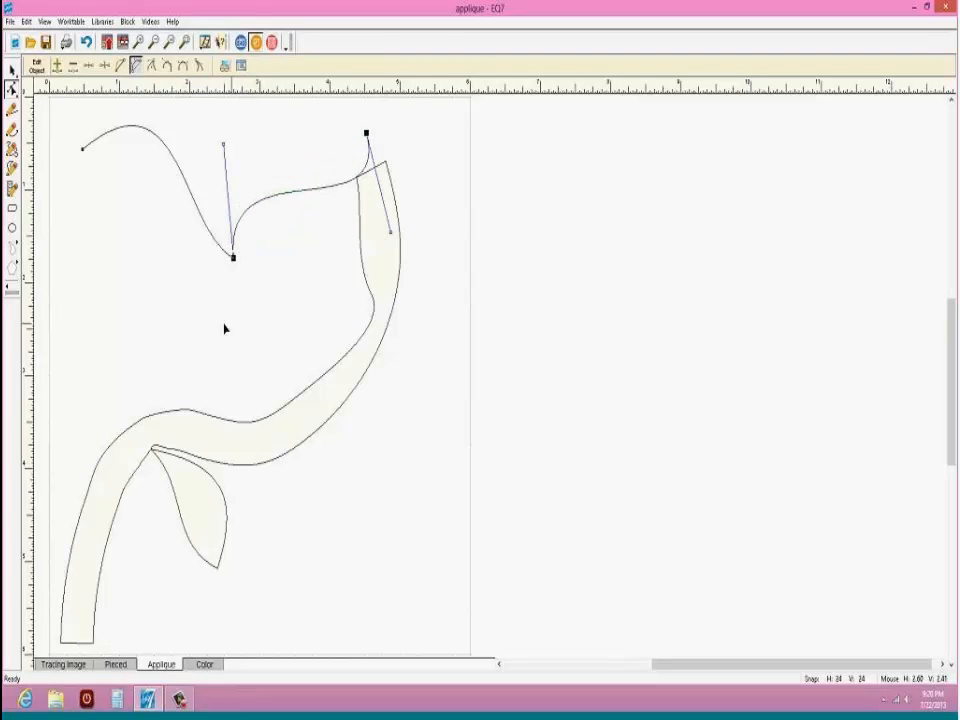
Step: Convert the path's original curved segment to a straight line, and select the remaining curved segment
click(155, 133)
click(120, 65)
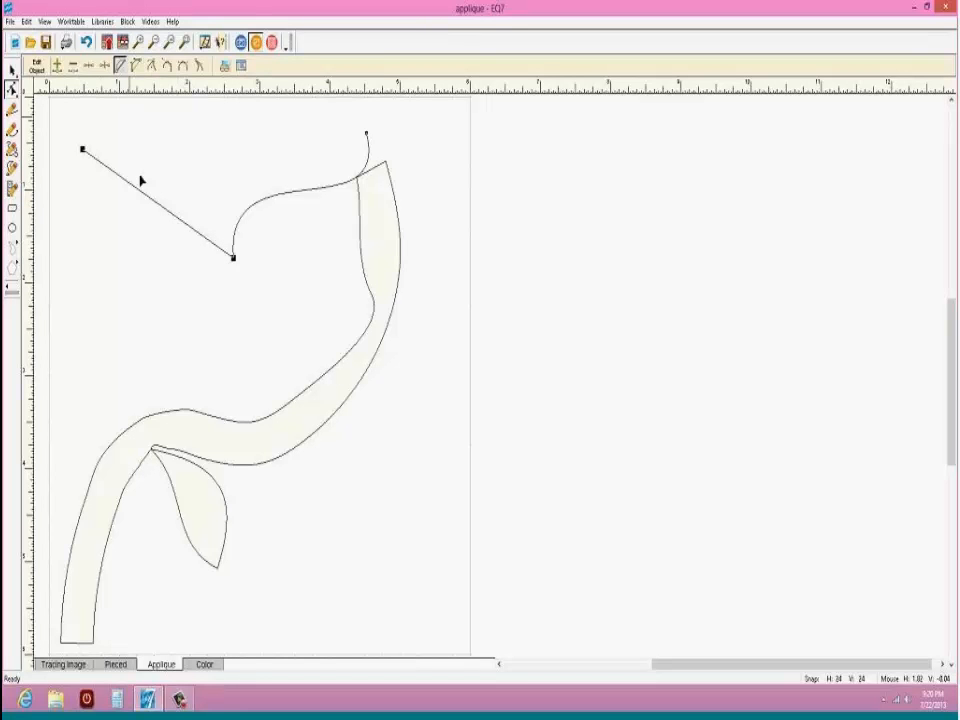
click(269, 203)
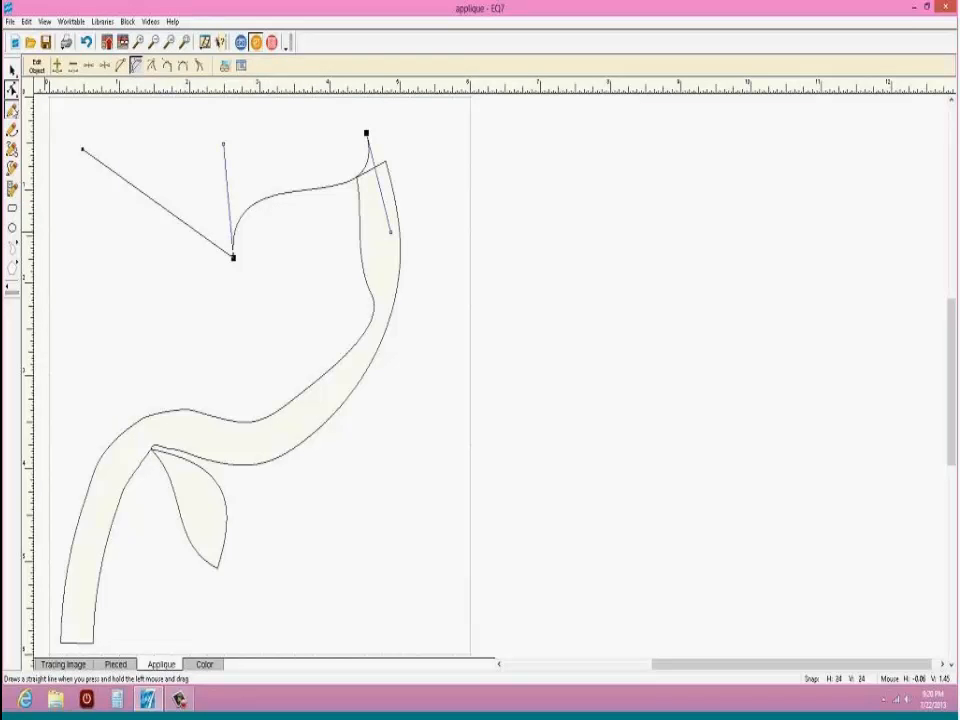
Step: Draw a closed triangle from straight lines between the open path and the stem, about 3 inches wide and 0.8 inches high
click(12, 108)
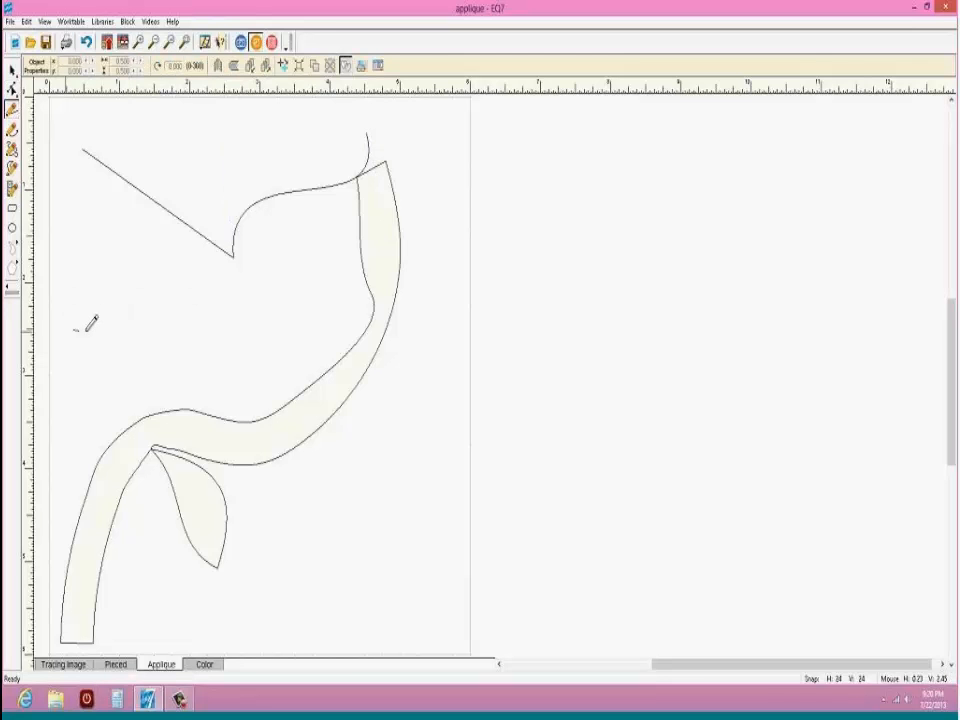
mouse_move(72, 329)
mouse_down()
mouse_move(218, 286)
mouse_move(287, 370)
mouse_move(77, 318)
mouse_move(74, 329)
mouse_up()
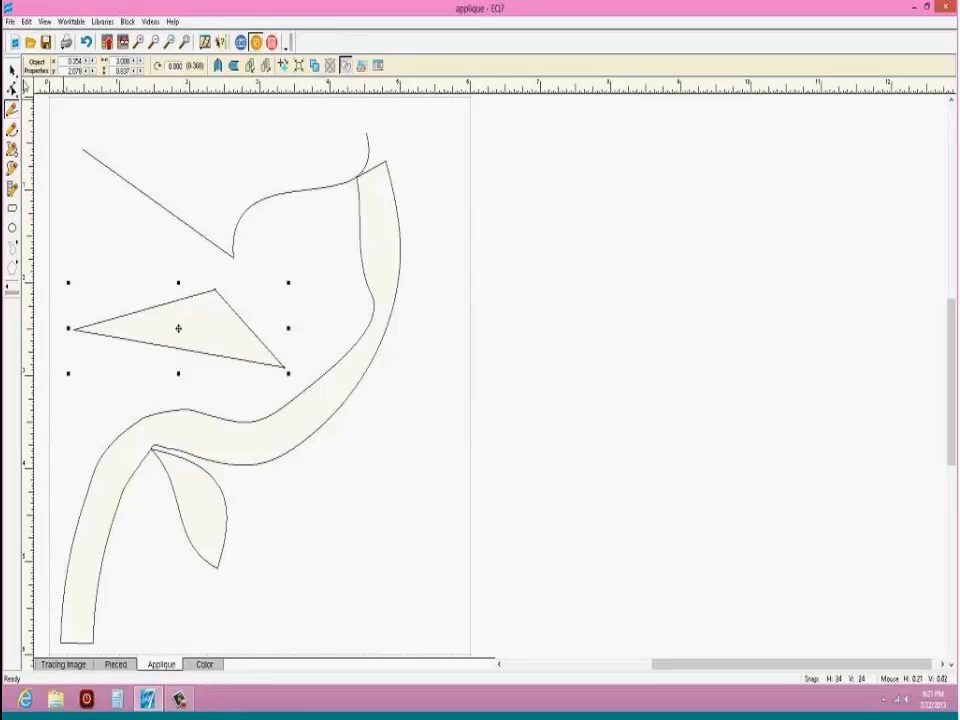
Step: Convert the triangle's long lower edge to a curve and bow it downward with both of its handles
click(12, 88)
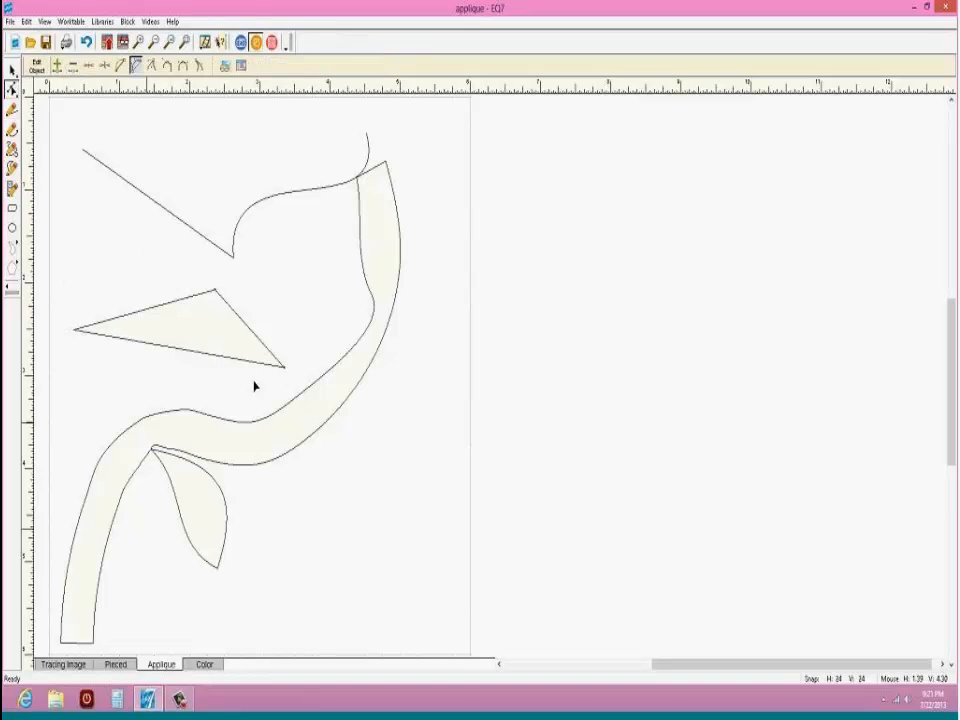
click(218, 297)
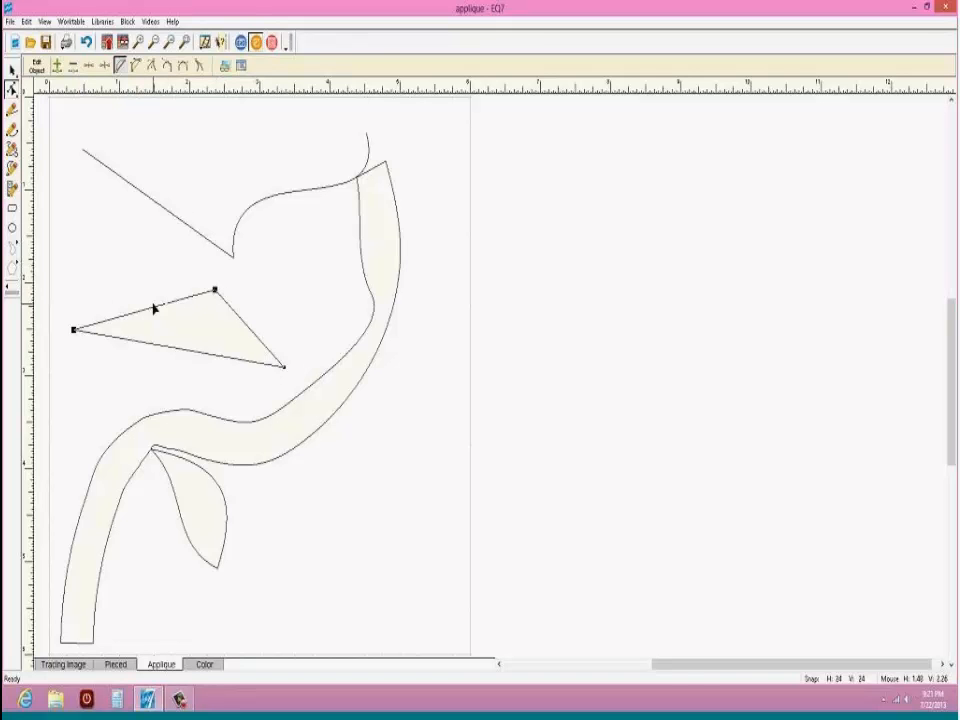
click(245, 328)
click(140, 314)
click(191, 352)
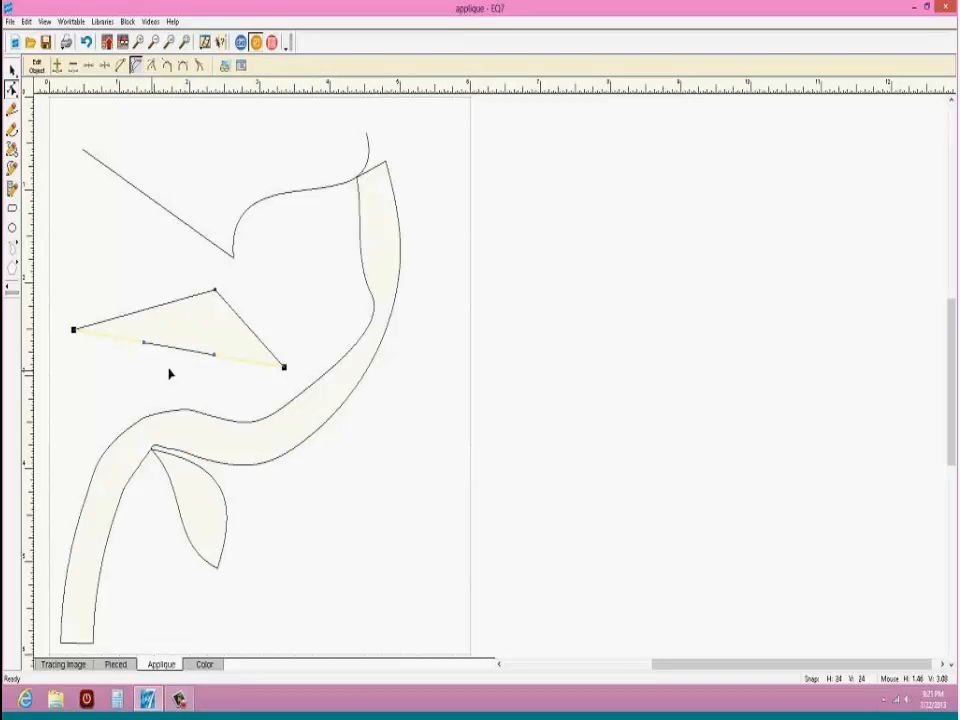
drag(213, 357, 205, 404)
drag(144, 344, 90, 404)
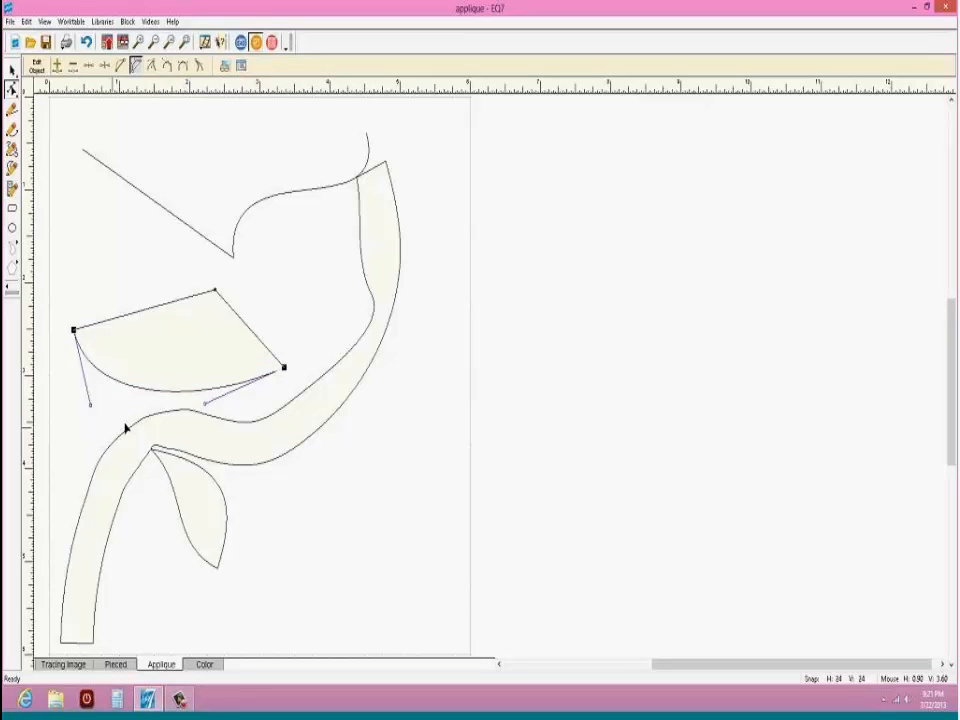
Step: Convert the triangle's upper-left edge to a curve and pull its upper handle outward to form a hump
click(155, 310)
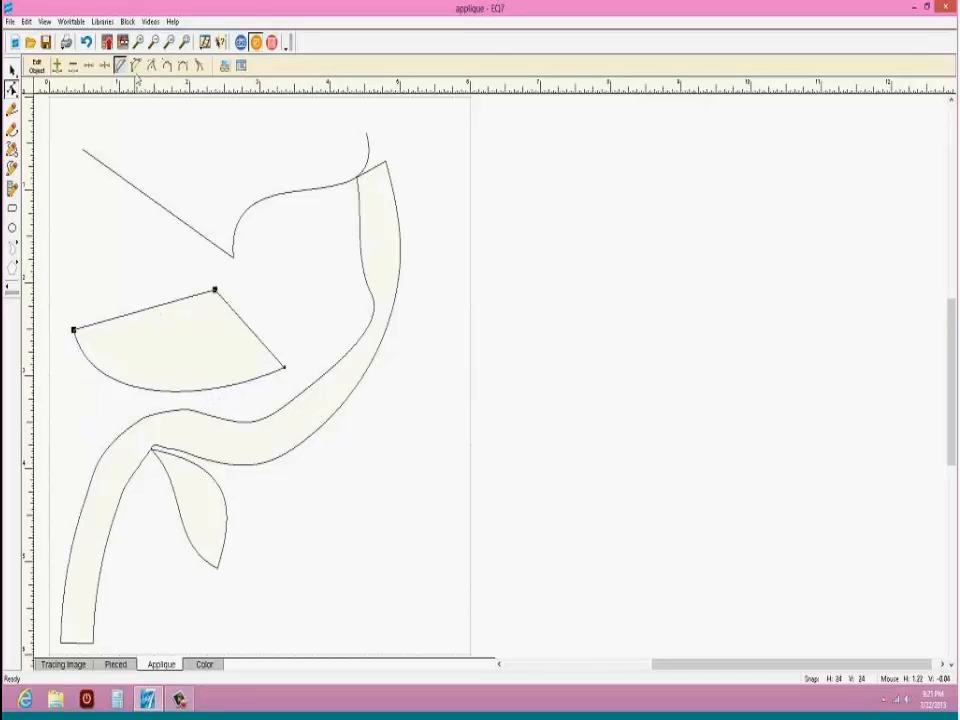
click(136, 65)
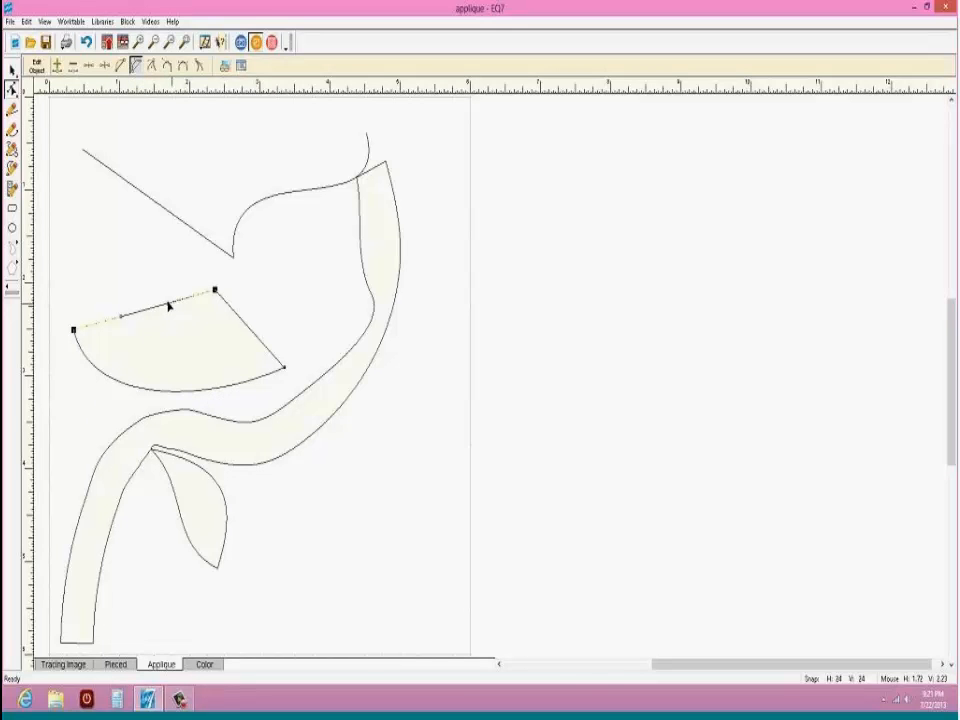
drag(169, 305, 142, 231)
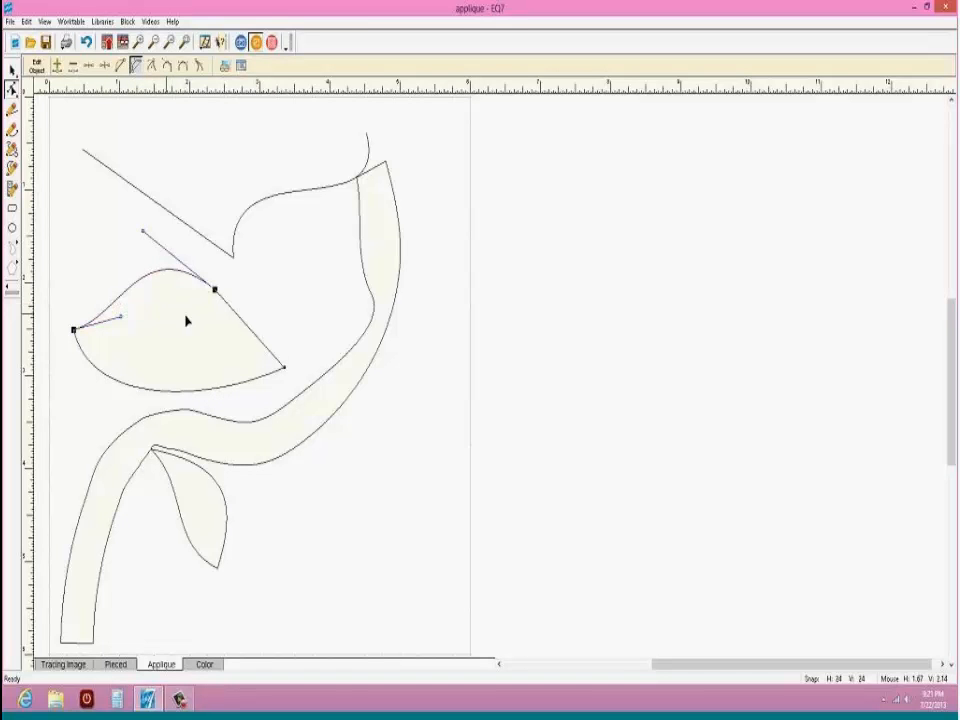
Step: Add a node midway along the shape's straight right edge and bend the lower half into an S-curve
click(258, 335)
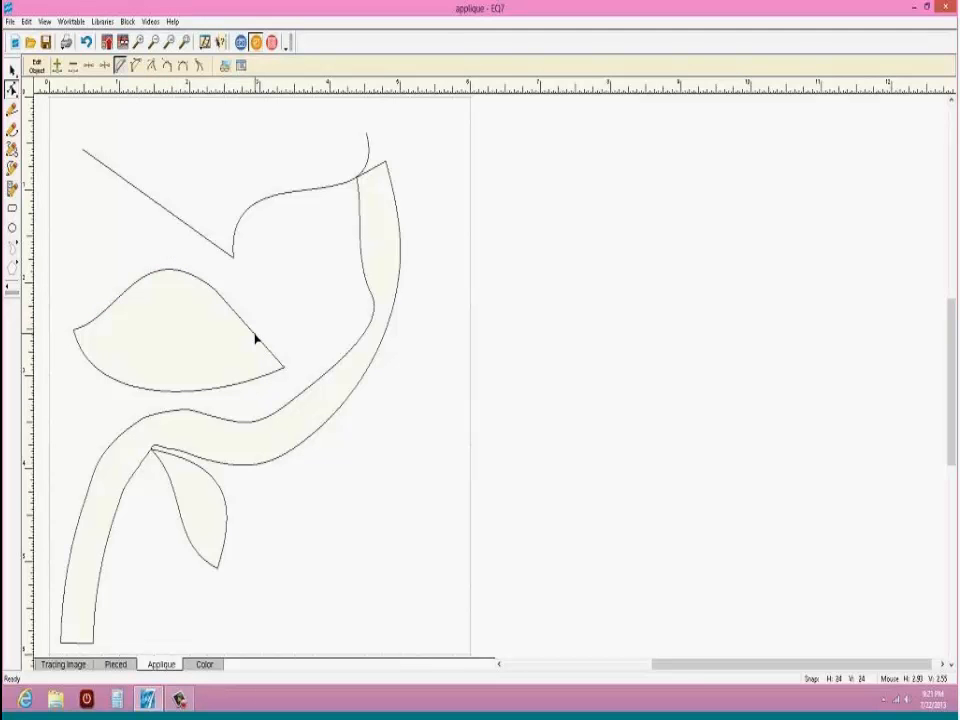
click(255, 337)
click(57, 65)
click(136, 67)
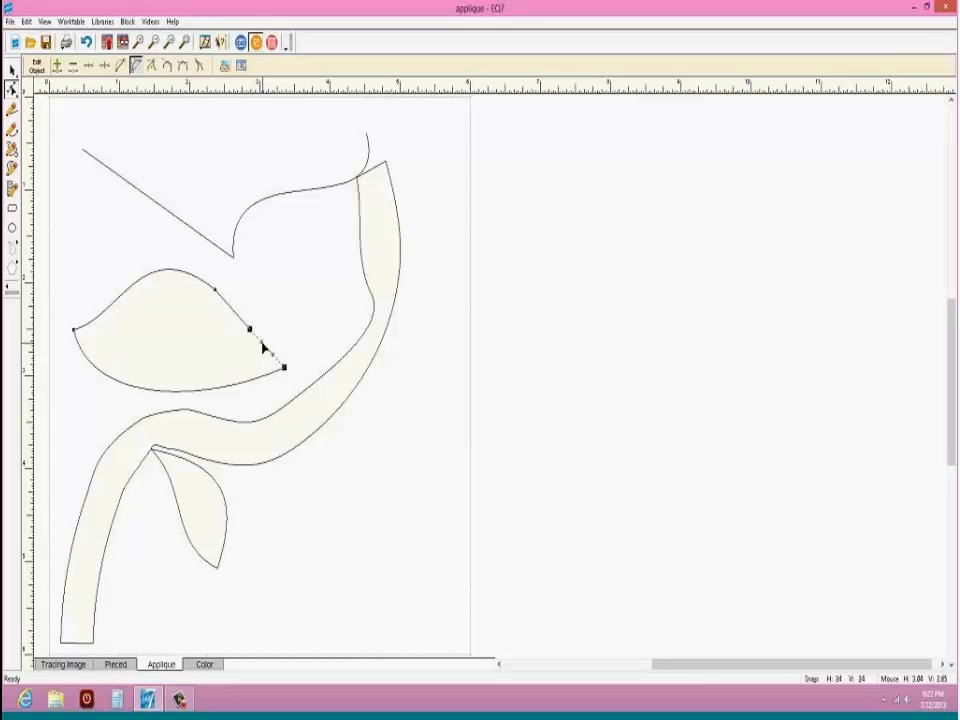
drag(261, 341, 250, 369)
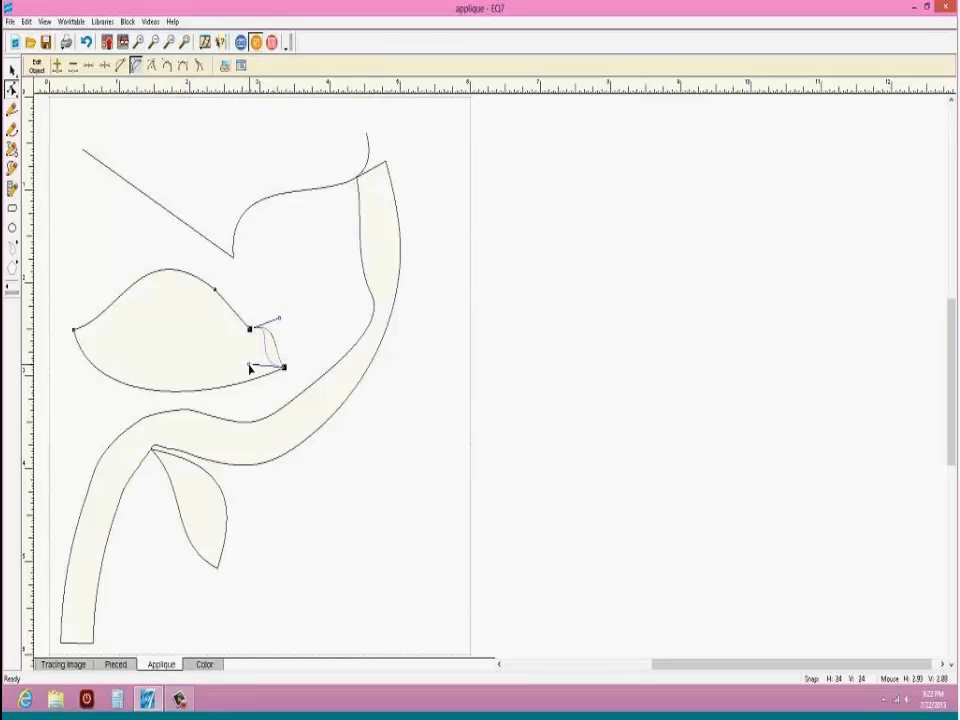
click(322, 308)
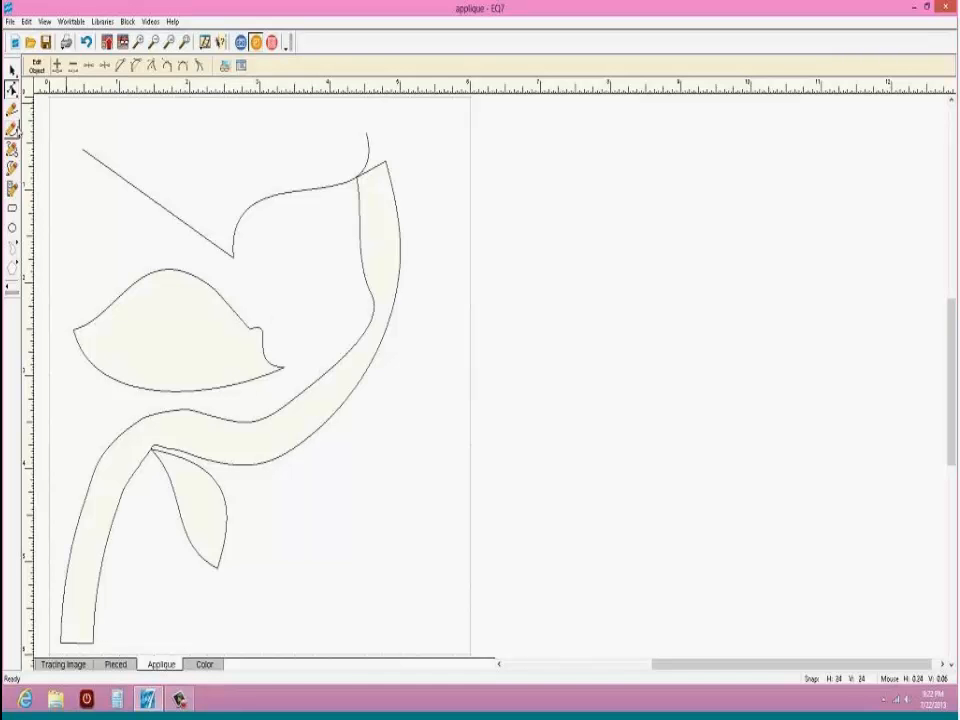
Step: Draw an arc about 3.3 wide across the block's upper part, add a middle node and pull the arc down into a valley there
click(12, 128)
mouse_move(95, 130)
mouse_down()
mouse_move(152, 112)
mouse_move(326, 234)
mouse_up()
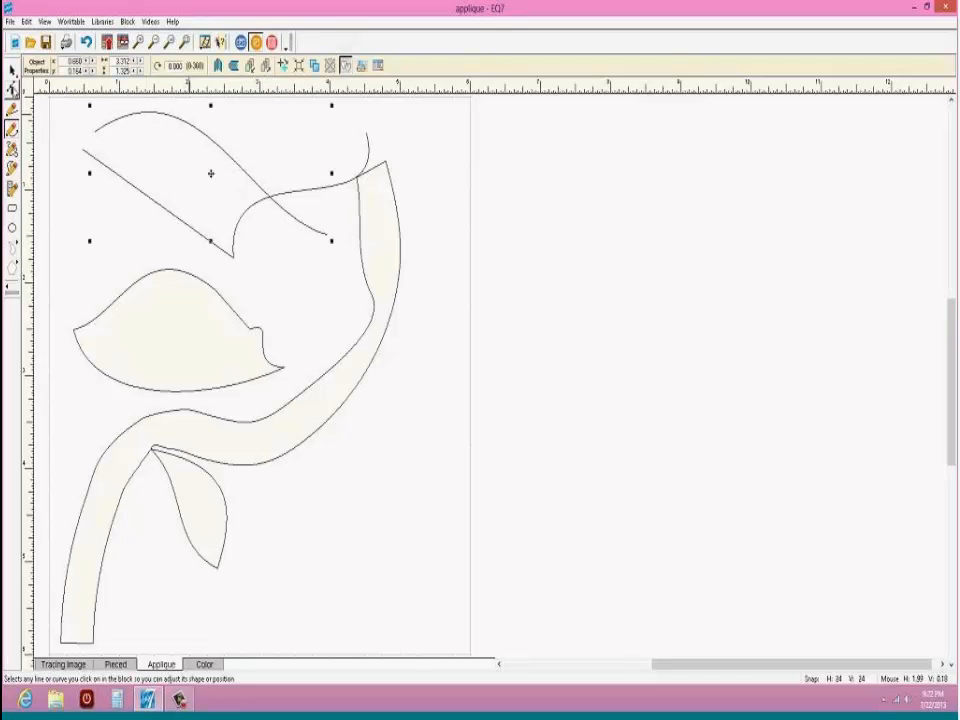
click(12, 88)
click(200, 134)
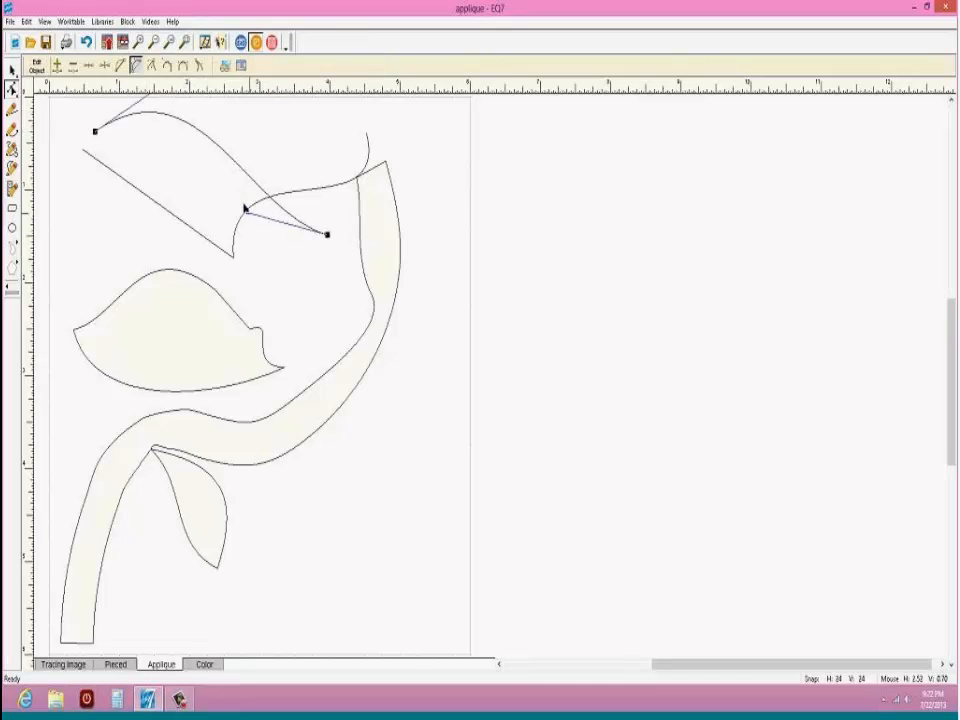
click(57, 65)
mouse_move(221, 147)
mouse_down()
mouse_move(177, 177)
mouse_move(210, 221)
mouse_move(226, 167)
mouse_up()
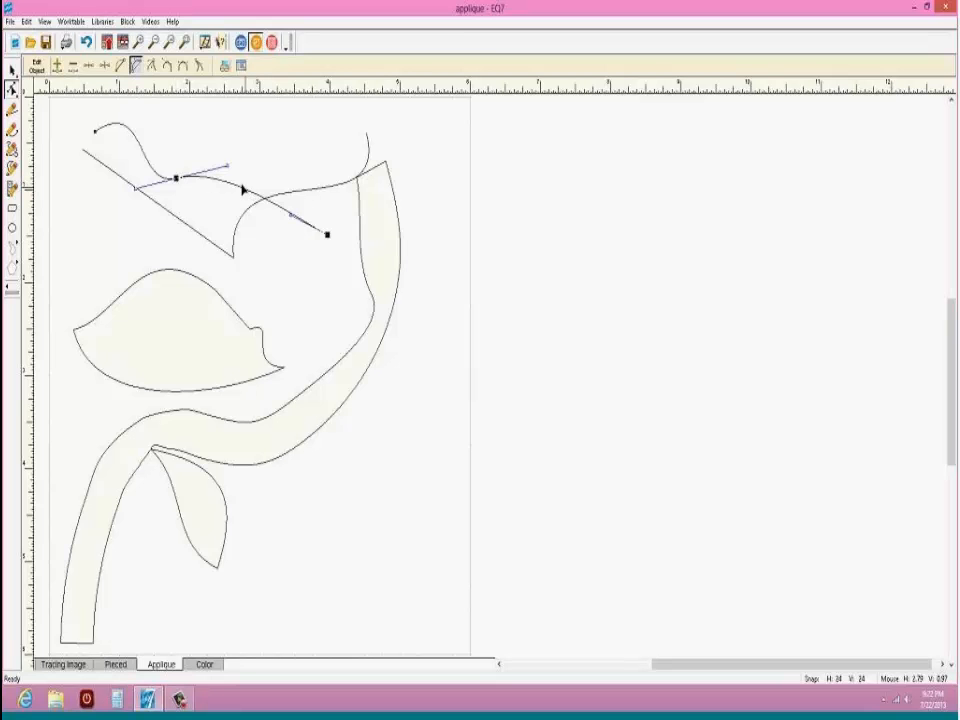
Step: Convert the new curve's right segment to a straight line, add a node midway and raise it into a corner
click(120, 65)
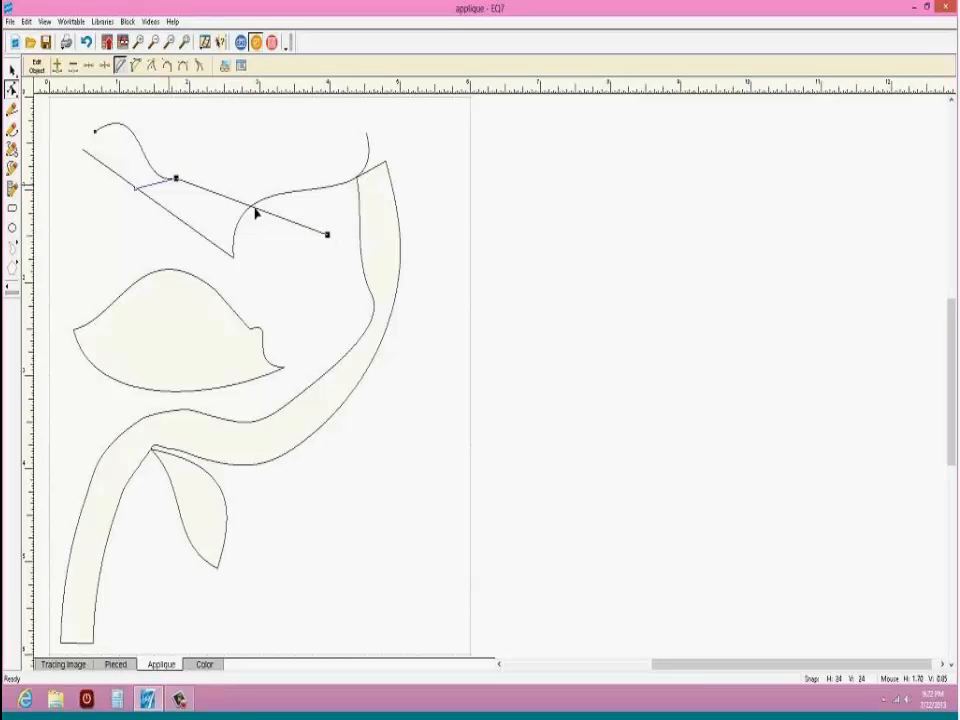
click(56, 65)
drag(251, 207, 264, 161)
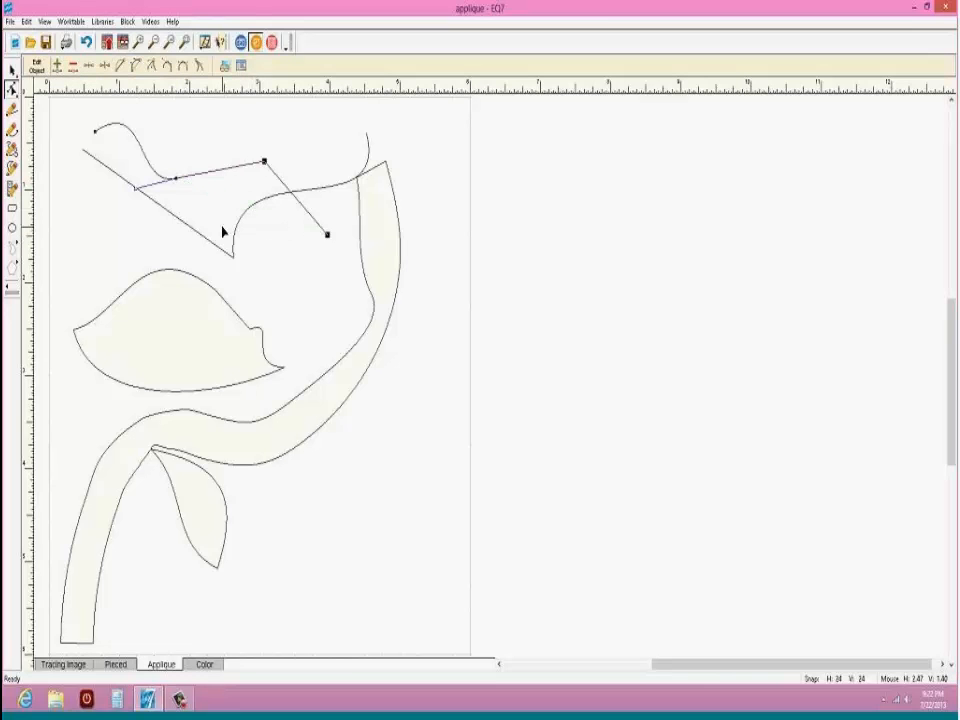
Step: Add two nodes to the curve's left segment and reposition it into a dip followed by a second bump with a steep drop
click(95, 129)
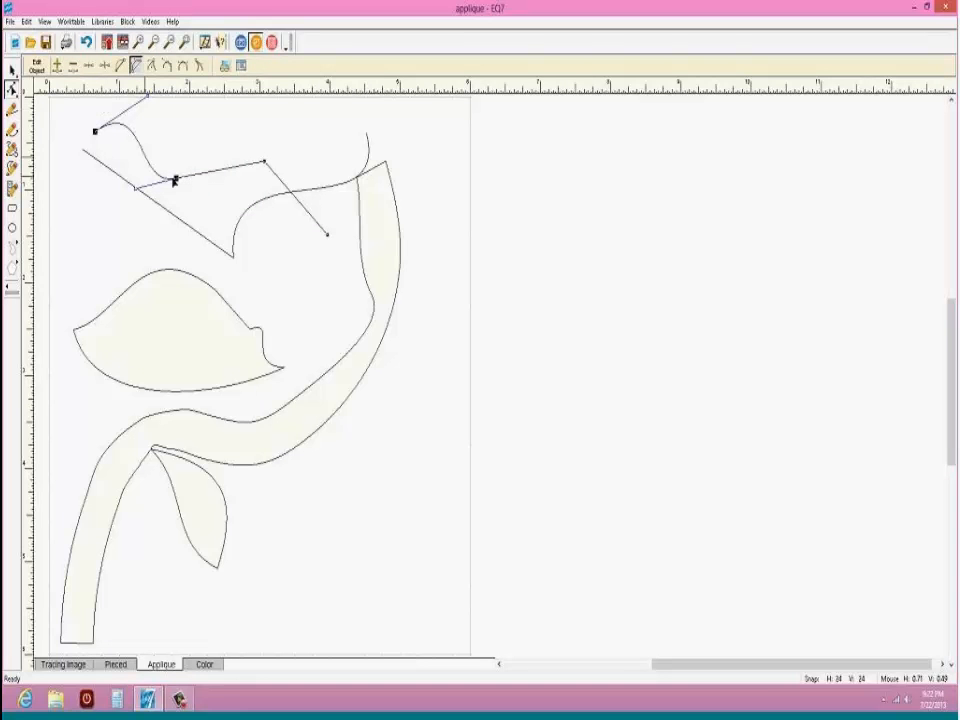
drag(142, 146, 161, 107)
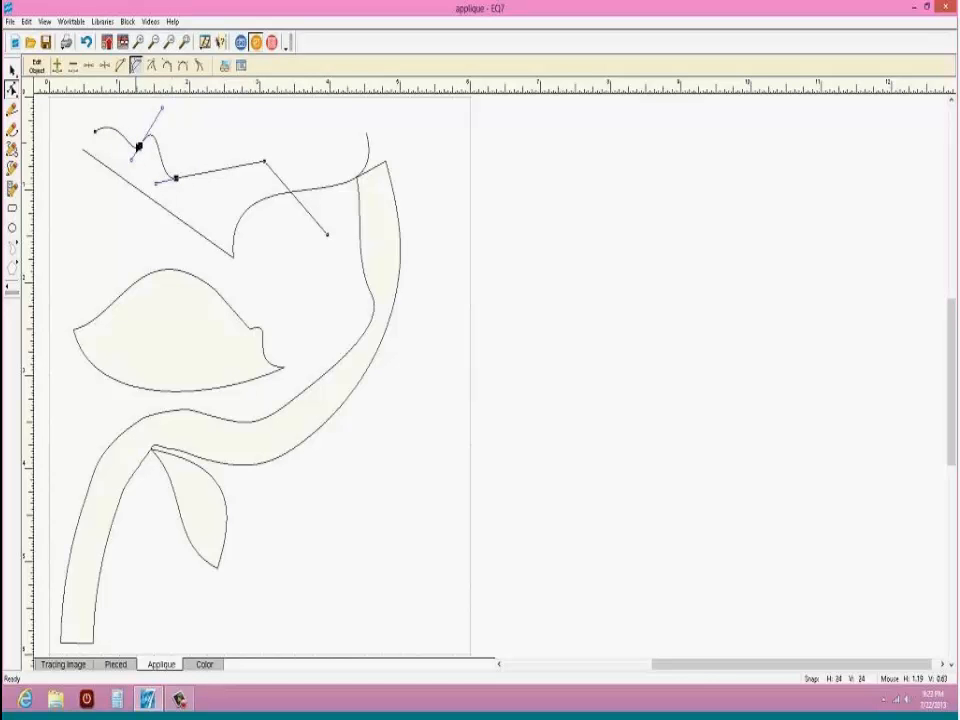
click(61, 68)
click(159, 148)
drag(159, 149, 180, 132)
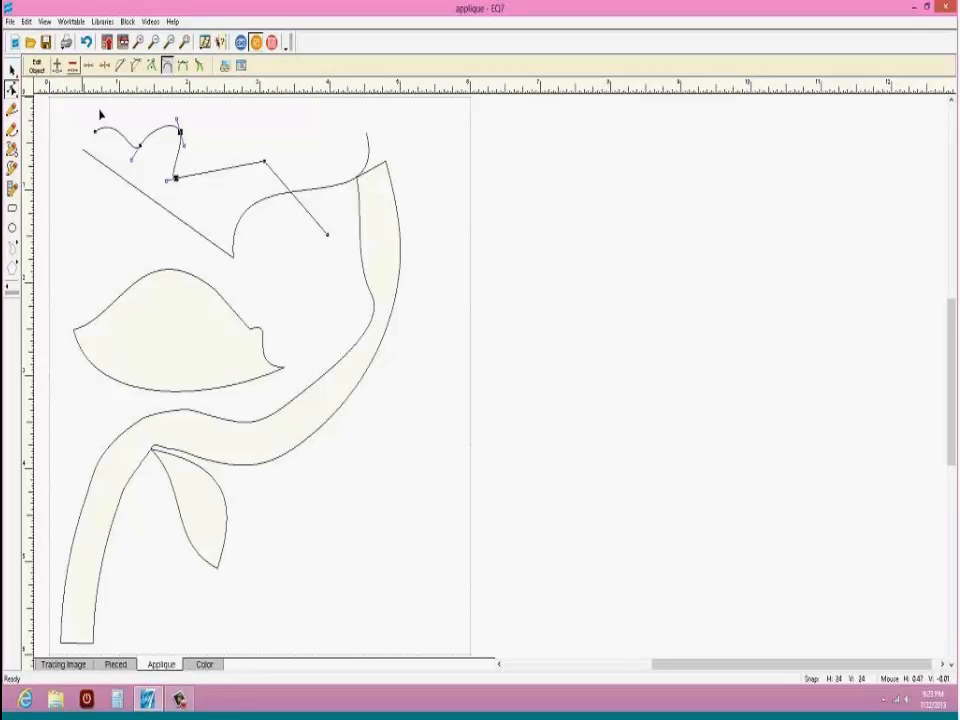
Step: Add one more node on the second bump and two nodes on the steep segment below it
click(165, 137)
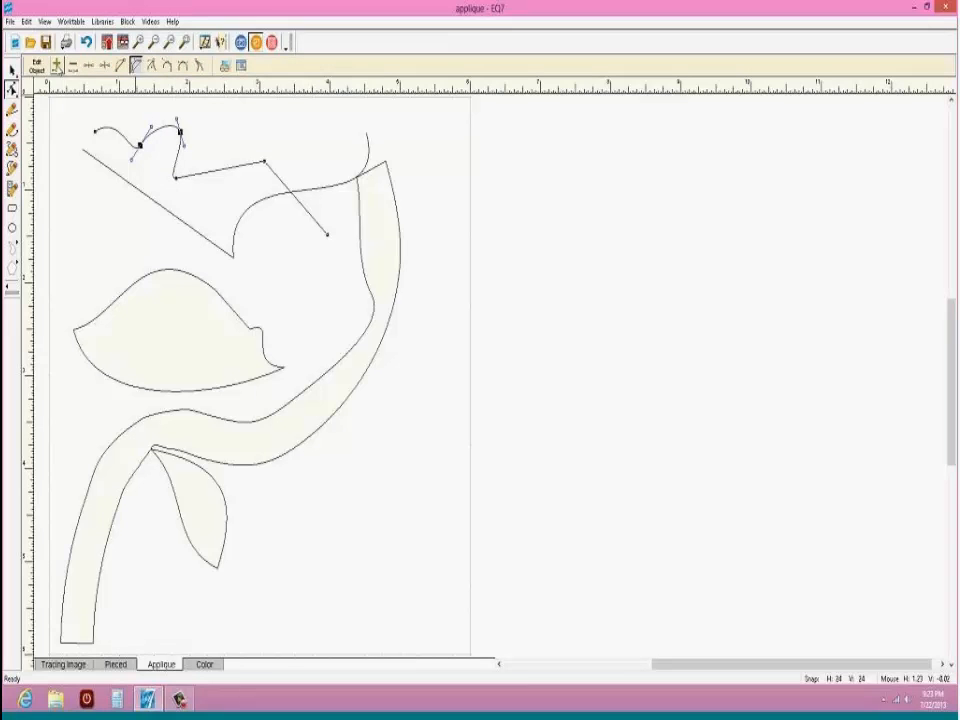
click(57, 65)
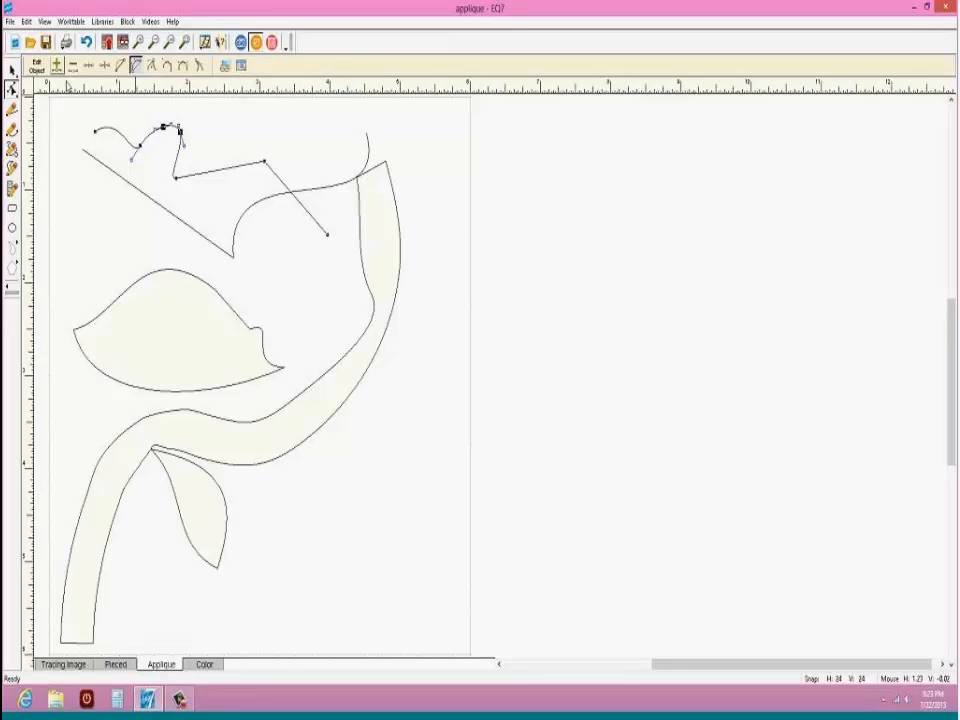
click(175, 177)
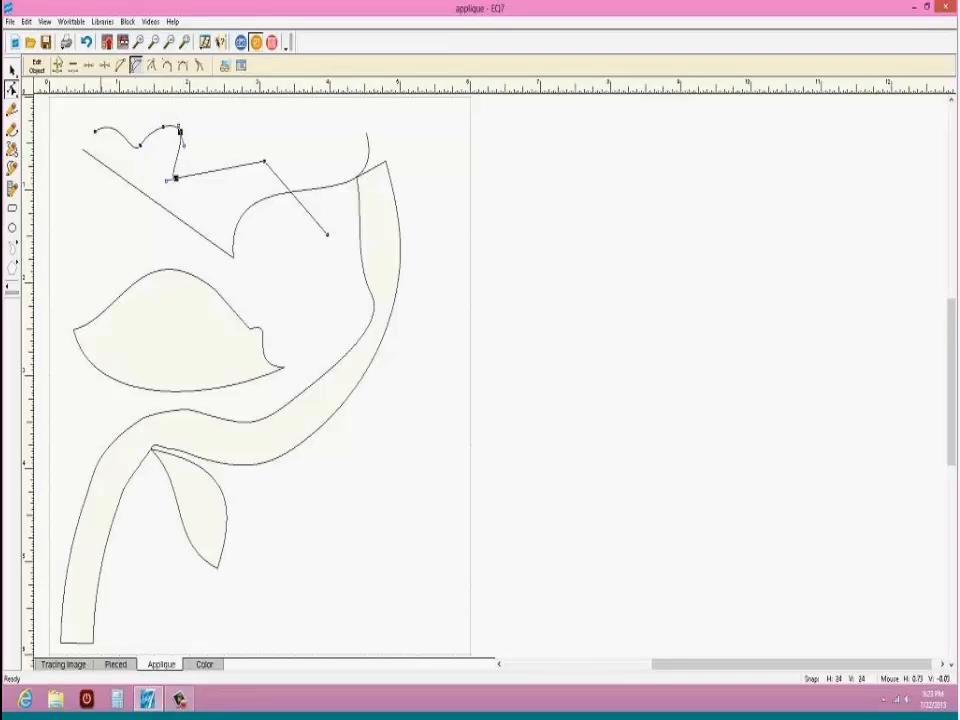
click(57, 66)
click(57, 67)
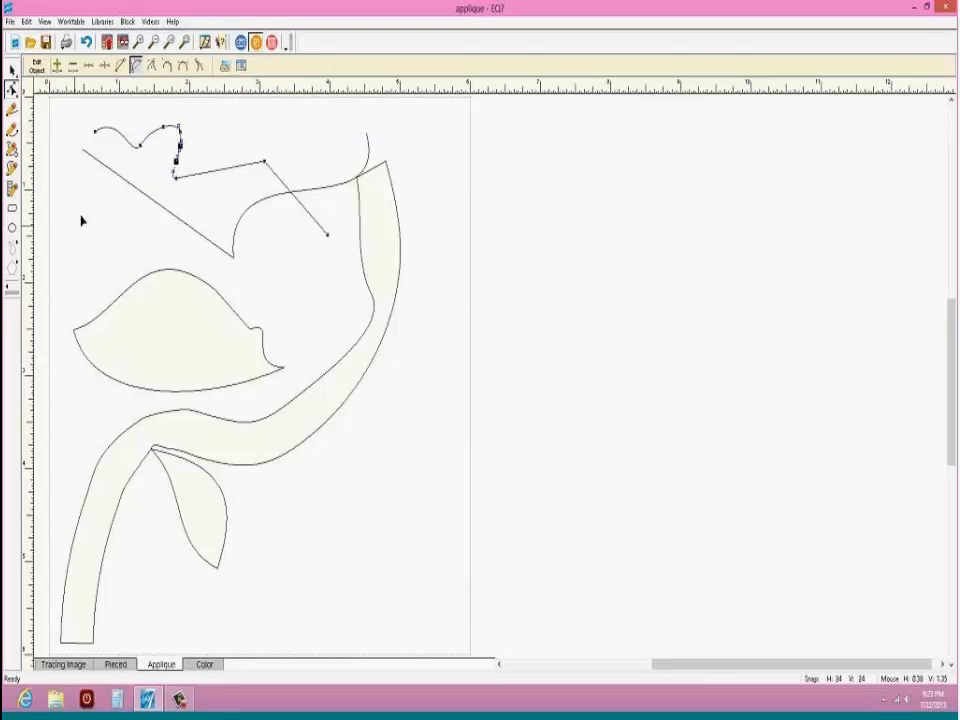
Step: Delete the extra node at the crest of the second bump
click(177, 128)
click(163, 127)
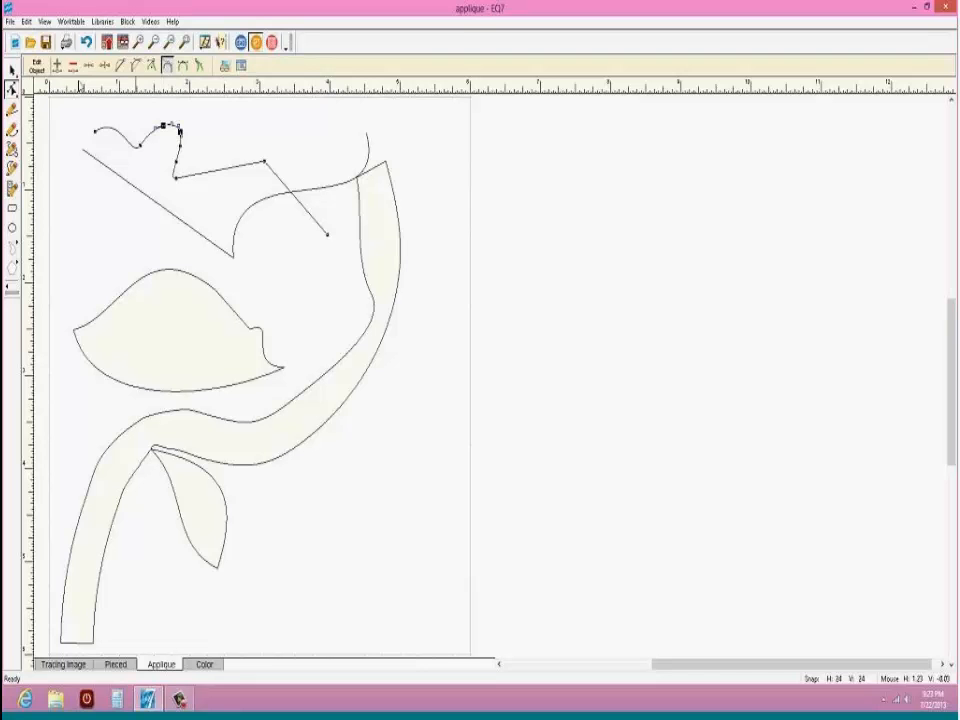
click(72, 67)
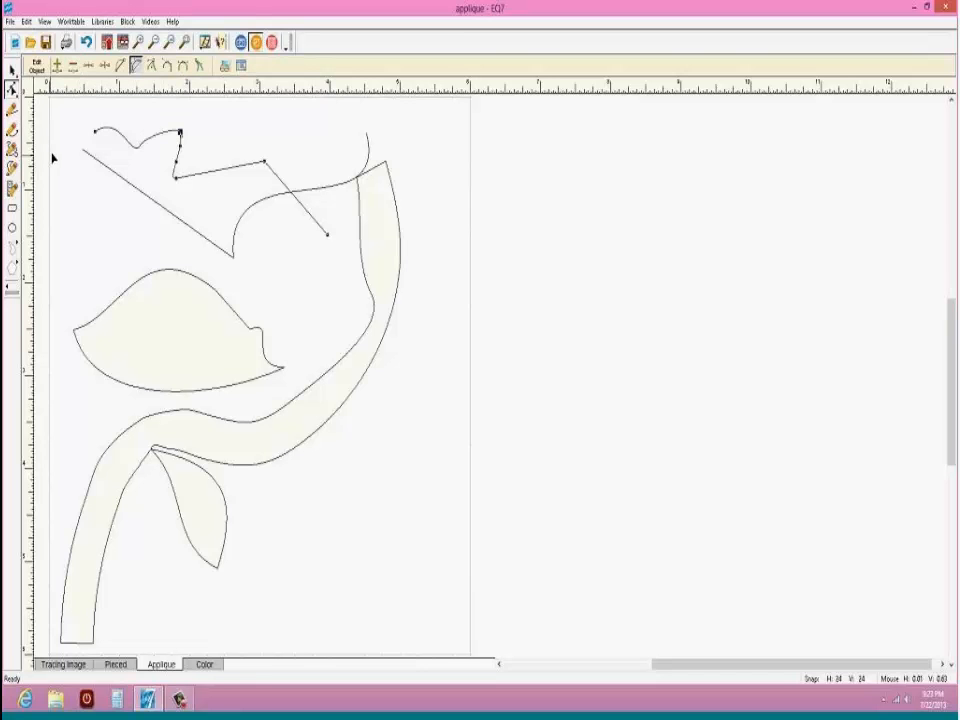
Step: Tilt the handle of the node in the left dip to smooth the curve leading up to the second bump
click(161, 134)
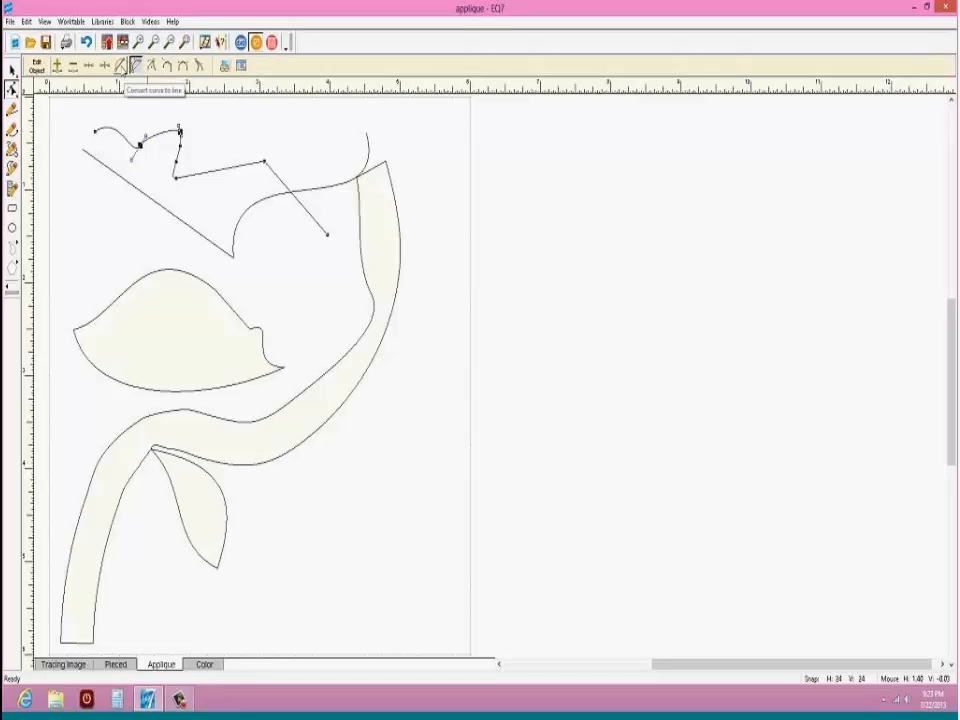
click(178, 155)
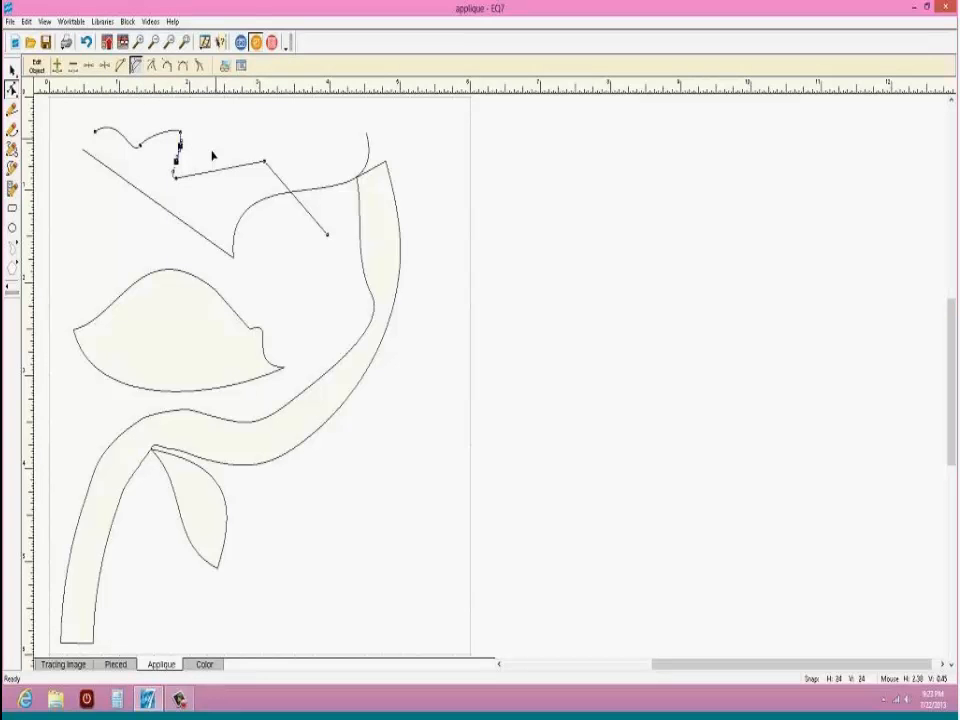
click(123, 131)
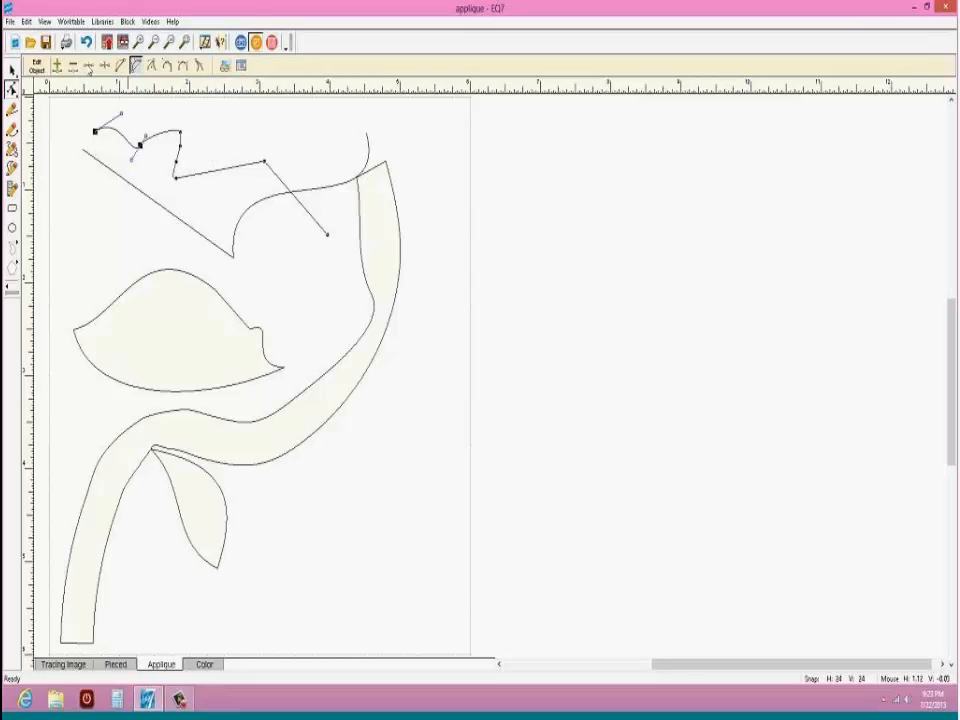
drag(131, 157, 122, 138)
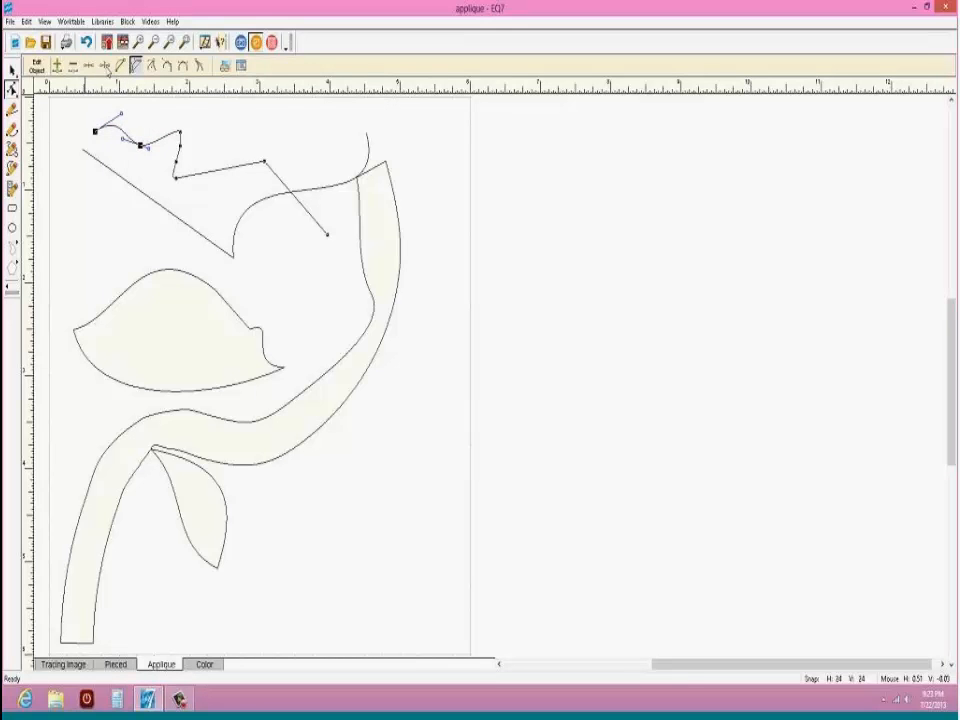
click(181, 137)
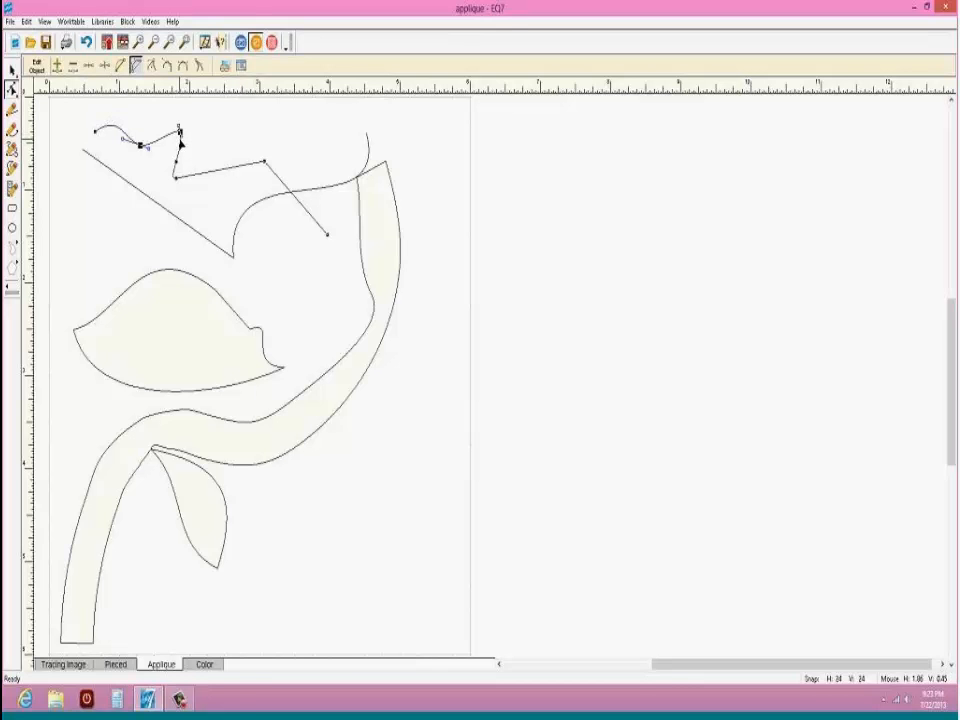
click(180, 135)
Step: Attach the edited curve's two ends to the open ends of the existing outline to close the upper shape
drag(329, 232, 367, 133)
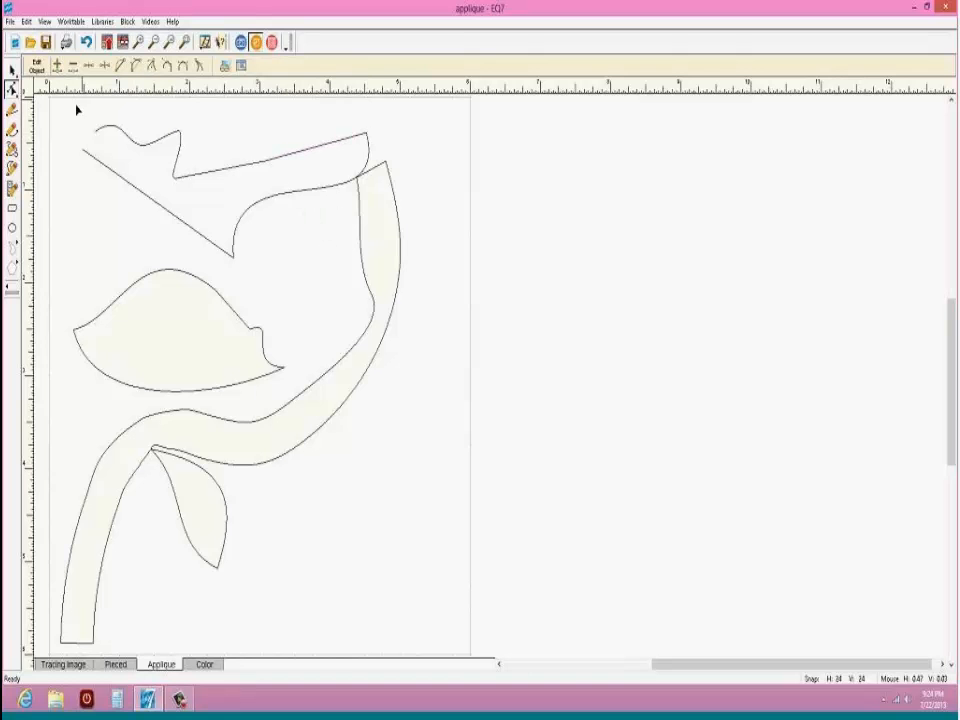
click(102, 131)
drag(96, 131, 84, 152)
Step: Select all the drawn applique shapes and delete them from the block
click(26, 21)
click(42, 122)
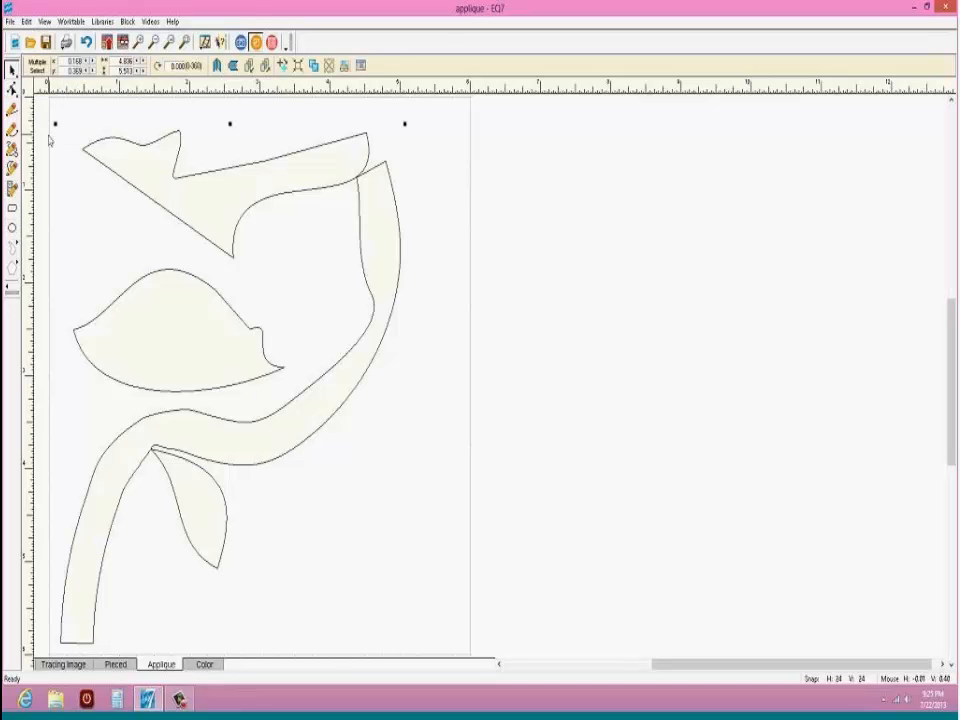
key(Delete)
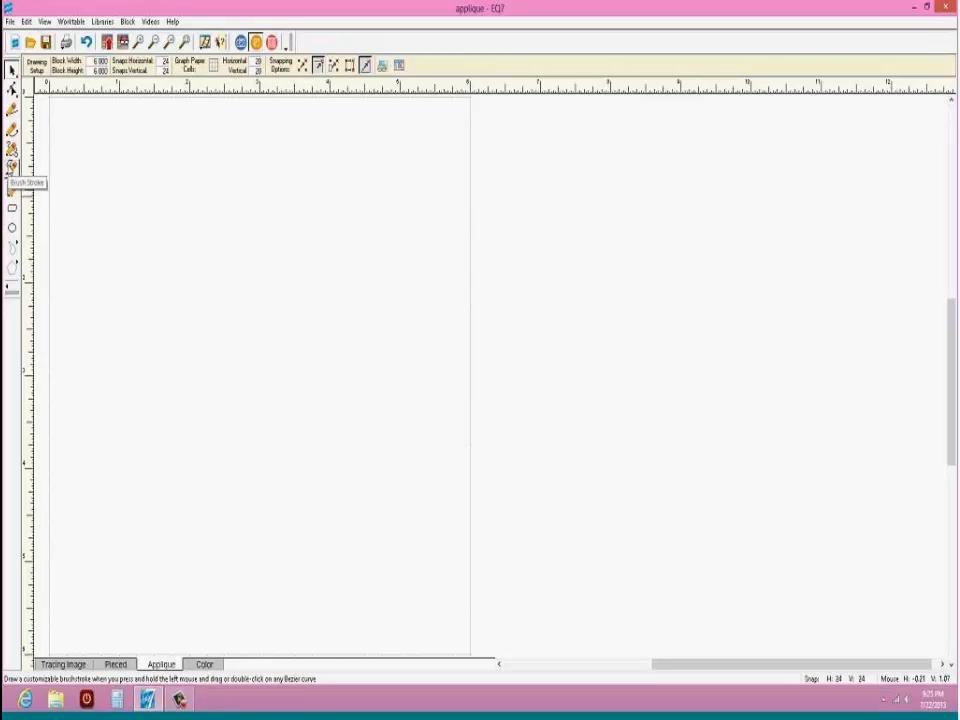
Step: Draw a looping figure-eight Brush Stroke about 3.16 wide and 4.74 high on the empty block
click(12, 168)
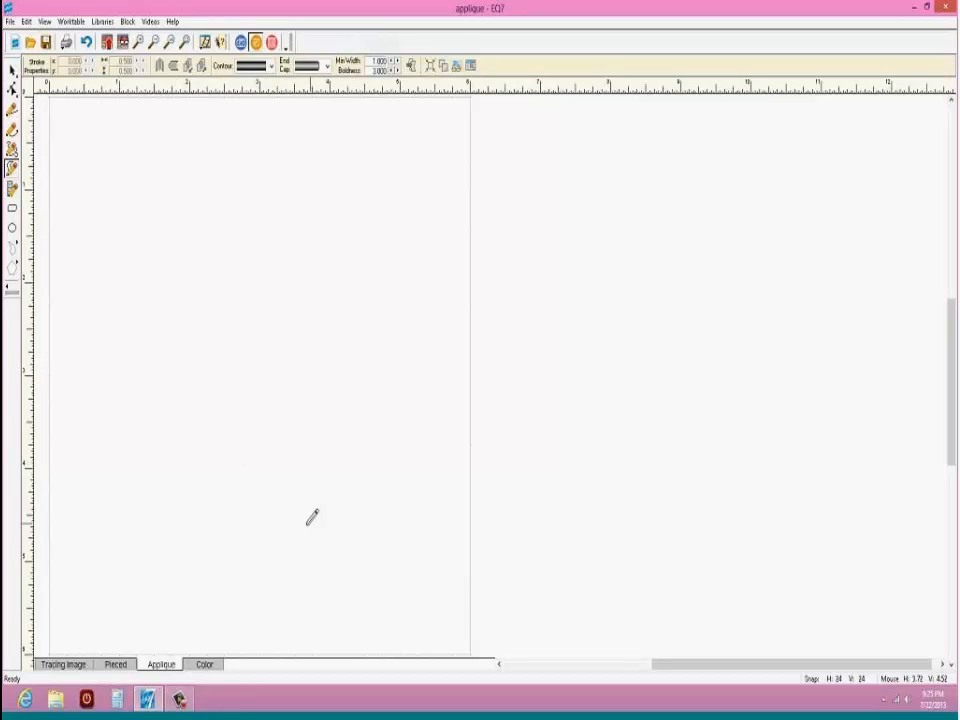
mouse_move(306, 531)
mouse_down()
mouse_move(259, 528)
mouse_move(199, 481)
mouse_move(180, 313)
mouse_move(236, 257)
mouse_move(286, 265)
mouse_move(349, 250)
mouse_move(354, 141)
mouse_move(232, 116)
mouse_move(189, 220)
mouse_move(334, 396)
mouse_move(300, 530)
mouse_up()
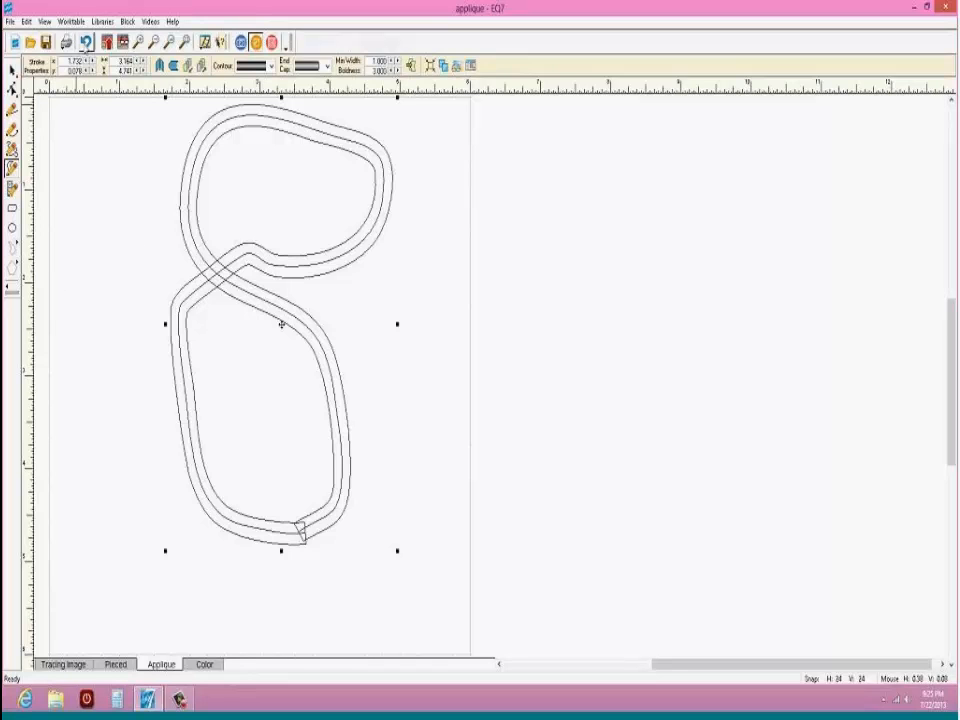
Step: Undo the figure-eight stroke and draw an overlapping petal-shaped Brush Stroke about 3.99 wide and 3.09 high in the block's lower half
click(86, 42)
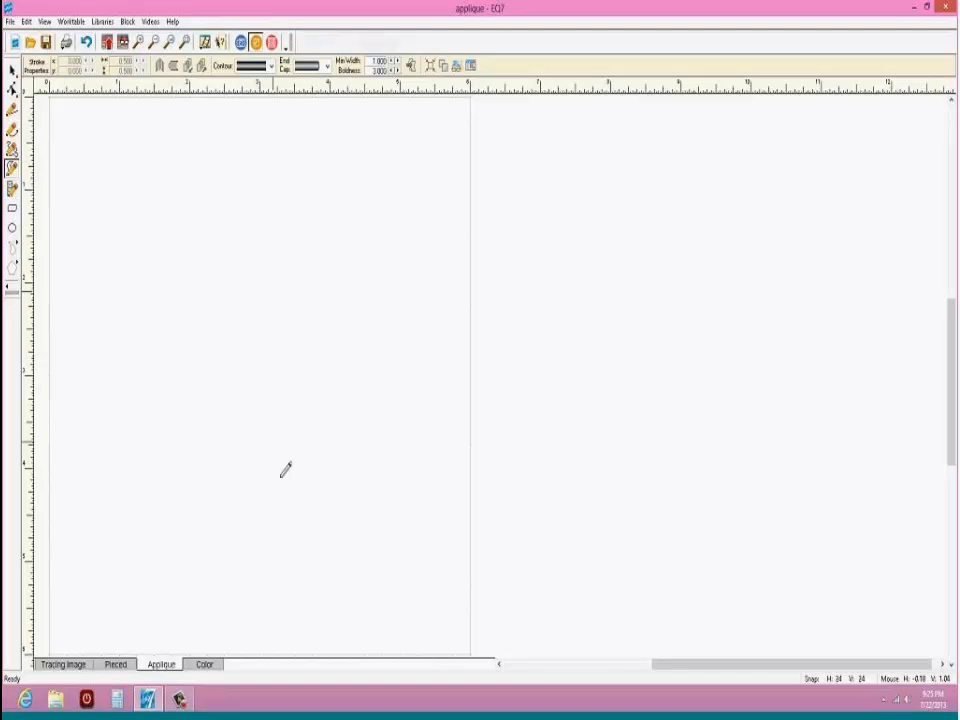
mouse_move(233, 494)
mouse_down()
mouse_move(141, 453)
mouse_move(150, 340)
mouse_move(180, 327)
mouse_move(194, 368)
mouse_move(232, 307)
mouse_move(254, 312)
mouse_move(259, 408)
mouse_move(230, 497)
mouse_move(200, 463)
mouse_move(214, 382)
mouse_move(243, 341)
mouse_move(274, 399)
mouse_move(298, 377)
mouse_move(314, 386)
mouse_move(334, 509)
mouse_move(249, 533)
mouse_move(224, 496)
mouse_move(289, 440)
mouse_move(377, 421)
mouse_move(376, 465)
mouse_up()
drag(335, 568, 242, 506)
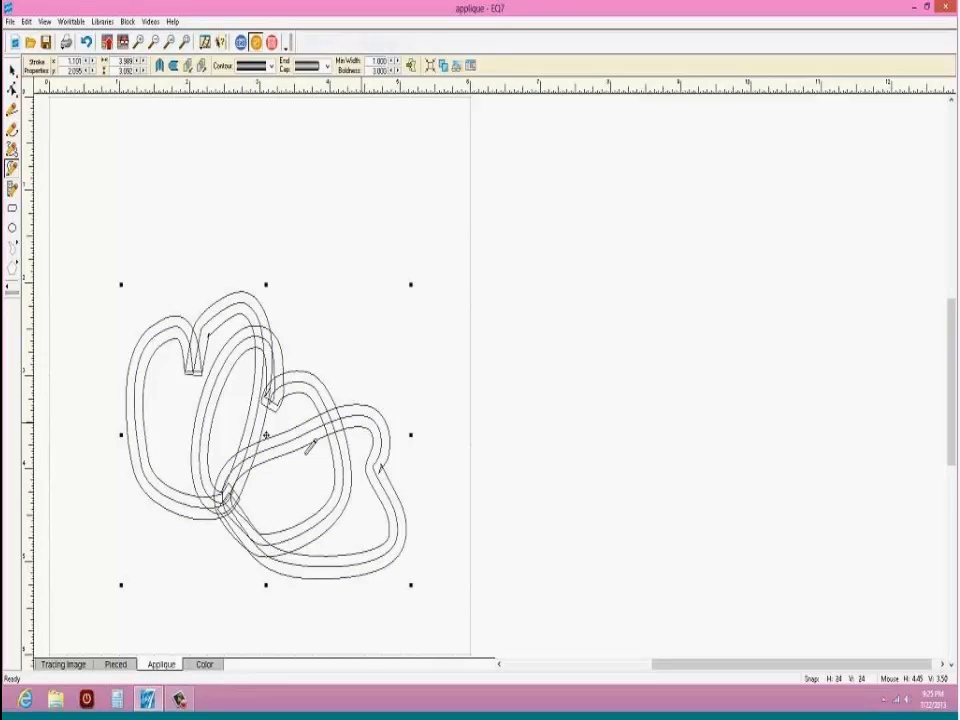
Step: View the Tracing Image layer of the block, then return to its Applique layer
click(63, 664)
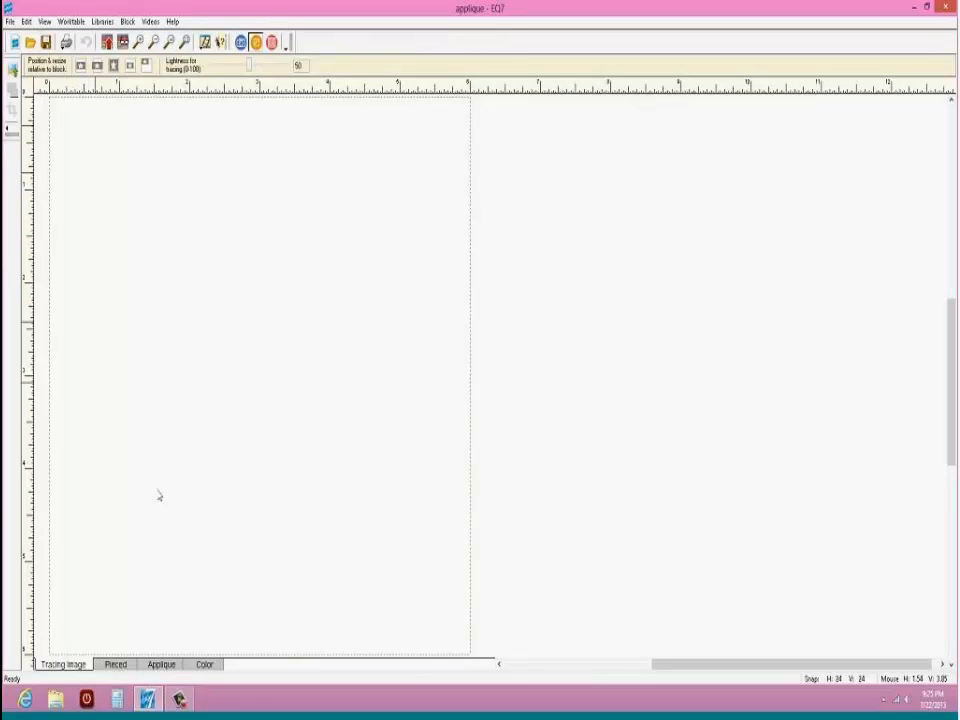
click(163, 665)
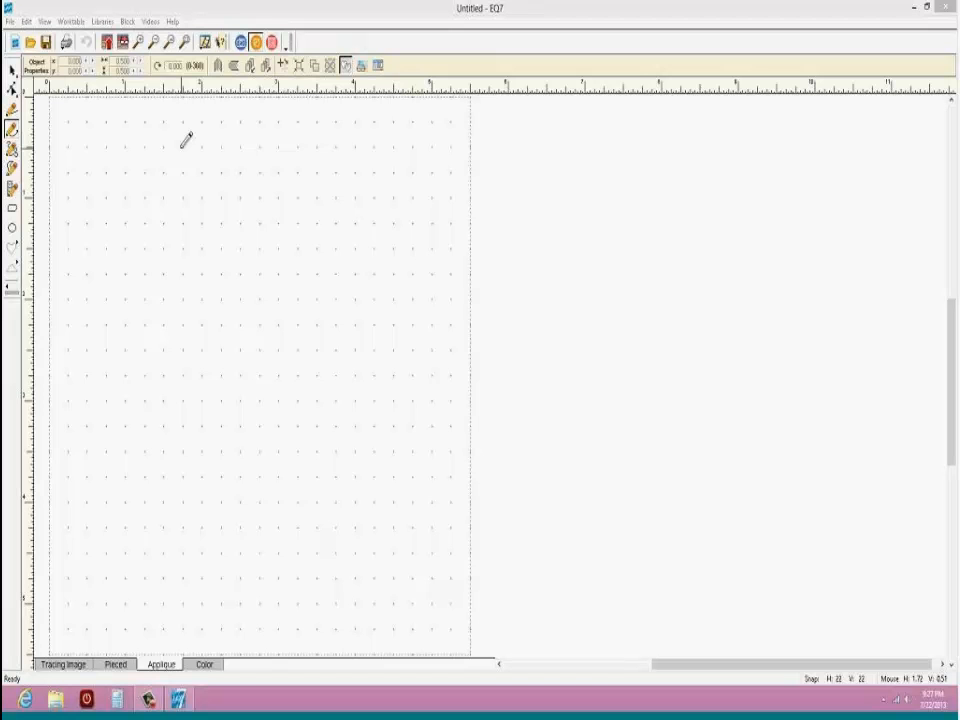
Step: Draw a simple oval shape about 1.72 wide and 1.67 high in the upper-left area of the empty block
click(14, 247)
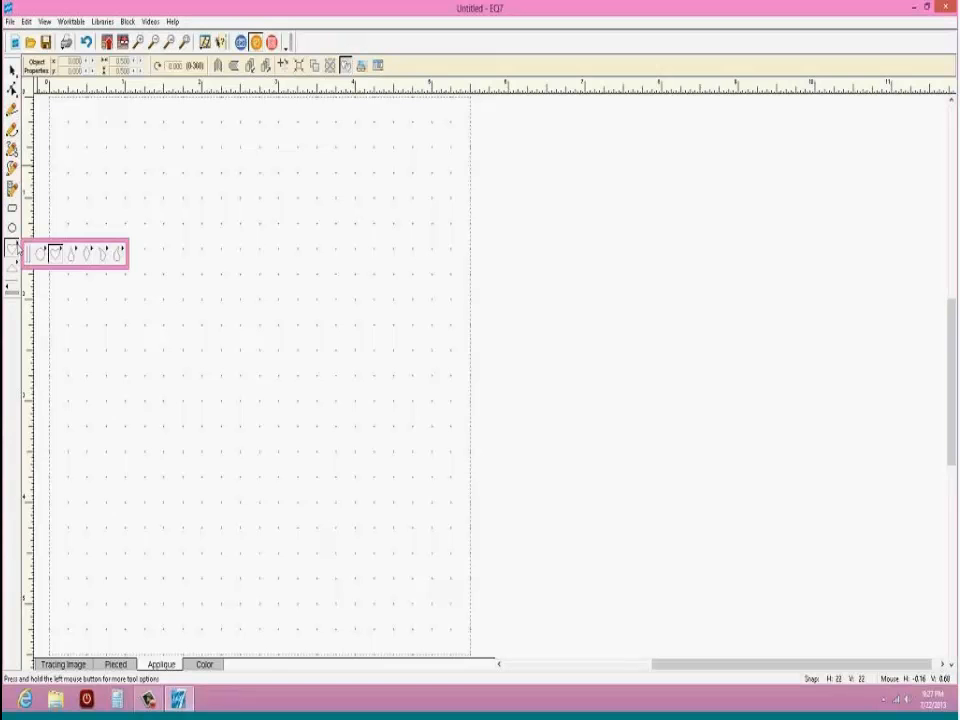
click(86, 256)
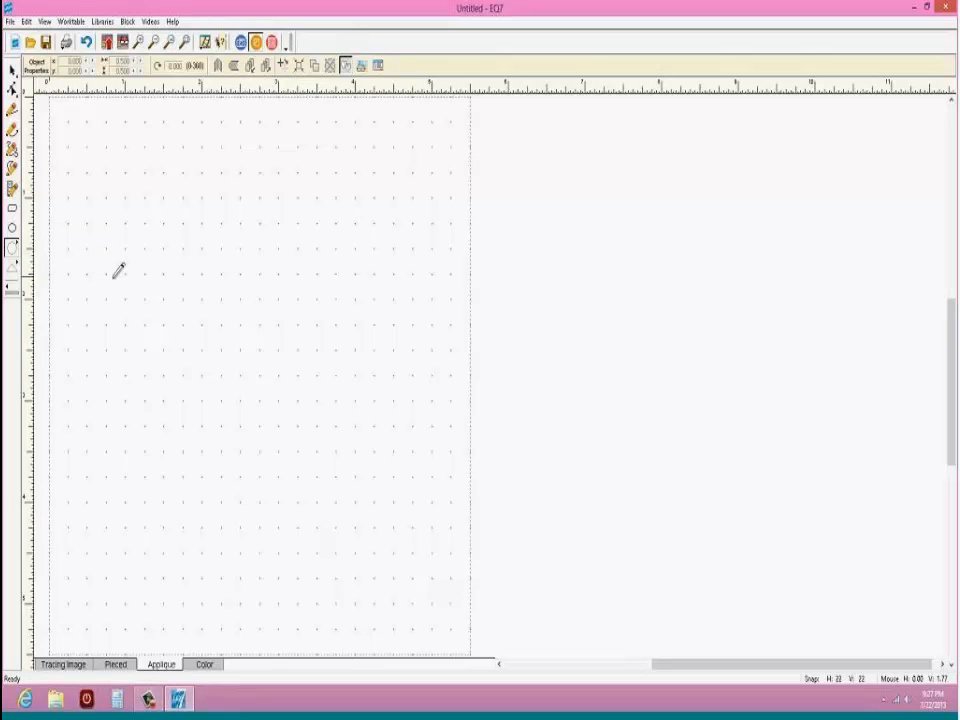
mouse_move(182, 190)
mouse_down()
mouse_move(262, 335)
mouse_move(197, 388)
mouse_move(266, 311)
mouse_move(294, 375)
mouse_move(251, 386)
mouse_move(225, 377)
mouse_move(238, 360)
mouse_move(285, 375)
mouse_move(336, 443)
mouse_move(214, 386)
mouse_move(197, 388)
mouse_move(183, 417)
mouse_move(332, 373)
mouse_move(321, 394)
mouse_move(244, 379)
mouse_move(225, 420)
mouse_move(230, 399)
mouse_move(206, 296)
mouse_move(200, 356)
mouse_up()
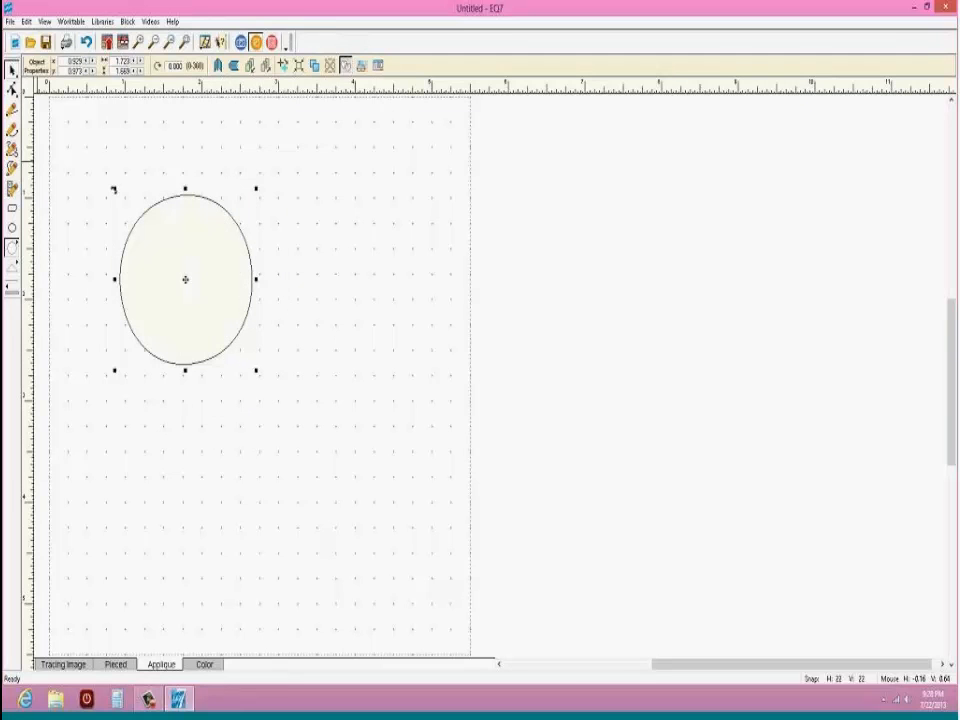
Step: Select the oval and move it down and to the right, near the centre of the block
click(12, 70)
click(161, 209)
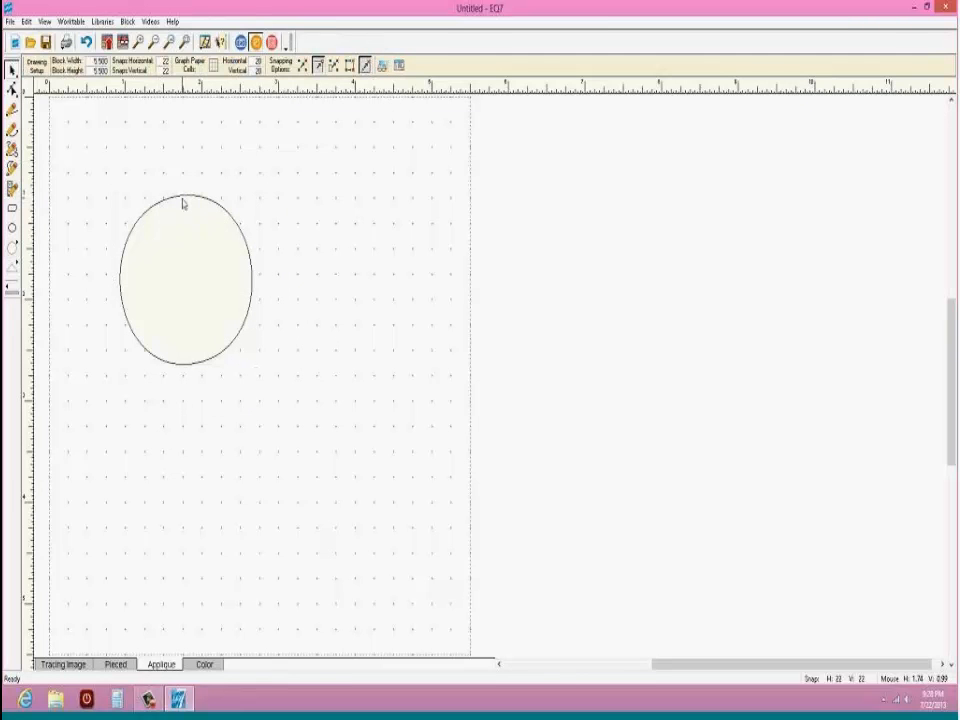
click(192, 203)
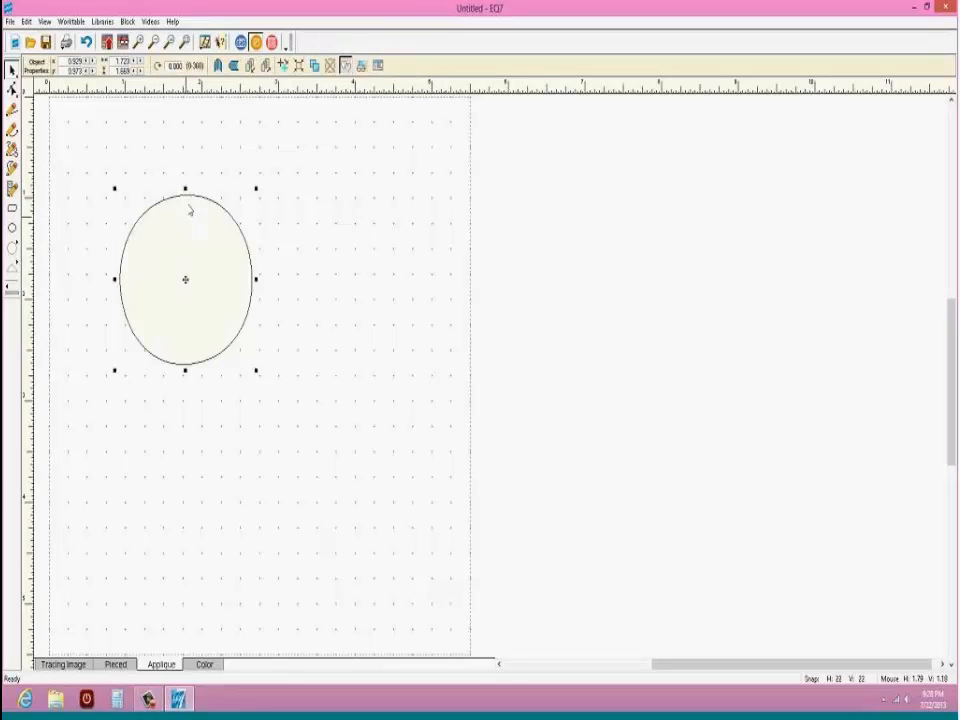
drag(186, 280, 233, 377)
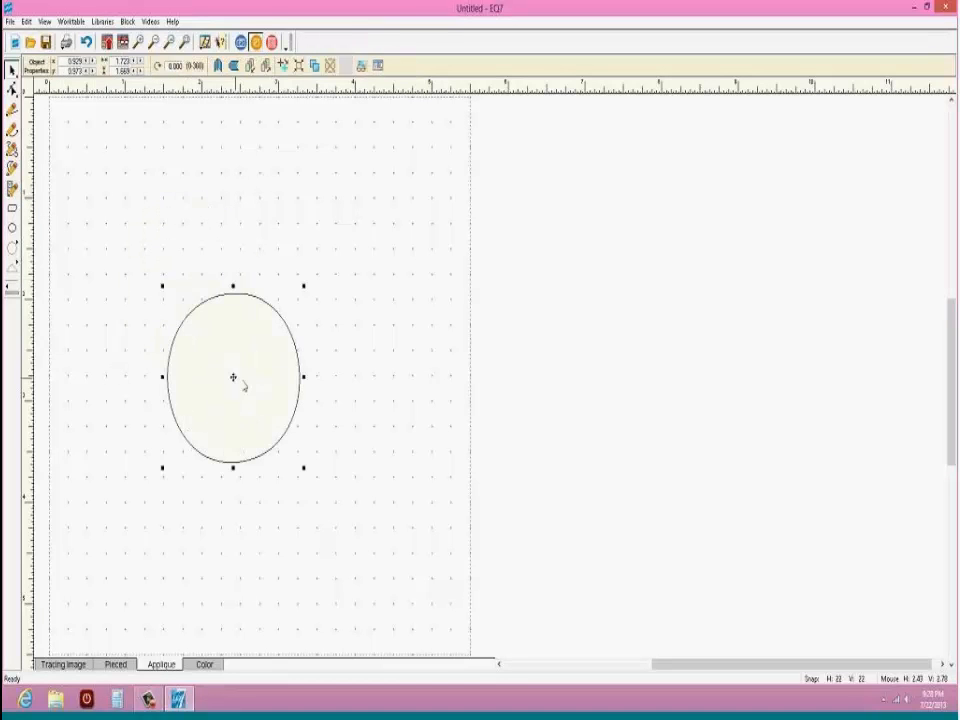
Step: Open the oval for node editing and select its top and bottom nodes together
click(11, 89)
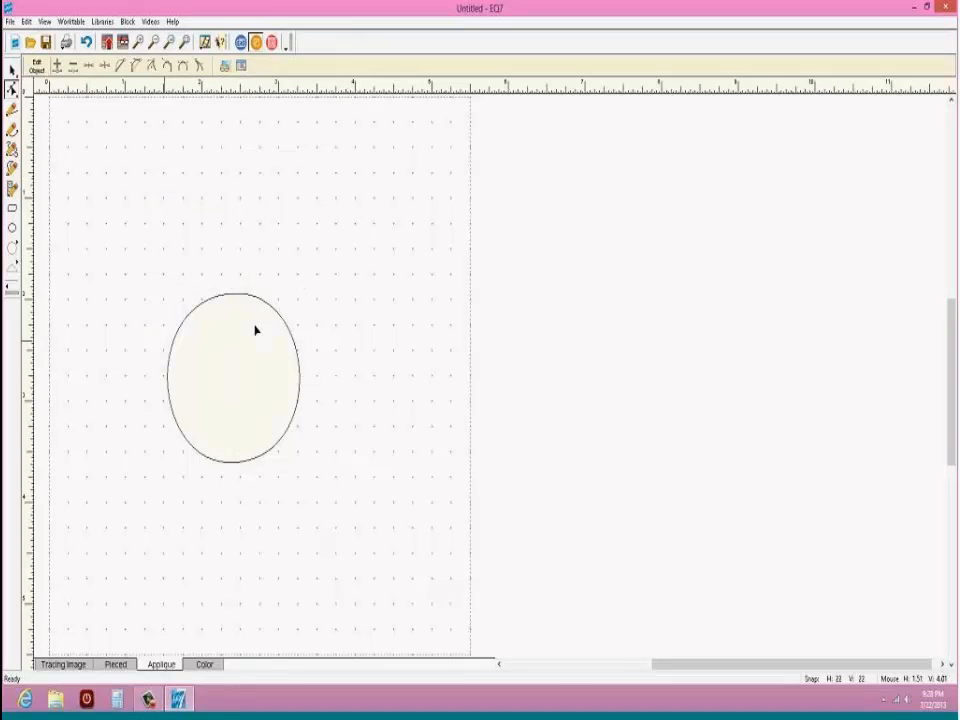
click(226, 294)
shift+click(242, 461)
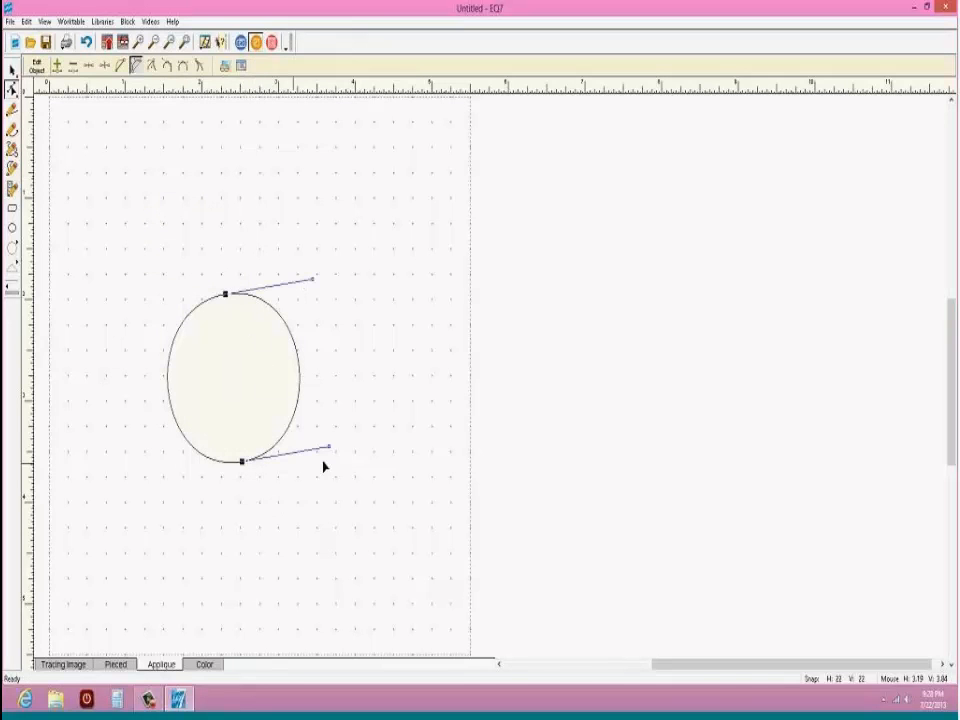
Step: Bend the oval's right side inward into an S-shaped curve using the handles of the top and bottom nodes
drag(328, 452, 211, 413)
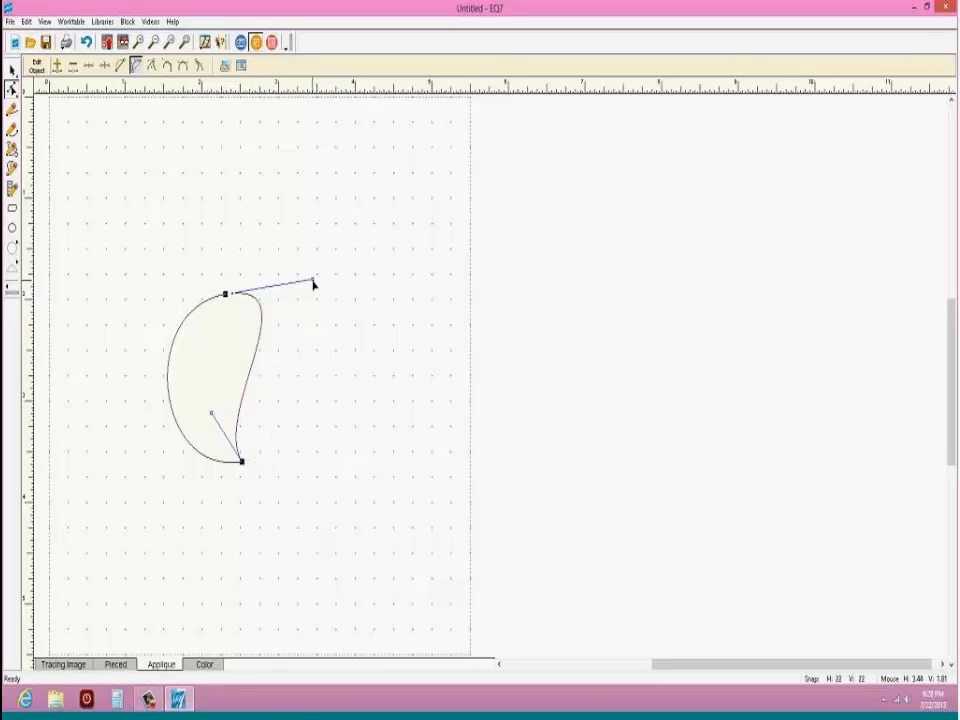
drag(314, 281, 225, 383)
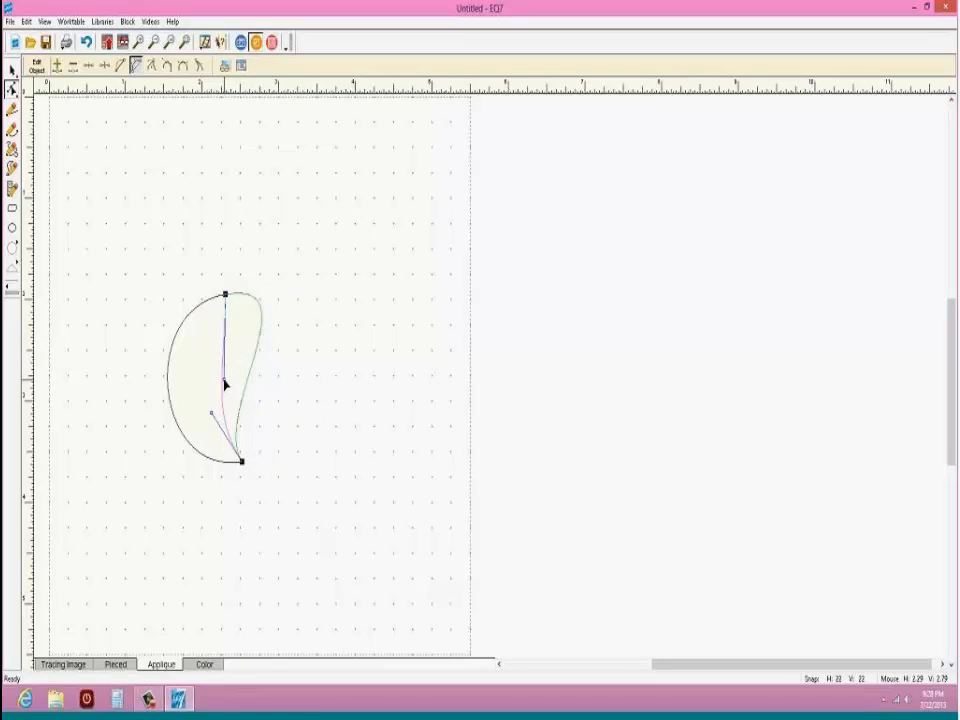
drag(225, 383, 285, 322)
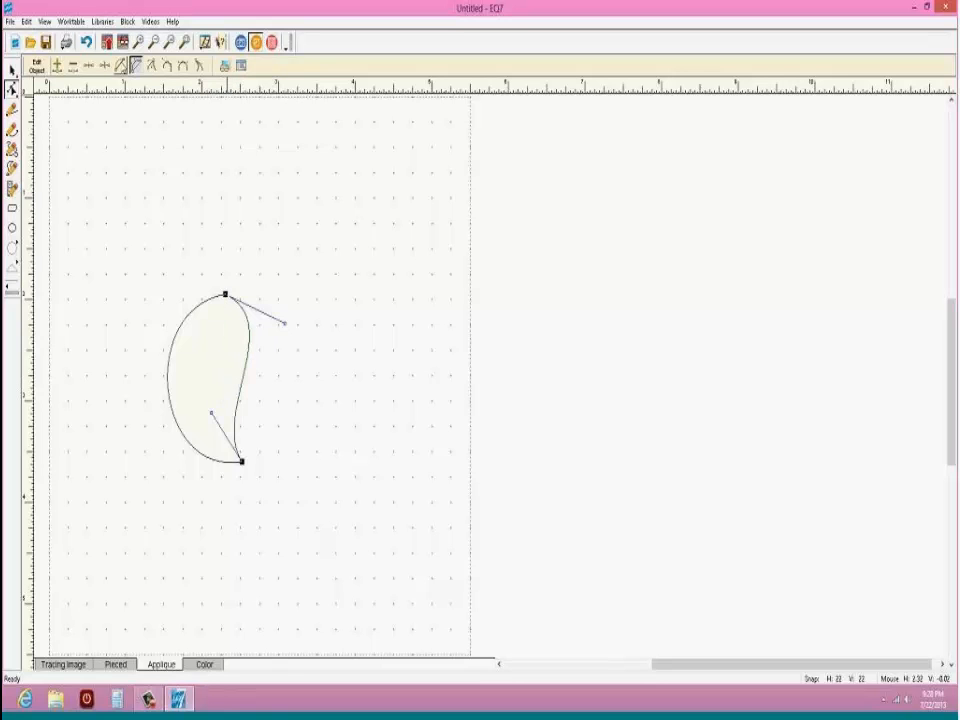
Step: Try the segment between the two selected nodes as a line and as a curve, leaving it as a straight line
click(120, 66)
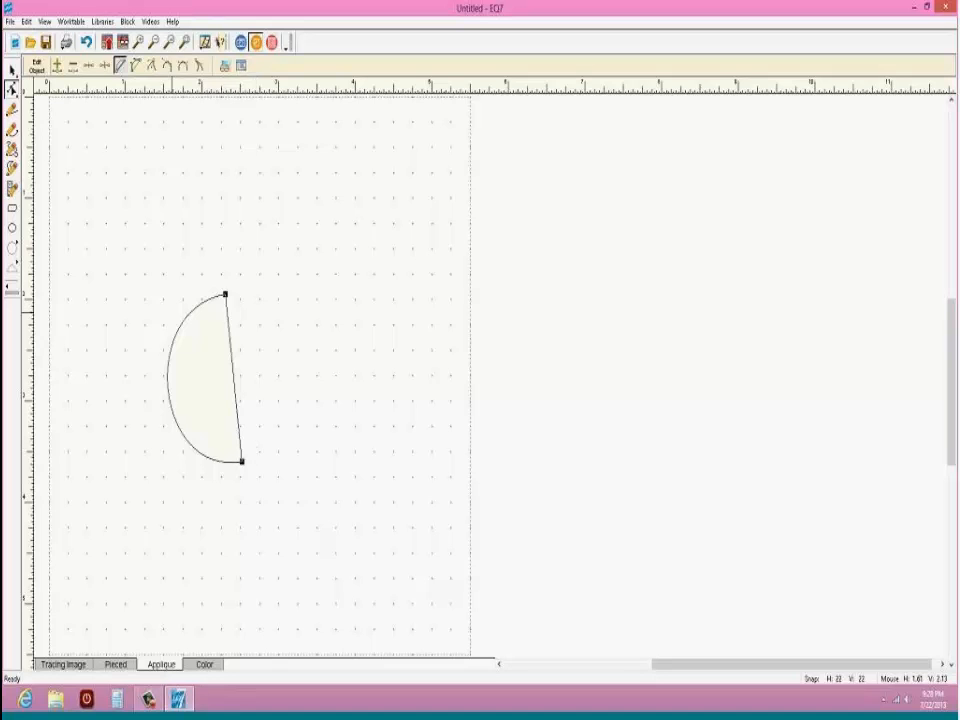
click(136, 66)
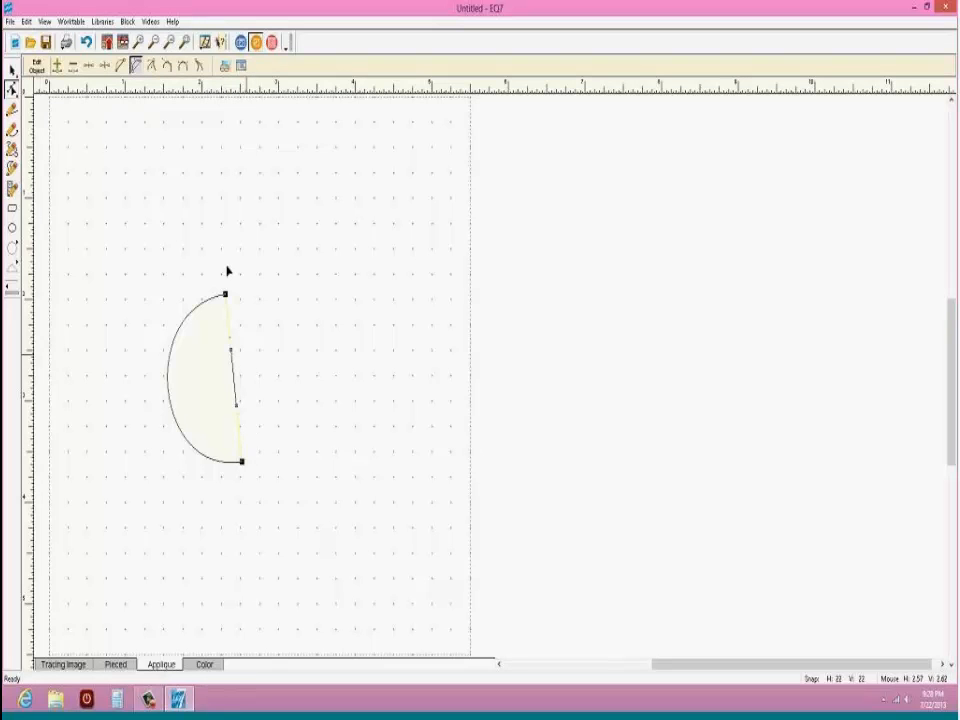
click(120, 65)
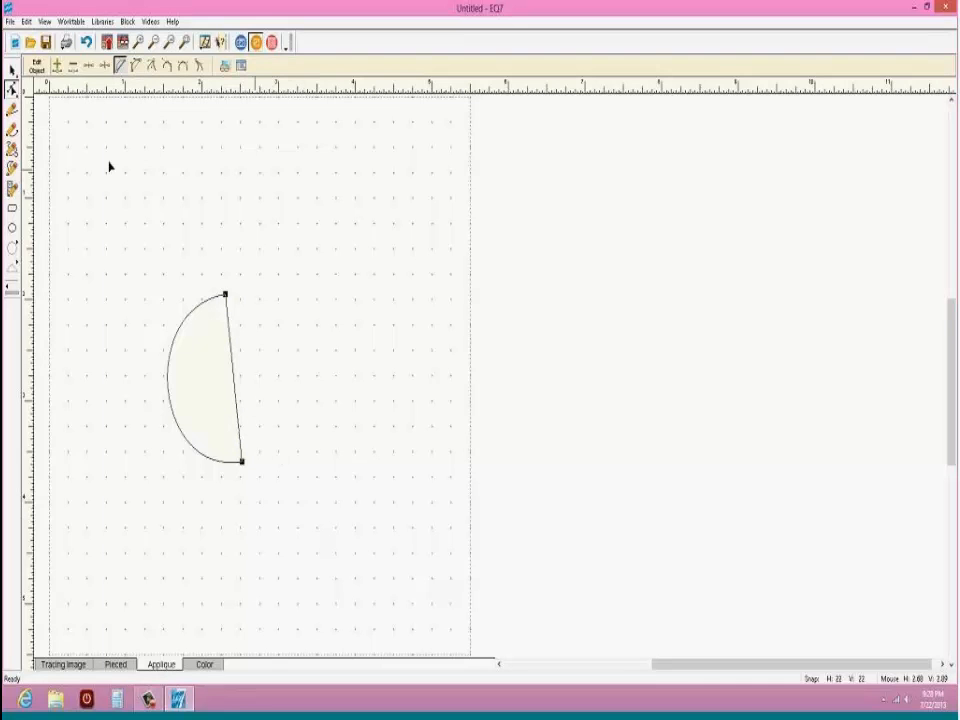
Step: Move the top and bottom nodes to make the straight edge vertical and about 2 long, and raise the bottom node's curve handle
drag(225, 295, 239, 299)
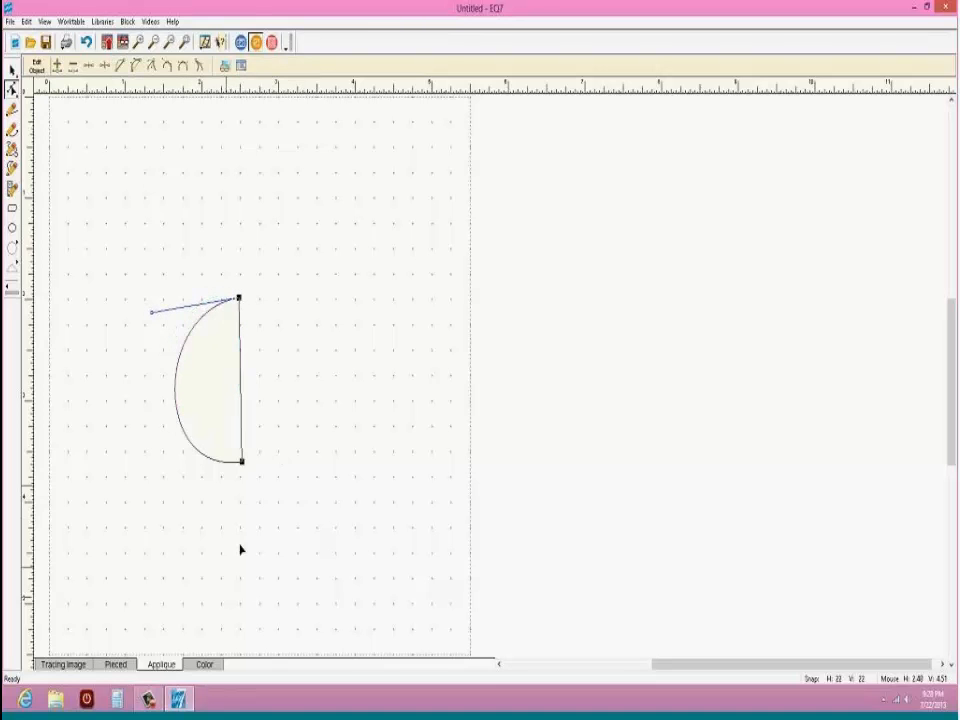
drag(242, 461, 238, 502)
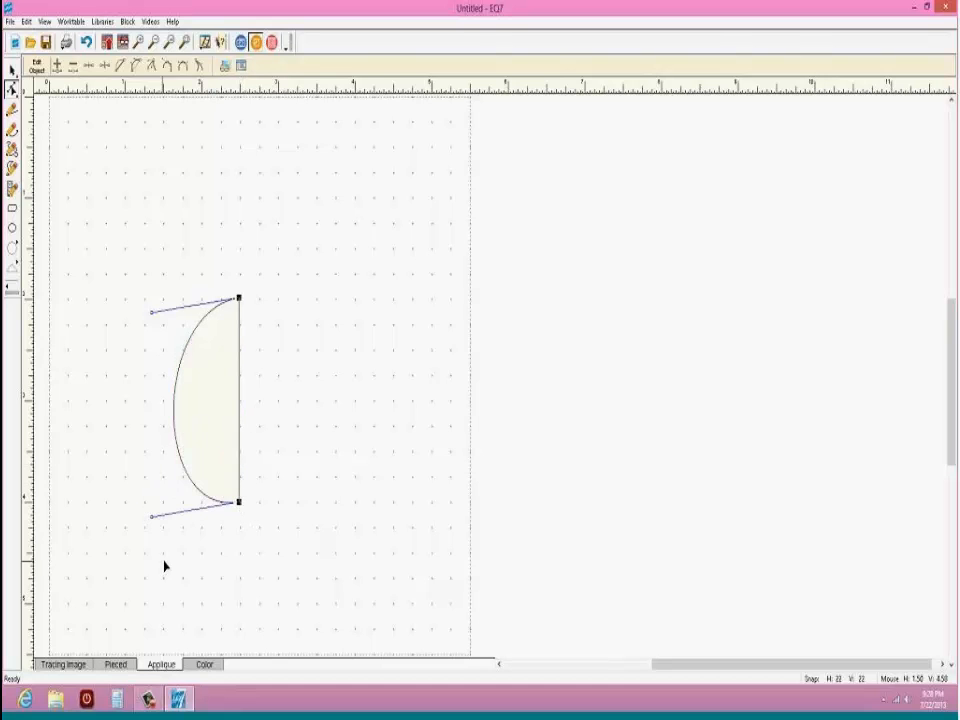
drag(153, 519, 163, 489)
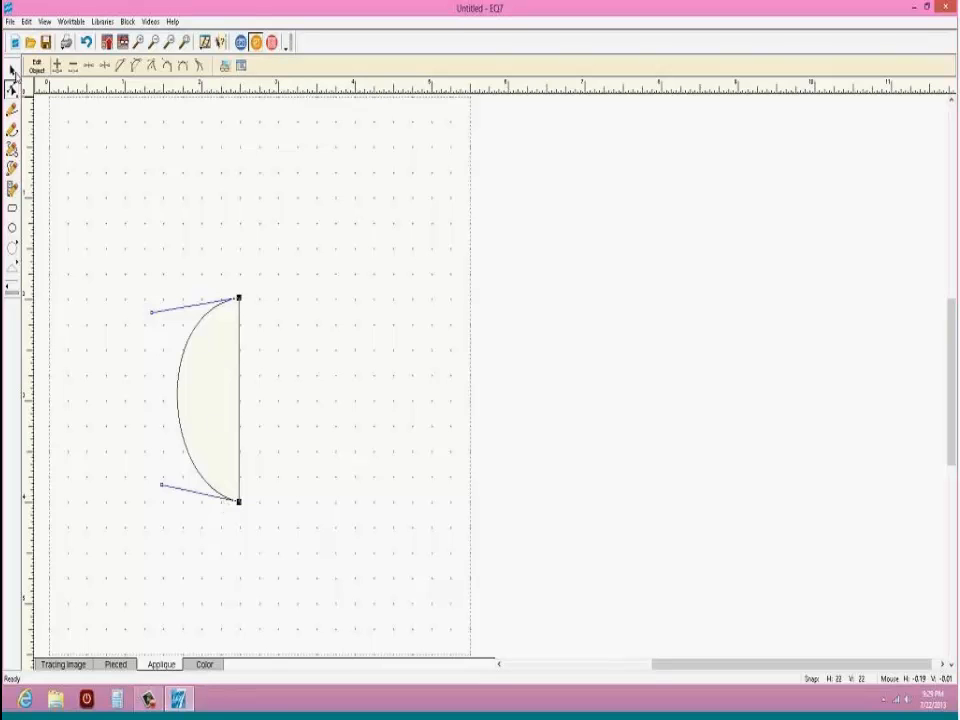
Step: Add a node to the vertical straight edge and move it down along the edge to about a quarter from its bottom
click(238, 407)
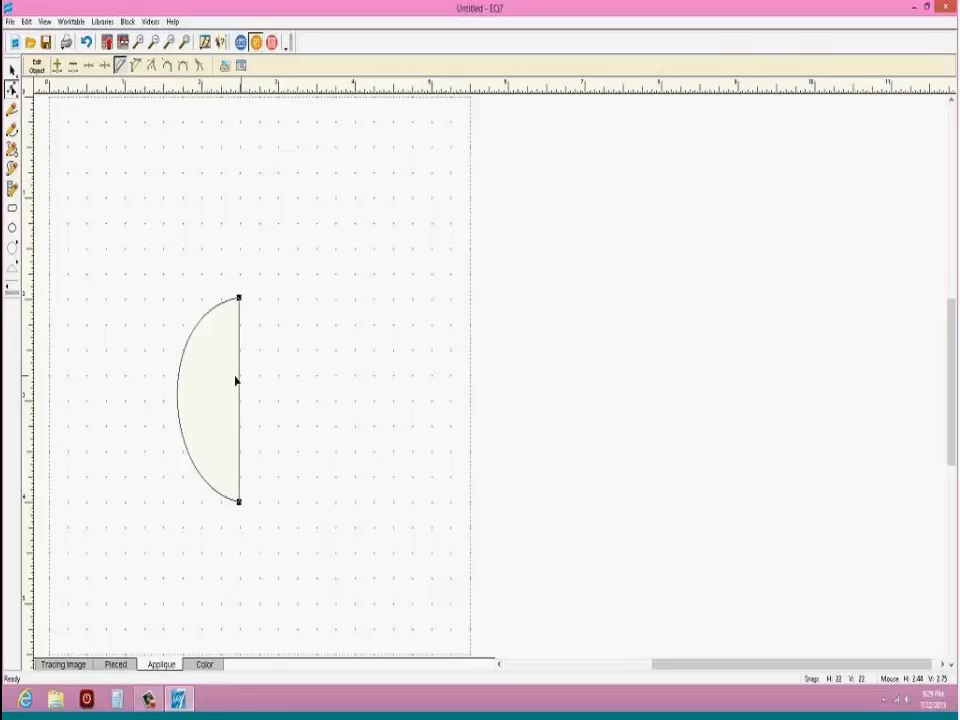
click(201, 482)
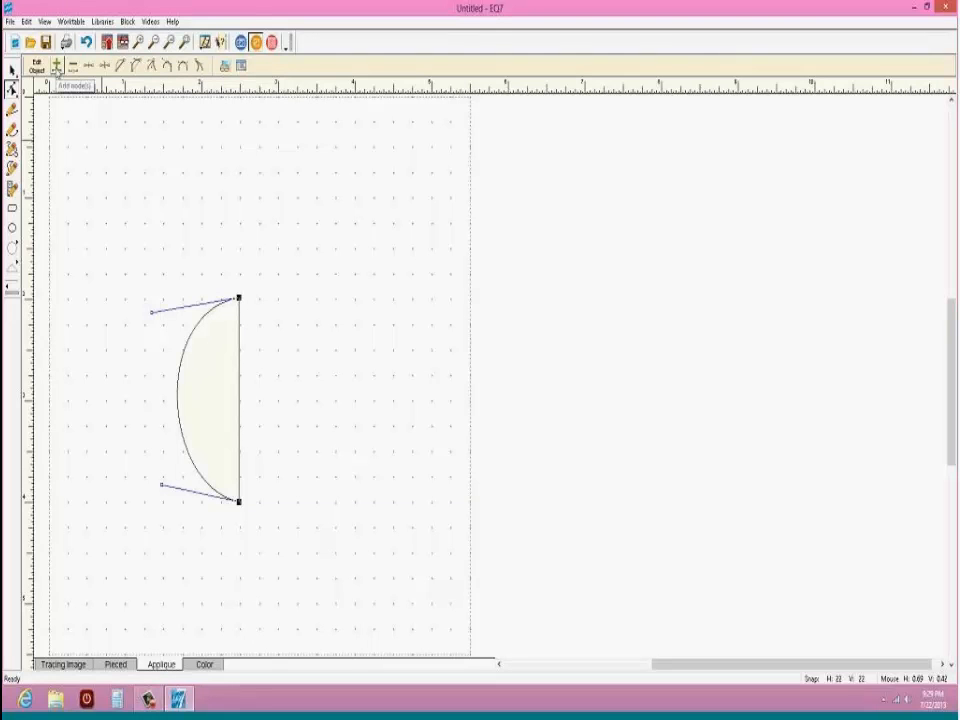
click(239, 444)
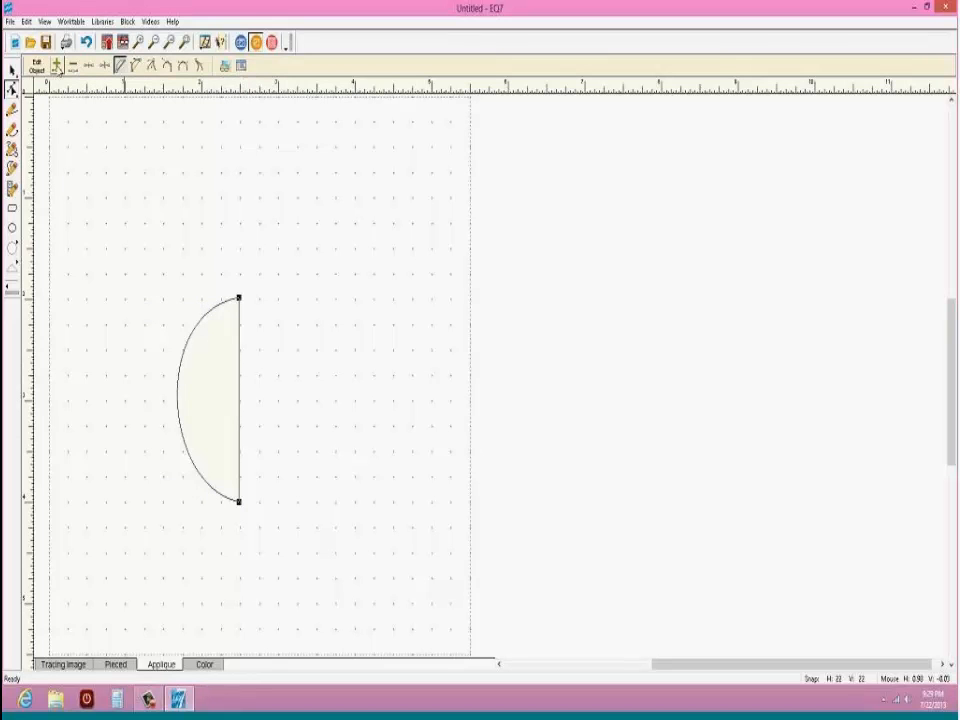
click(56, 65)
drag(239, 401, 238, 454)
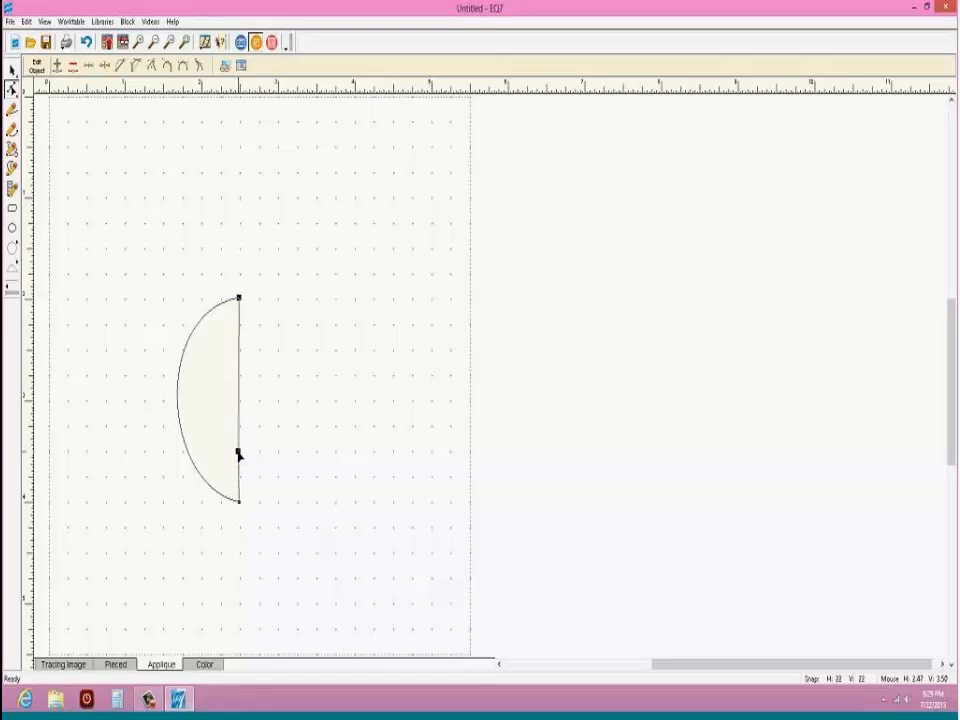
Step: Move the bottom node left to form a slanted lower edge, and adjust both curve handles to smooth the outer curve
drag(239, 503, 204, 500)
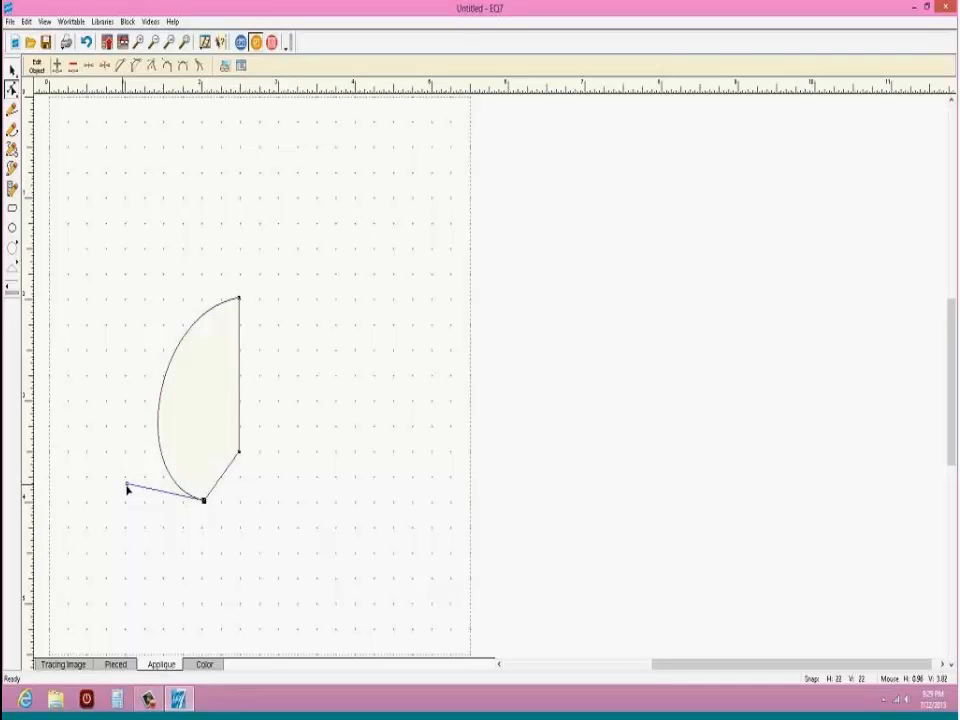
drag(125, 488, 169, 447)
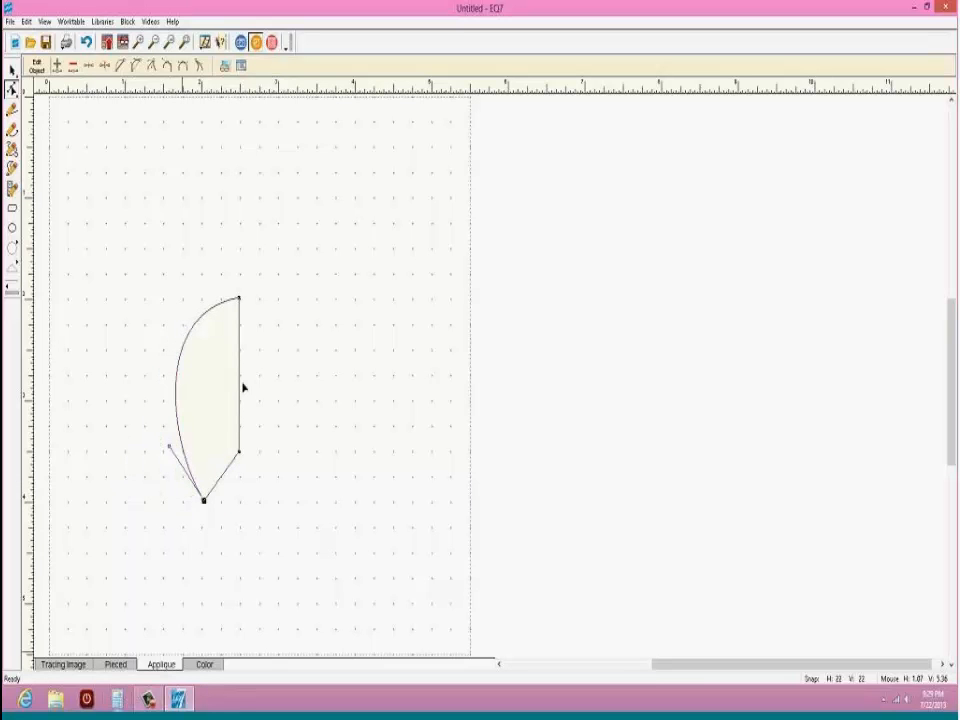
drag(240, 300, 157, 329)
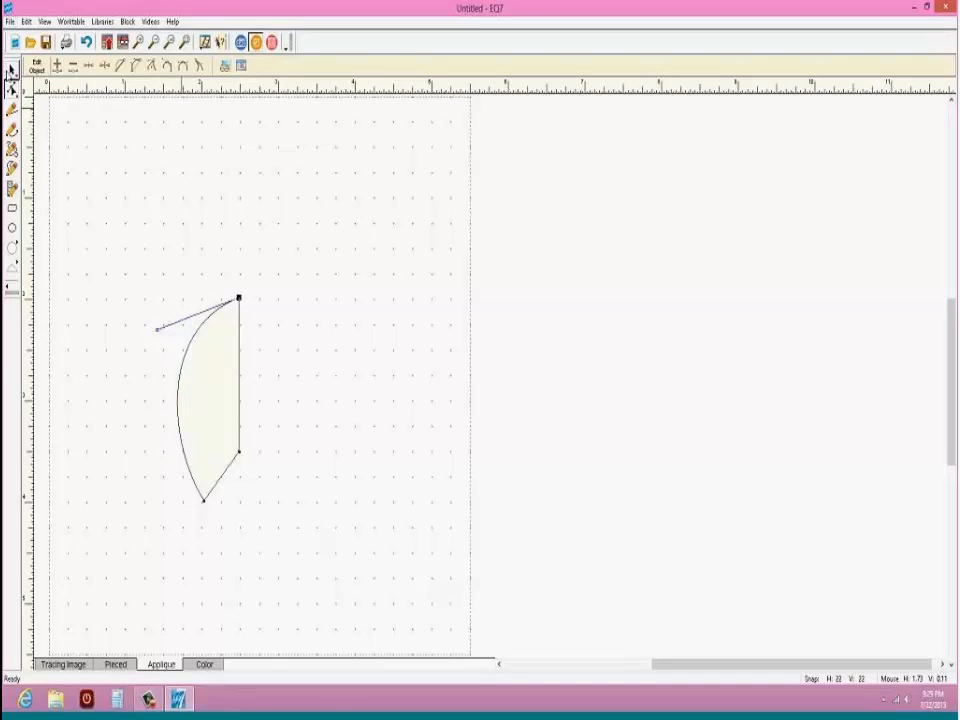
Step: Duplicate the half shape, flip the copy horizontally, and place it against the original's straight edge to form a symmetrical pair
click(11, 70)
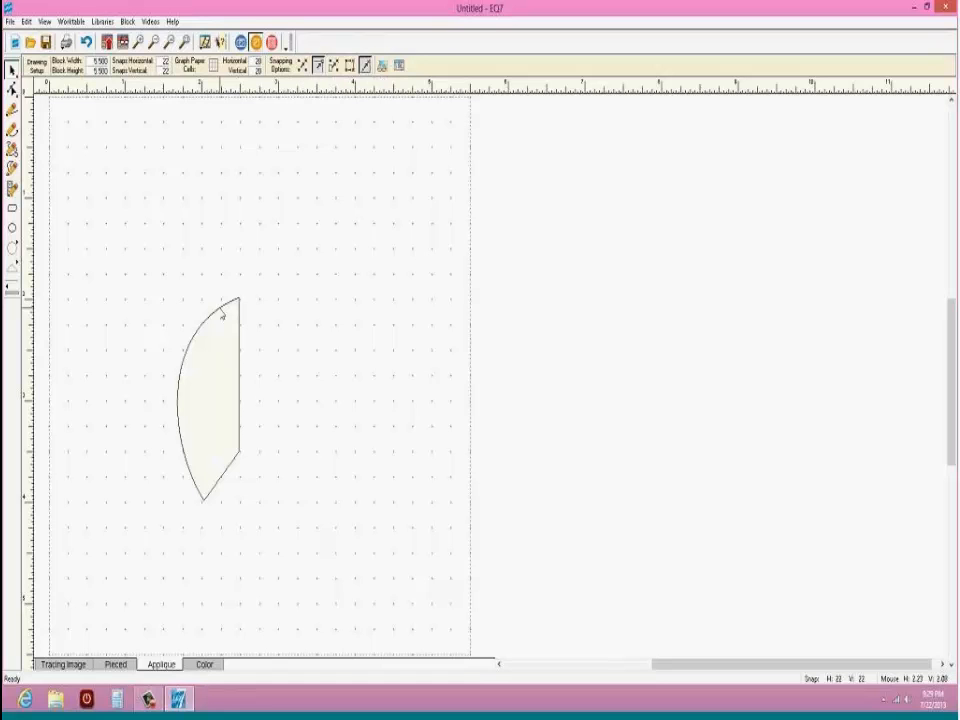
click(221, 315)
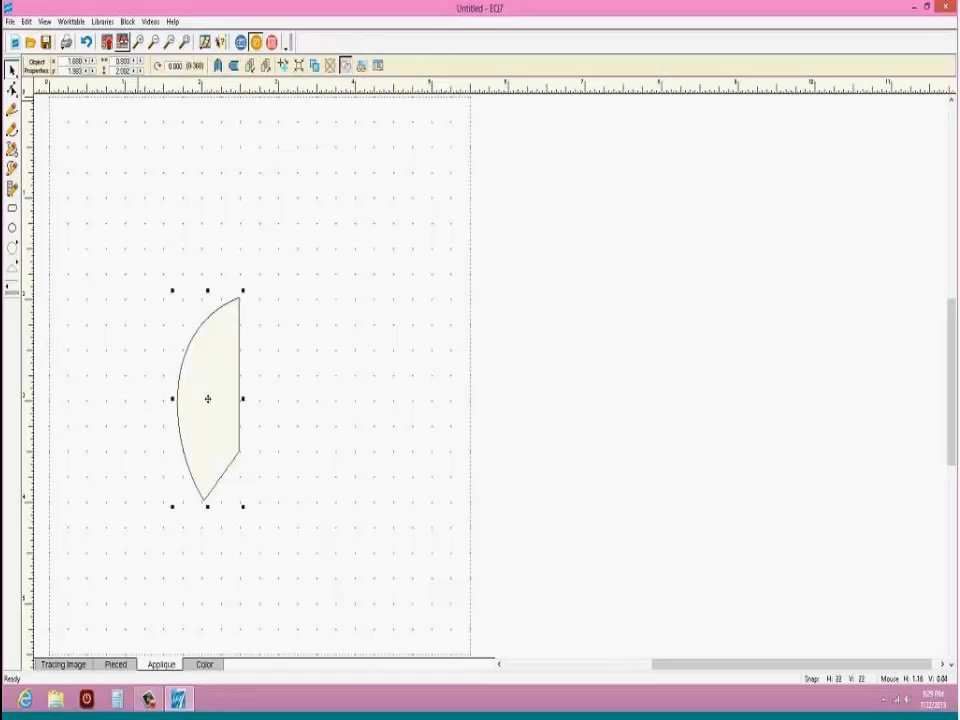
click(313, 65)
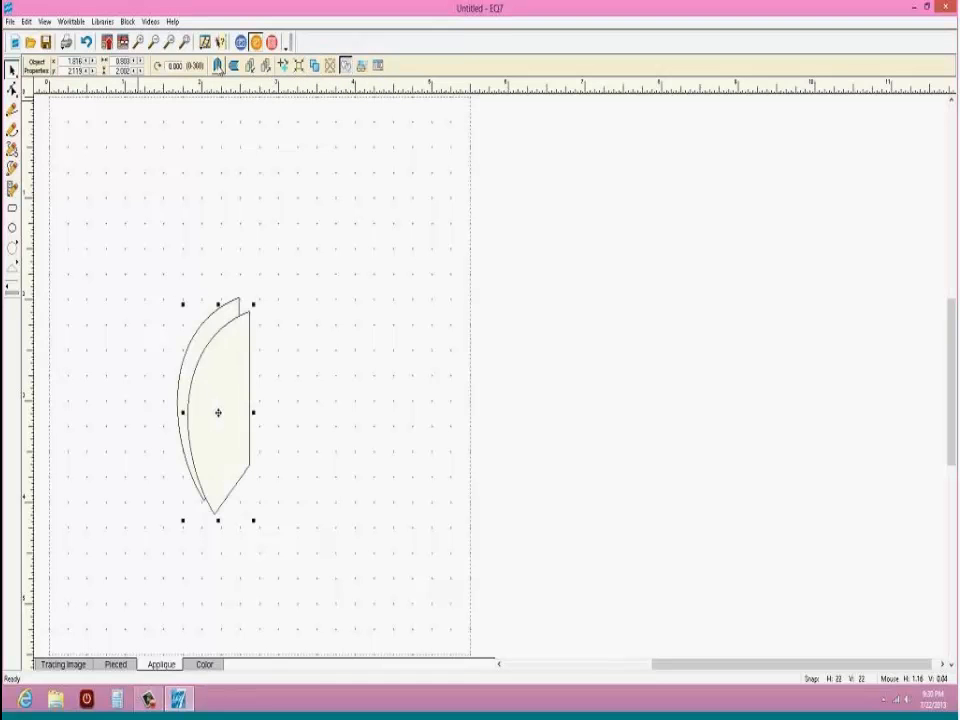
click(218, 65)
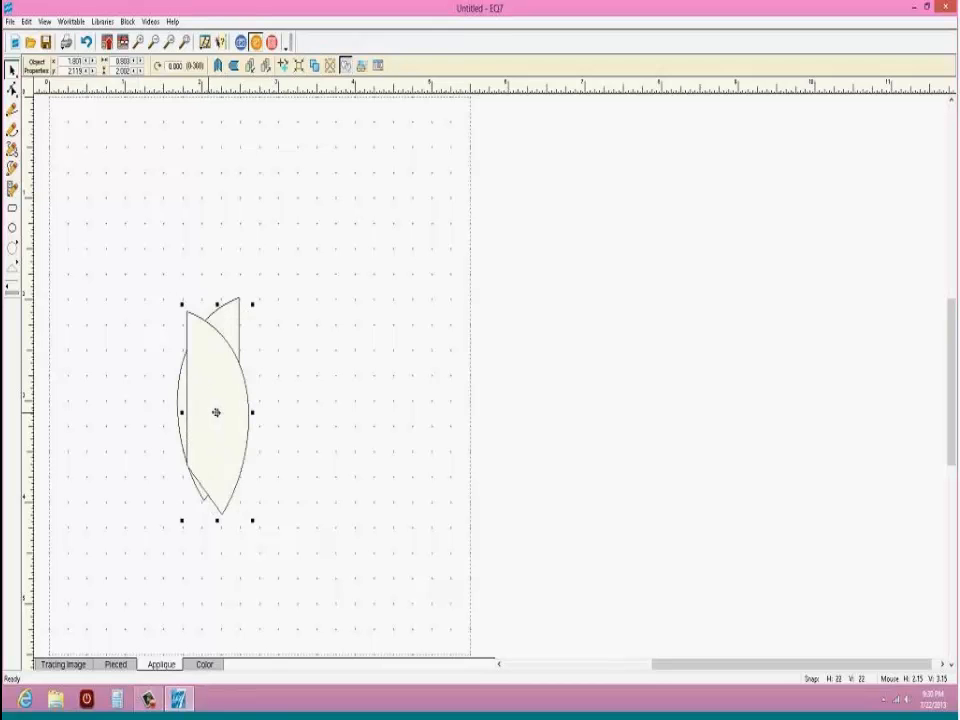
drag(216, 411, 268, 397)
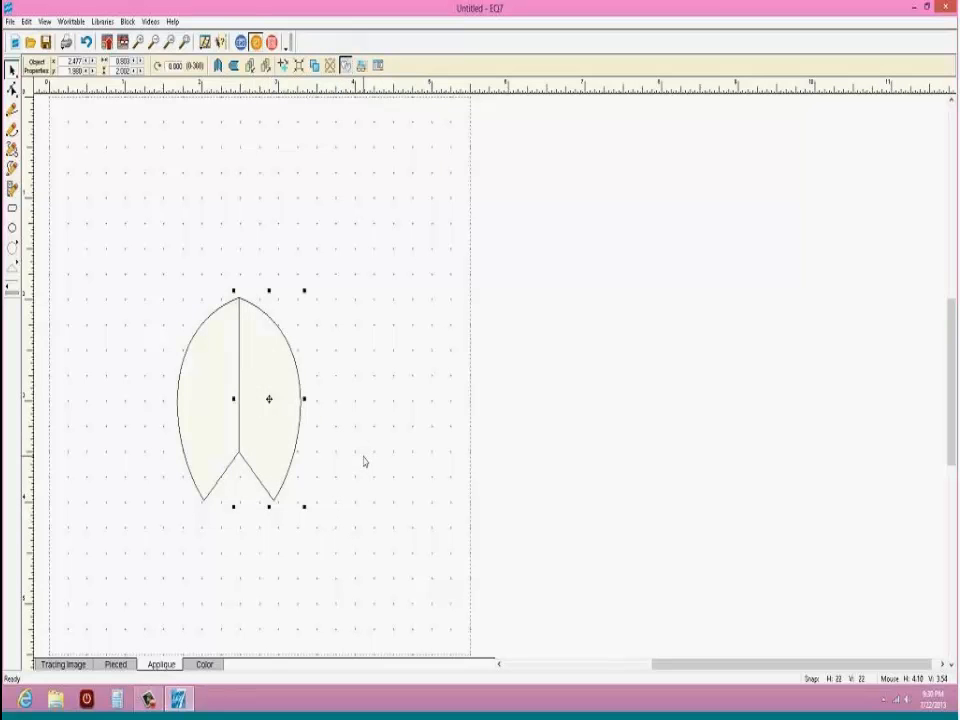
Step: Select both mirrored halves together and stretch them horizontally until the pair is about 1.9 wide
click(351, 514)
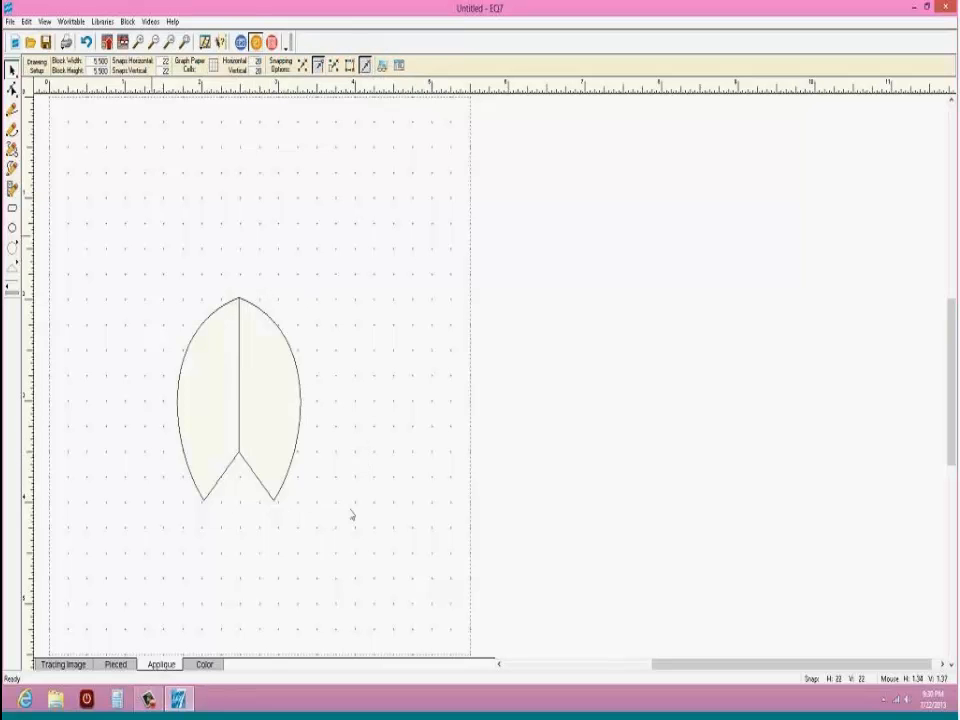
drag(131, 253, 340, 468)
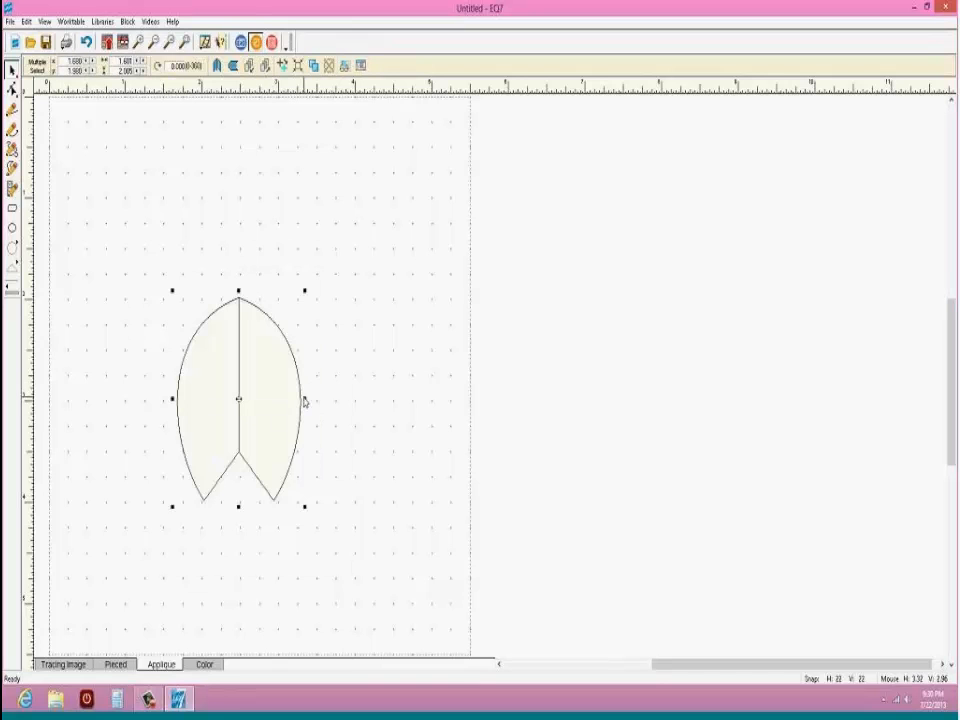
drag(304, 399, 335, 400)
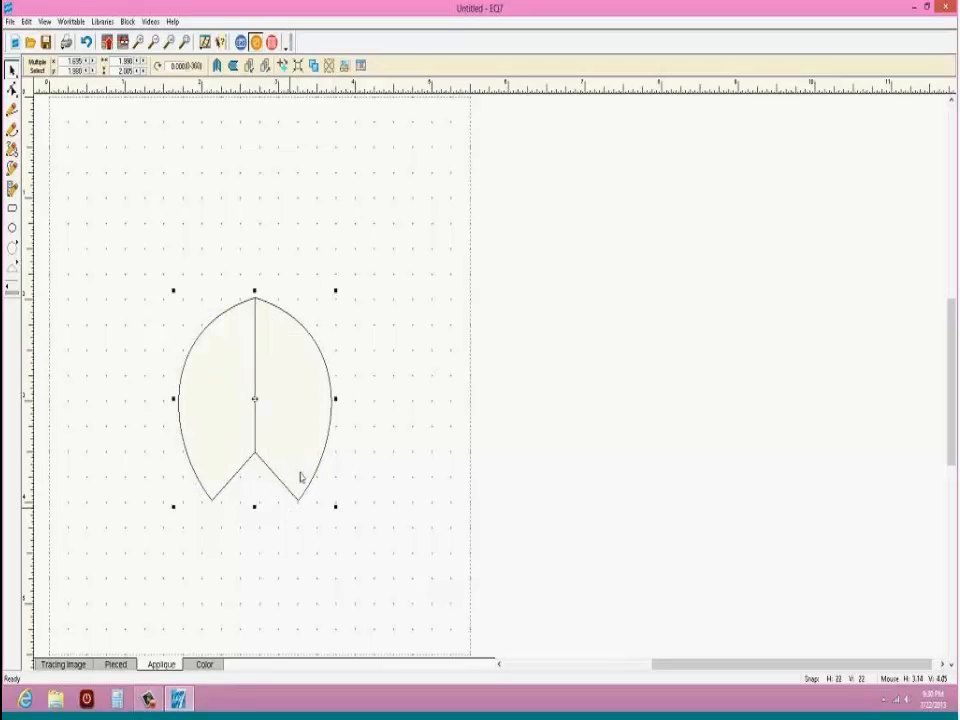
drag(334, 399, 328, 399)
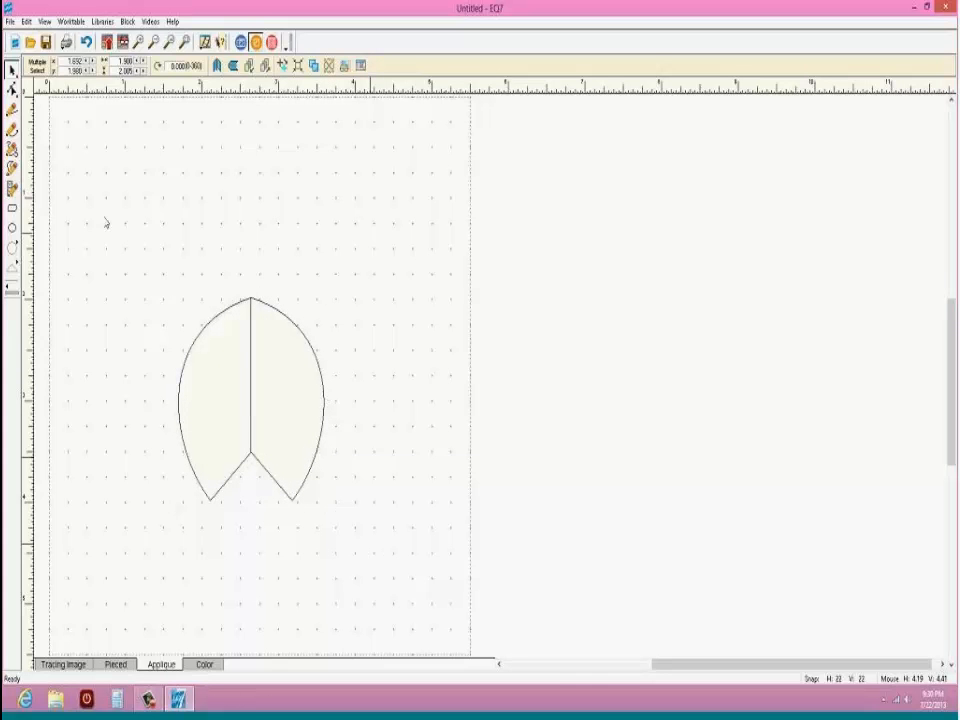
Step: Draw a circle about 0.73 in diameter, center it over the halves' top point, and convert it to a regular drawn object
click(12, 228)
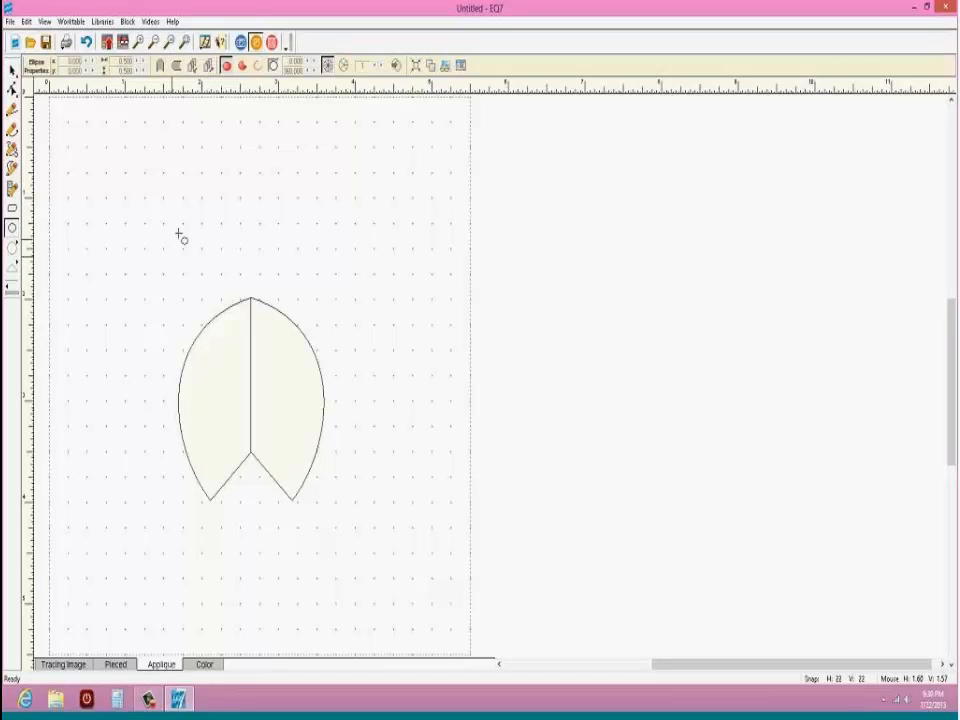
mouse_move(194, 219)
mouse_down()
mouse_move(268, 287)
mouse_move(268, 299)
mouse_move(258, 294)
mouse_up()
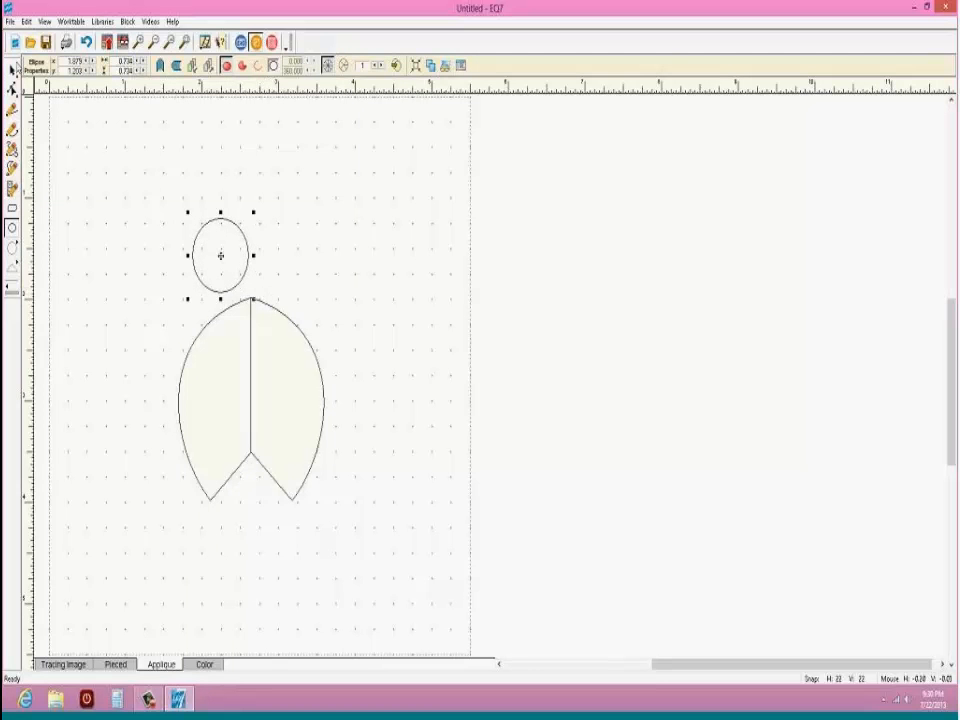
click(12, 70)
drag(219, 255, 251, 285)
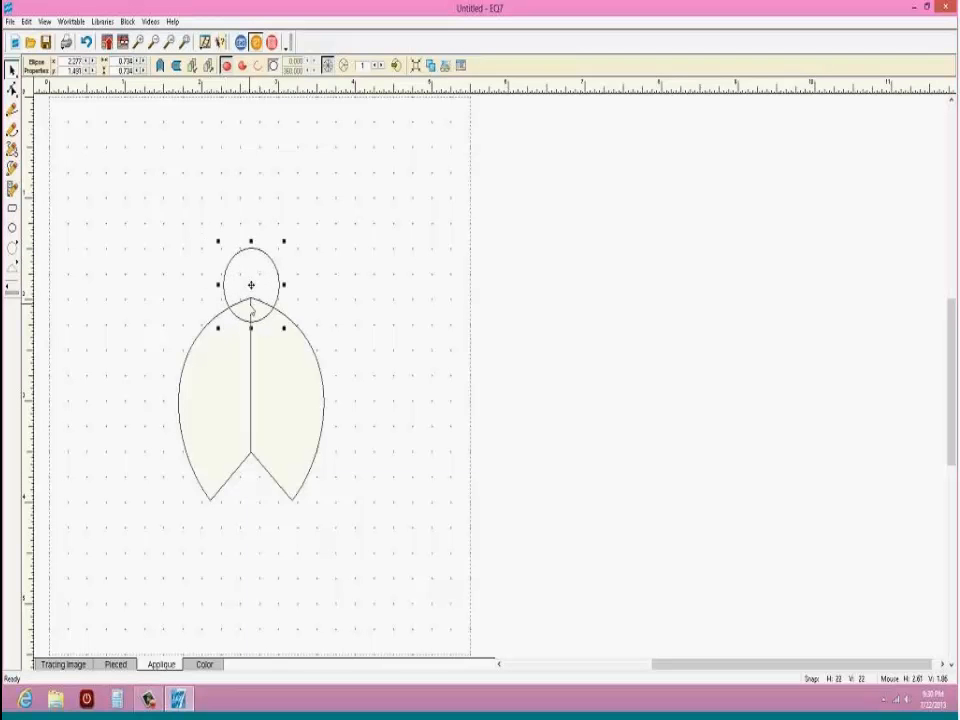
click(396, 65)
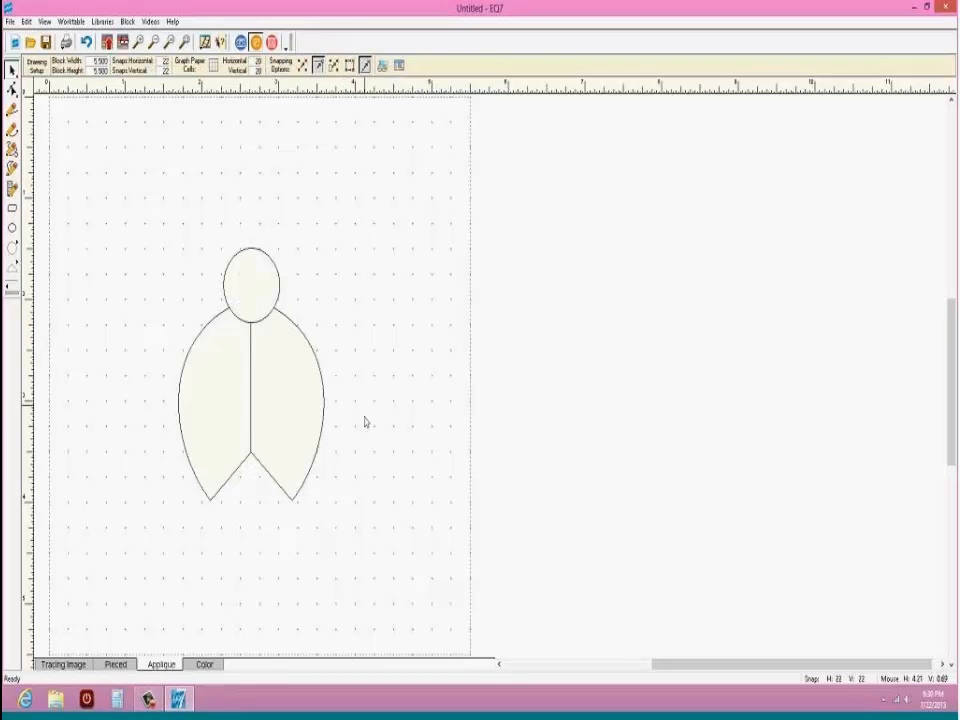
Step: Enlarge the head circle to about 0.89 by 0.76 and recenter it over the top of the wing seam
click(253, 253)
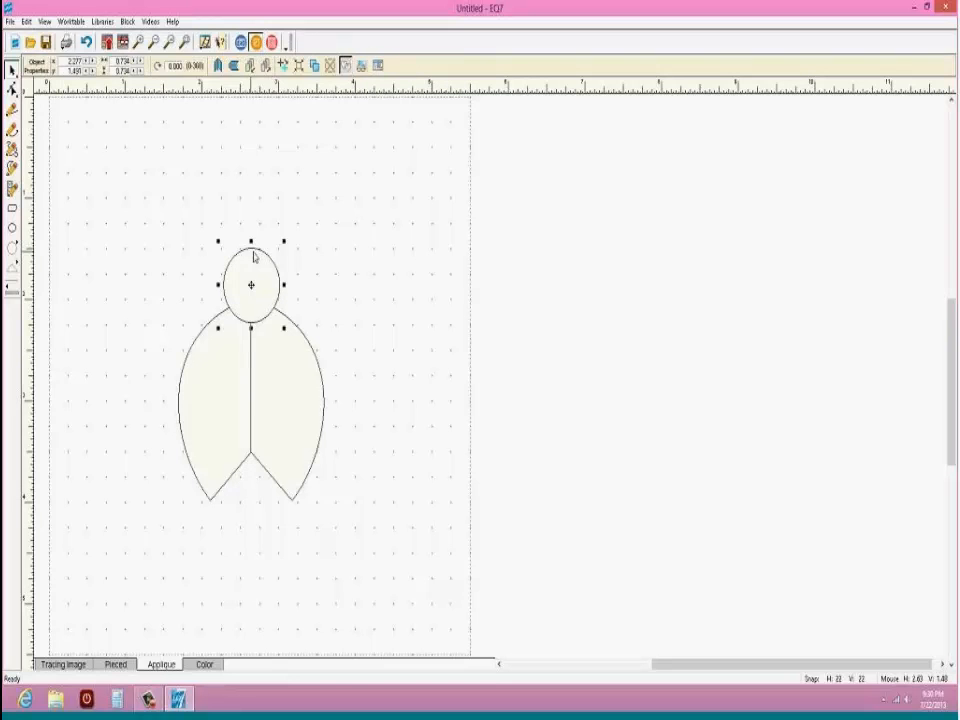
click(260, 322)
drag(251, 285, 251, 291)
drag(284, 247, 296, 242)
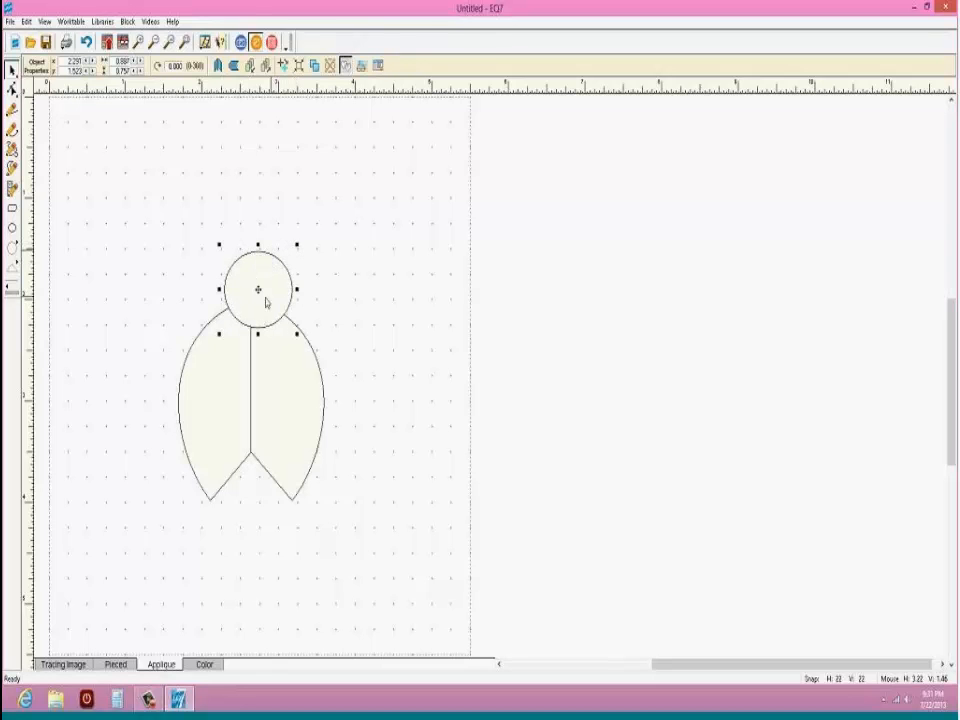
drag(257, 287, 251, 291)
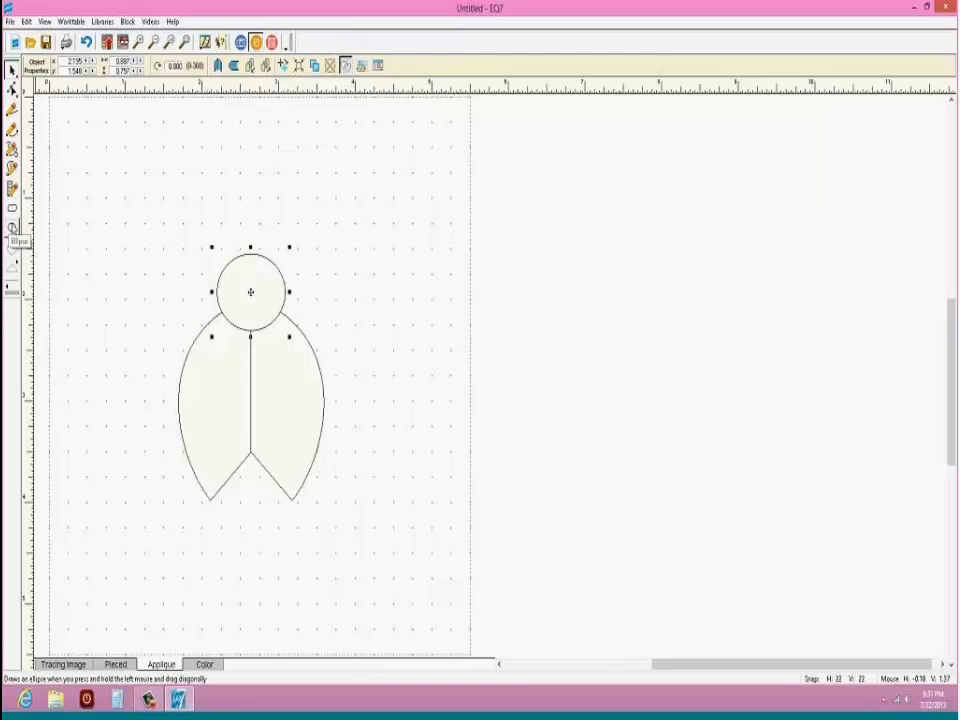
Step: Draw a small circle for a spot and place it near the top of the left wing
click(12, 228)
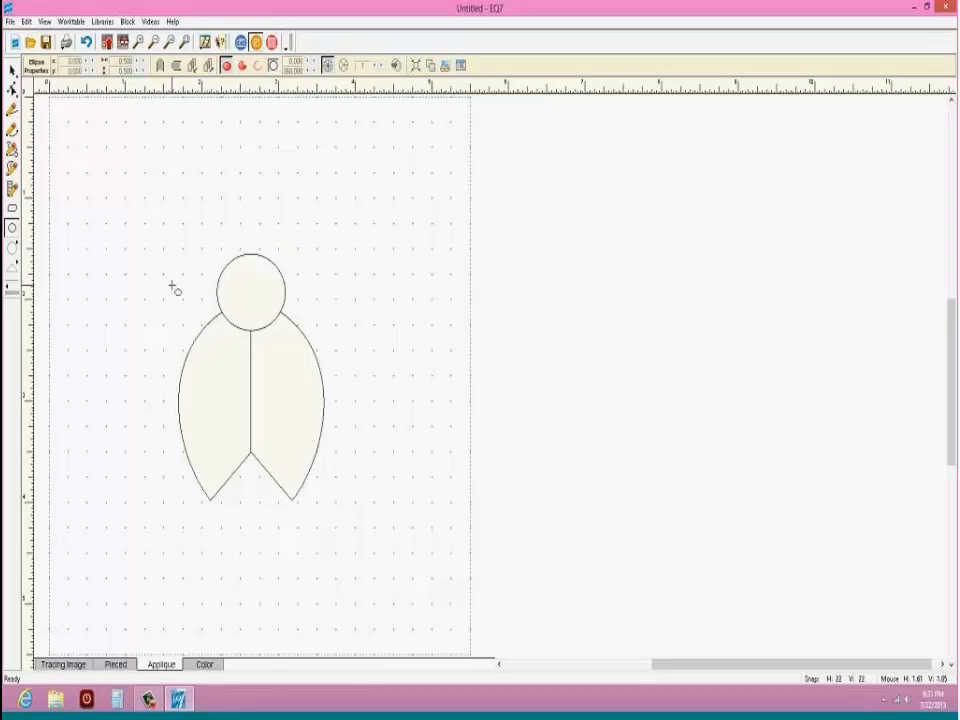
drag(172, 286, 184, 308)
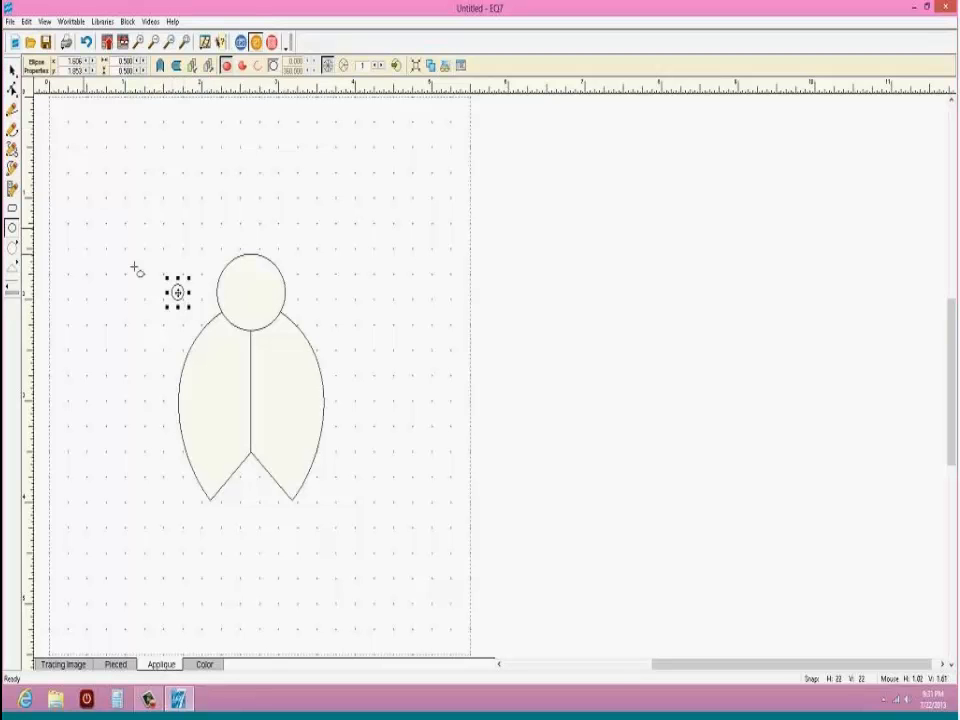
key(Delete)
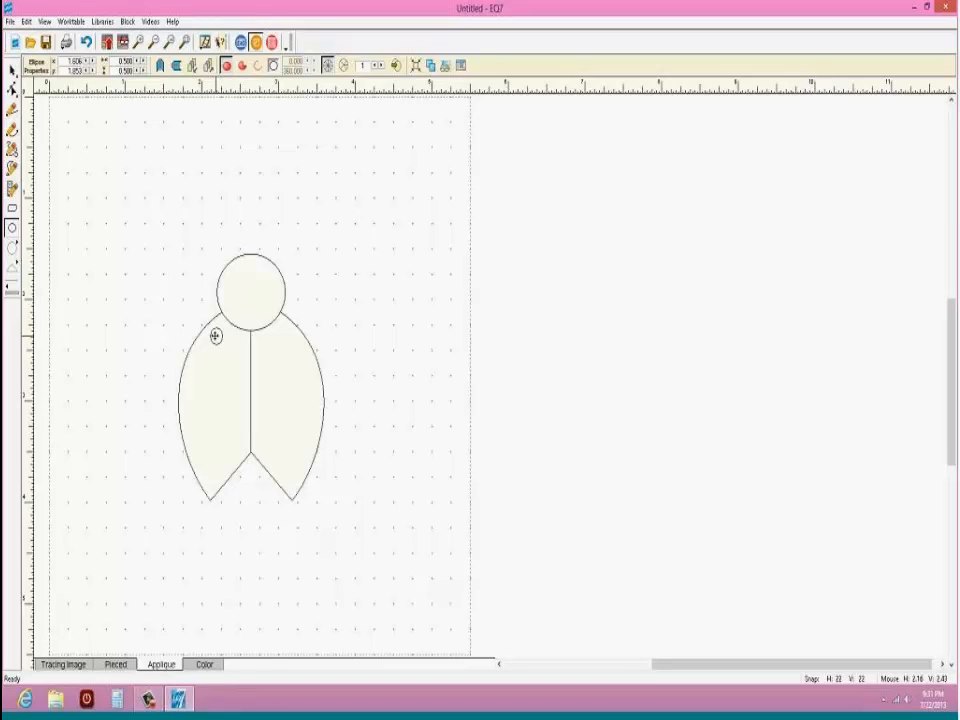
drag(209, 331, 221, 344)
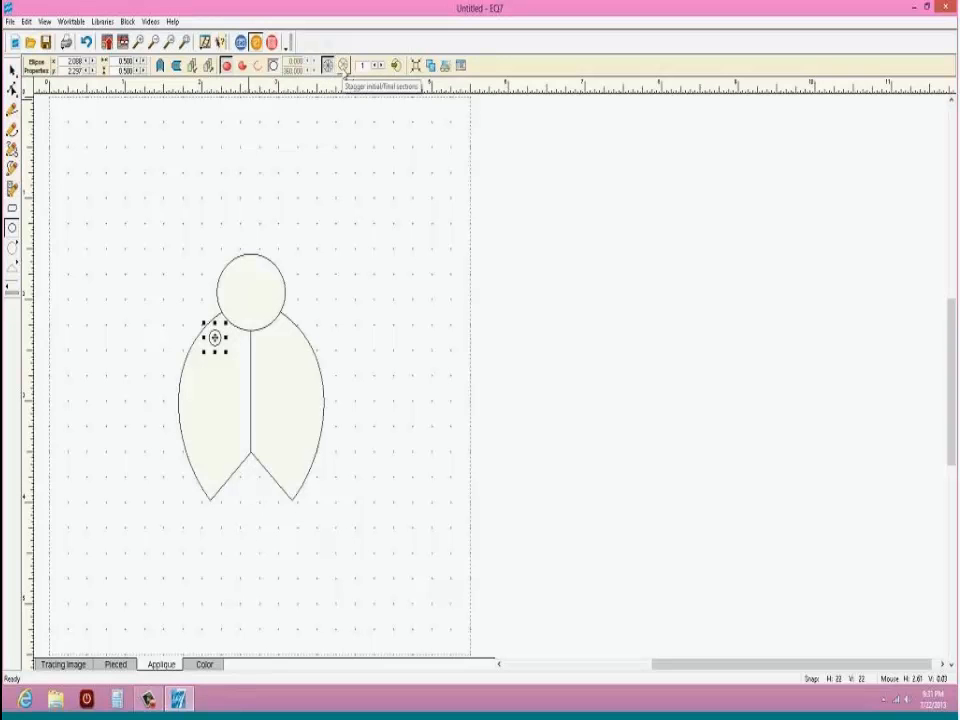
Step: Try the staggered section style on the small spot and undo its move to the right wing
click(344, 65)
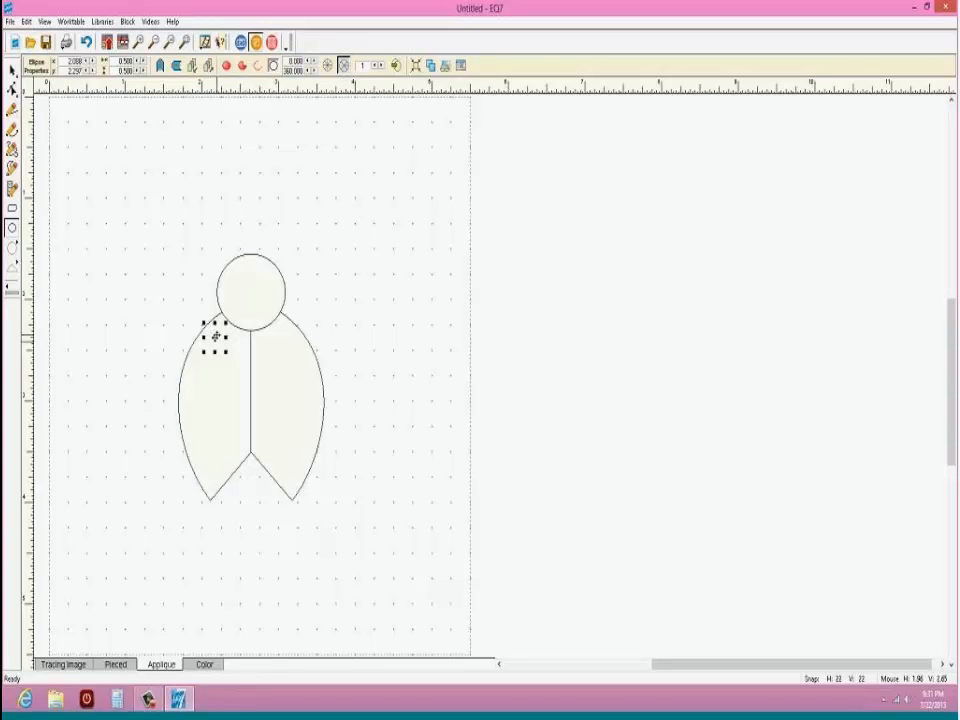
drag(215, 337, 272, 347)
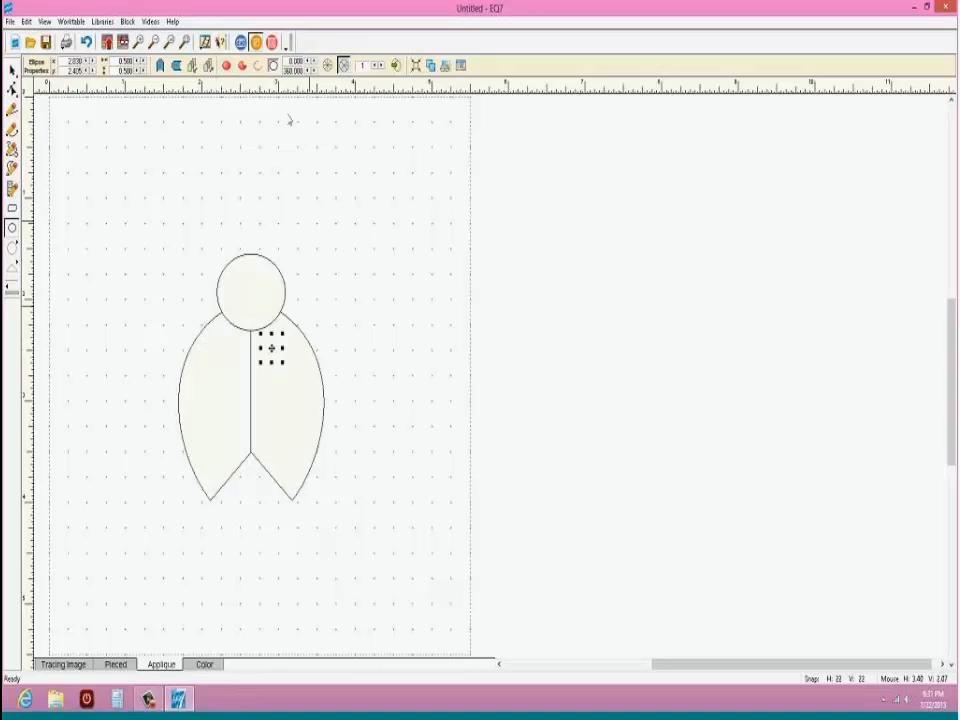
click(87, 42)
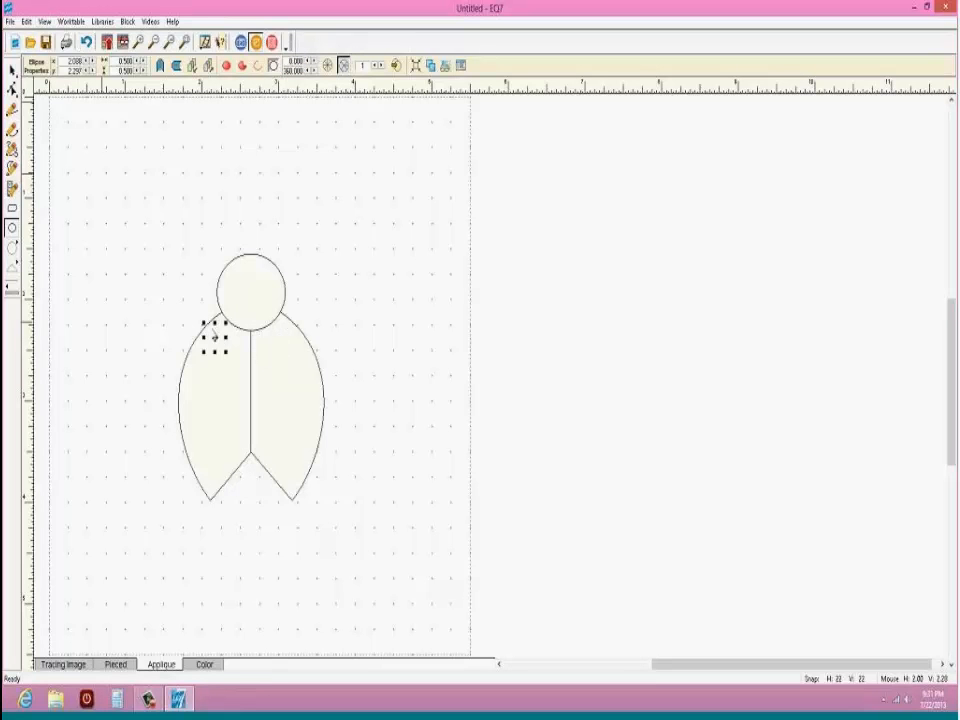
Step: Try dividing the small spot into several staggered sections and moving it to the right wing, and undo the changes
click(382, 67)
click(382, 67)
click(382, 67)
click(382, 67)
click(382, 67)
click(382, 67)
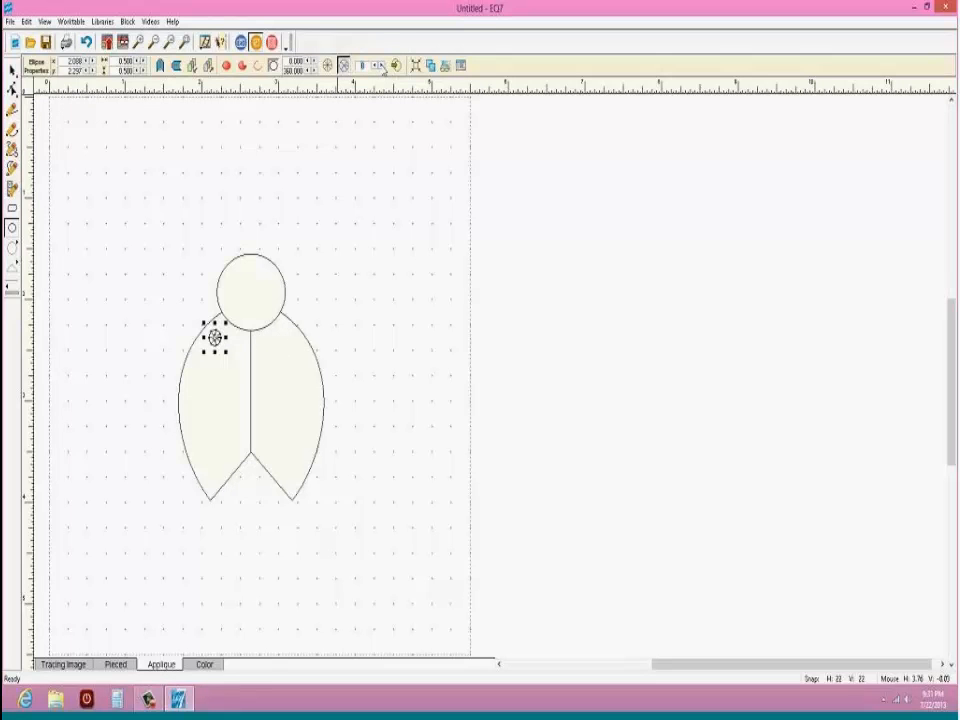
click(382, 67)
drag(215, 337, 280, 358)
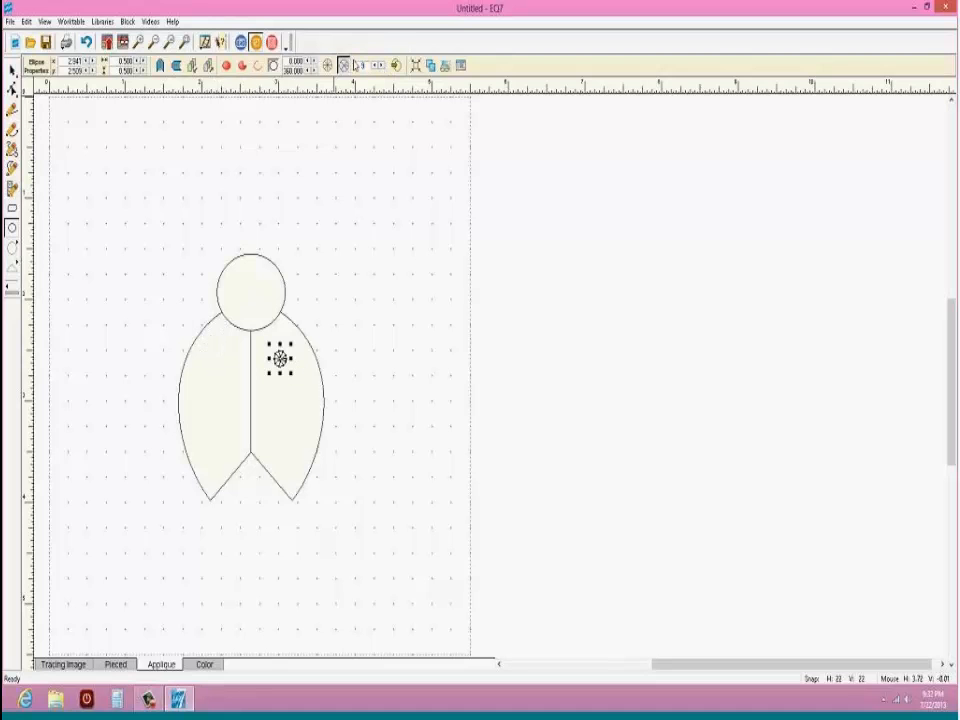
click(87, 43)
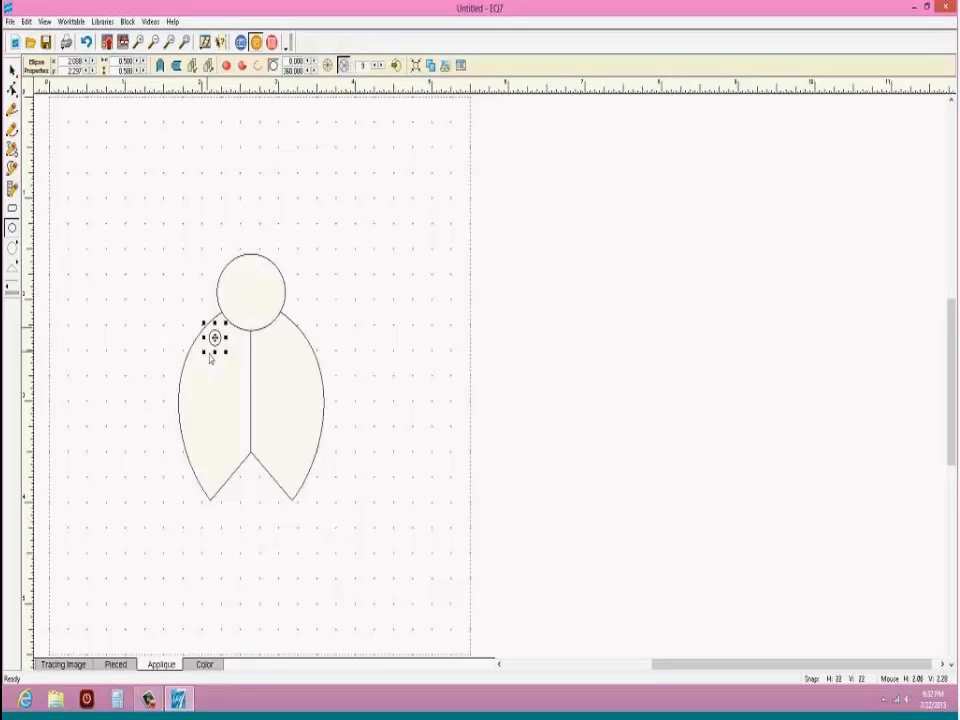
Step: Nudge the spot slightly down, duplicate it, and place the copy below it, closer to the center seam
drag(218, 338, 216, 342)
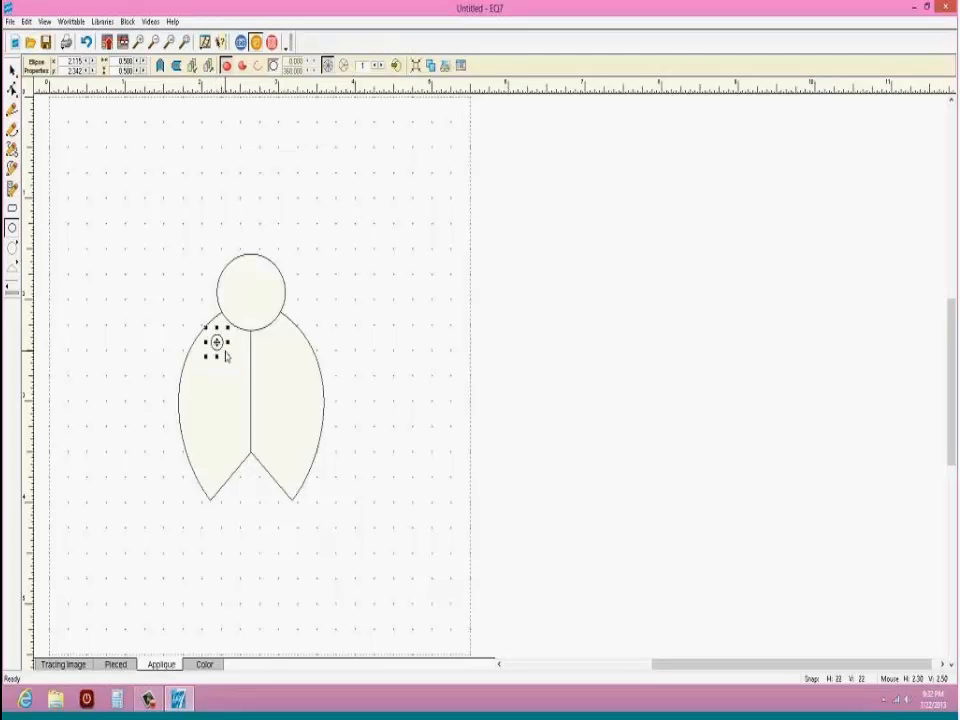
click(432, 66)
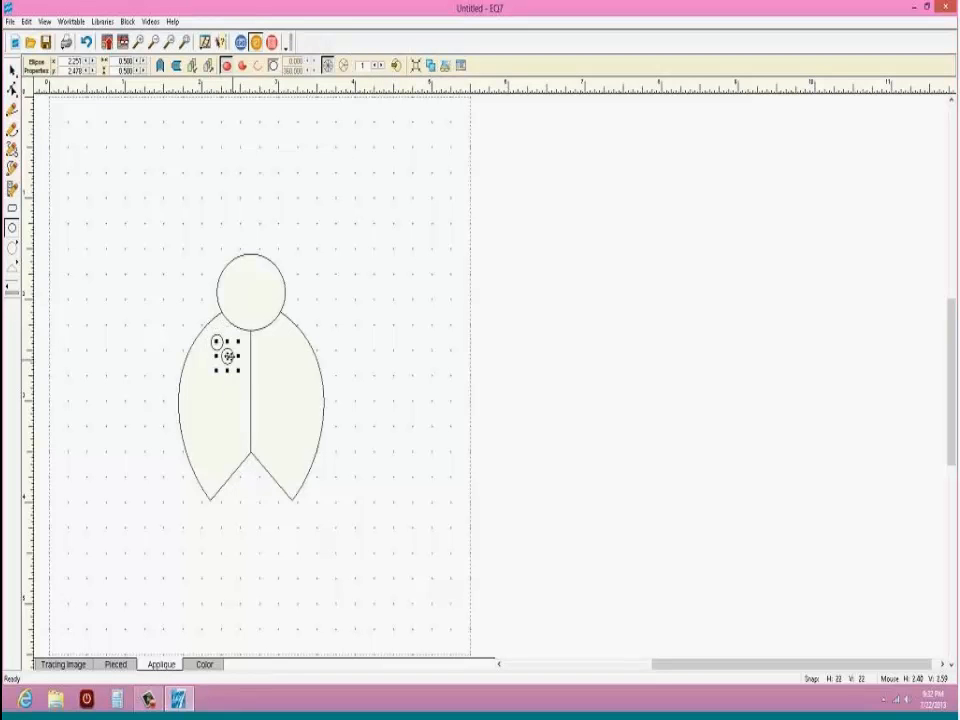
drag(227, 356, 231, 376)
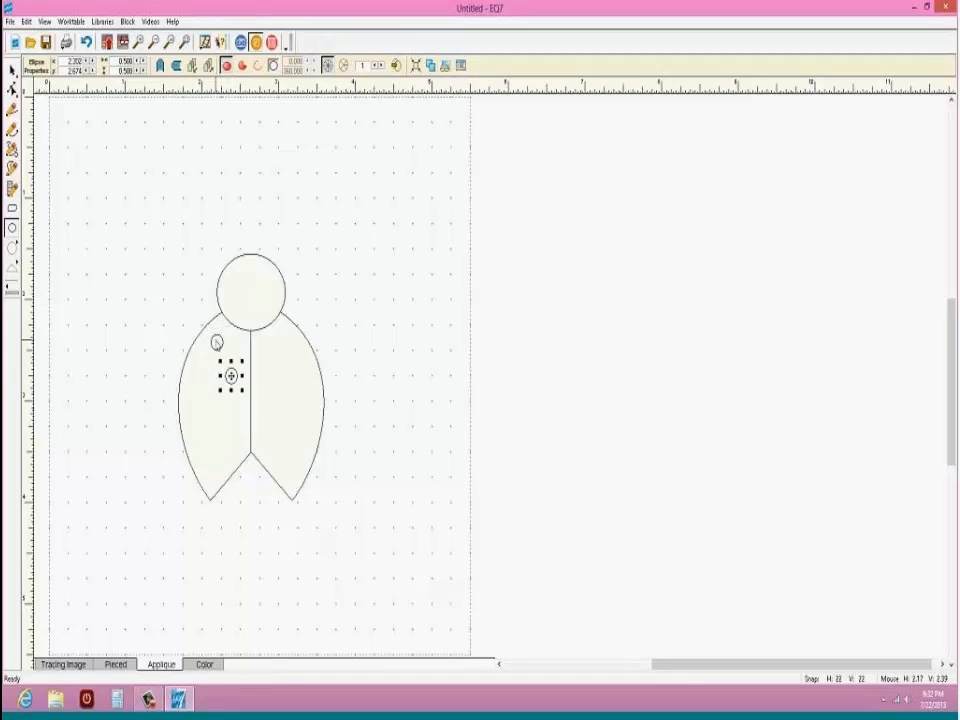
Step: Duplicate the two spots as a pair twice, placing one copy lower on the left wing and the other beside the center seam
shift+click(216, 342)
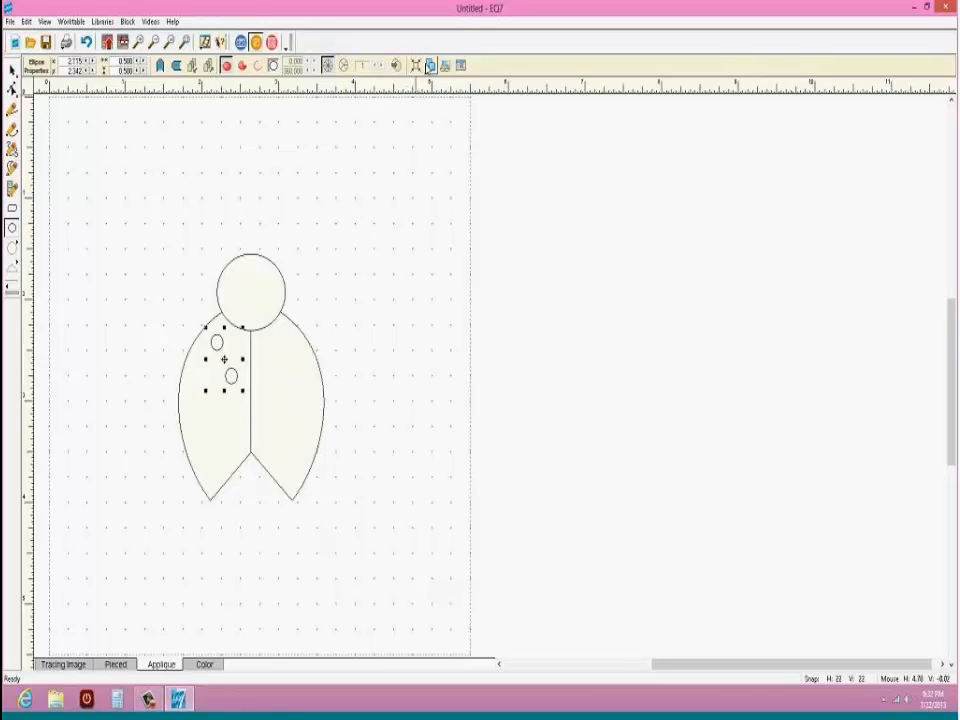
click(430, 67)
mouse_move(224, 374)
mouse_down()
mouse_move(233, 375)
mouse_move(205, 407)
mouse_up()
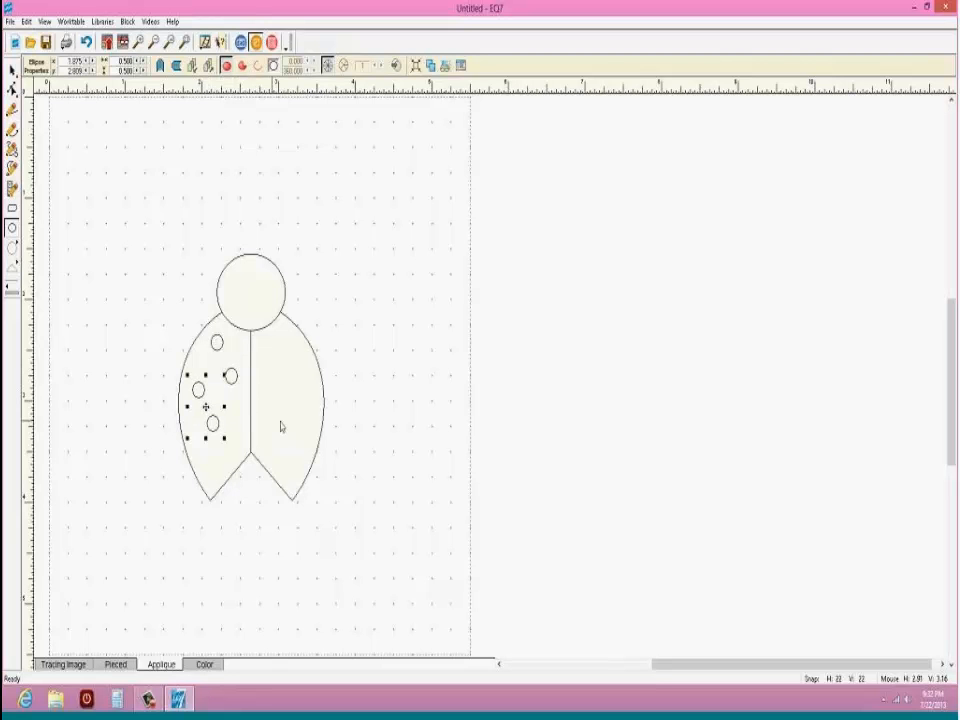
click(431, 66)
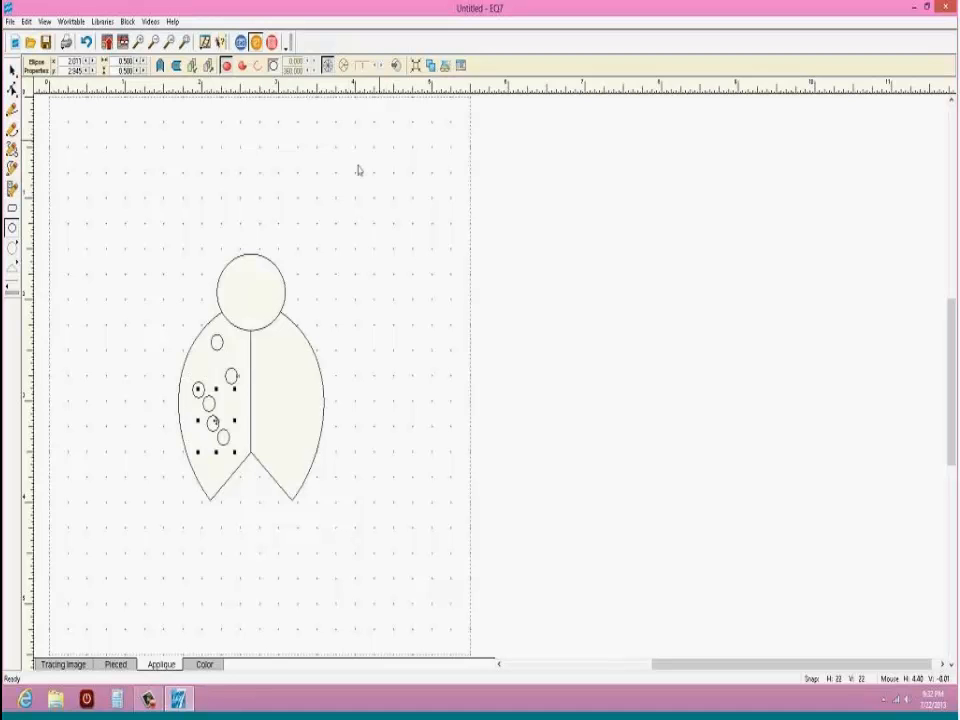
mouse_move(214, 422)
mouse_down()
mouse_move(235, 420)
mouse_move(242, 451)
mouse_move(240, 428)
mouse_up()
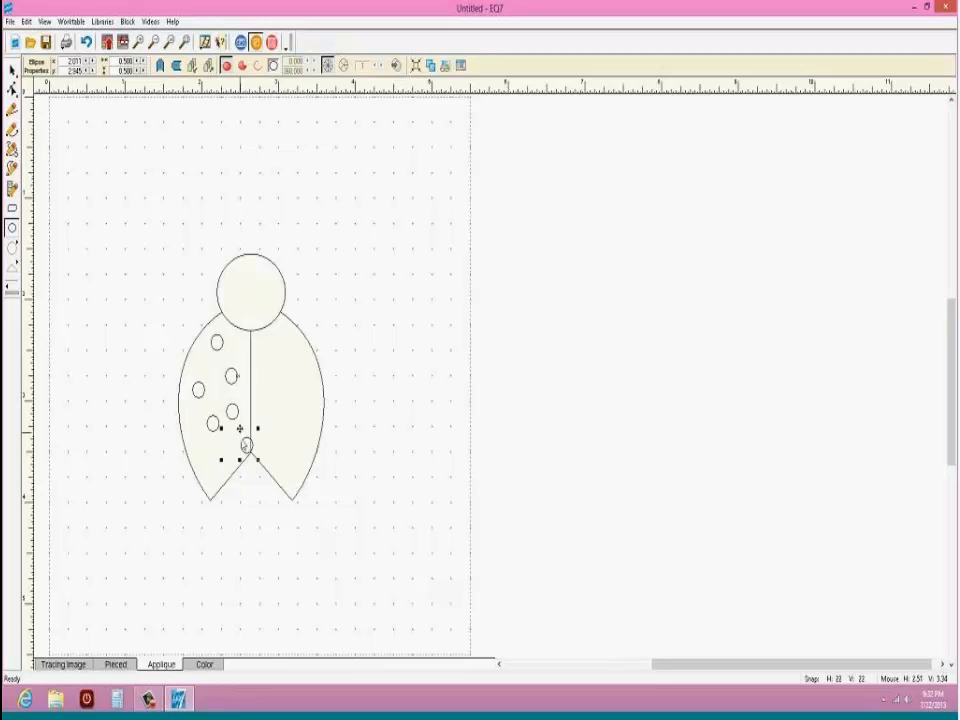
click(262, 514)
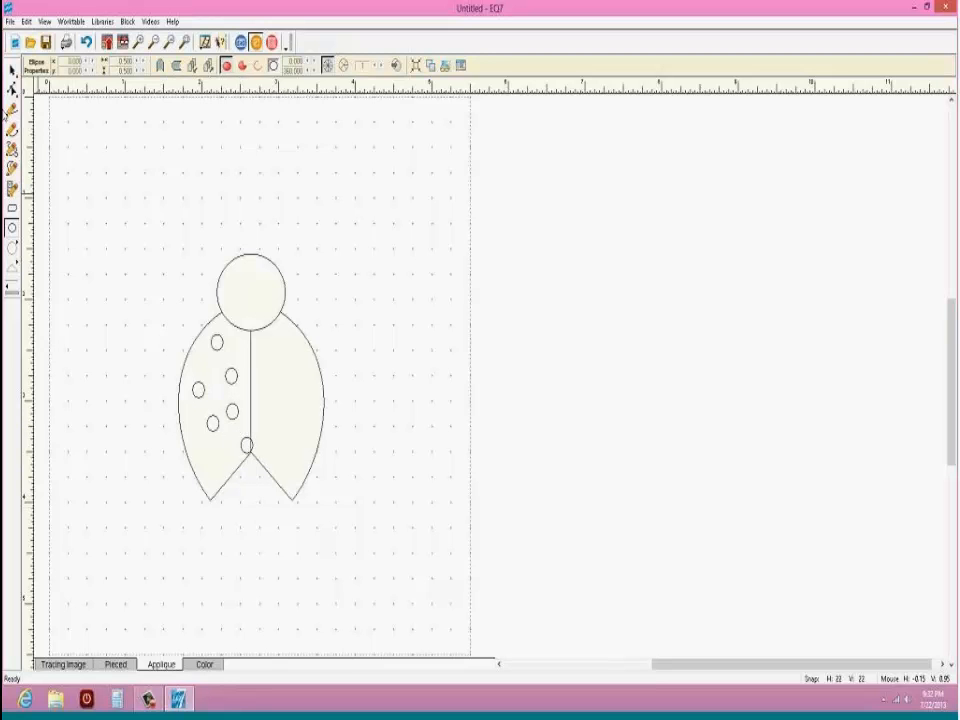
Step: Move the lower outer spot closer to the left wing's outer edge, and shift the bottom spot off the center seam onto the wing
click(12, 70)
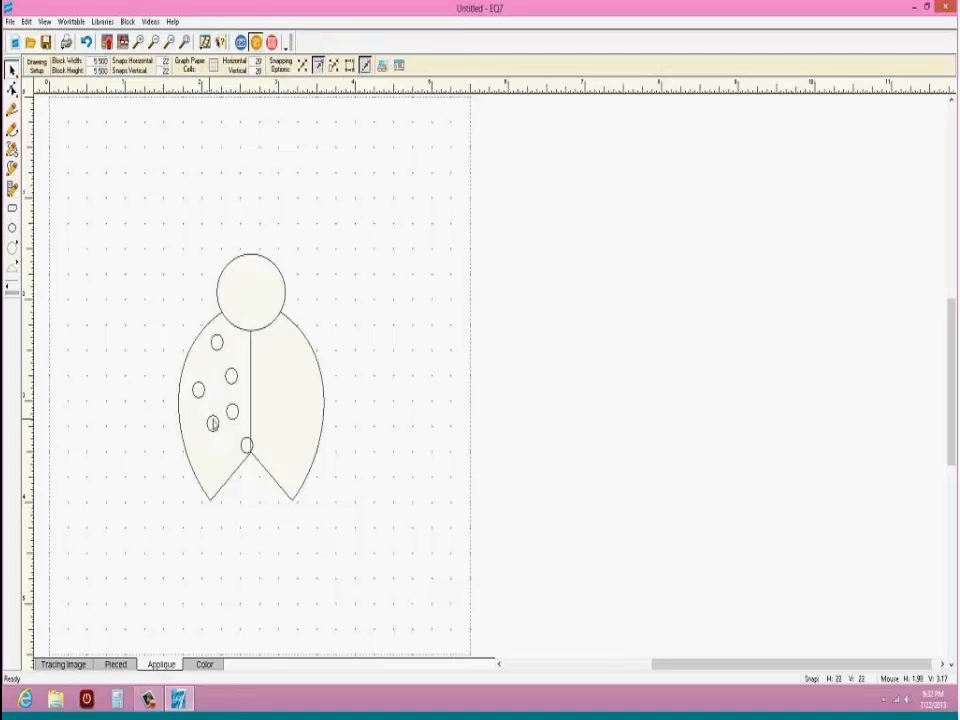
click(213, 423)
drag(213, 423, 199, 432)
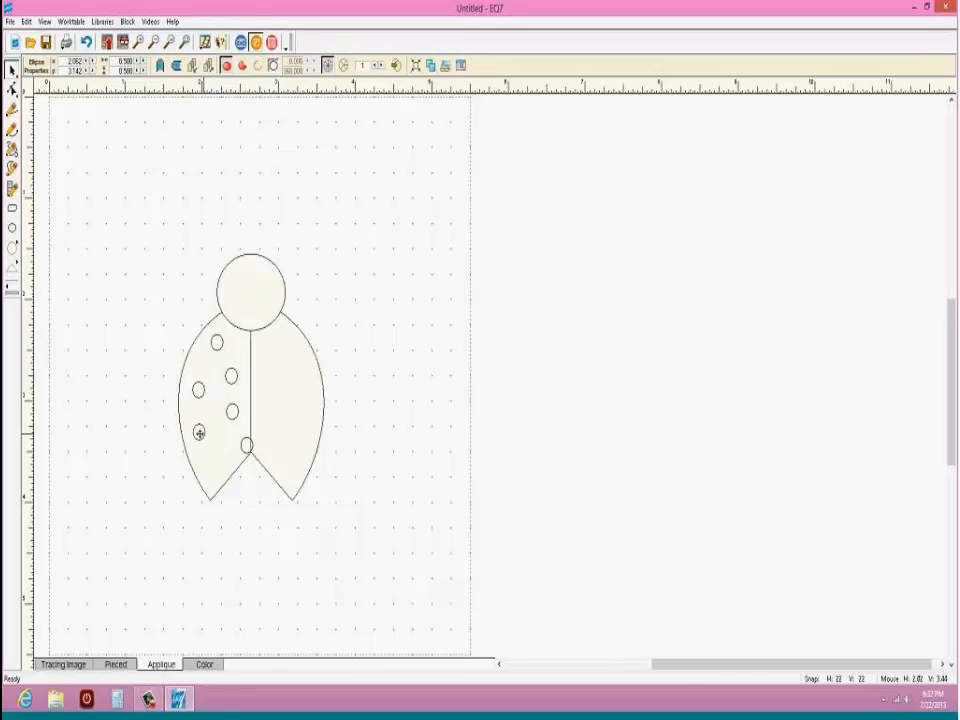
click(245, 447)
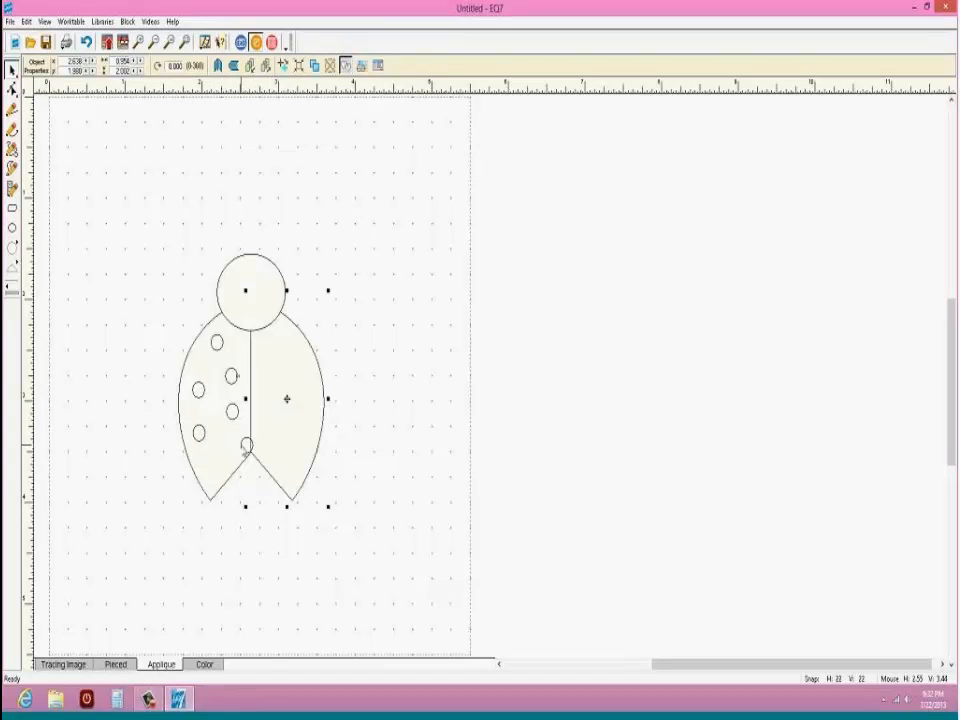
click(246, 445)
drag(246, 445, 224, 451)
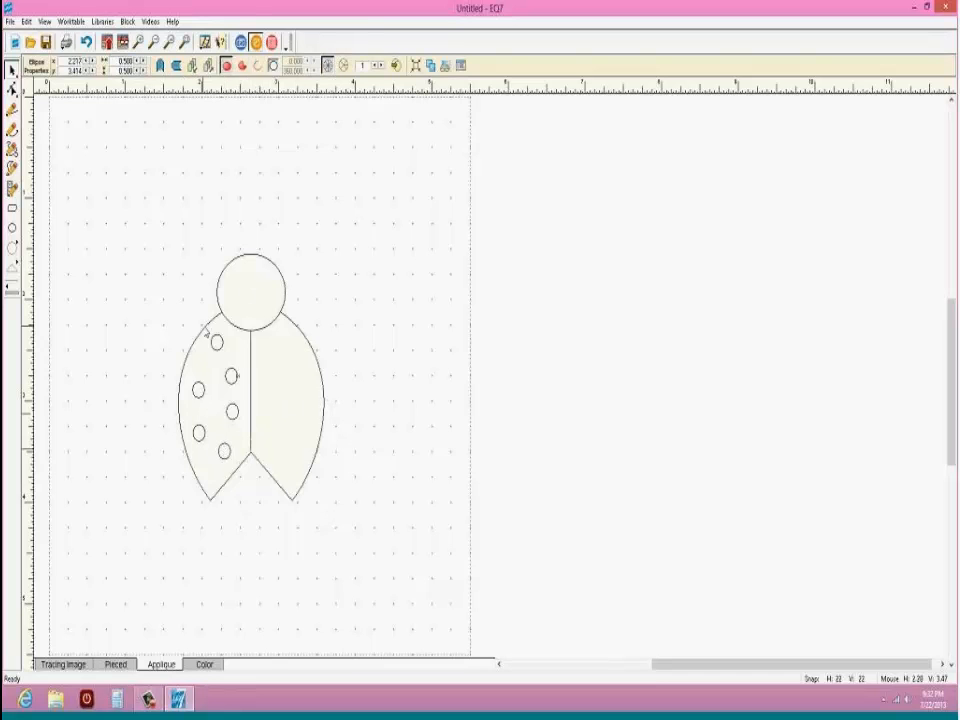
Step: Move the upper inner spot slightly up toward the seam, and the spot below it up toward the middle of the left wing
click(231, 375)
drag(231, 375, 236, 366)
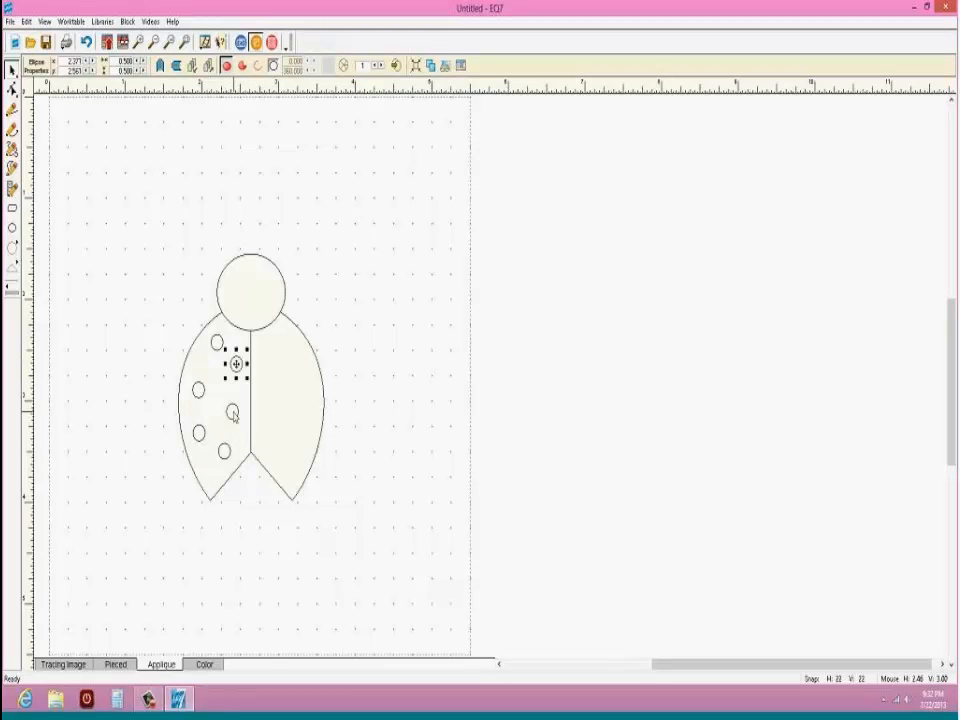
click(232, 410)
drag(232, 410, 225, 398)
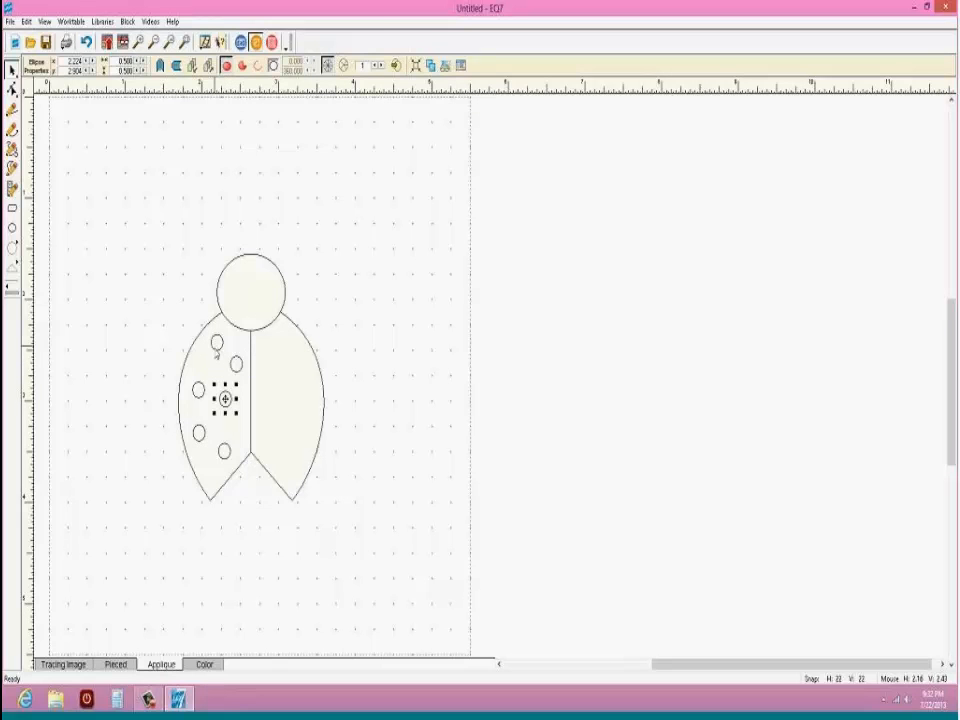
Step: Duplicate all six left-wing spots as one group and place the copy on the right wing
shift+click(216, 352)
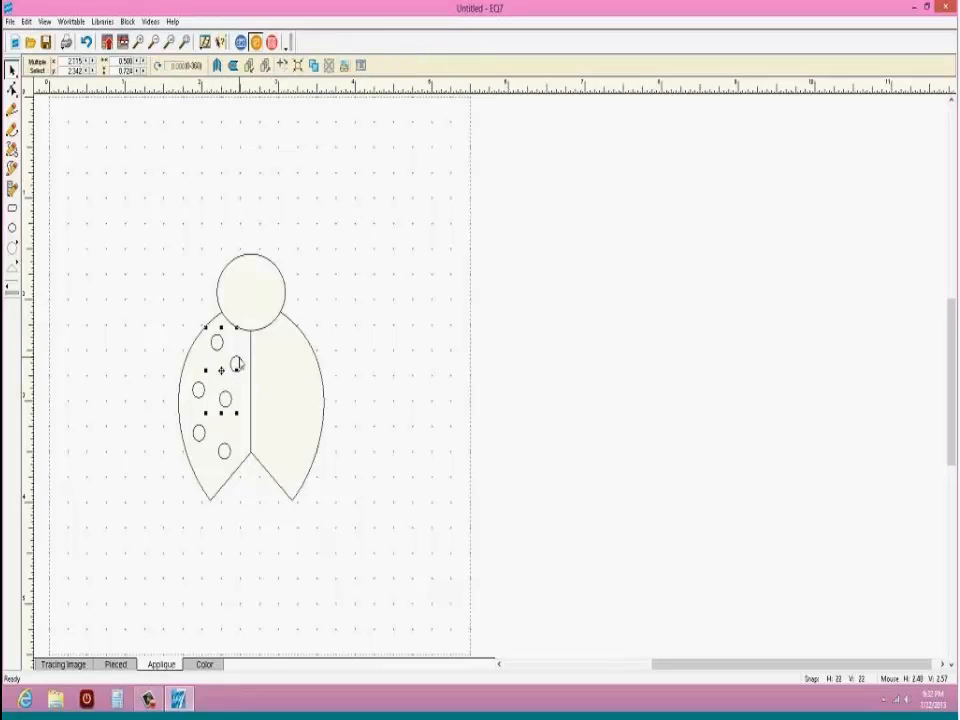
shift+click(236, 366)
shift+click(198, 390)
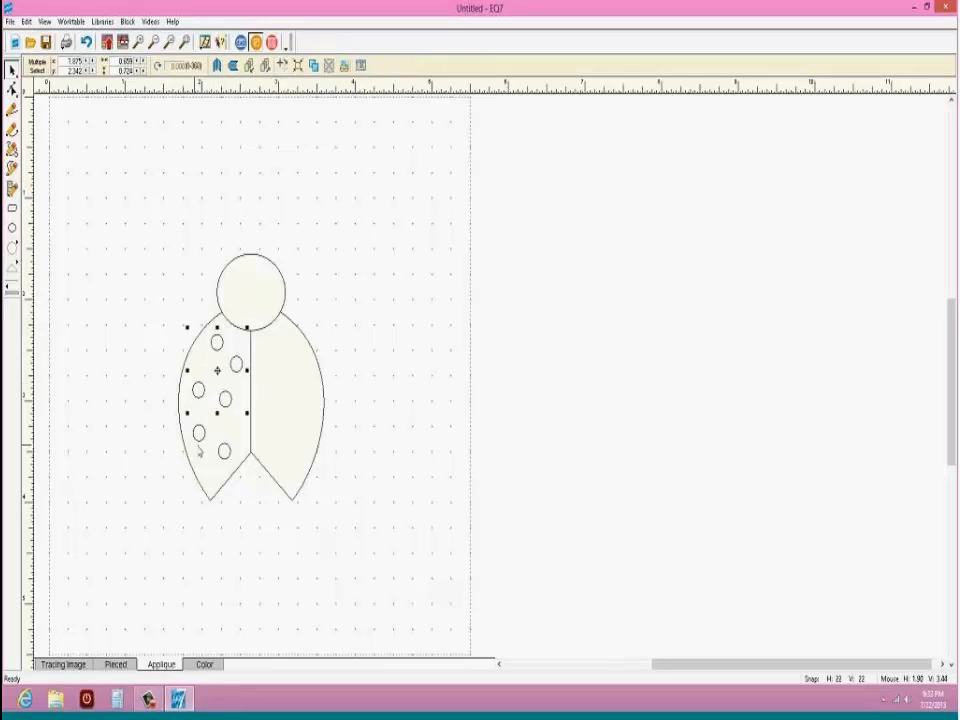
shift+click(199, 440)
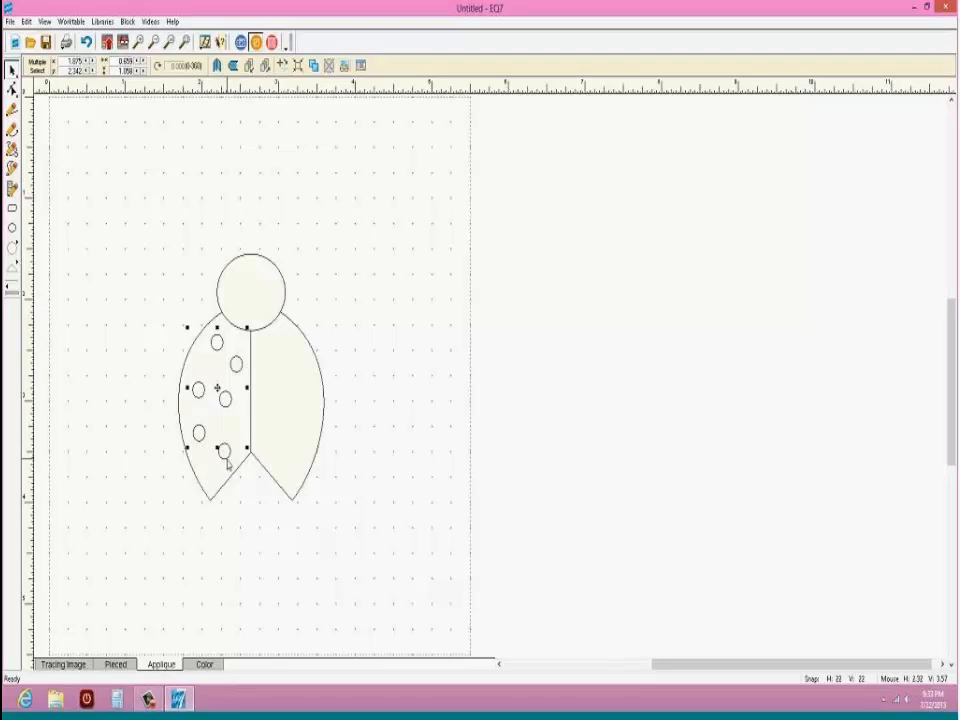
shift+click(226, 456)
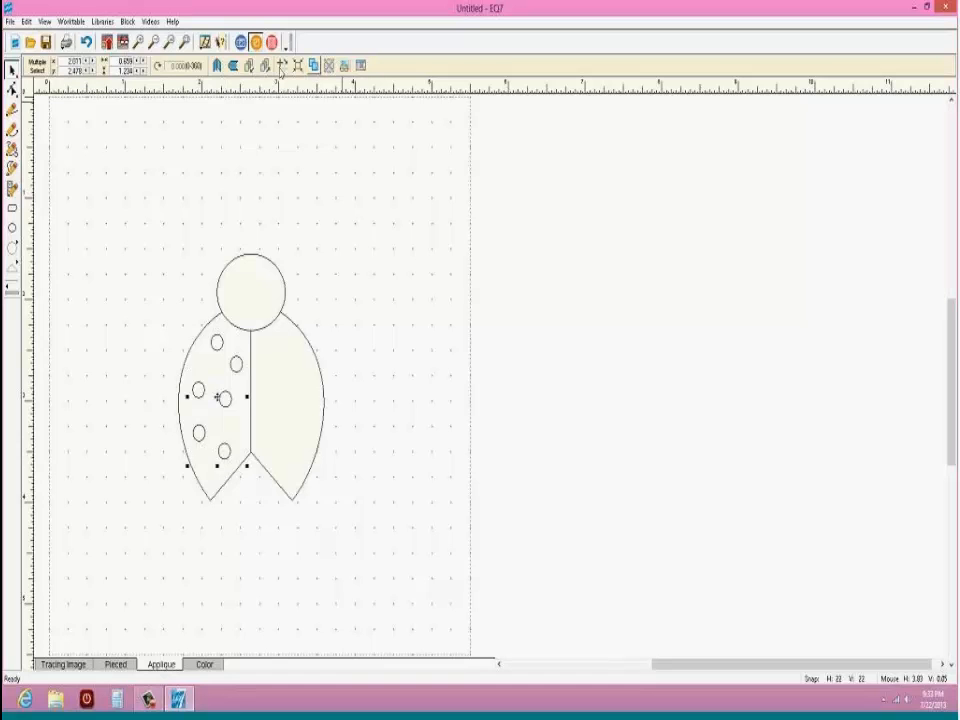
key(ctrl+c)
key(ctrl+v)
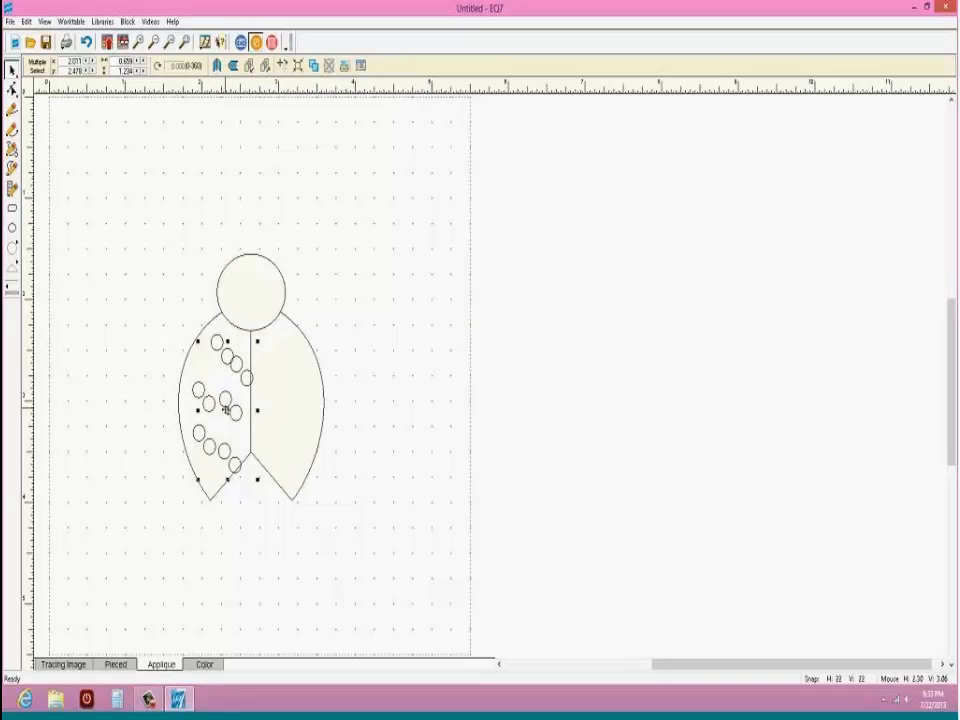
drag(228, 410, 286, 402)
click(286, 402)
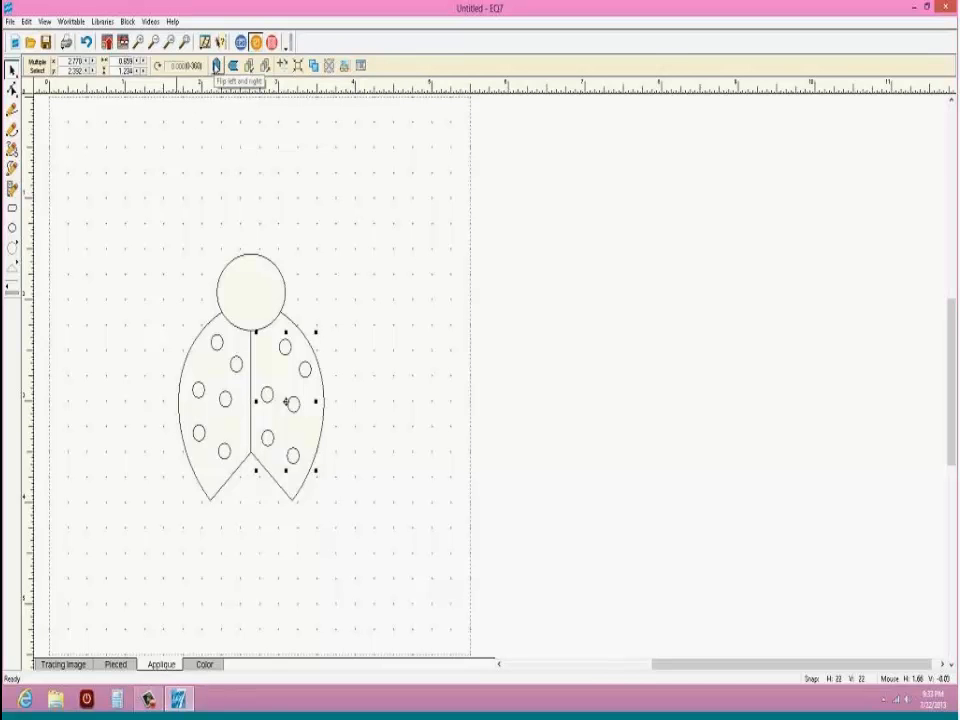
click(336, 403)
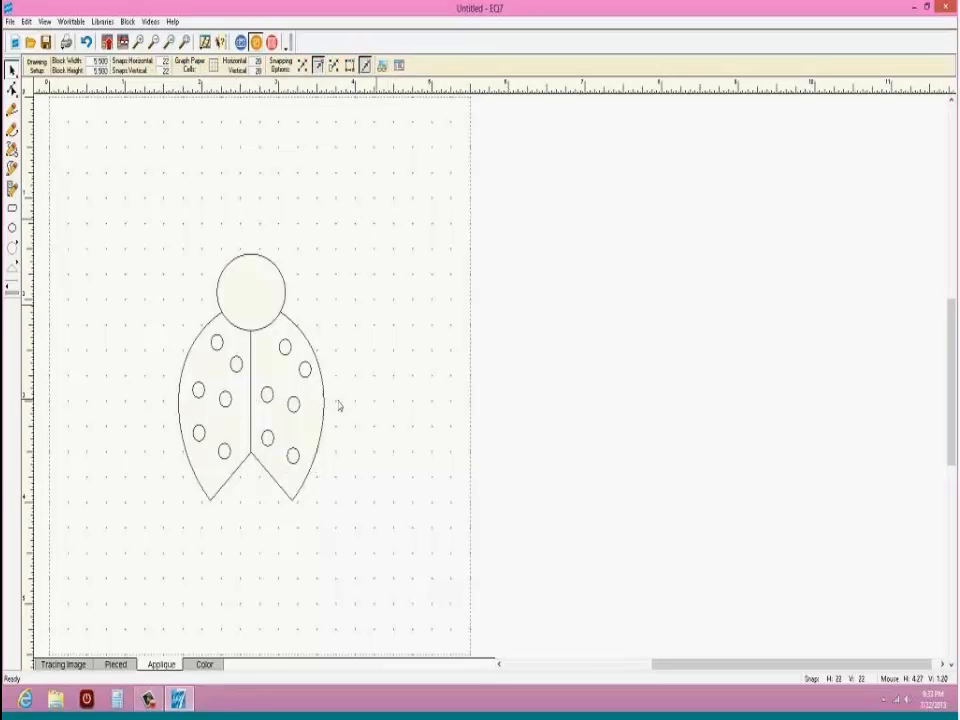
Step: Move the right wing's two upper spots toward the seam, and shift its middle pair and bottom outer spot slightly outward
click(285, 346)
drag(285, 346, 275, 397)
click(304, 369)
click(293, 404)
click(267, 395)
click(296, 456)
drag(293, 455, 296, 454)
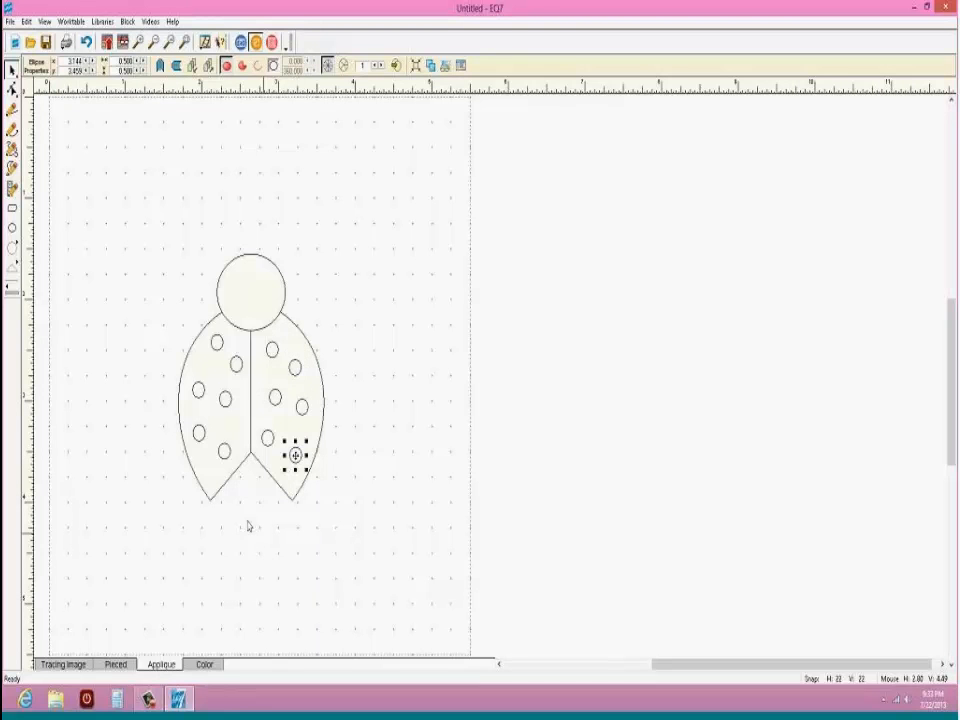
Step: Color both wings with the bright red fabric and the head with the dark purple-and-black fabric
click(204, 664)
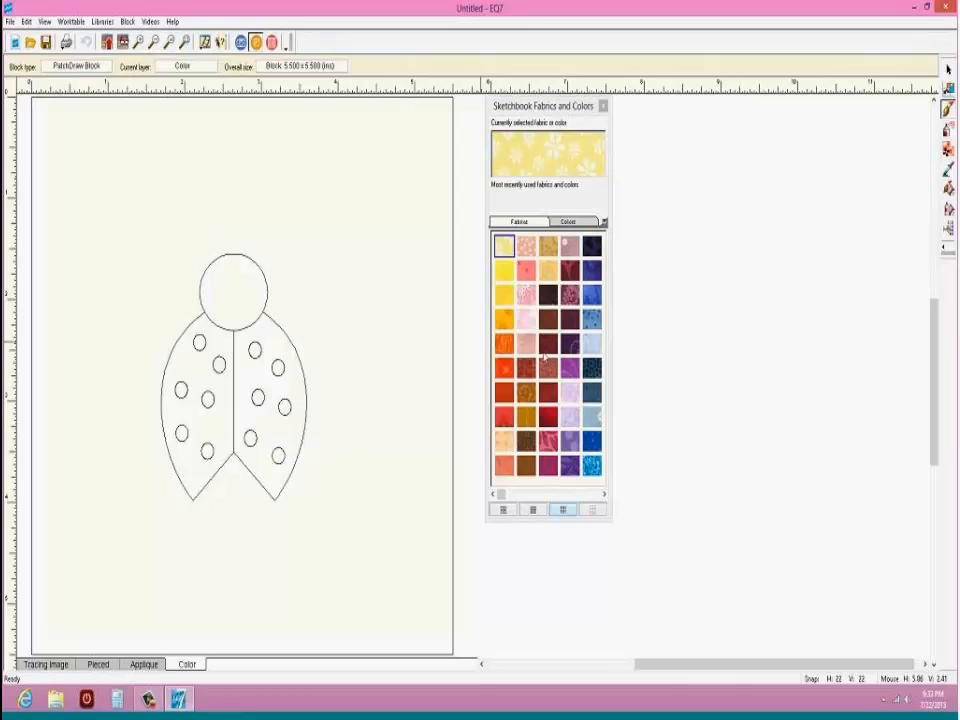
click(506, 416)
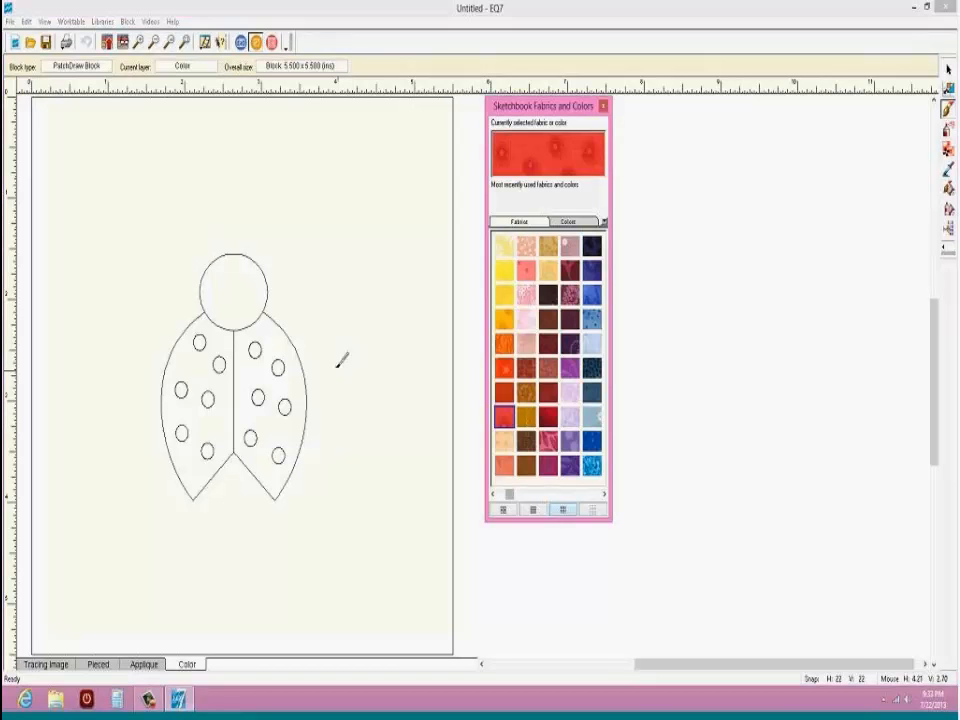
click(280, 332)
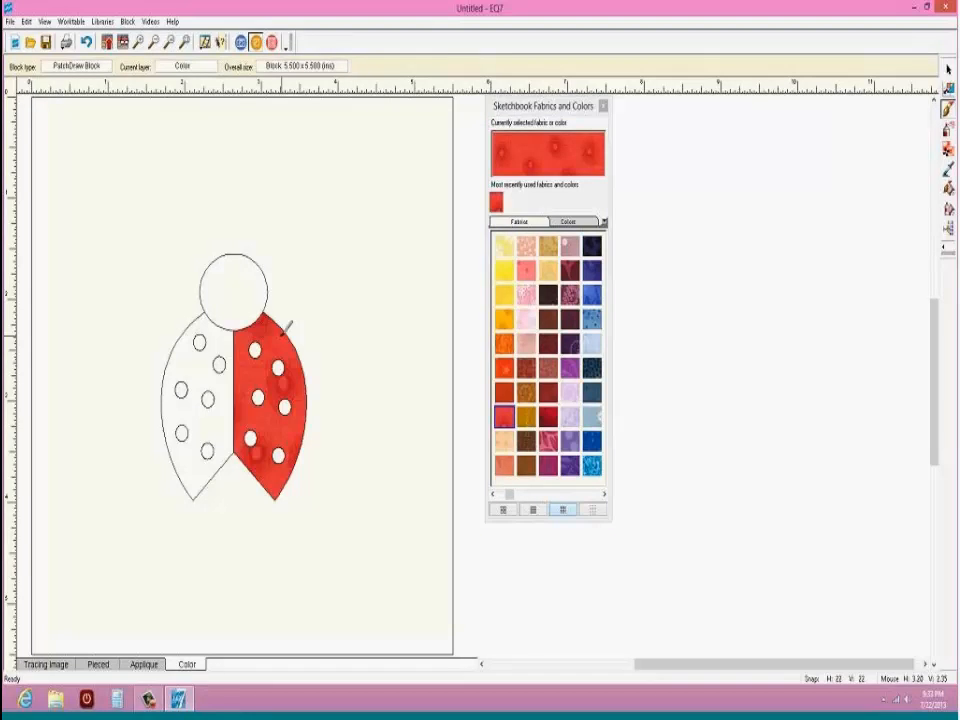
click(185, 393)
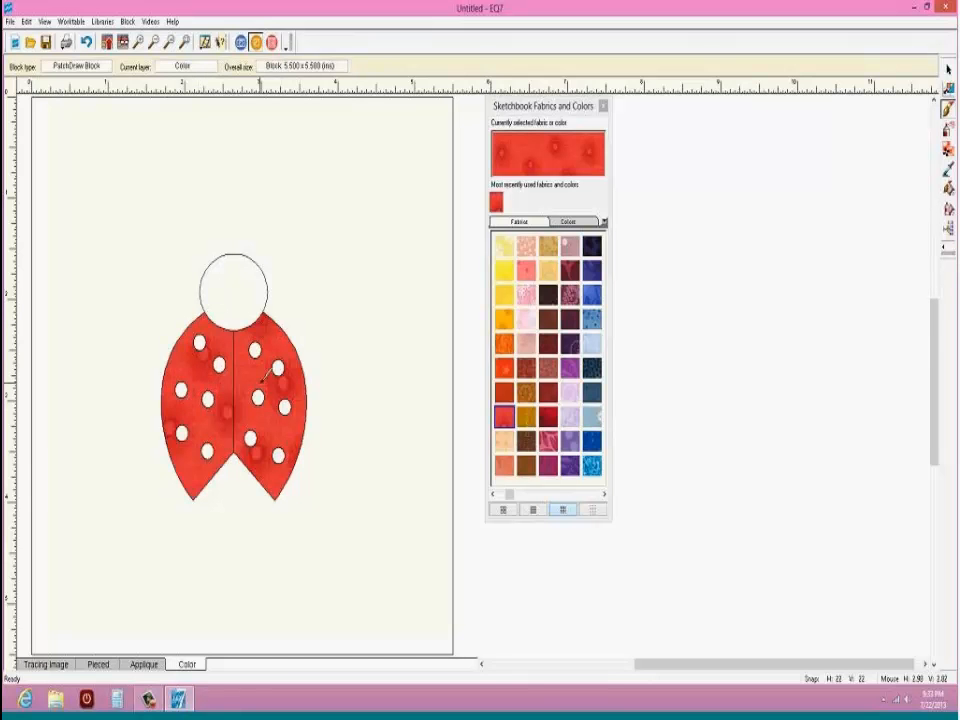
click(592, 247)
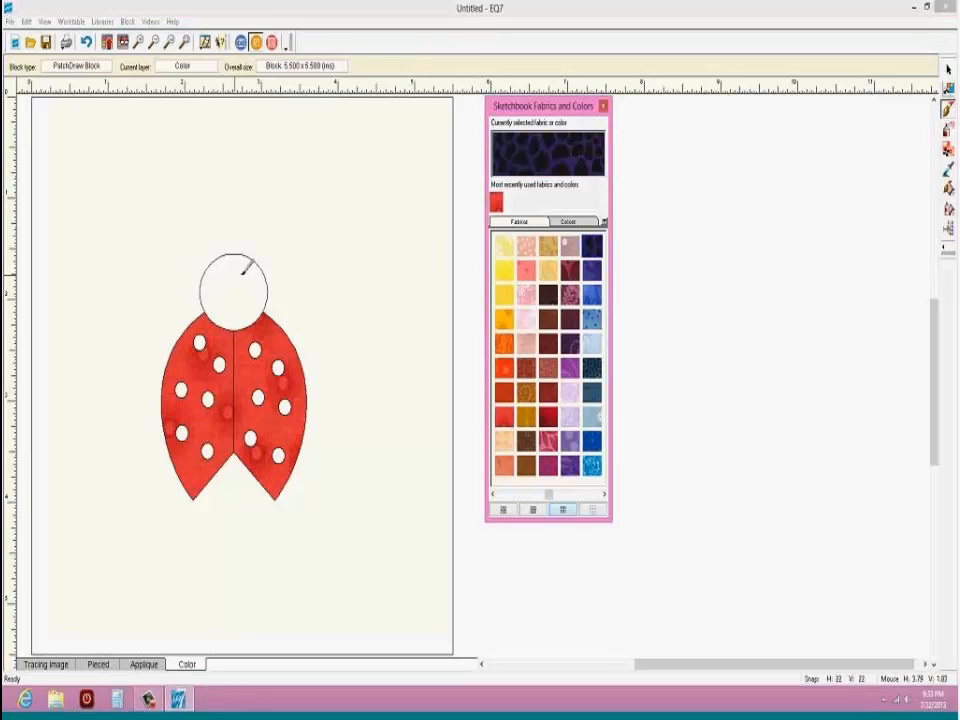
click(238, 280)
Step: Preview the ladybug block's printable templates, and leave the template printing without printing
mouse_move(148, 700)
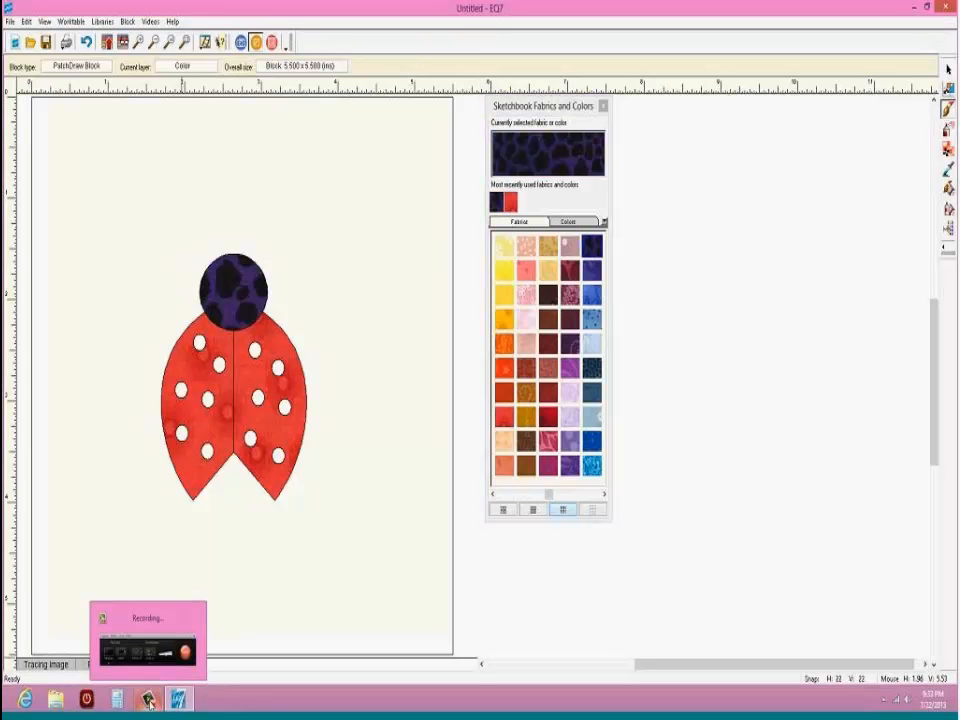
click(10, 21)
mouse_move(50, 153)
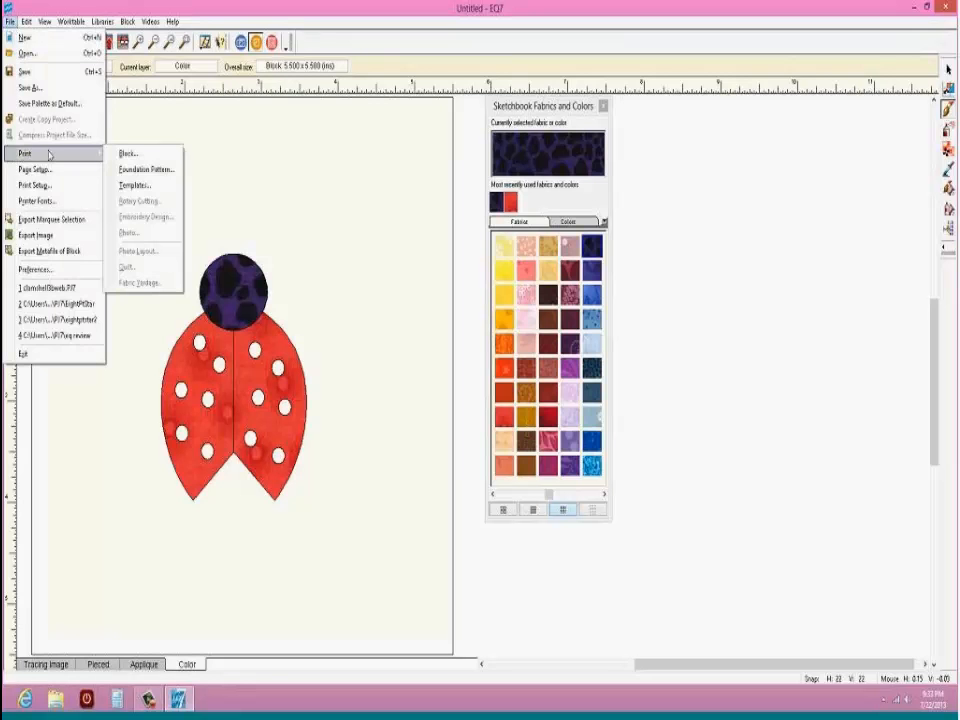
click(135, 186)
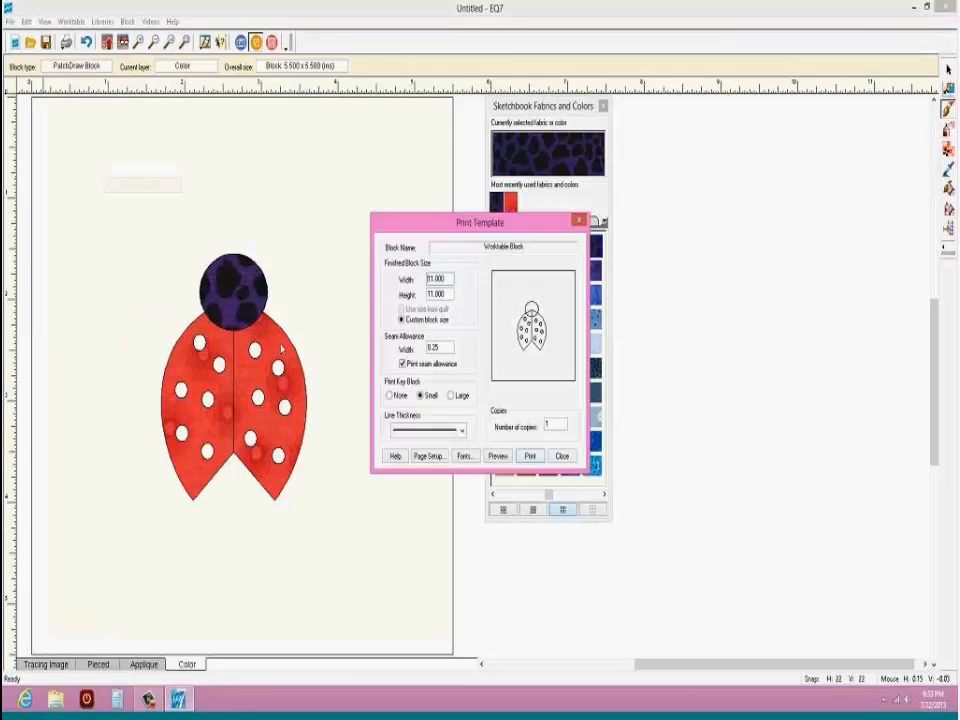
click(497, 455)
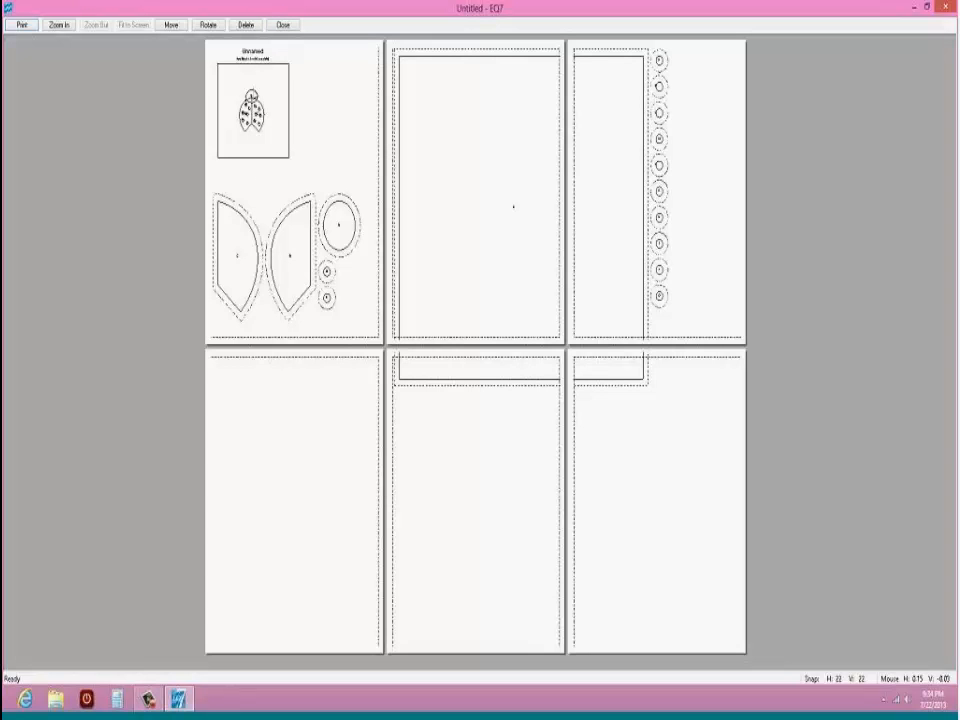
click(283, 25)
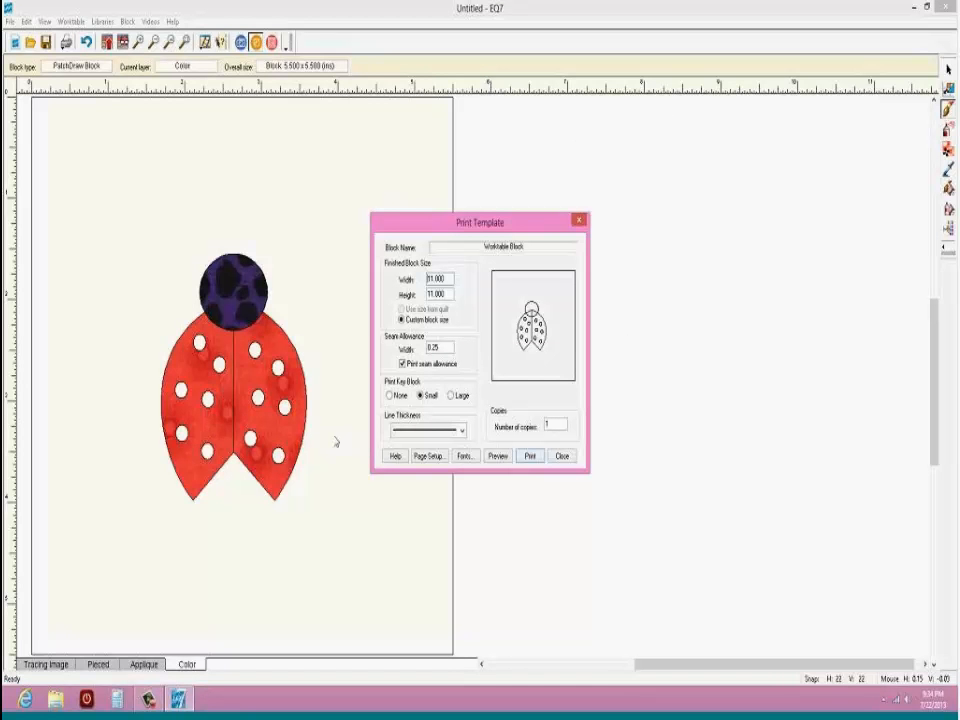
click(563, 457)
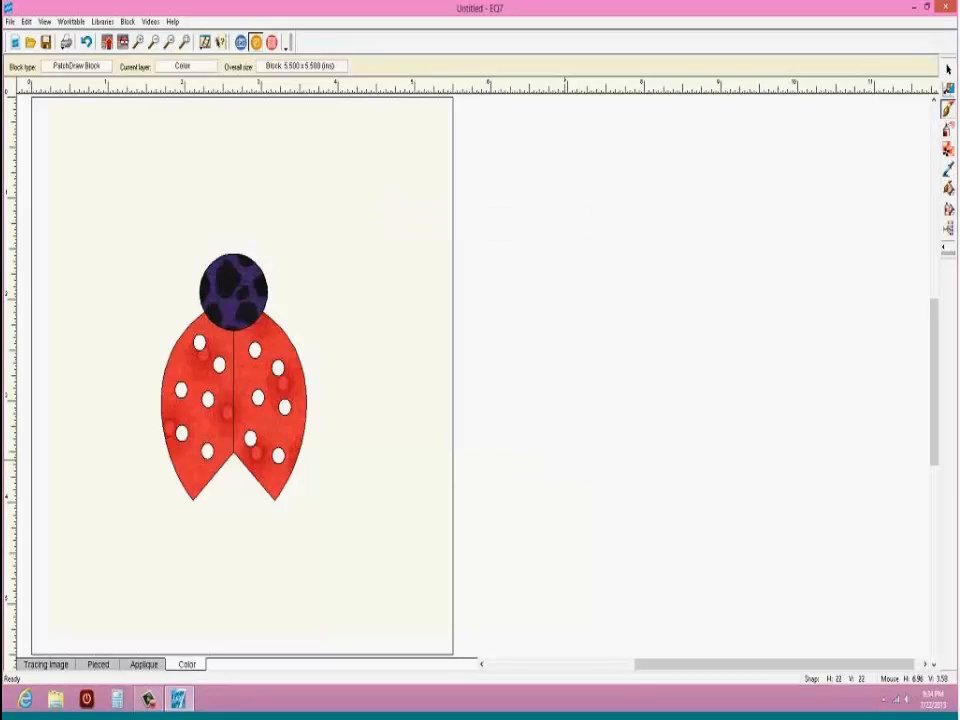
Step: In the applique drawing, draw a thin upright ellipse beside the head and shrink it to about 0.62 in tall, narrowing it as well
click(145, 667)
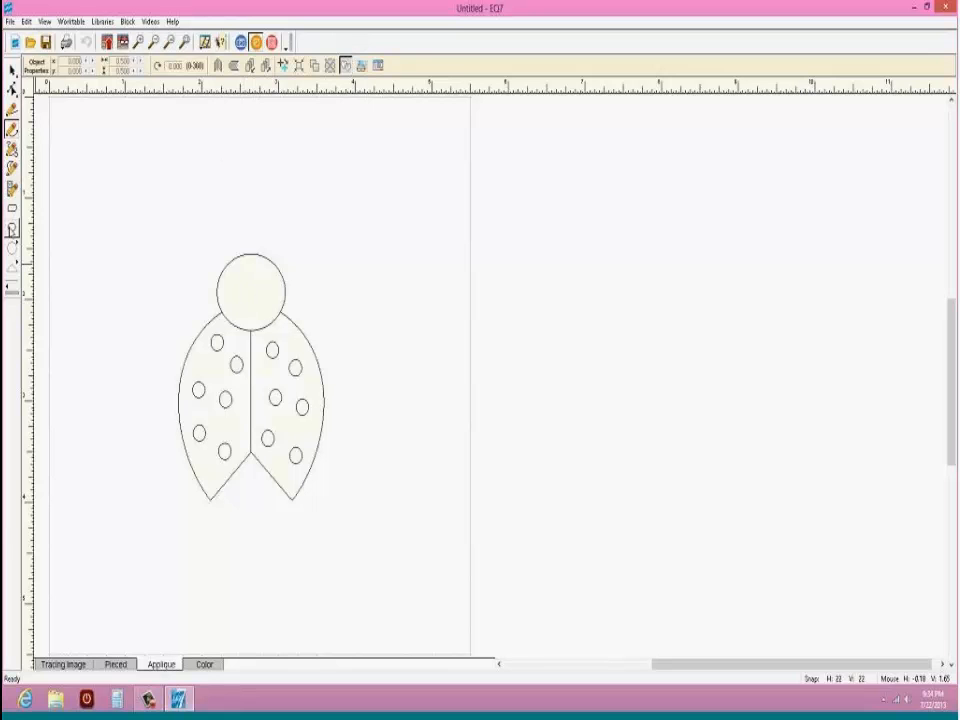
click(12, 229)
drag(379, 161, 399, 288)
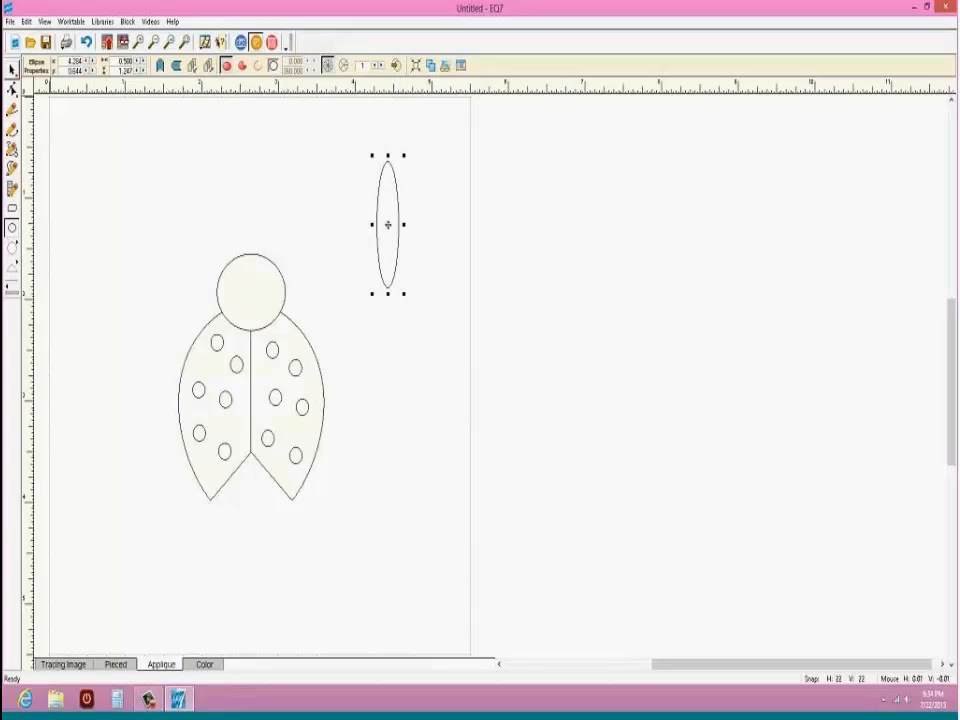
click(12, 71)
drag(404, 224, 375, 236)
drag(377, 155, 377, 223)
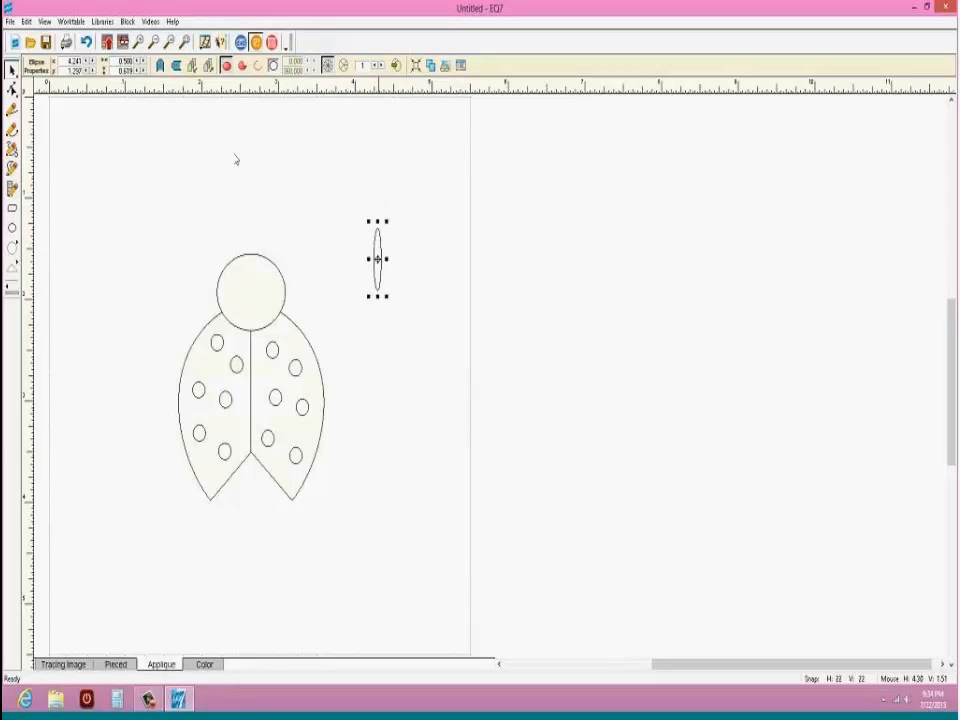
Step: Convert the thin ellipse beside the head into an object with editable nodes
click(12, 88)
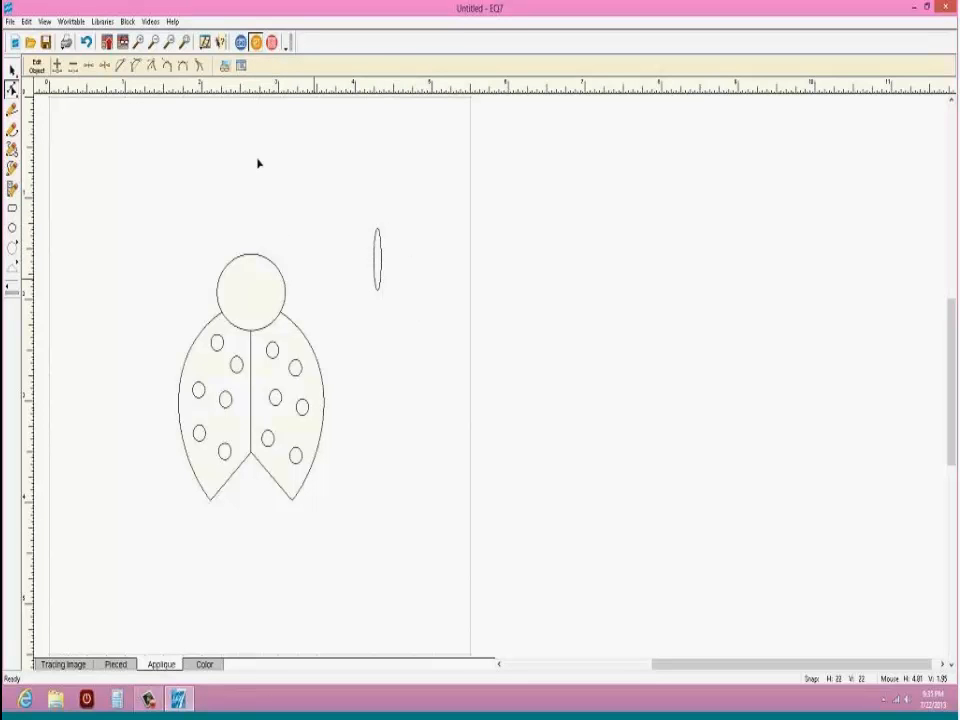
click(12, 70)
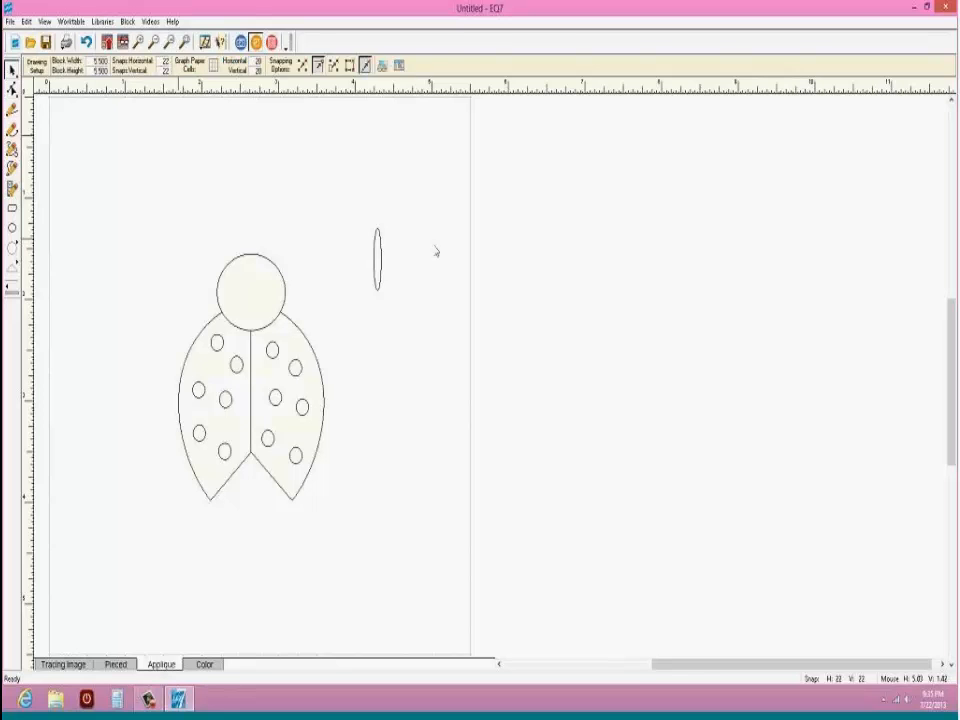
click(377, 258)
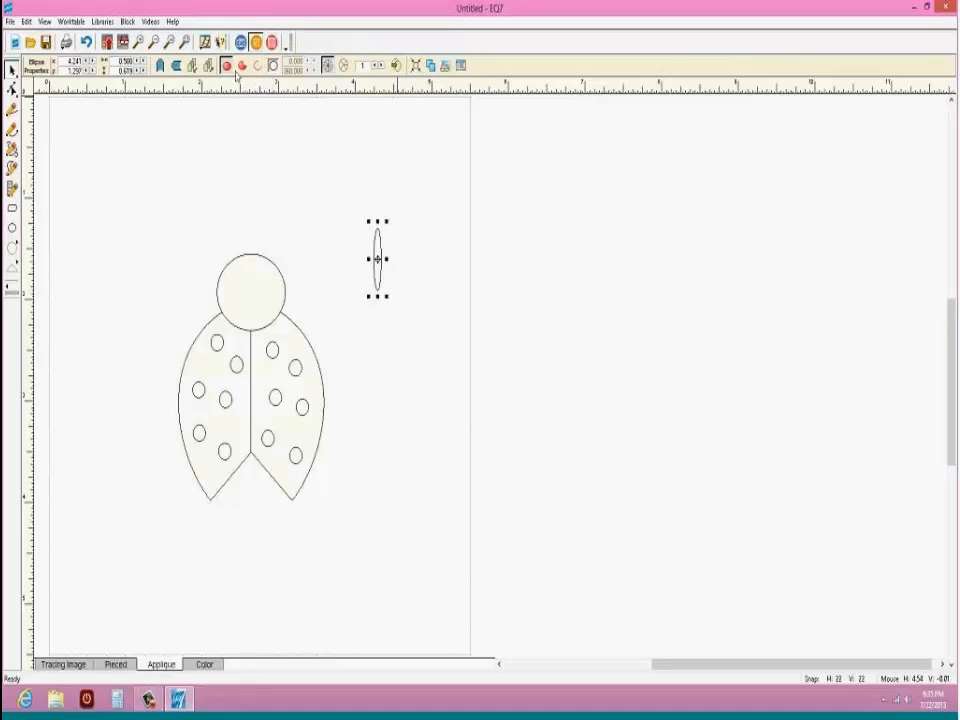
click(396, 66)
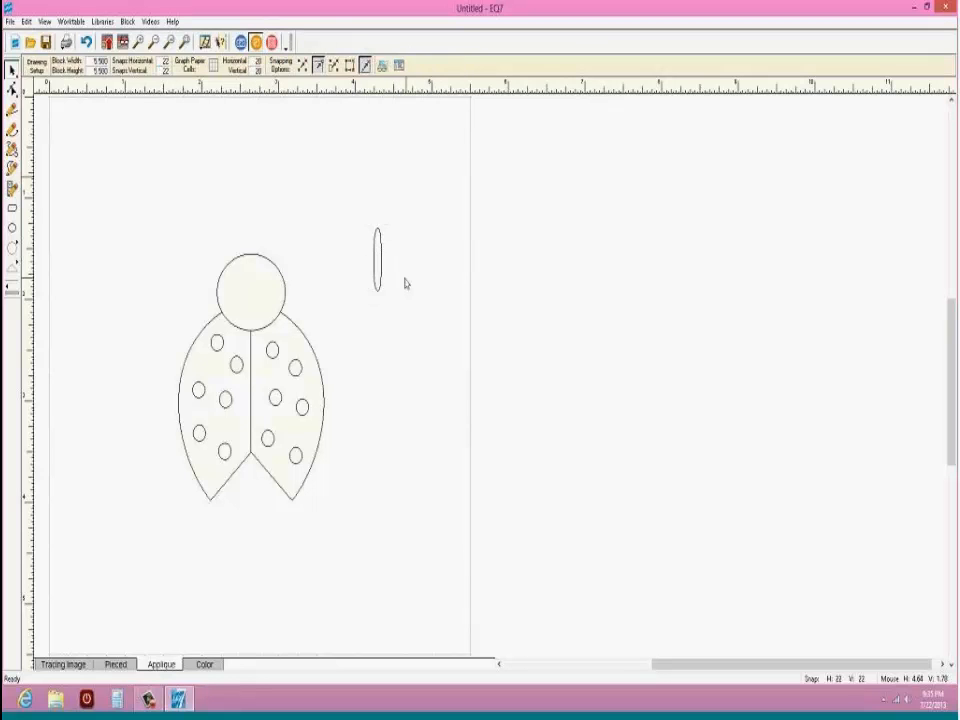
click(377, 258)
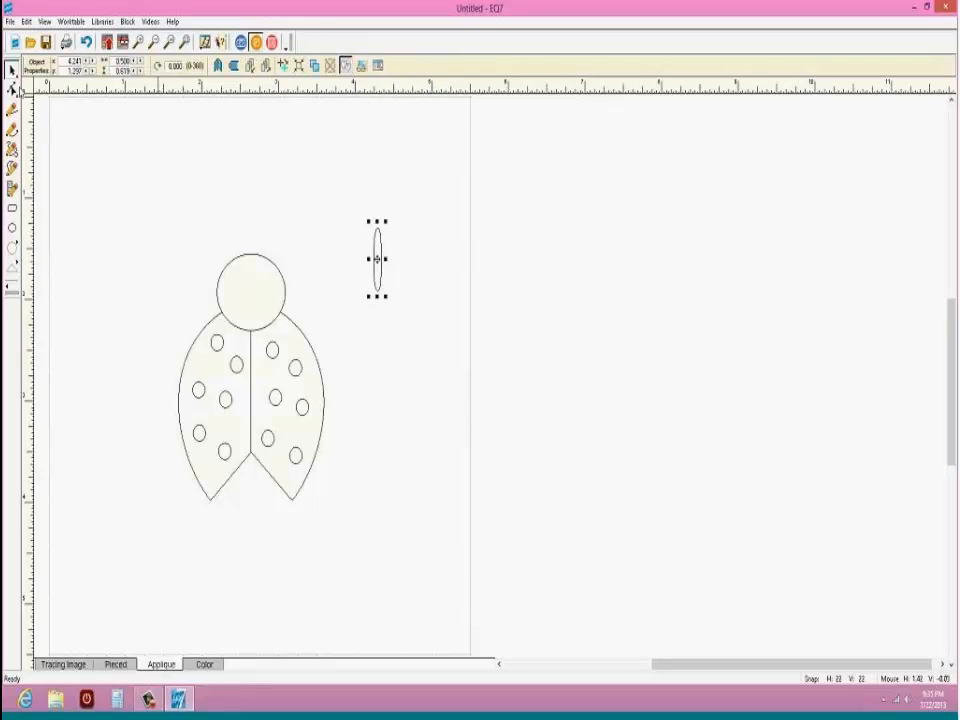
Step: Reposition the thin shape's two side nodes so that it is pinched at its middle
click(12, 88)
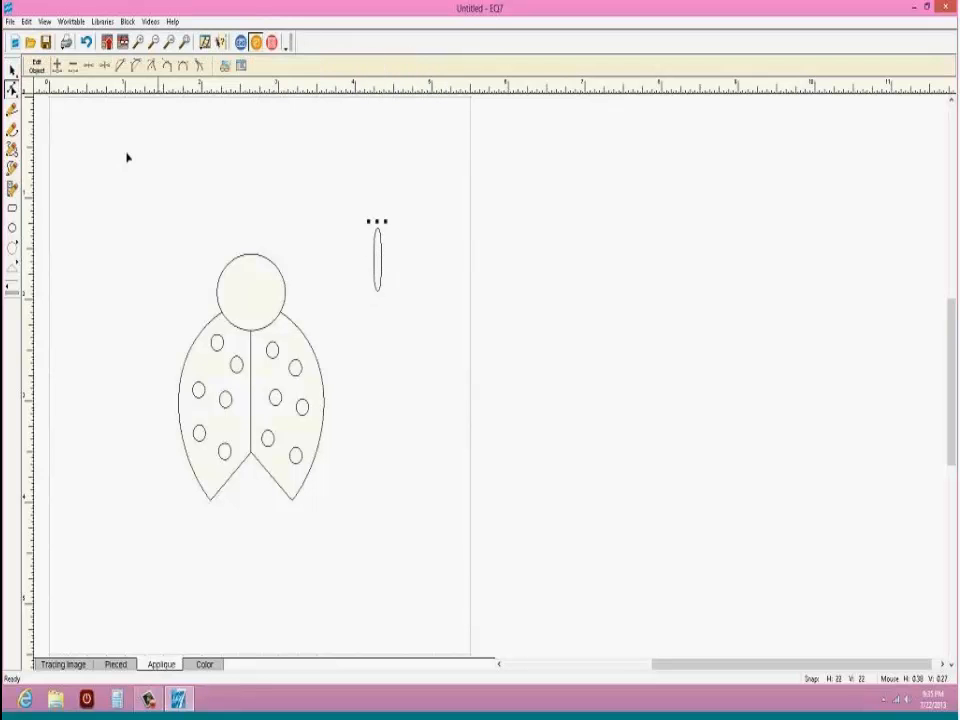
click(379, 255)
drag(375, 263, 368, 262)
click(374, 262)
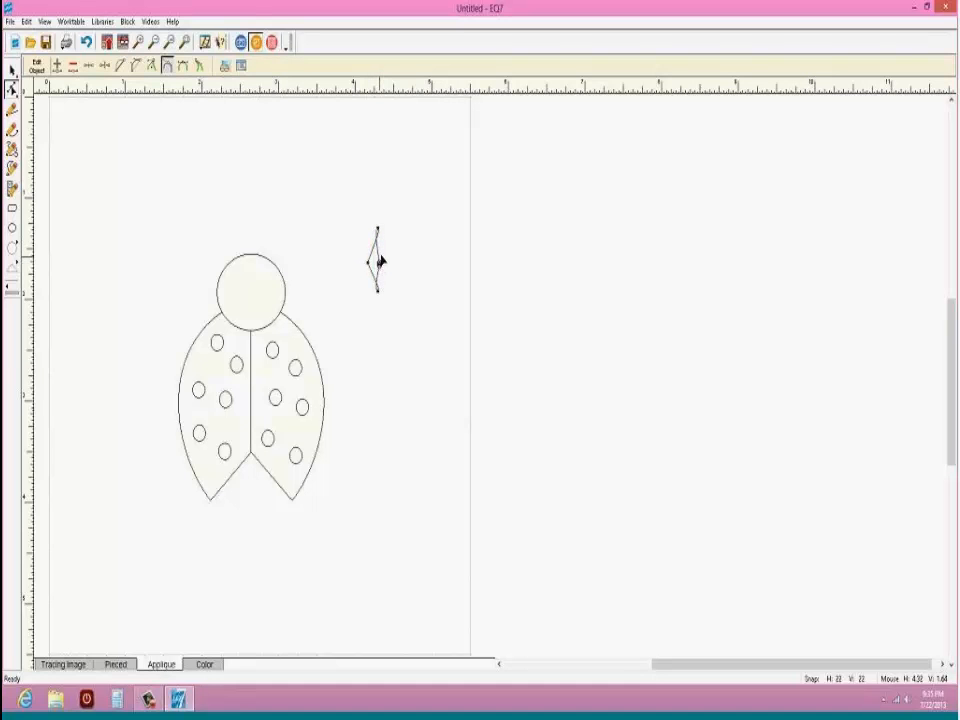
drag(377, 262, 376, 263)
click(12, 70)
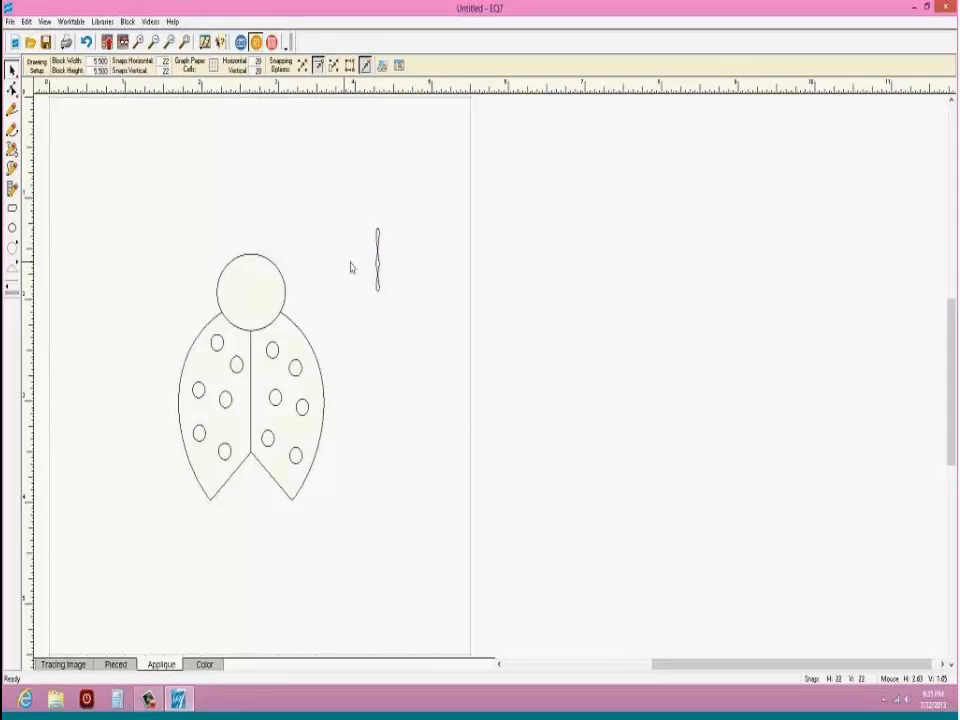
Step: Shorten the pinched shape and place it as an antenna on the head's upper right, moving its tip node outward and its base node up
click(377, 258)
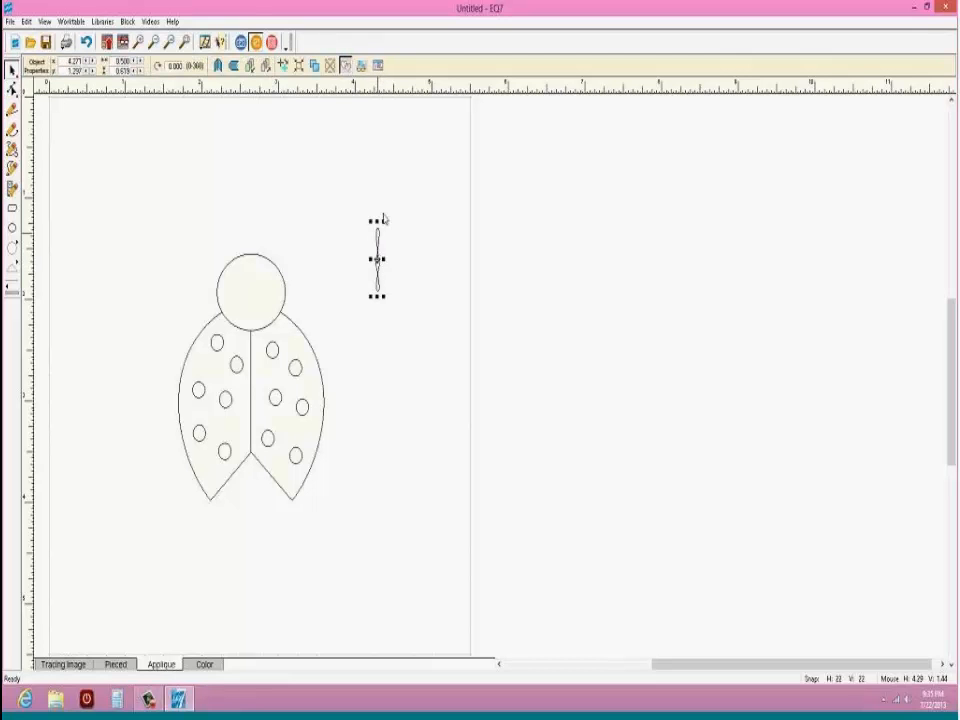
drag(377, 221, 267, 239)
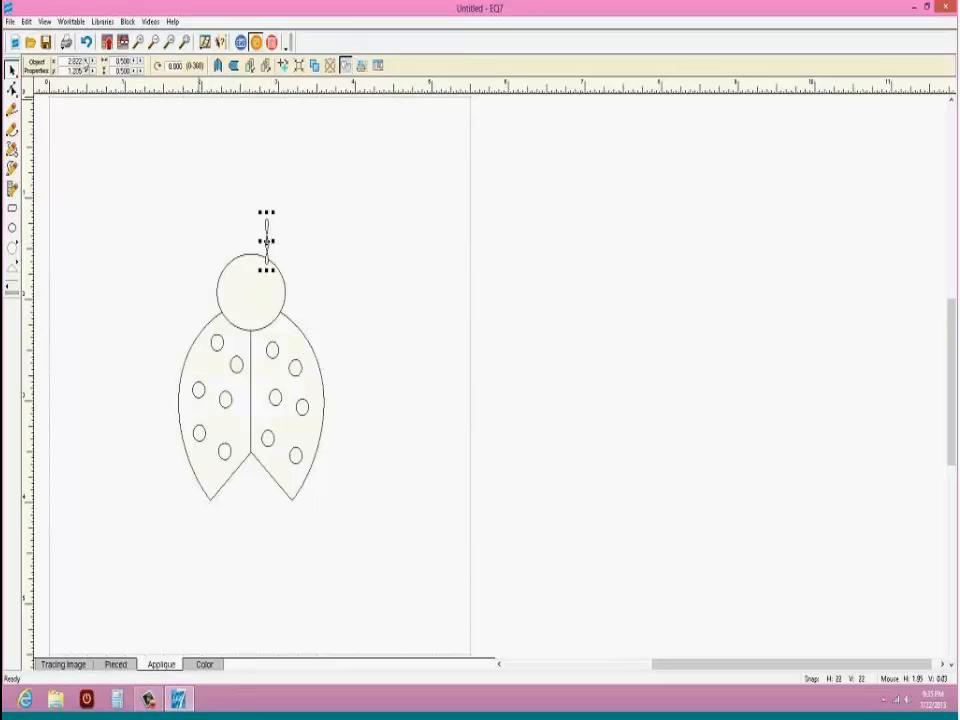
key(space)
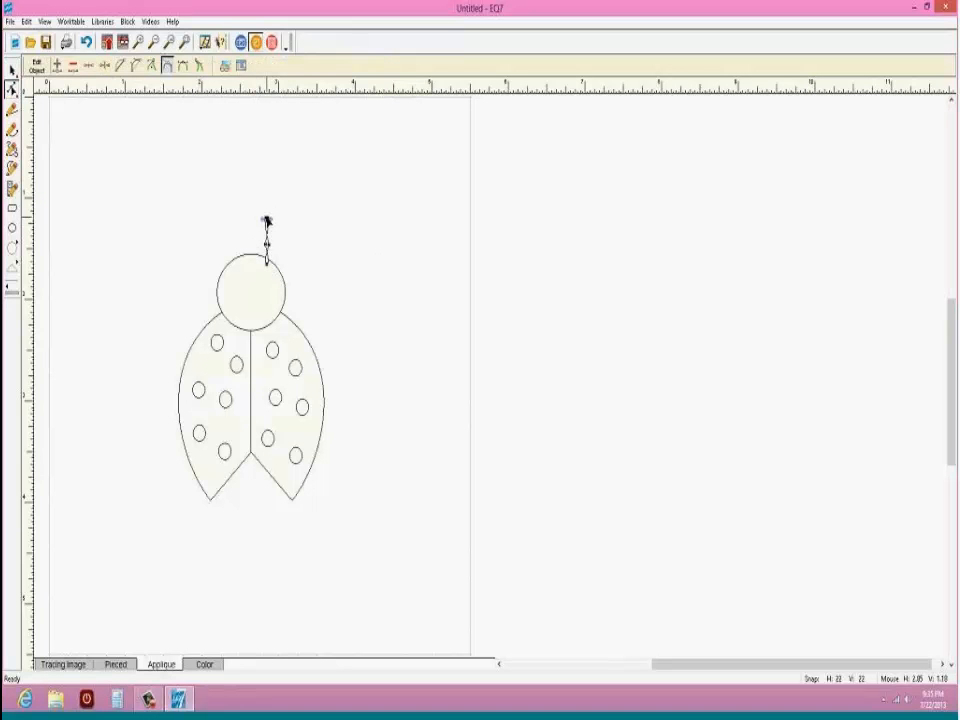
drag(267, 222, 277, 219)
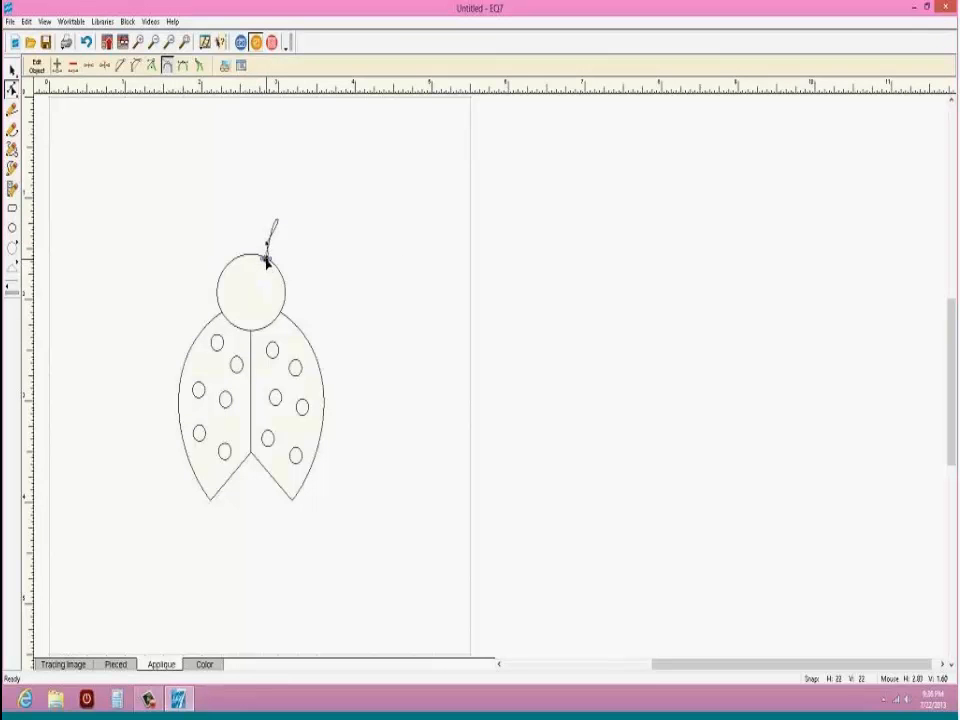
click(12, 70)
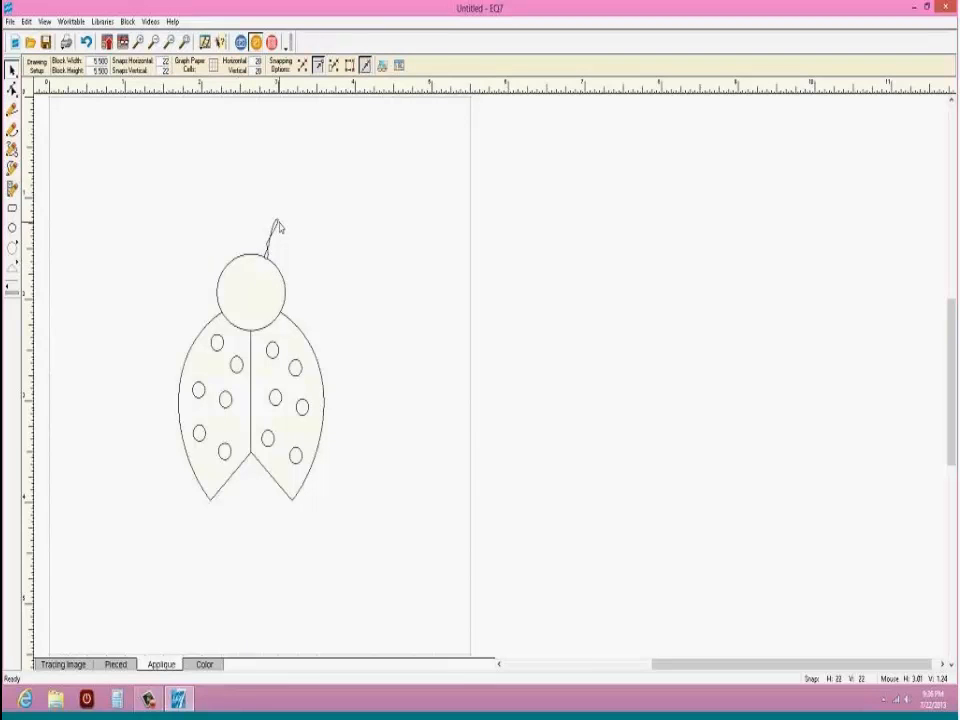
Step: Color the ladybug's antenna with the dark purple-and-black spotted fabric and preview the block's printable templates
click(204, 664)
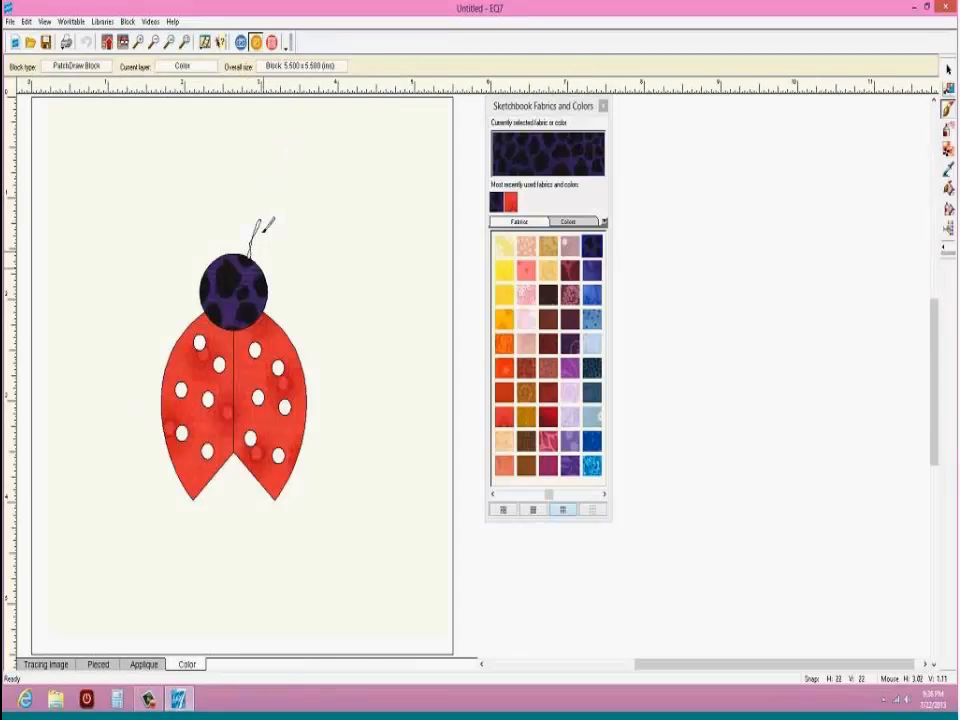
click(255, 232)
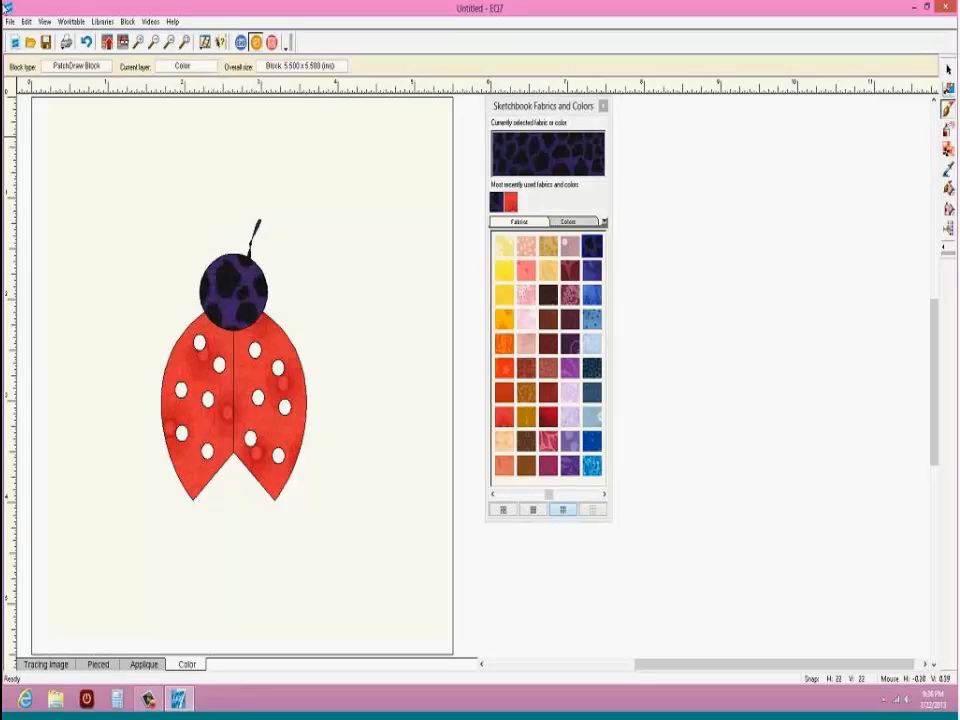
click(10, 21)
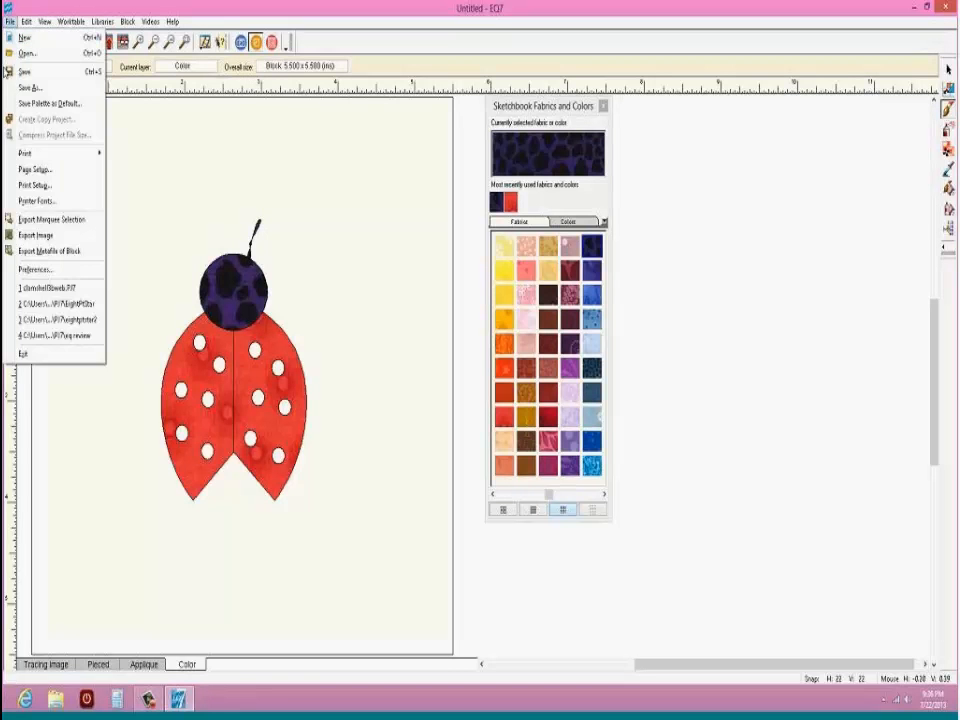
mouse_move(40, 154)
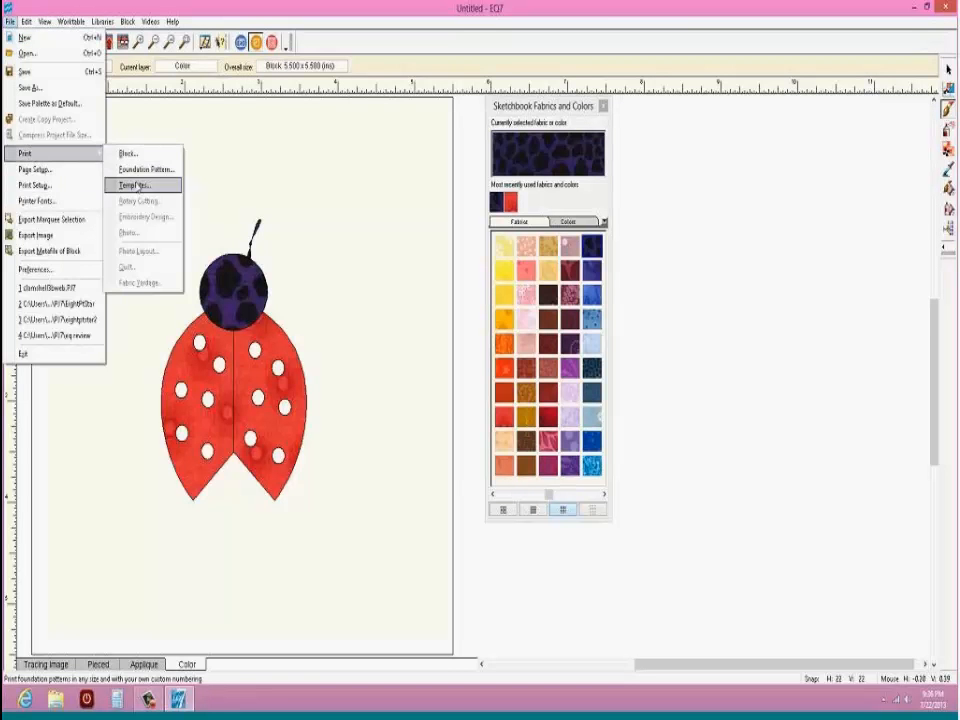
click(140, 184)
click(497, 455)
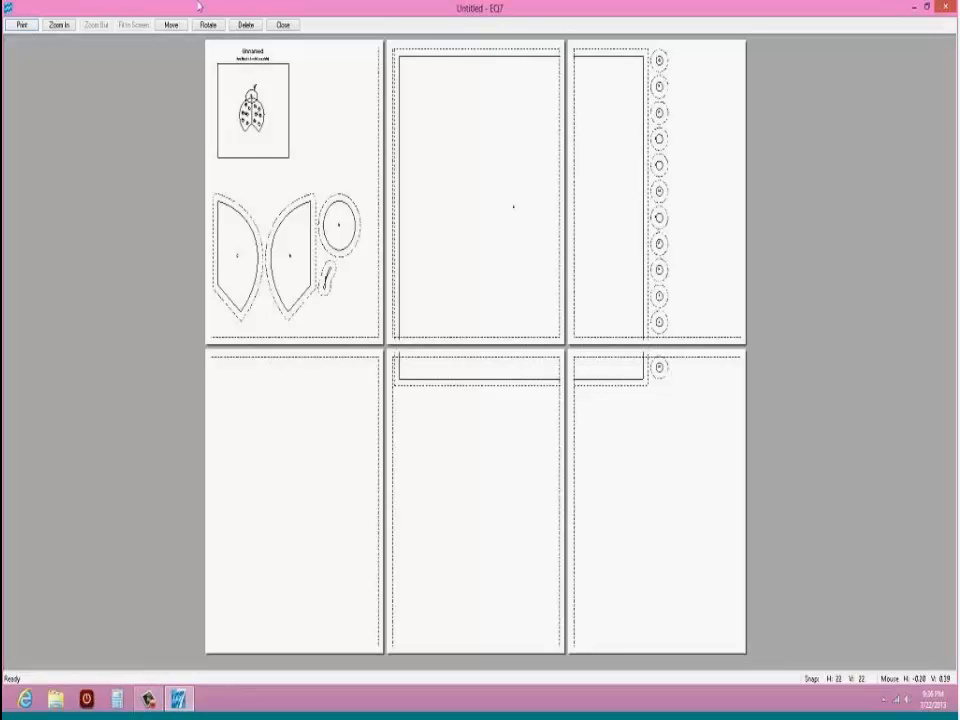
Step: Delete the antenna template and a spot template from the template preview, and leave template printing without printing
click(246, 25)
click(331, 275)
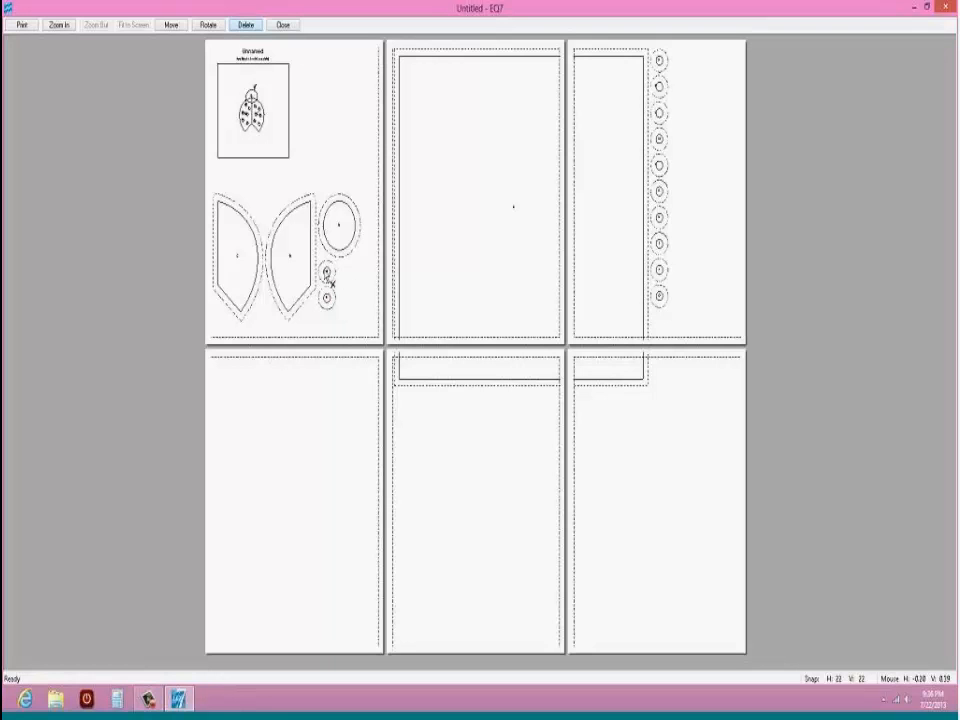
click(325, 273)
click(286, 25)
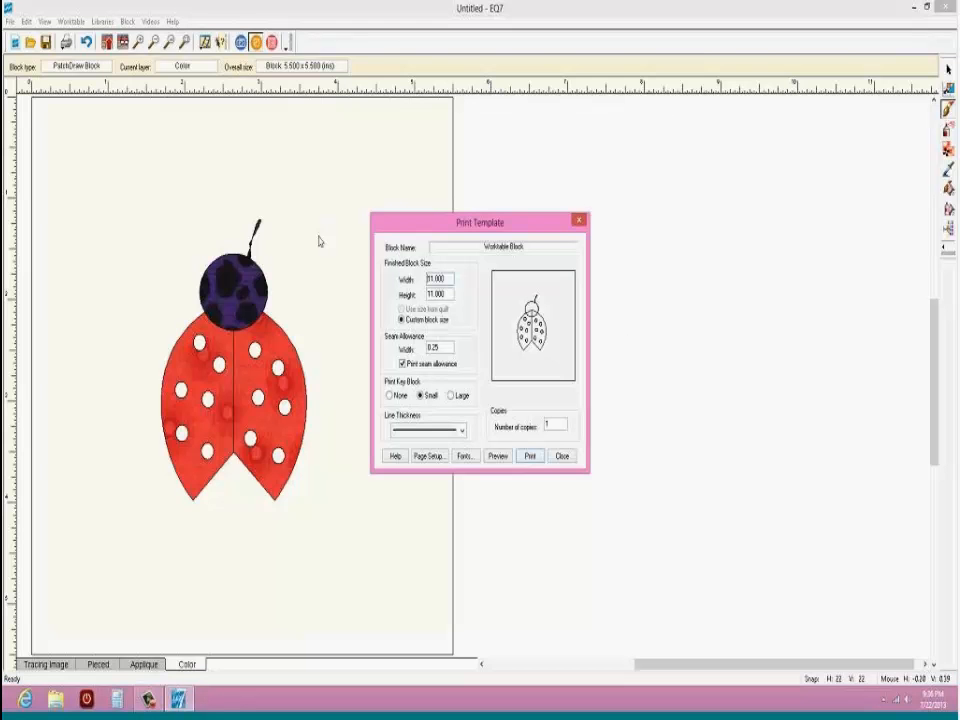
click(563, 457)
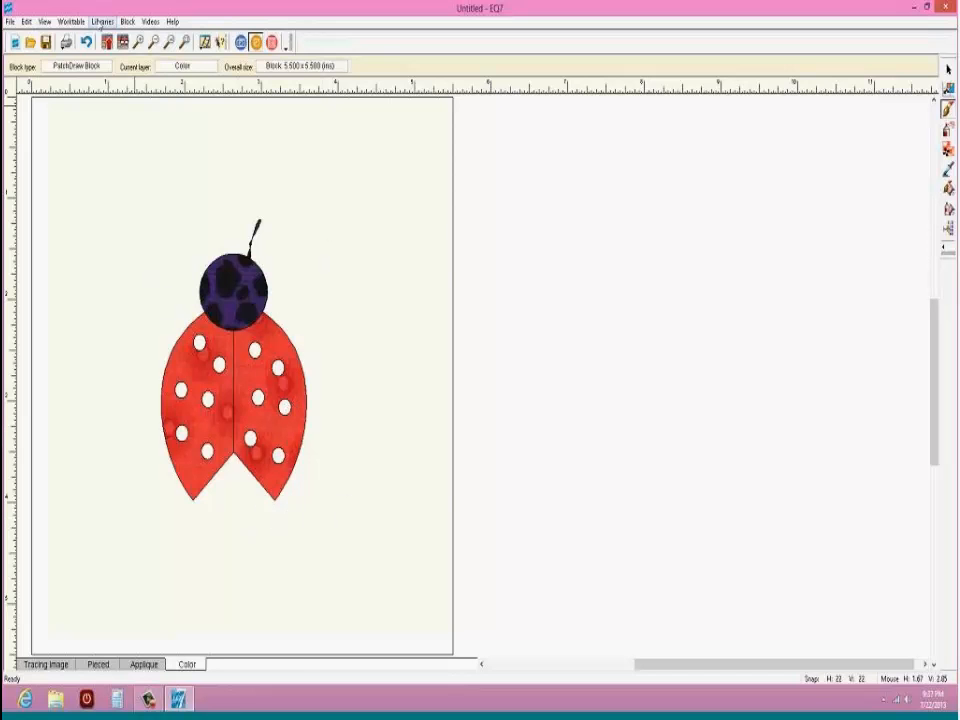
Step: Add the colored ladybug block to the sketchbook, keeping another copy of this coloring
click(107, 42)
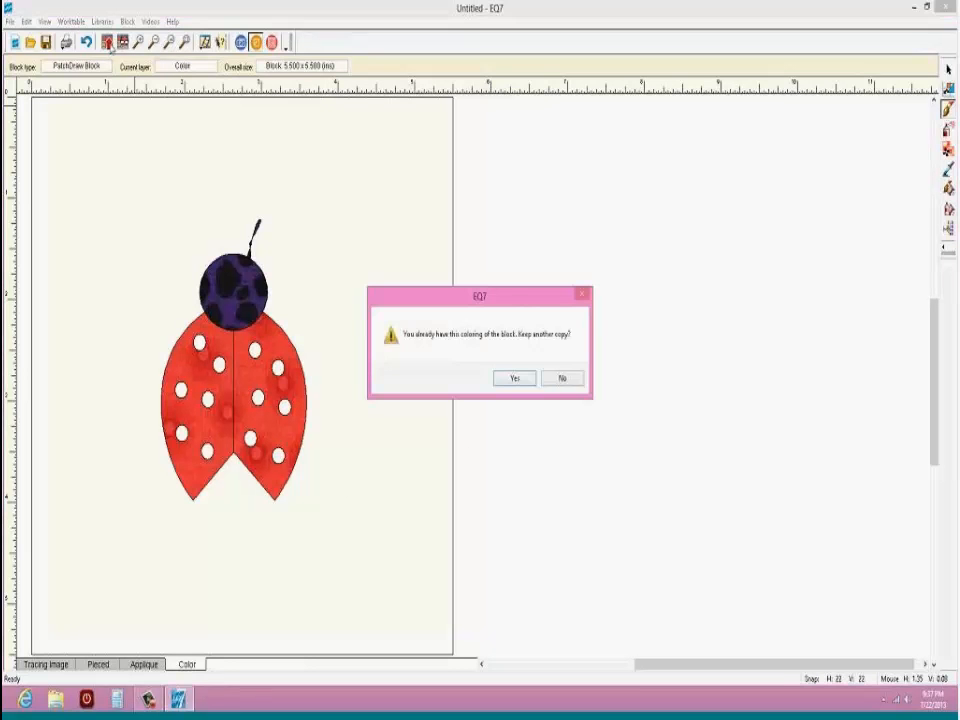
click(514, 377)
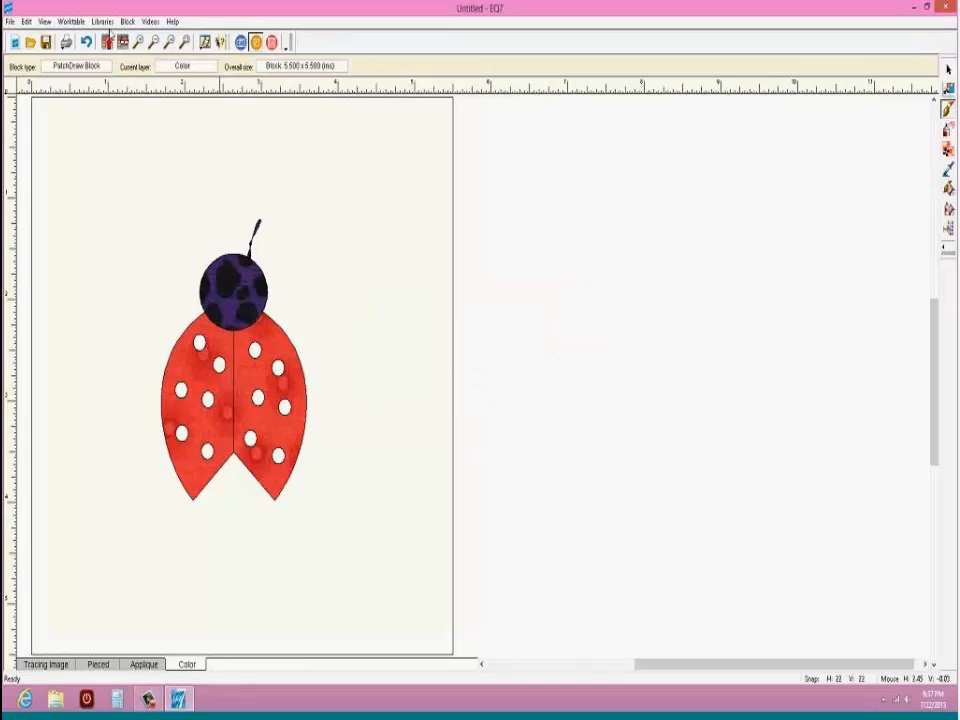
click(104, 22)
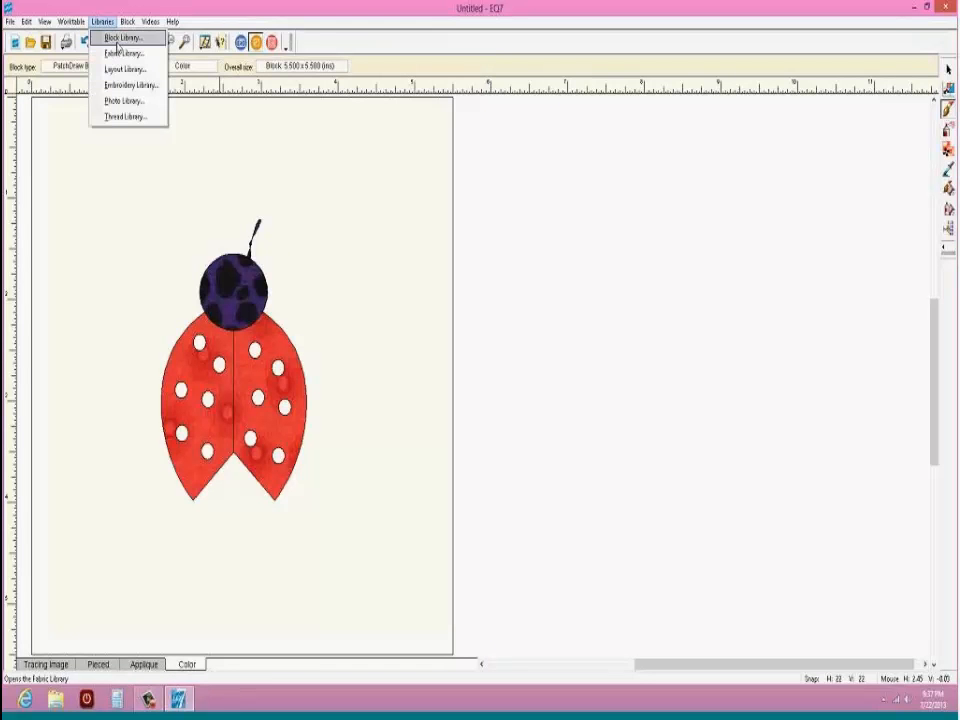
click(146, 35)
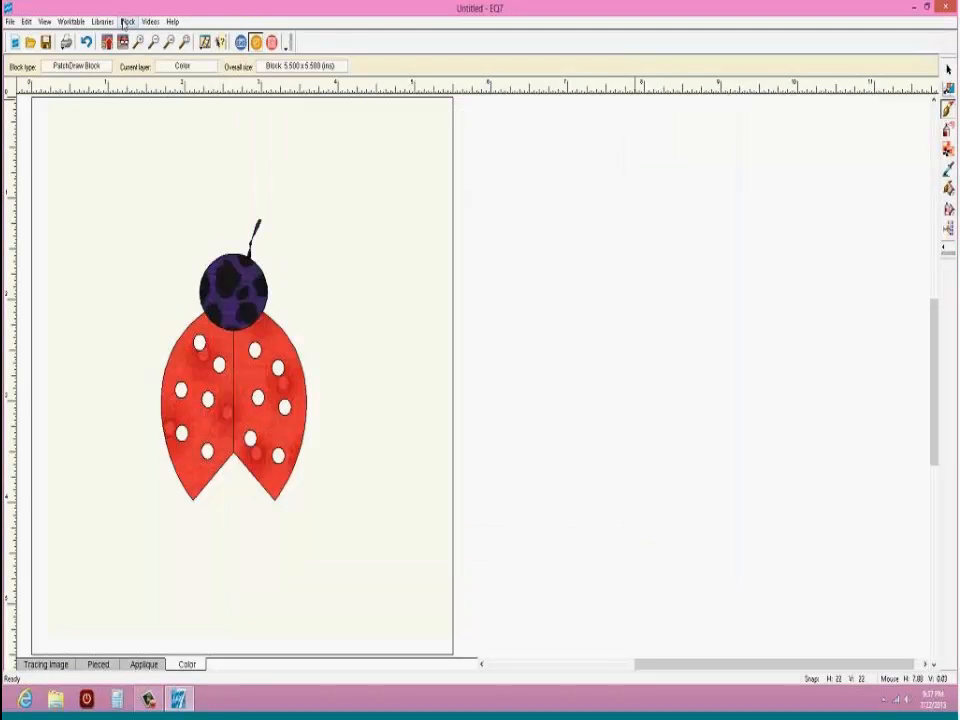
Step: Start a new, empty PatchDraw block and switch to its applique drawing
click(128, 21)
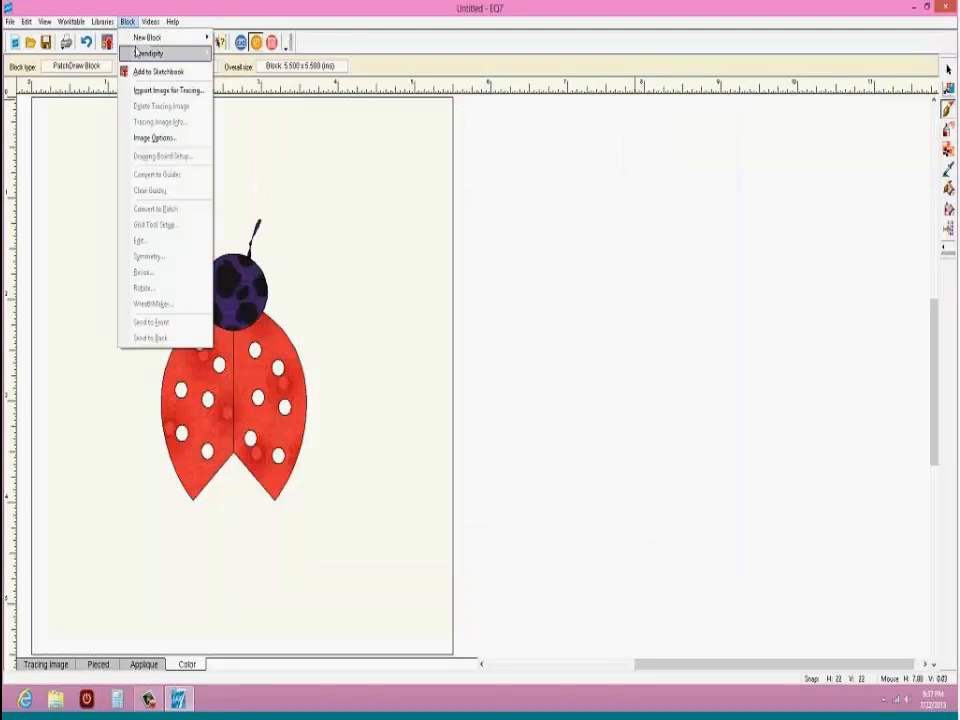
mouse_move(146, 37)
click(248, 52)
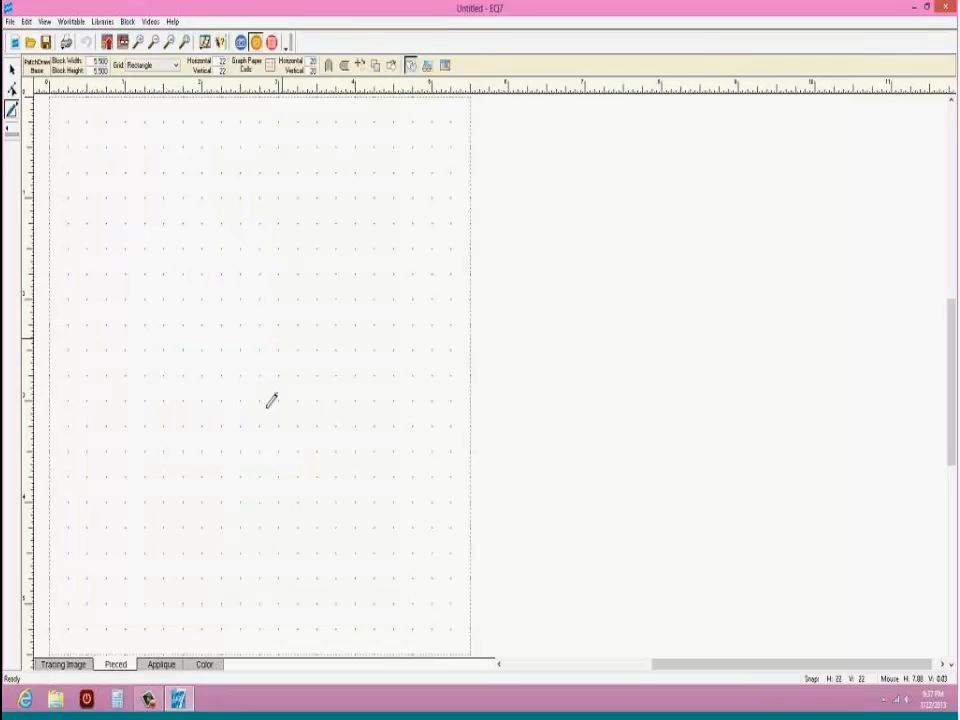
click(168, 667)
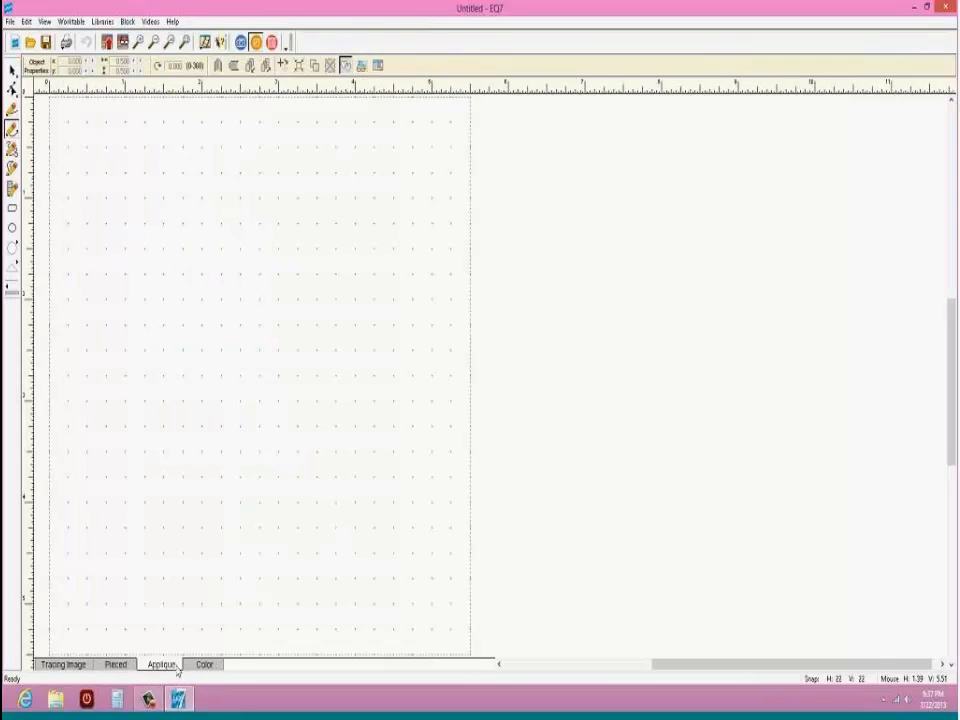
Step: Draw a figure-eight brush stroke about 3.1 in wide and 4.4 in tall that ends where it starts
mouse_move(193, 703)
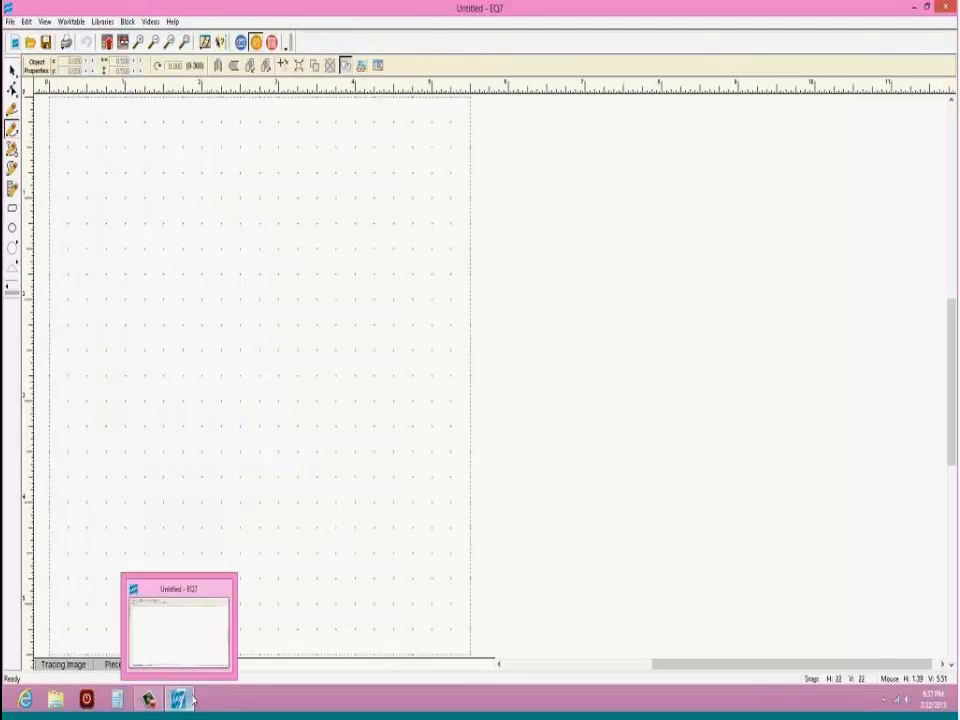
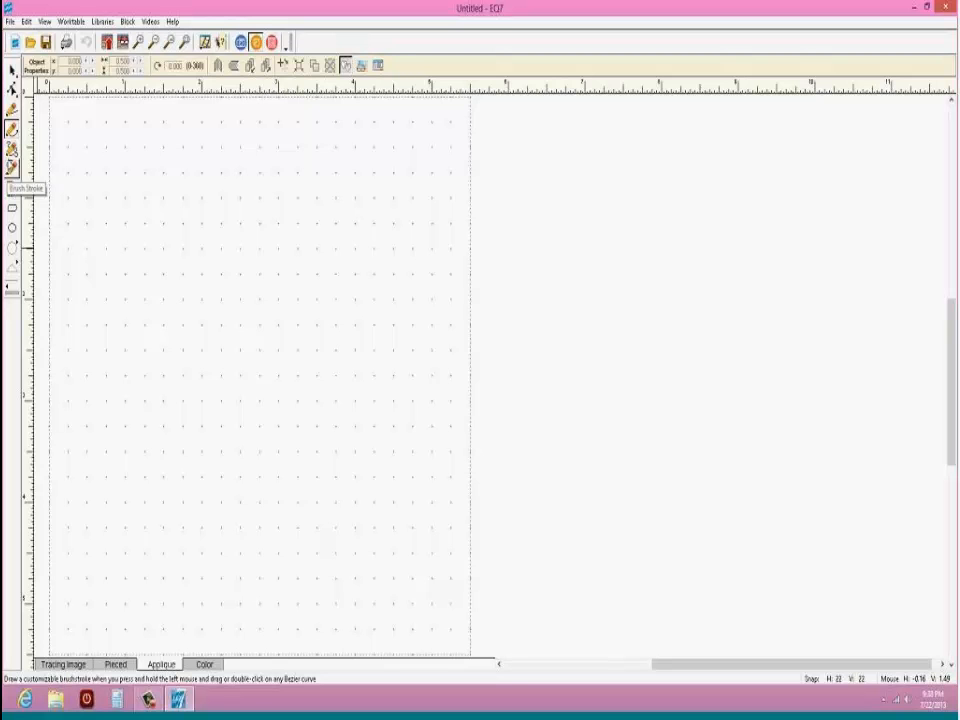
click(12, 168)
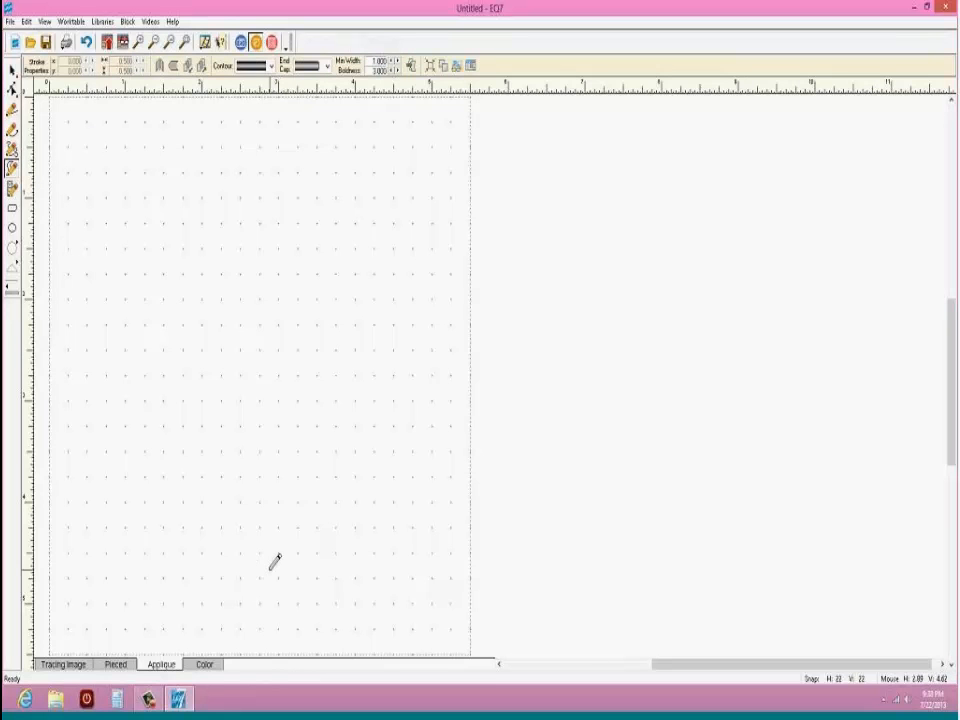
mouse_move(270, 569)
mouse_down()
mouse_move(238, 562)
mouse_move(173, 385)
mouse_move(240, 276)
mouse_move(305, 315)
mouse_move(362, 252)
mouse_move(259, 149)
mouse_move(143, 242)
mouse_move(245, 350)
mouse_move(345, 517)
mouse_move(268, 567)
mouse_up()
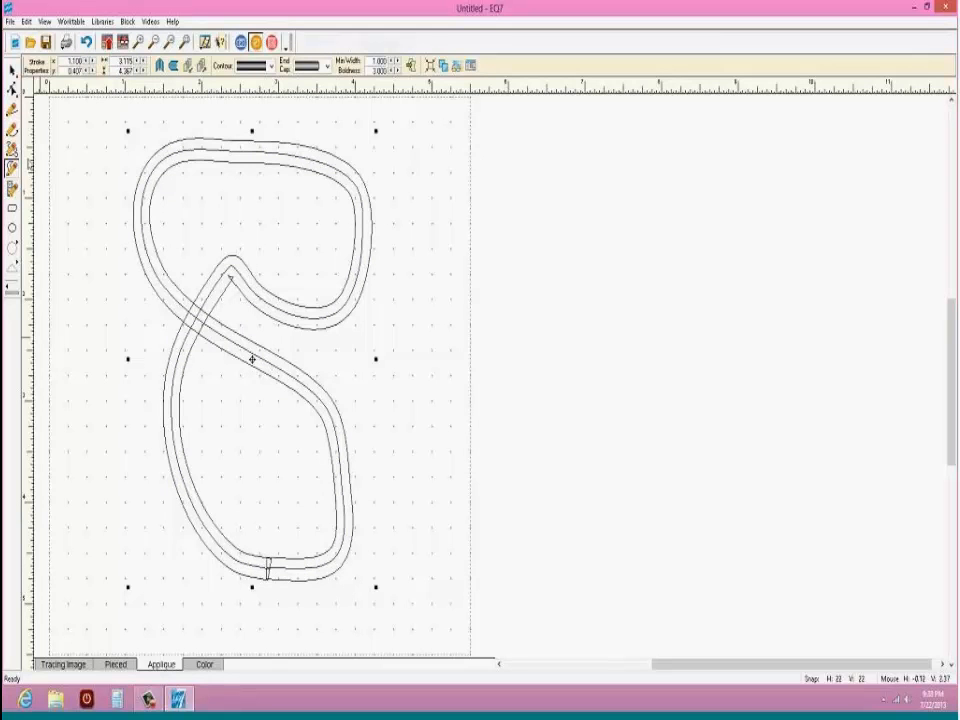
Step: Move the node at the figure-eight stroke's pointed inner bend slightly down, and undo the adjustment of its curve handle
click(12, 88)
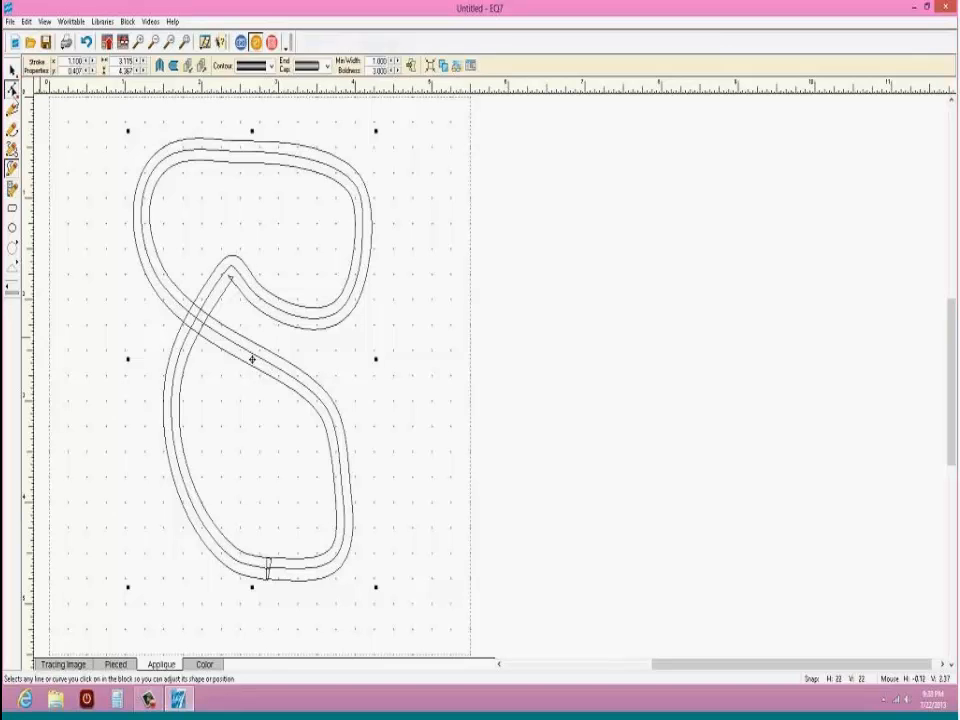
click(229, 278)
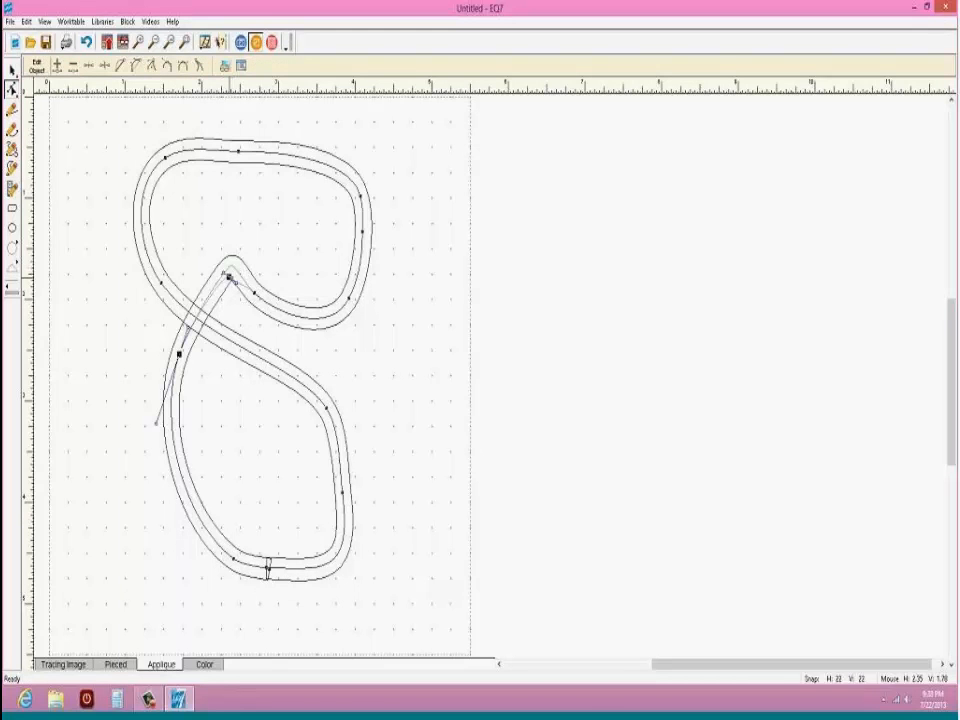
drag(229, 277, 242, 290)
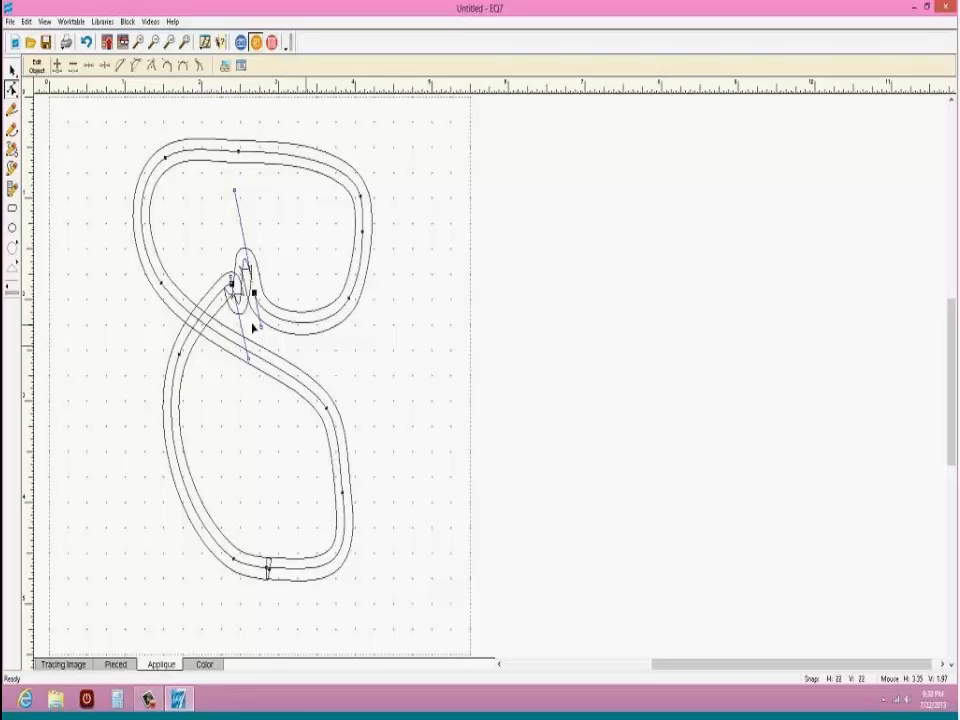
click(246, 360)
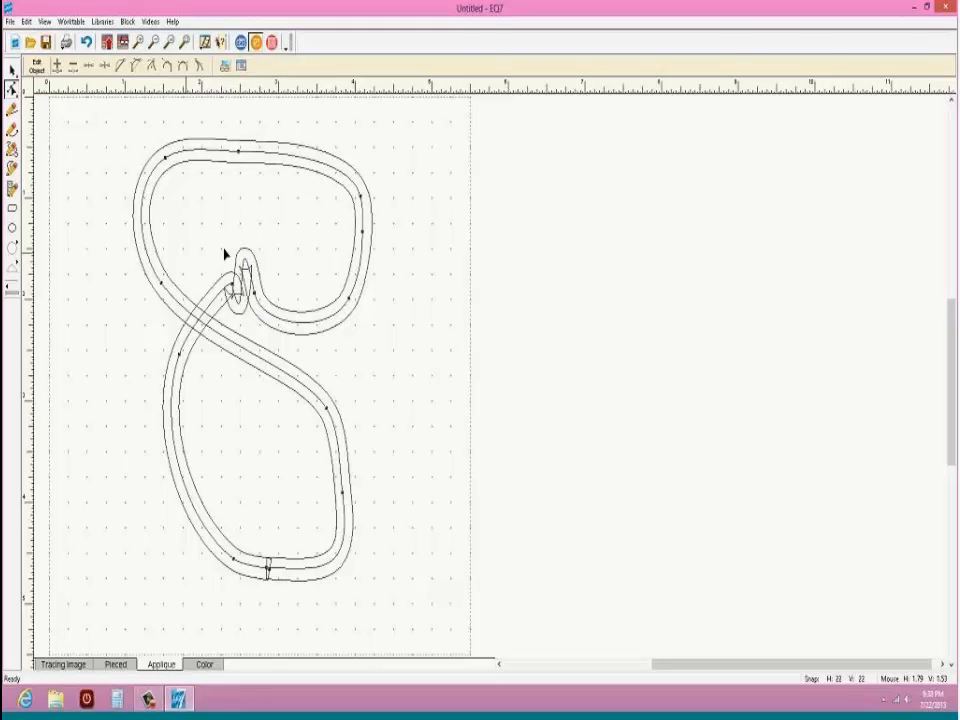
click(86, 43)
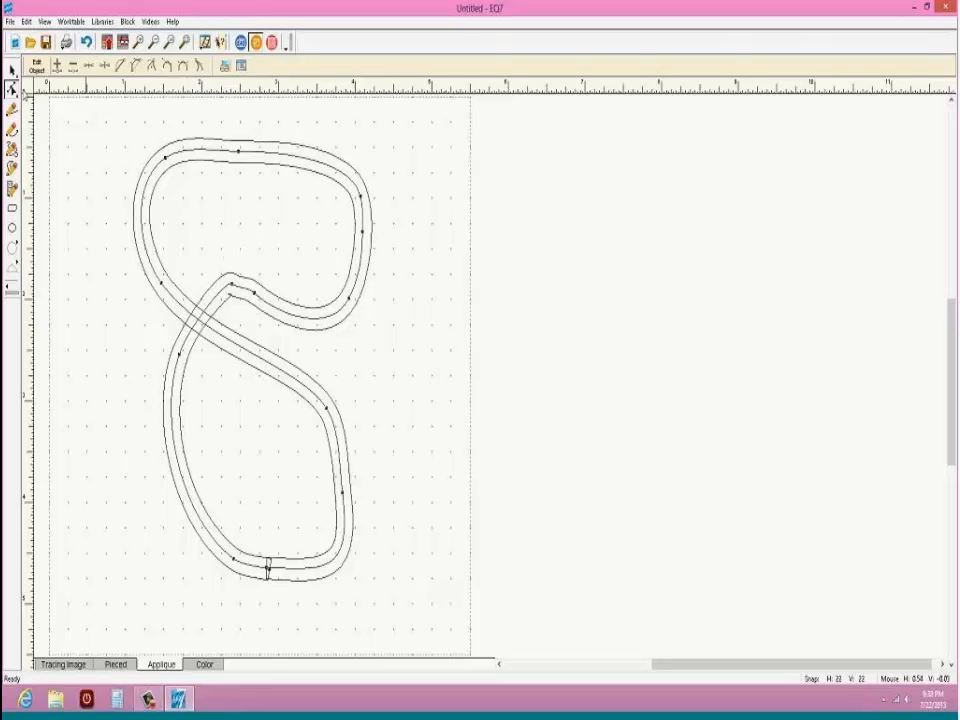
Step: Set the figure-eight brush stroke's minimum width to 4.000
click(12, 70)
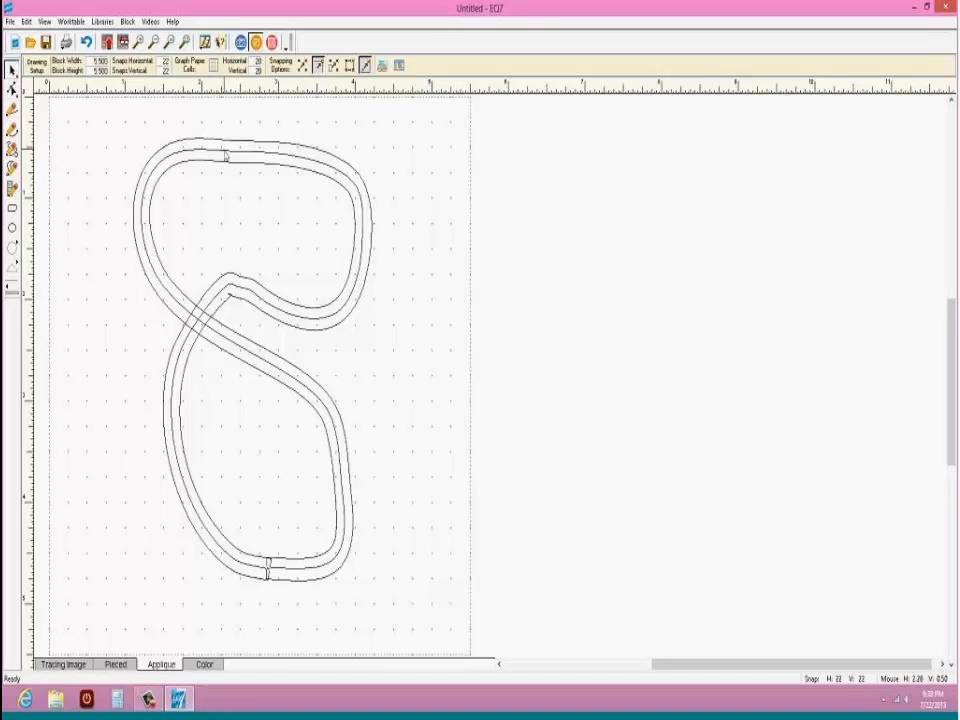
click(252, 358)
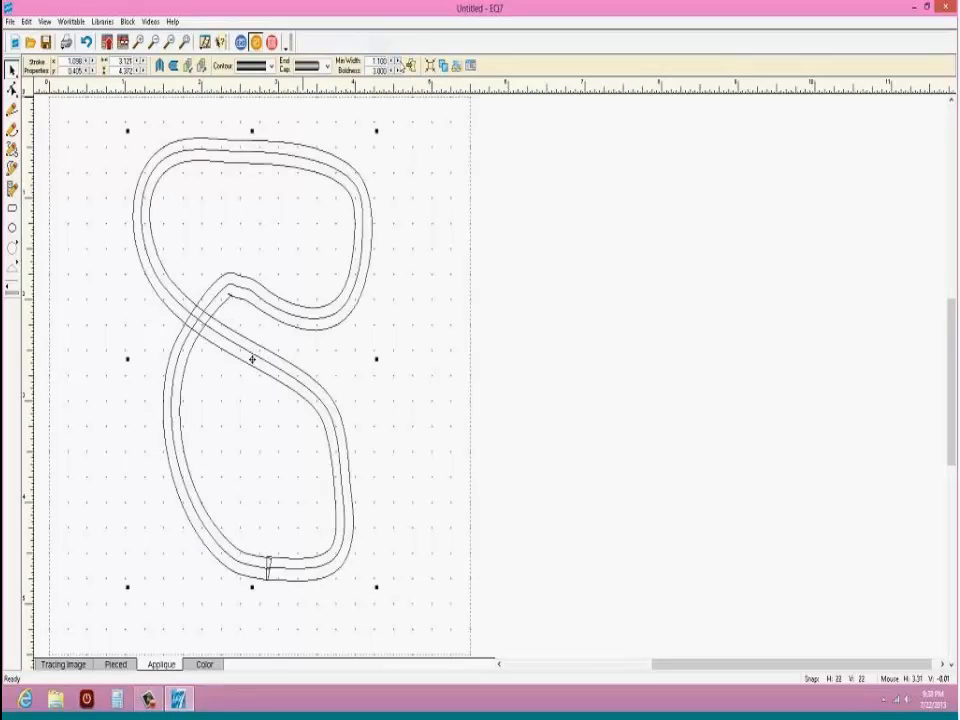
click(398, 62)
click(398, 62)
click(398, 62)
click(398, 62)
click(398, 62)
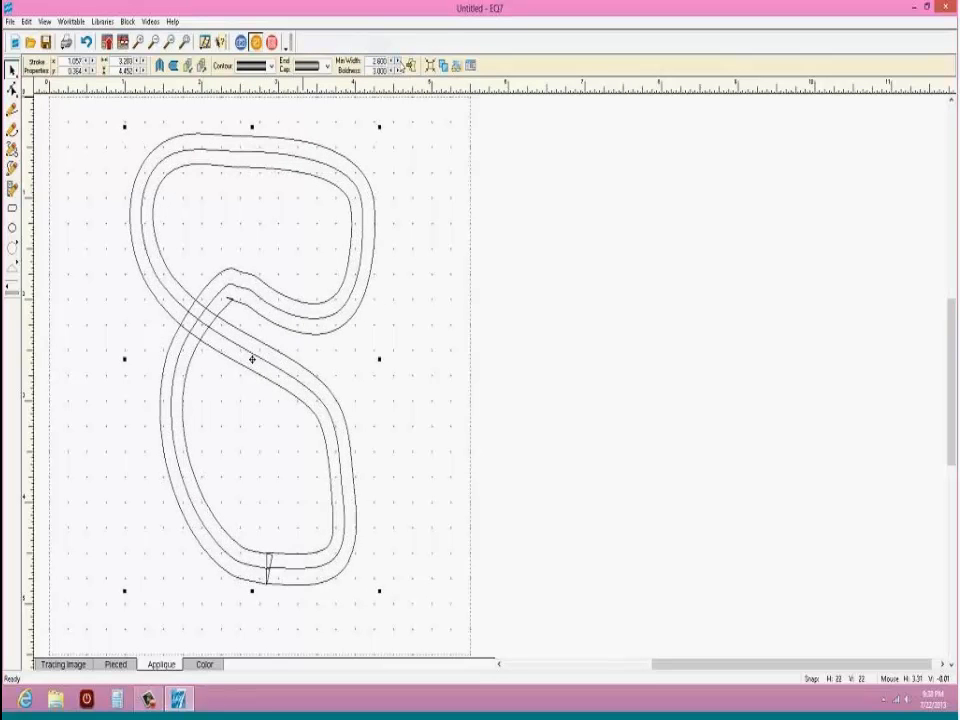
click(398, 62)
click(398, 62)
click(398, 62)
click(398, 62)
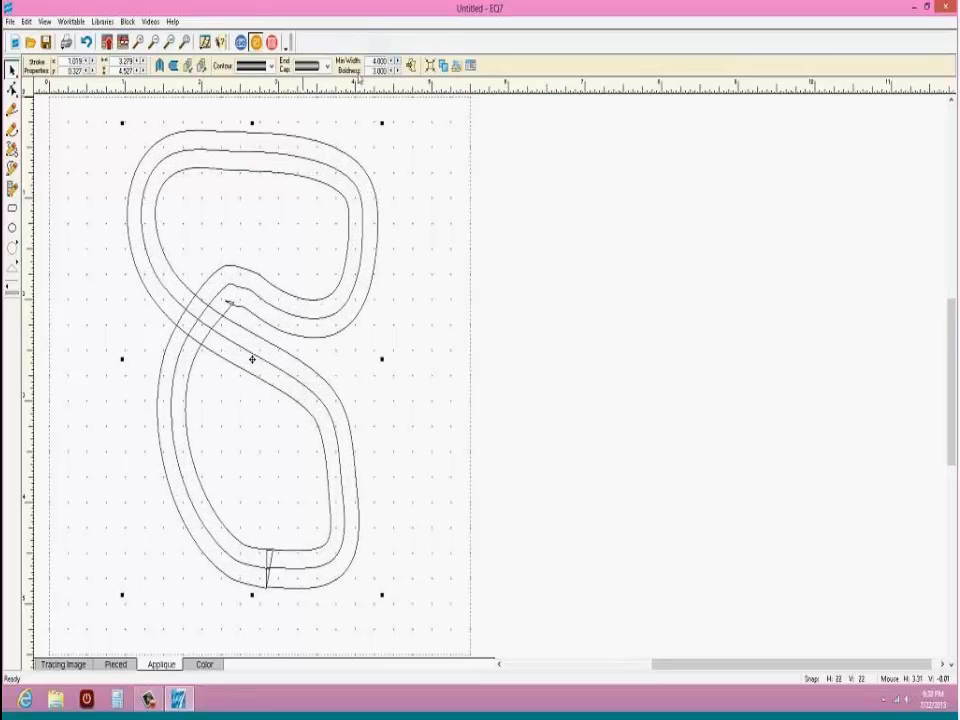
Step: Give the brush stroke a contour that is narrow in the middle and wide at the ends, with a pointed end cap
click(271, 67)
click(255, 106)
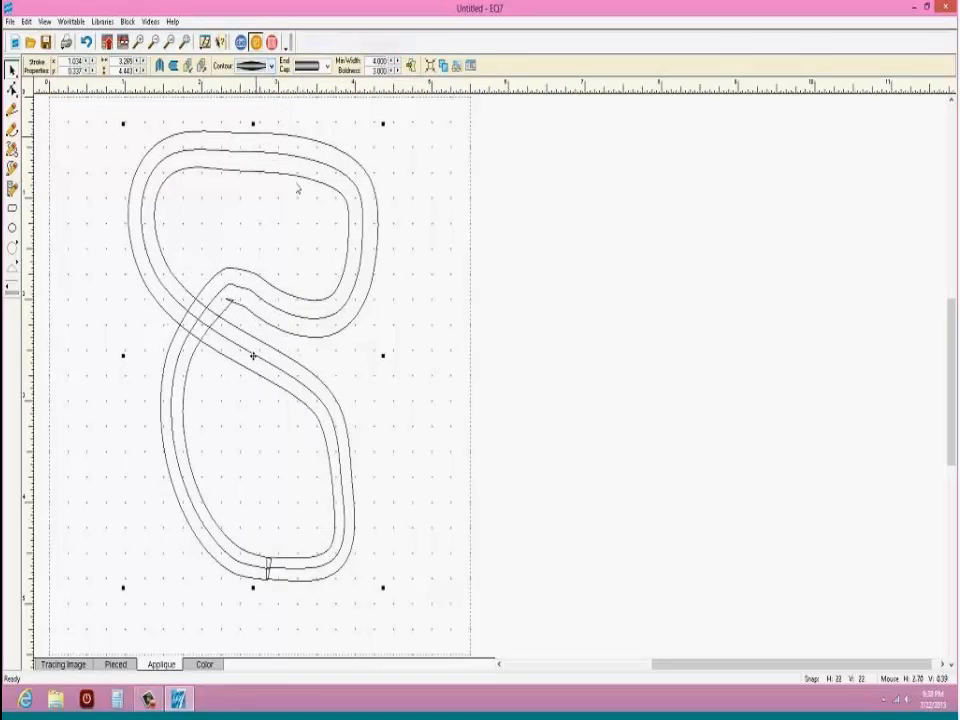
click(271, 67)
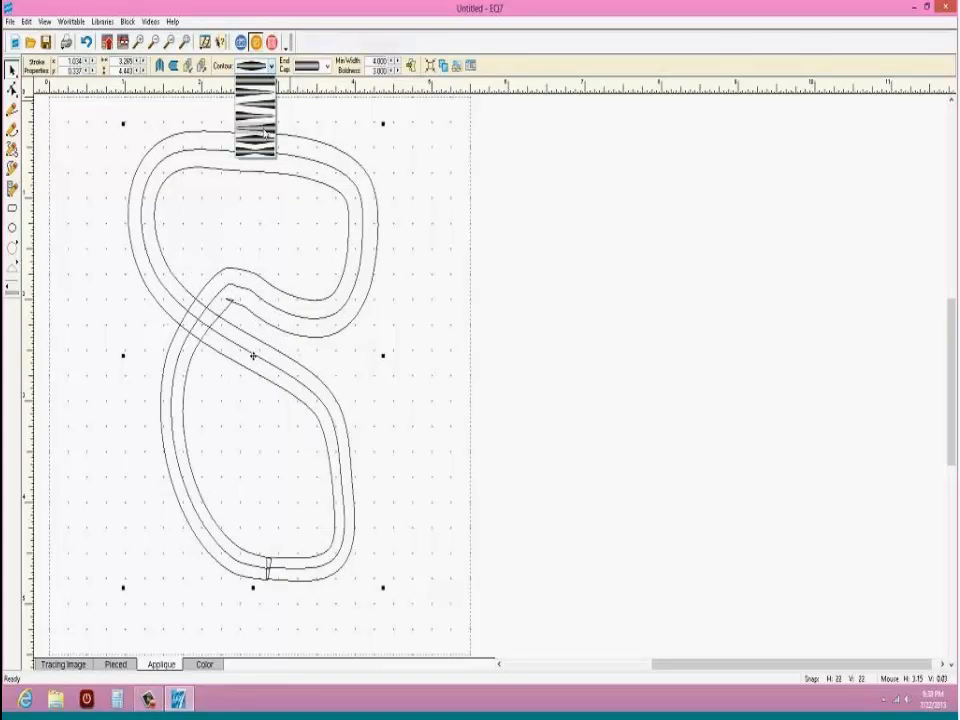
click(256, 152)
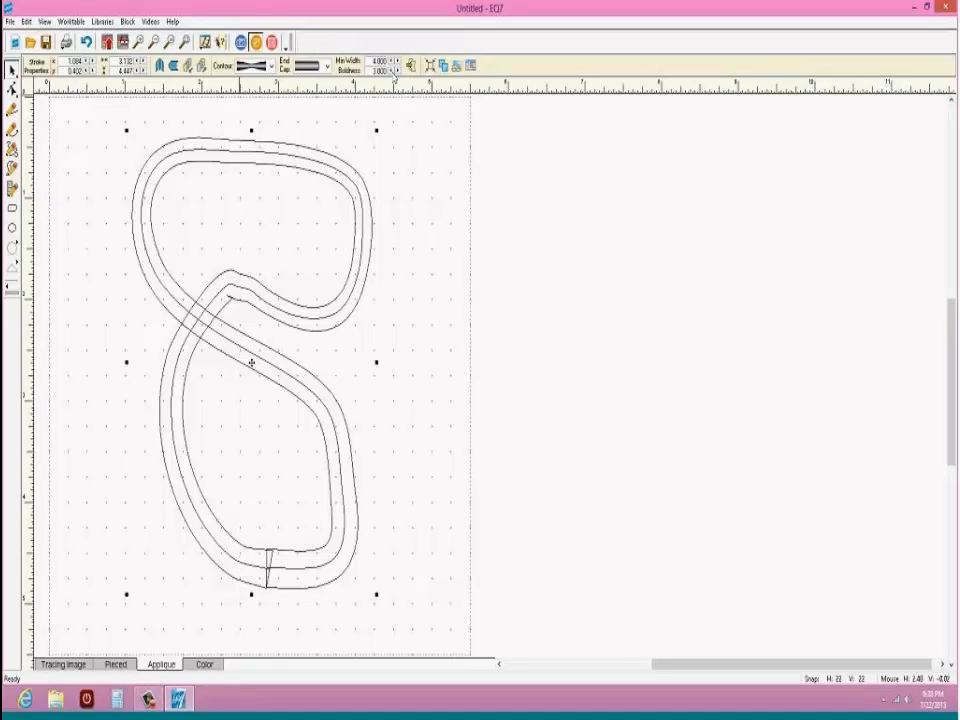
click(308, 66)
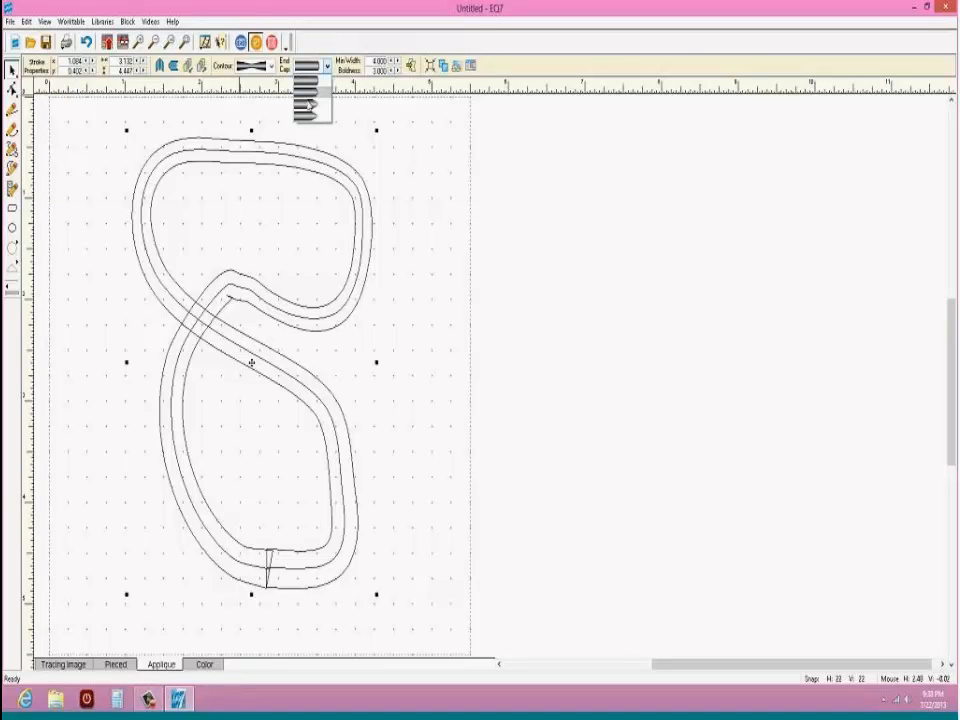
click(308, 118)
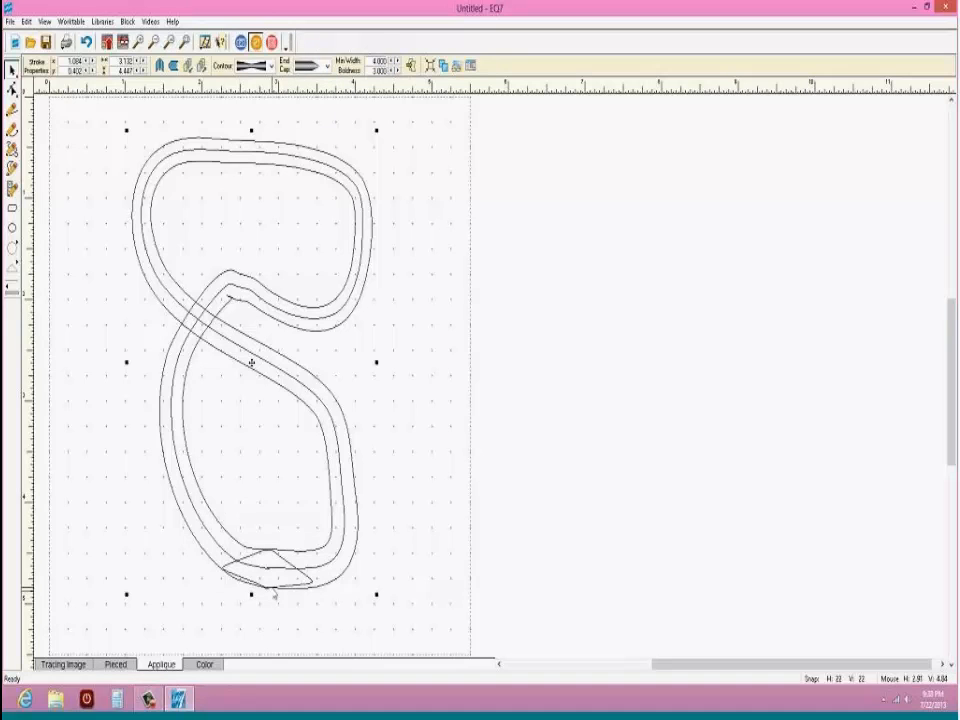
Step: Color the figure-eight brush stroke with the dark purple-and-black spotted fabric
click(204, 664)
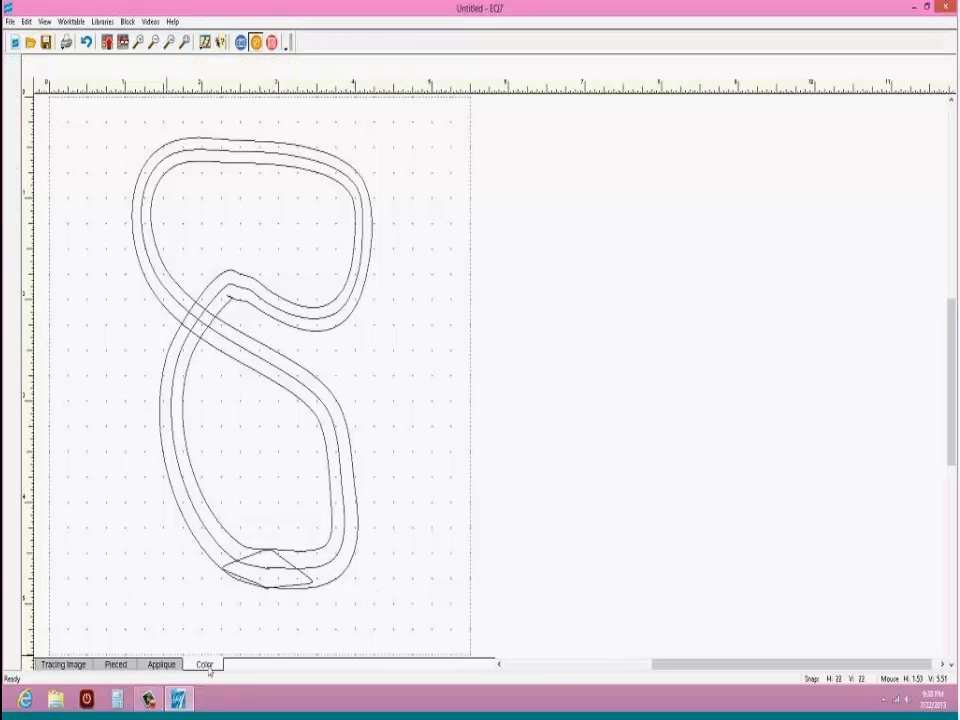
click(322, 153)
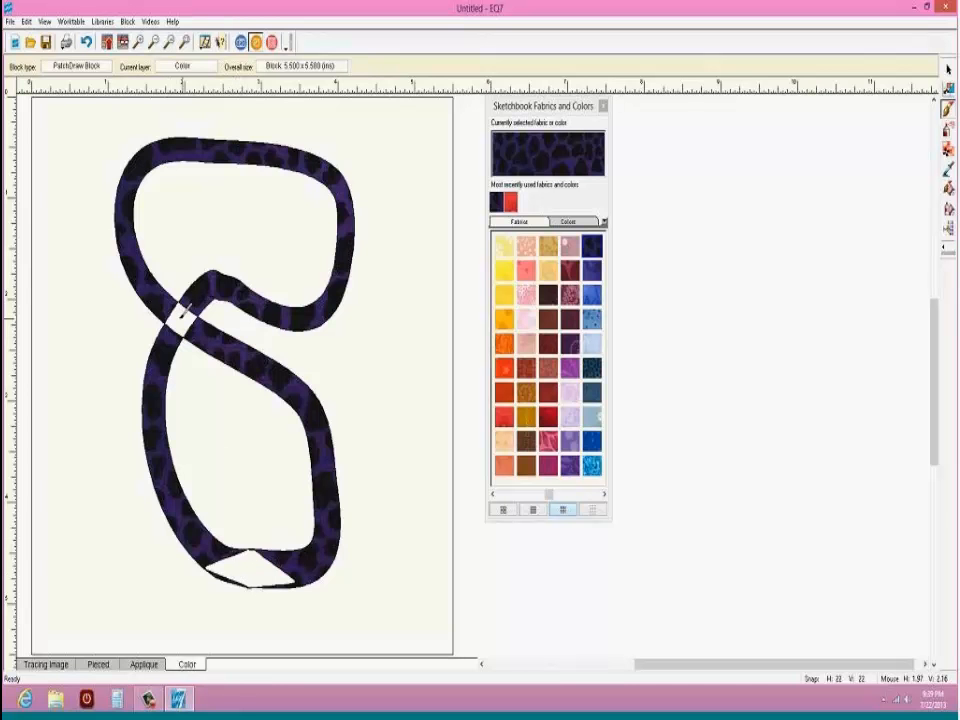
Step: Draw two more freeform brush strokes over the figure-eight, one about 3.7 by 2.9 in and one about 2.0 by 4.0 in
click(144, 664)
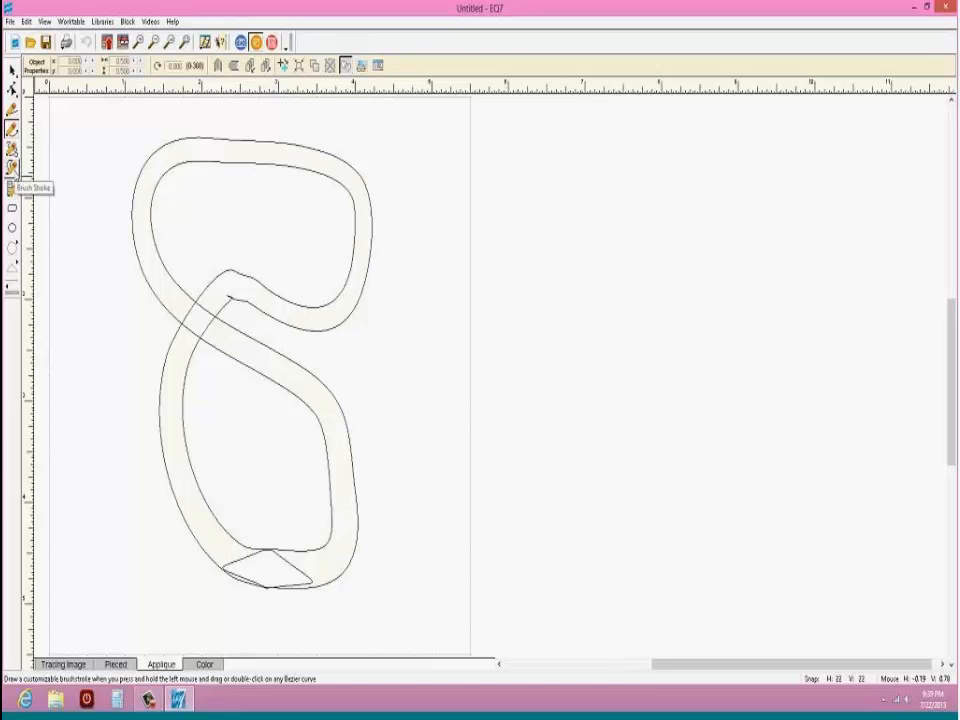
click(12, 168)
mouse_move(77, 406)
mouse_down()
mouse_move(199, 229)
mouse_move(287, 400)
mouse_up()
mouse_move(328, 352)
mouse_down()
mouse_move(237, 213)
mouse_move(178, 271)
mouse_move(86, 476)
mouse_move(70, 404)
mouse_up()
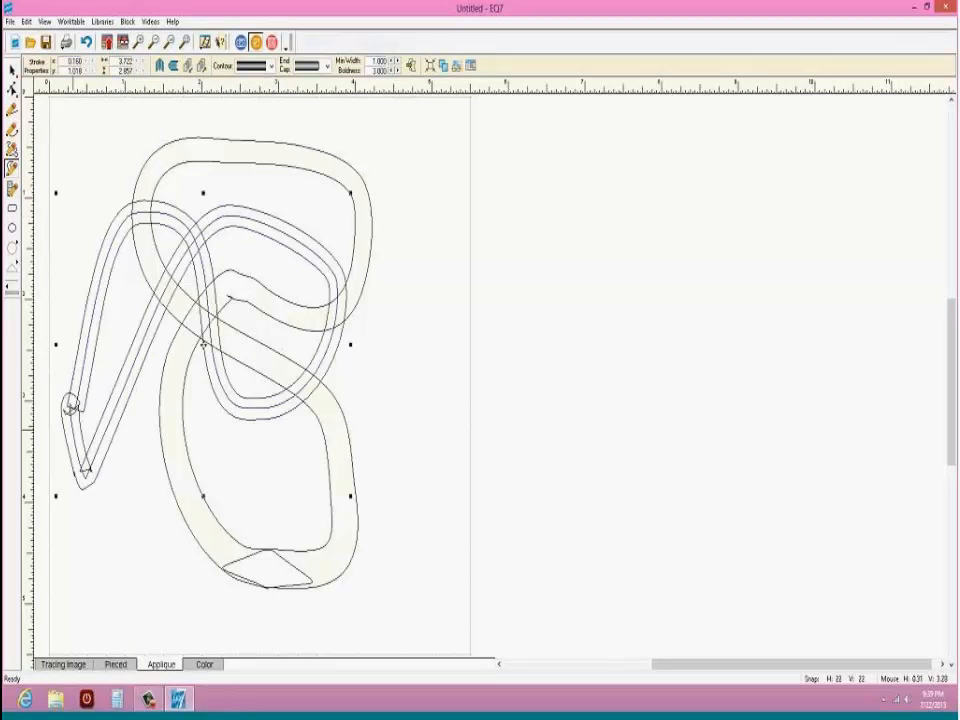
mouse_move(236, 134)
mouse_down()
mouse_move(154, 205)
mouse_move(199, 294)
mouse_move(166, 426)
mouse_move(111, 468)
mouse_move(178, 300)
mouse_move(193, 232)
mouse_move(232, 145)
mouse_up()
click(12, 70)
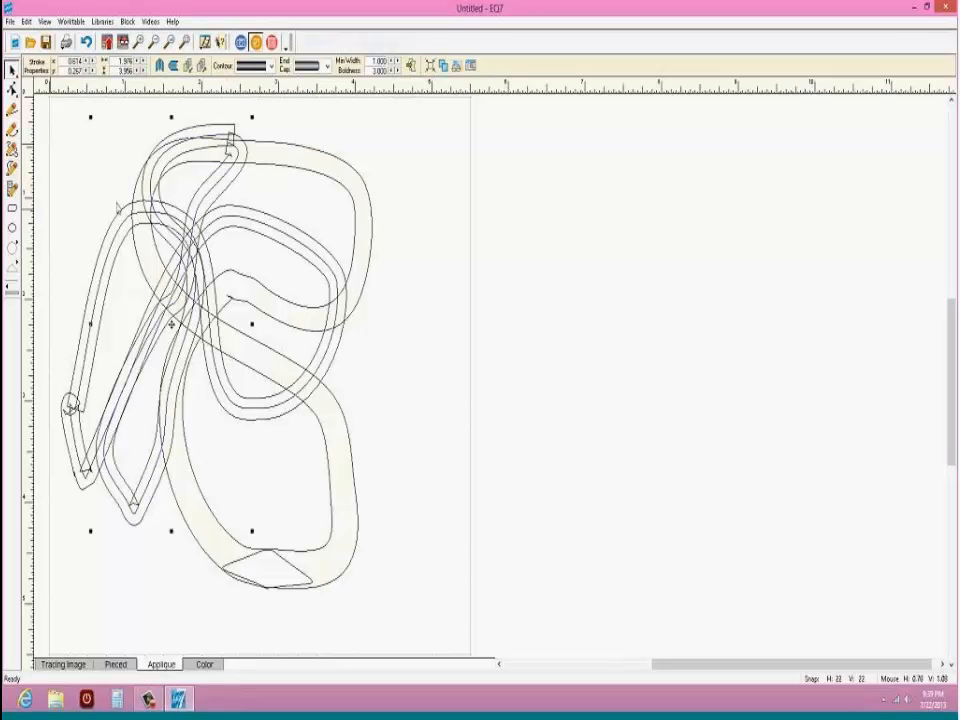
Step: Color both new brush strokes with the dark purple-and-black spotted fabric
click(201, 664)
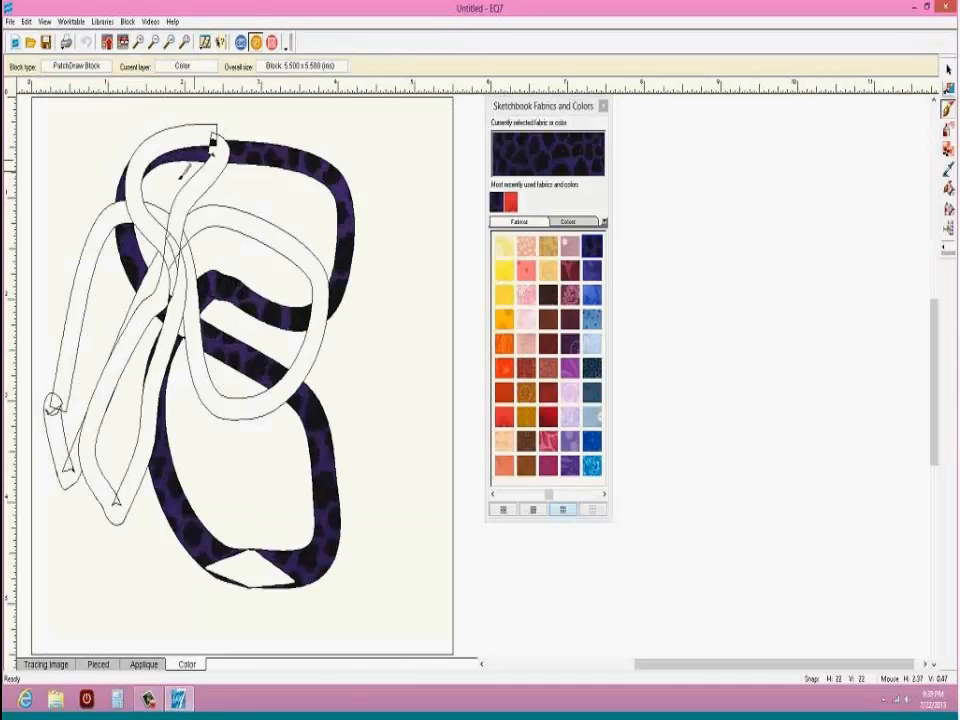
click(123, 205)
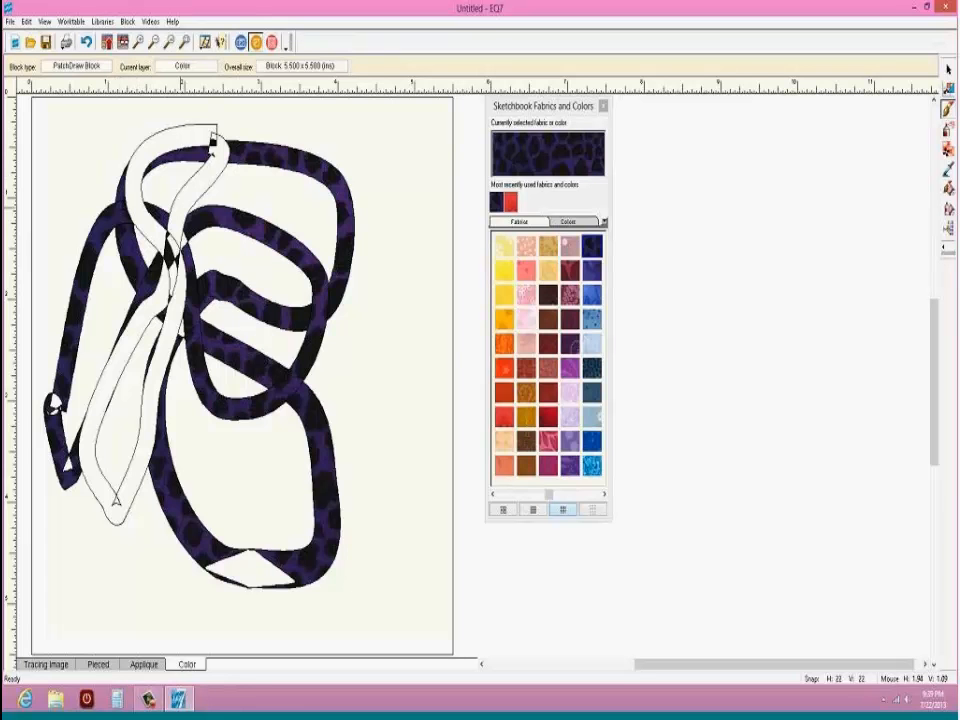
click(140, 150)
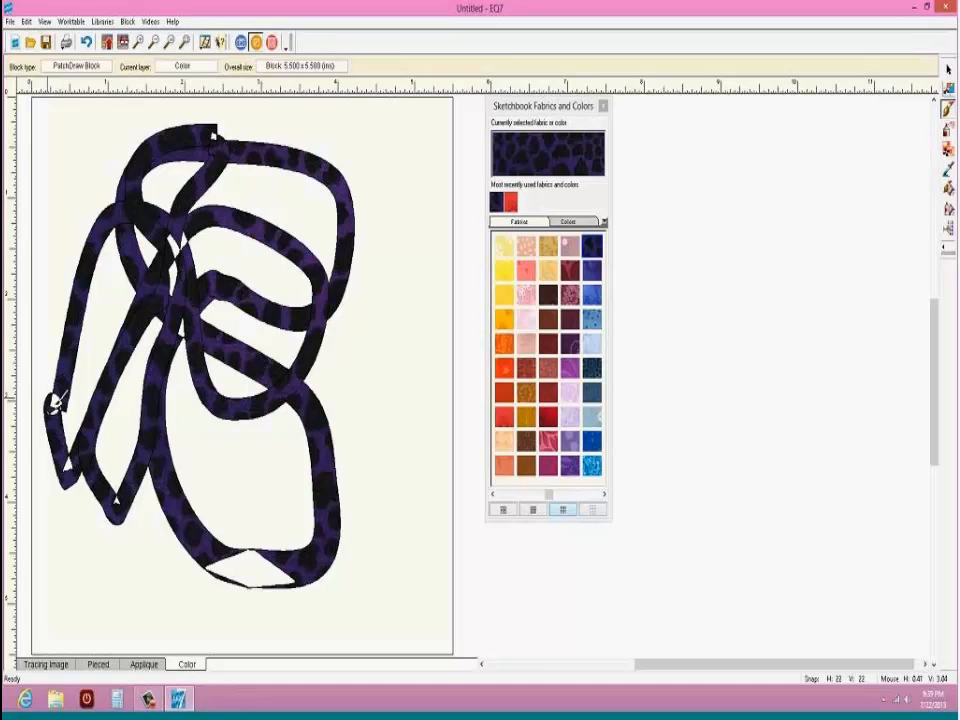
Step: Draw an S-shaped brush stroke about 3.0 by 3.1 in and a looped one about 1.7 by 2.8 in beside the figure-eight
click(143, 666)
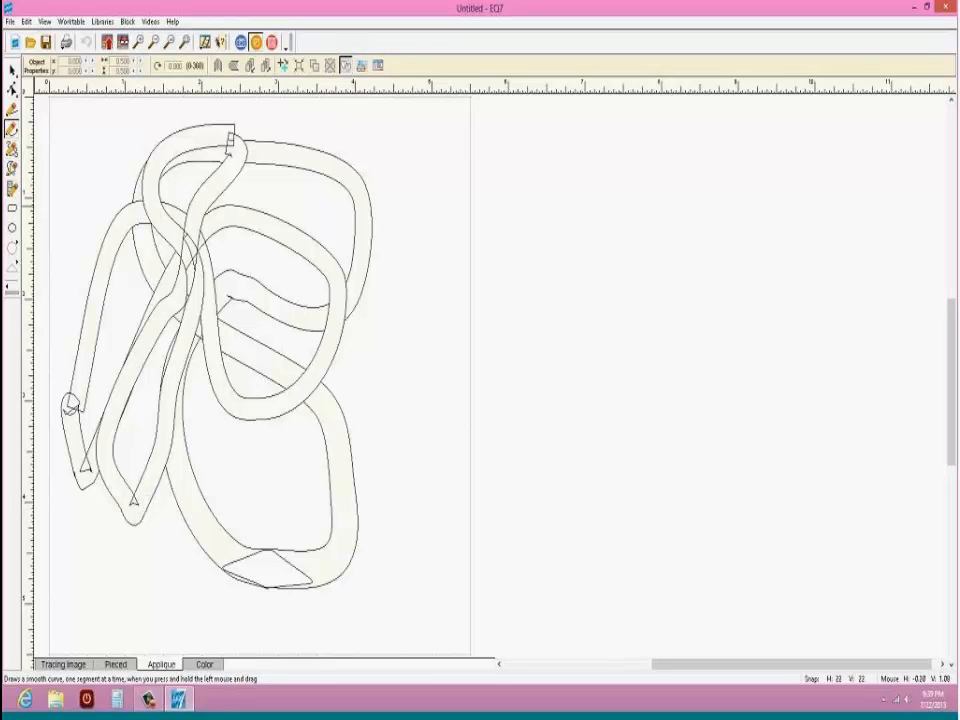
click(12, 168)
mouse_move(122, 620)
mouse_down()
mouse_move(130, 480)
mouse_move(165, 440)
mouse_move(300, 390)
mouse_move(328, 318)
mouse_up()
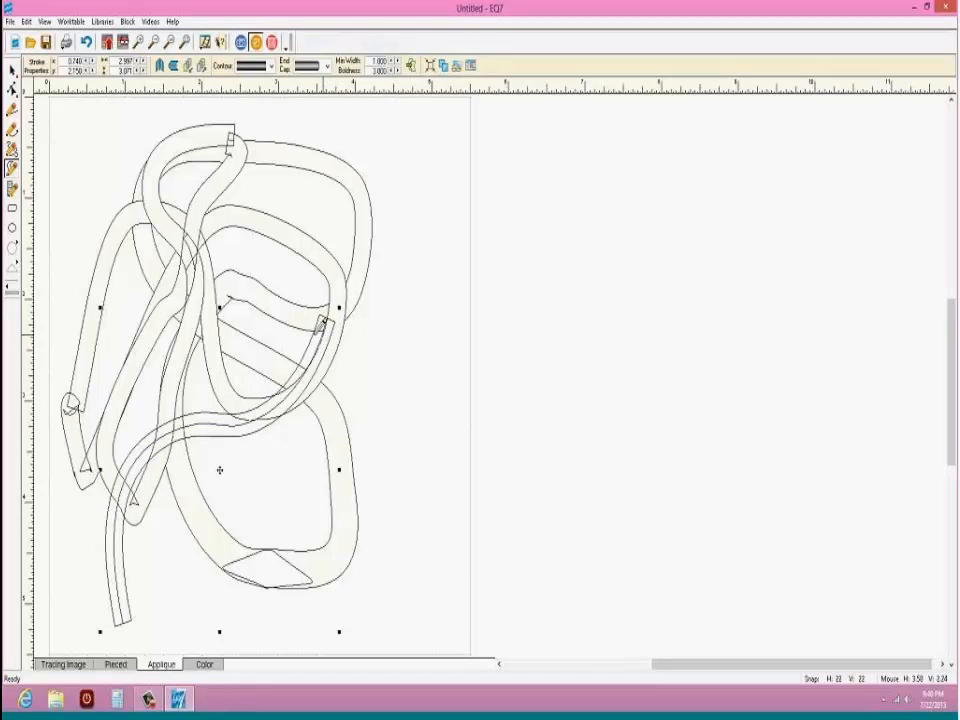
mouse_move(355, 180)
mouse_down()
mouse_move(423, 289)
mouse_move(345, 306)
mouse_move(380, 237)
mouse_move(453, 316)
mouse_move(353, 428)
mouse_move(369, 358)
mouse_up()
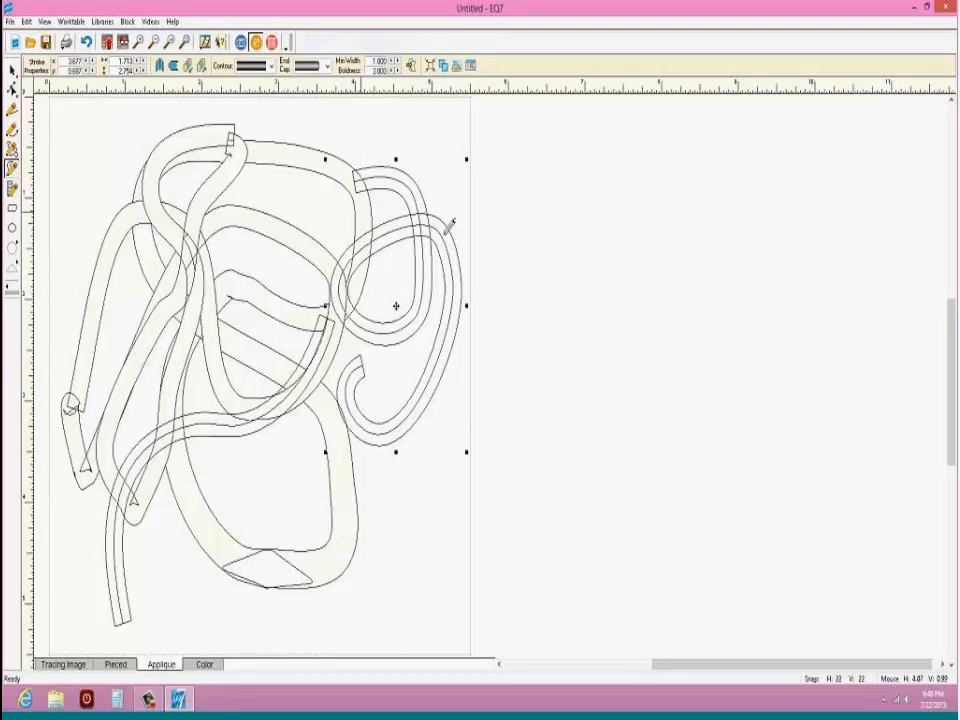
Step: Convert the looped brush stroke into a plain applique patch, and undo the conversion
click(12, 70)
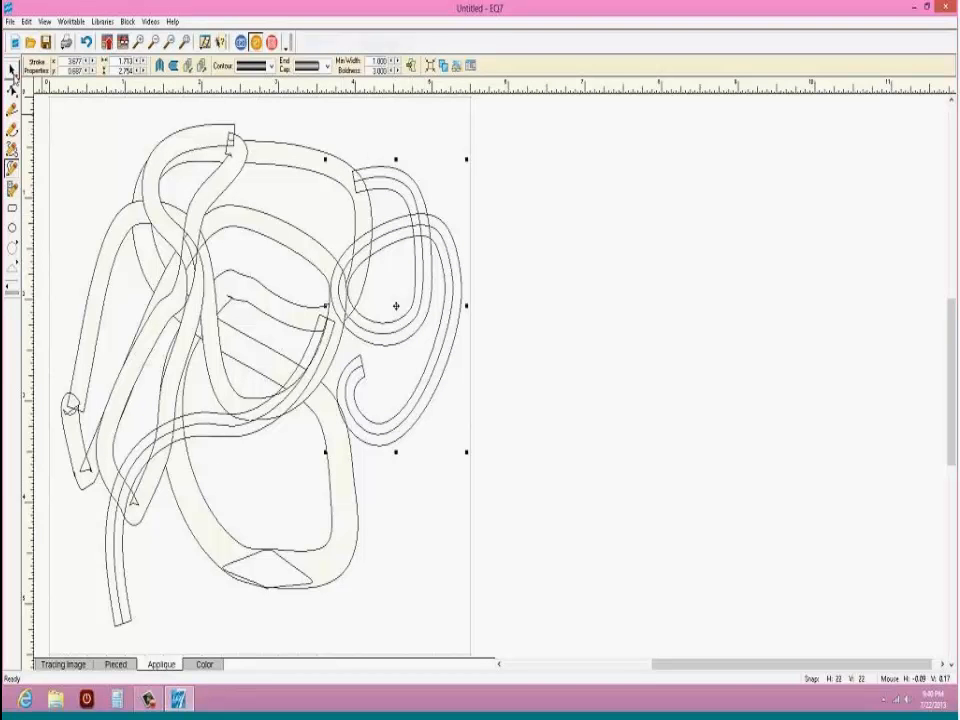
click(78, 103)
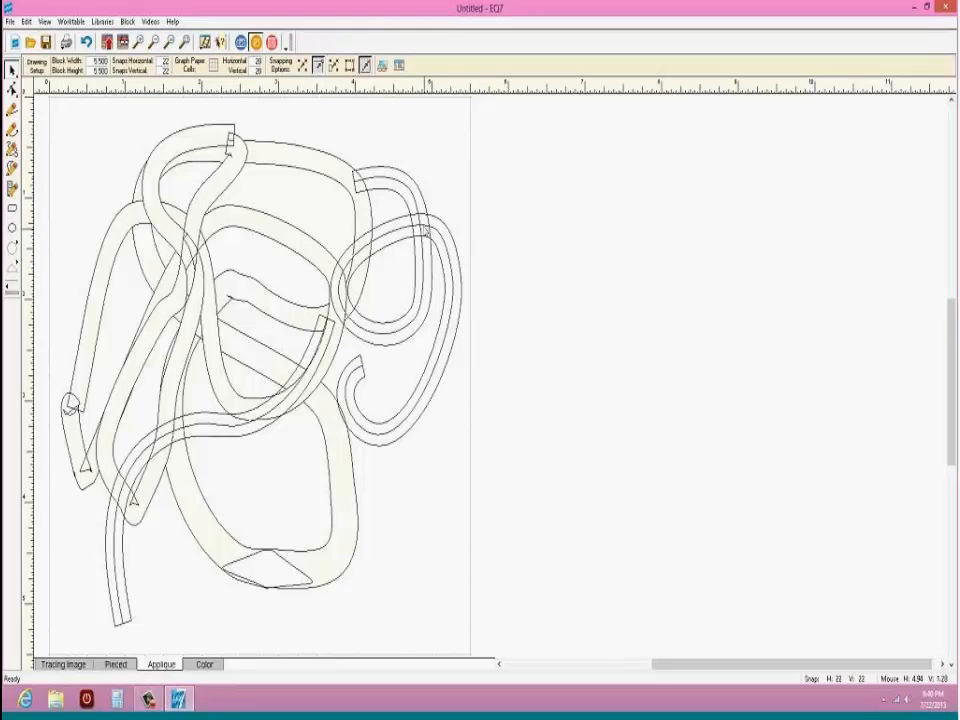
click(397, 185)
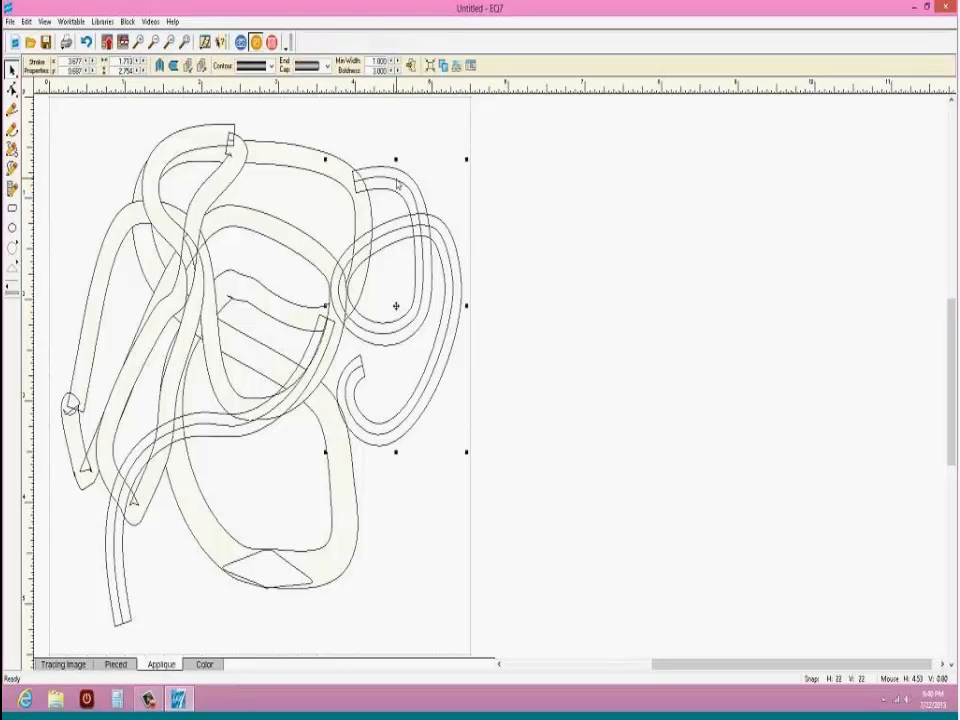
click(411, 67)
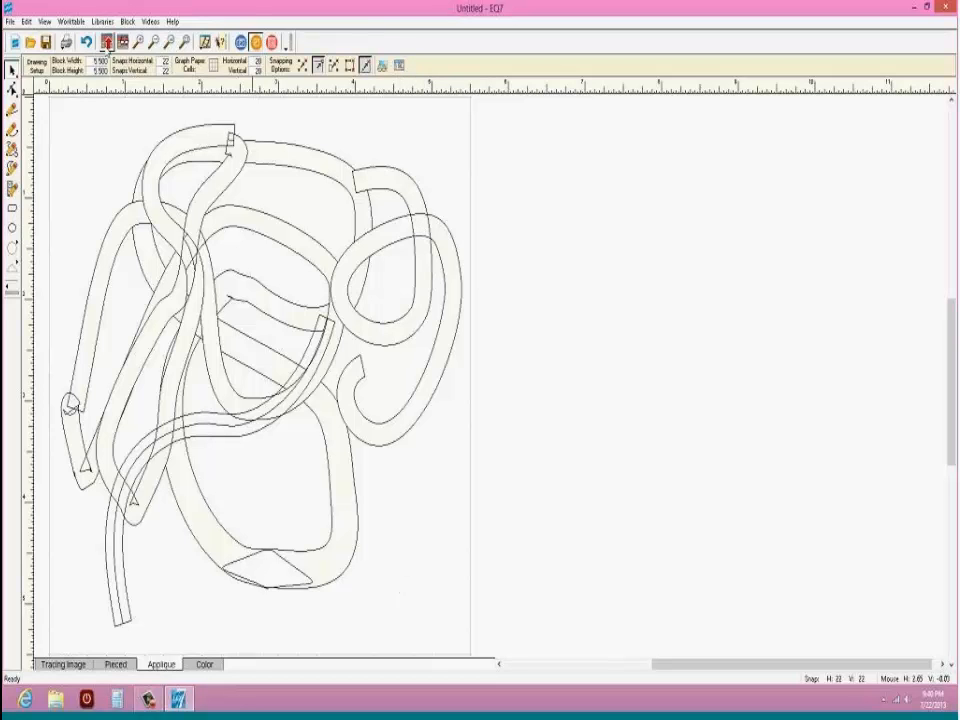
click(86, 42)
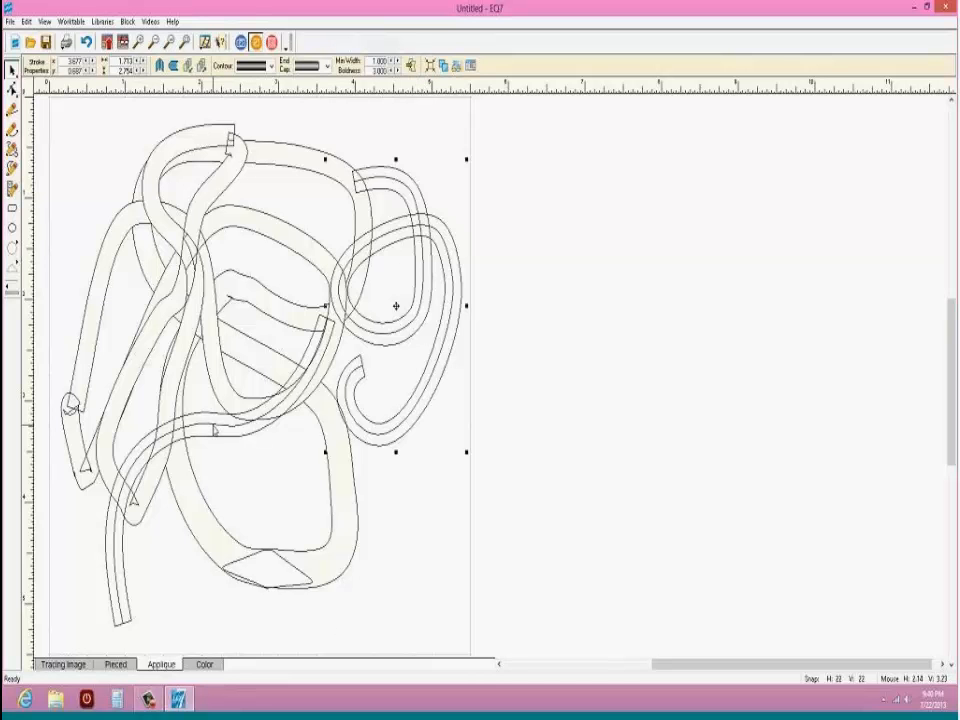
Step: Convert the S-shaped brush stroke into a patch and move both nodes of its upper end inward toward the block's center
click(219, 468)
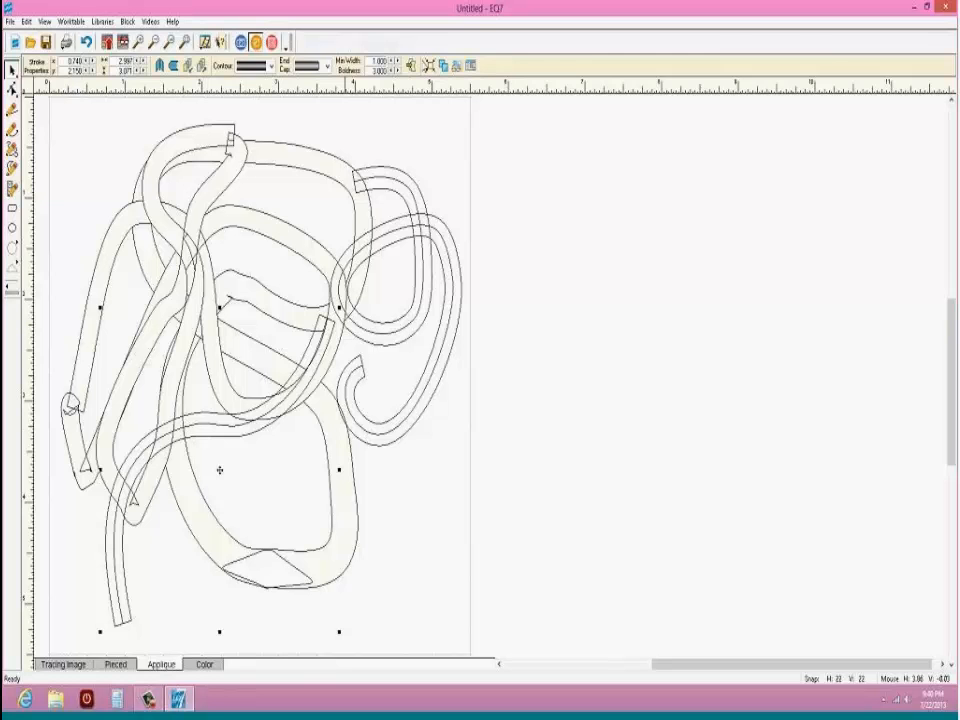
click(272, 465)
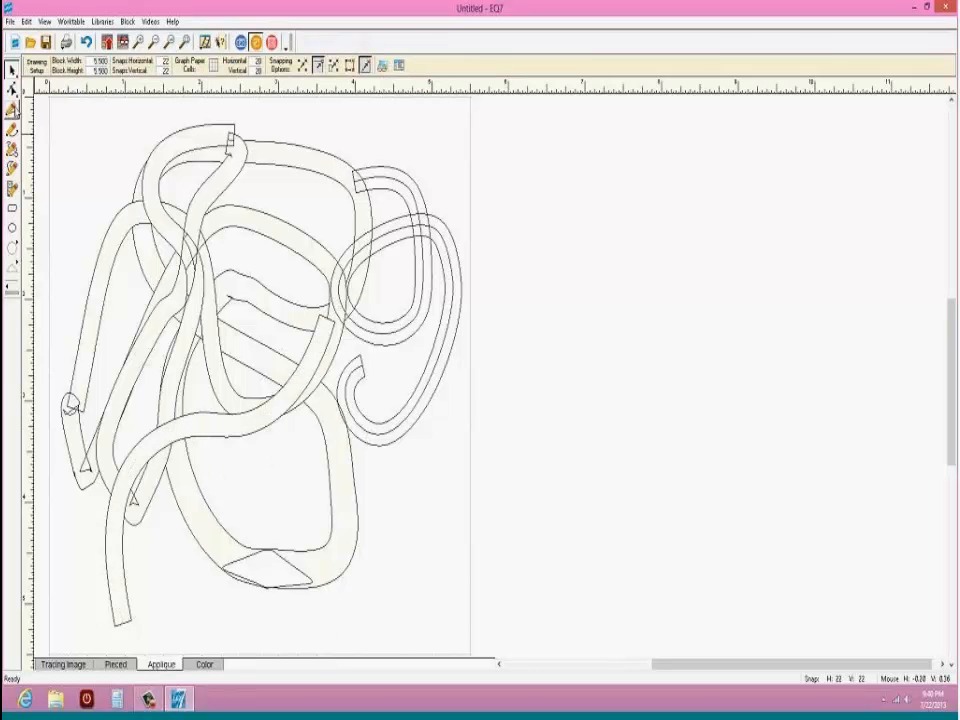
click(13, 89)
click(317, 332)
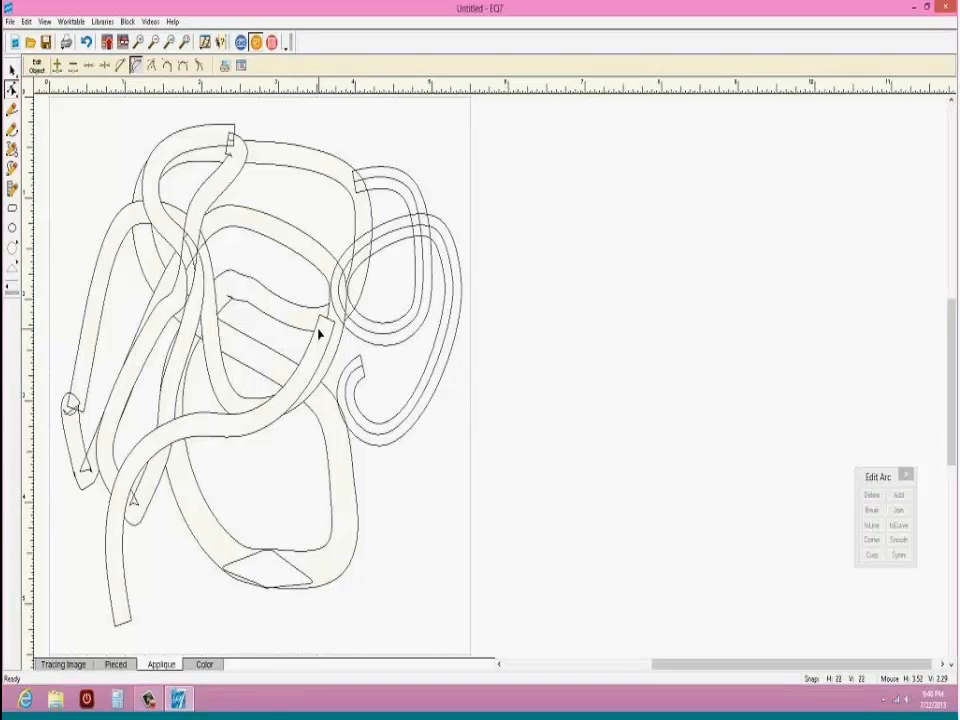
click(326, 314)
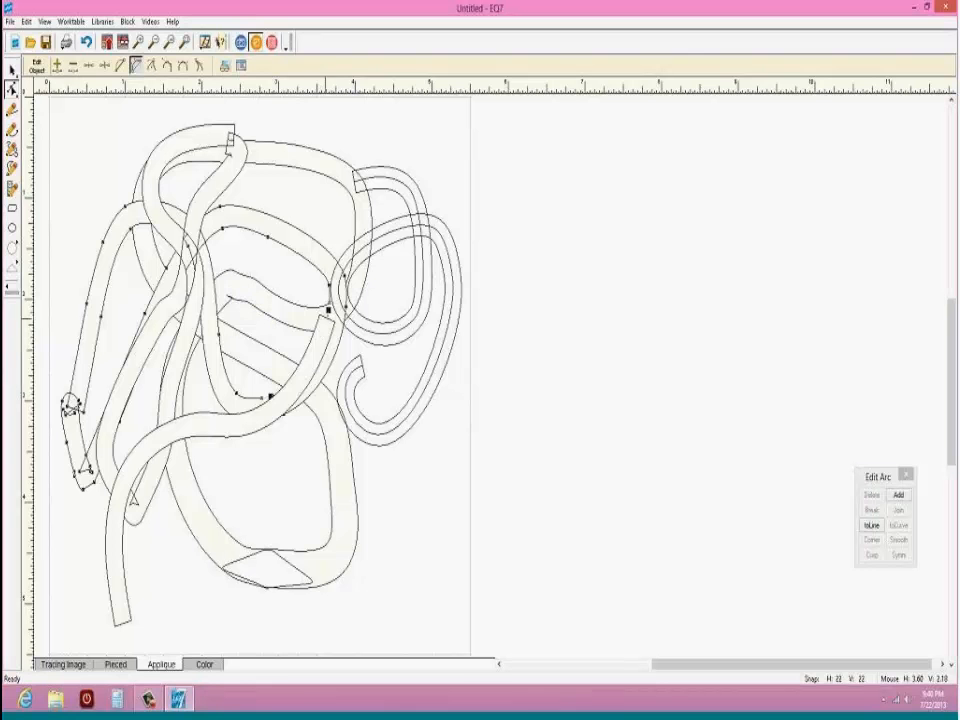
click(293, 382)
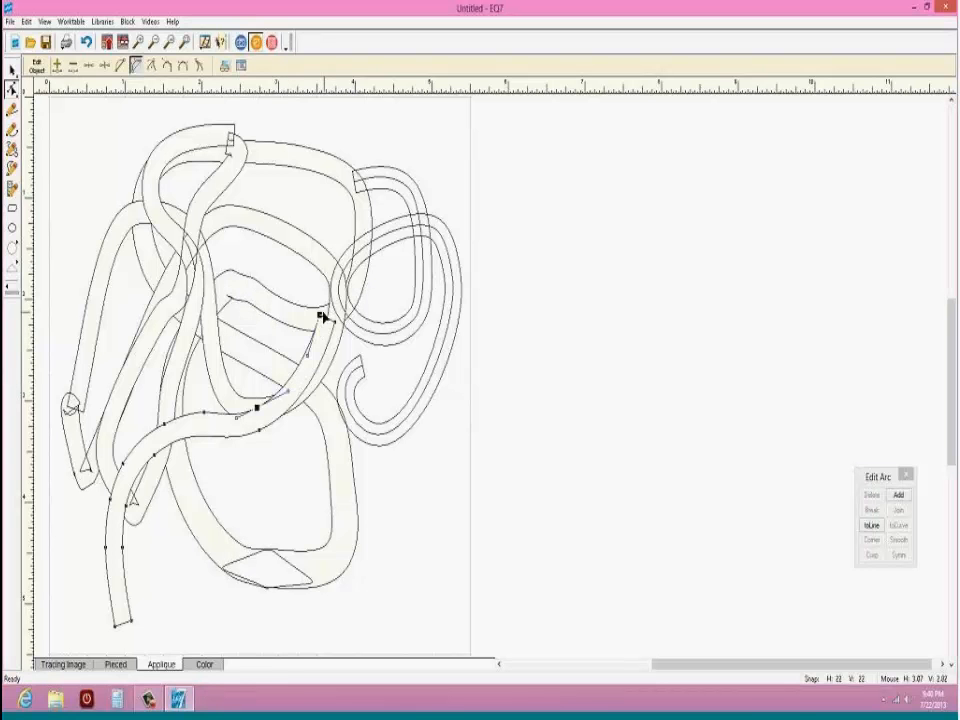
drag(324, 317, 251, 364)
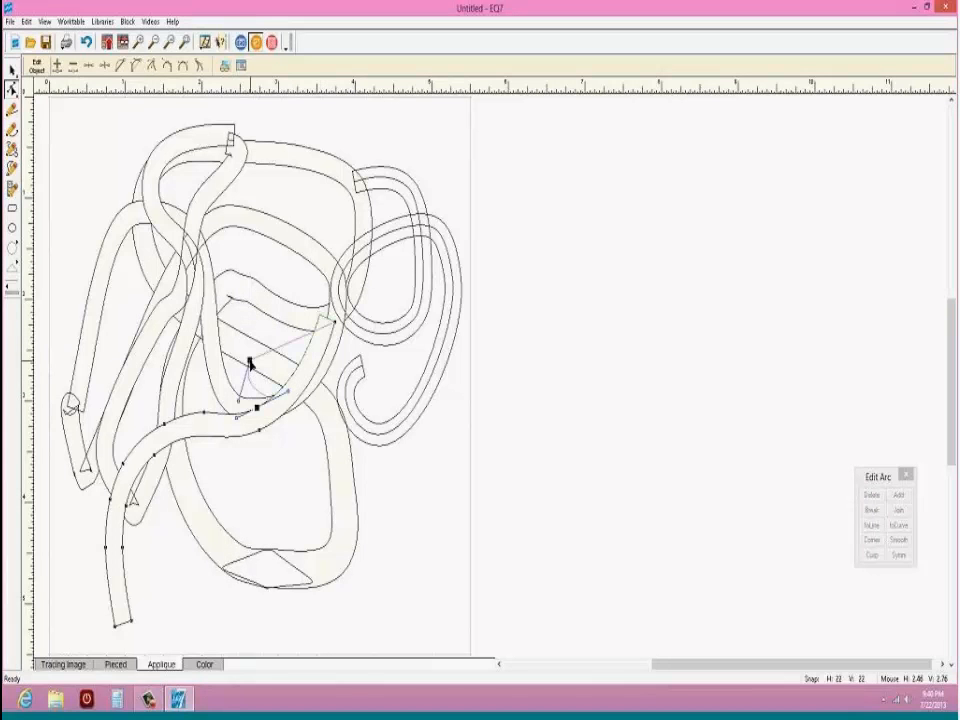
drag(335, 327, 195, 393)
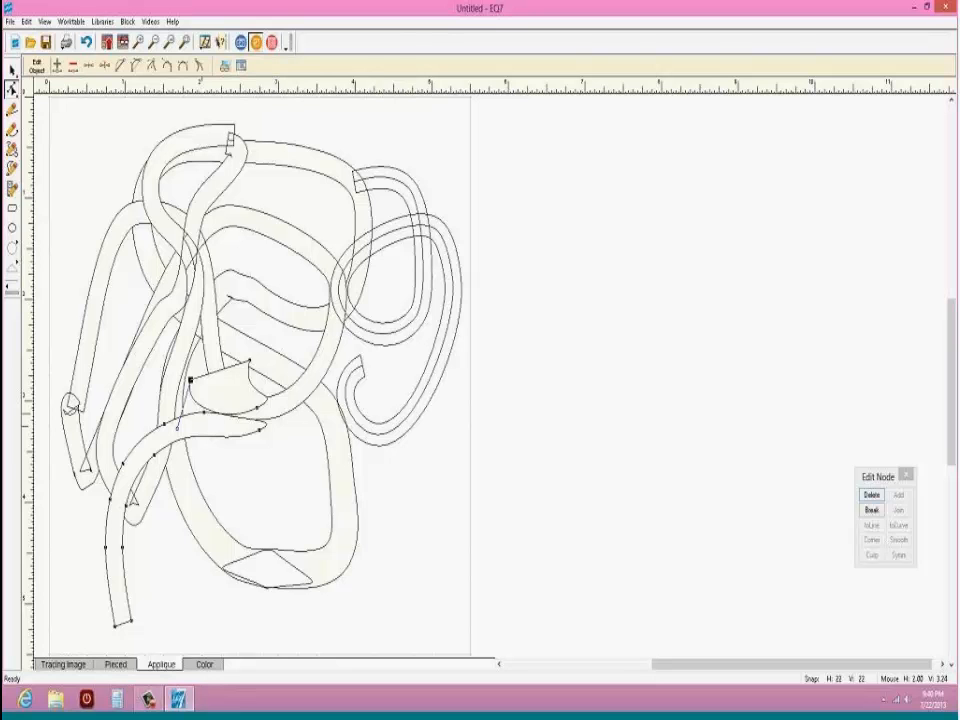
Step: Delete the figure-eight, the two overlapping freeform strokes and the reshaped S-shaped patch, leaving only the looped brush stroke
mouse_move(3, 22)
click(12, 70)
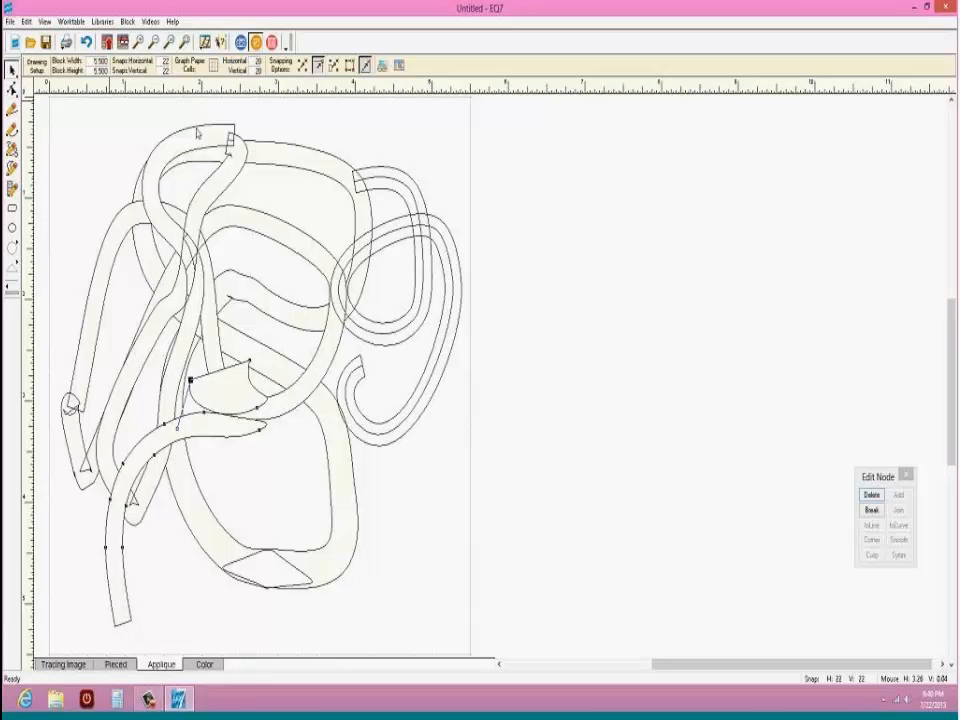
click(229, 141)
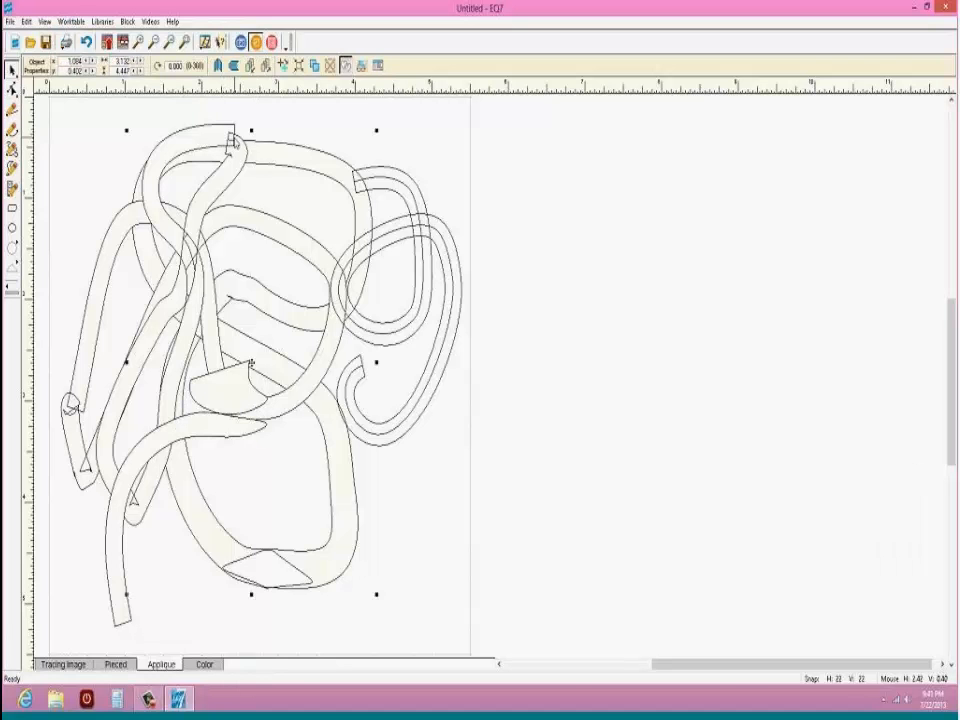
key(Delete)
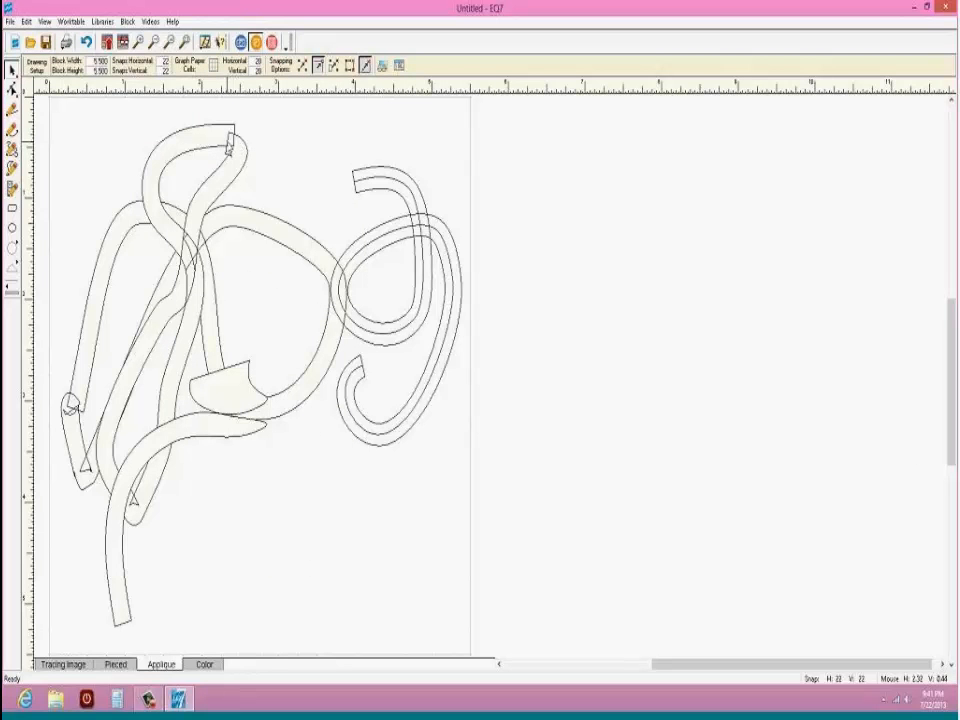
click(214, 130)
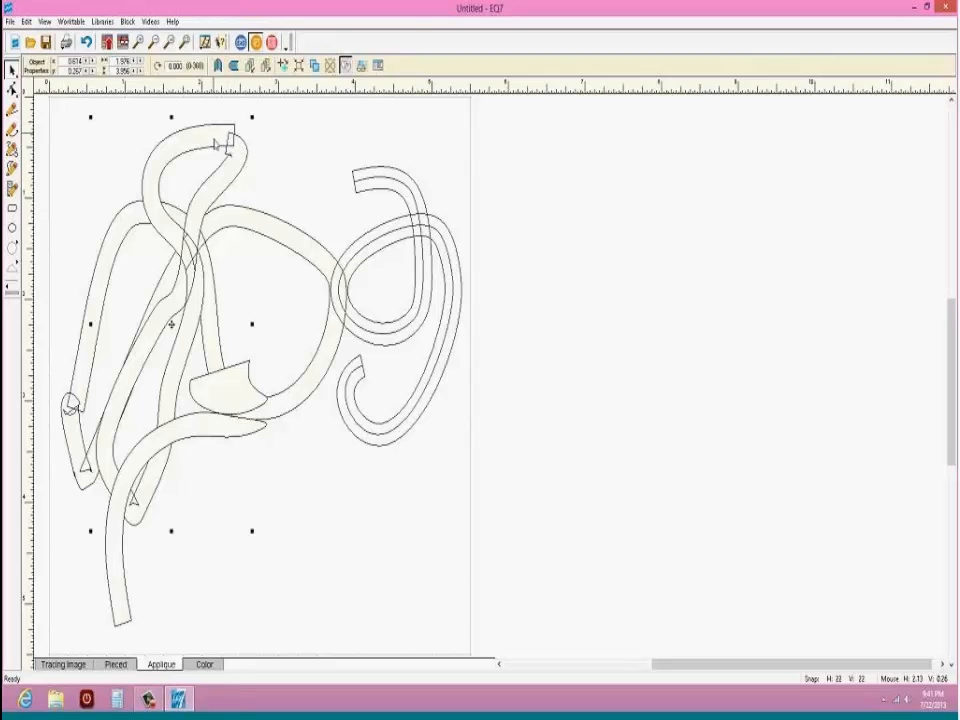
key(Delete)
click(229, 211)
key(Delete)
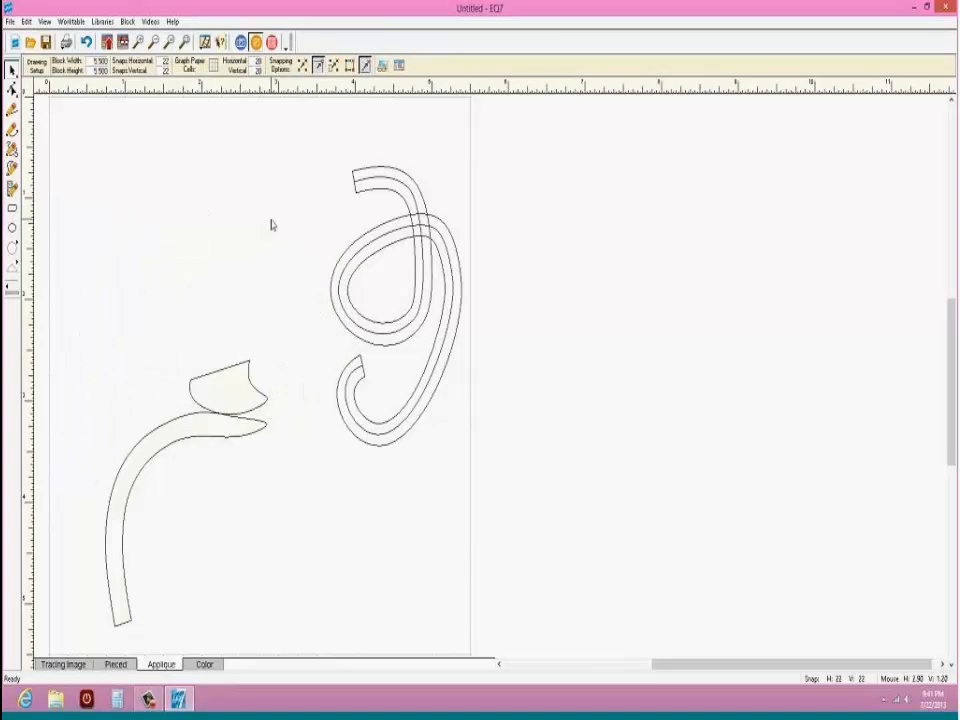
click(222, 380)
key(Delete)
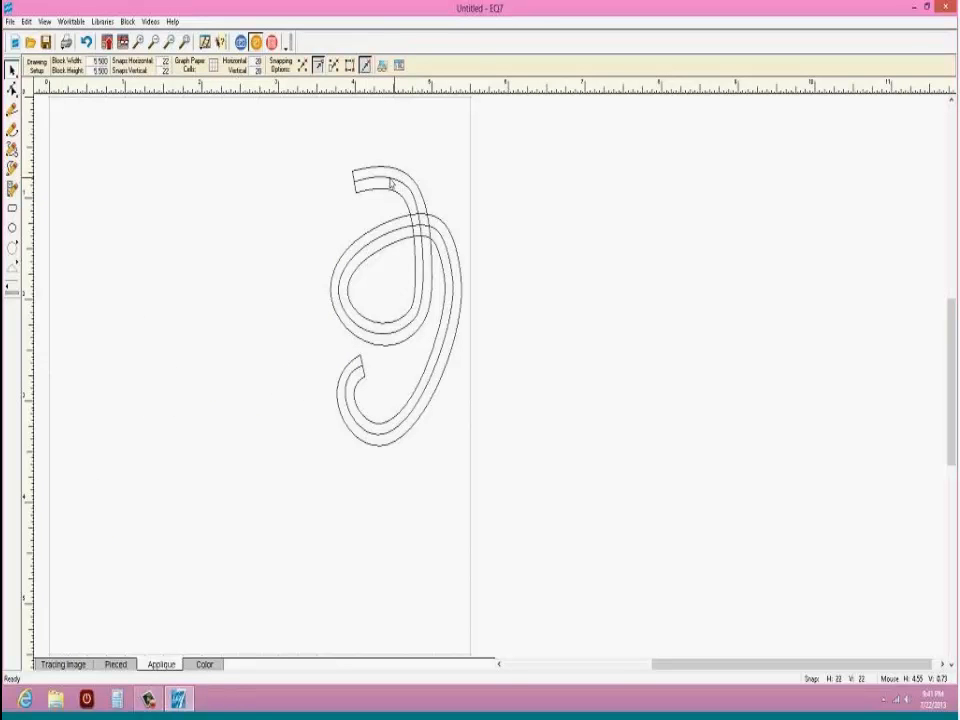
Step: Convert the looped brush stroke into a plain applique patch and color it with the dark purple-and-black spotted fabric
click(396, 306)
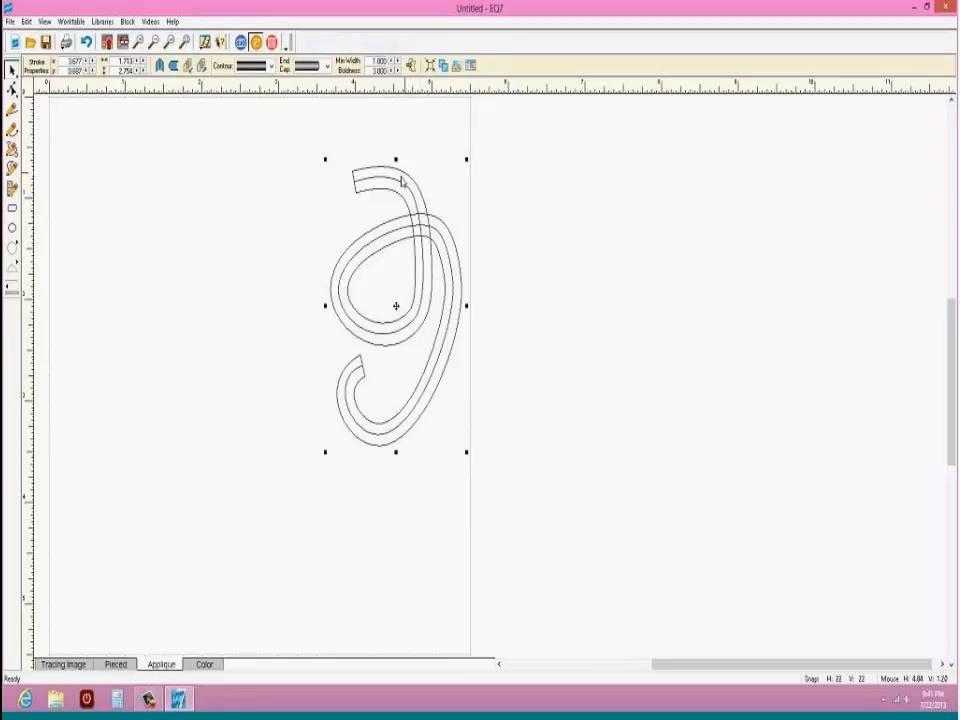
click(278, 173)
mouse_move(279, 129)
mouse_down()
mouse_move(482, 244)
mouse_move(484, 549)
mouse_up()
click(302, 227)
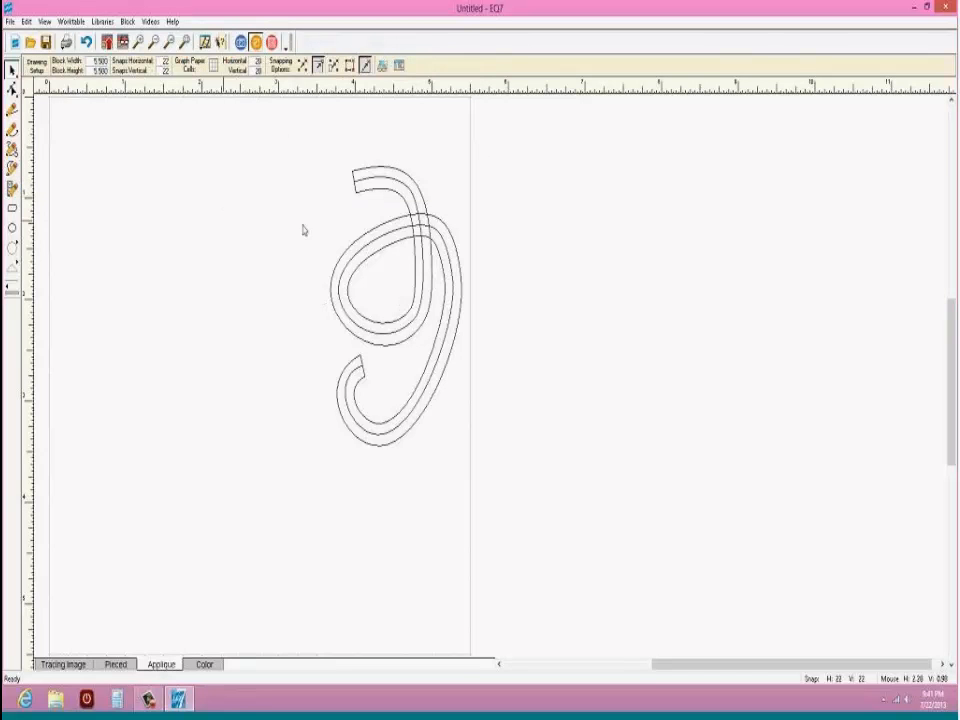
click(402, 238)
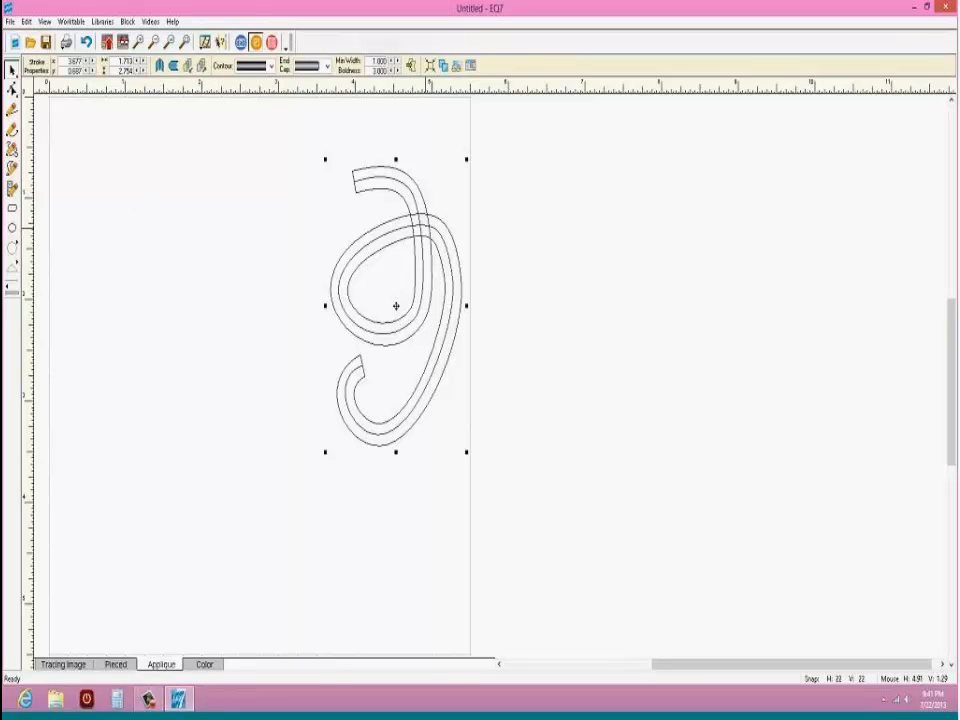
click(421, 228)
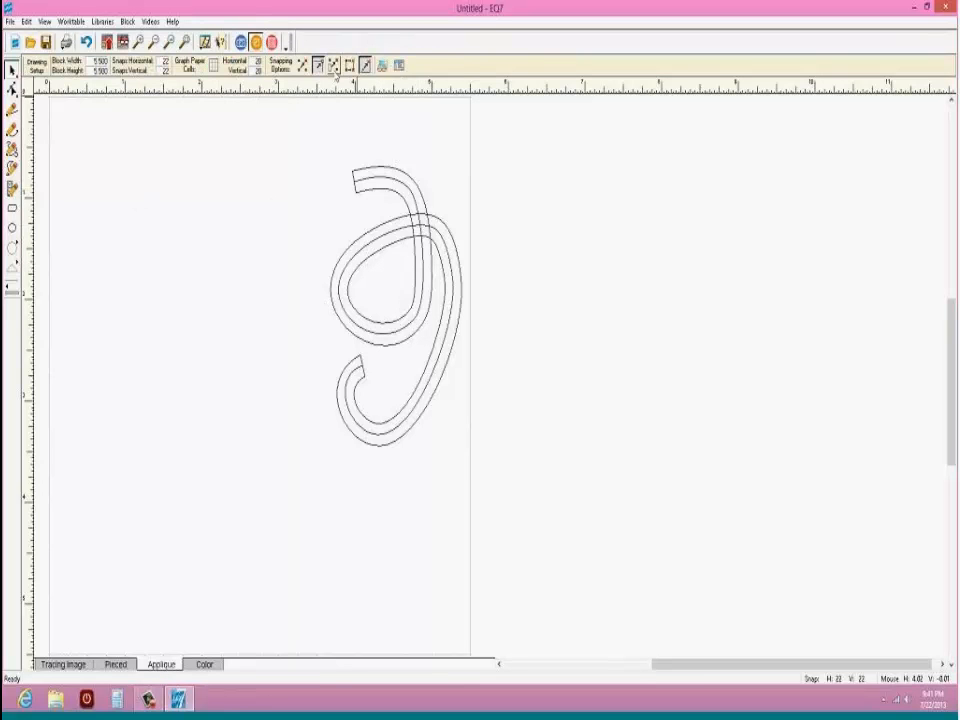
click(397, 186)
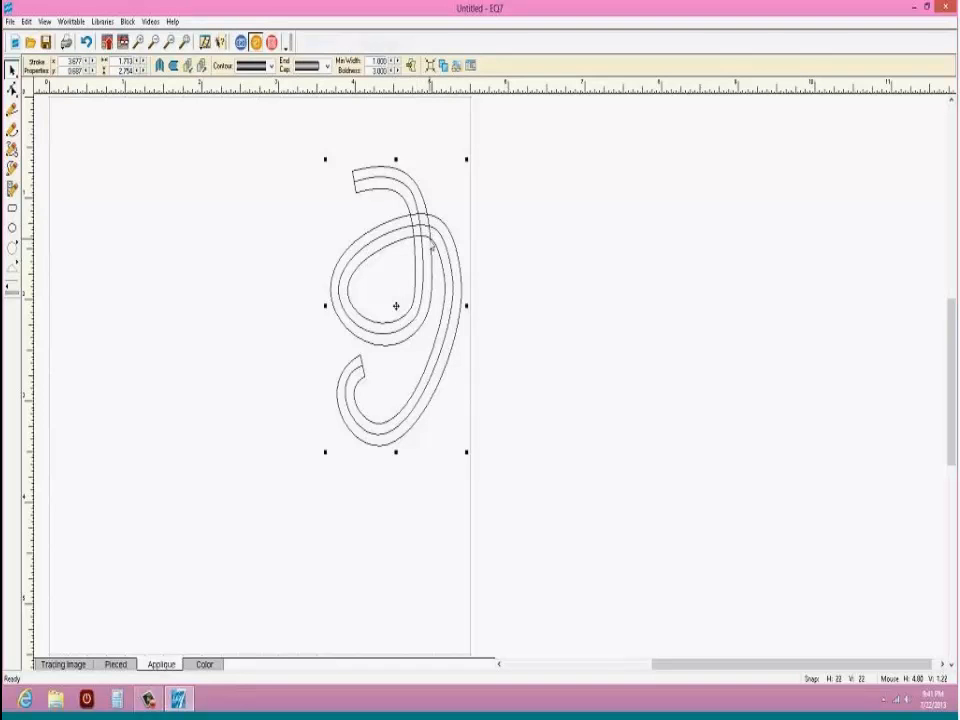
click(413, 67)
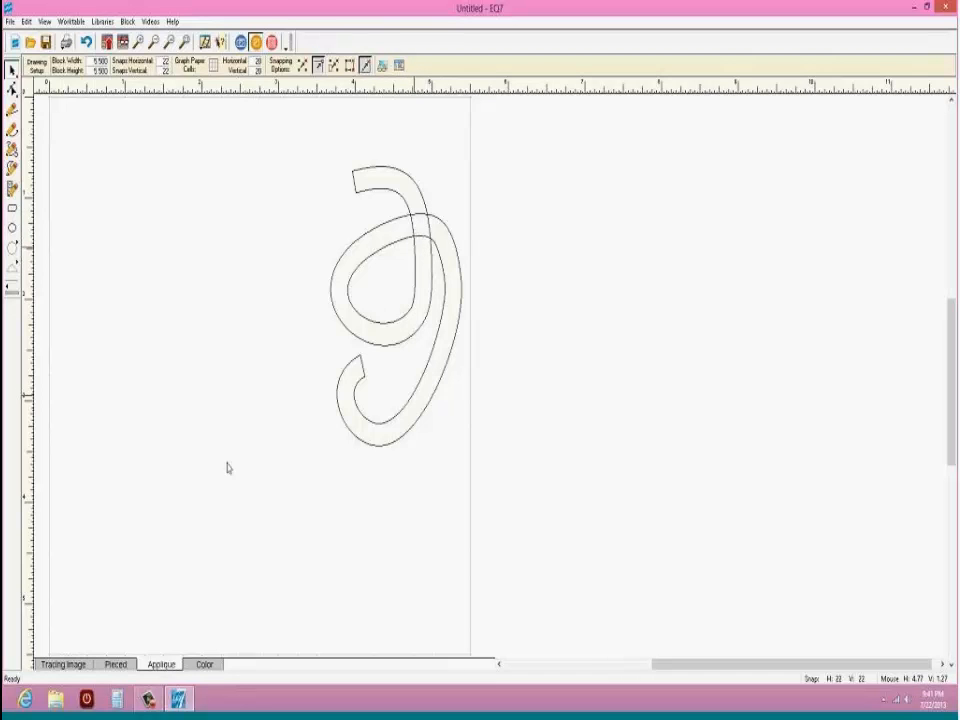
click(196, 666)
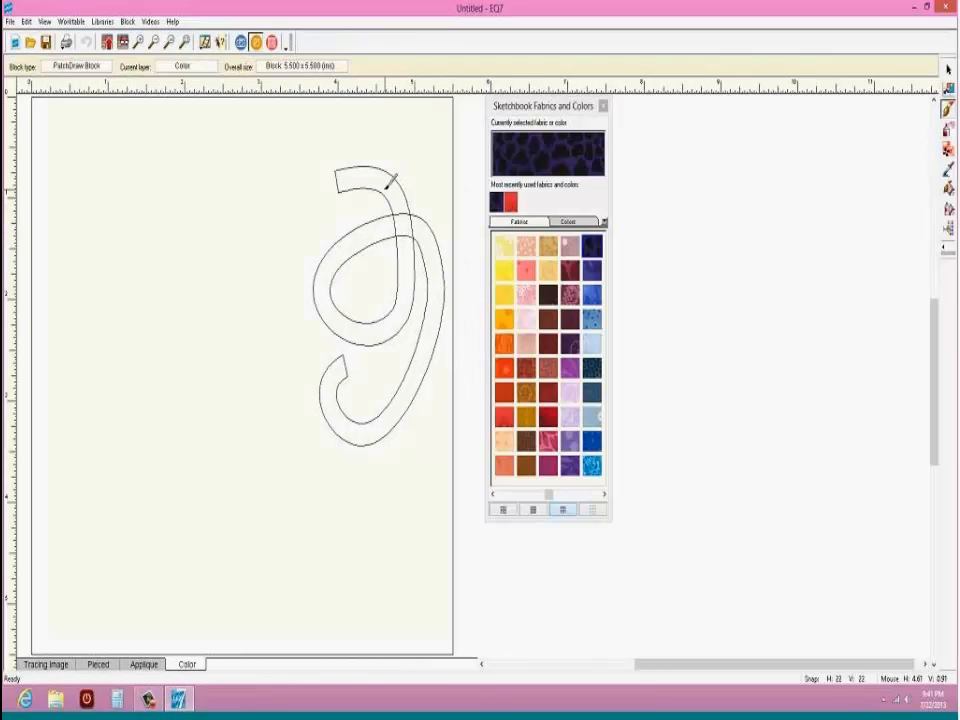
click(402, 220)
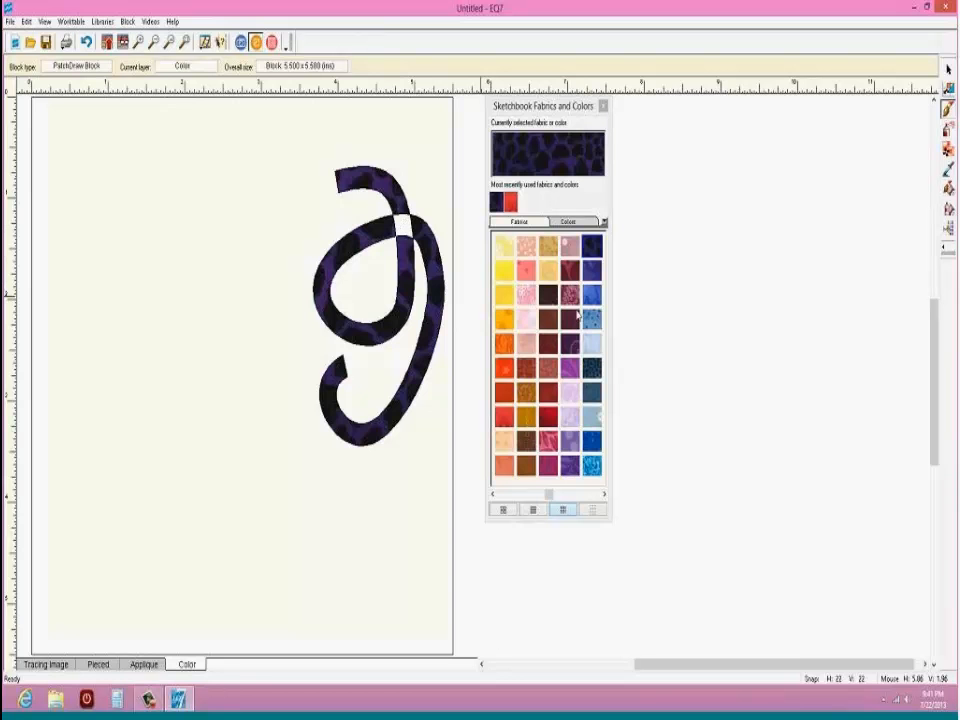
Step: Color the block background with the bright mottled blue fabric and return to the Applique layer
click(592, 466)
click(405, 222)
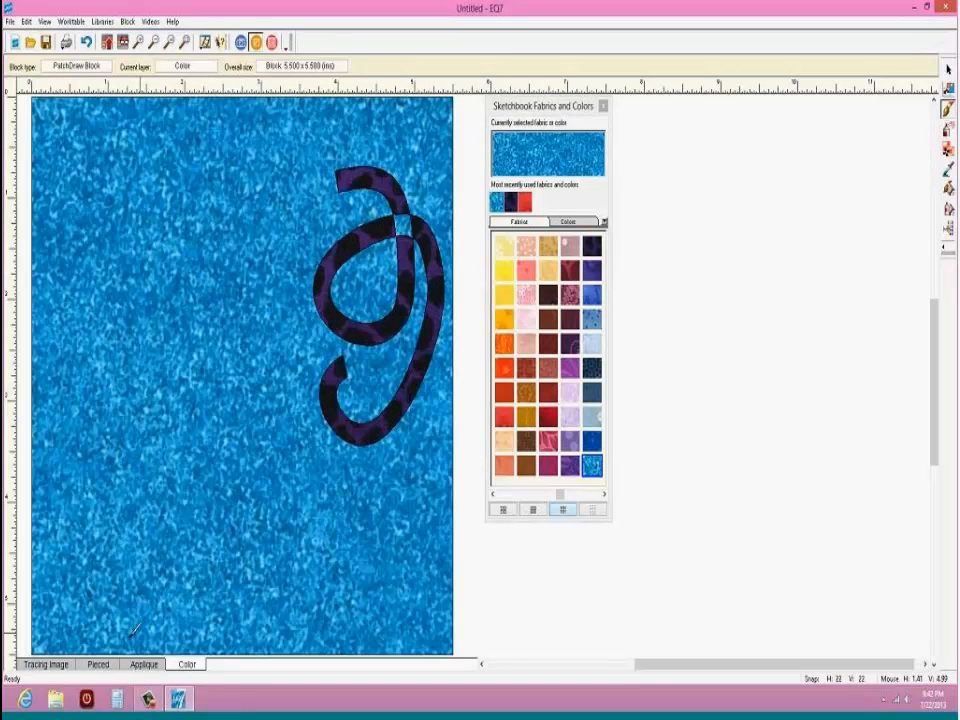
click(143, 664)
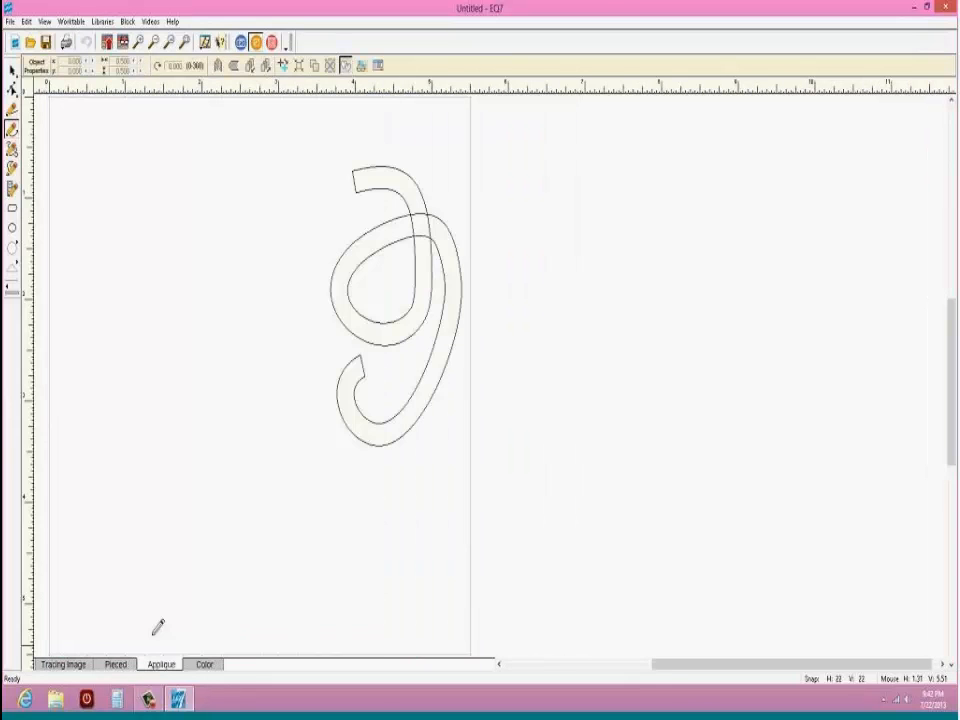
Step: Draw a short curved brush stroke about 1.8 in tall and a longer one about 2.3 in tall crossing it, beside the looped patch
click(12, 68)
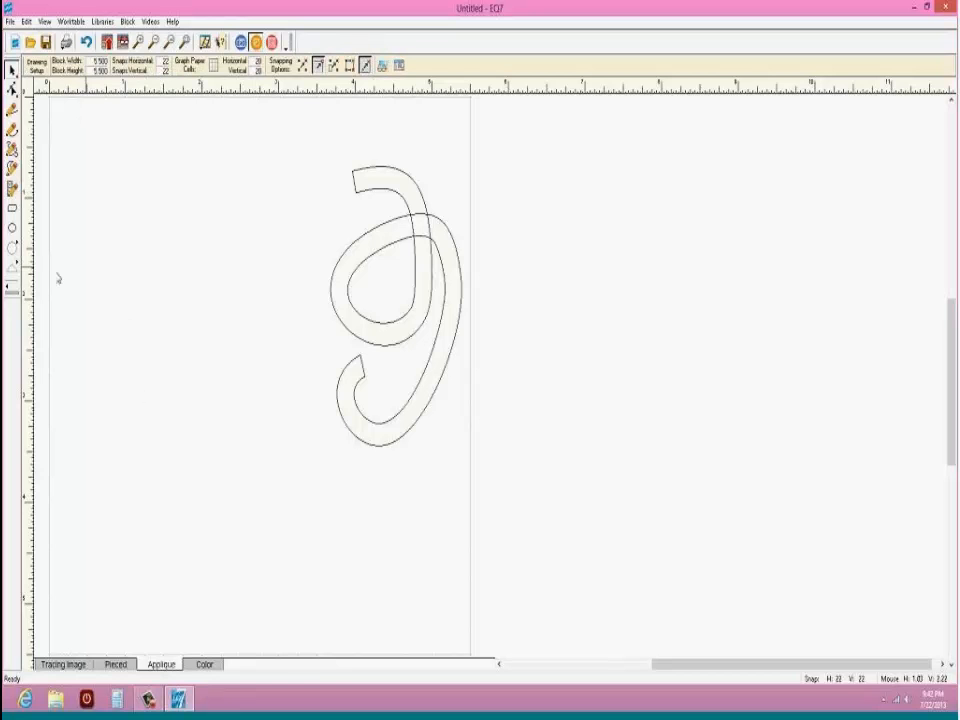
click(12, 167)
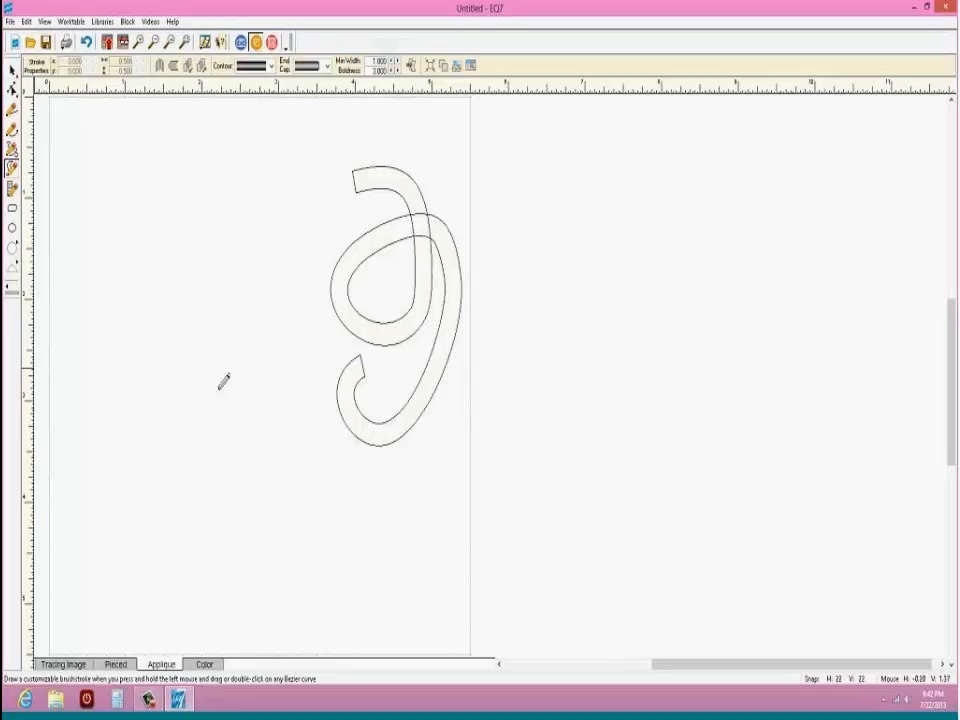
mouse_move(197, 400)
mouse_down()
mouse_move(184, 271)
mouse_move(206, 242)
mouse_up()
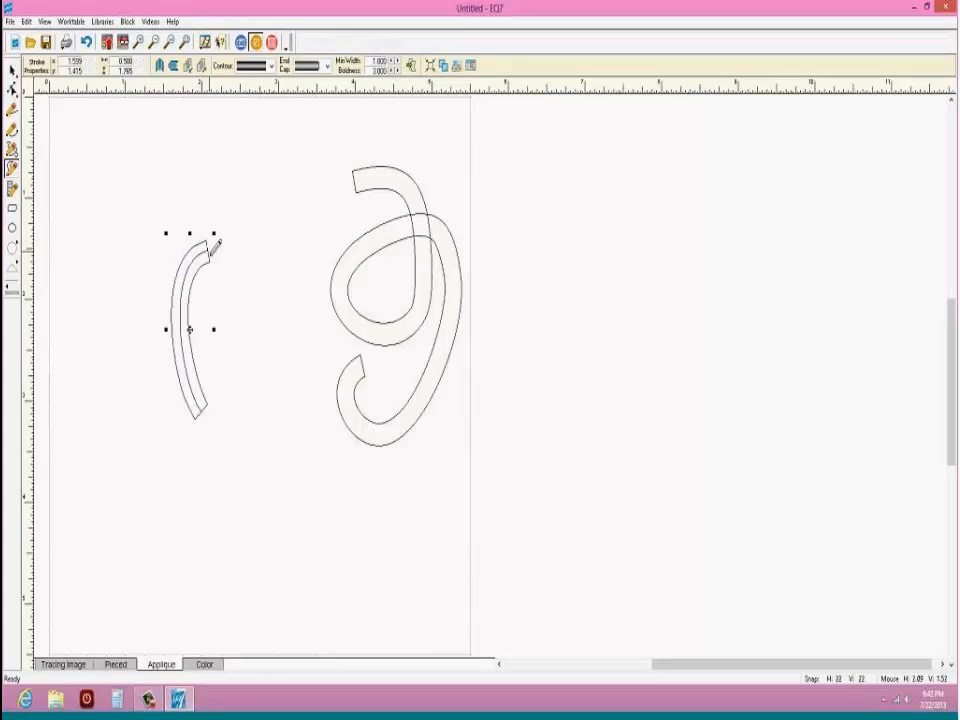
mouse_move(191, 167)
mouse_down()
mouse_move(192, 257)
mouse_move(217, 349)
mouse_move(259, 388)
mouse_up()
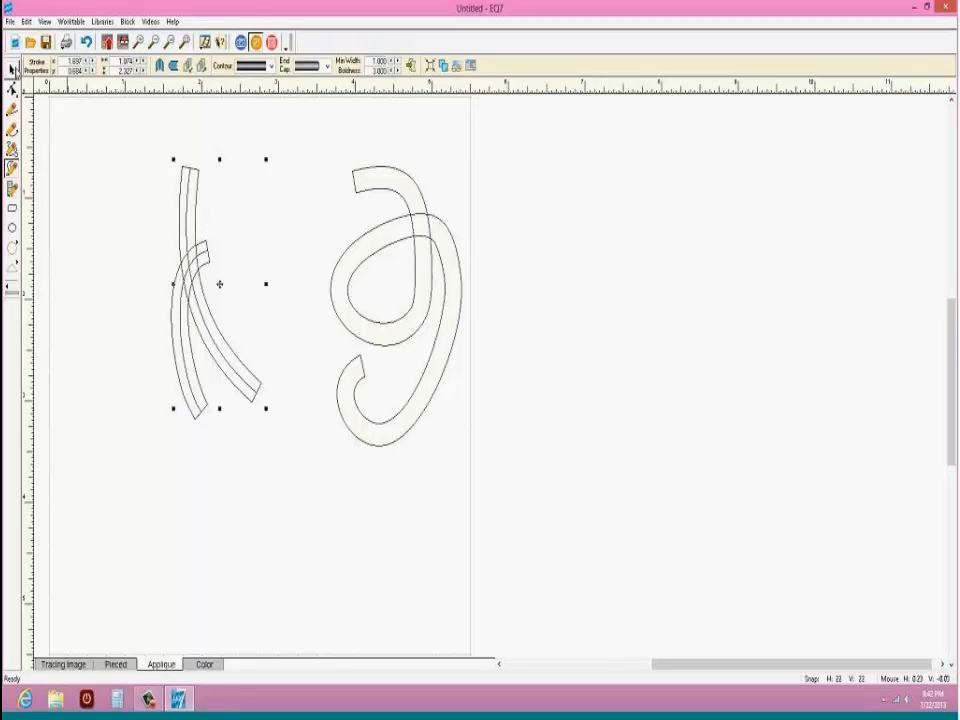
Step: Convert the shorter curved brush stroke into an applique patch
click(13, 72)
click(183, 324)
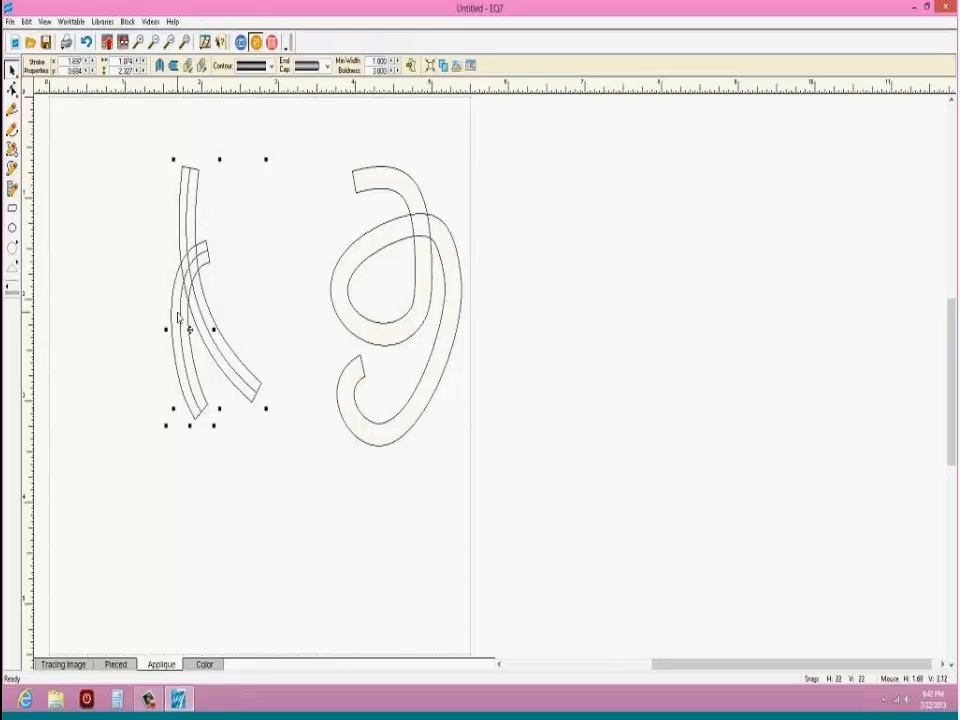
key(Escape)
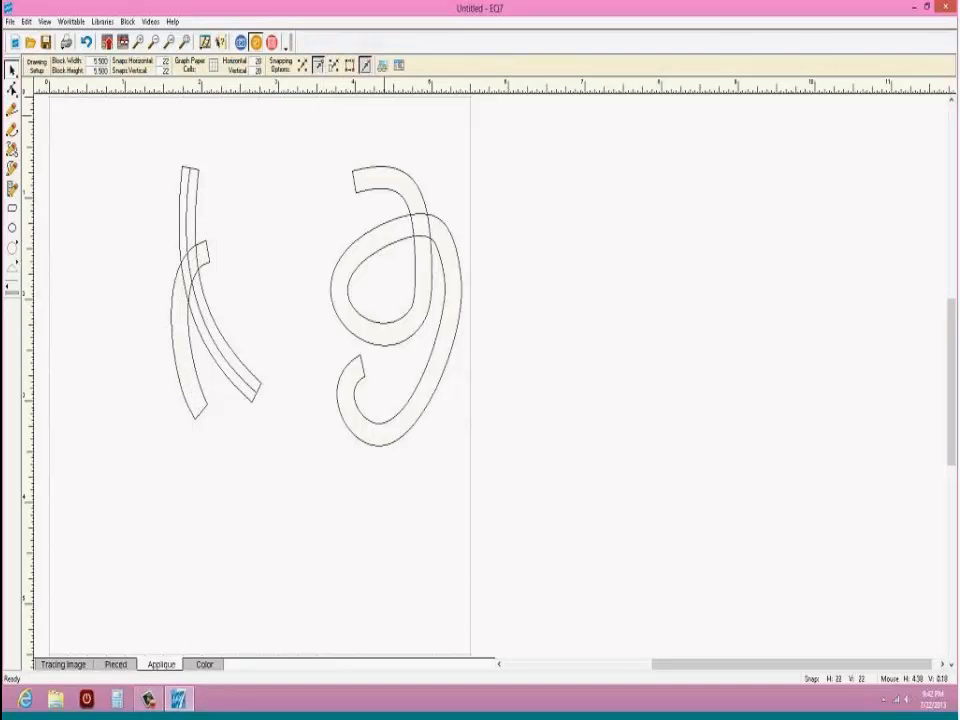
Step: Select the longer curved brush stroke and move it slightly up and to the right, to about x 1.85, y 0.56
click(194, 298)
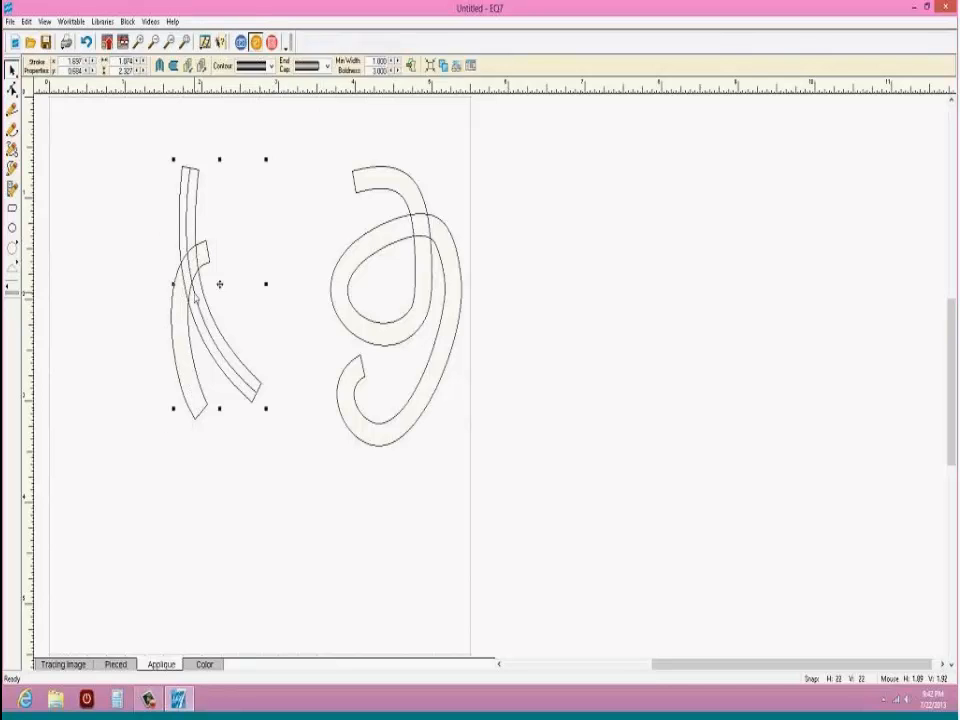
key(Escape)
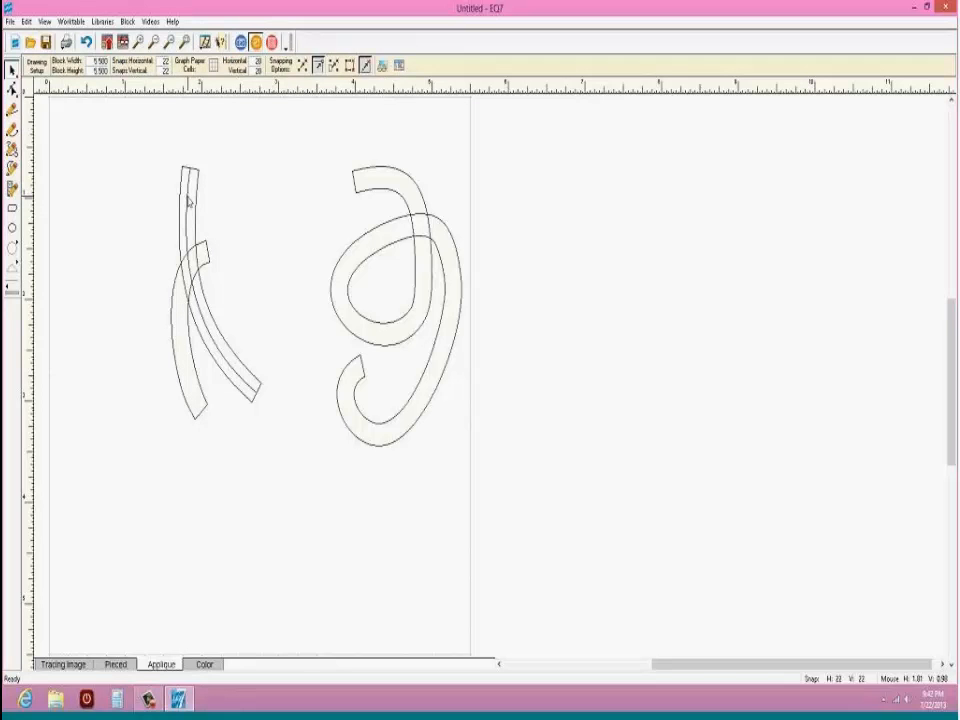
click(189, 201)
key(Escape)
click(189, 231)
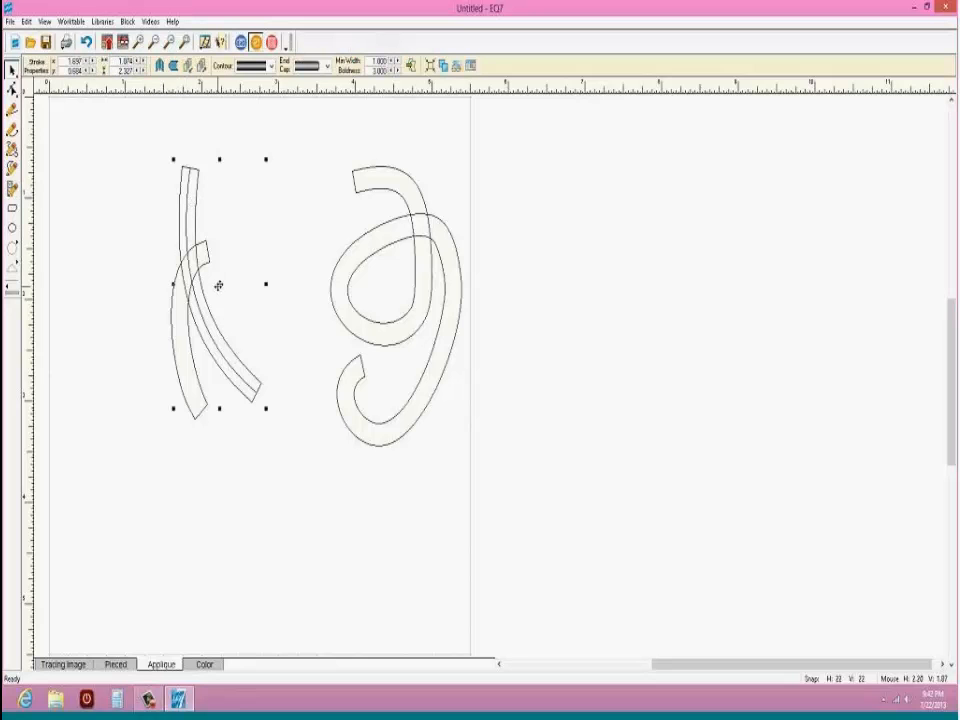
drag(219, 281, 231, 272)
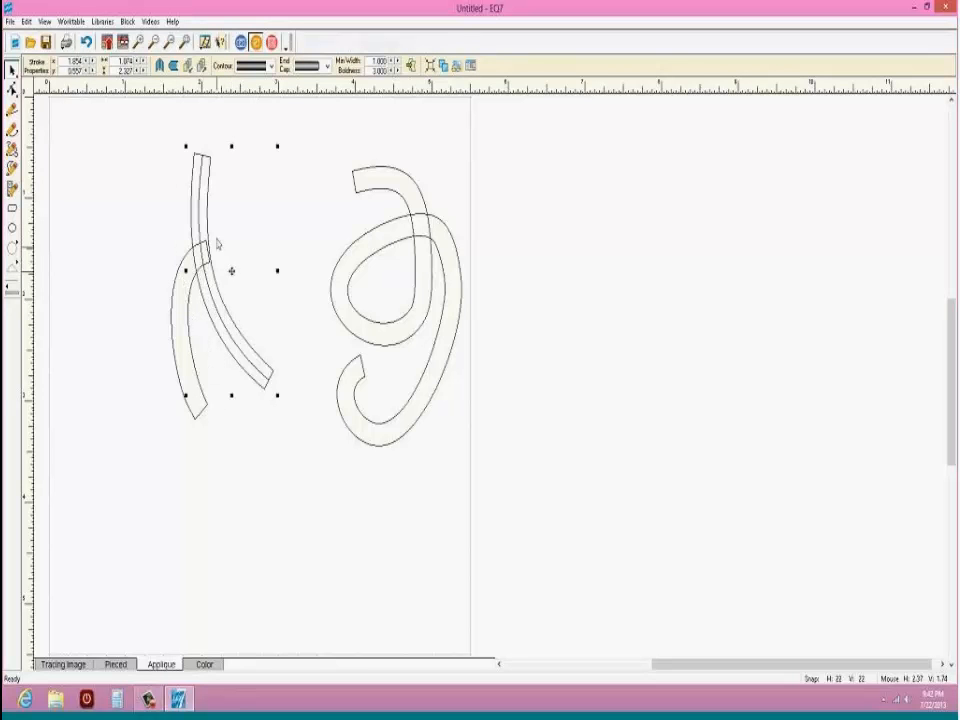
Step: Undo the longer stroke's move down the block and convert that stroke into an applique patch
click(430, 66)
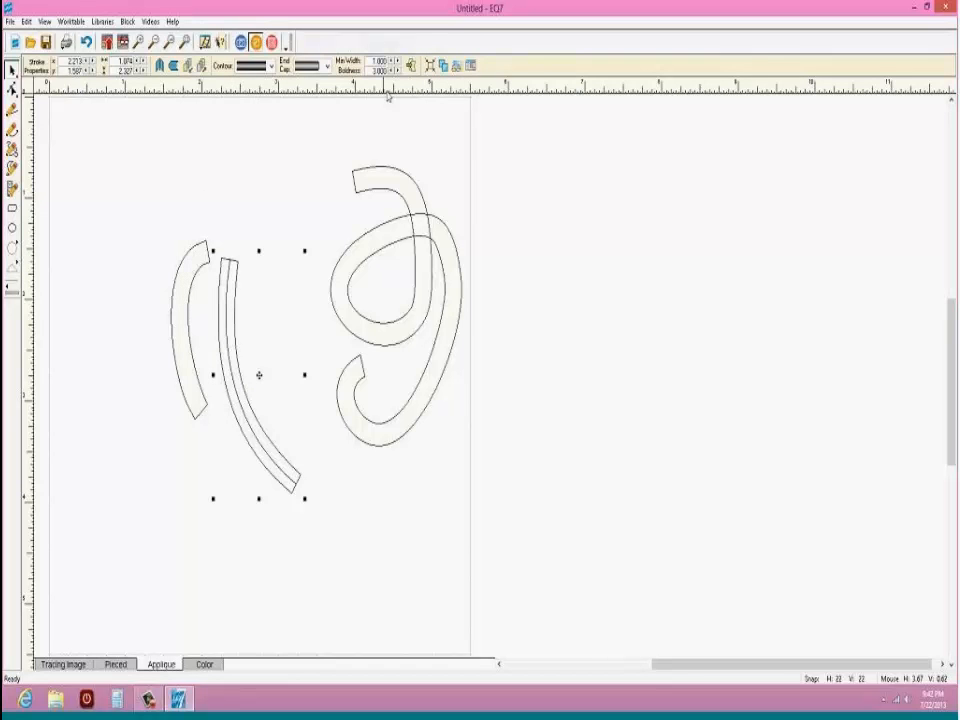
click(85, 41)
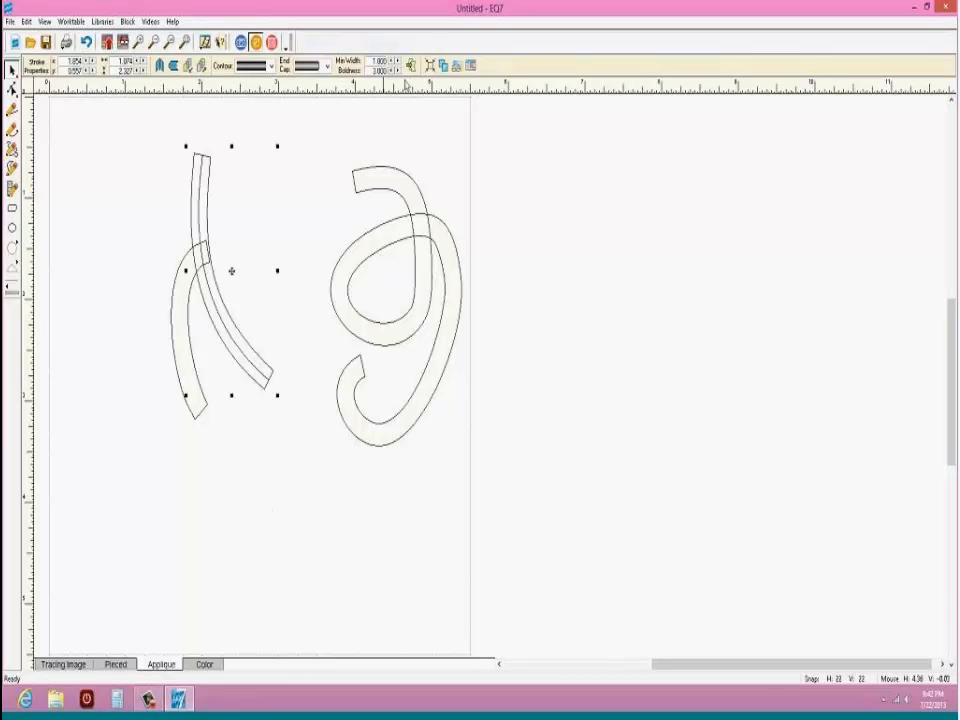
click(306, 223)
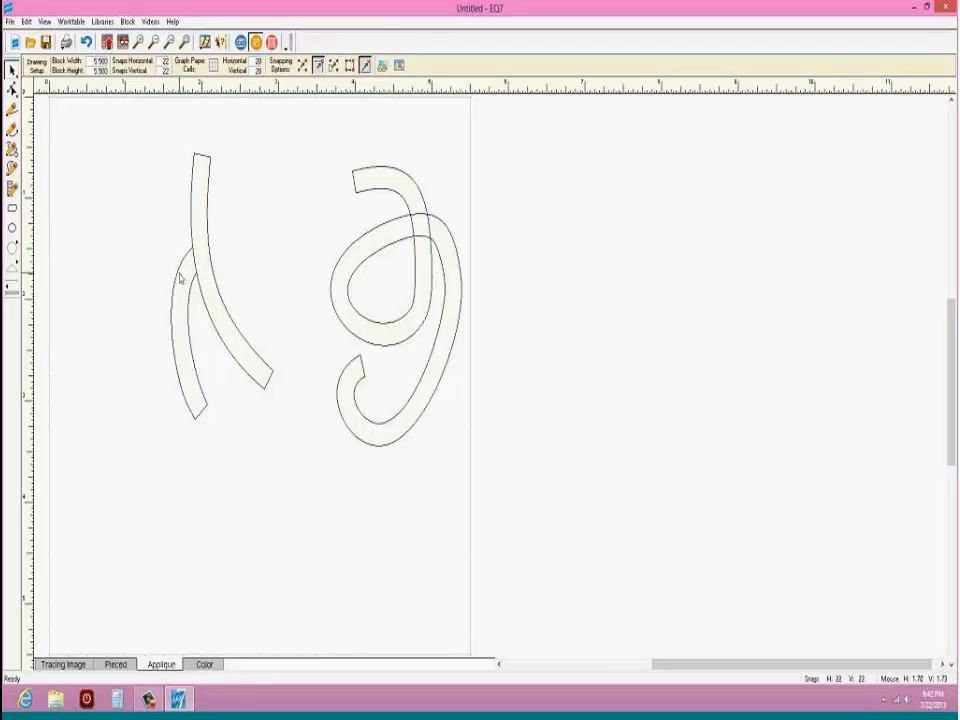
Step: Move the shorter curved patch left, clear of the longer patch, to about x 0.99, y 1.26
drag(180, 274, 142, 310)
click(187, 308)
click(168, 313)
click(180, 315)
mouse_move(190, 329)
mouse_down()
mouse_move(121, 343)
mouse_move(208, 294)
mouse_move(161, 302)
mouse_move(168, 298)
mouse_up()
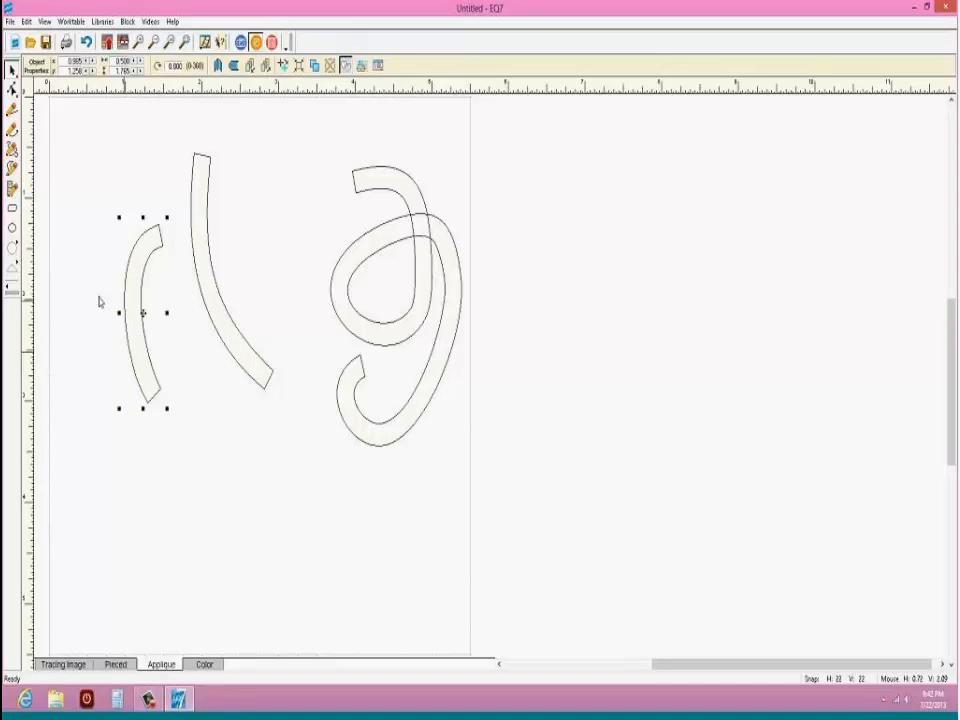
Step: Draw an S-shaped brush stroke about 2.3 by 3.5 in through the middle of the block and convert it into a patch
click(12, 167)
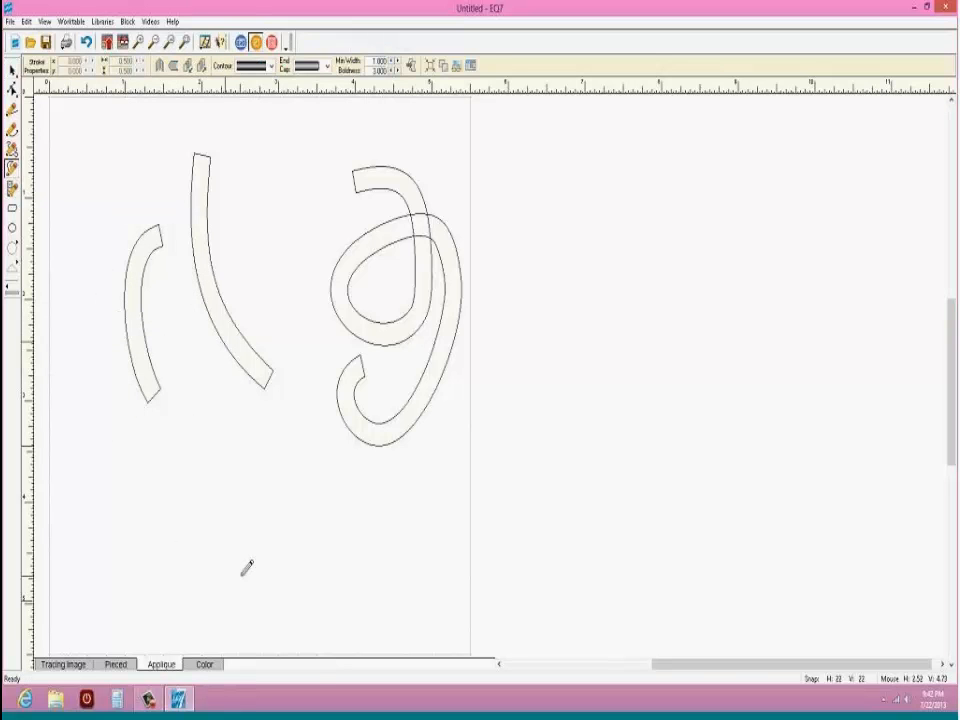
mouse_move(240, 584)
mouse_down()
mouse_move(214, 584)
mouse_move(247, 408)
mouse_move(343, 364)
mouse_move(330, 255)
mouse_move(318, 258)
mouse_up()
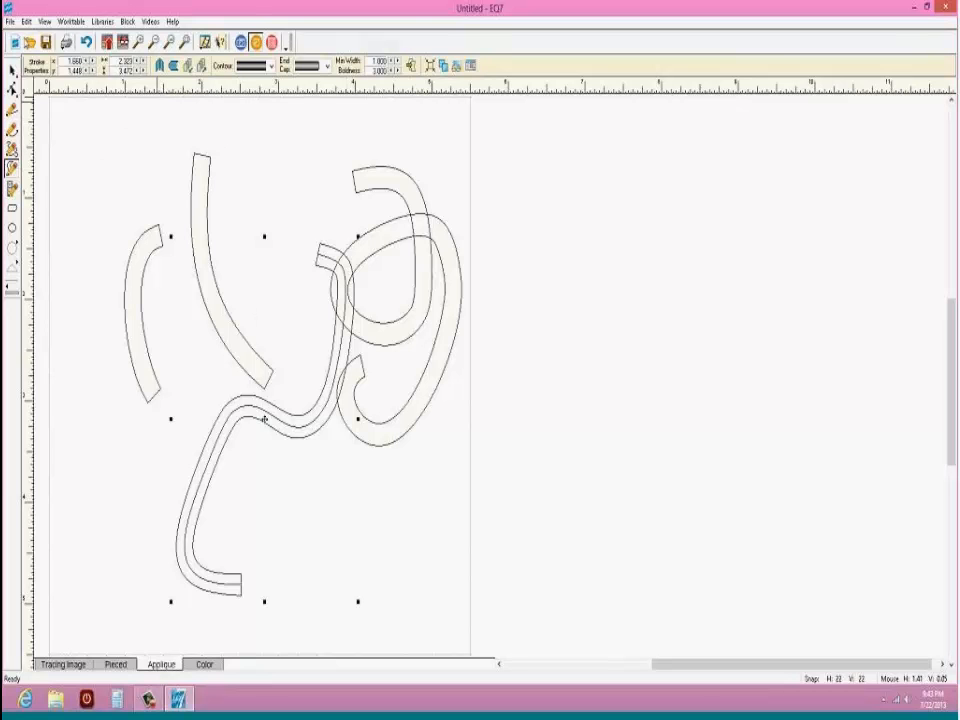
click(12, 69)
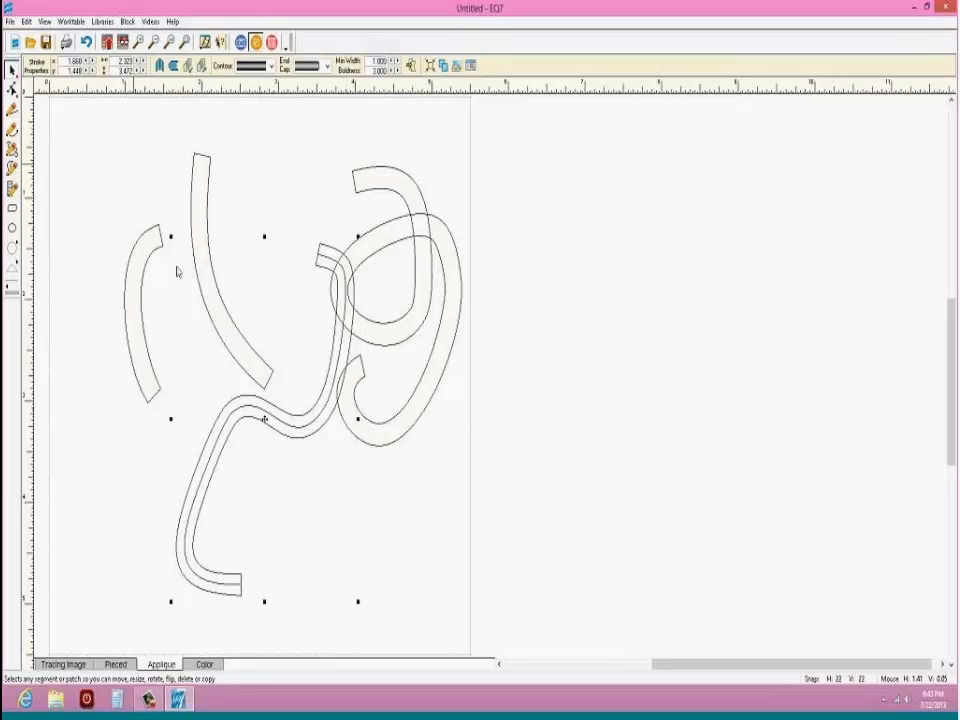
click(413, 67)
Step: Draw a large looping brush stroke crossing the longer curved patch and the S-shaped patch, and convert it into a patch
click(12, 128)
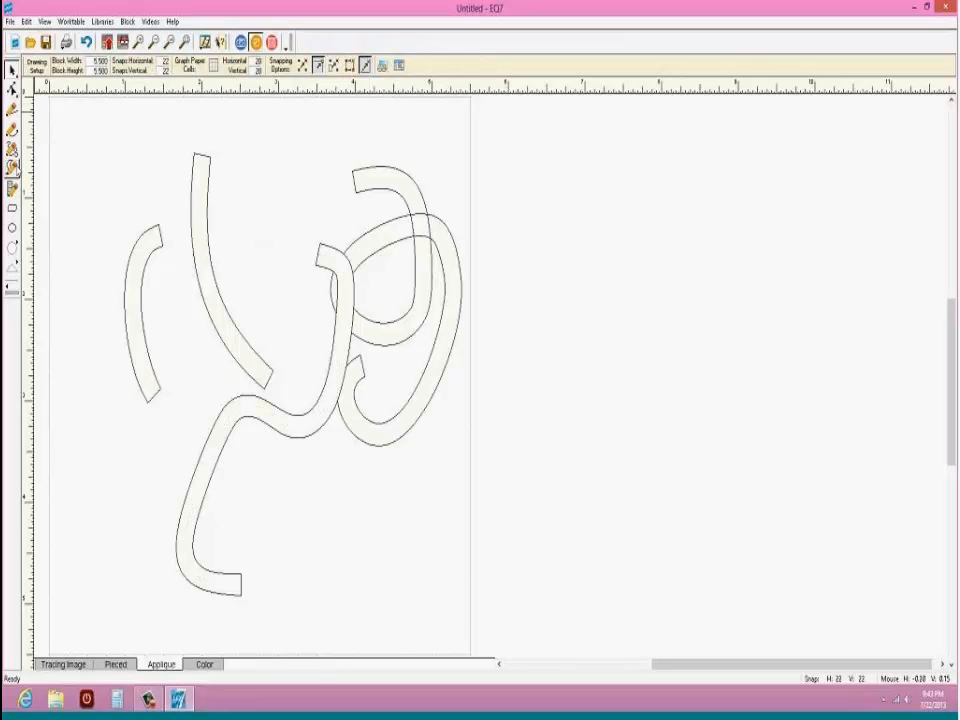
mouse_move(281, 246)
mouse_down()
mouse_move(215, 298)
mouse_move(223, 495)
mouse_move(290, 514)
mouse_move(306, 461)
mouse_move(287, 370)
mouse_up()
drag(250, 345, 250, 350)
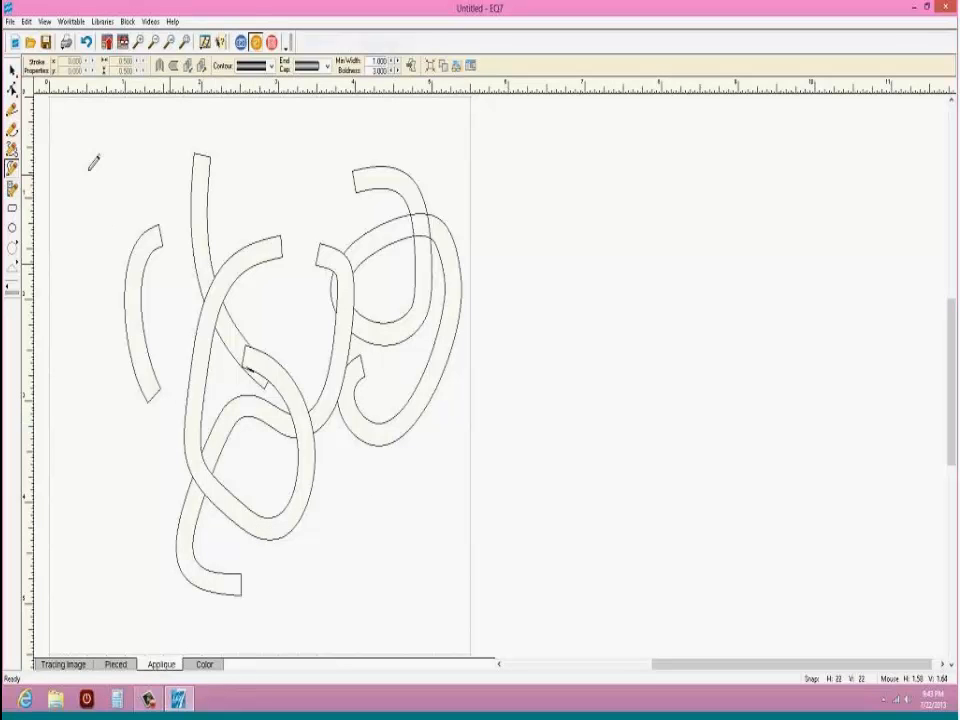
Step: Break the new loop patch's inner edge at the node where it crosses the S-shaped patch
click(12, 88)
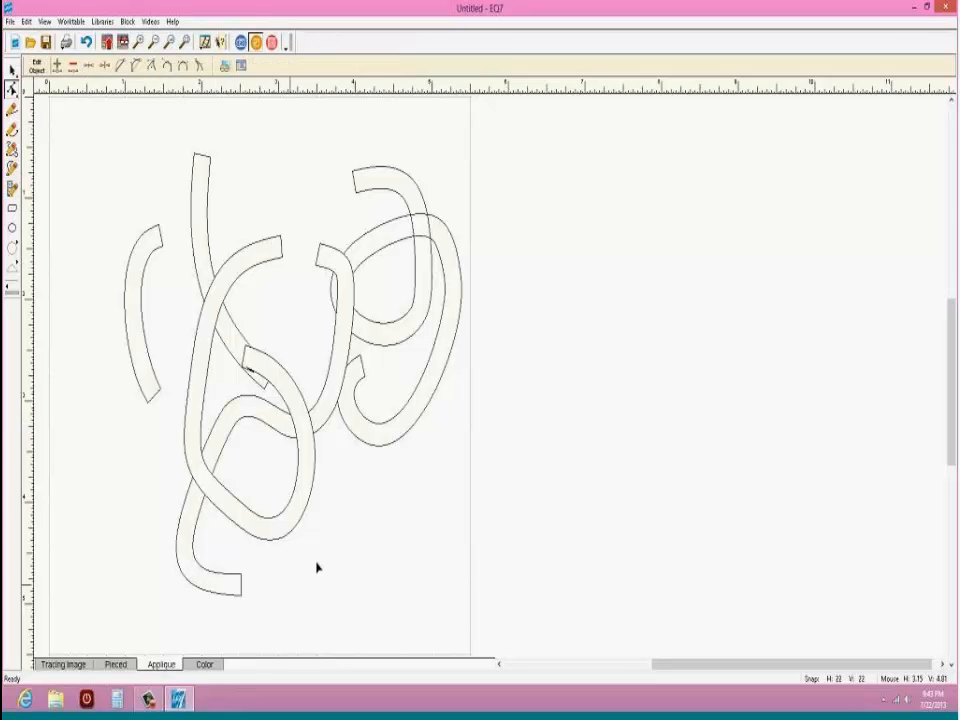
click(297, 529)
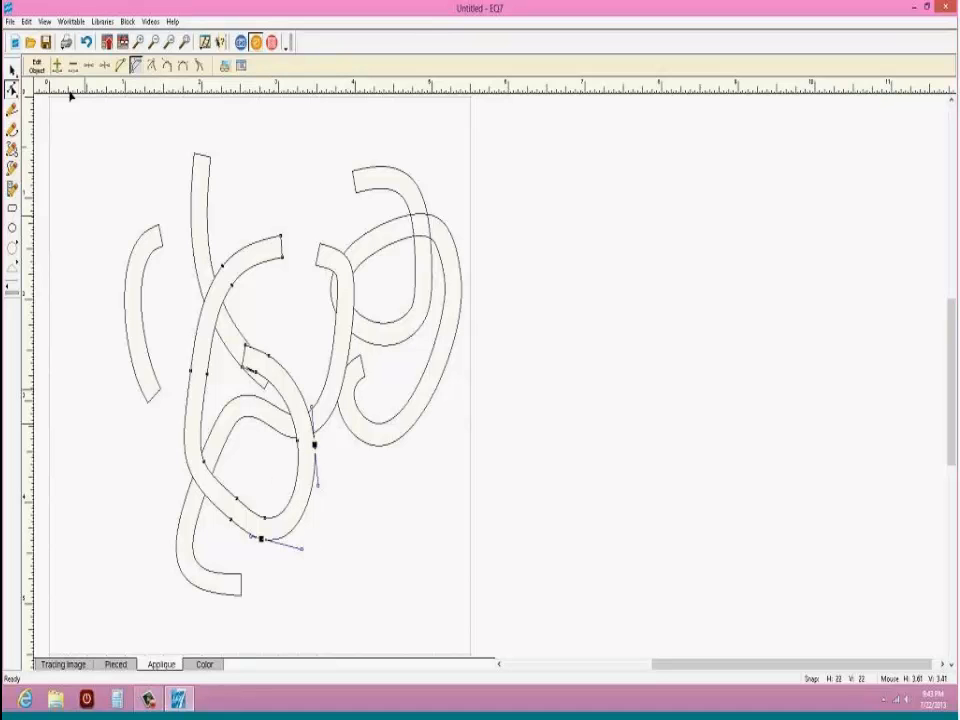
click(297, 442)
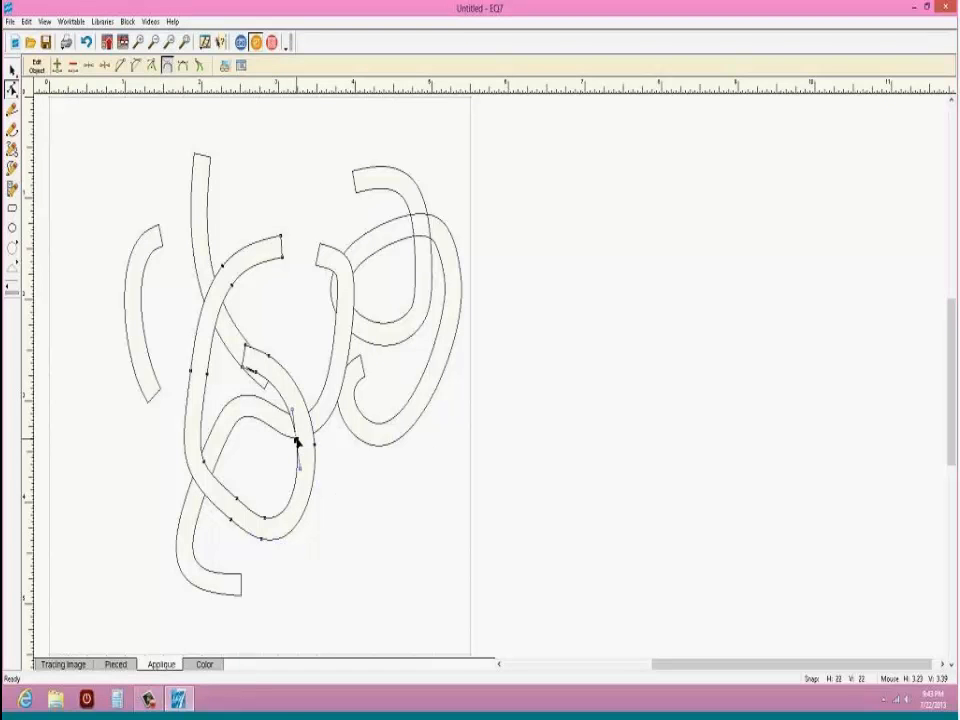
click(104, 66)
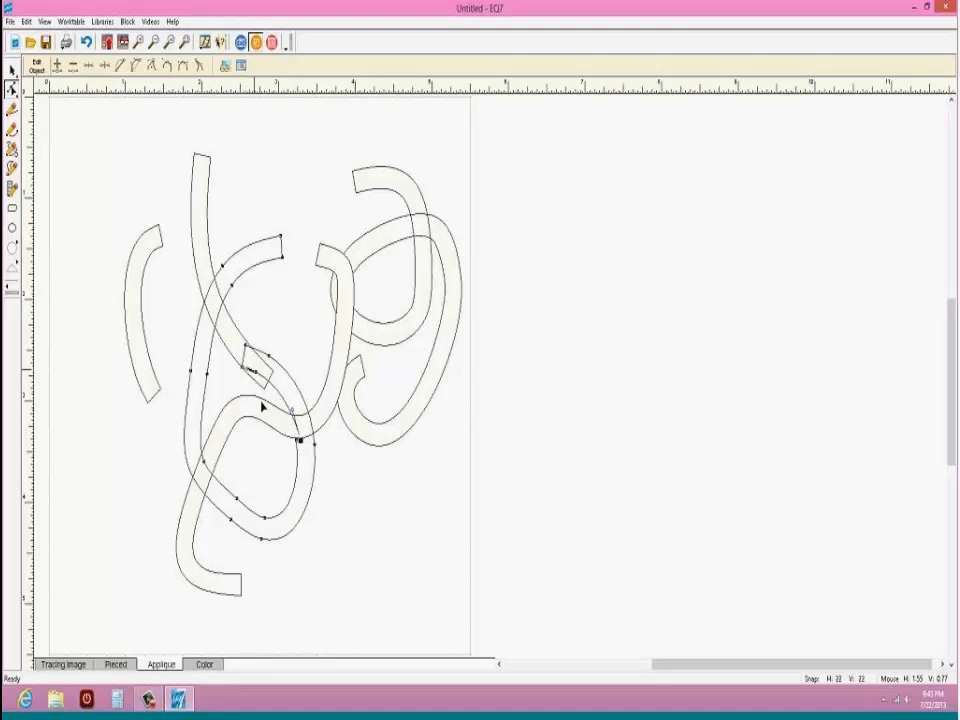
Step: Move the two broken ends of the loop's inner edge to the upper and lower edges of the S-shaped patch
click(314, 440)
click(312, 436)
click(311, 424)
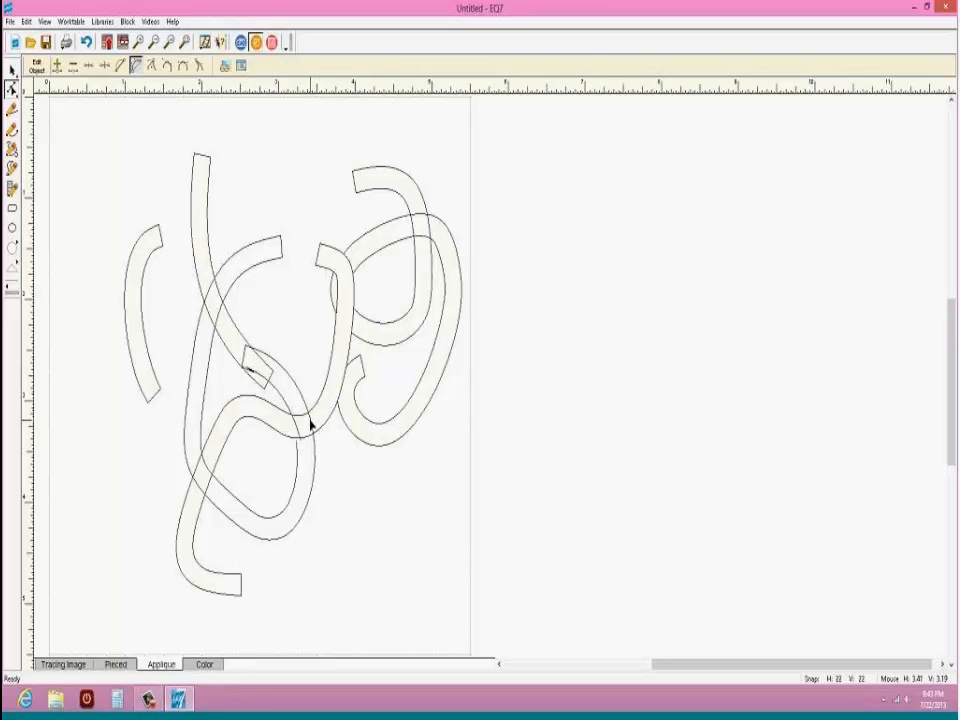
click(311, 424)
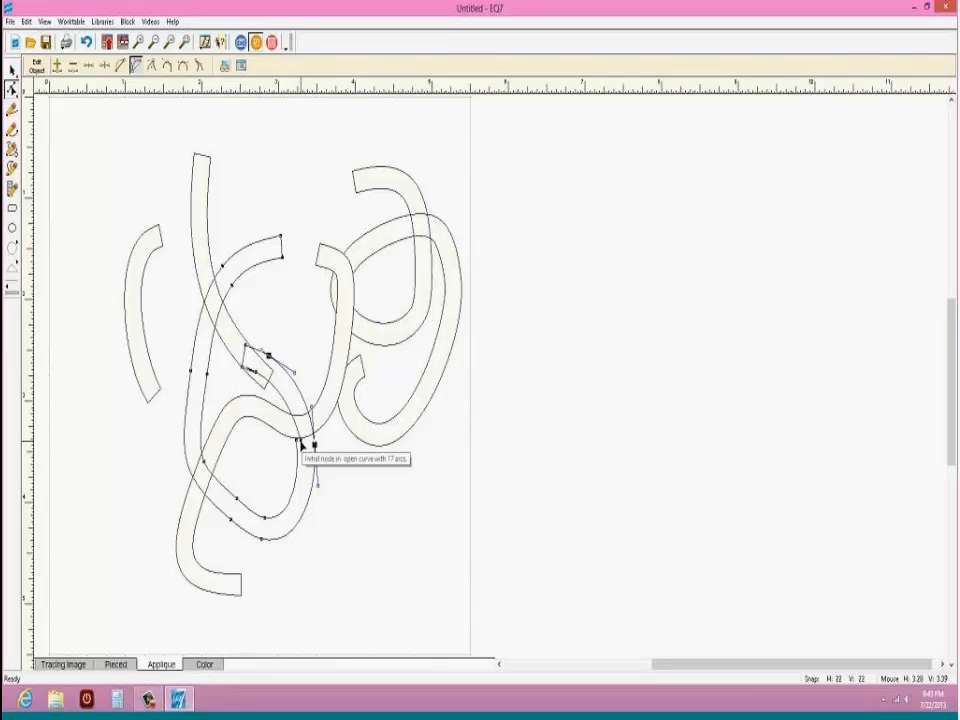
drag(301, 444, 289, 414)
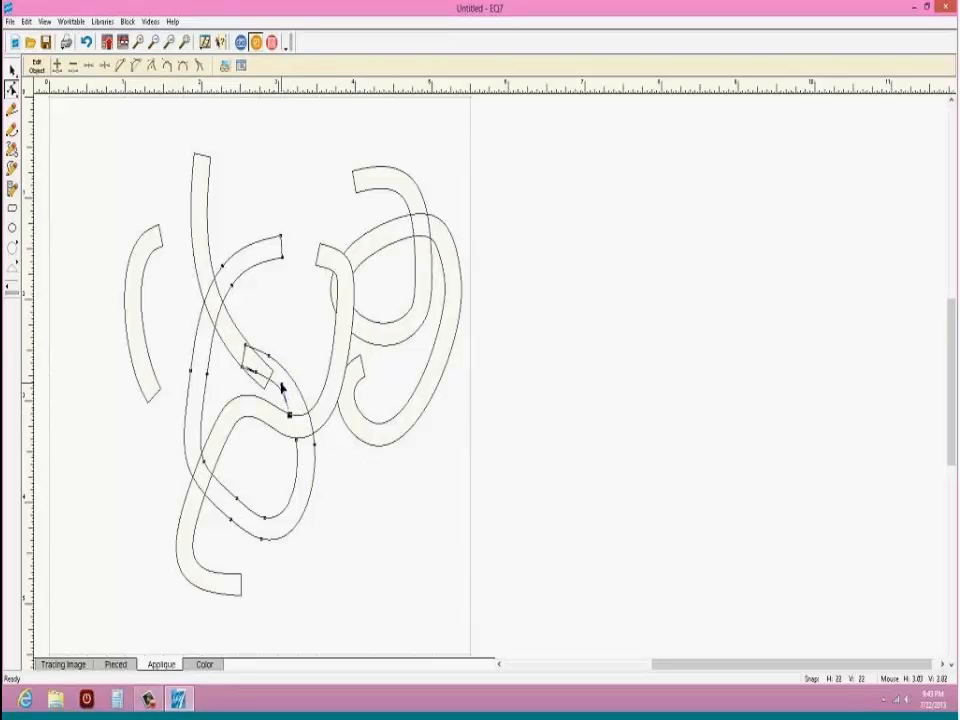
click(296, 440)
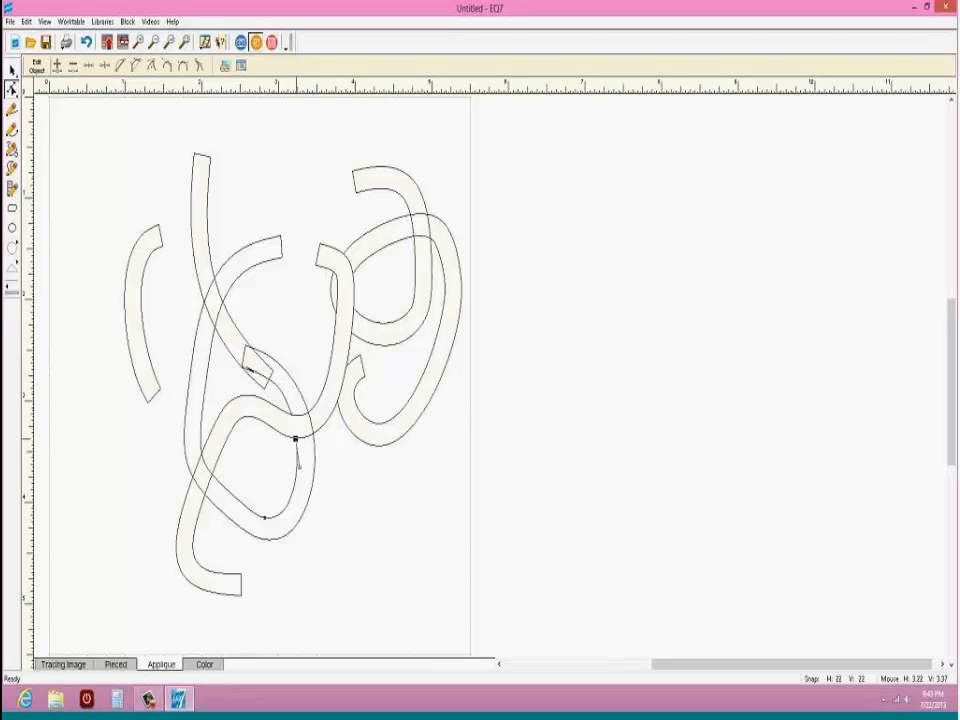
Step: Break the loop's outer edge near the same crossing and move its two ends to the S-shaped patch's upper and lower edges
click(314, 445)
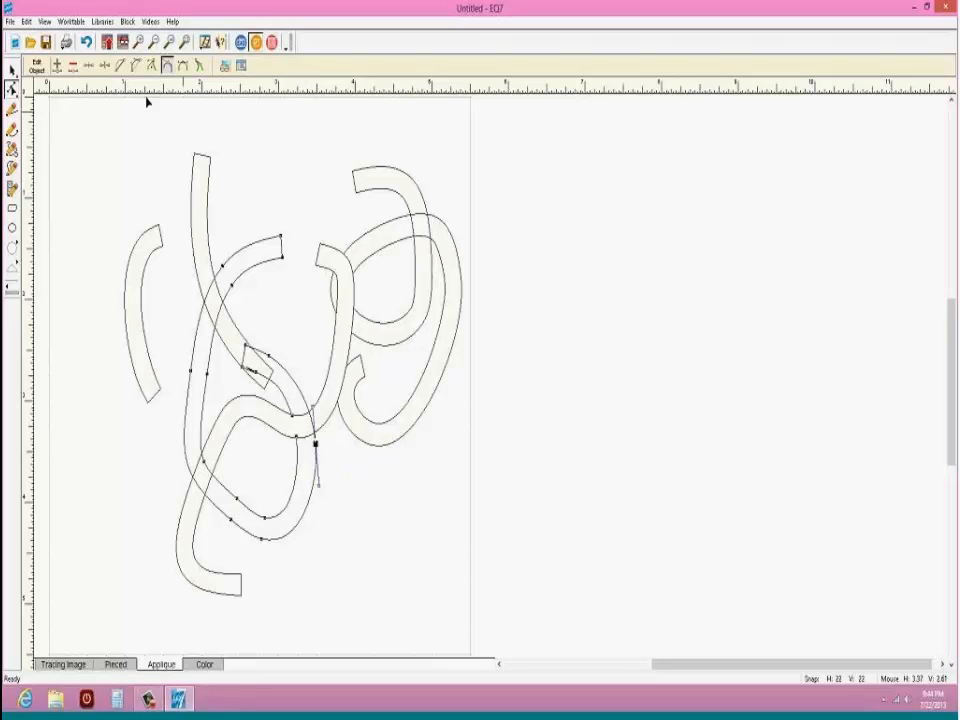
click(105, 67)
drag(318, 447, 306, 410)
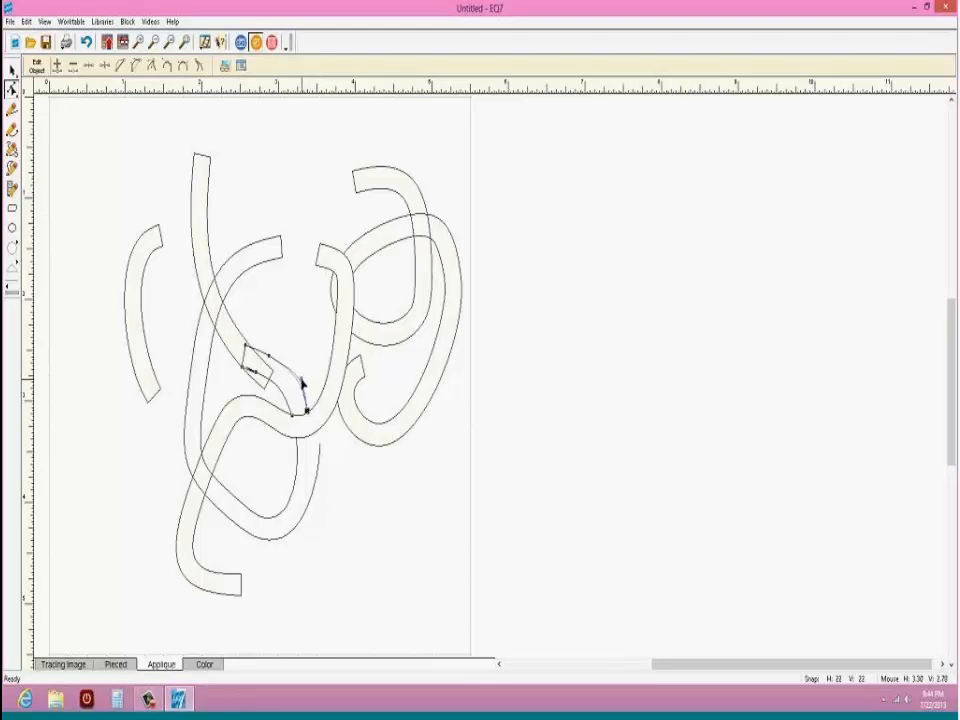
click(320, 447)
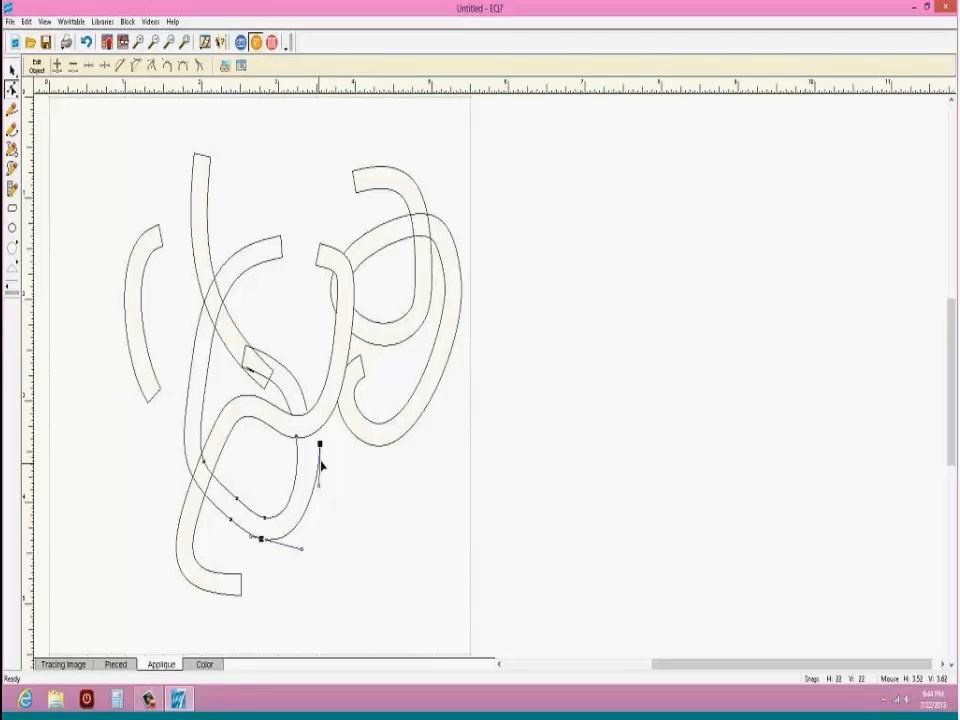
mouse_move(320, 447)
mouse_down()
mouse_move(317, 431)
mouse_move(327, 468)
mouse_up()
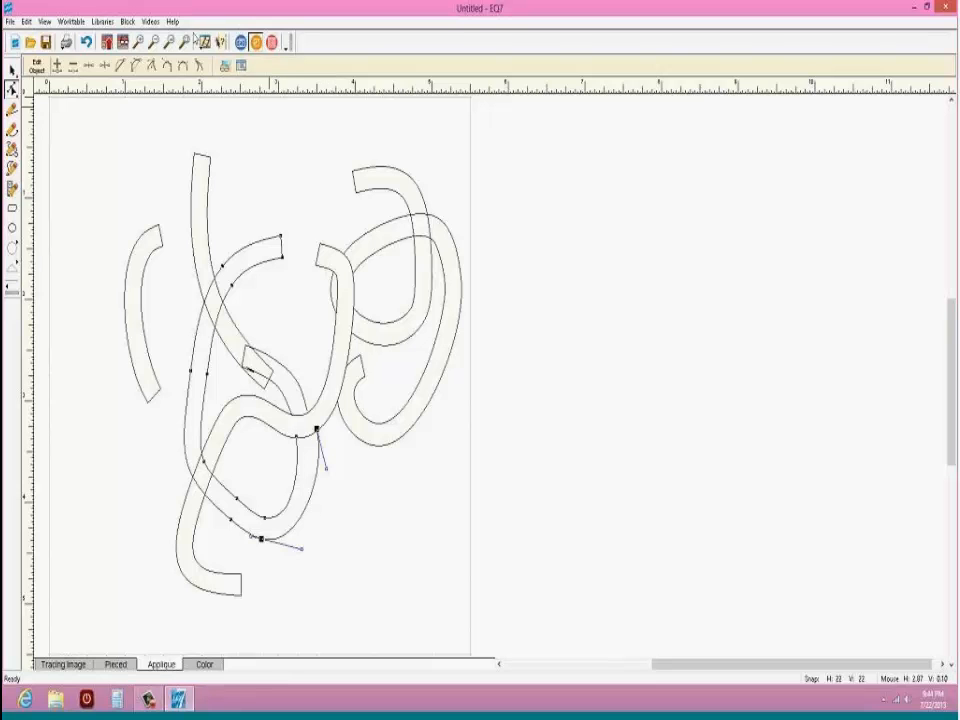
Step: Join the outer edge's upper end to the inner edge's end to close the loop's upper piece above the S-shaped patch
click(303, 398)
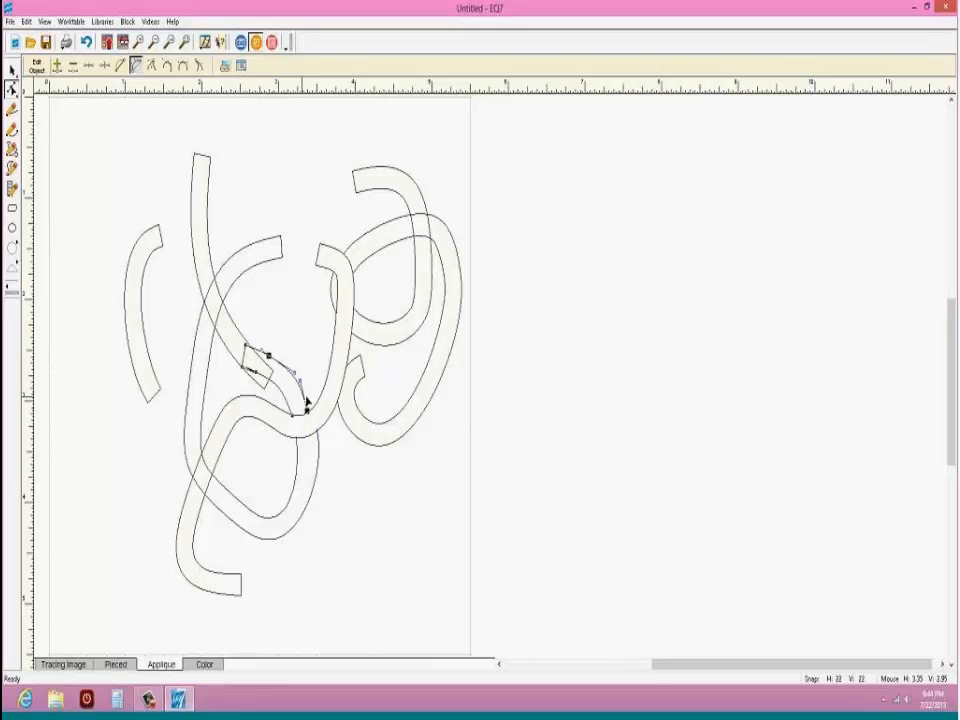
mouse_move(307, 411)
mouse_down()
mouse_move(315, 415)
mouse_move(291, 416)
mouse_up()
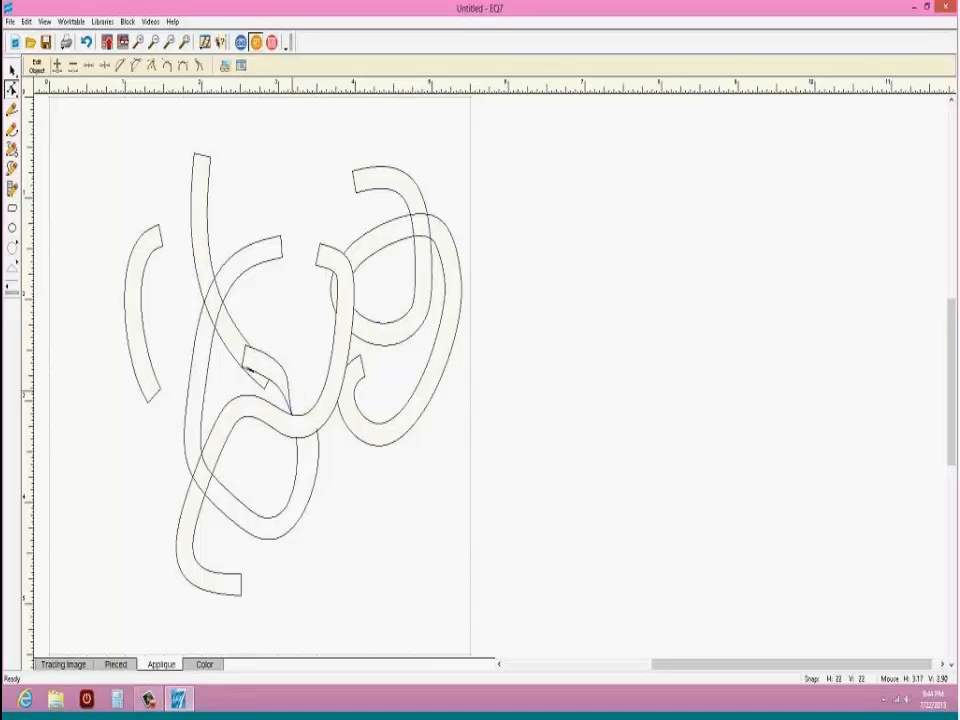
Step: Add a node to the outer edge of the loop's upper piece and spread its end along the S-shaped patch's upper edge
click(288, 392)
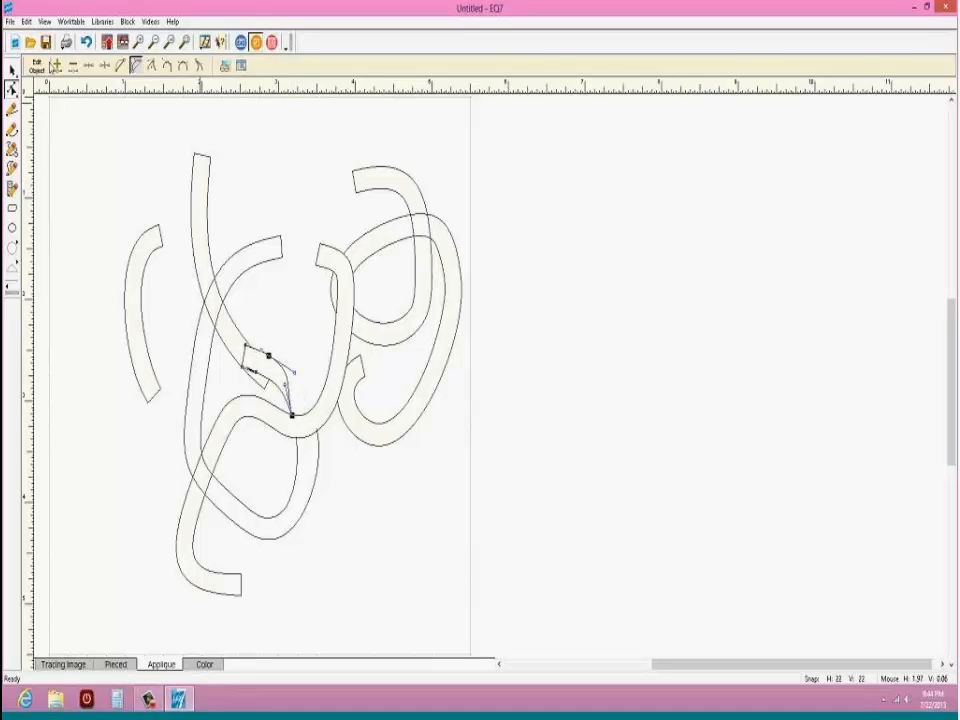
click(58, 67)
click(288, 381)
drag(295, 387, 294, 381)
click(88, 41)
click(287, 400)
click(287, 392)
click(290, 397)
click(57, 65)
mouse_move(289, 407)
mouse_down()
mouse_move(313, 407)
mouse_move(298, 418)
mouse_up()
click(299, 416)
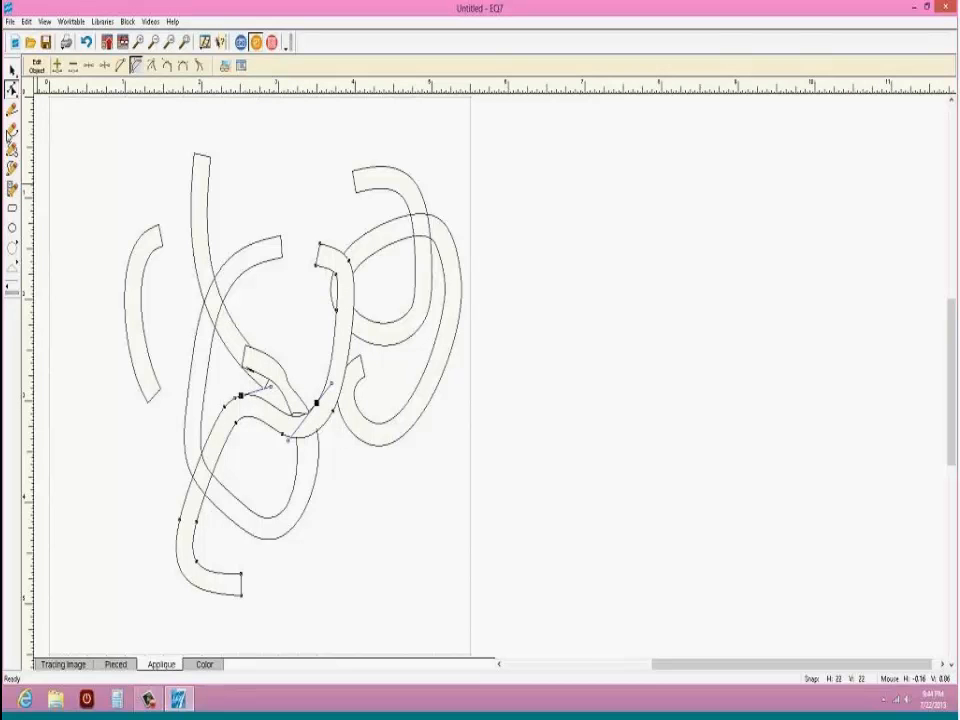
Step: Convert the curved end segment of the loop's upper piece to a straight line where it meets the S-shaped patch
click(139, 43)
drag(203, 351, 326, 488)
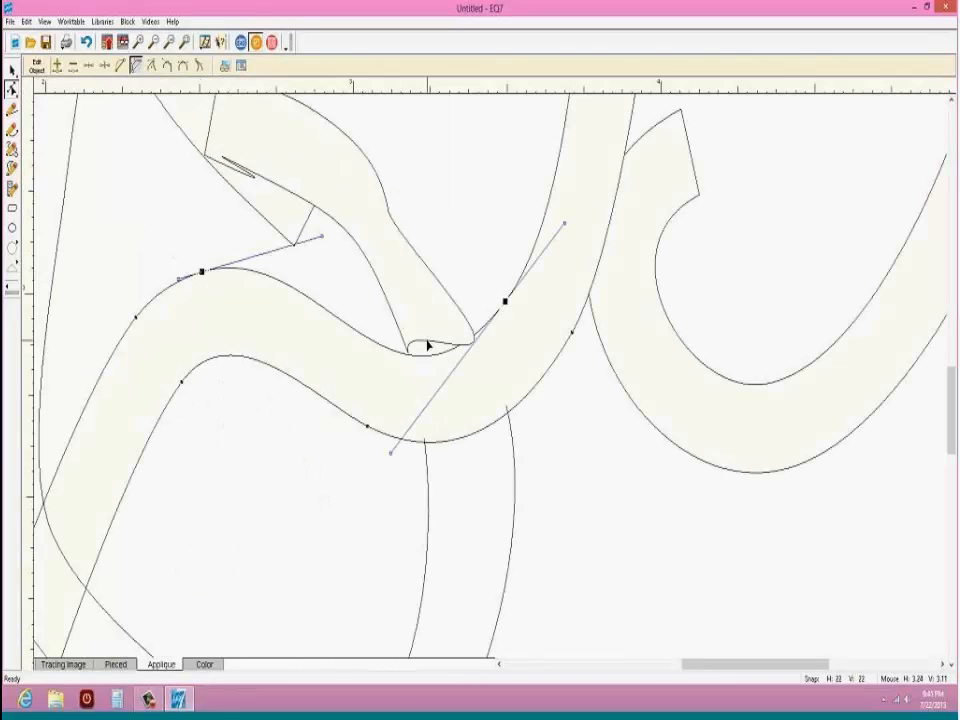
click(428, 345)
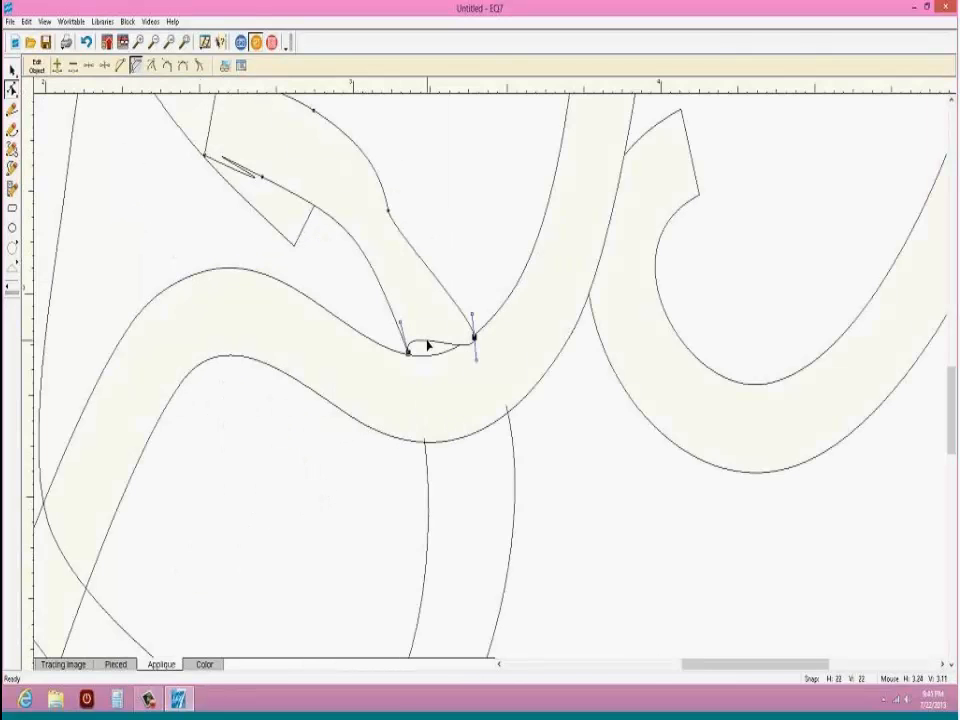
click(119, 66)
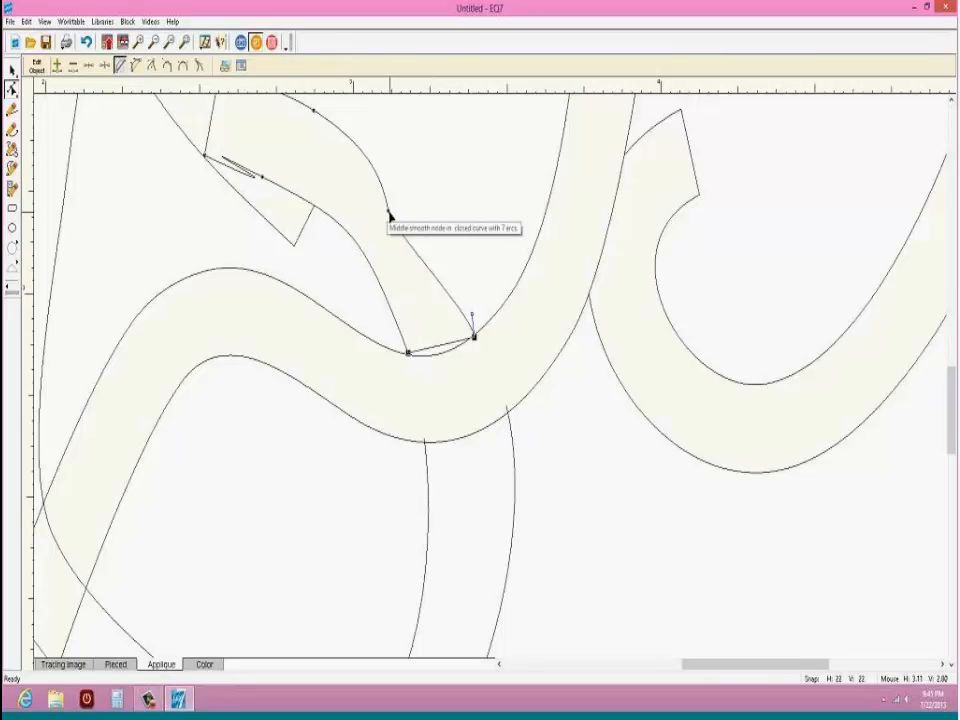
Step: Move both end corners of the loop's upper piece inside the S-shaped patch and shift its outer-edge node outward to even the strip's width
drag(390, 213, 392, 174)
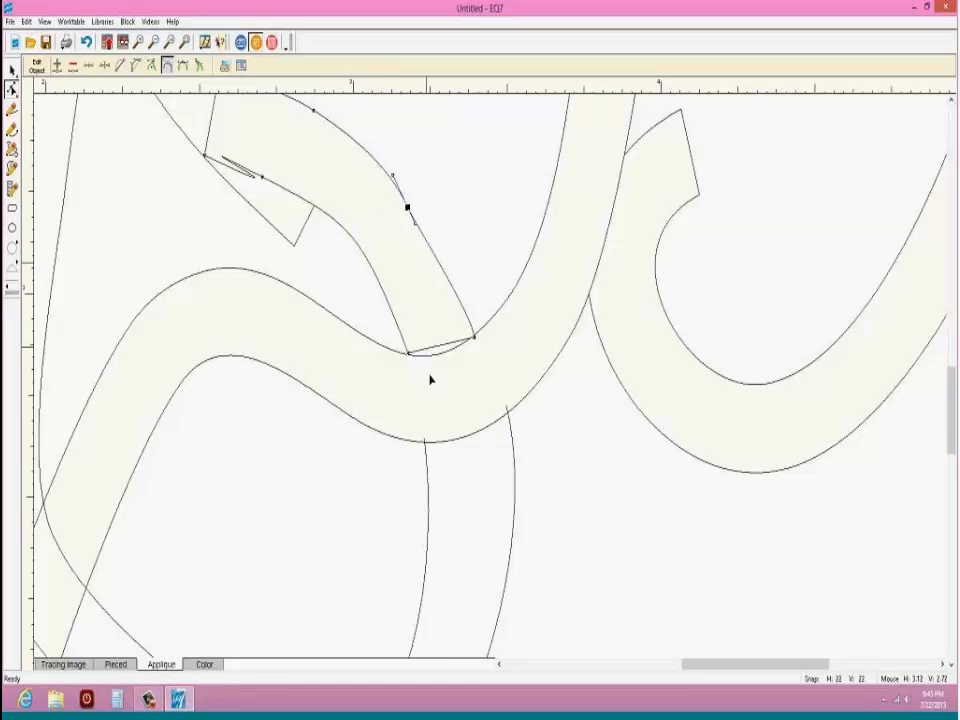
click(434, 346)
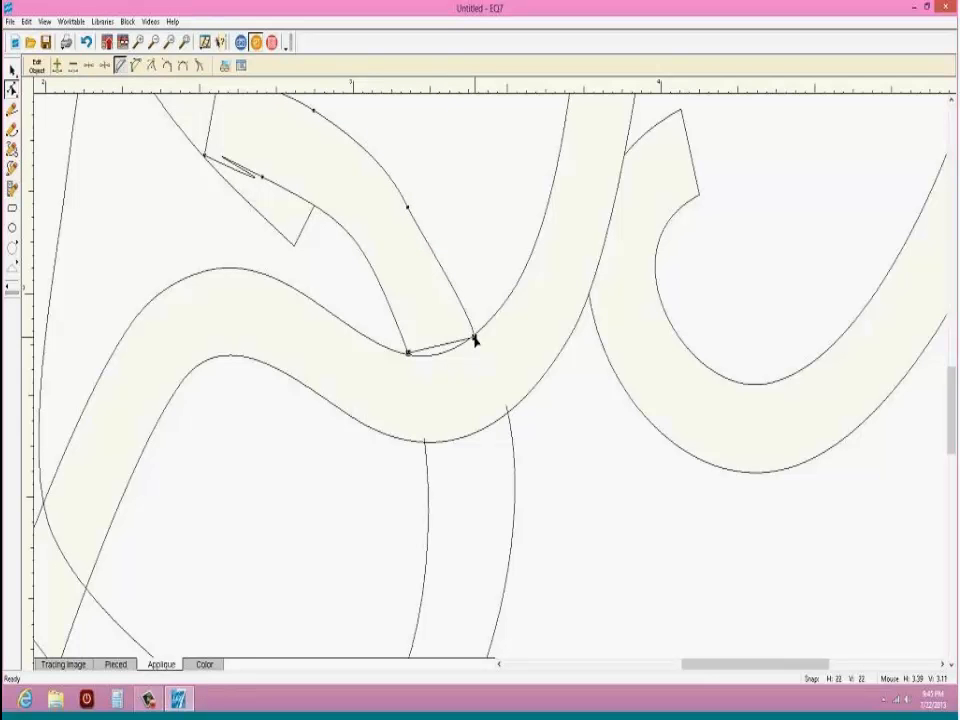
mouse_move(476, 339)
mouse_down()
mouse_move(479, 360)
mouse_move(478, 351)
mouse_up()
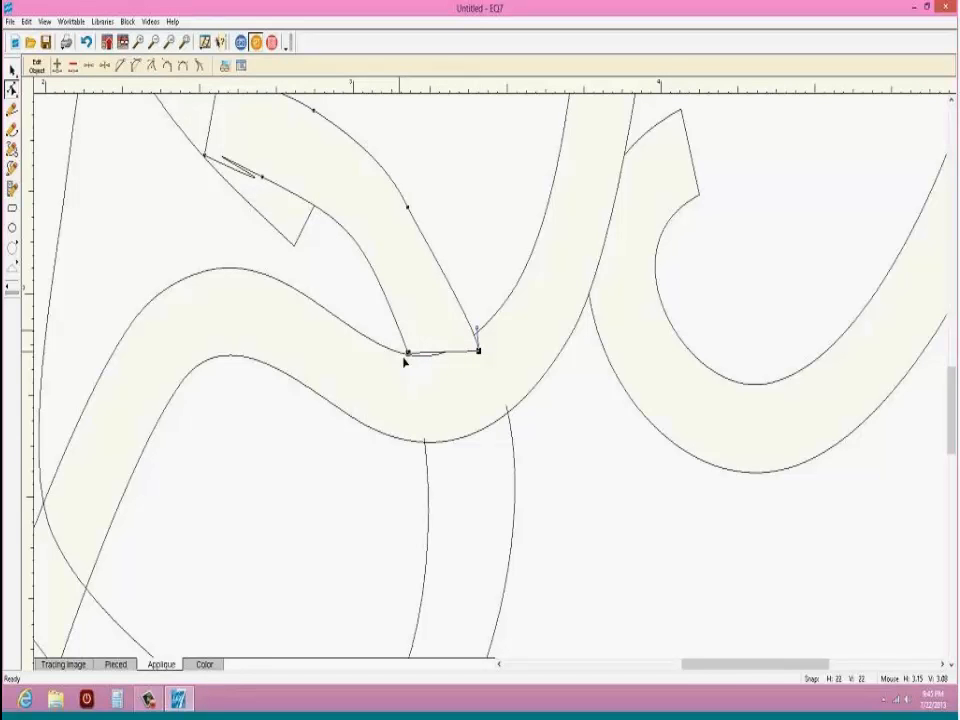
drag(409, 353, 420, 376)
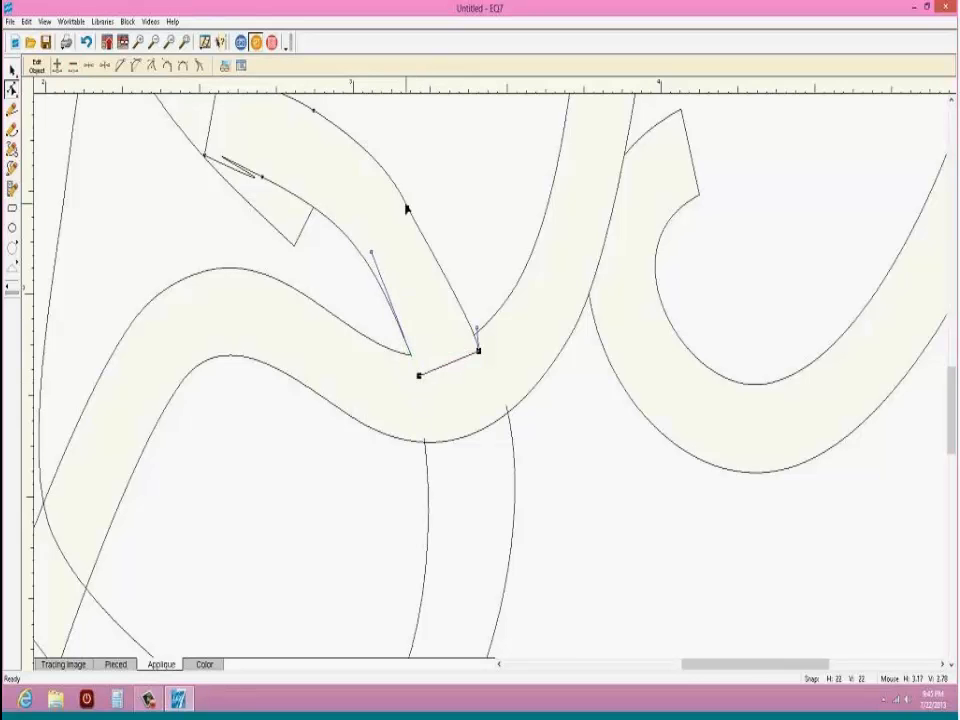
drag(407, 208, 418, 210)
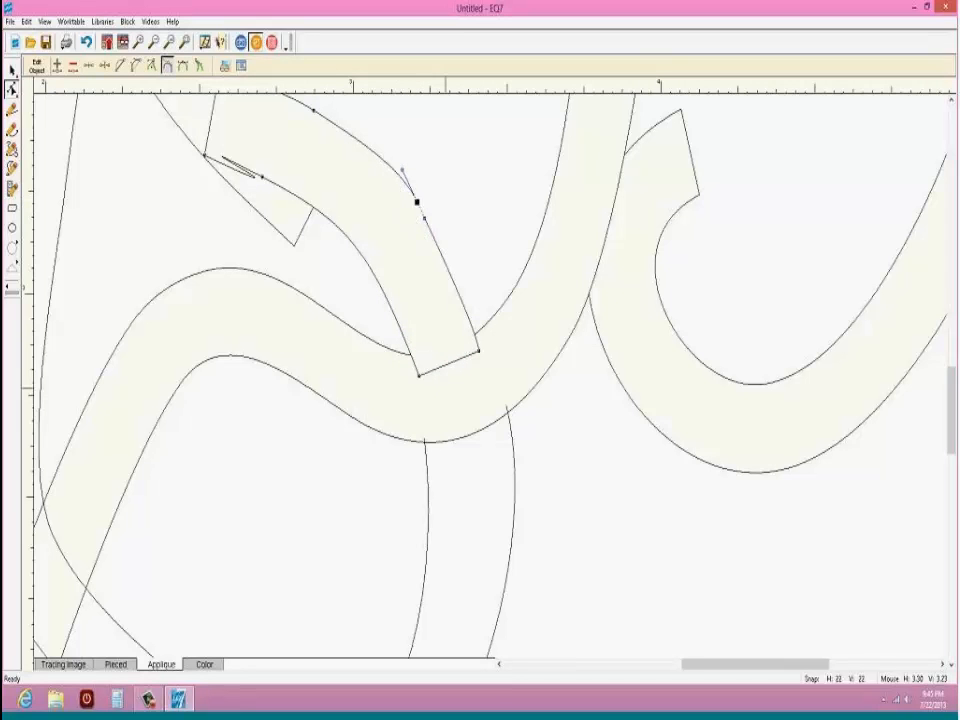
Step: Send the loop's upper piece to the back so it passes under the neighbouring patches
right_click(395, 222)
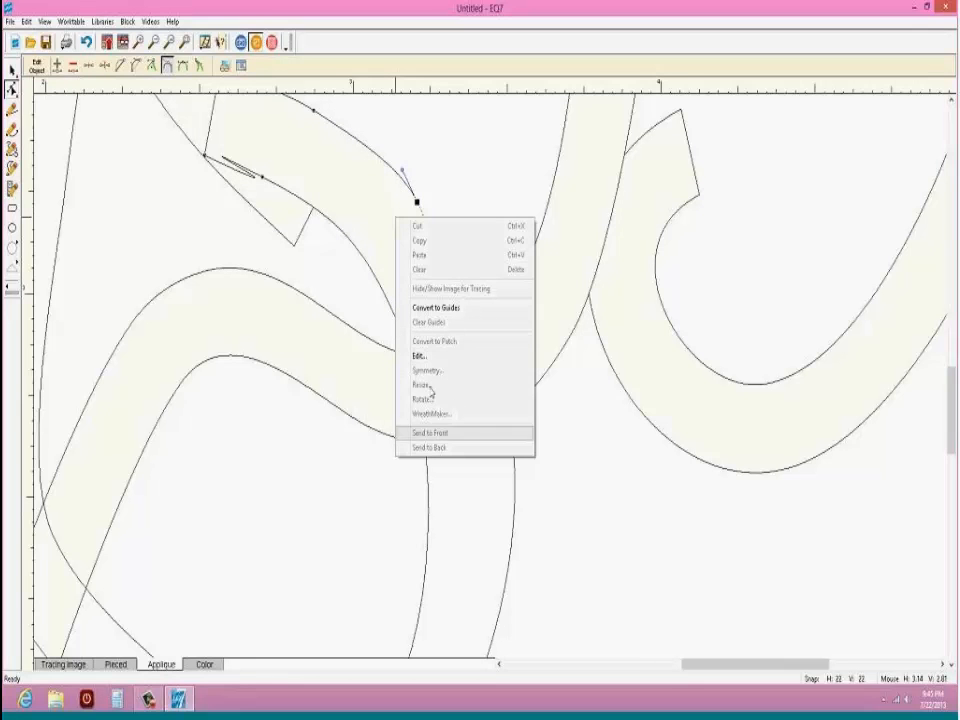
click(12, 69)
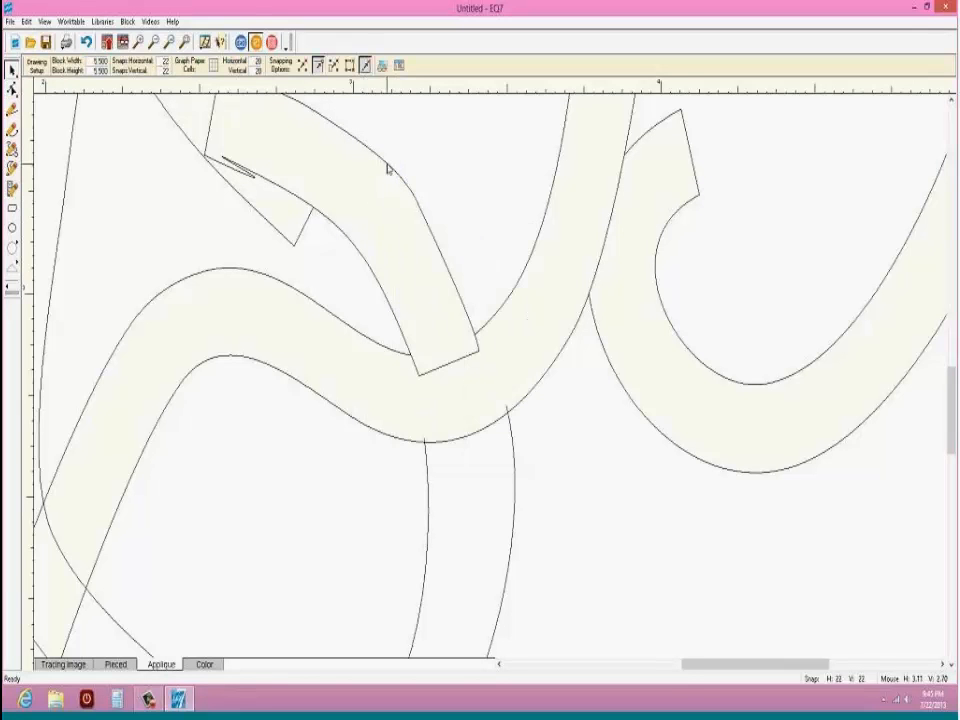
click(341, 221)
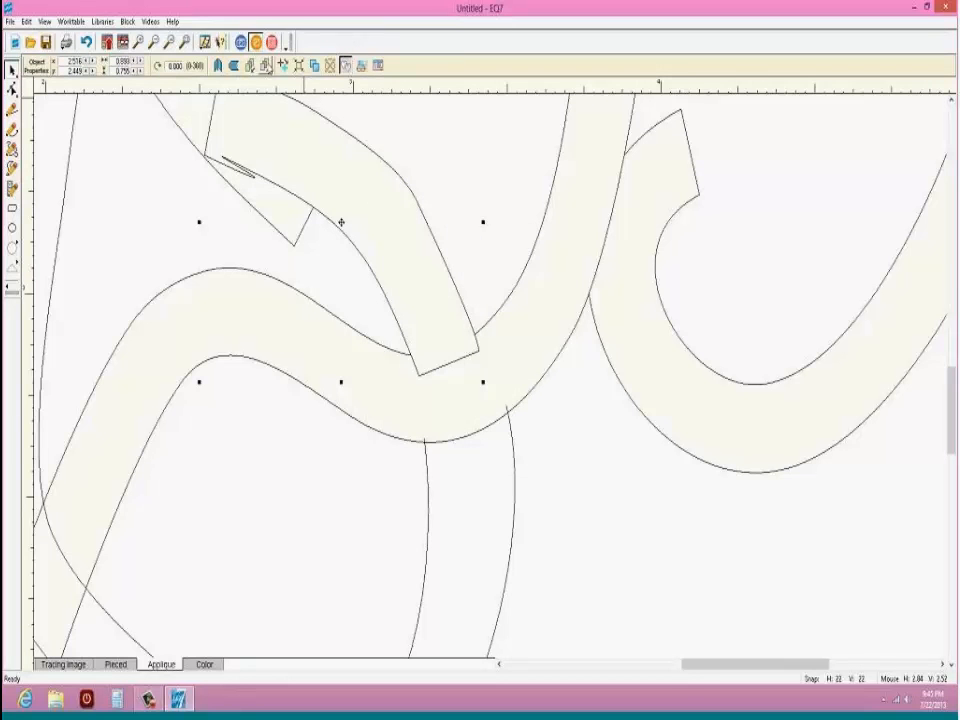
key(ctrl+b)
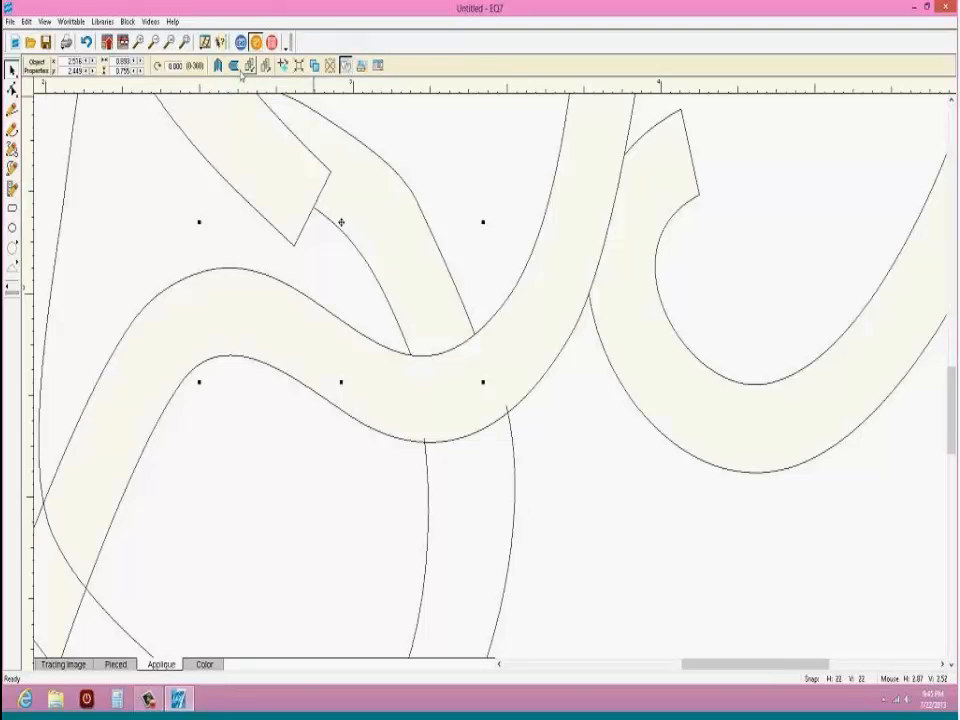
Step: Select all the patches in the block and delete them
click(185, 42)
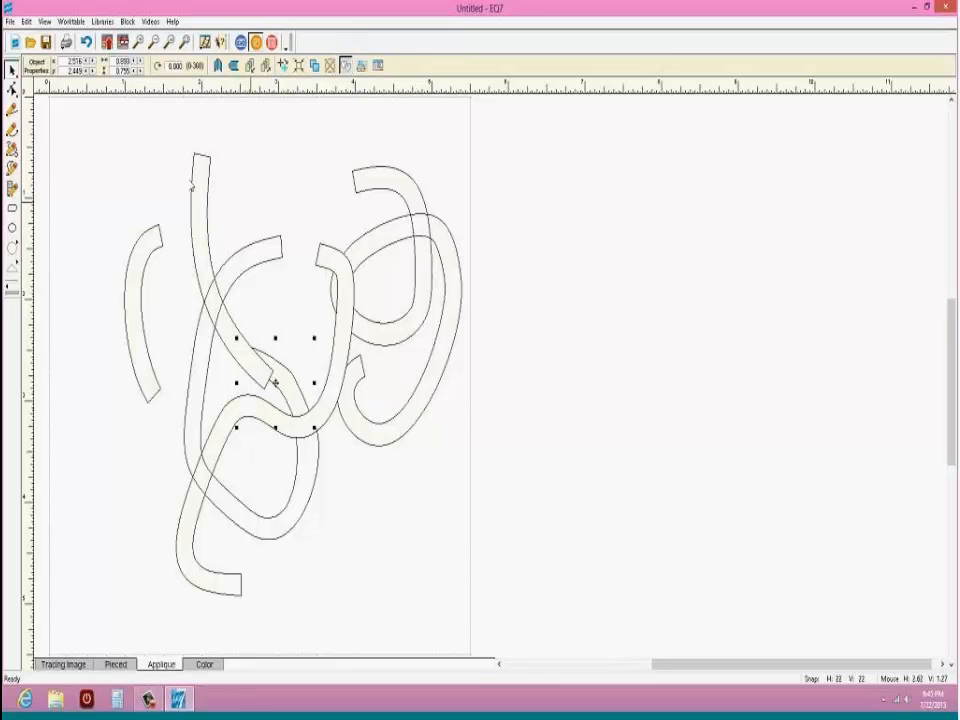
drag(78, 125, 516, 650)
key(Delete)
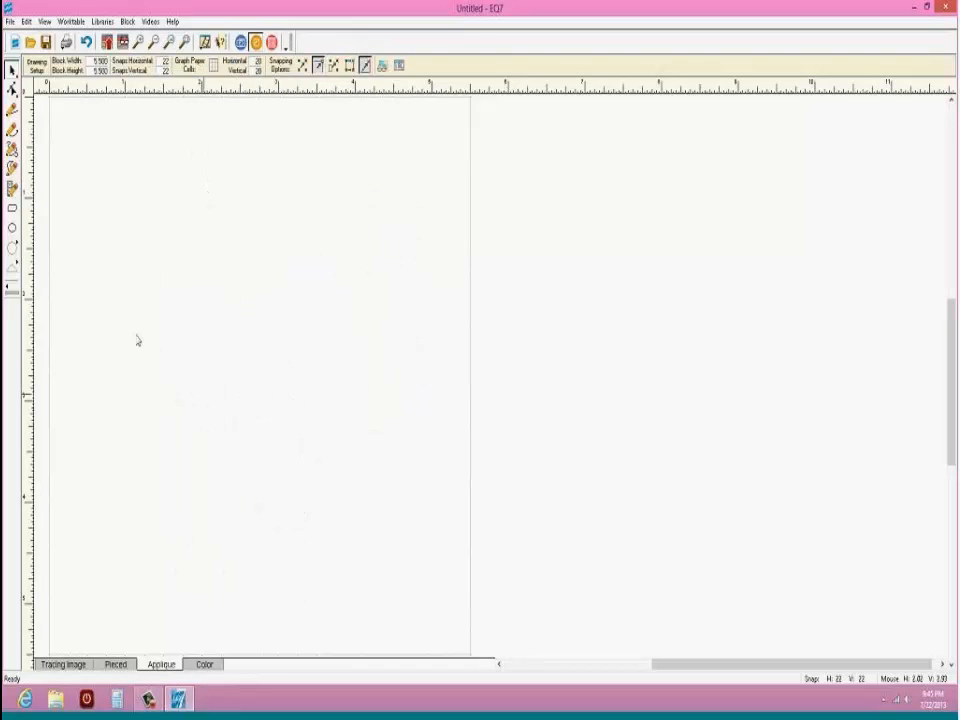
click(13, 110)
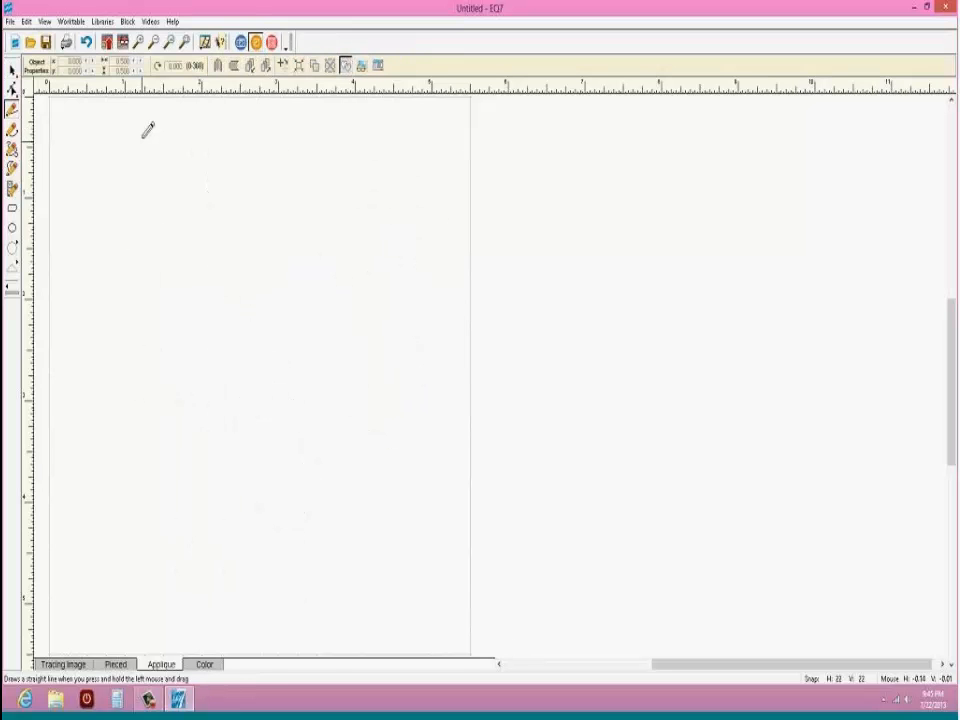
mouse_move(144, 129)
mouse_down()
mouse_move(122, 326)
mouse_move(141, 446)
mouse_up()
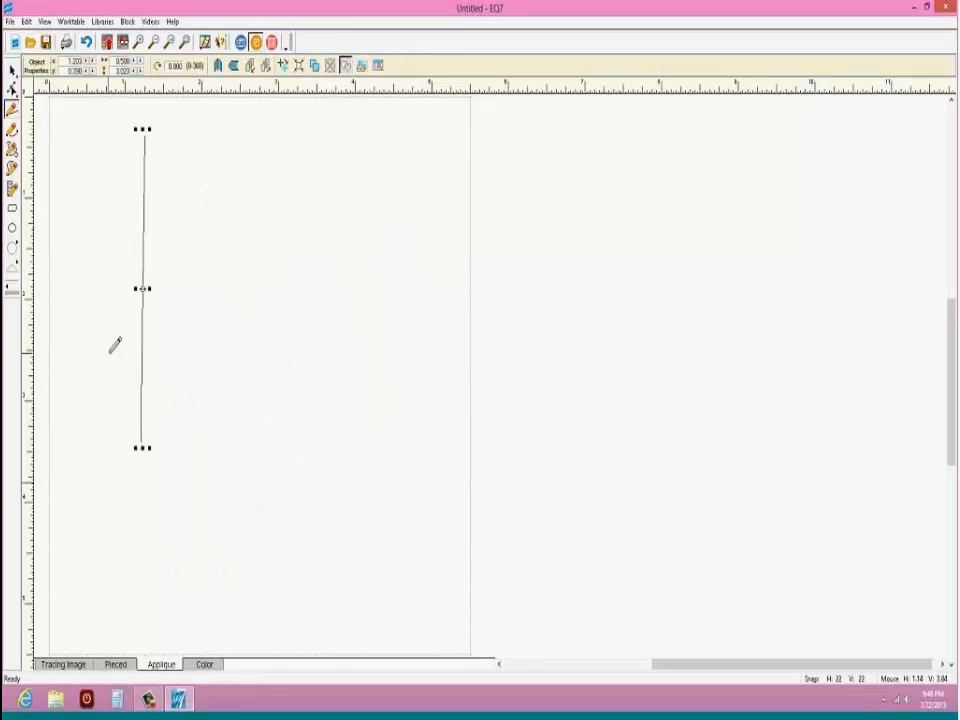
click(13, 71)
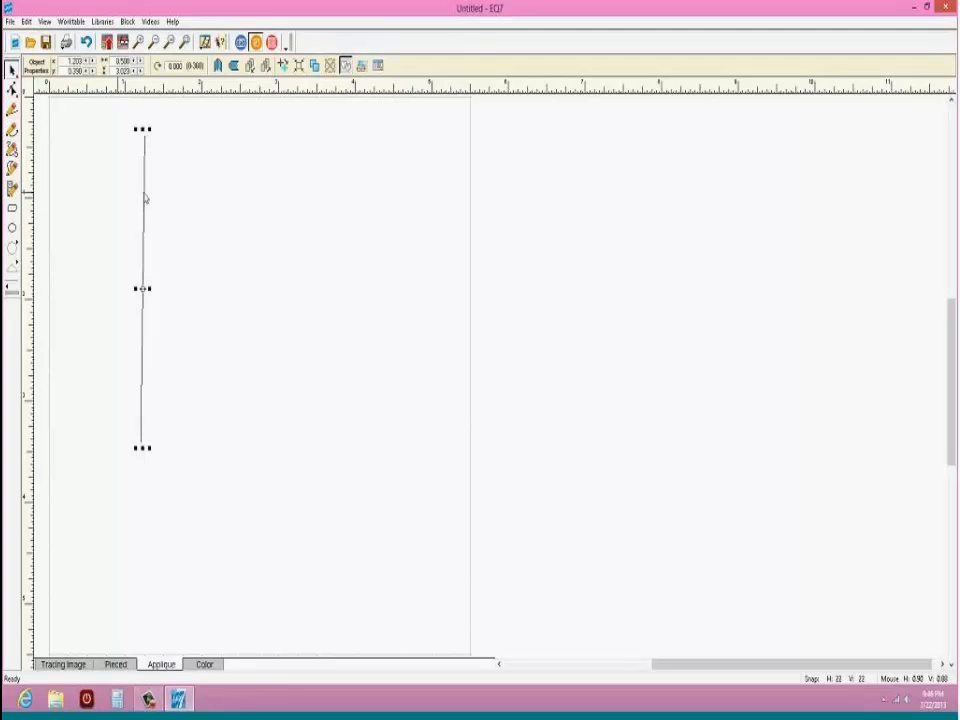
click(145, 197)
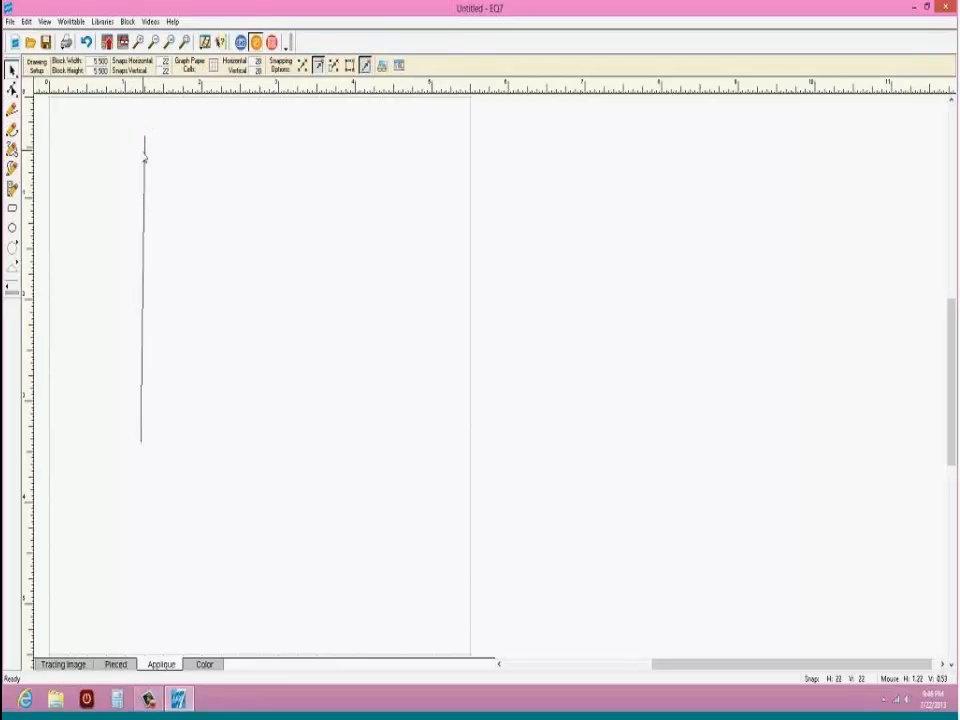
click(145, 167)
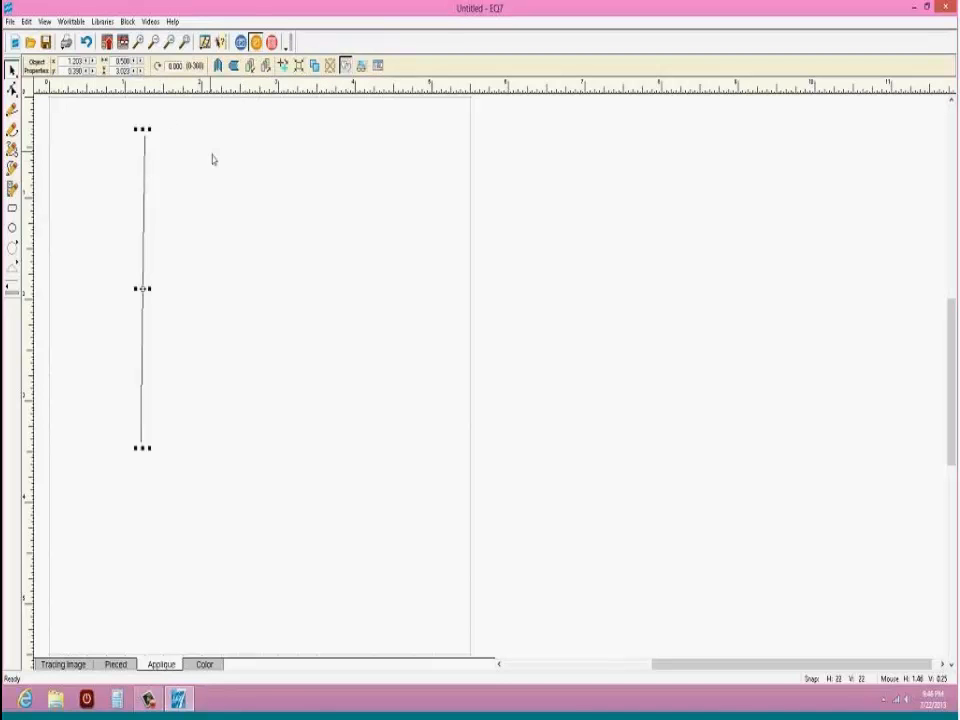
key(Delete)
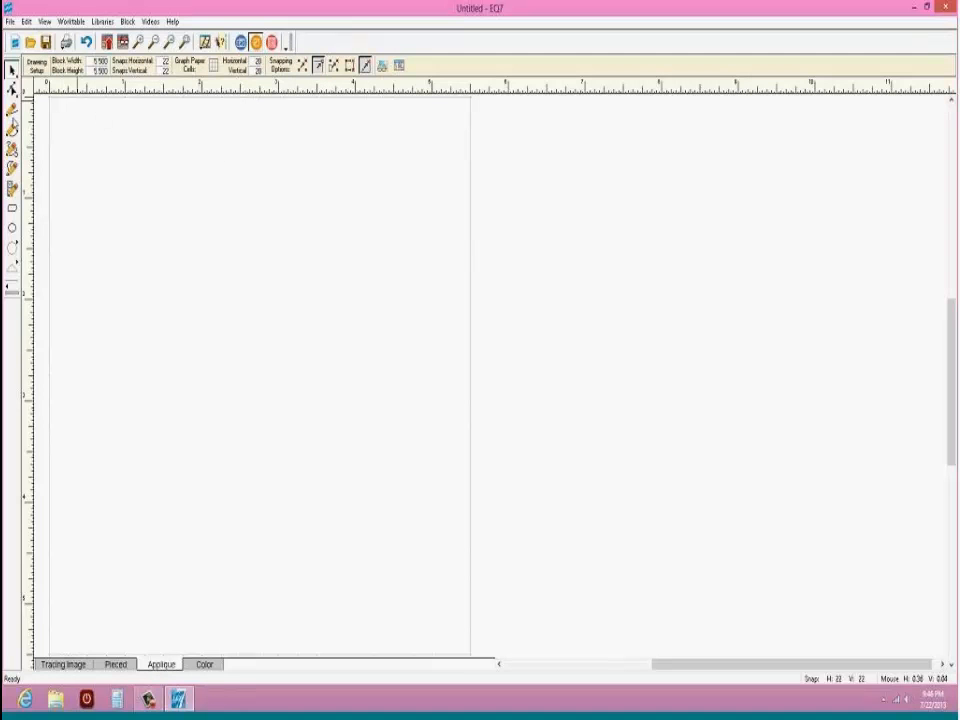
Step: Draw two wavy vertical brush strokes down the left half of the block and one horizontal stroke crossing both near the top
click(12, 168)
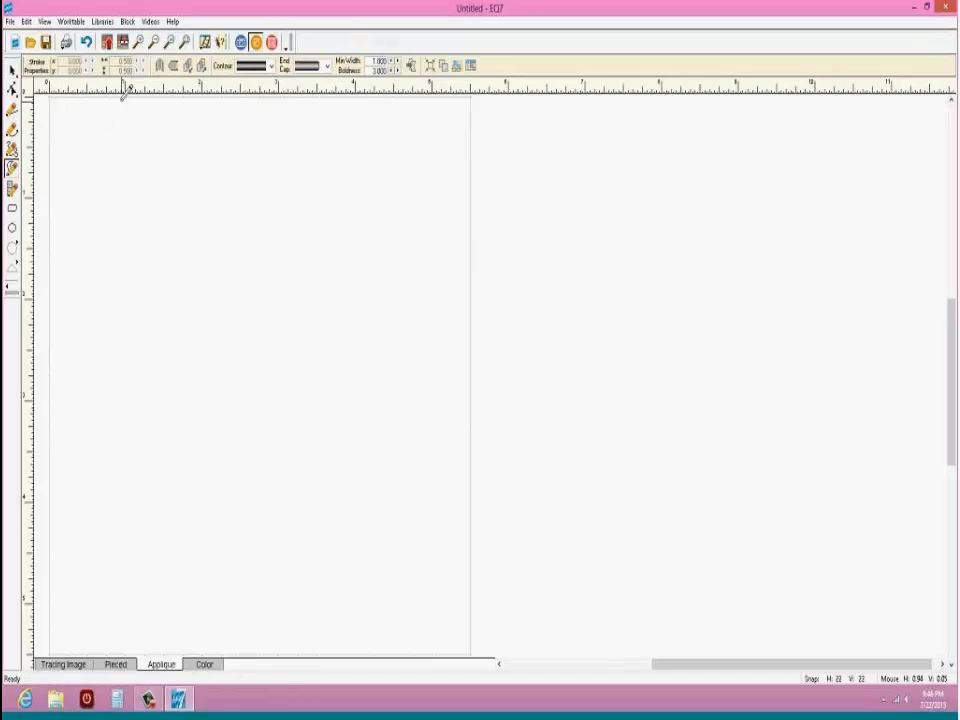
drag(122, 100, 118, 300)
drag(124, 434, 120, 650)
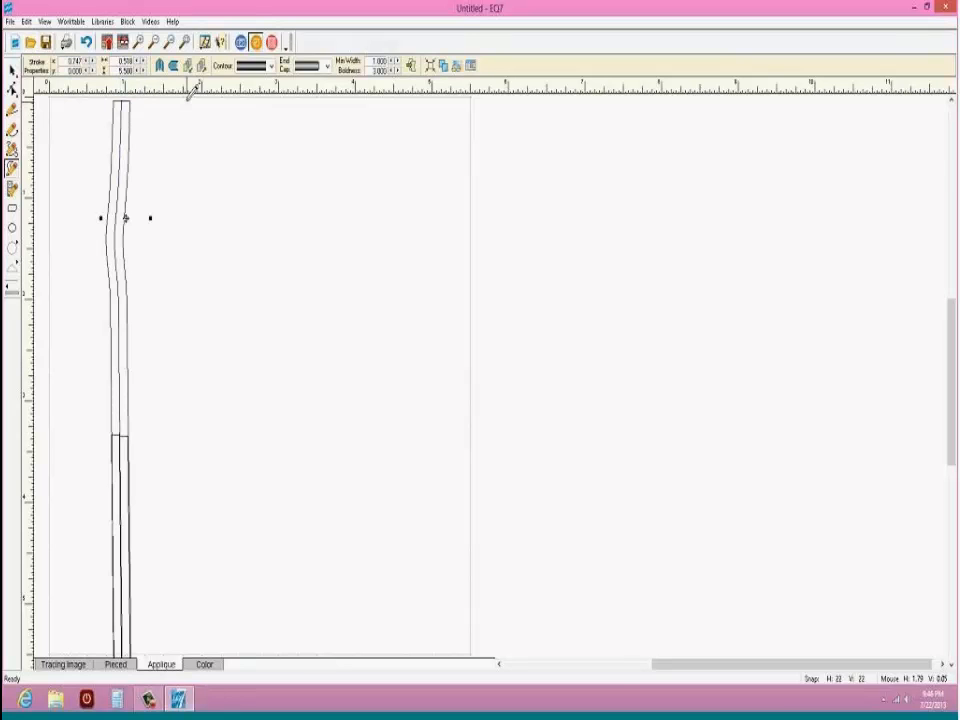
click(191, 140)
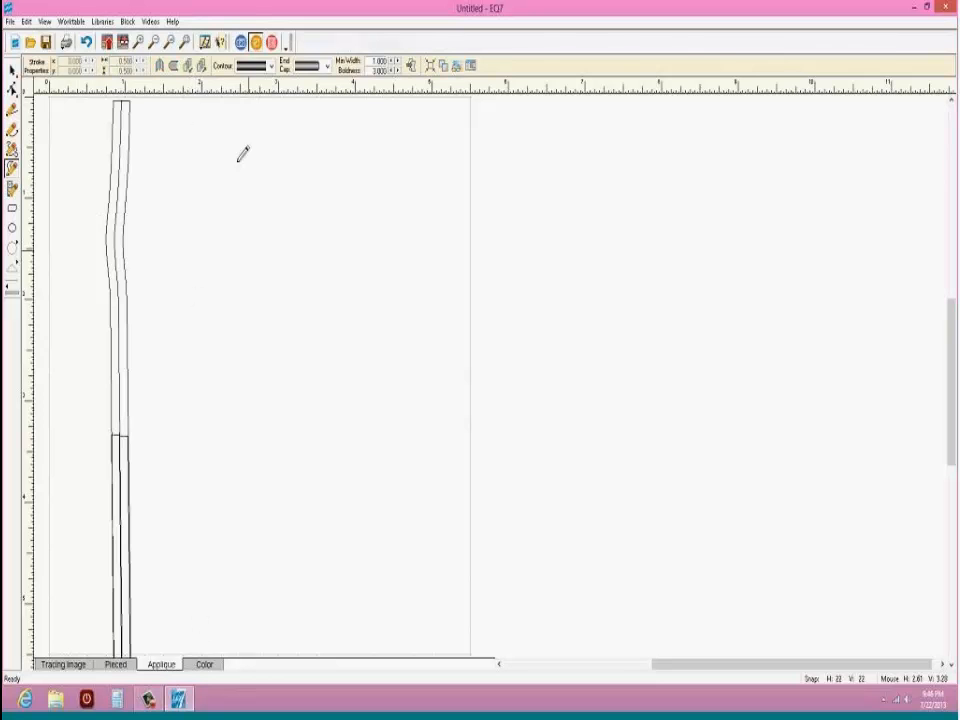
mouse_move(199, 103)
mouse_down()
mouse_move(191, 517)
mouse_move(210, 656)
mouse_up()
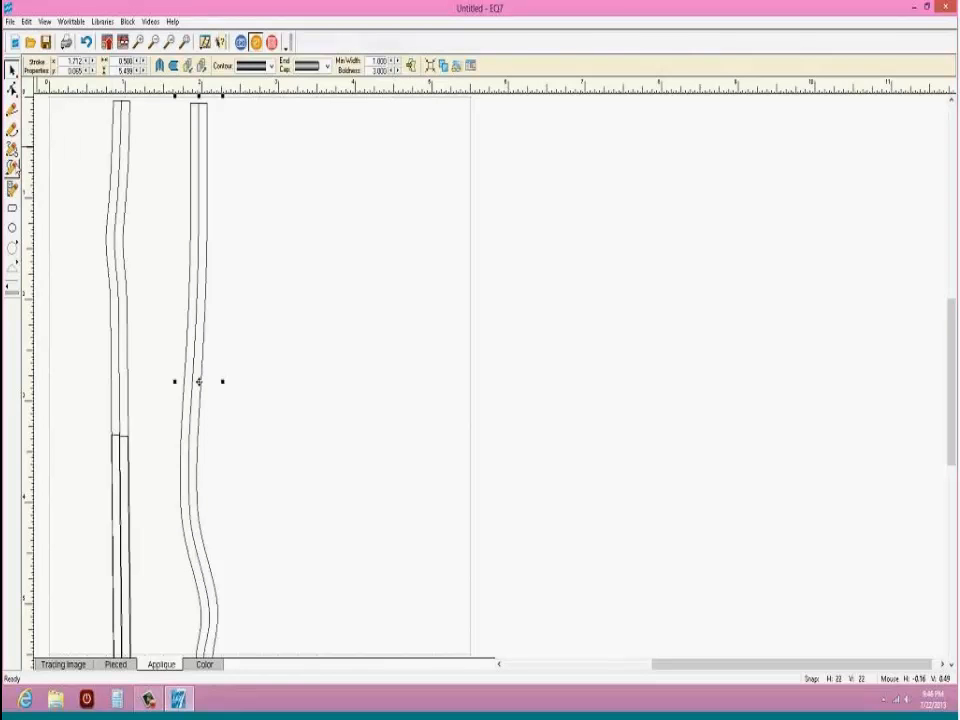
click(12, 167)
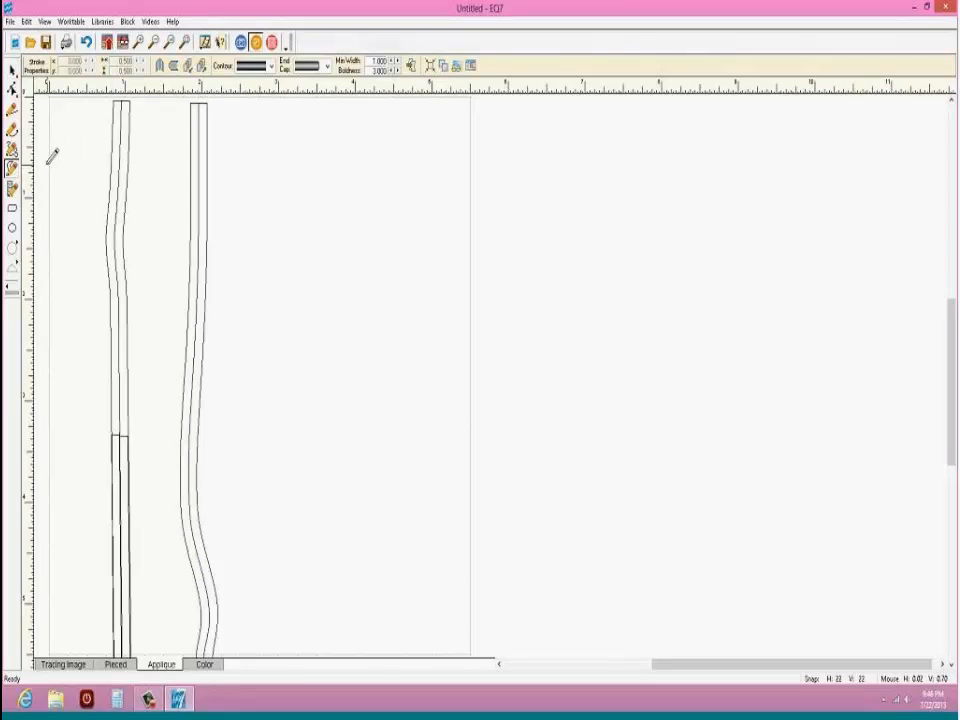
mouse_move(48, 163)
mouse_down()
mouse_move(392, 213)
mouse_move(480, 186)
mouse_up()
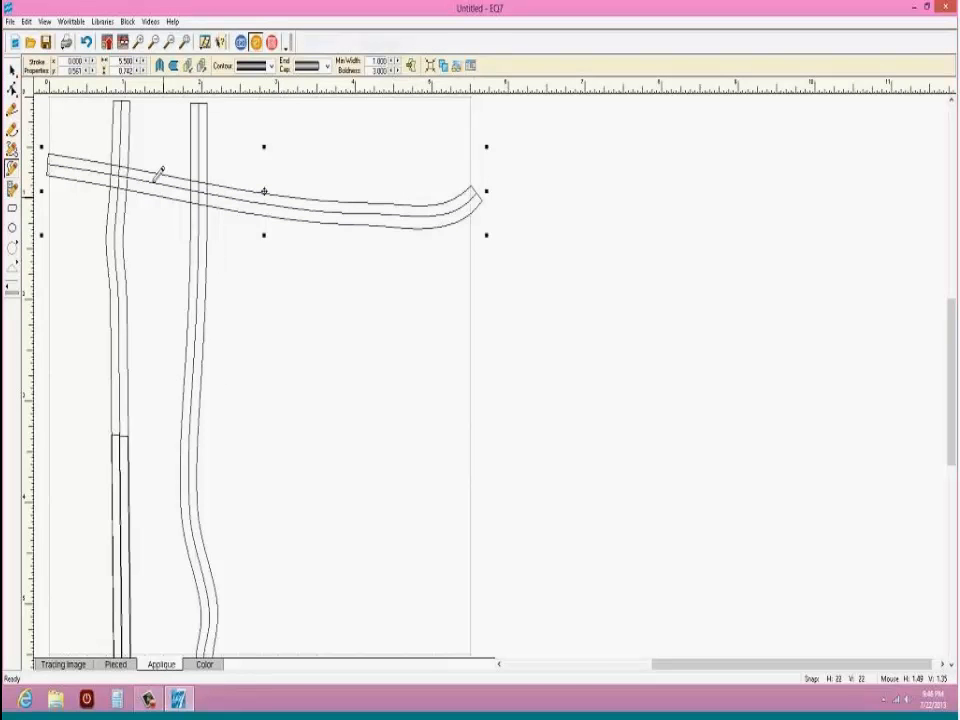
Step: Color the brush-stroke patches with the mottled blue fabric and the background with the golden yellow fabric
click(205, 665)
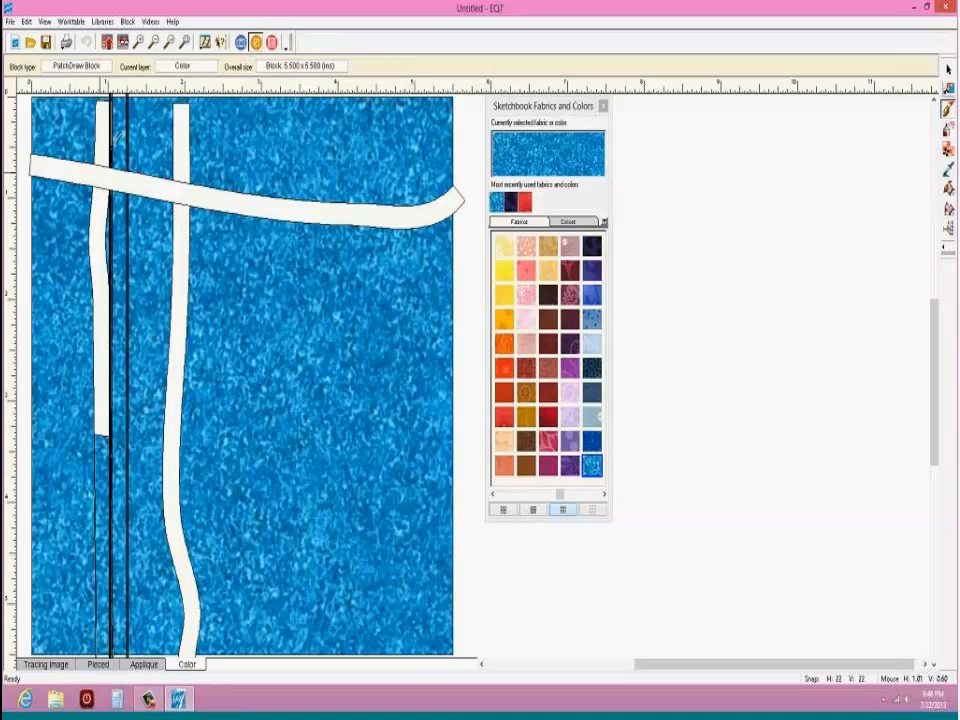
click(101, 126)
click(82, 165)
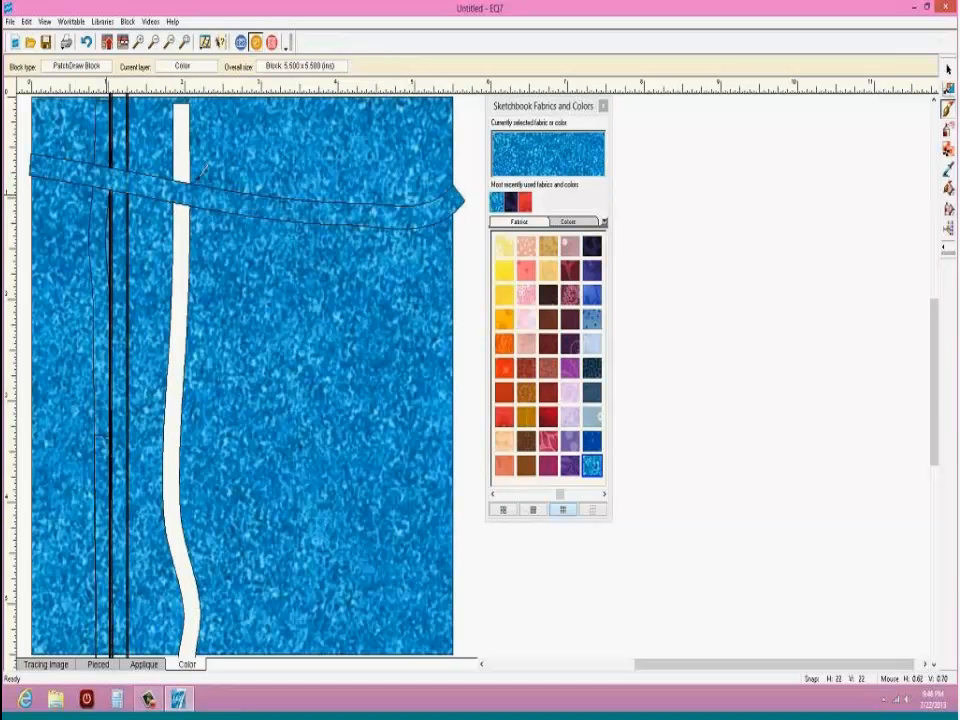
click(182, 135)
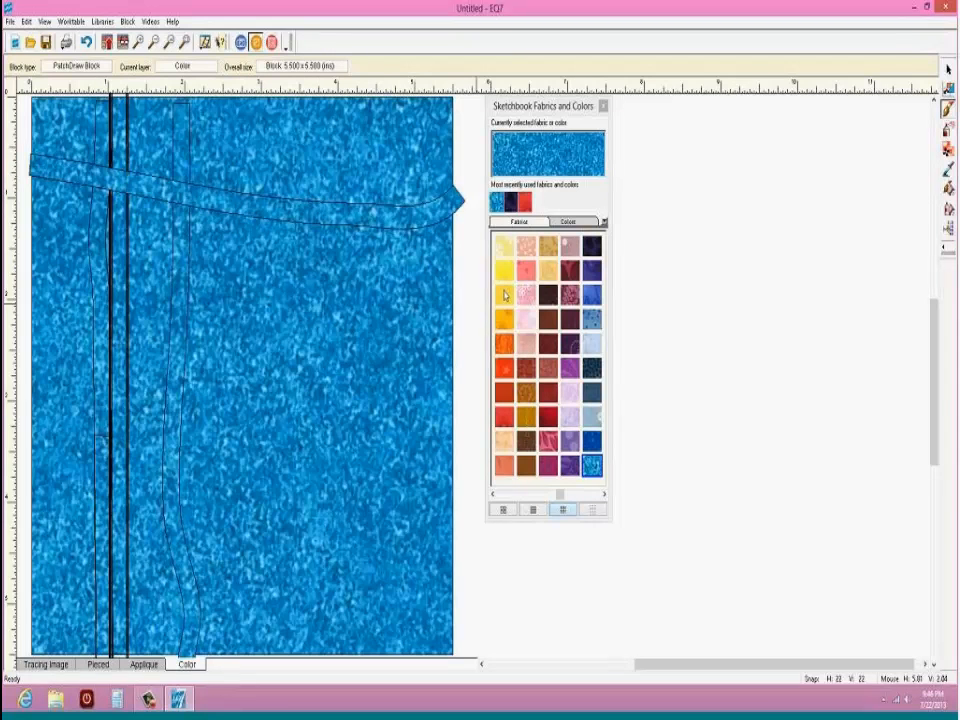
click(504, 295)
click(266, 380)
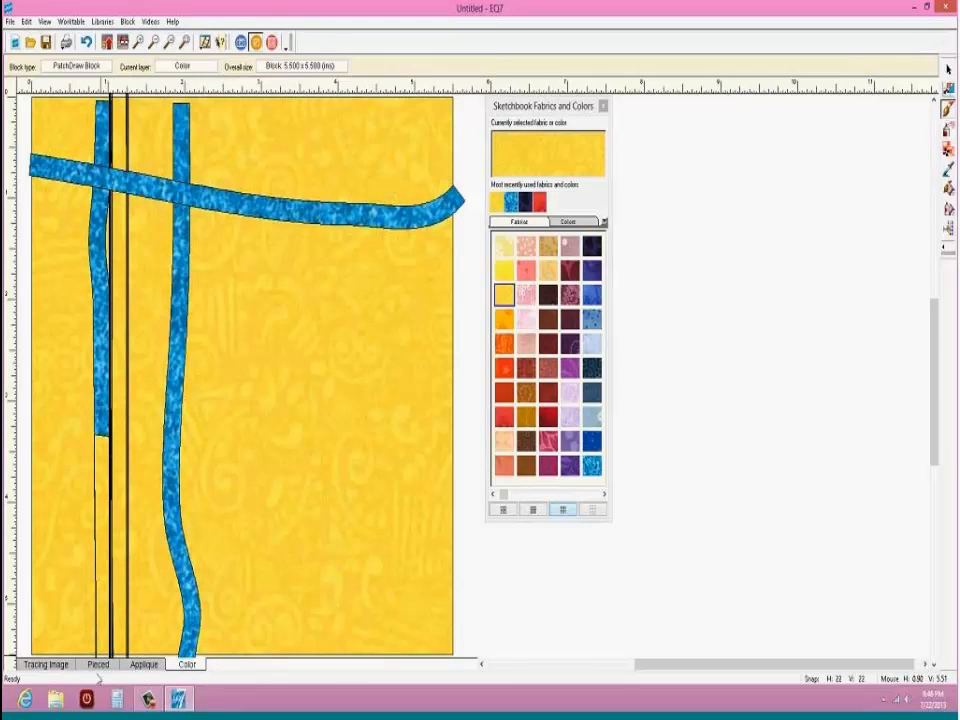
click(145, 665)
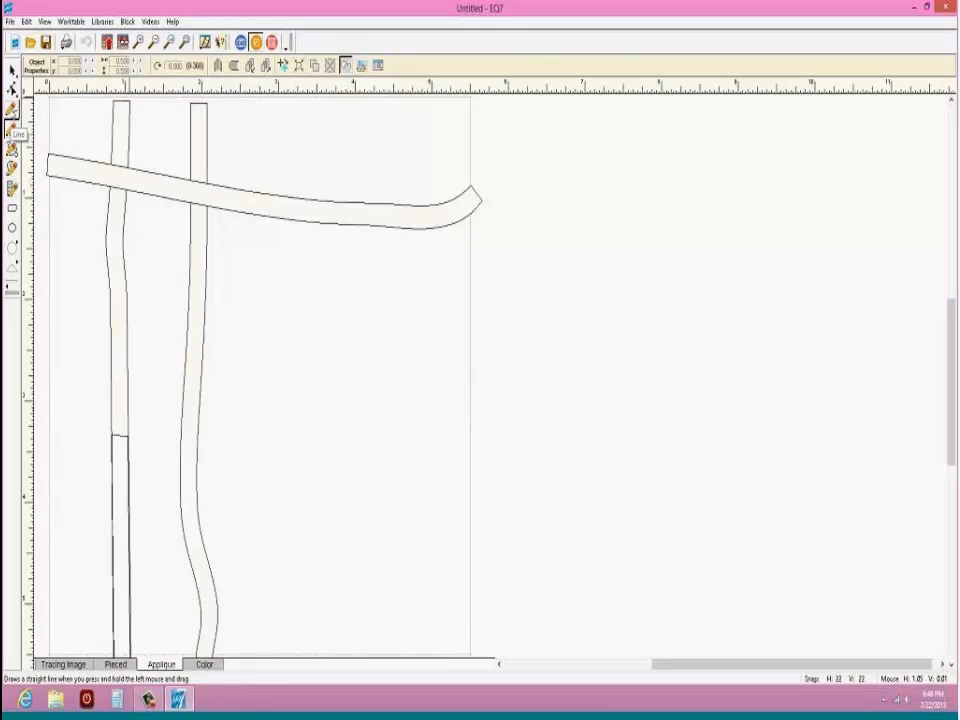
click(12, 128)
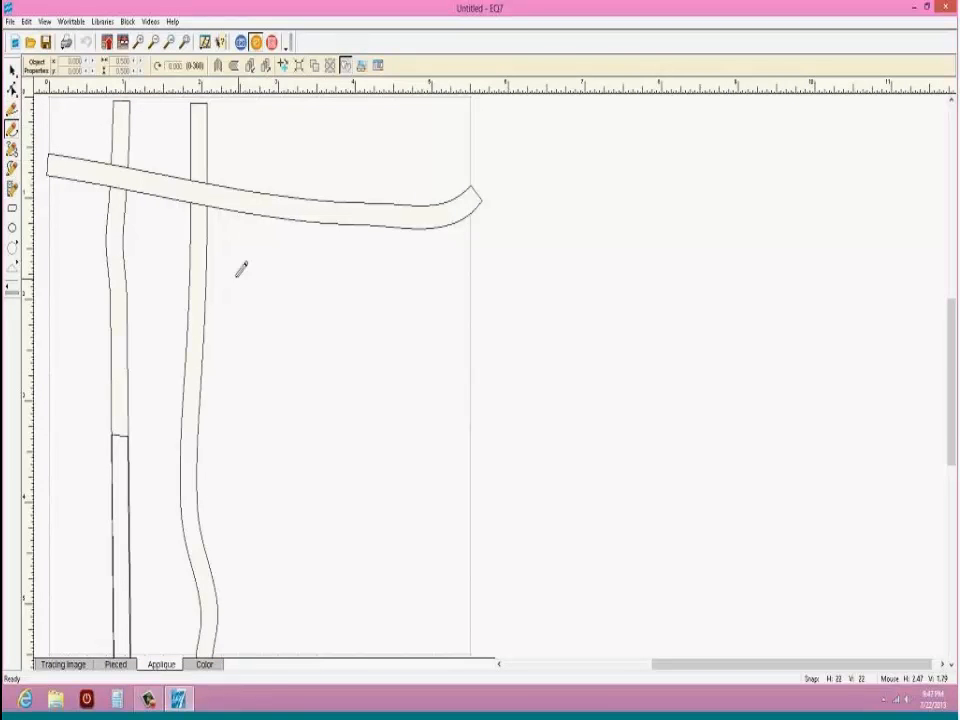
drag(337, 656, 355, 430)
drag(258, 149, 286, 149)
click(12, 70)
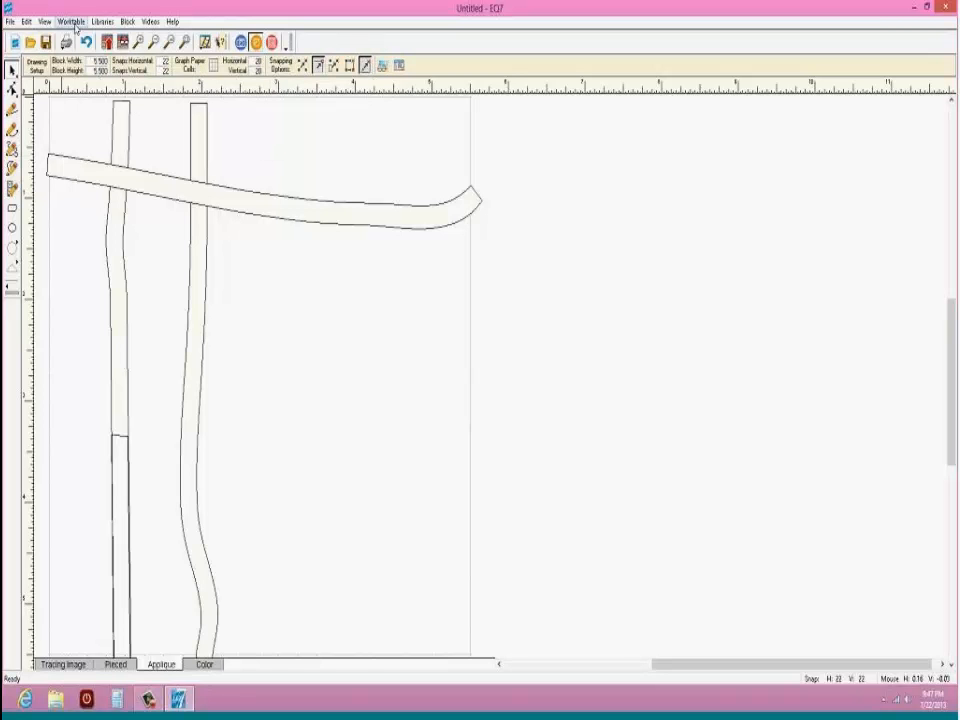
Step: Start a new PatchDraw block and switch to its applique drawing layer
click(127, 22)
mouse_move(170, 38)
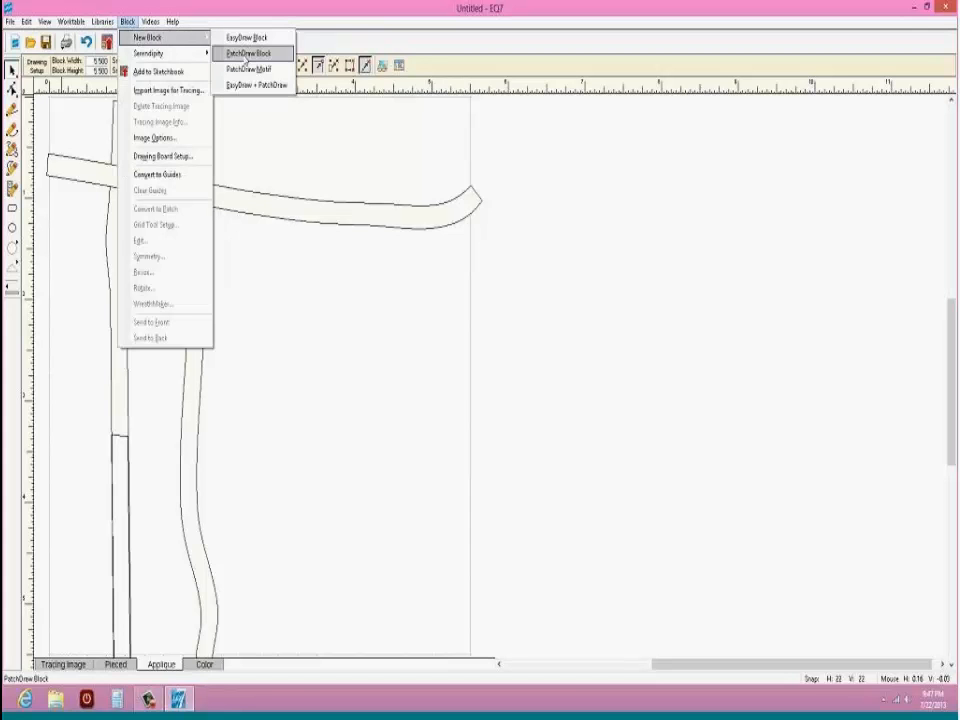
click(245, 55)
click(521, 377)
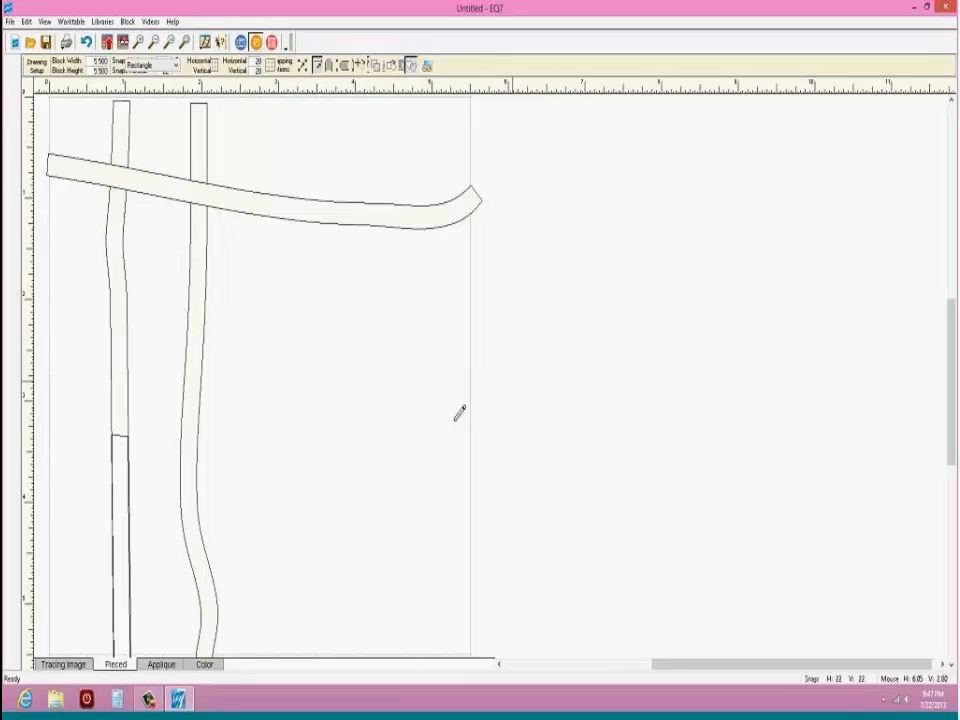
click(161, 665)
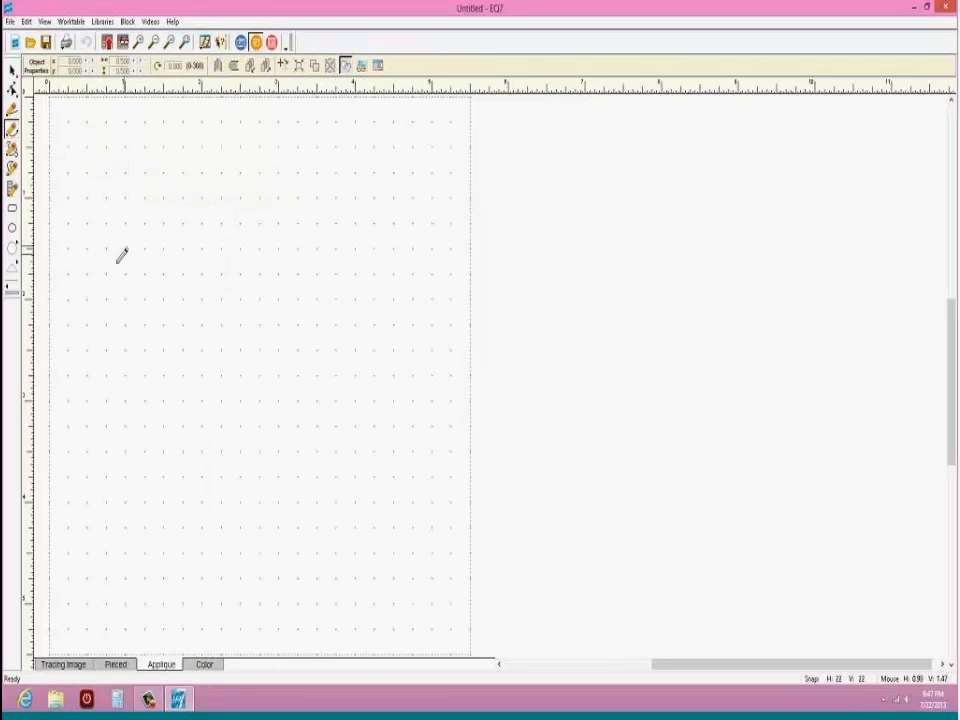
Step: Draw two closed patches: a narrow S-shaped one about 2.3 wide from curves, and another about 1.4 by 1.7 from two curves and a straight line
mouse_move(126, 300)
mouse_down()
mouse_move(152, 232)
mouse_move(213, 188)
mouse_move(248, 209)
mouse_up()
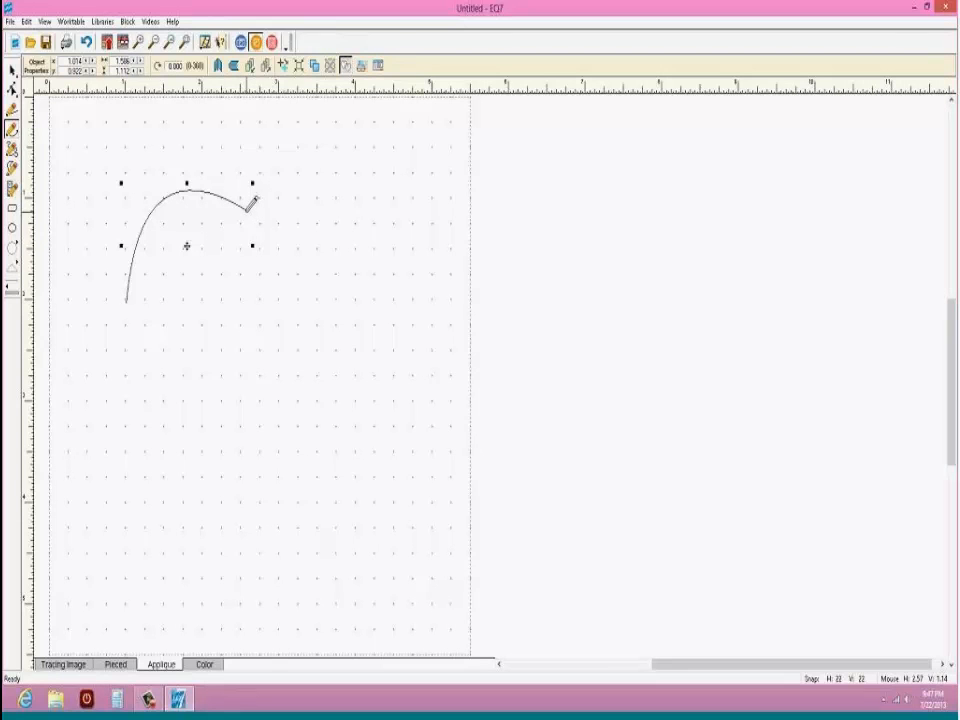
mouse_move(247, 209)
mouse_down()
mouse_move(190, 212)
mouse_move(149, 288)
mouse_move(114, 317)
mouse_move(117, 305)
mouse_move(110, 310)
mouse_move(70, 275)
mouse_move(126, 300)
mouse_up()
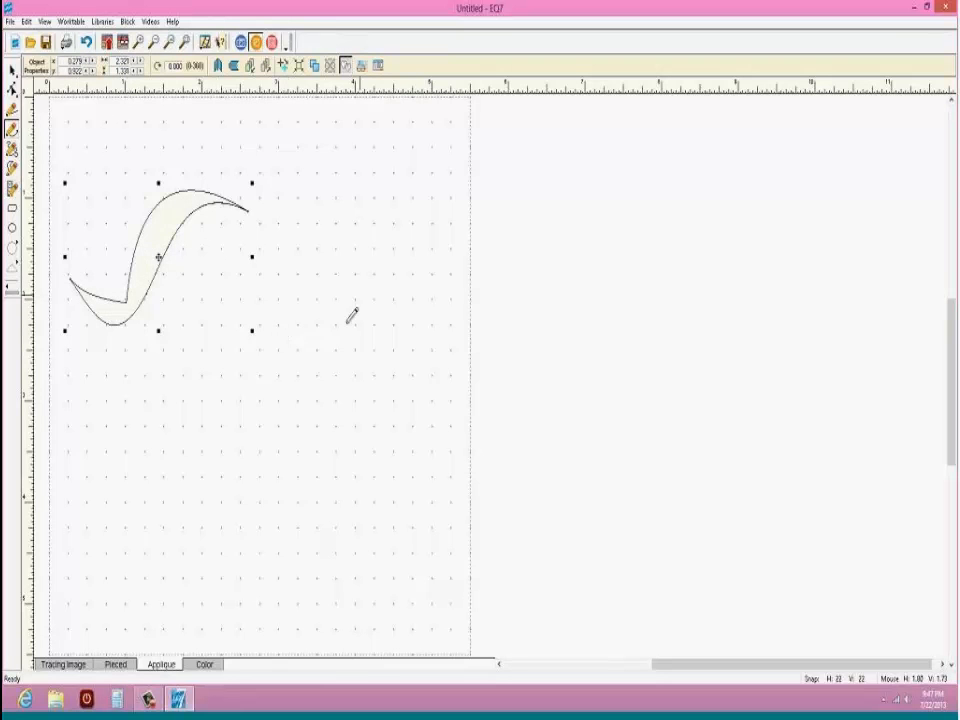
mouse_move(269, 432)
mouse_down()
mouse_move(289, 352)
mouse_move(346, 251)
mouse_move(370, 291)
mouse_move(394, 302)
mouse_move(351, 313)
mouse_move(357, 291)
mouse_move(338, 299)
mouse_move(345, 315)
mouse_move(372, 258)
mouse_up()
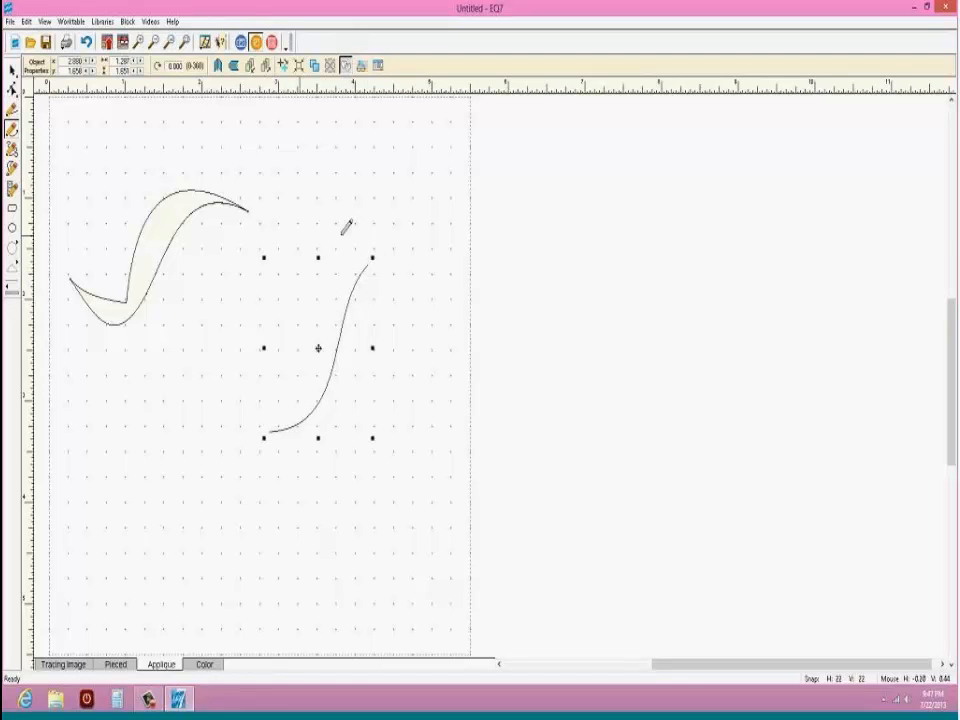
mouse_move(370, 259)
mouse_down()
mouse_move(269, 300)
mouse_move(250, 345)
mouse_move(266, 313)
mouse_move(260, 322)
mouse_up()
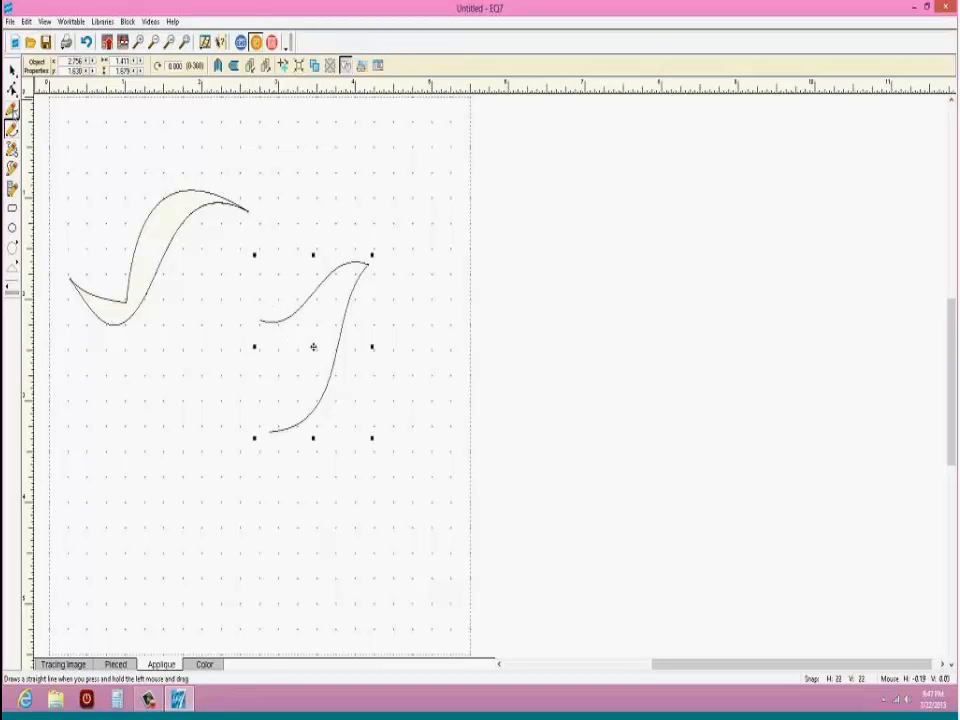
click(12, 108)
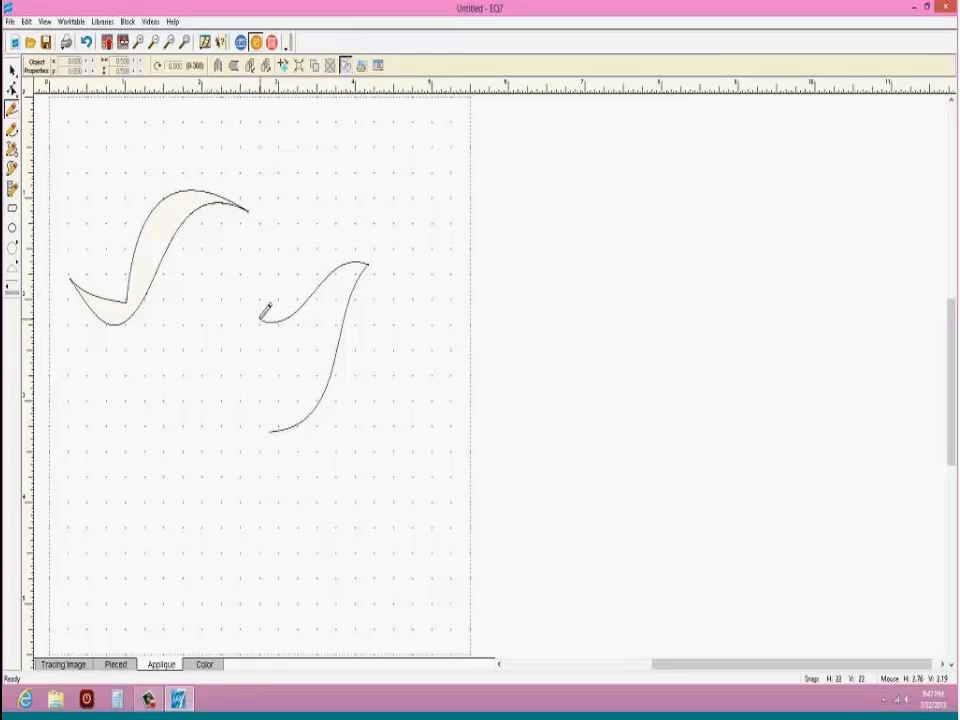
drag(260, 319, 269, 432)
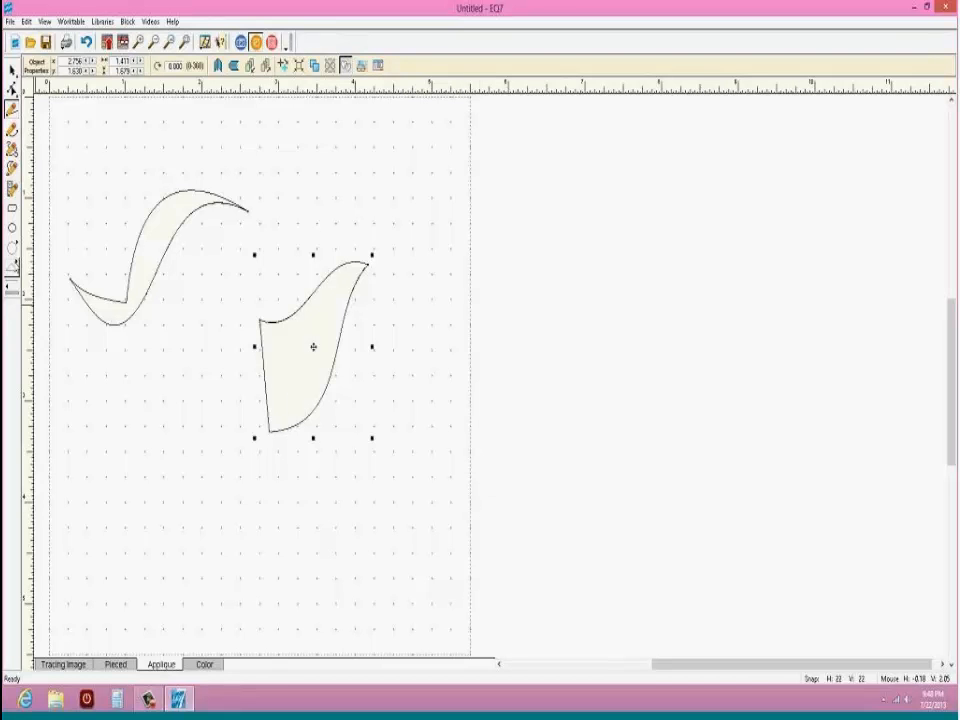
Step: Draw a trapezoid patch about 2.7 by 1.2 and move it fully inside the block at the bottom centre
click(14, 266)
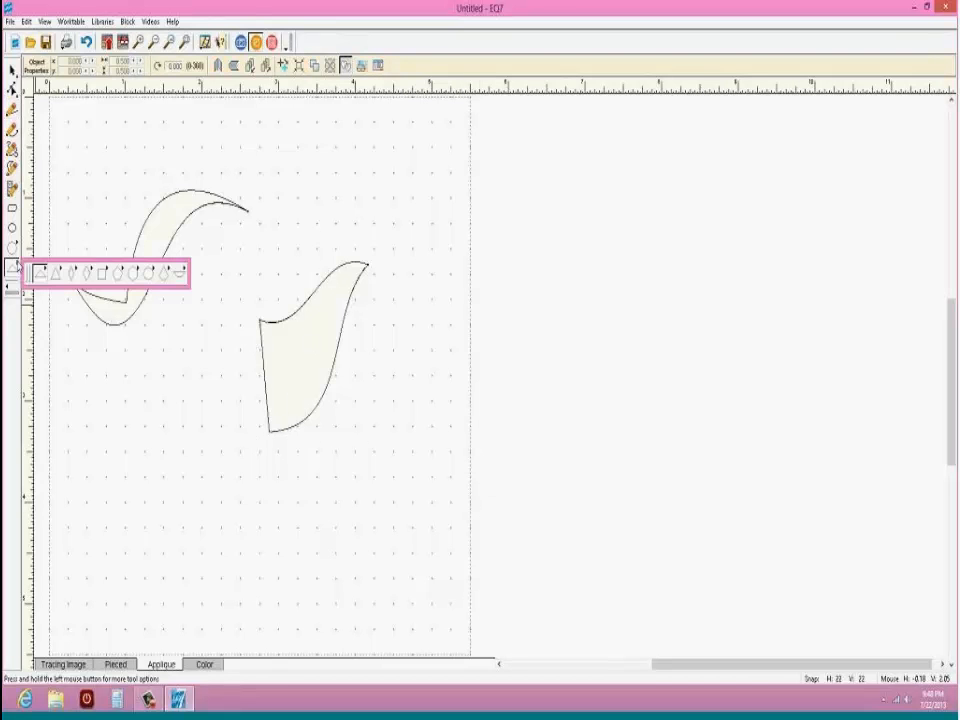
click(178, 276)
mouse_move(116, 411)
mouse_down()
mouse_move(317, 506)
mouse_move(117, 320)
mouse_move(167, 386)
mouse_move(139, 343)
mouse_move(124, 482)
mouse_move(189, 546)
mouse_move(127, 487)
mouse_move(150, 589)
mouse_move(131, 600)
mouse_up()
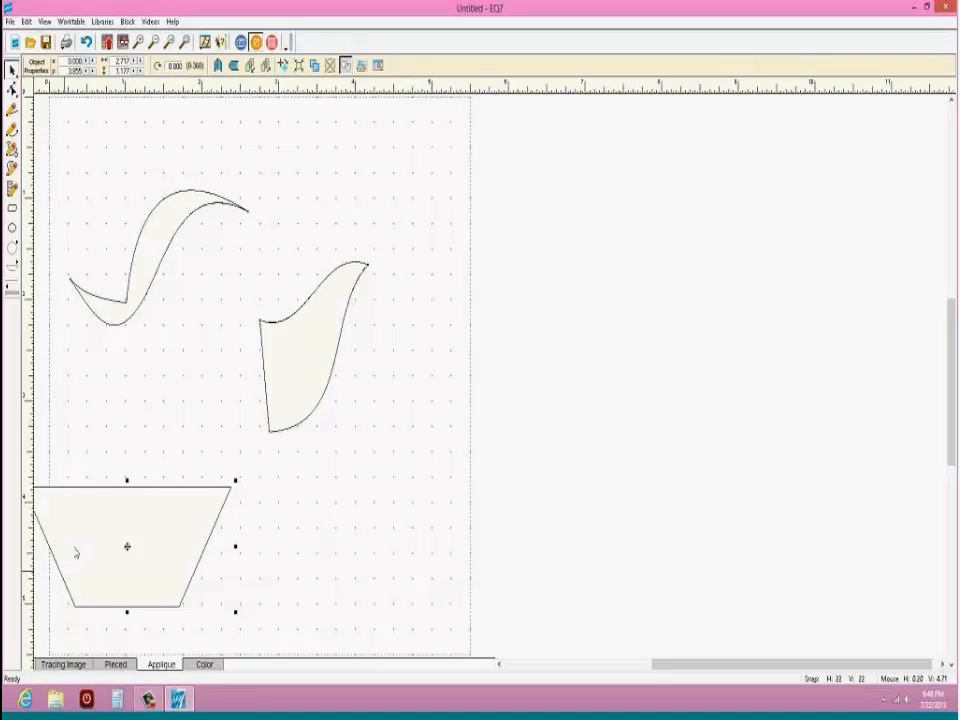
drag(127, 546, 288, 567)
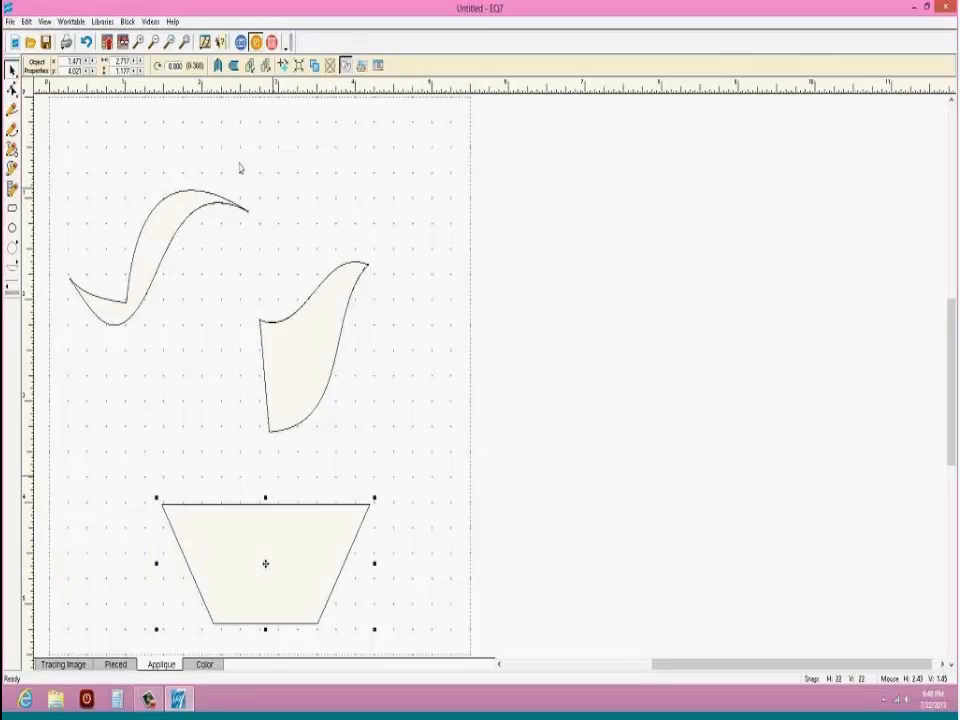
Step: Turn on grid and aligned-segment snapping, then draw a trapezoid about 1.7 by 0.75 and place it in the block's upper-right area
click(261, 183)
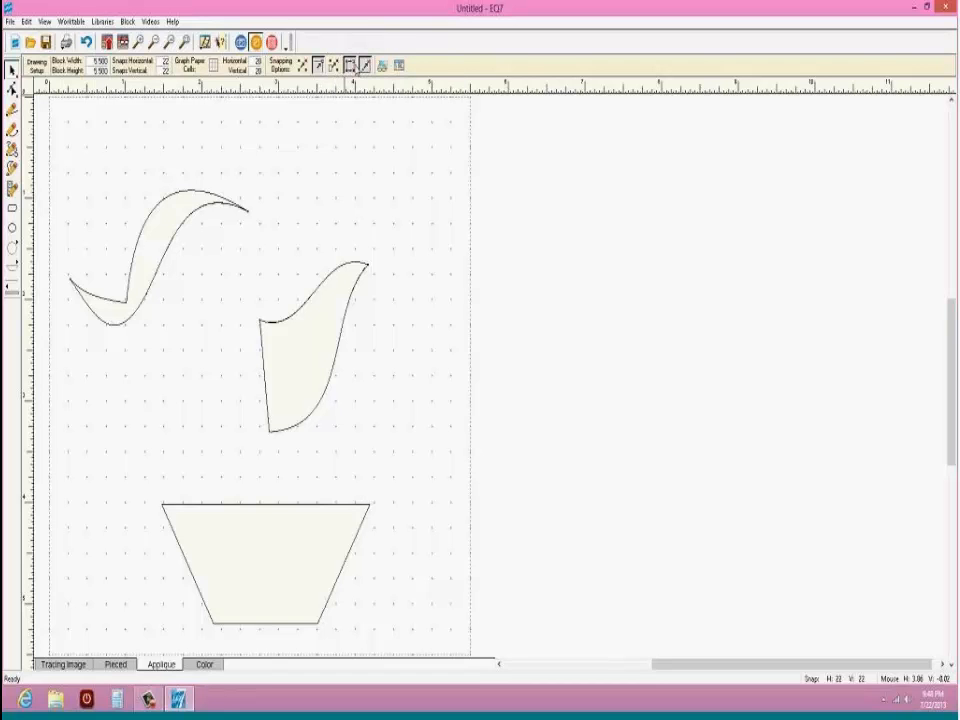
click(12, 268)
drag(146, 122, 150, 186)
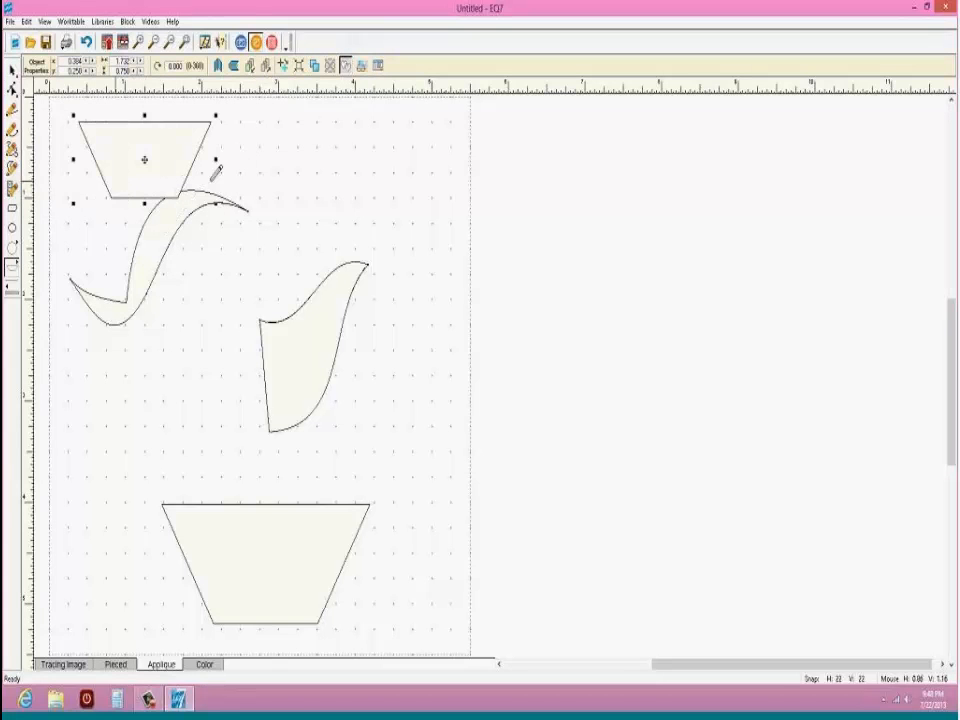
click(12, 71)
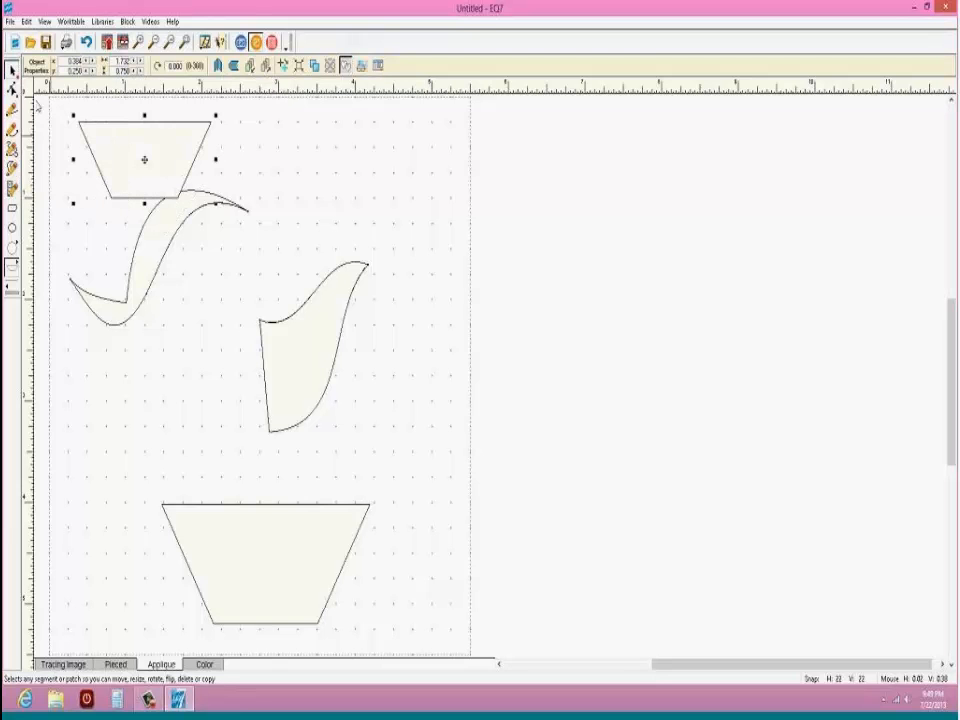
drag(146, 159, 349, 160)
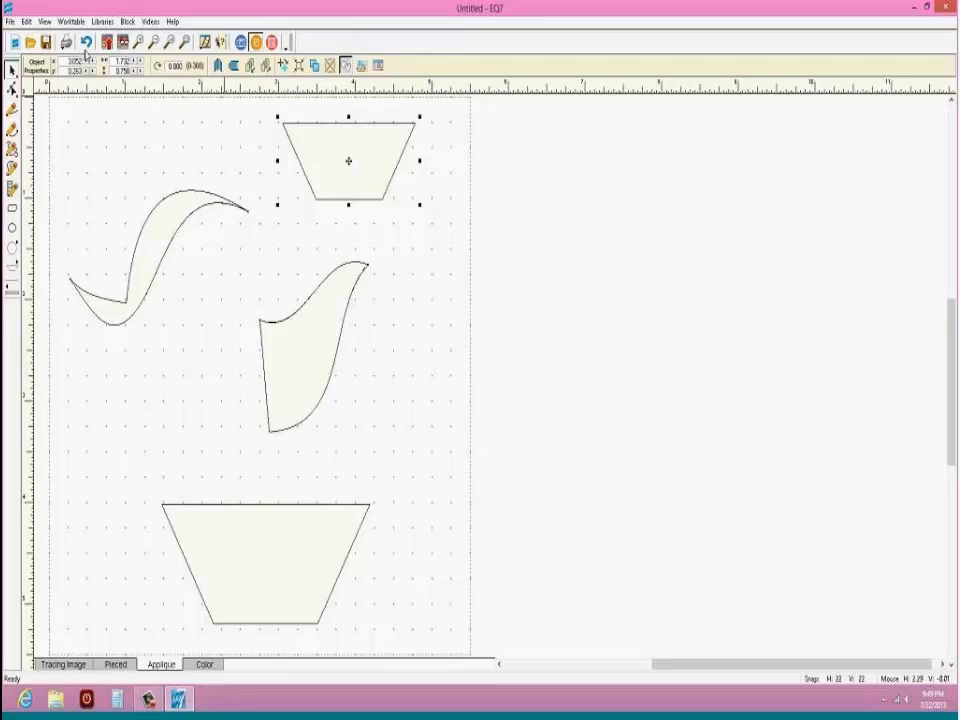
Step: Draw a third trapezoid about 2.3 by 1 at the block's left side, just above the bottom trapezoid
click(12, 267)
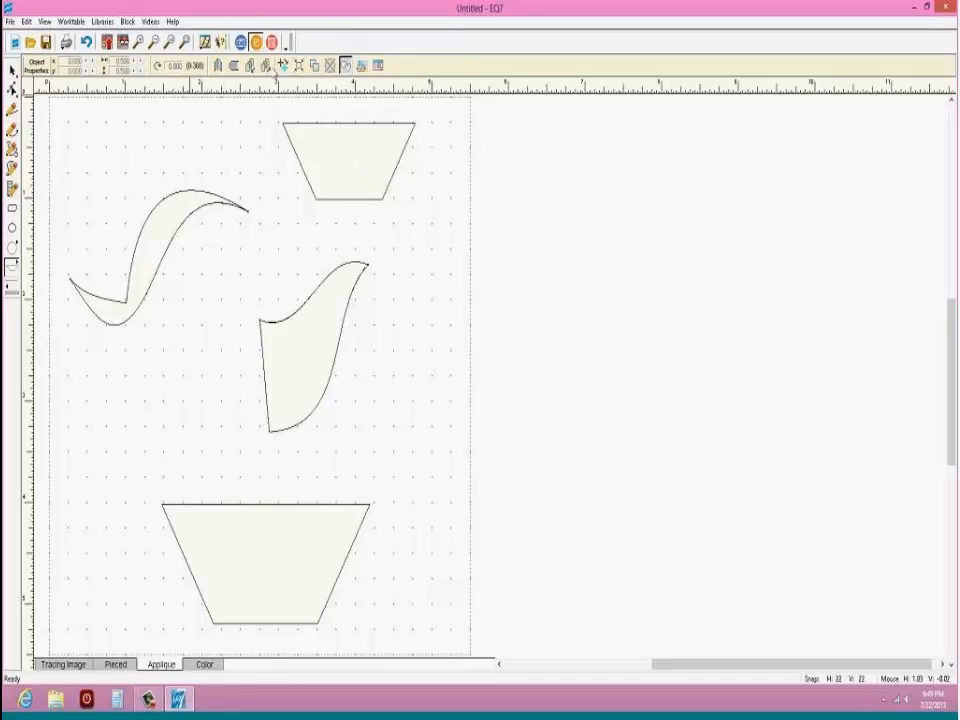
click(12, 70)
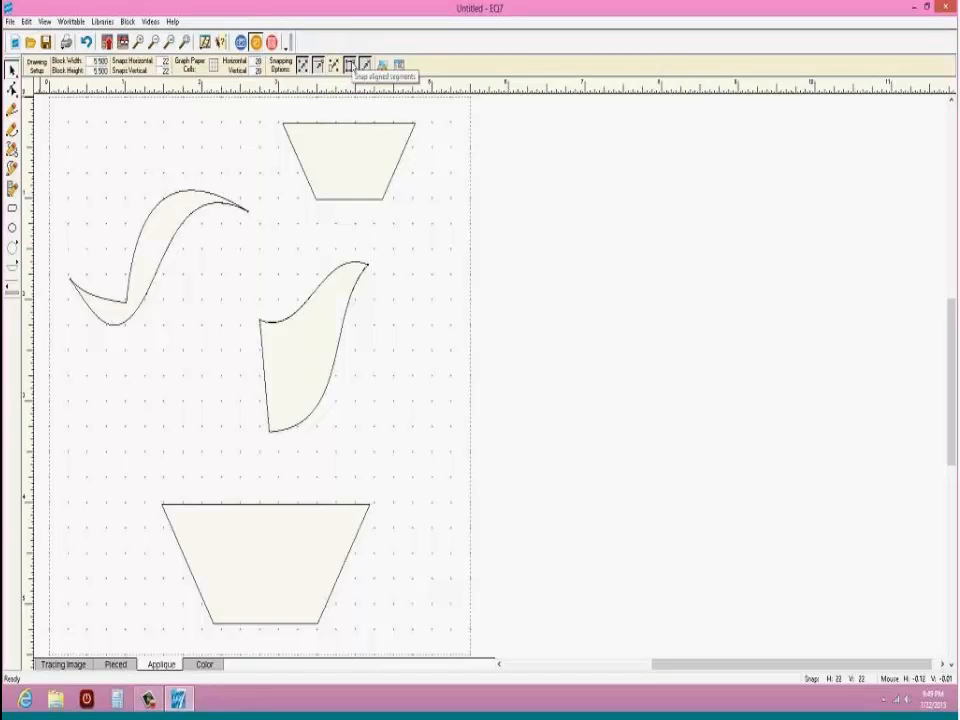
click(195, 511)
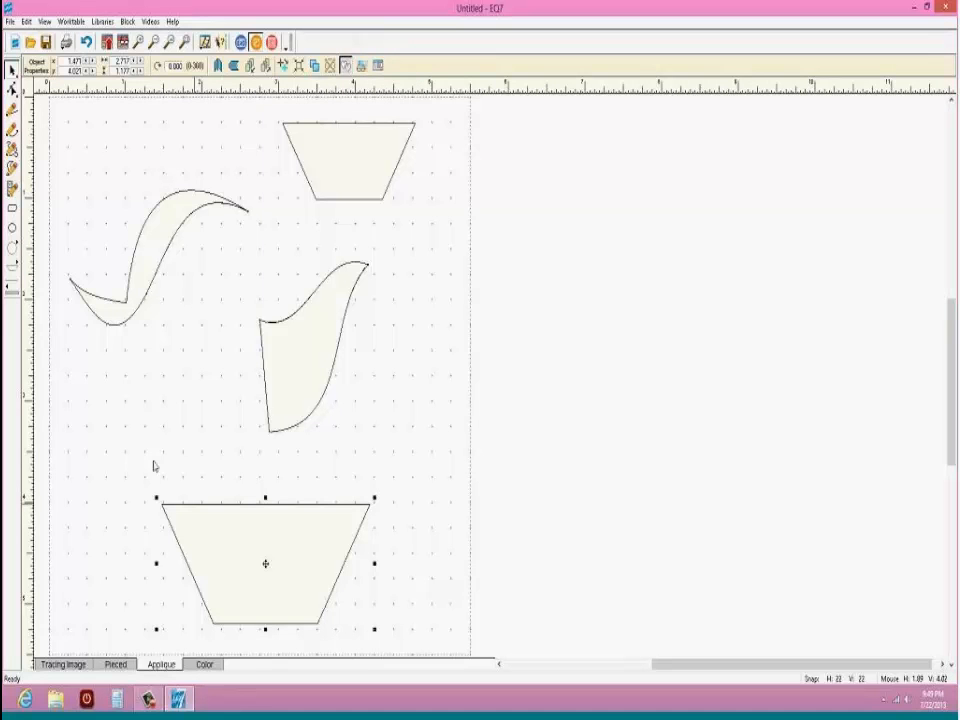
click(13, 269)
drag(145, 401, 155, 506)
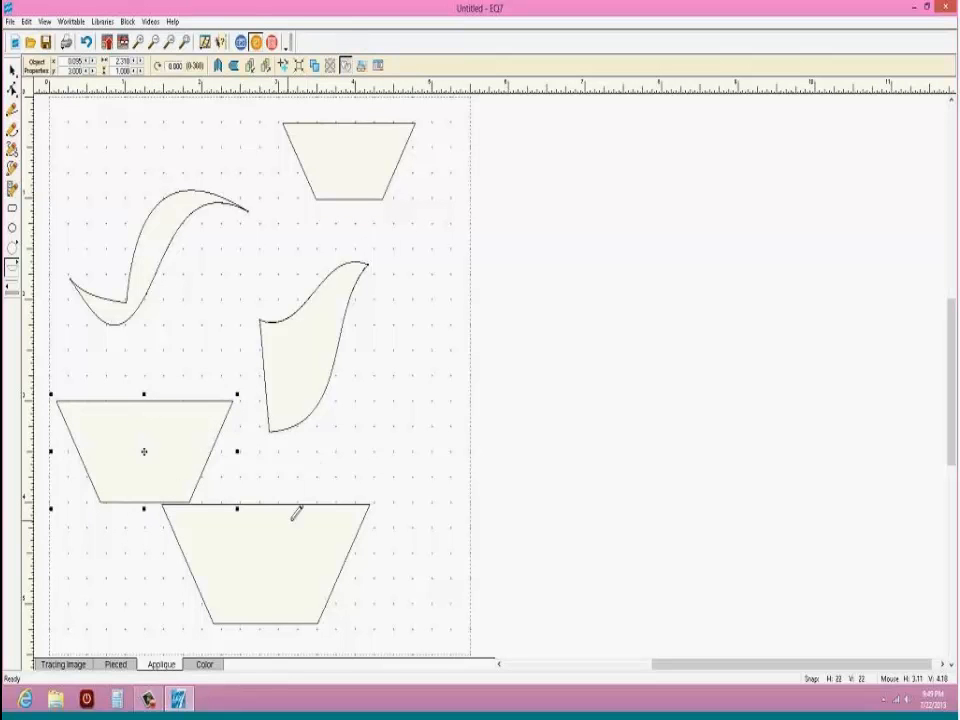
Step: Undo an oversized tilted trapezoid, draw one about 2.3 by 1 instead, and move it to the block's right side above the bottom trapezoid
drag(298, 510, 384, 535)
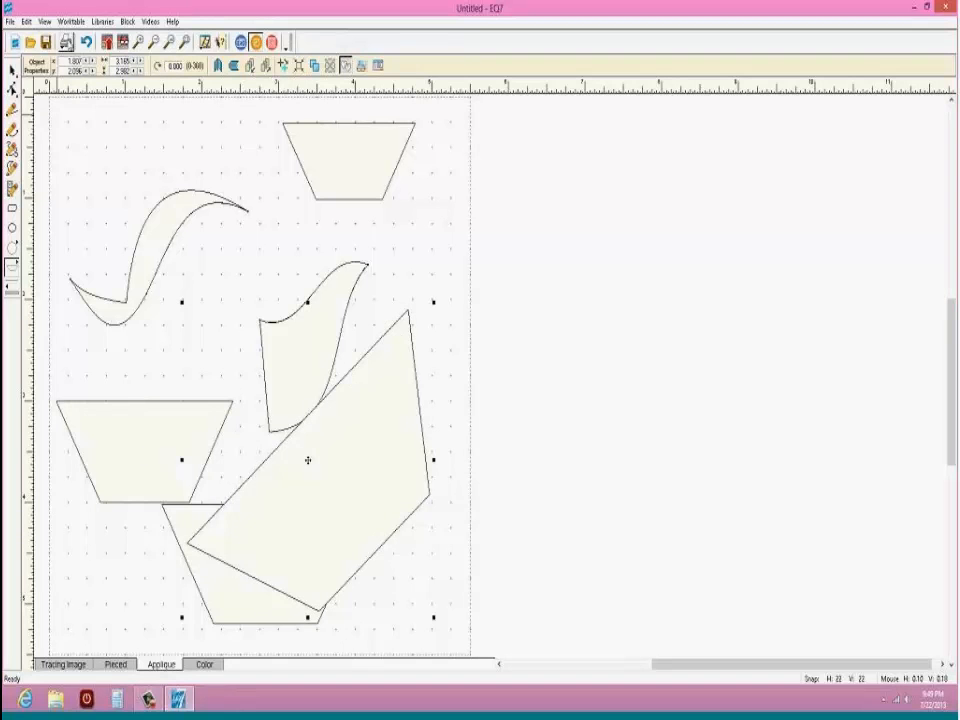
click(86, 42)
mouse_move(261, 407)
mouse_down()
mouse_move(358, 459)
mouse_move(313, 442)
mouse_move(274, 521)
mouse_move(259, 527)
mouse_up()
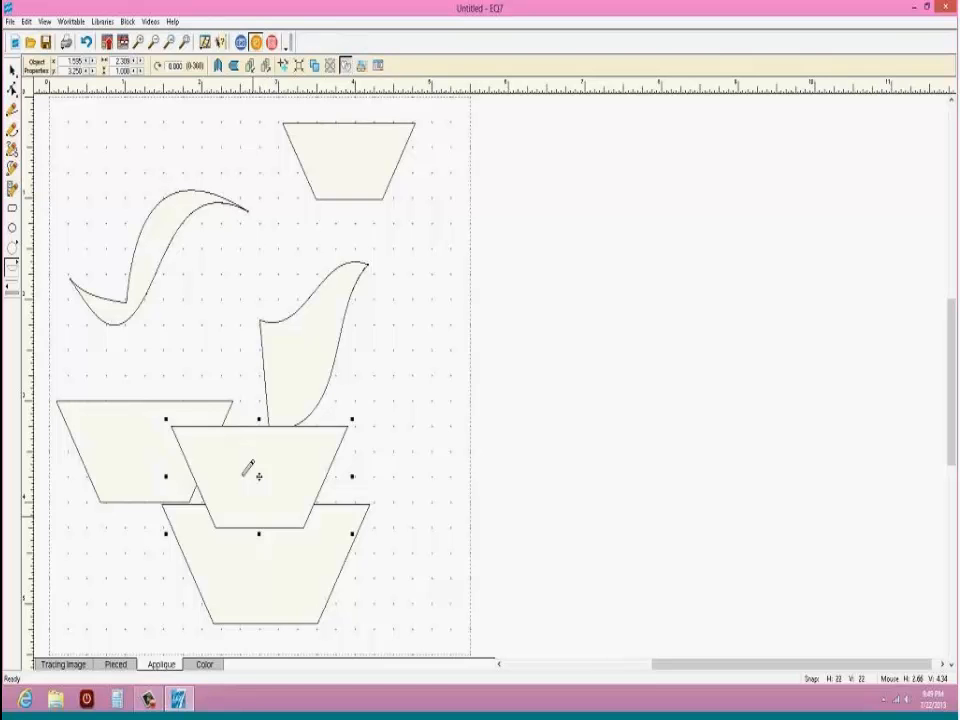
click(12, 71)
drag(259, 477, 368, 445)
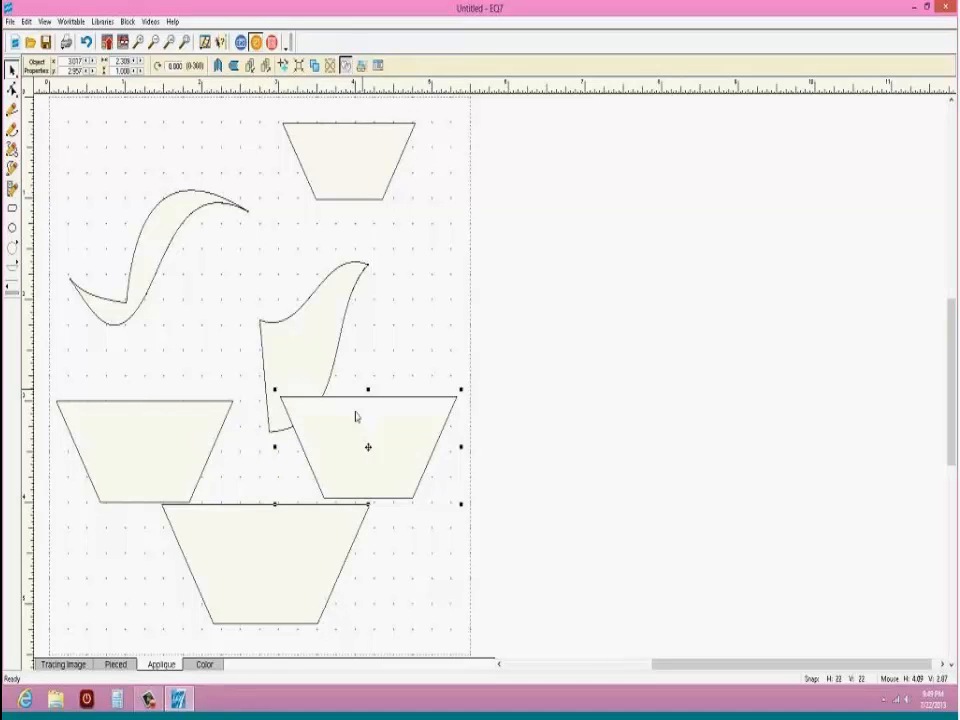
Step: Draw three hexagon patches about 2 wide that touch at their corners, running through the centre and left half of the block
click(14, 266)
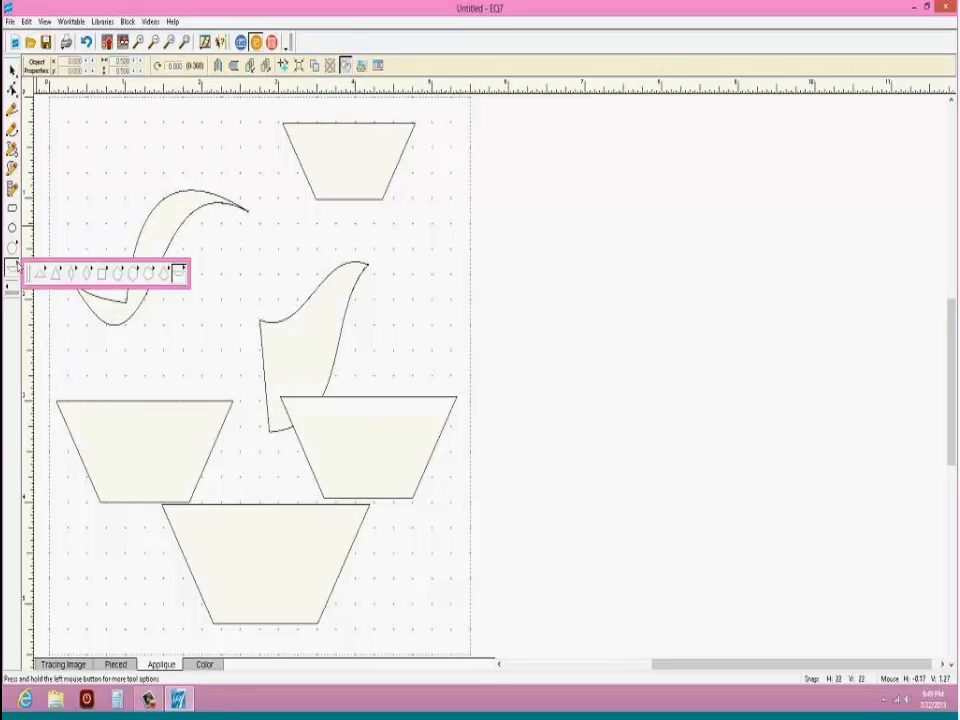
click(130, 273)
drag(221, 242, 311, 380)
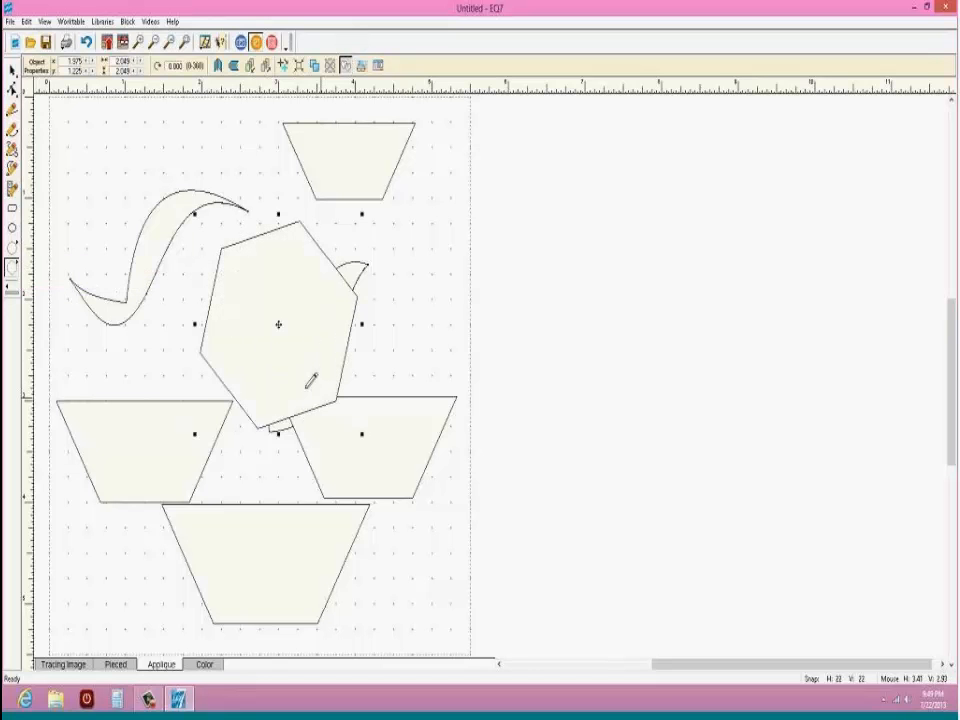
drag(69, 146, 170, 180)
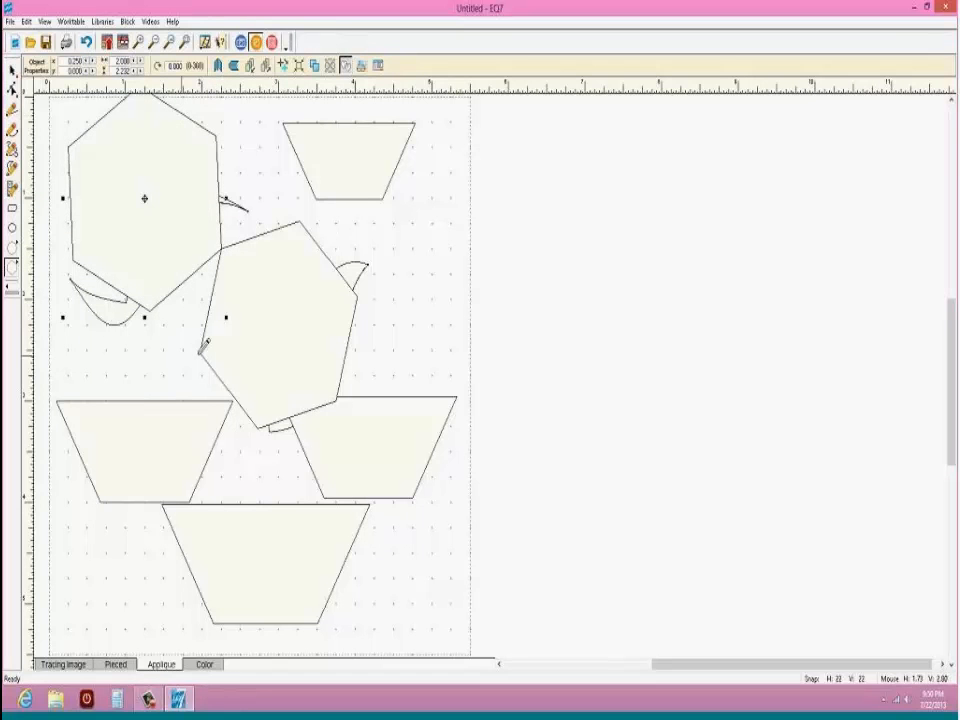
drag(201, 352, 161, 553)
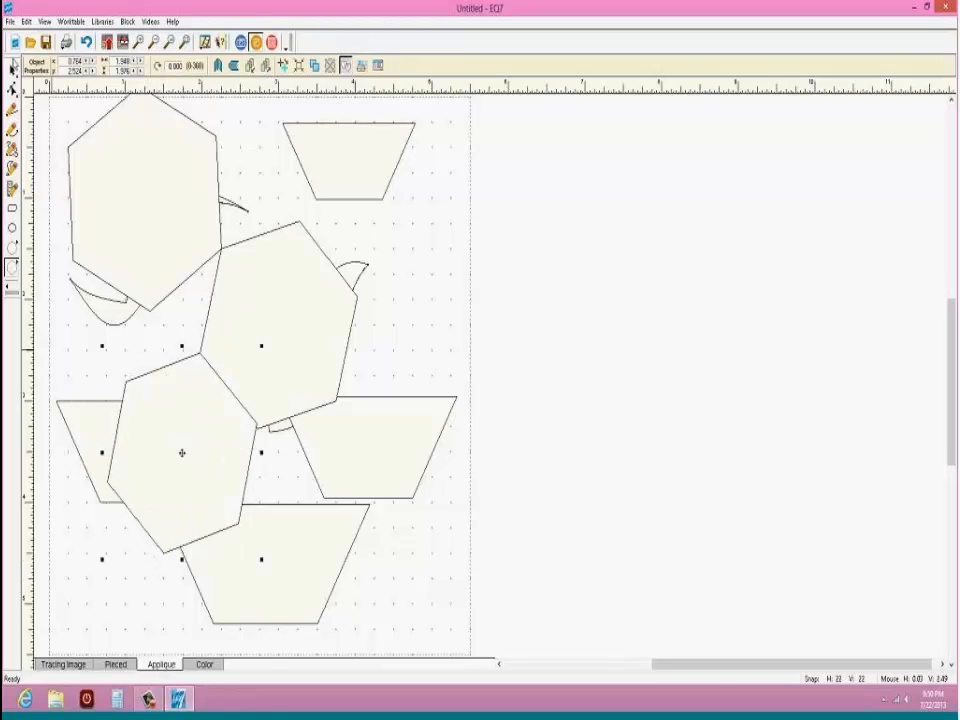
Step: Select every patch in the block and delete them all
click(129, 144)
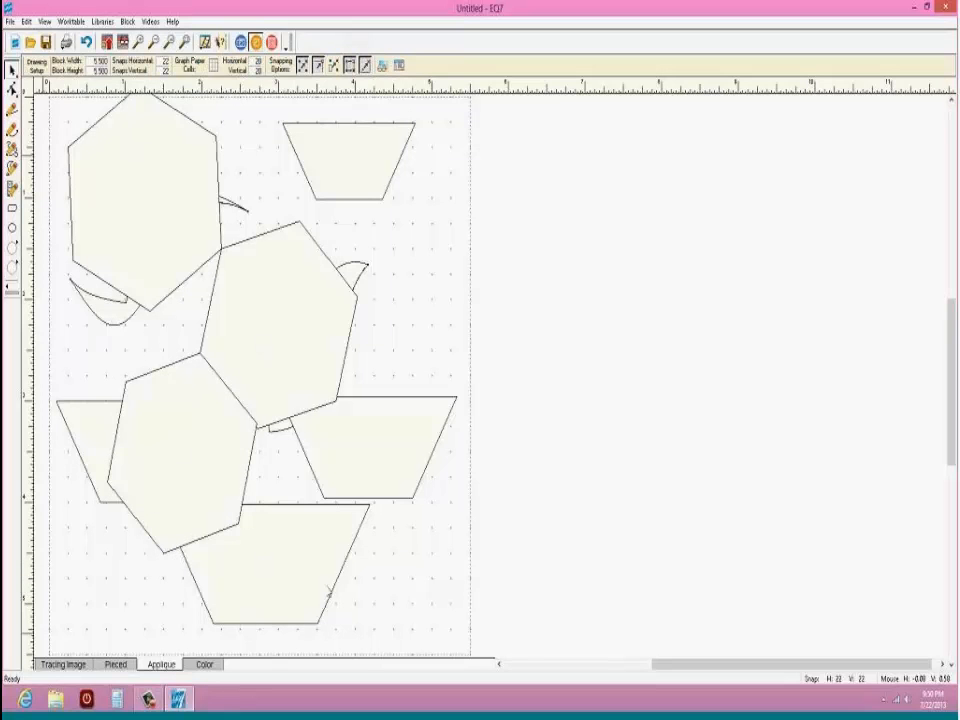
click(27, 21)
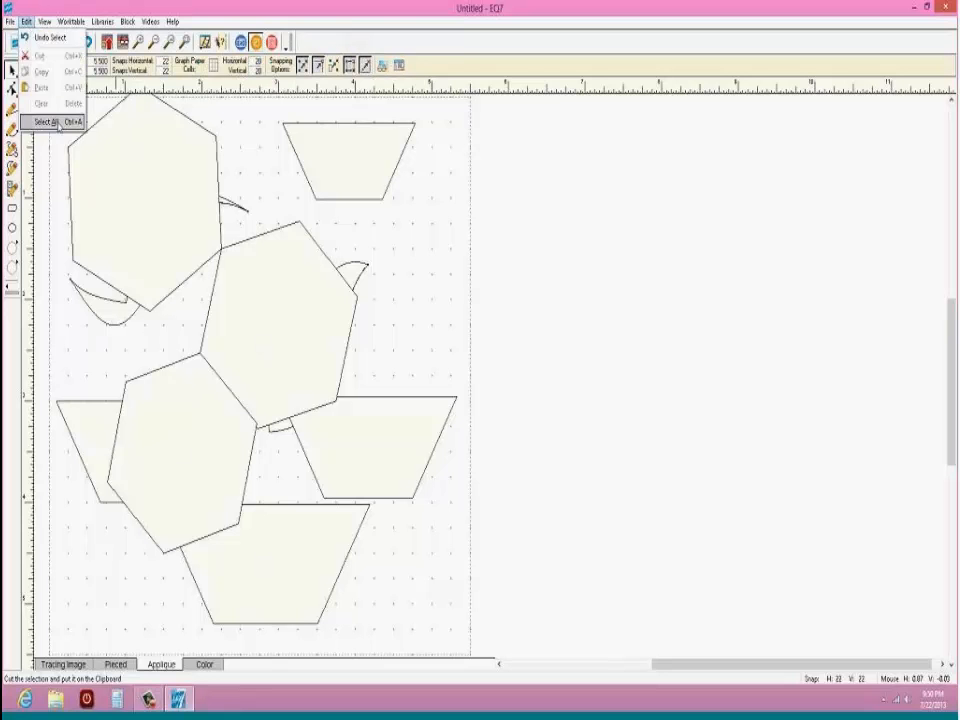
click(56, 122)
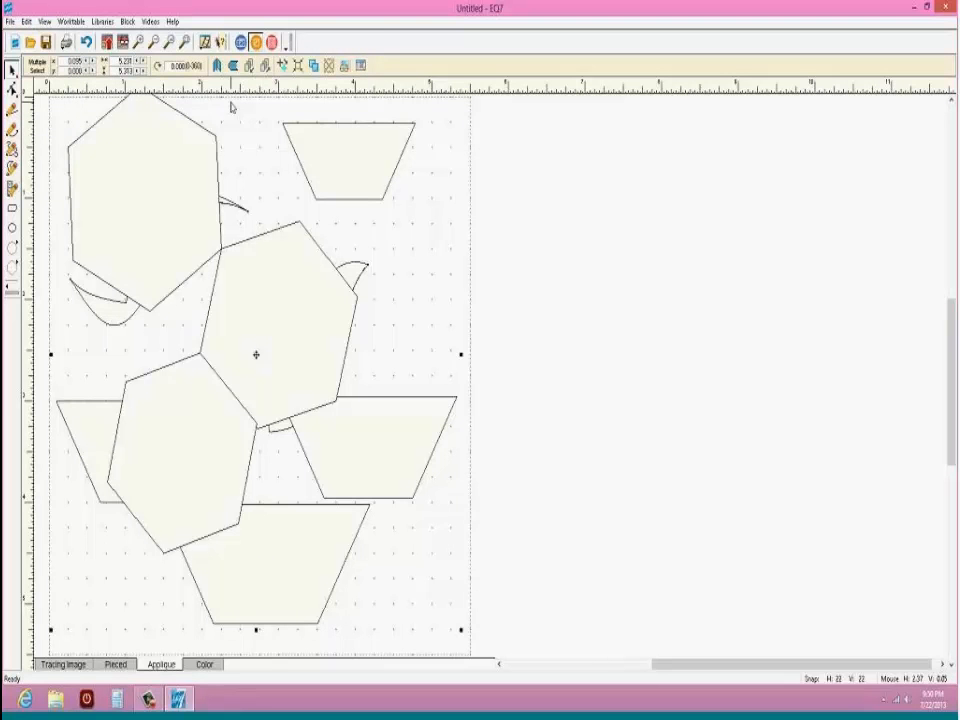
key(Delete)
Step: Draw a hexagon about 1.5 by 1.6 and turn it into a WreathMaker ring of 9 clusters with wide spacing at 100% size
click(12, 266)
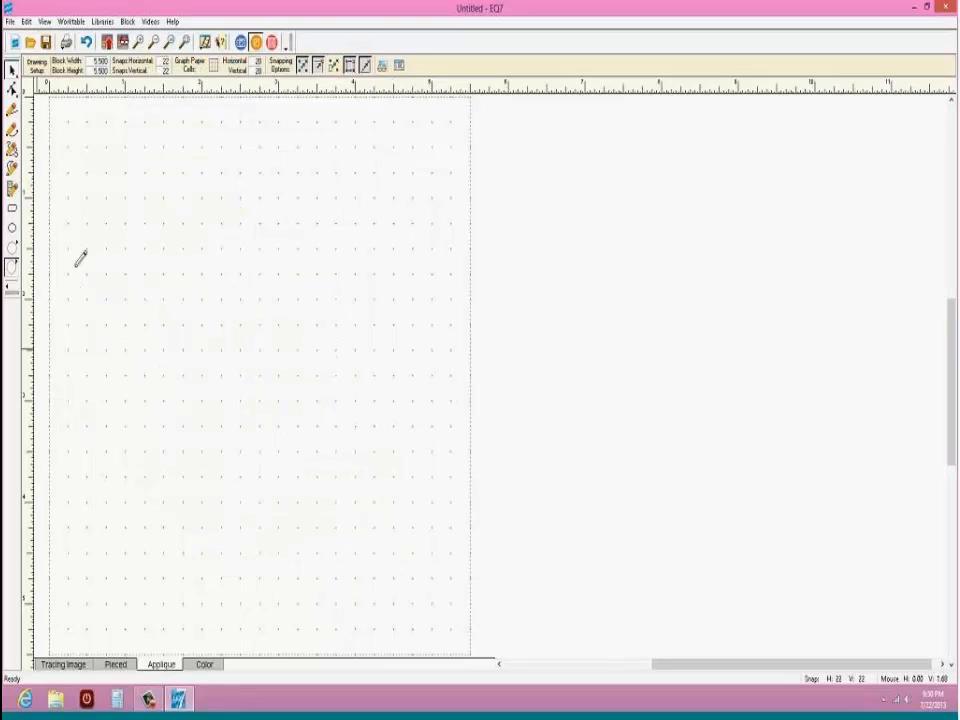
drag(205, 232, 309, 302)
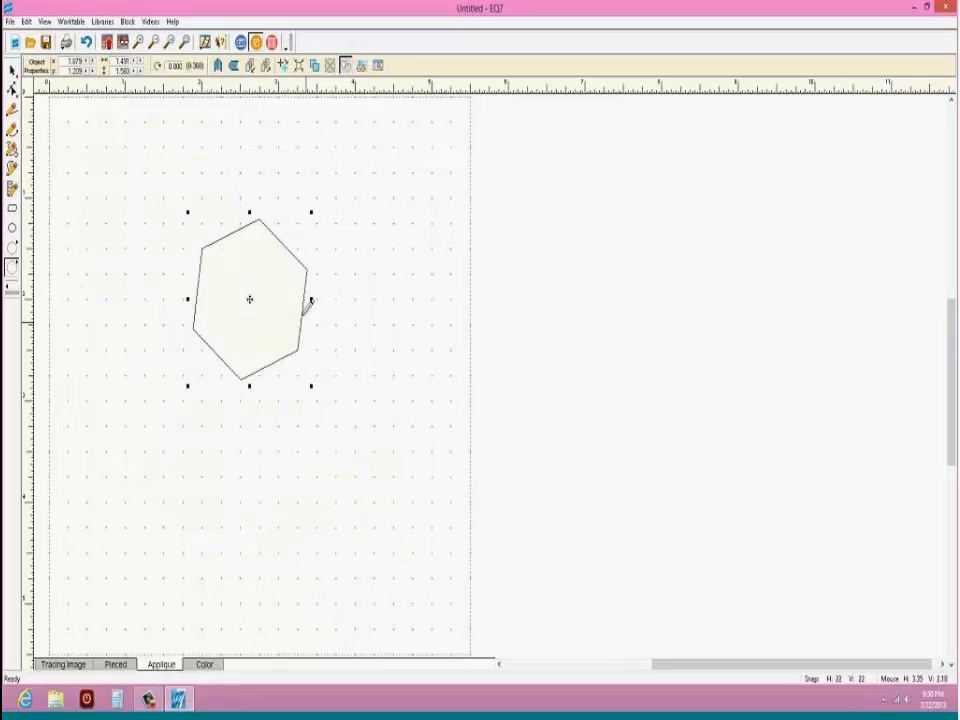
click(11, 69)
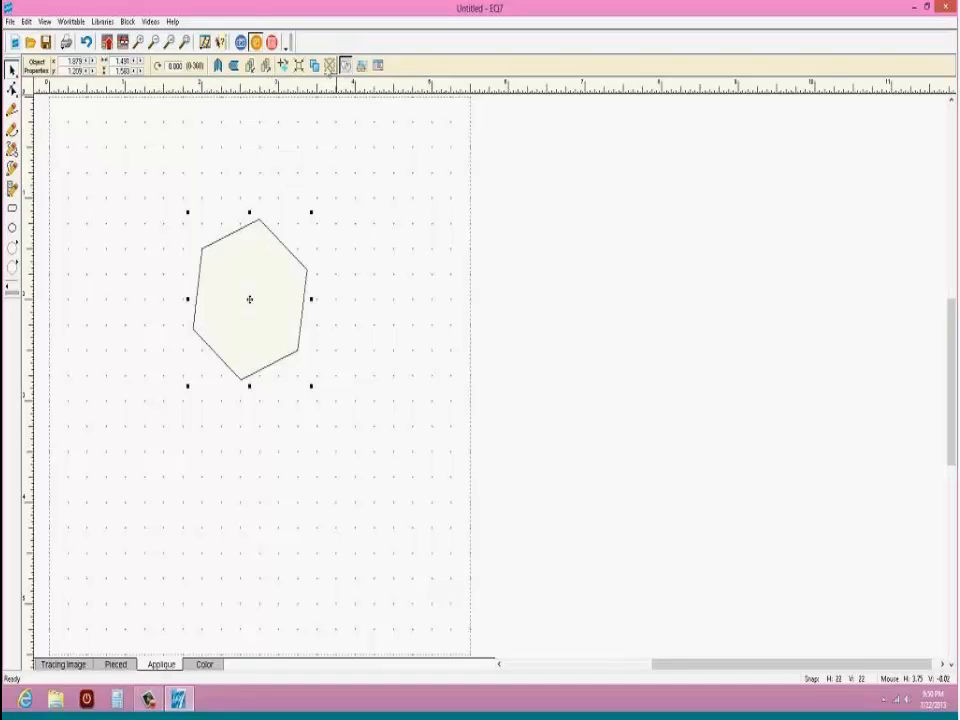
click(345, 66)
drag(413, 307, 467, 346)
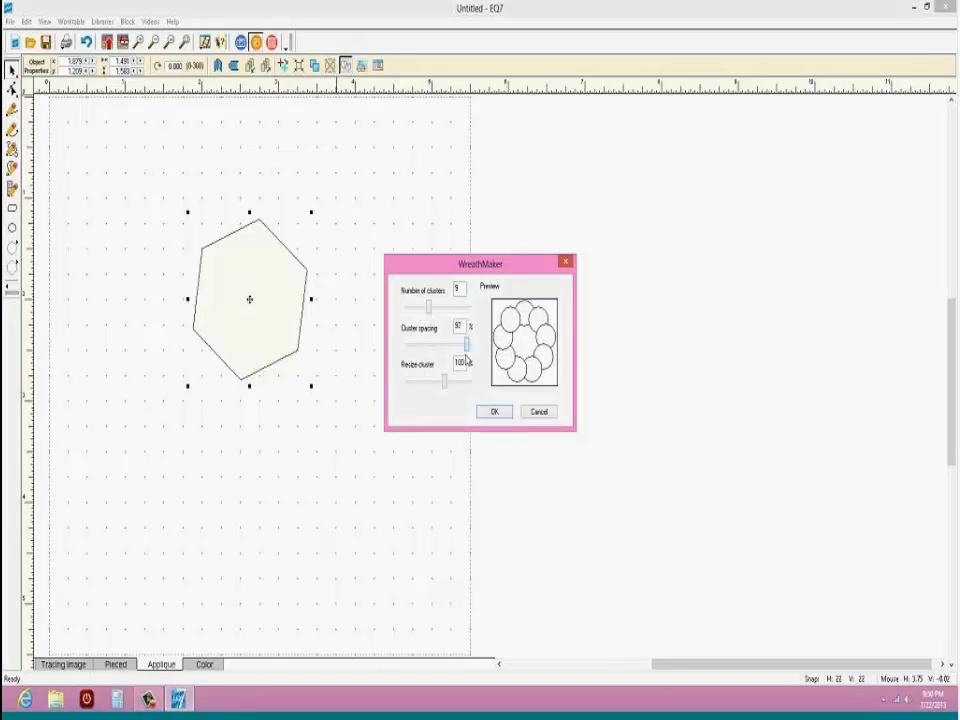
click(493, 412)
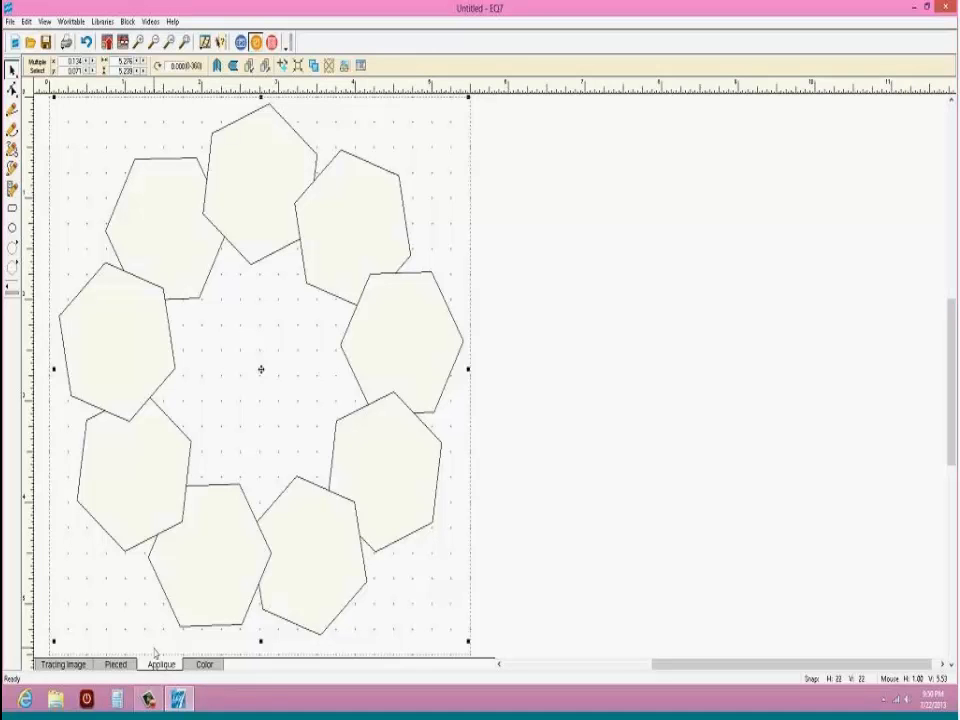
Step: Move the wreath's top hexagon into the empty centre of the ring
click(258, 144)
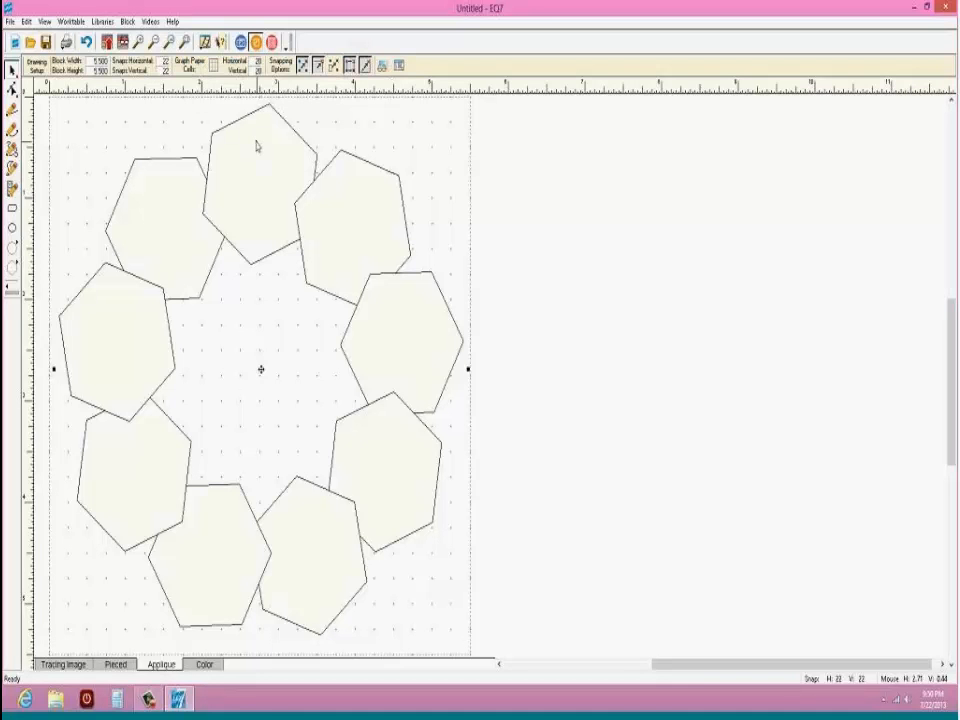
click(226, 137)
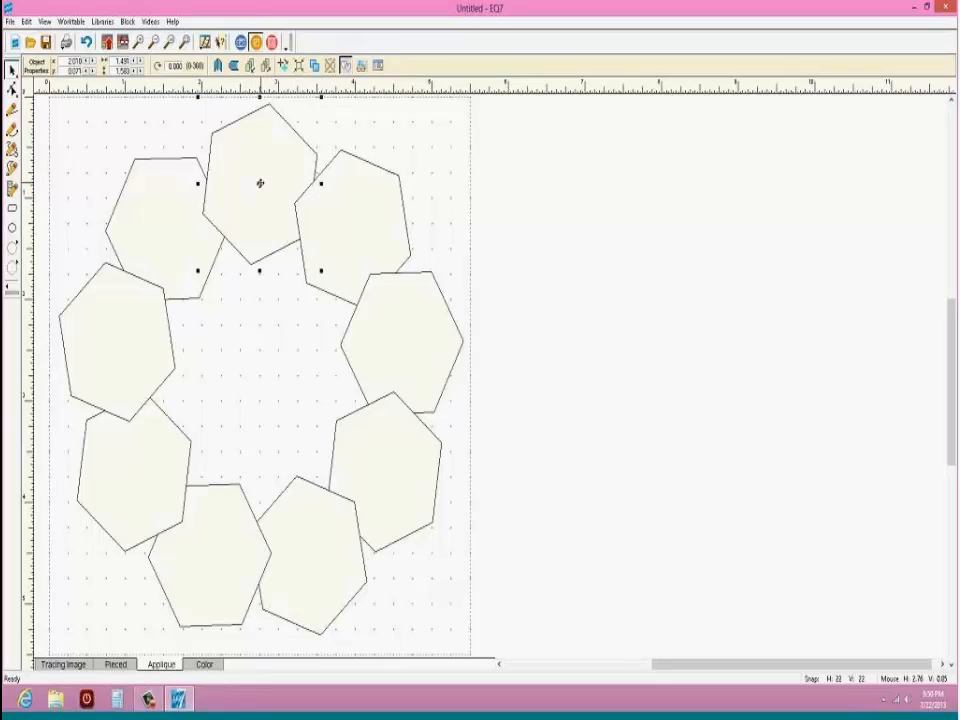
drag(260, 184, 263, 379)
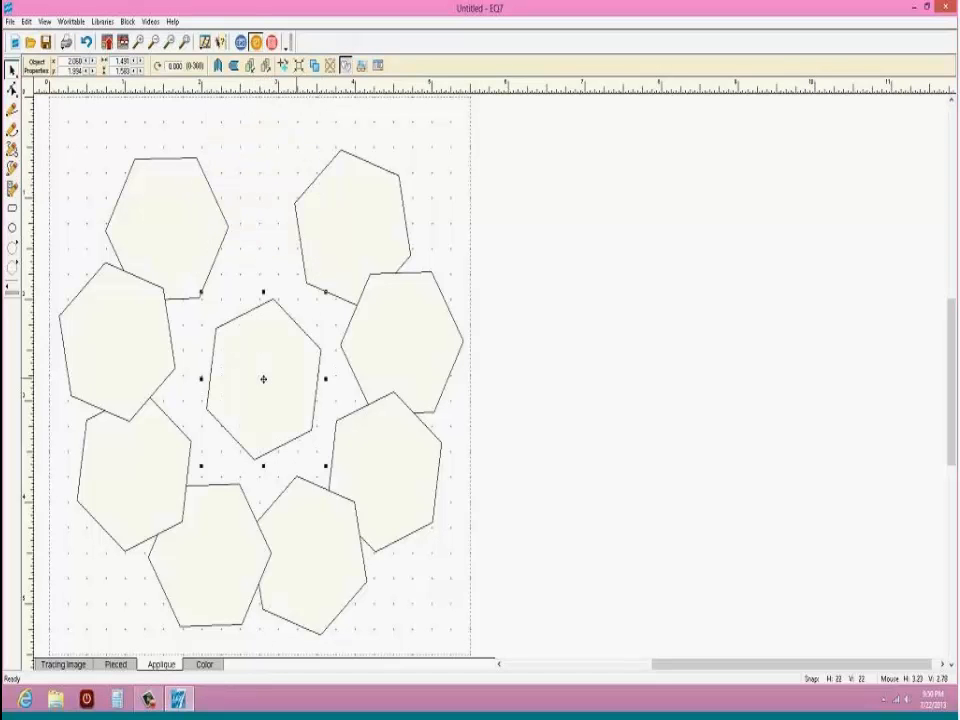
Step: Select all the hexagons in the block and delete them
click(363, 428)
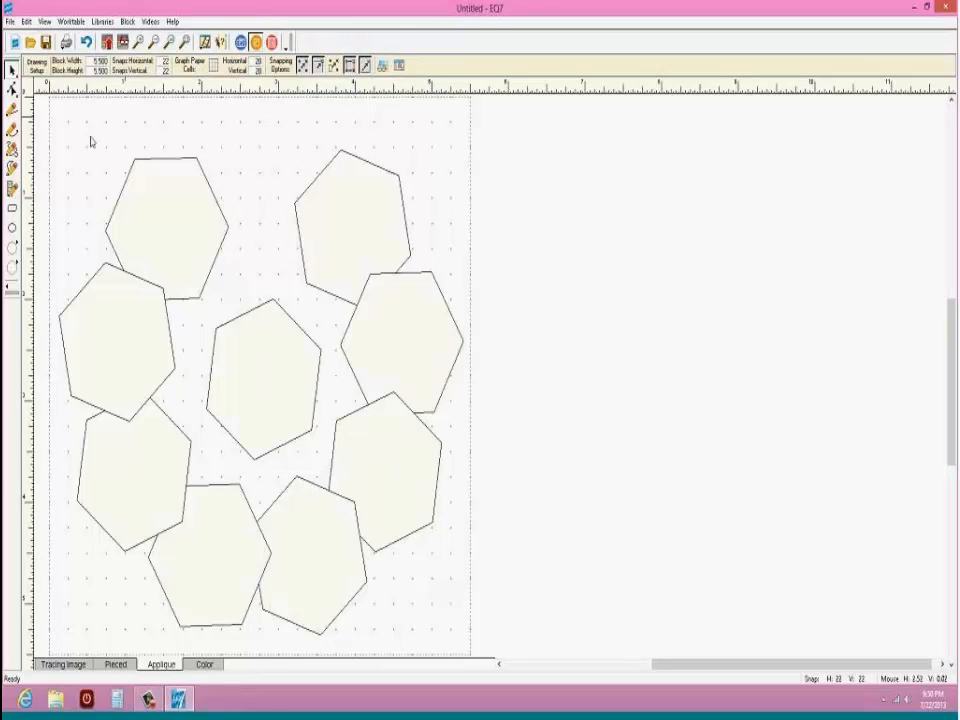
drag(66, 110, 490, 650)
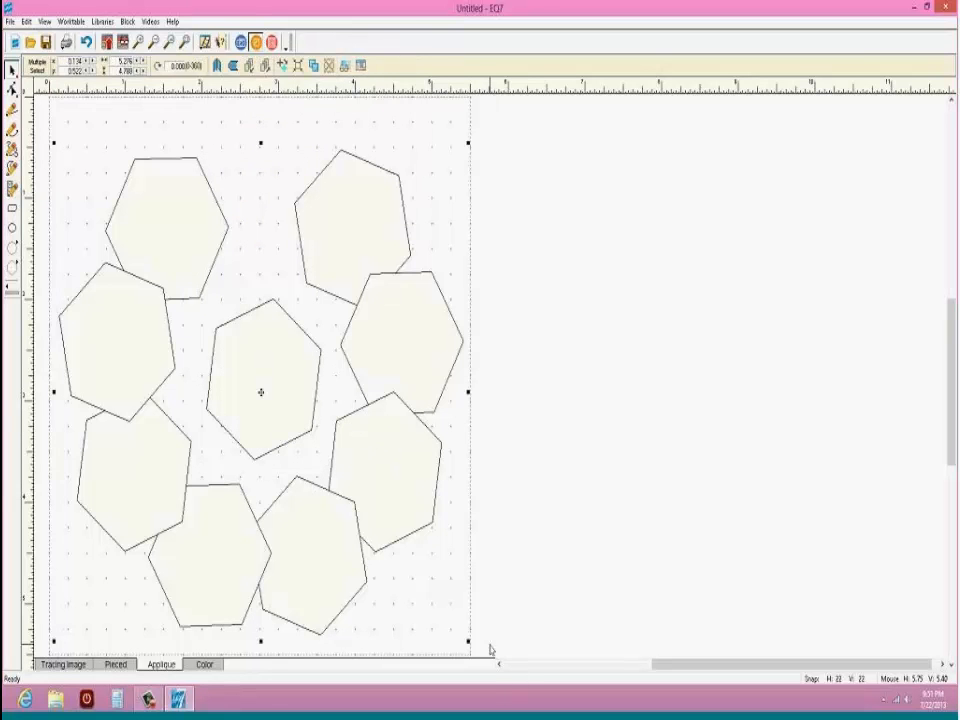
key(Delete)
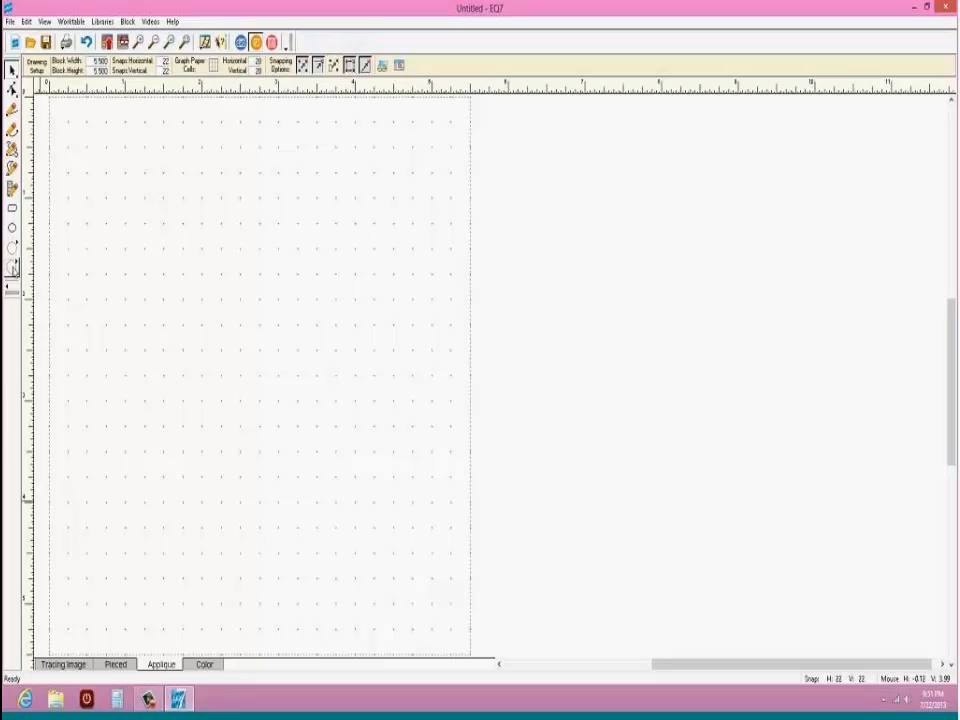
Step: Draw a hexagon about 2 by 1.8 in the block's upper left and a second about 2.1 by 1.9 sharing its lower-right edge
click(12, 267)
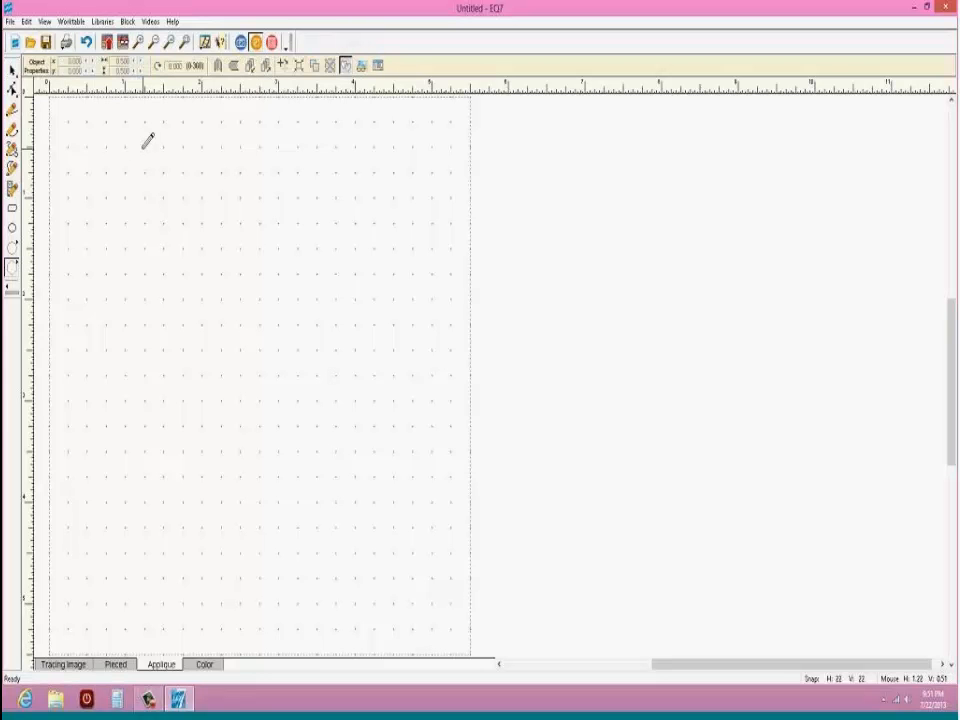
drag(148, 139, 222, 318)
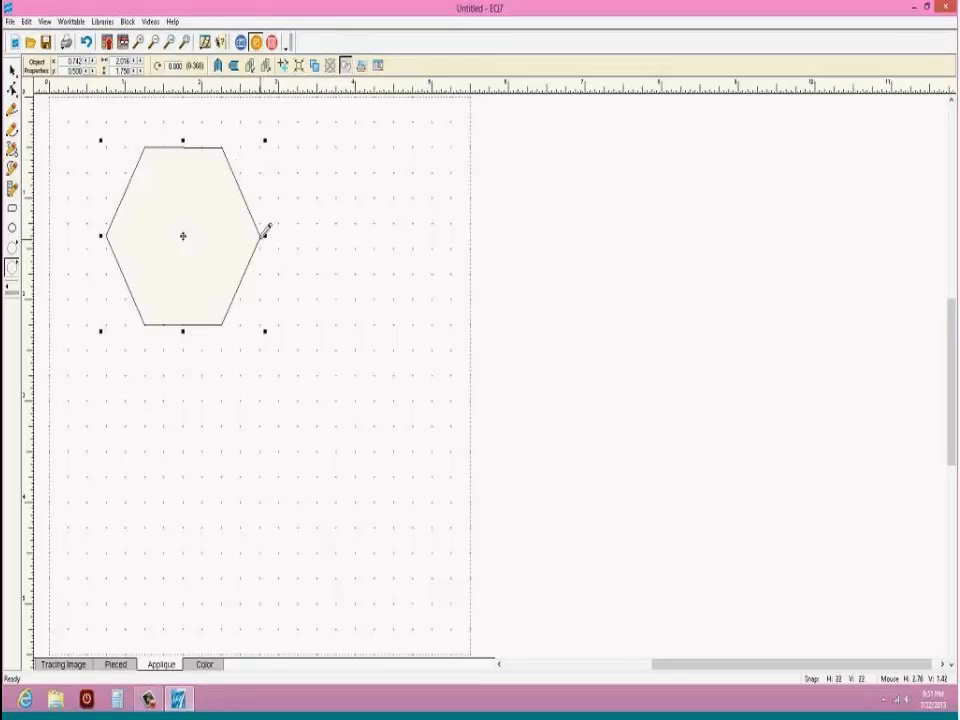
mouse_move(264, 230)
mouse_down()
mouse_move(223, 321)
mouse_move(246, 388)
mouse_move(336, 454)
mouse_move(349, 422)
mouse_move(334, 403)
mouse_move(343, 403)
mouse_up()
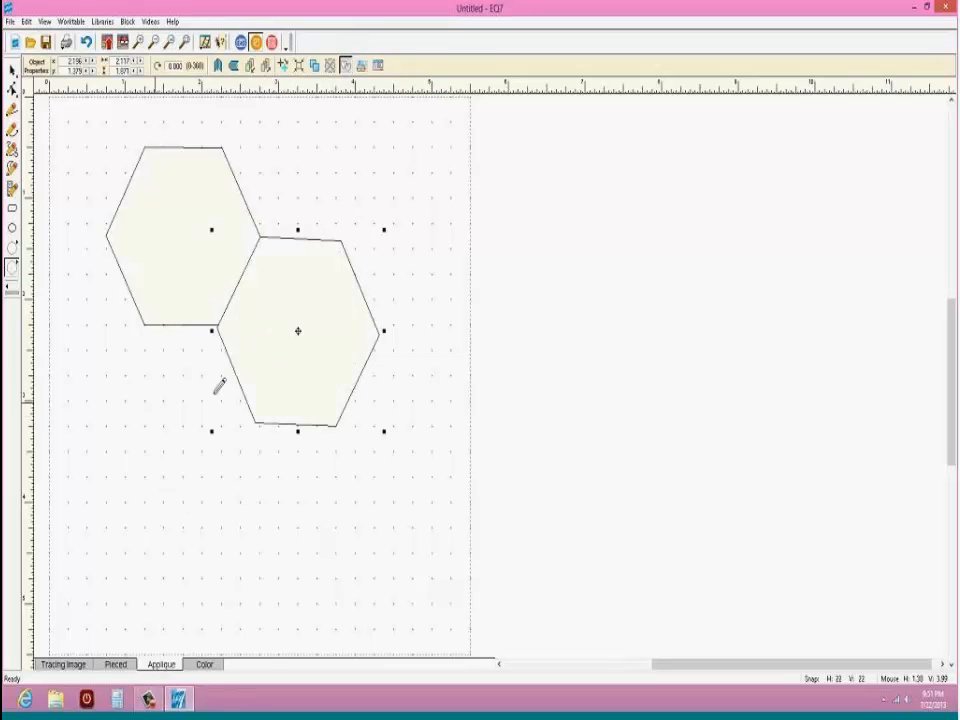
Step: Resize the lower hexagon to about 2 by 1.8 and move its two left nodes onto the upper hexagon's adjoining corners
click(11, 71)
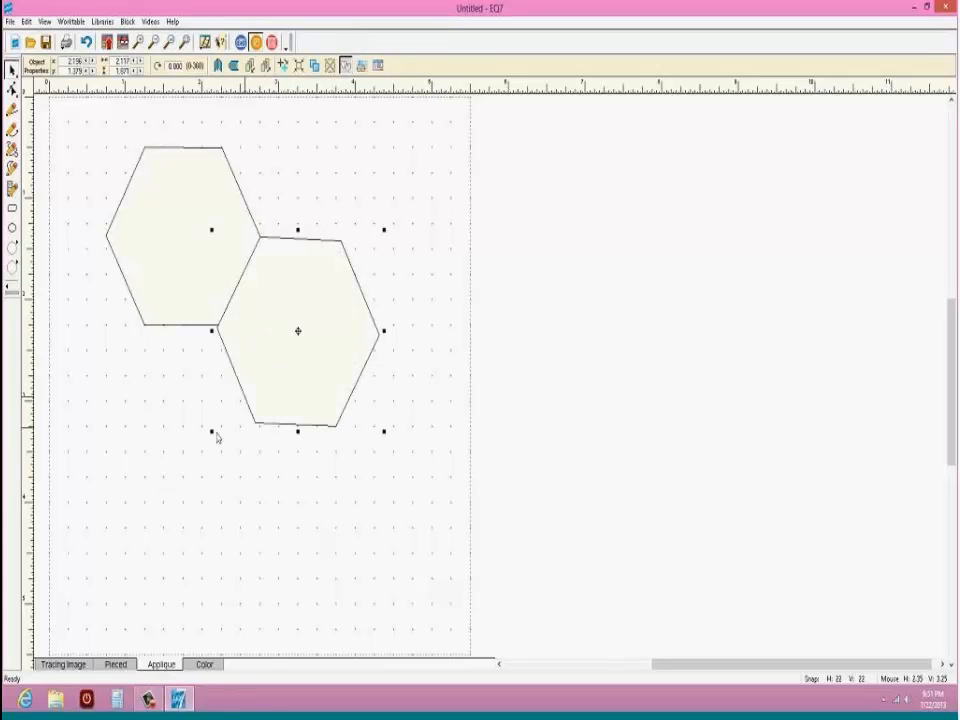
drag(212, 432, 219, 422)
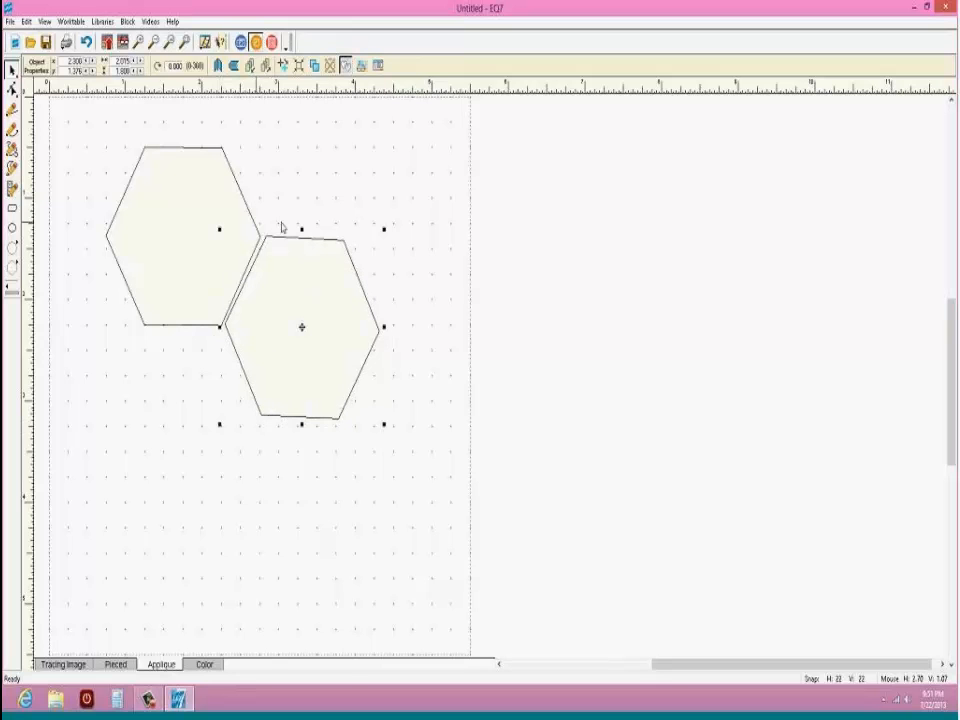
click(11, 88)
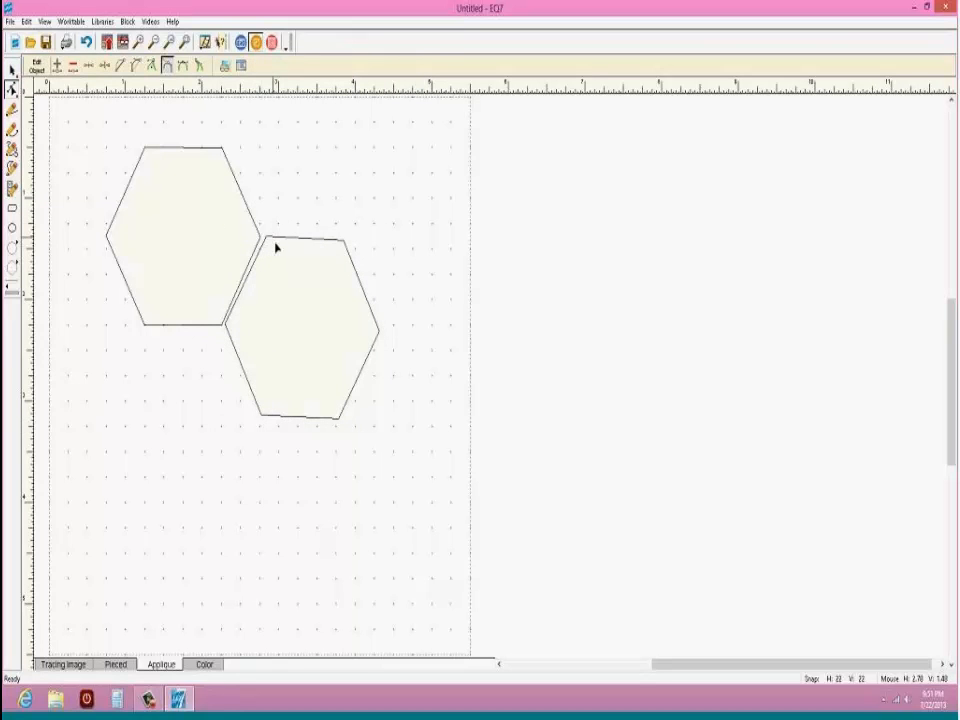
click(275, 240)
drag(267, 238, 260, 238)
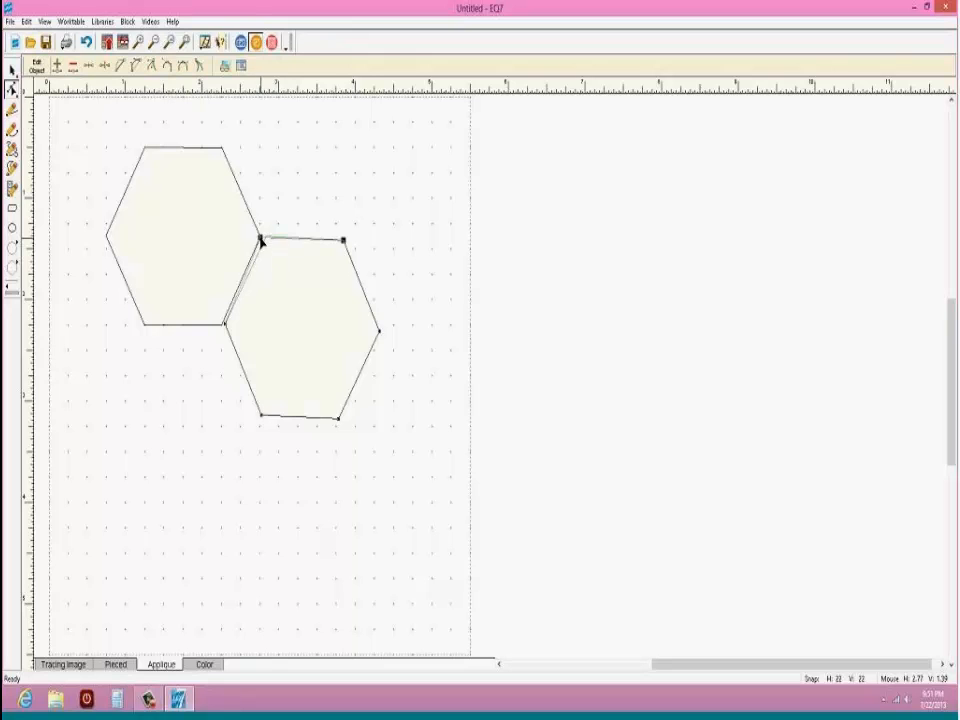
click(224, 328)
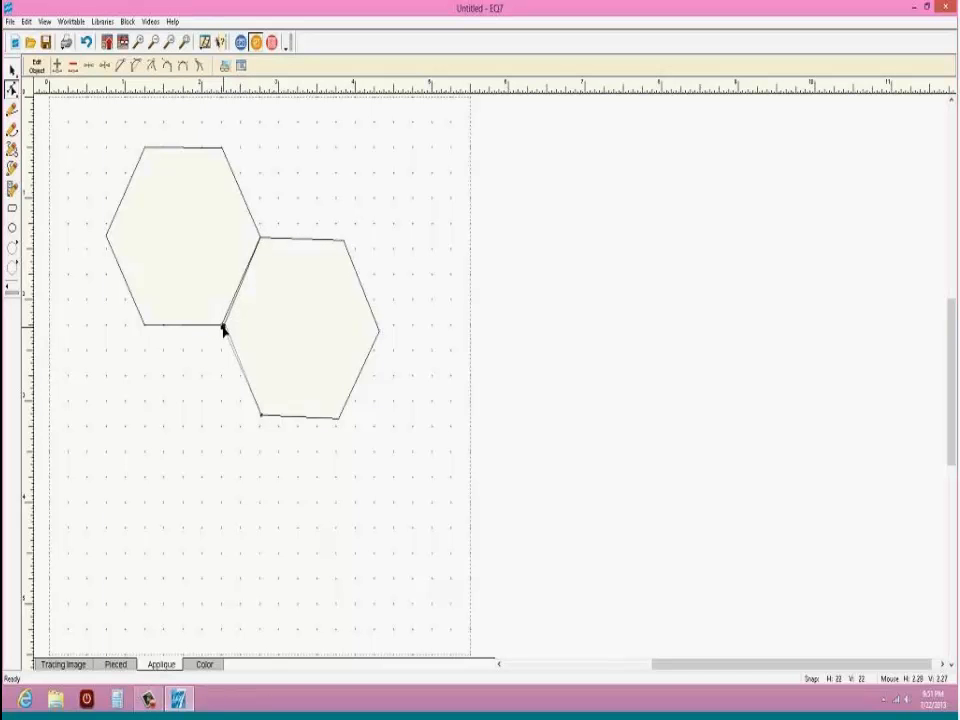
drag(224, 329, 221, 325)
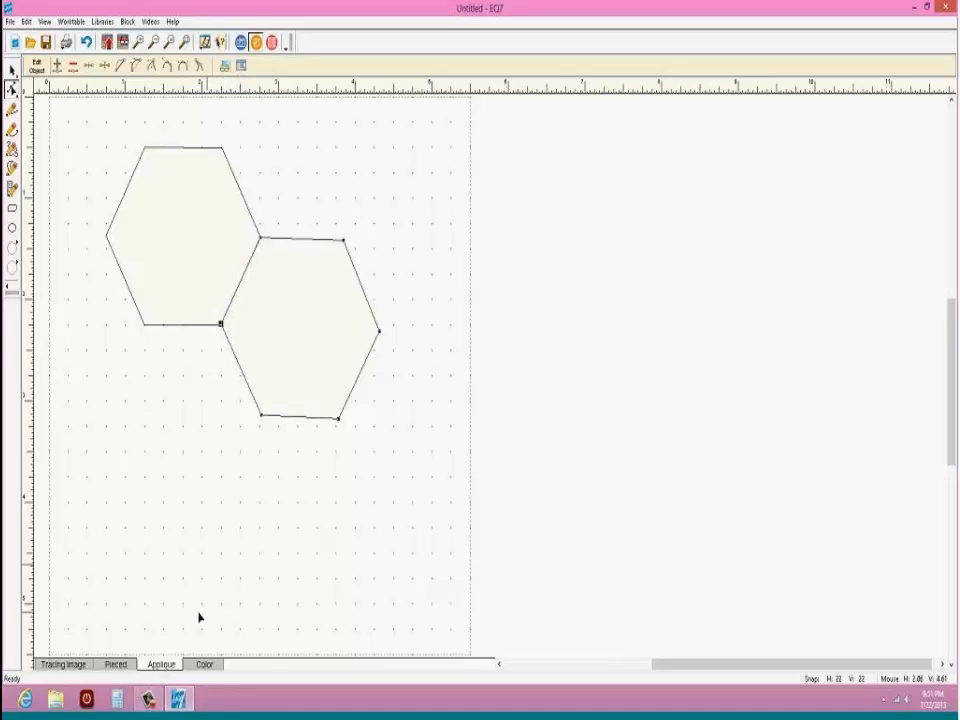
click(119, 407)
Step: Reshape the upper hexagon into a rough triangle by moving its four outer nodes, keeping the edge shared with the lower hexagon in place
click(138, 165)
click(12, 70)
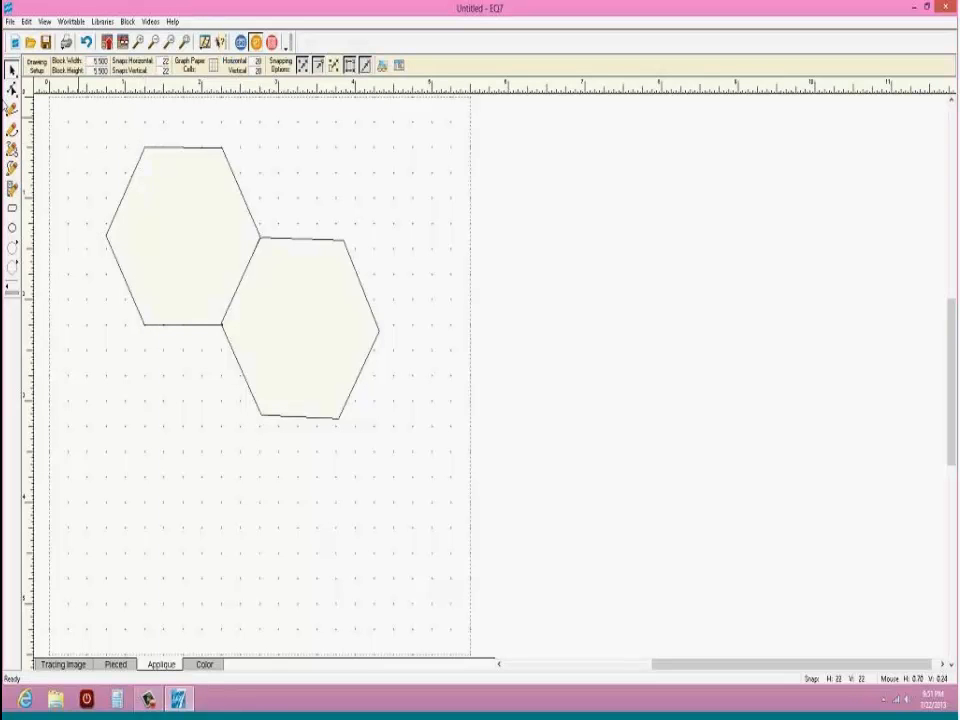
click(12, 88)
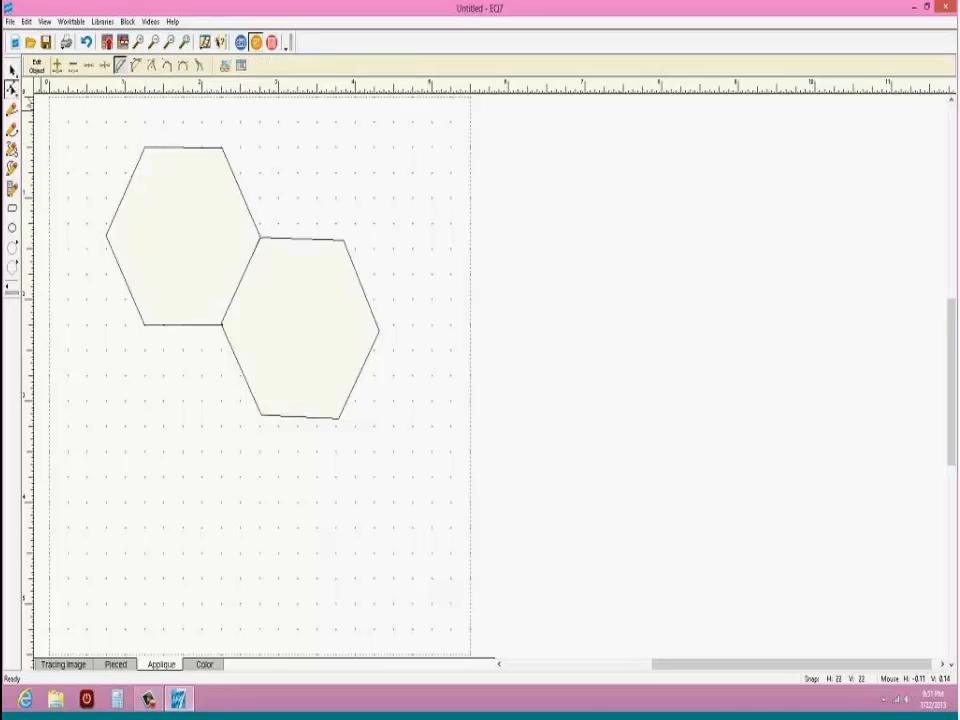
click(146, 148)
drag(146, 148, 184, 97)
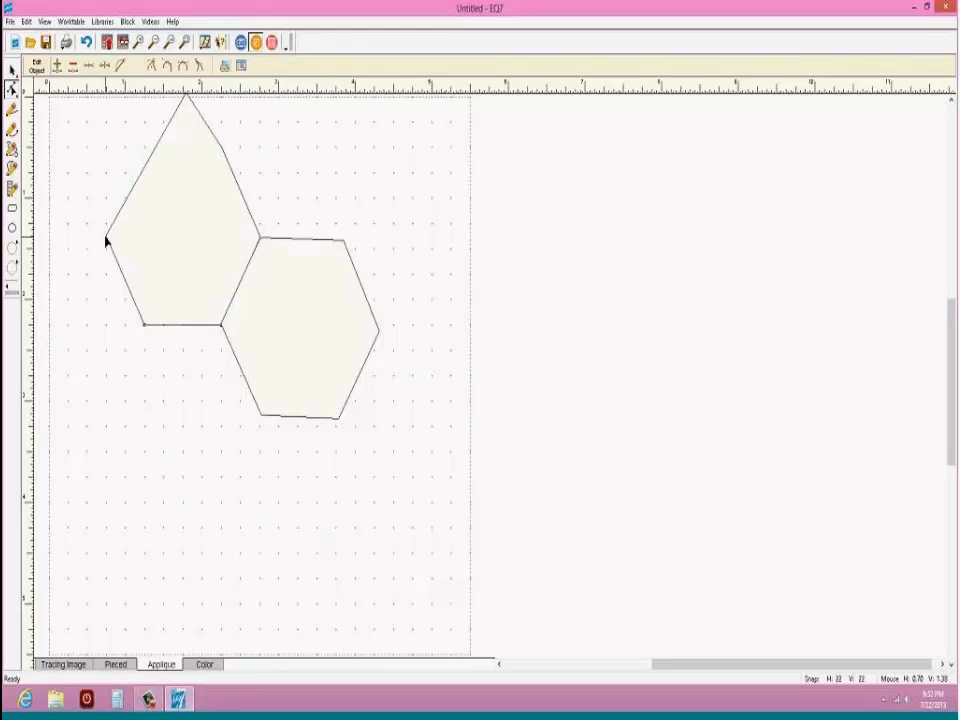
drag(104, 240, 64, 301)
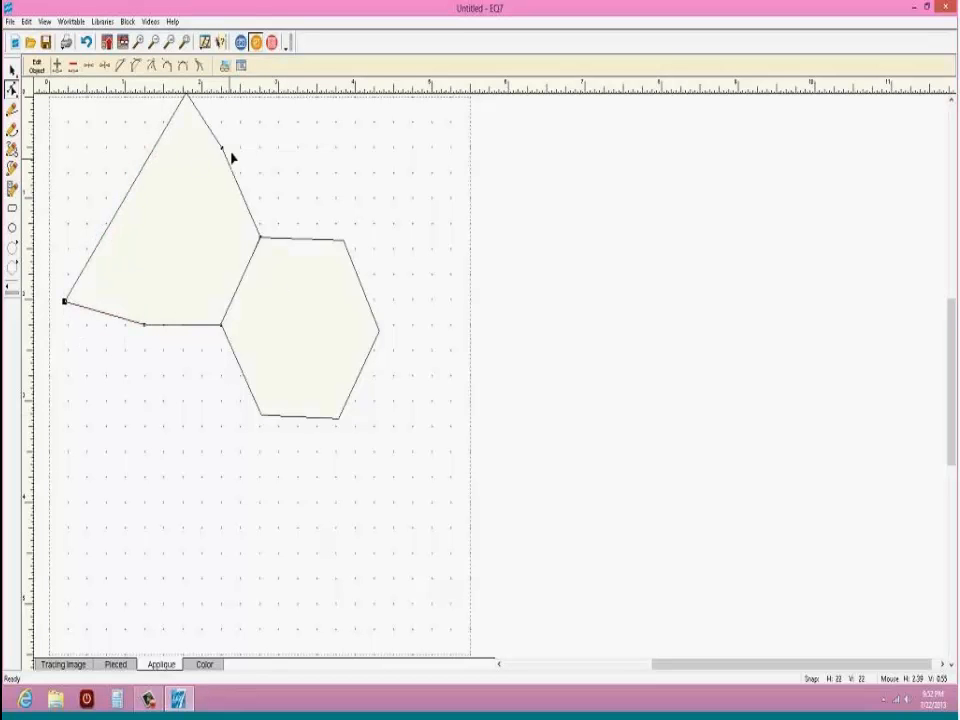
mouse_move(222, 152)
mouse_down()
mouse_move(206, 186)
mouse_move(223, 168)
mouse_up()
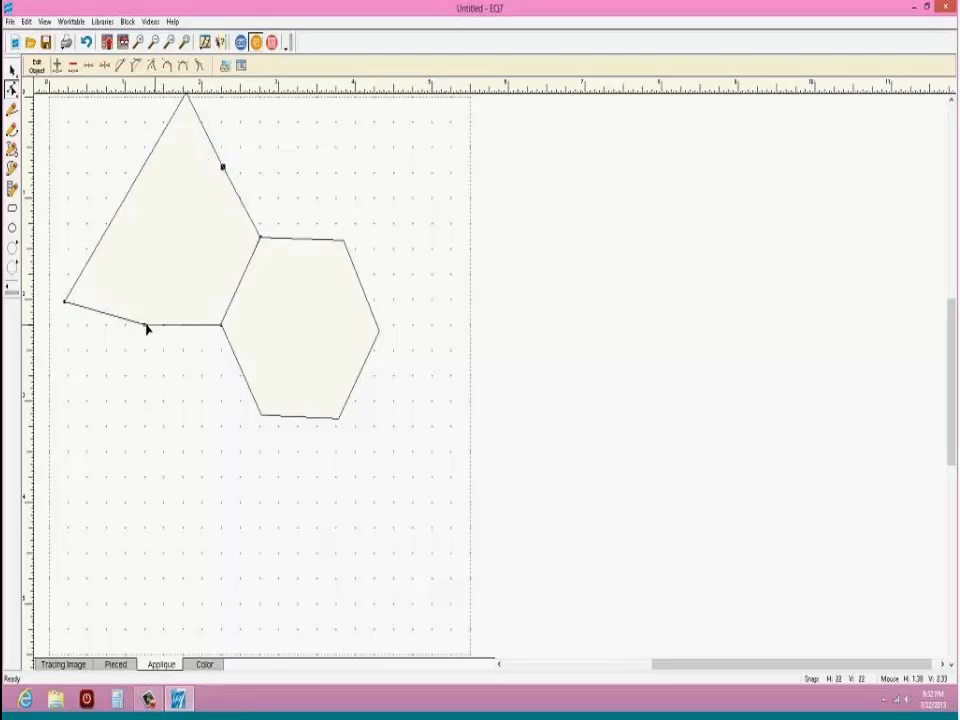
drag(147, 325, 155, 310)
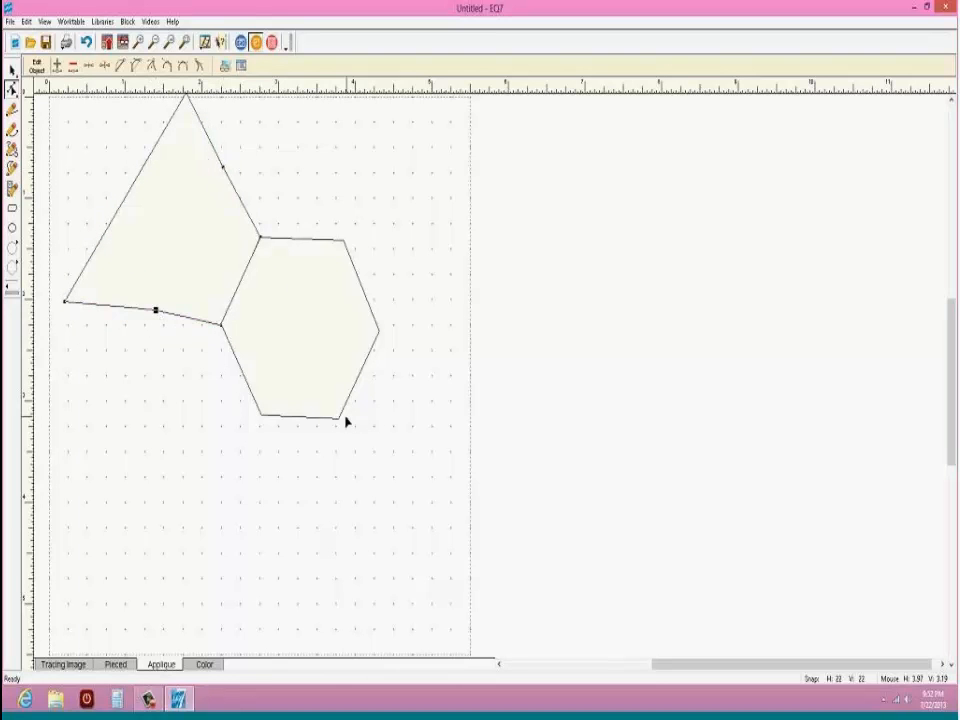
Step: Reshape the lower hexagon with a long bottom point, a raised right point, an inward lower-left node and a notch in its top edge
click(338, 422)
drag(338, 421, 322, 514)
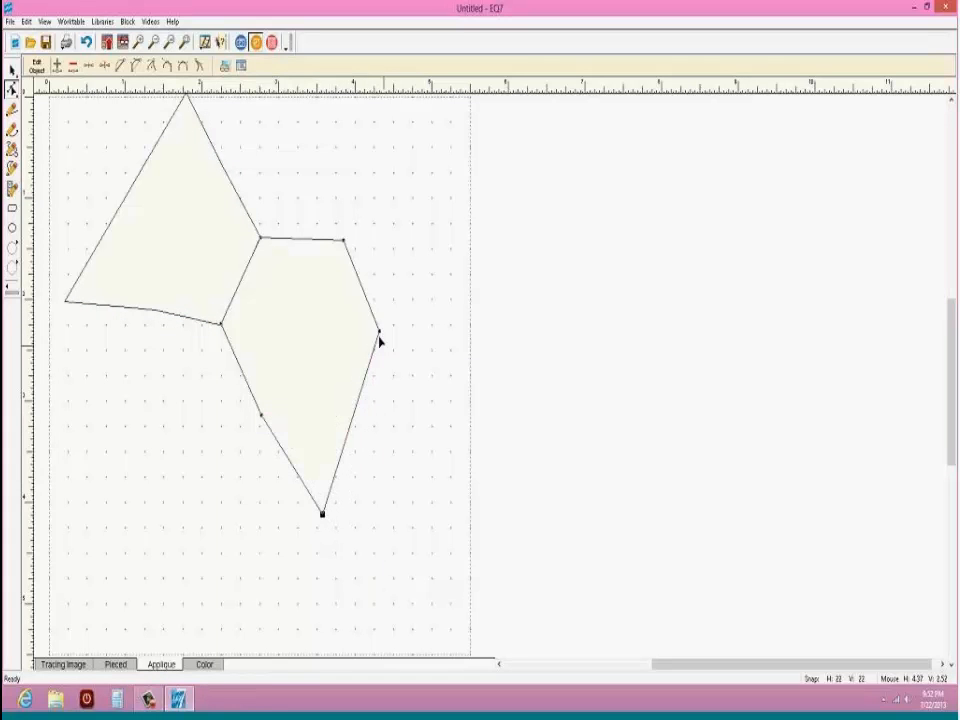
drag(381, 333, 428, 252)
drag(260, 416, 270, 399)
drag(344, 242, 318, 290)
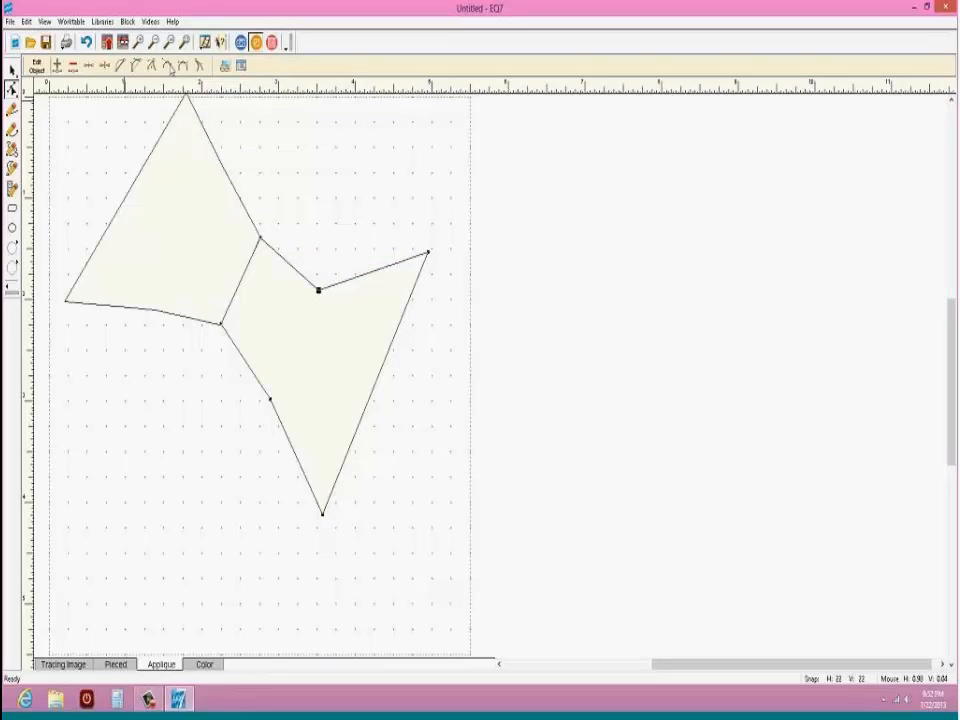
Step: Convert the lower patch's notched top edge to a curve and adjust it into a smooth concave line
click(364, 274)
click(282, 259)
click(137, 66)
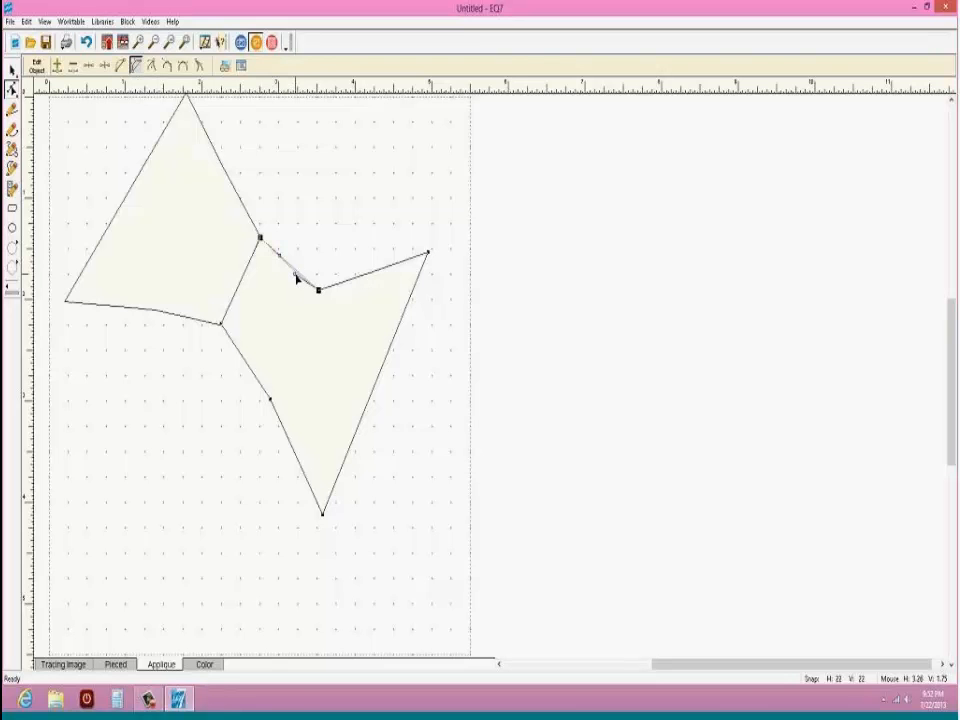
drag(298, 276, 370, 281)
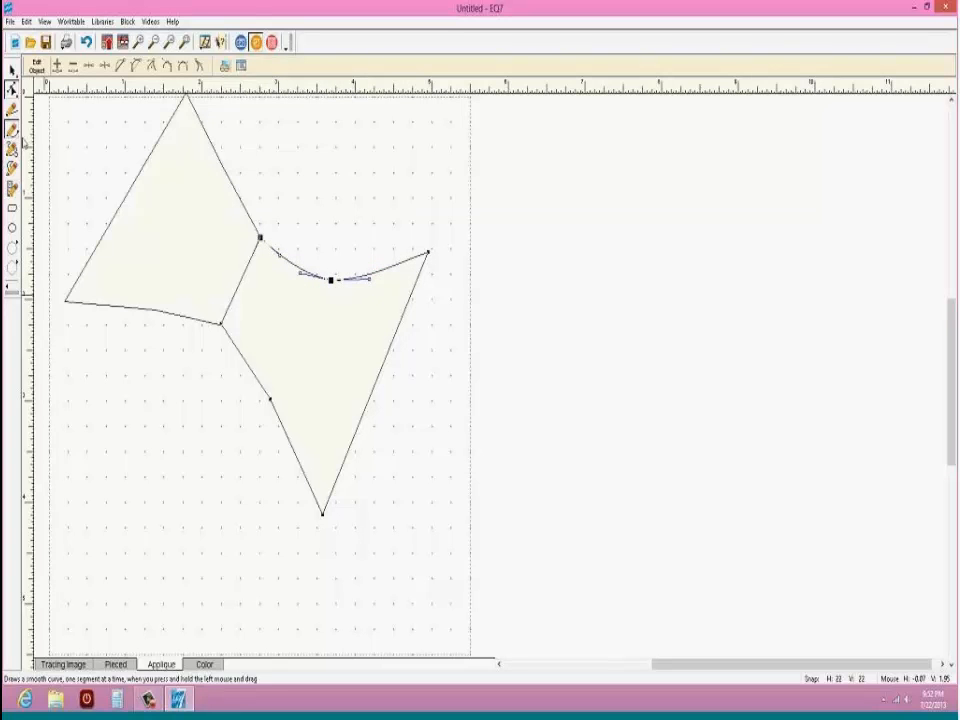
Step: Draw a closed leaf-shaped patch about 2.2 wide over the lower patch's concave edge, using two smooth arcs between the edge's end corners
click(12, 128)
mouse_move(261, 235)
mouse_down()
mouse_move(411, 216)
mouse_move(429, 249)
mouse_move(437, 240)
mouse_up()
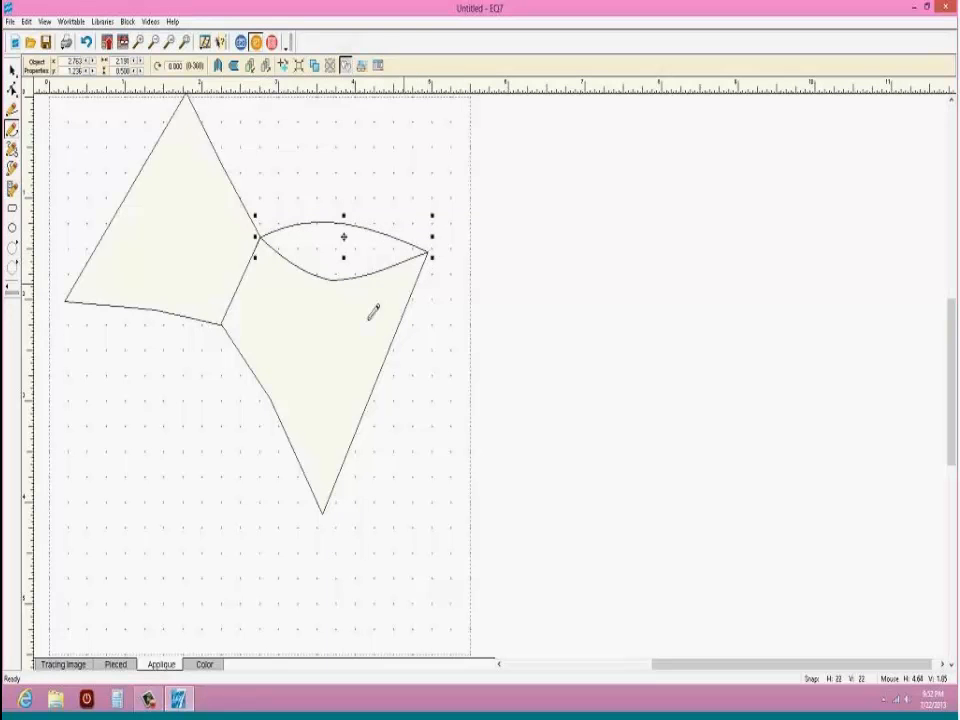
click(12, 71)
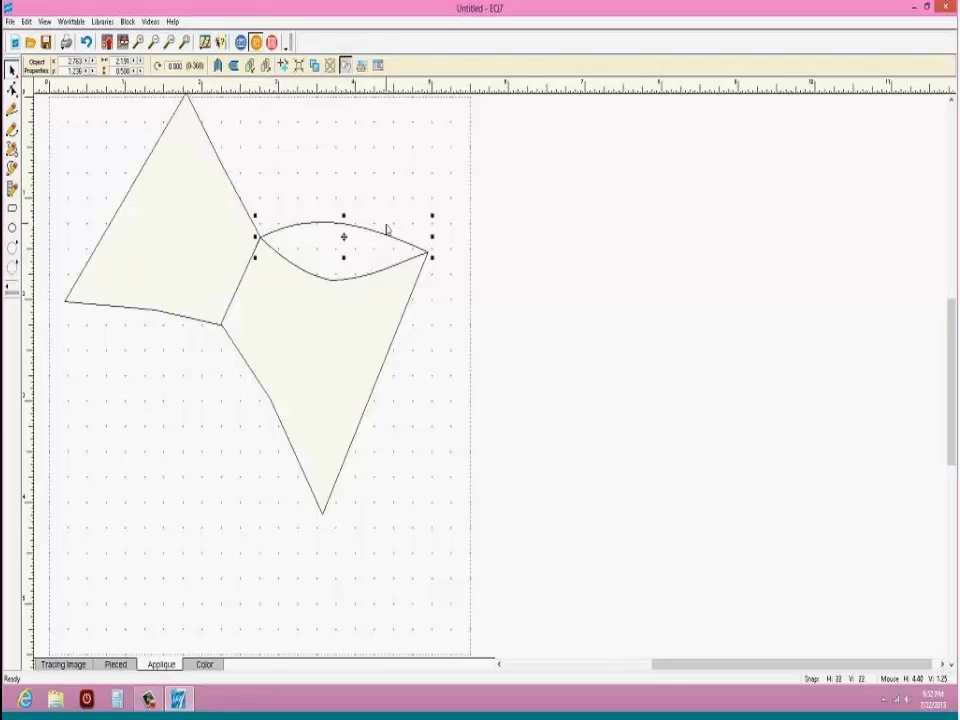
click(393, 242)
click(426, 257)
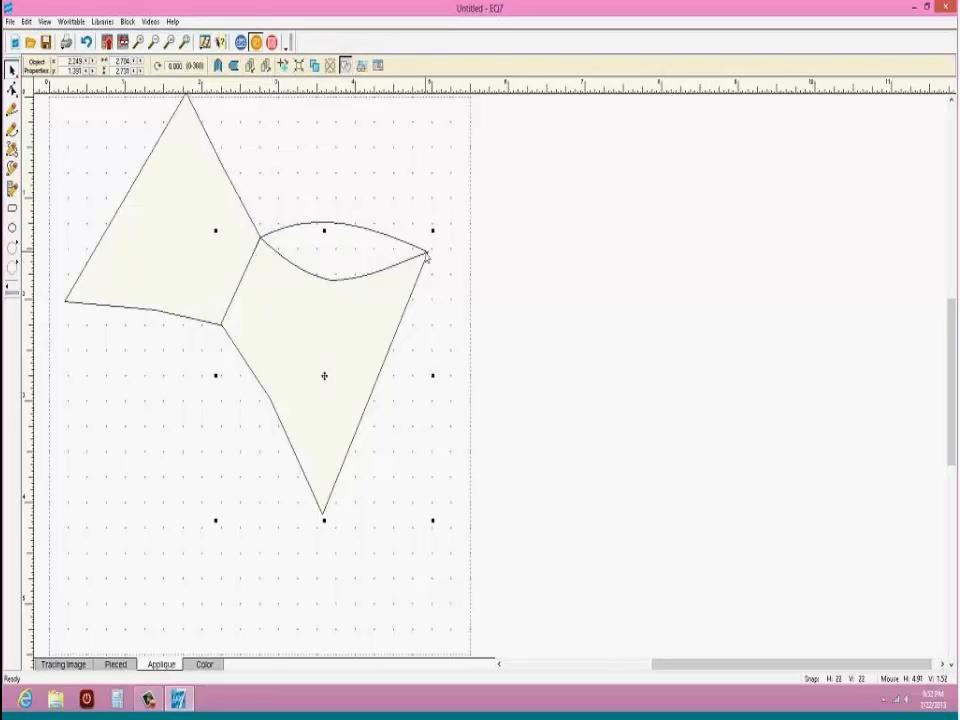
click(349, 229)
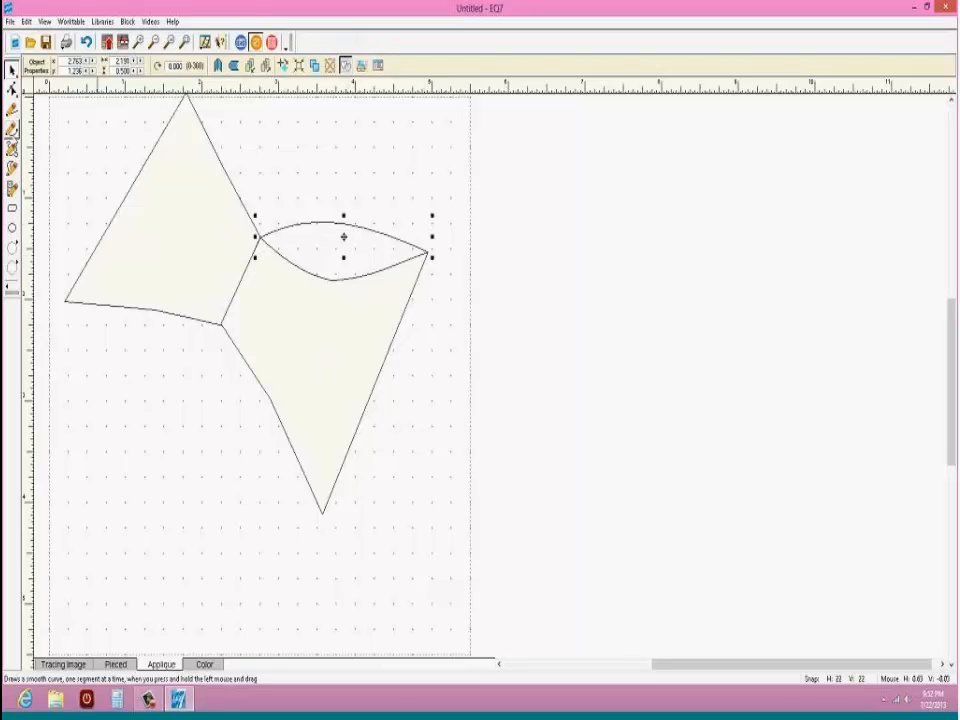
click(12, 129)
mouse_move(433, 246)
mouse_down()
mouse_move(311, 257)
mouse_move(261, 237)
mouse_up()
Step: Add a node to the leaf patch's lower arc and adjust the node and curve handles to follow the neighbouring concave edge
click(12, 89)
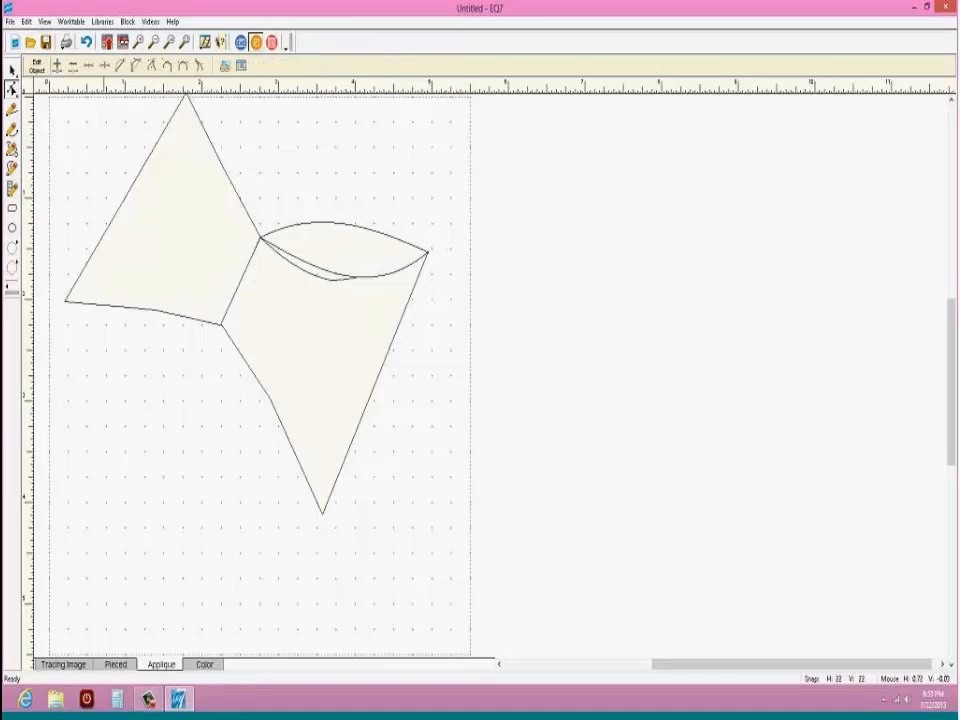
click(325, 274)
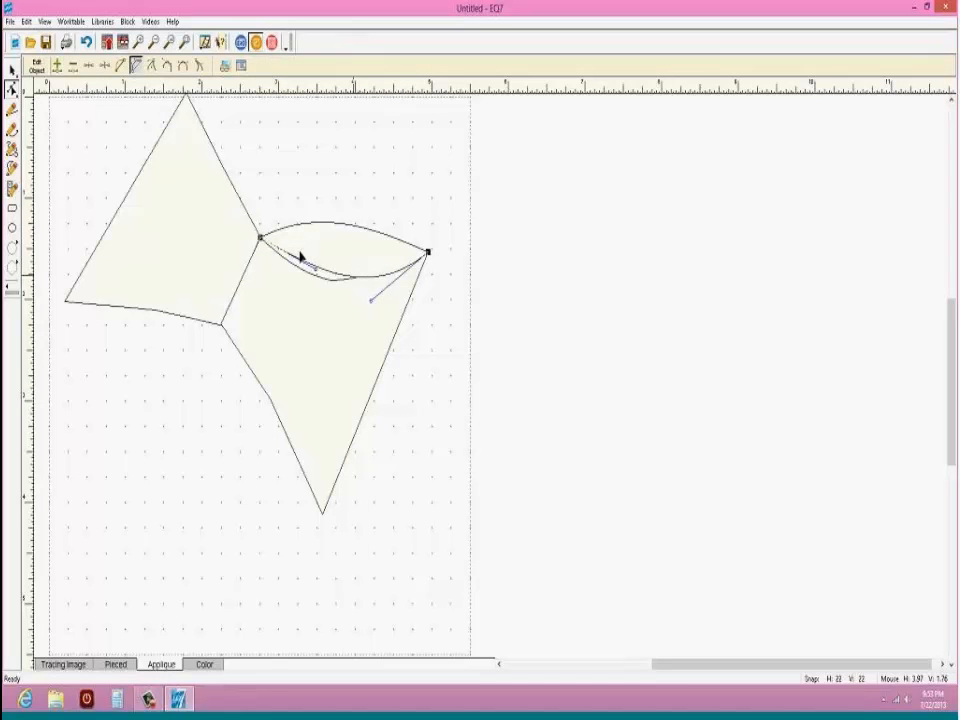
click(57, 65)
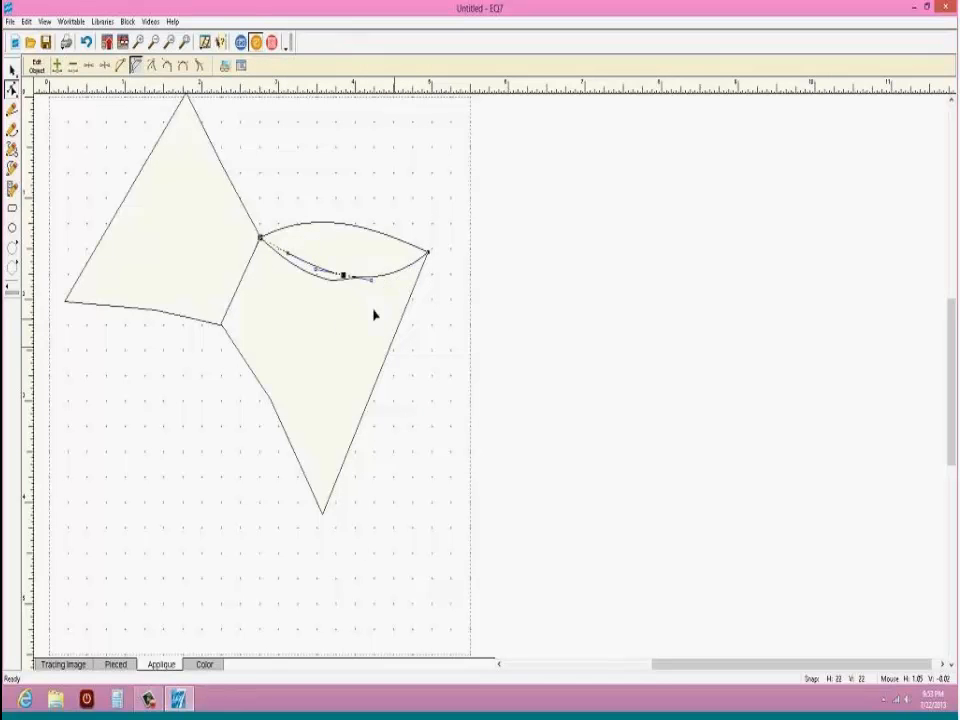
drag(343, 278, 326, 279)
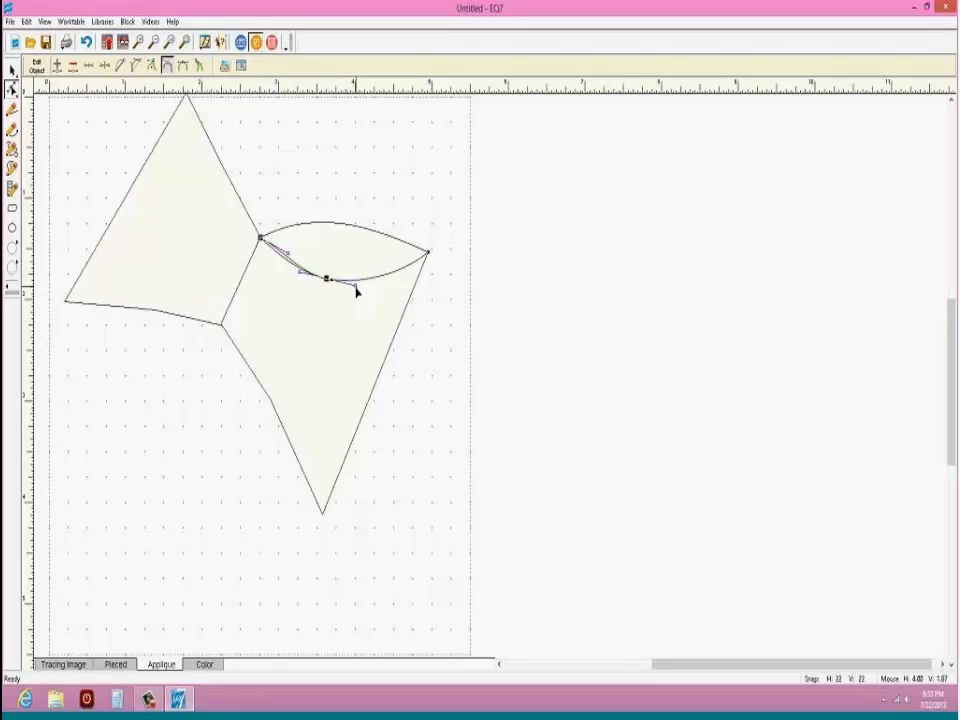
drag(290, 257, 282, 262)
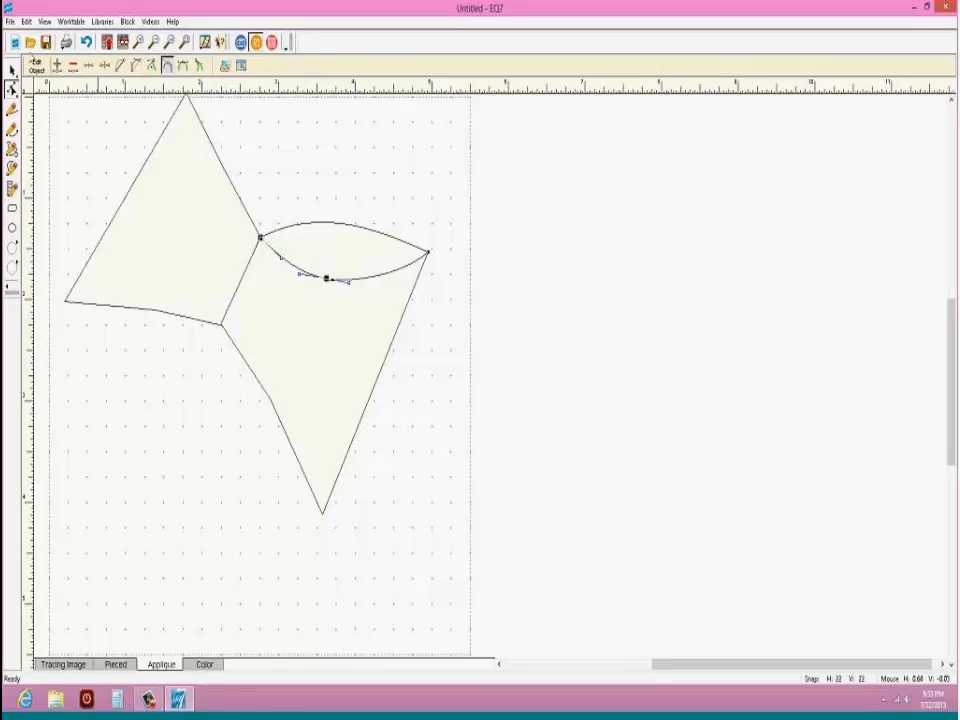
key(space)
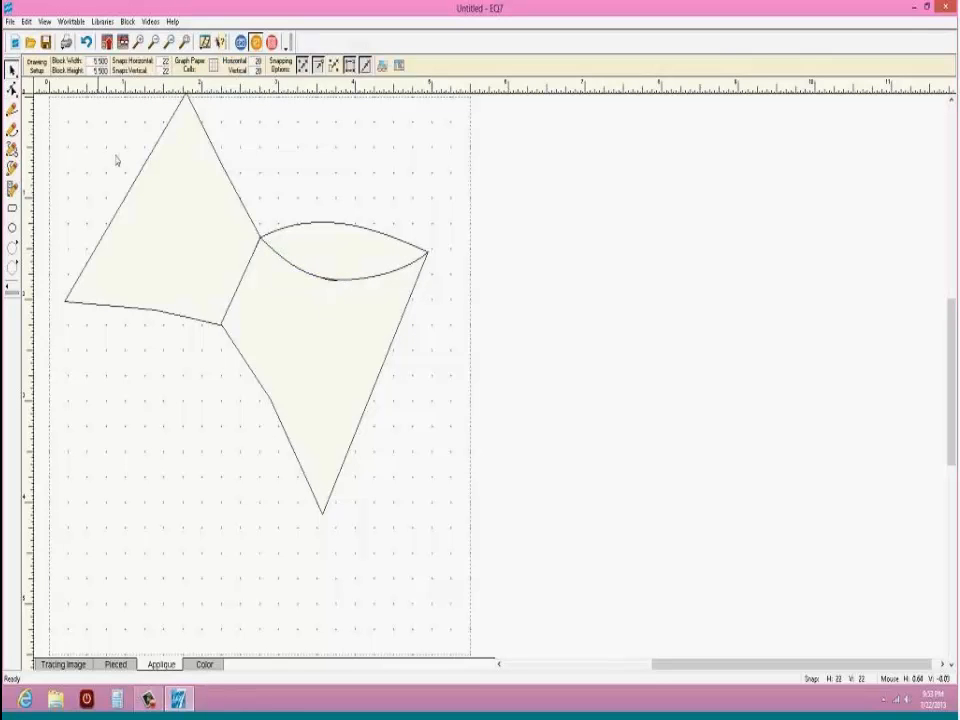
Step: Colour the lower patch with the dotted pink fabric and the leaf patch with the mottled dark red fabric
click(343, 229)
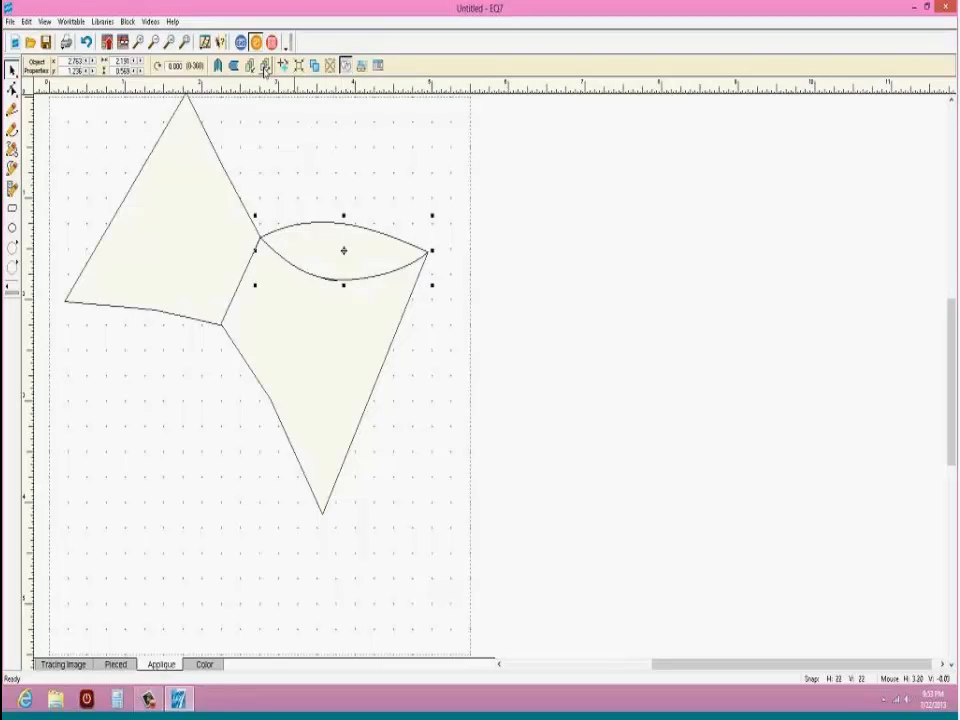
key(Escape)
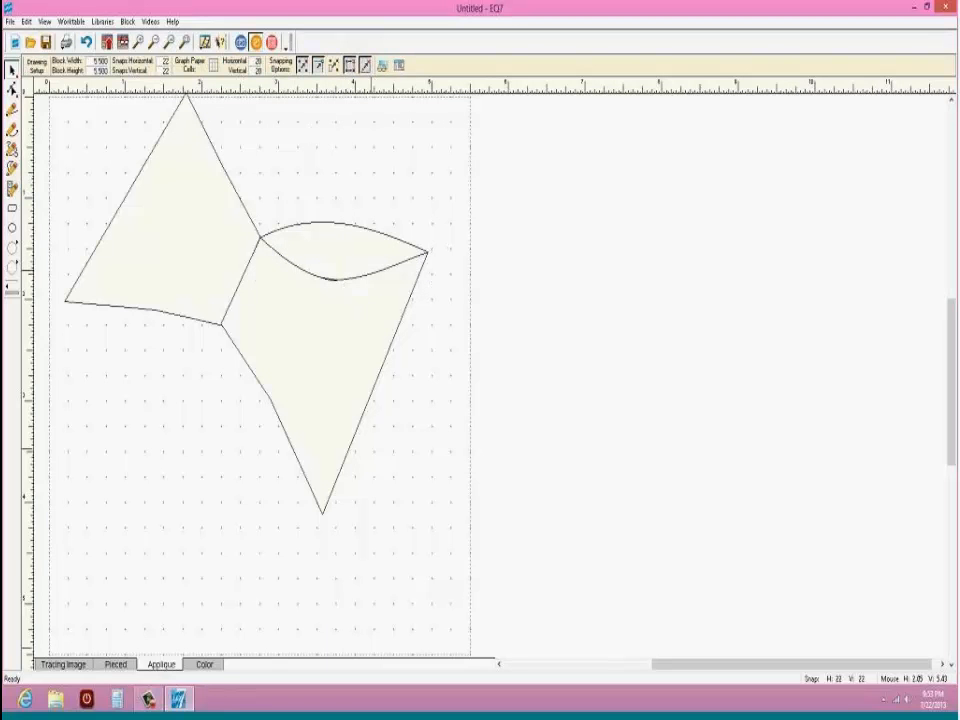
click(205, 664)
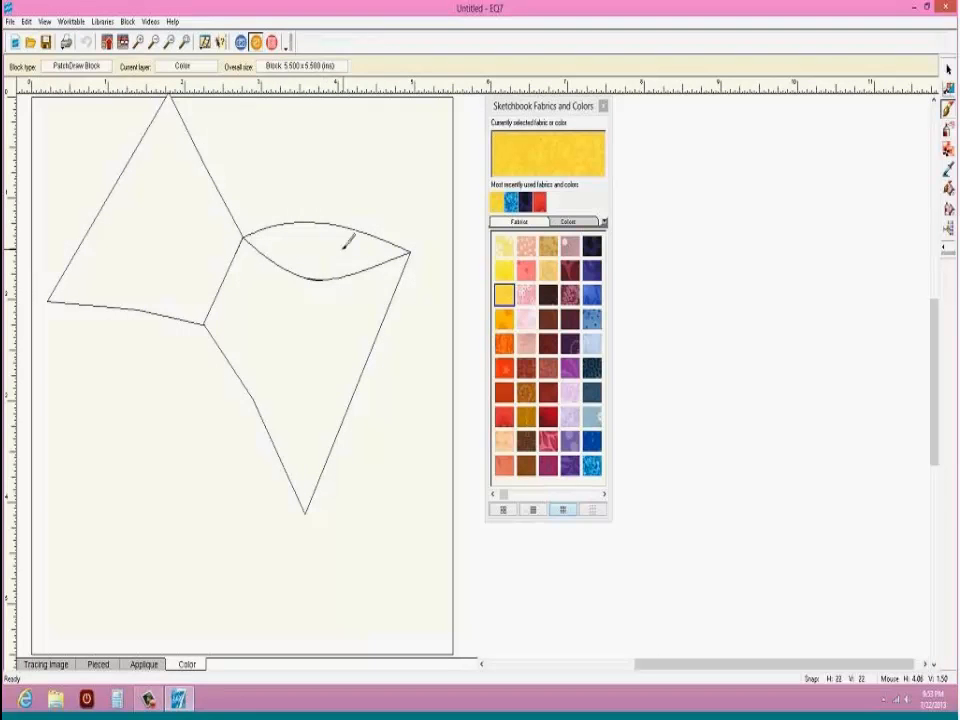
click(526, 271)
click(339, 329)
click(549, 417)
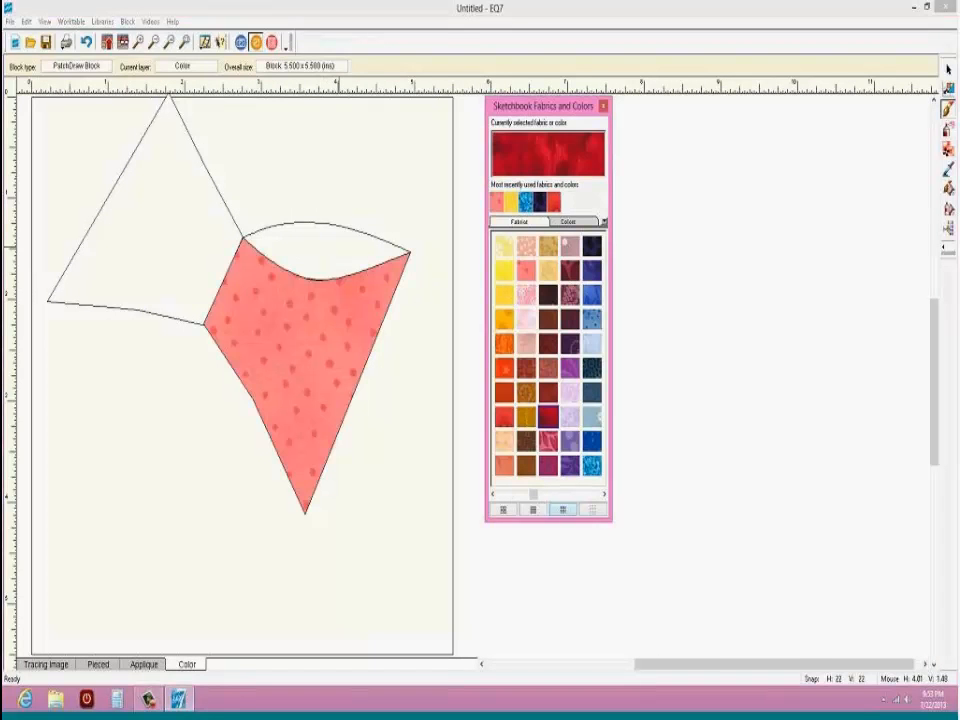
click(338, 240)
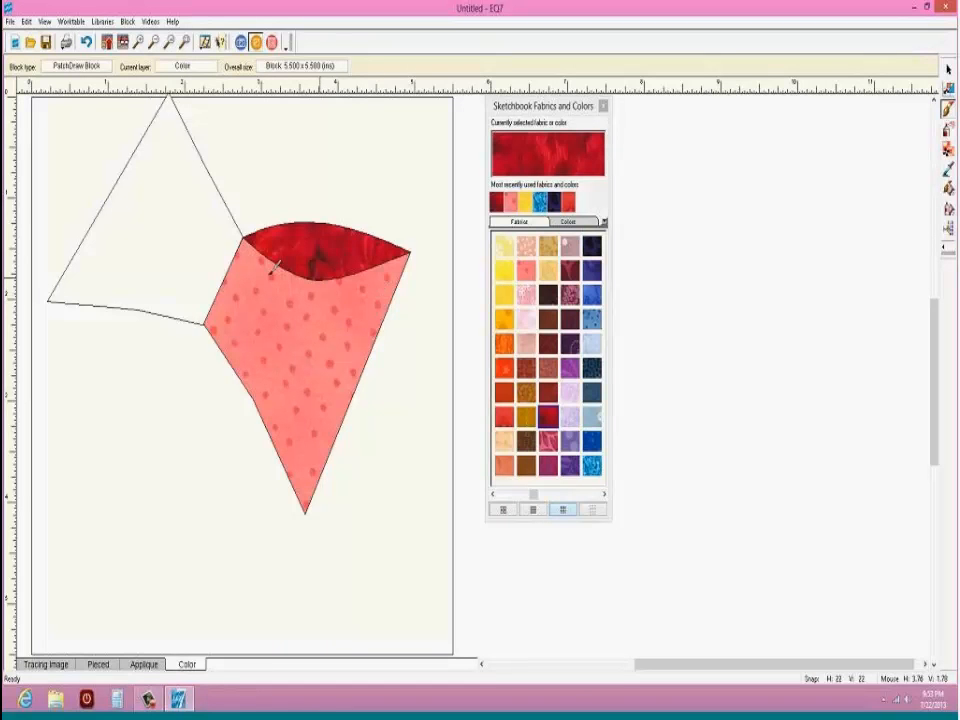
Step: Draw a slanted teardrop patch about 2 wide and 2 tall in the lower-left of the applique block
click(144, 664)
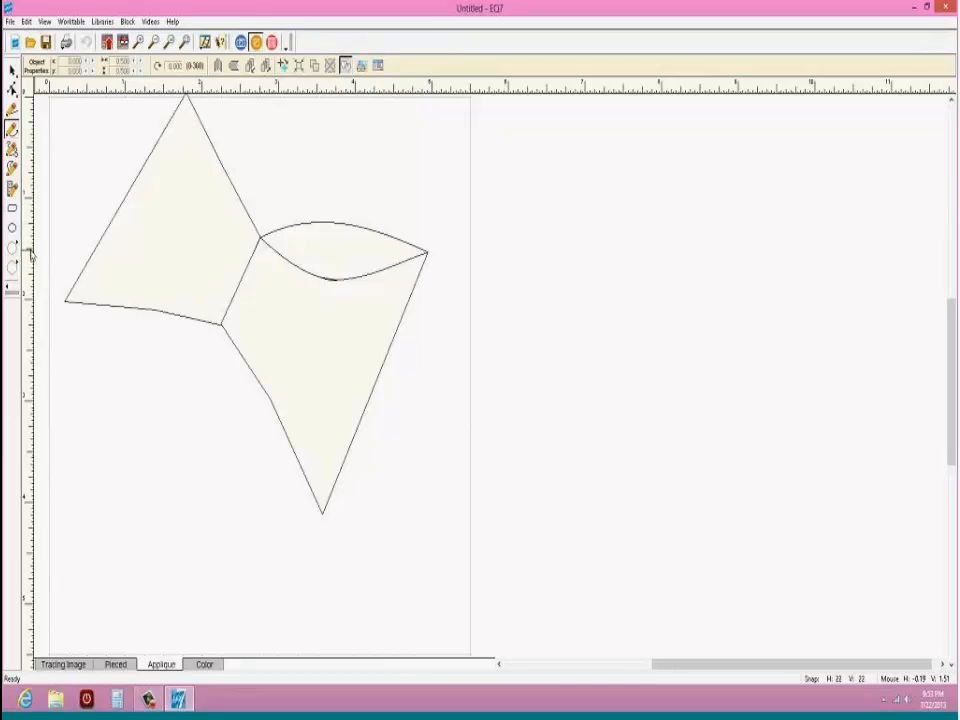
drag(16, 244, 71, 253)
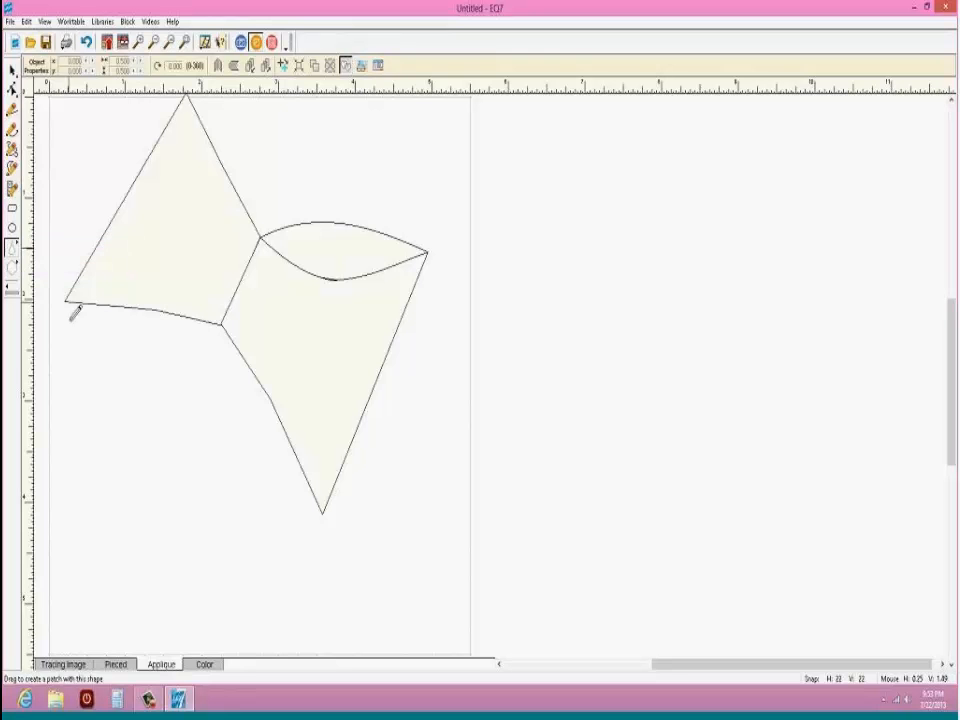
mouse_move(88, 377)
mouse_down()
mouse_move(200, 537)
mouse_move(226, 545)
mouse_move(227, 536)
mouse_move(230, 548)
mouse_up()
click(12, 70)
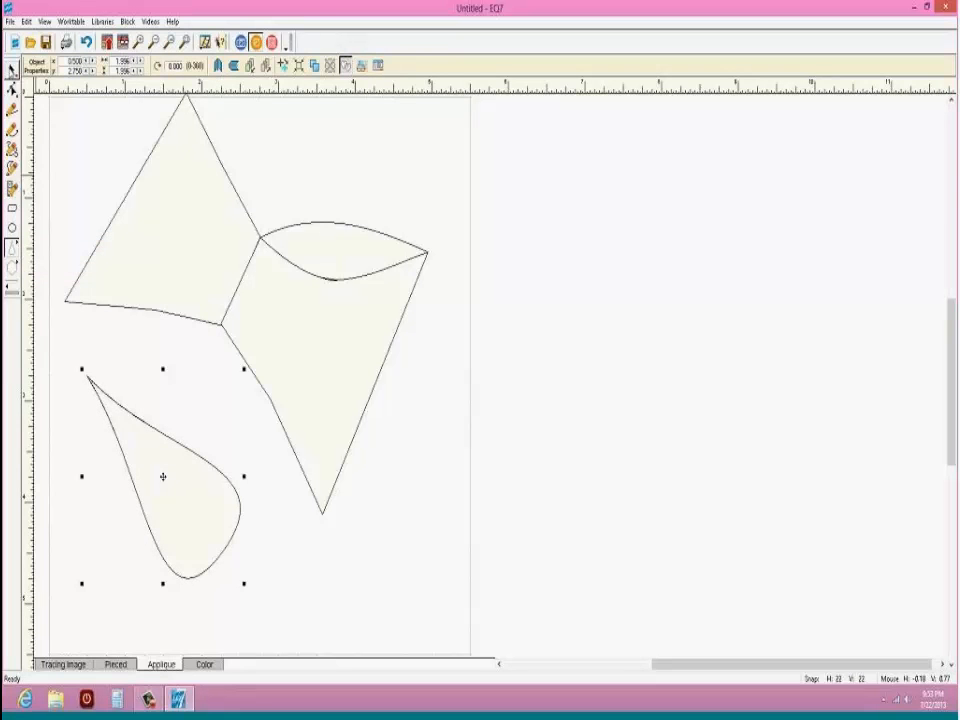
Step: Select all patches on the applique layer and delete them
click(90, 395)
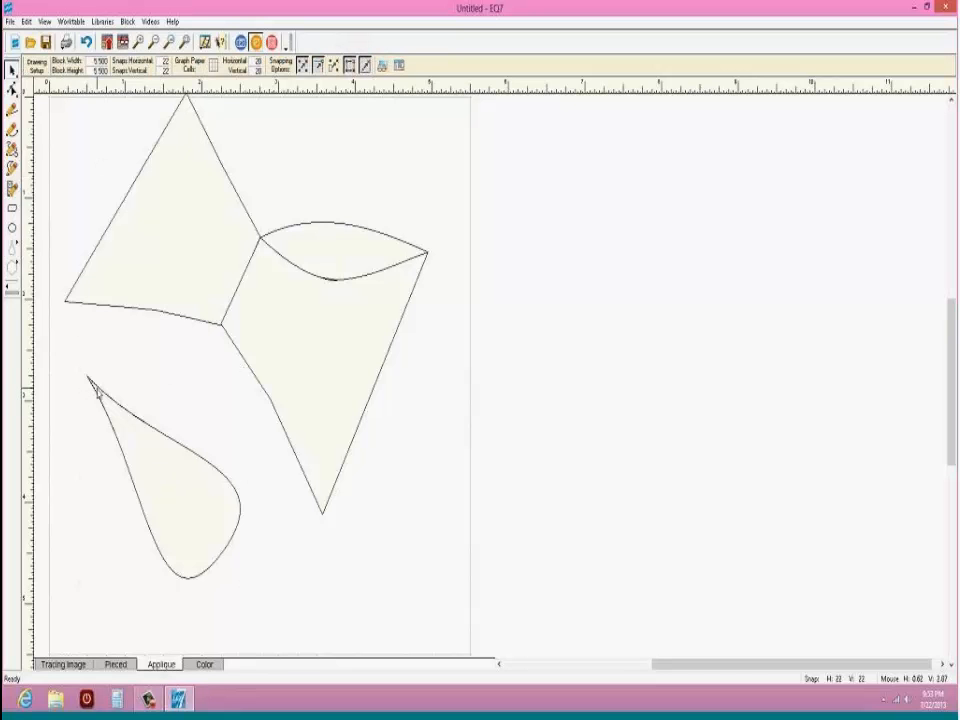
click(28, 21)
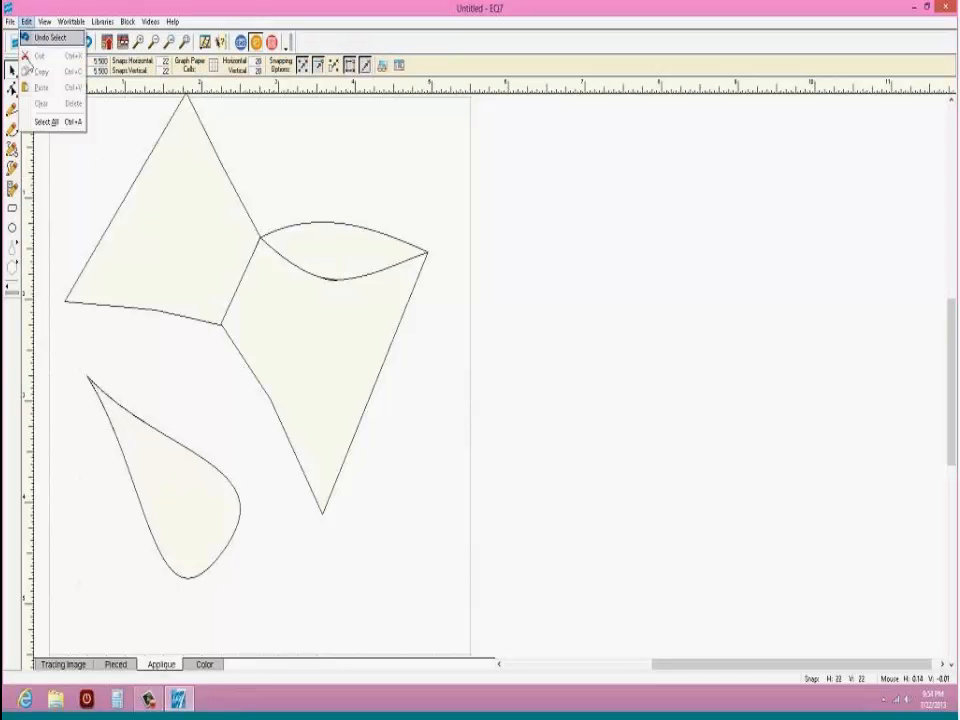
click(35, 36)
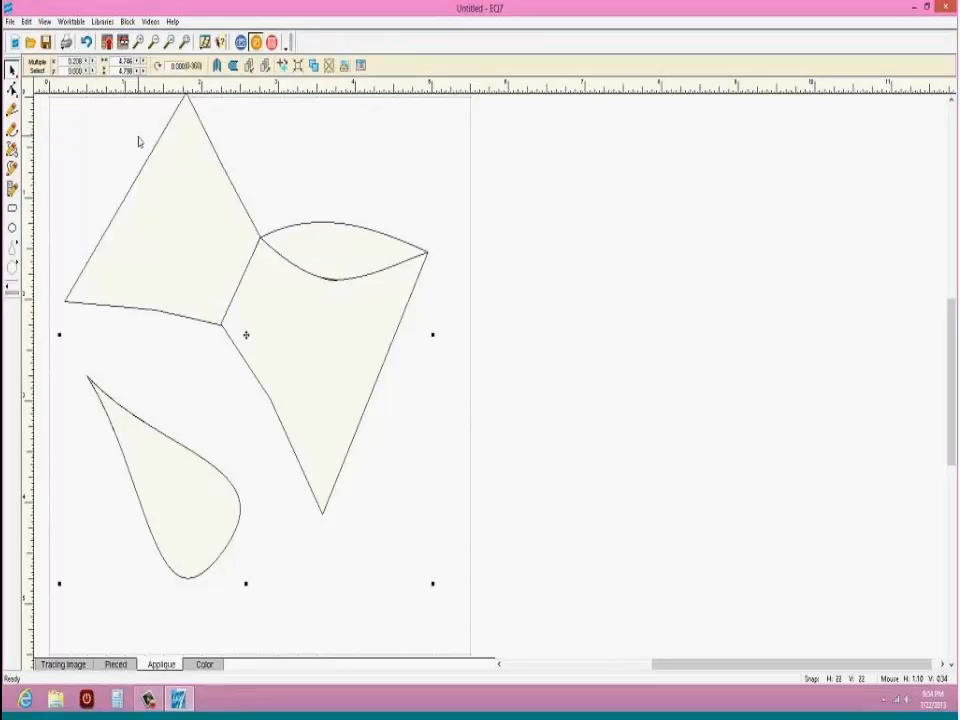
key(Delete)
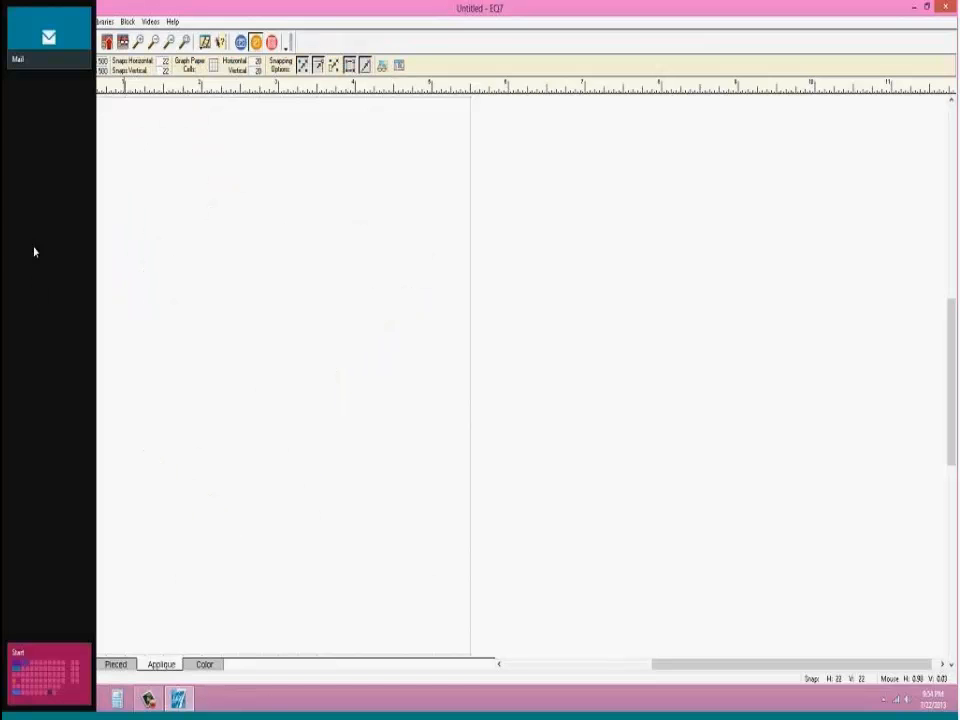
Step: Draw an upright teardrop with its point up, about 0.9 wide and 2 tall, and move it near the block's lower edge
click(15, 249)
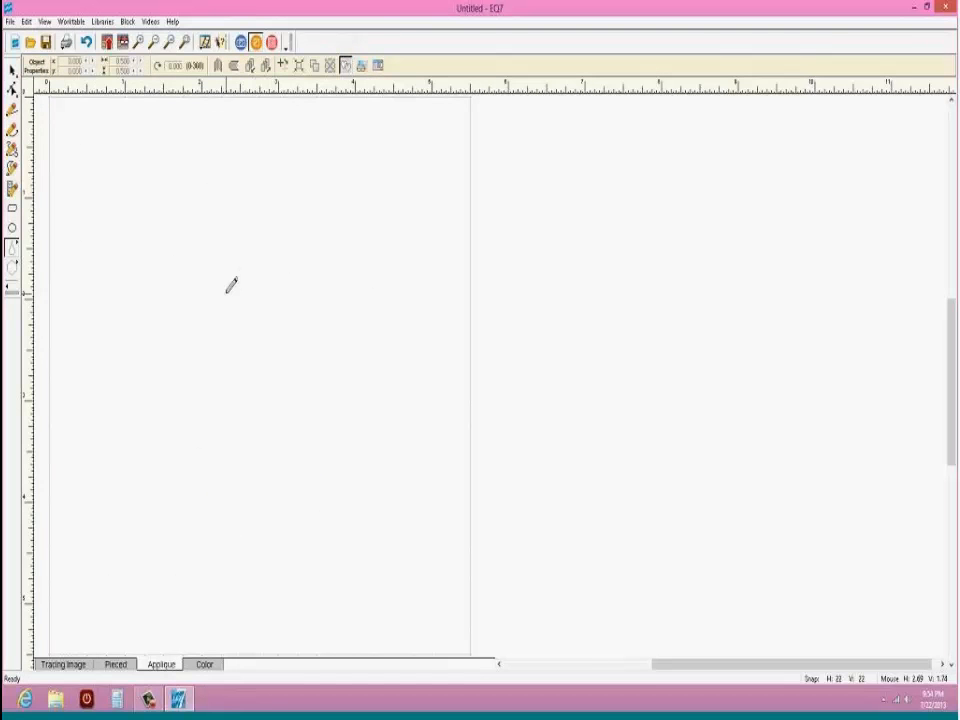
drag(222, 300, 222, 507)
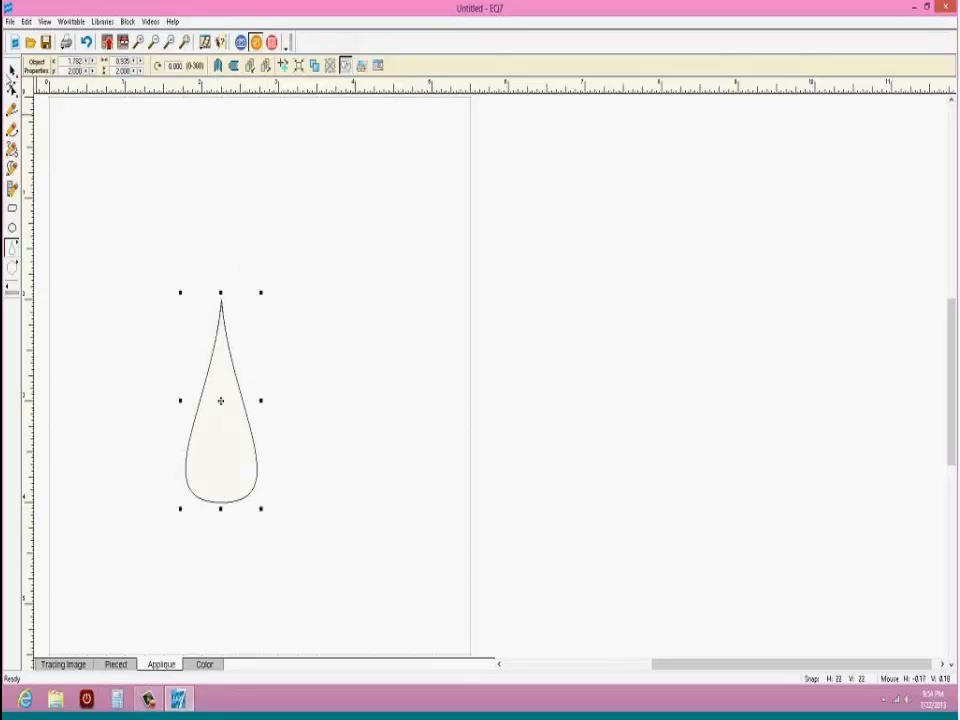
drag(221, 400, 242, 519)
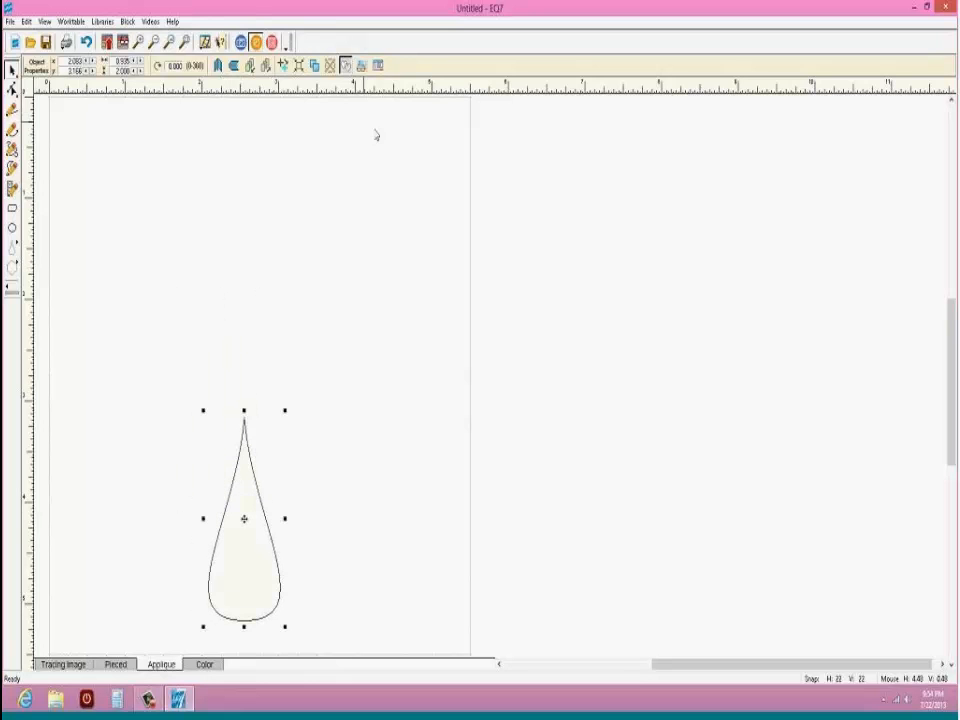
Step: Make a WreathMaker wreath of 9 clusters from the point-up teardrop, and clear it from the block
click(333, 66)
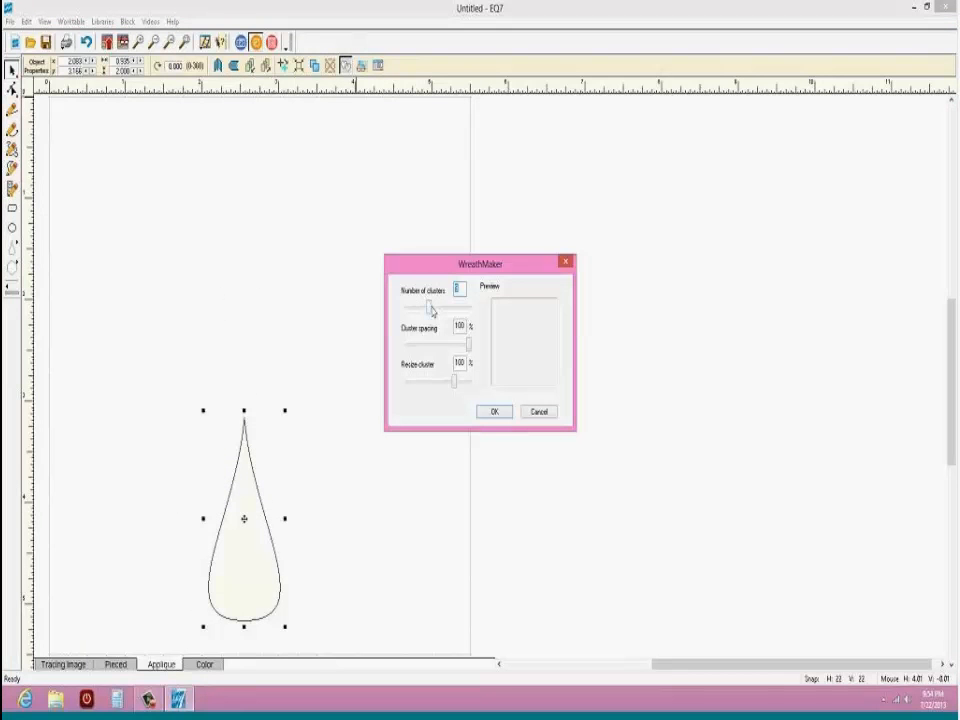
mouse_move(429, 309)
mouse_down()
mouse_move(443, 308)
mouse_move(430, 305)
mouse_up()
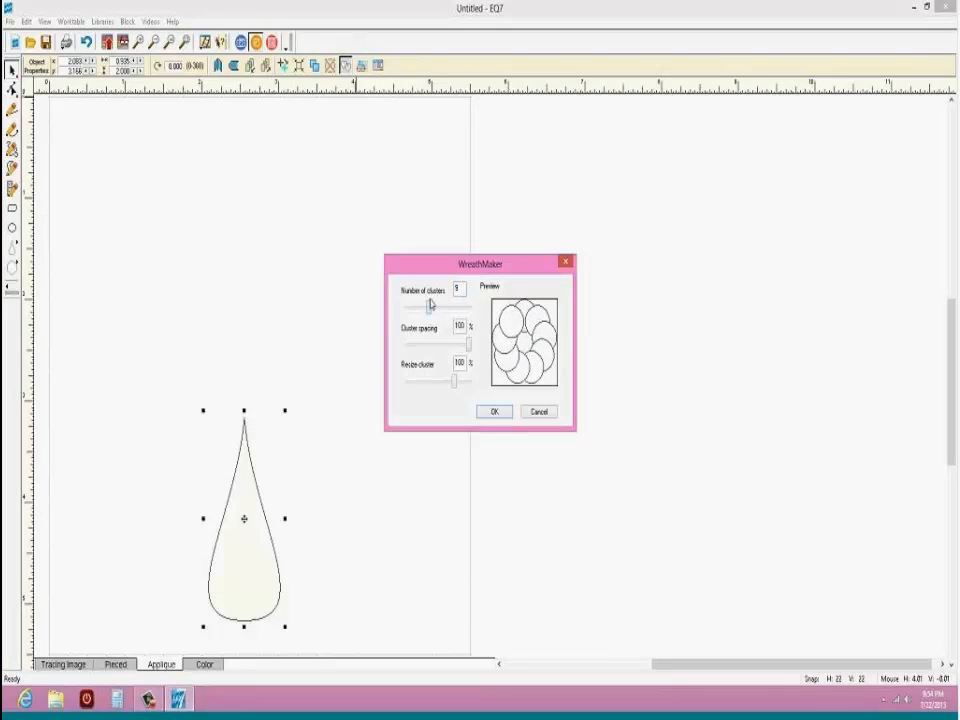
click(494, 412)
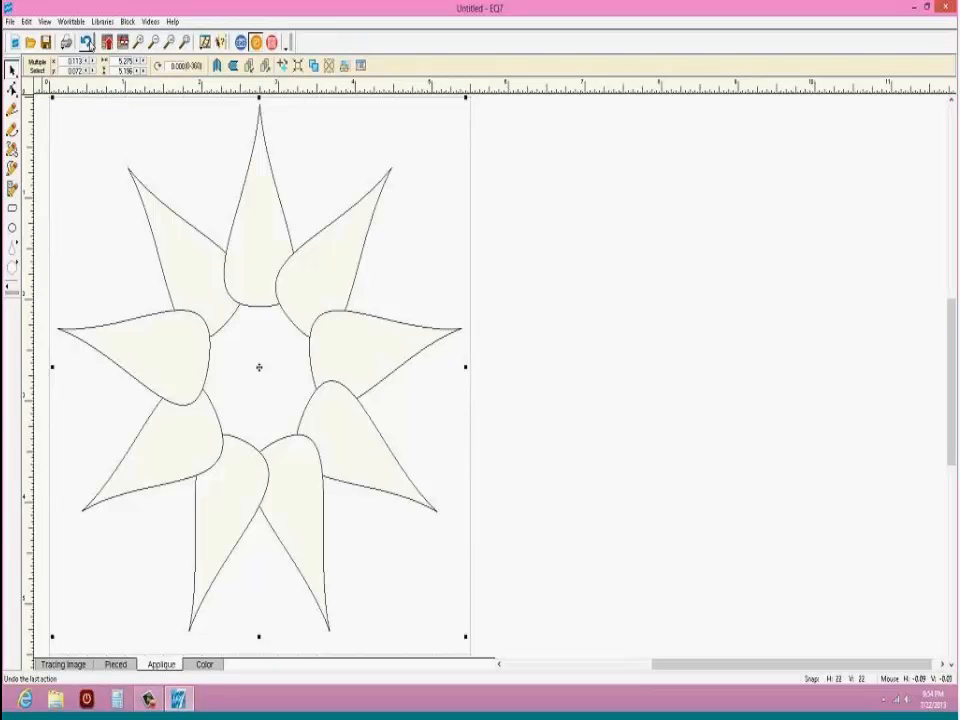
click(86, 42)
key(Delete)
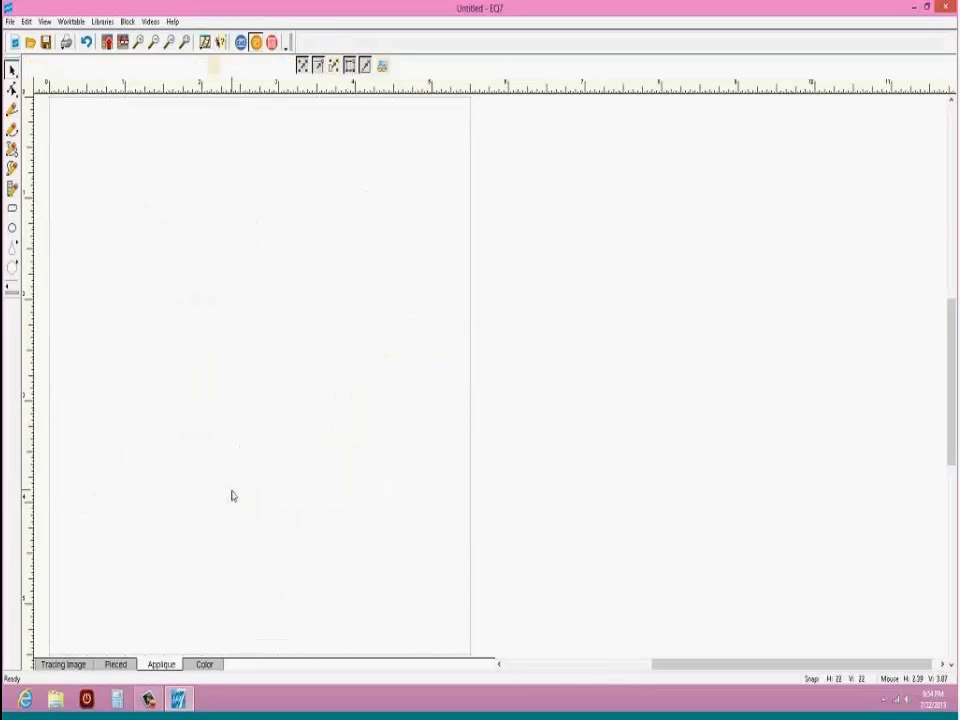
Step: Draw a teardrop with its point down, about 0.8 wide and 1.75 tall, and move it near the block's lower edge
click(12, 247)
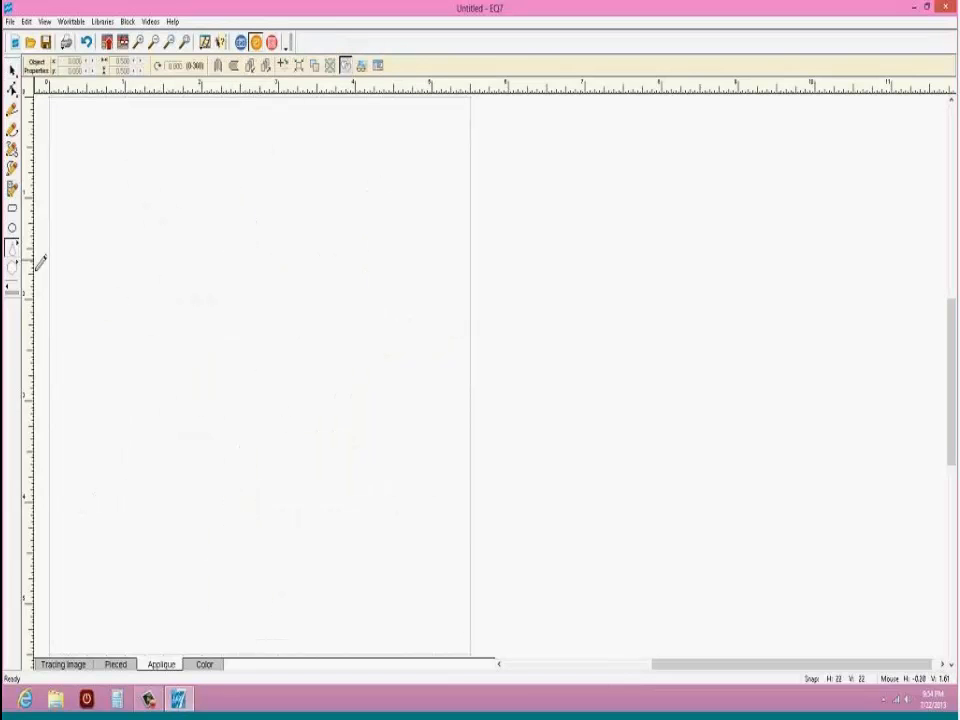
drag(242, 418, 242, 246)
click(12, 70)
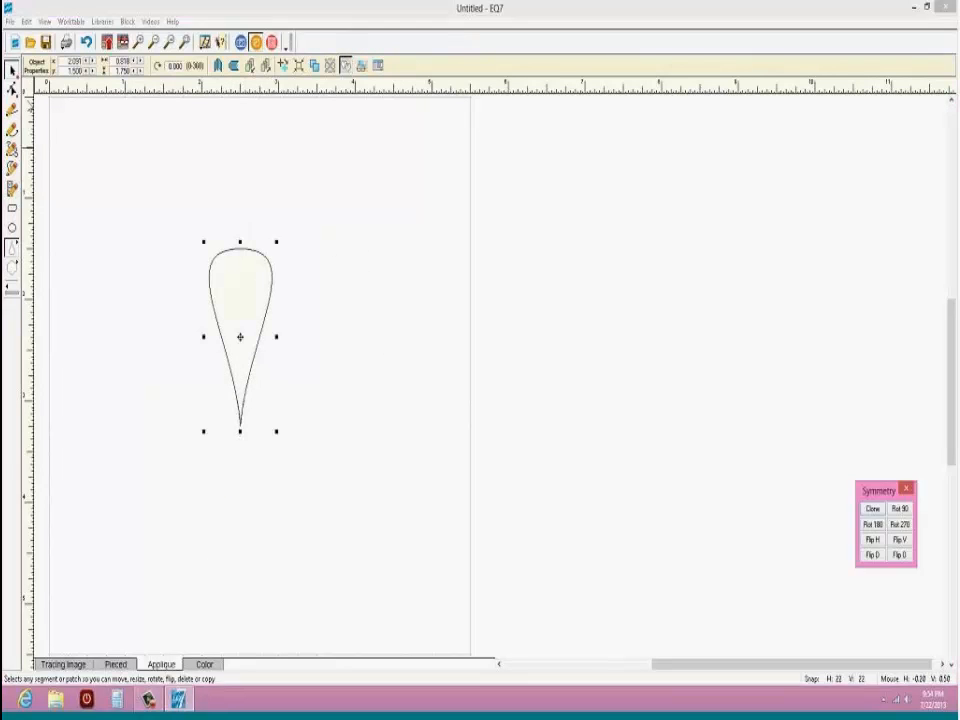
drag(239, 337, 232, 544)
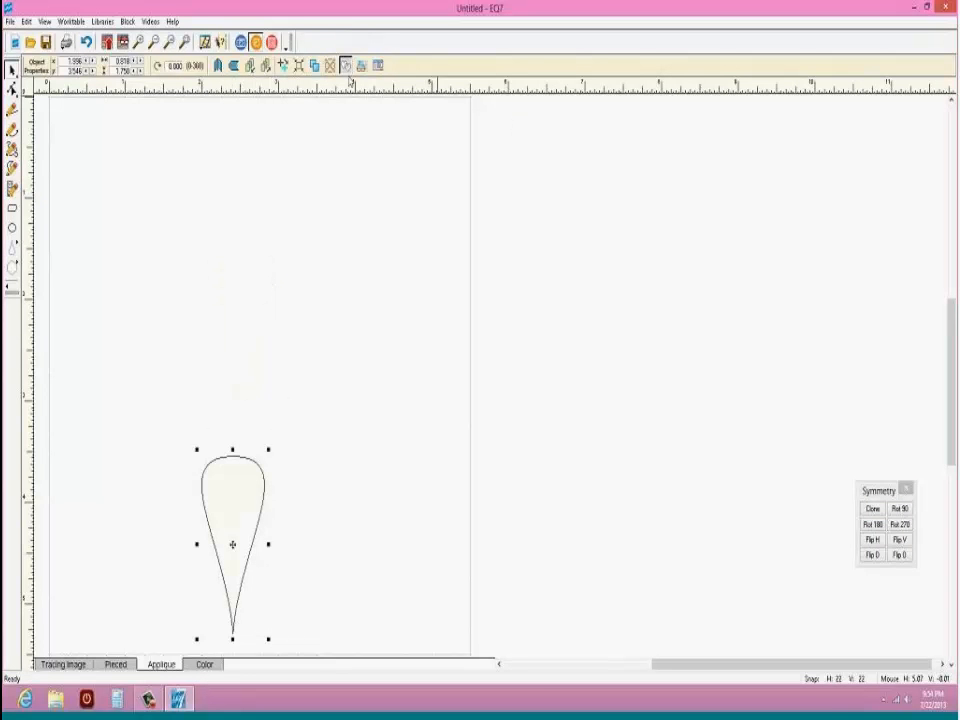
Step: Make a nine-cluster wreath from the point-down teardrop, and undo it
click(242, 43)
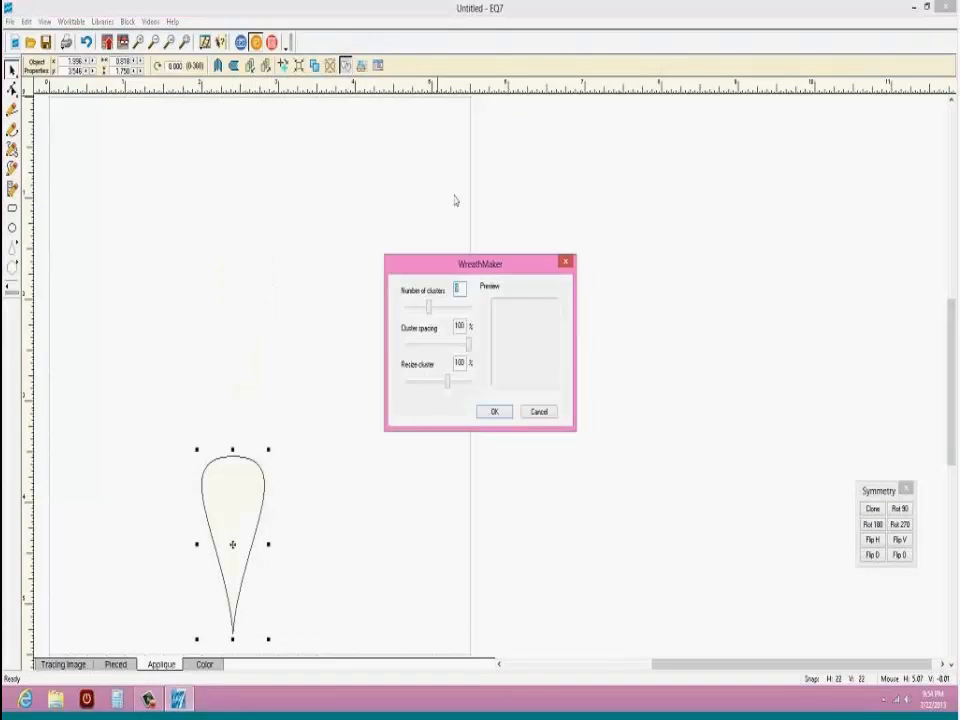
click(492, 412)
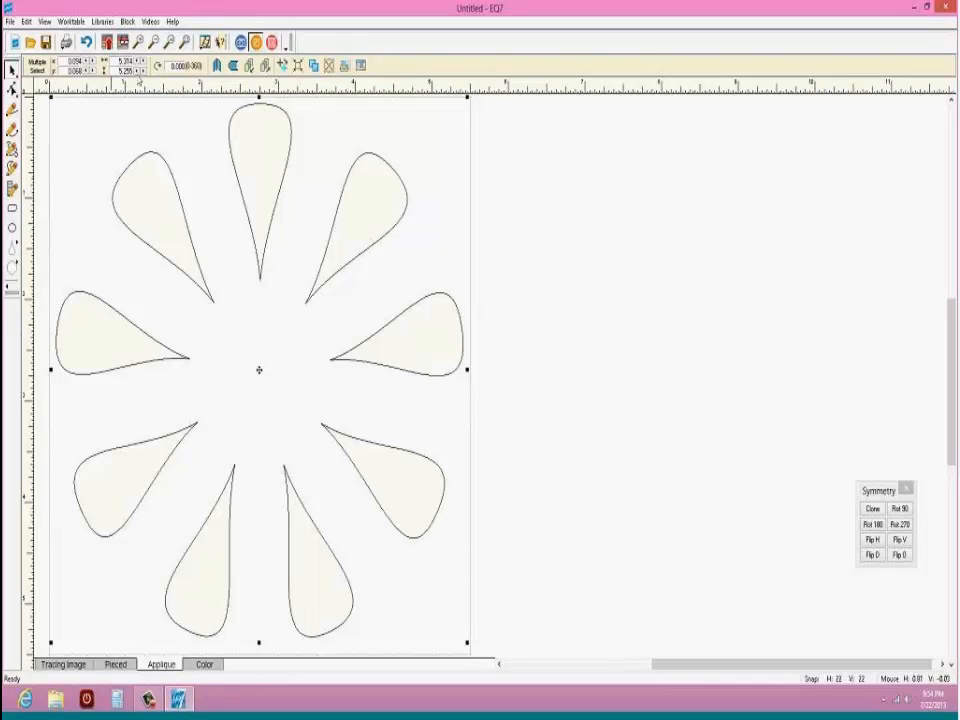
click(87, 43)
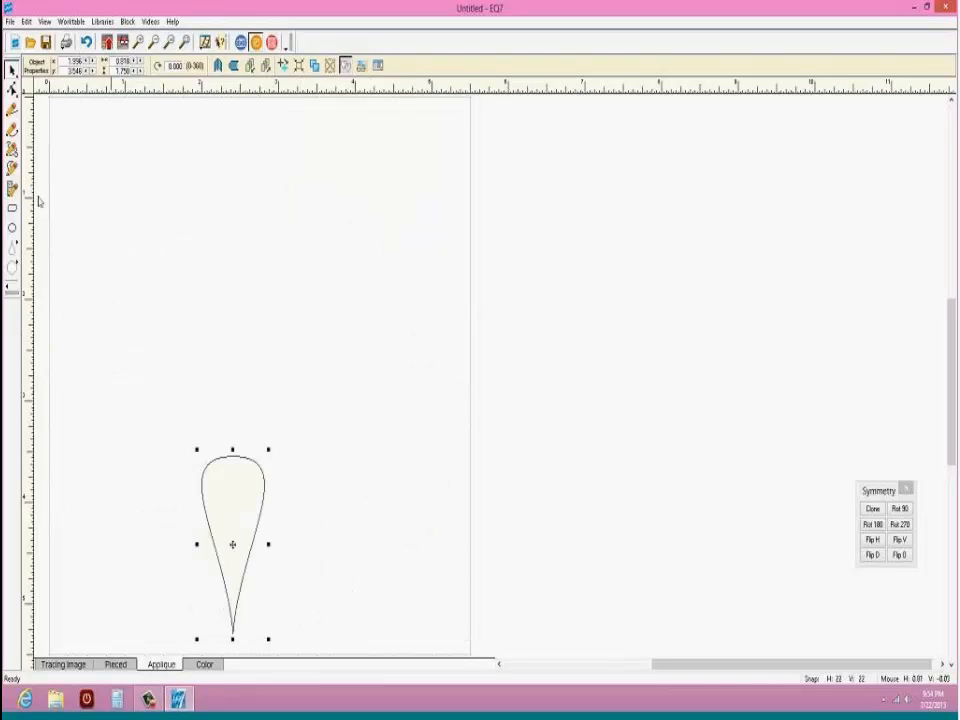
Step: Draw a horizontal teardrop pointing left, about 1.75 wide and 0.8 tall, and move it near the block's right edge
click(12, 248)
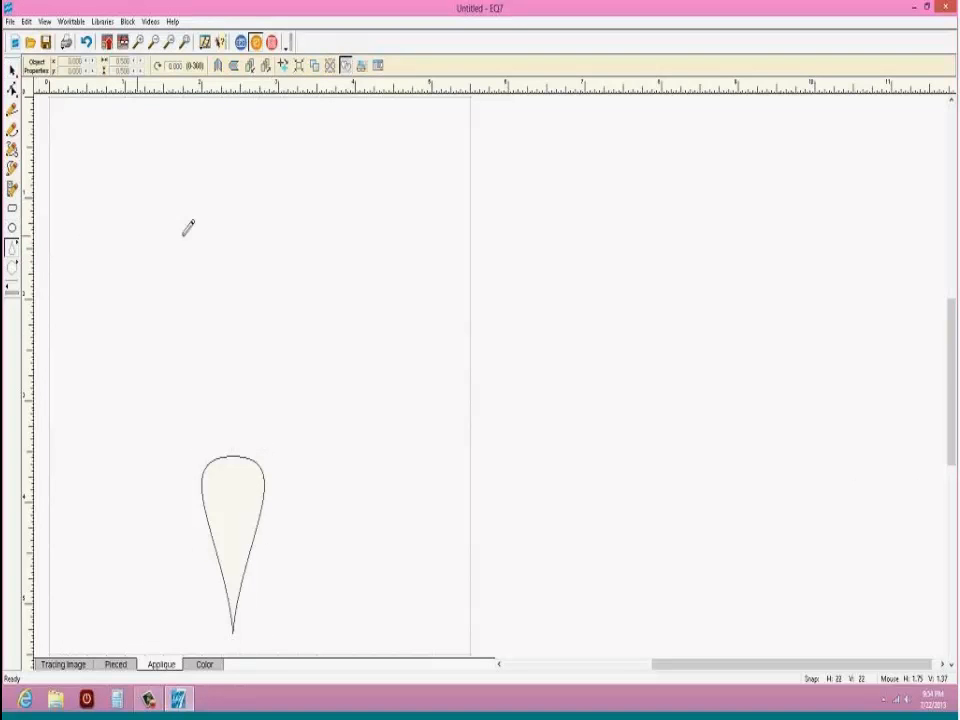
drag(184, 224, 316, 212)
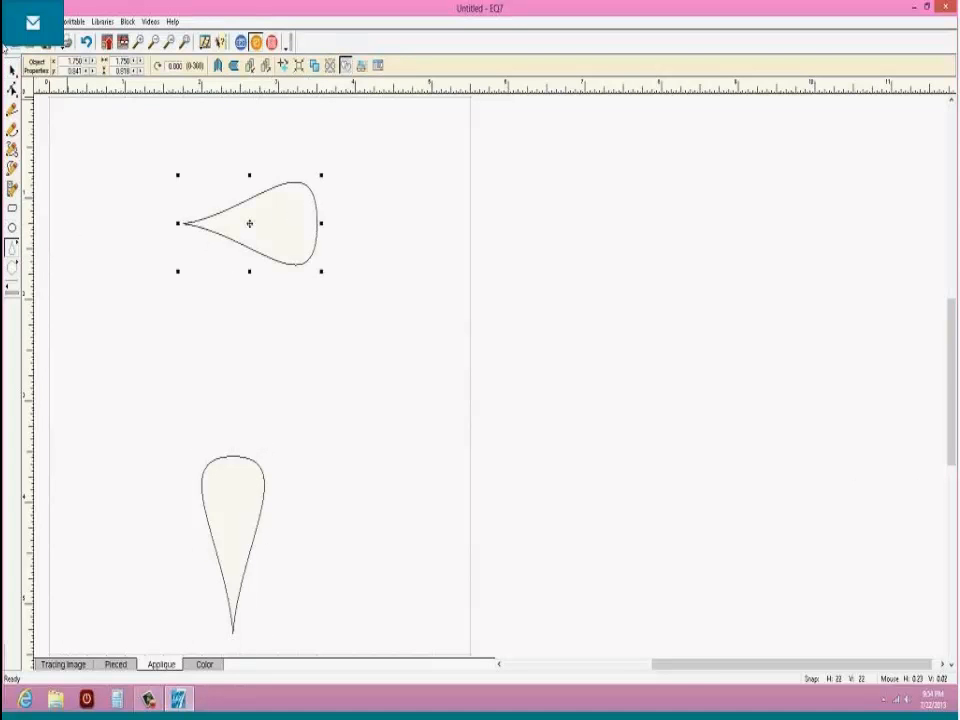
drag(249, 226, 390, 329)
Step: Make a nine-cluster wreath from the horizontal teardrop, undo it and delete that teardrop
click(255, 43)
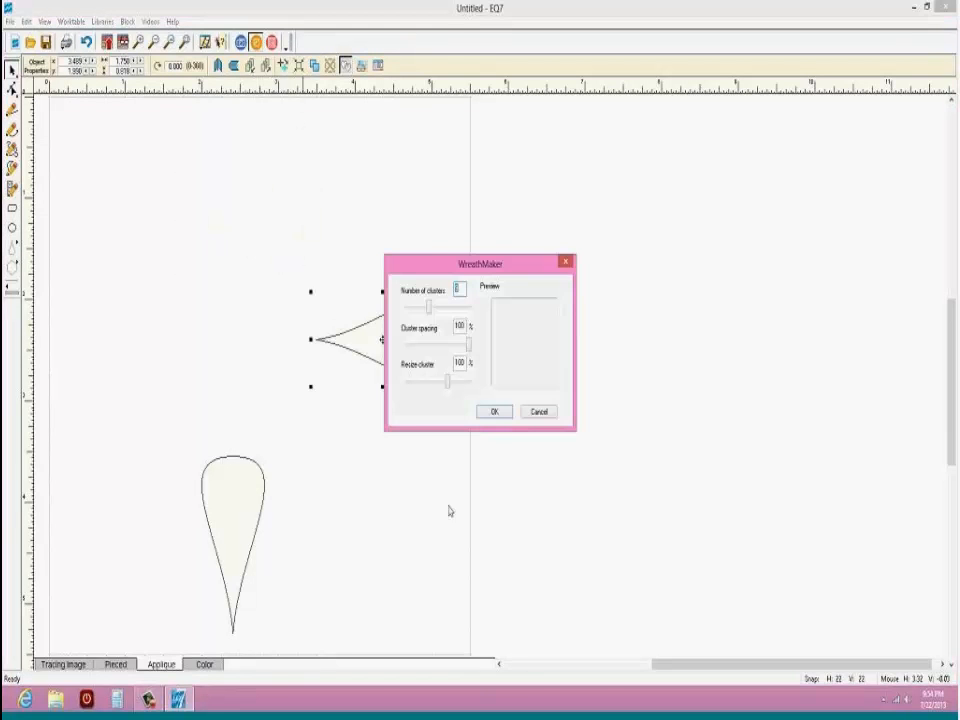
click(494, 412)
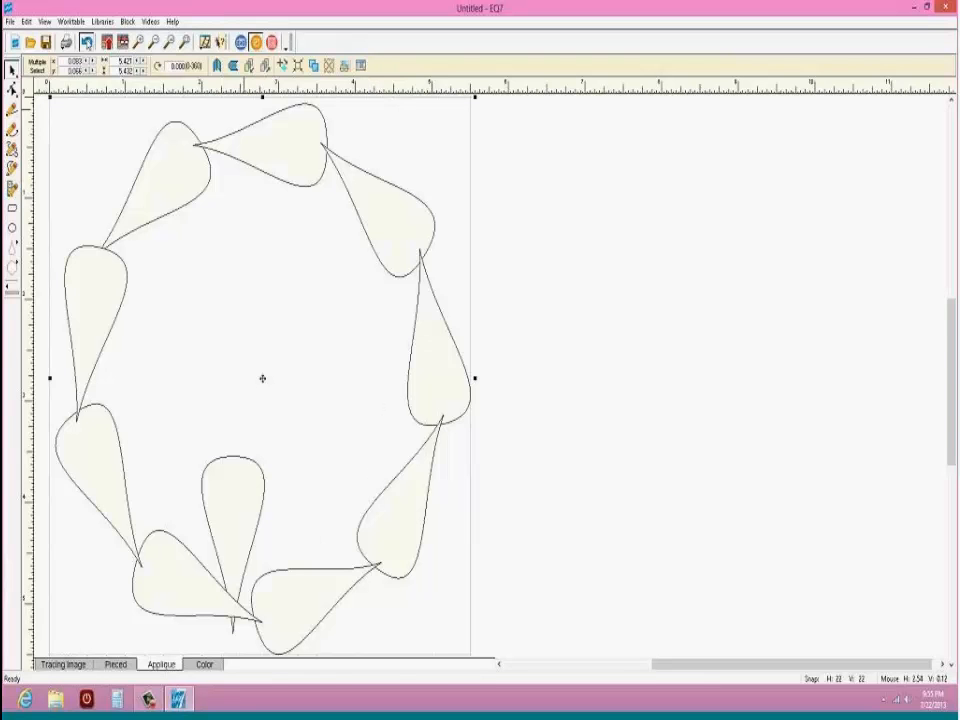
key(ctrl+z)
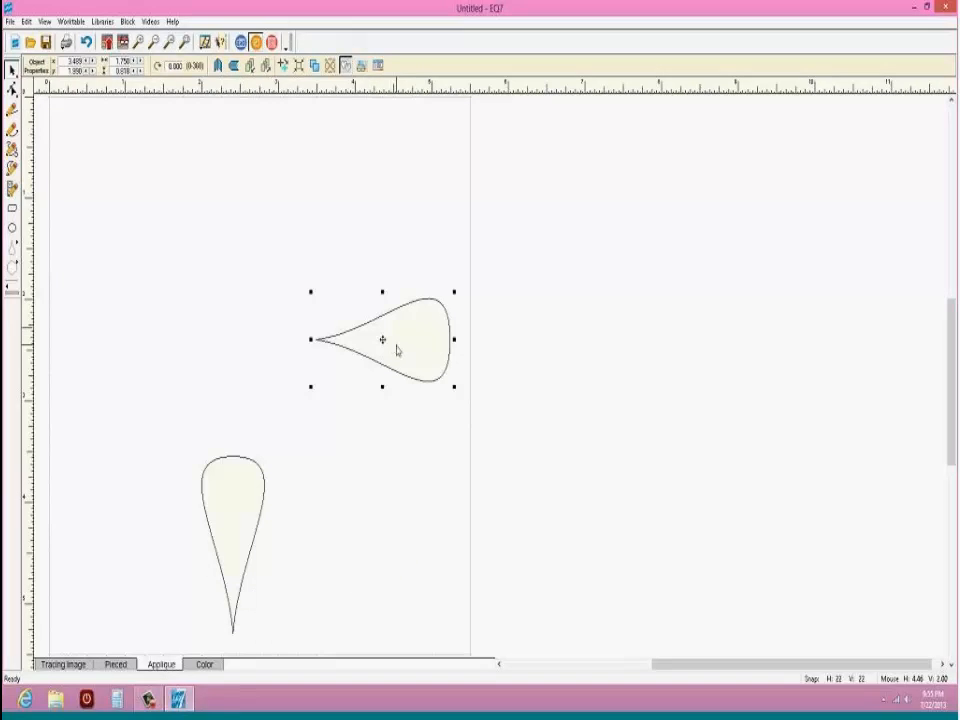
key(Delete)
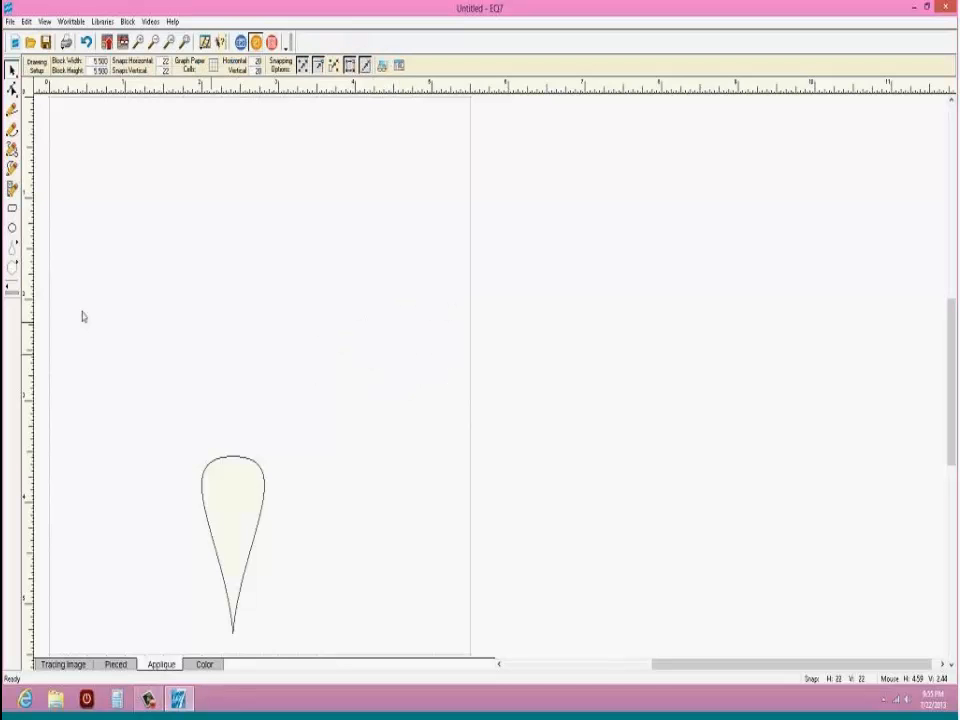
Step: Draw a slanted teardrop about 1.5 wide and 1.9 tall near the block's right edge and make a nine-cluster wreath from it
click(13, 248)
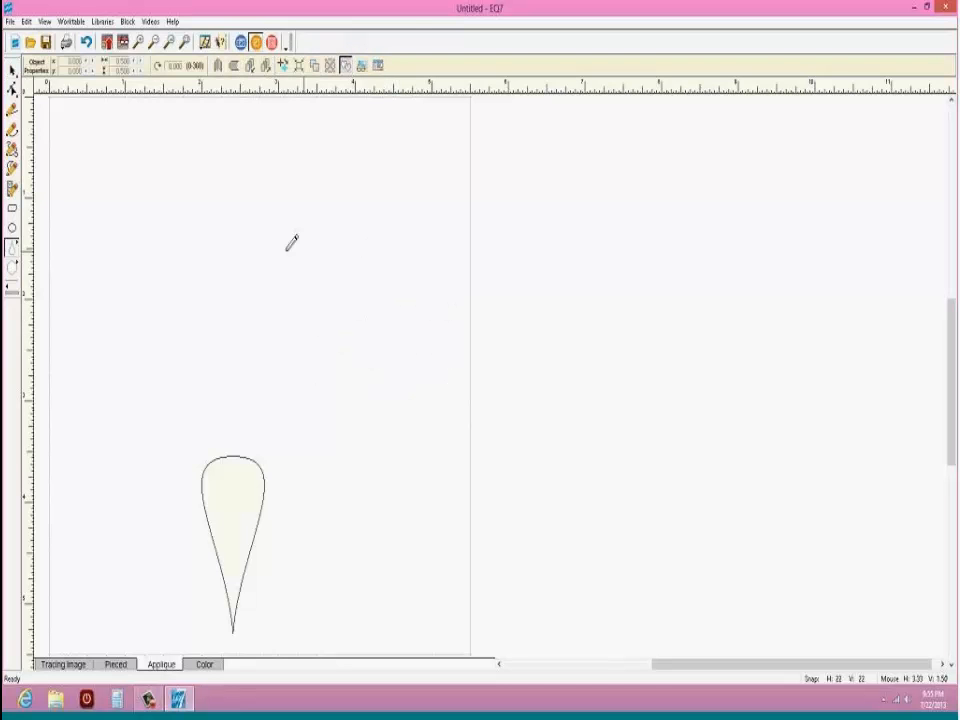
drag(279, 251, 386, 424)
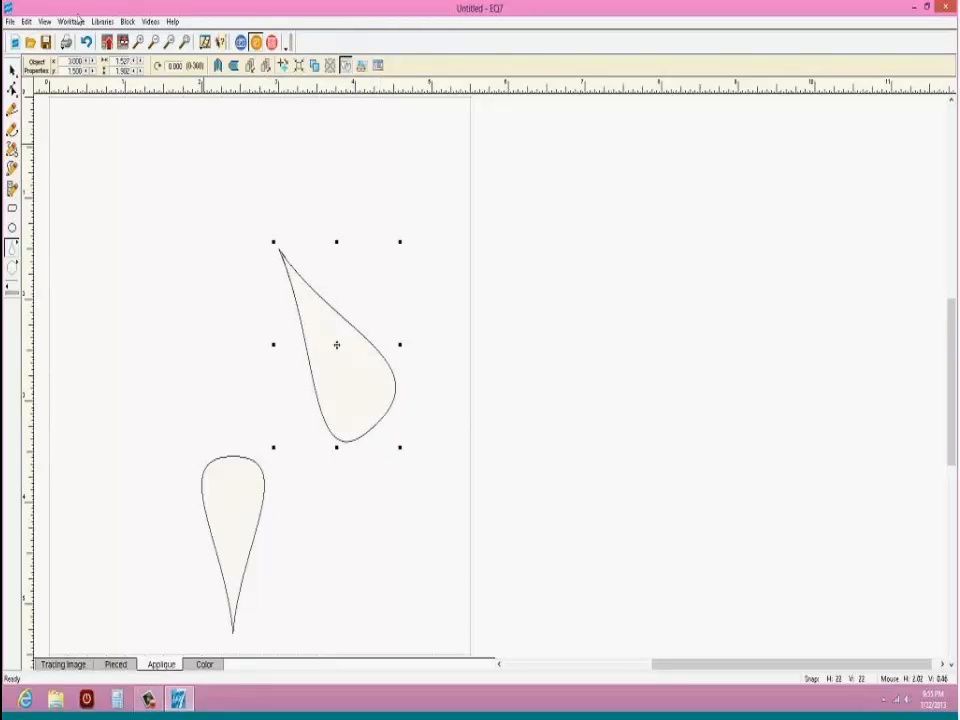
click(12, 70)
drag(336, 344, 413, 418)
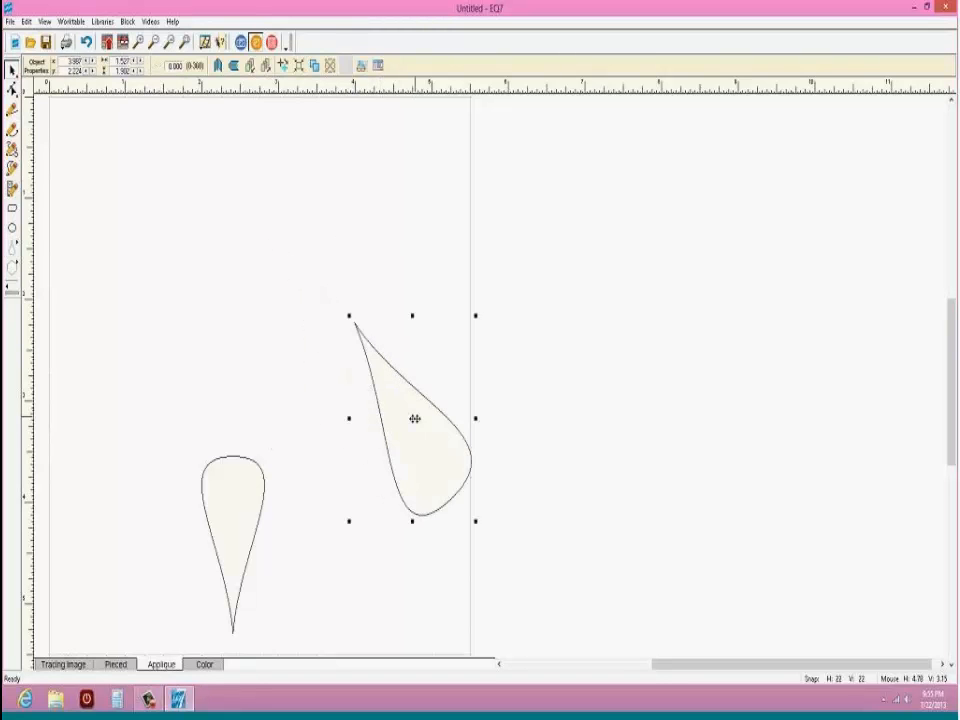
click(330, 65)
click(494, 413)
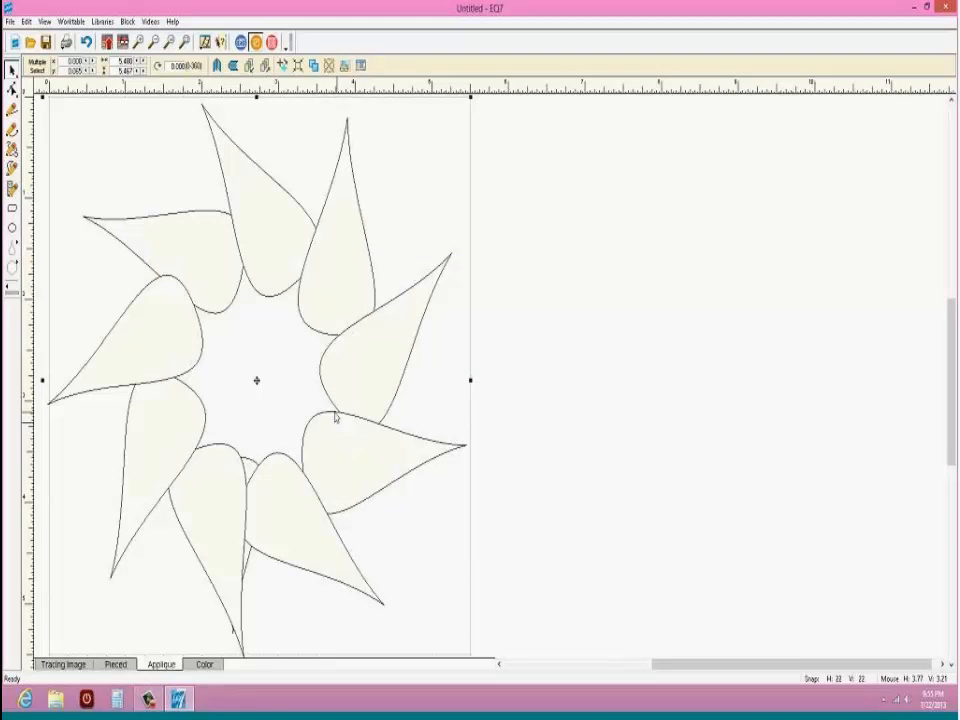
Step: Undo the wreath made from the slanted teardrop and delete that slanted teardrop
click(86, 43)
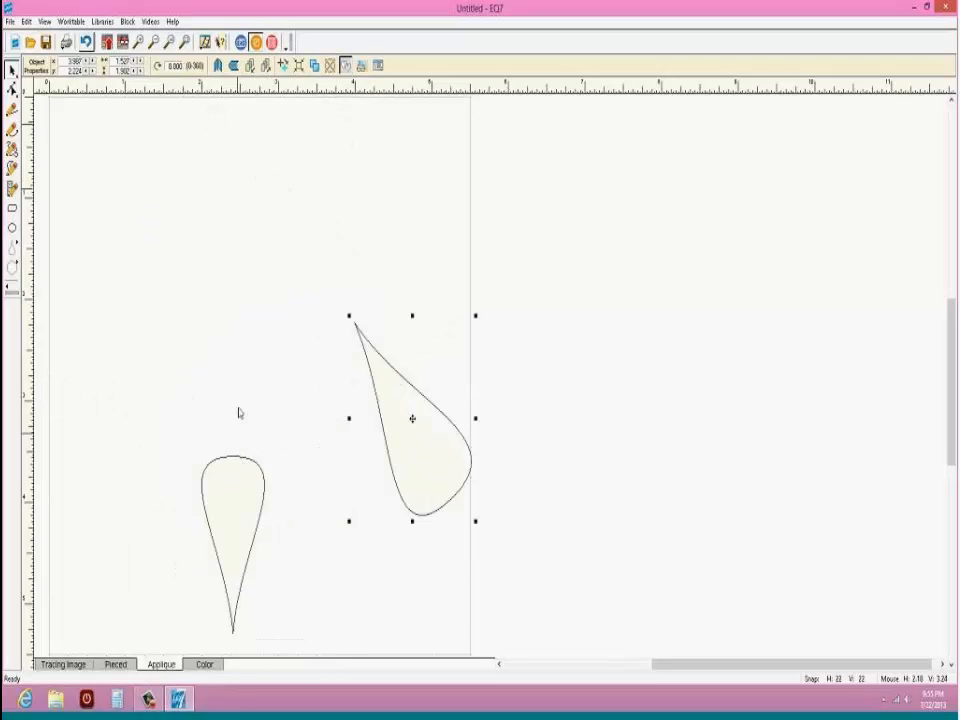
click(412, 418)
key(Delete)
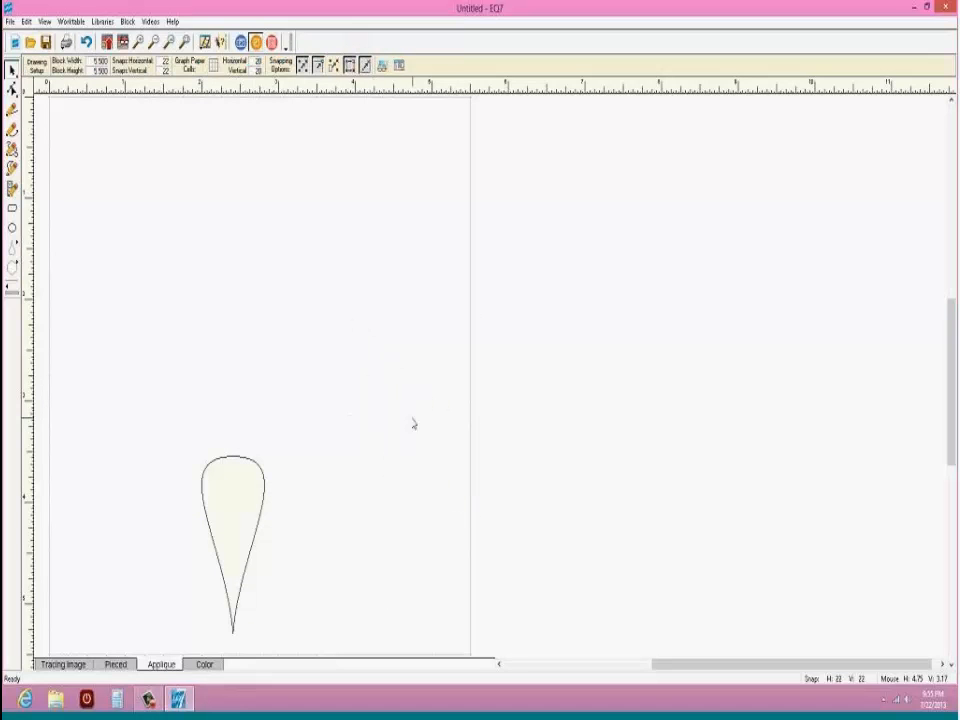
Step: Flip the remaining teardrop vertically so it points up, make a nine-cluster wreath from it, and undo the wreath
click(231, 466)
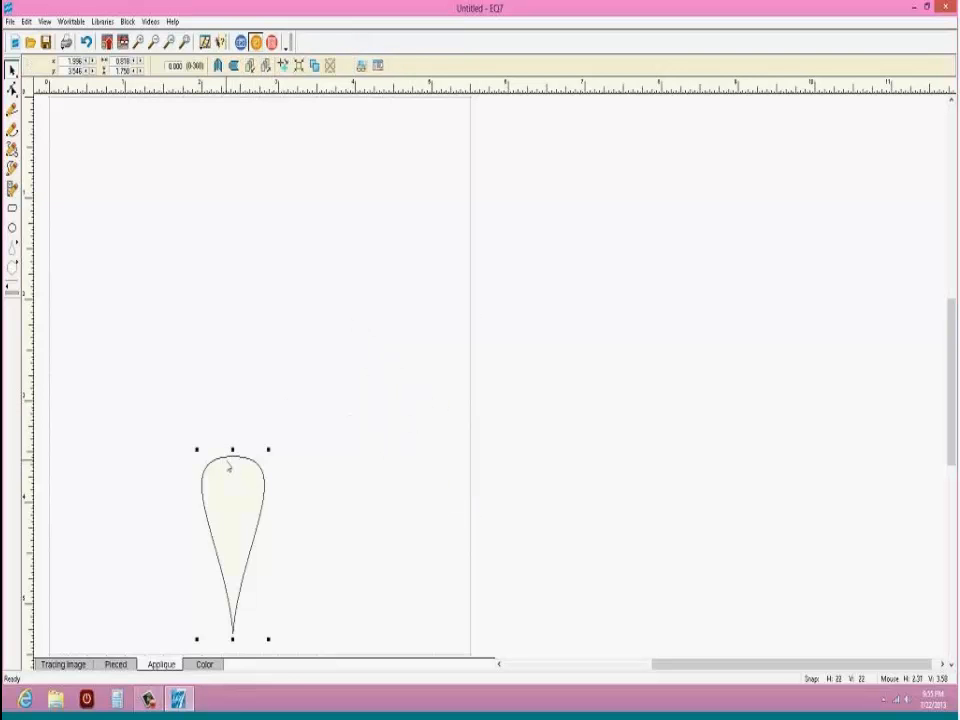
click(234, 66)
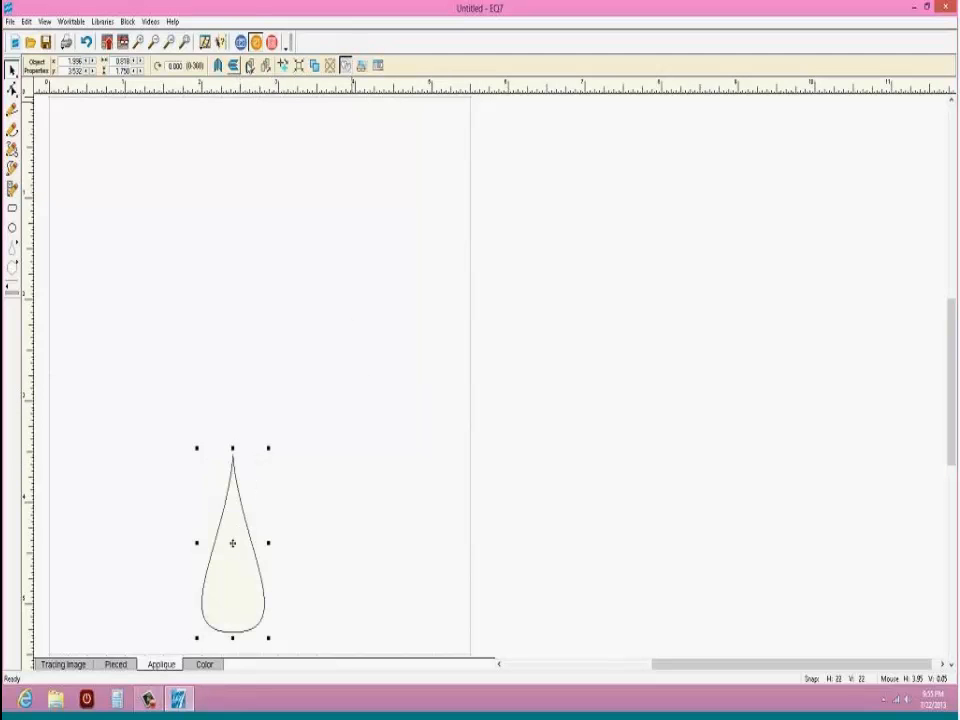
click(241, 42)
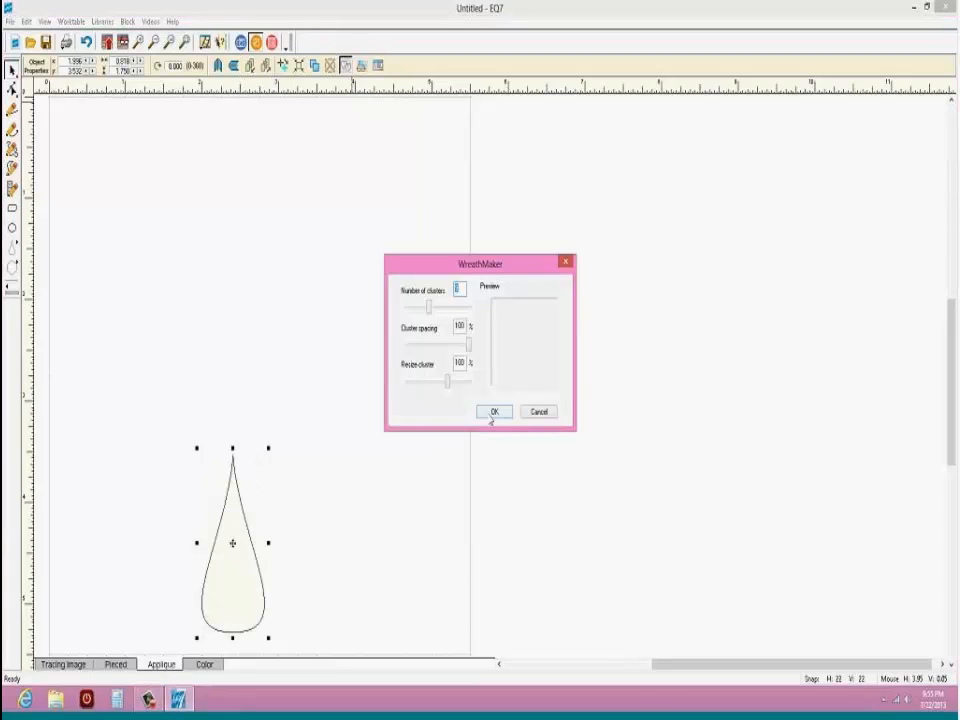
click(493, 412)
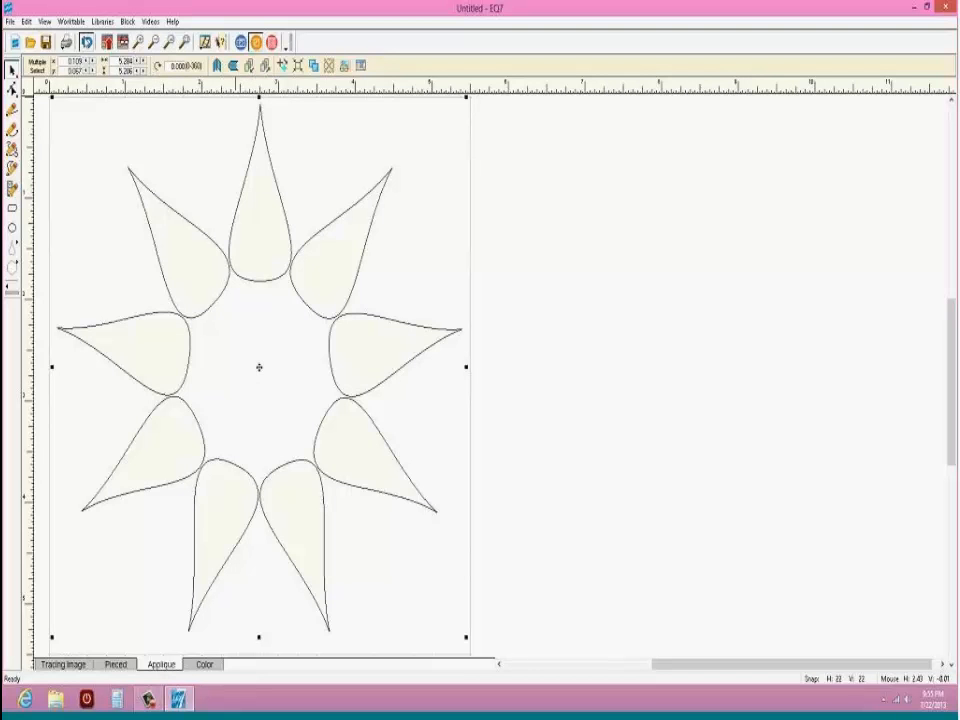
click(86, 42)
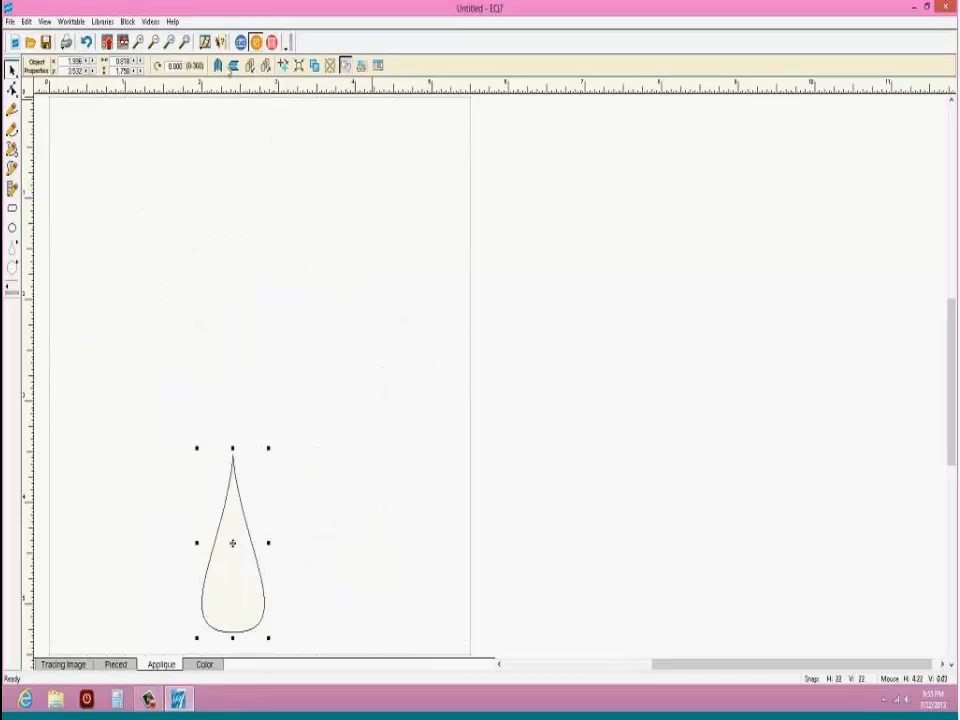
Step: Flip the teardrop so it points down and make a nine-cluster wreath from it
click(266, 65)
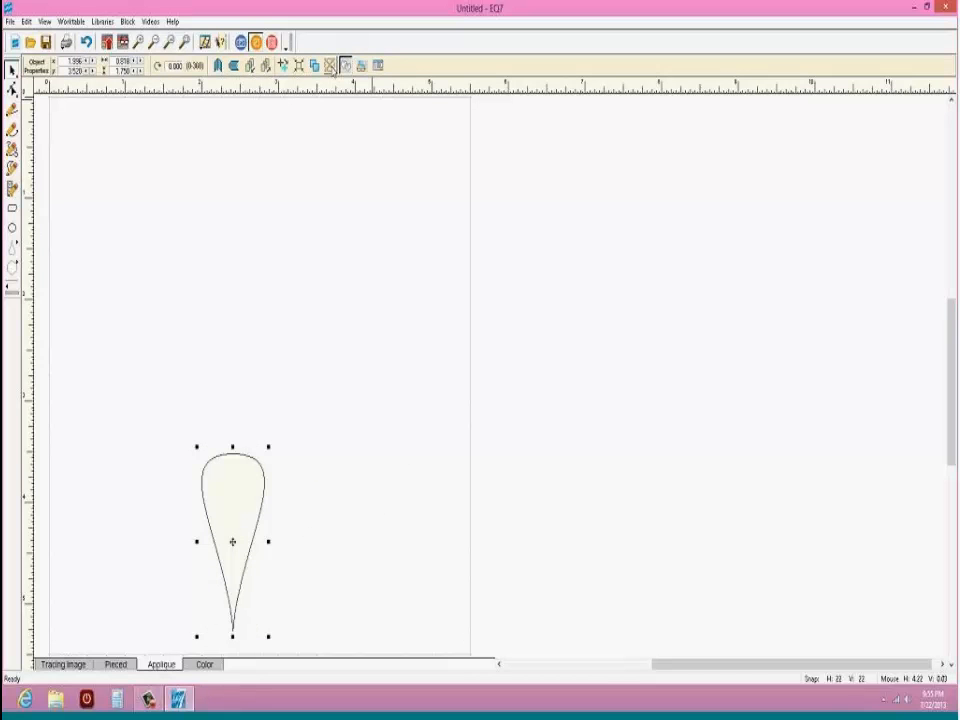
click(245, 44)
click(493, 412)
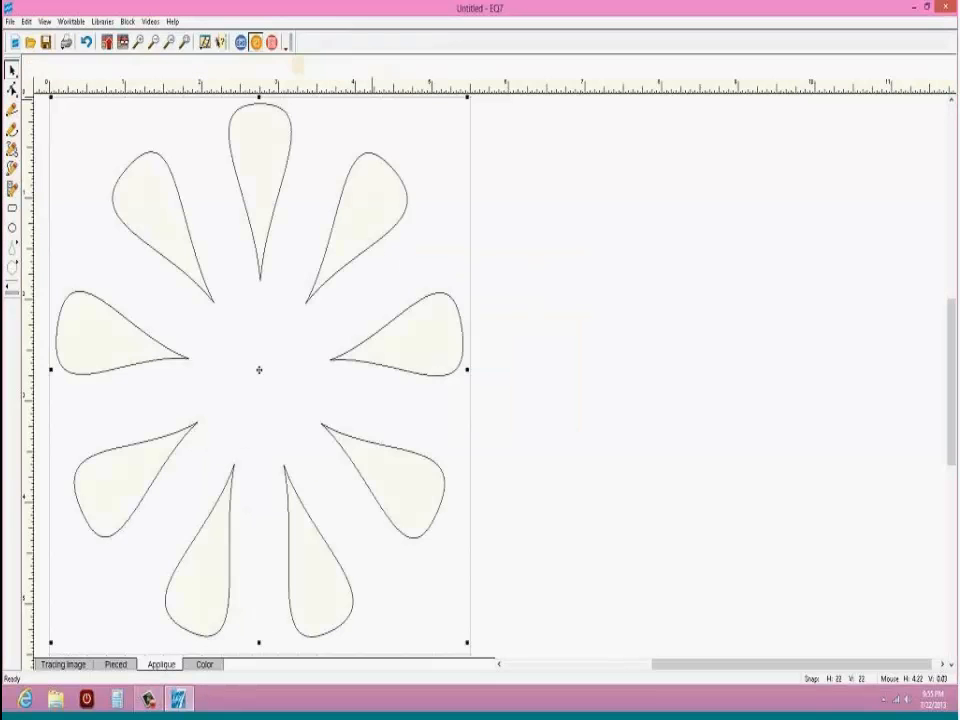